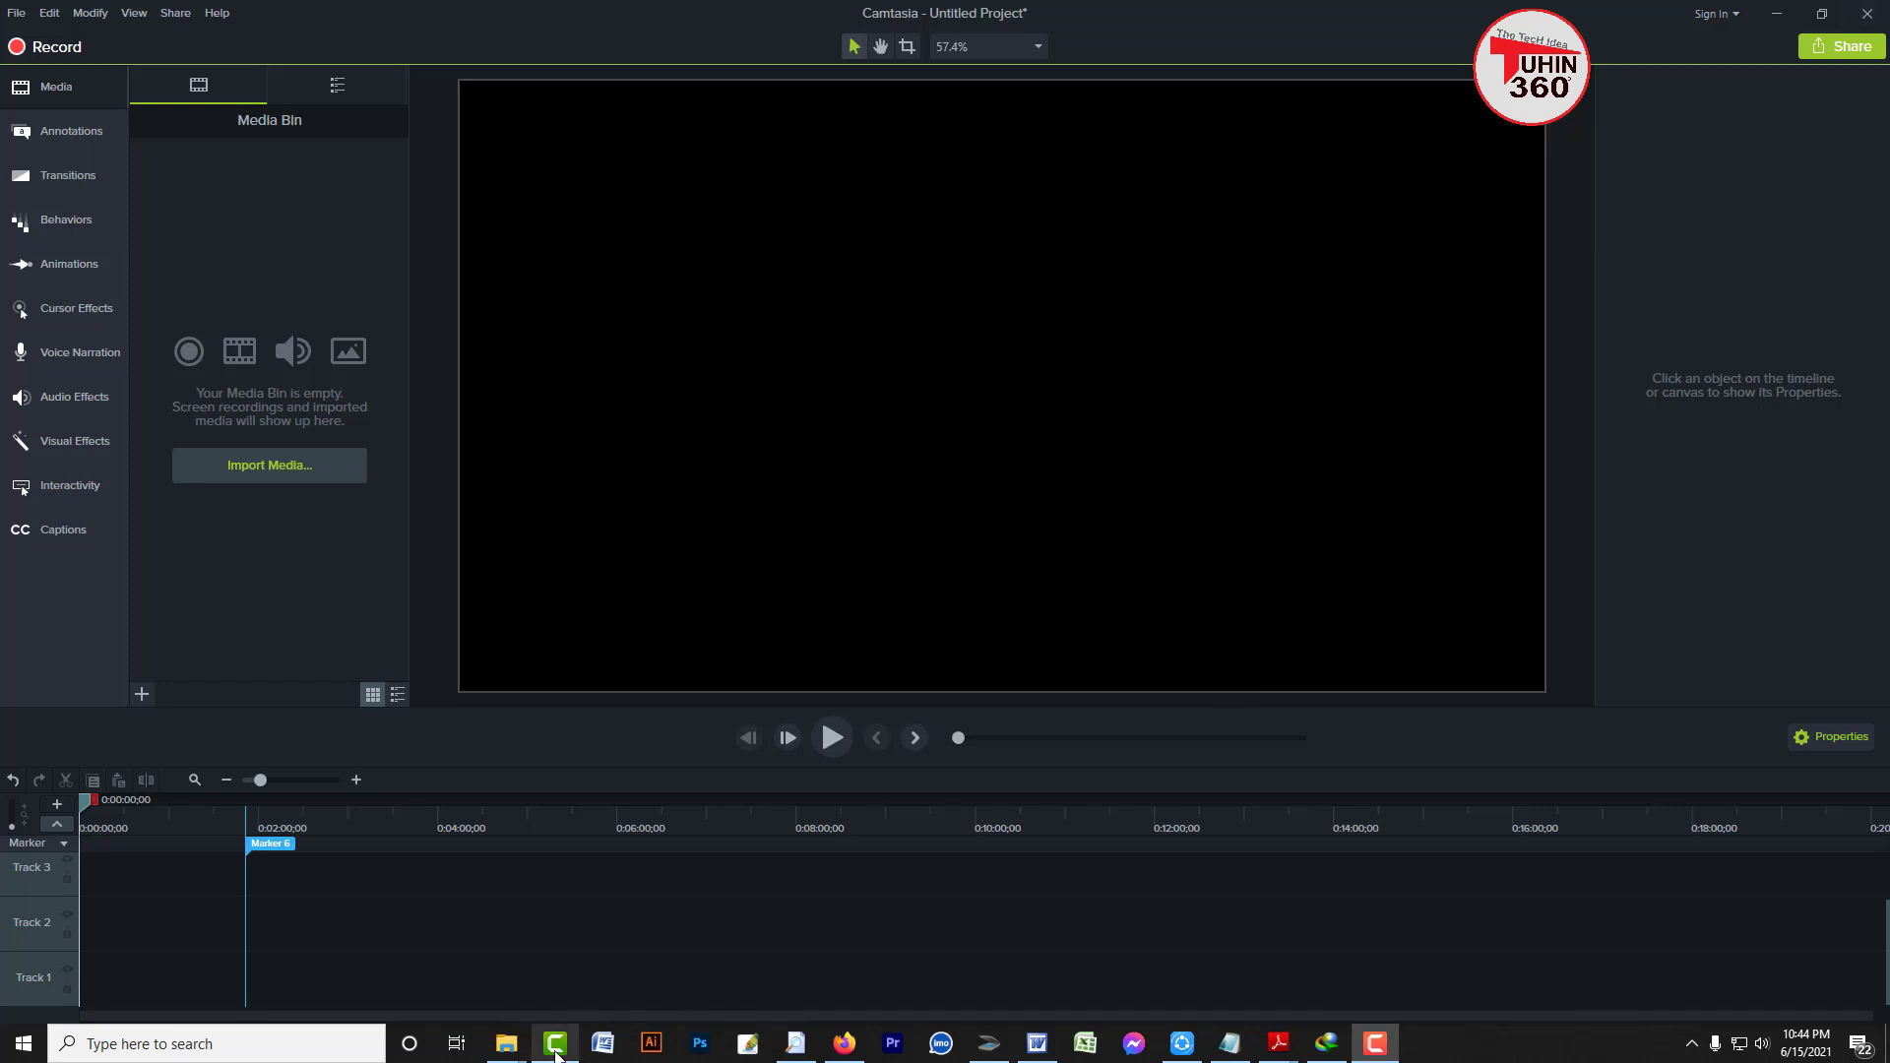
Enlarge the timeline area by raising its border with the canvas
mouse_move(557, 1055)
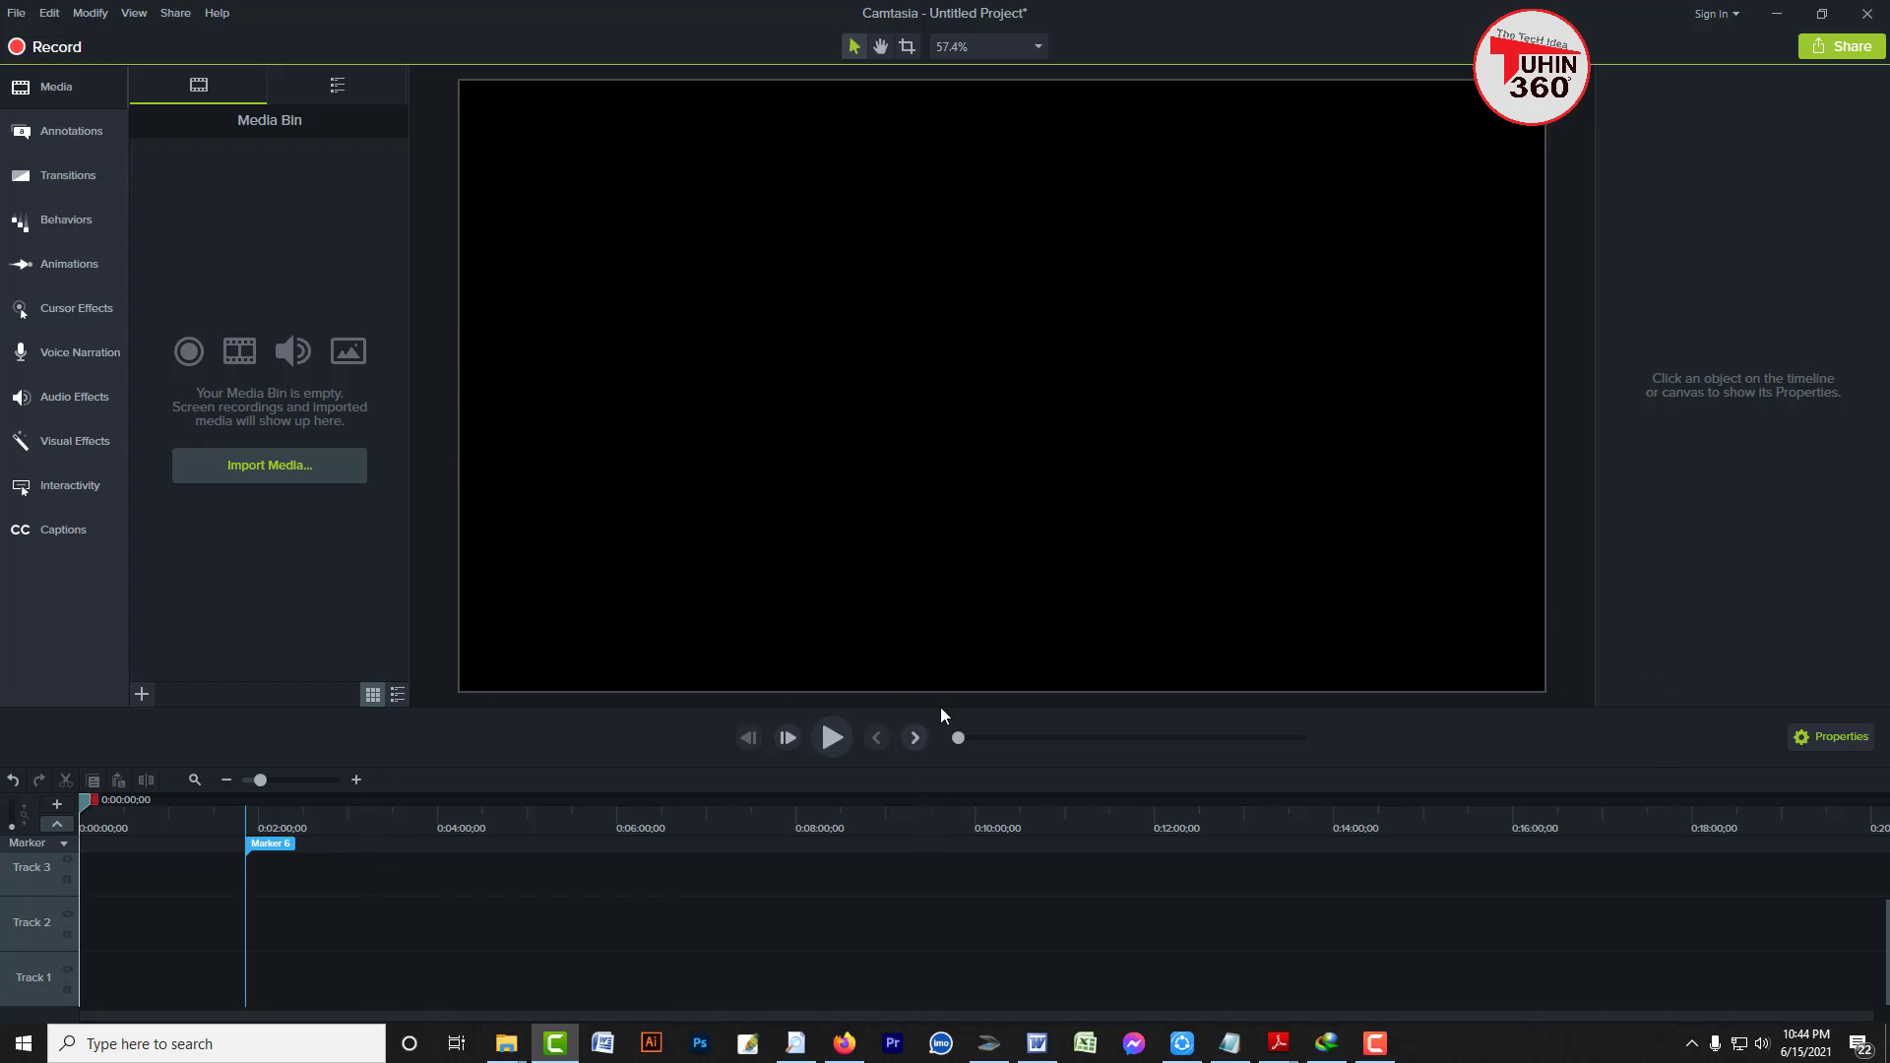
left_click_drag(941, 707, 987, 561)
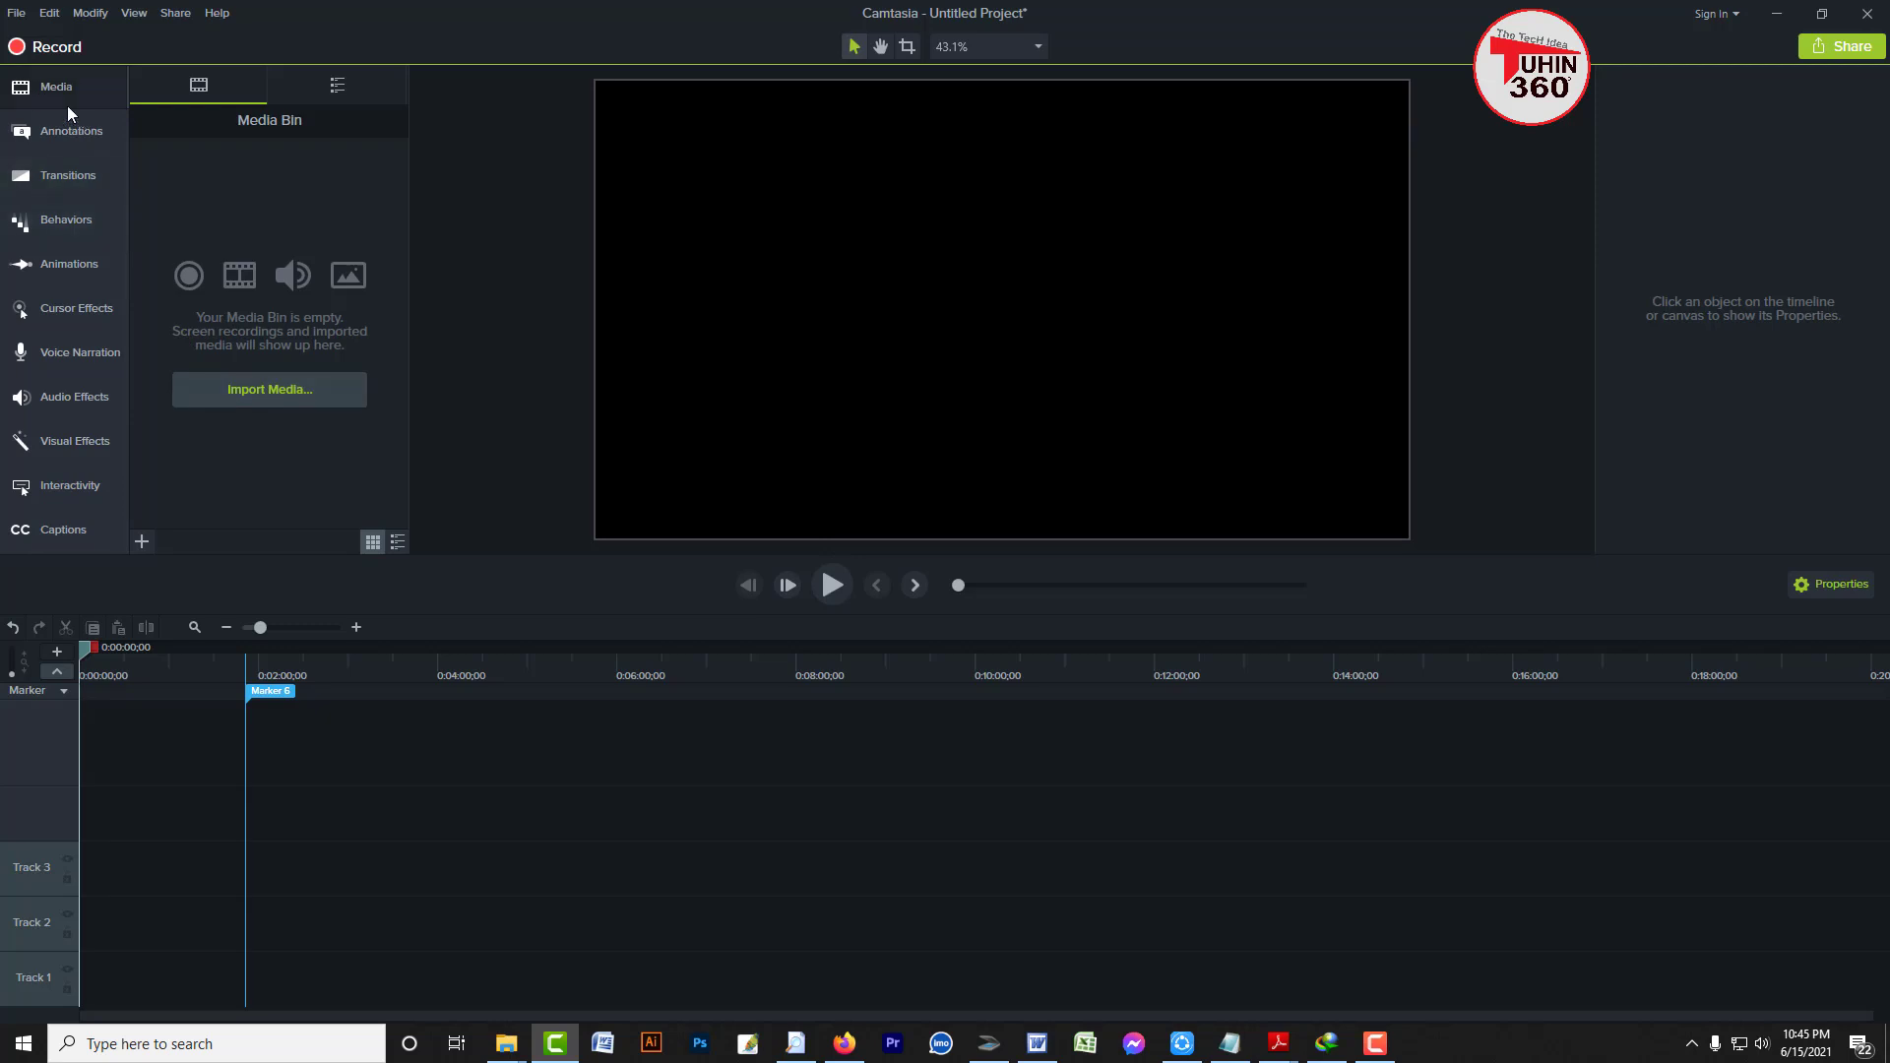
Collapse the Media Bin and reopen it
left_click(43, 88)
left_click(45, 93)
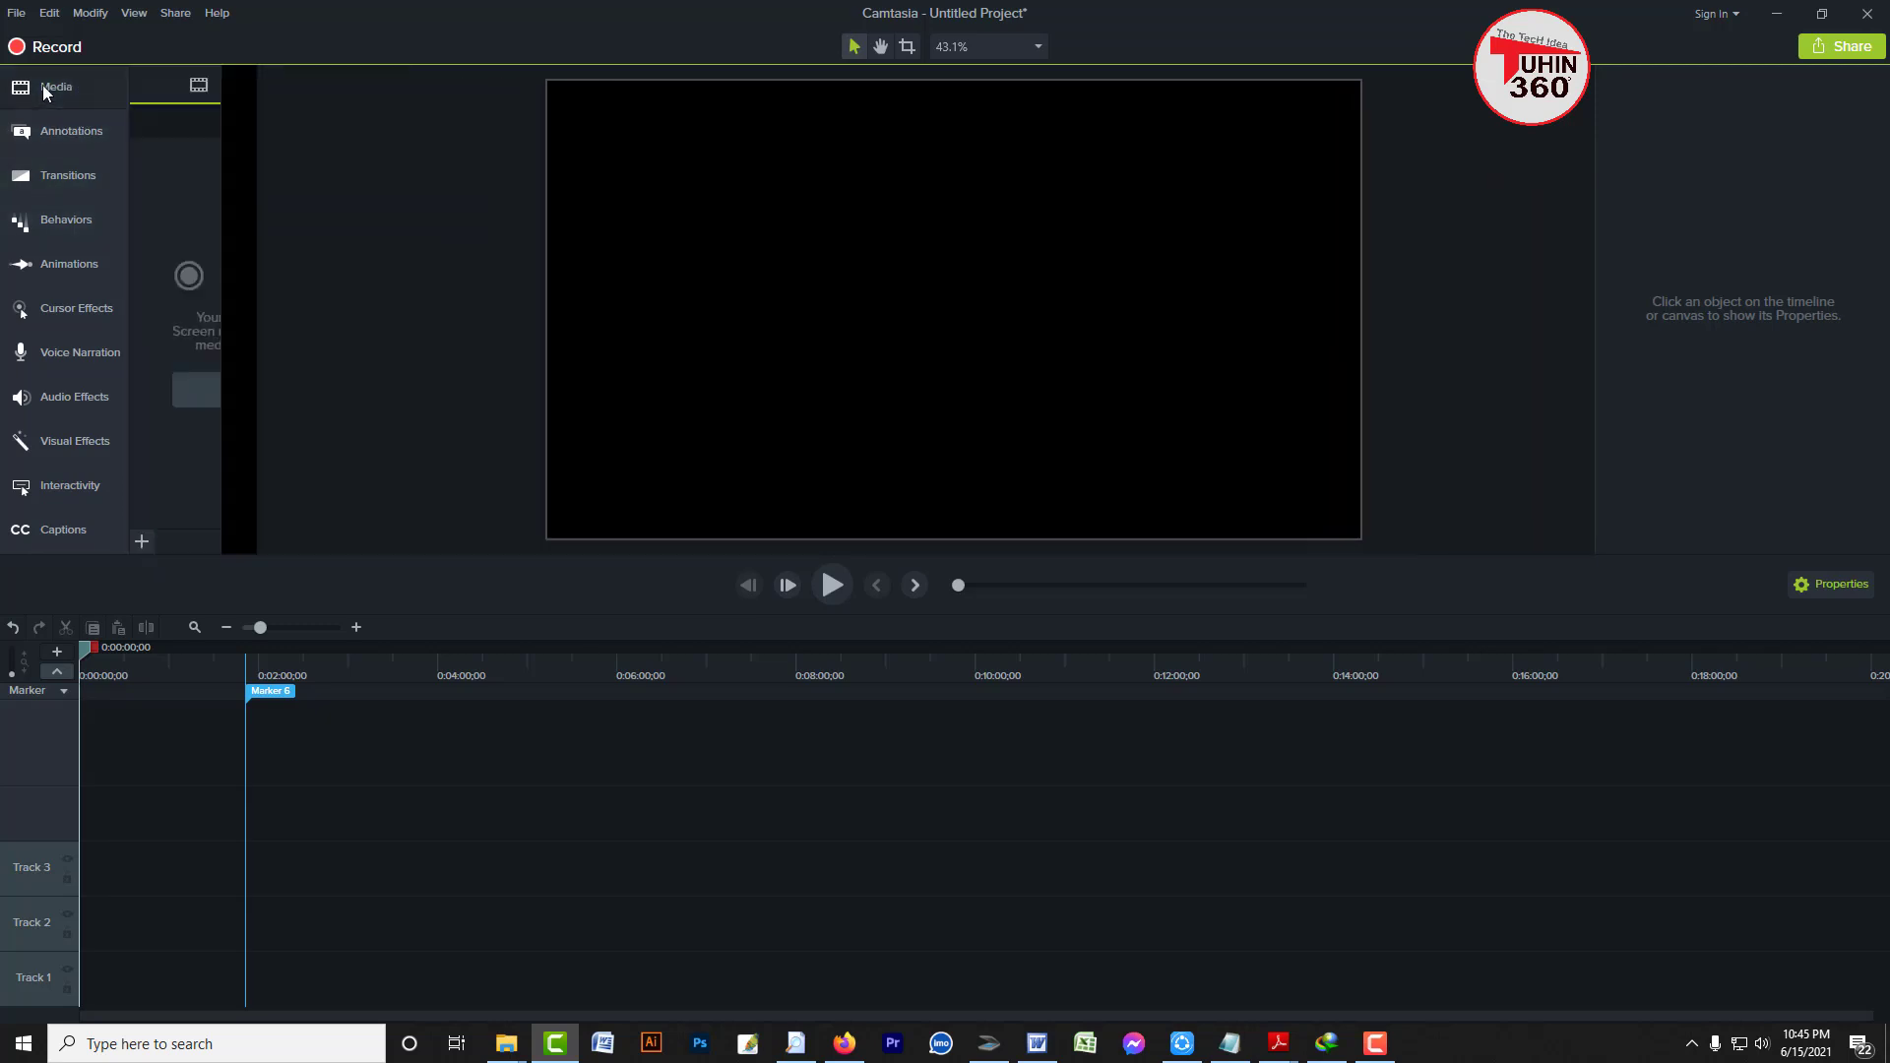
left_click(56, 87)
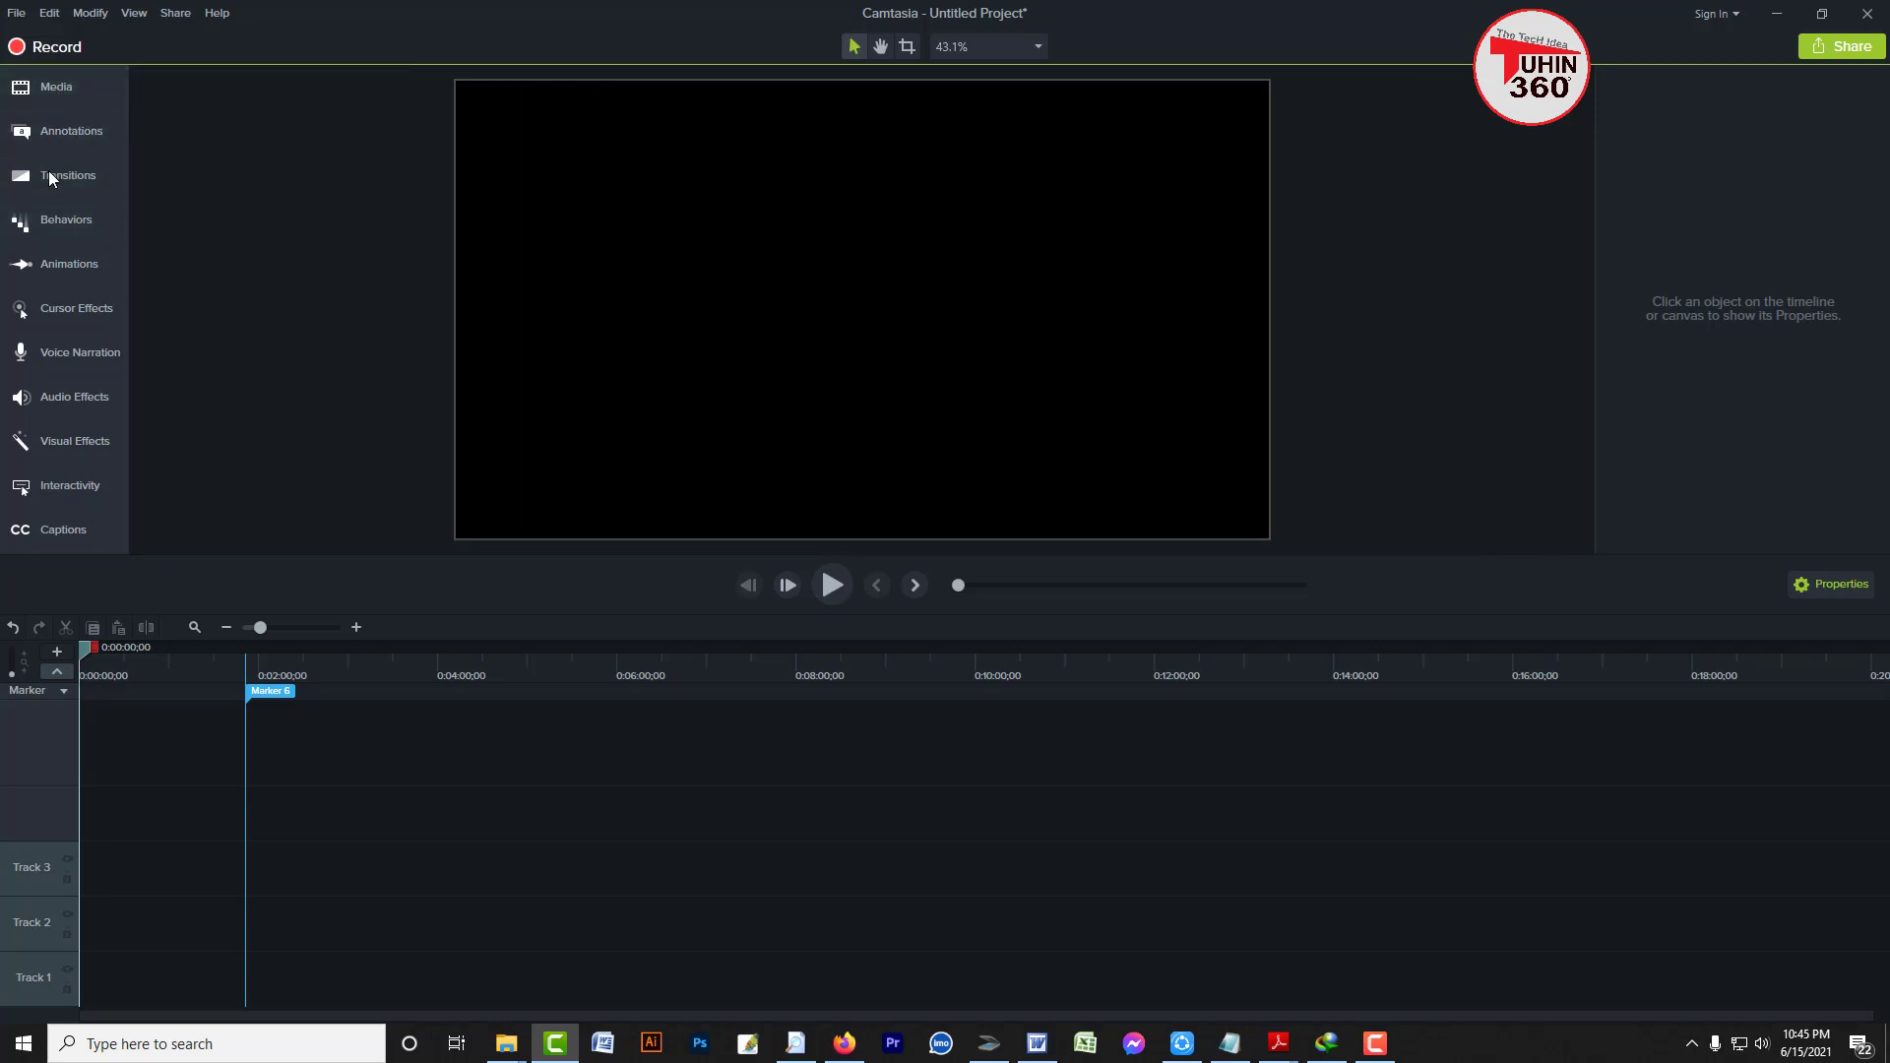
left_click(44, 90)
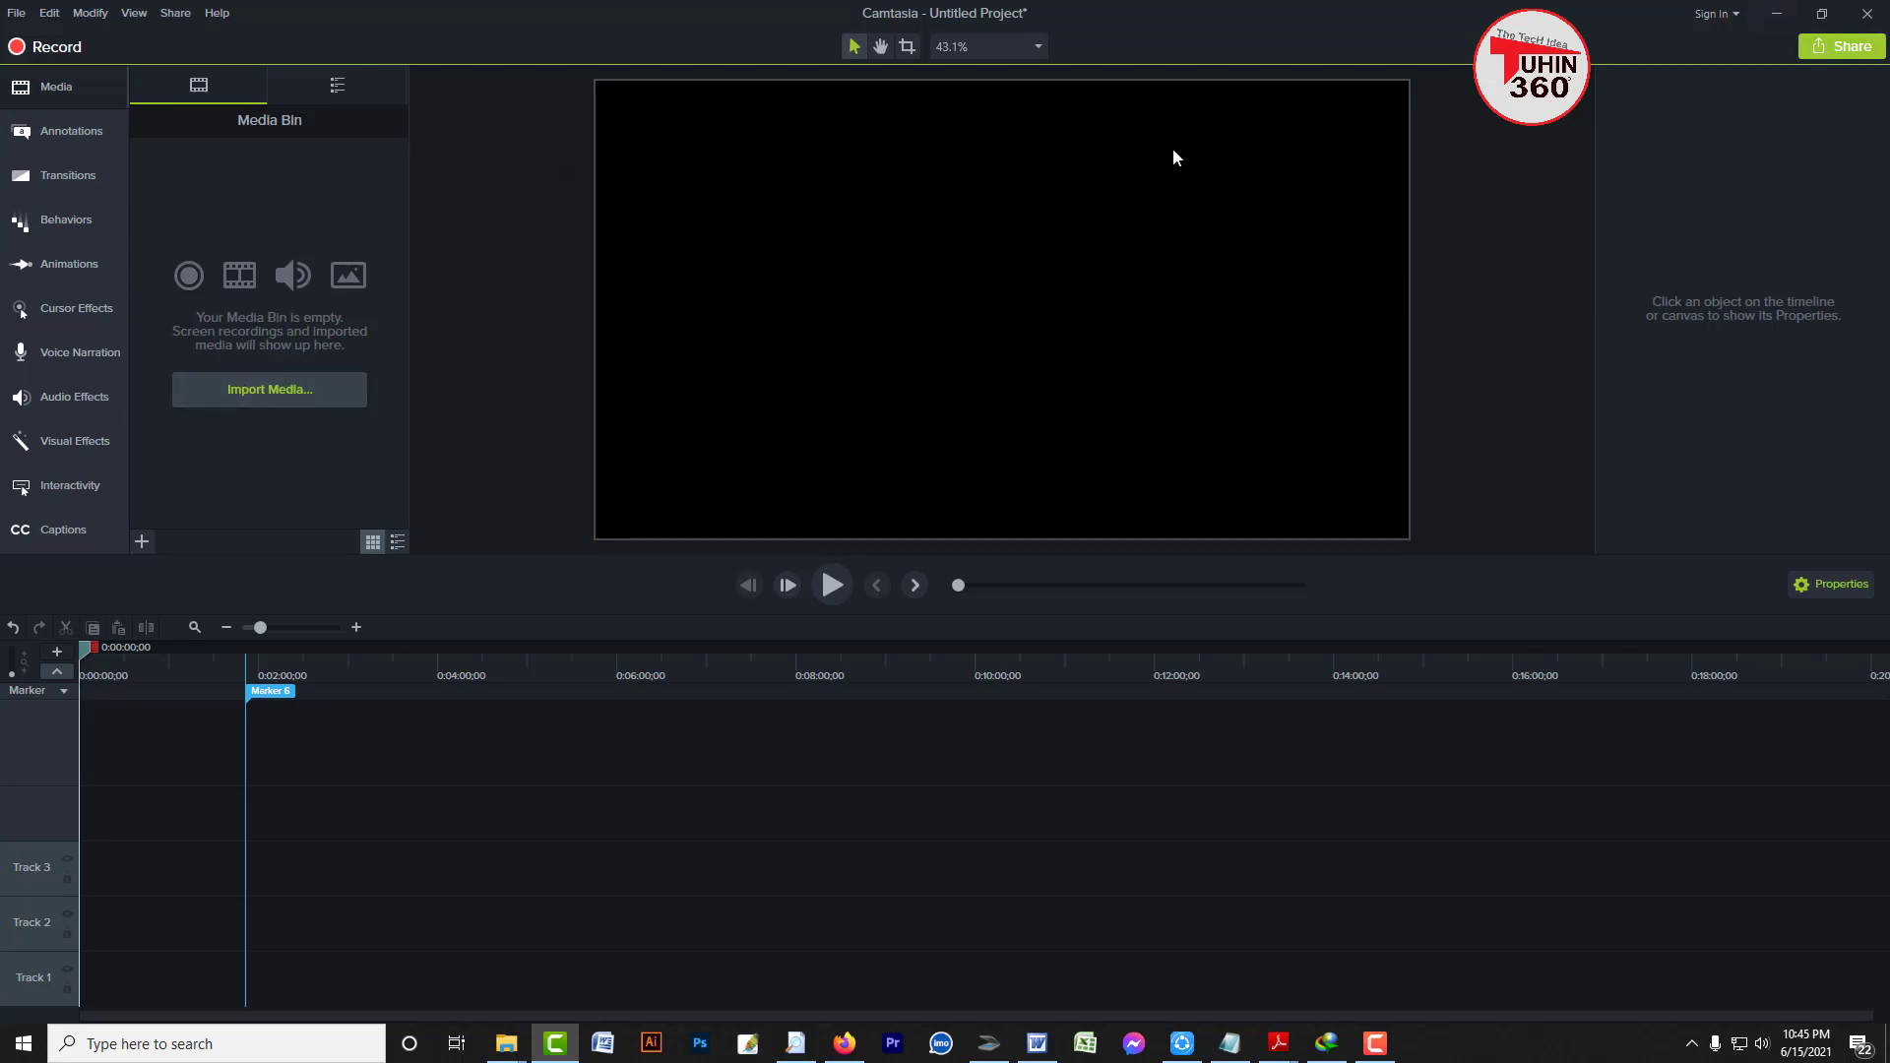
Open the media import dialog, enlarge it and browse to the Camtasia folder on the desktop
left_click(253, 392)
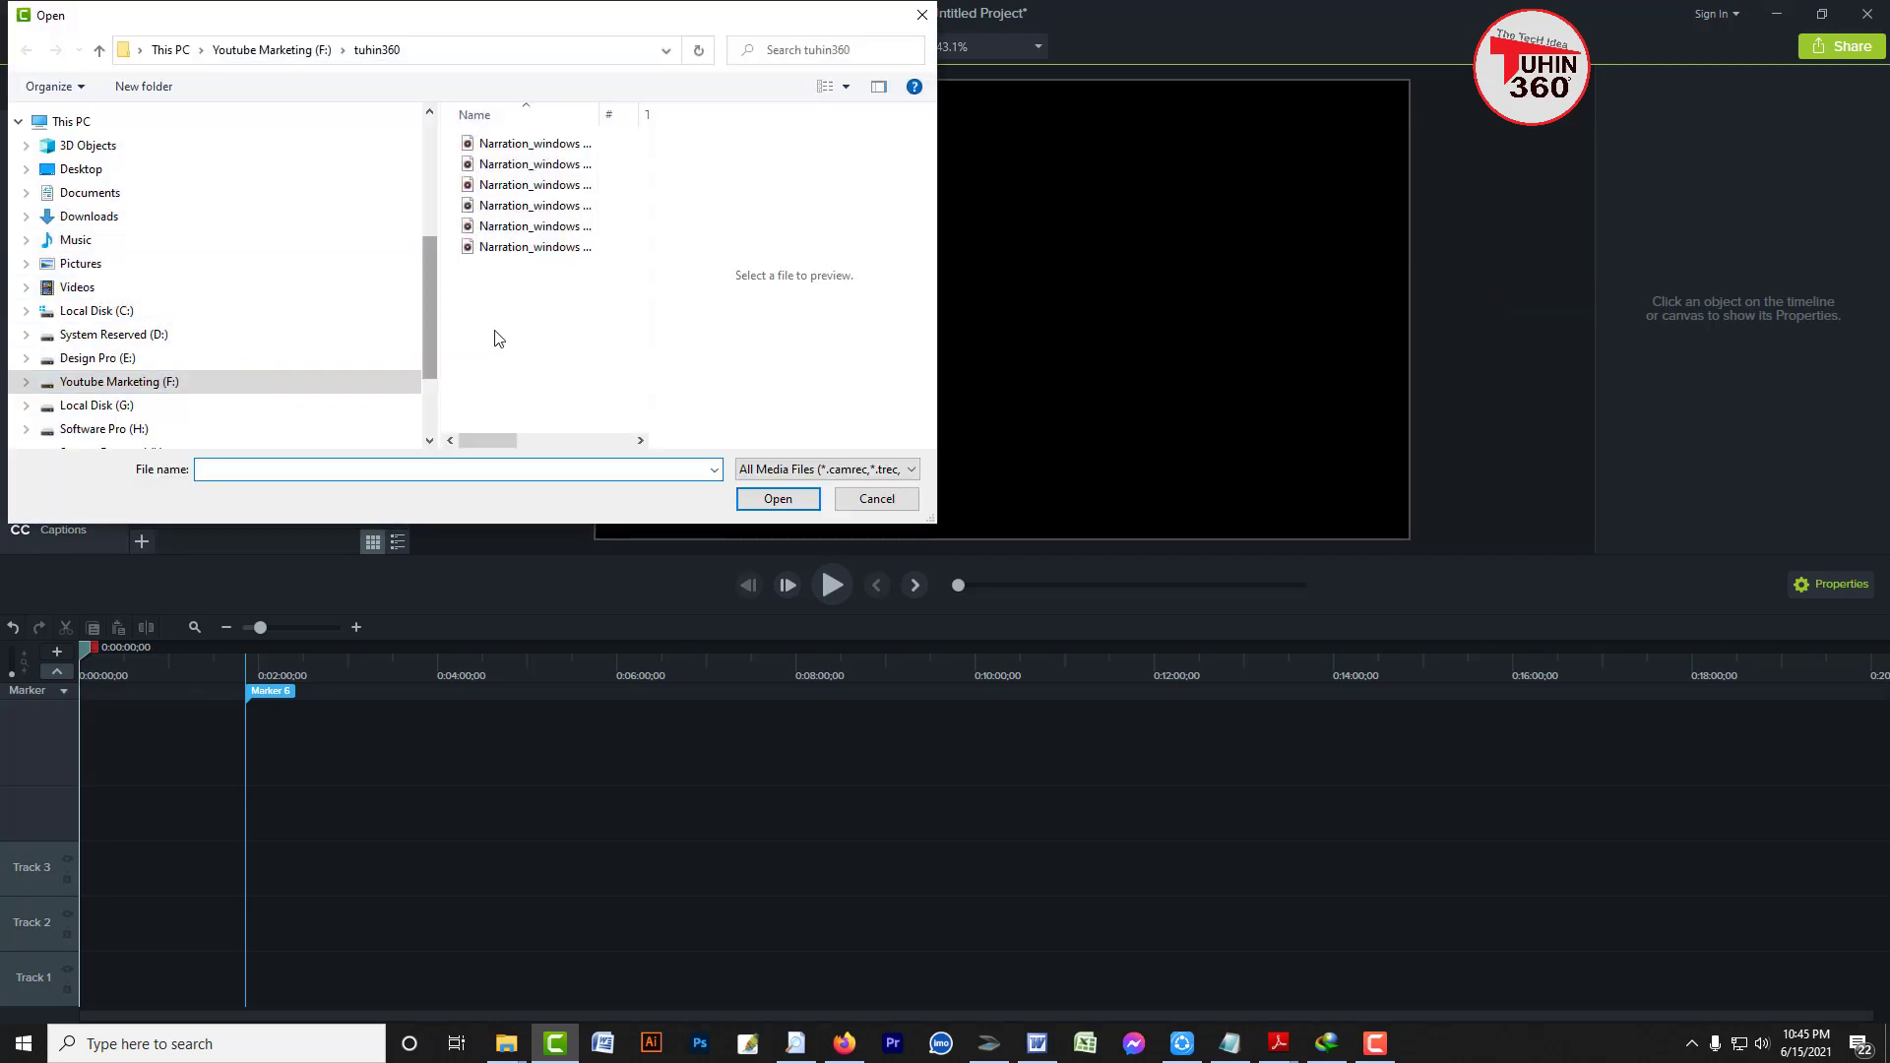
left_click_drag(930, 518, 1279, 765)
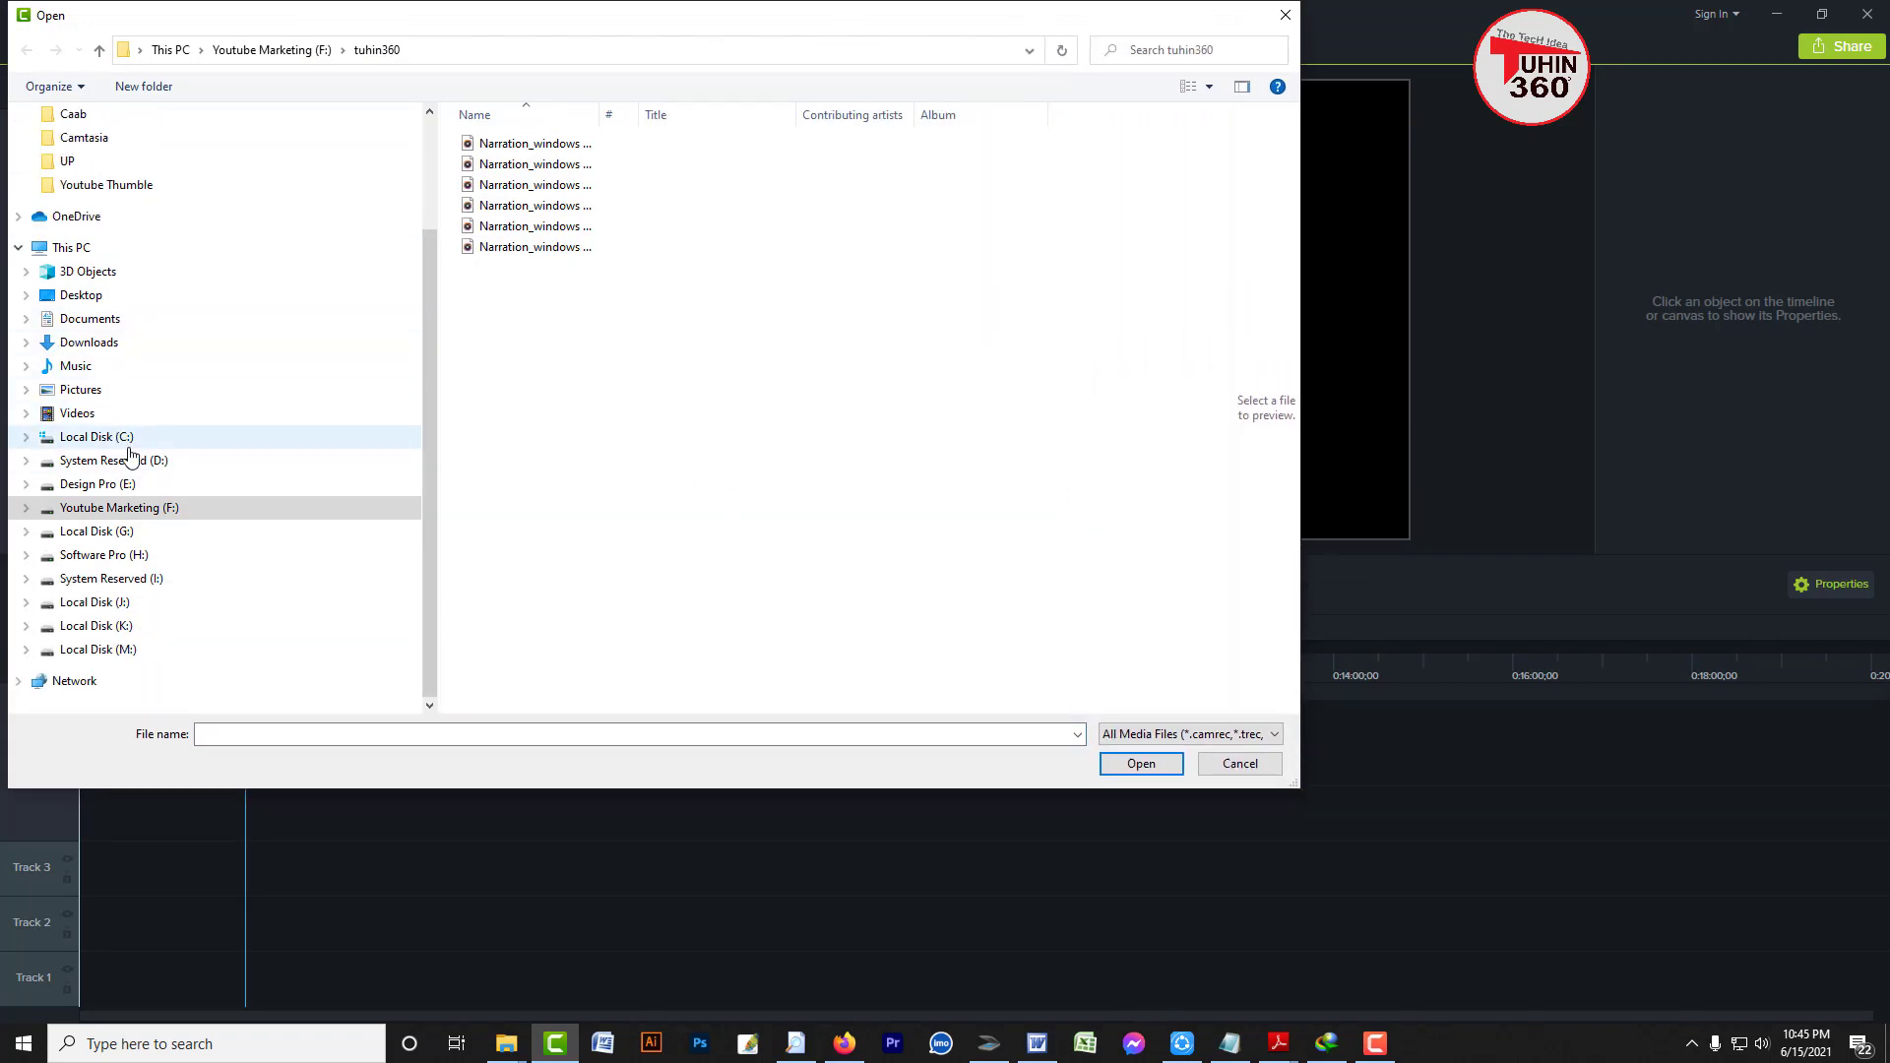
left_click(129, 442)
left_click(91, 250)
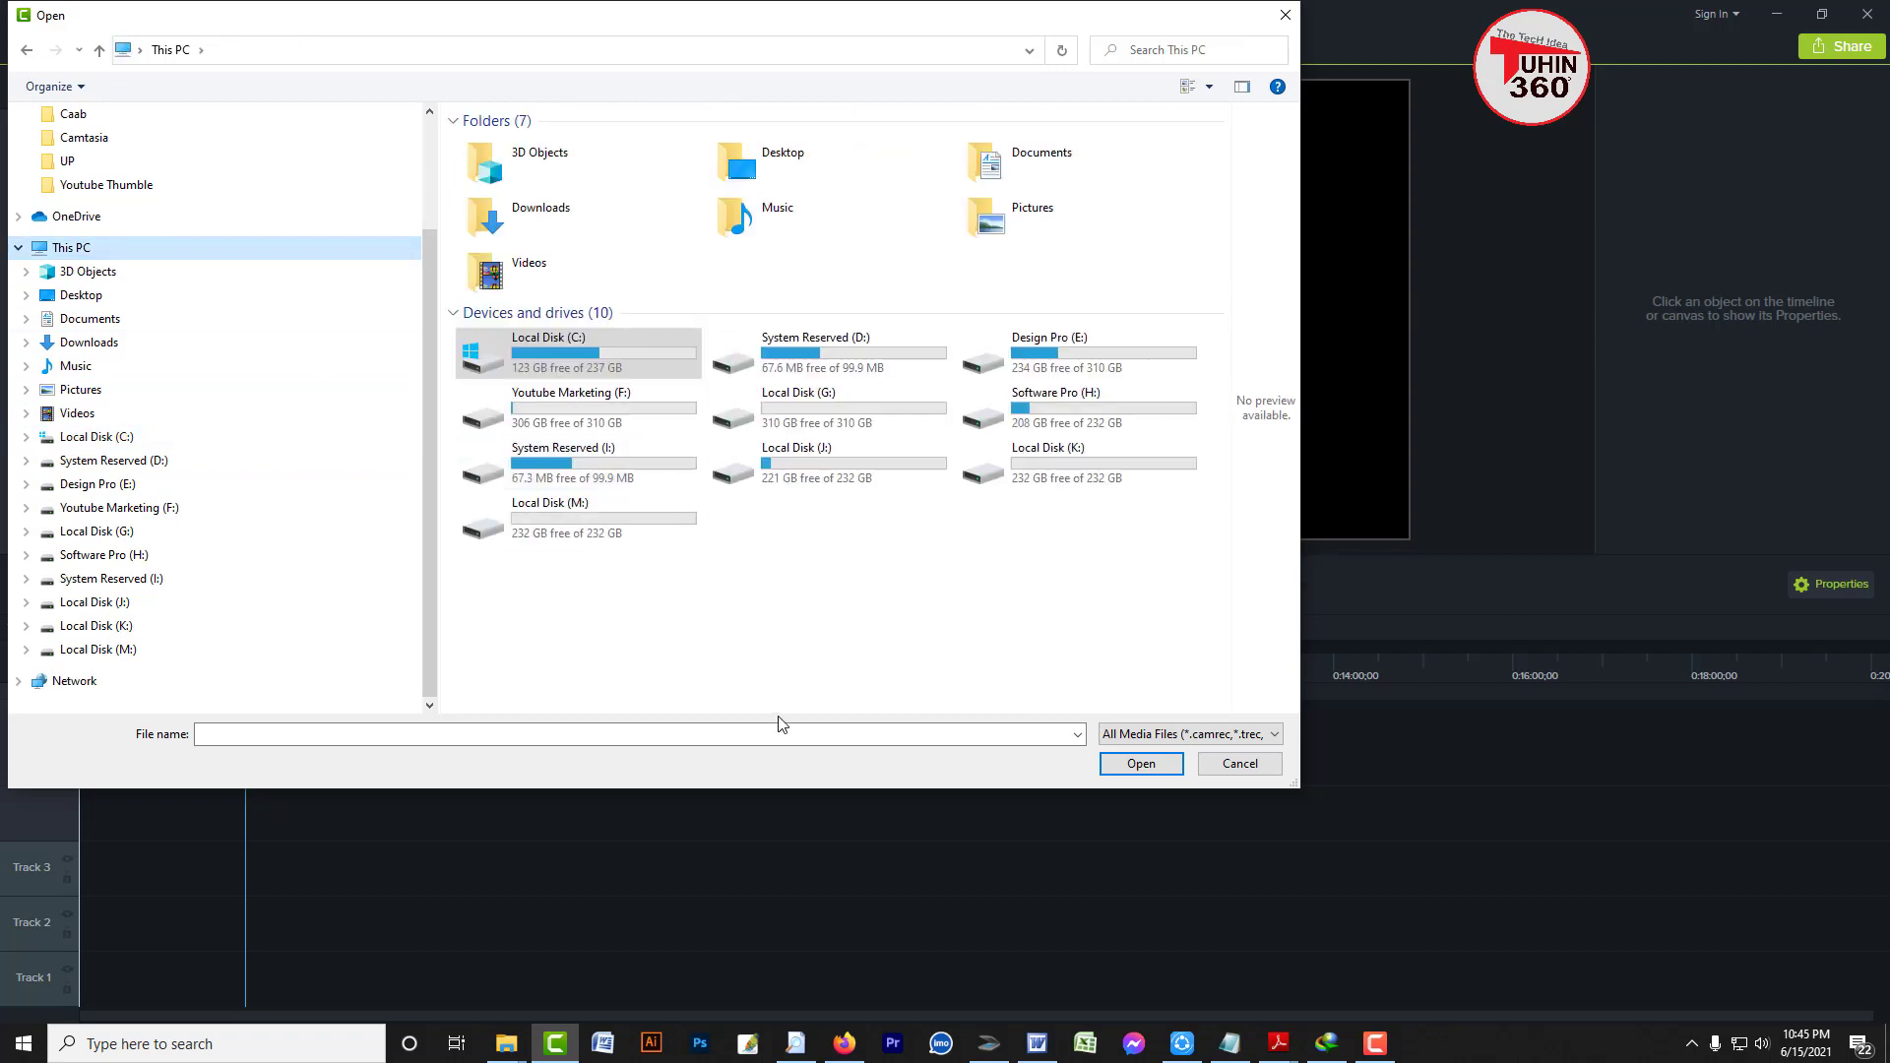
key("alt+Up")
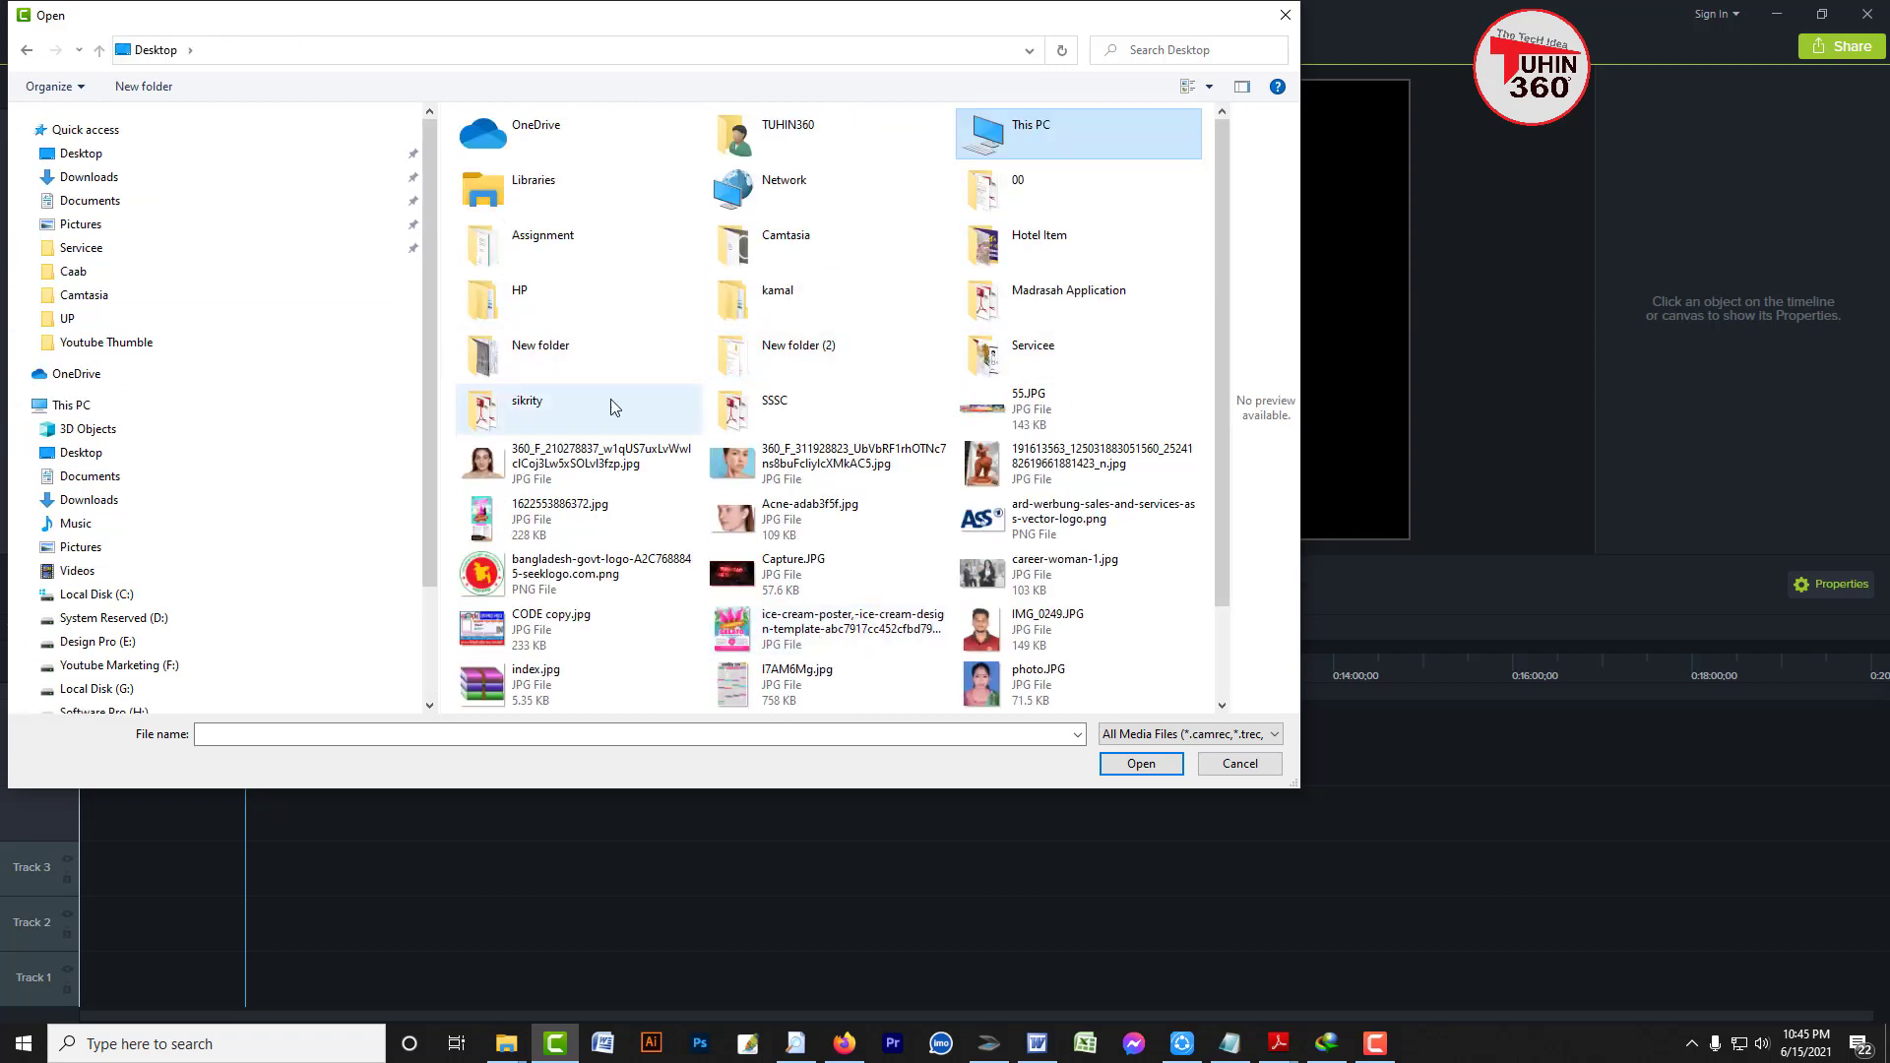
double_click(800, 248)
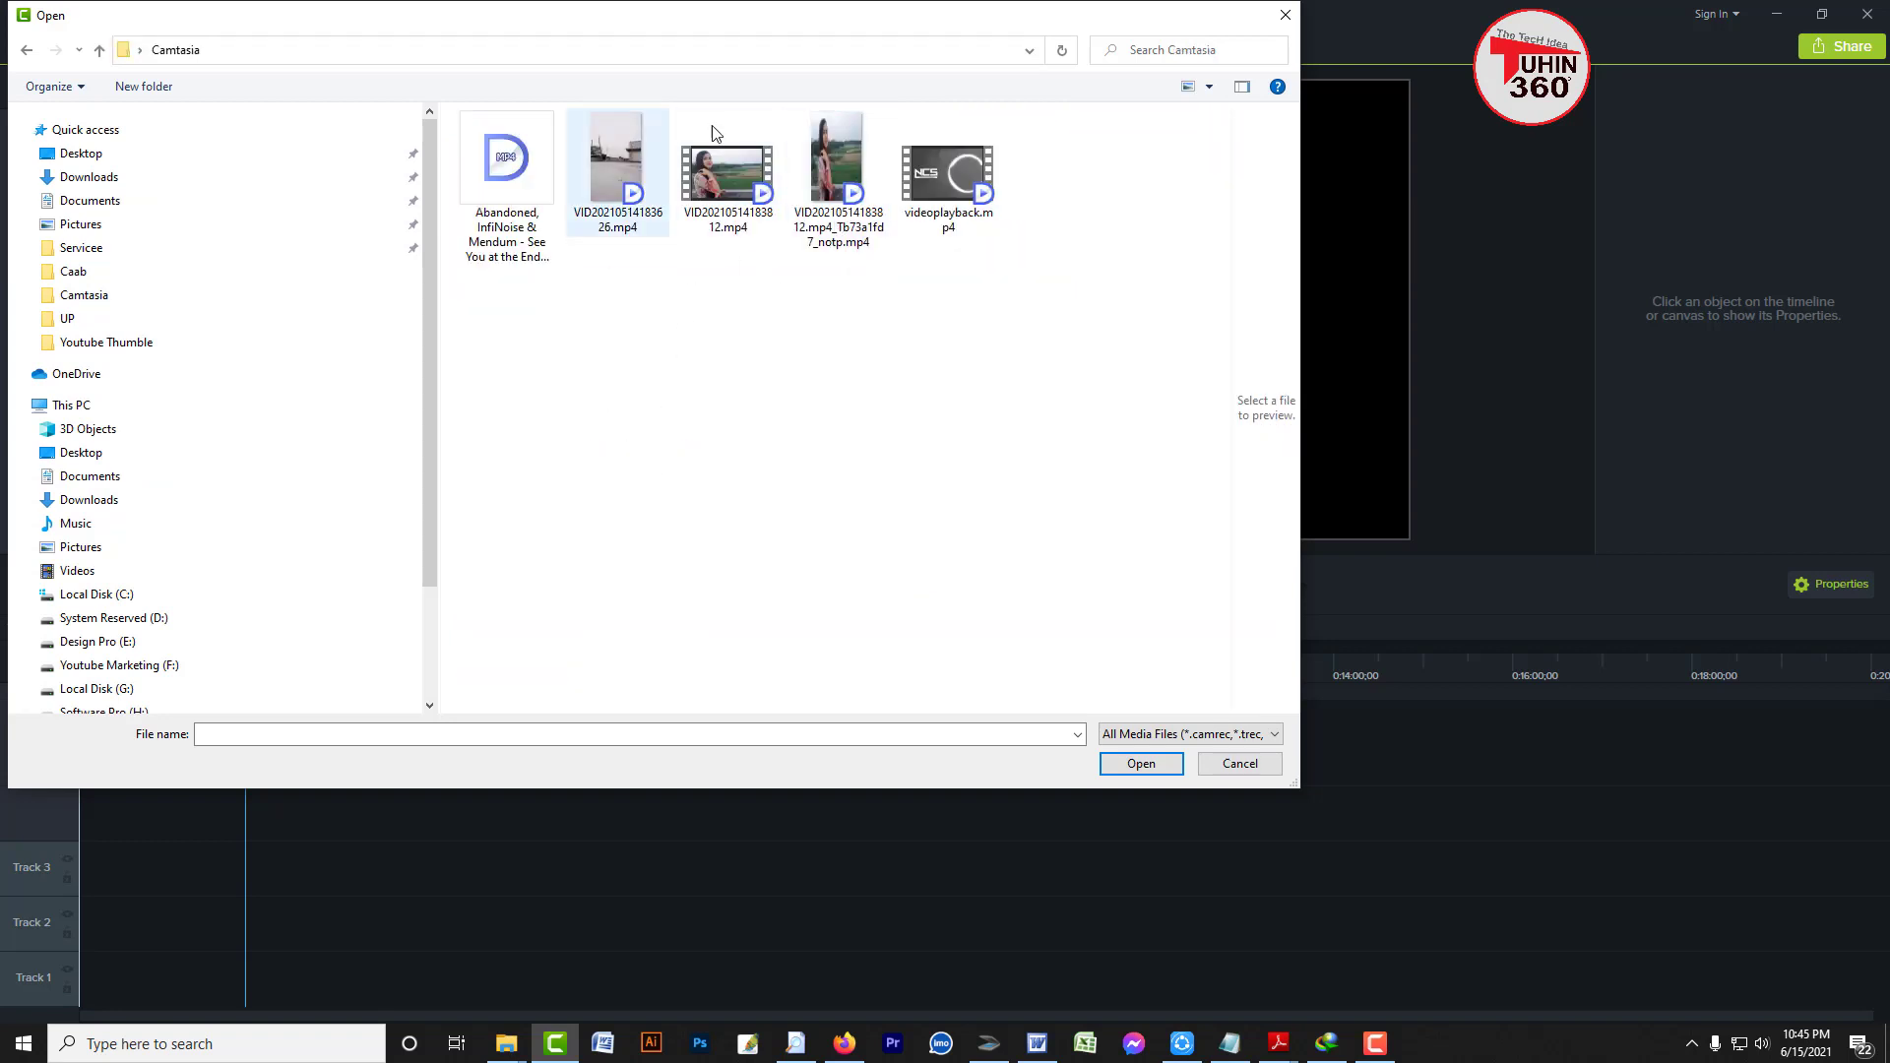
Import only VID20210514183812.mp4 into the Media Bin
left_click(717, 177)
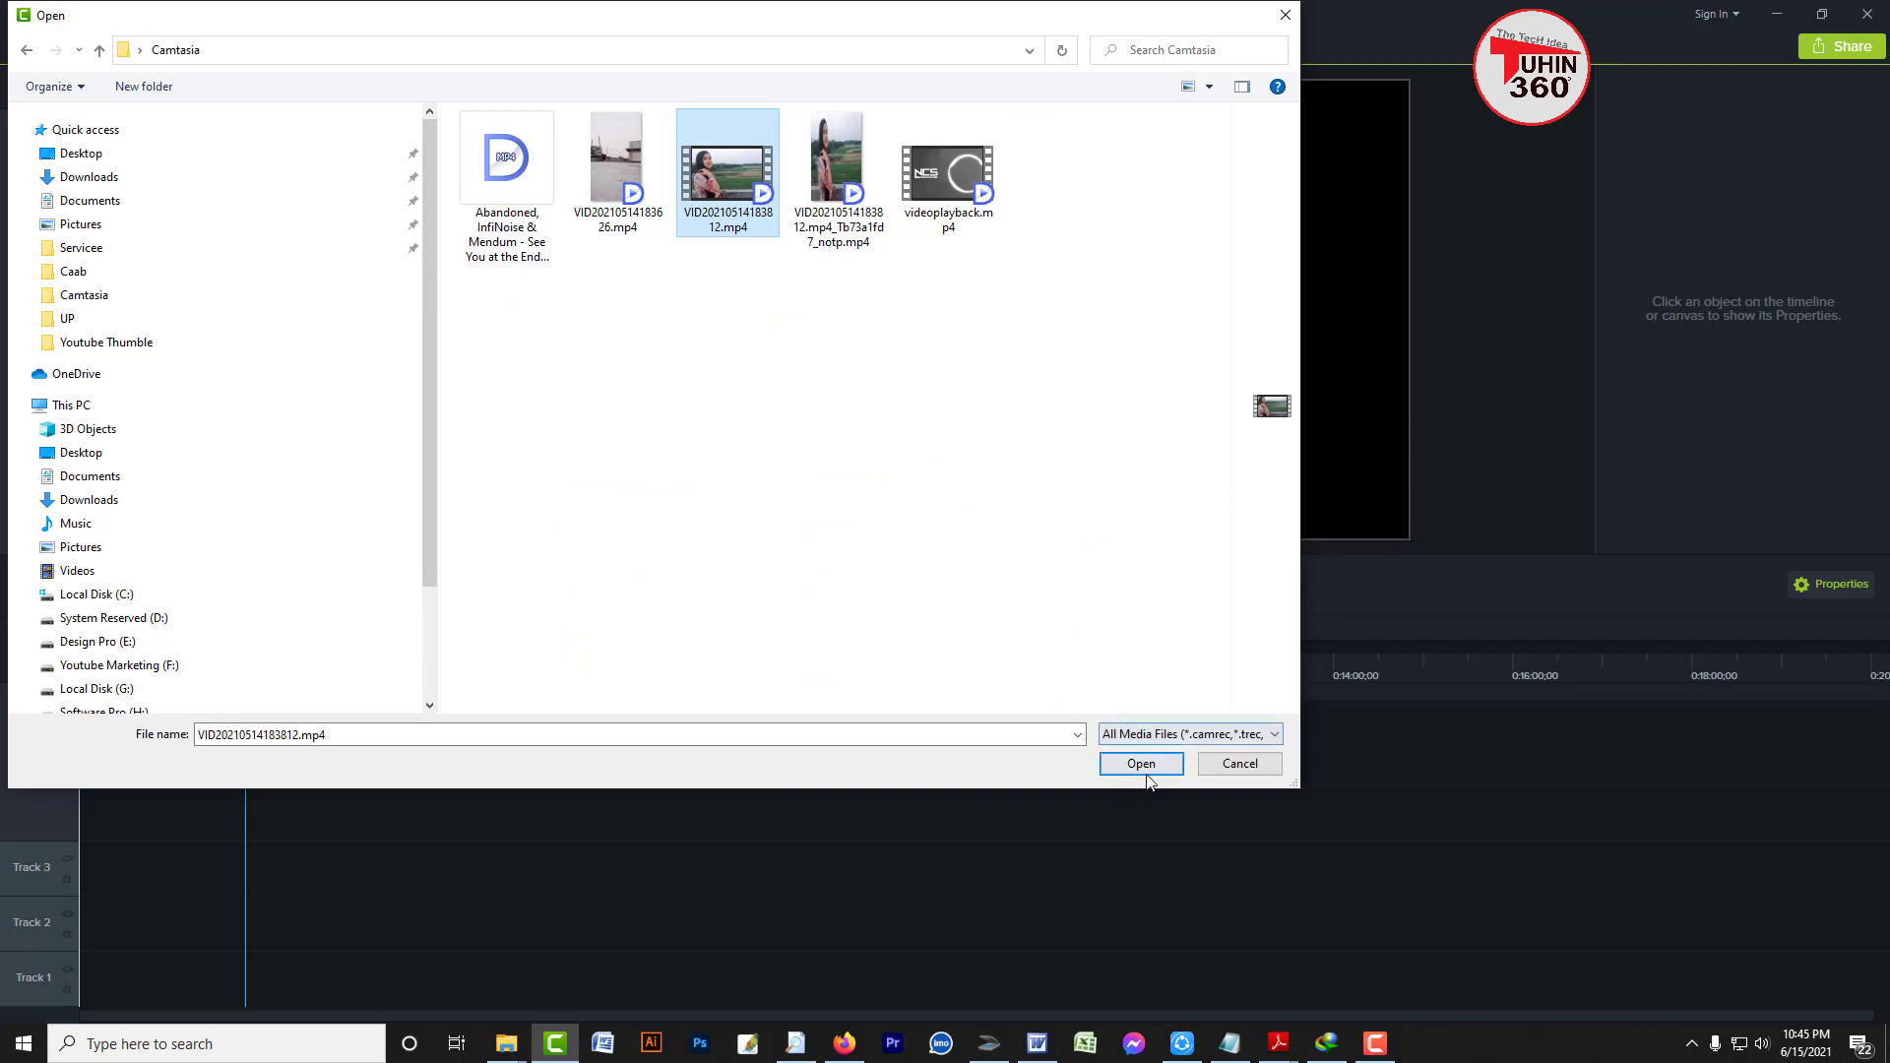
left_click_drag(974, 296, 1061, 155)
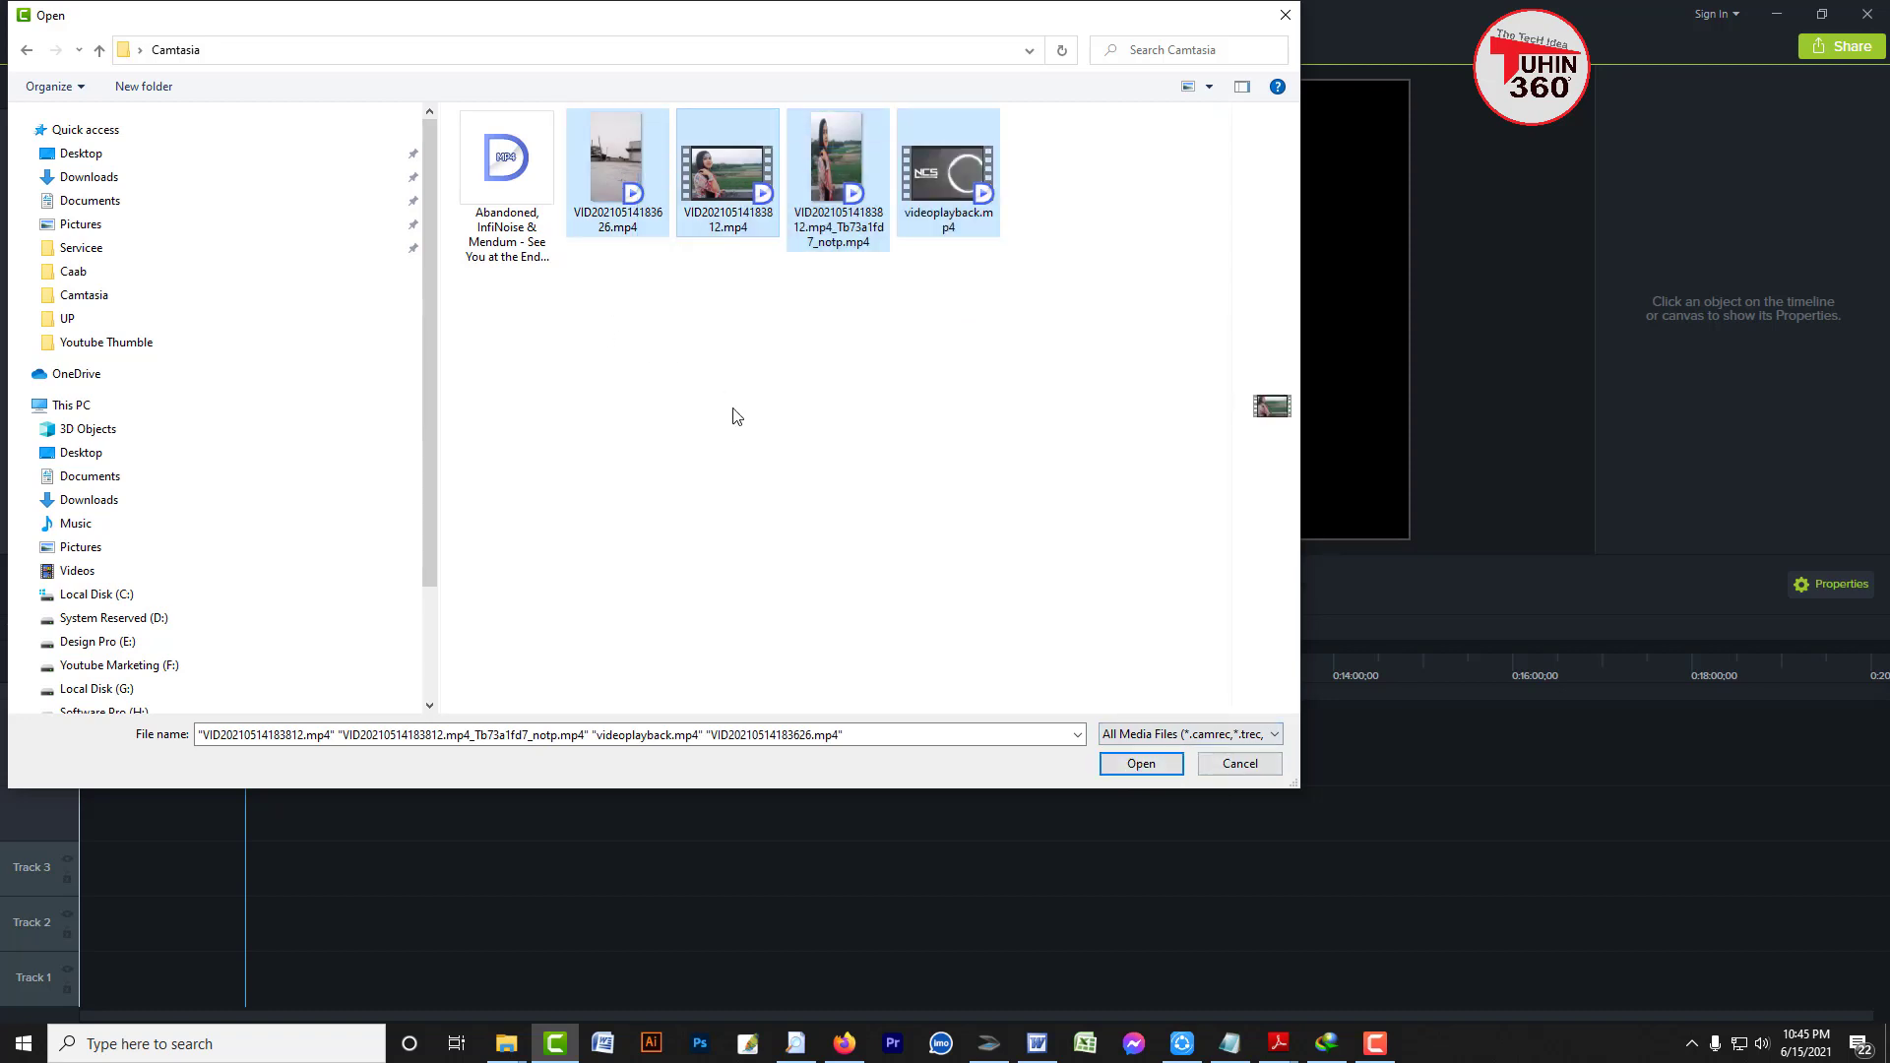
left_click(728, 177)
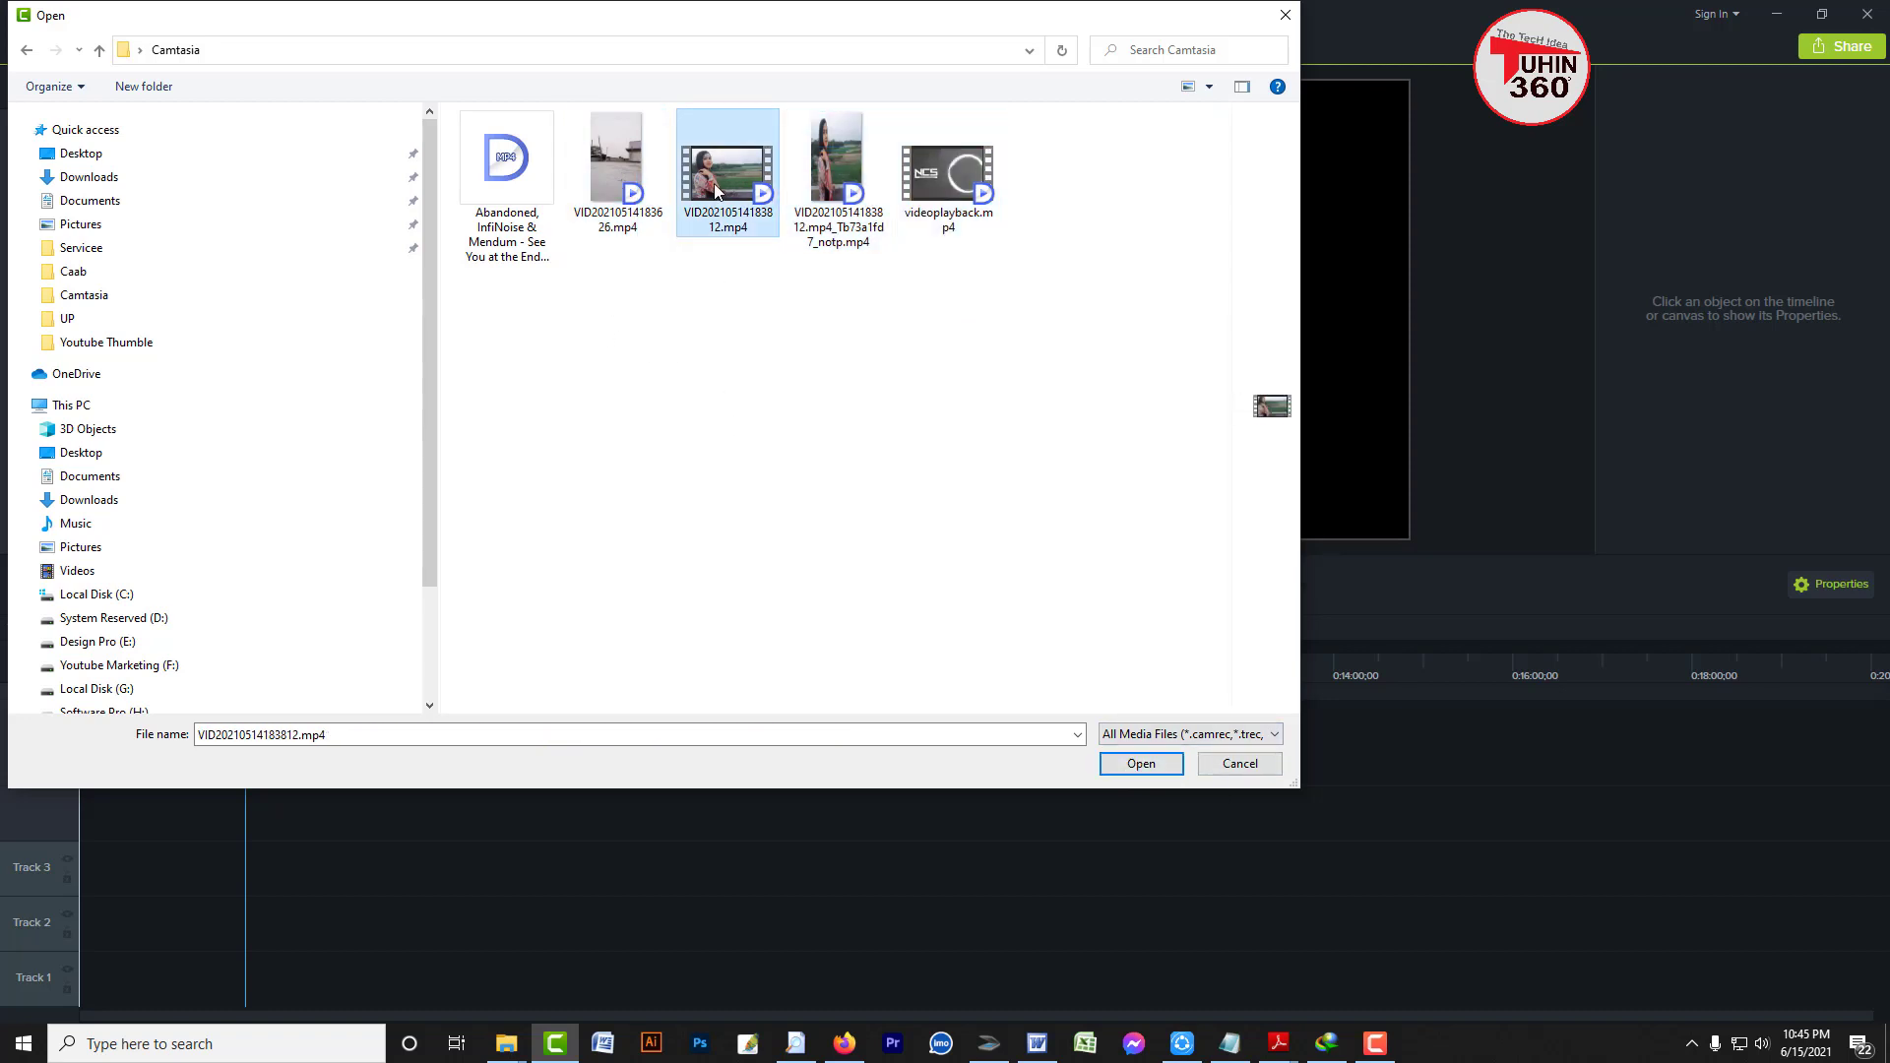
left_click(1141, 766)
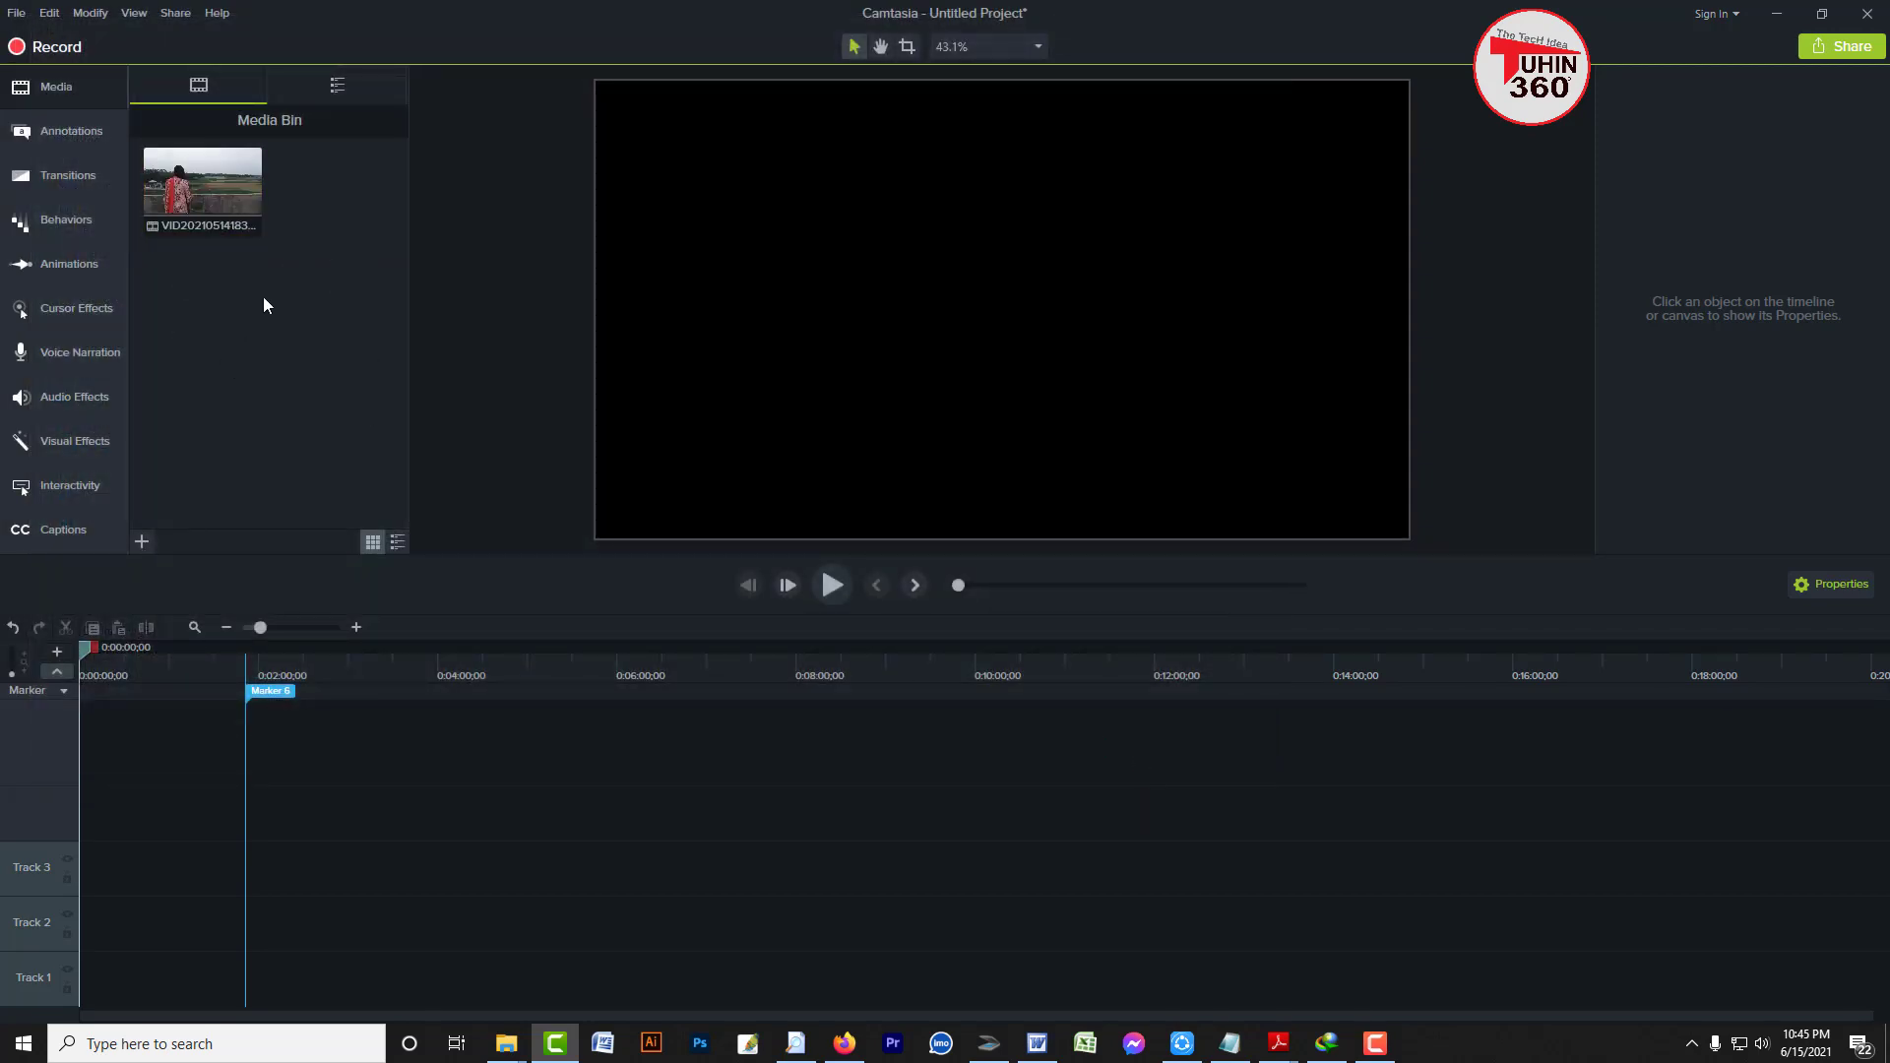
Add VID20210514183626.mp4, VID20210514183812.mp4_Tb73a1fd7_notp.mp4 and videoplayback.mp4 to the Media Bin from the desktop's Camtasia folder in File Explorer
left_click(187, 185)
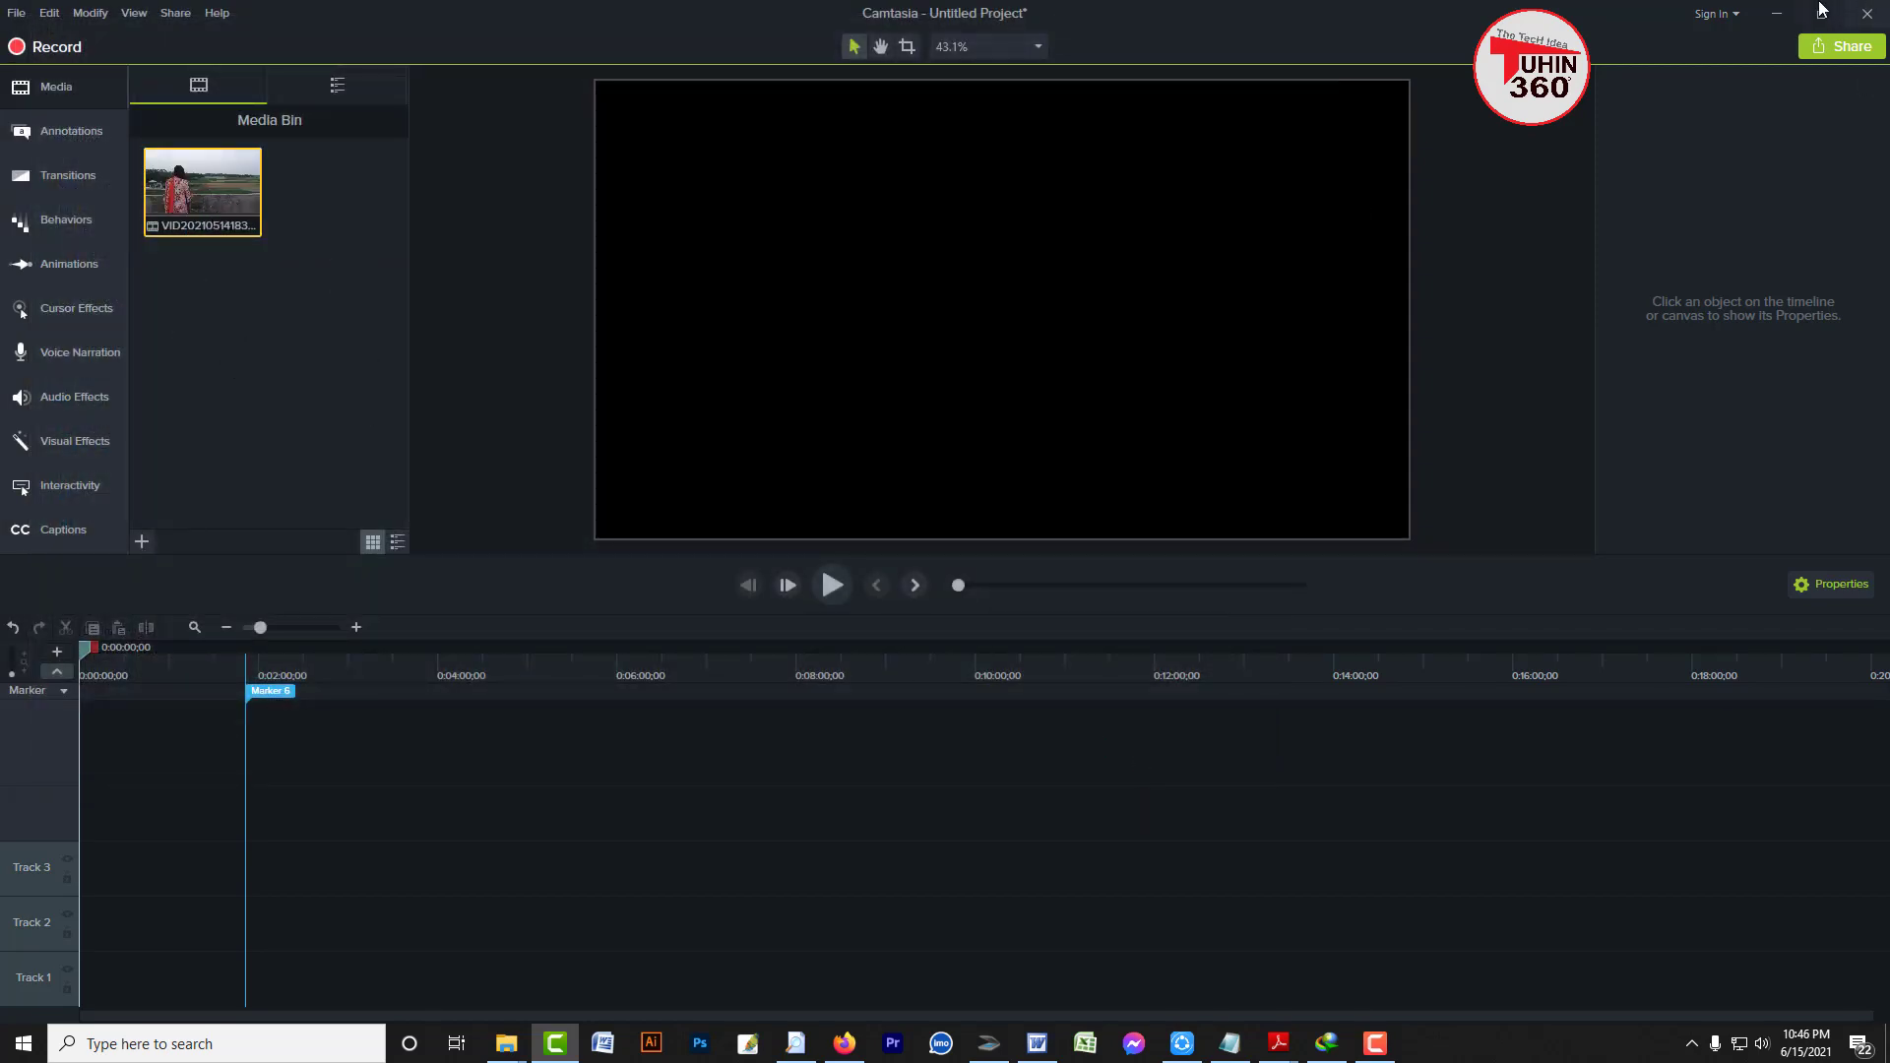
left_click(1776, 14)
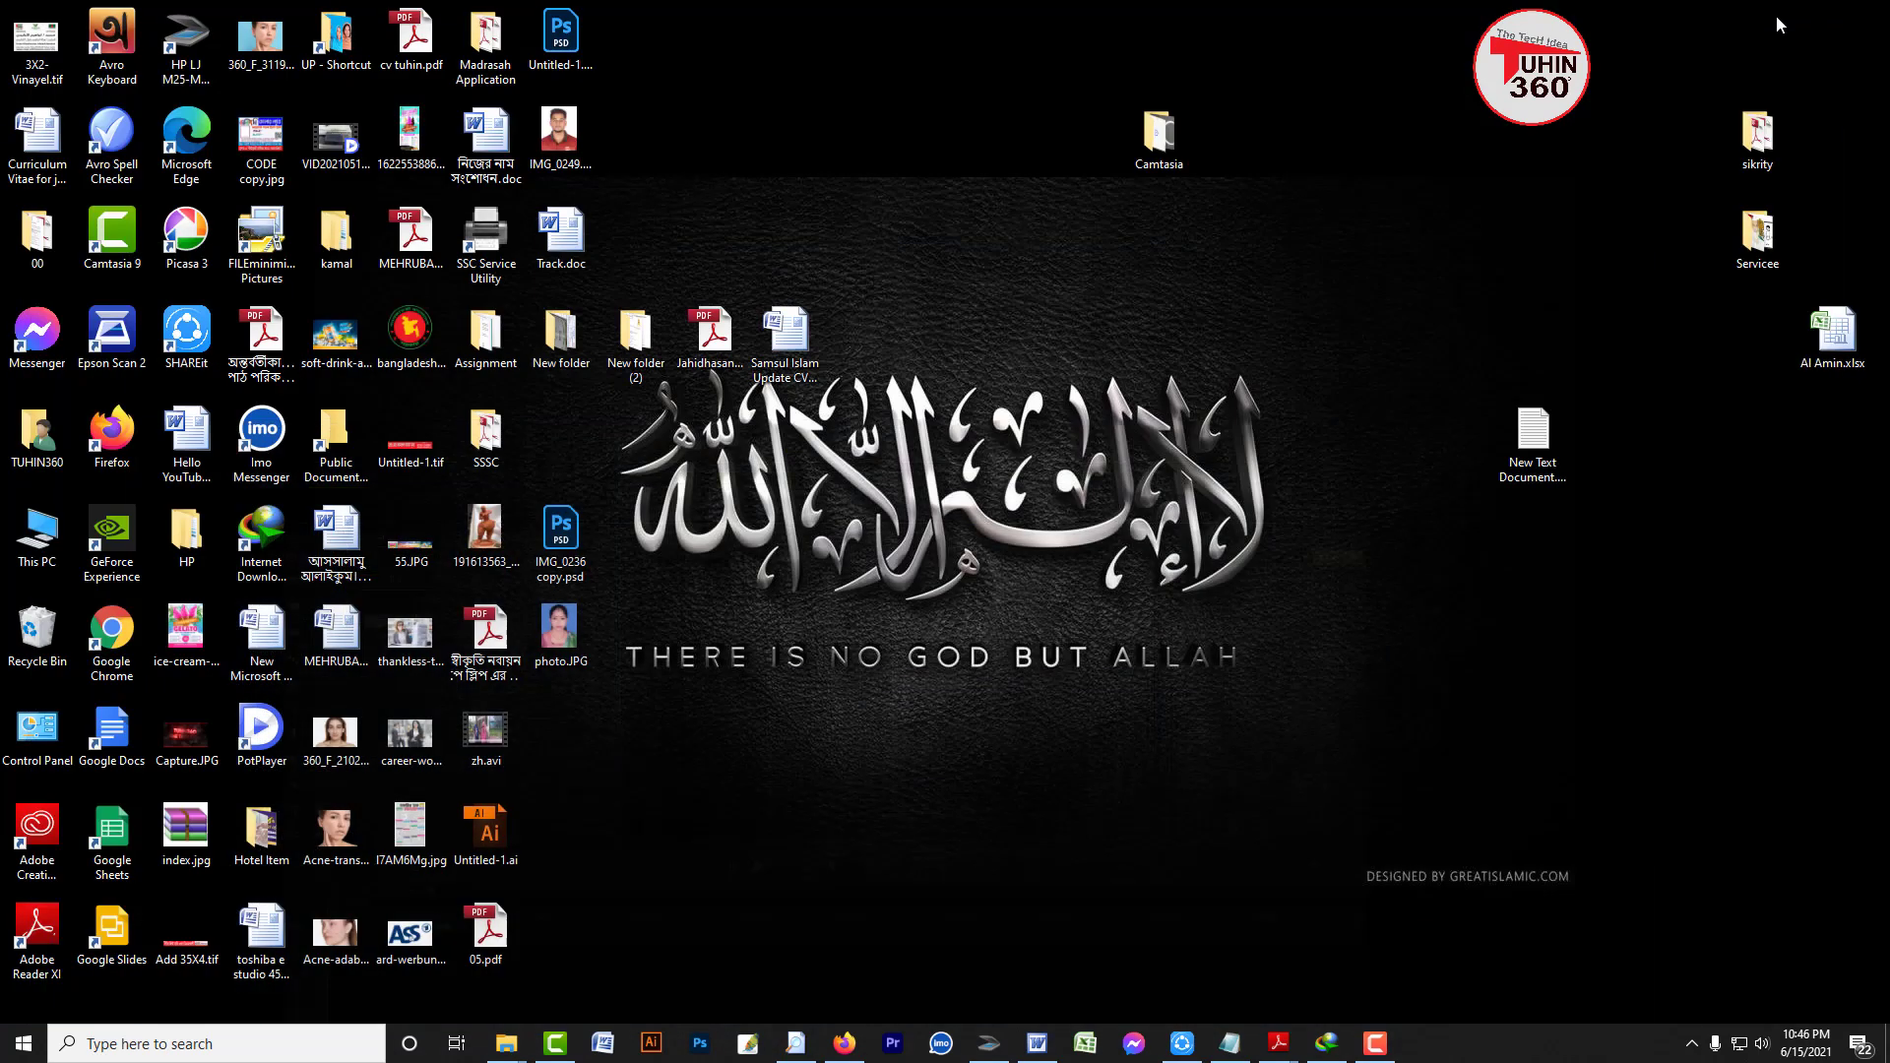
double_click(1160, 138)
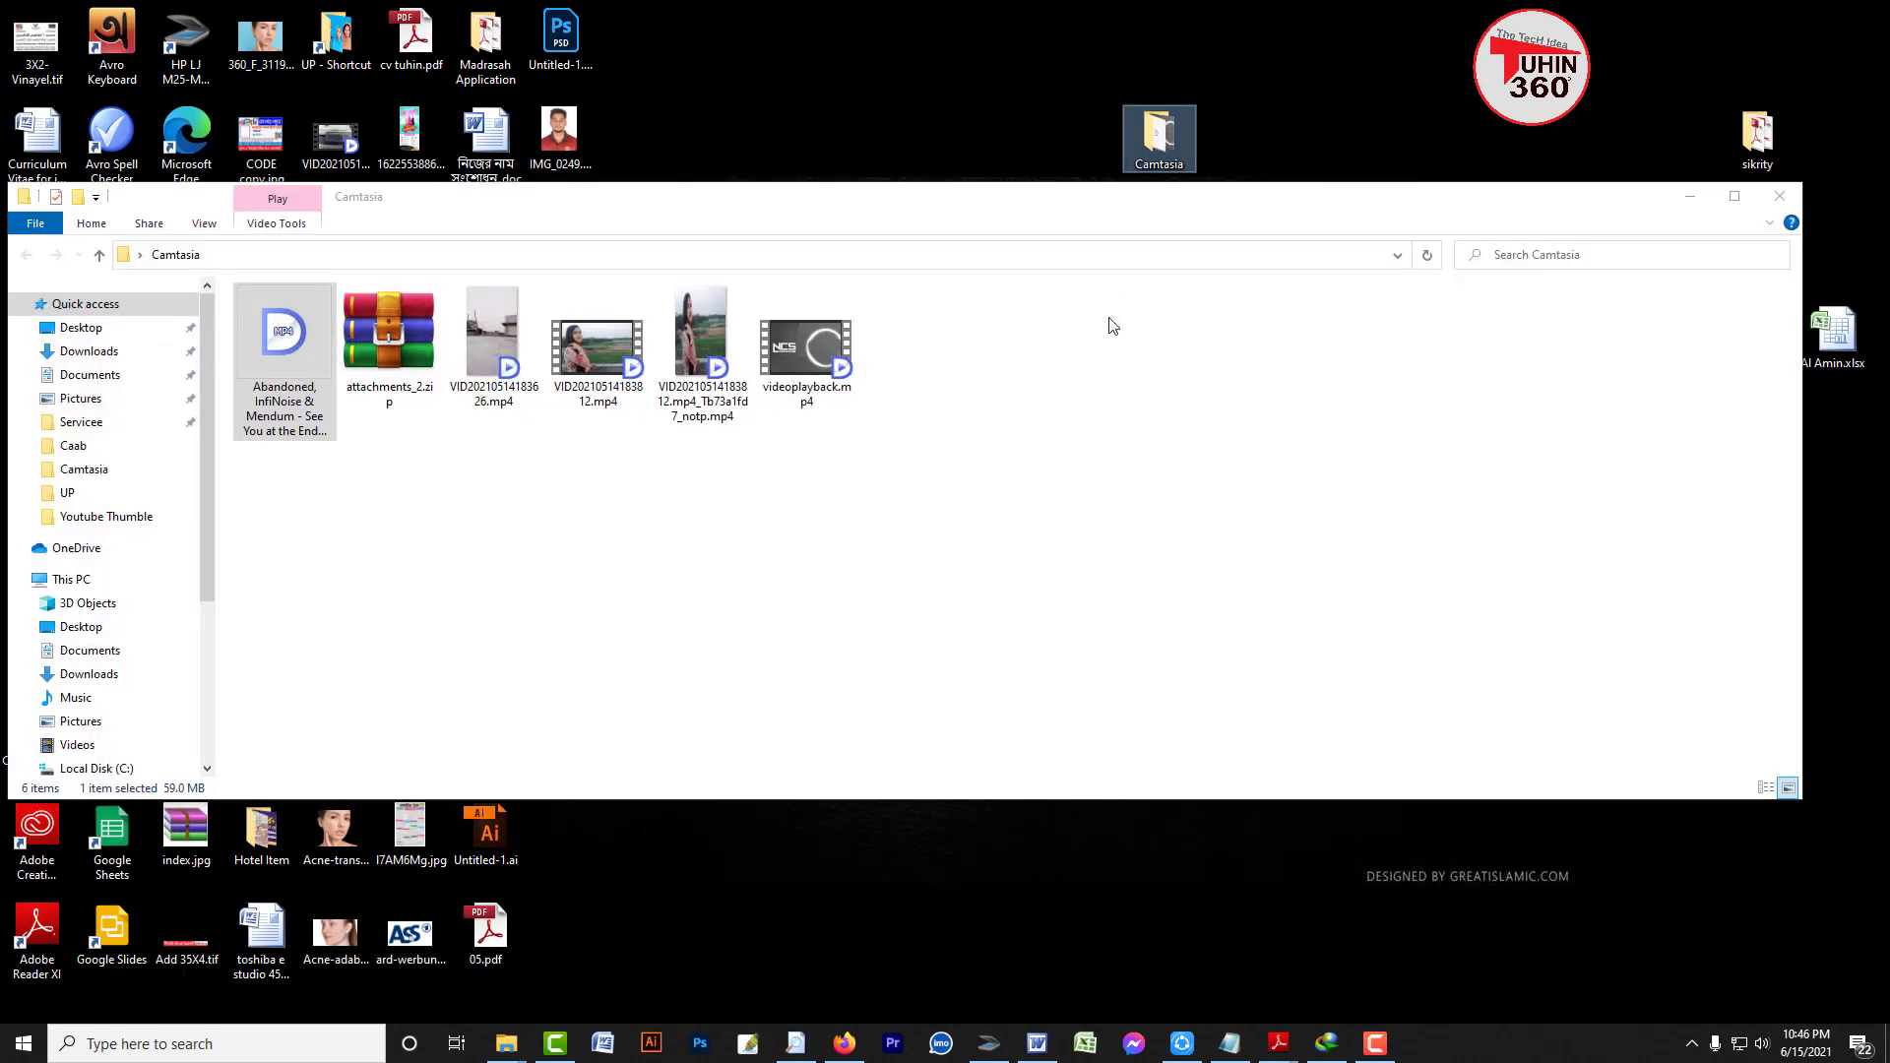
left_click(925, 464)
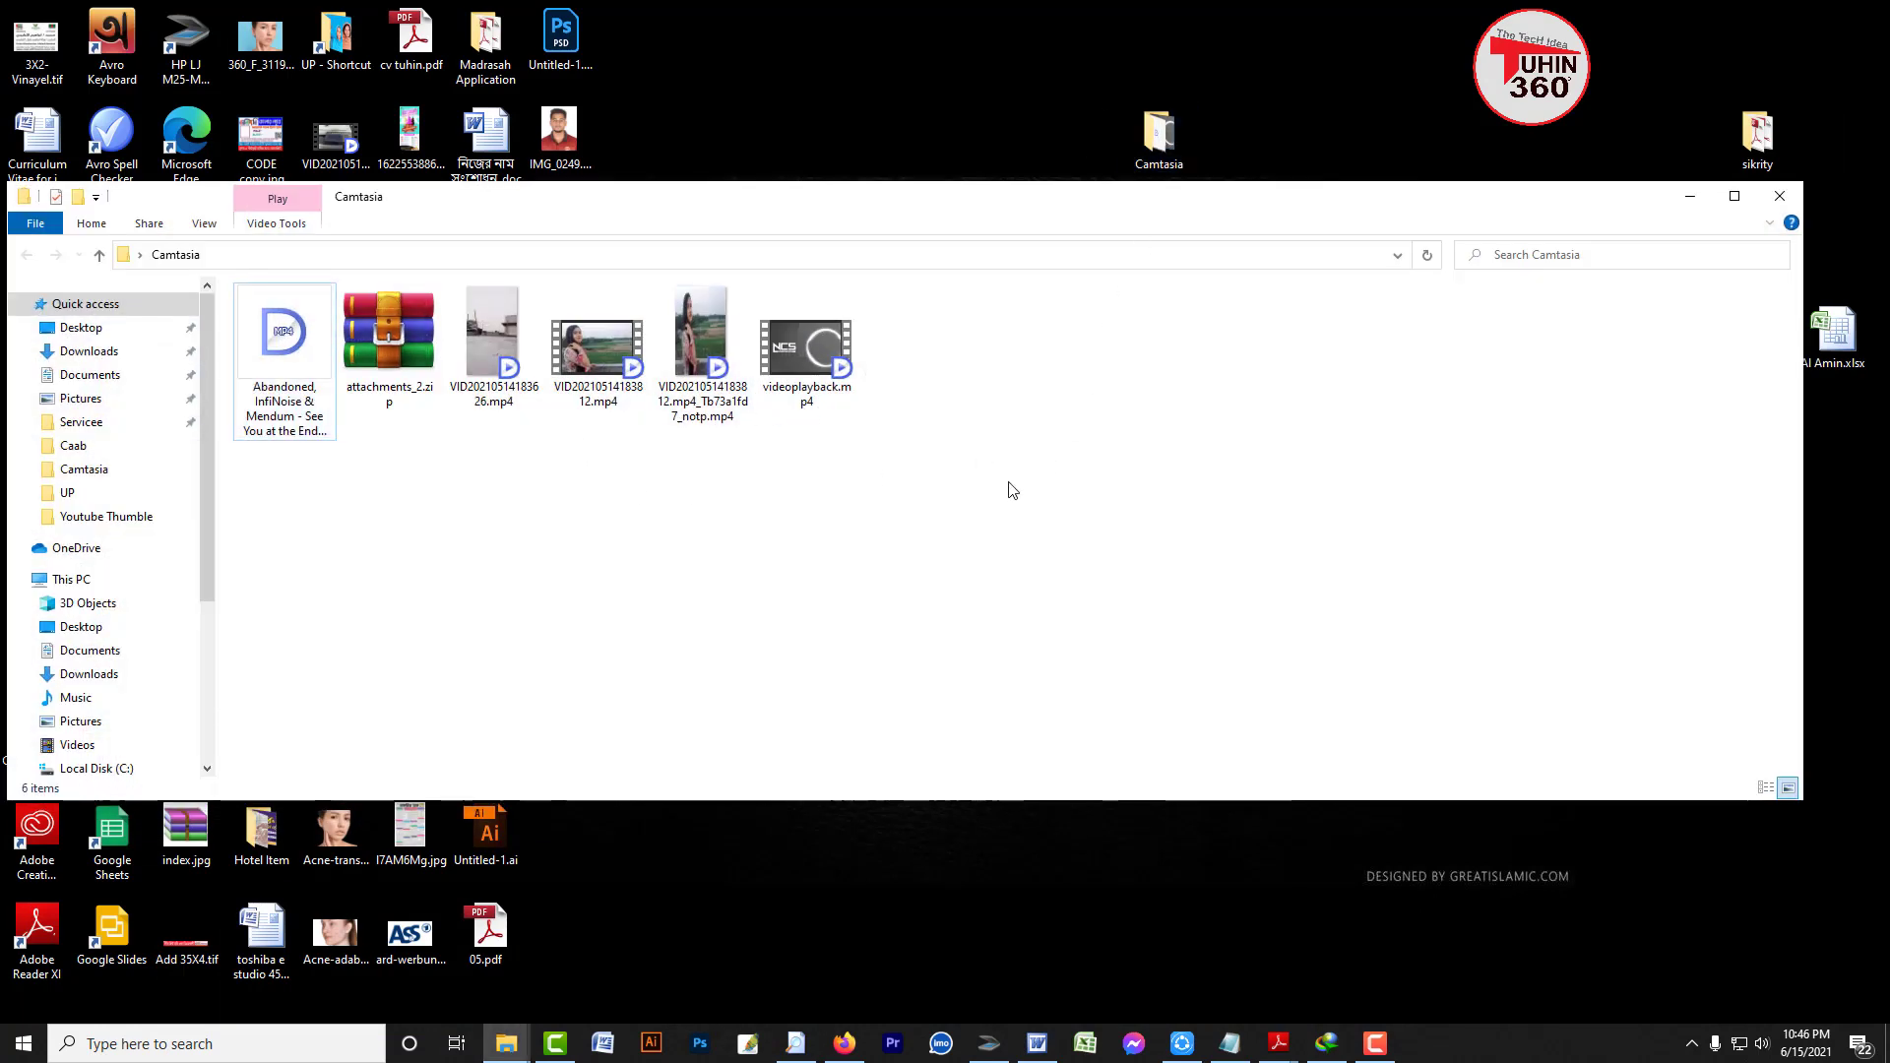
left_click_drag(1023, 472, 700, 346)
left_click(476, 346, "ctrl")
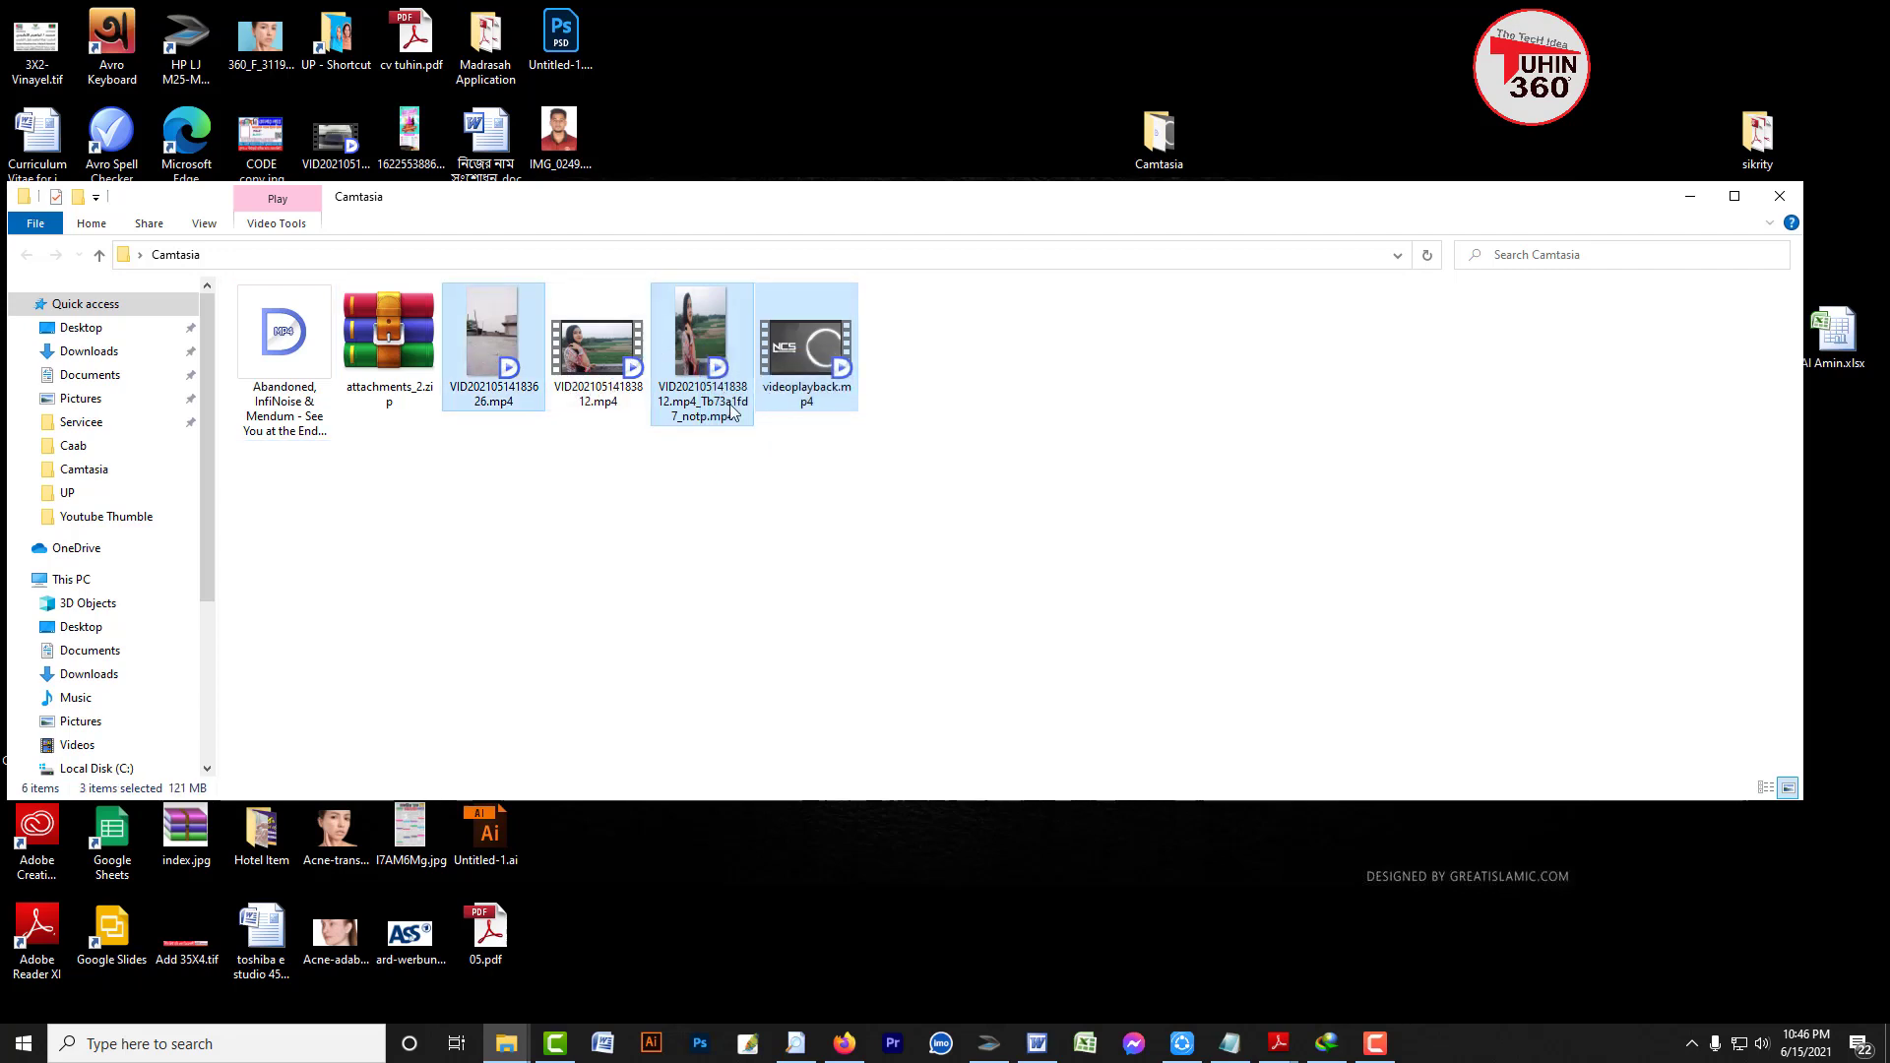
left_click_drag(731, 412, 320, 310)
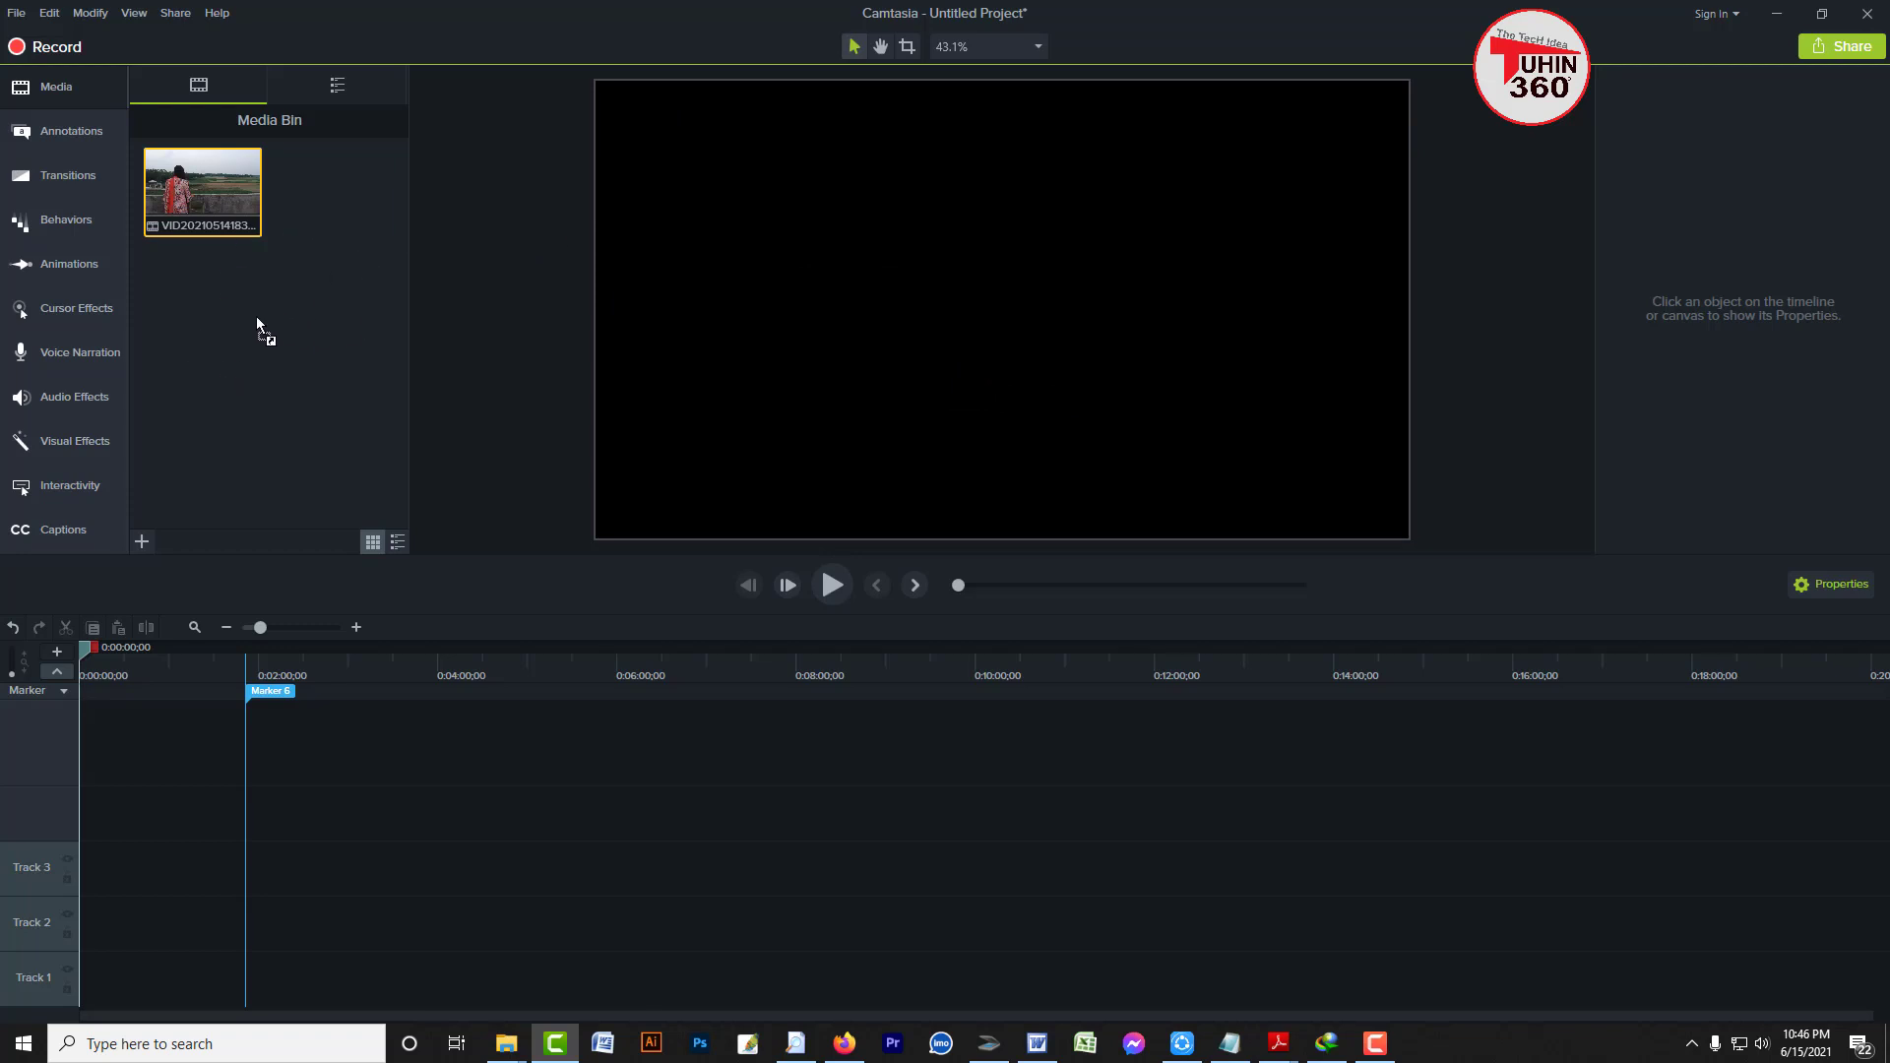
left_click_drag(299, 346, 299, 346)
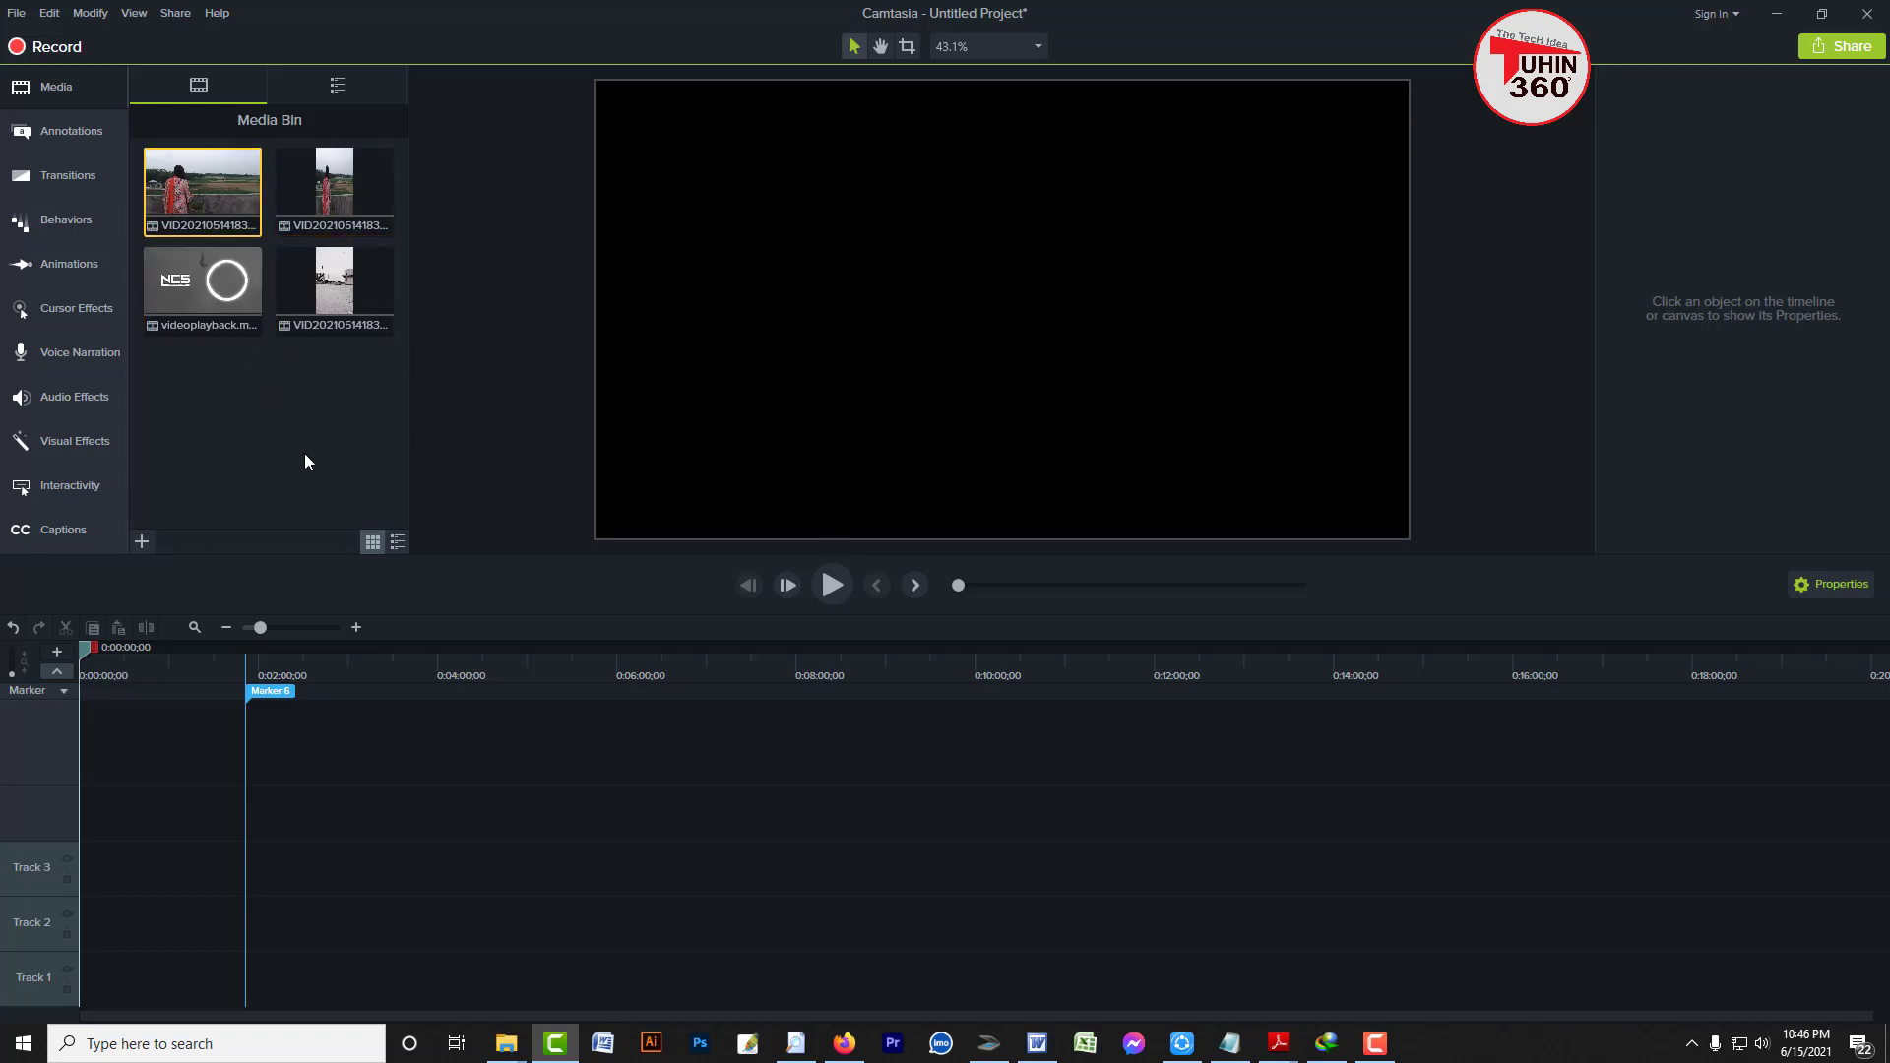
Delete Marker 6 from the timeline
left_click(275, 691)
key("Delete")
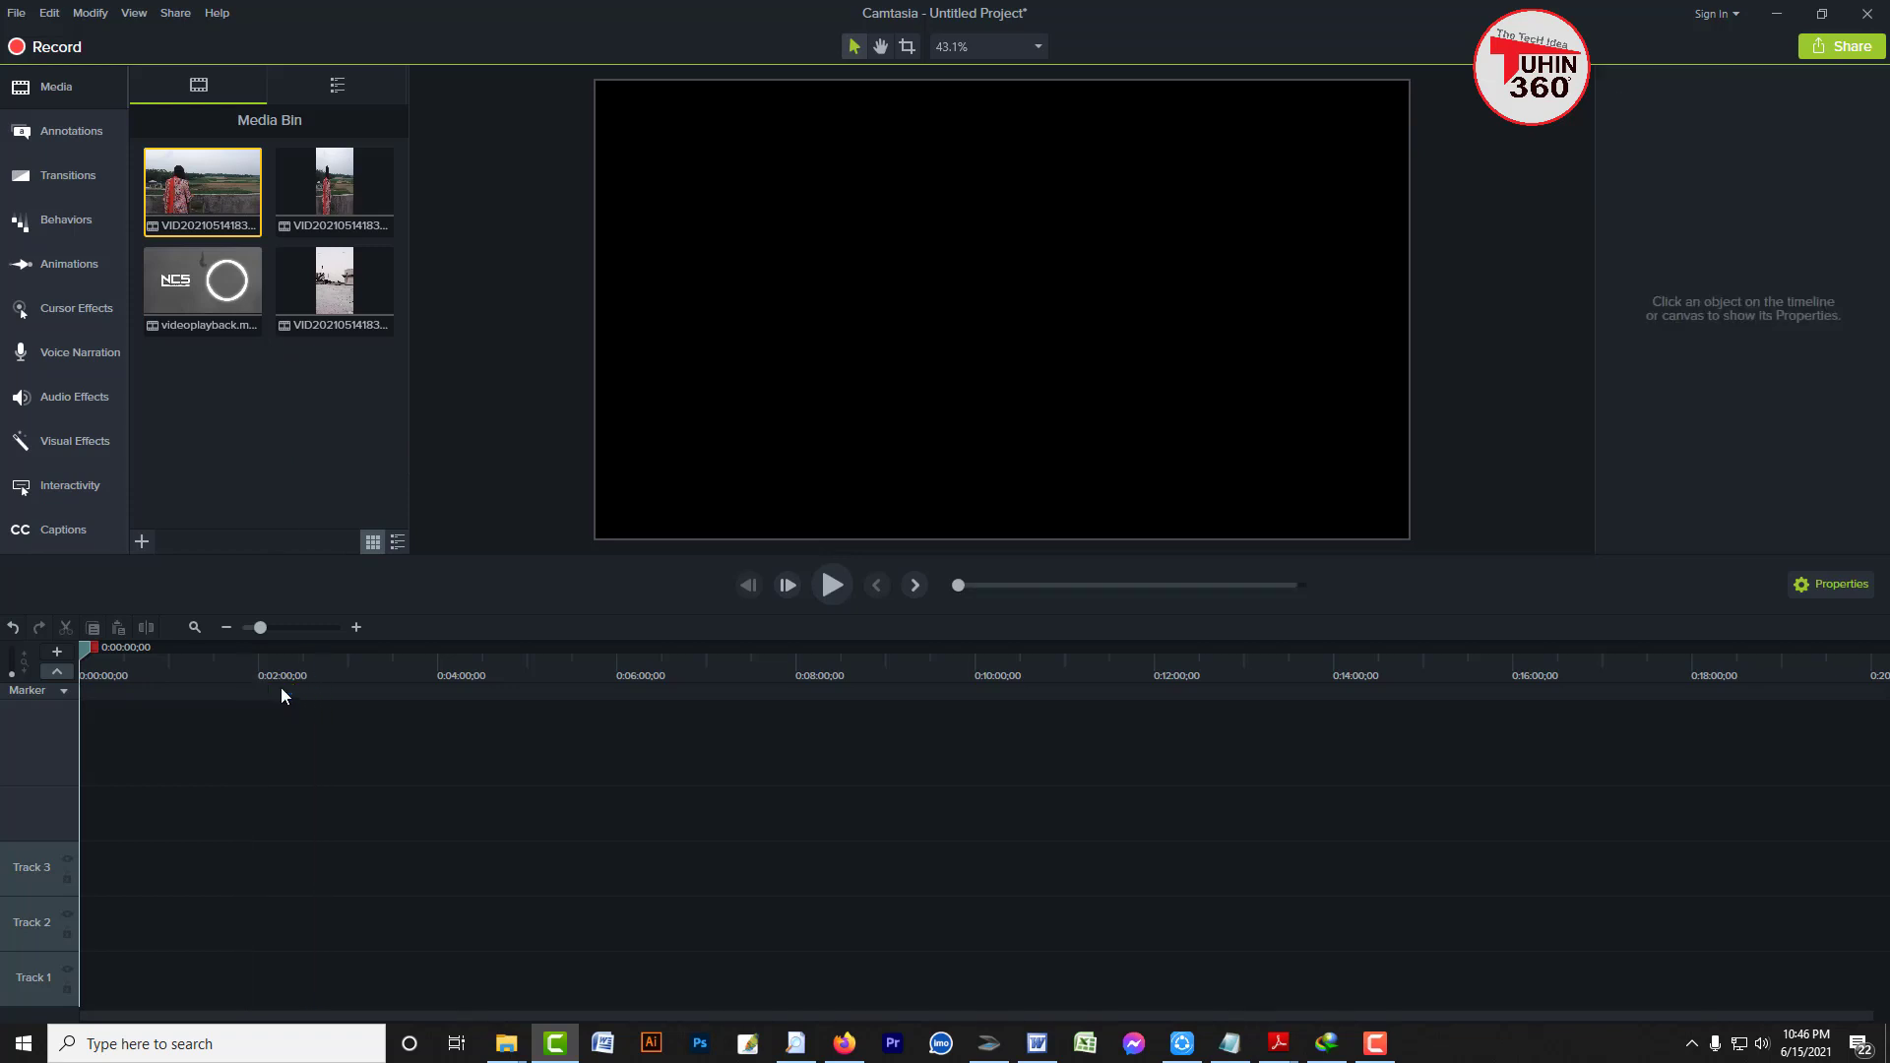
left_click(273, 434)
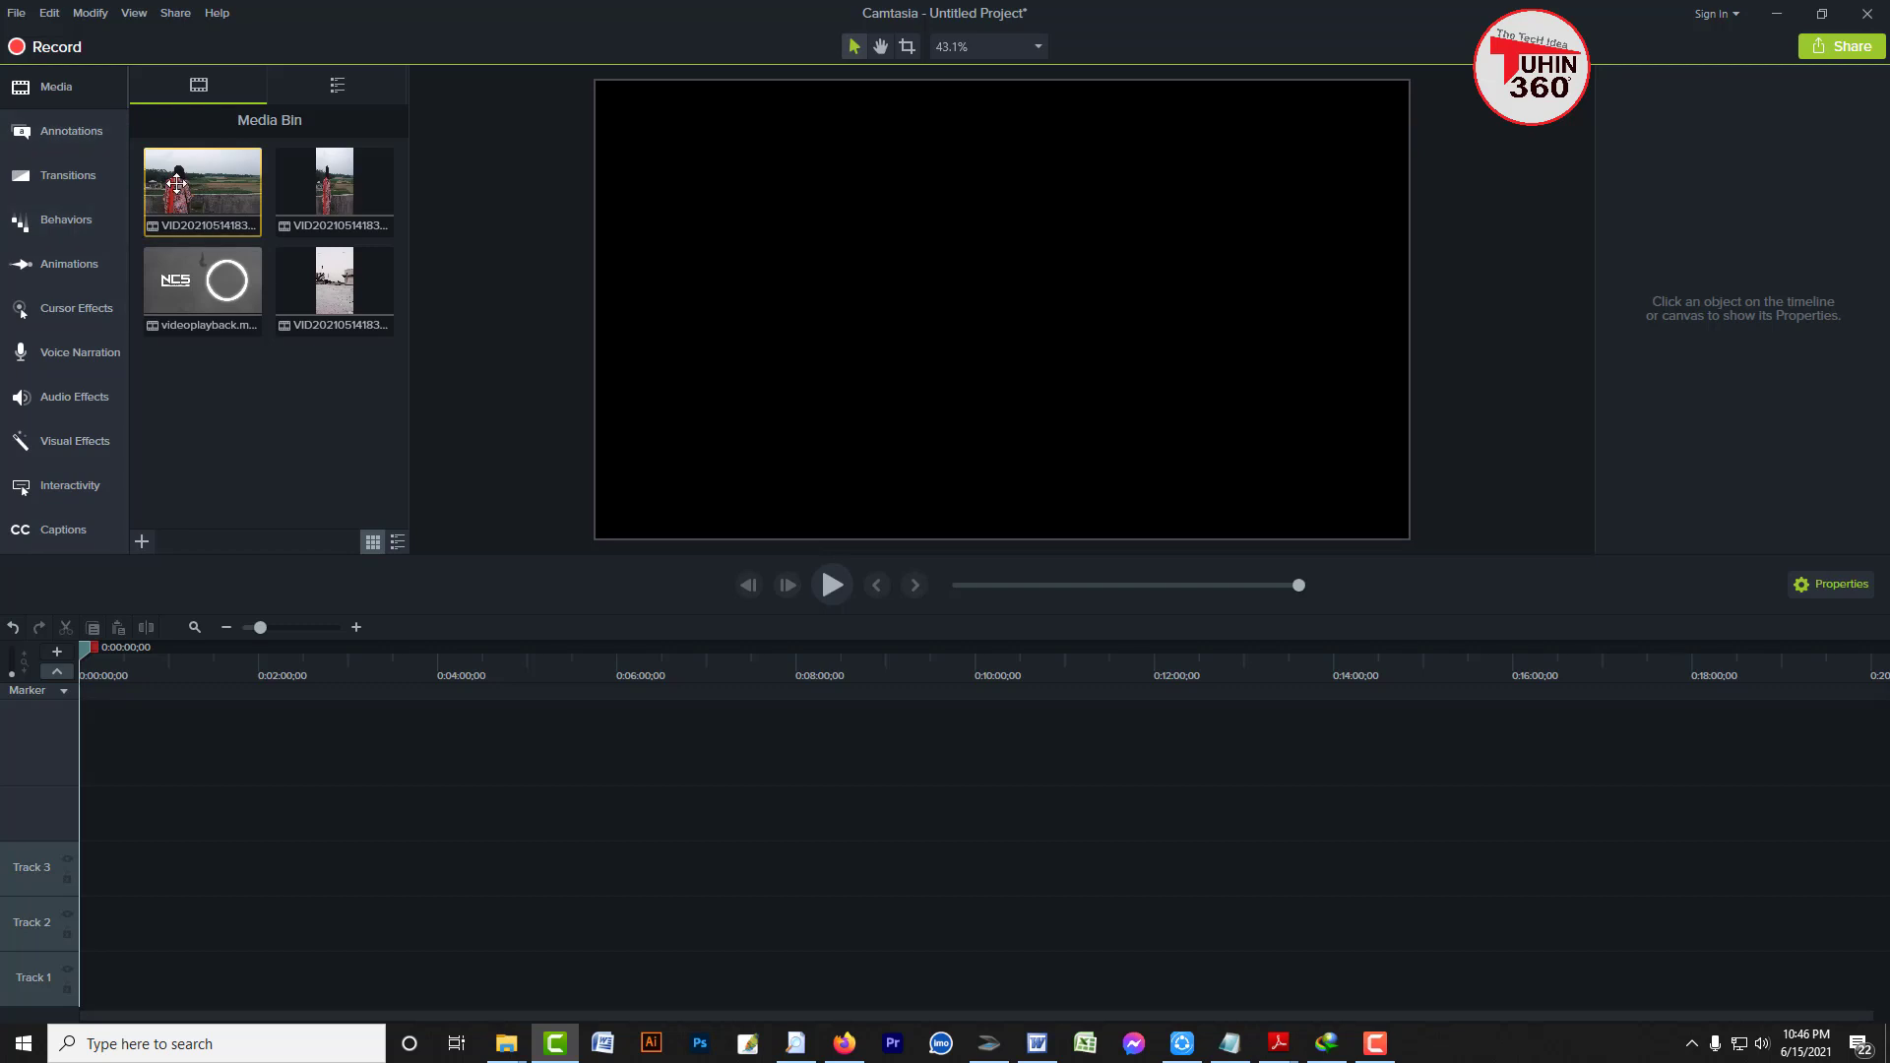
Place VID20210514183812.mp4 from the Media Bin at the start of the timeline on Track 4
left_click(213, 222)
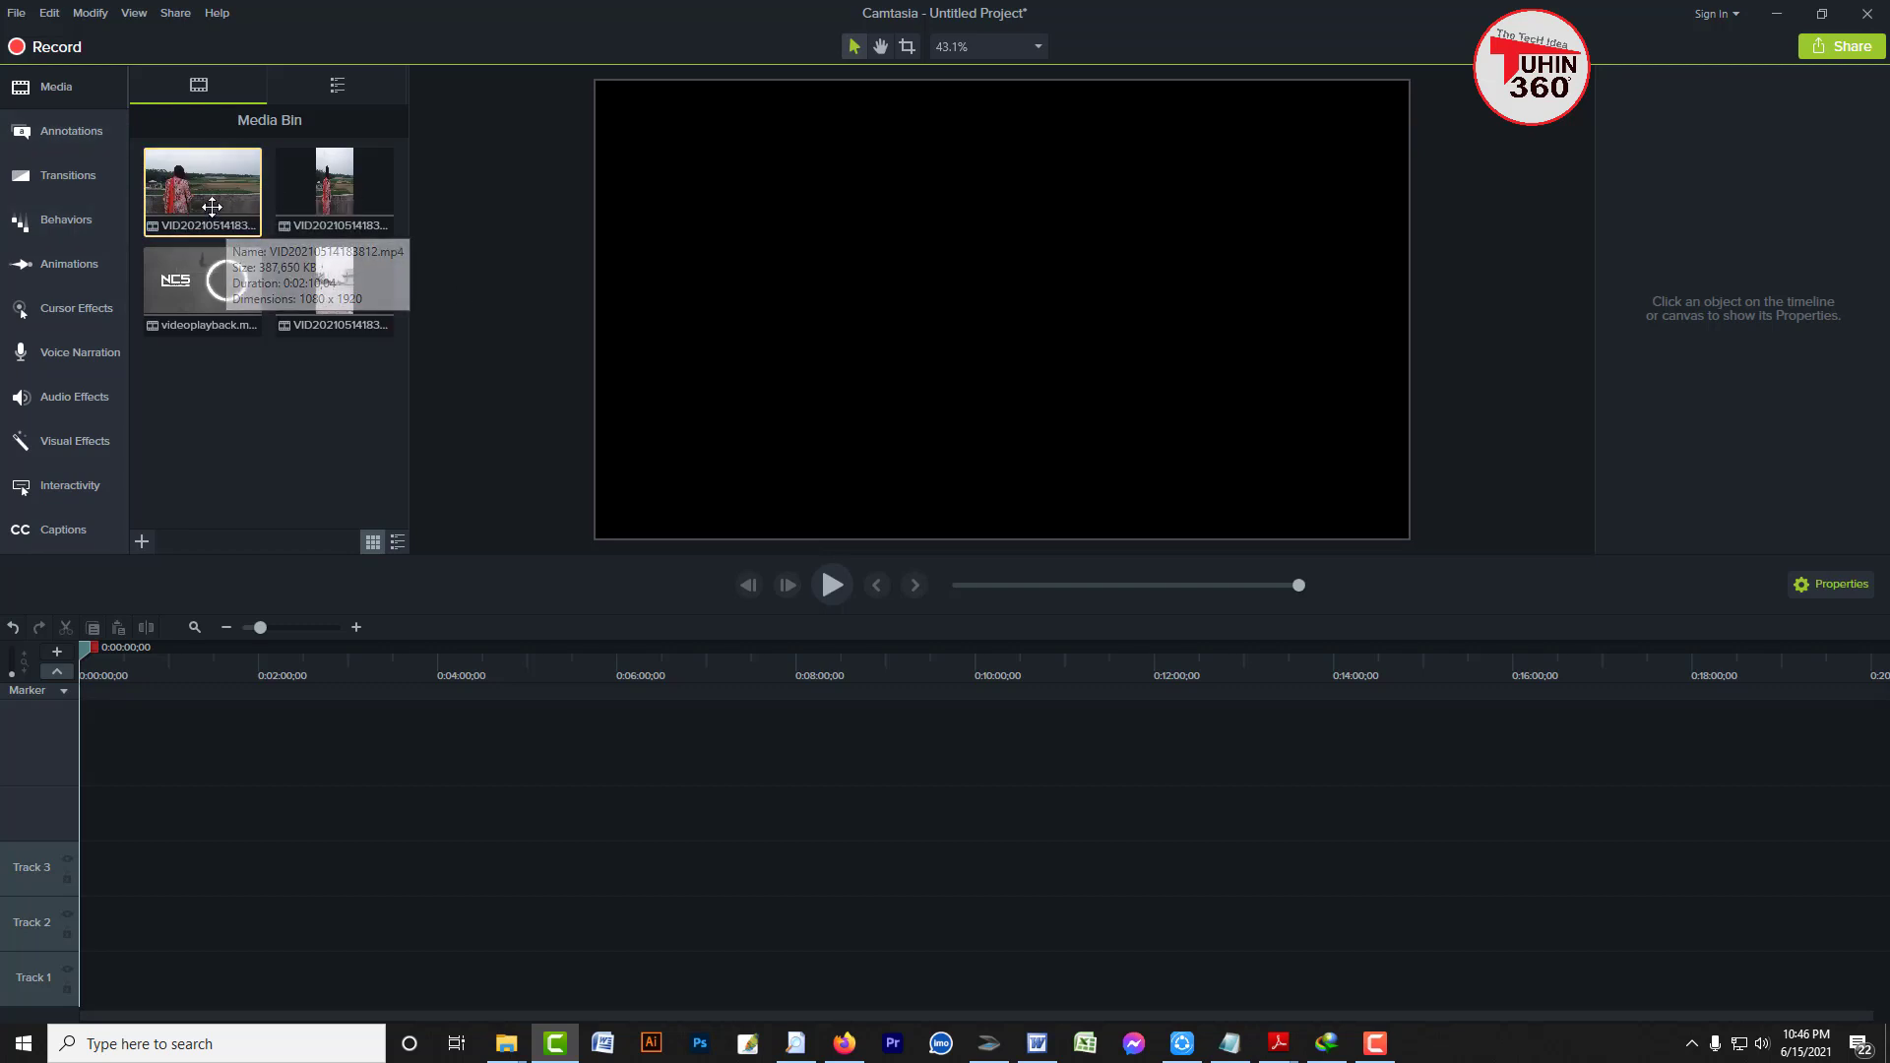
left_click_drag(213, 780, 1827, 995)
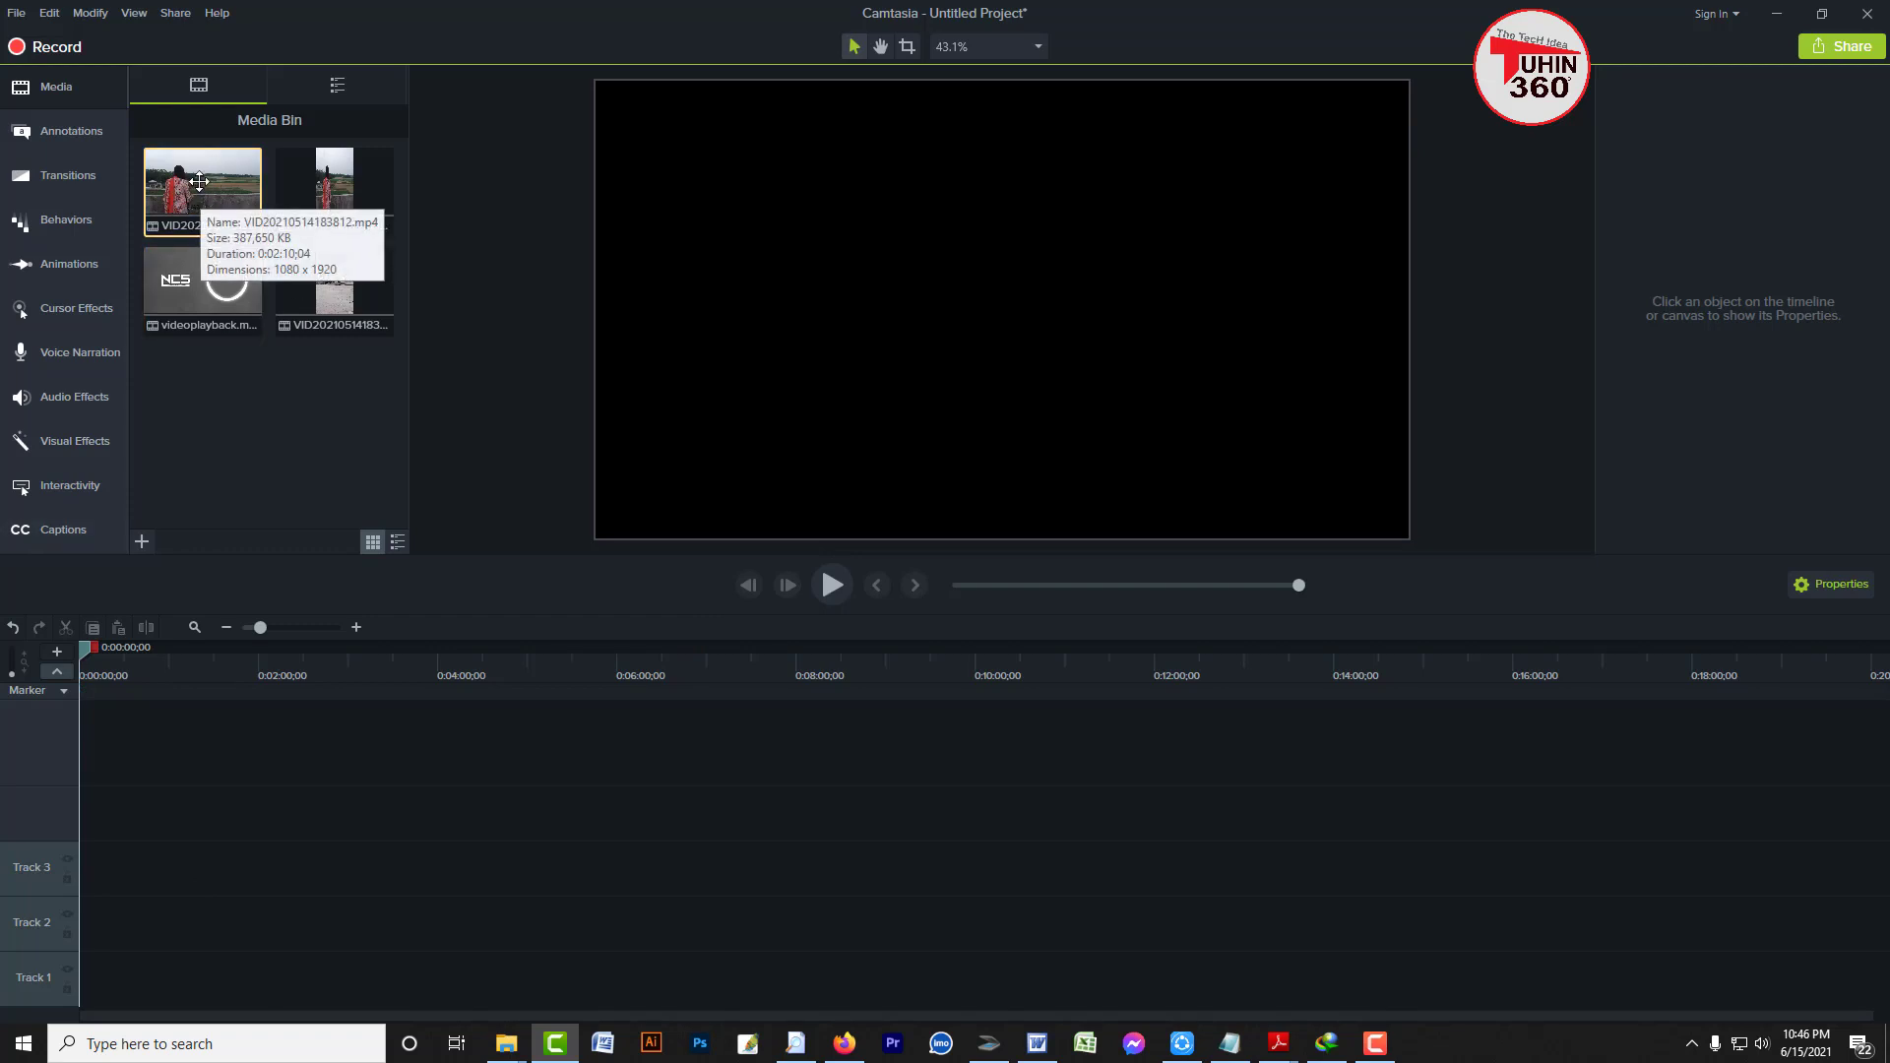
left_click_drag(205, 203, 74, 802)
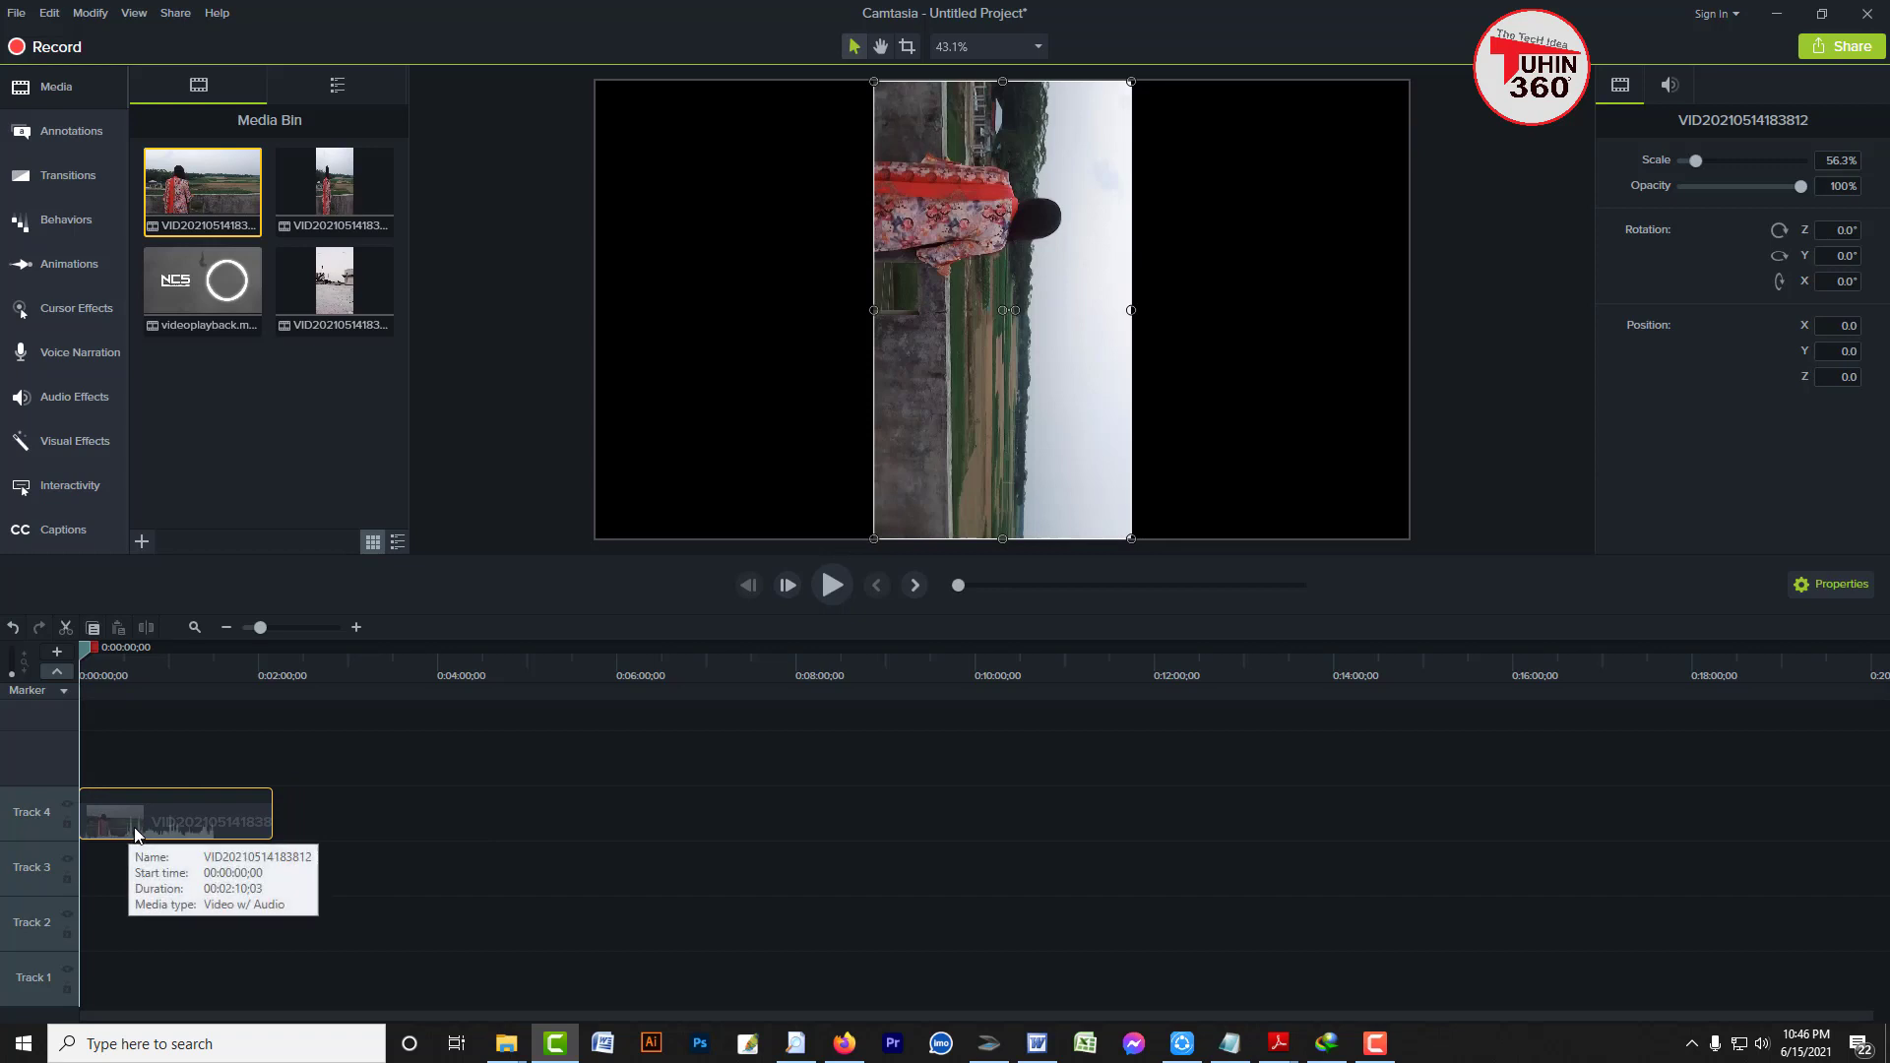
mouse_move(128, 831)
left_mouse_down()
mouse_move(115, 998)
mouse_move(122, 831)
mouse_move(148, 759)
mouse_move(134, 734)
mouse_move(120, 846)
mouse_move(103, 832)
left_mouse_up()
left_click_drag(102, 832, 99, 867)
left_click(349, 872)
left_click_drag(306, 944, 39, 925)
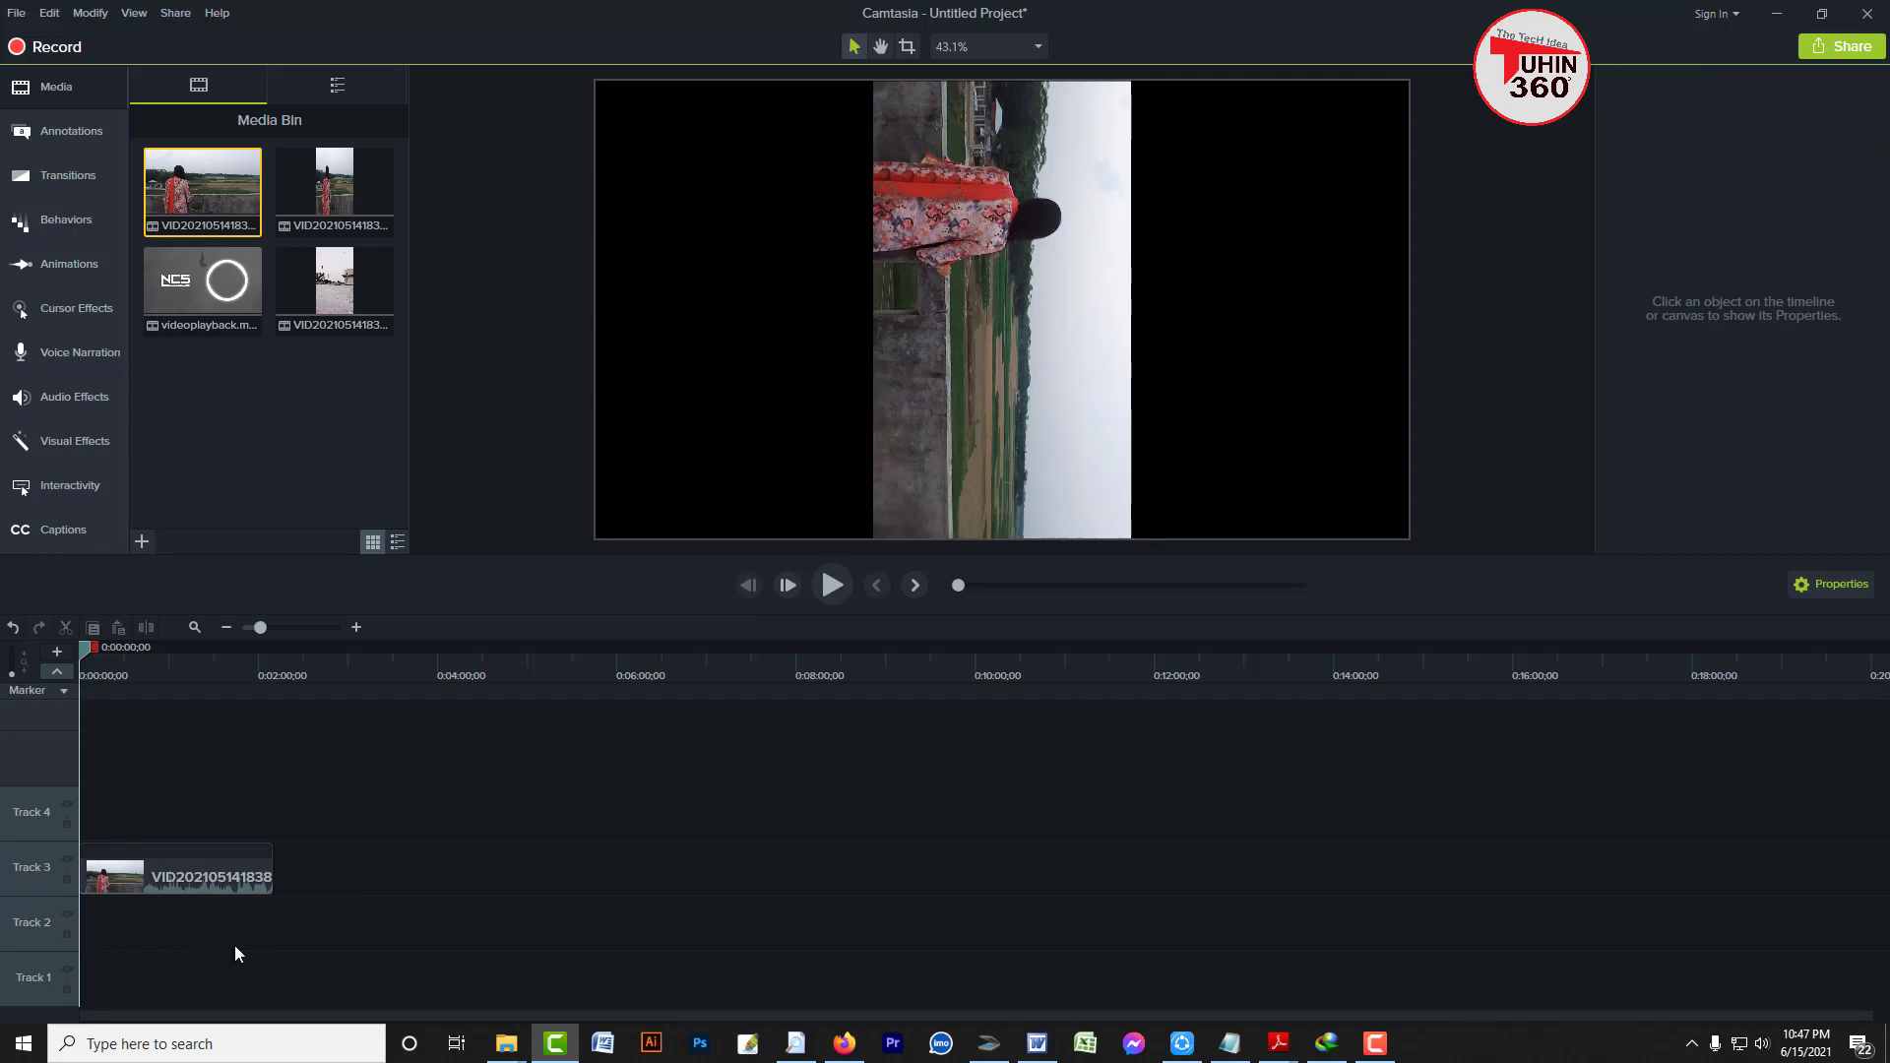
Try rotating the Track 3 clip 90° on the canvas and undo the rotation
left_click(220, 878)
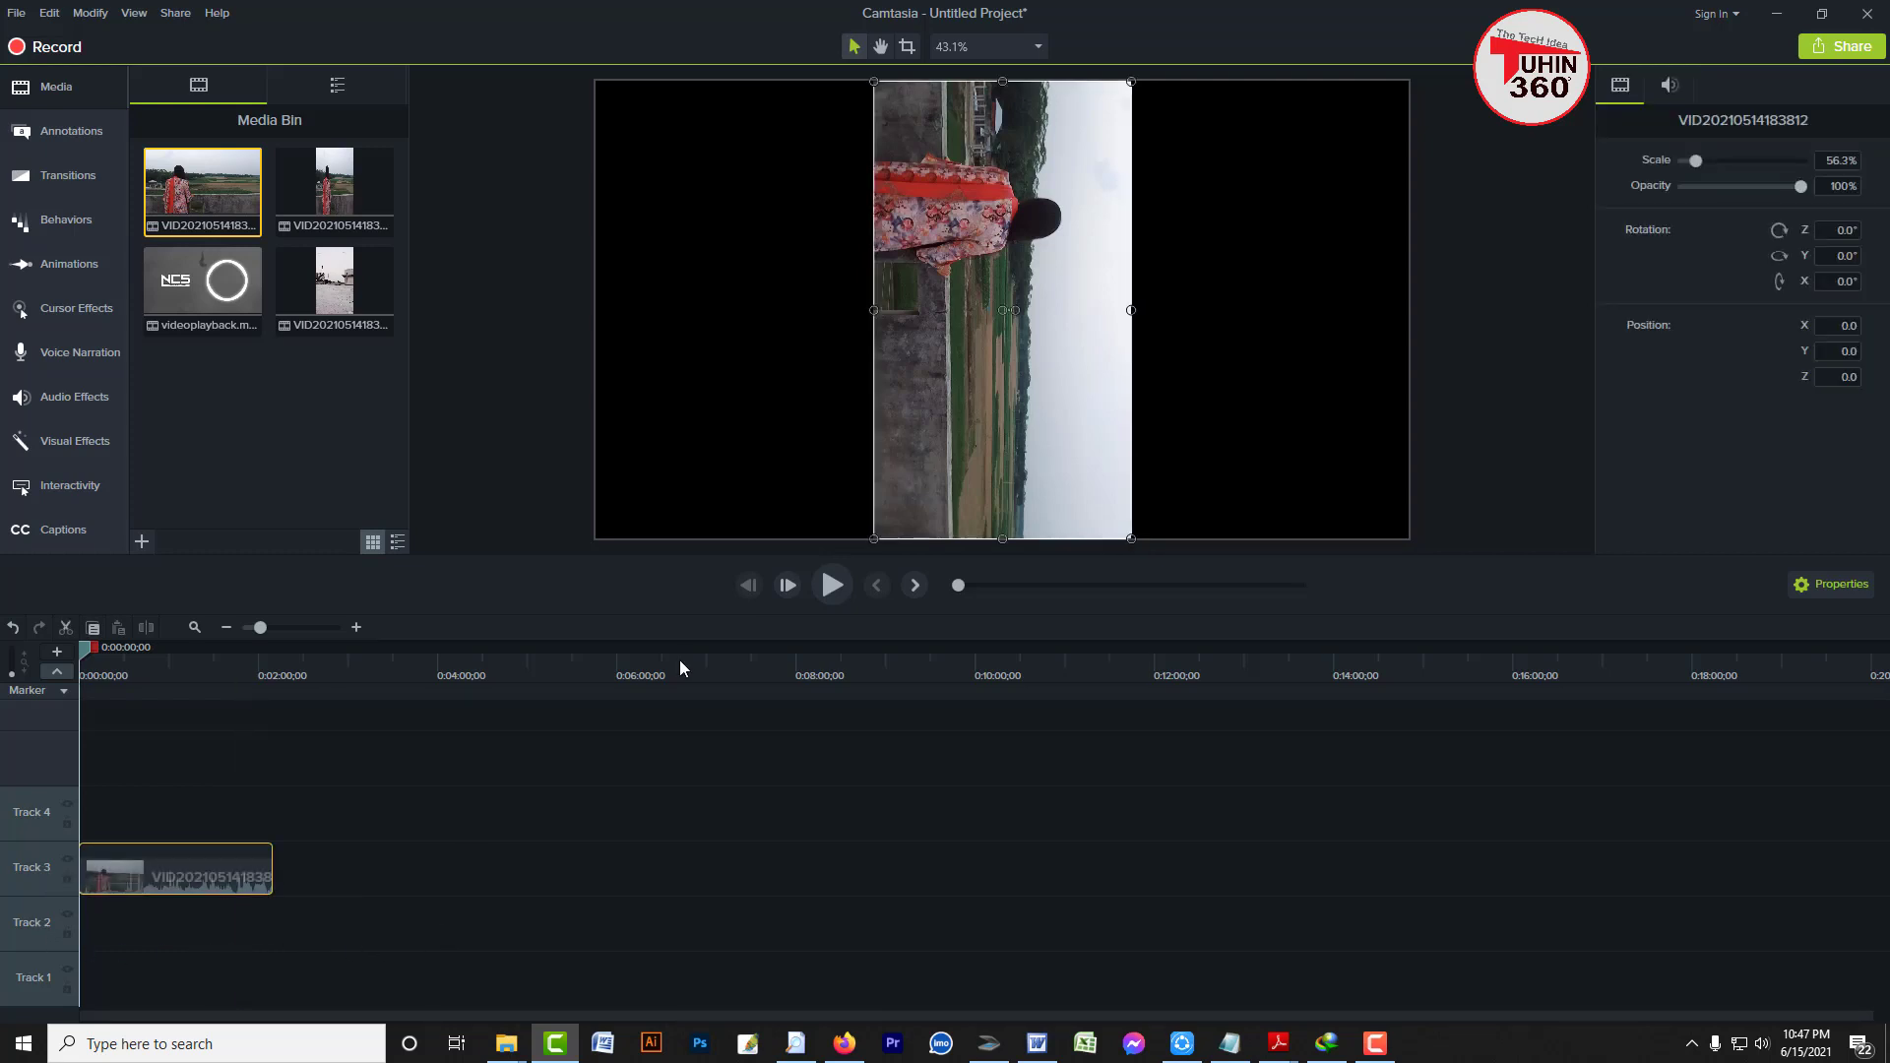
left_click_drag(380, 812, 215, 896)
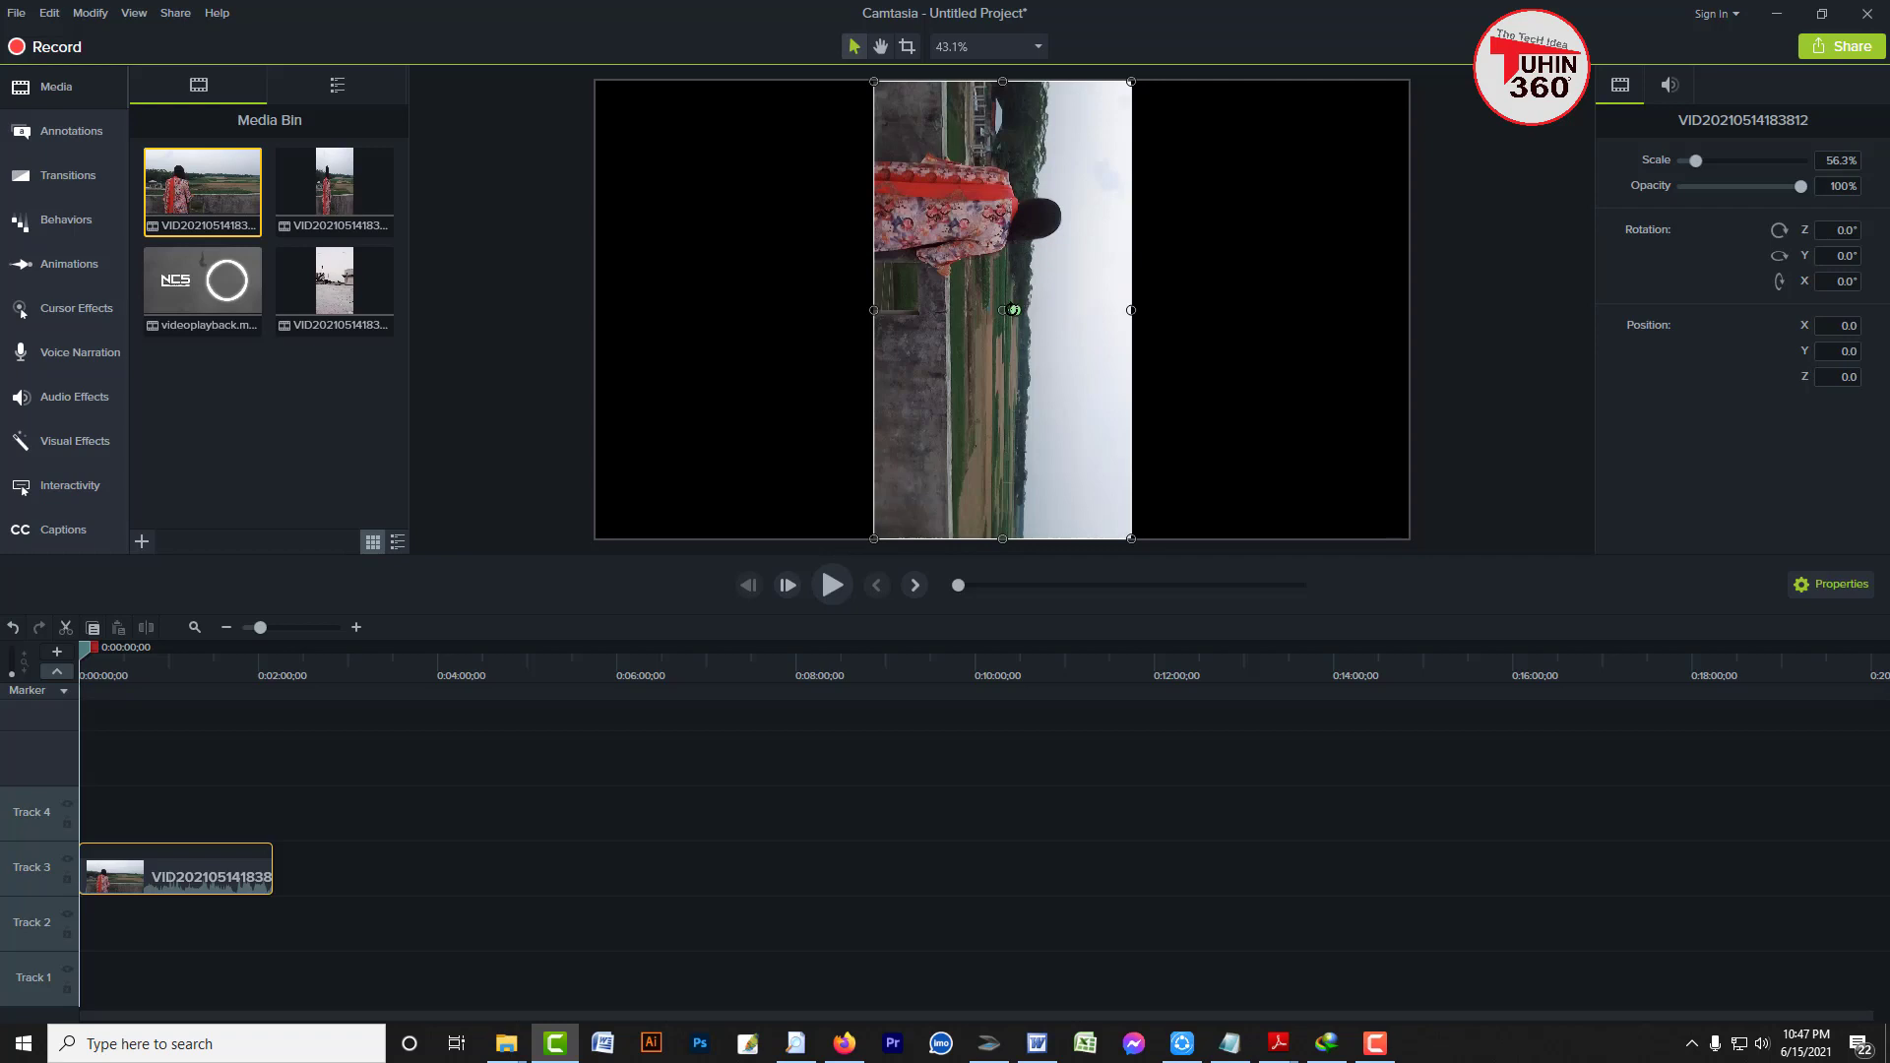
mouse_move(1014, 309)
left_mouse_down()
mouse_move(1050, 316)
mouse_move(1037, 290)
mouse_move(1001, 297)
left_mouse_up()
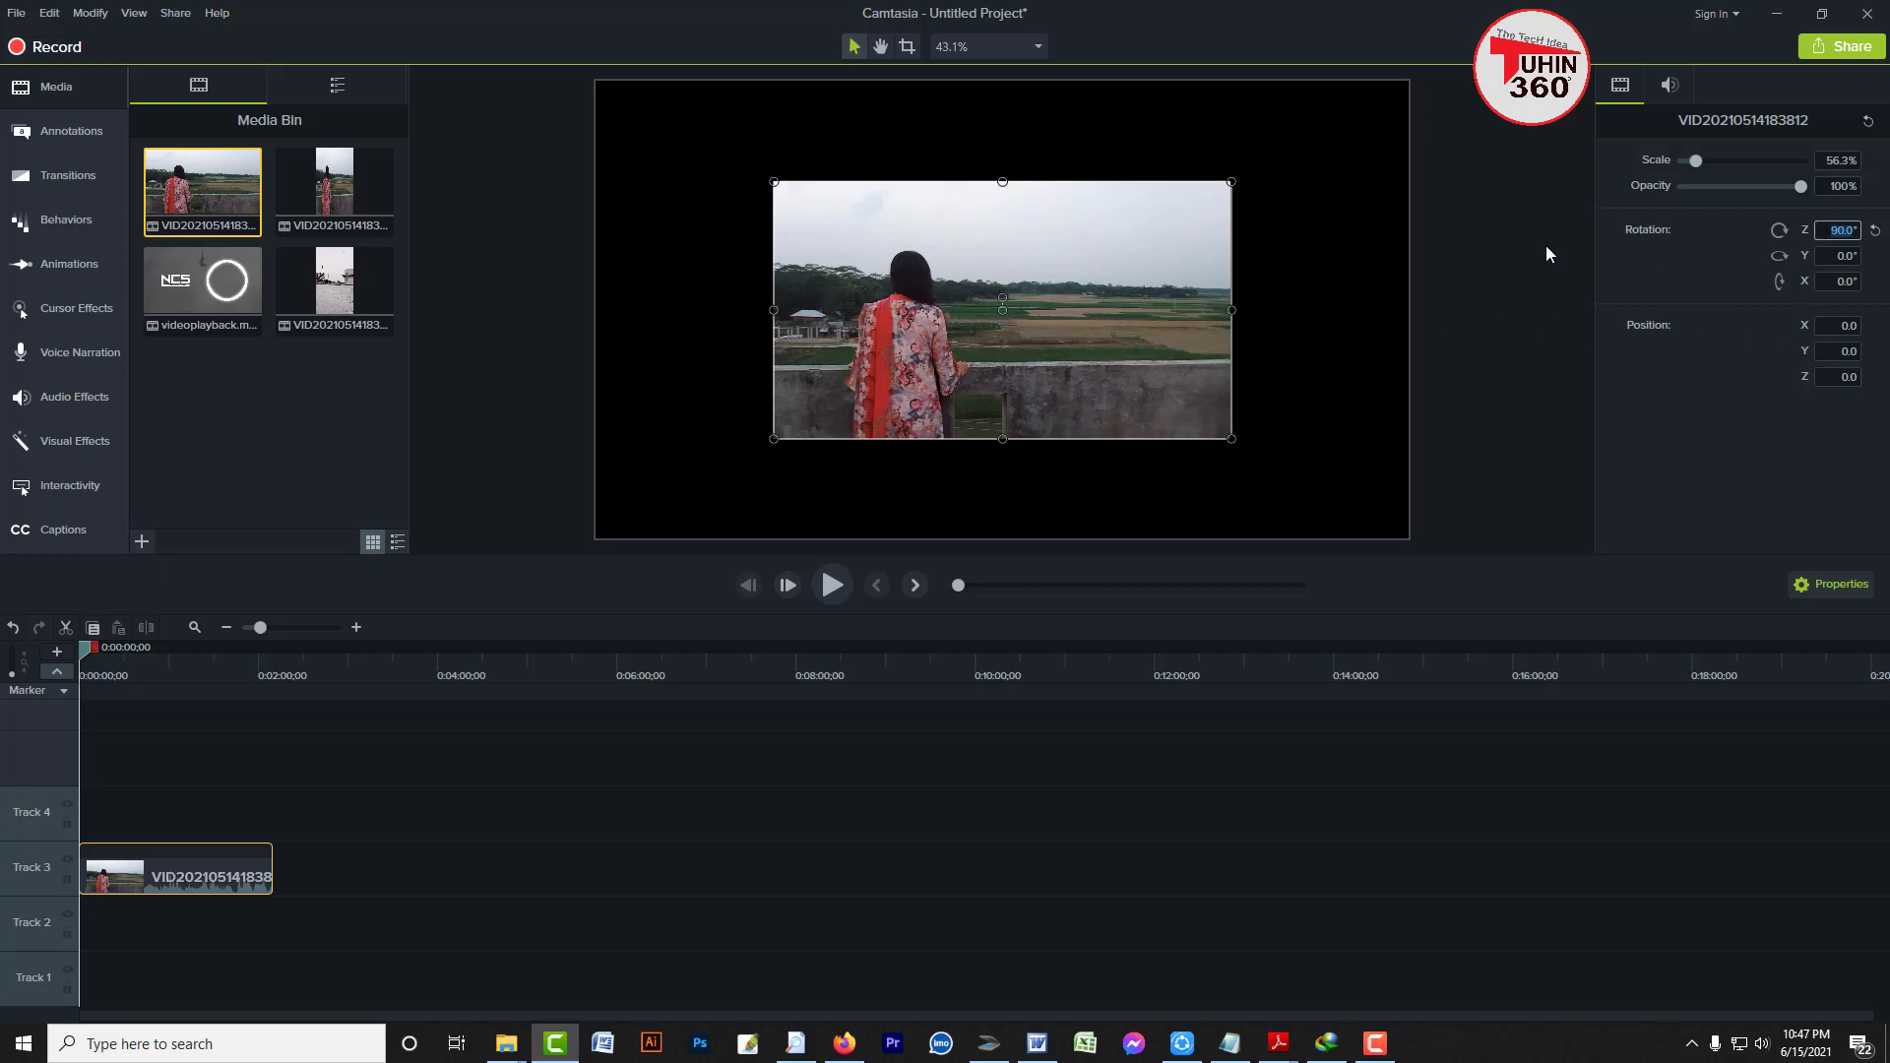
key("ctrl+z")
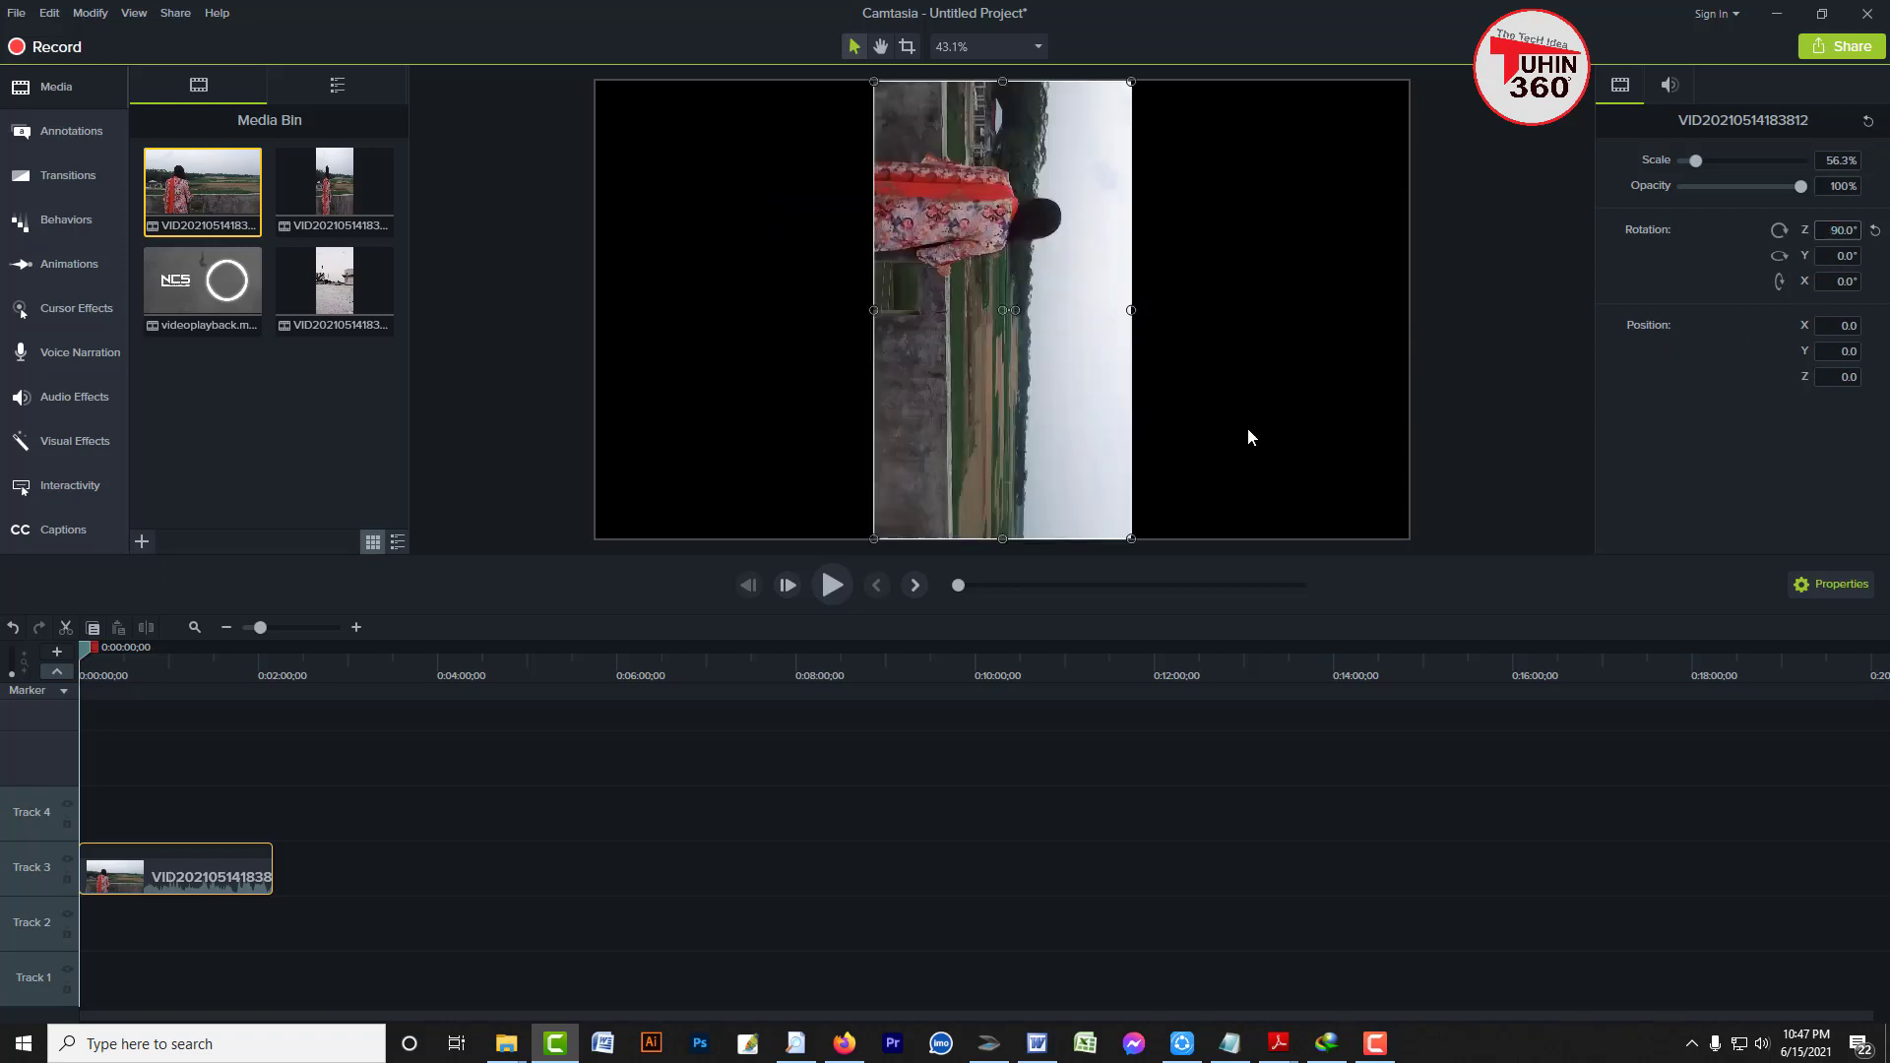
Set the clip's Z rotation to 90° so the picture stands upright, and leave the clip selected on the canvas
left_click(1837, 231)
type("9")
left_click(1829, 585)
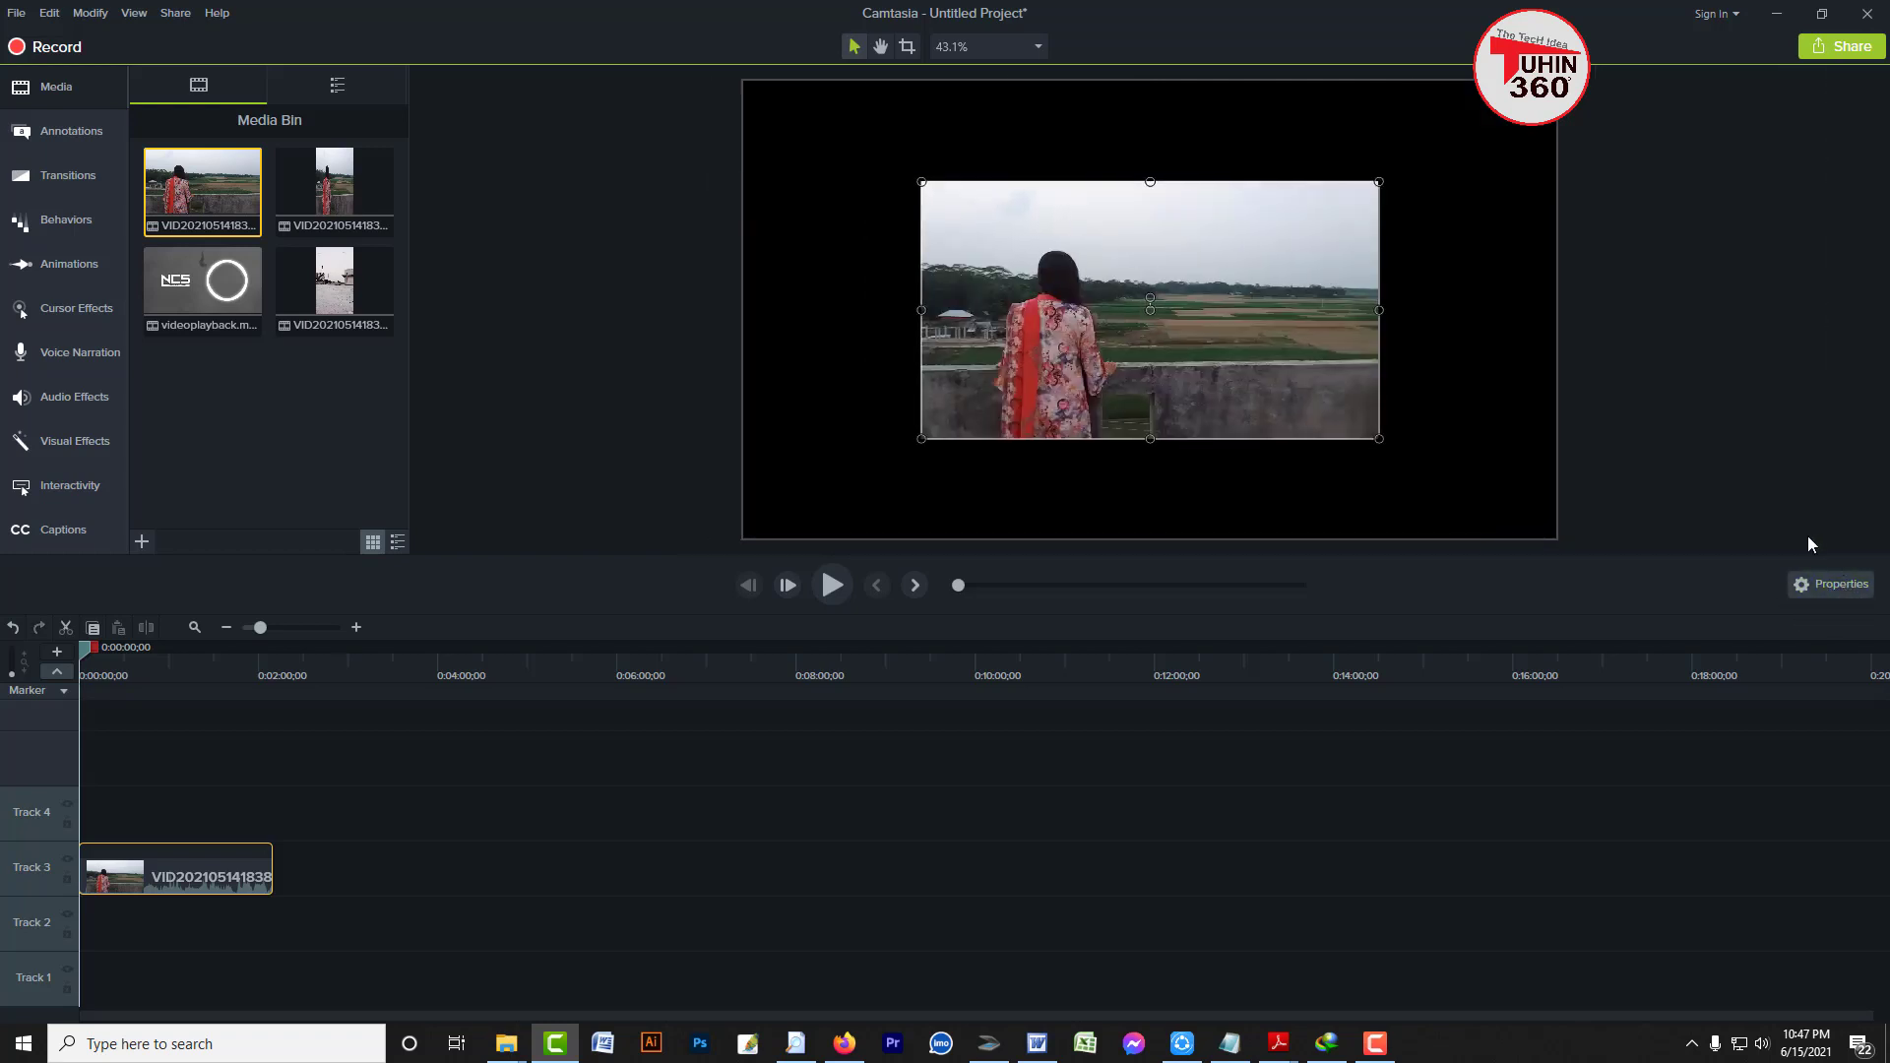
left_click(1820, 591)
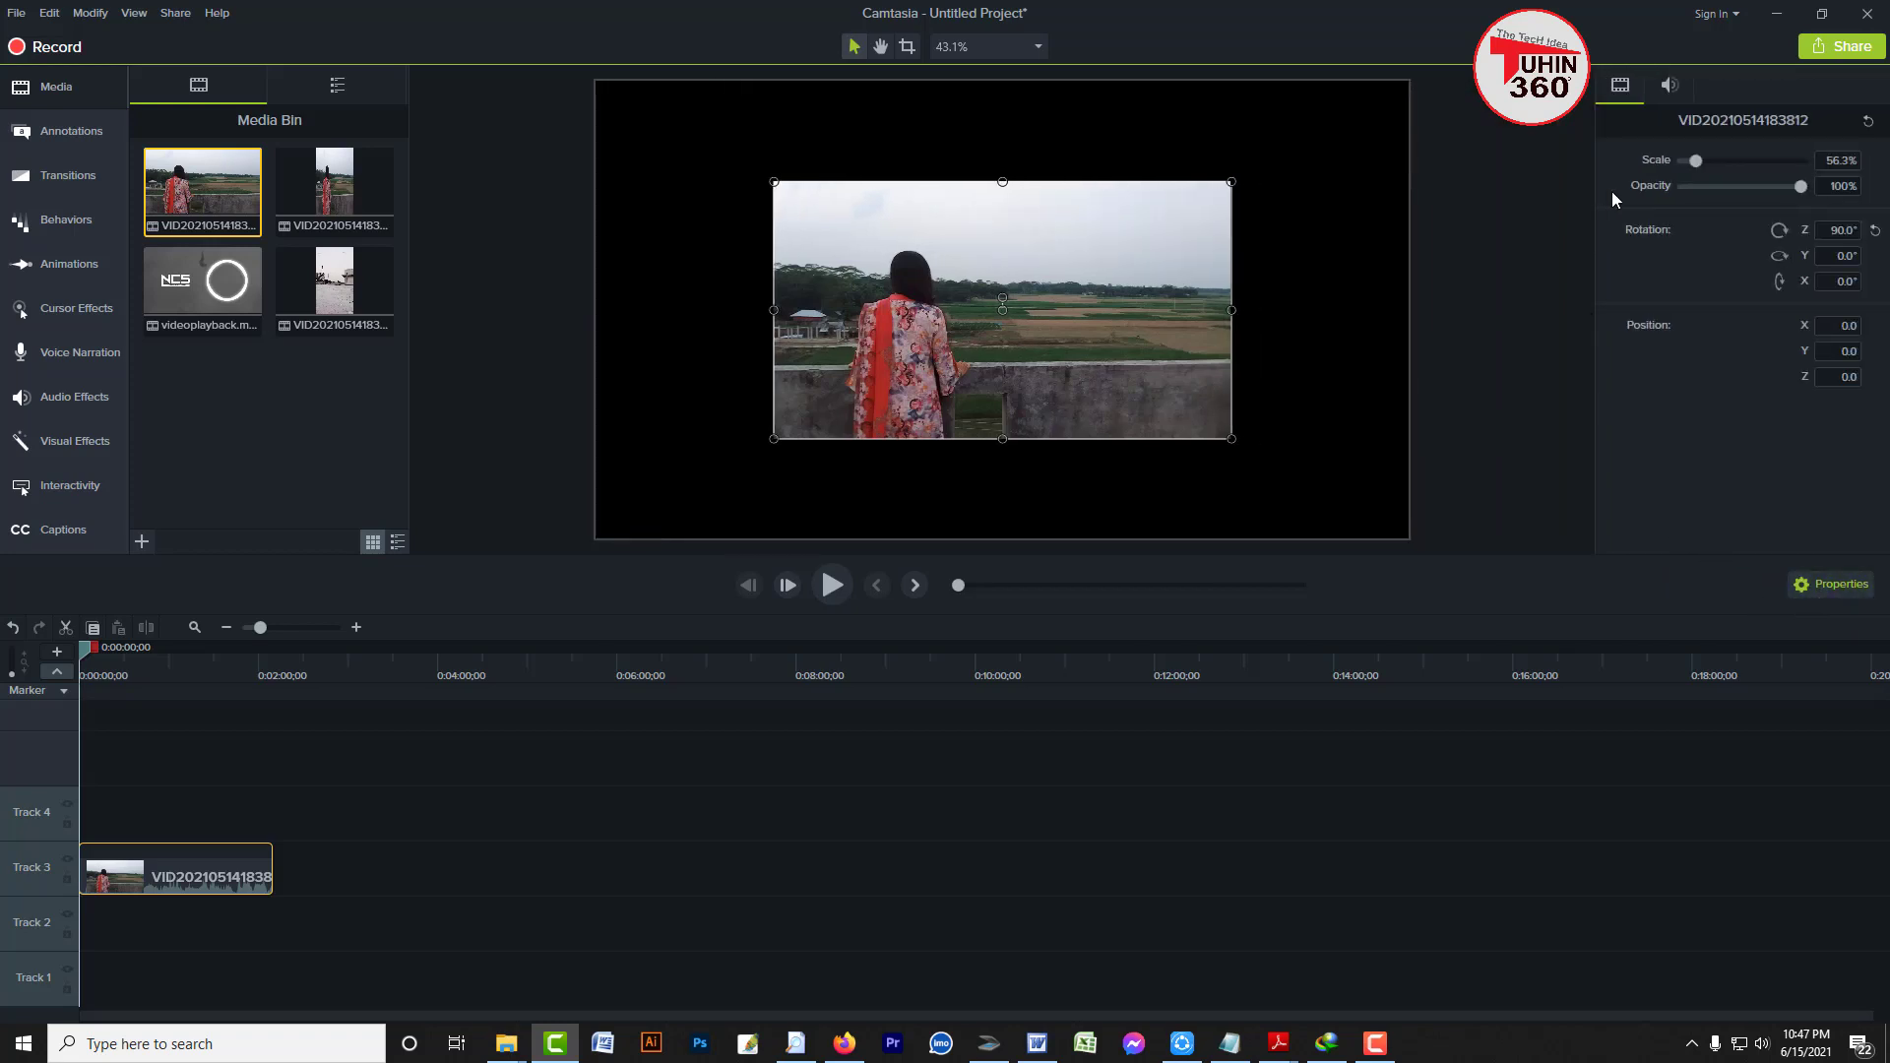
left_click(1831, 232)
left_click(1836, 234)
left_click(1019, 359)
left_click(918, 128)
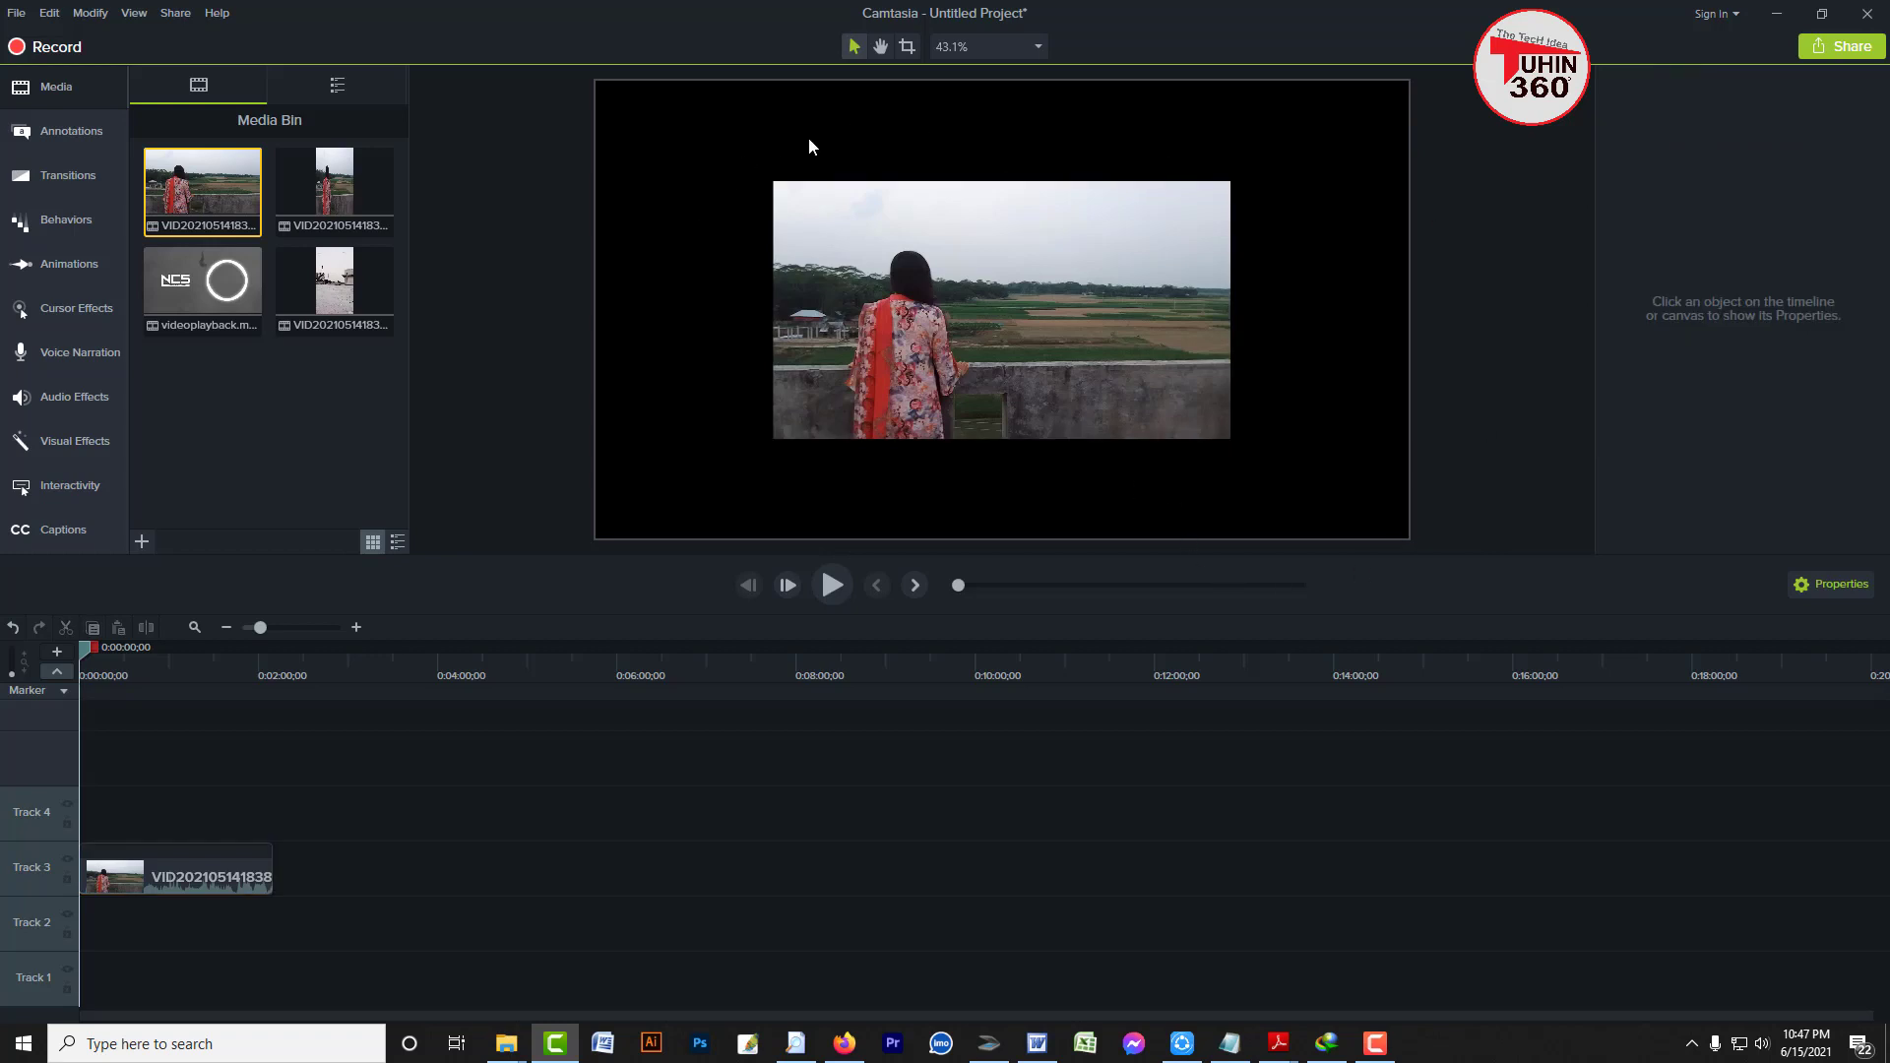
left_click(899, 282)
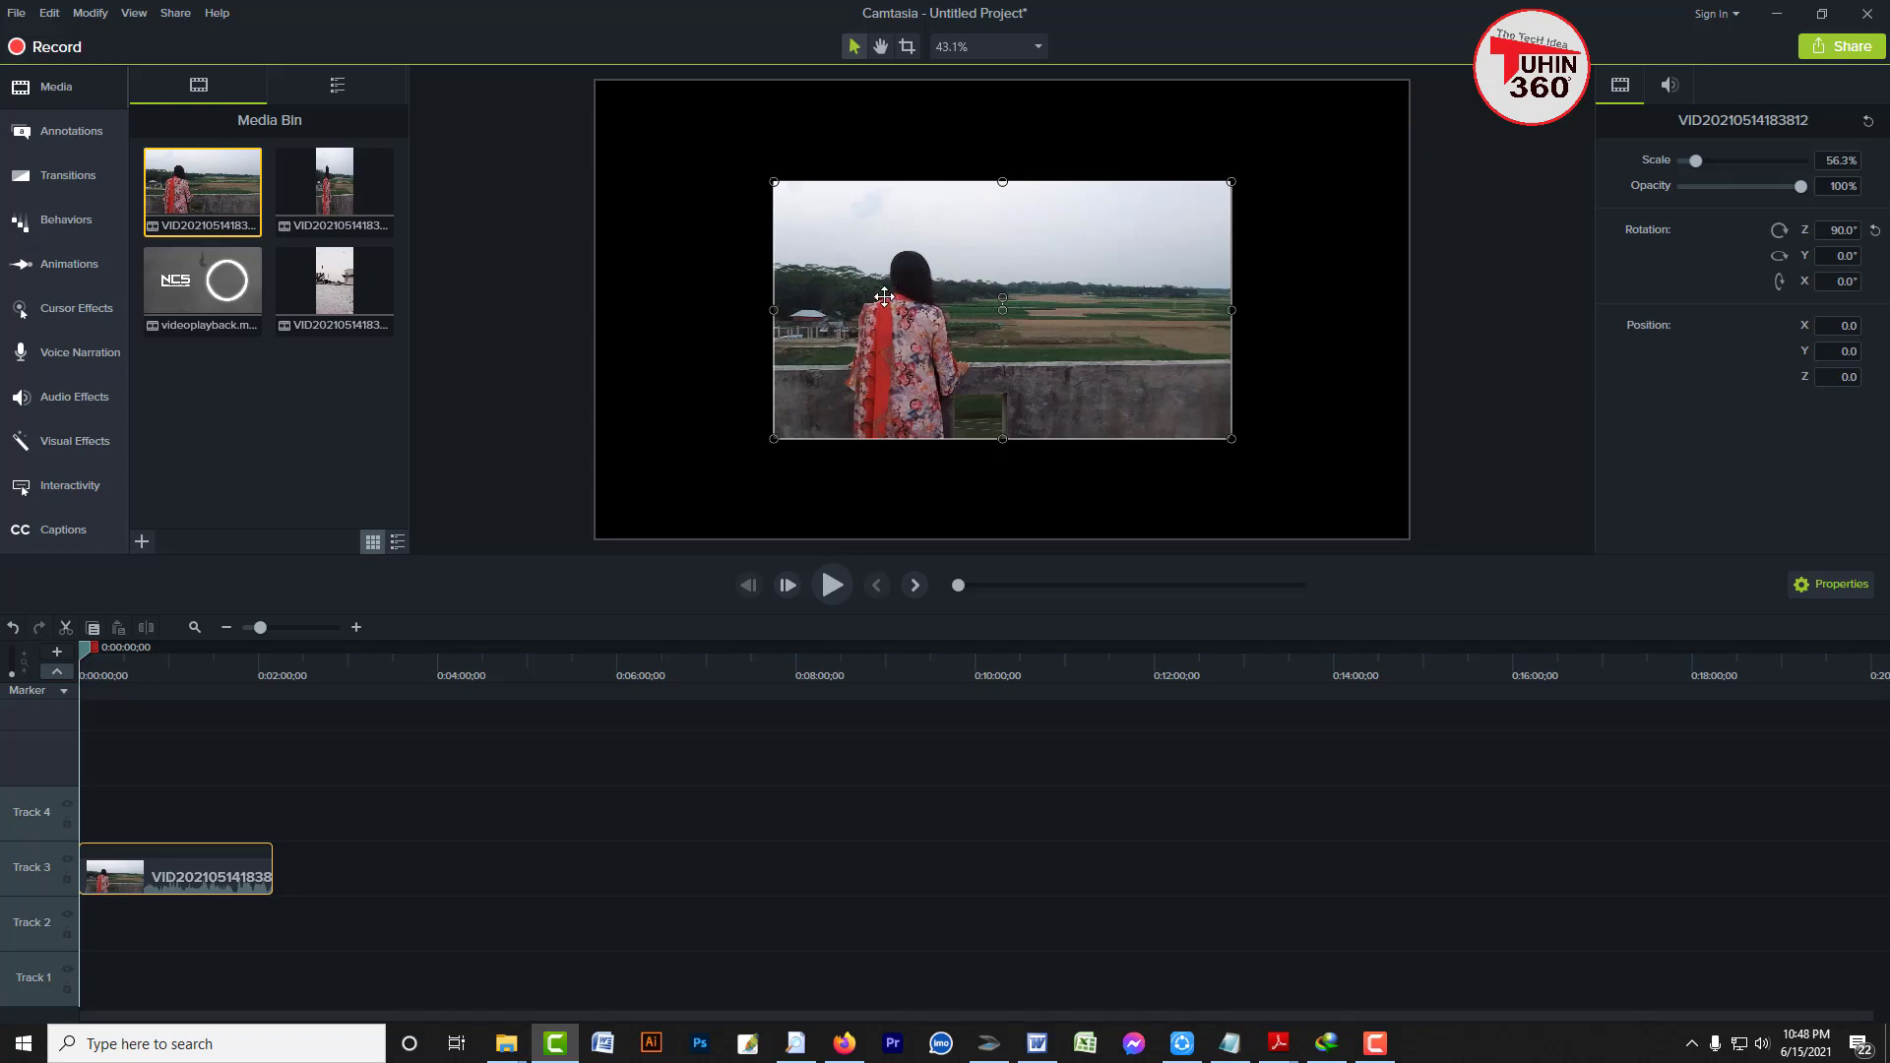
right_click(885, 297)
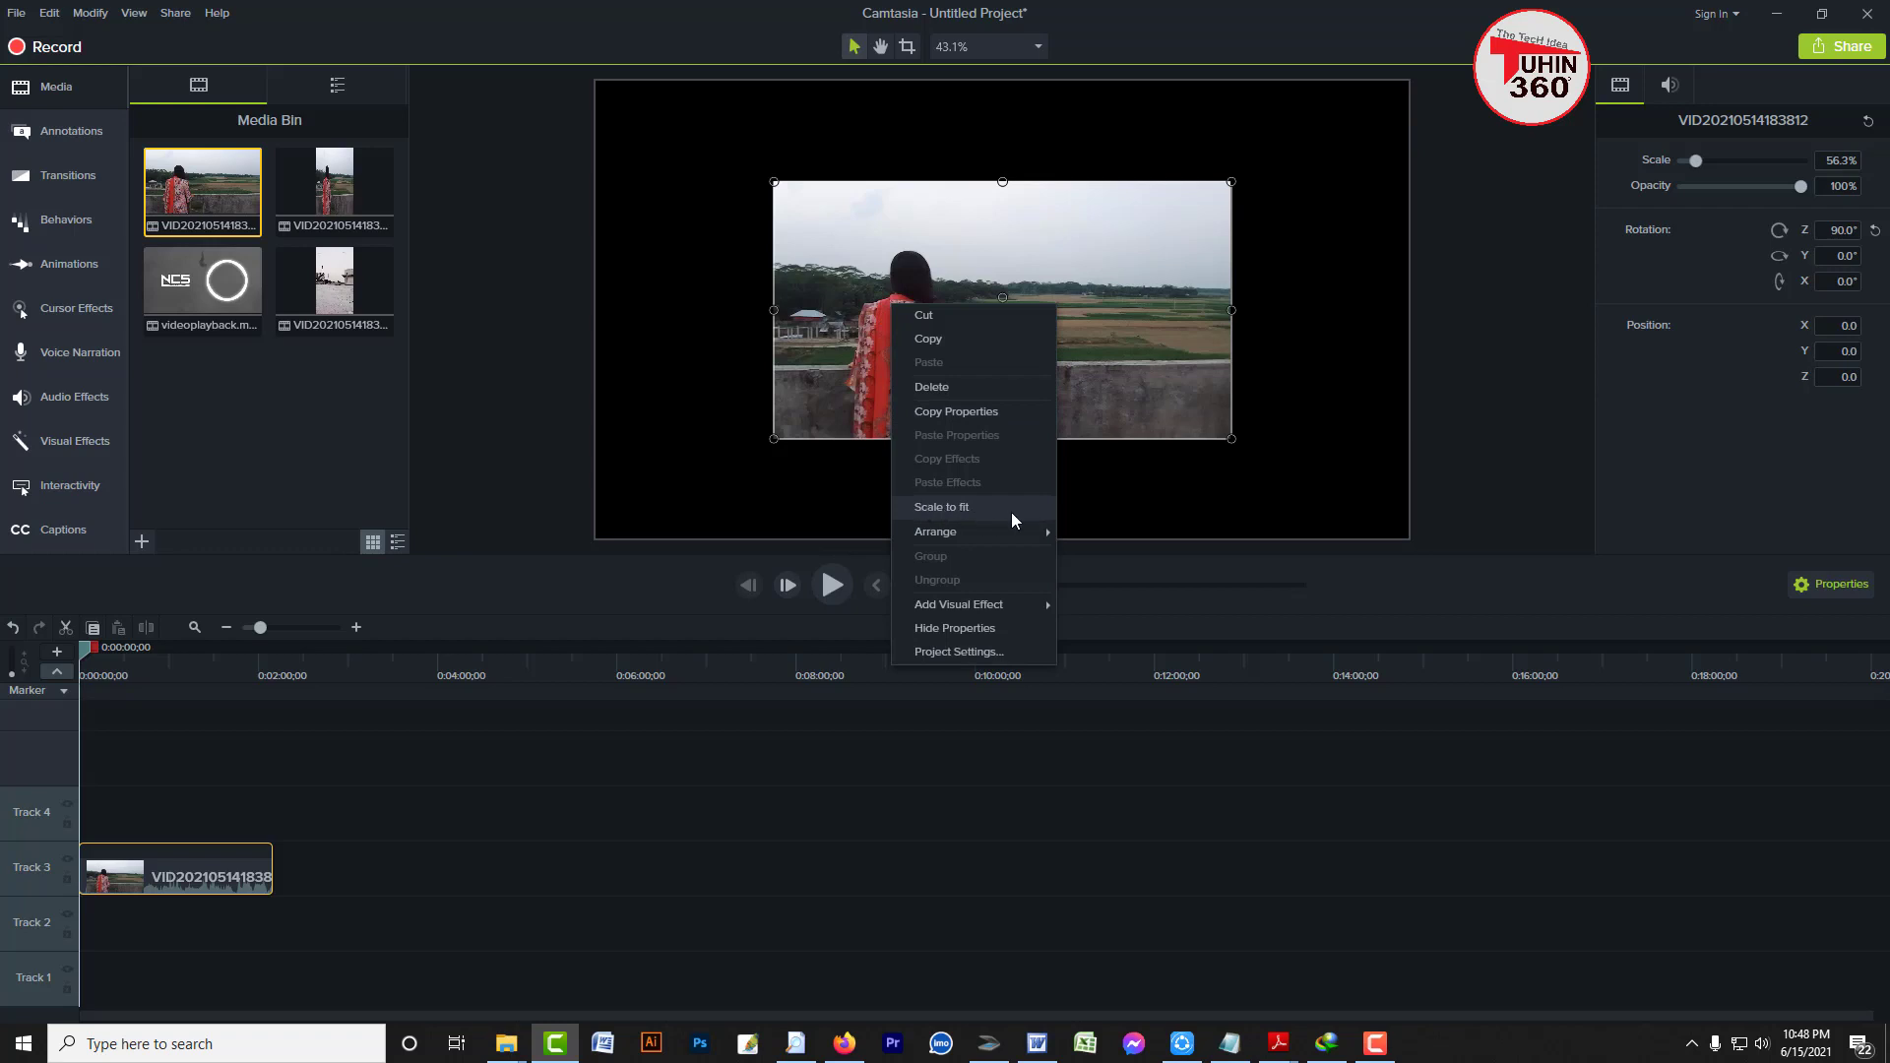
left_click(931, 510)
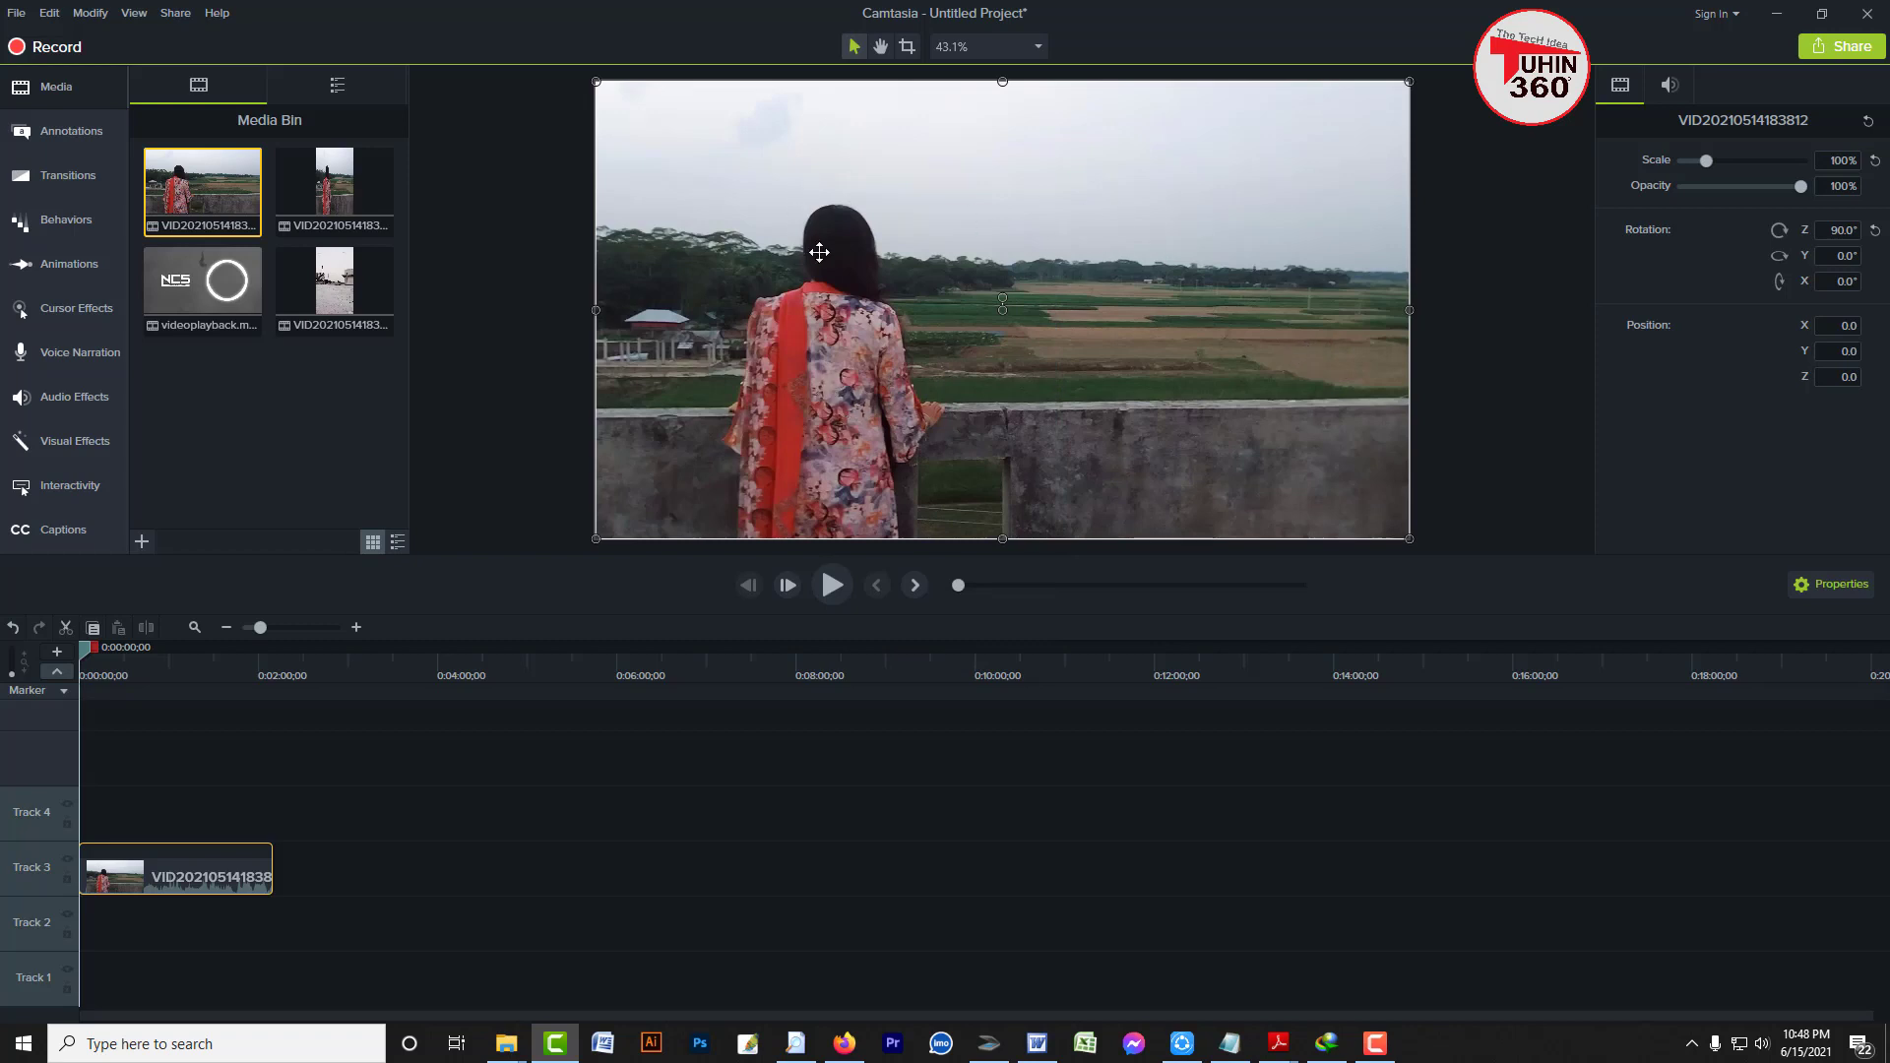
left_click(1469, 377)
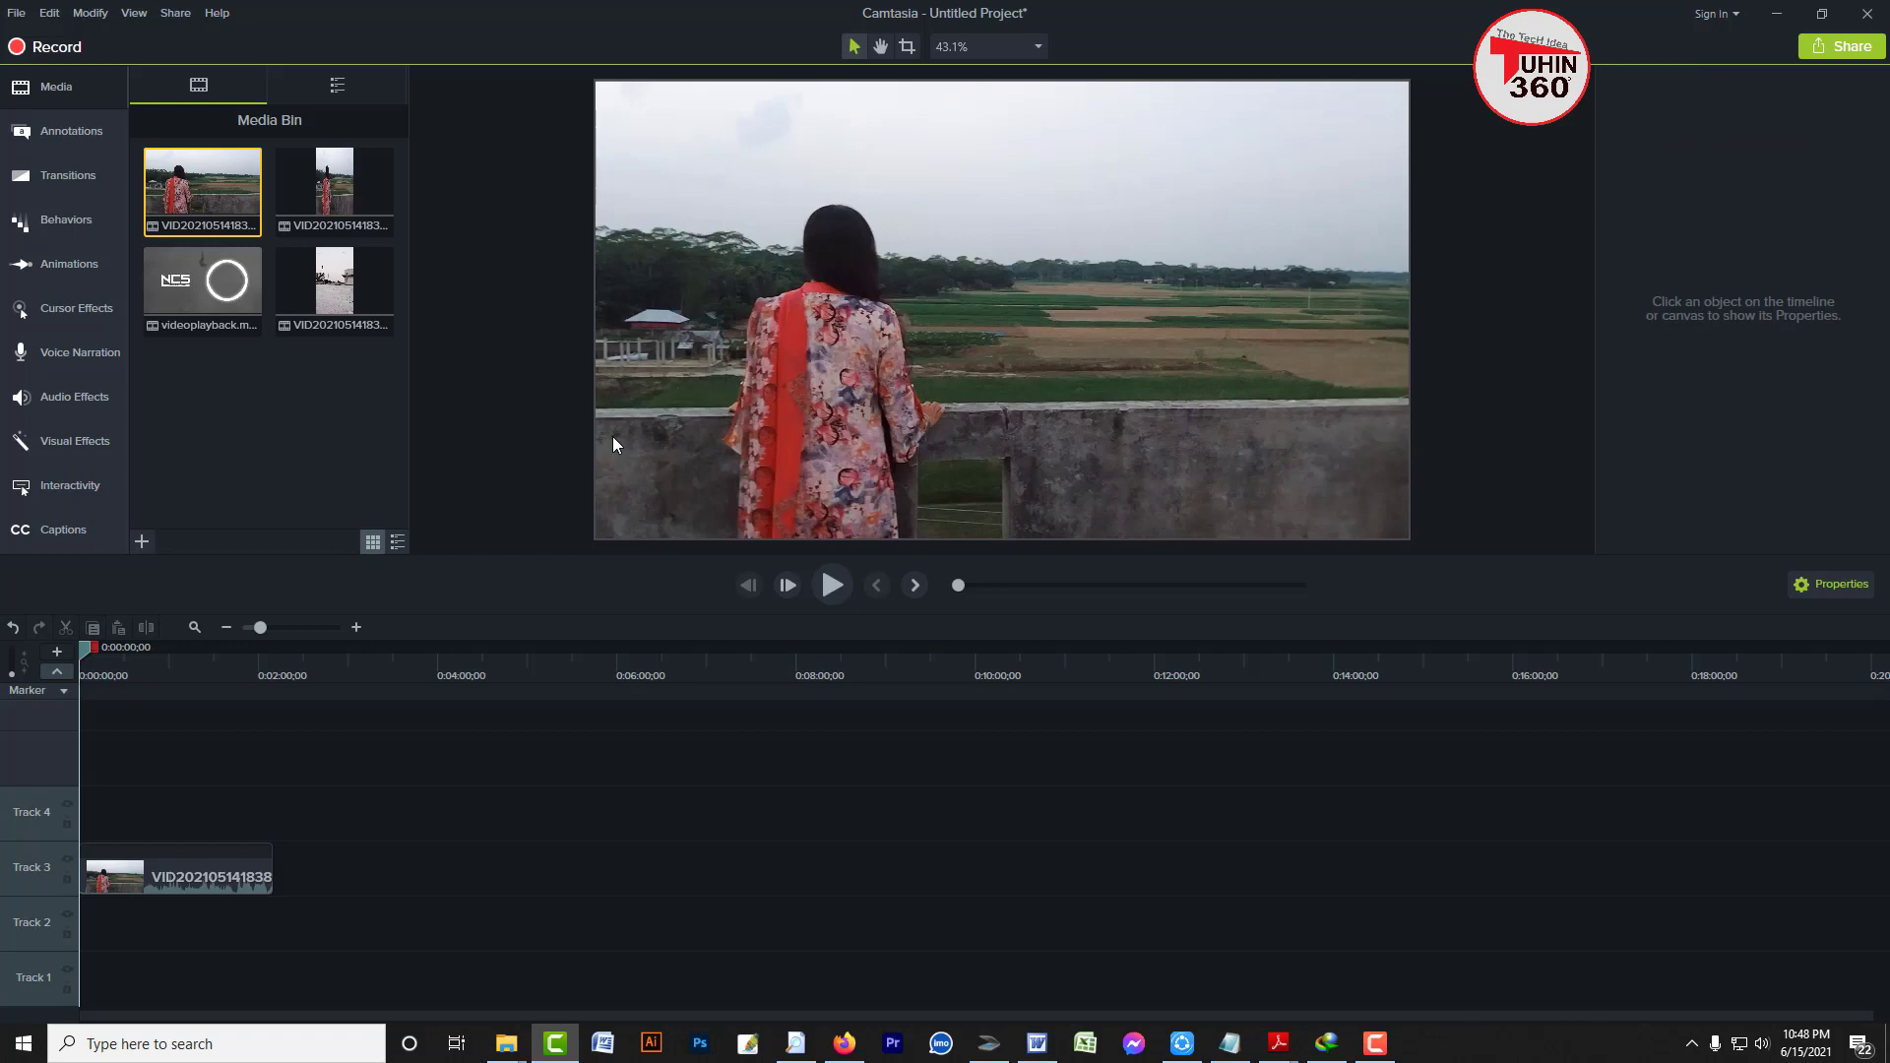
Choose 1080p HD (1920x1080) as the canvas dimensions in the project settings and apply it
left_click(977, 46)
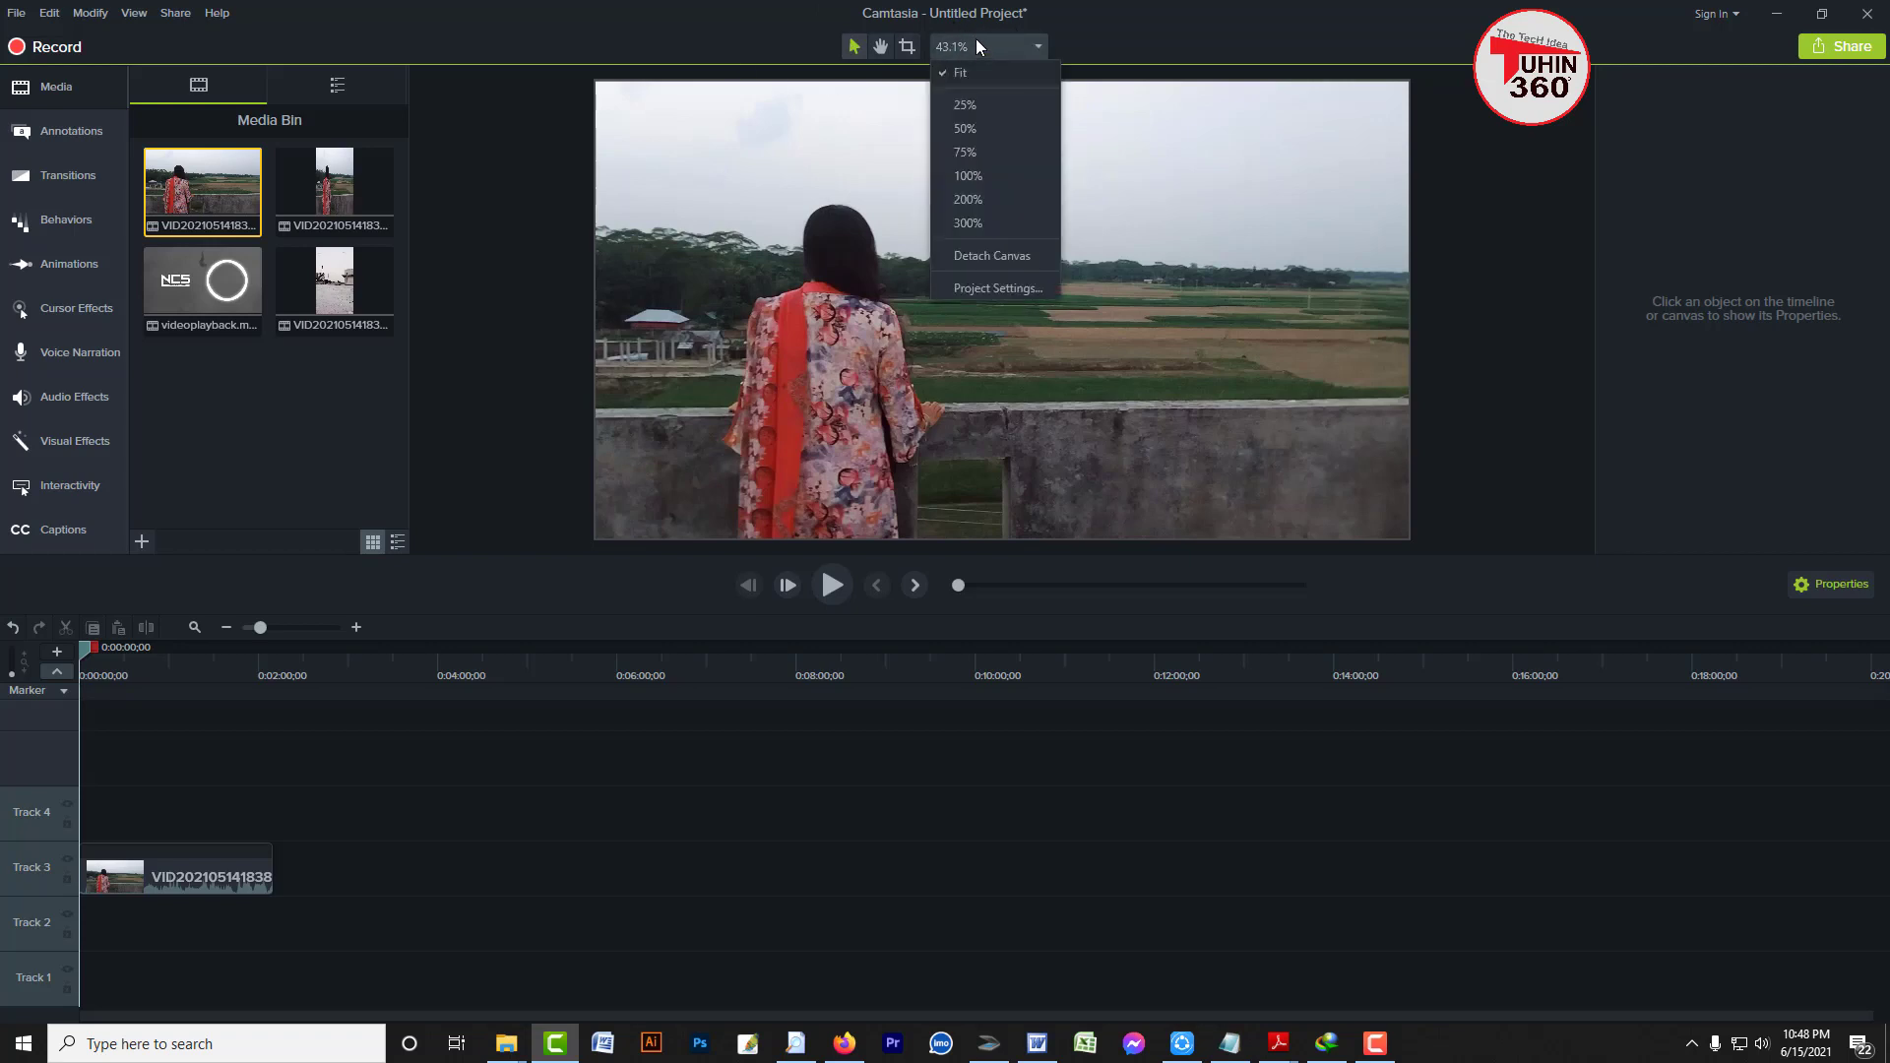
left_click(1008, 287)
left_click_drag(938, 406, 873, 406)
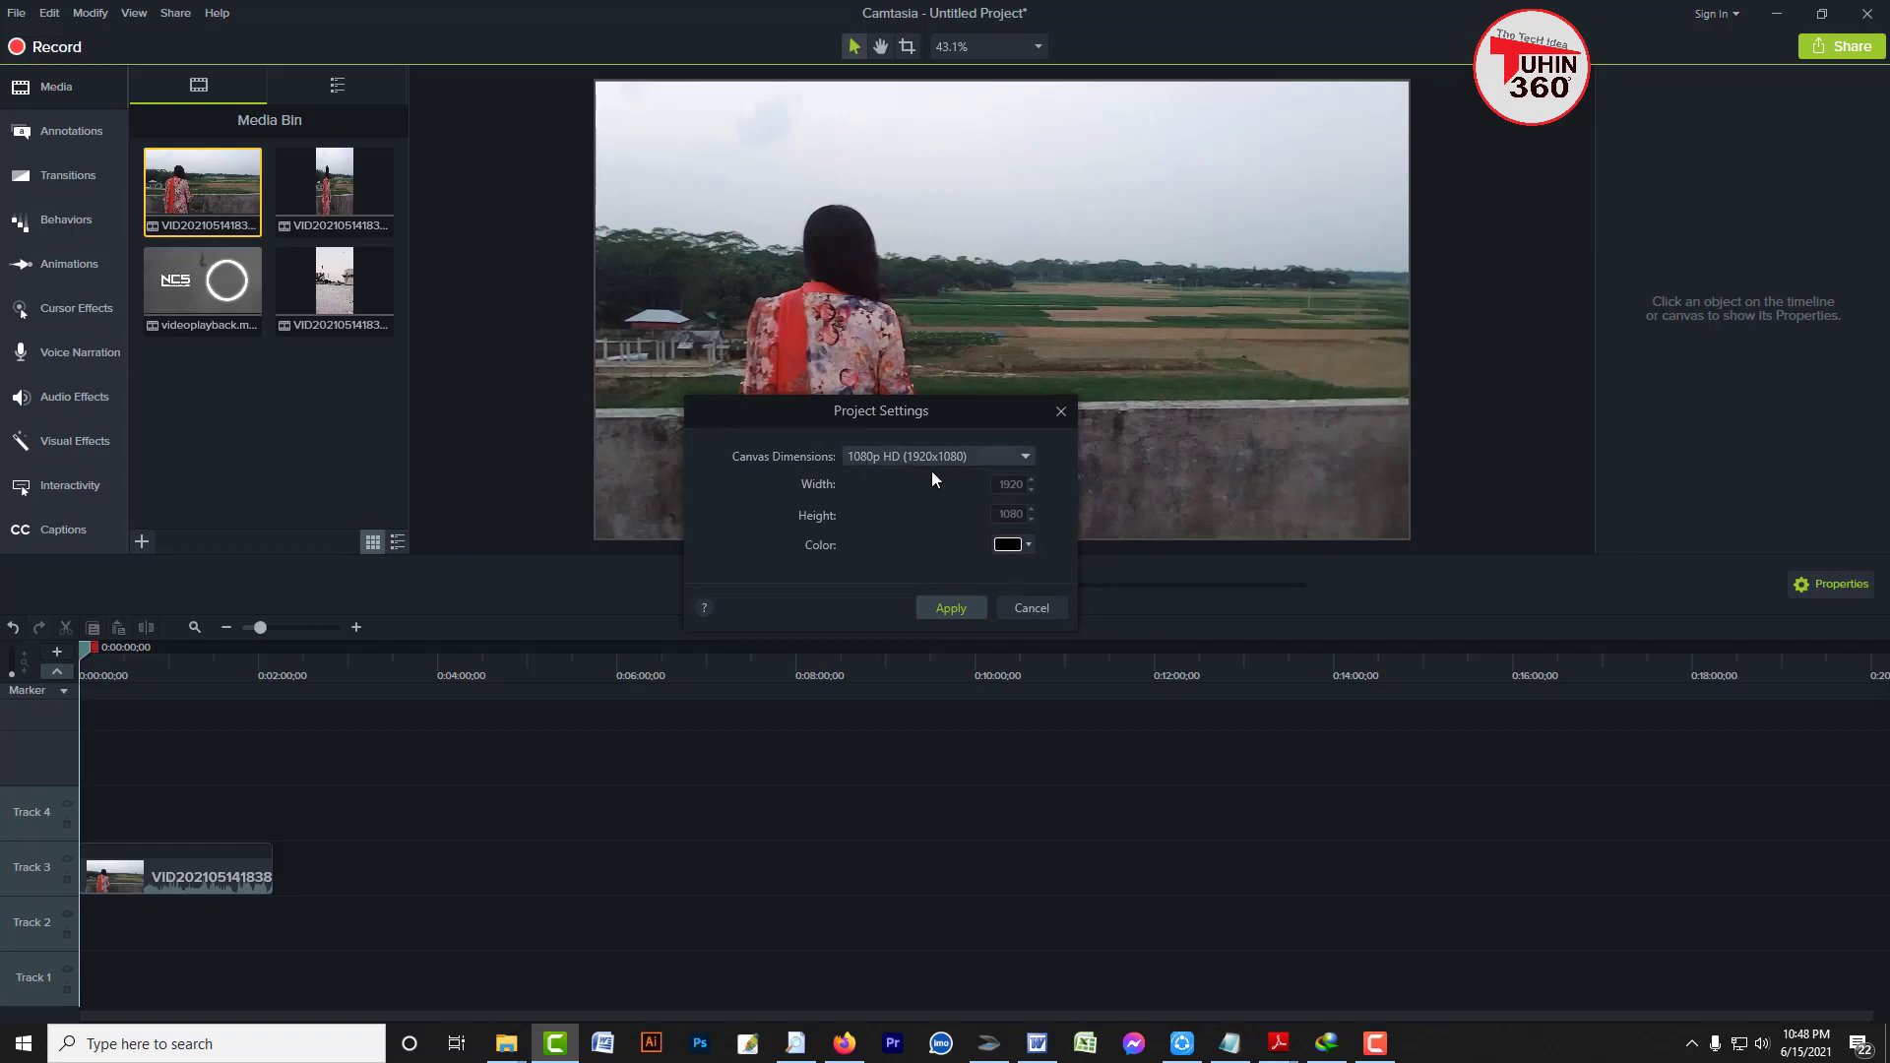
left_click(904, 463)
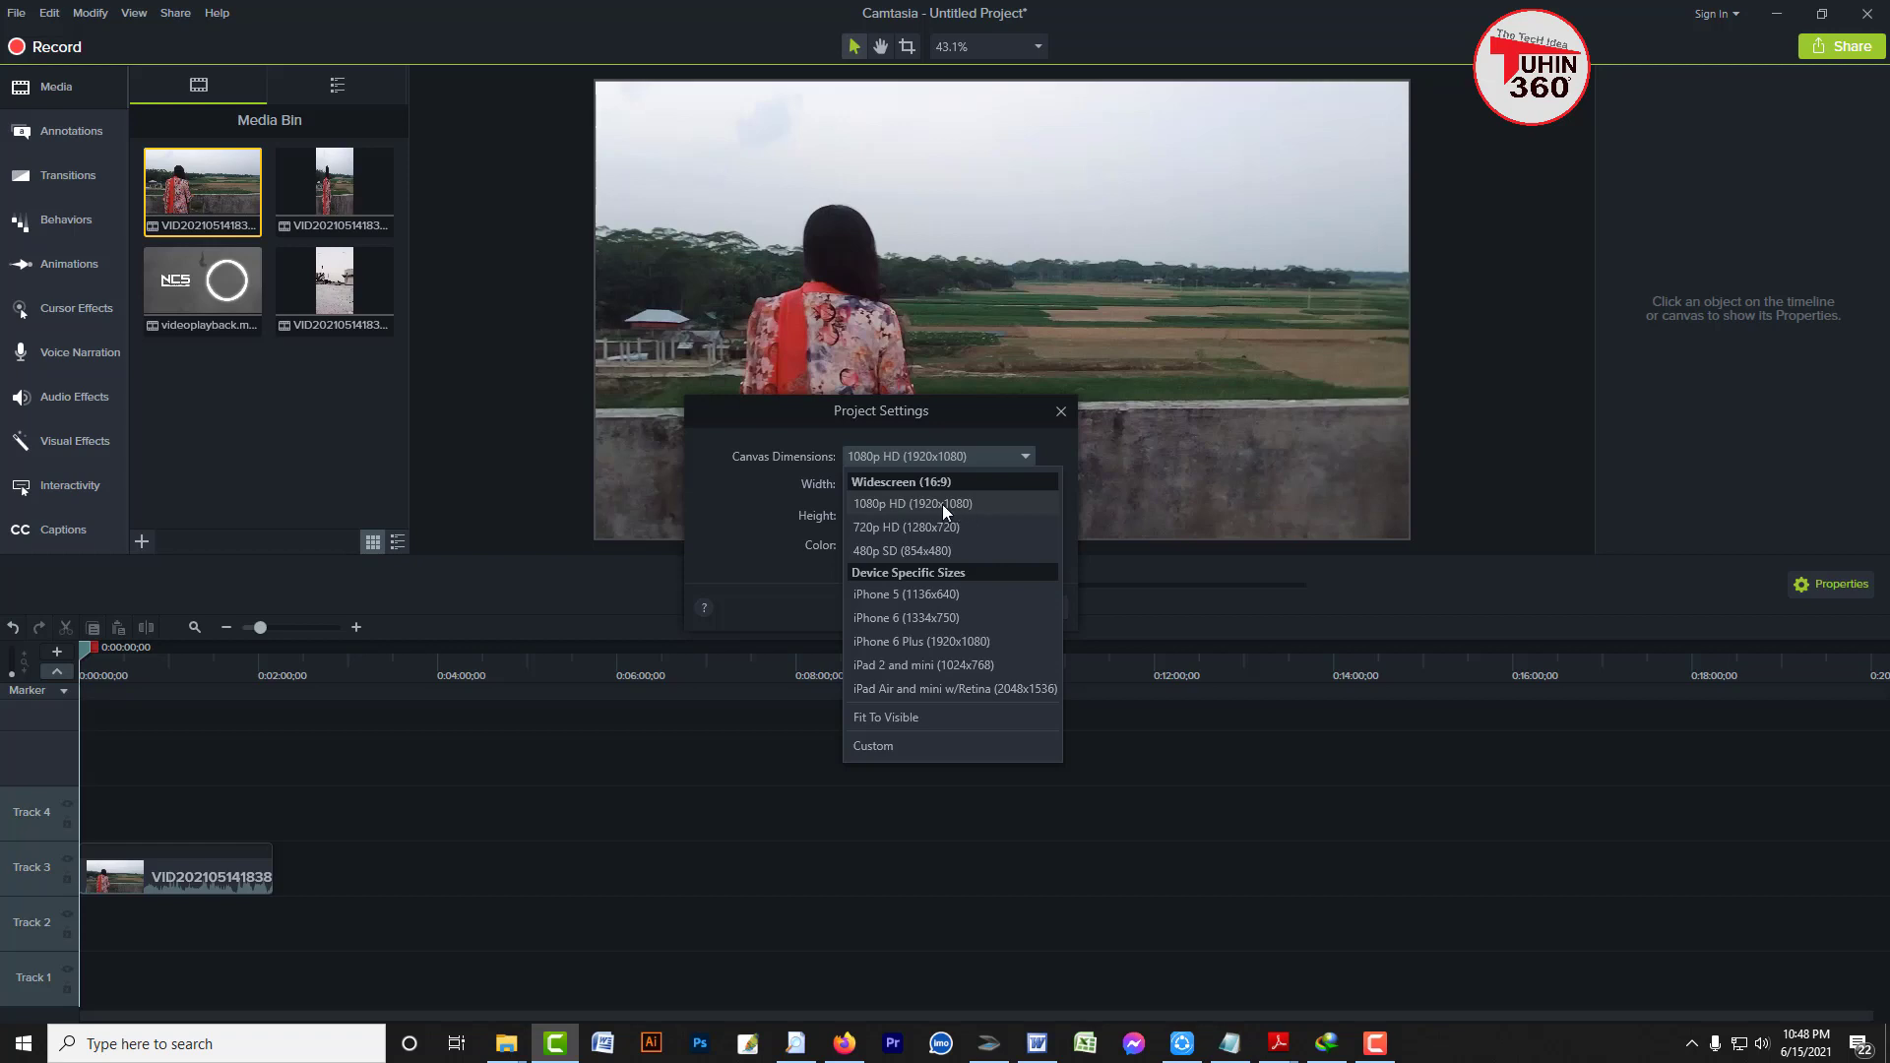
left_click(917, 501)
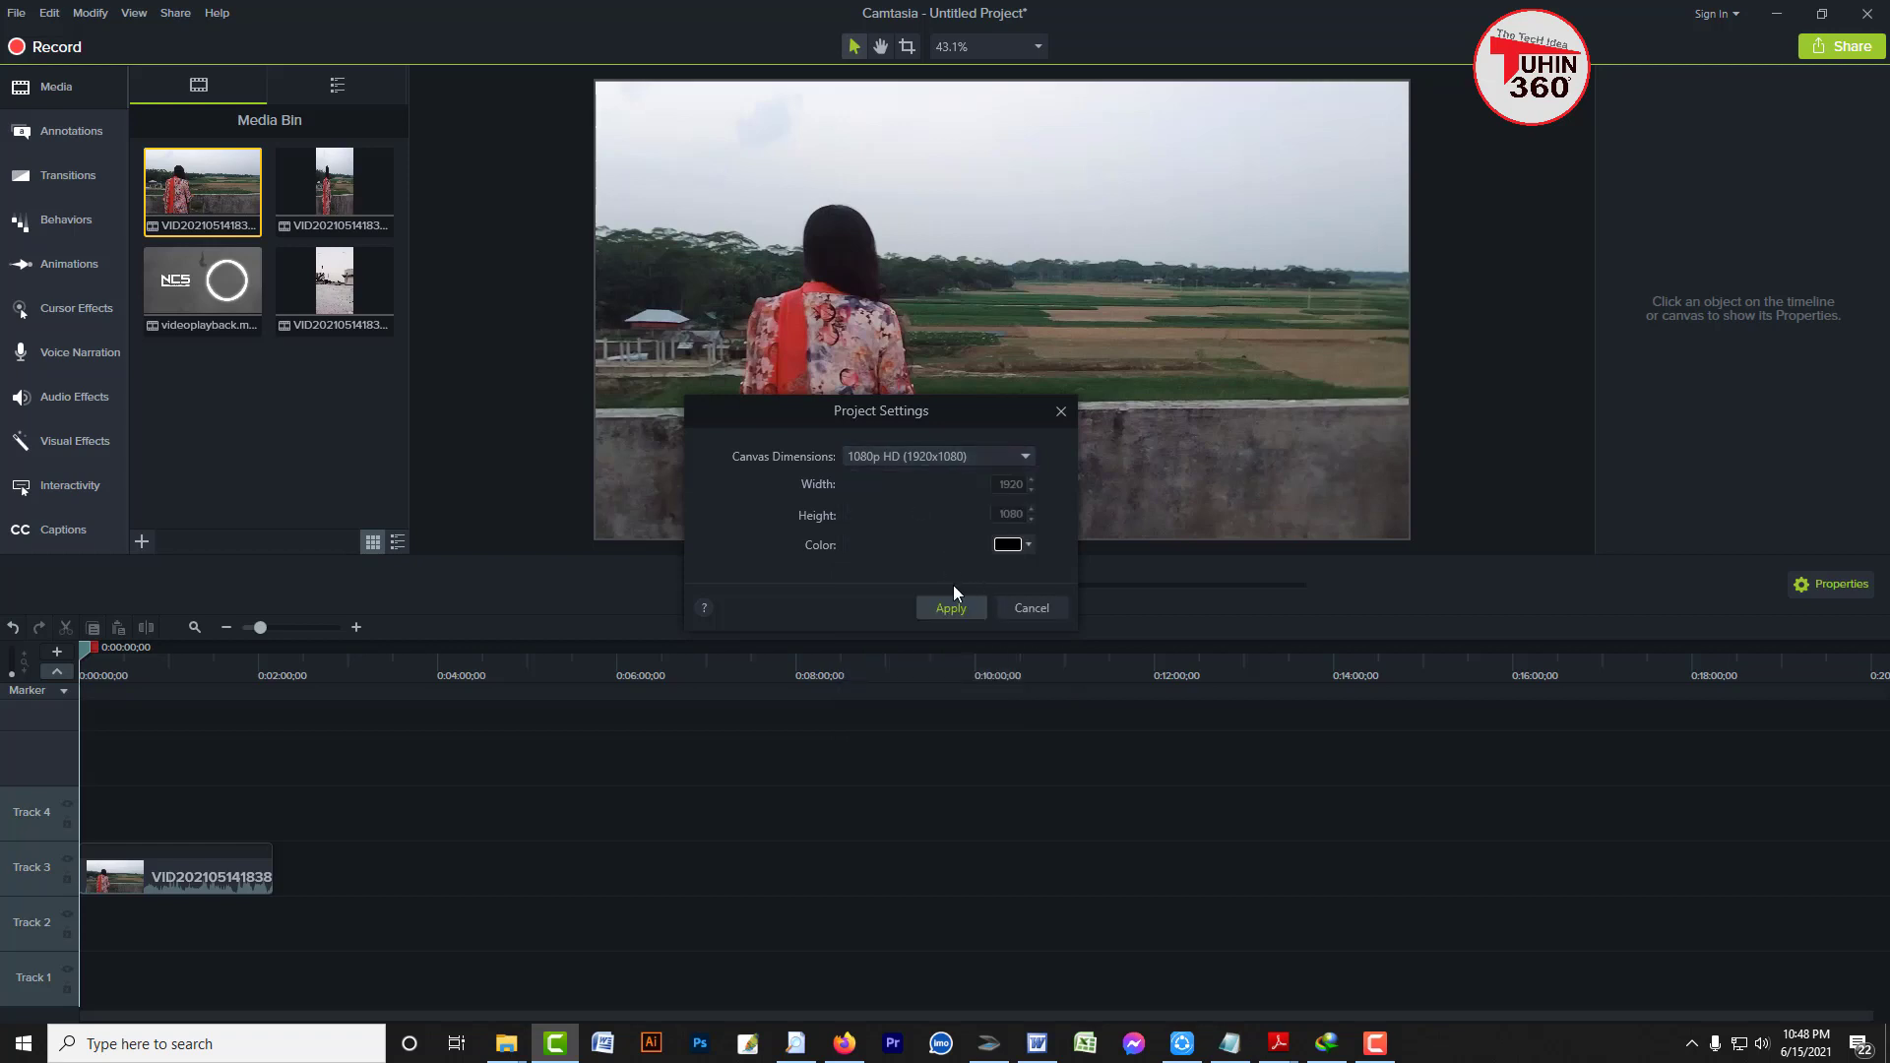
left_click(947, 611)
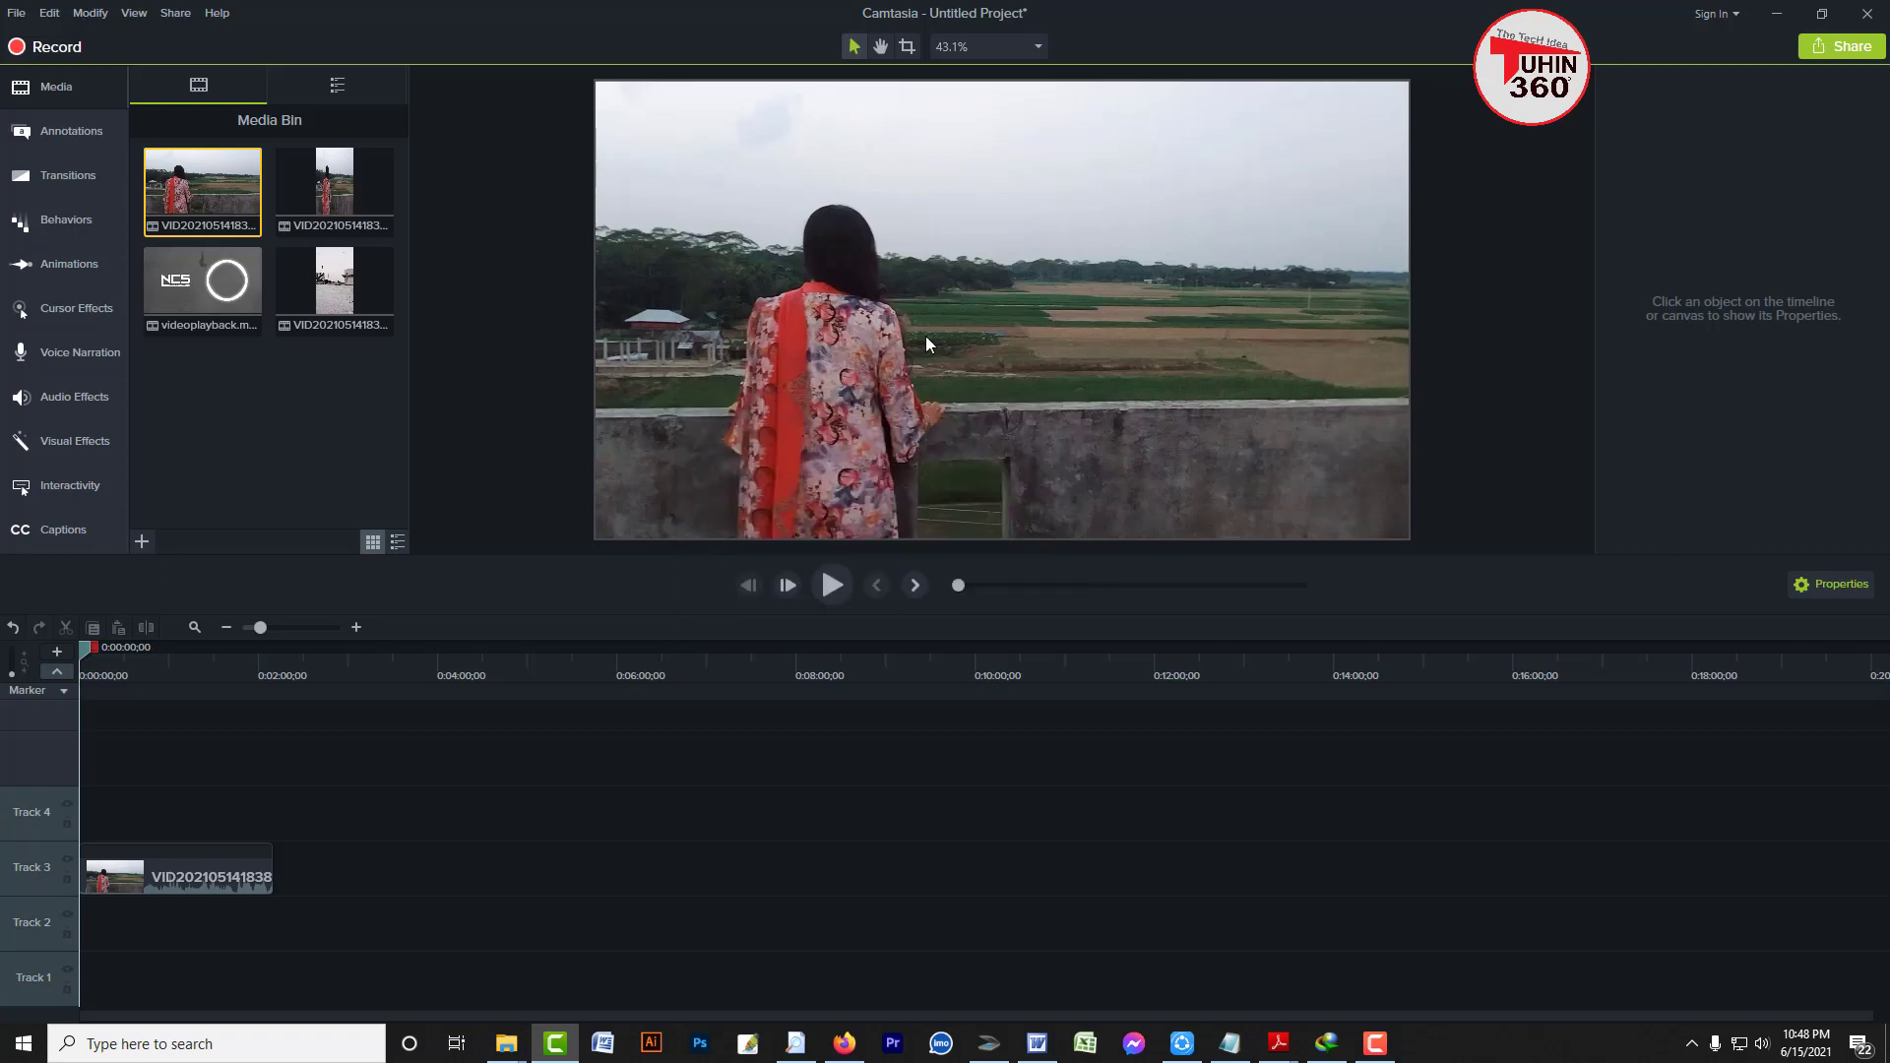
left_click(988, 373)
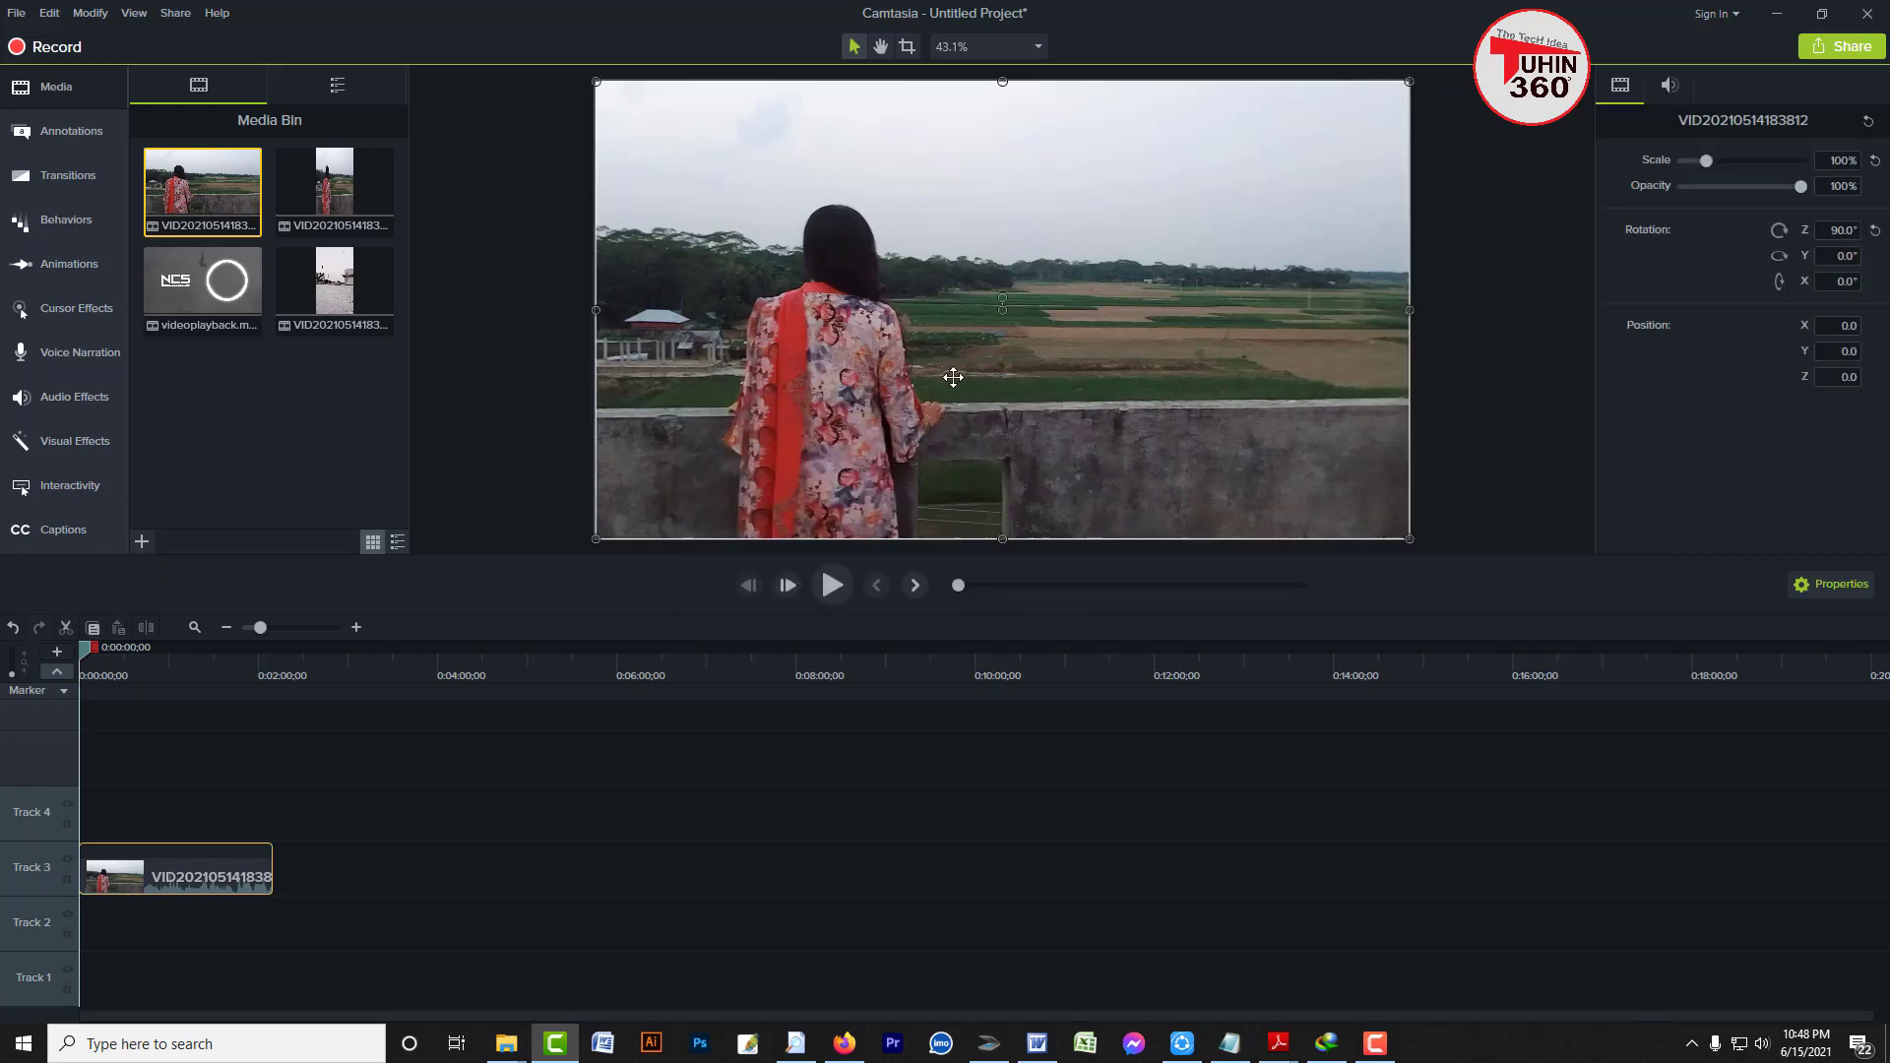
left_click(605, 954)
left_click_drag(443, 891, 69, 837)
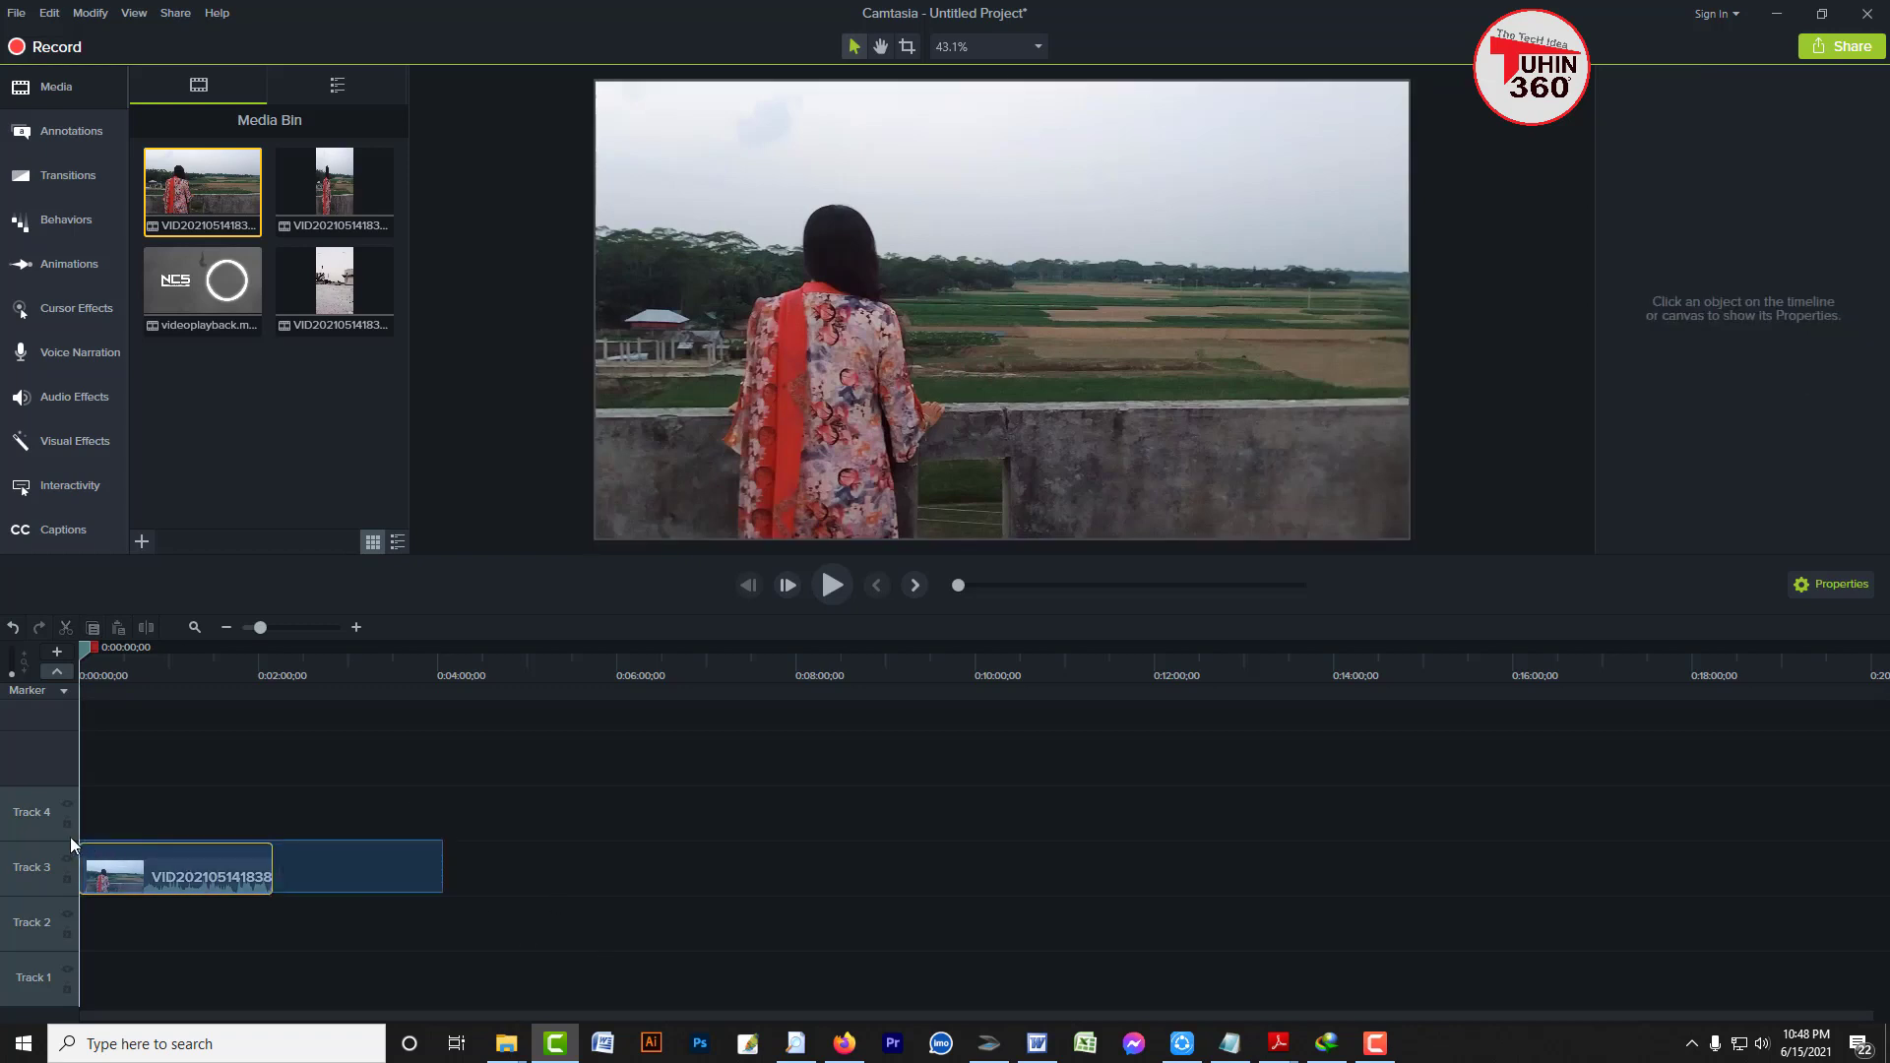
left_click(321, 866)
left_click(195, 886)
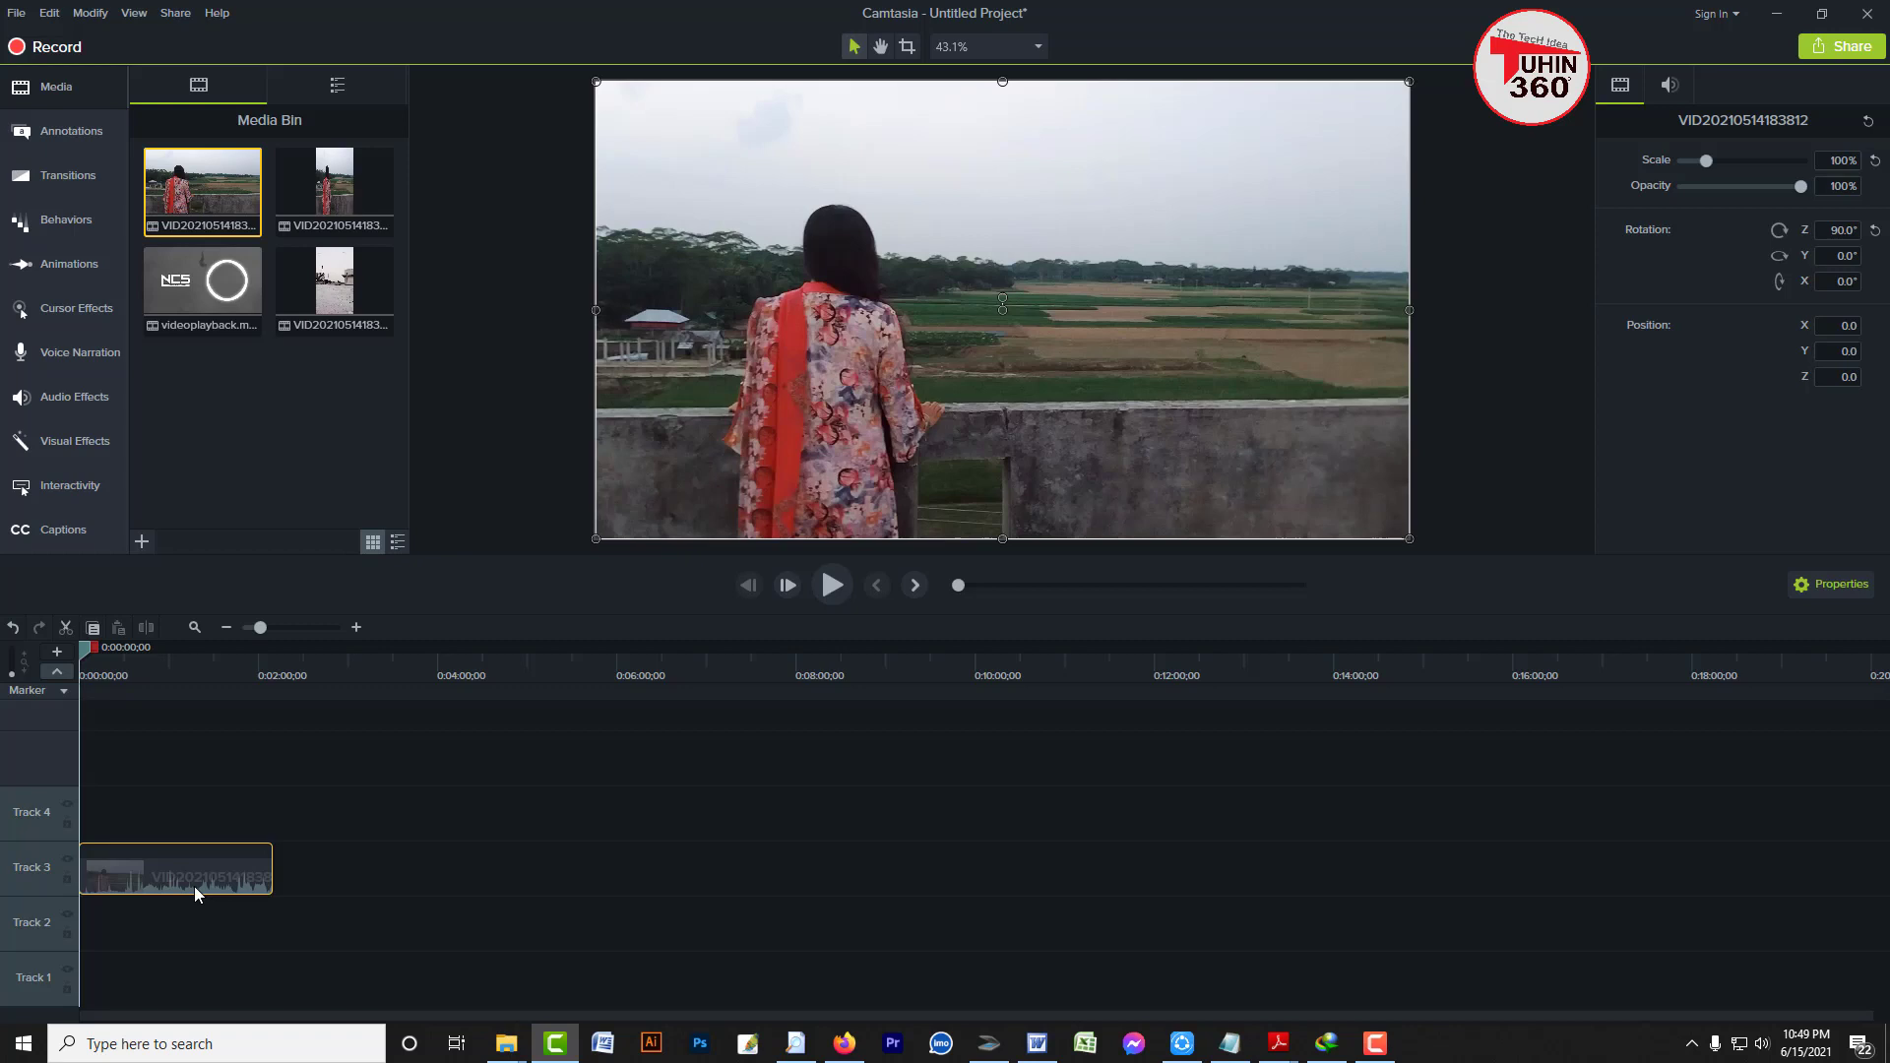
left_click(350, 843)
left_click(159, 886)
left_click(384, 889)
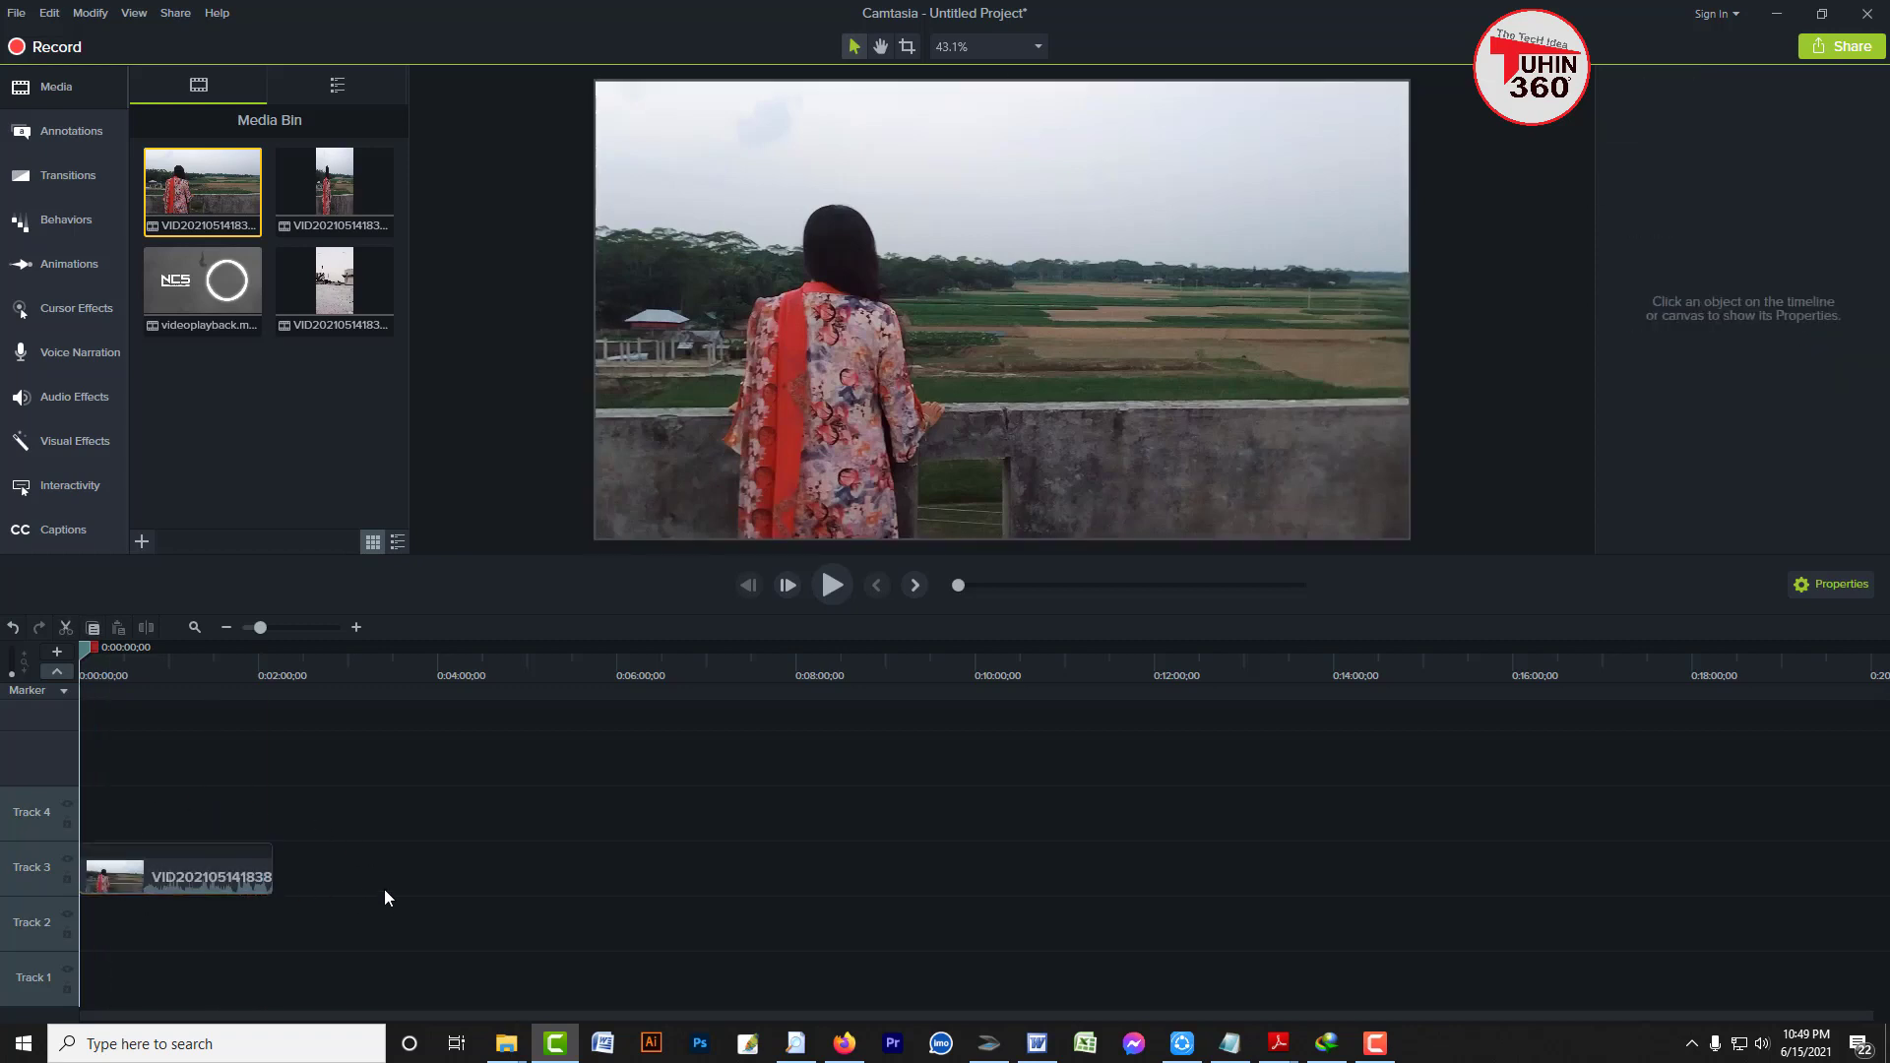
left_click(155, 876)
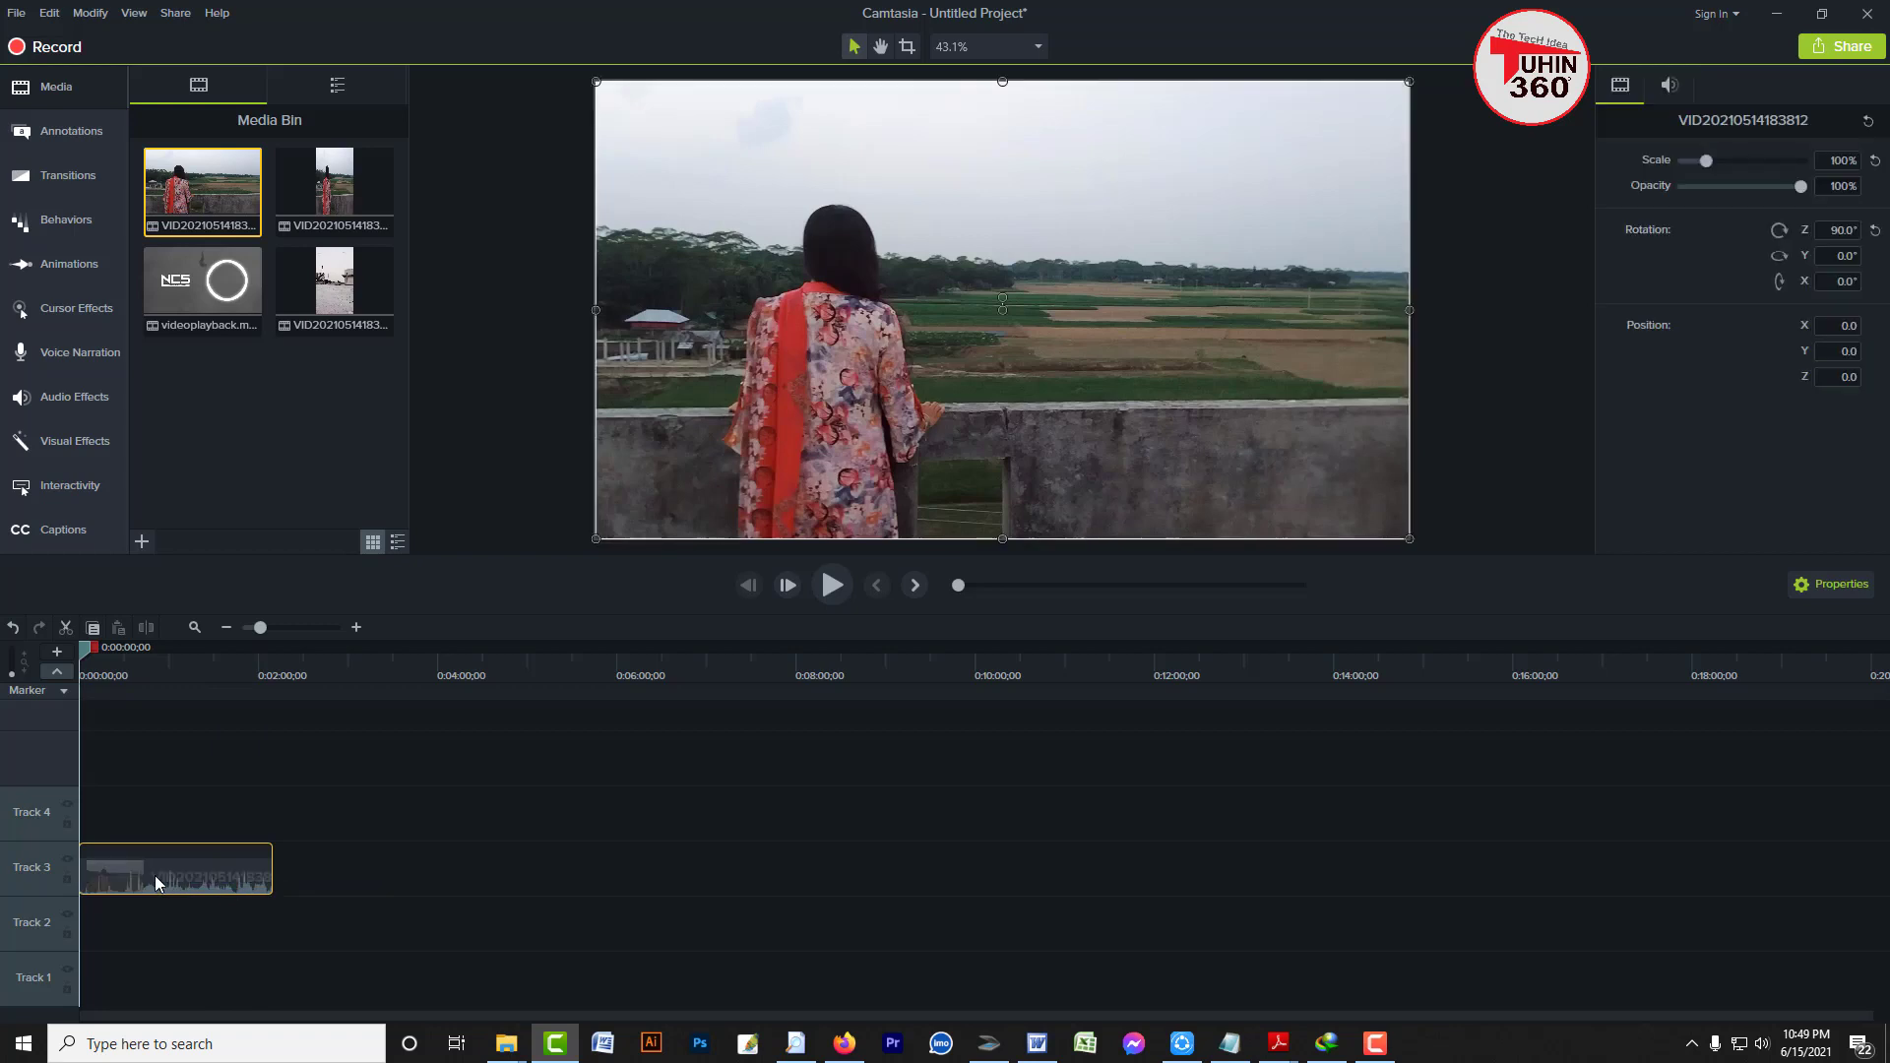
right_click(156, 876)
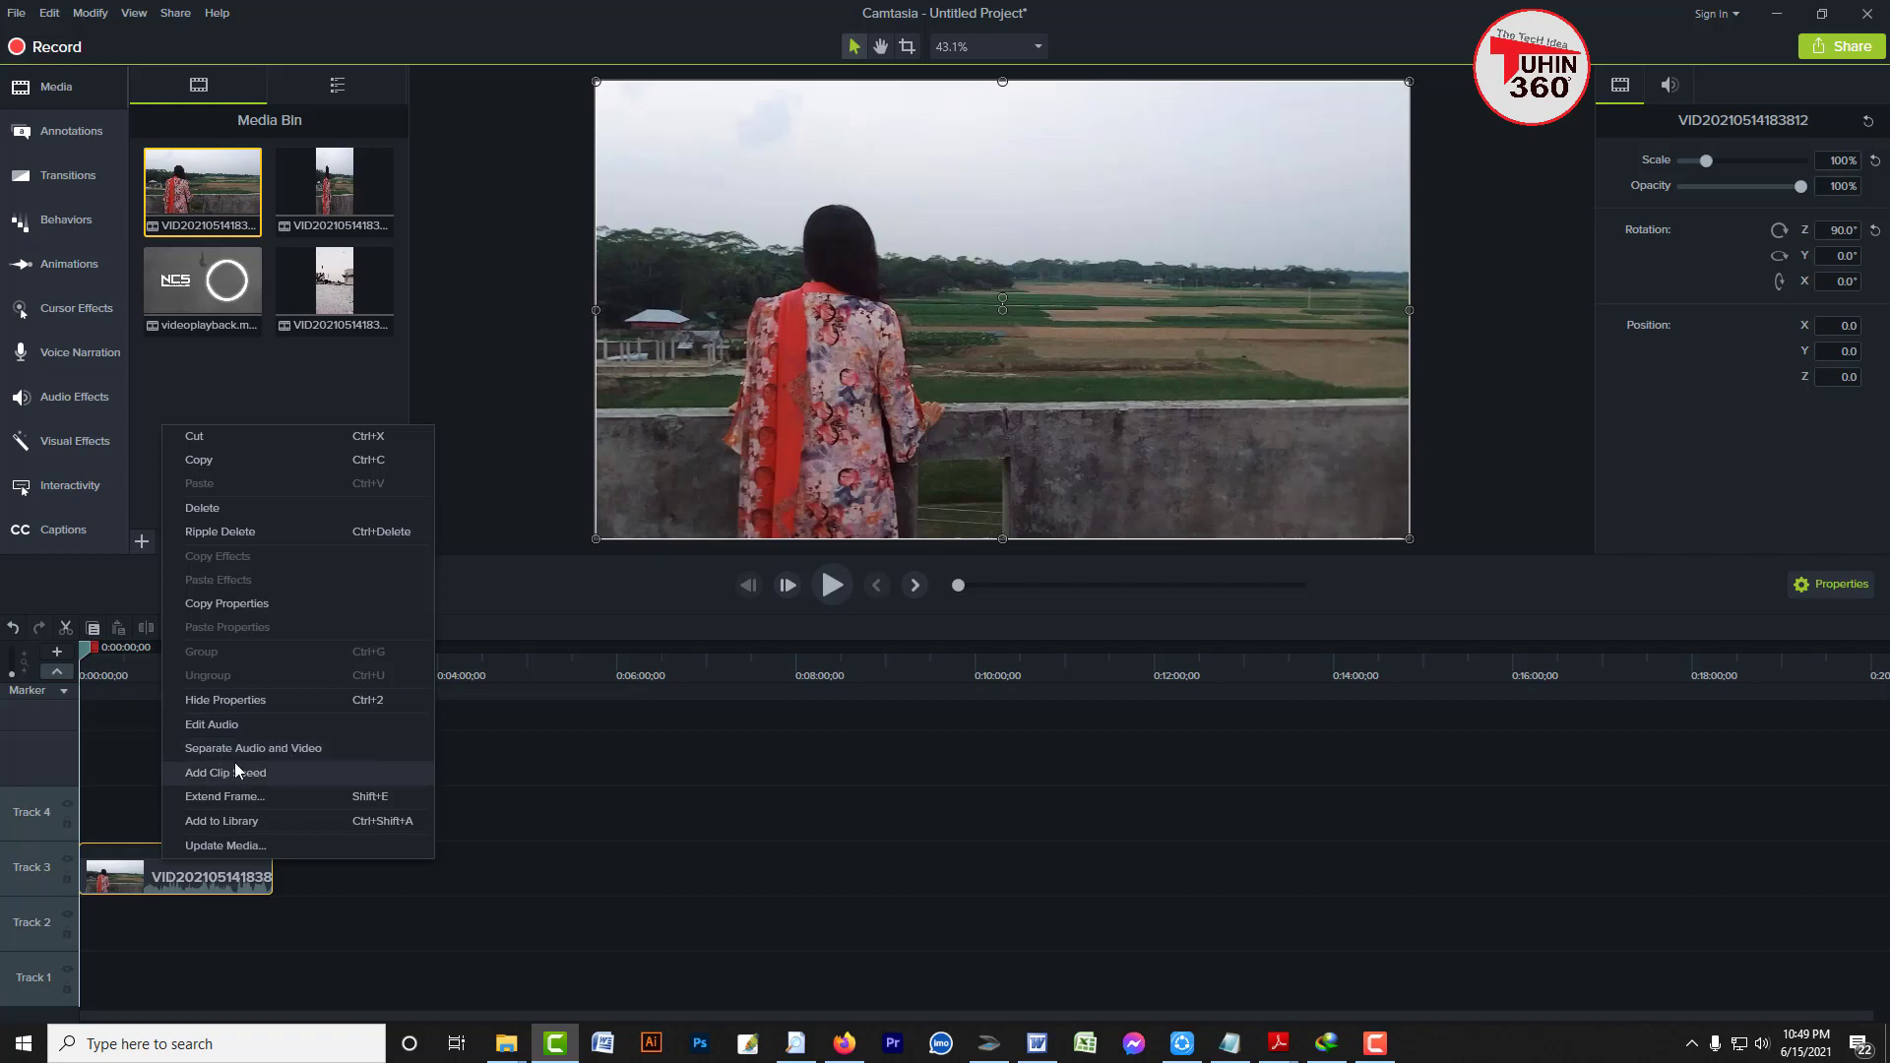
left_click(262, 754)
left_click(328, 830)
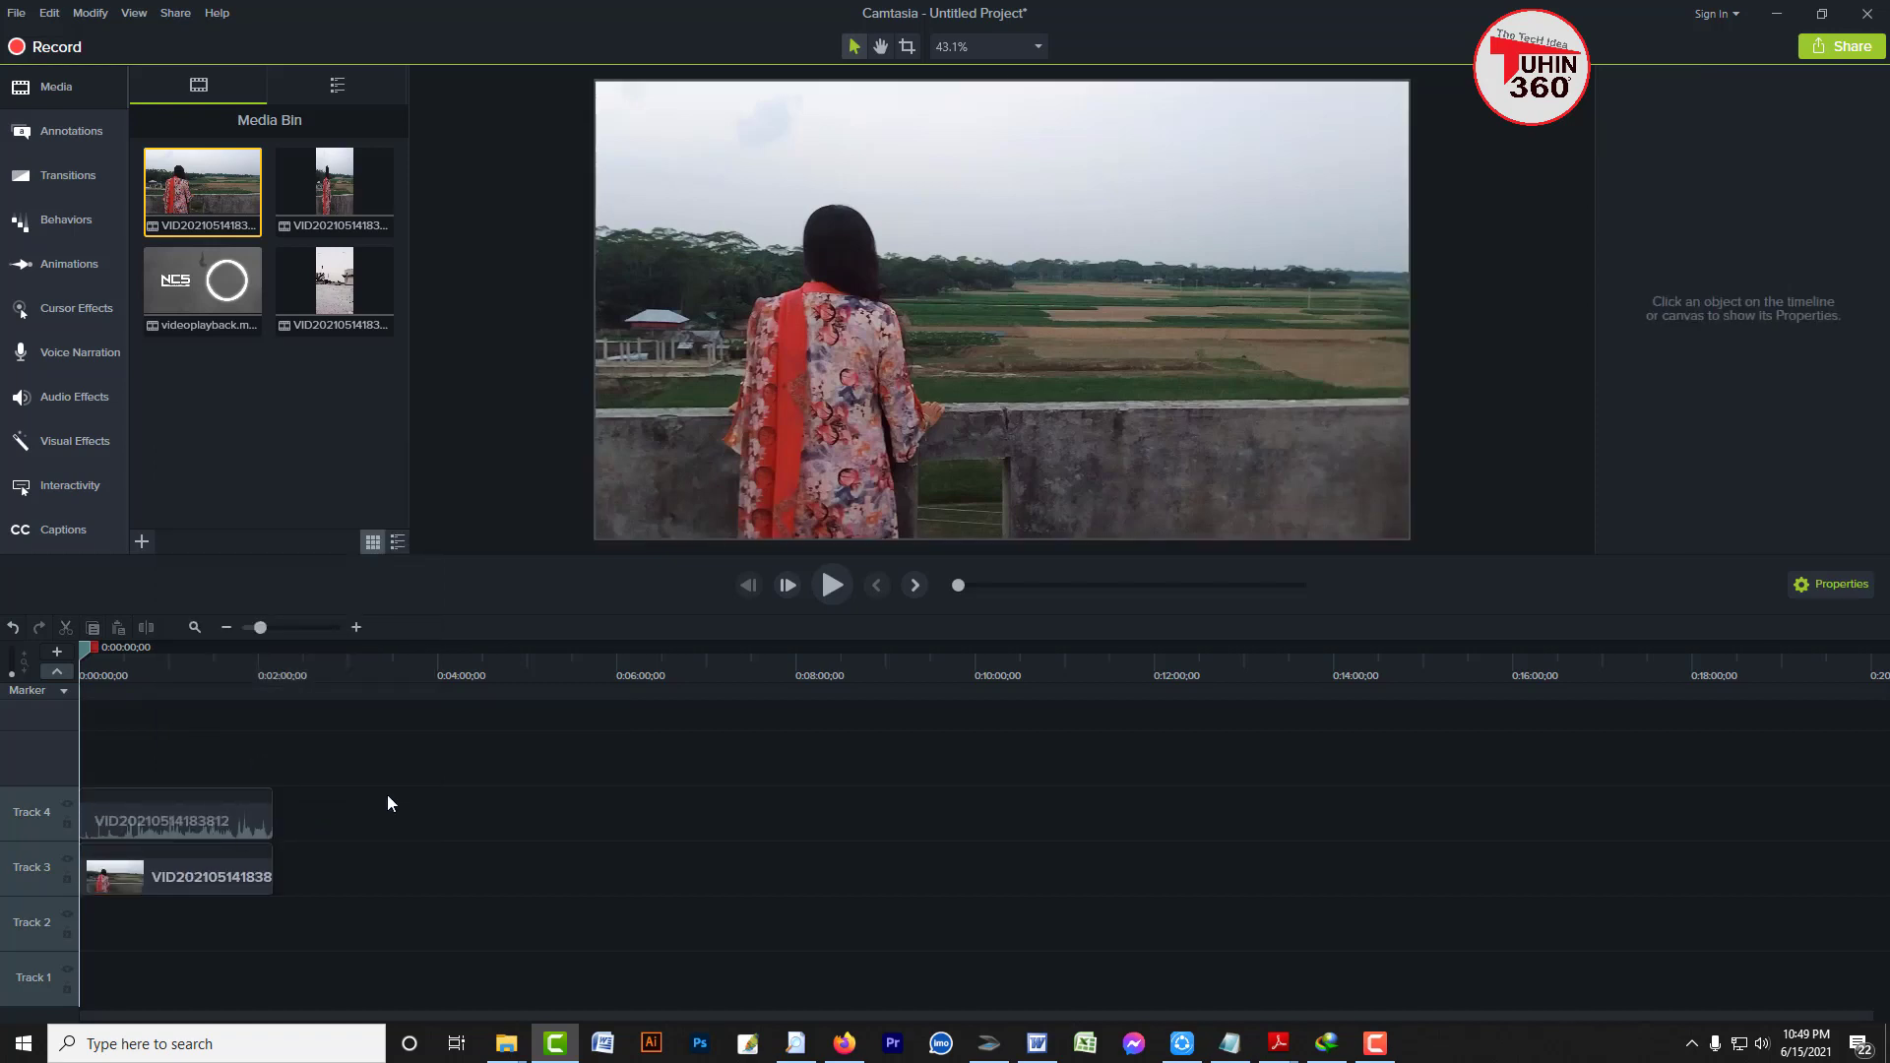
left_click(158, 823)
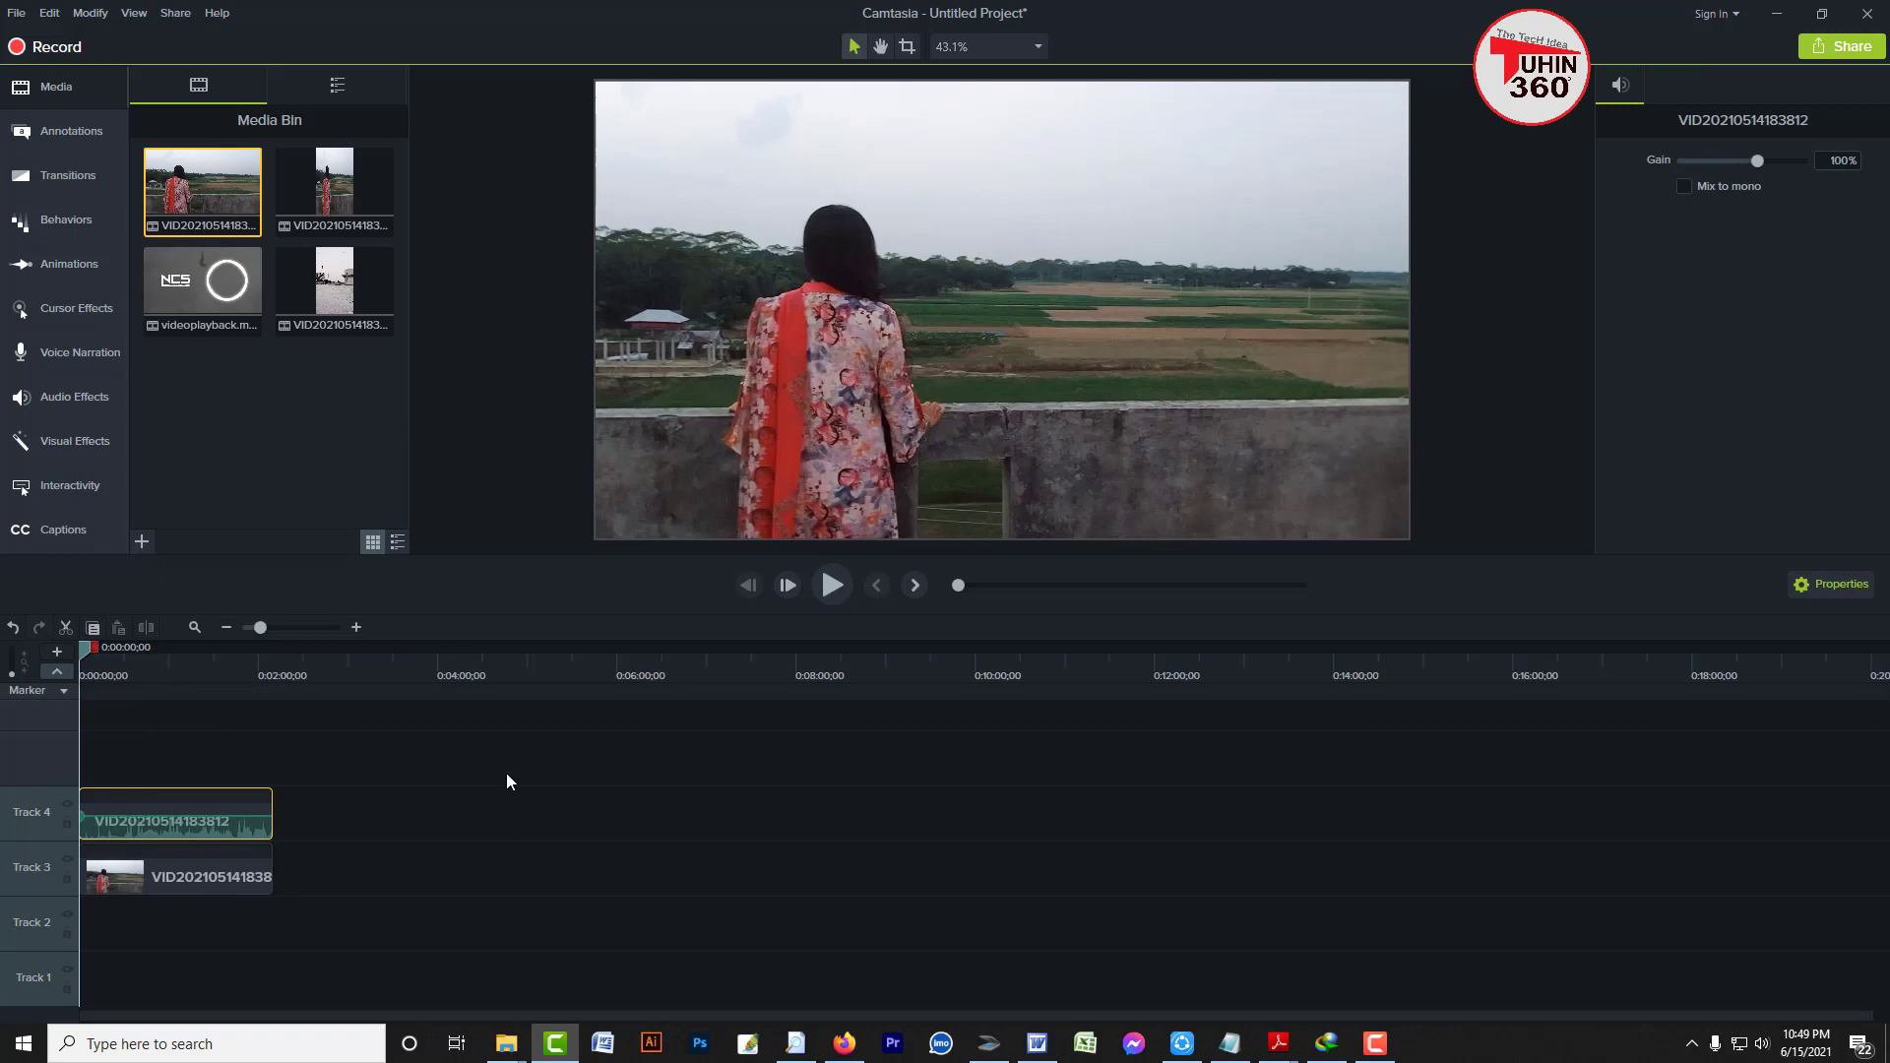
left_click(295, 835)
left_click(164, 829)
left_click_drag(162, 825, 98, 837)
key("Delete")
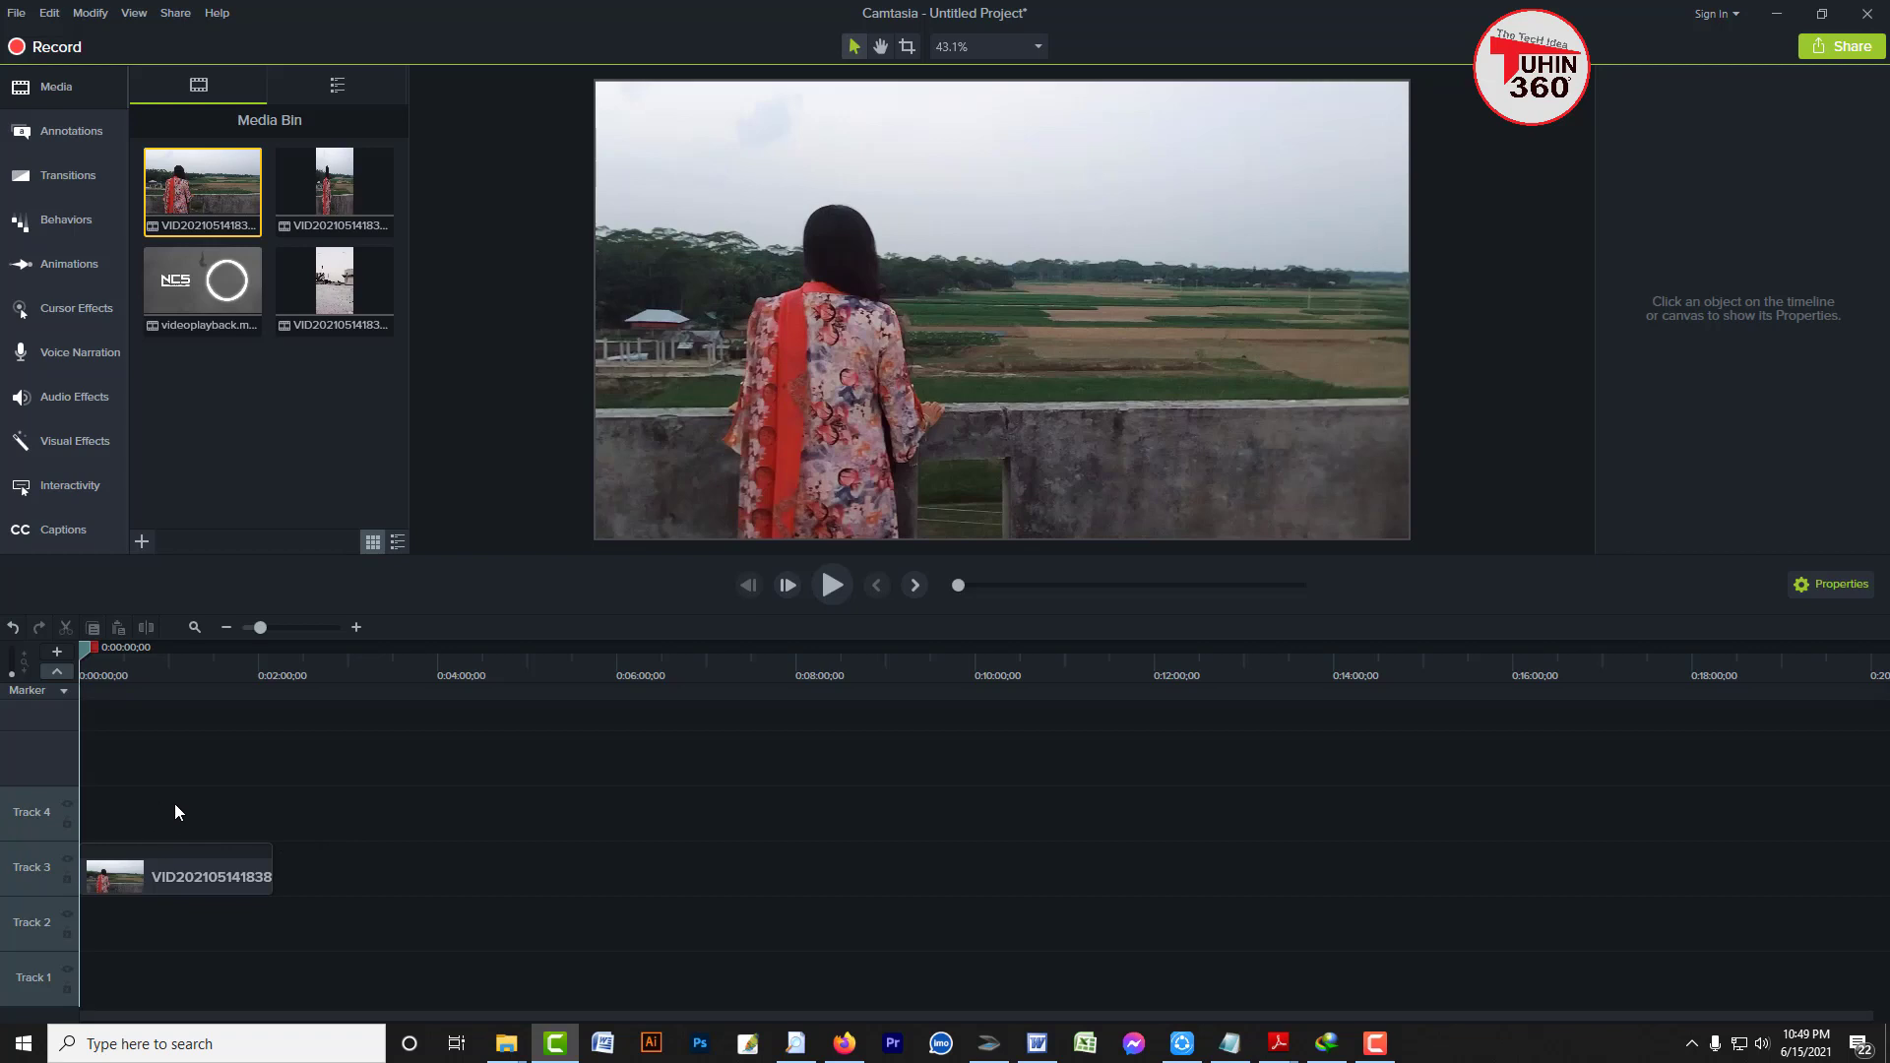
left_click_drag(176, 804, 251, 878)
left_click(371, 859)
key("ctrl+z")
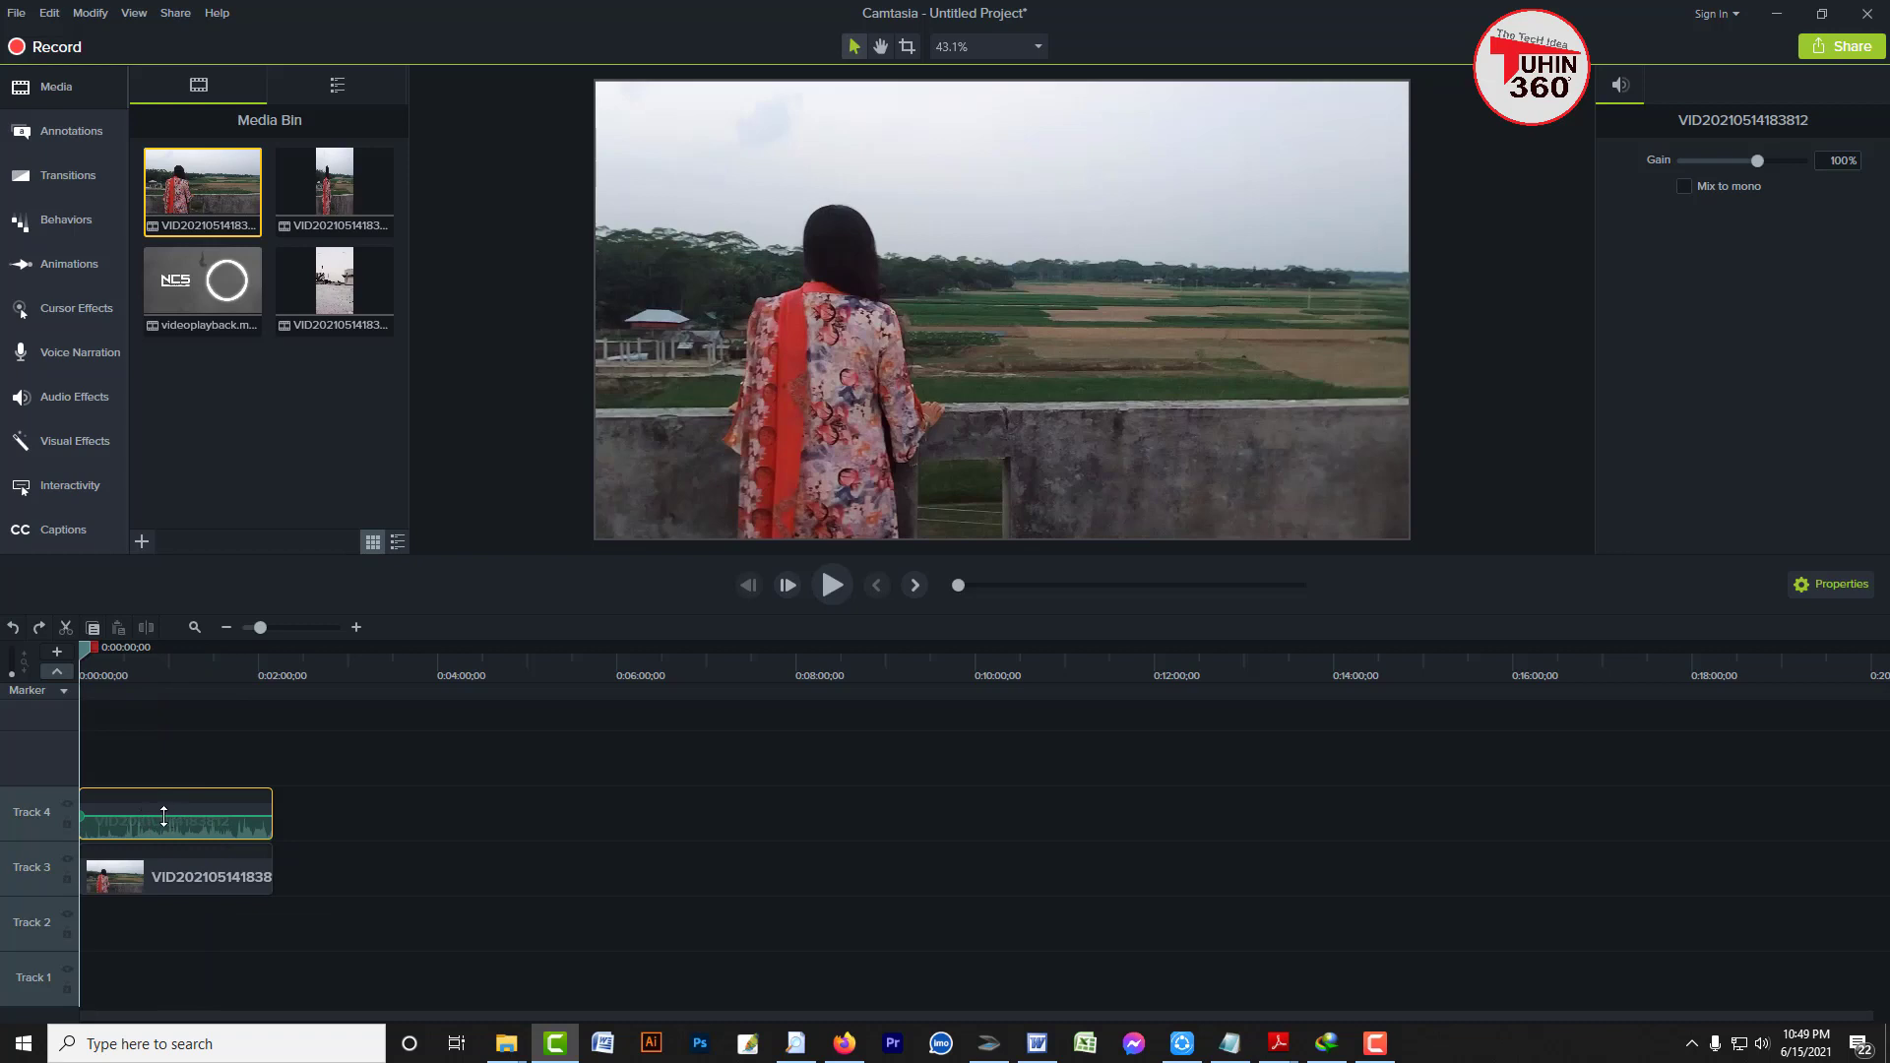
scroll(231, 840, "up", 2)
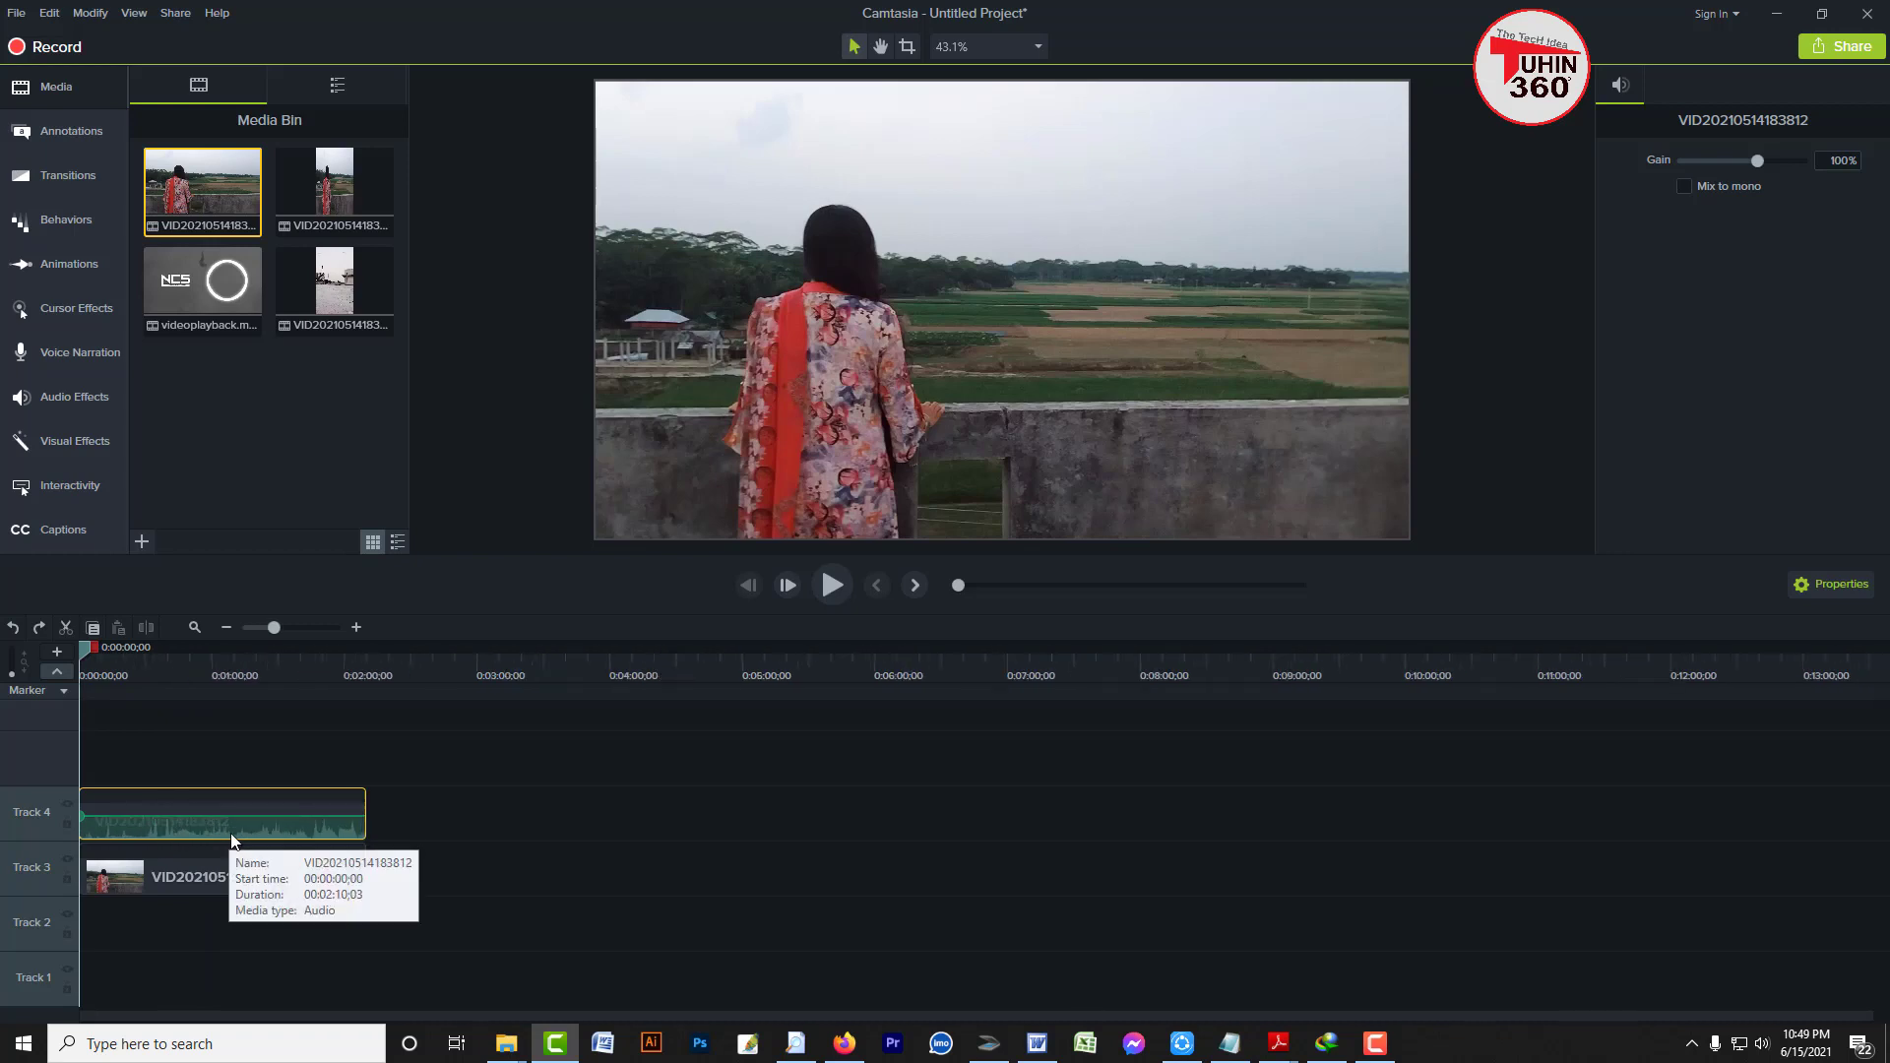
scroll(231, 840, "up", 2)
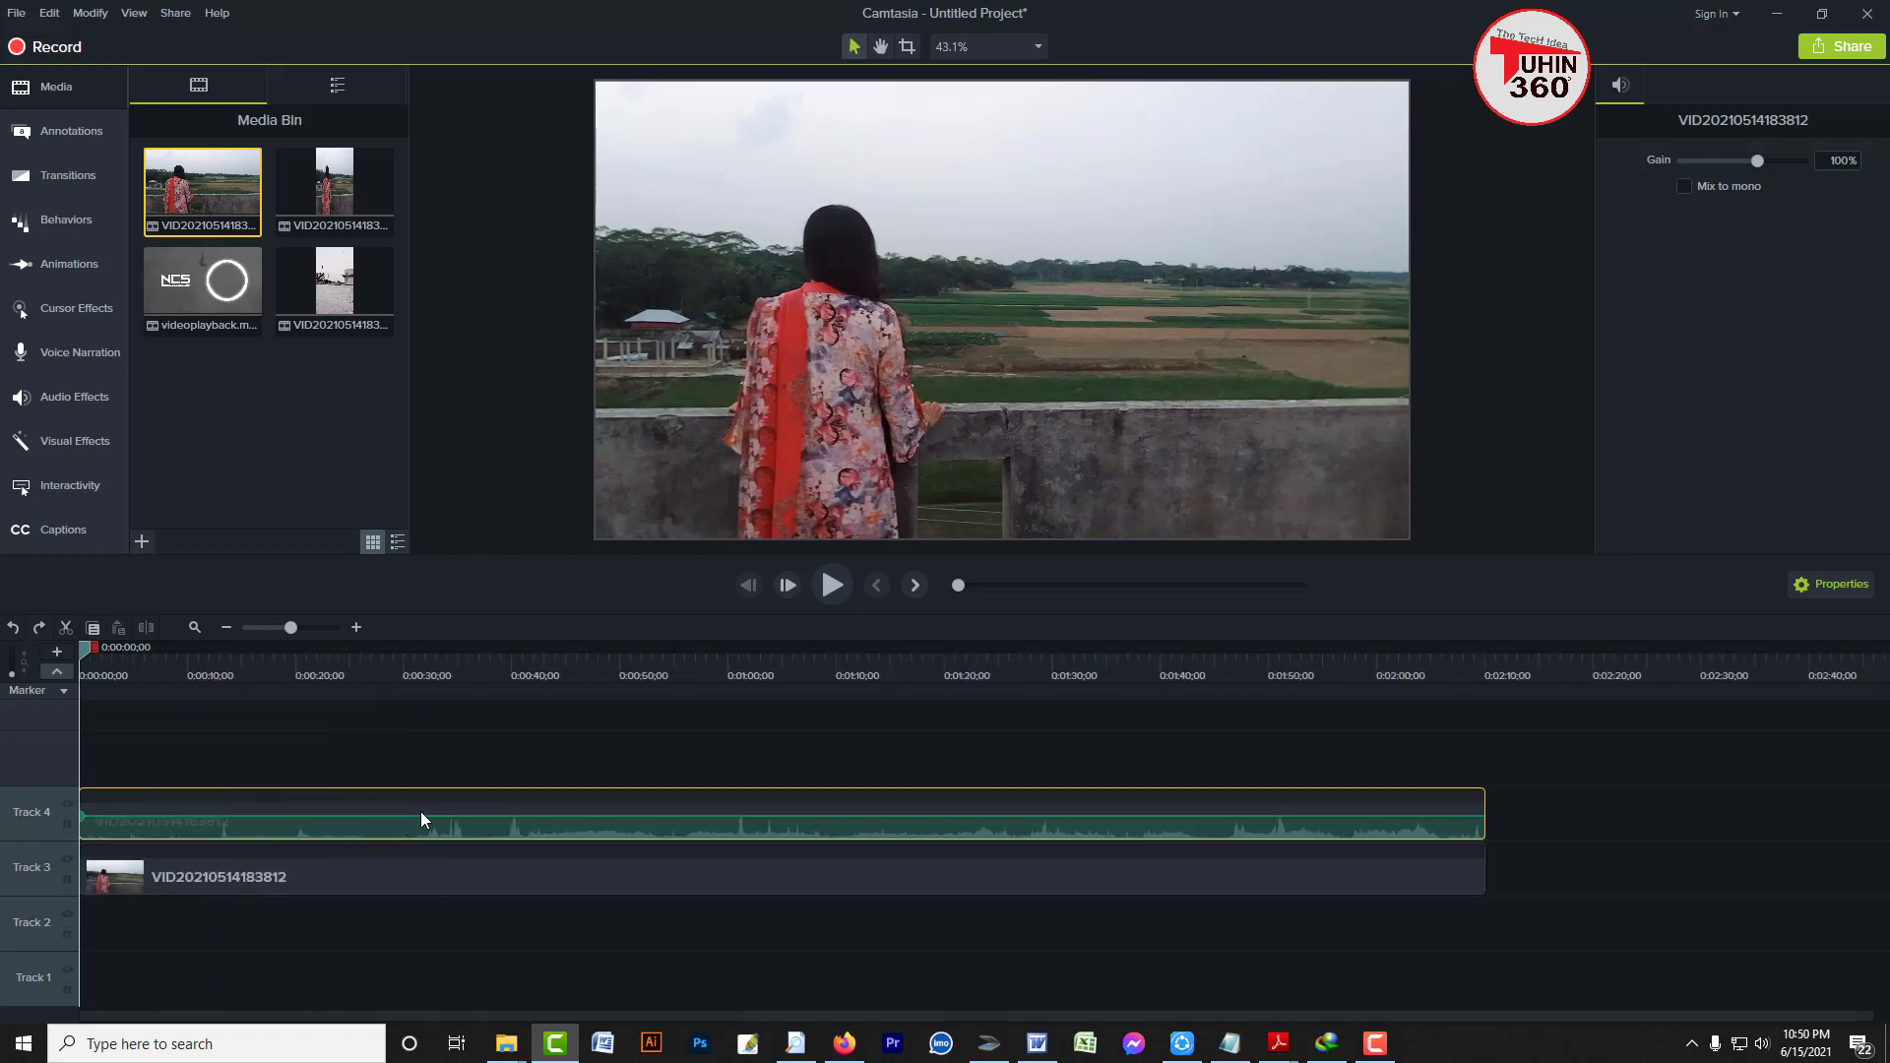
left_click_drag(464, 816, 488, 805)
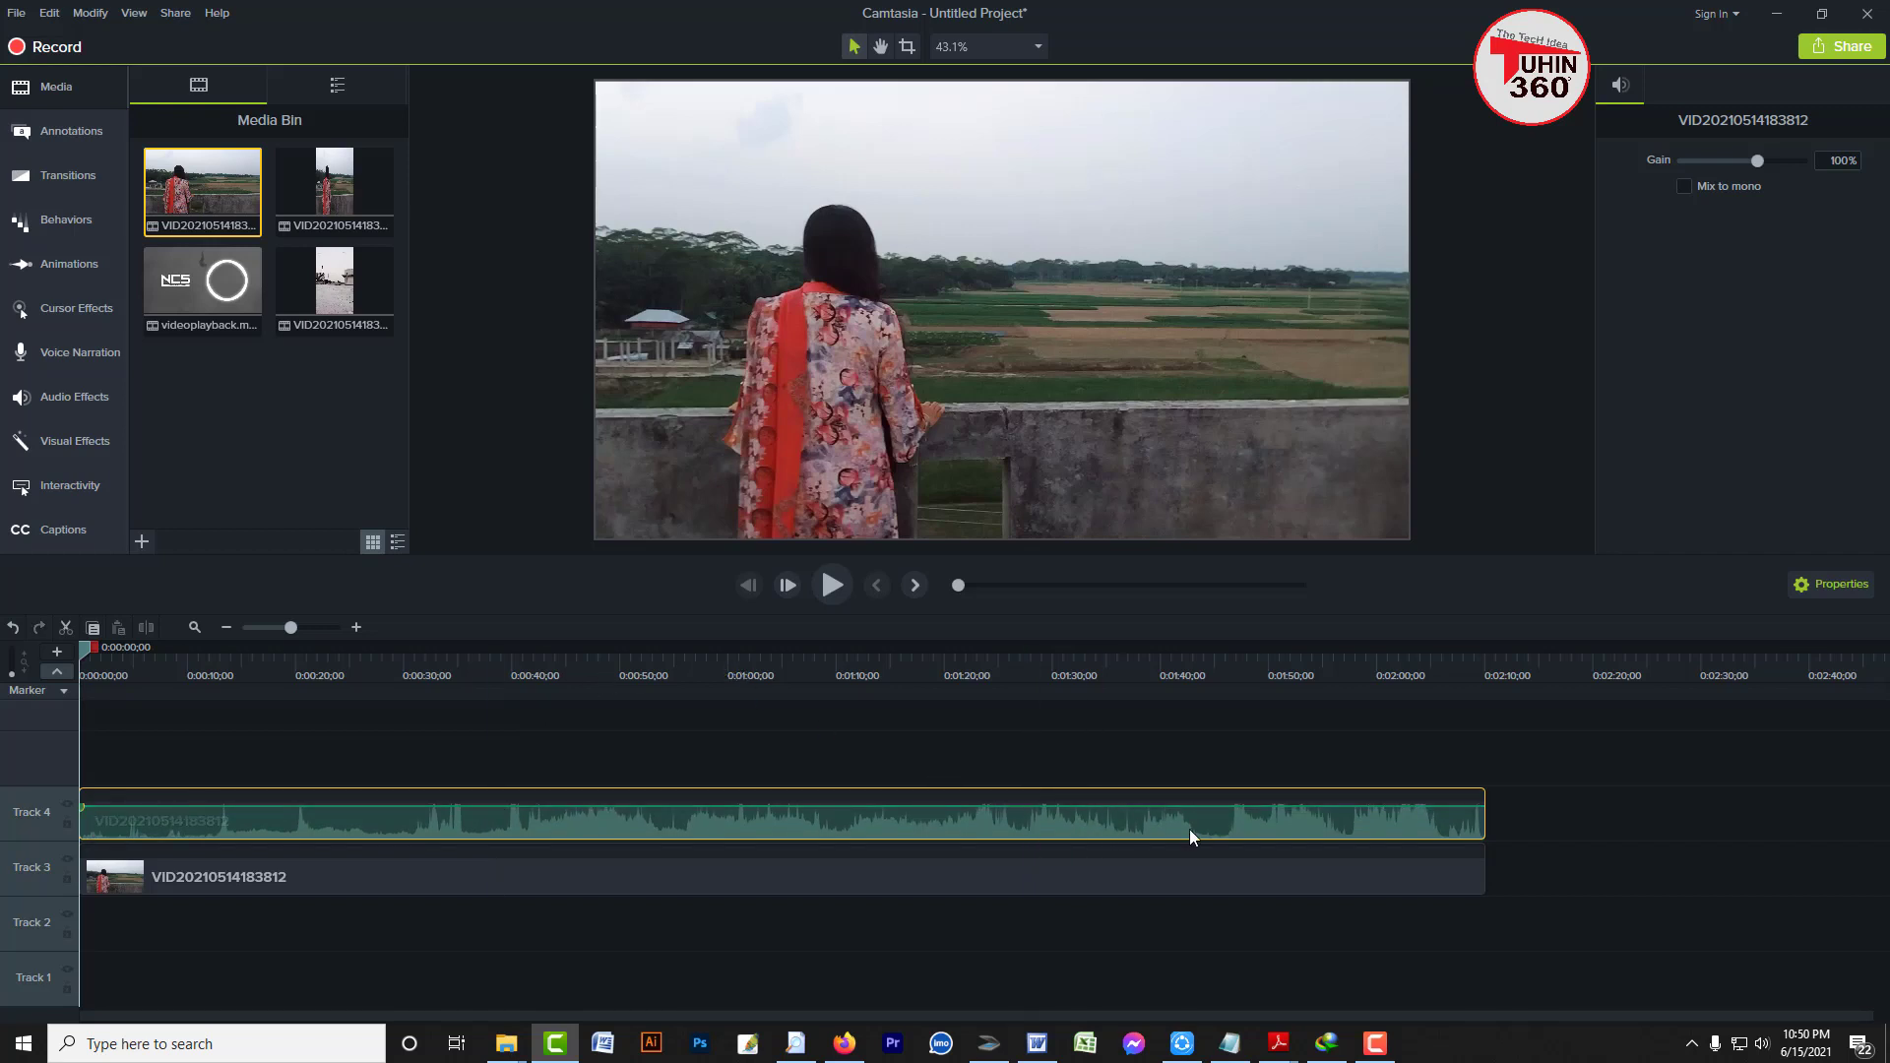
left_click(1666, 837)
scroll(587, 862, "down", 3)
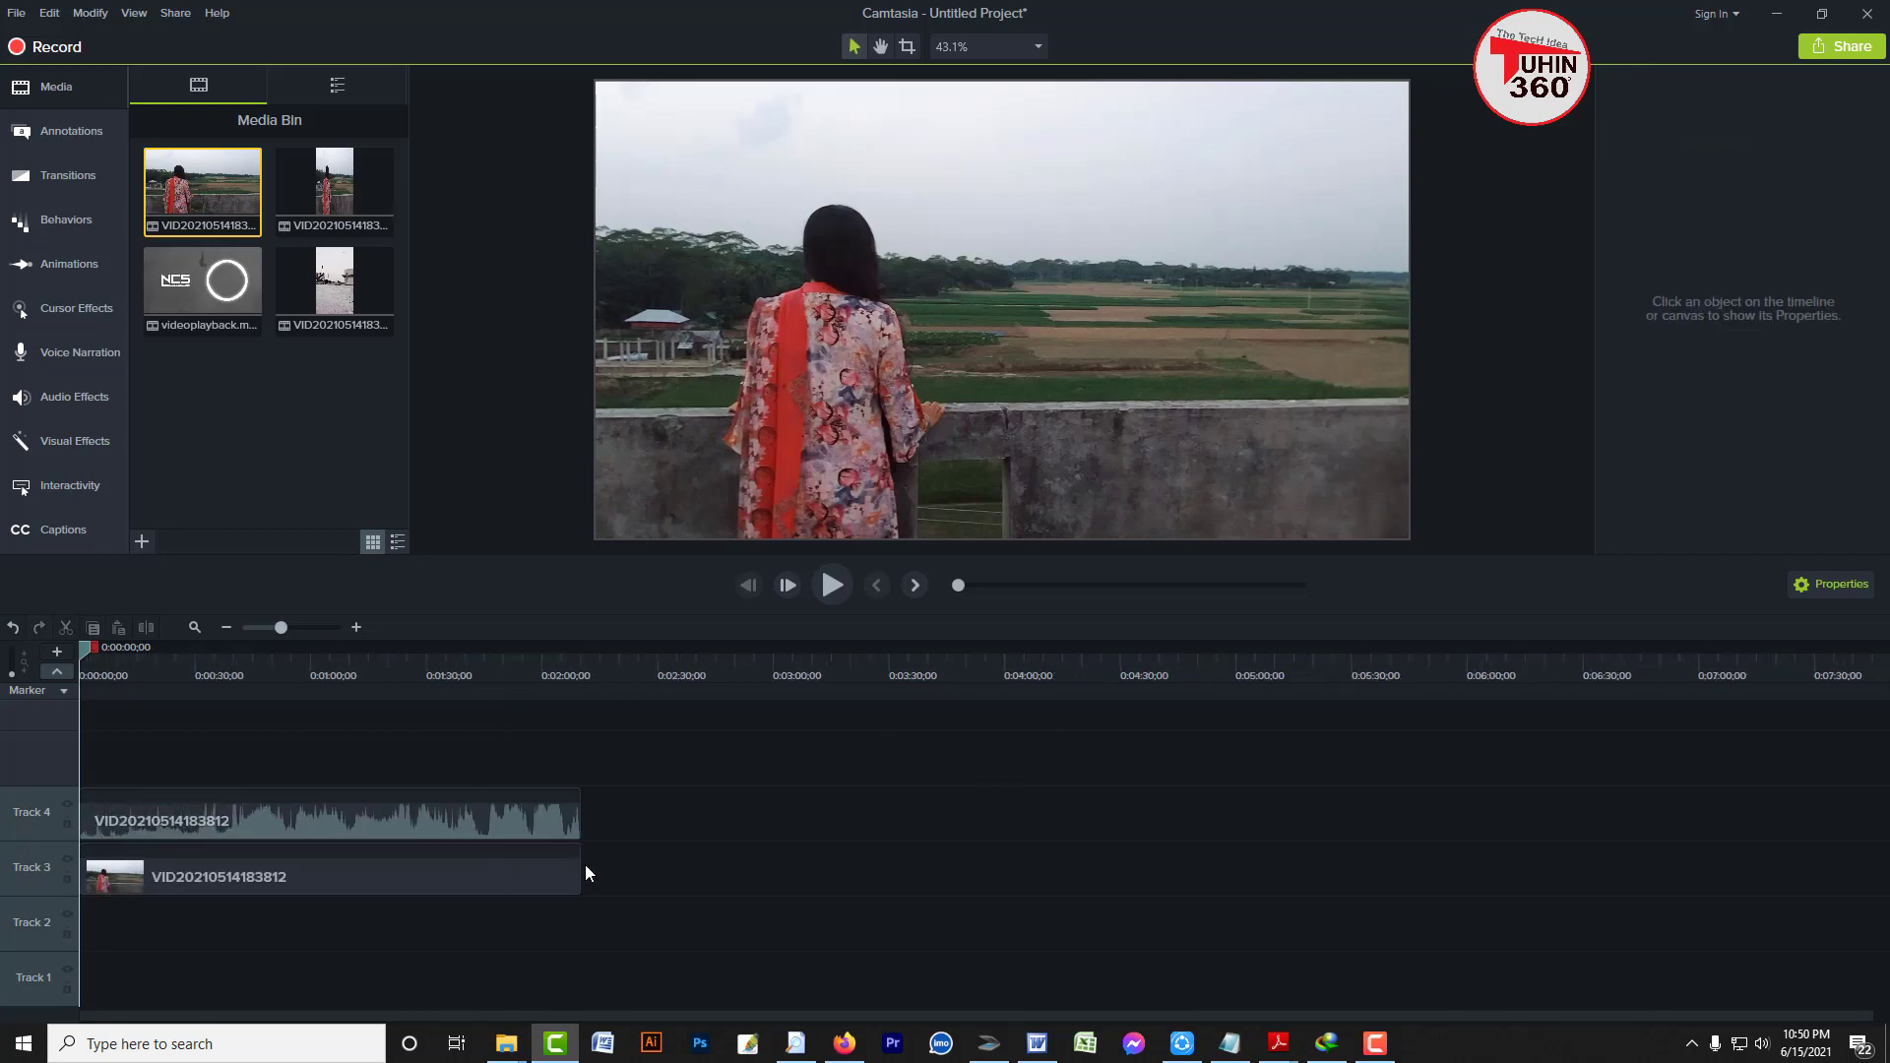
left_click_drag(666, 785, 103, 832)
left_click(764, 804)
left_click(380, 828)
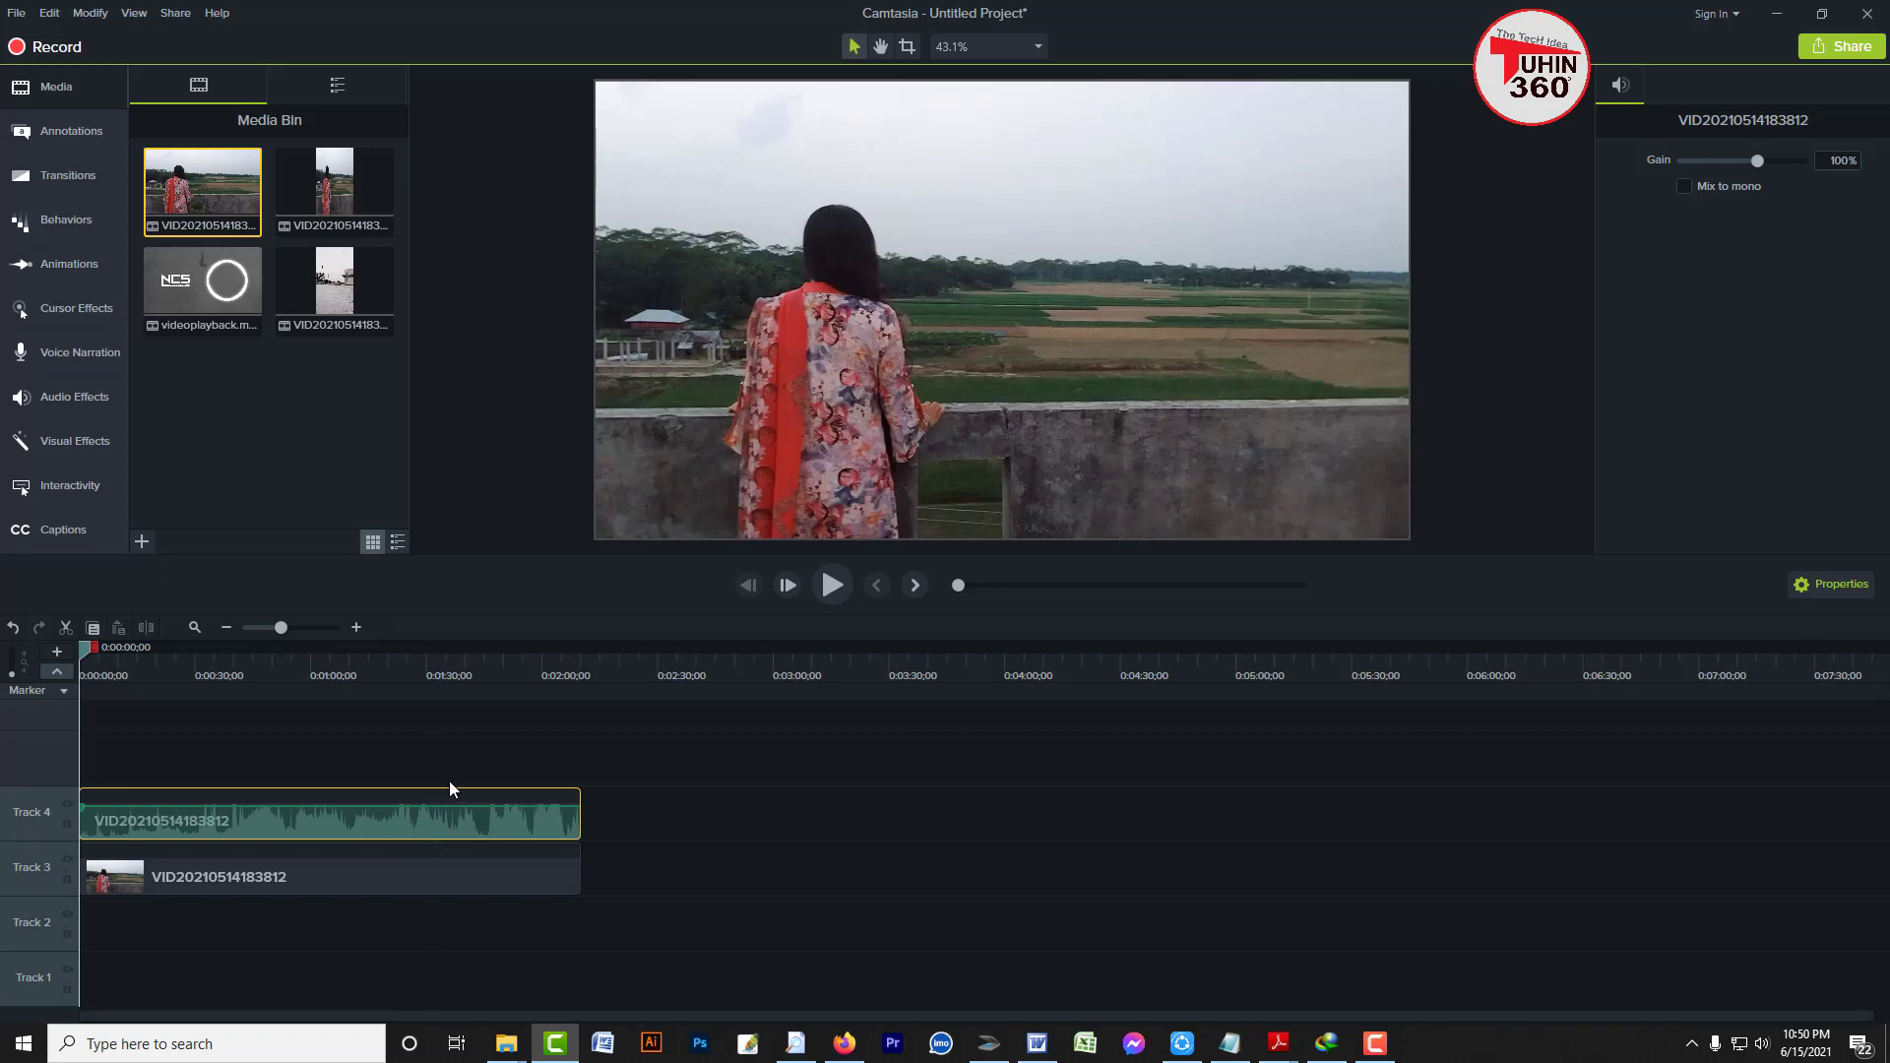
key("Delete")
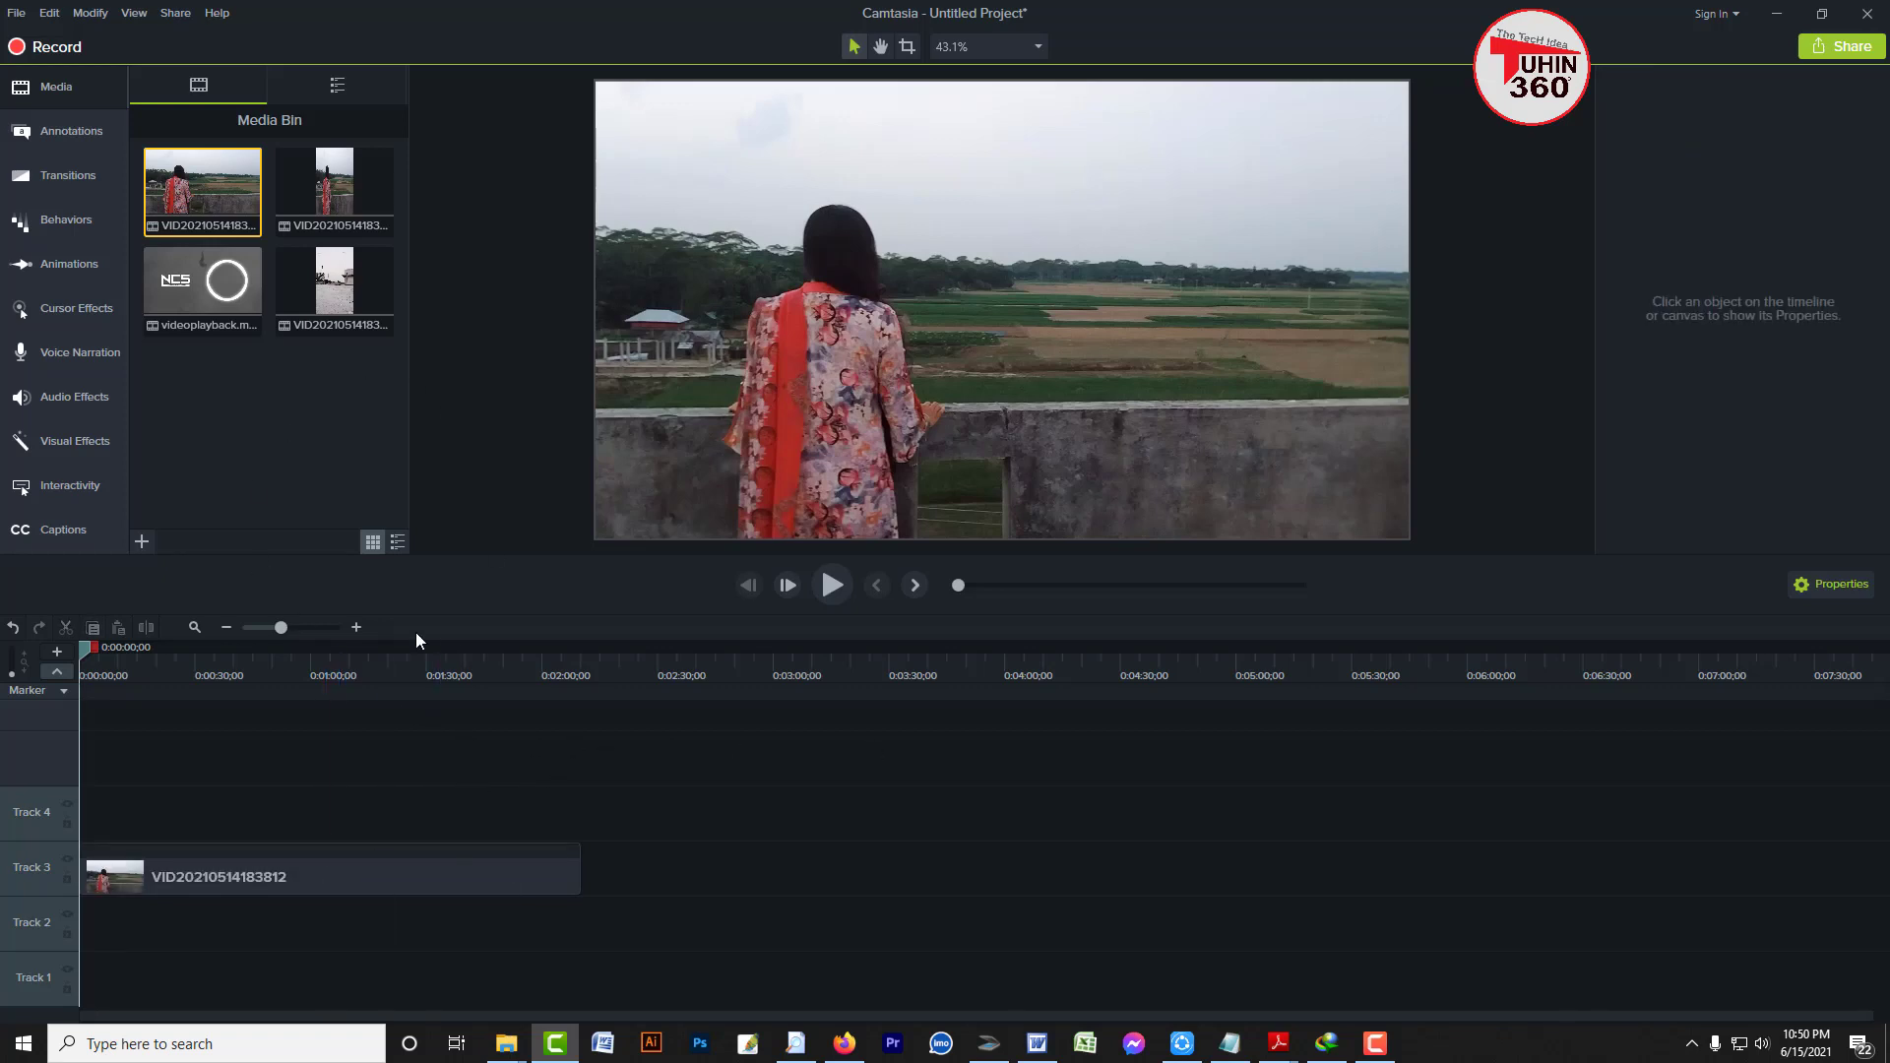
left_click_drag(335, 187, 604, 888)
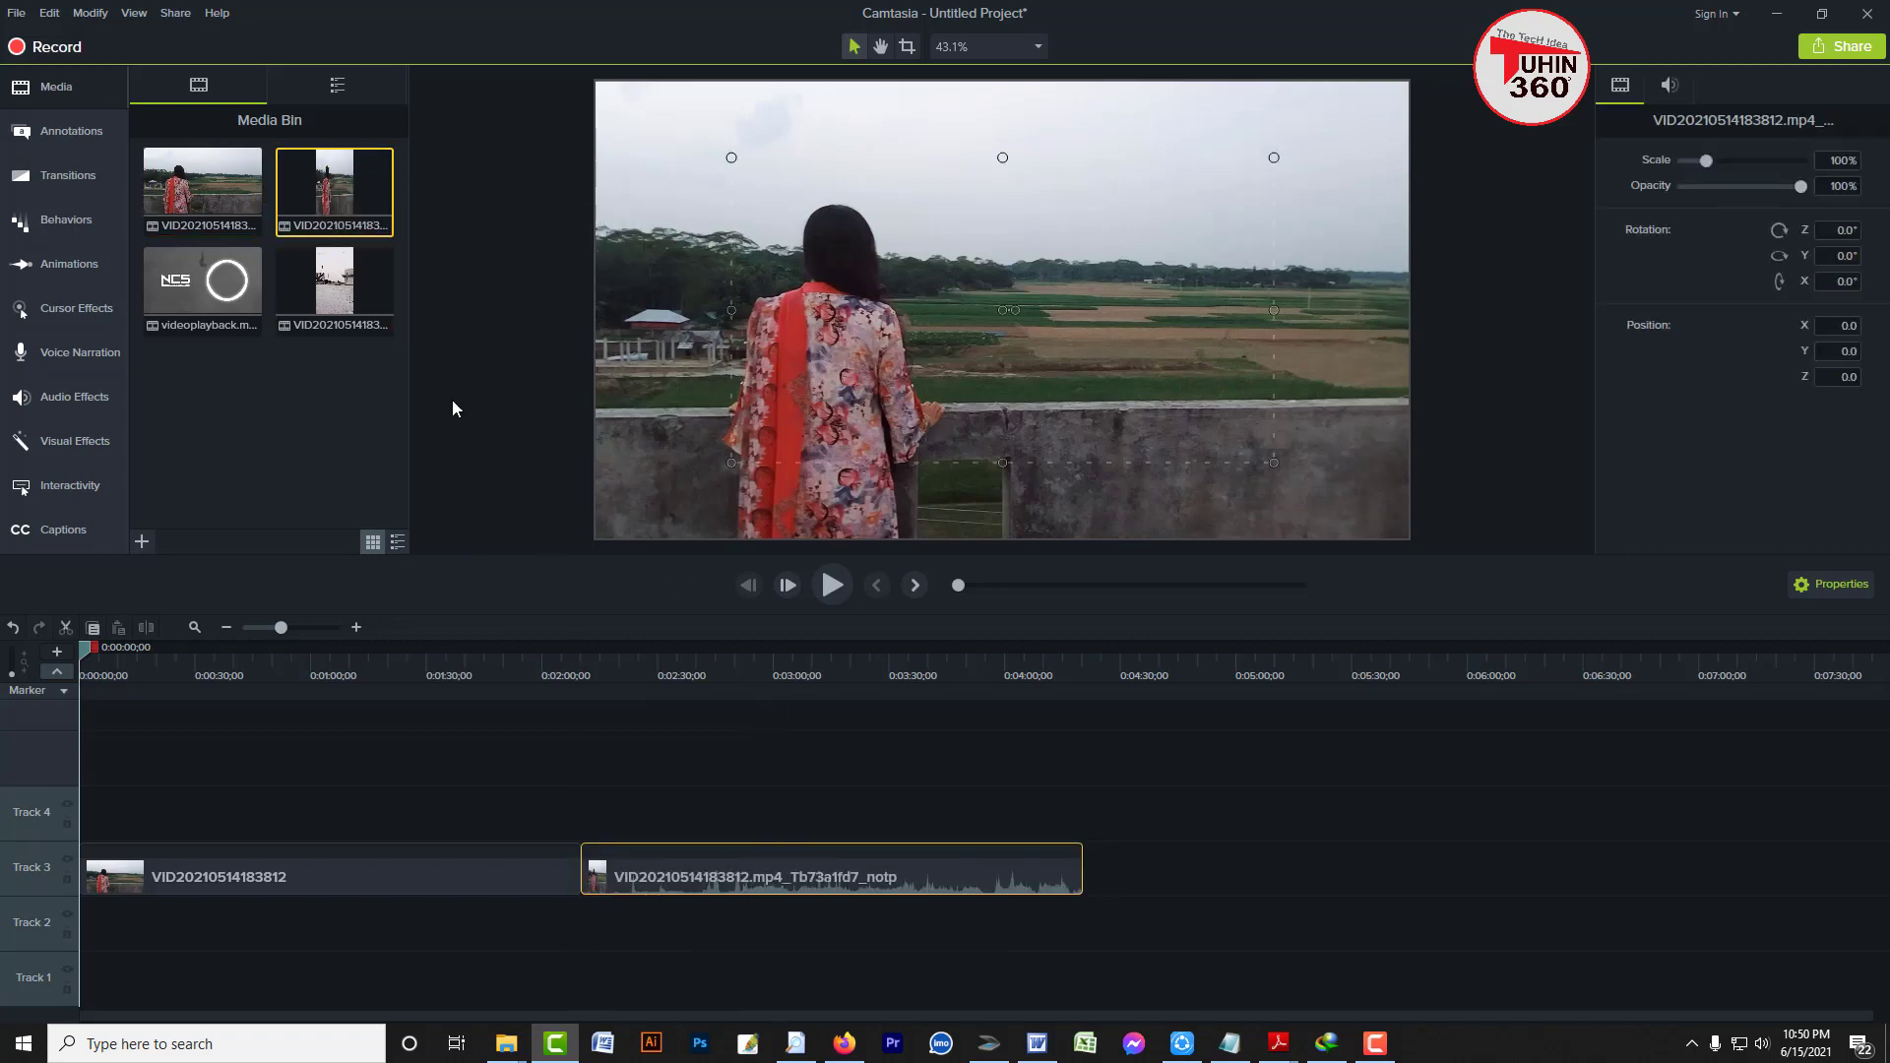
left_click_drag(349, 323, 1077, 885)
Preview the two added clips at several points on the timeline and briefly play the middle clip
left_click(1149, 672)
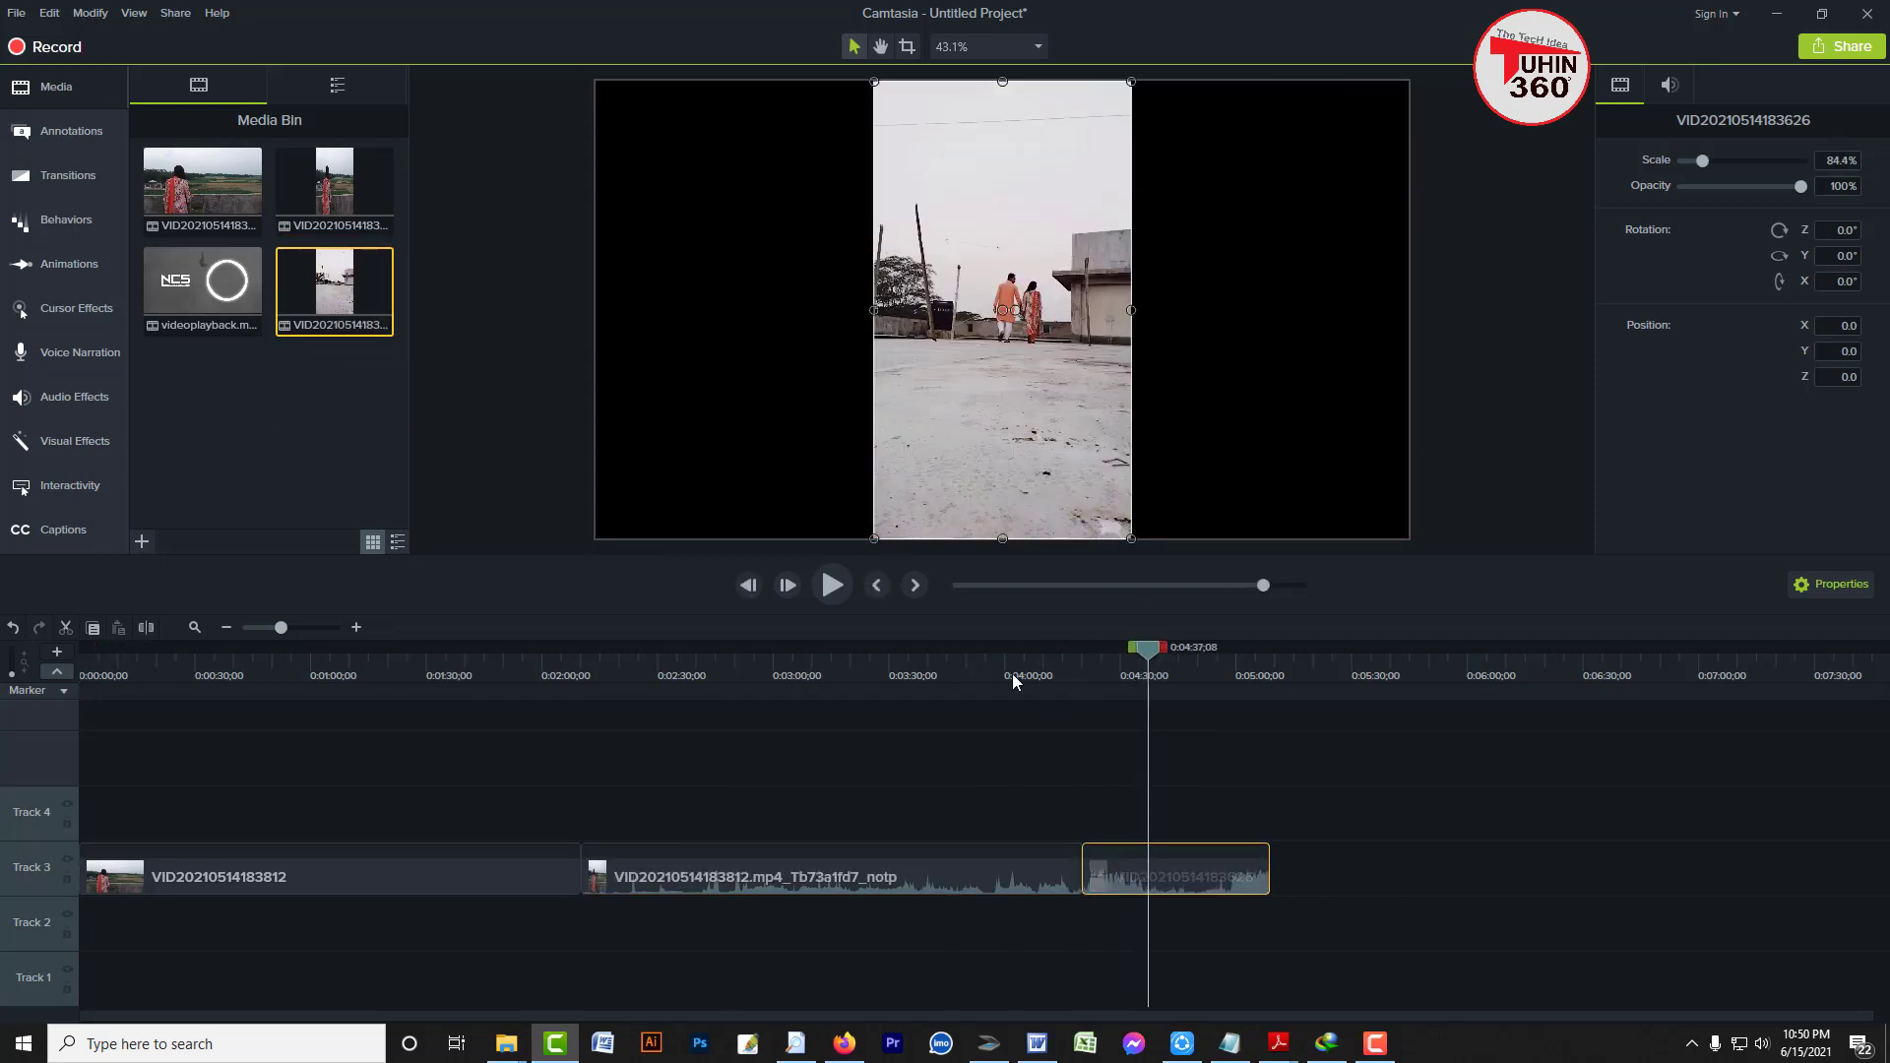
left_click(813, 676)
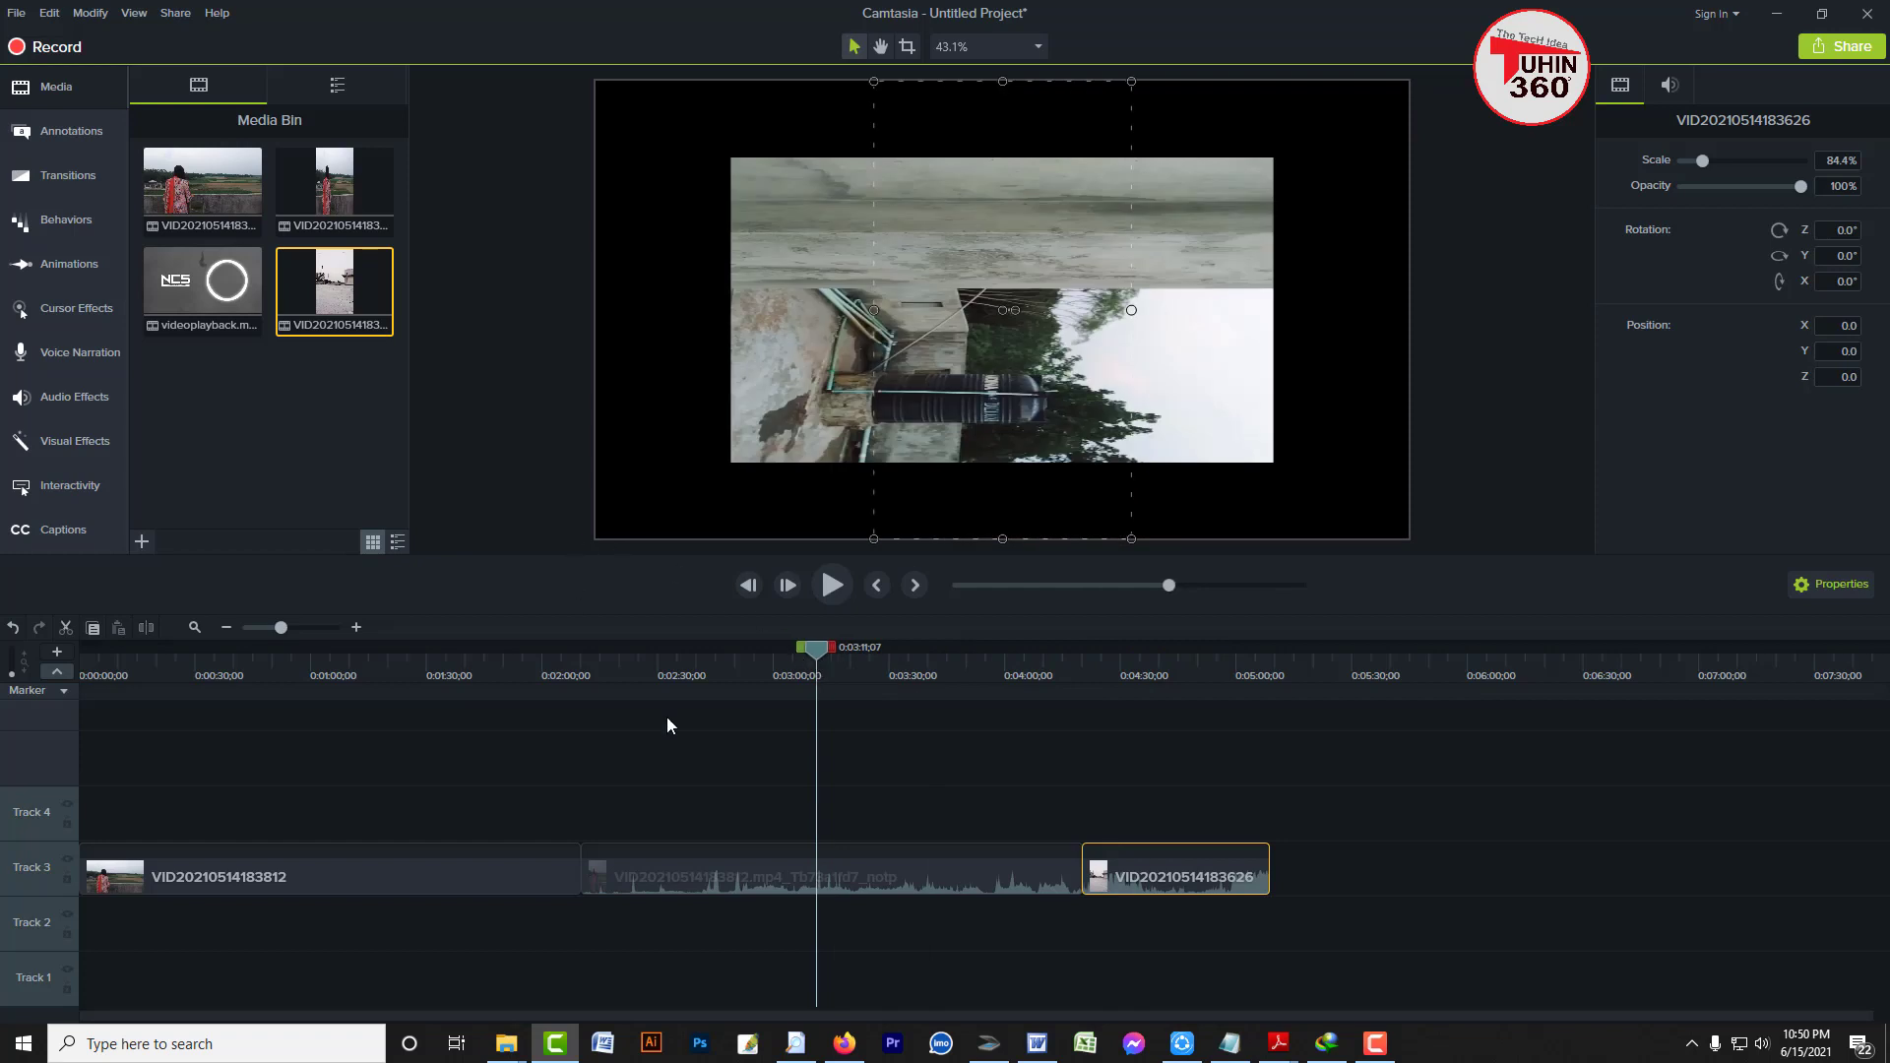
left_click(665, 873)
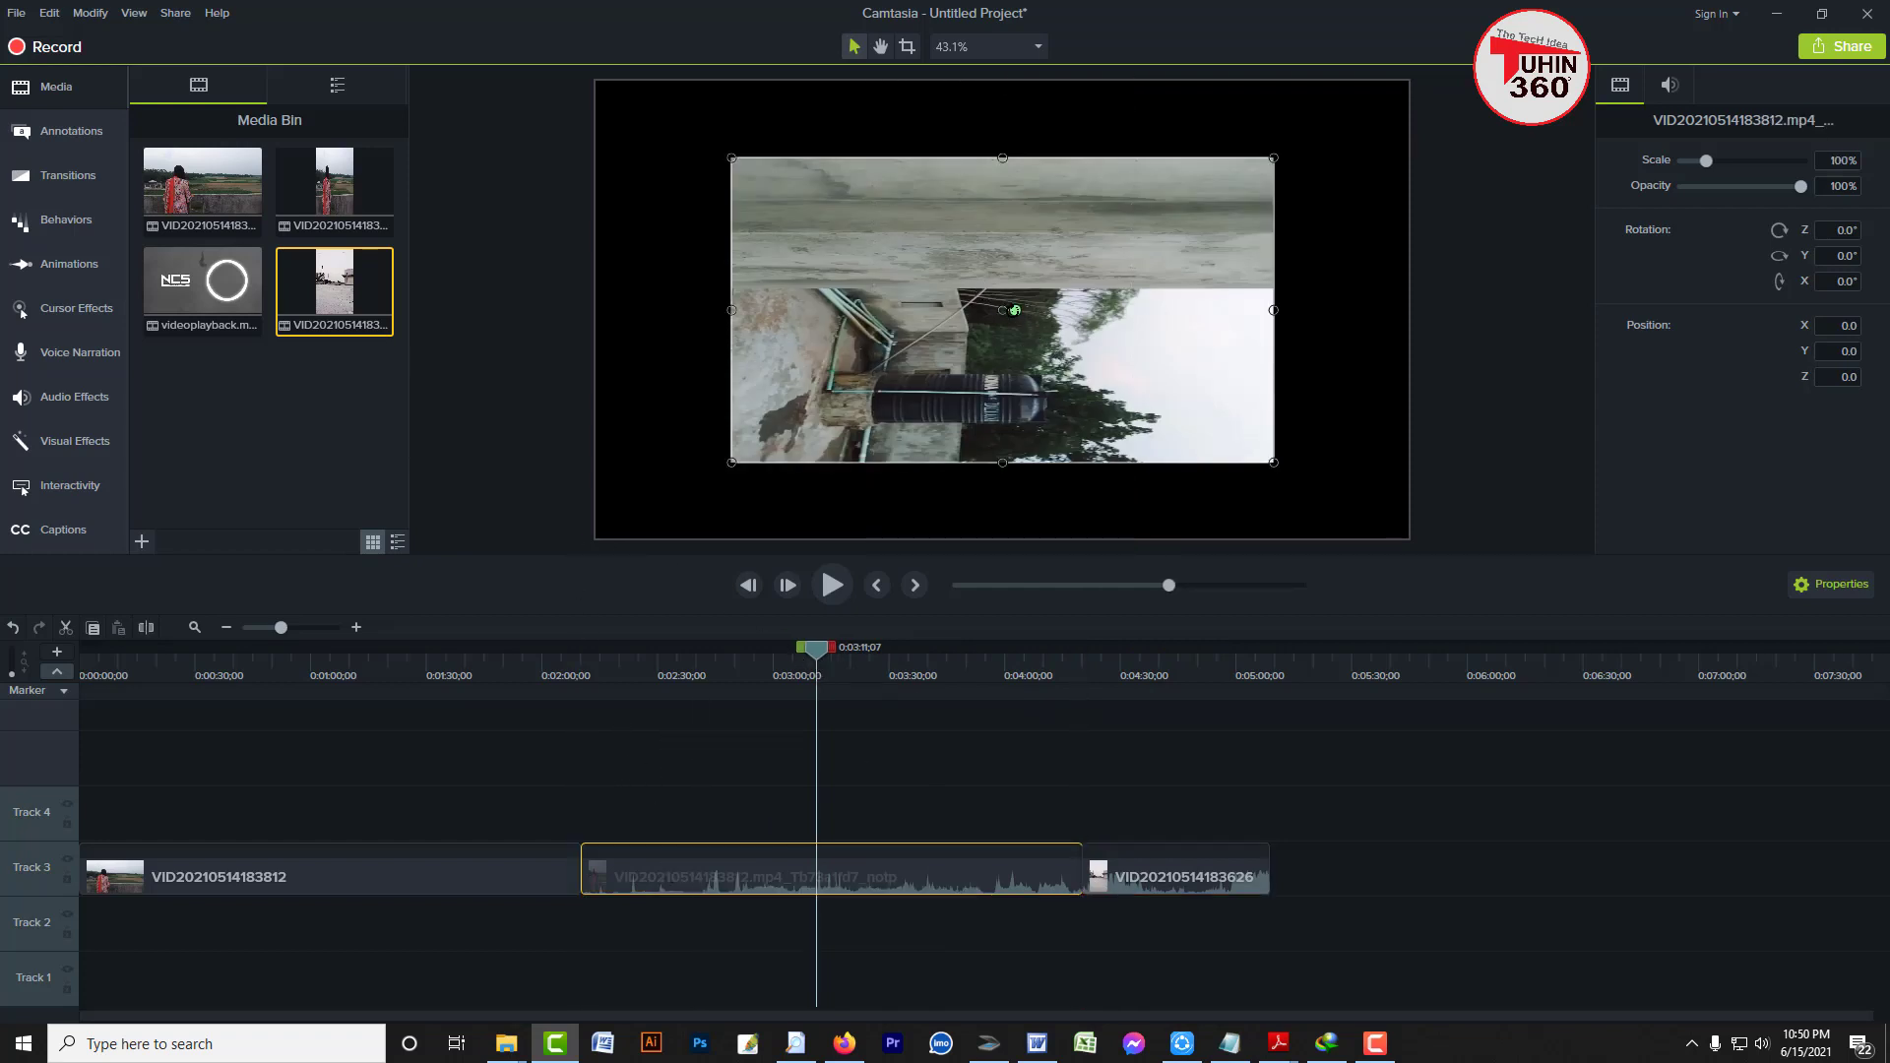
left_click_drag(816, 650, 959, 654)
left_click(831, 586)
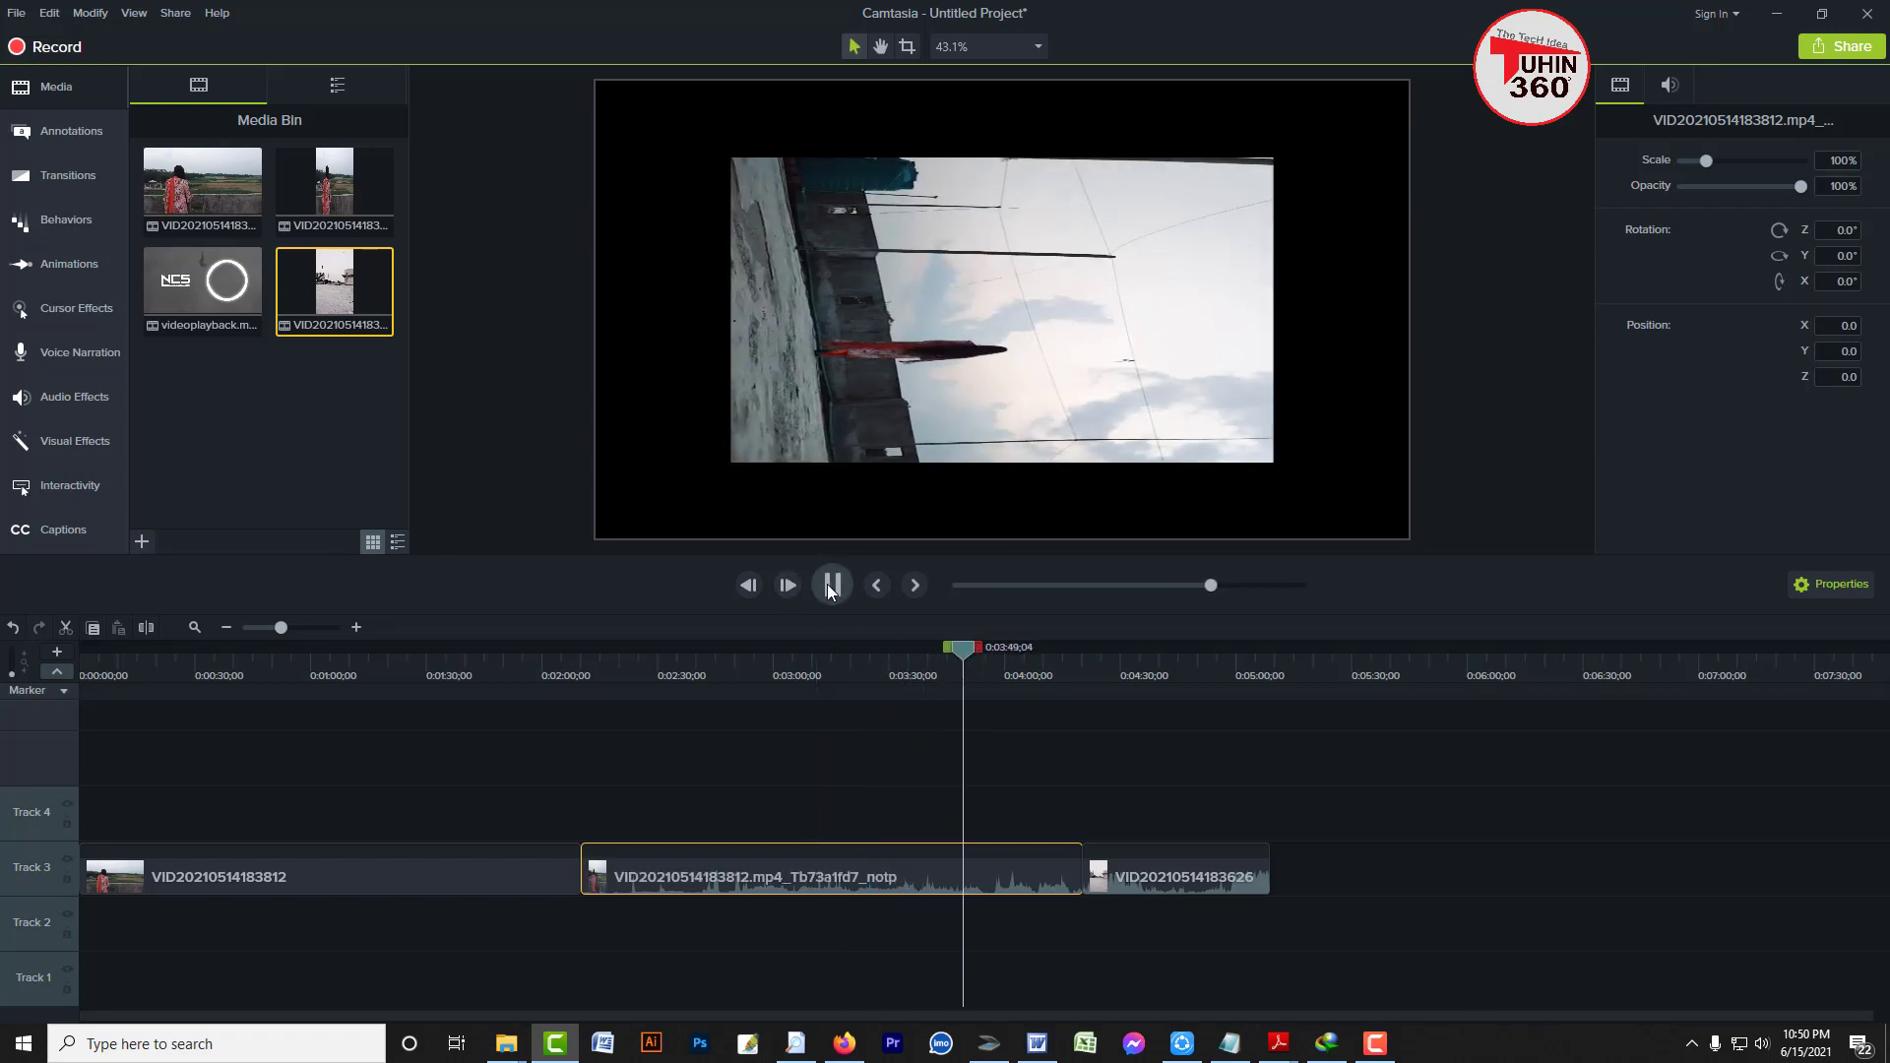
left_click(831, 585)
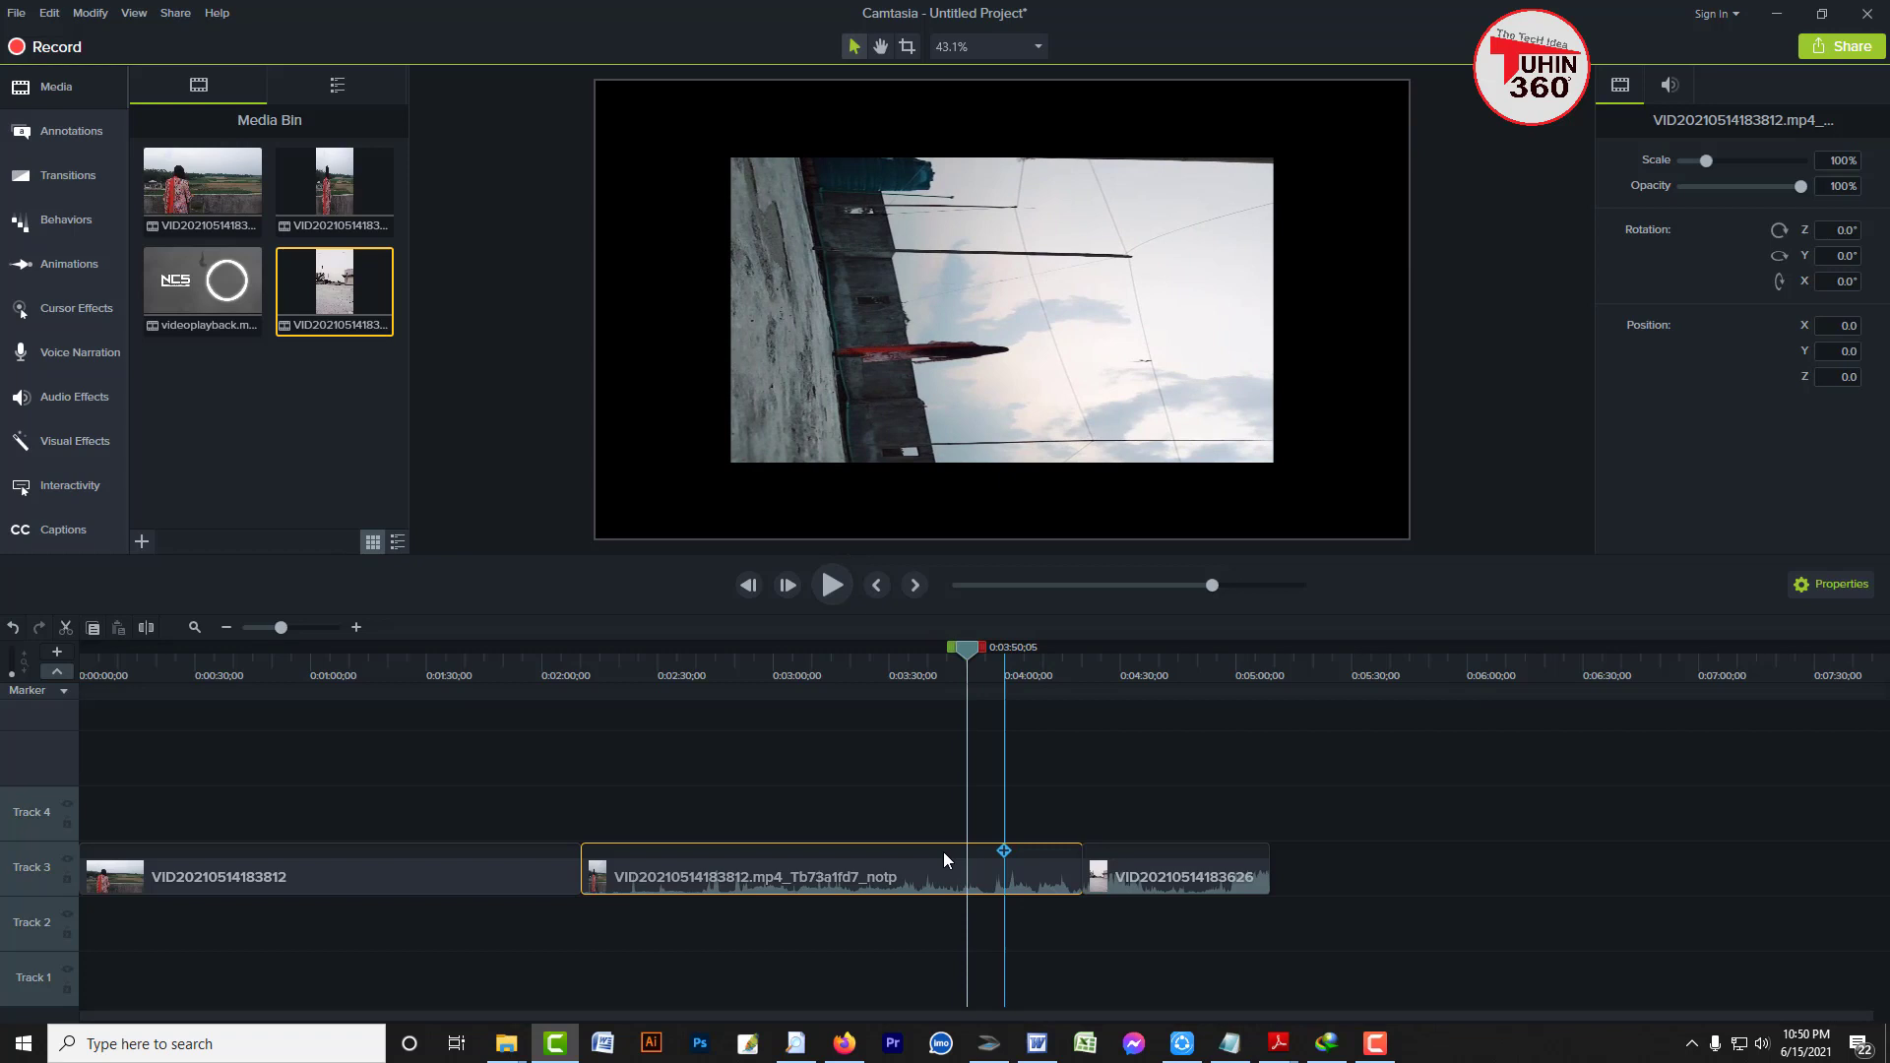
Separate the audio from the middle clip, VID20210514183812.mp4_Tb73a1fd7_notp, and delete its audio from Track 4
left_click(635, 675)
right_click(652, 883)
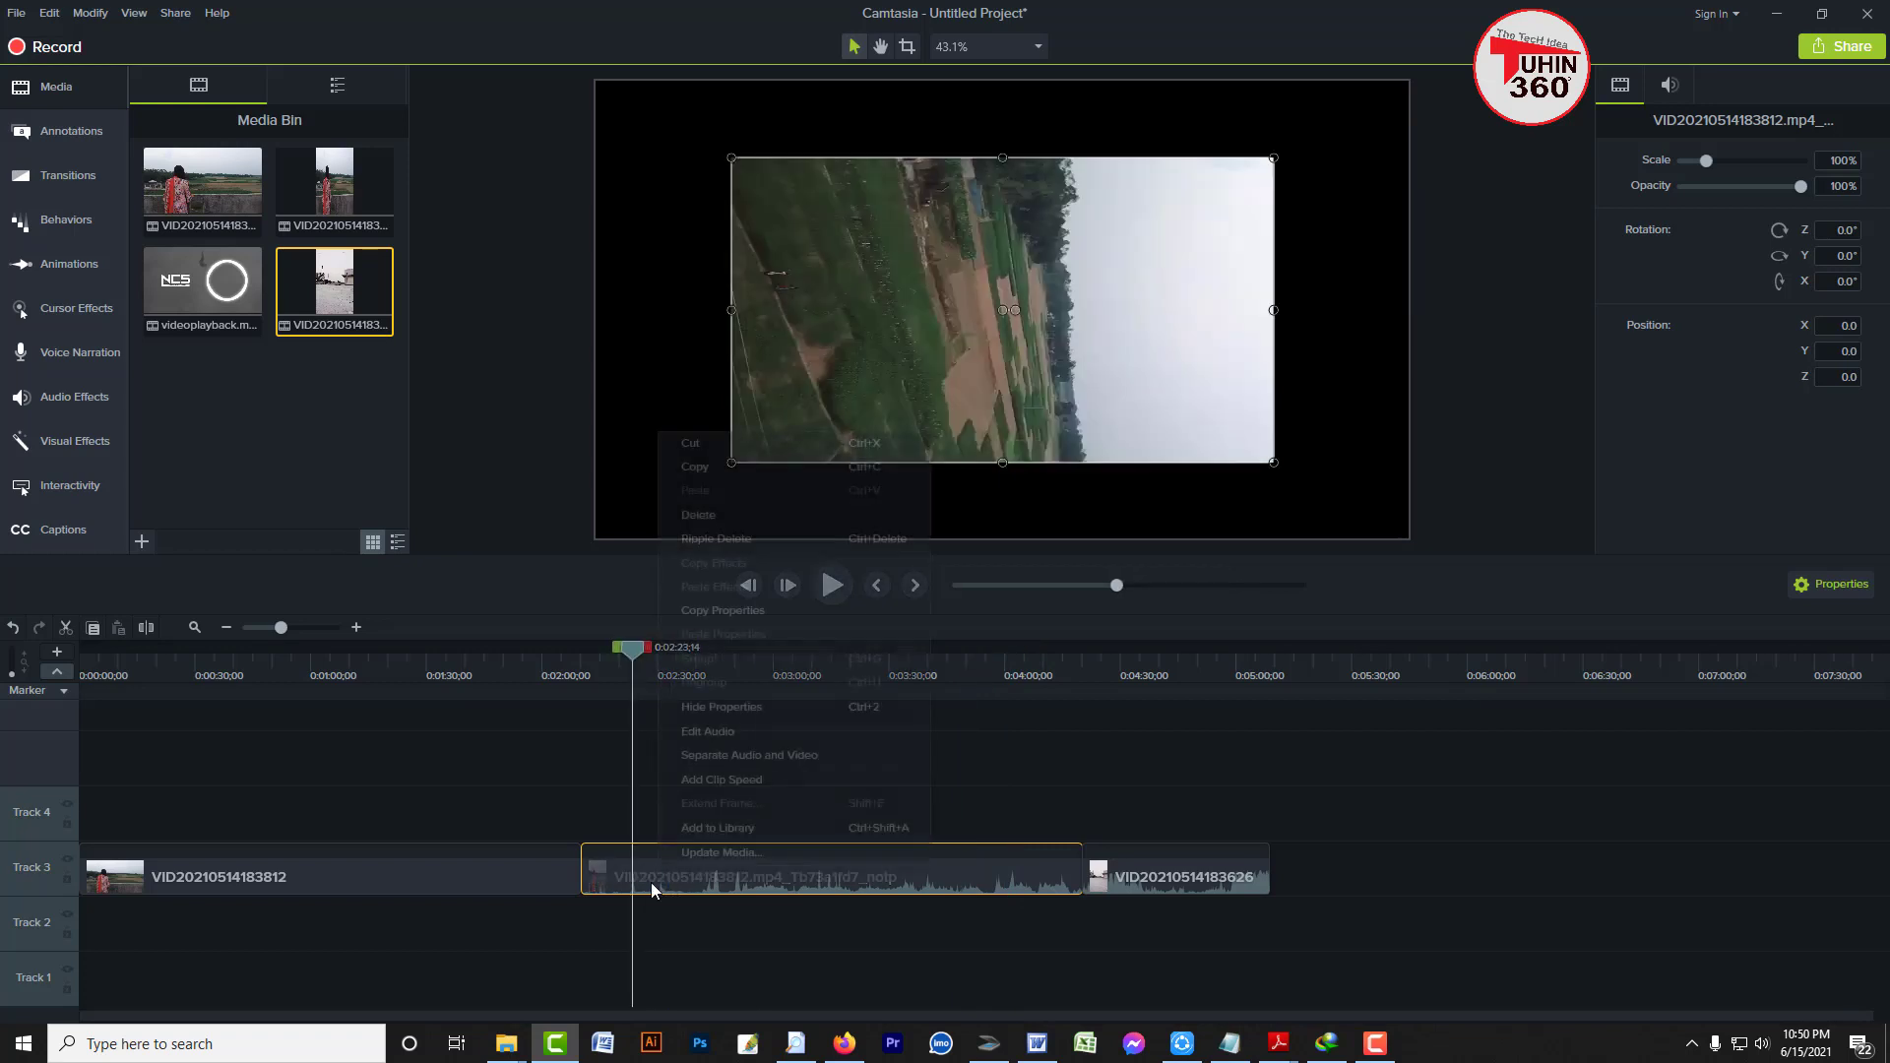
left_click(764, 757)
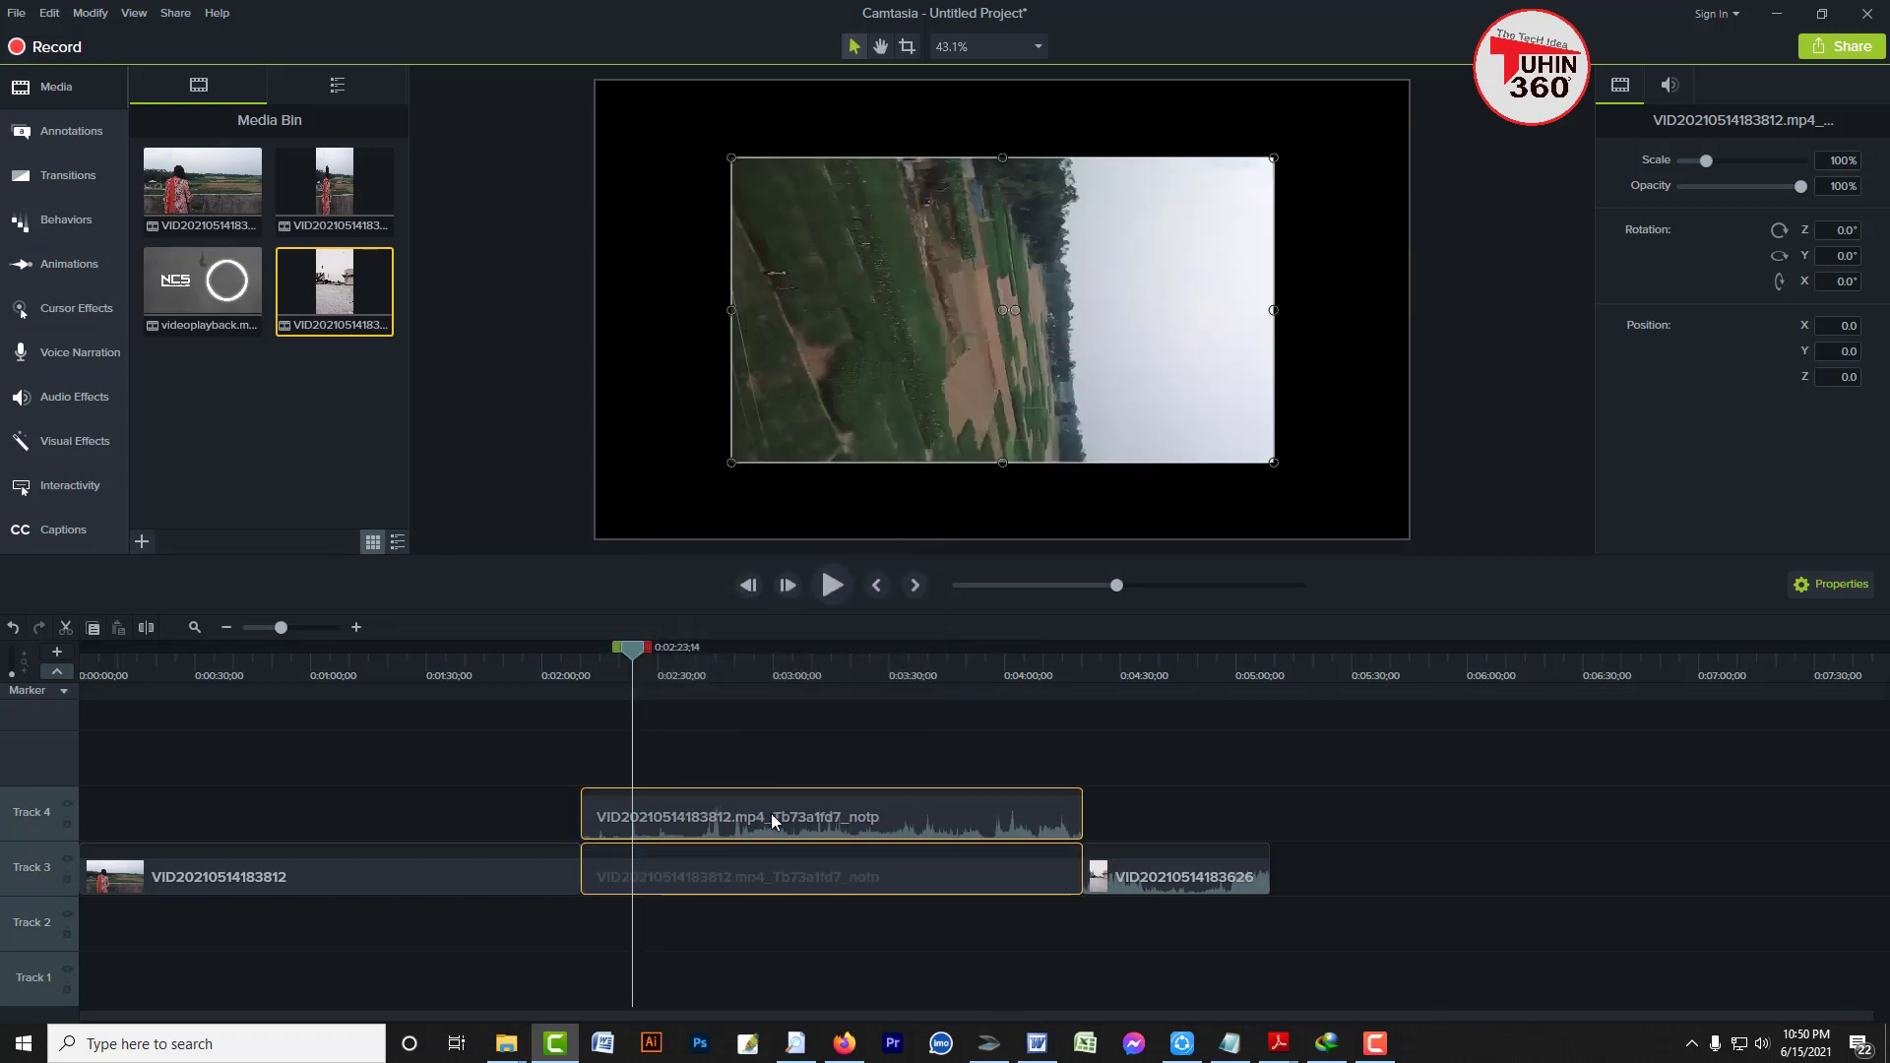
left_click(1148, 778)
left_click(1024, 793)
key("Delete")
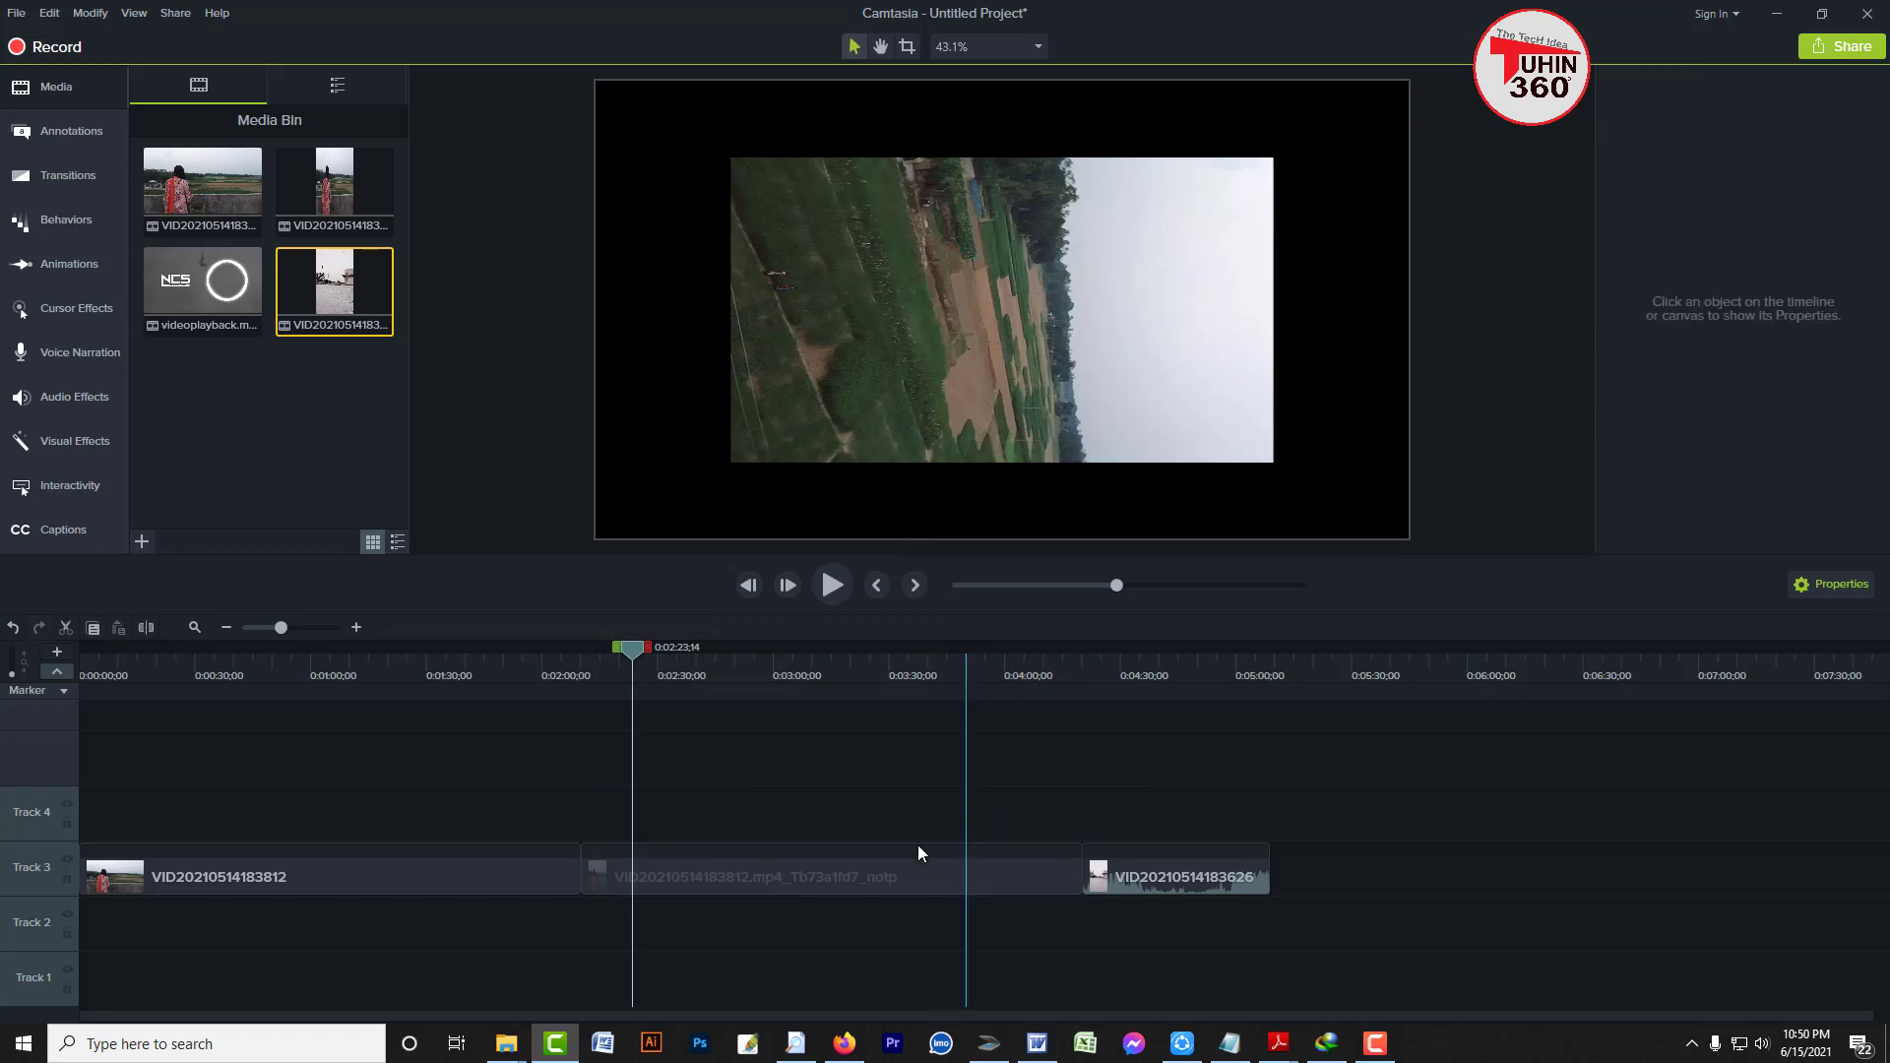
left_click(1140, 877)
left_click(1173, 879)
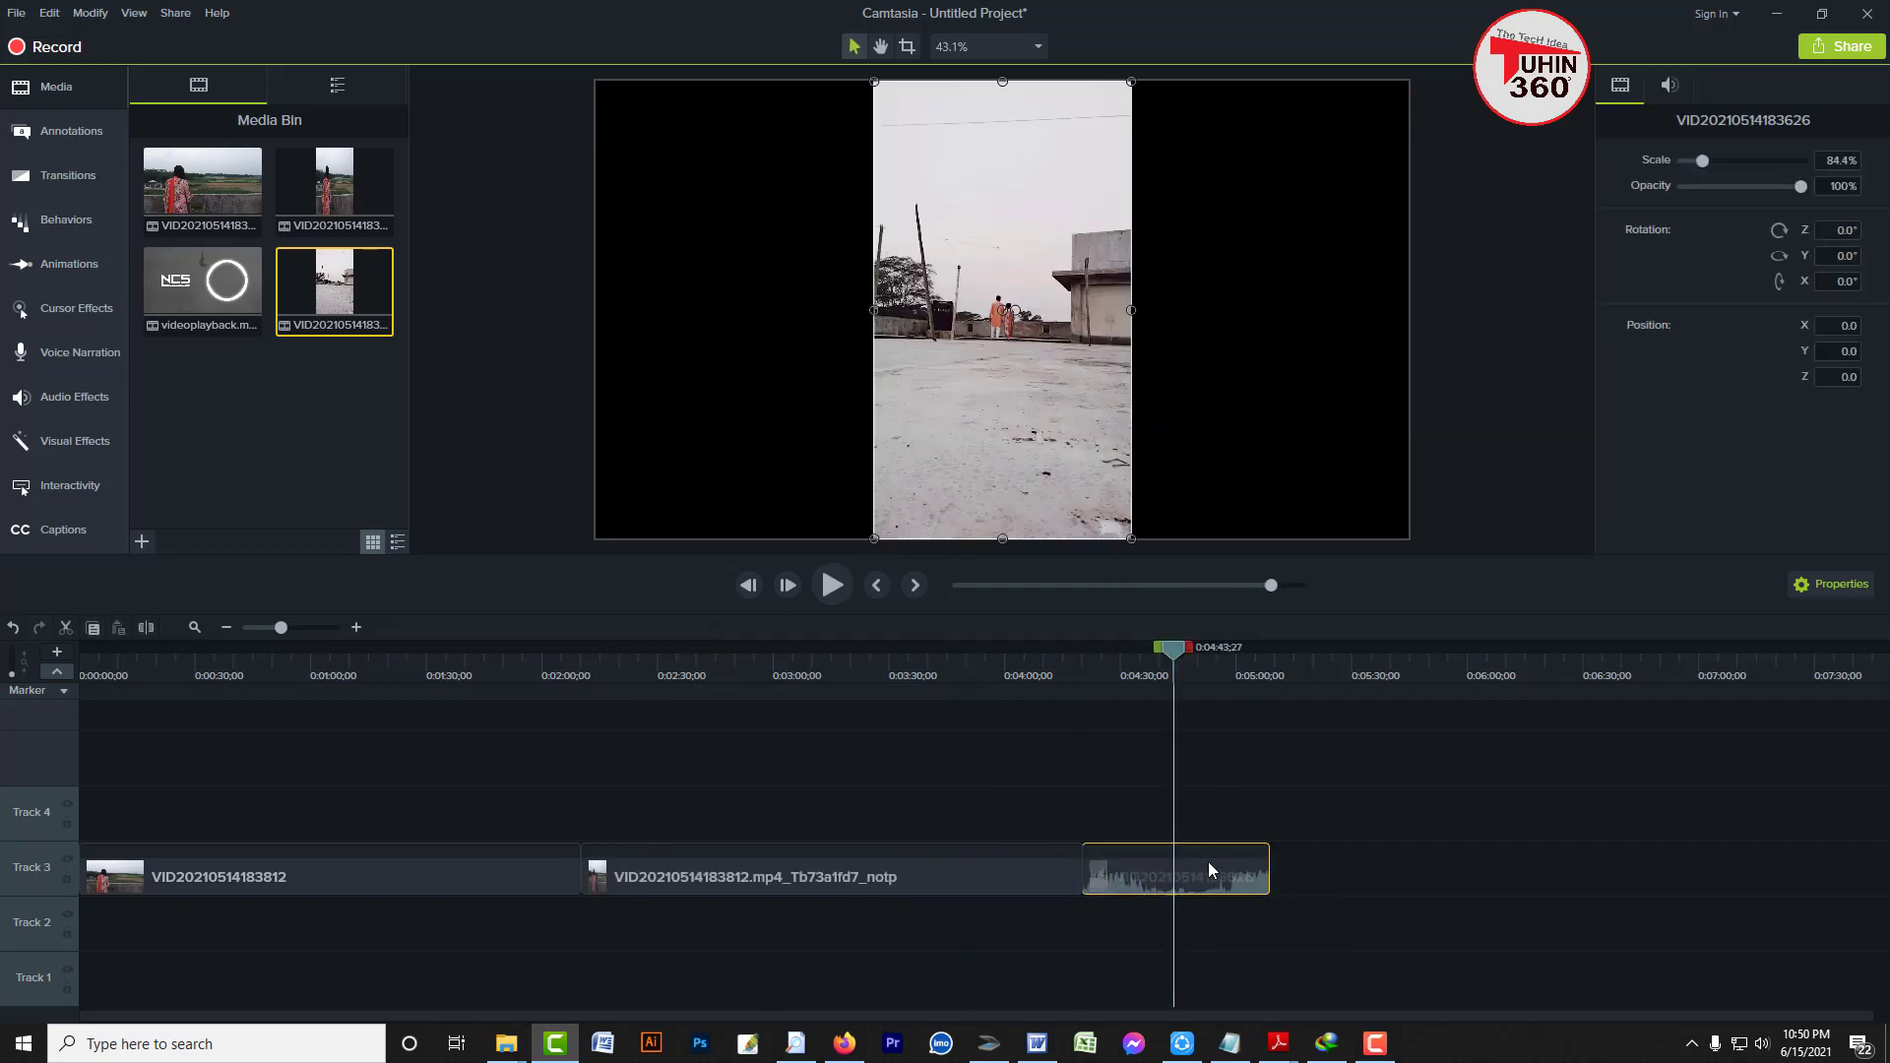
right_click(1199, 879)
left_click(1270, 745)
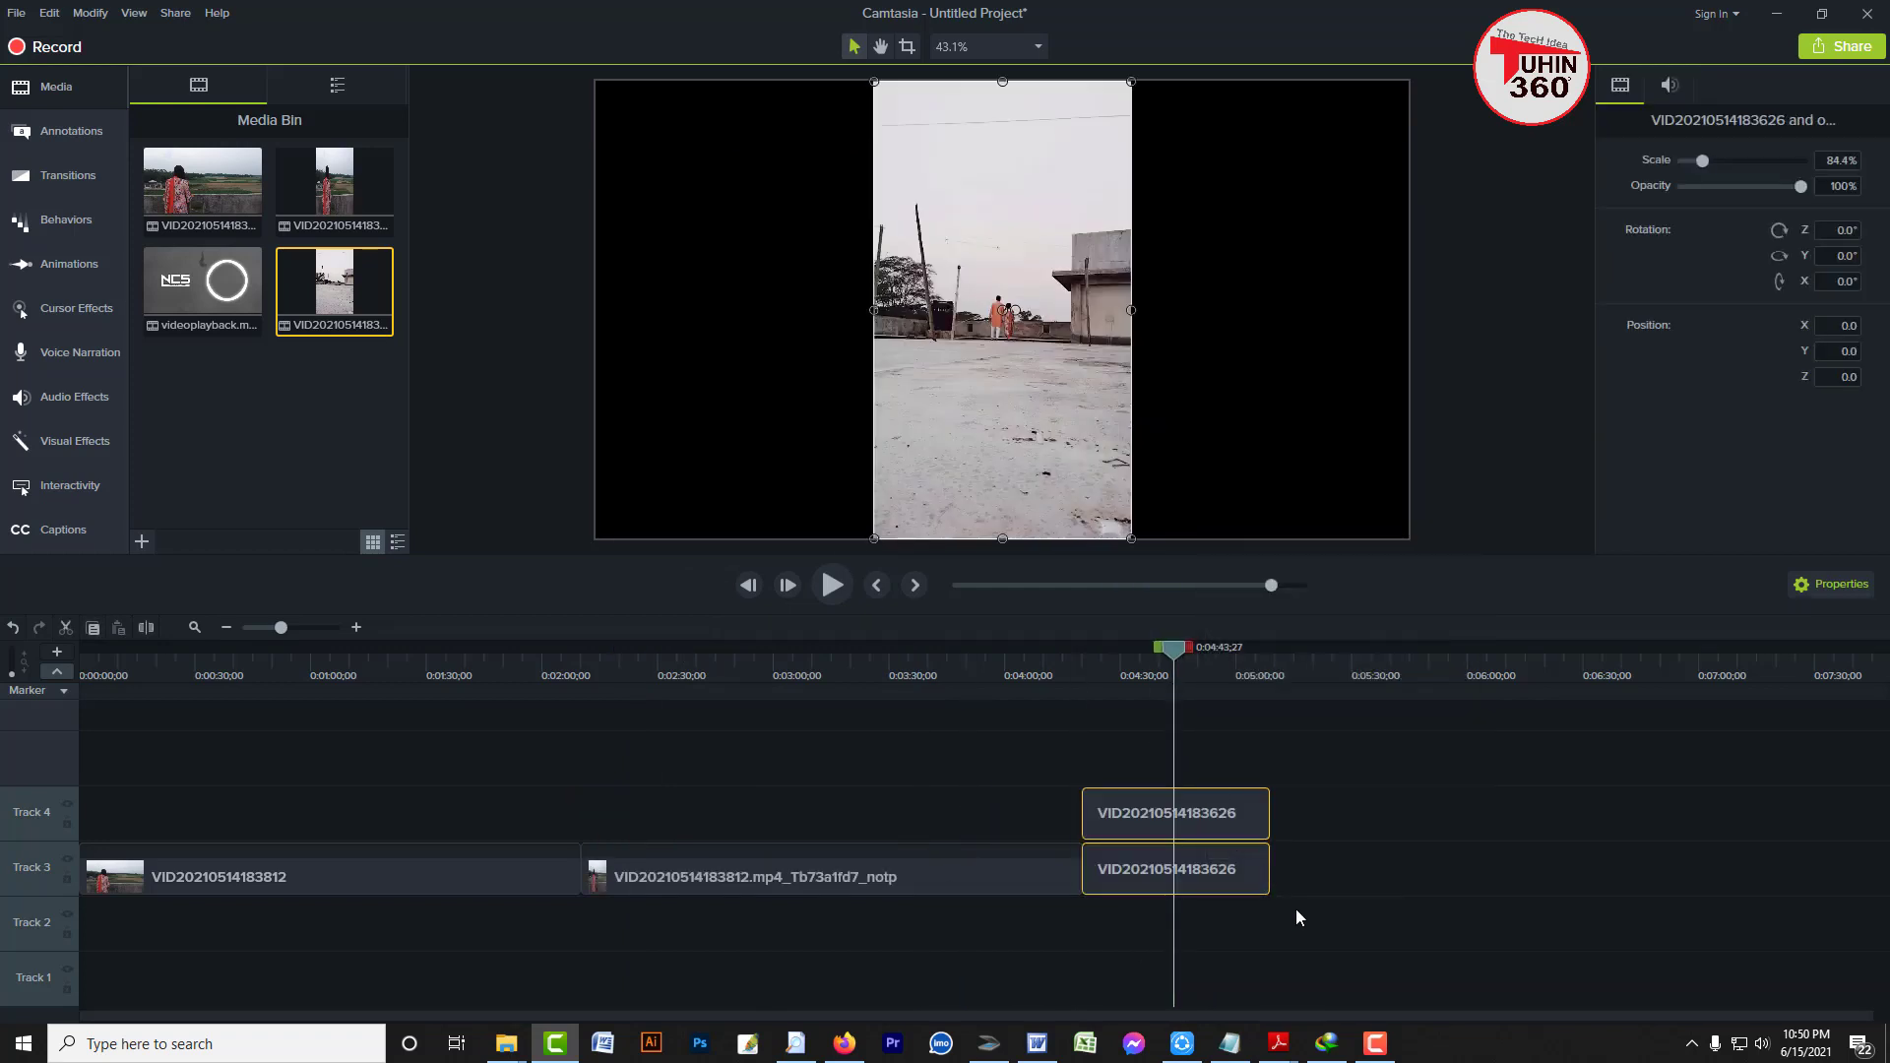
left_click(1344, 801)
left_click(1165, 837)
key("Delete")
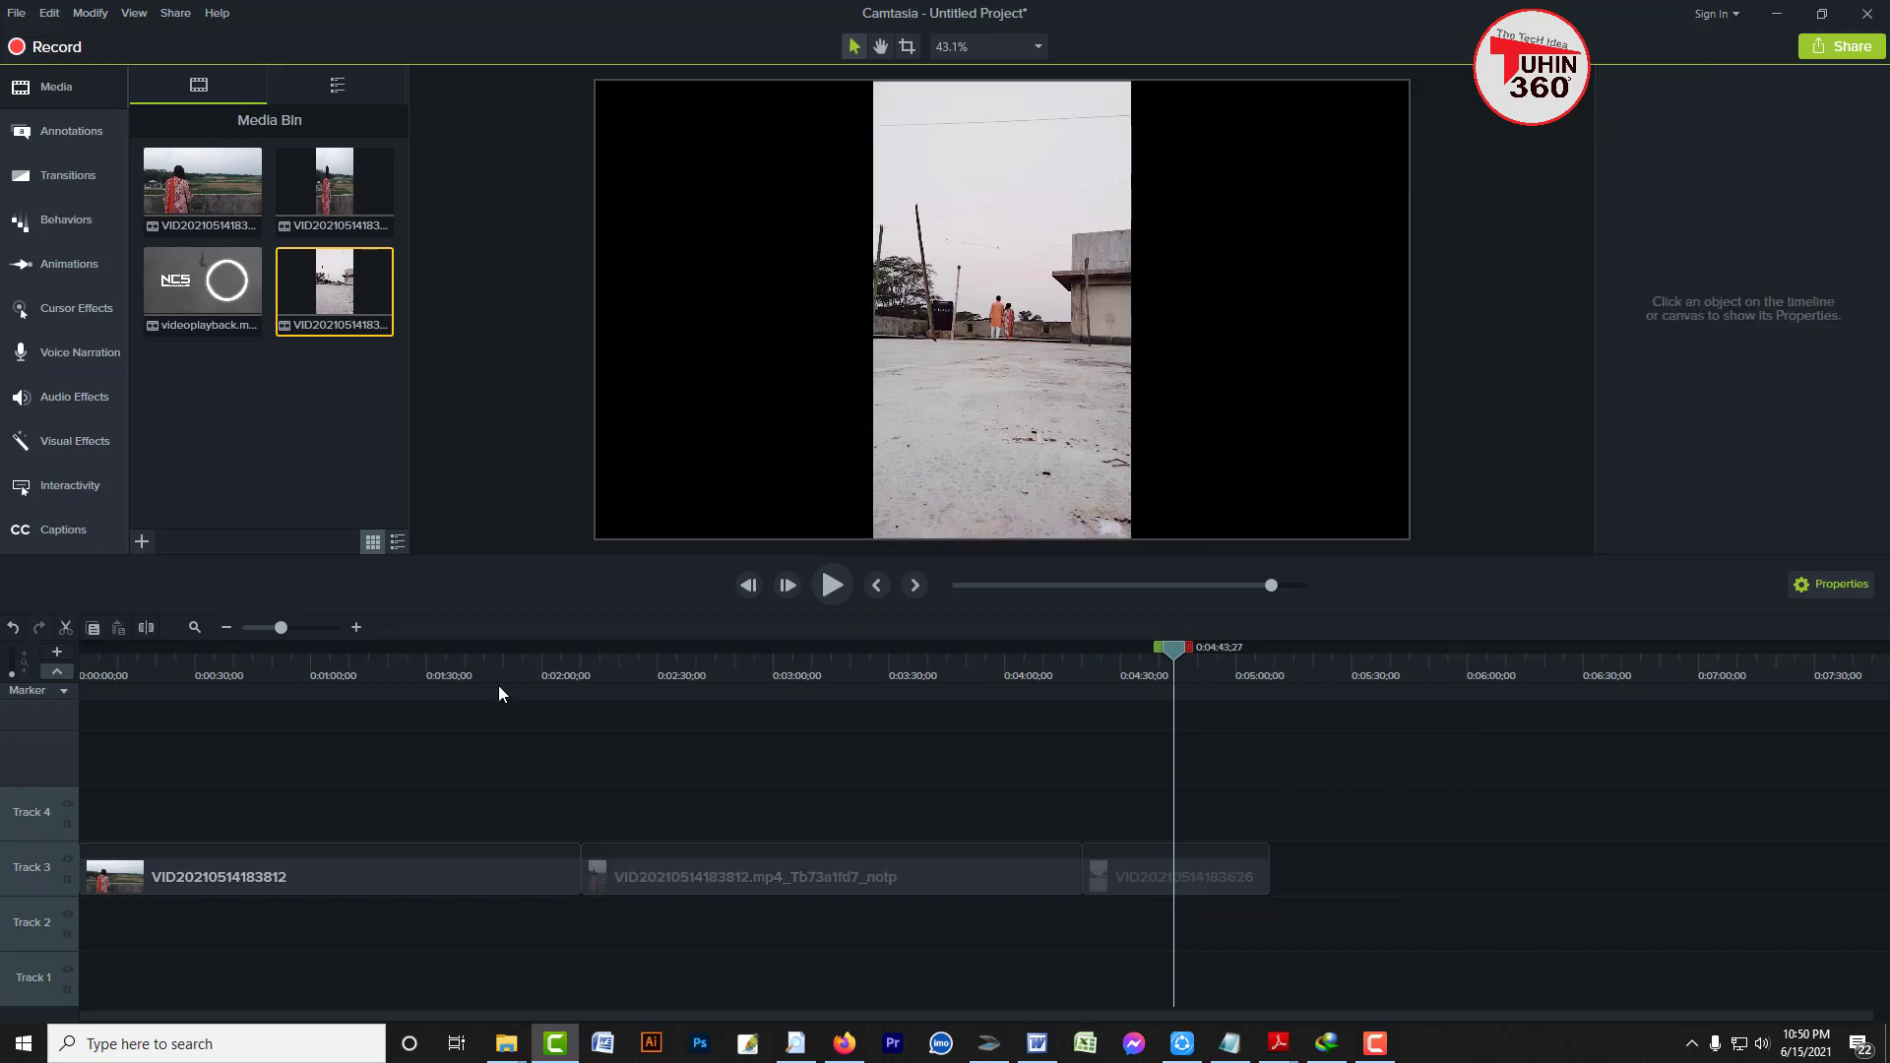
Rotate the middle clip on Track 3 by 90° around Z and shrink it on the canvas to about 87.3% scale
left_click(693, 871)
left_click(749, 666)
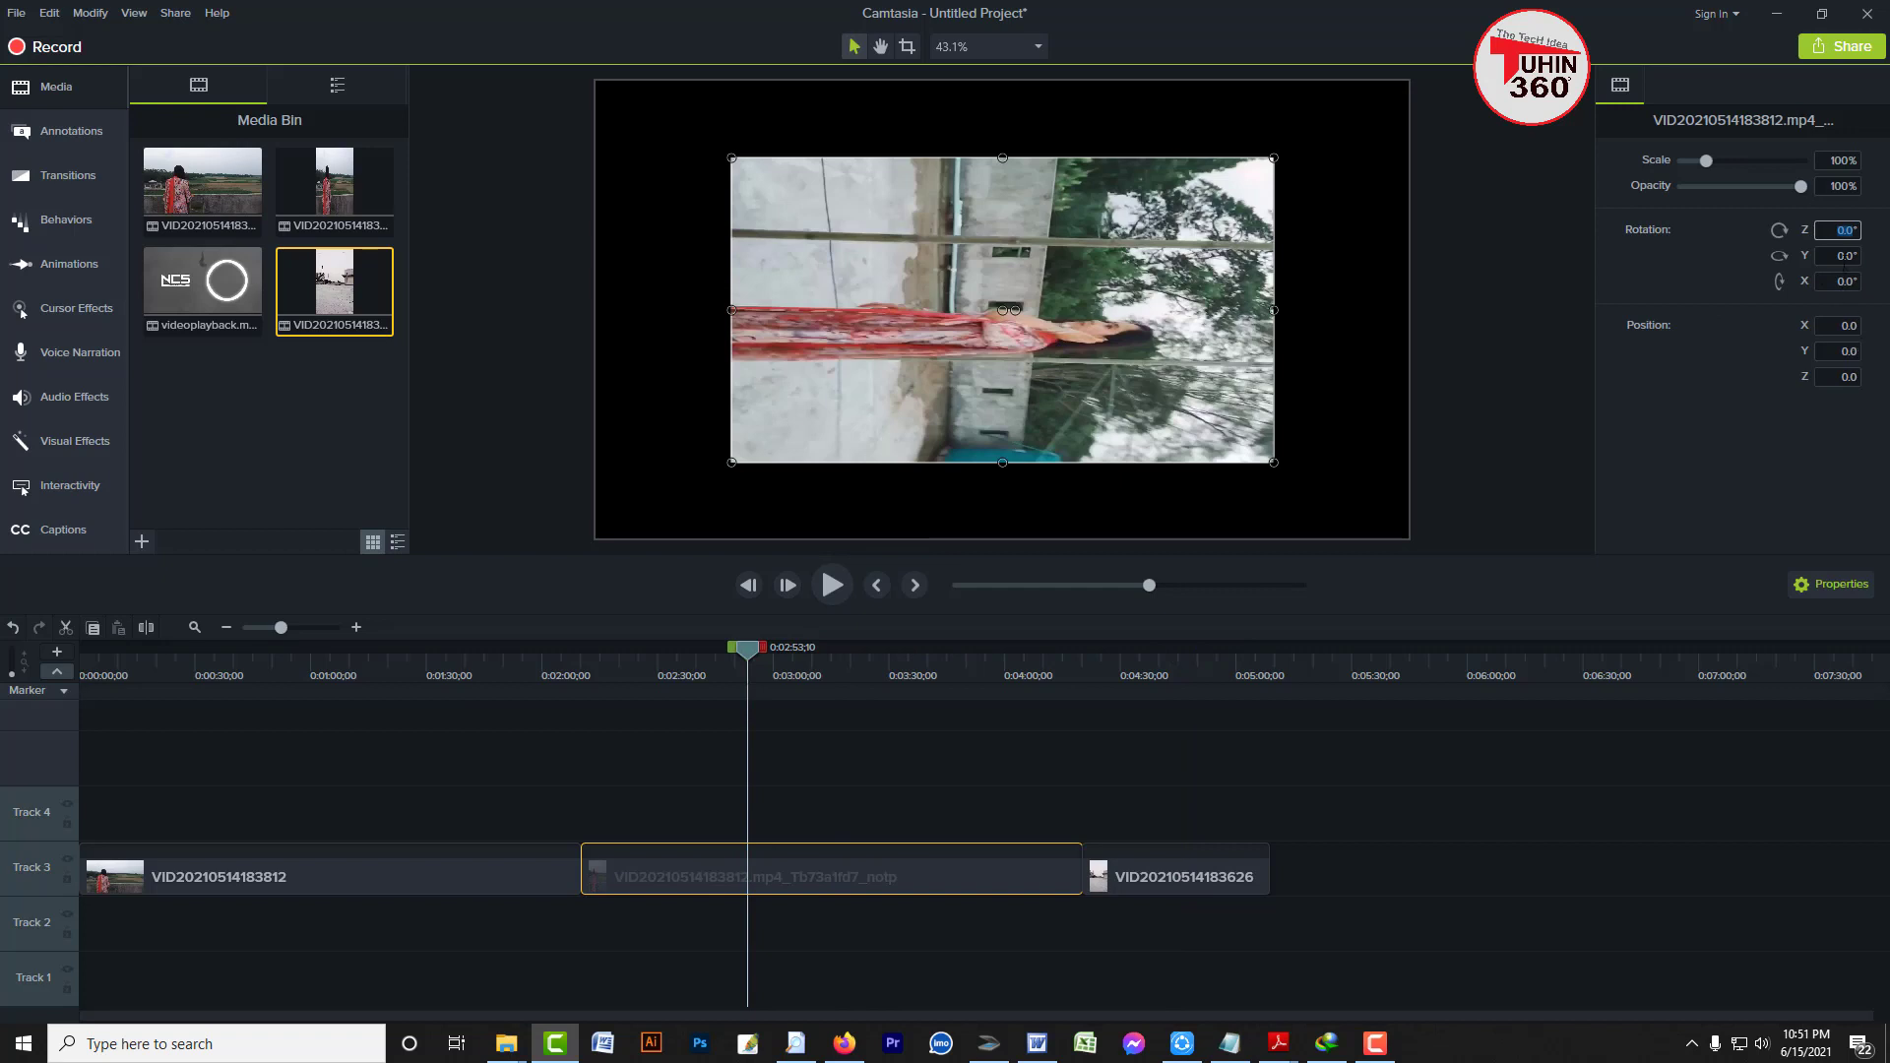
key("Return")
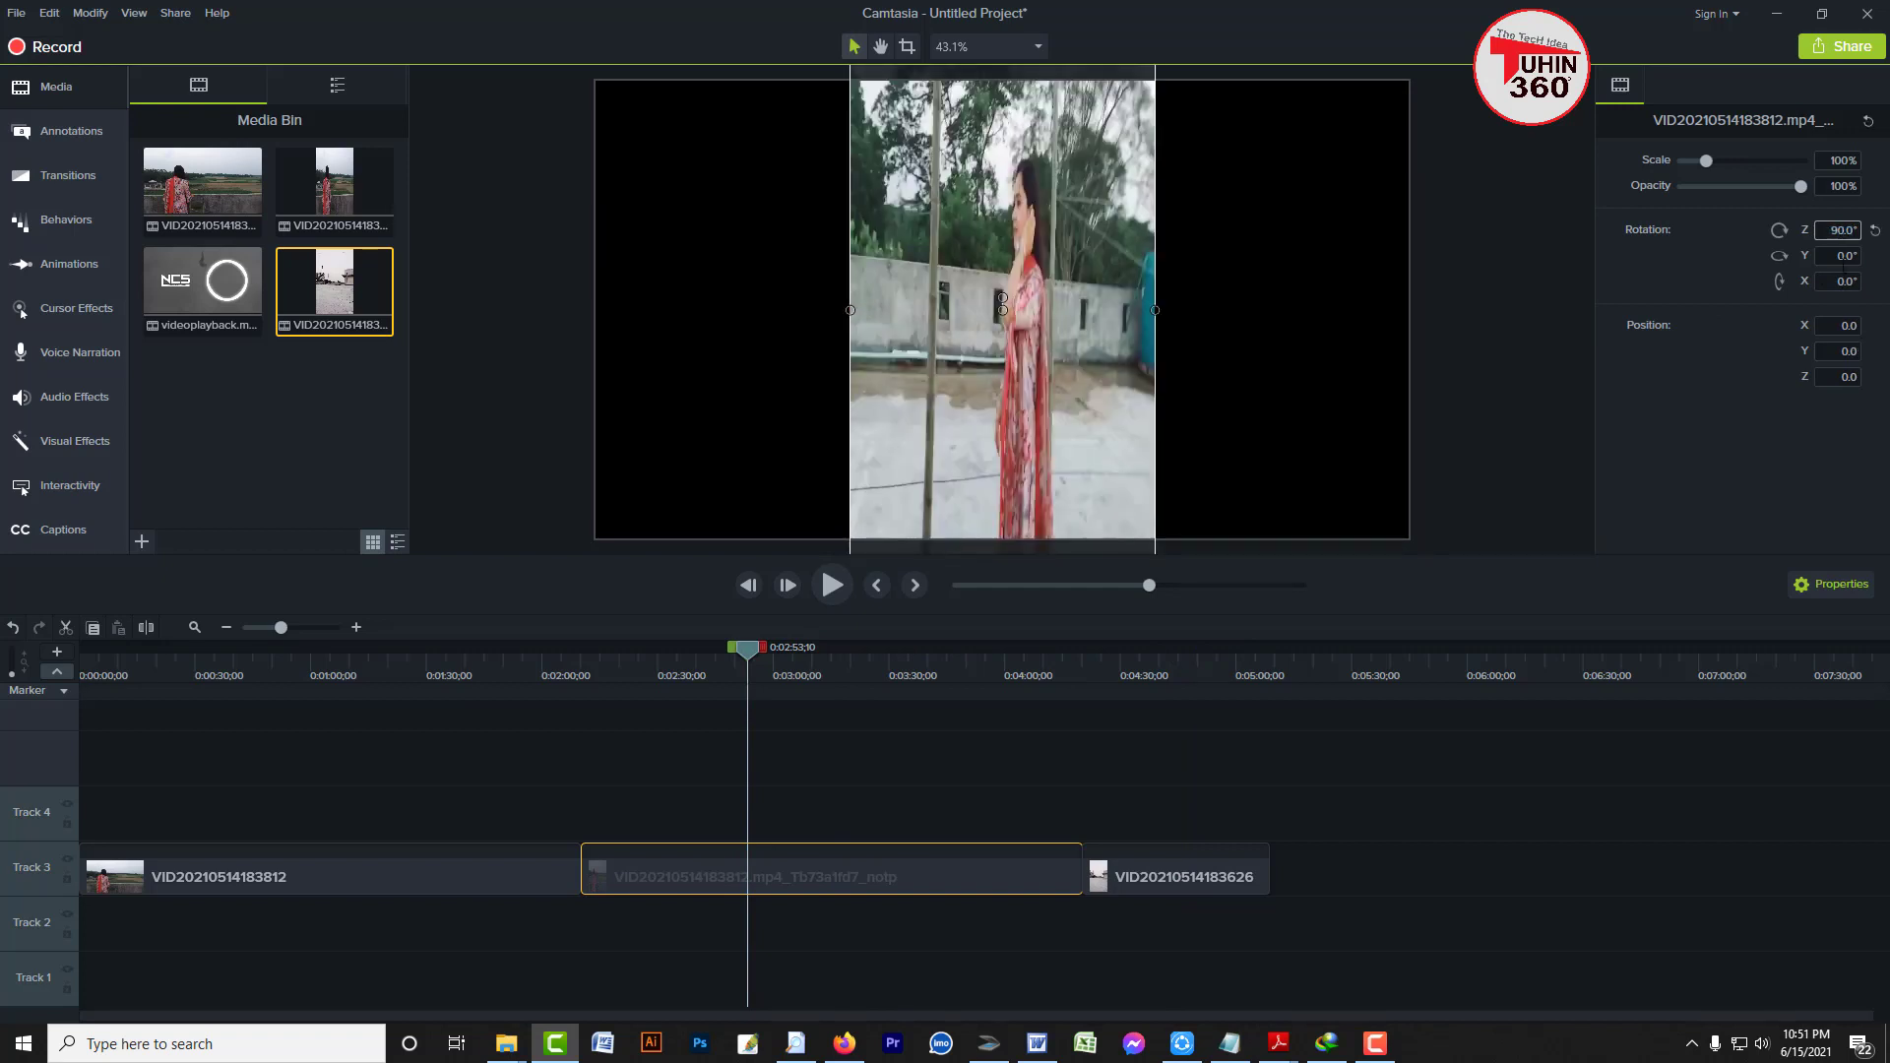
mouse_move(1157, 309)
left_mouse_down()
mouse_move(1276, 305)
mouse_move(1078, 297)
mouse_move(1125, 296)
left_mouse_up()
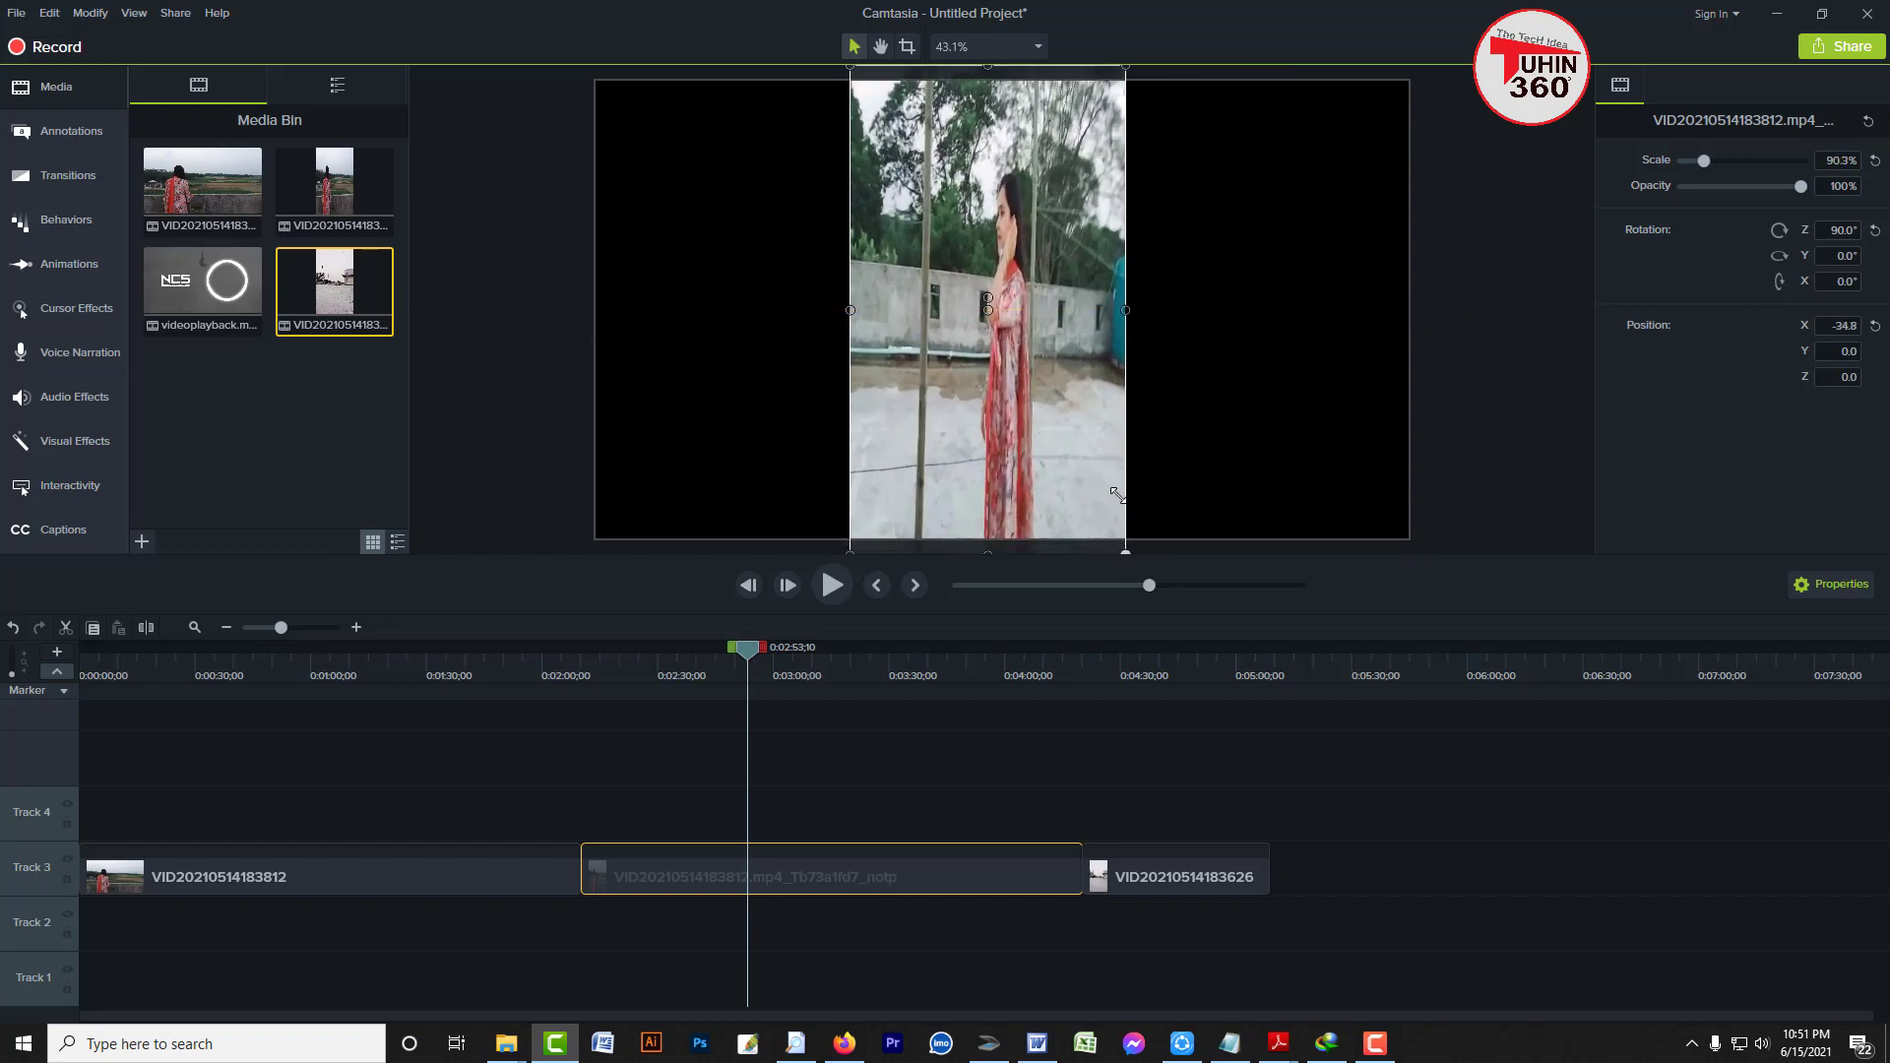
mouse_move(1118, 496)
left_mouse_down()
mouse_move(1097, 476)
mouse_move(1111, 512)
mouse_move(1103, 469)
left_mouse_up()
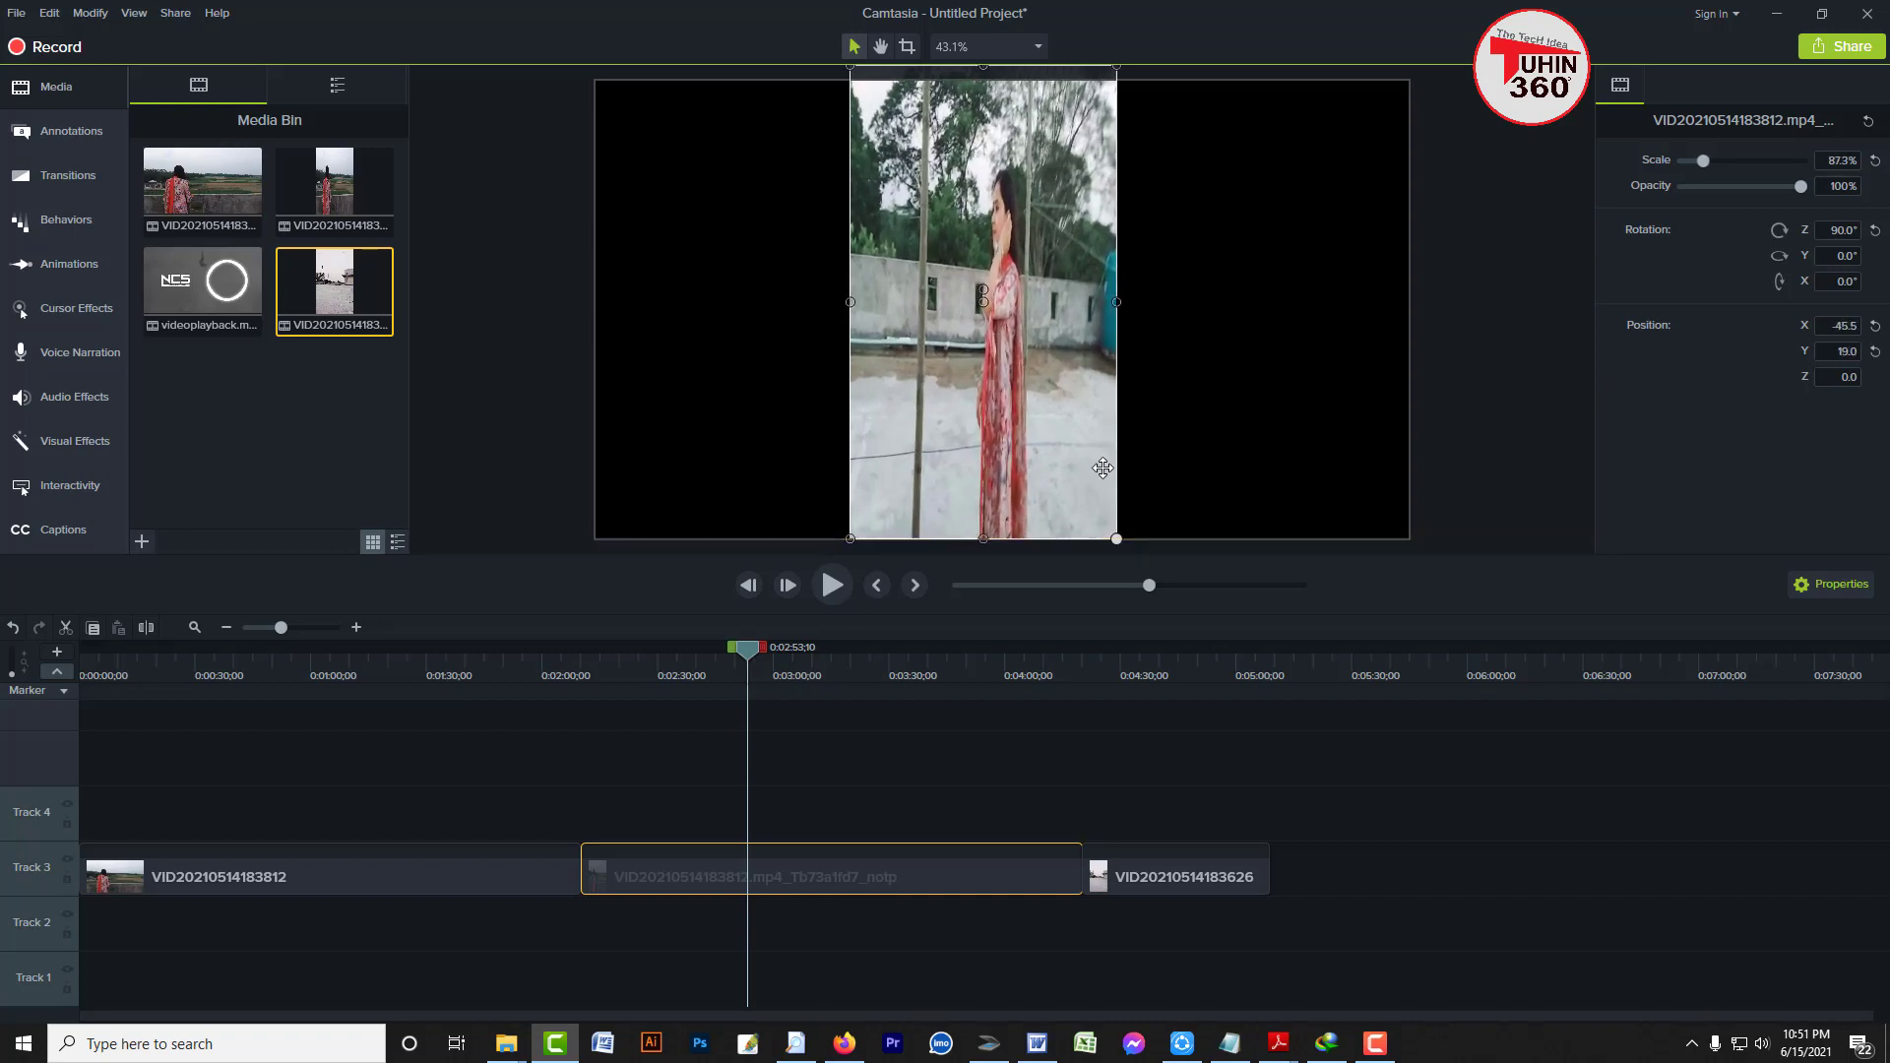
Preview the rotated middle clip briefly, narrow it from its left edge, and set its scale to about 84.4%
left_click_drag(756, 648, 816, 647)
key("space")
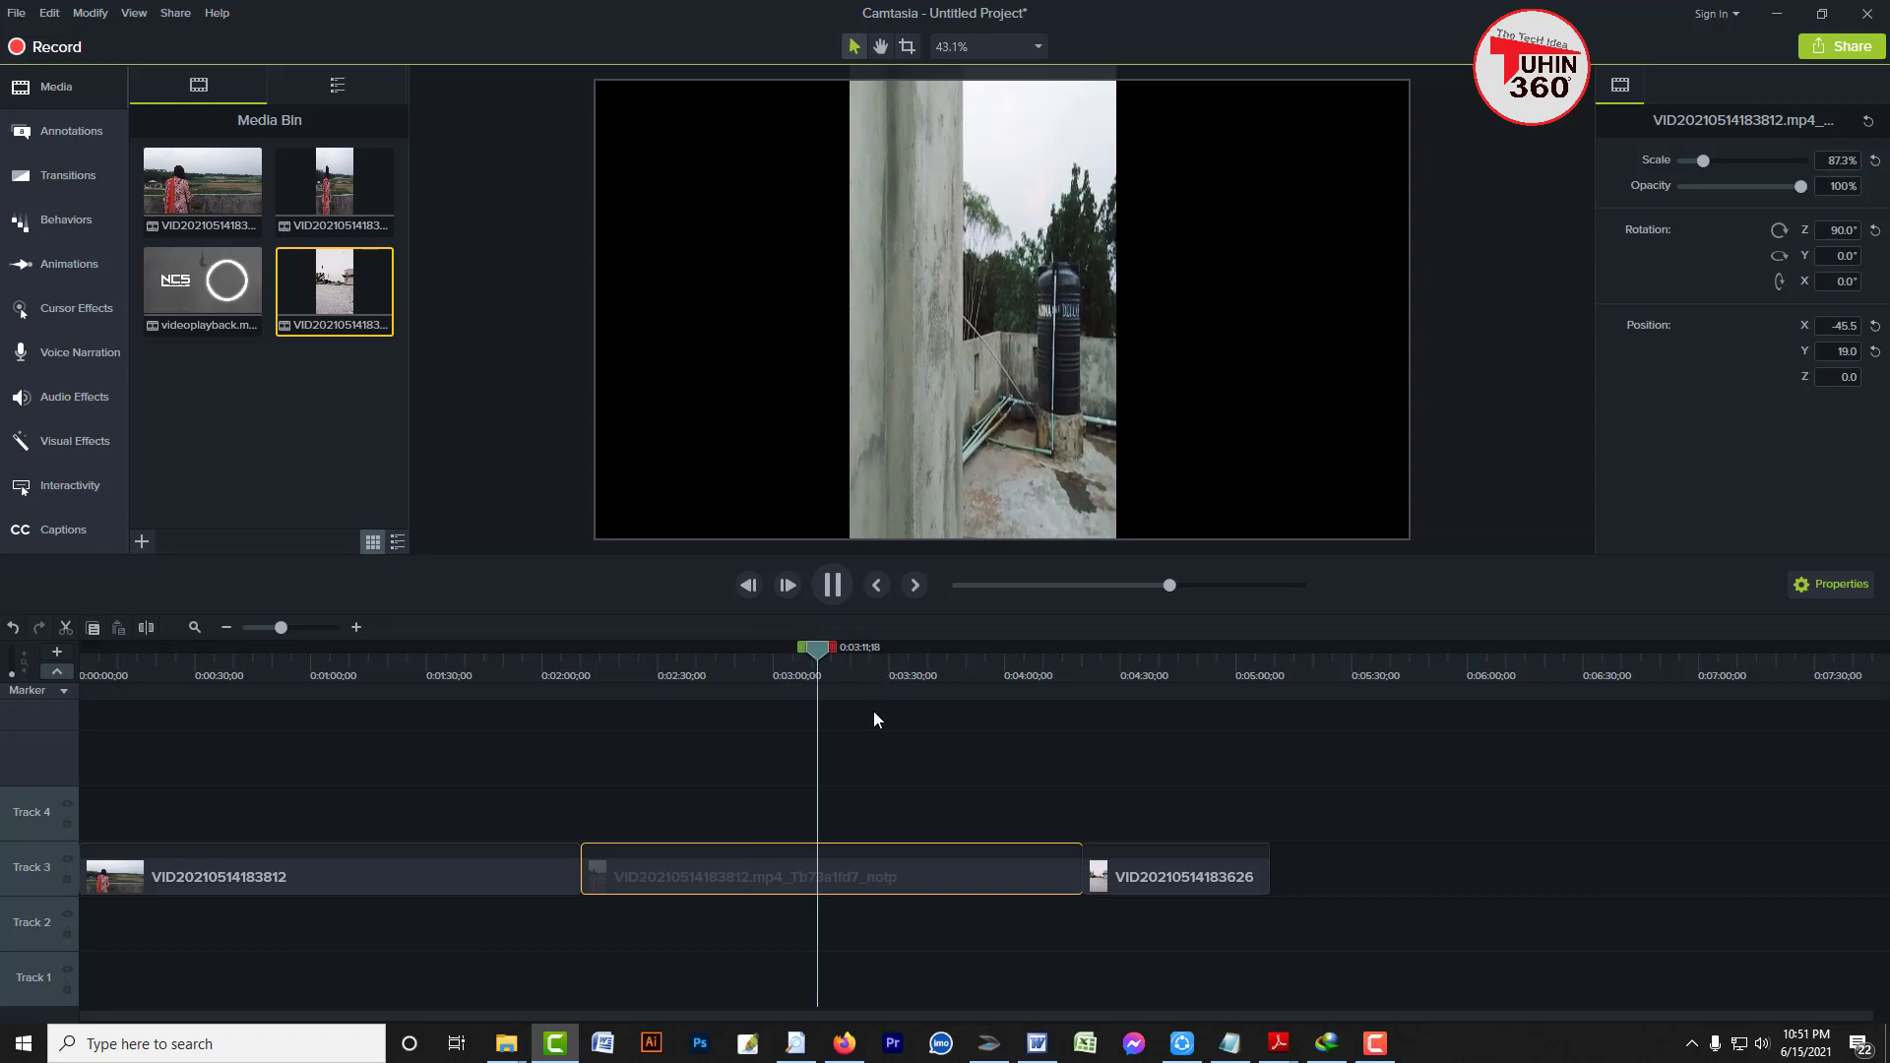
key("space")
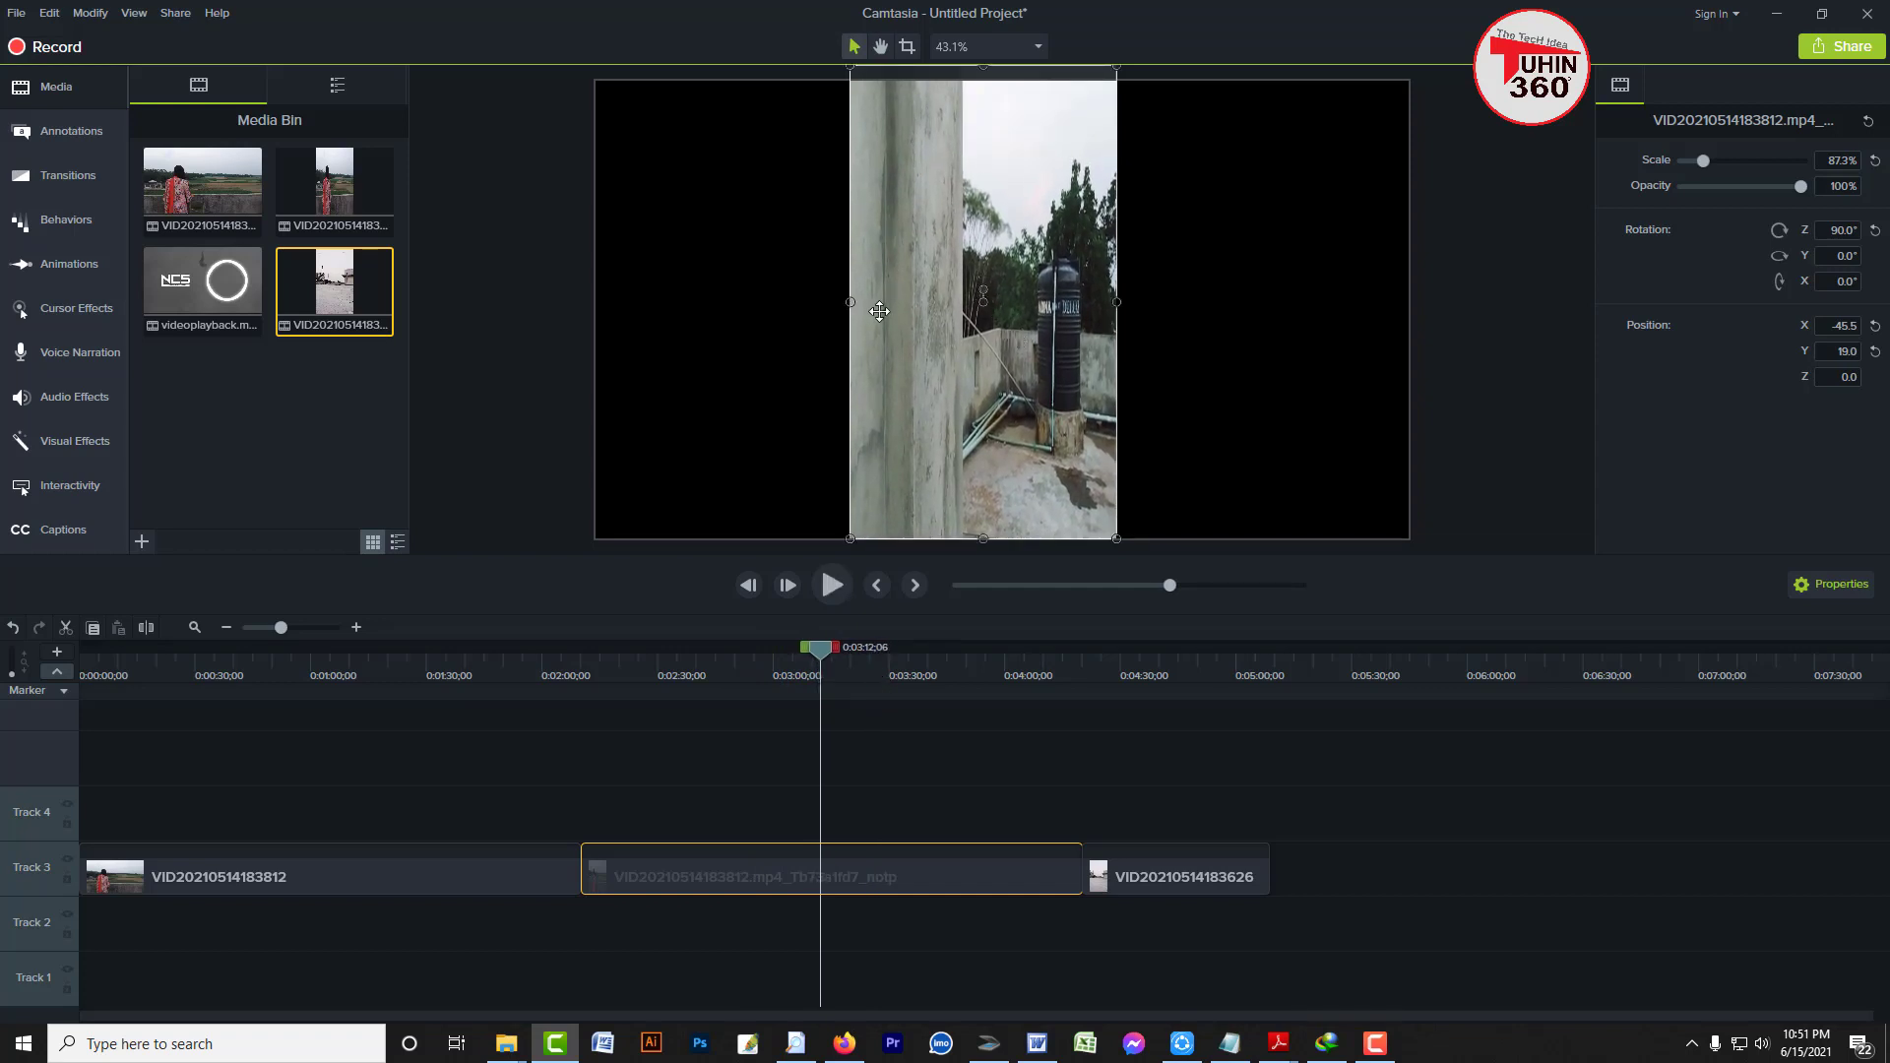
mouse_move(847, 304)
left_mouse_down()
mouse_move(582, 295)
mouse_move(870, 300)
left_mouse_up()
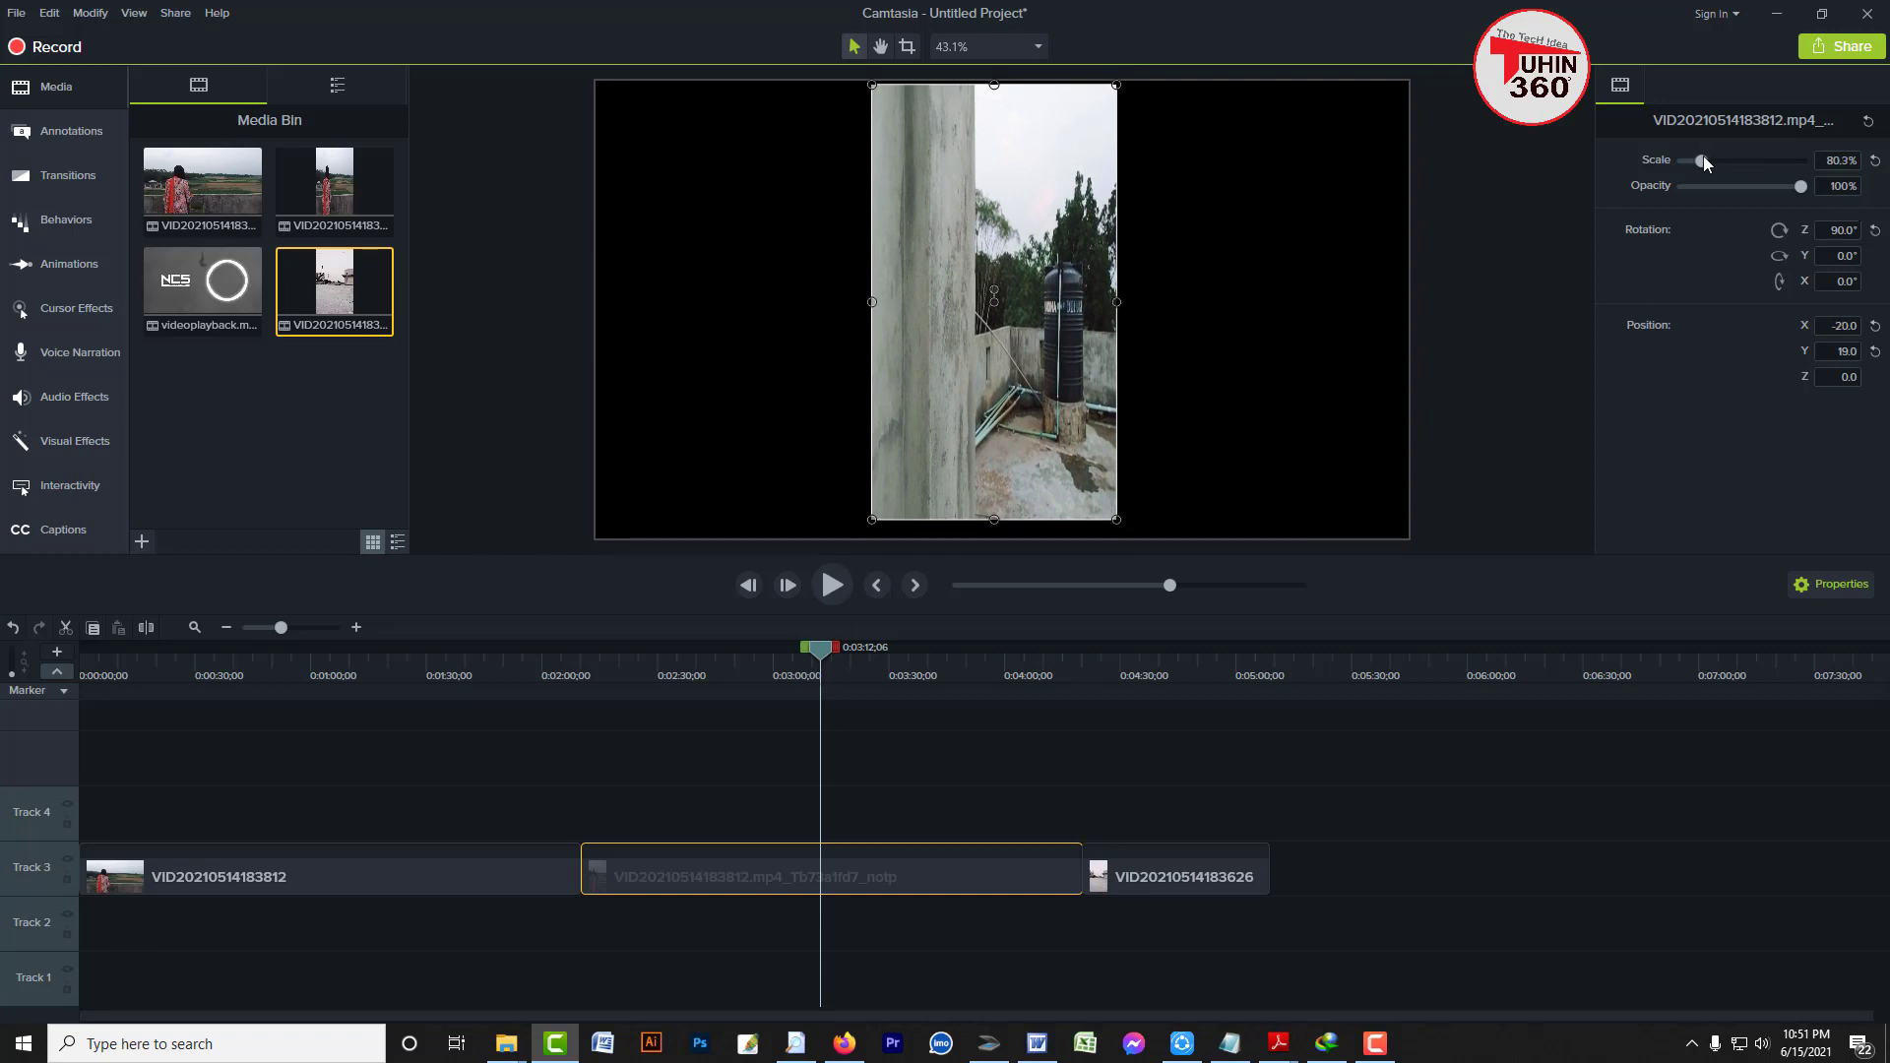
mouse_move(1704, 160)
left_mouse_down()
mouse_move(1721, 163)
mouse_move(1702, 162)
left_mouse_up()
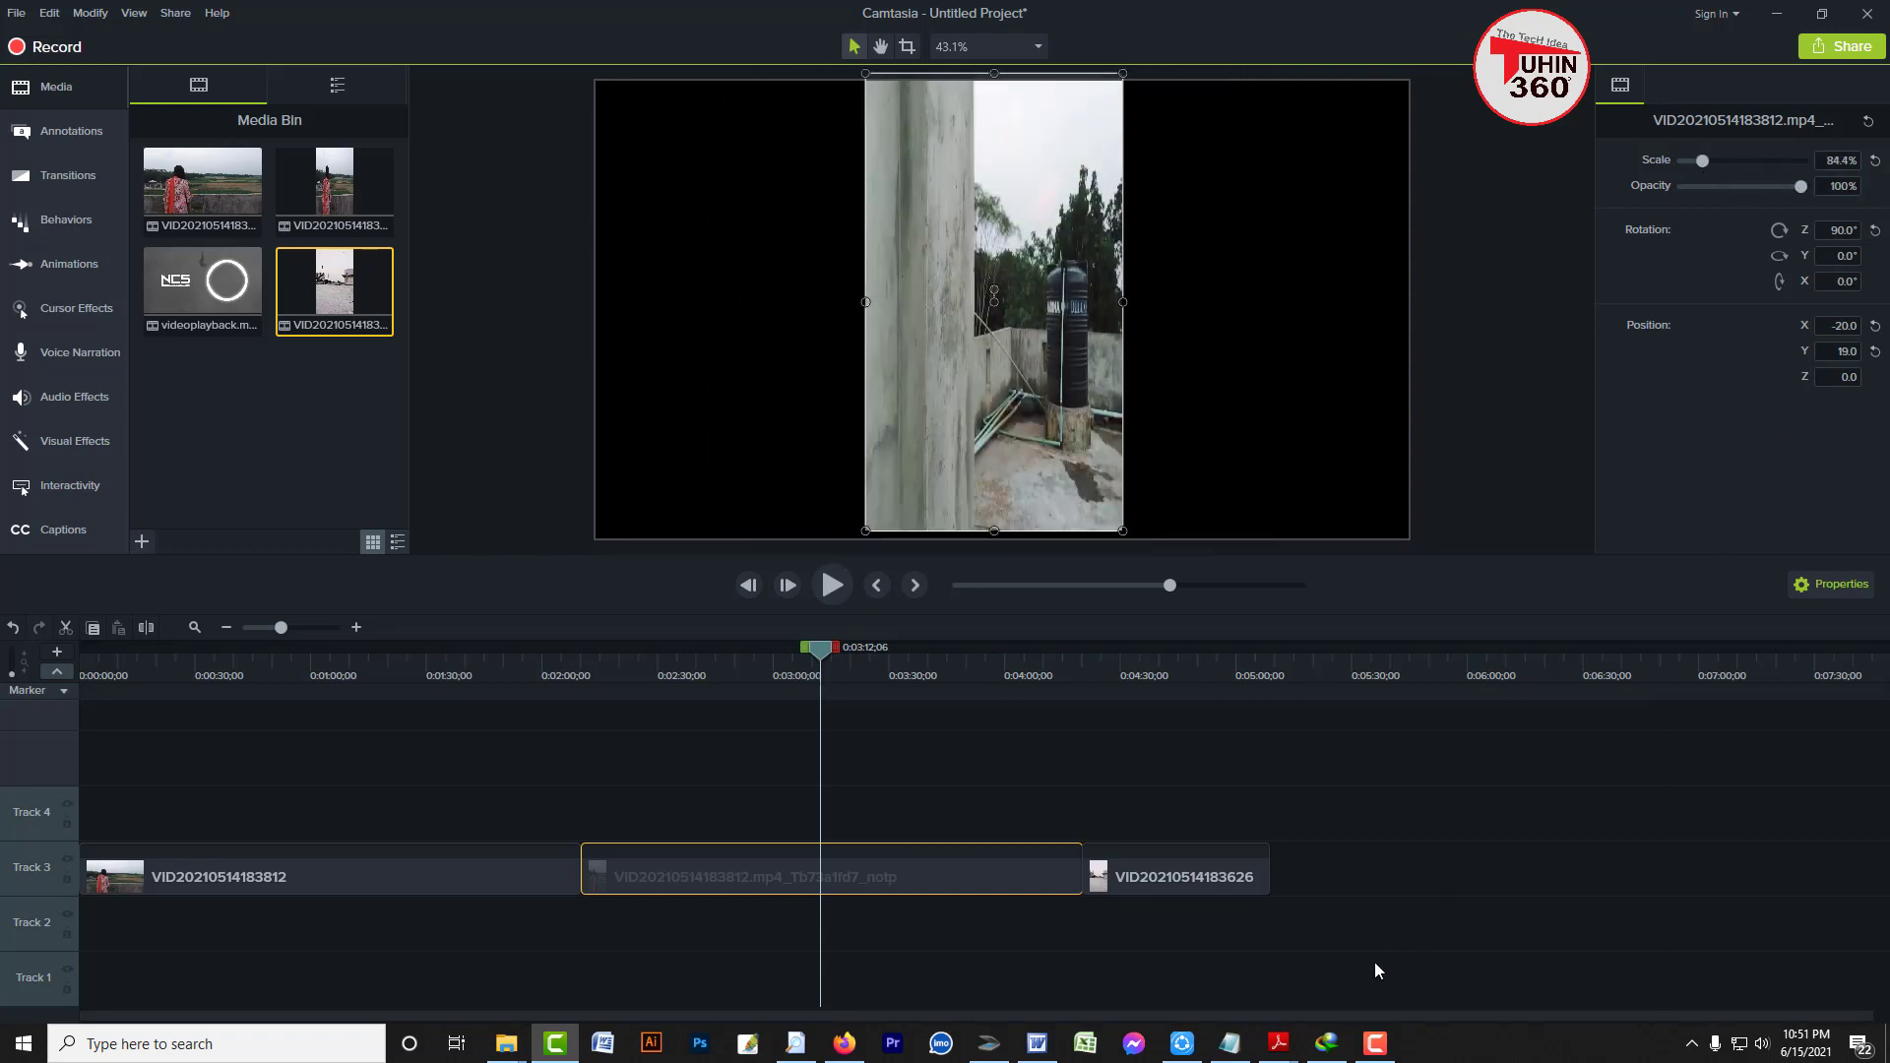
left_click(1384, 1056)
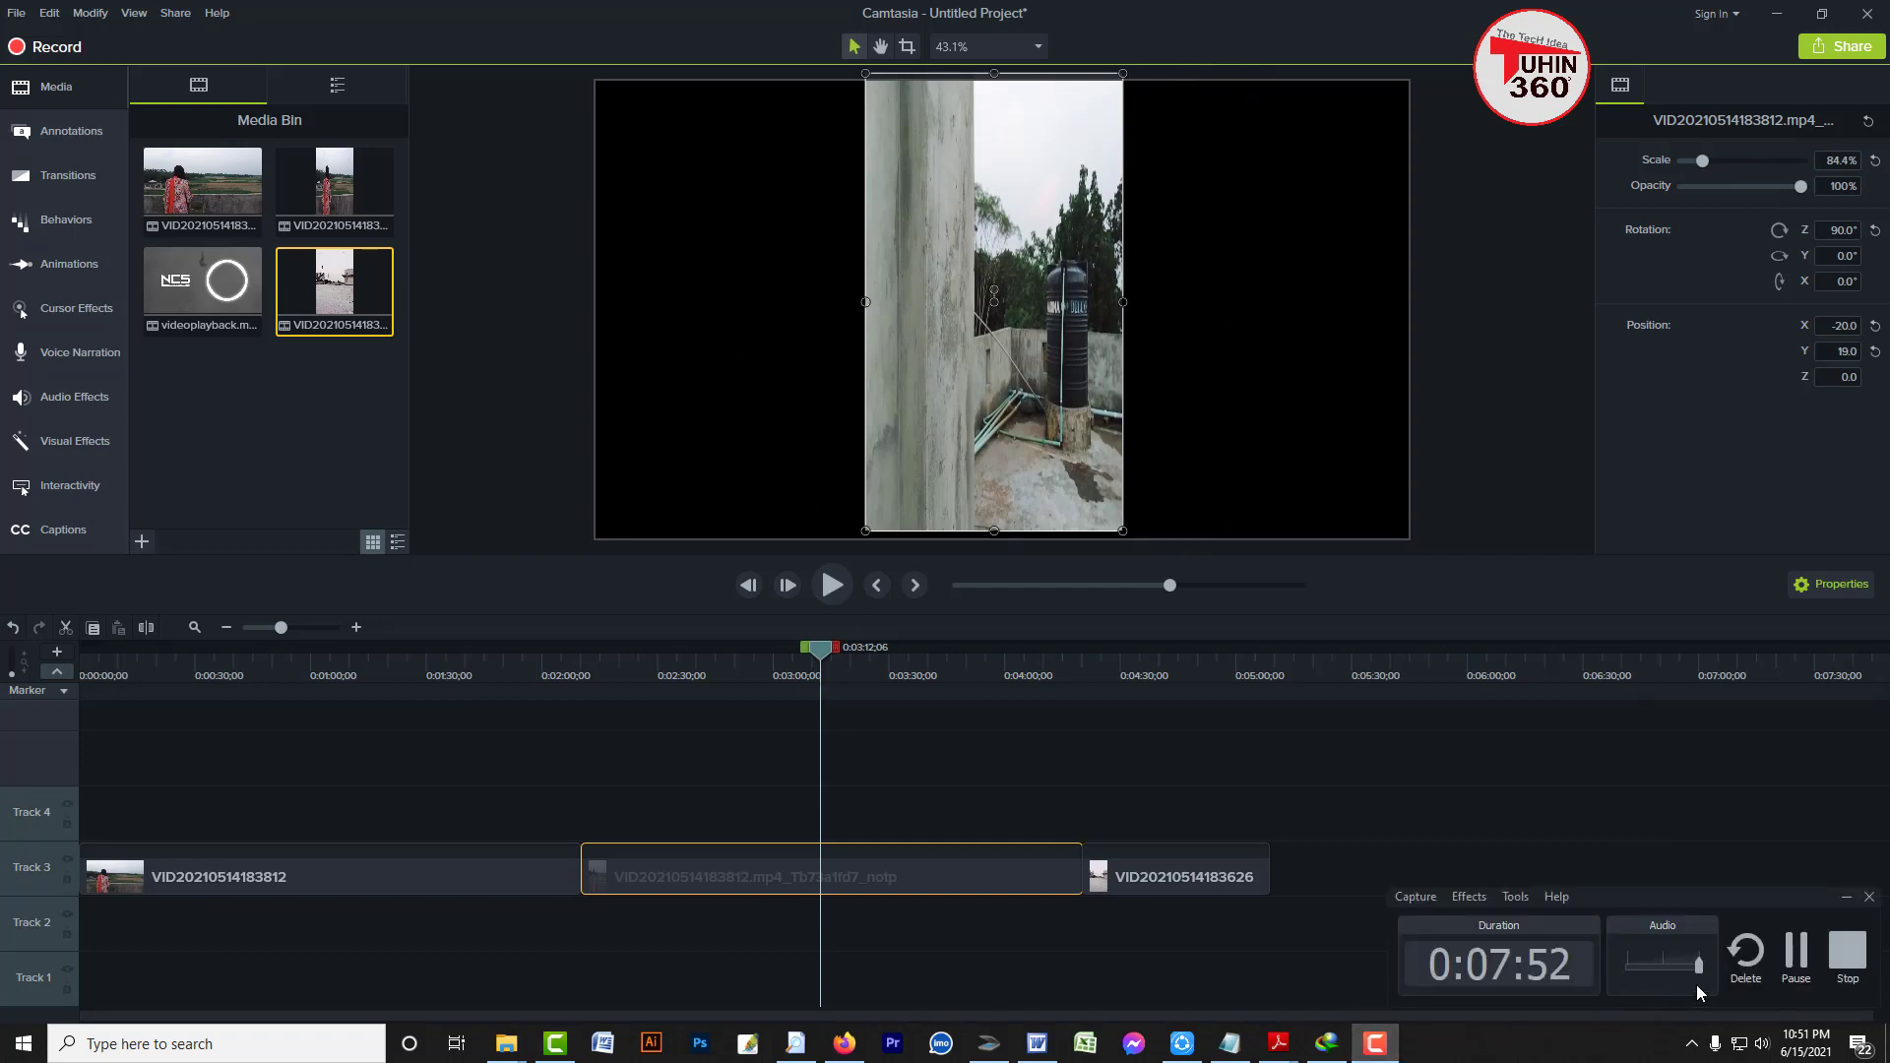
left_click(1797, 951)
Check other frames of the middle clip and reposition it to about X -24.6, Y -0.2 to align with the canvas height
left_click(886, 670)
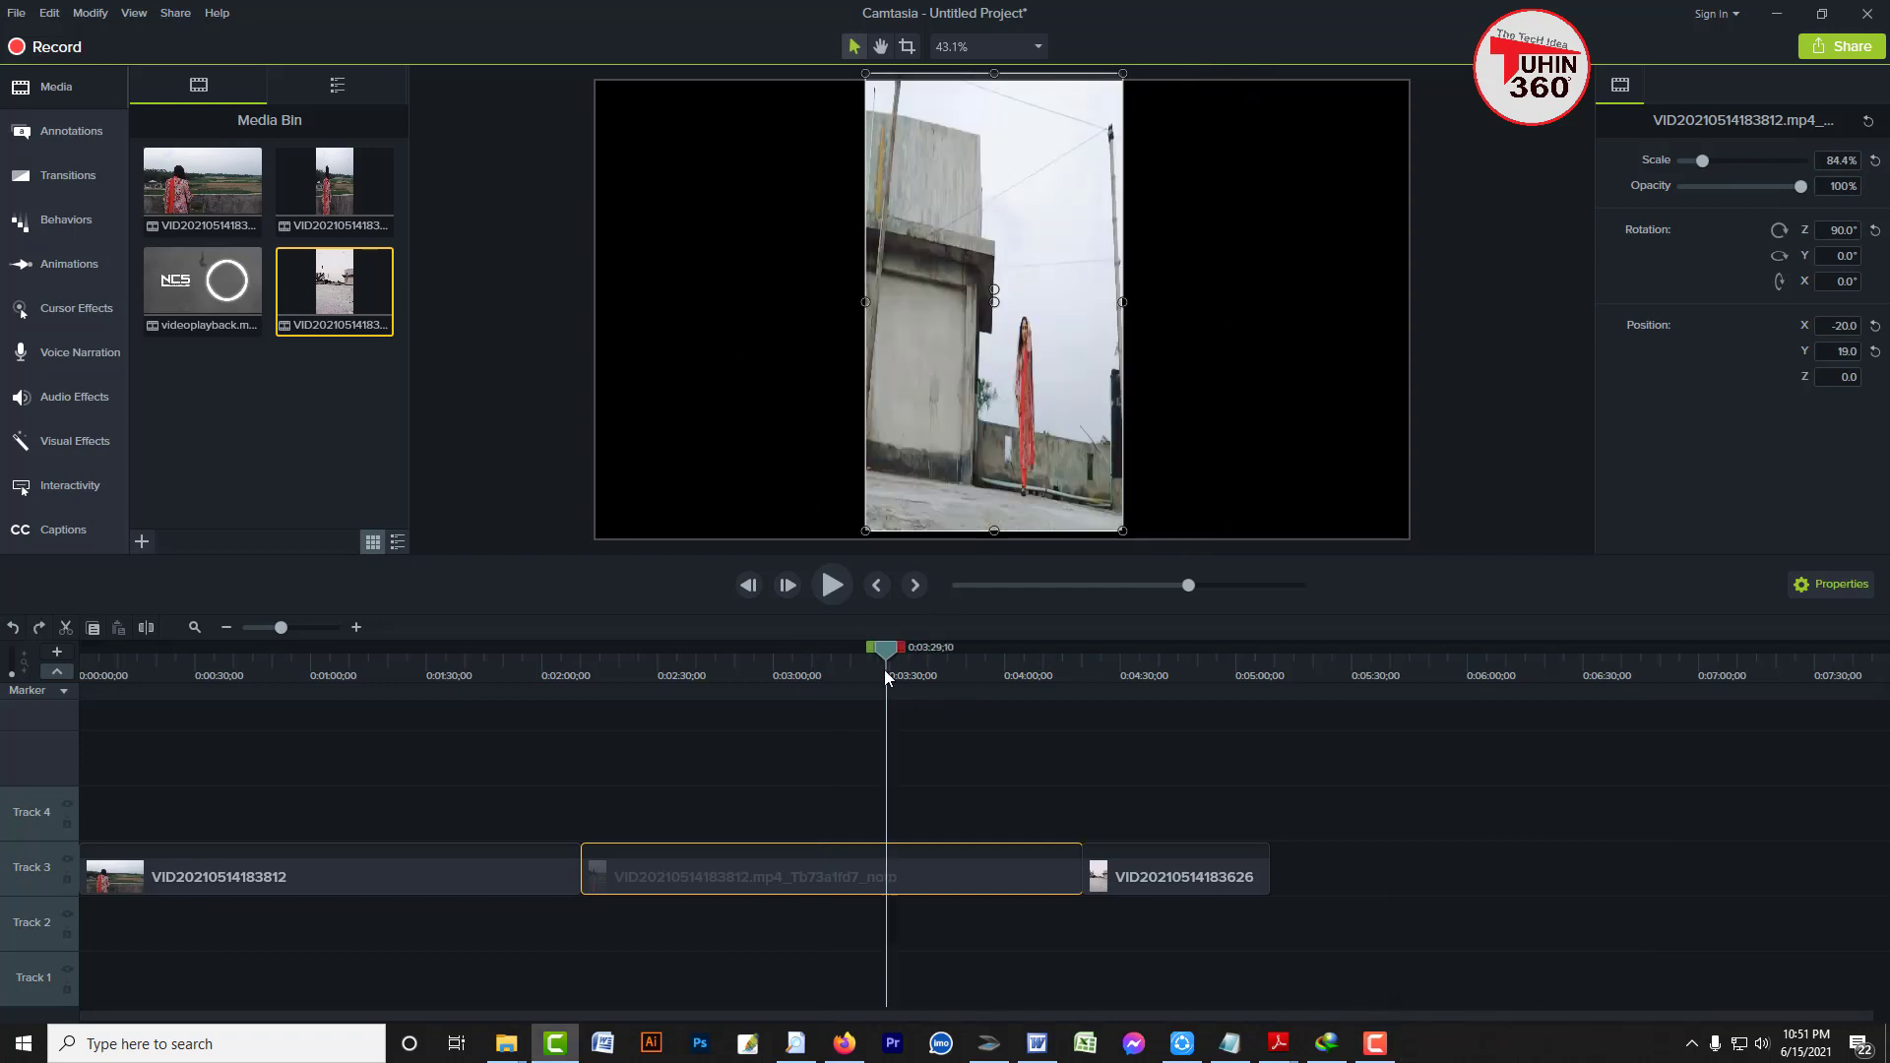
left_click_drag(890, 654, 732, 665)
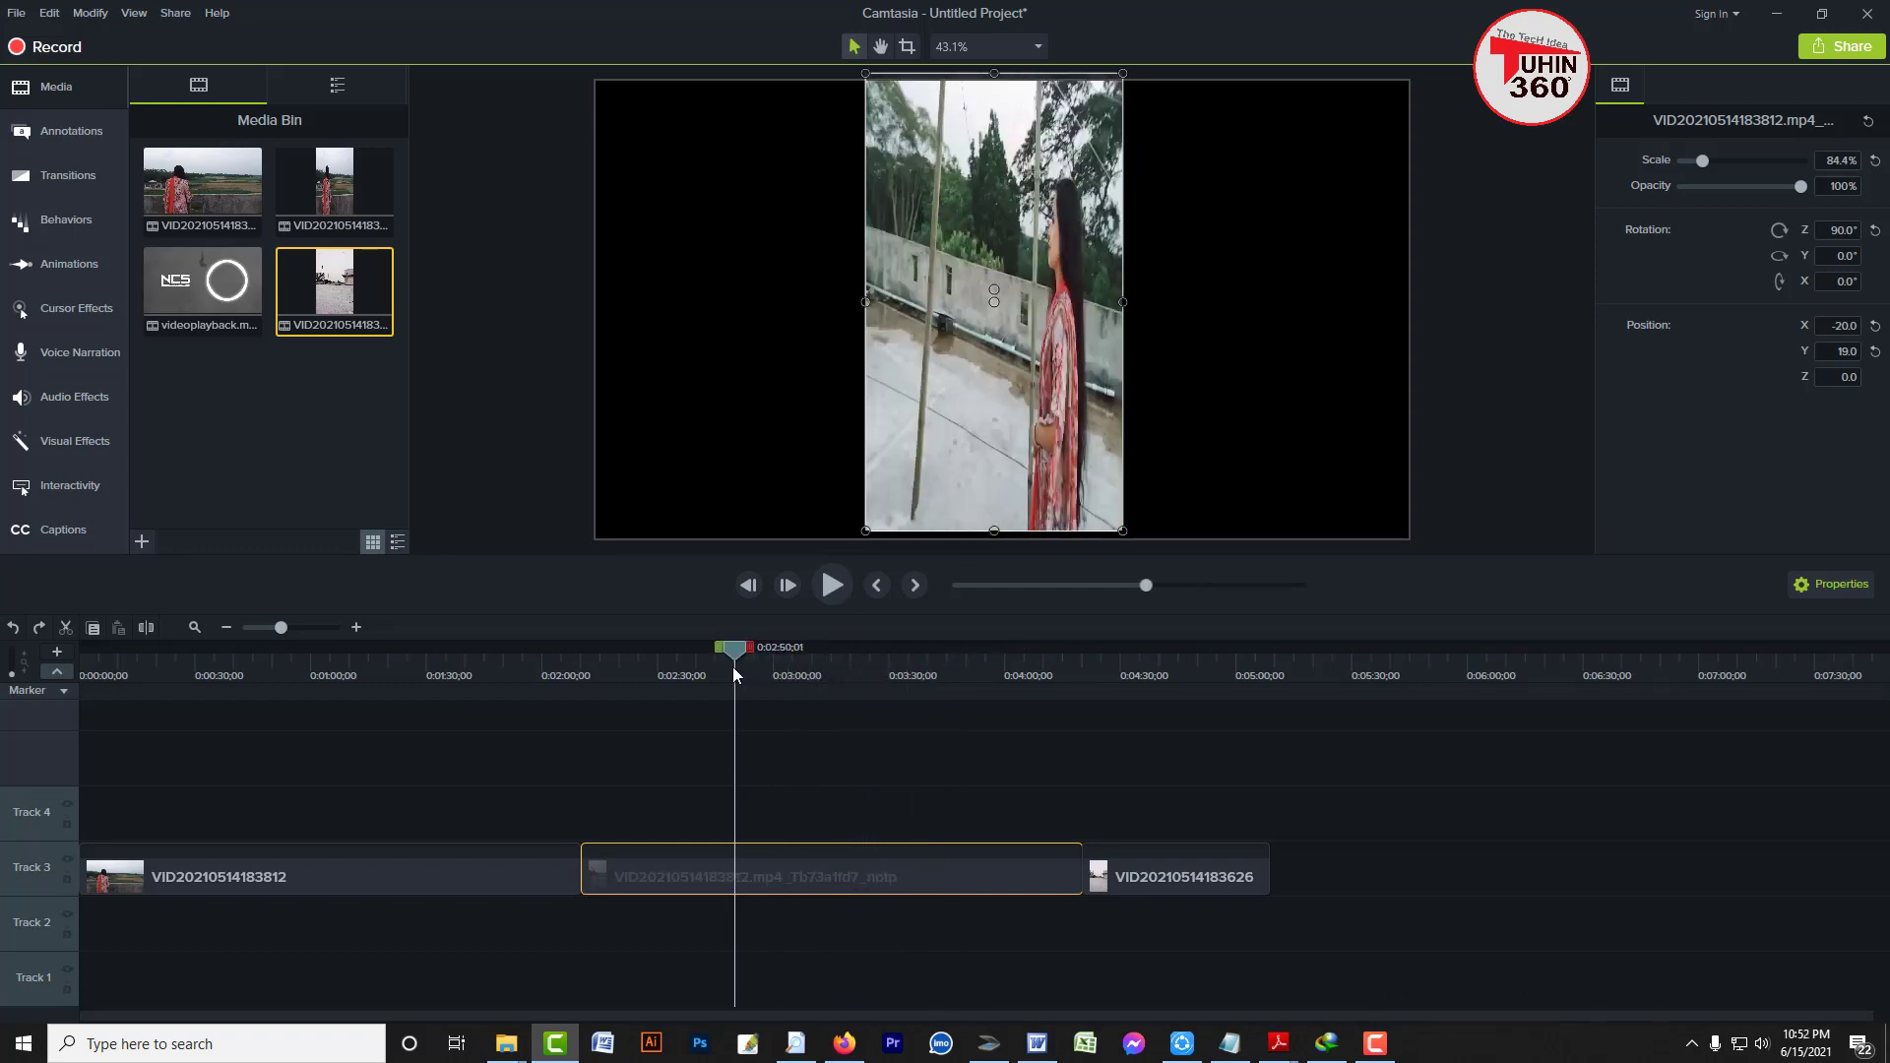
left_click_drag(1055, 359, 1053, 366)
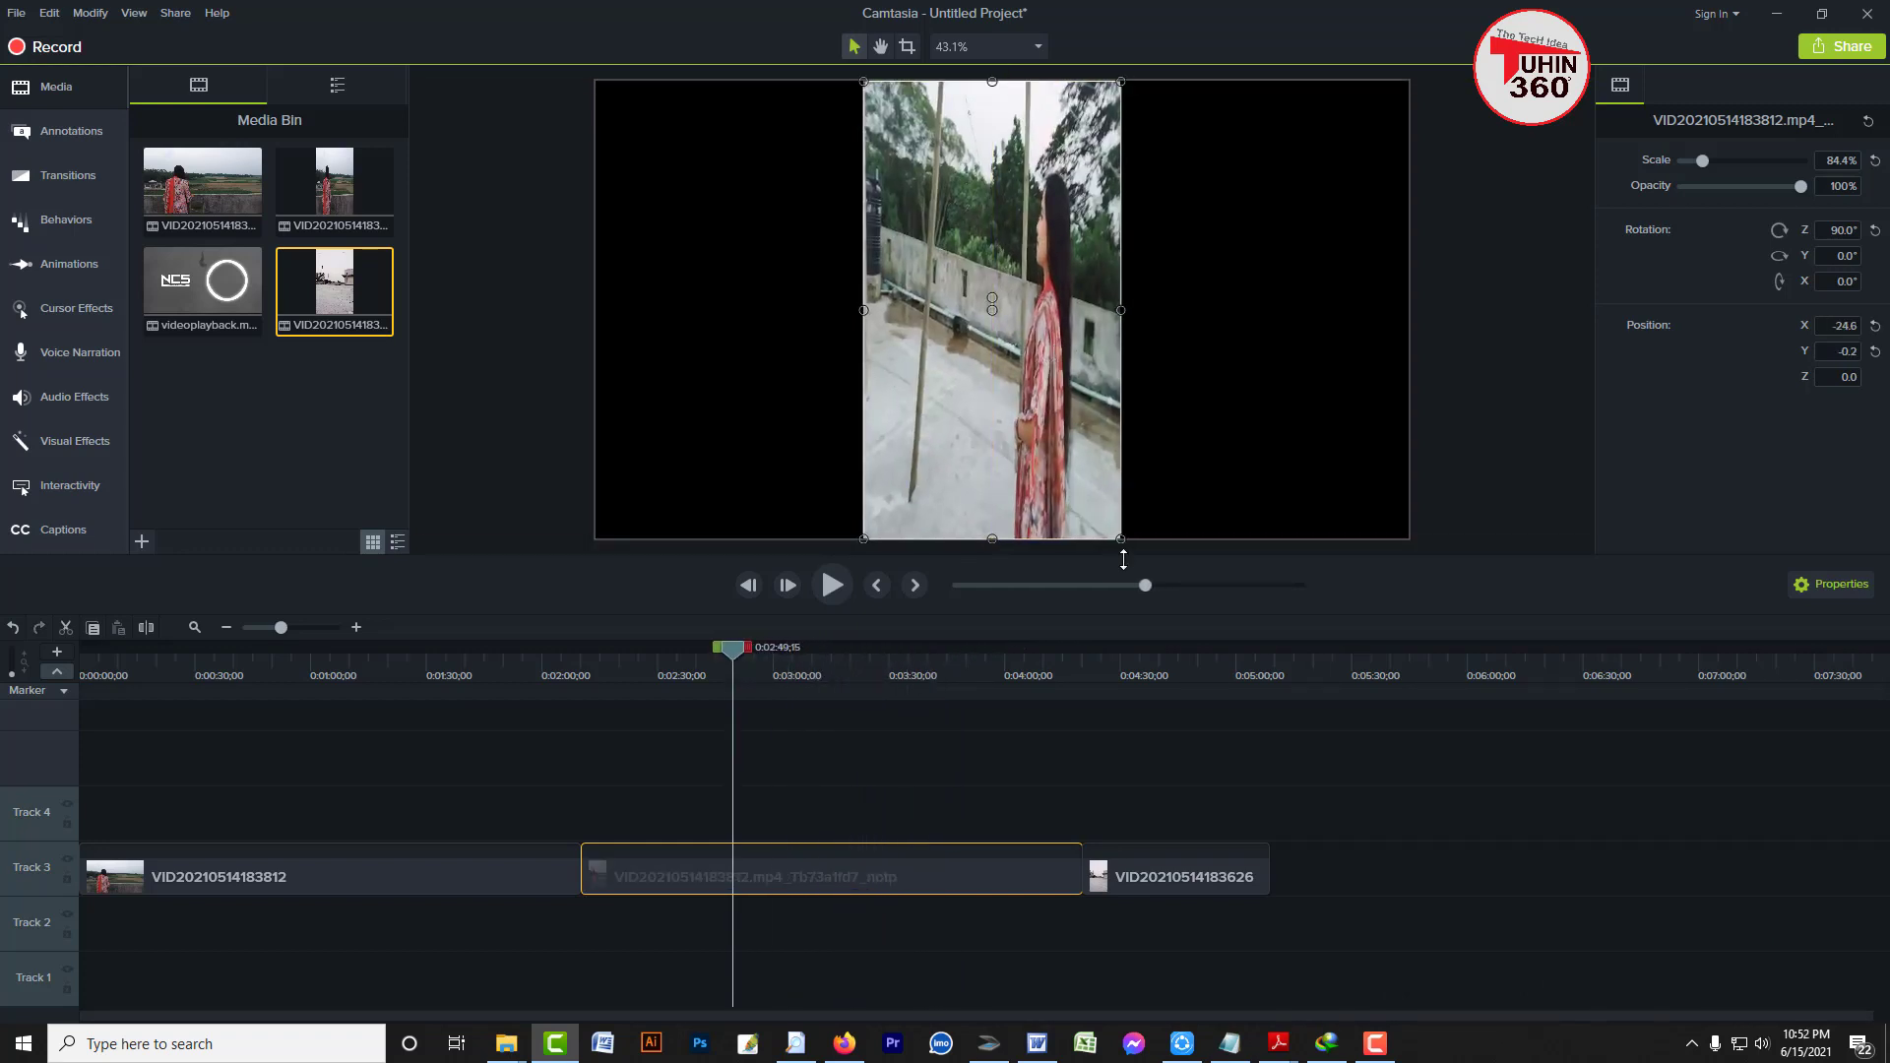
Stretch the middle clip horizontally to both canvas sides, reaching about 266.7% scale, and play it briefly
left_click_drag(745, 652, 788, 647)
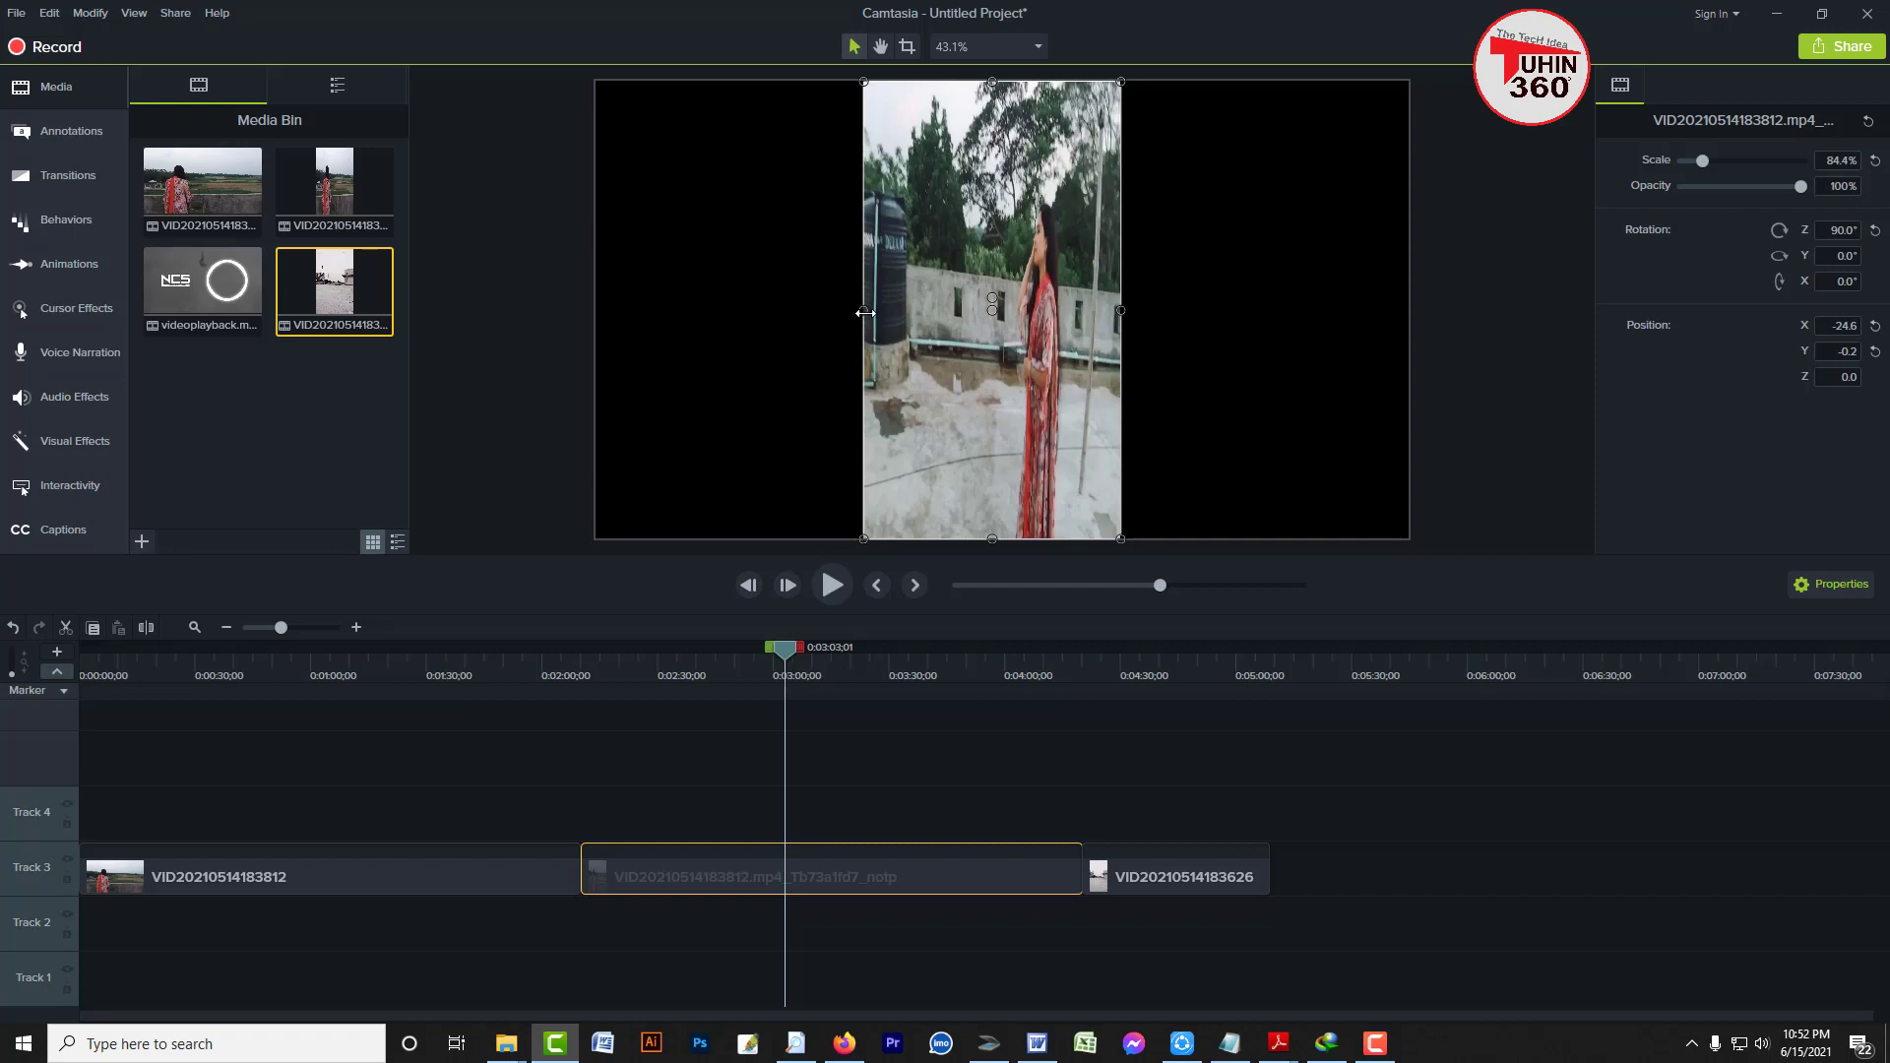
left_click_drag(863, 311, 600, 302)
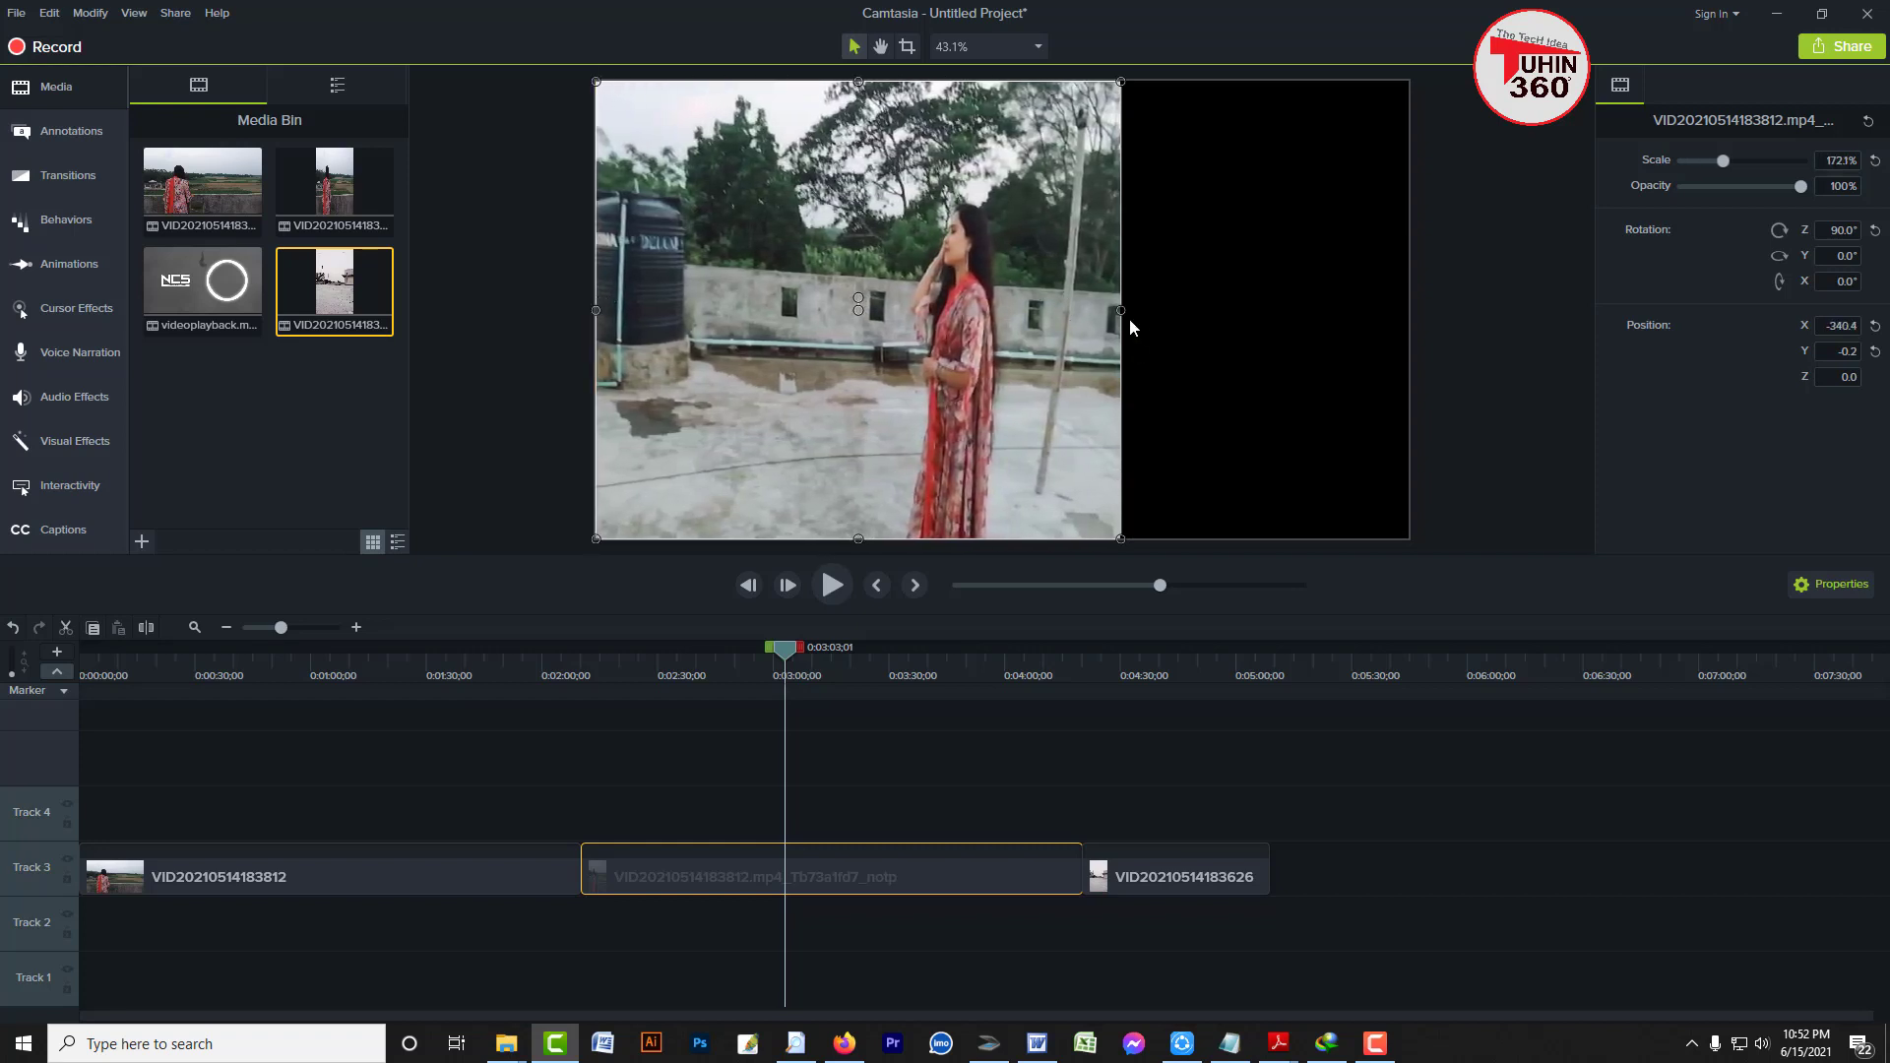
left_click_drag(1125, 311, 1410, 313)
left_click_drag(807, 657, 825, 645)
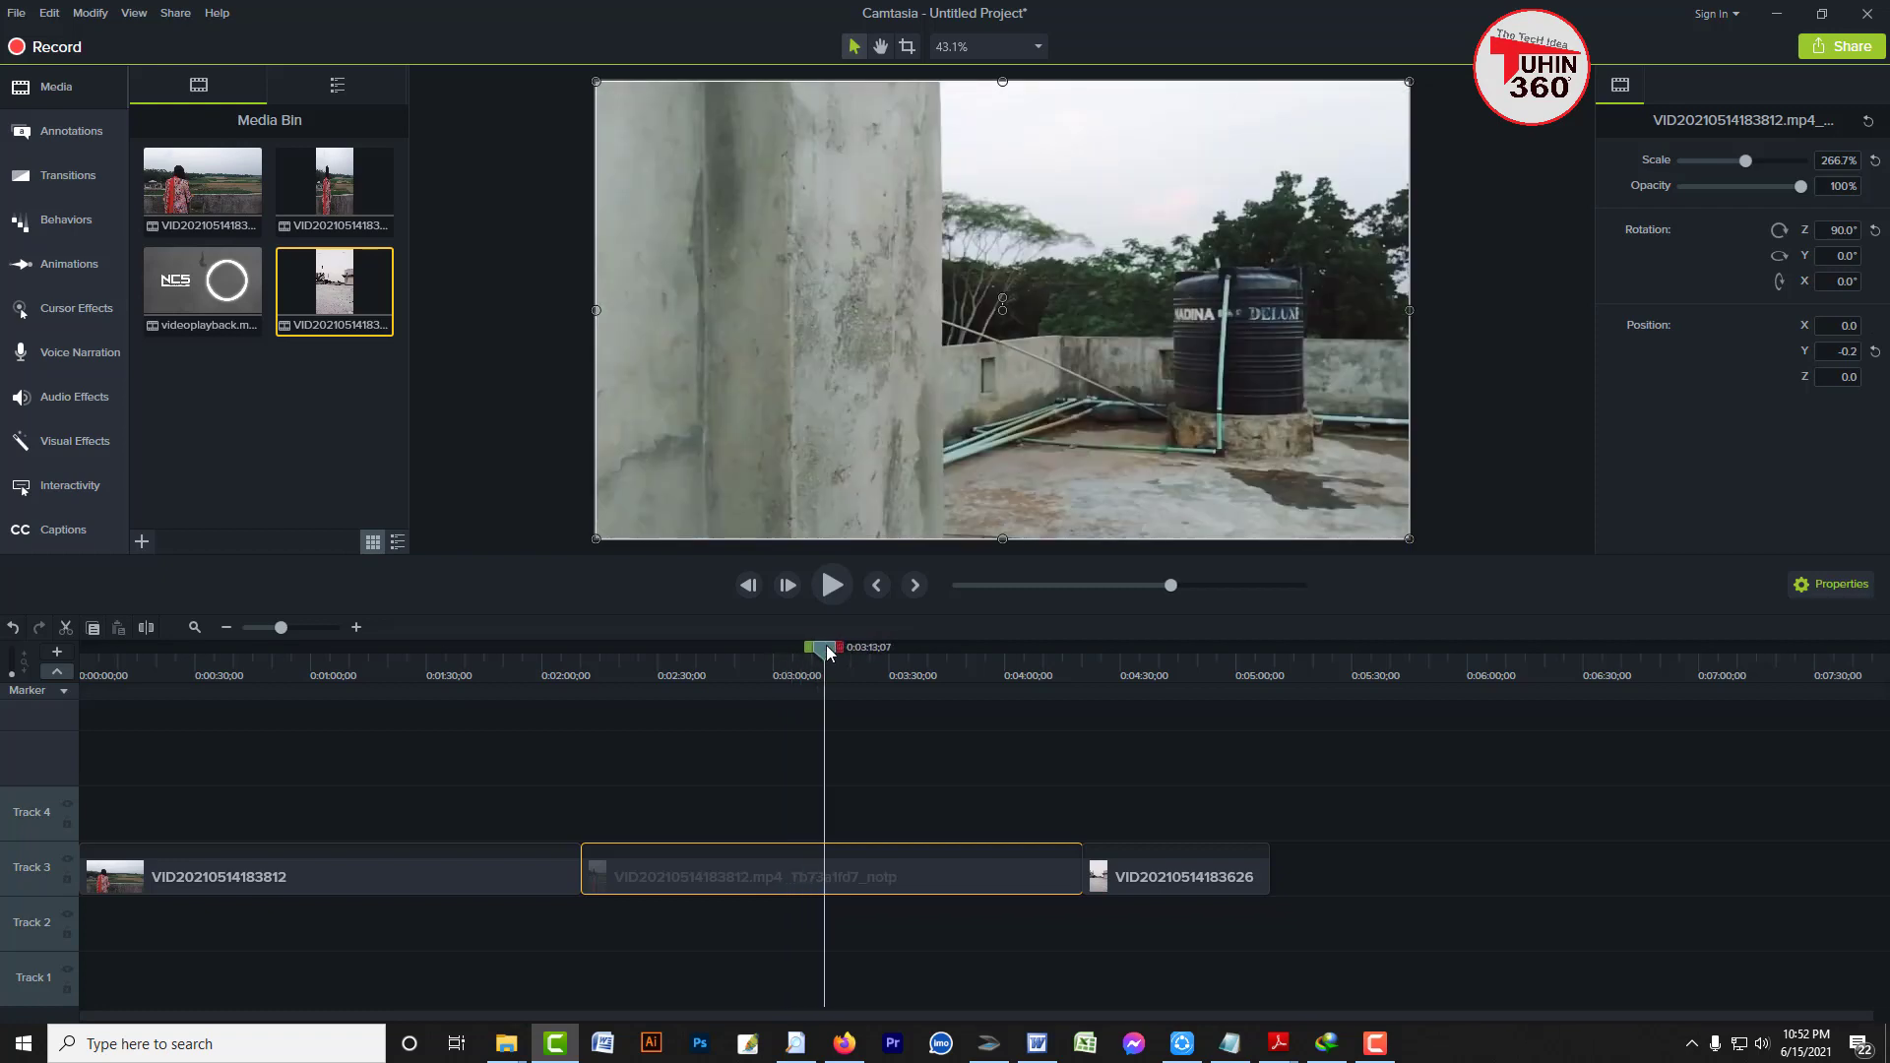
key("space")
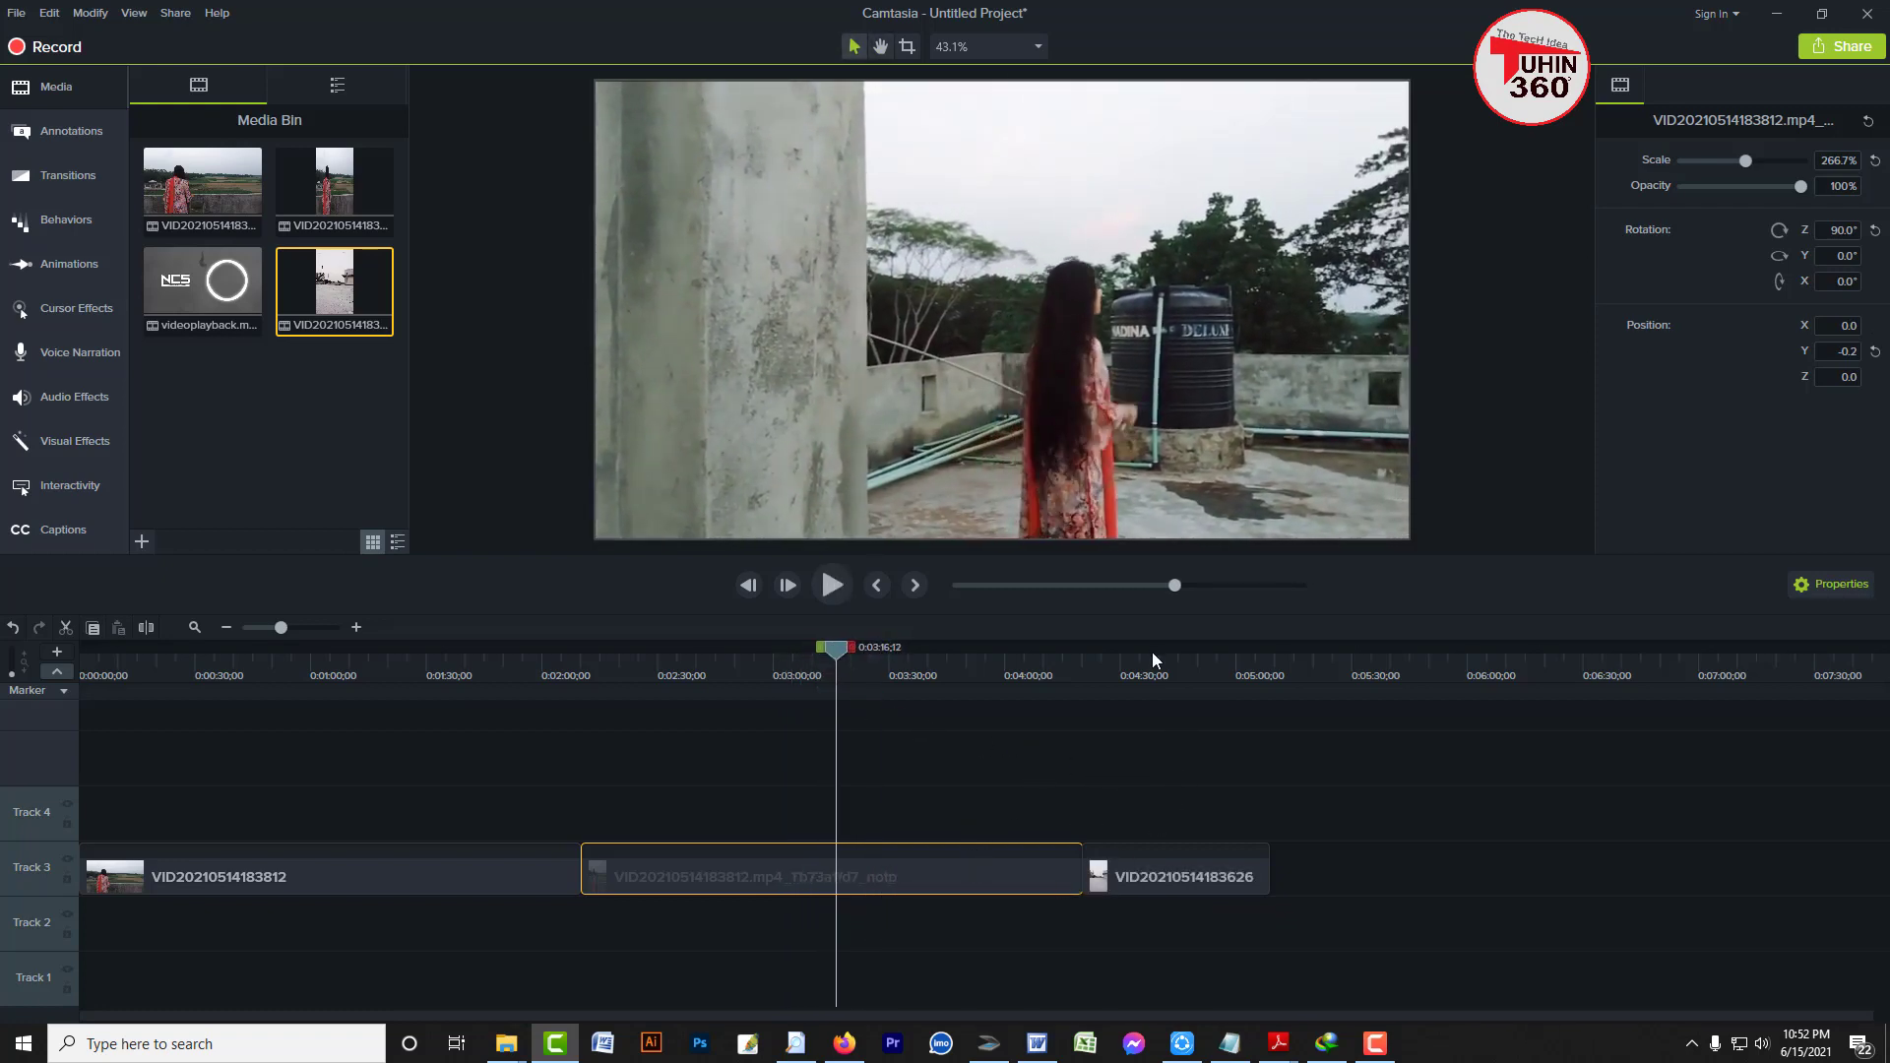
left_click(1152, 651)
left_click(1192, 869)
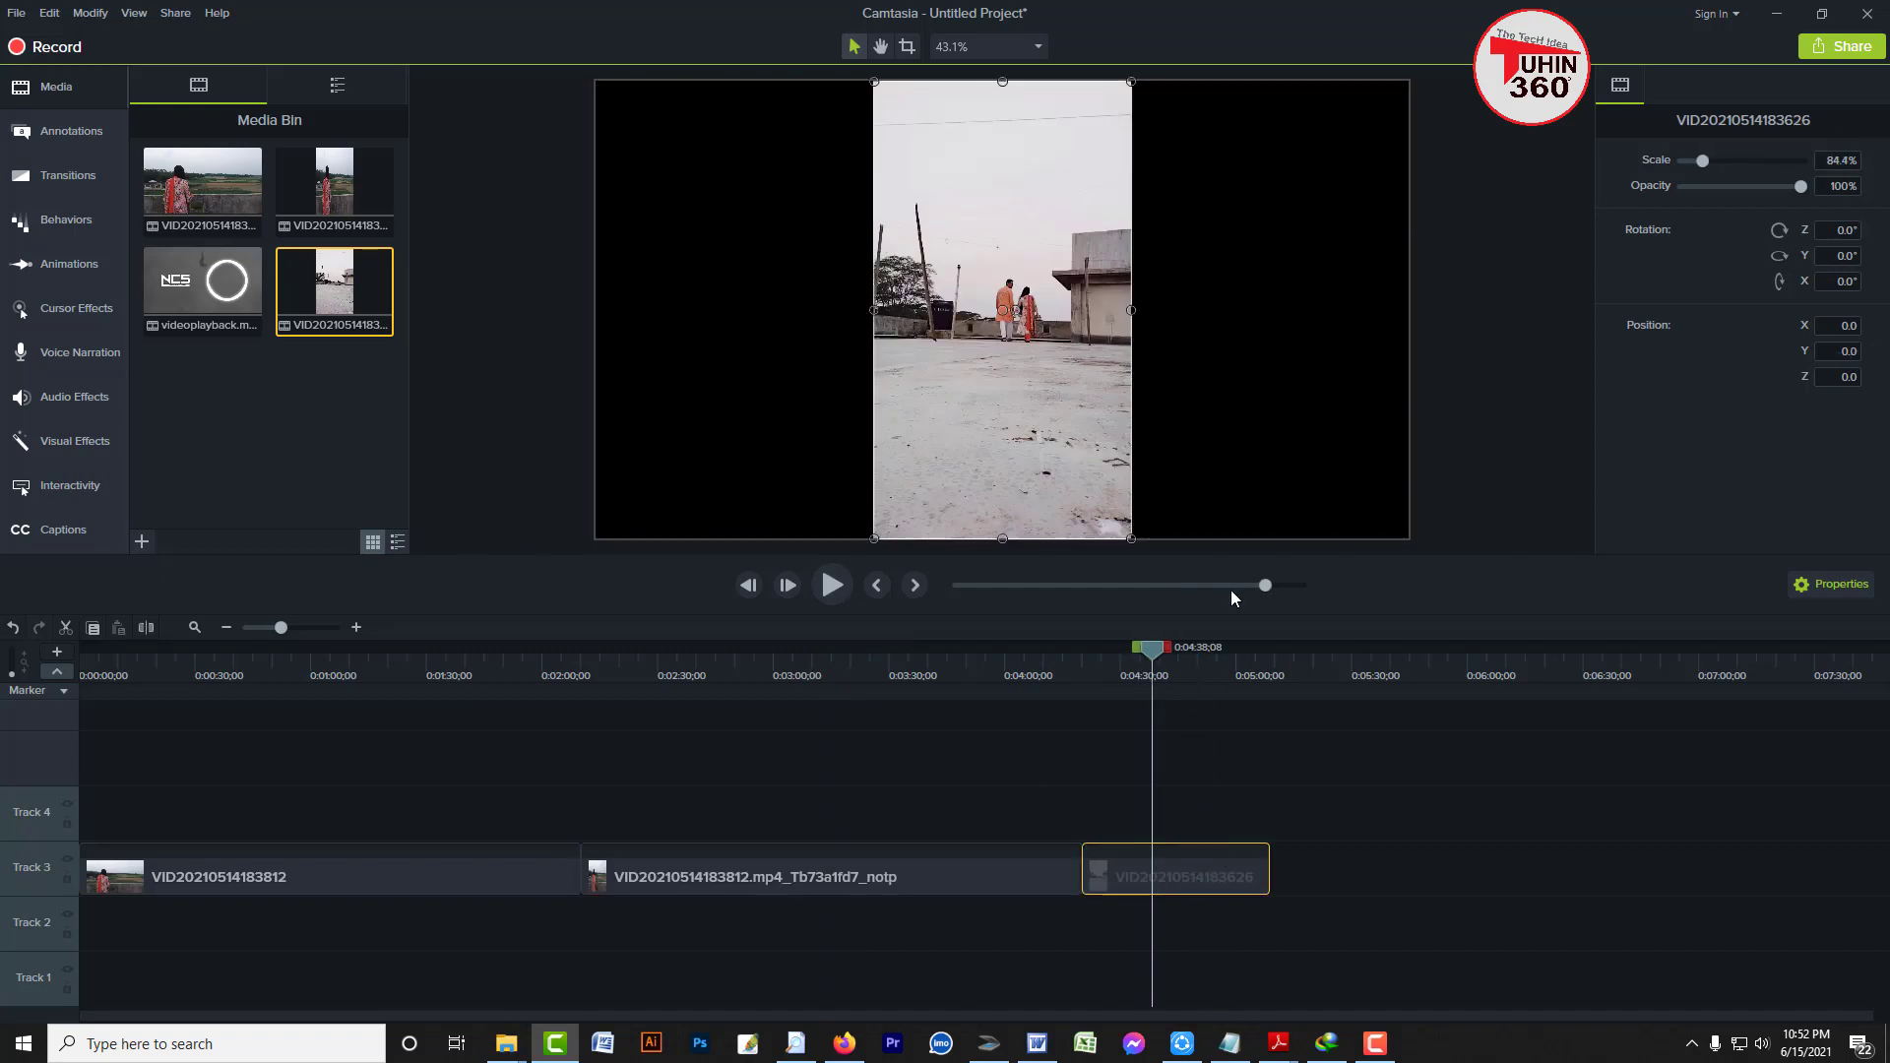
mouse_move(1152, 649)
left_mouse_down()
mouse_move(1258, 652)
mouse_move(1109, 650)
mouse_move(1126, 655)
left_mouse_up()
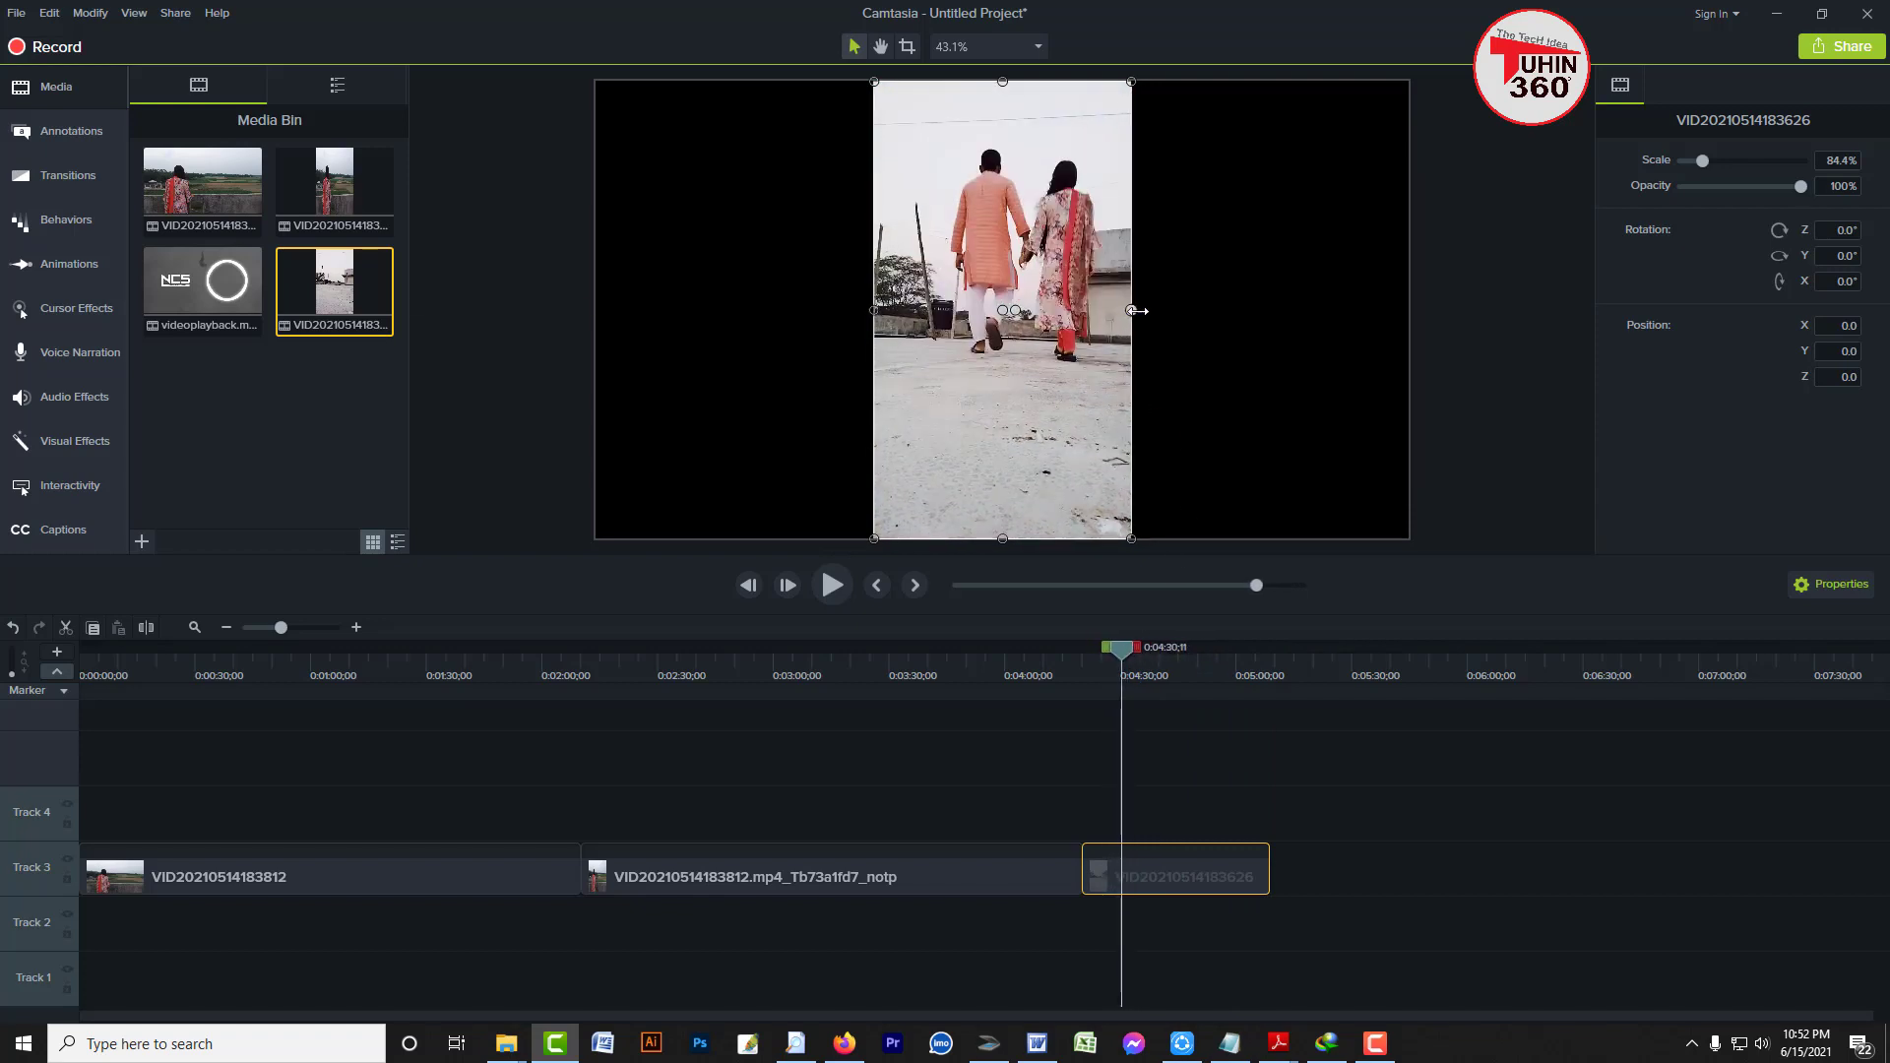
mouse_move(1138, 310)
left_mouse_down()
mouse_move(1300, 321)
mouse_move(1135, 335)
left_mouse_up()
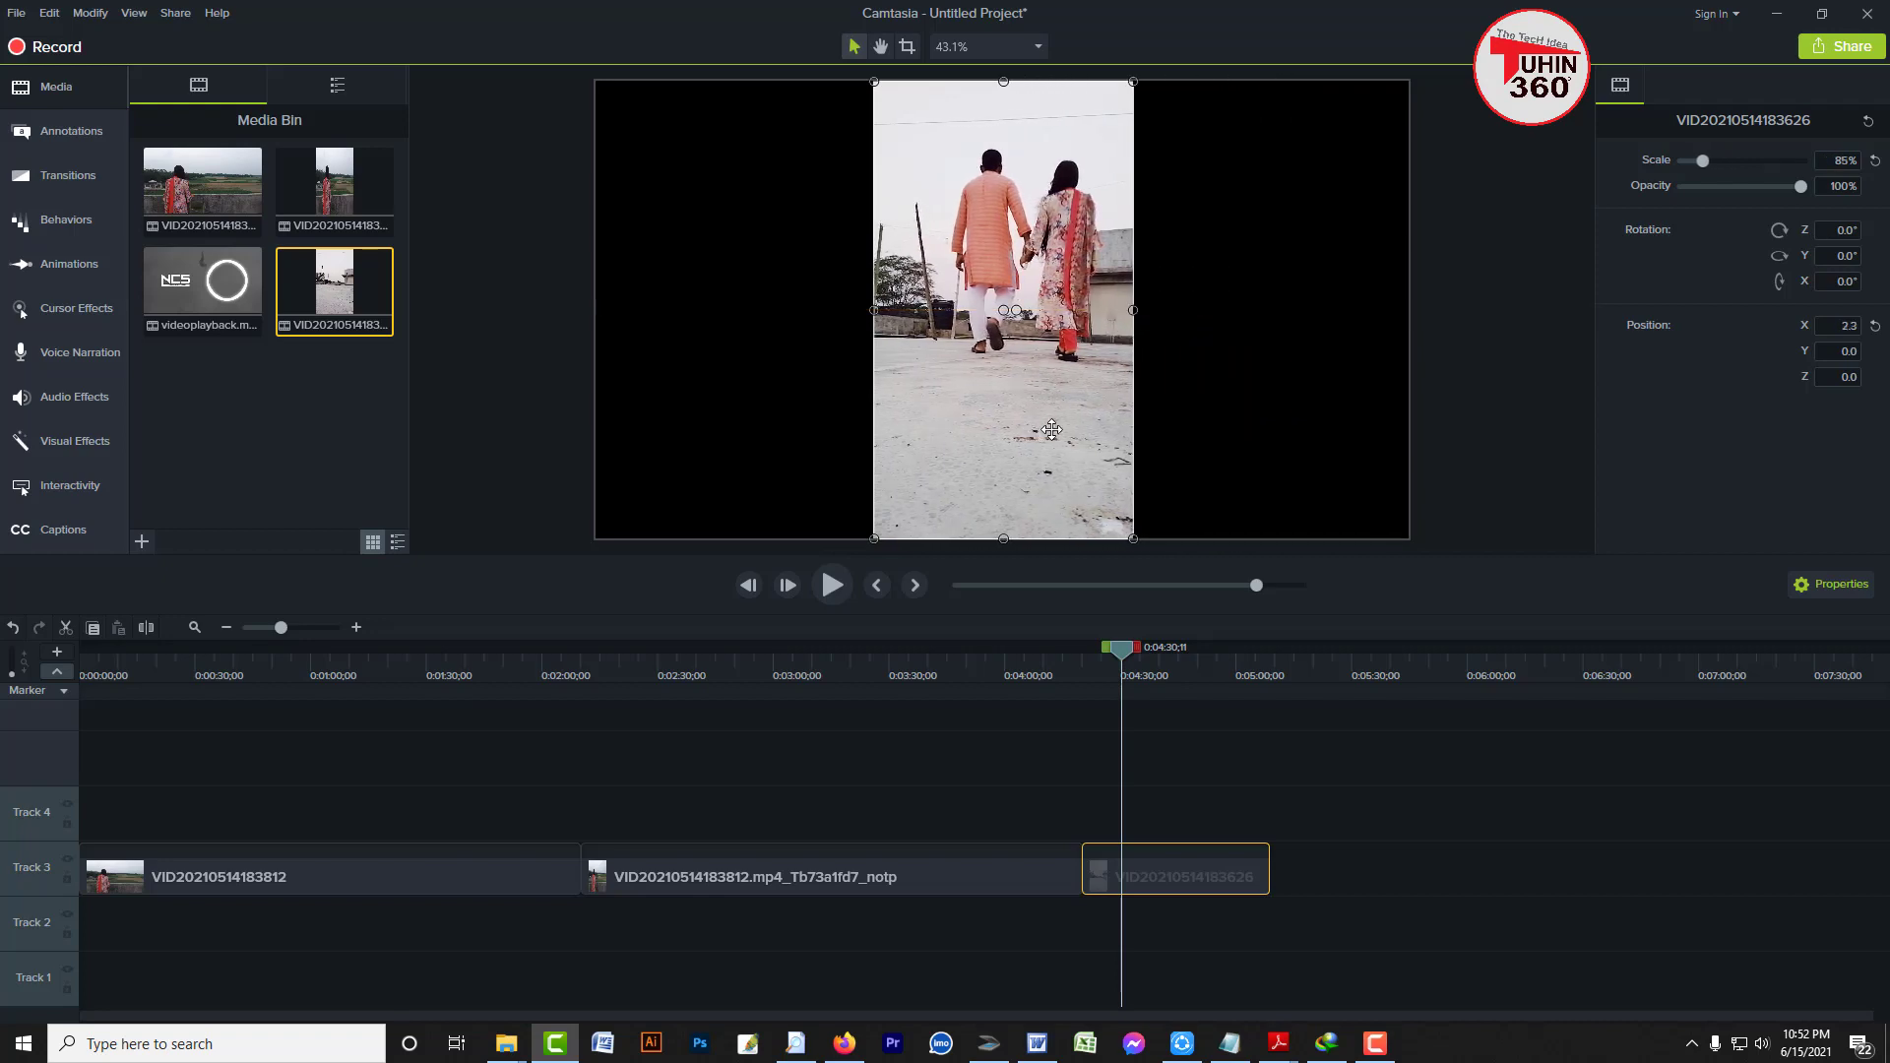
Place videoplayback.mp4 at the start of Track 4 and enlarge it on the canvas to about 182.6% scale
left_click_drag(346, 687, 0, 645)
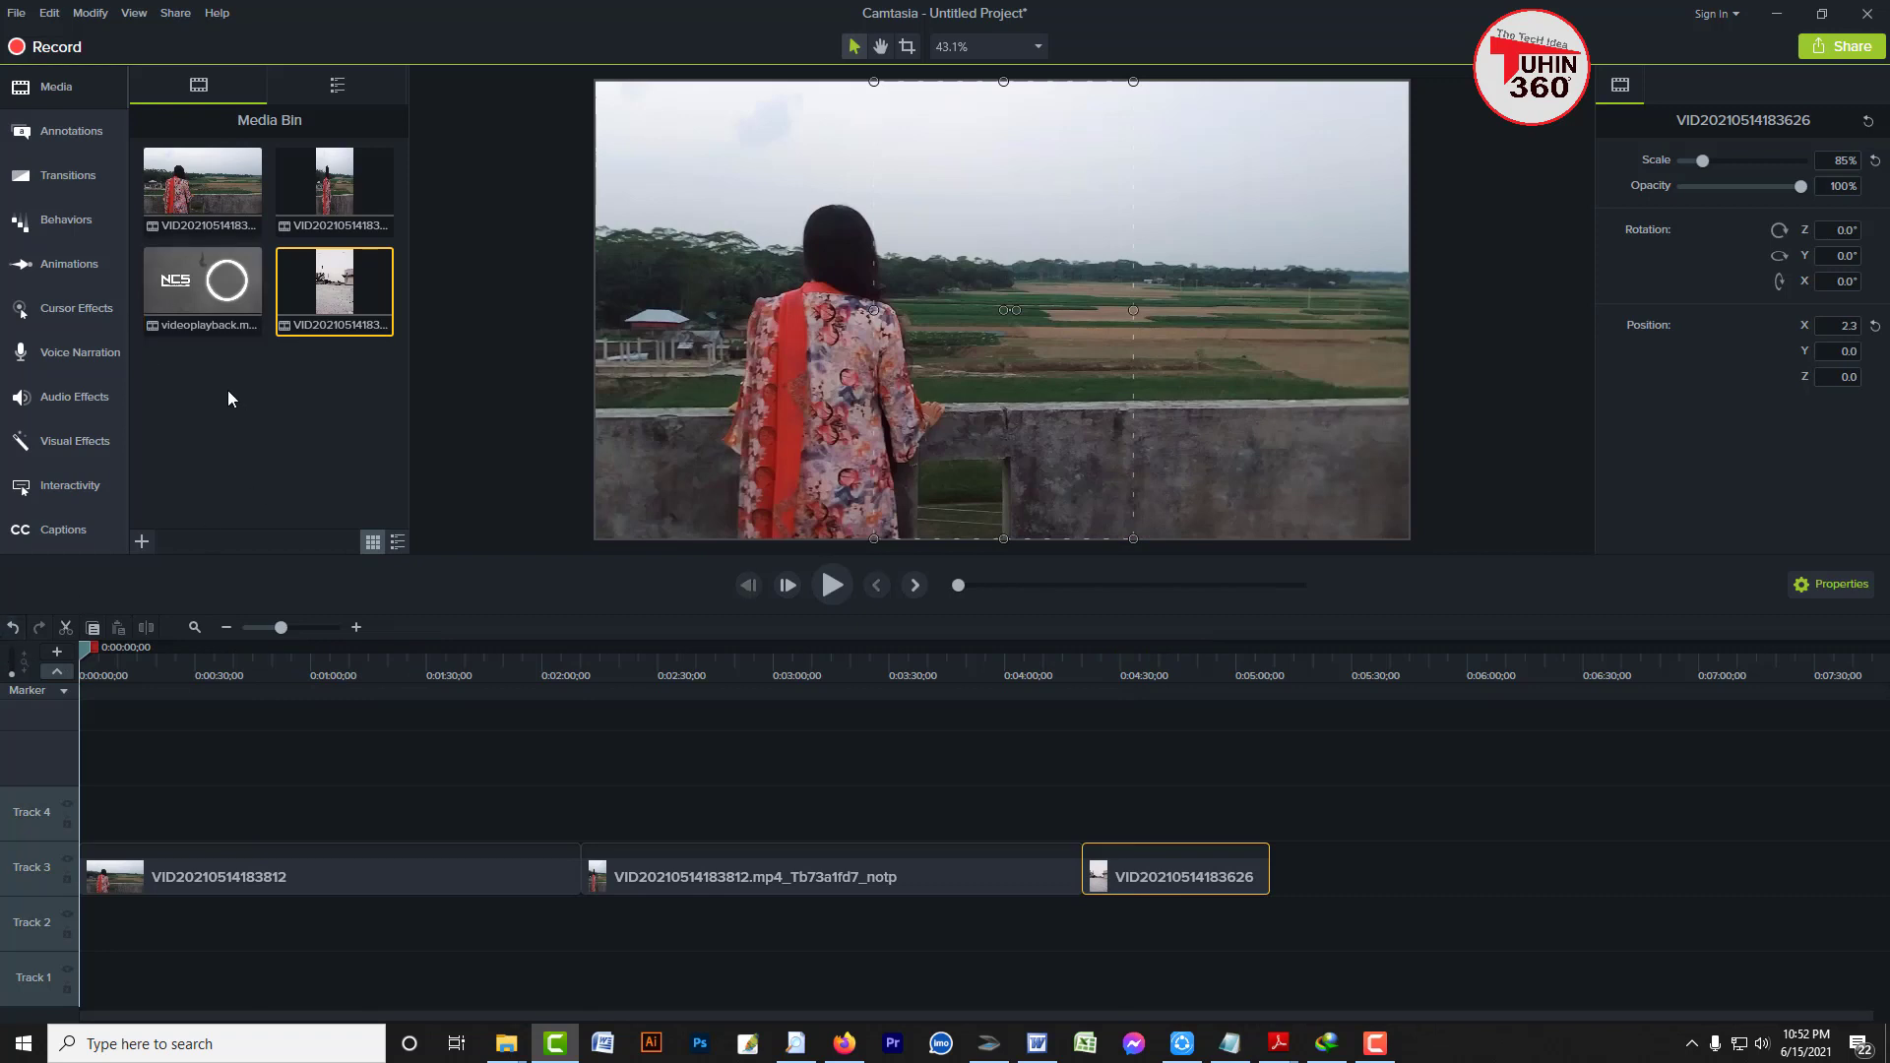
left_click(216, 320)
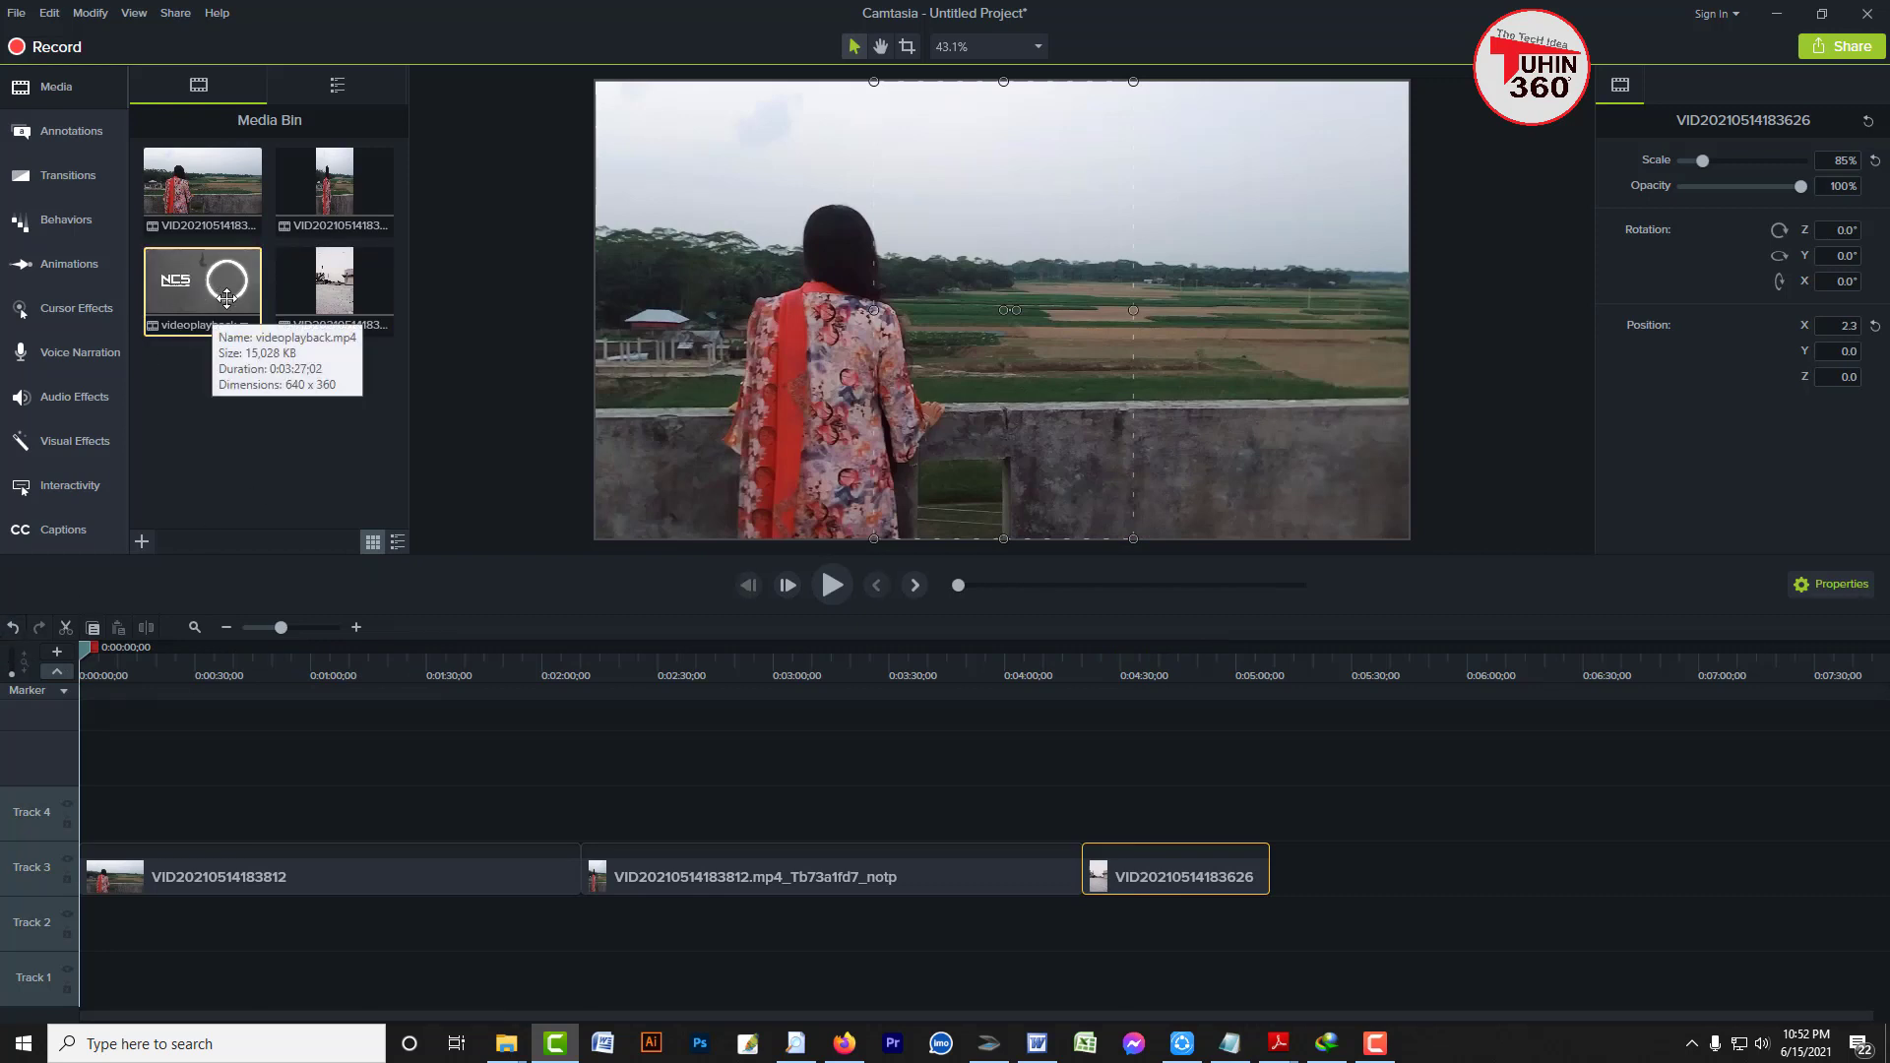
left_click_drag(209, 283, 73, 765)
left_click_drag(187, 778, 171, 823)
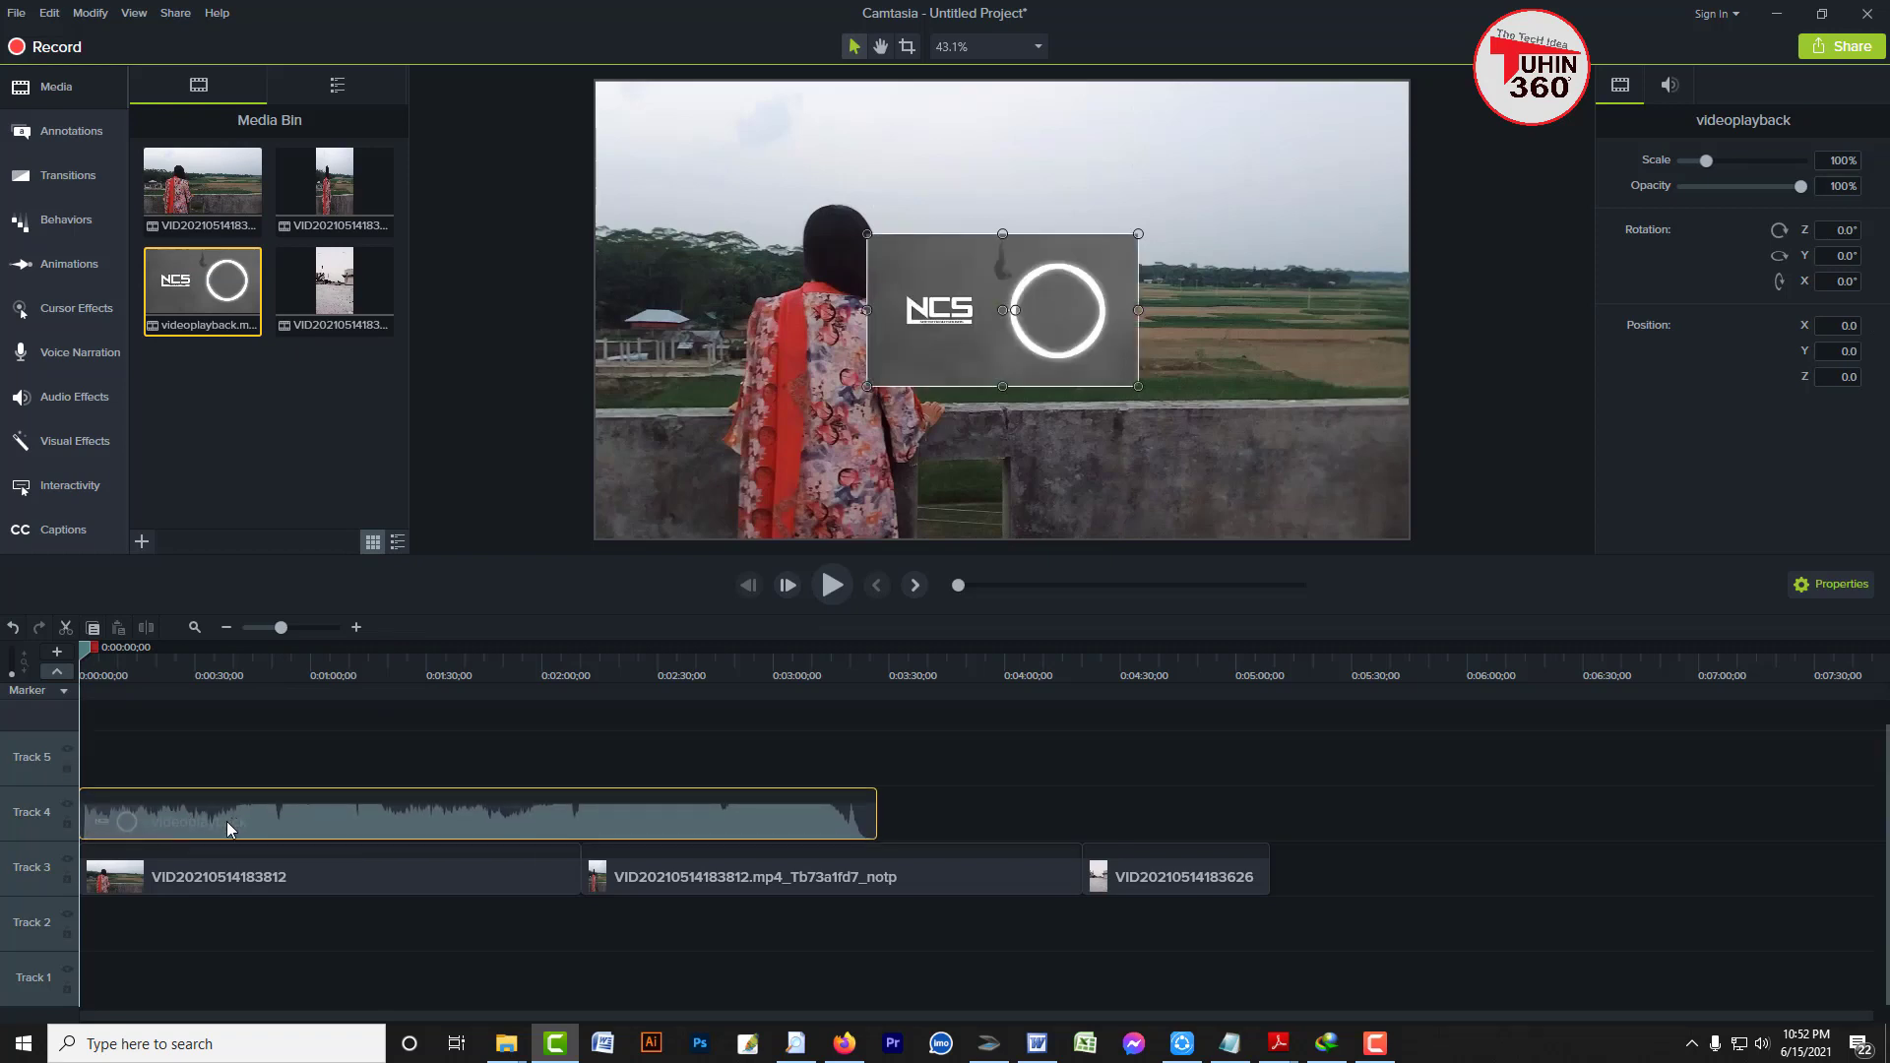
left_click_drag(1137, 387, 1362, 522)
left_click_drag(1132, 413, 997, 359)
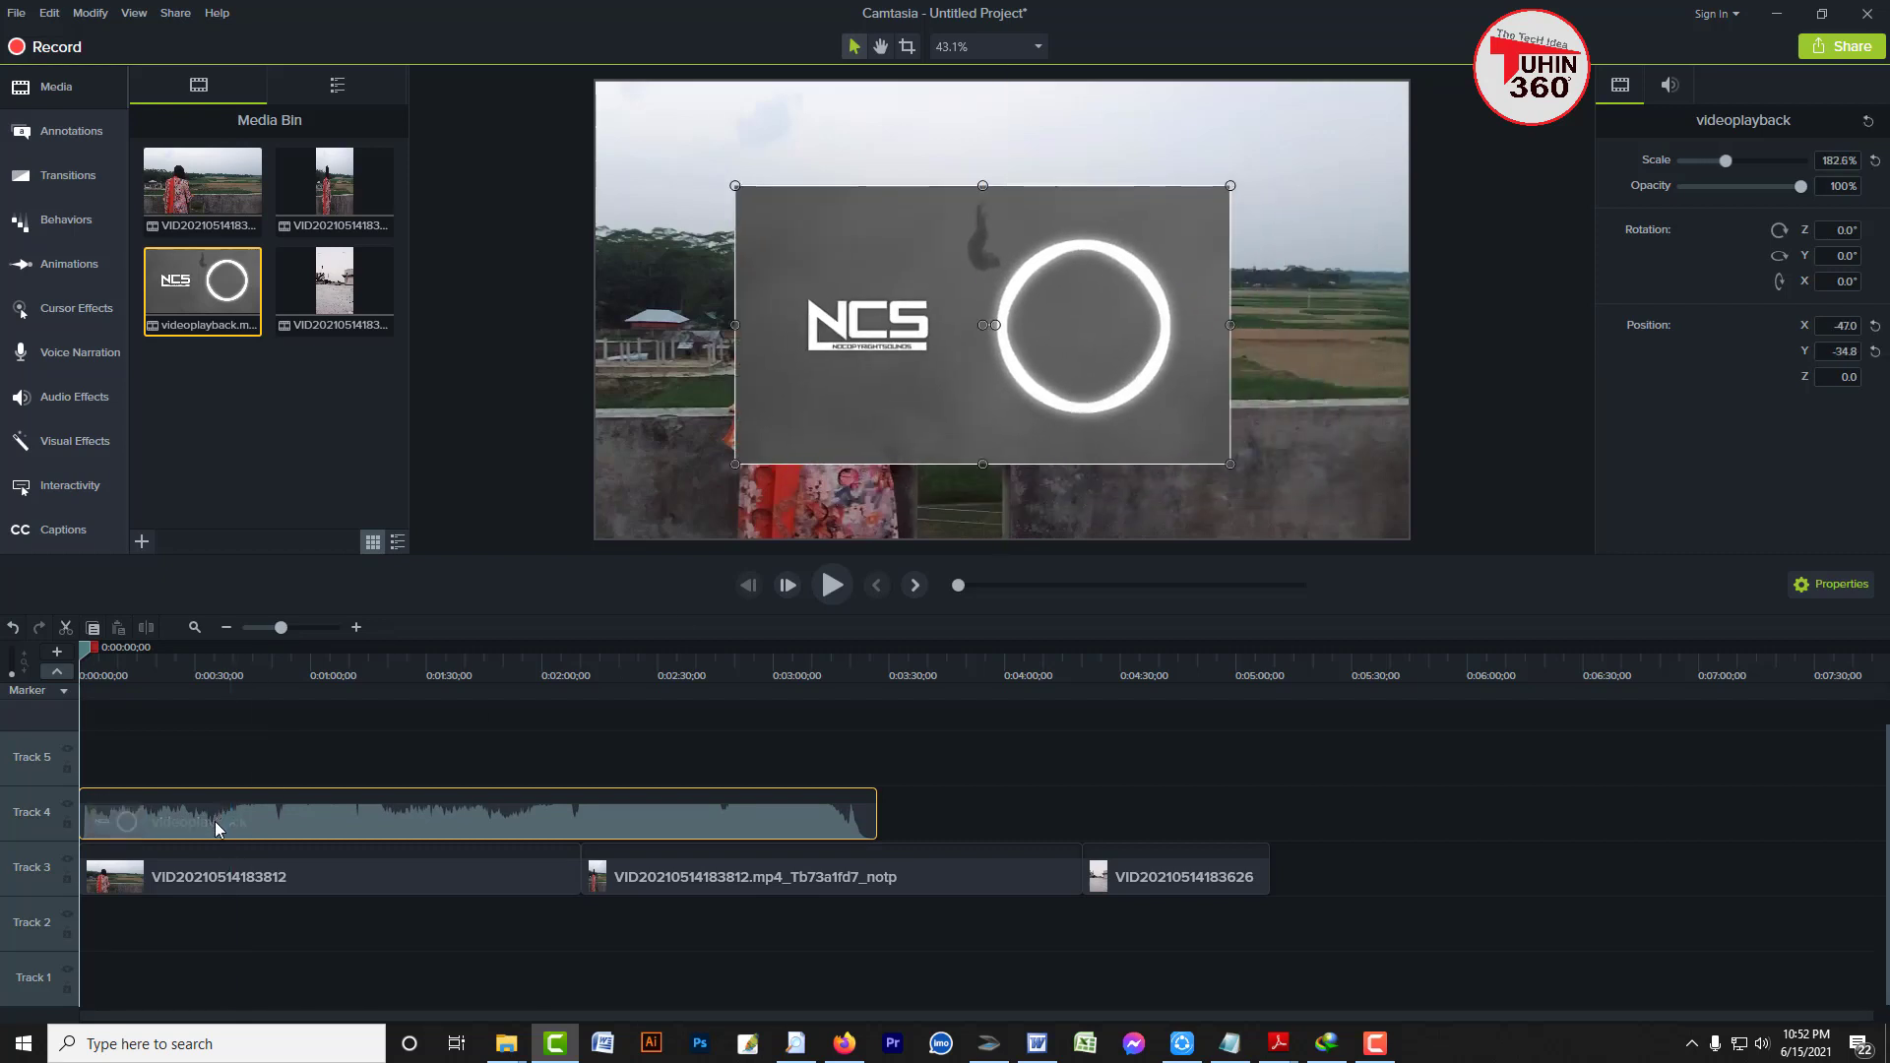
Separate the audio and video of the videoplayback clip and delete its video part from Track 4
right_click(215, 821)
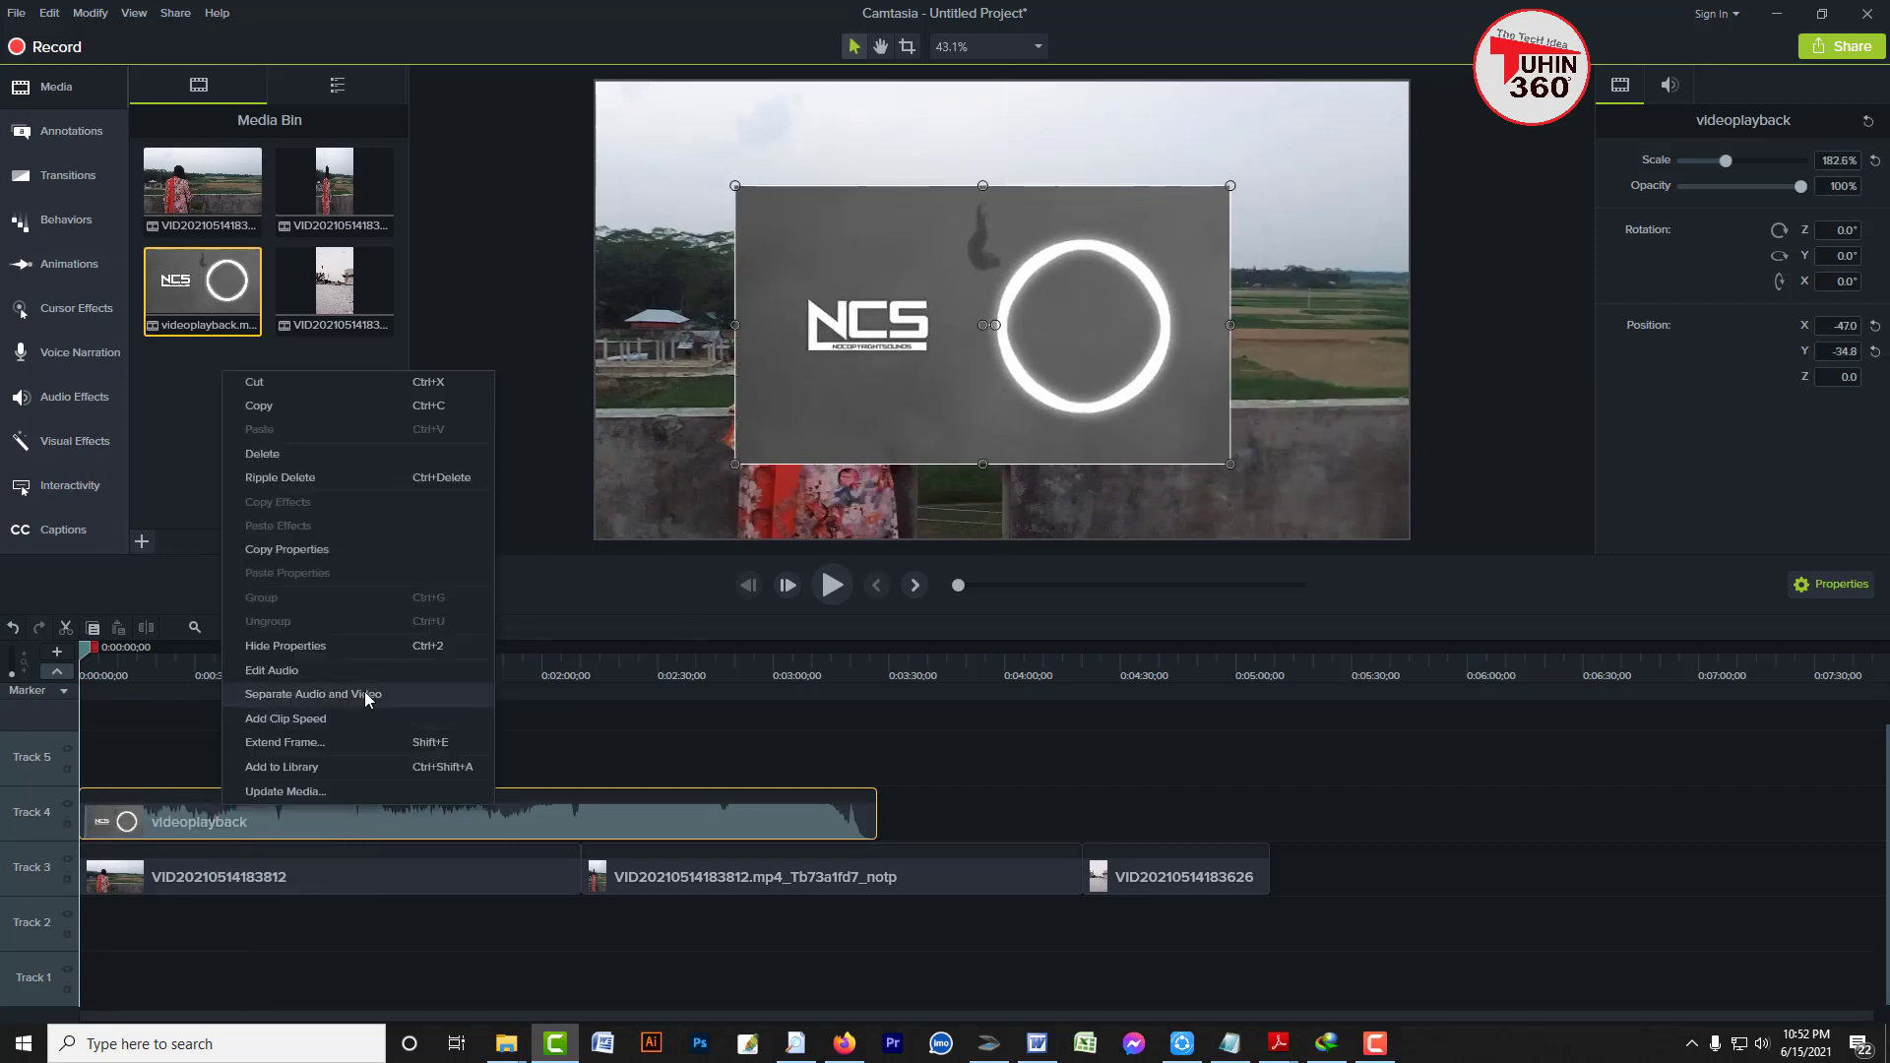
left_click(331, 695)
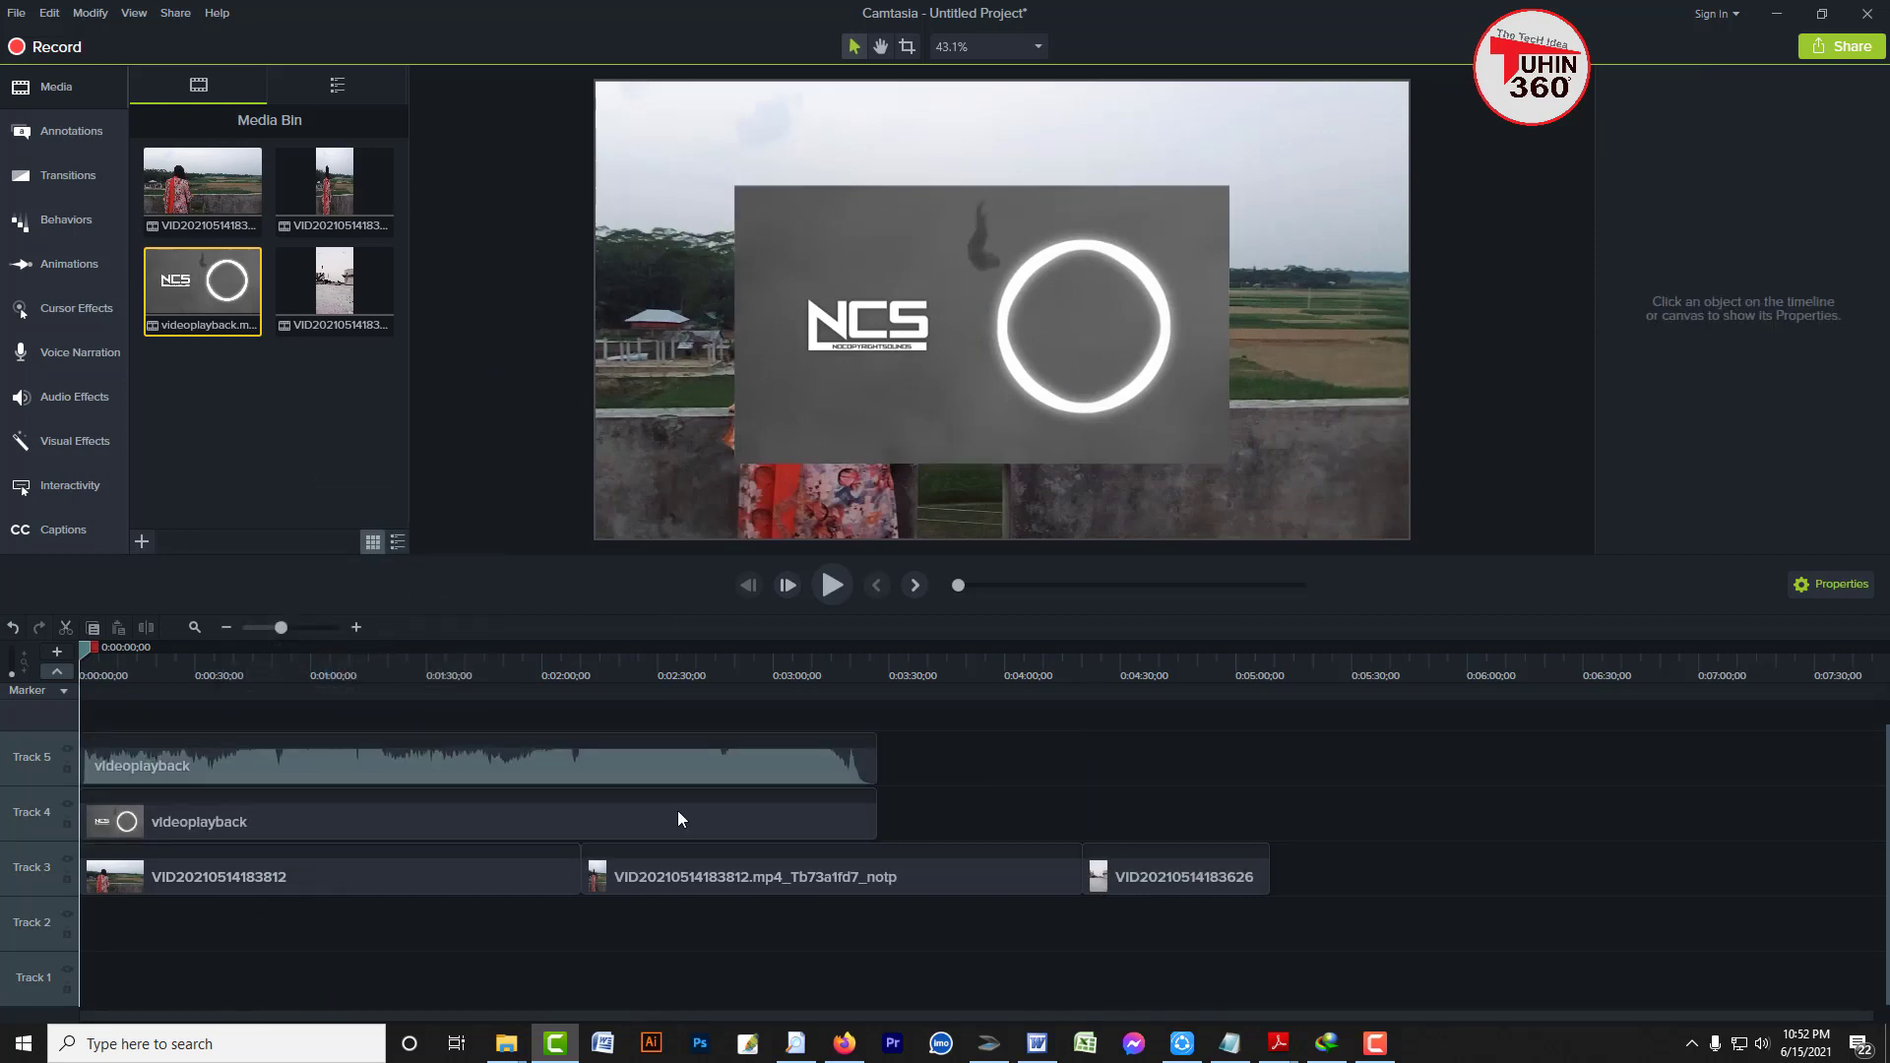
left_click(185, 819)
key("Delete")
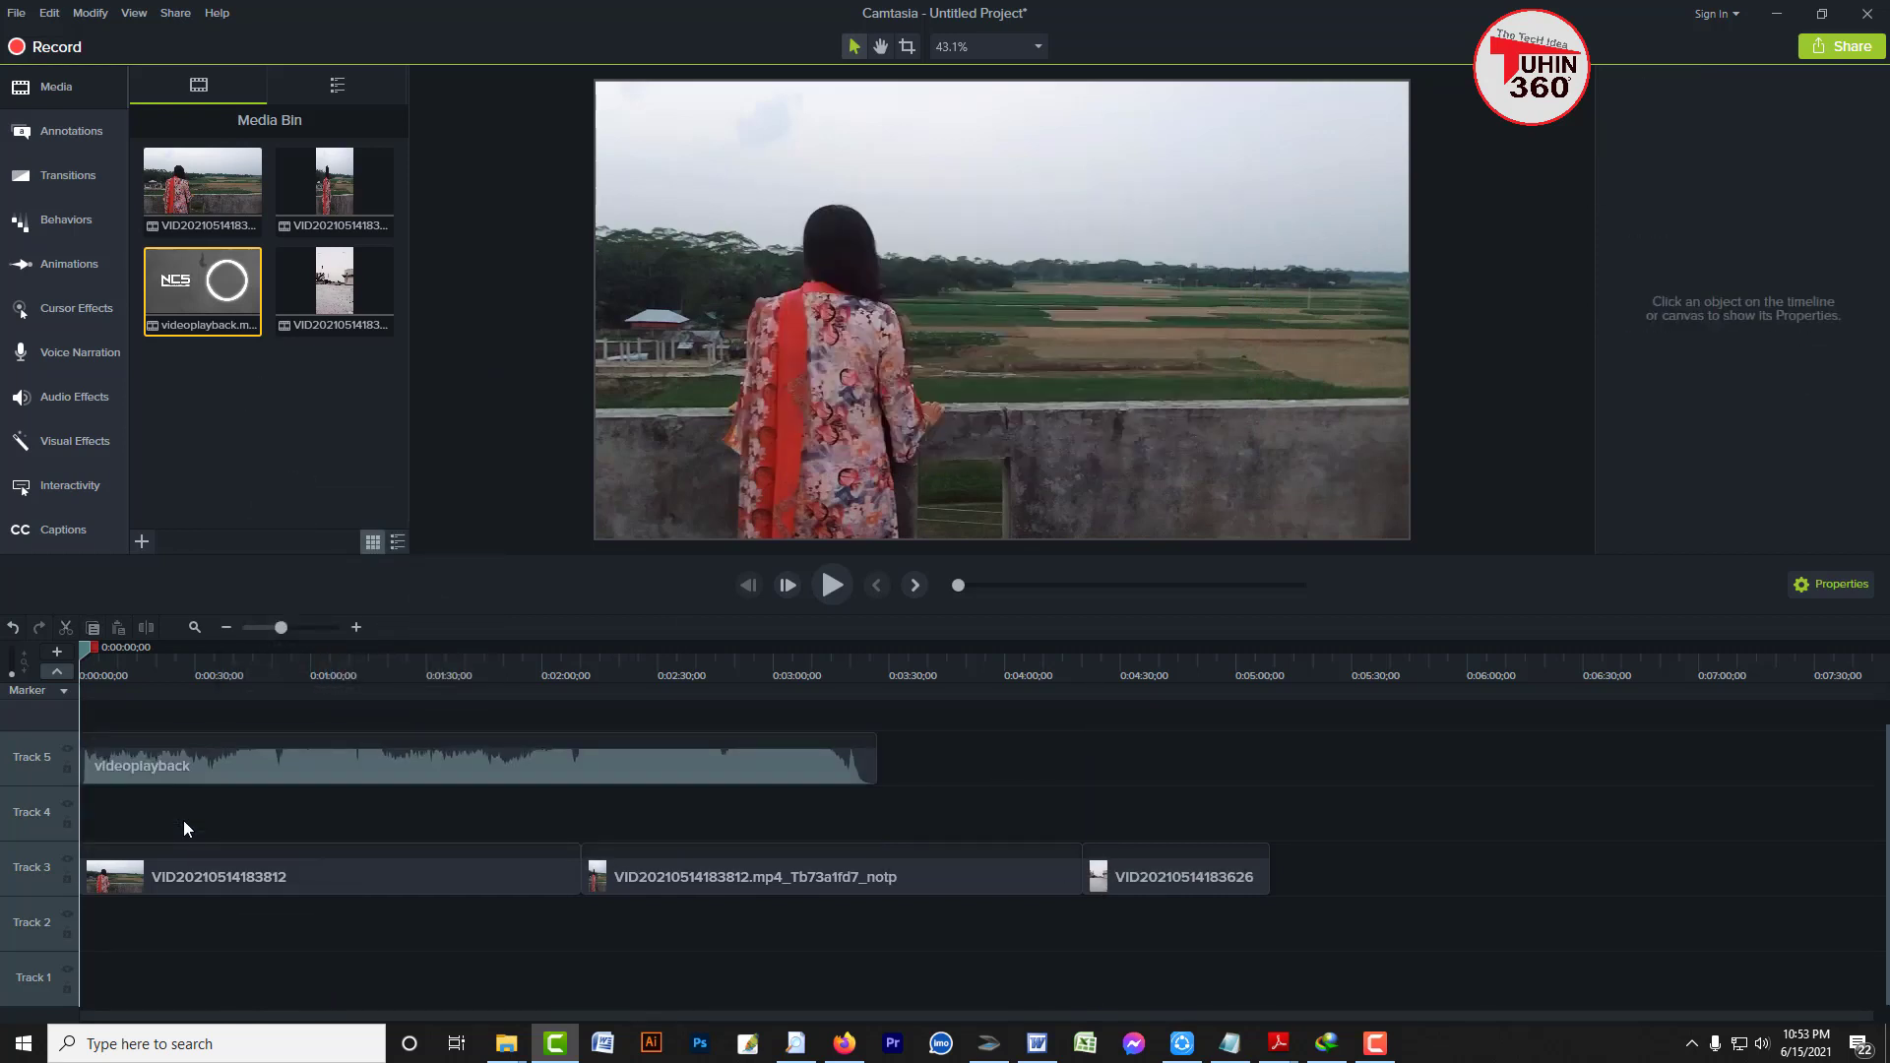
Move the videoplayback audio from Track 5 to the start of Track 2, beneath the video clips
left_click(245, 770)
left_click_drag(280, 772, 282, 807)
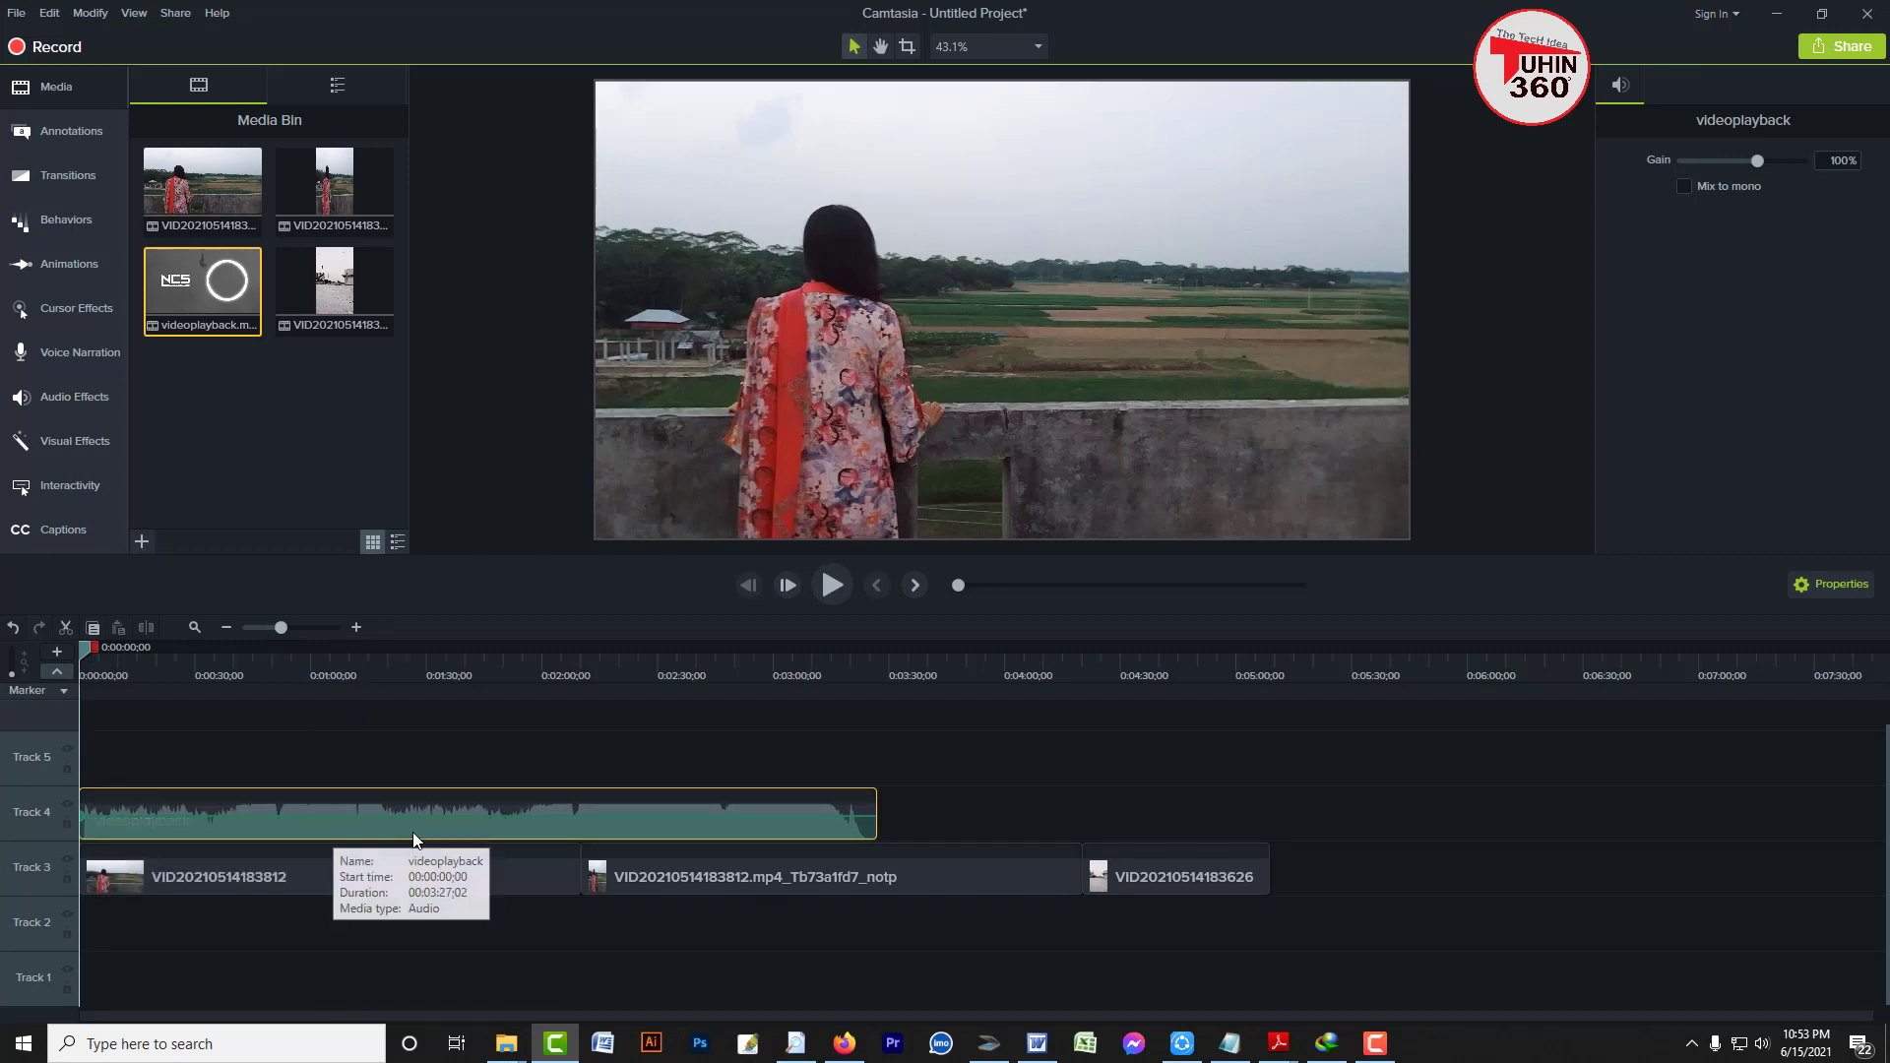
left_click_drag(414, 837, 240, 926)
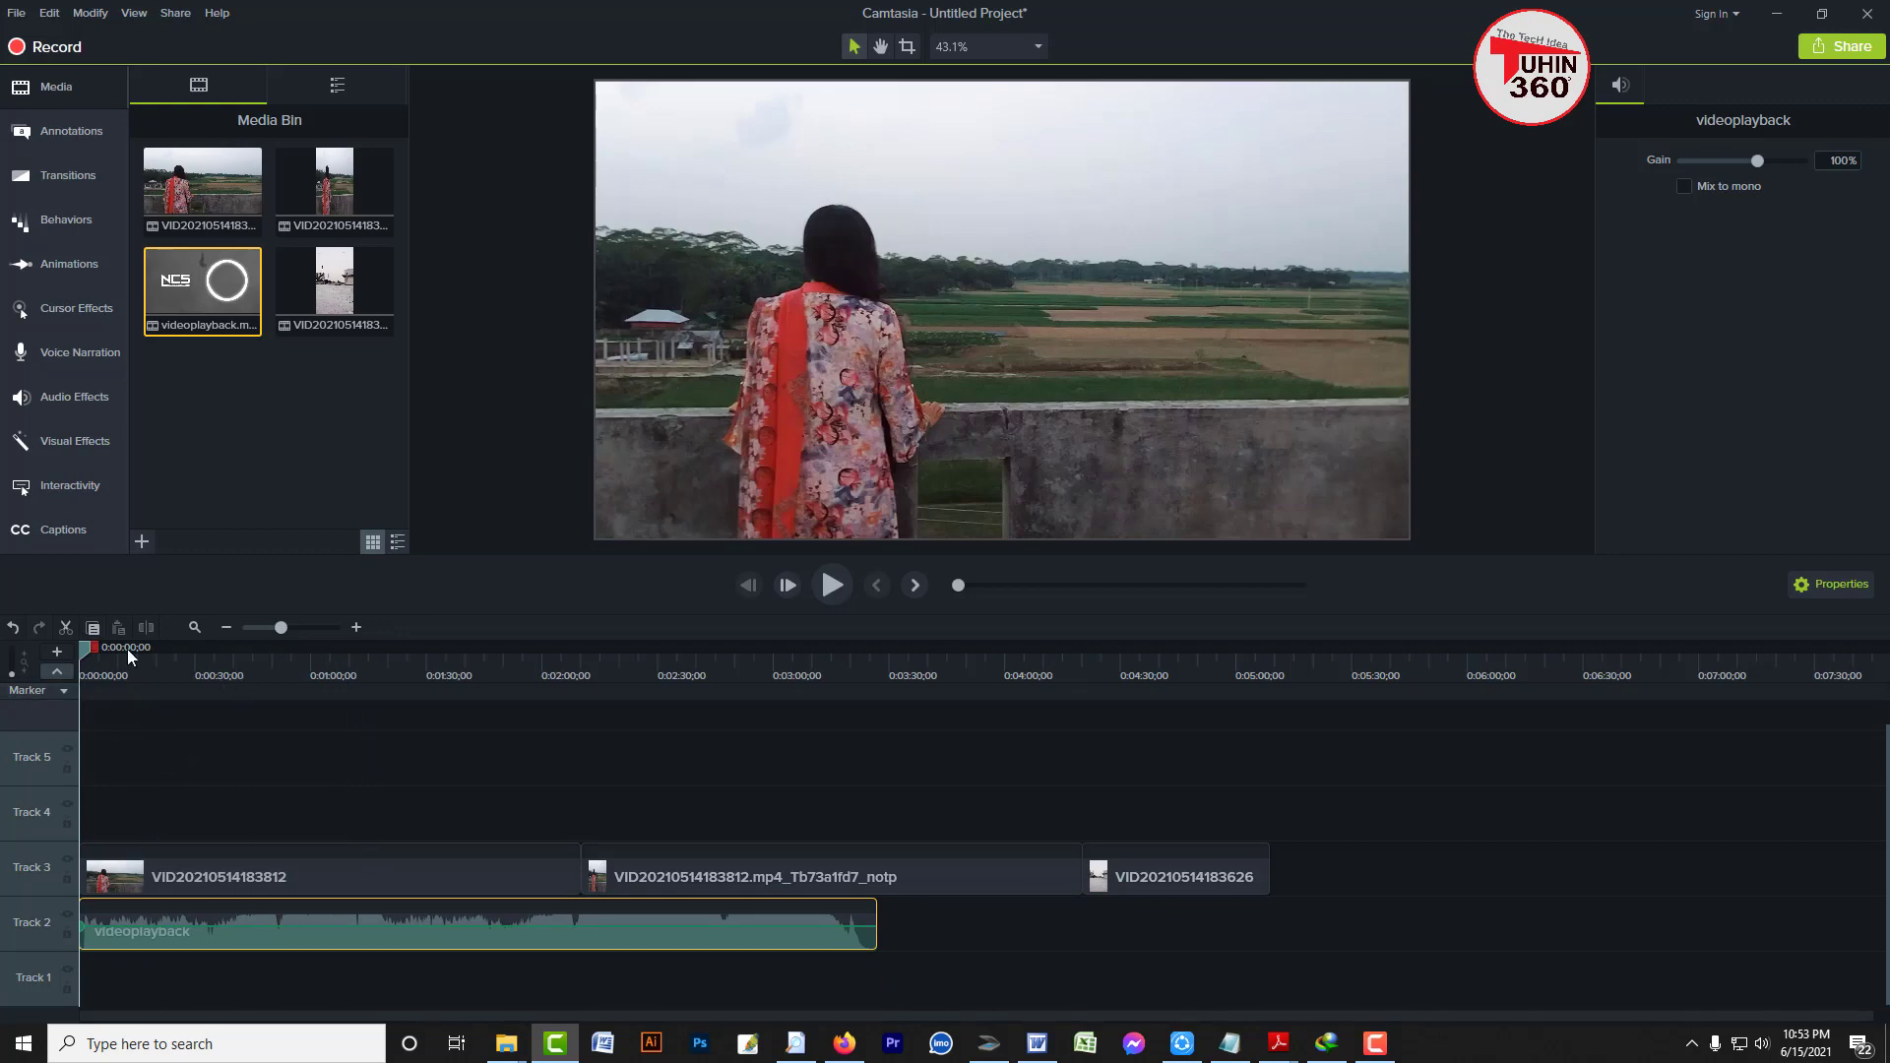
Play the first clip with the music from the timeline start for about 21 seconds
left_click_drag(87, 658, 22, 655)
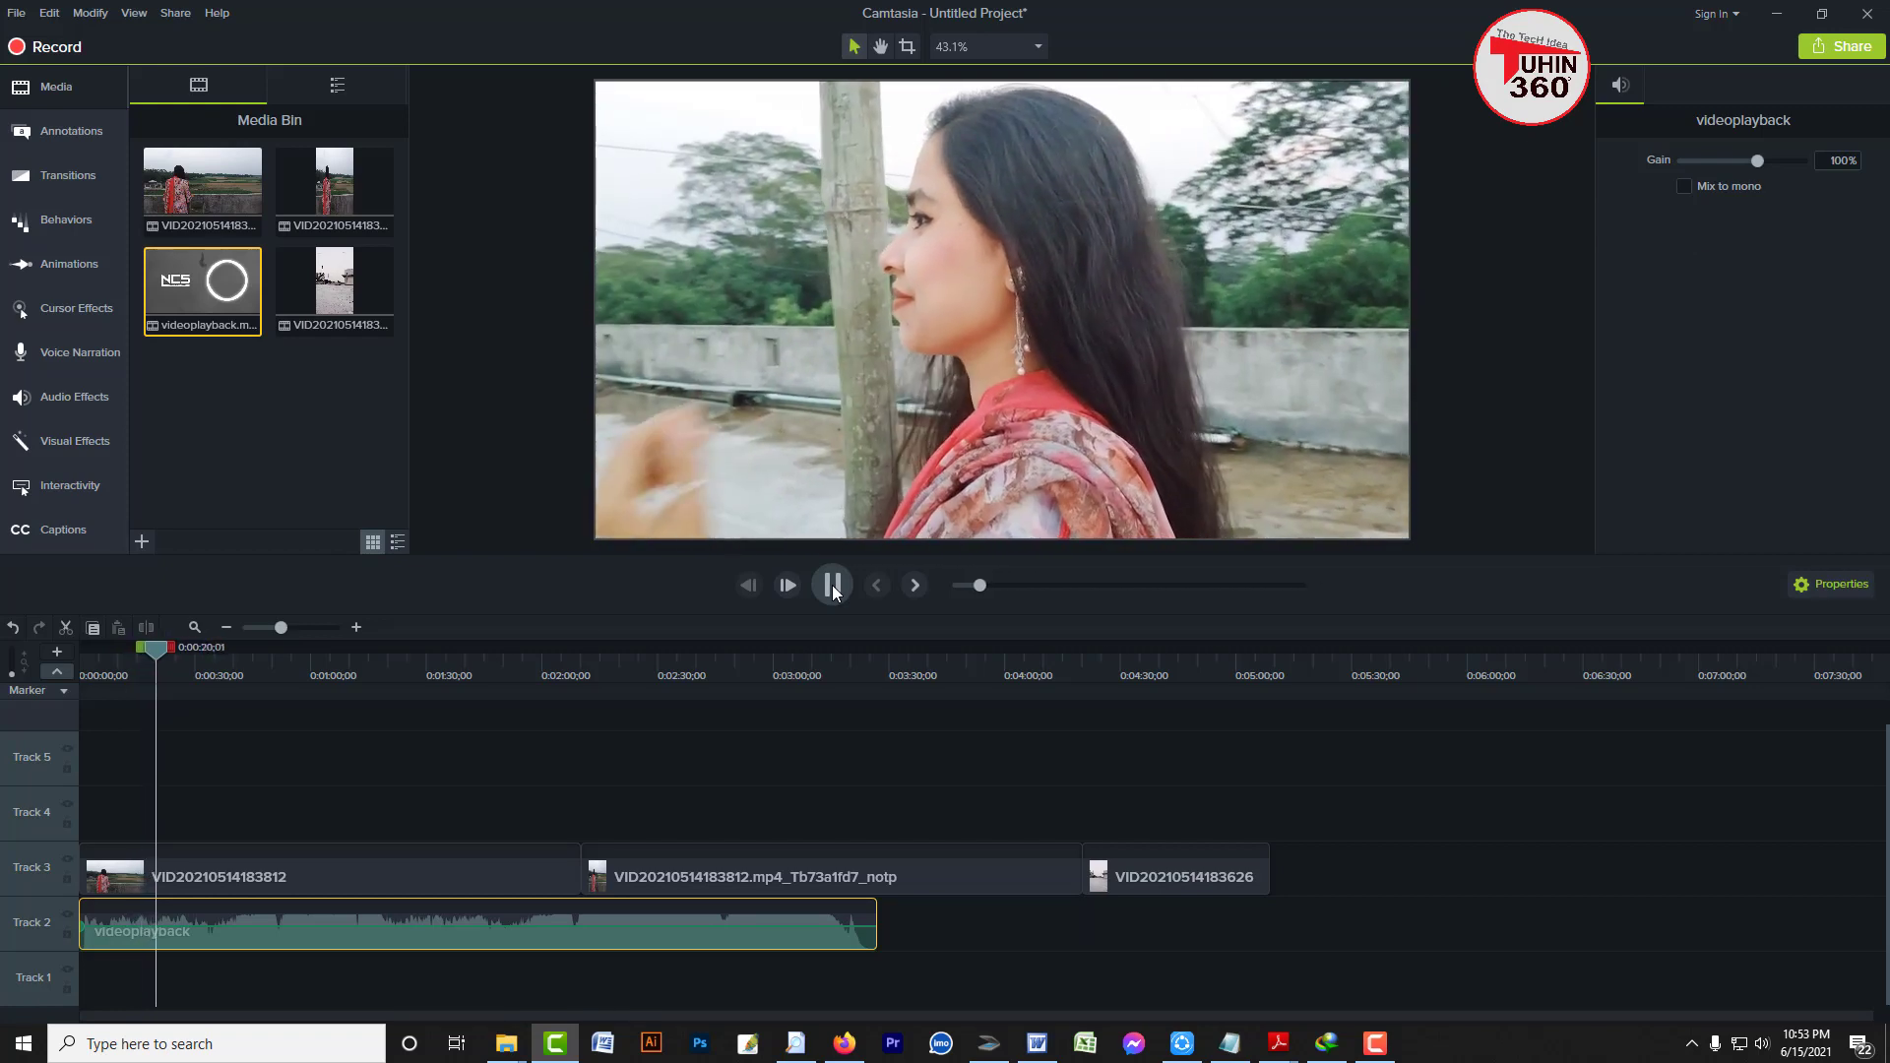
left_click(832, 588)
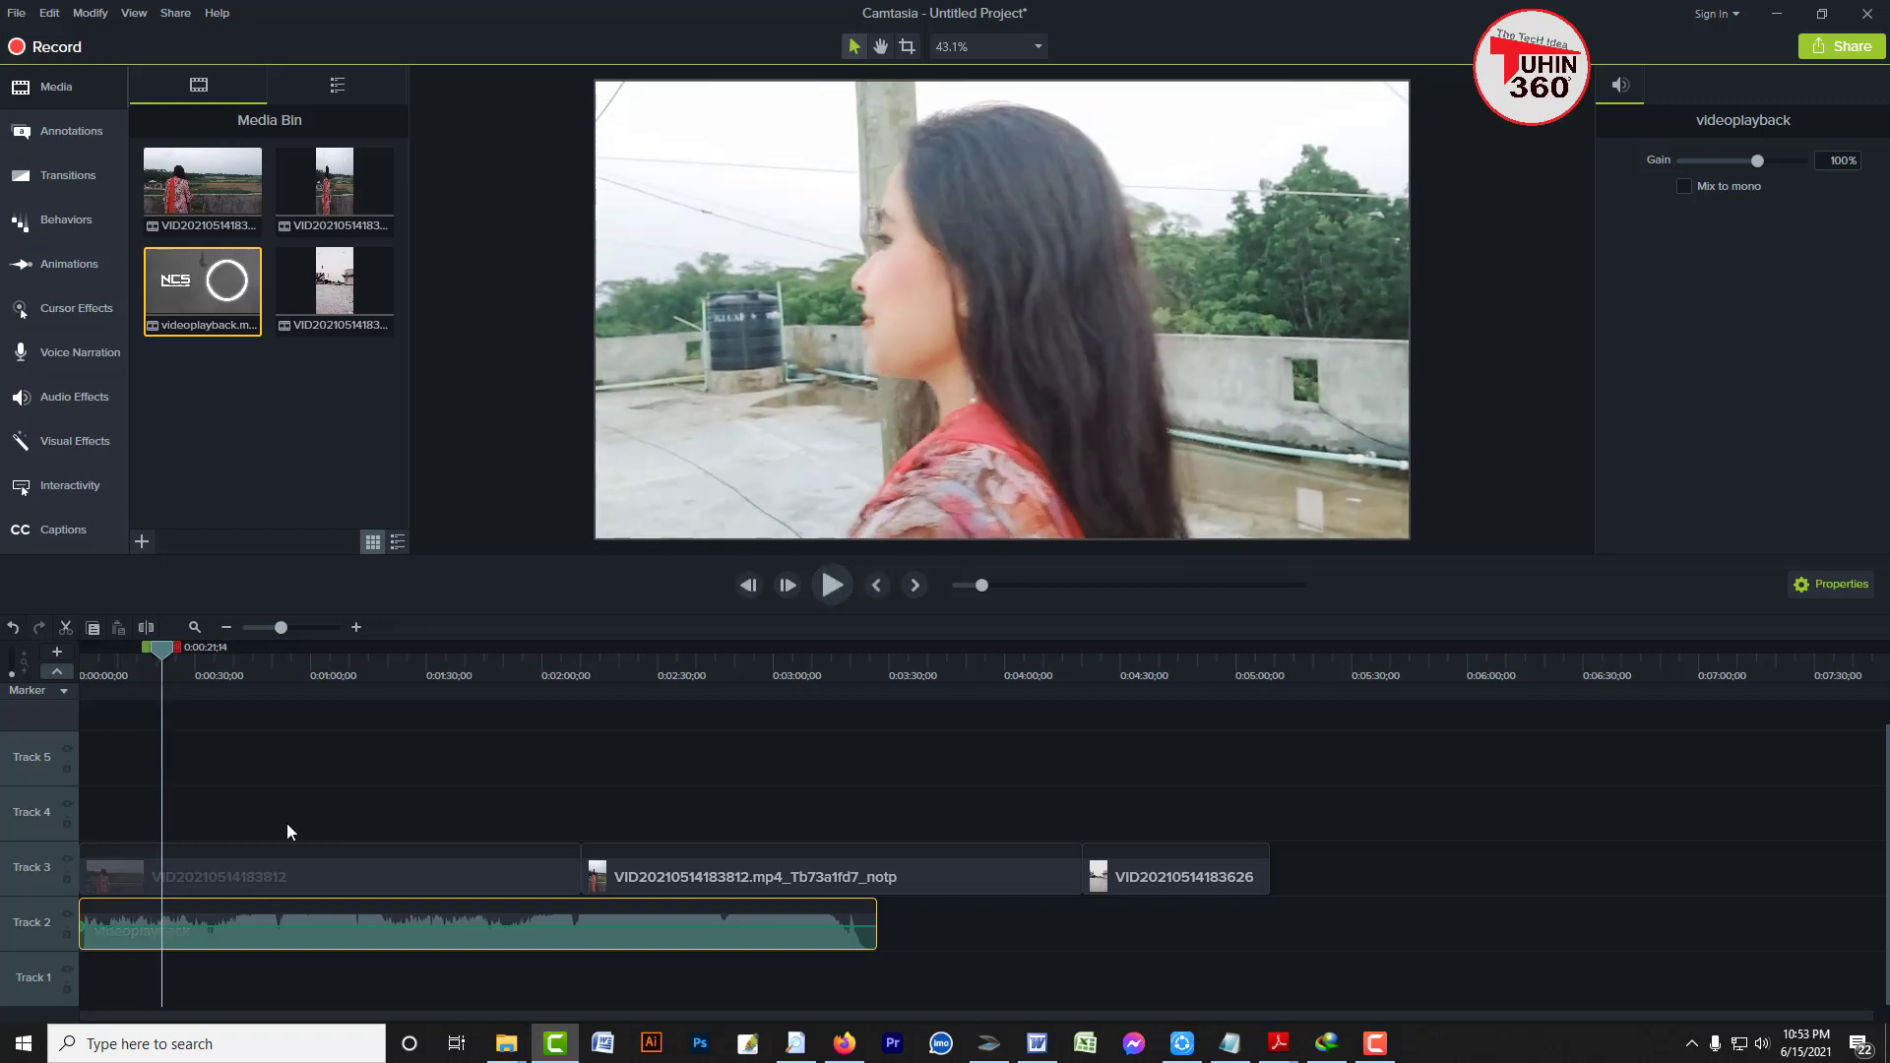
left_click(336, 800)
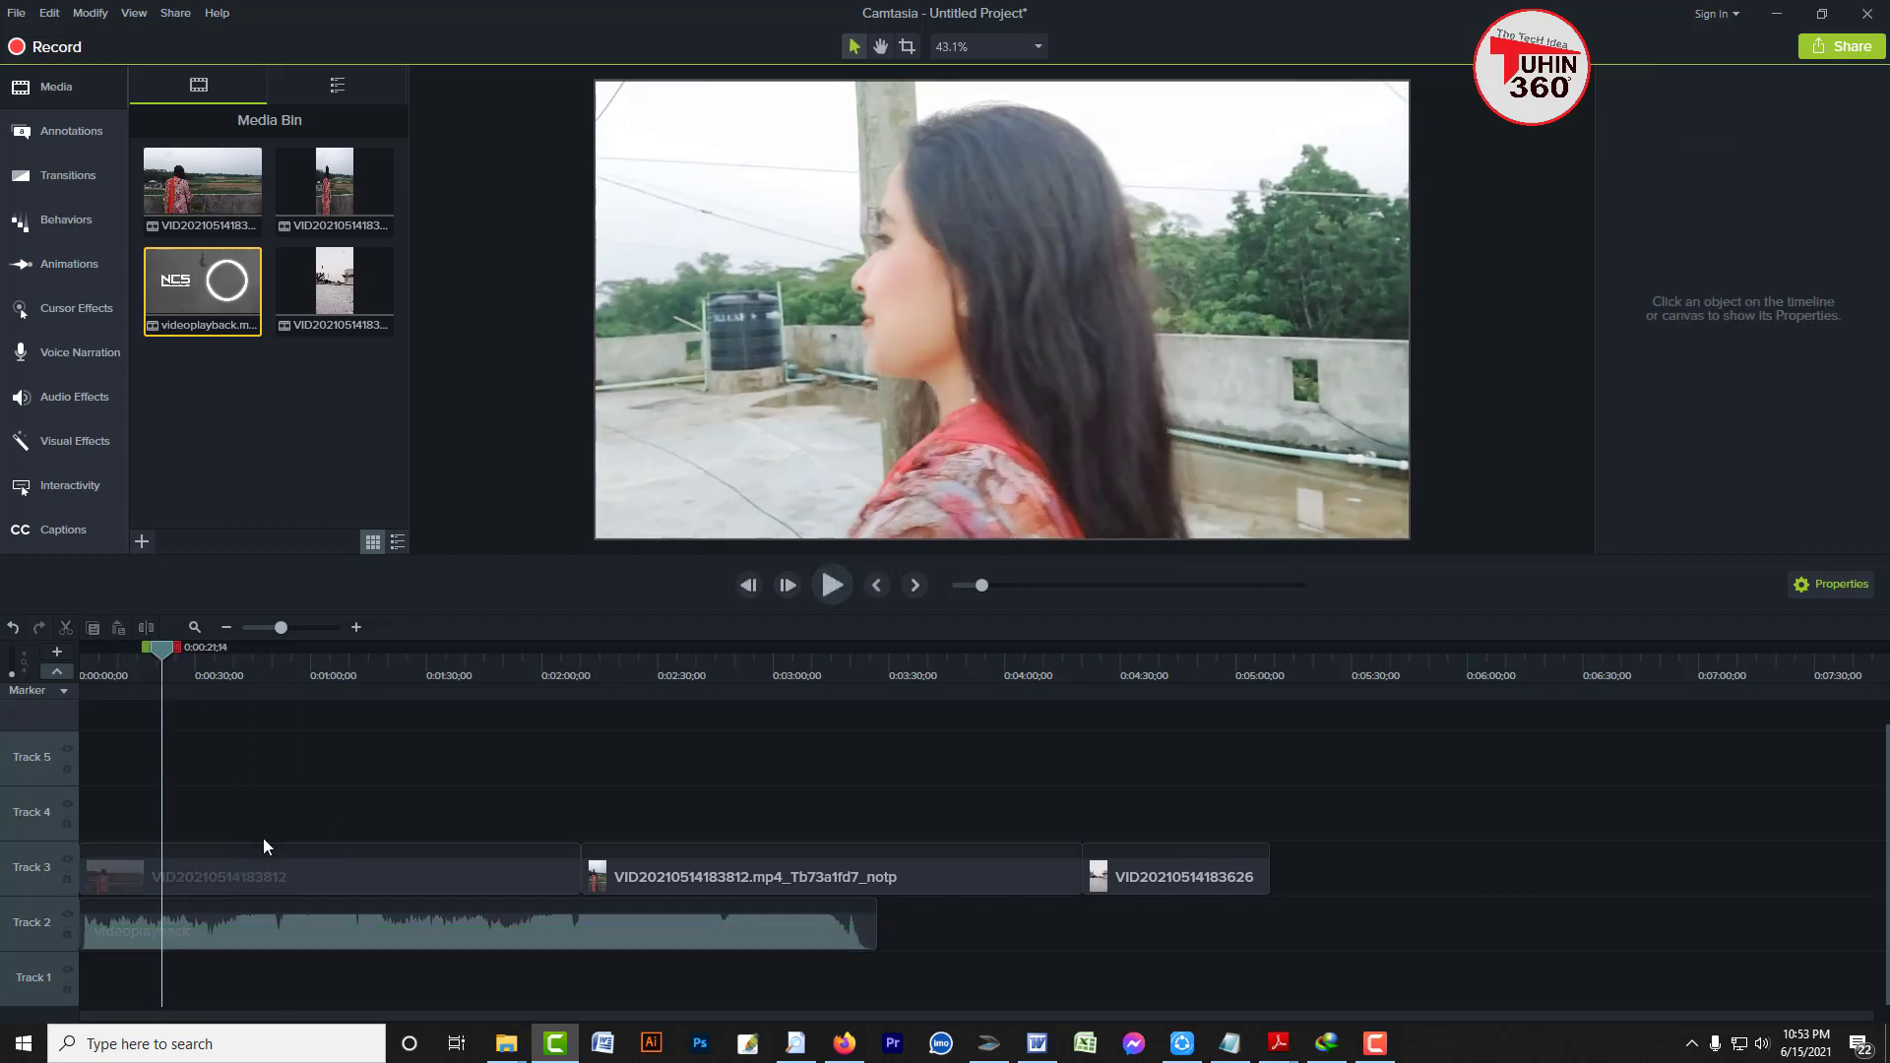
Shift the middle and last clips on Track 3 together so they start where the Track 2 music ends
left_click_drag(232, 817, 327, 868)
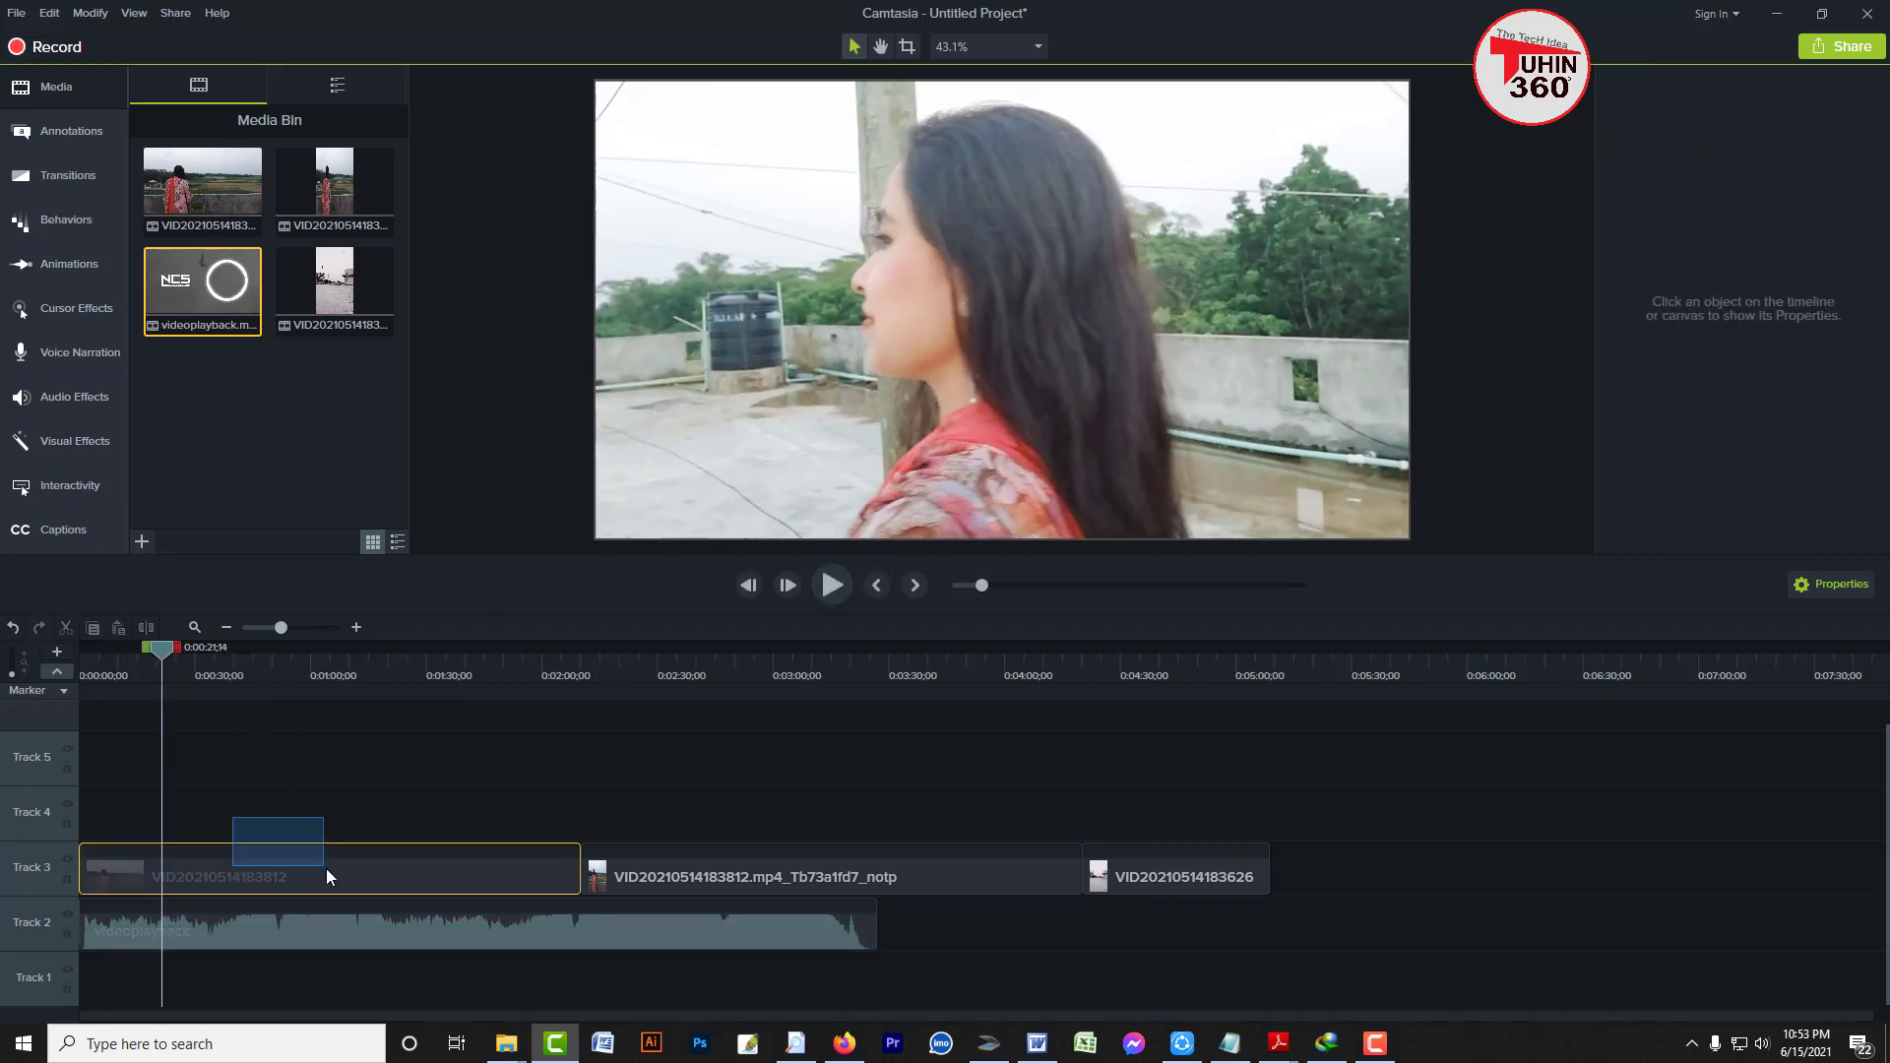
left_click_drag(724, 806, 1156, 854)
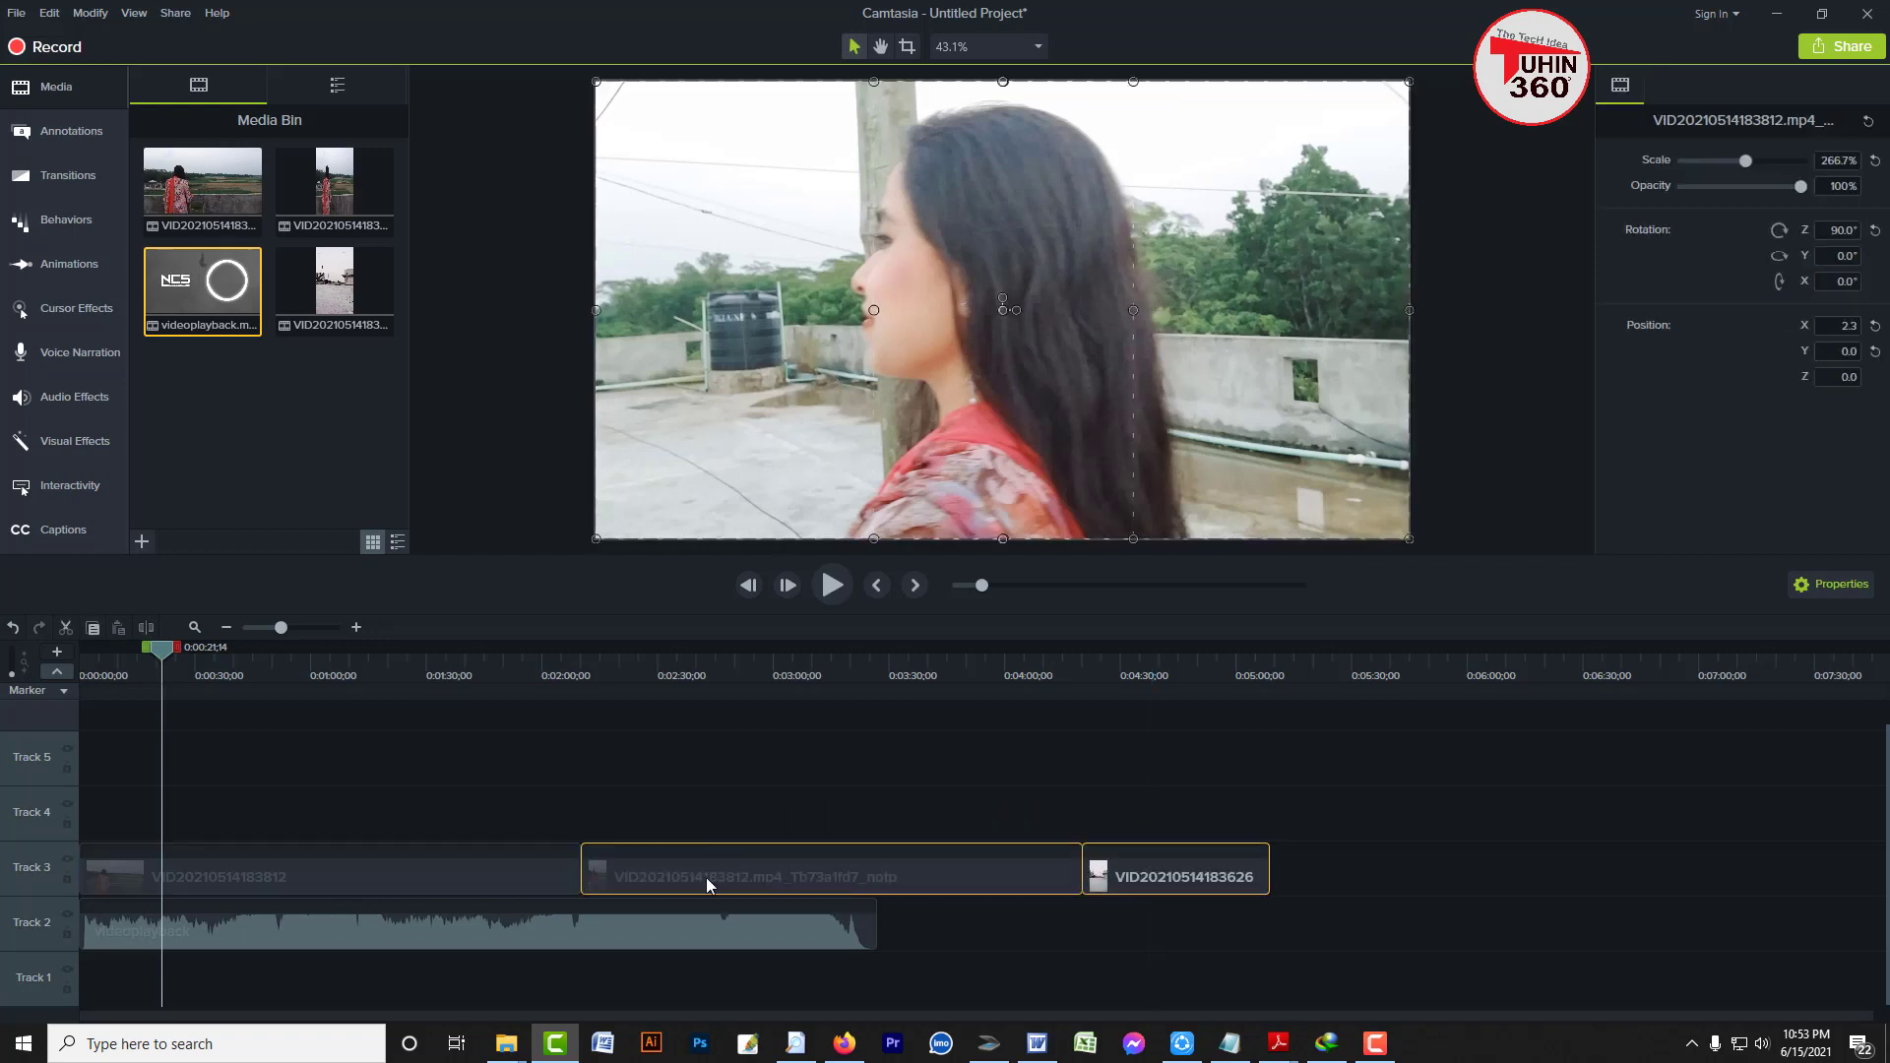
left_click_drag(706, 878, 1001, 878)
left_click(688, 853)
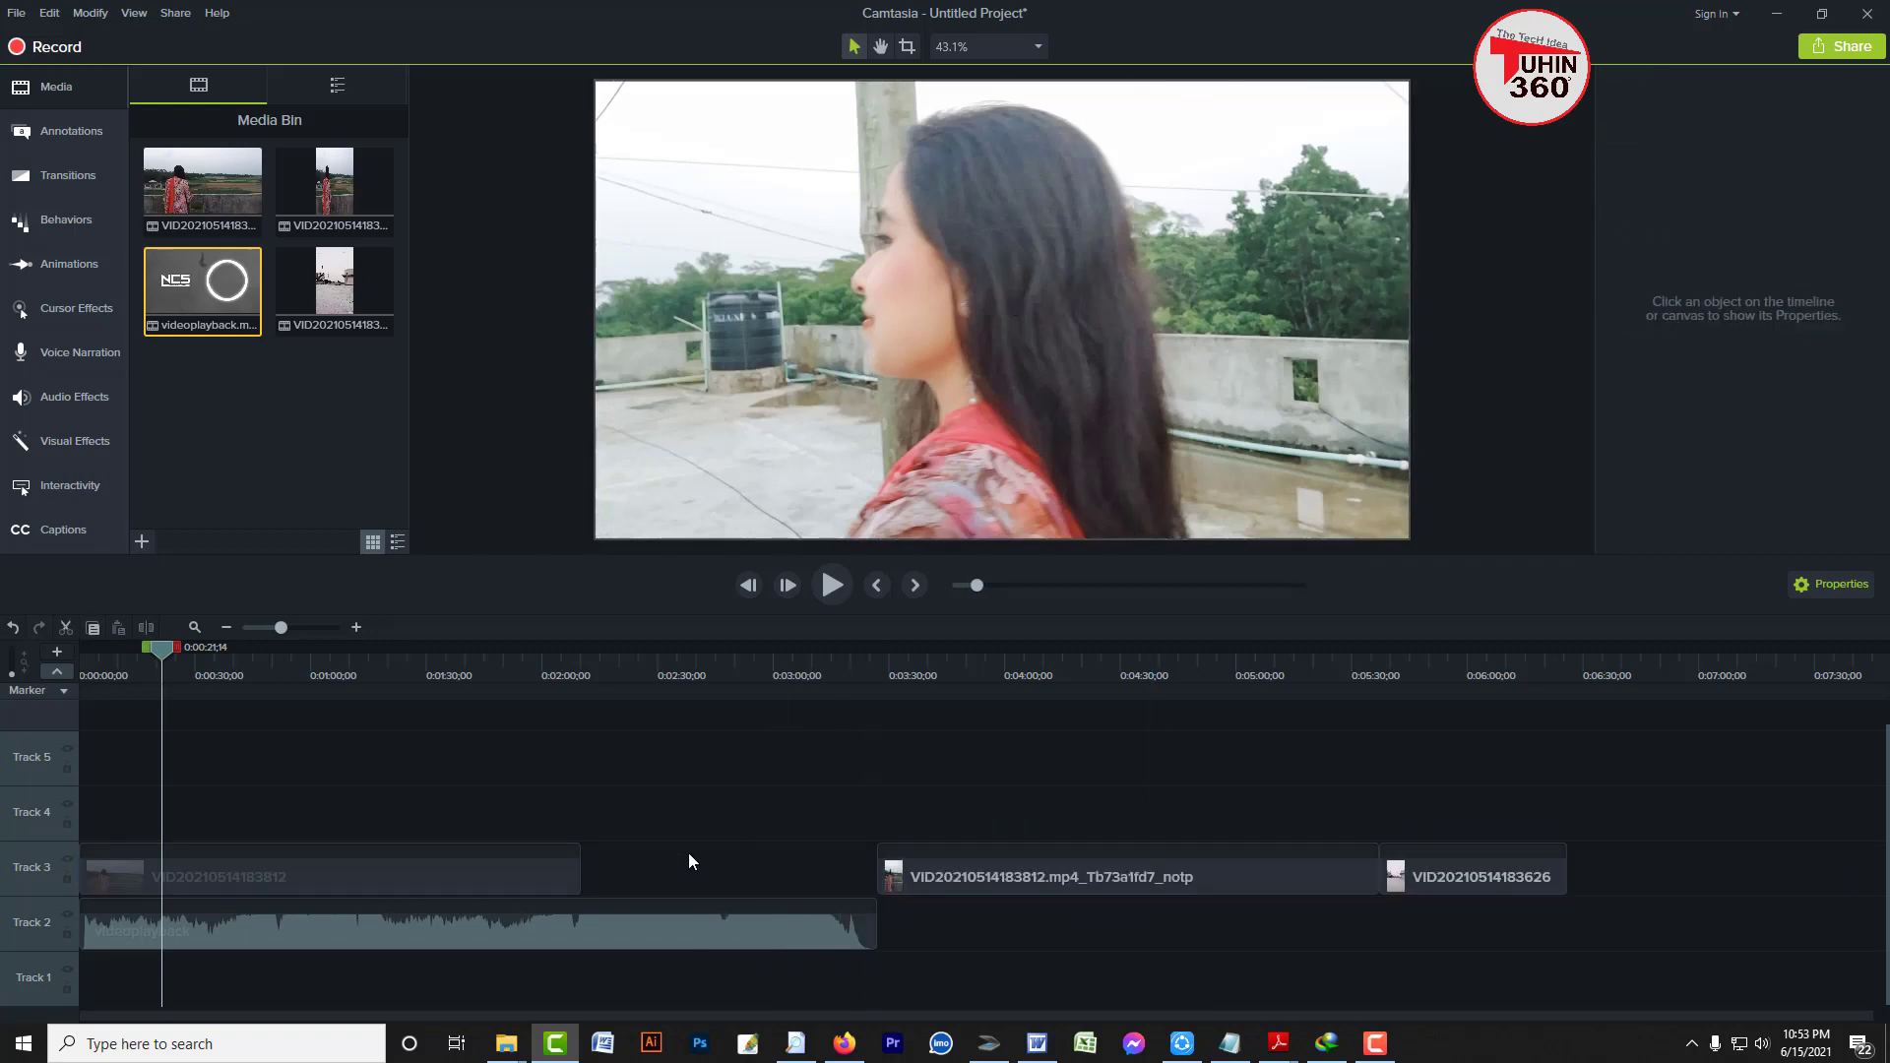
left_click_drag(394, 833, 444, 873)
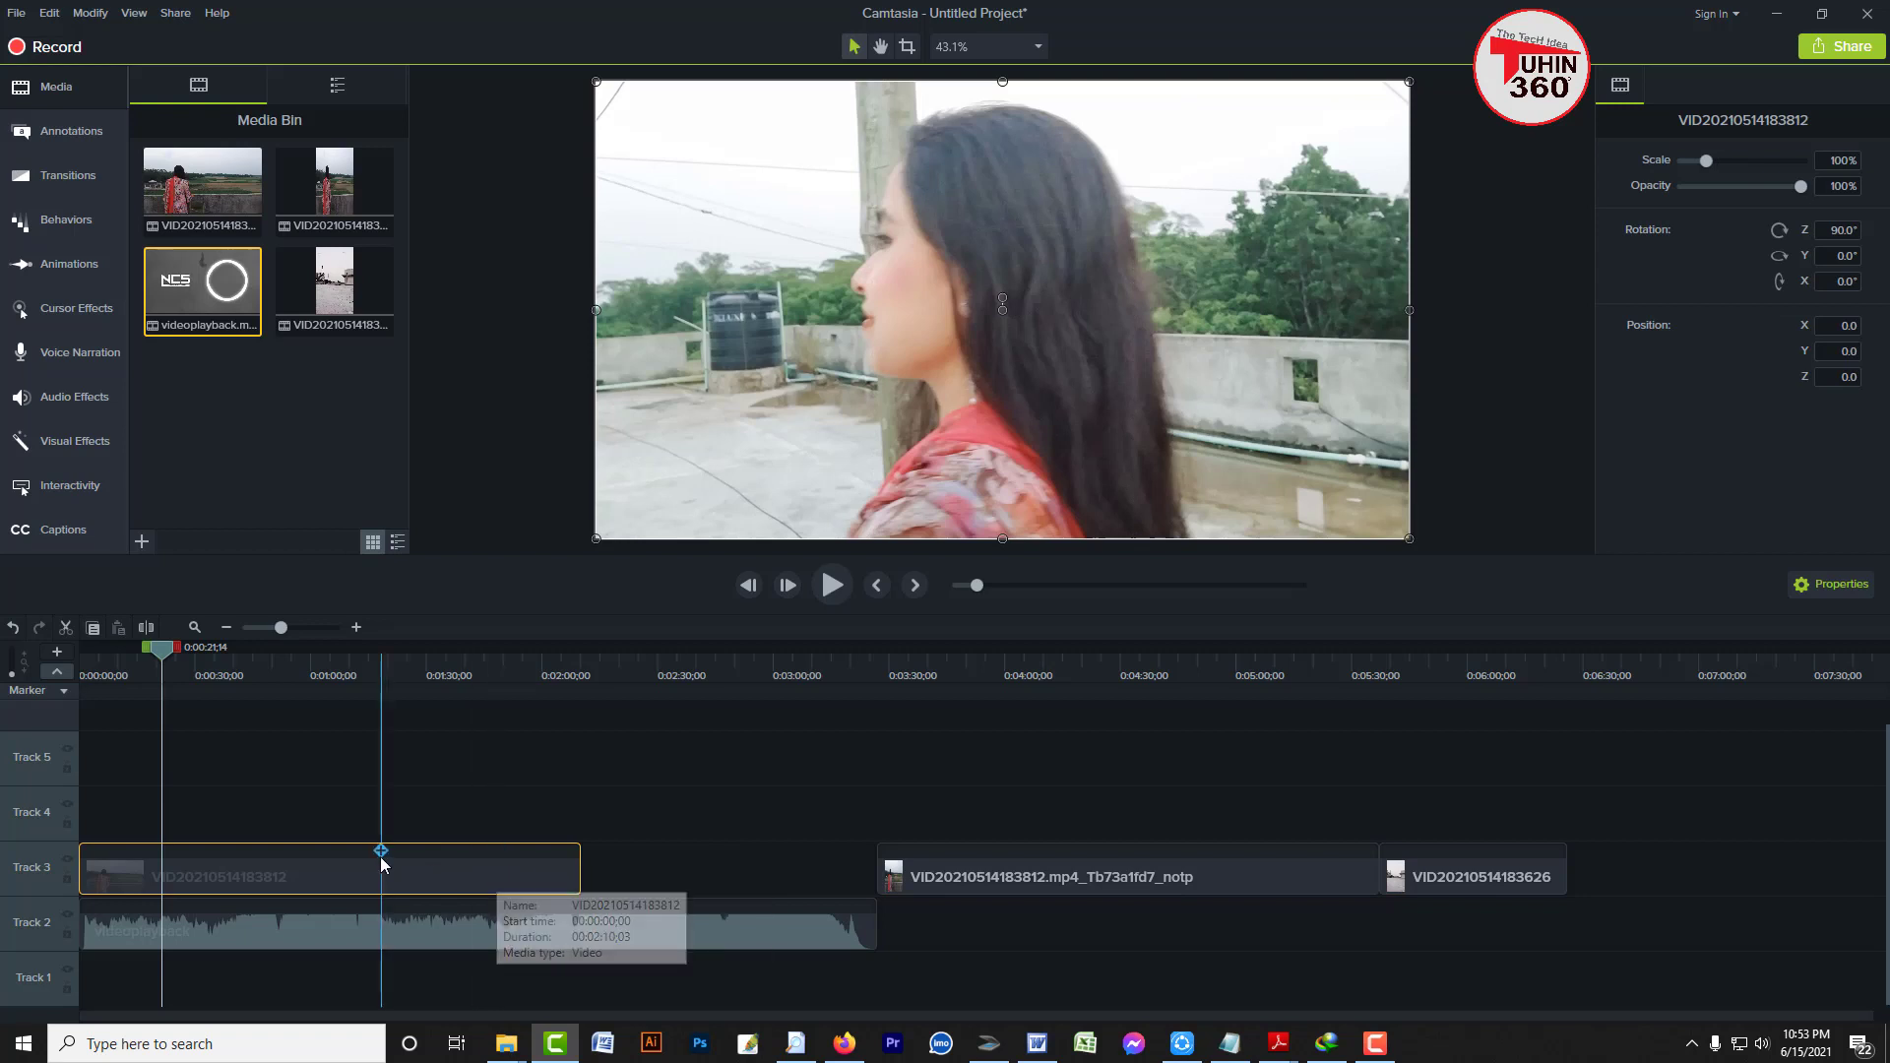
right_click(208, 875)
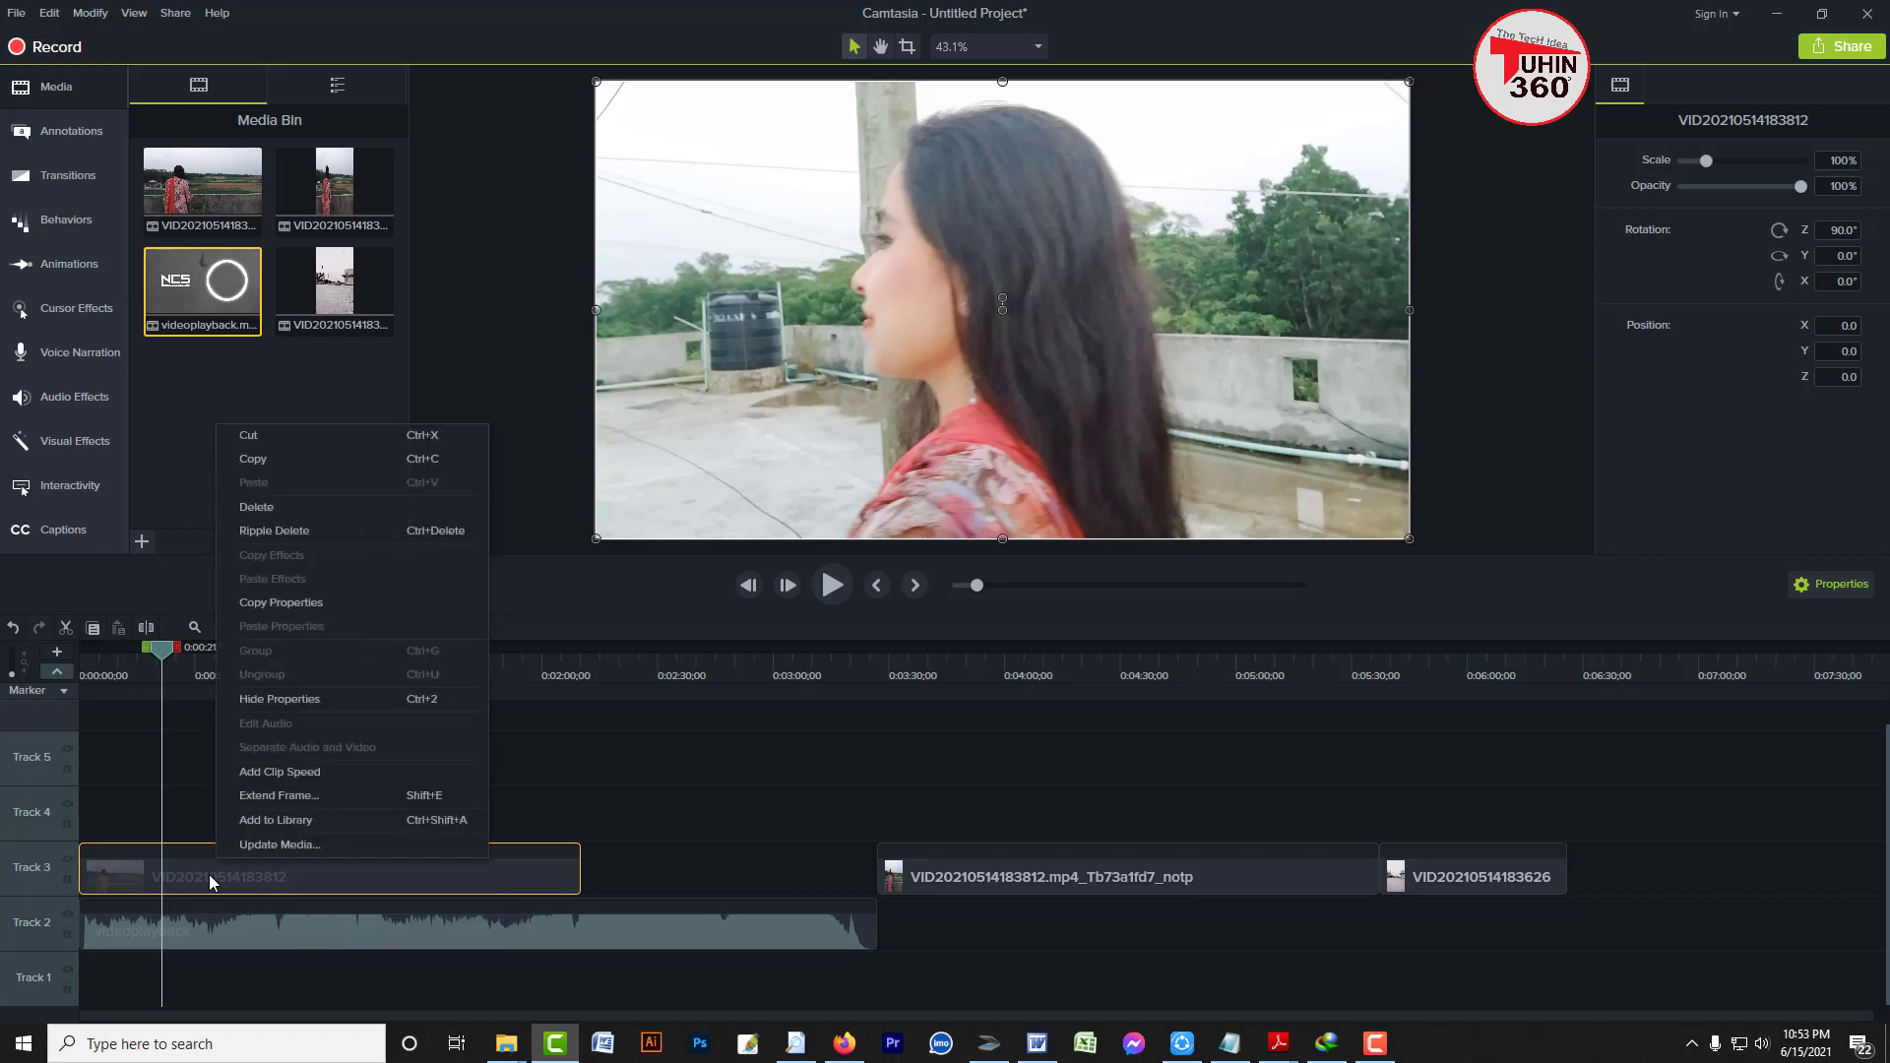
left_click(333, 772)
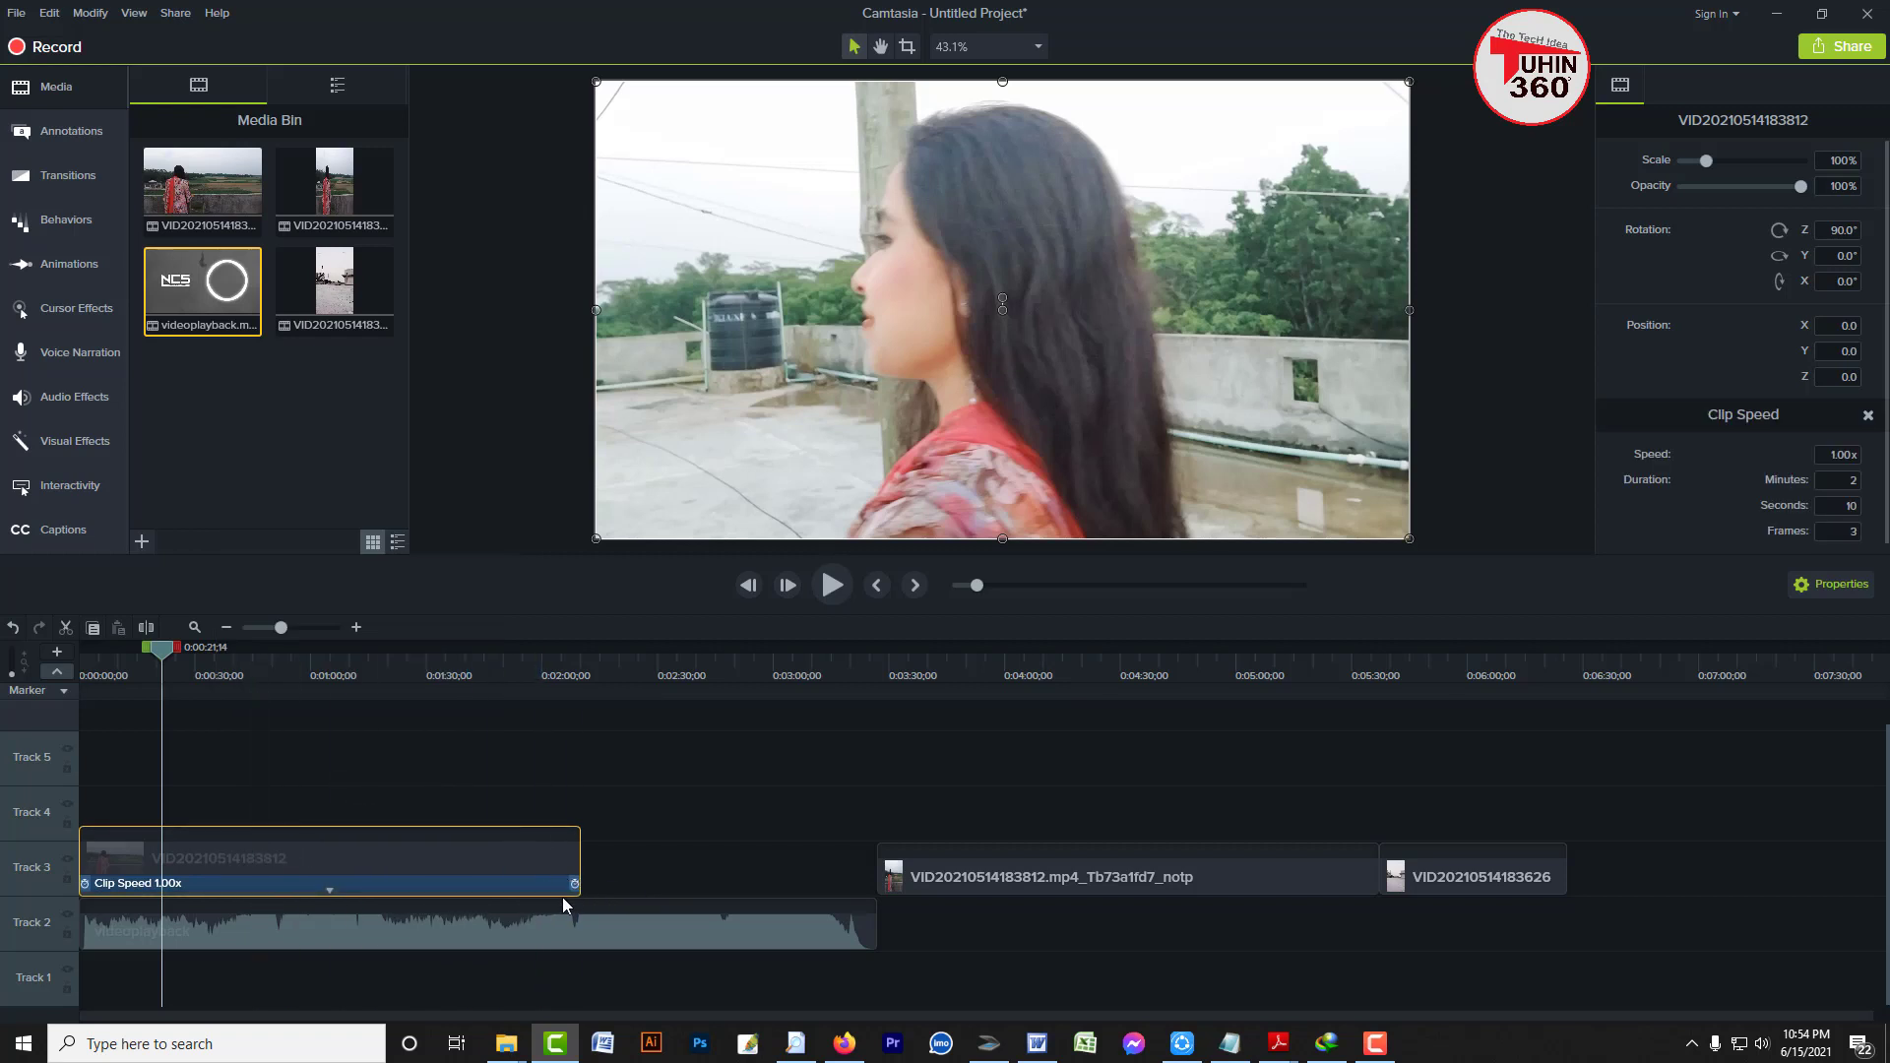
Stretch and shorten the first clip's speed effect to reach 2.96x, and briefly play the sped-up clip
scroll(585, 894, "up", 1)
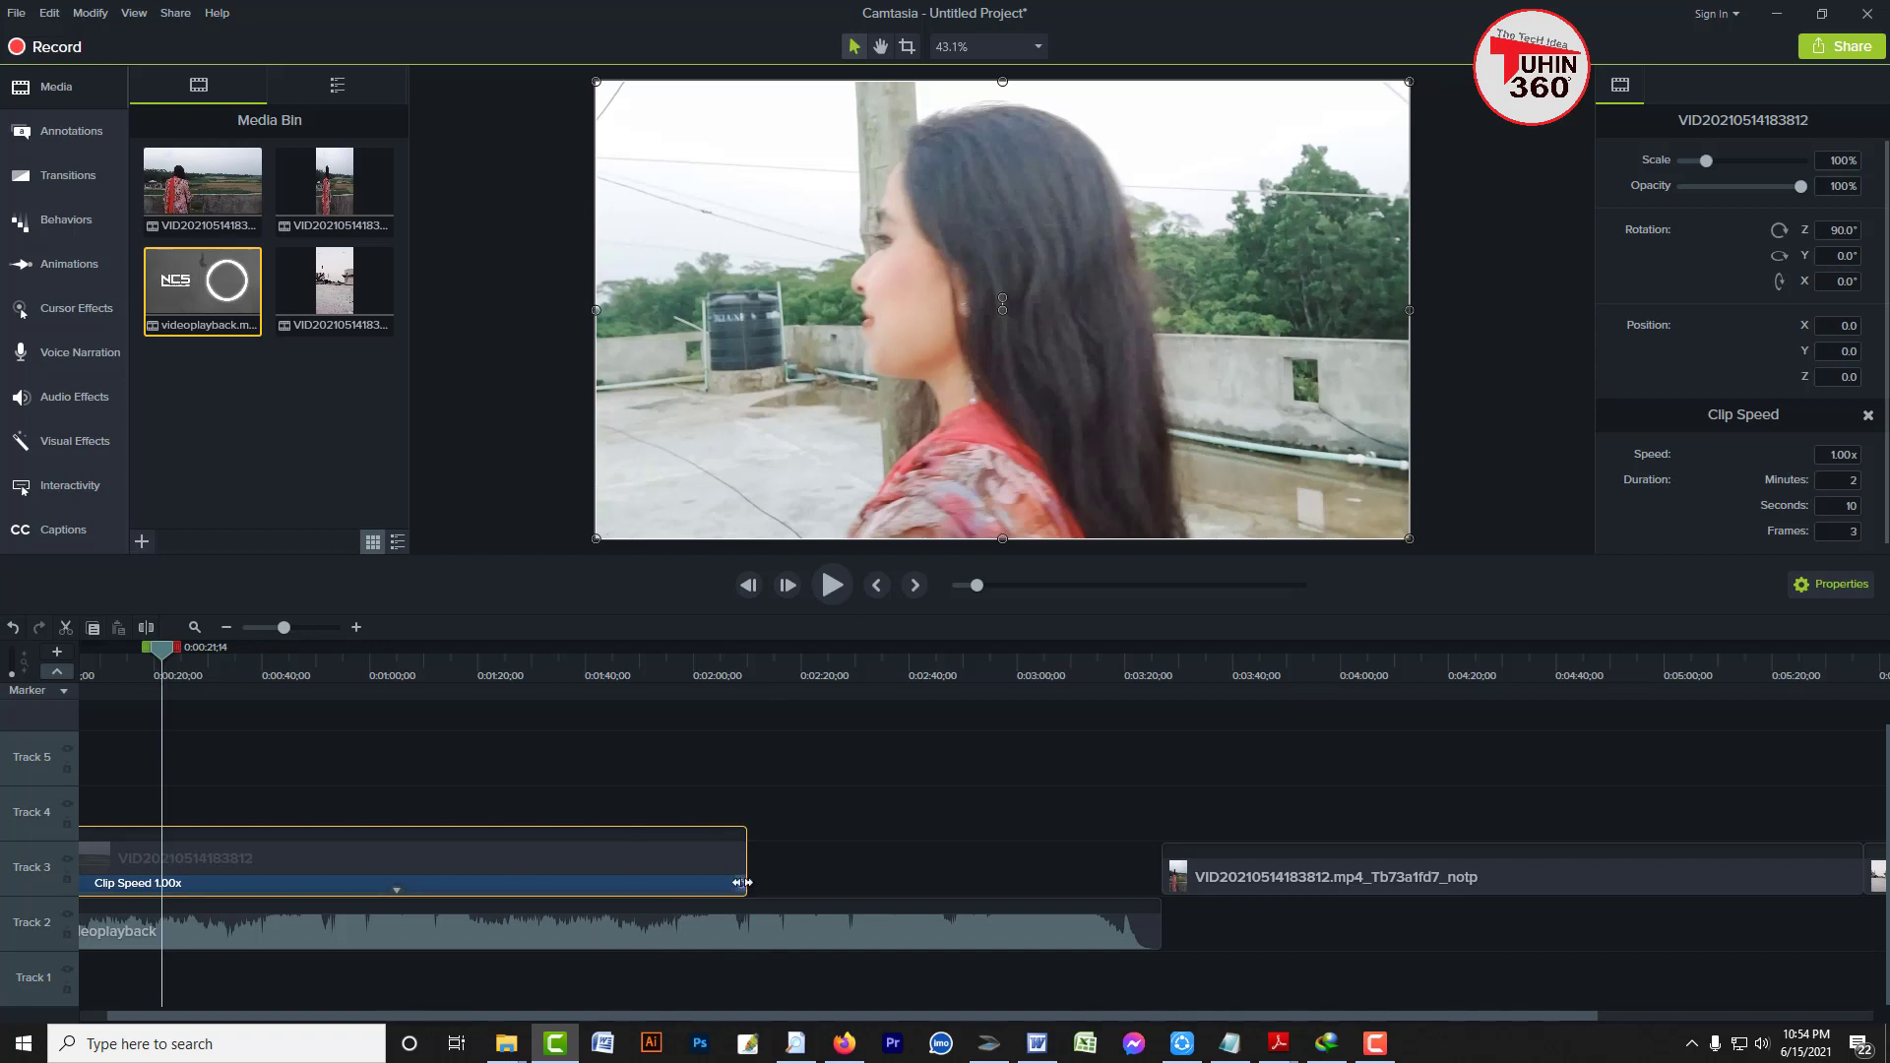
left_click_drag(740, 886, 928, 887)
left_click_drag(953, 885, 282, 883)
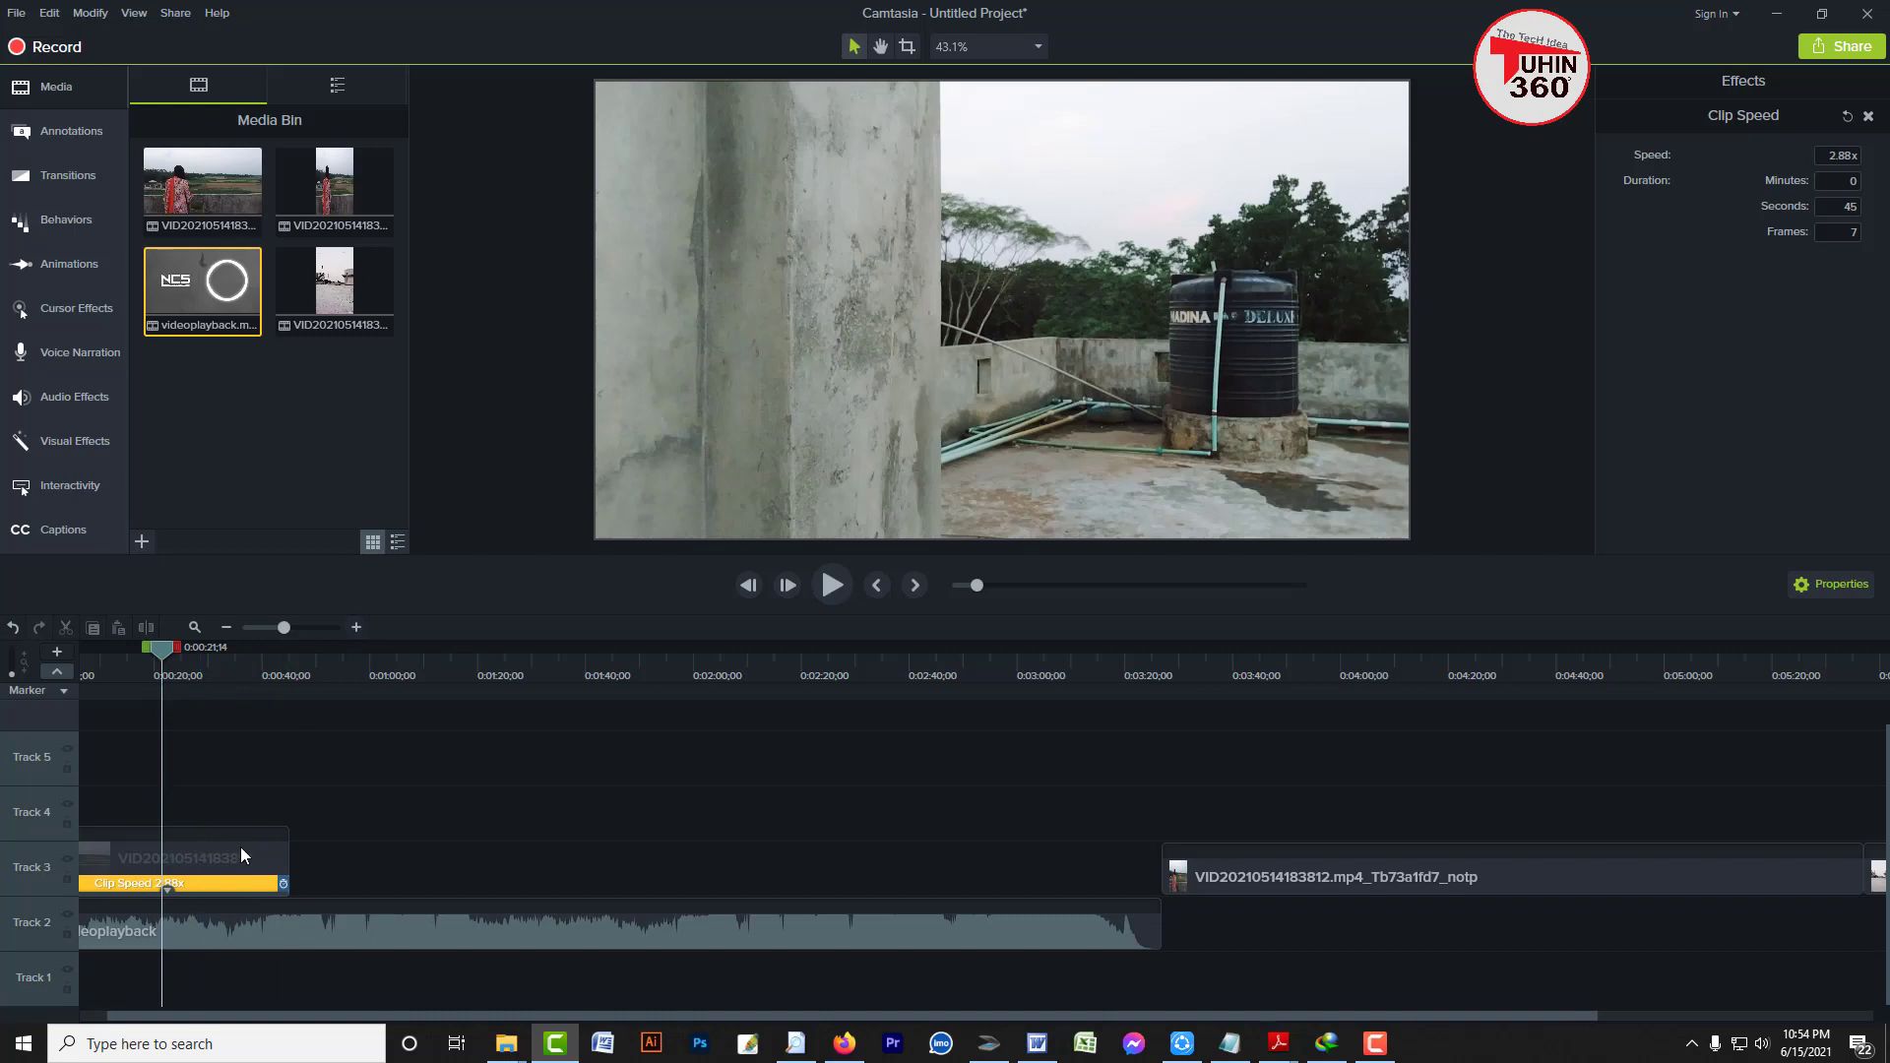
left_click_drag(282, 883, 275, 884)
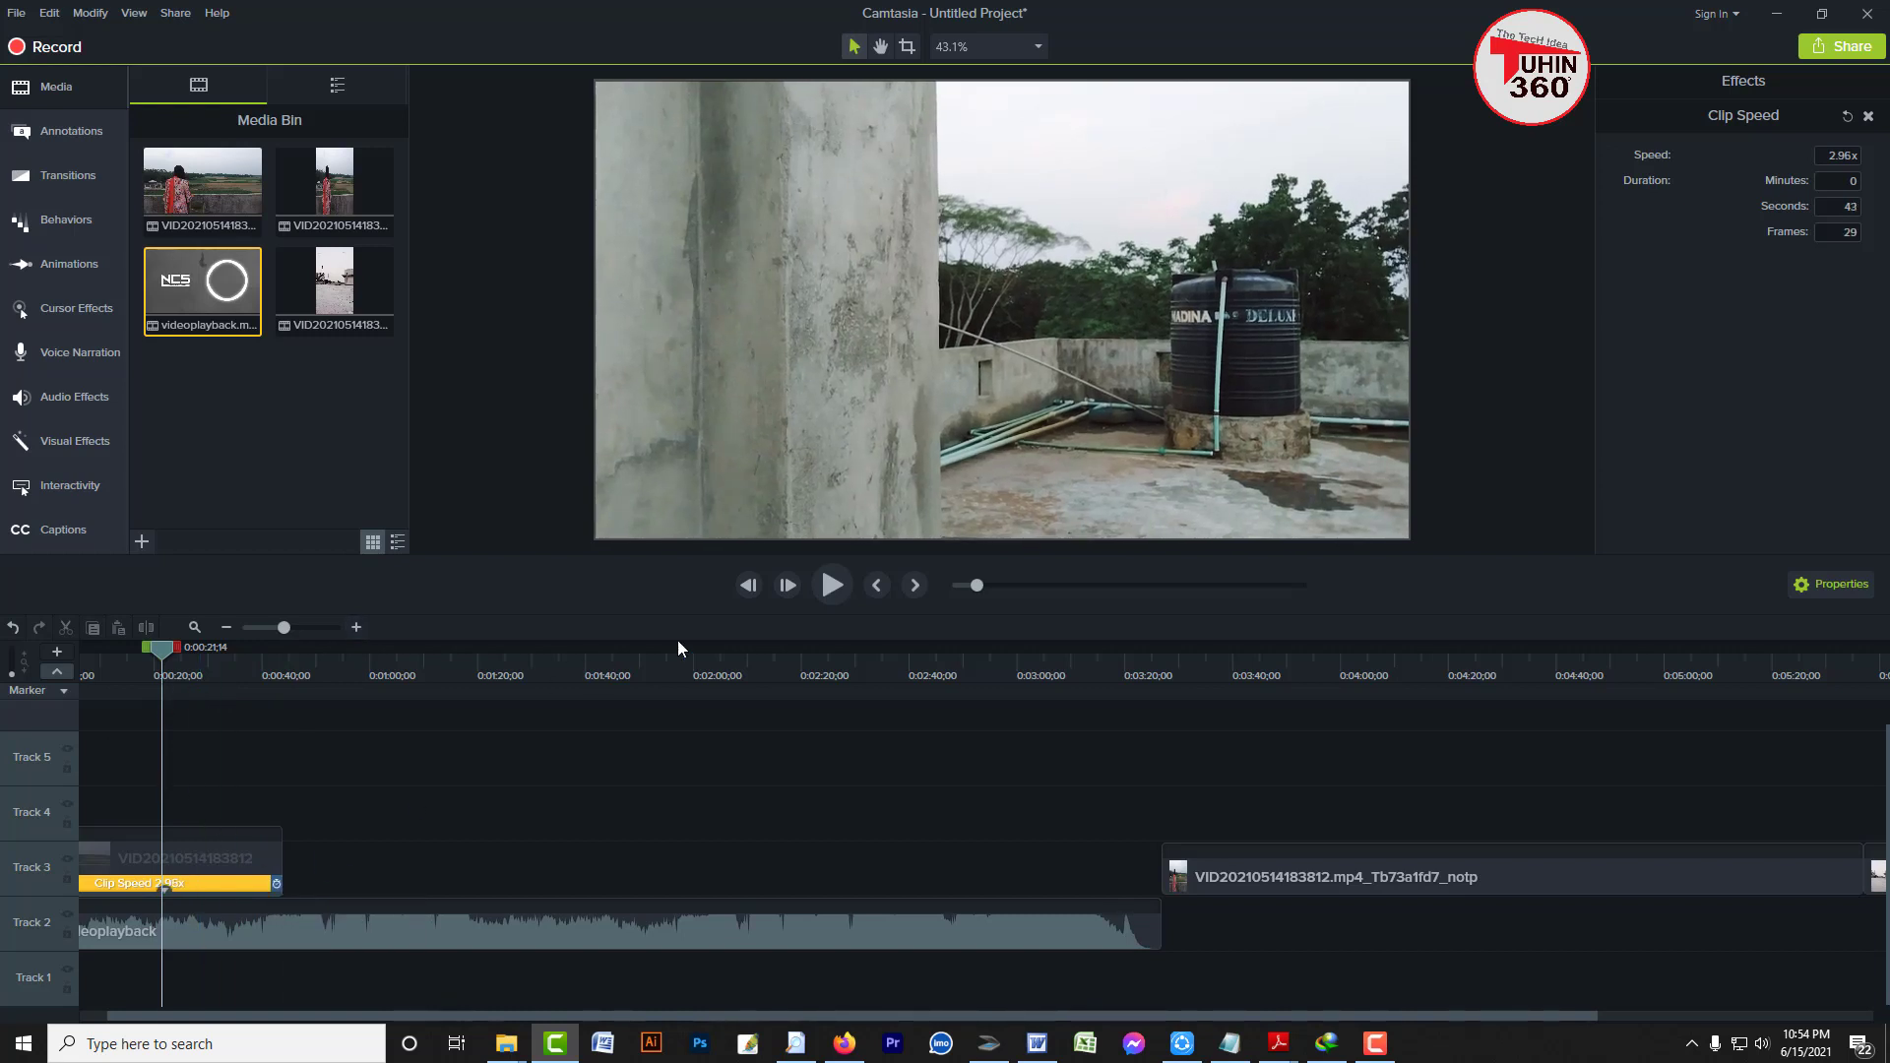
left_click(839, 592)
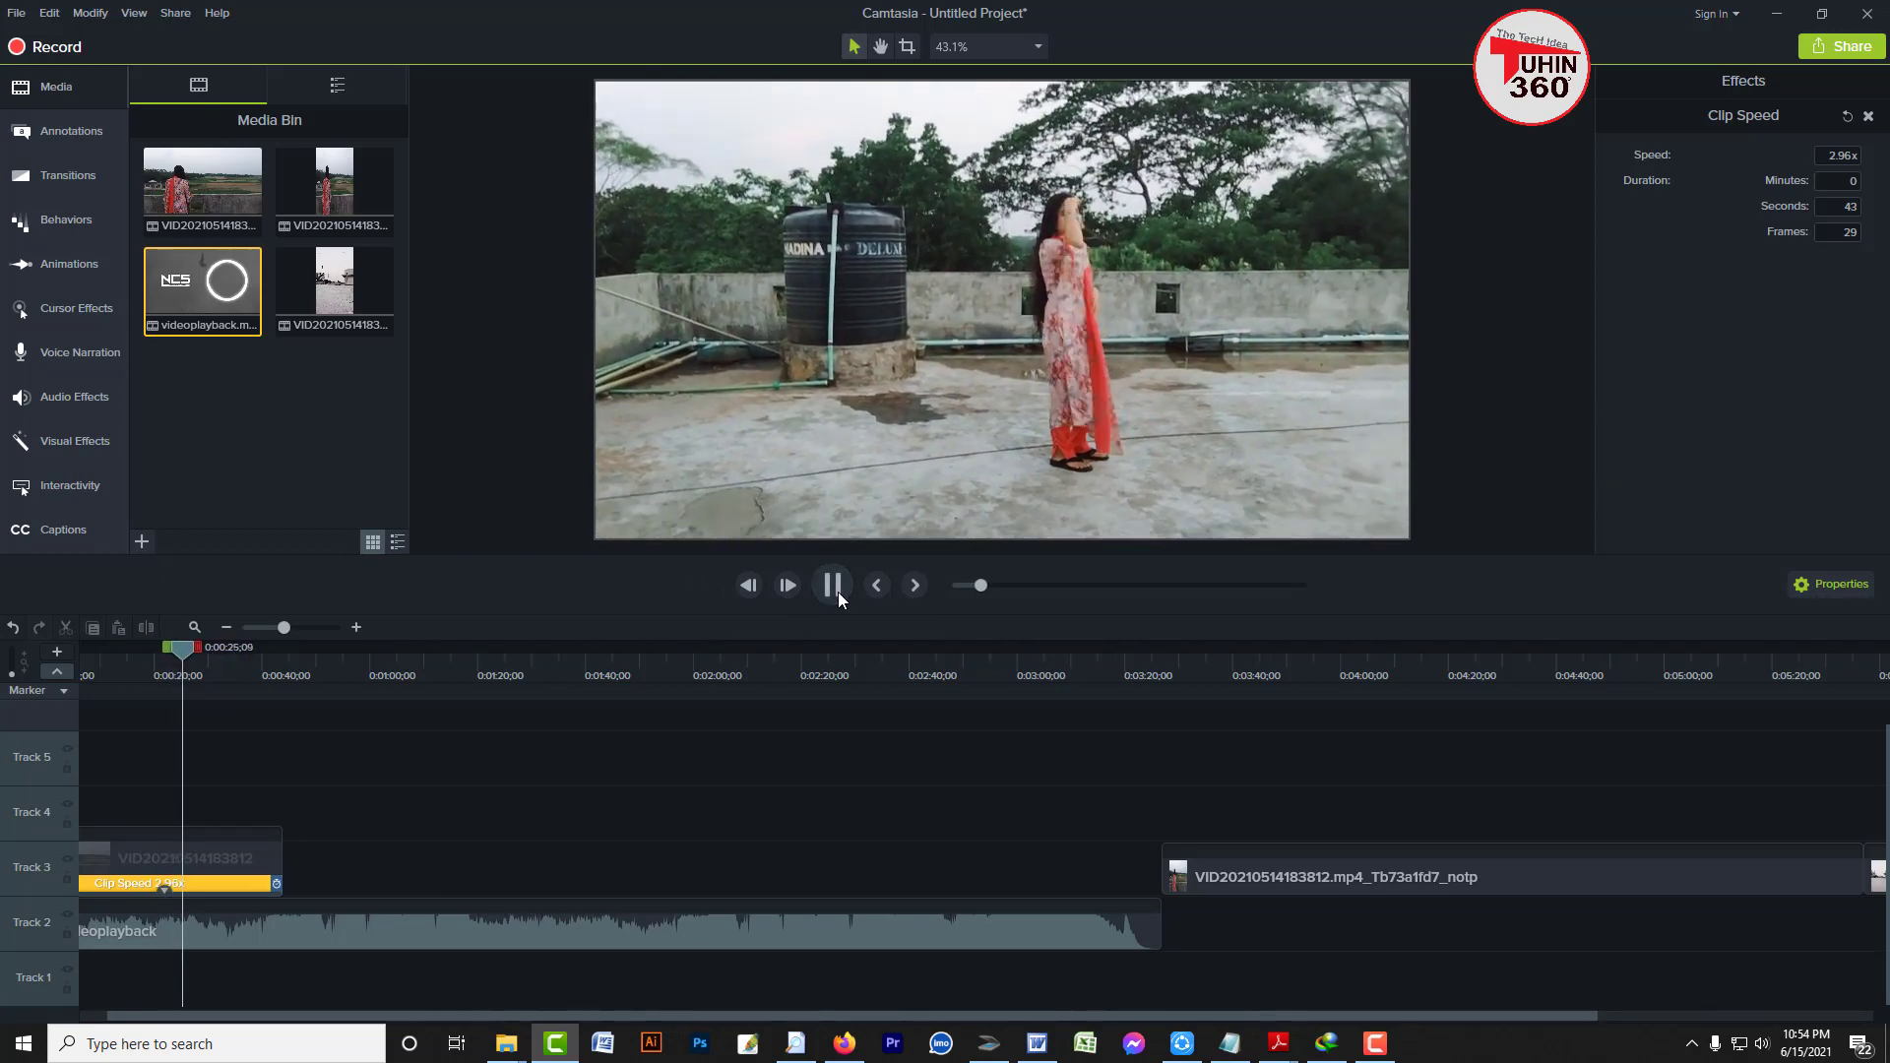
key("space")
Slow the first clip to 0.75x speed and play it briefly from the timeline start
left_click_drag(282, 877, 967, 880)
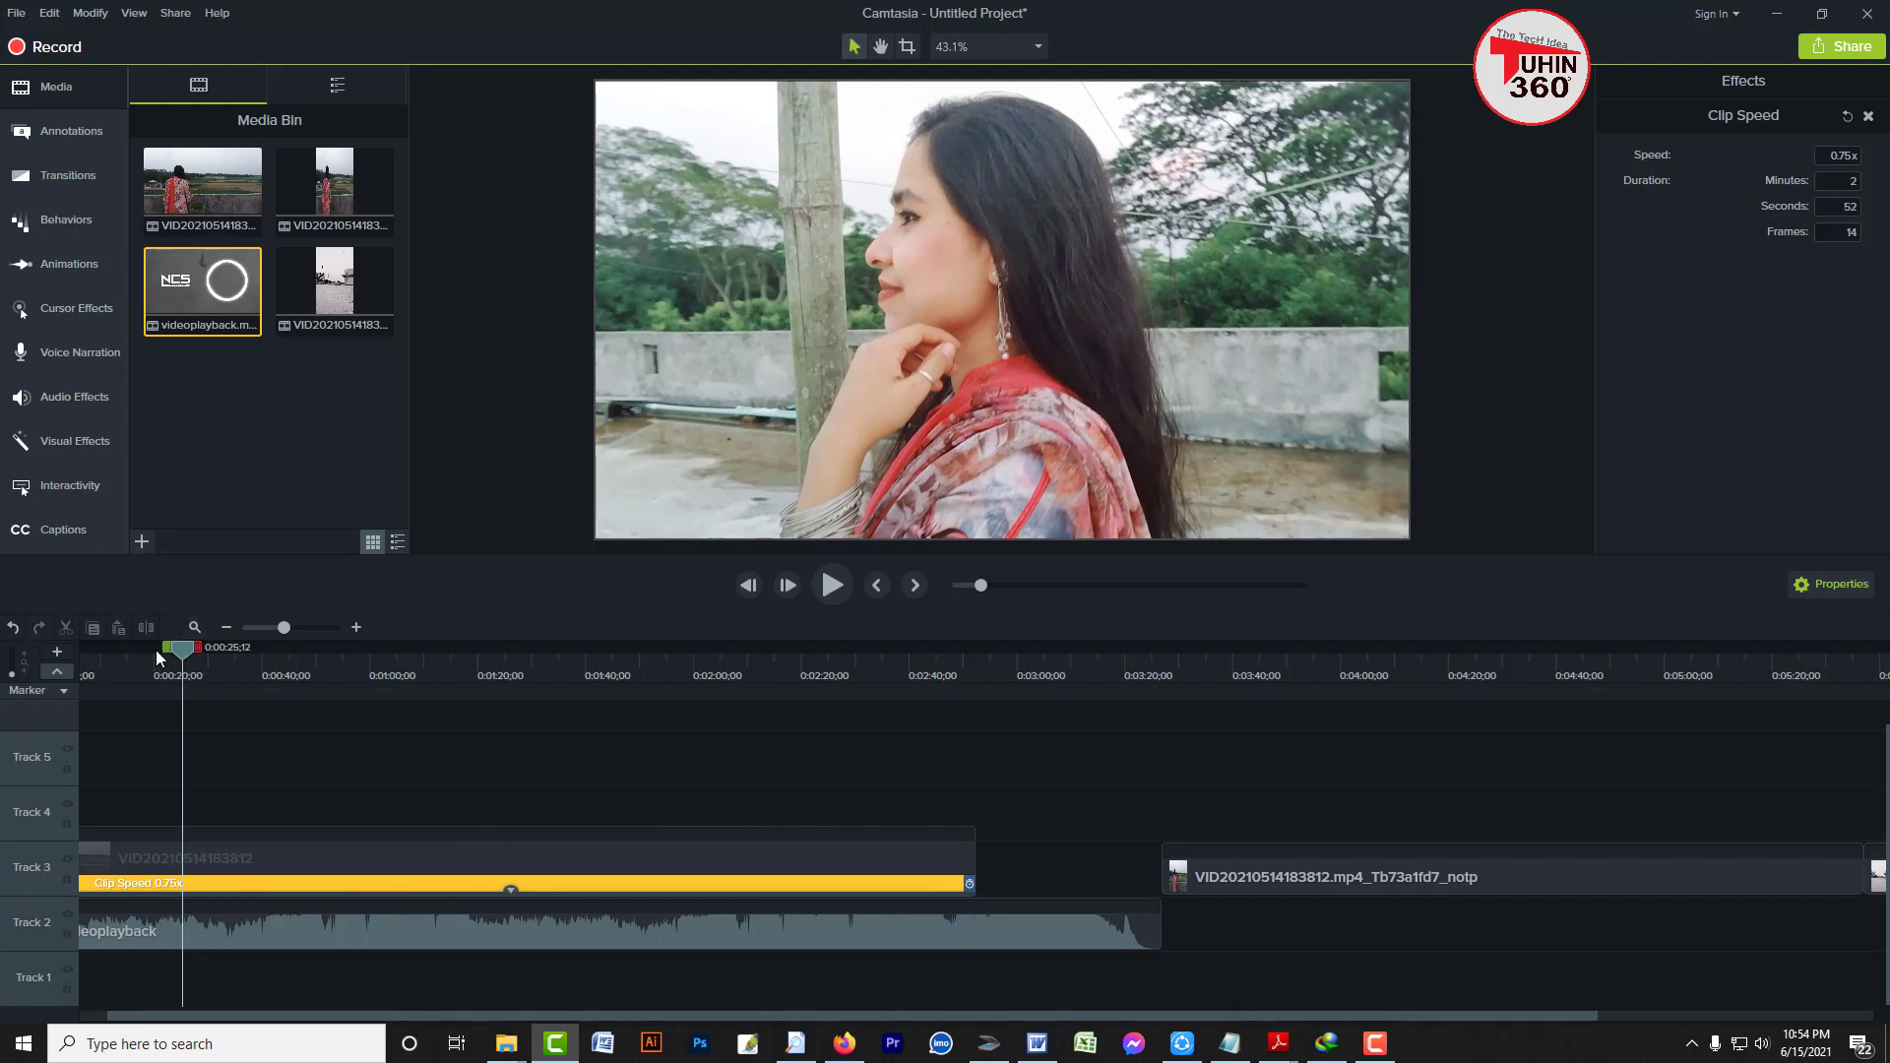
left_click_drag(162, 658, 15, 670)
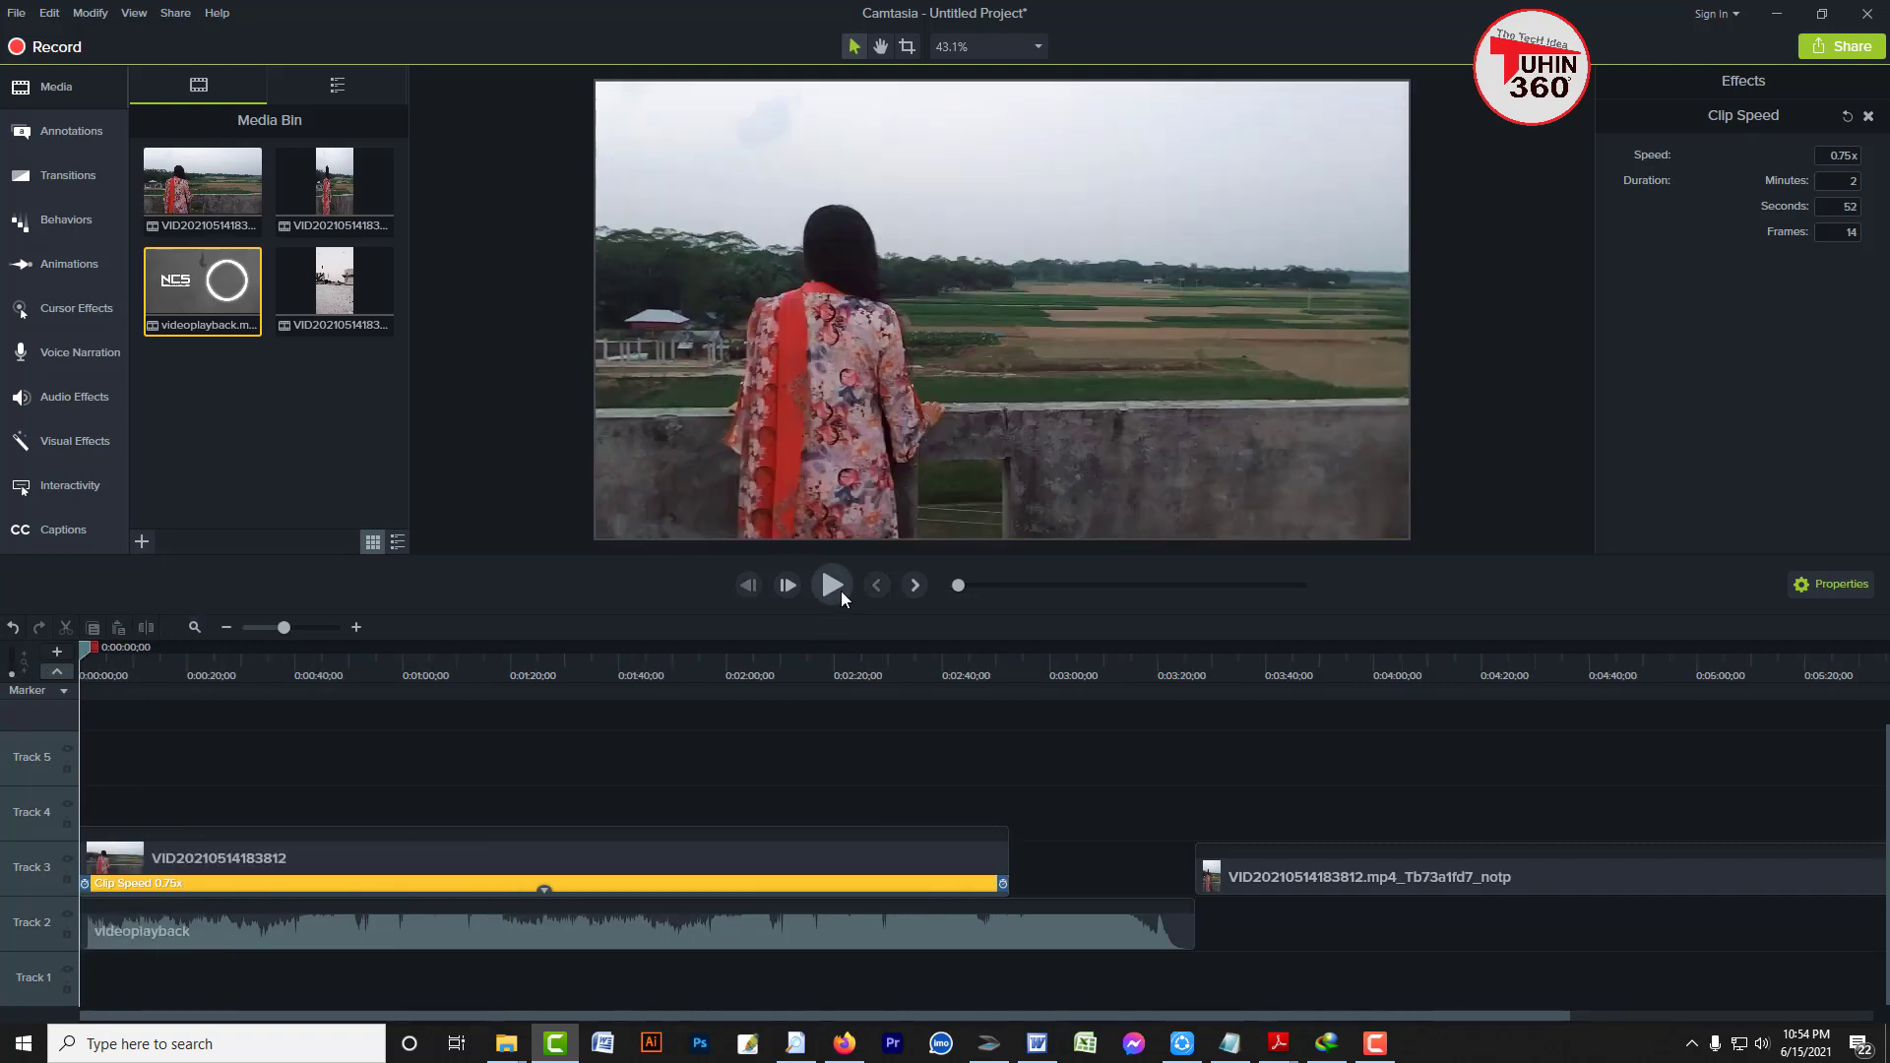
left_click(837, 588)
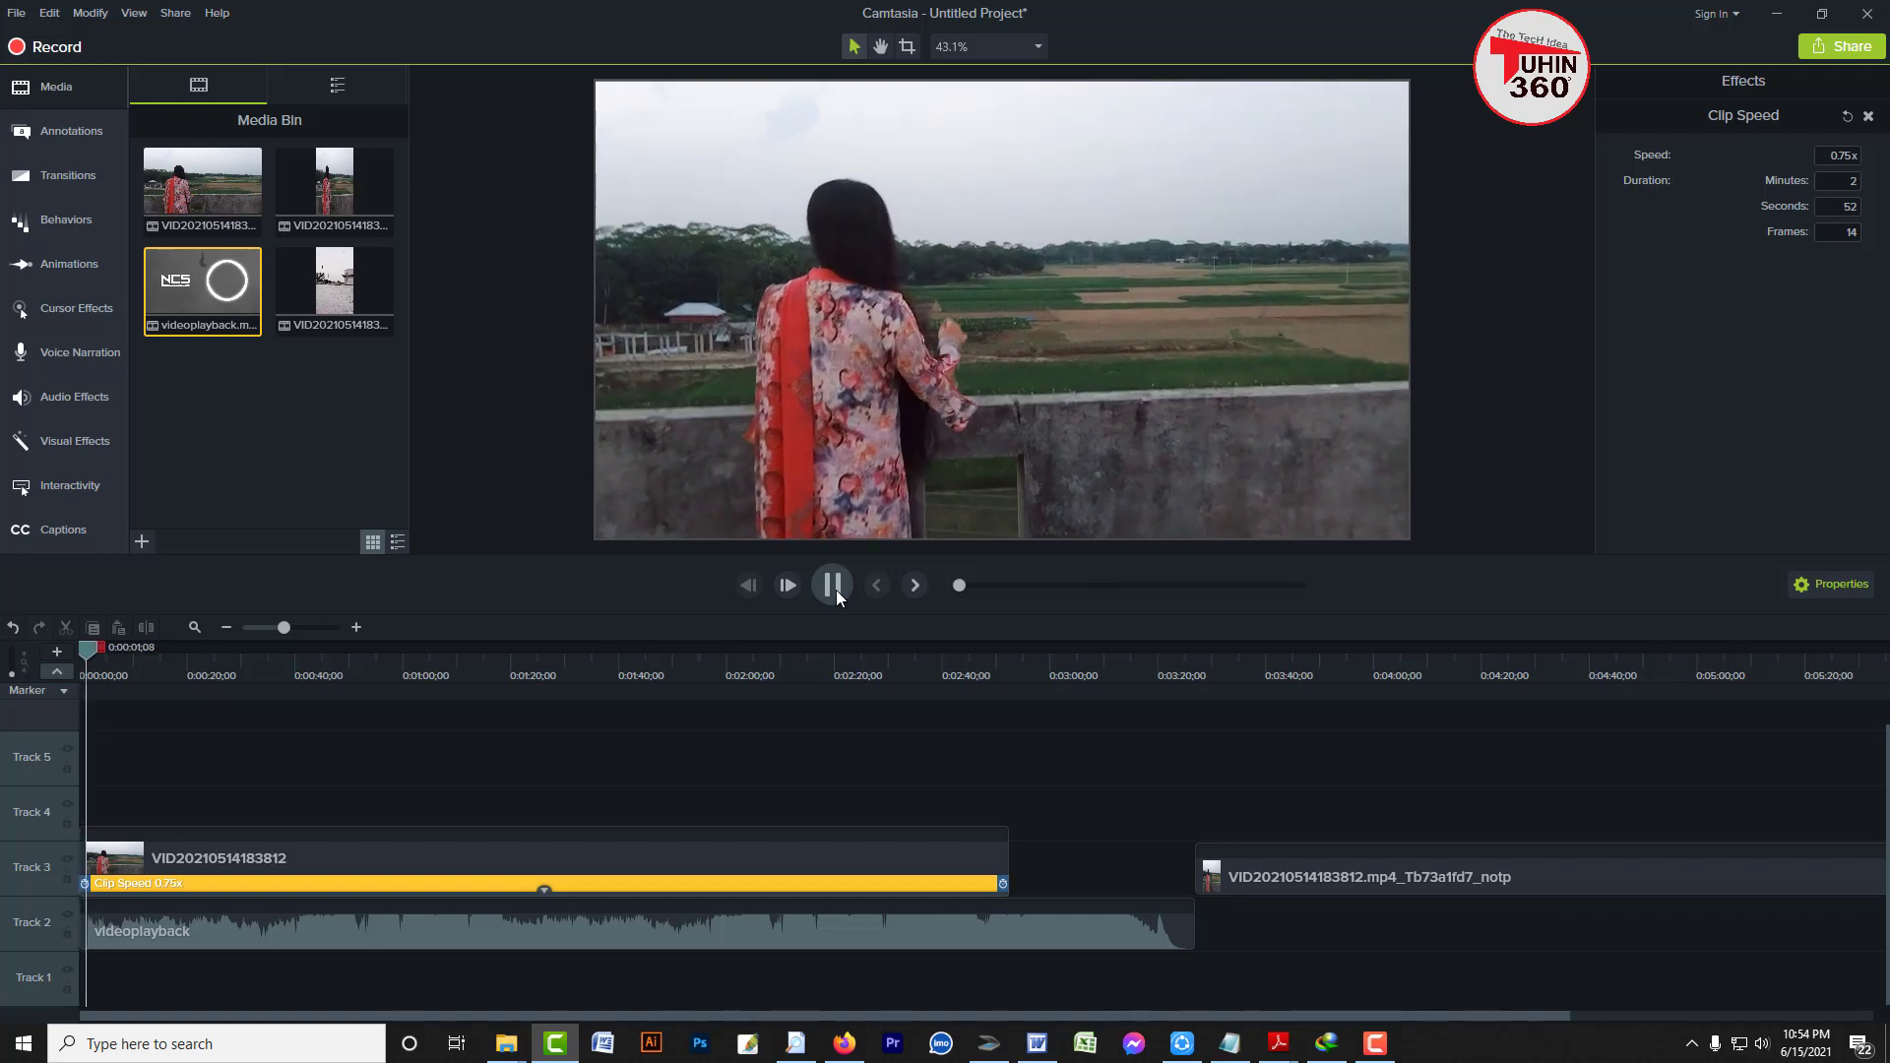
left_click(836, 589)
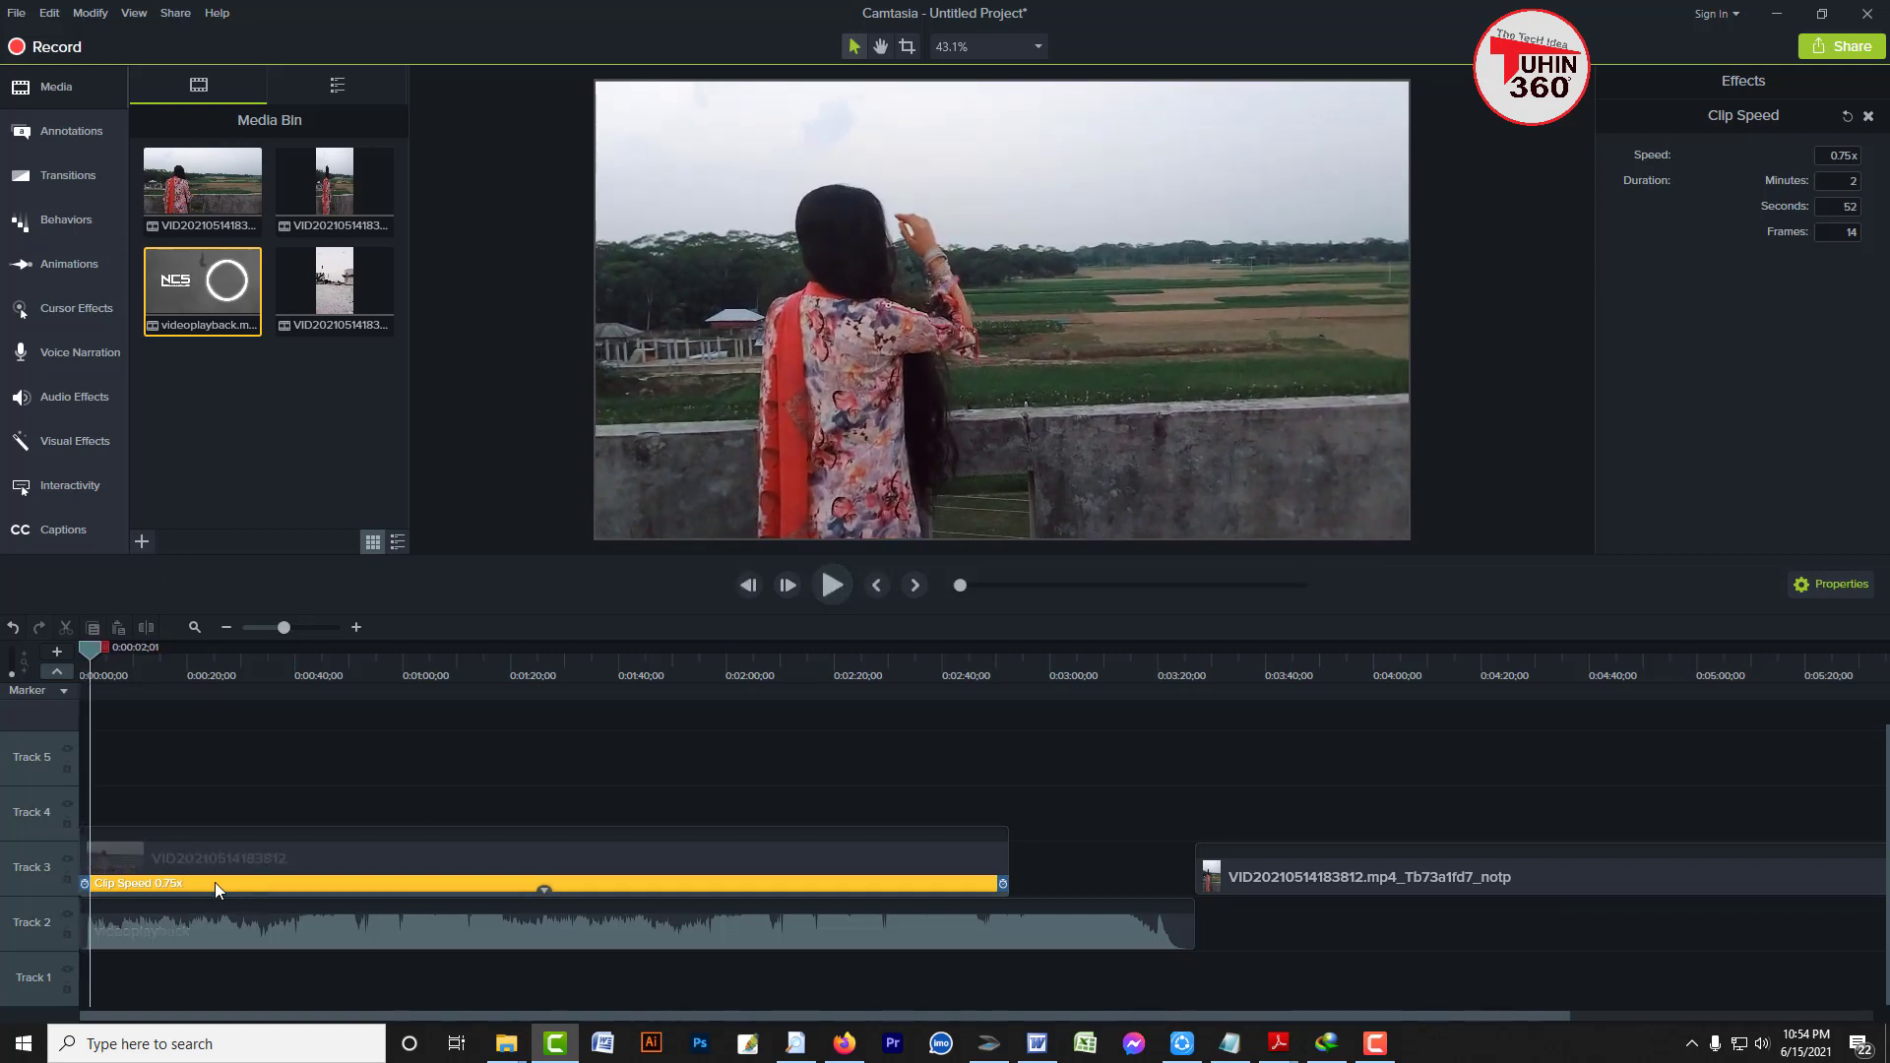
Place the playhead at 0:00:01;21, where the waveform of the Track 2 music begins
scroll(138, 908, "up", 3)
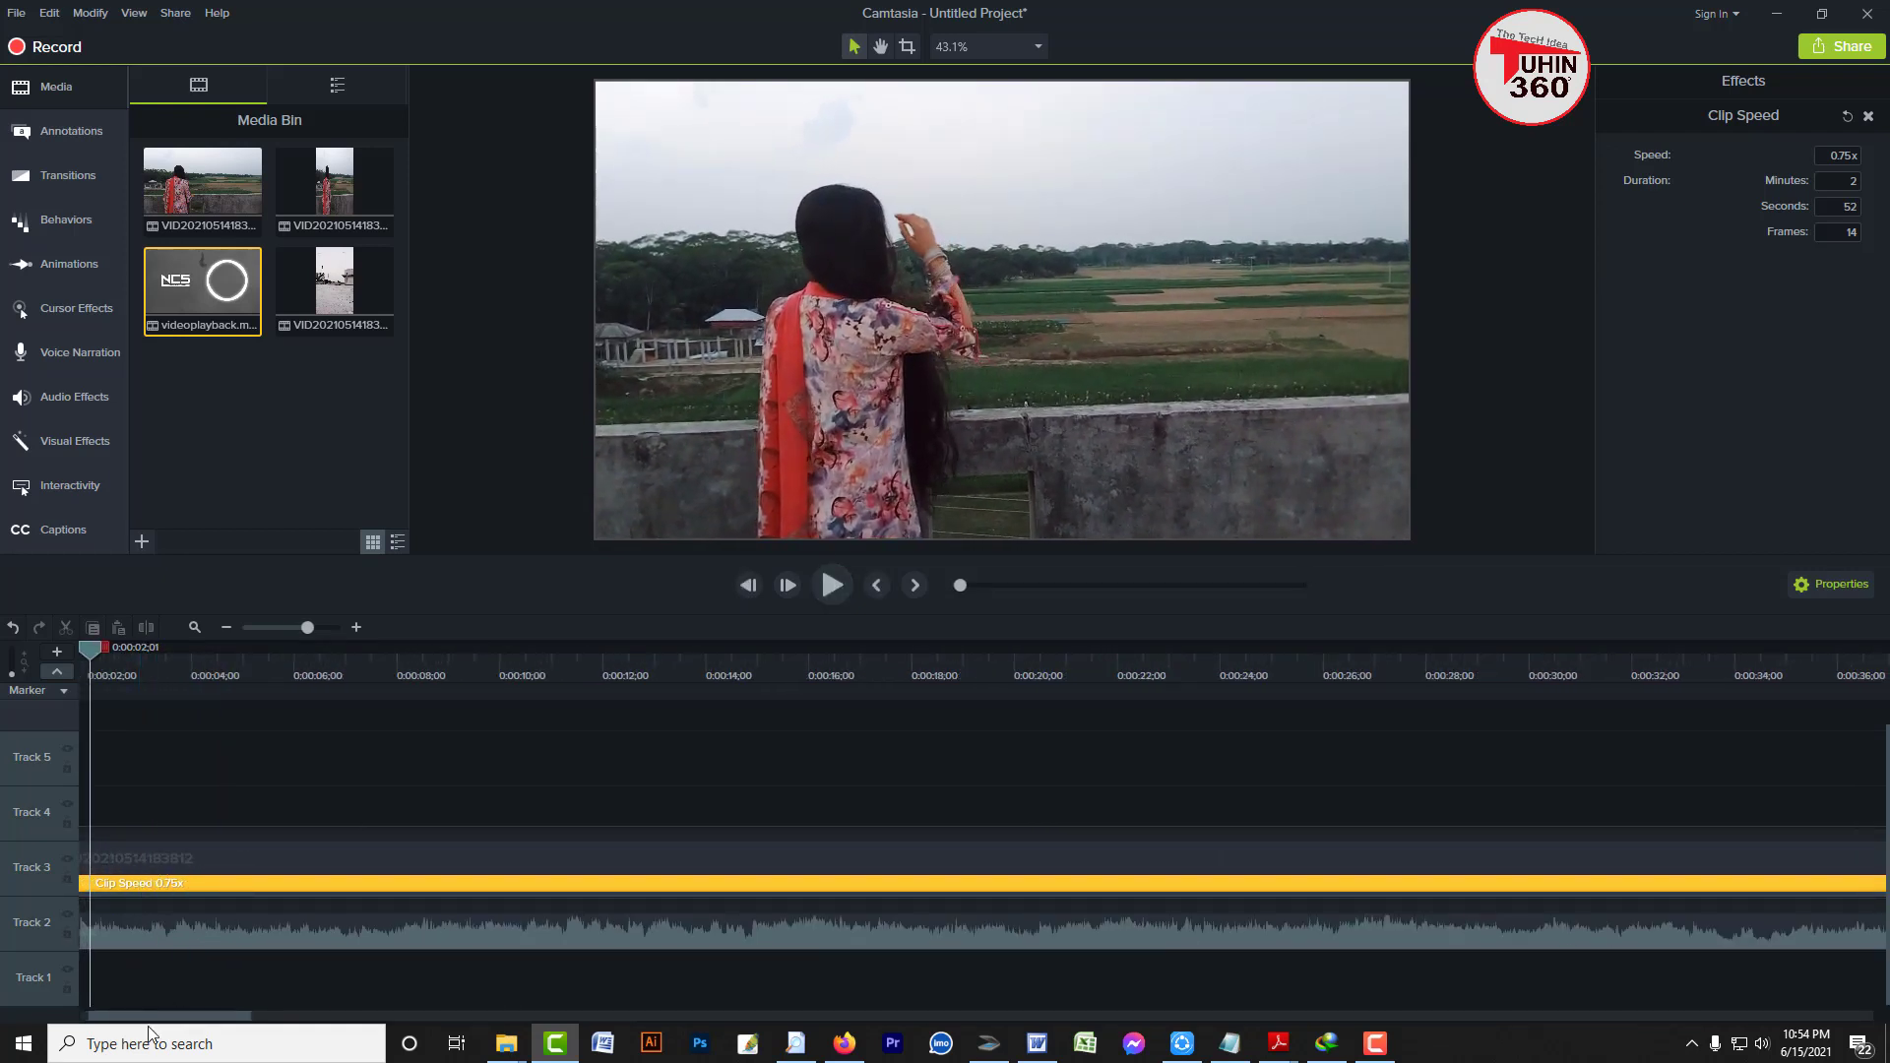
left_click_drag(149, 1016, 35, 1024)
left_click(140, 932)
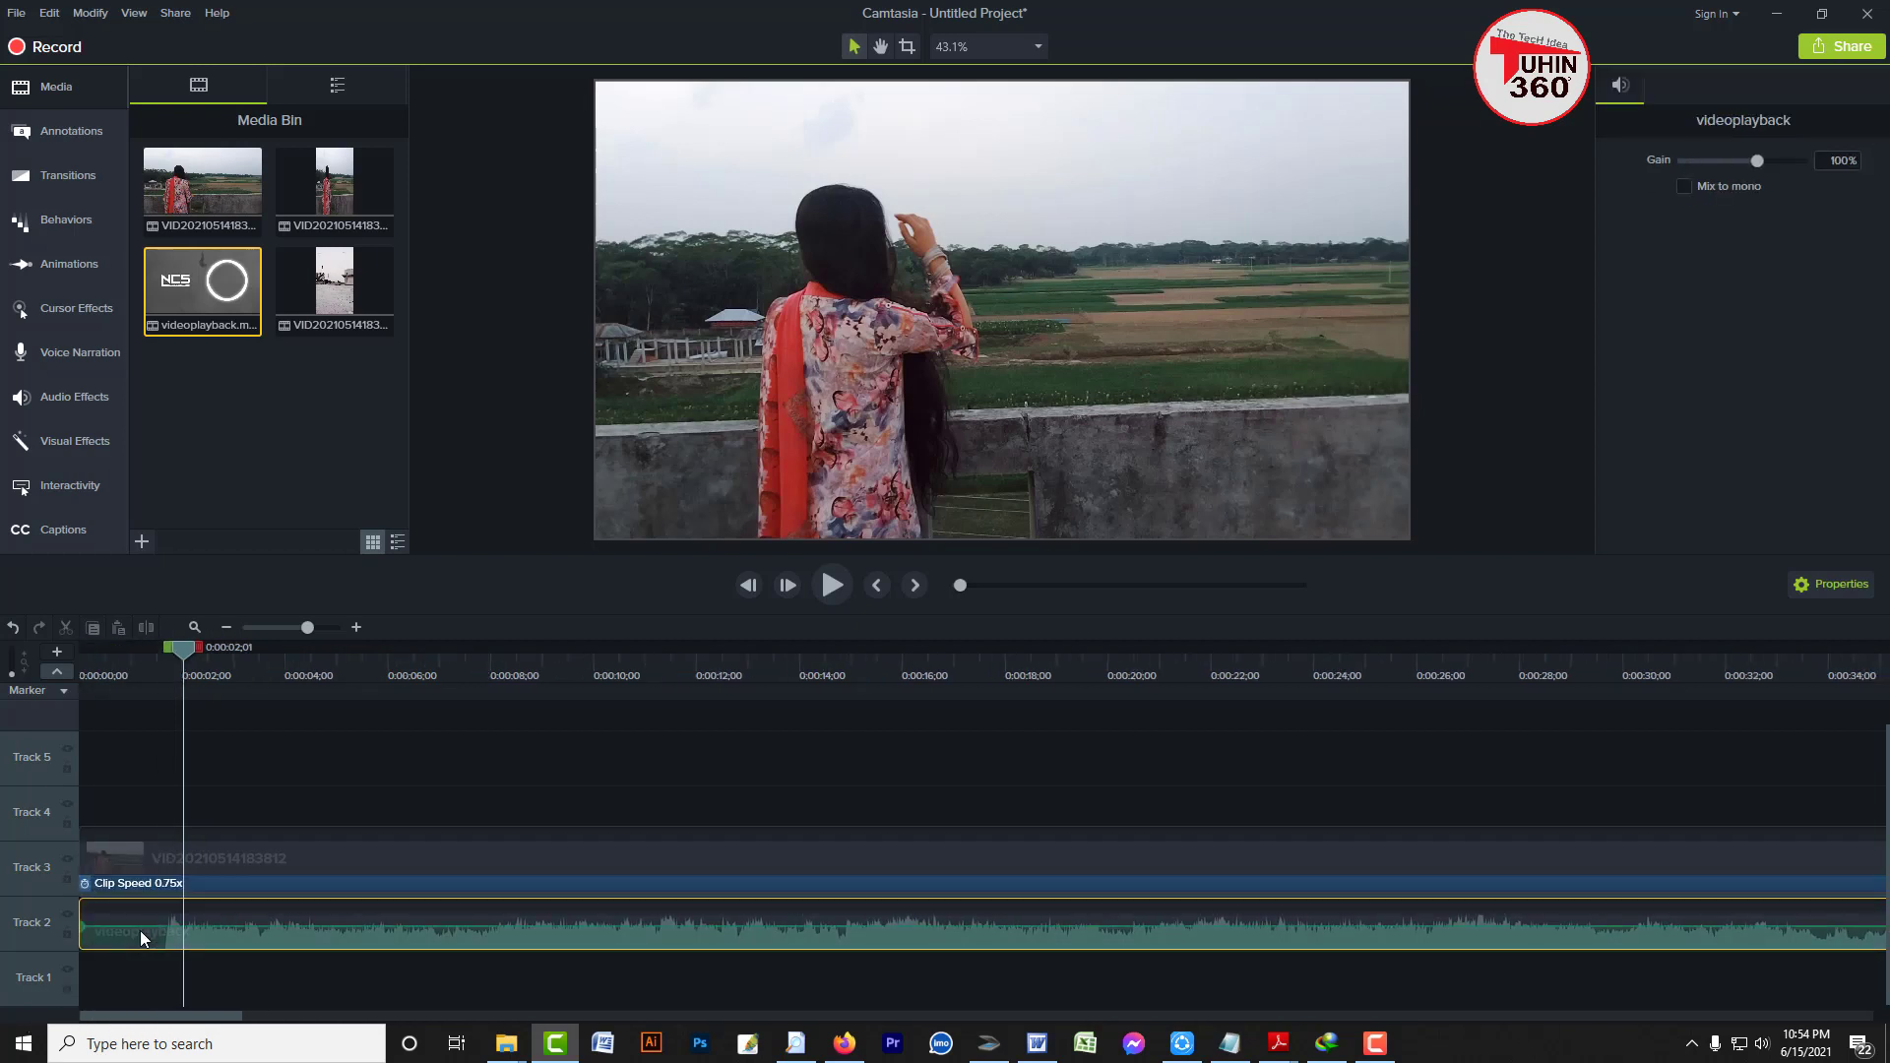
left_click_drag(187, 658, 169, 657)
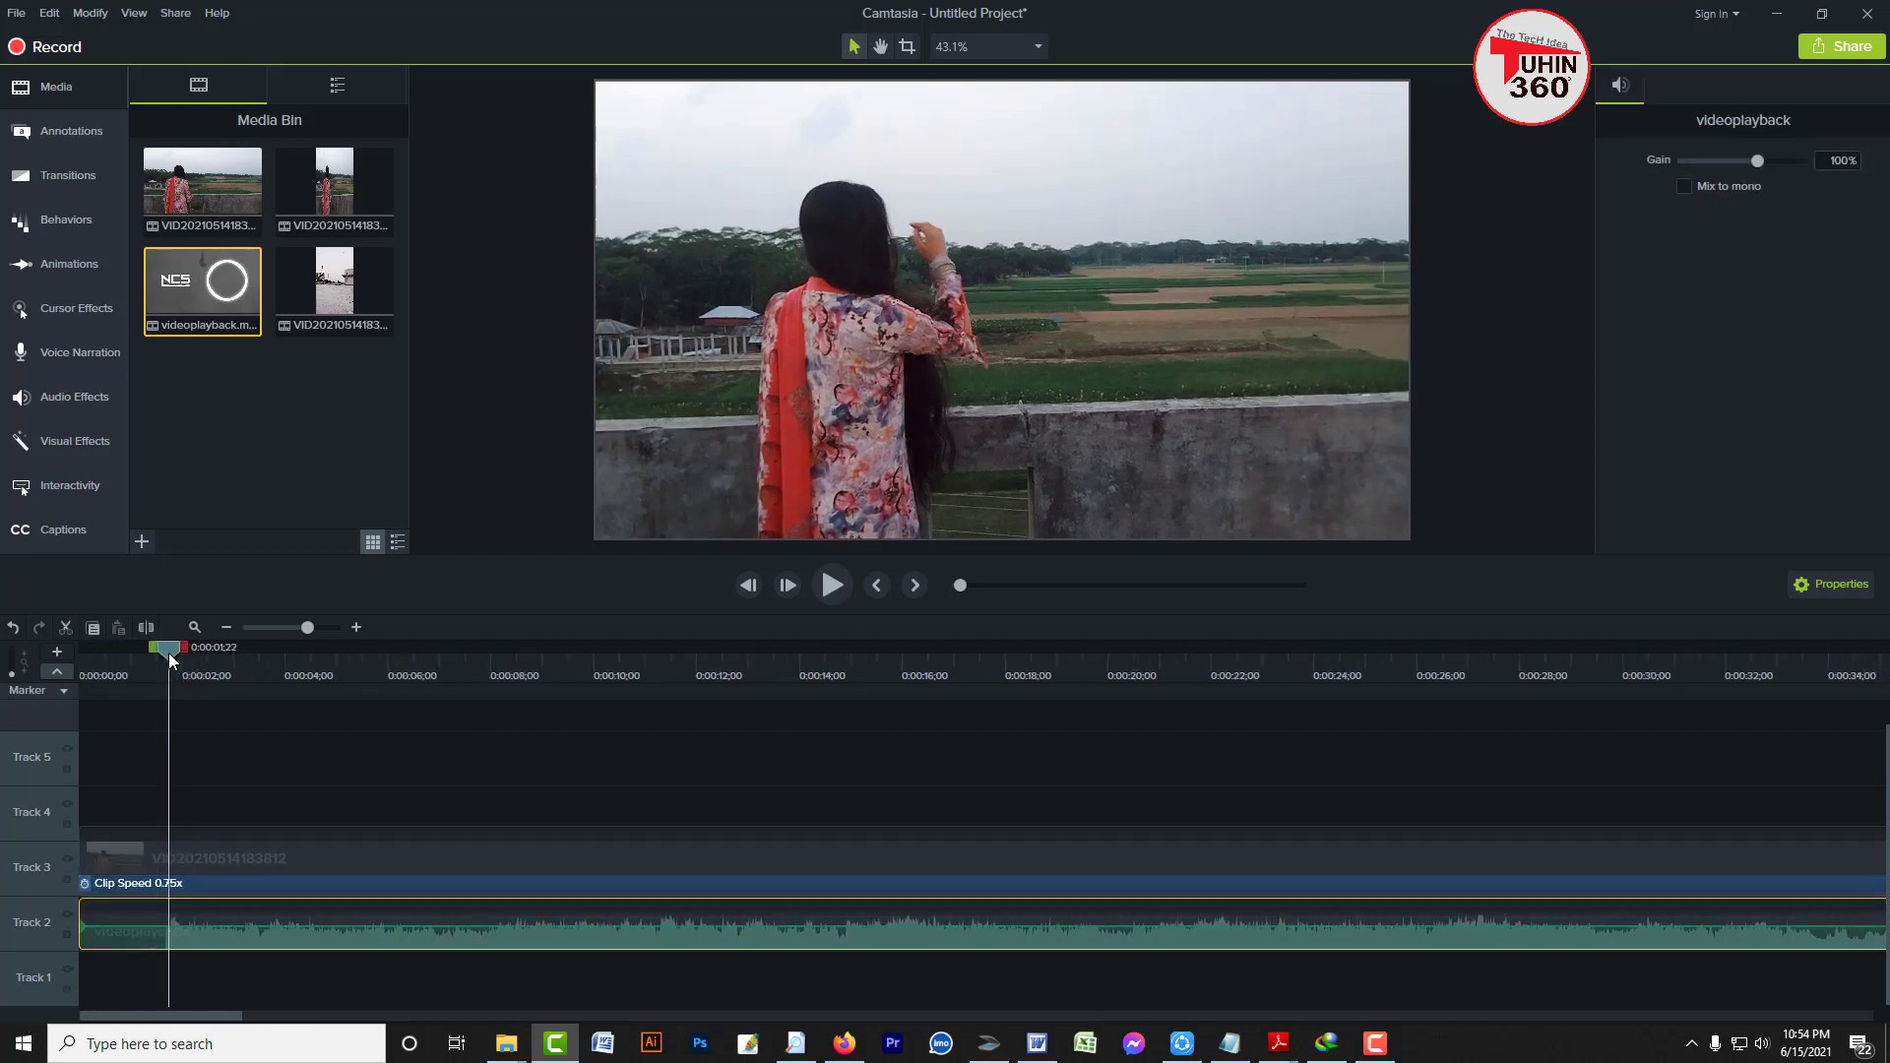
left_click(122, 987)
left_click(73, 941)
left_click(108, 959)
left_click(88, 935)
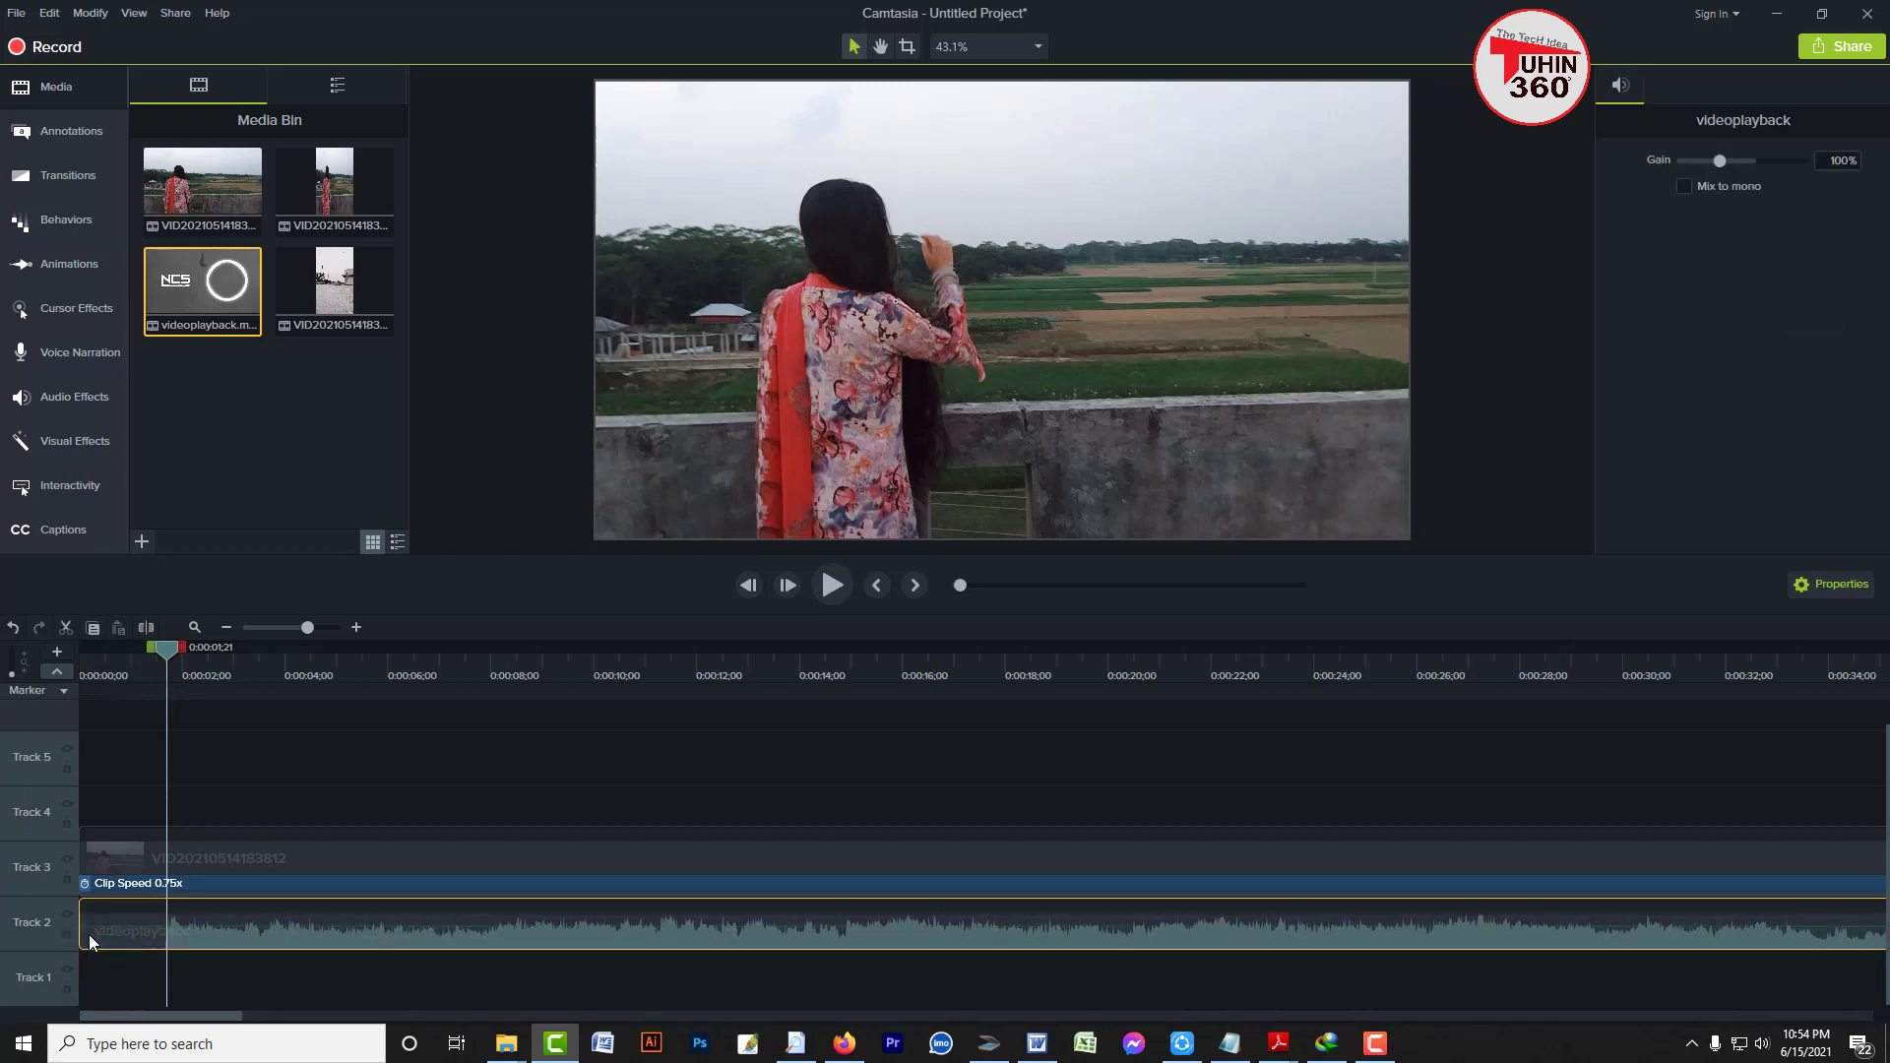
left_click(112, 983)
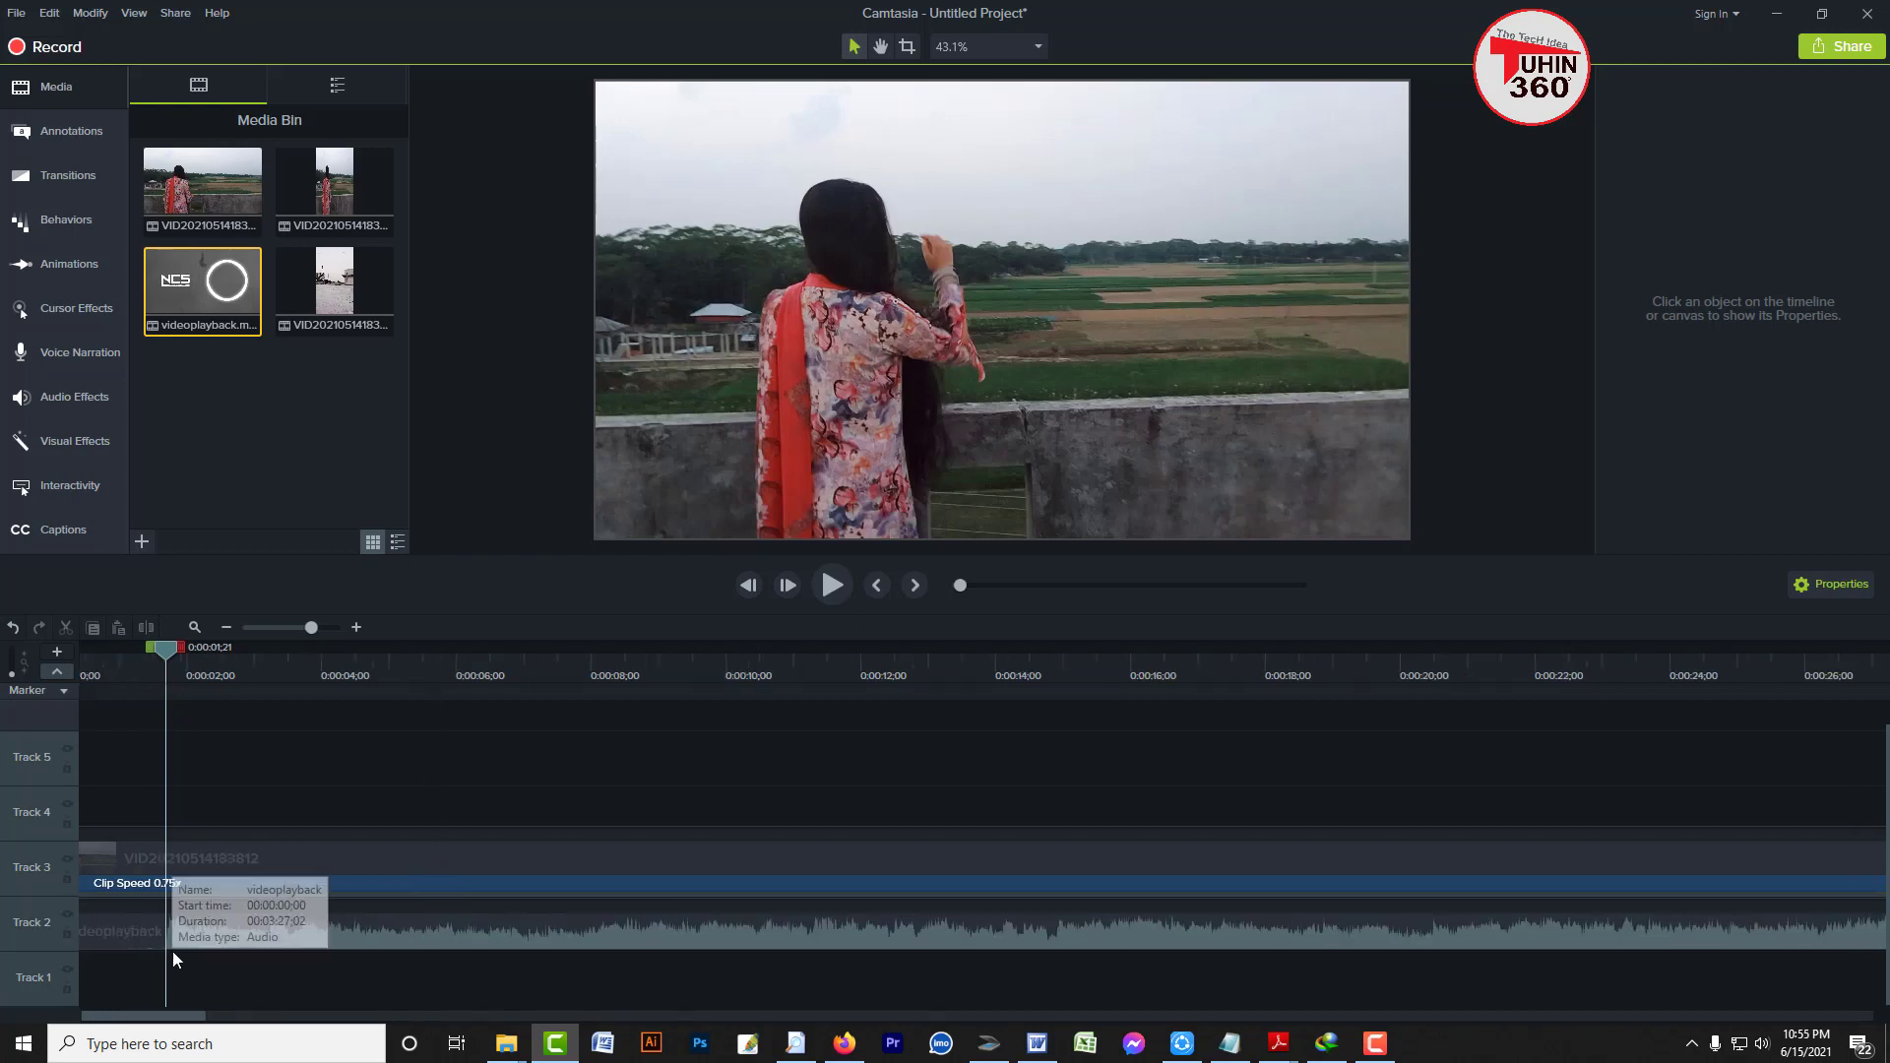
Split the videoplayback audio on Track 2 at 0:00:01;20, just before its waveform begins
scroll(179, 967, "up", 3)
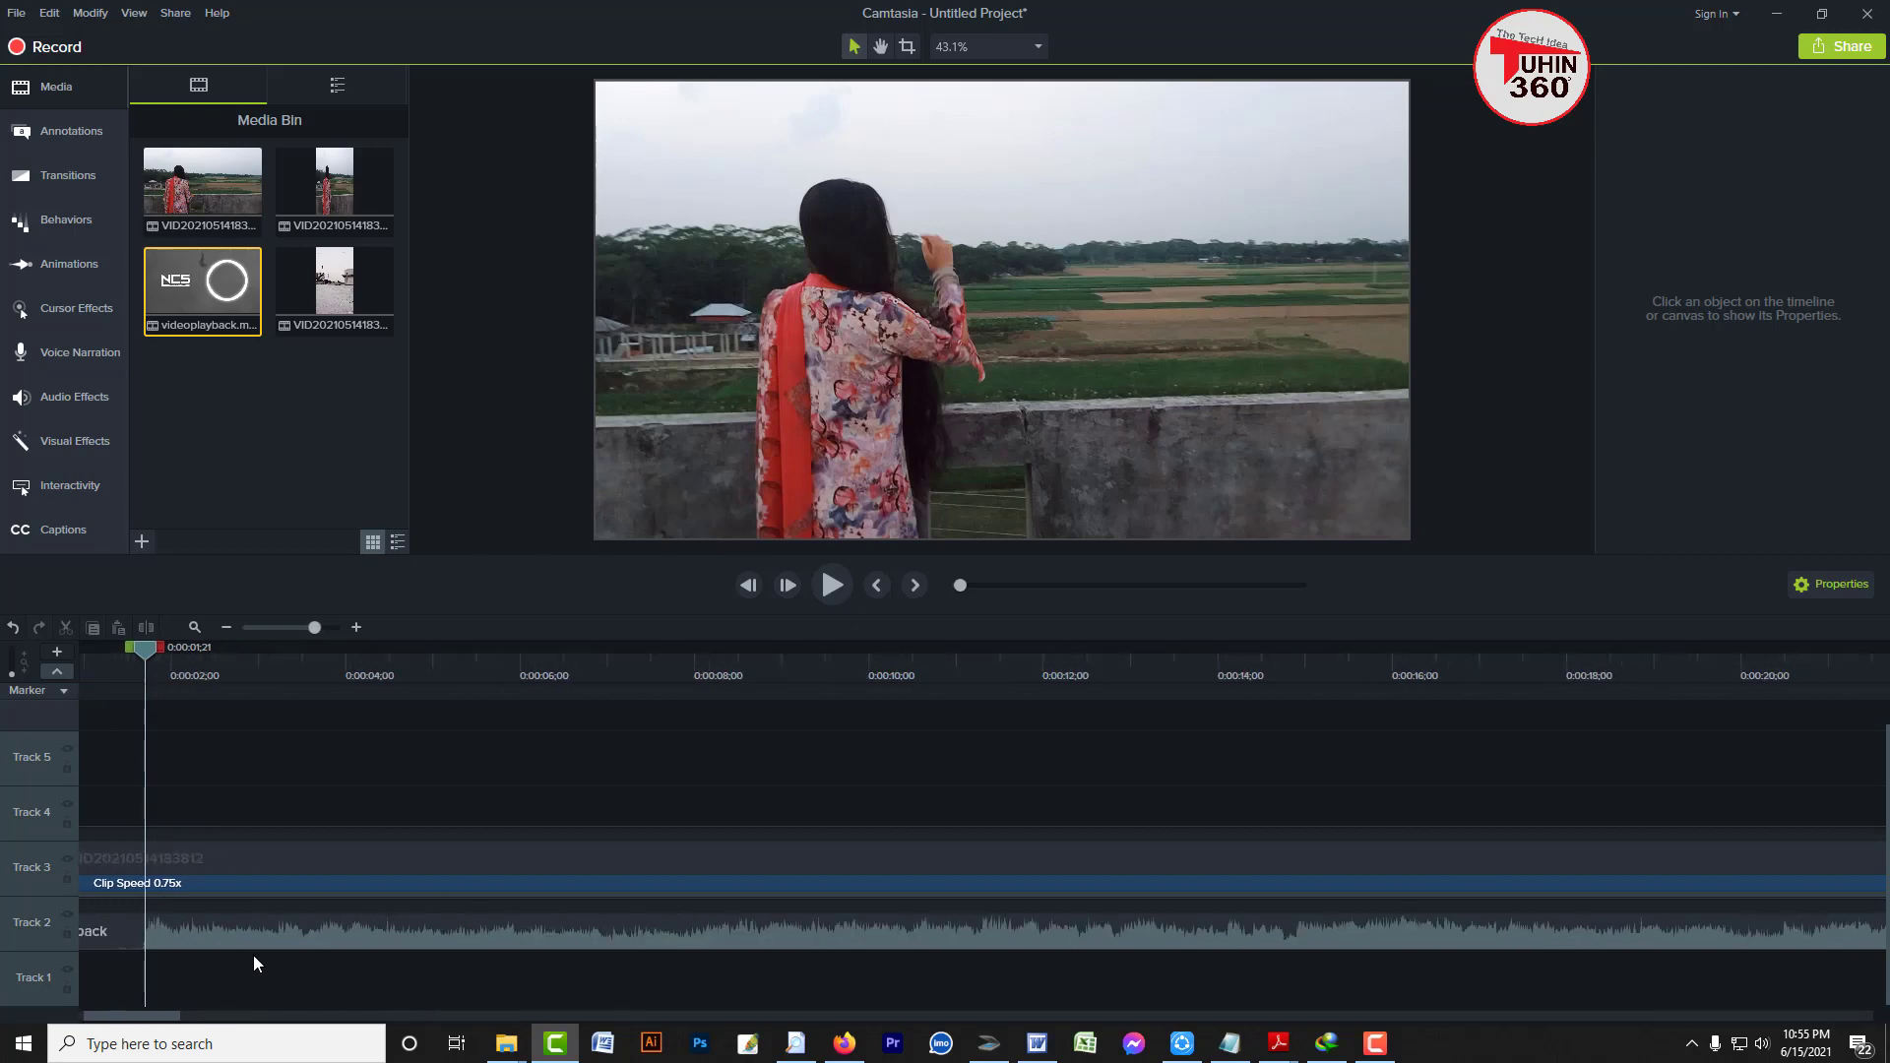
scroll(252, 955, "down", 3)
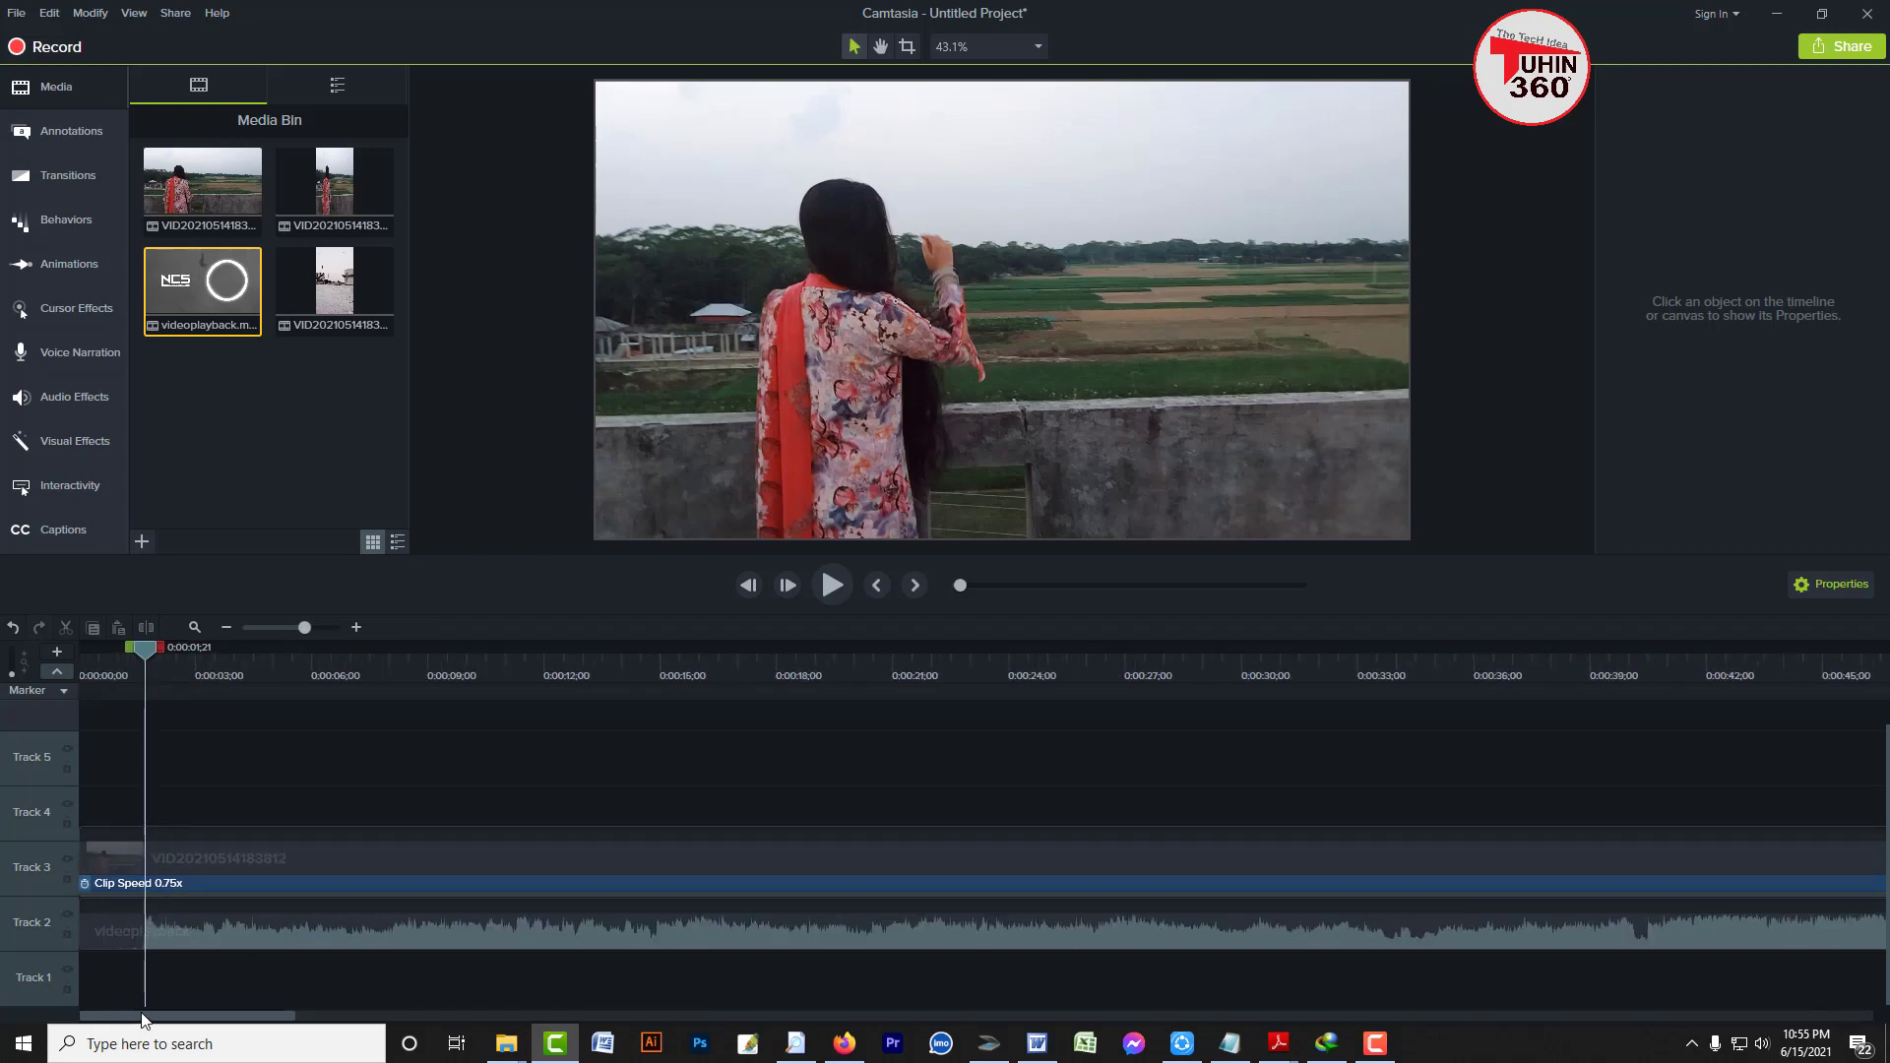
scroll(115, 1017, "up", 2)
left_click_drag(115, 1017, 76, 1020)
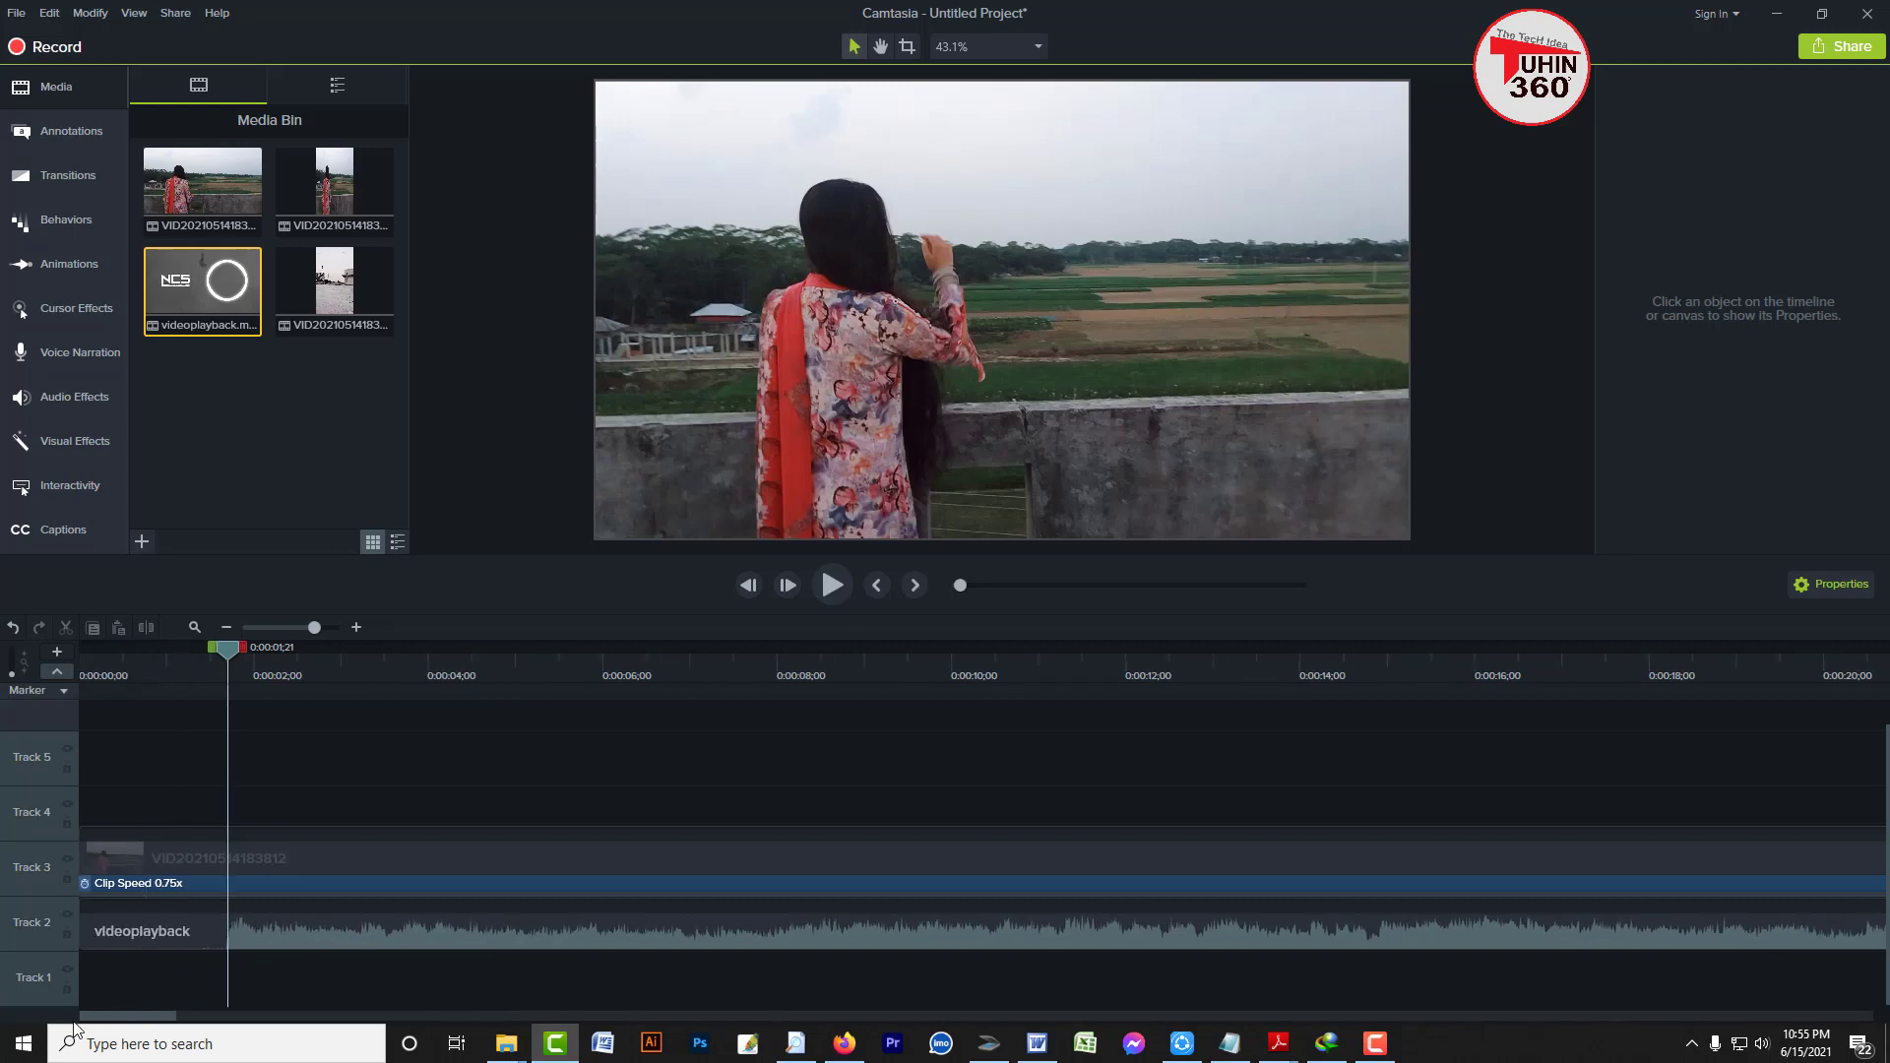
mouse_move(225, 652)
left_mouse_down()
mouse_move(197, 660)
mouse_move(221, 664)
left_mouse_up()
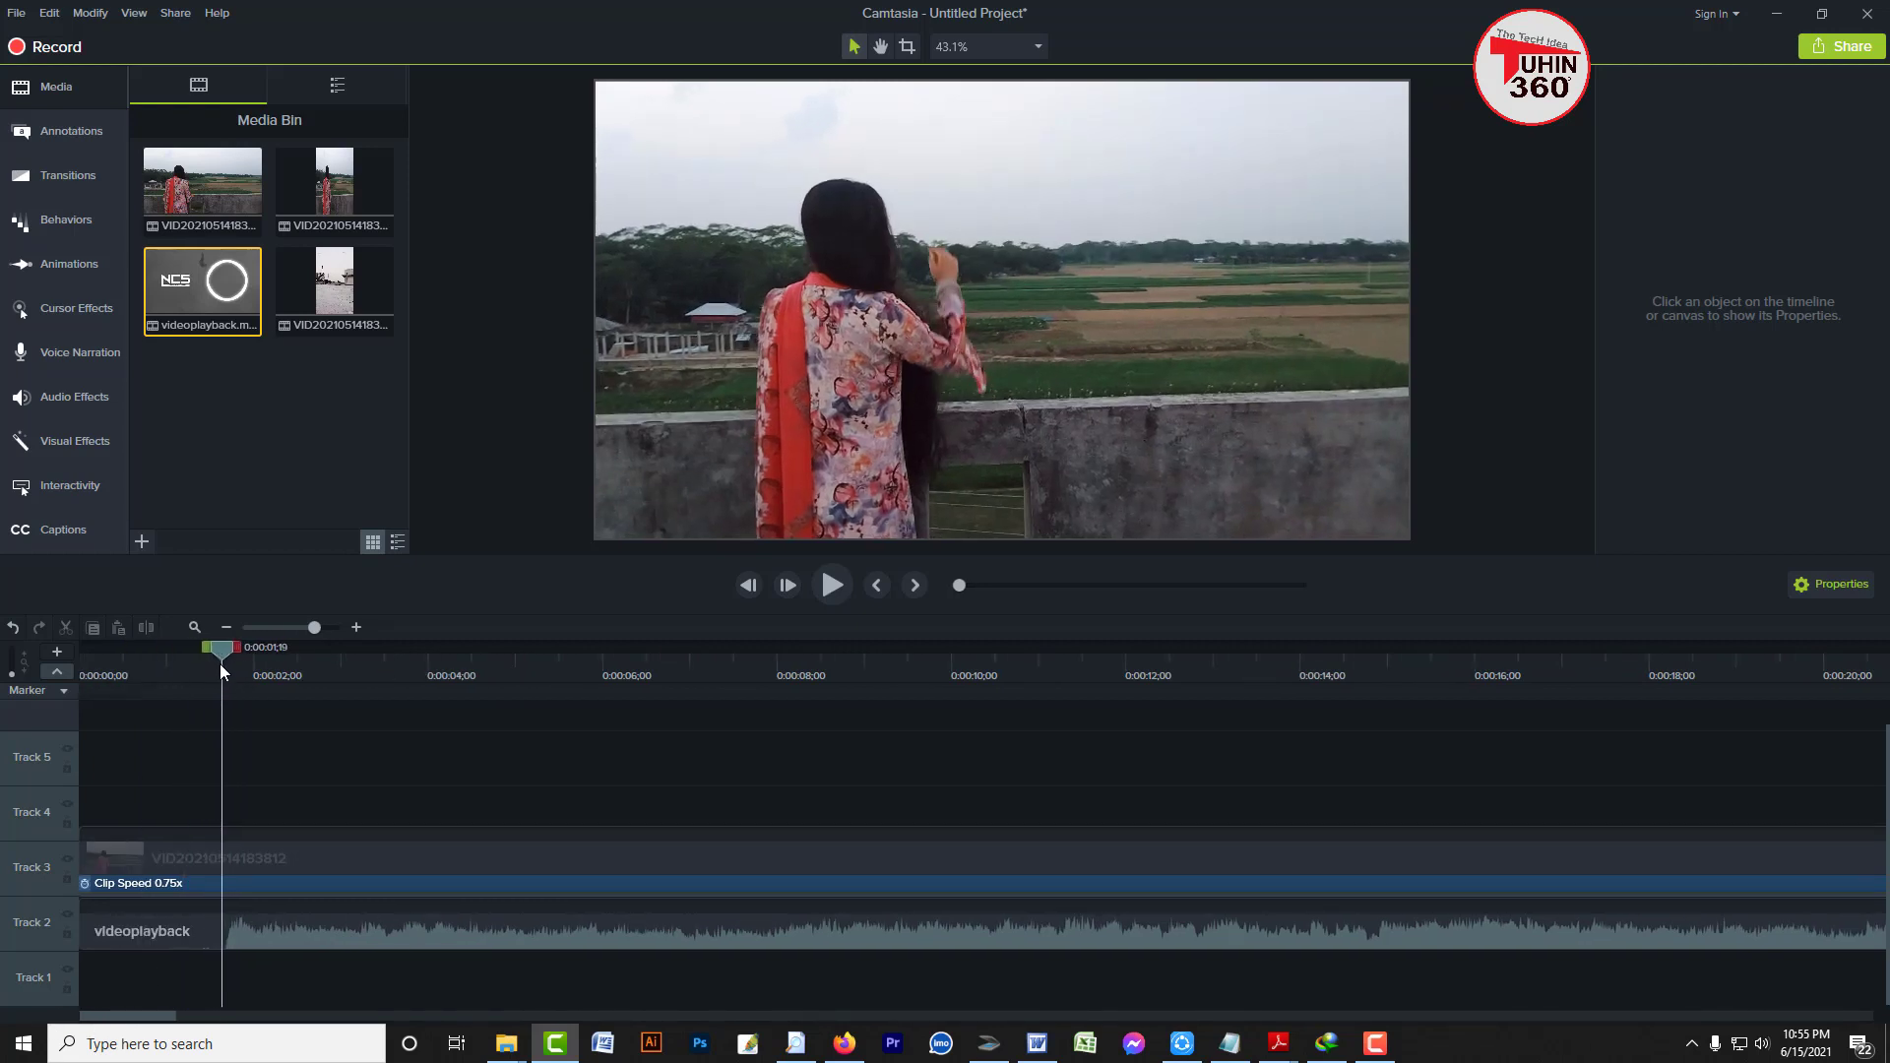
left_click(174, 947)
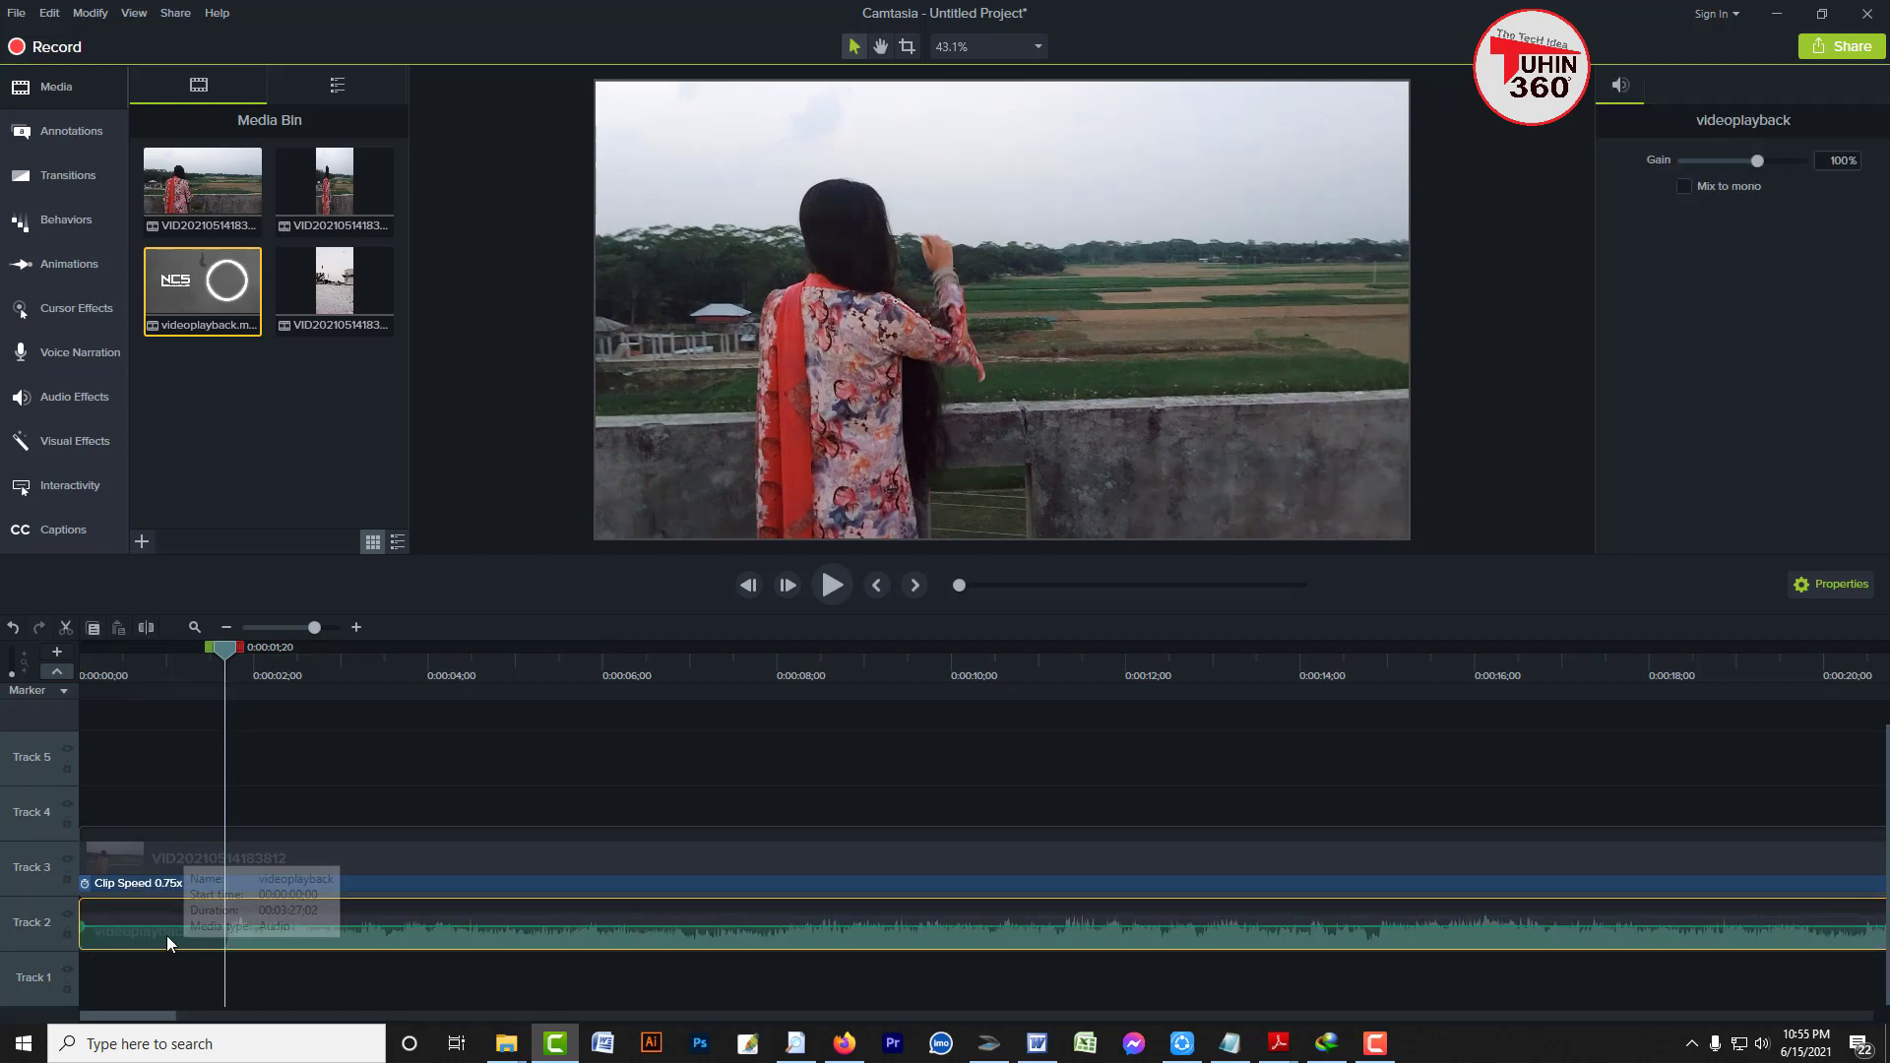
left_click_drag(226, 652, 226, 653)
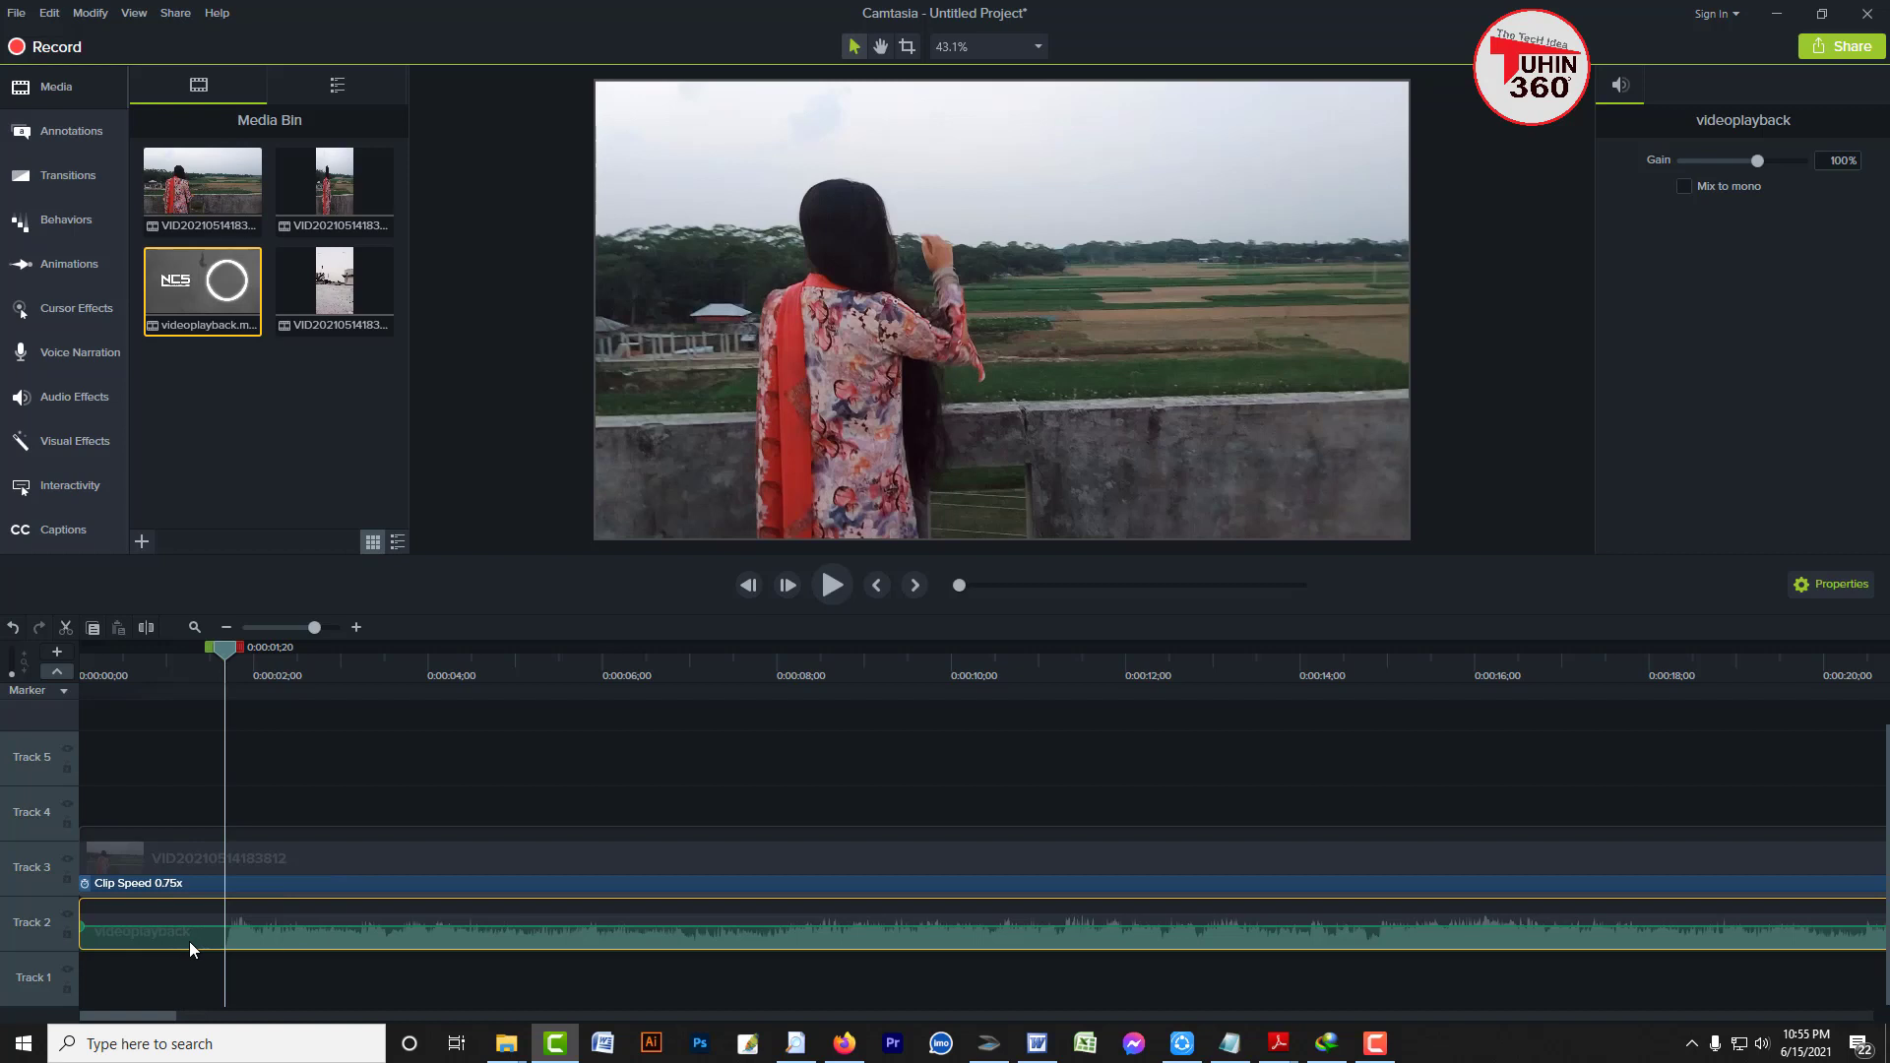
key("s")
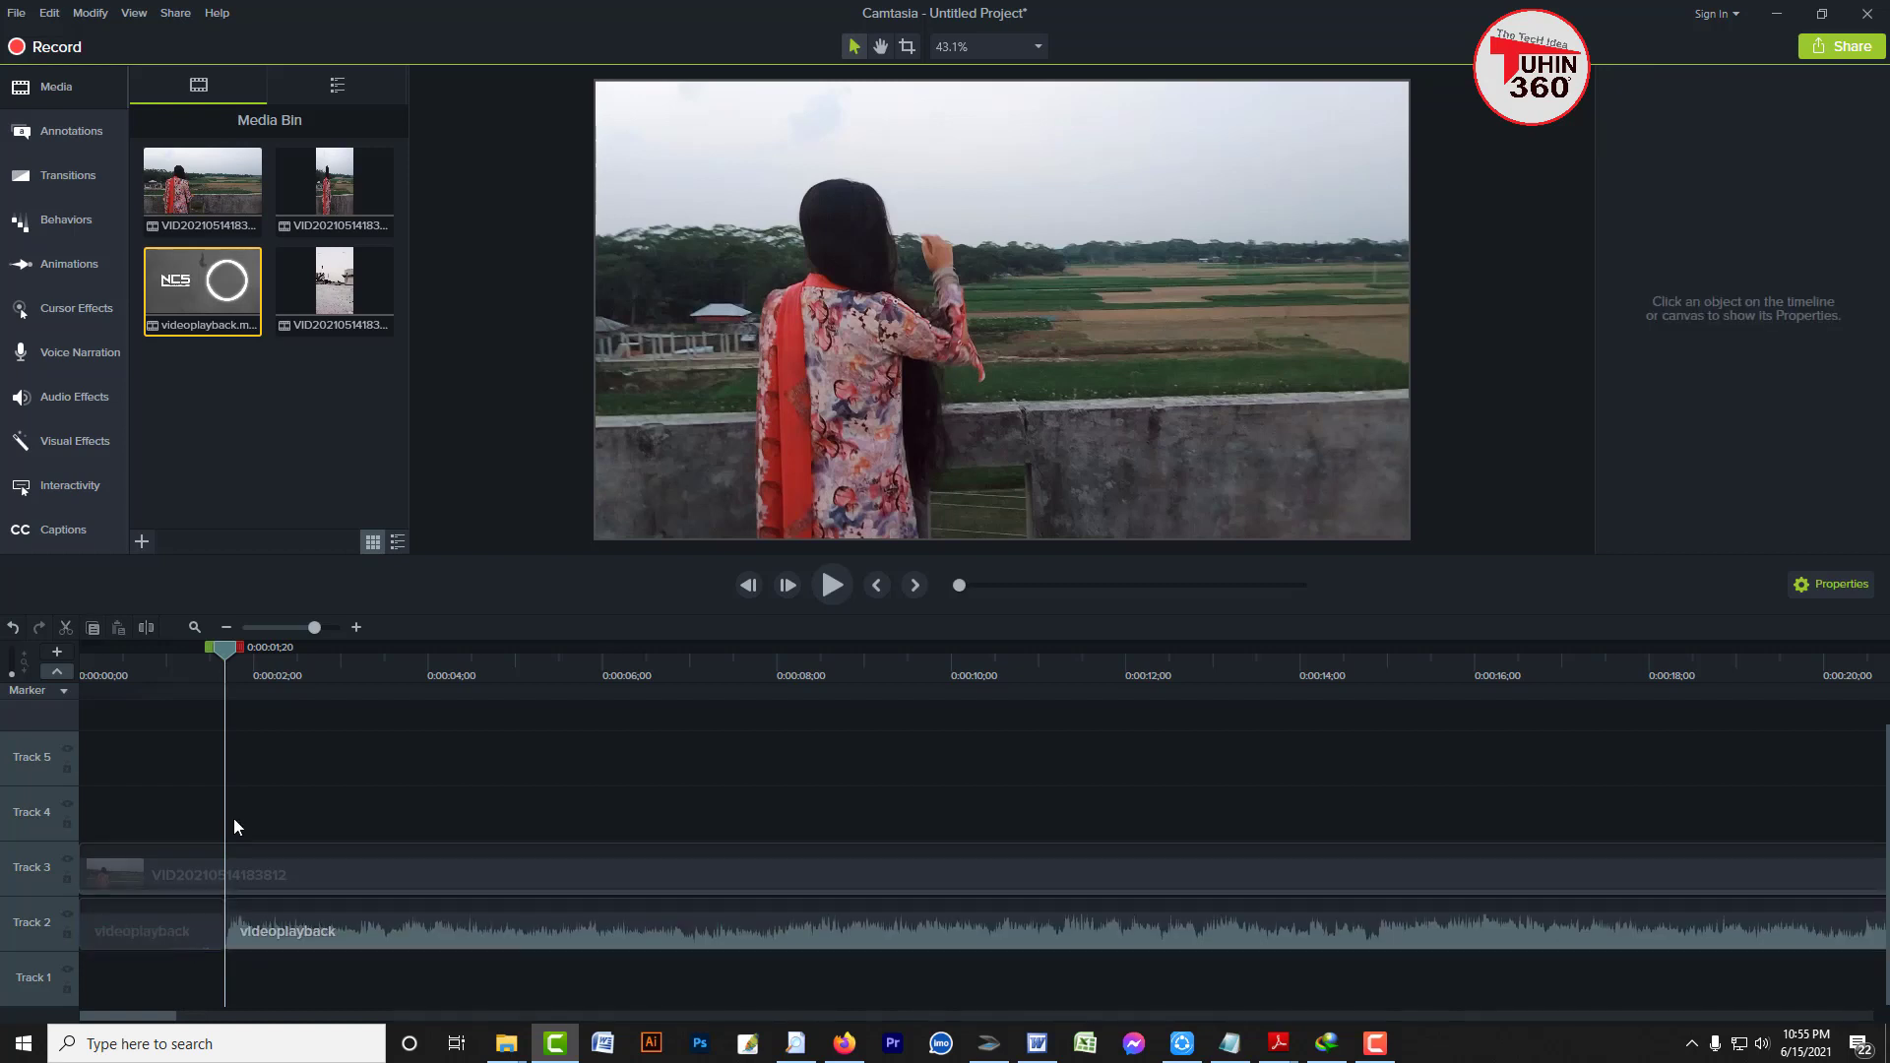
Check the two music pieces on Track 2 by selecting each in turn, and undo the split
left_click_drag(229, 649, 284, 652)
left_click(187, 941)
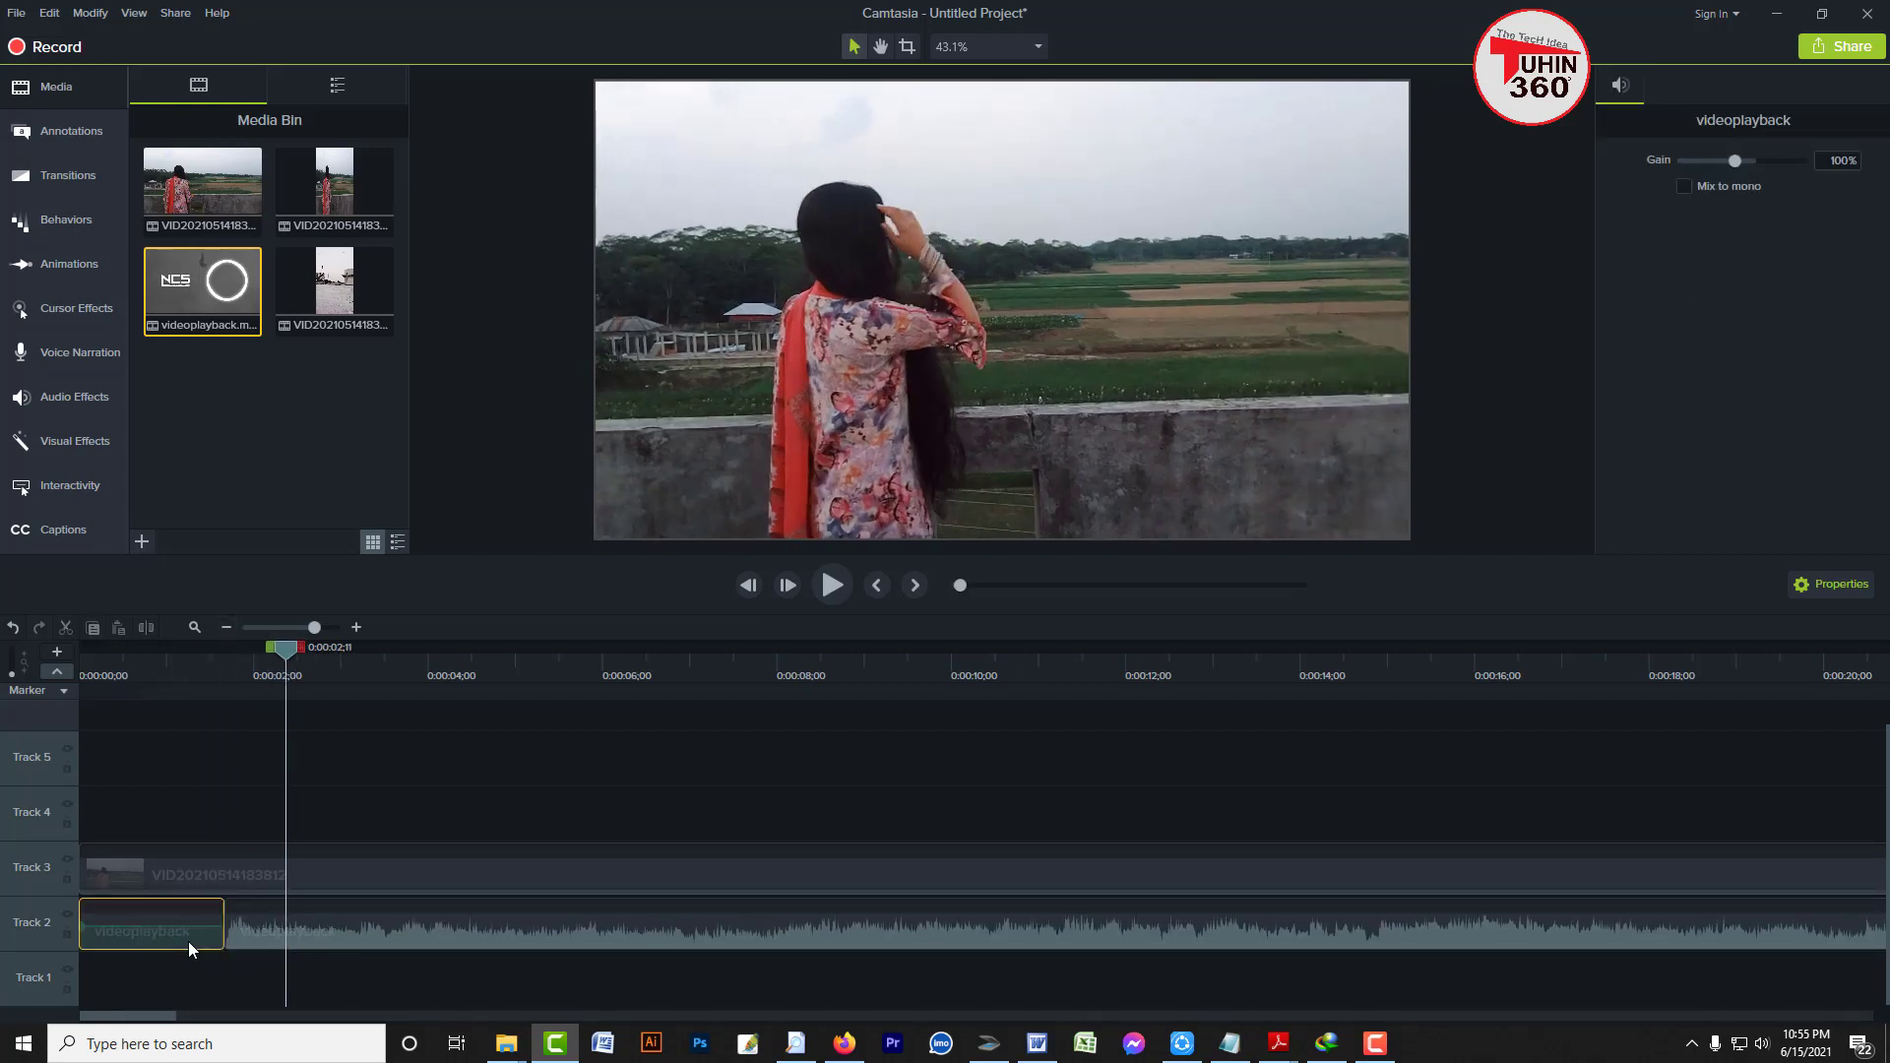
left_click(252, 930)
left_click(158, 930)
left_click(231, 930)
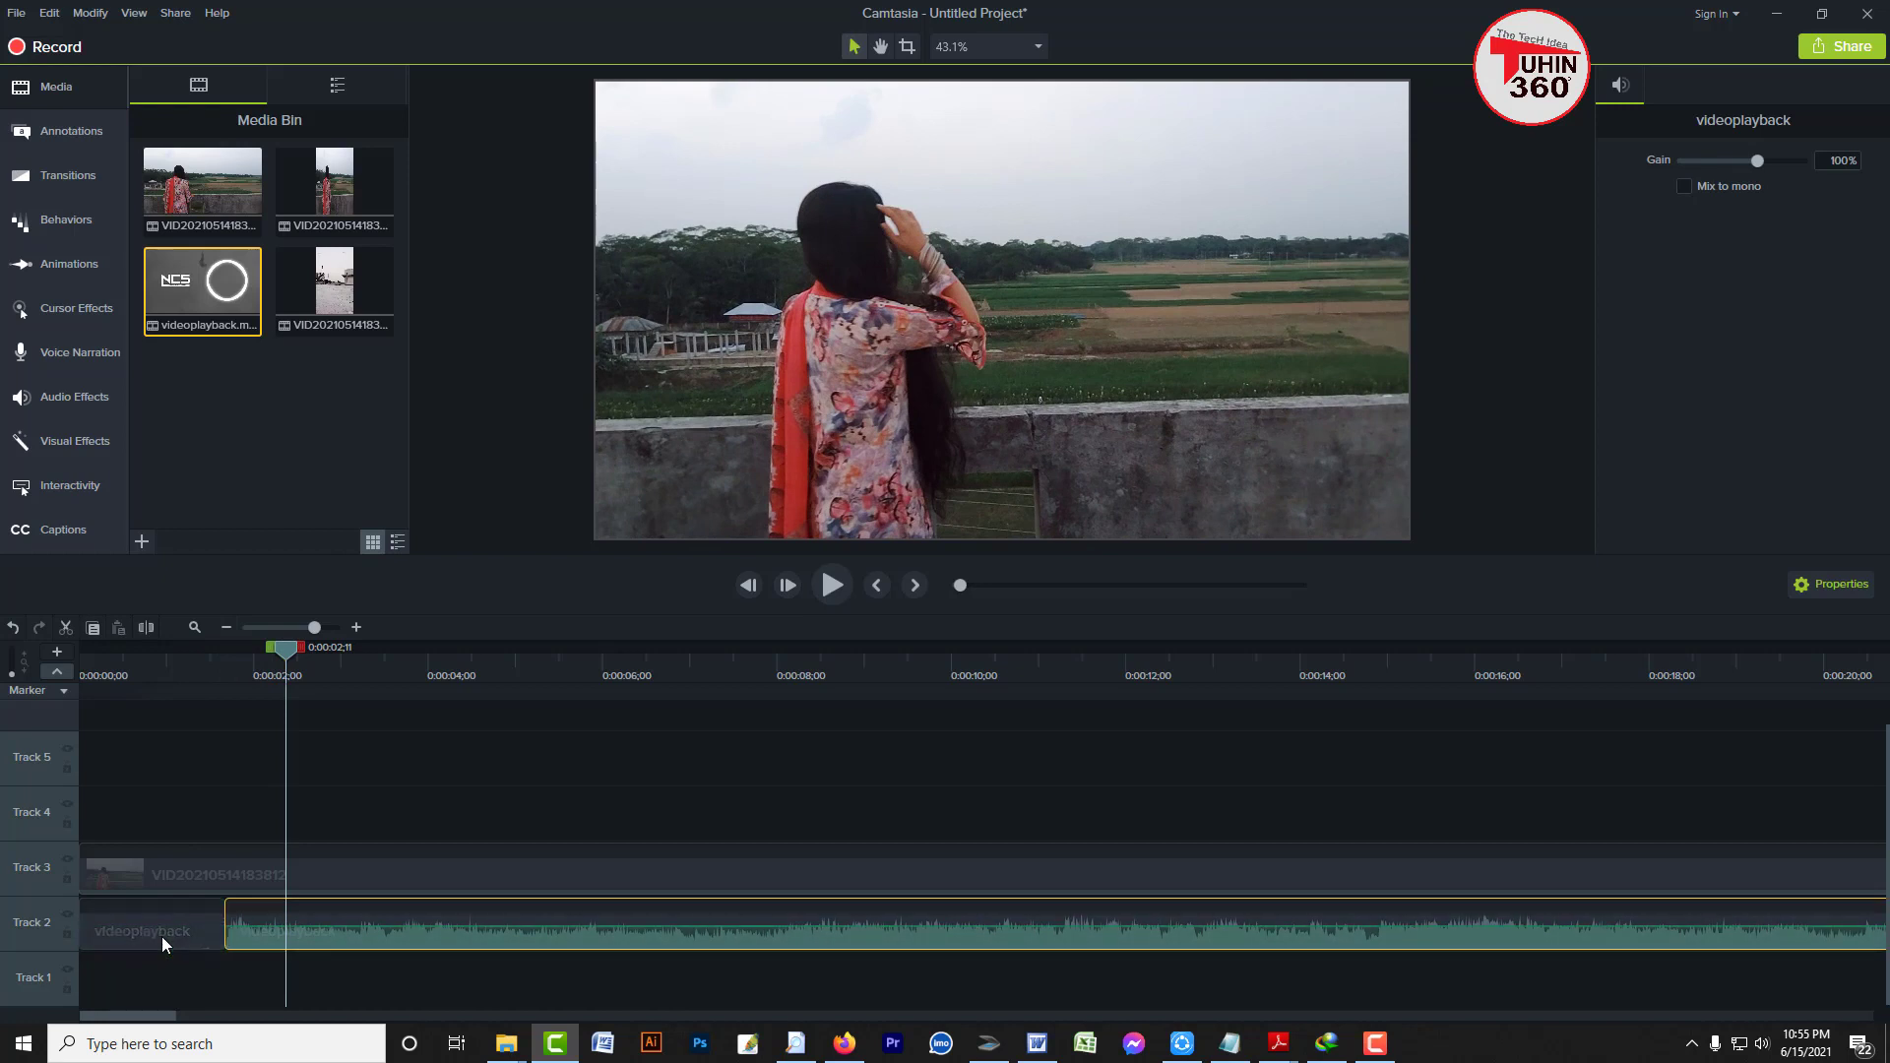
left_click(162, 936)
key("ctrl+z")
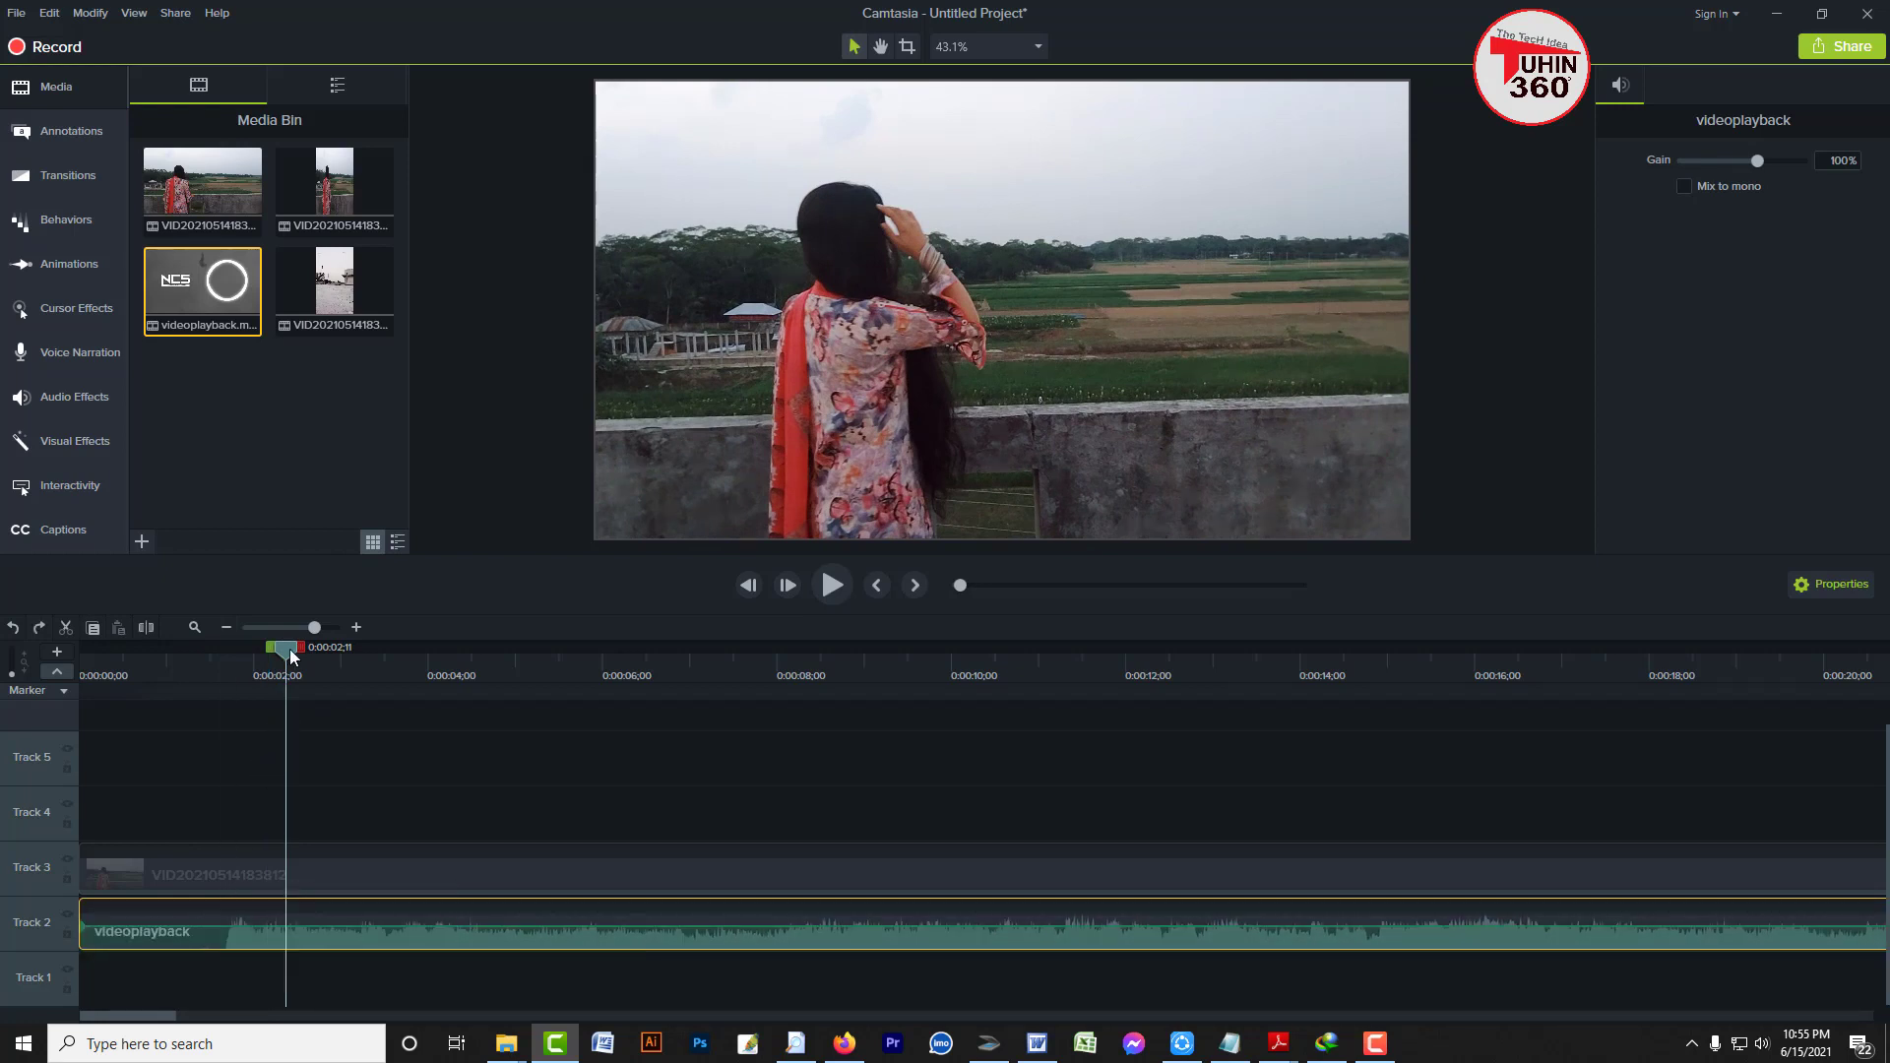
Split the videoplayback audio on Track 2 at 0:00:01;19 and select its short opening piece
left_click_drag(292, 657, 227, 660)
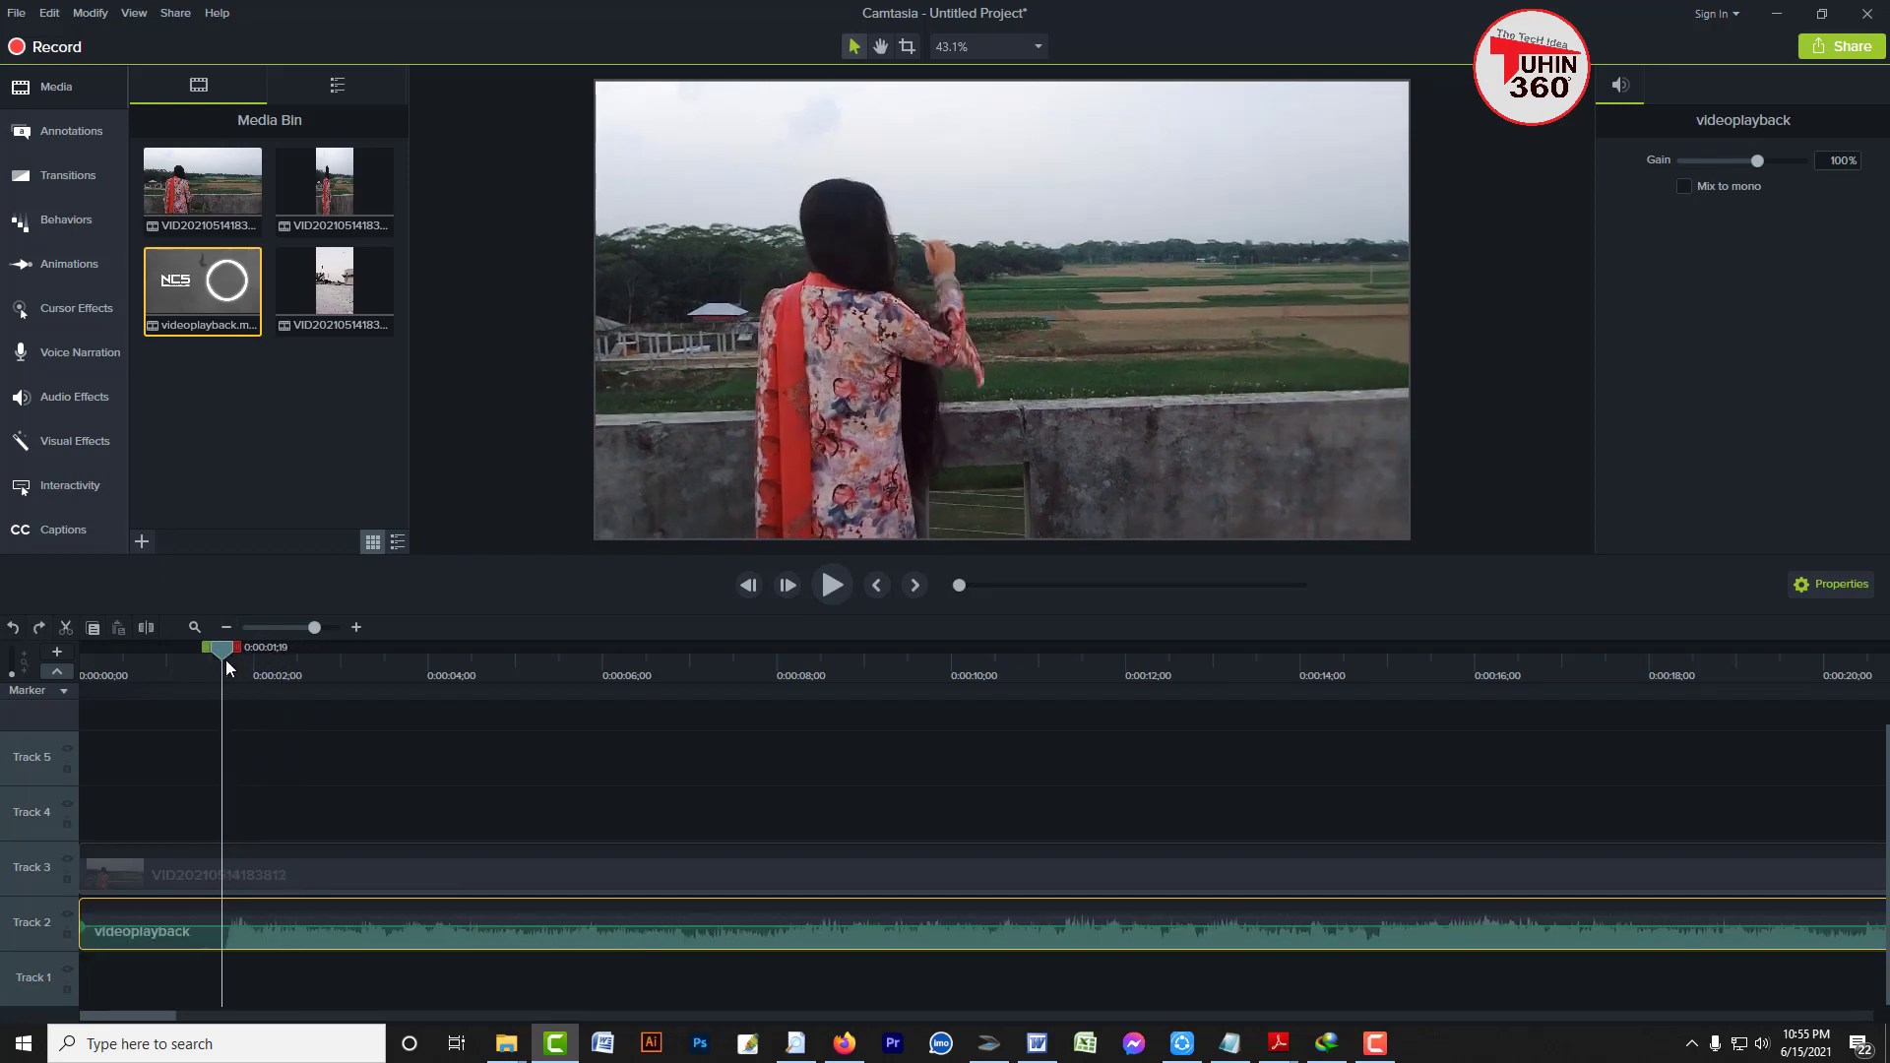
left_click(145, 627)
left_click(179, 917)
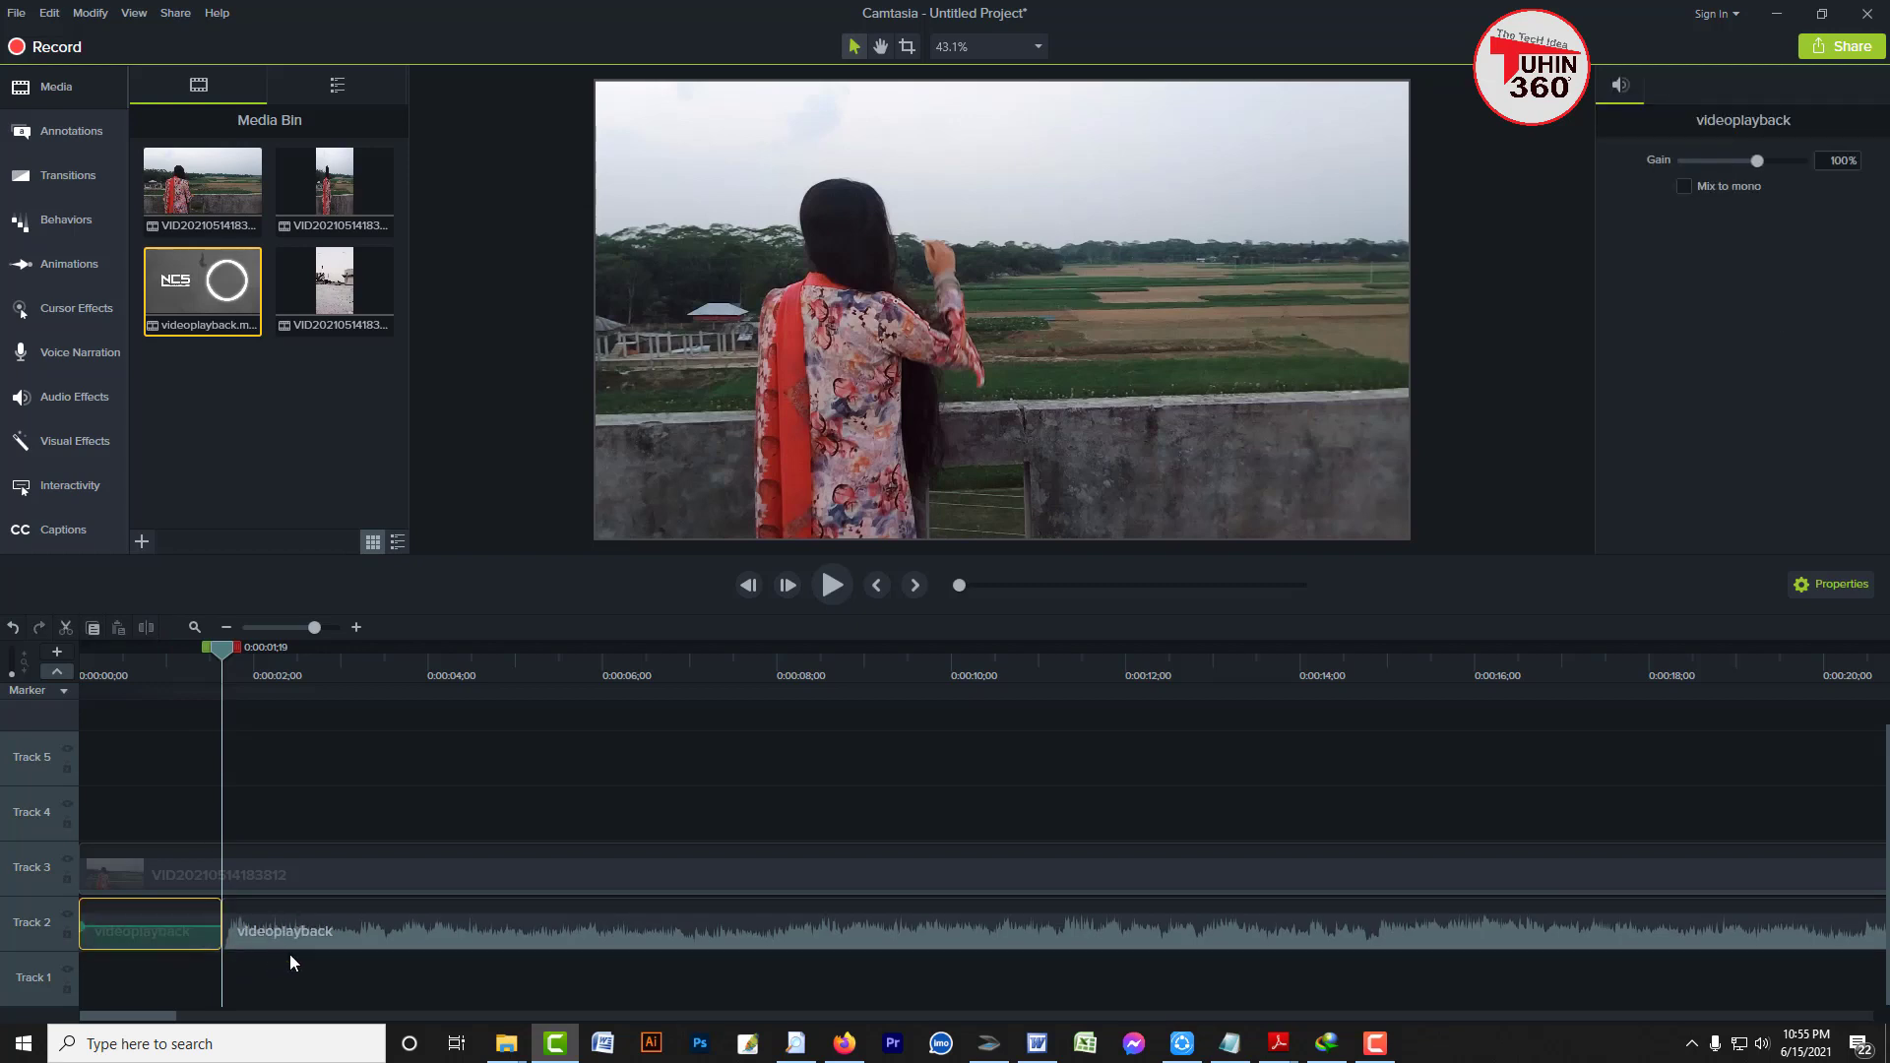
Delete the short opening piece of the music on Track 2, and undo the deletion
left_click(282, 983)
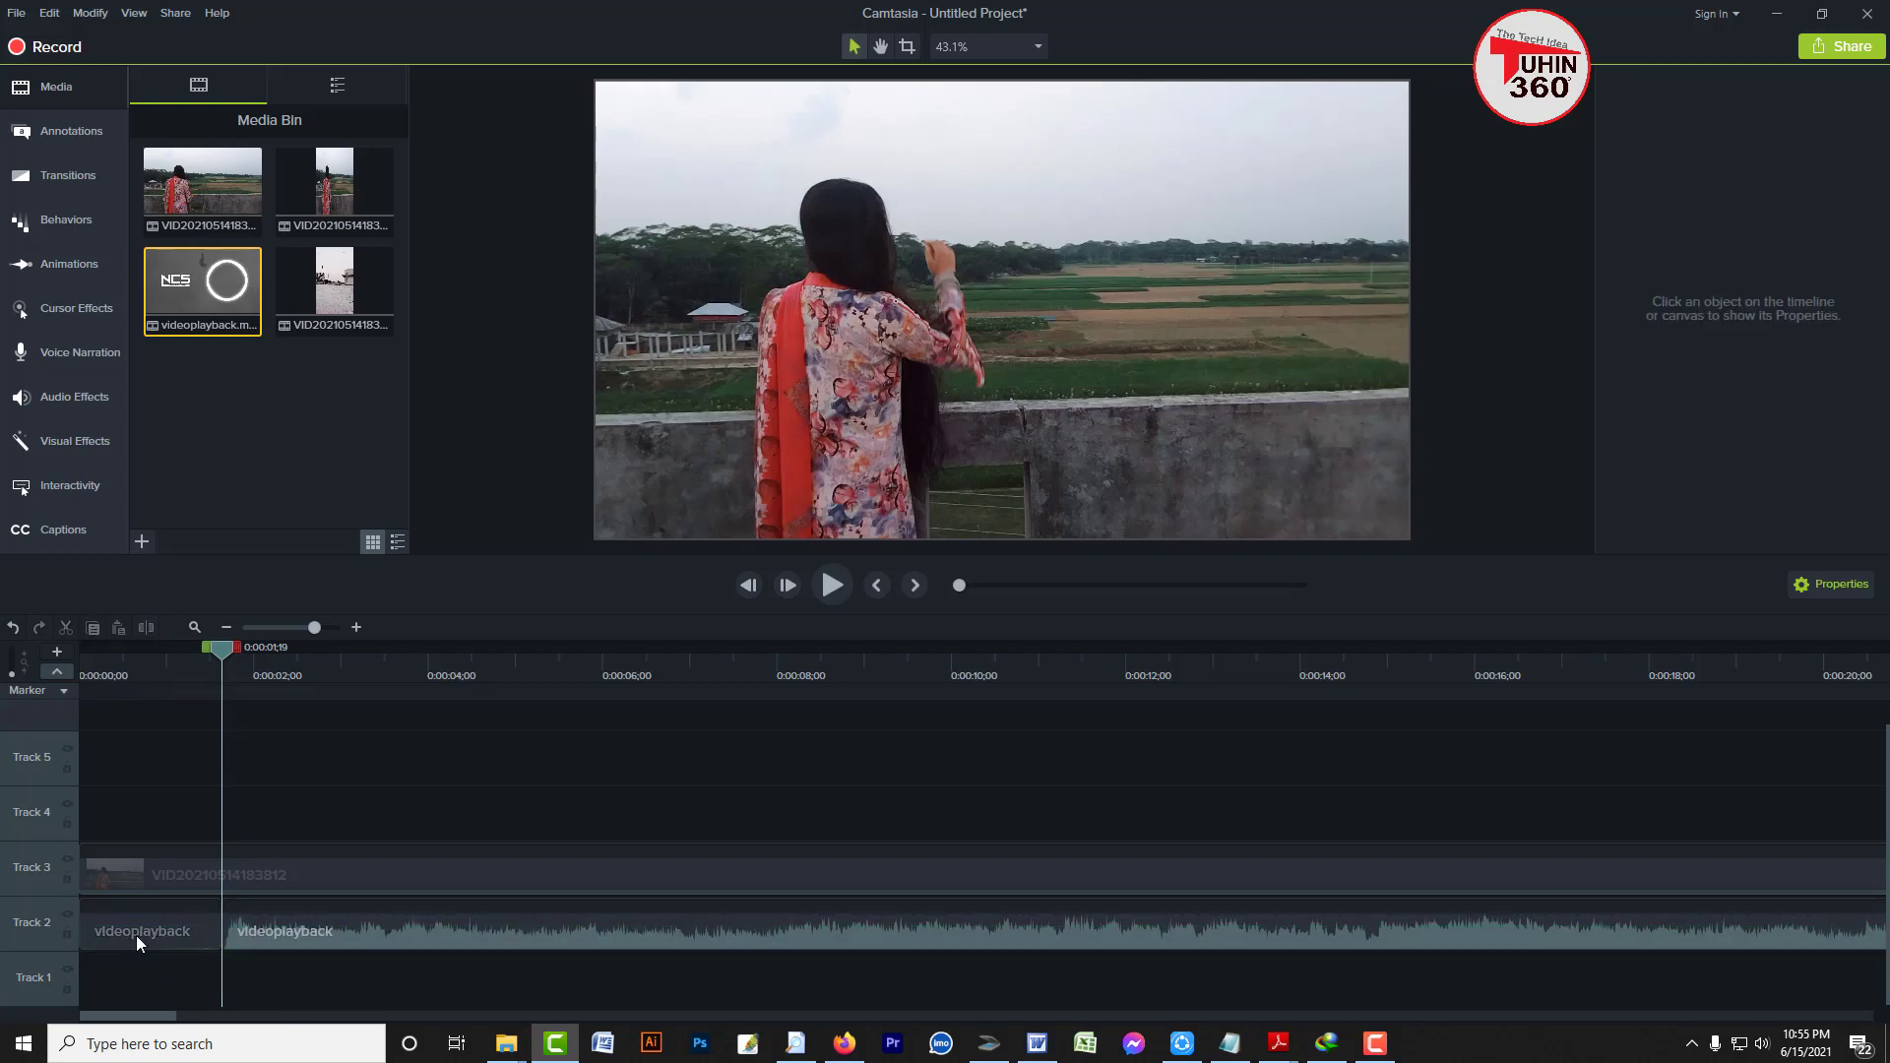
left_click(132, 935)
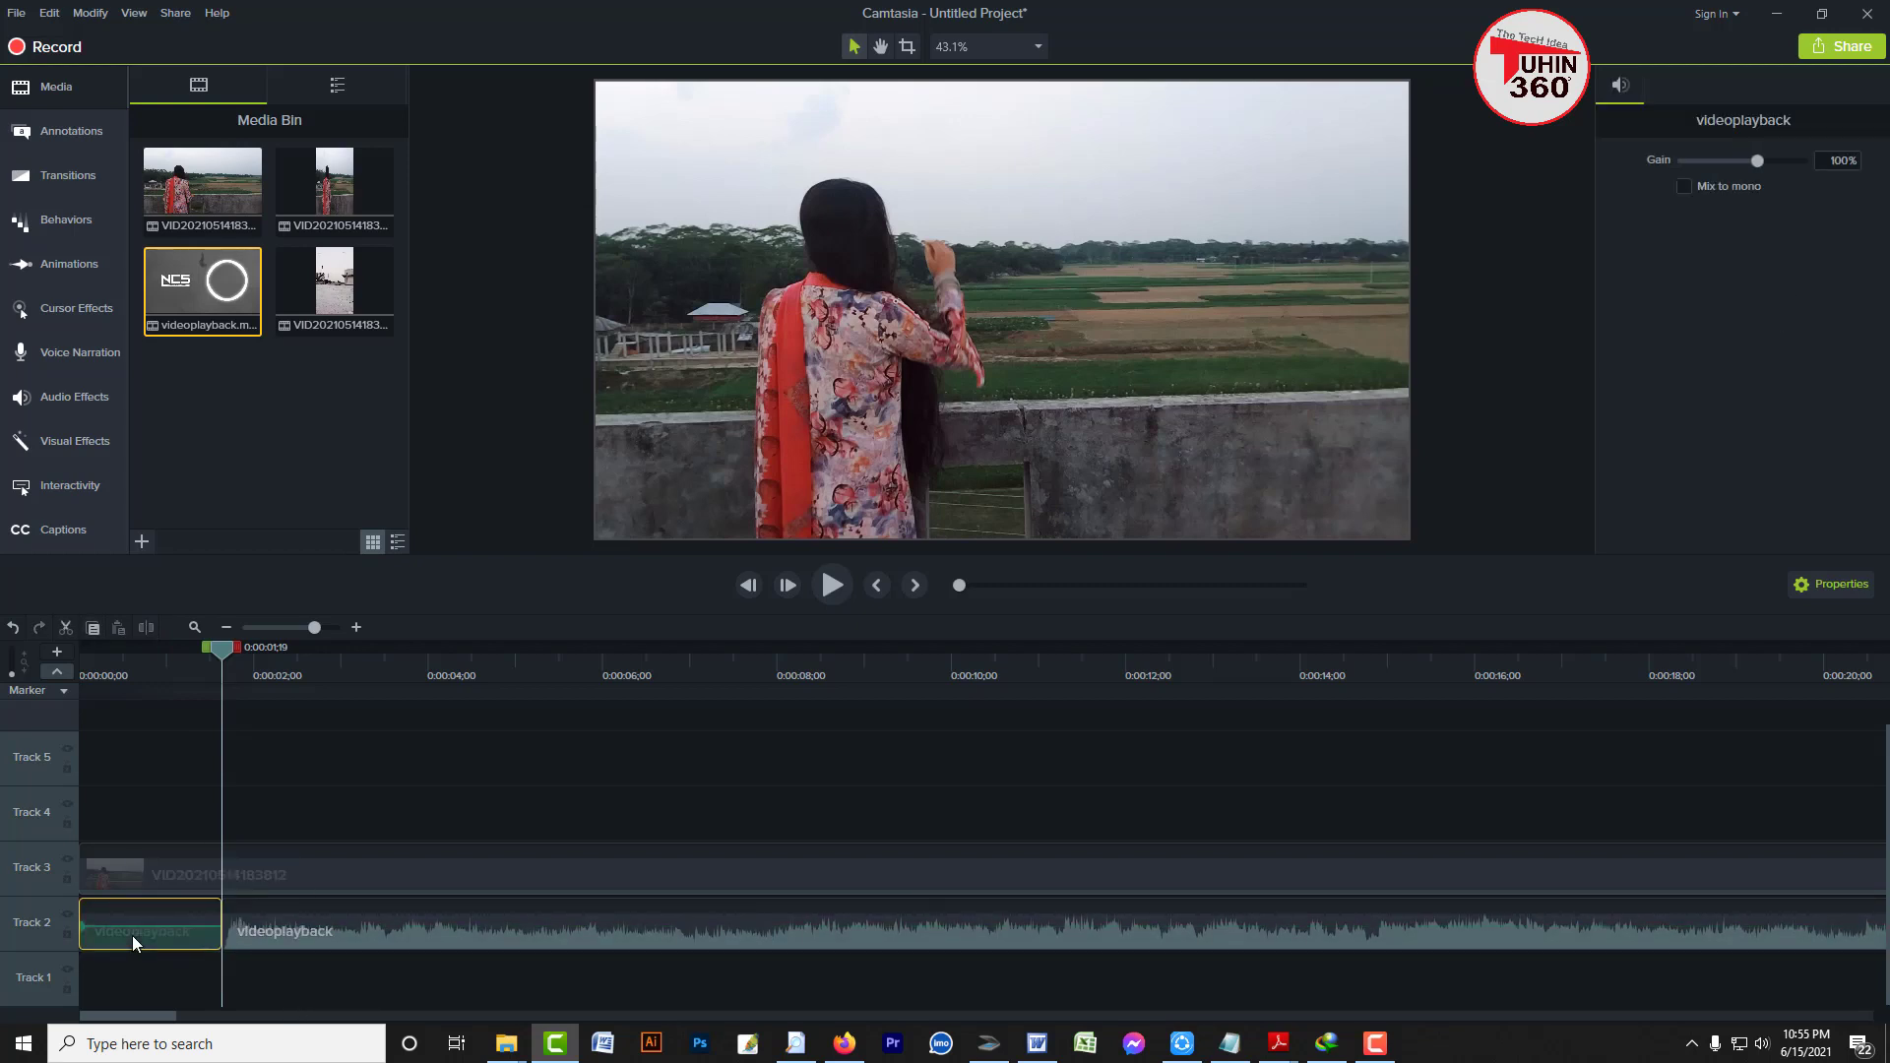
key("Delete")
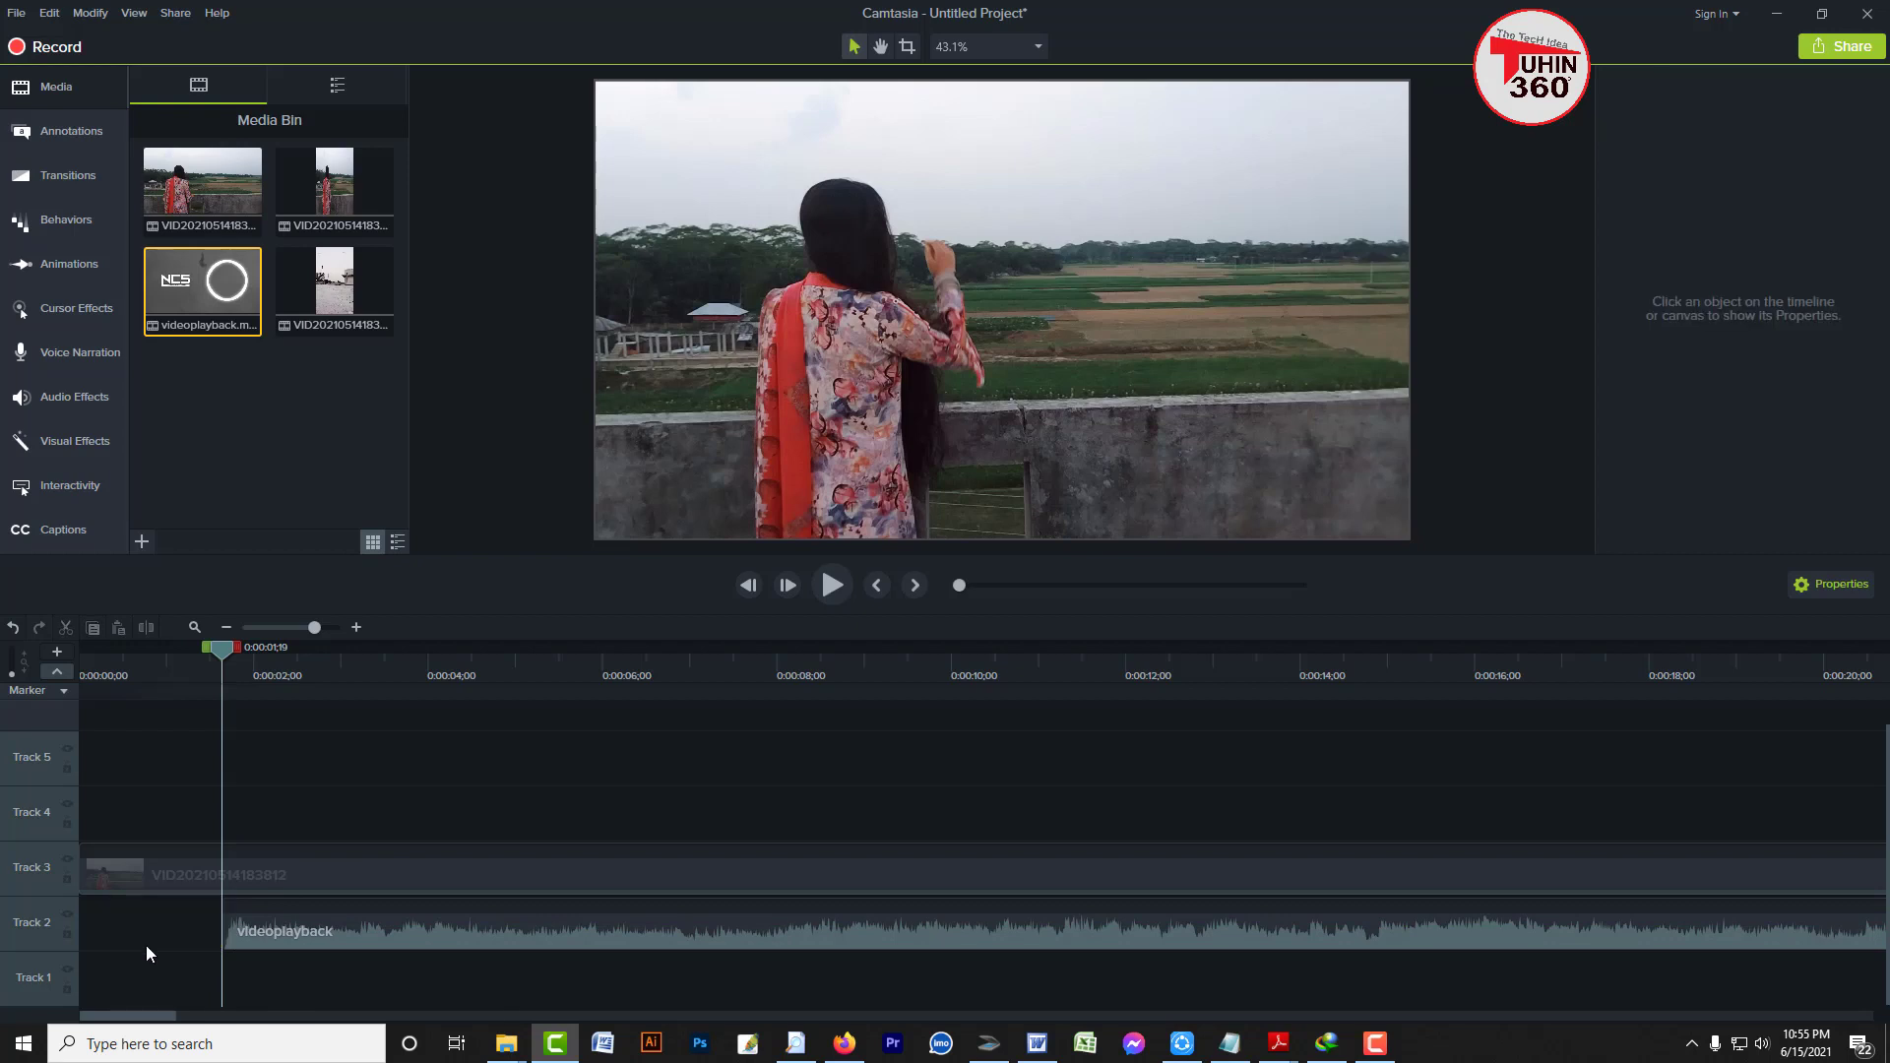
left_click_drag(143, 948, 213, 985)
key("ctrl+z")
left_click(263, 972)
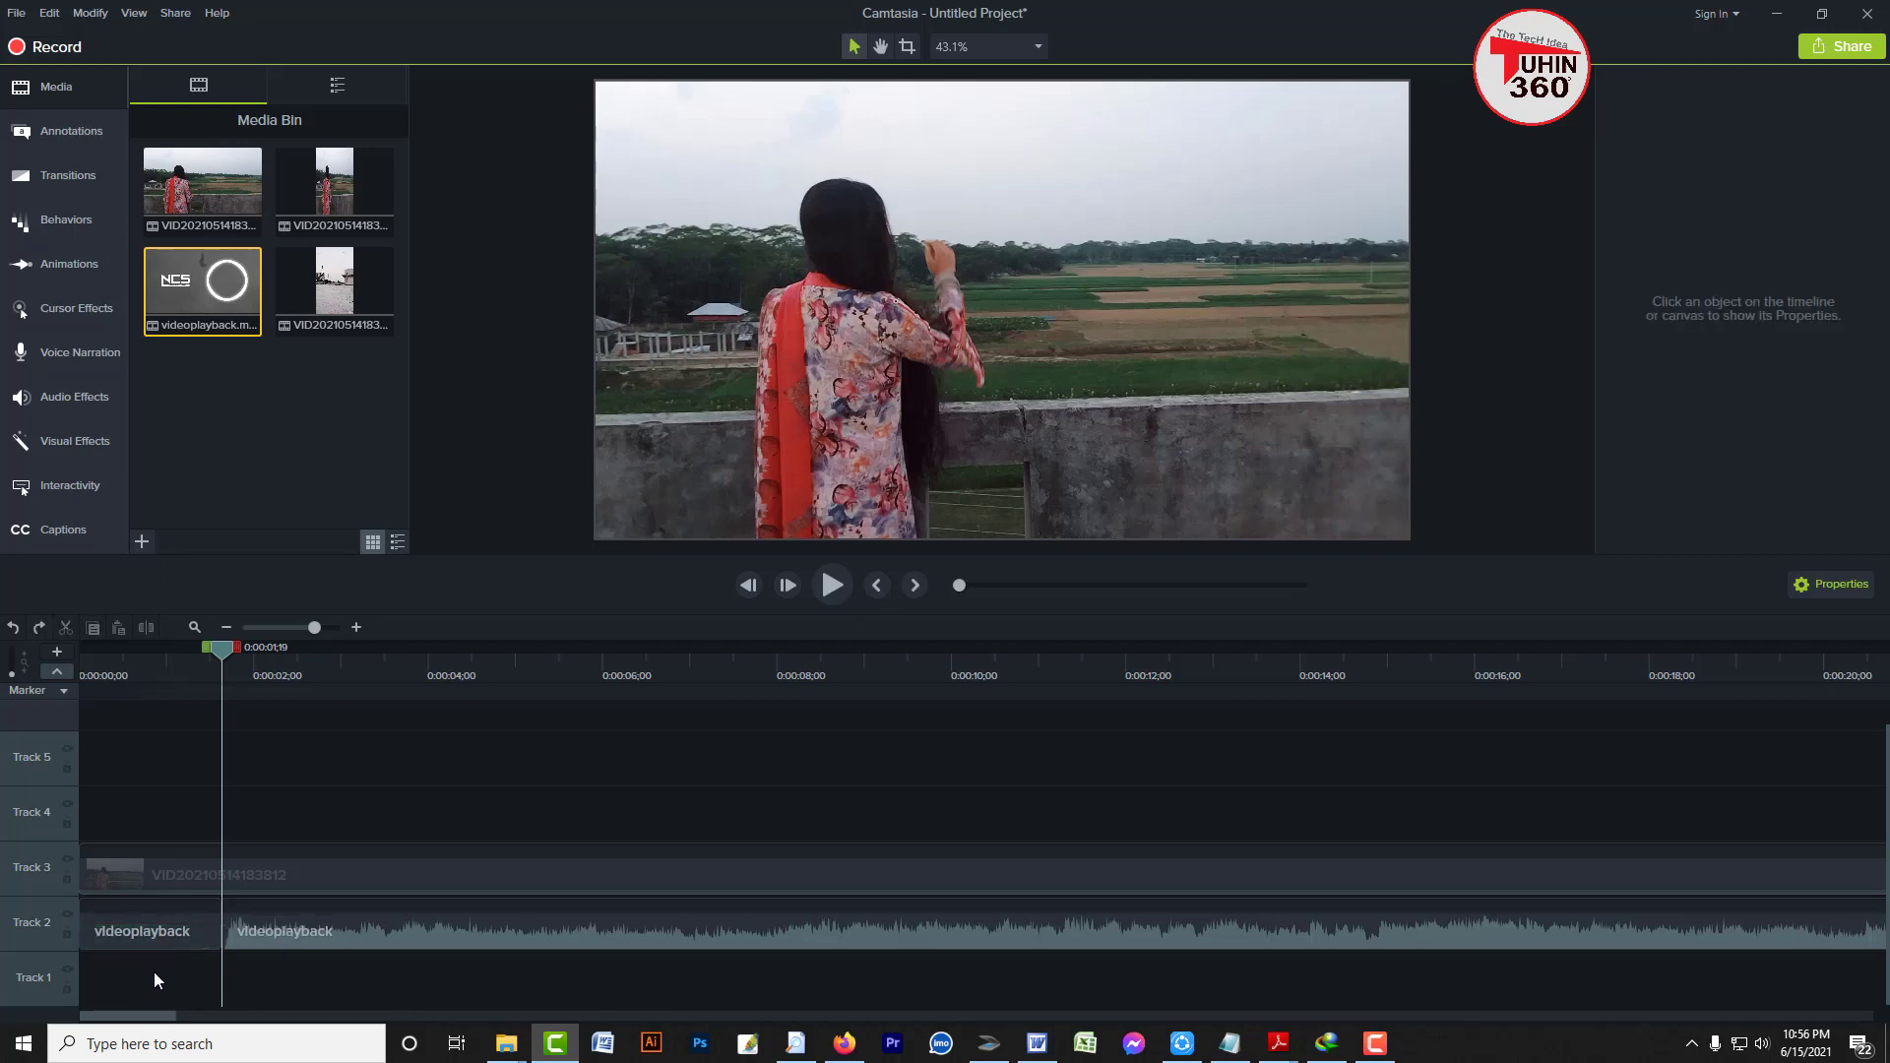
Ripple-delete the short opening piece of the videoplayback audio on Track 2 so the music starts at 0:00:00;00
left_click(175, 941)
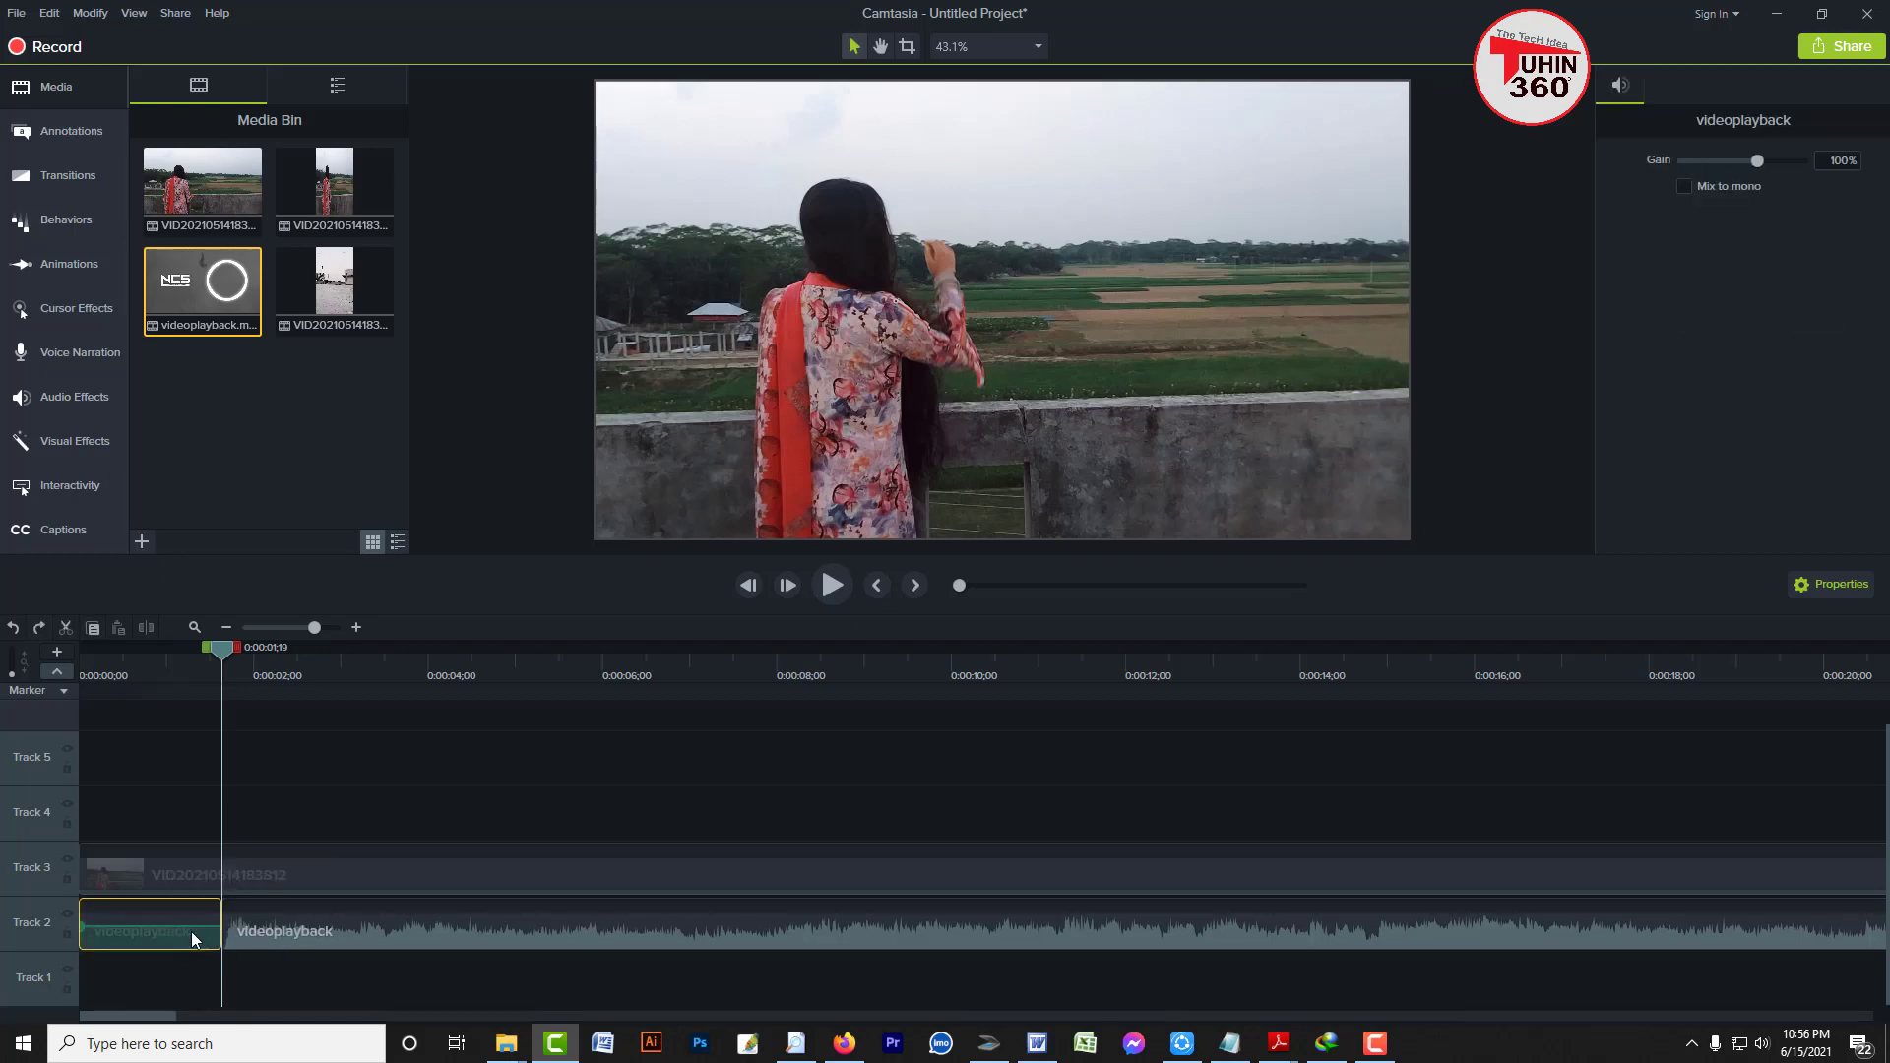
left_click(327, 936)
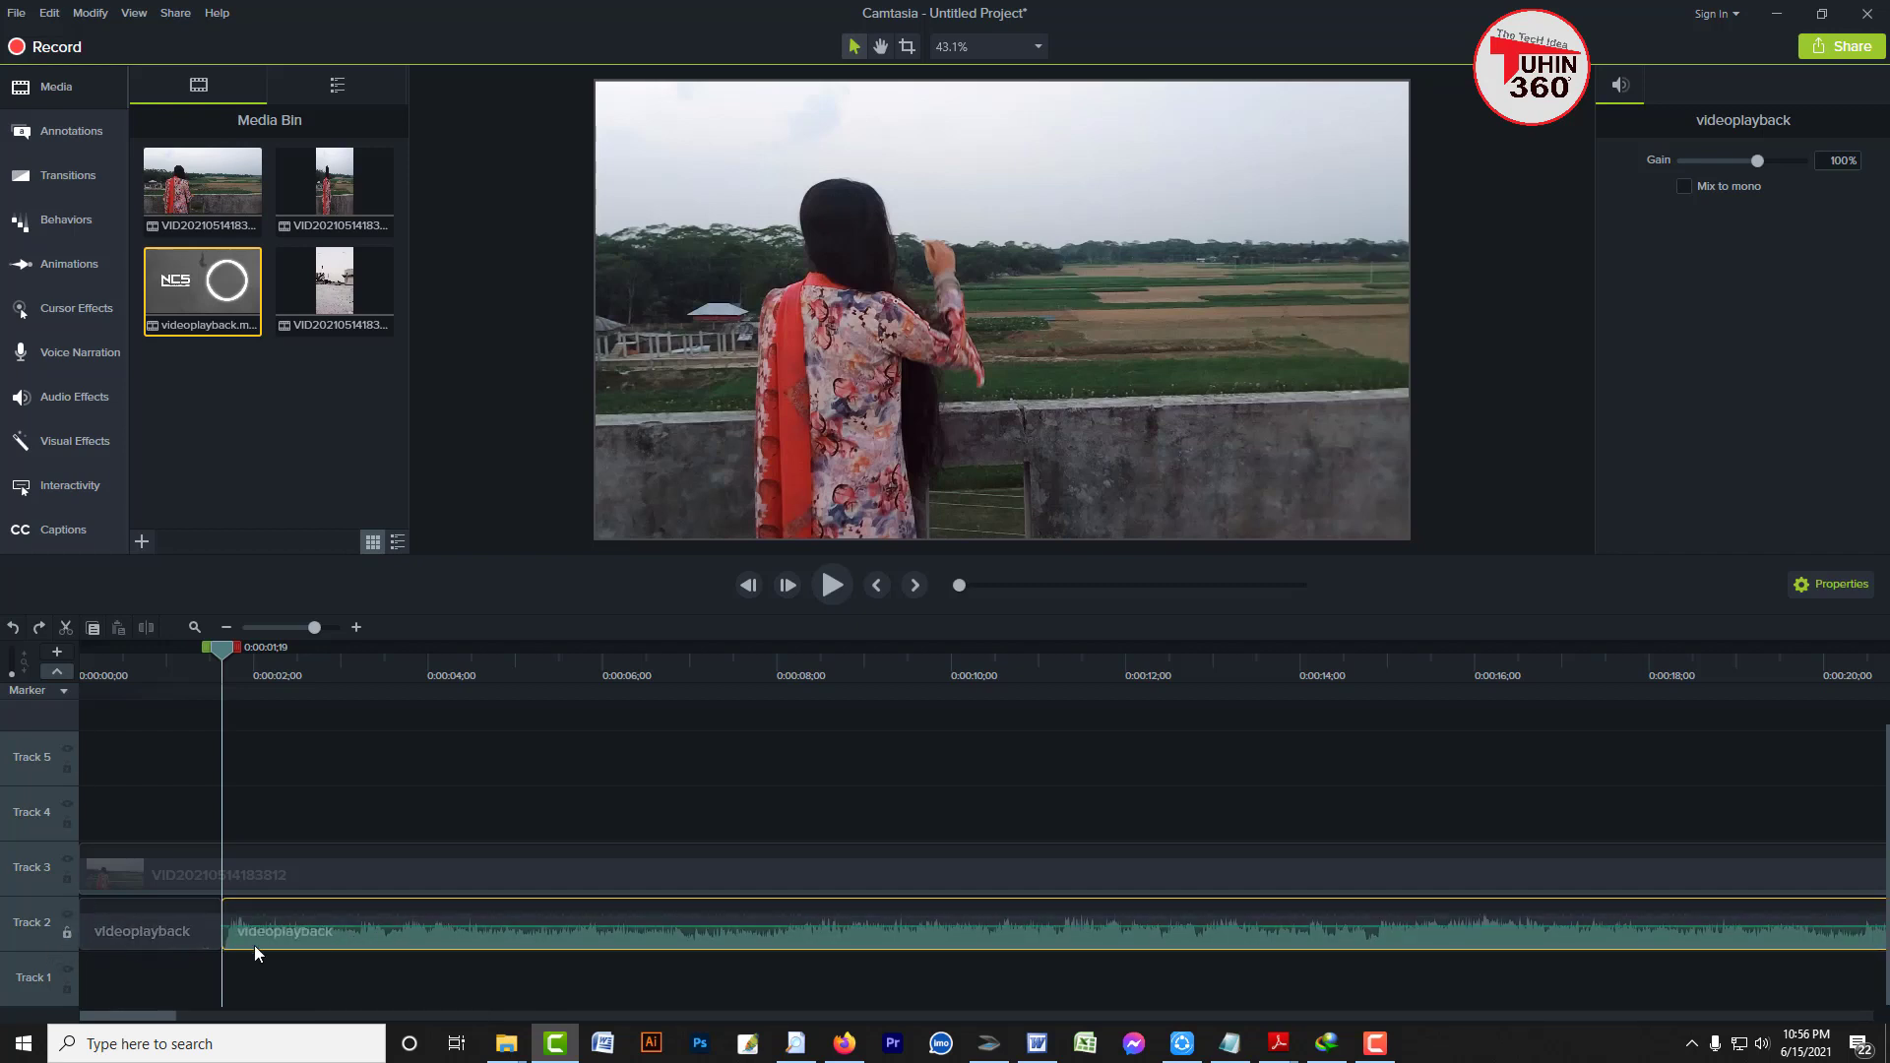
left_click(130, 932)
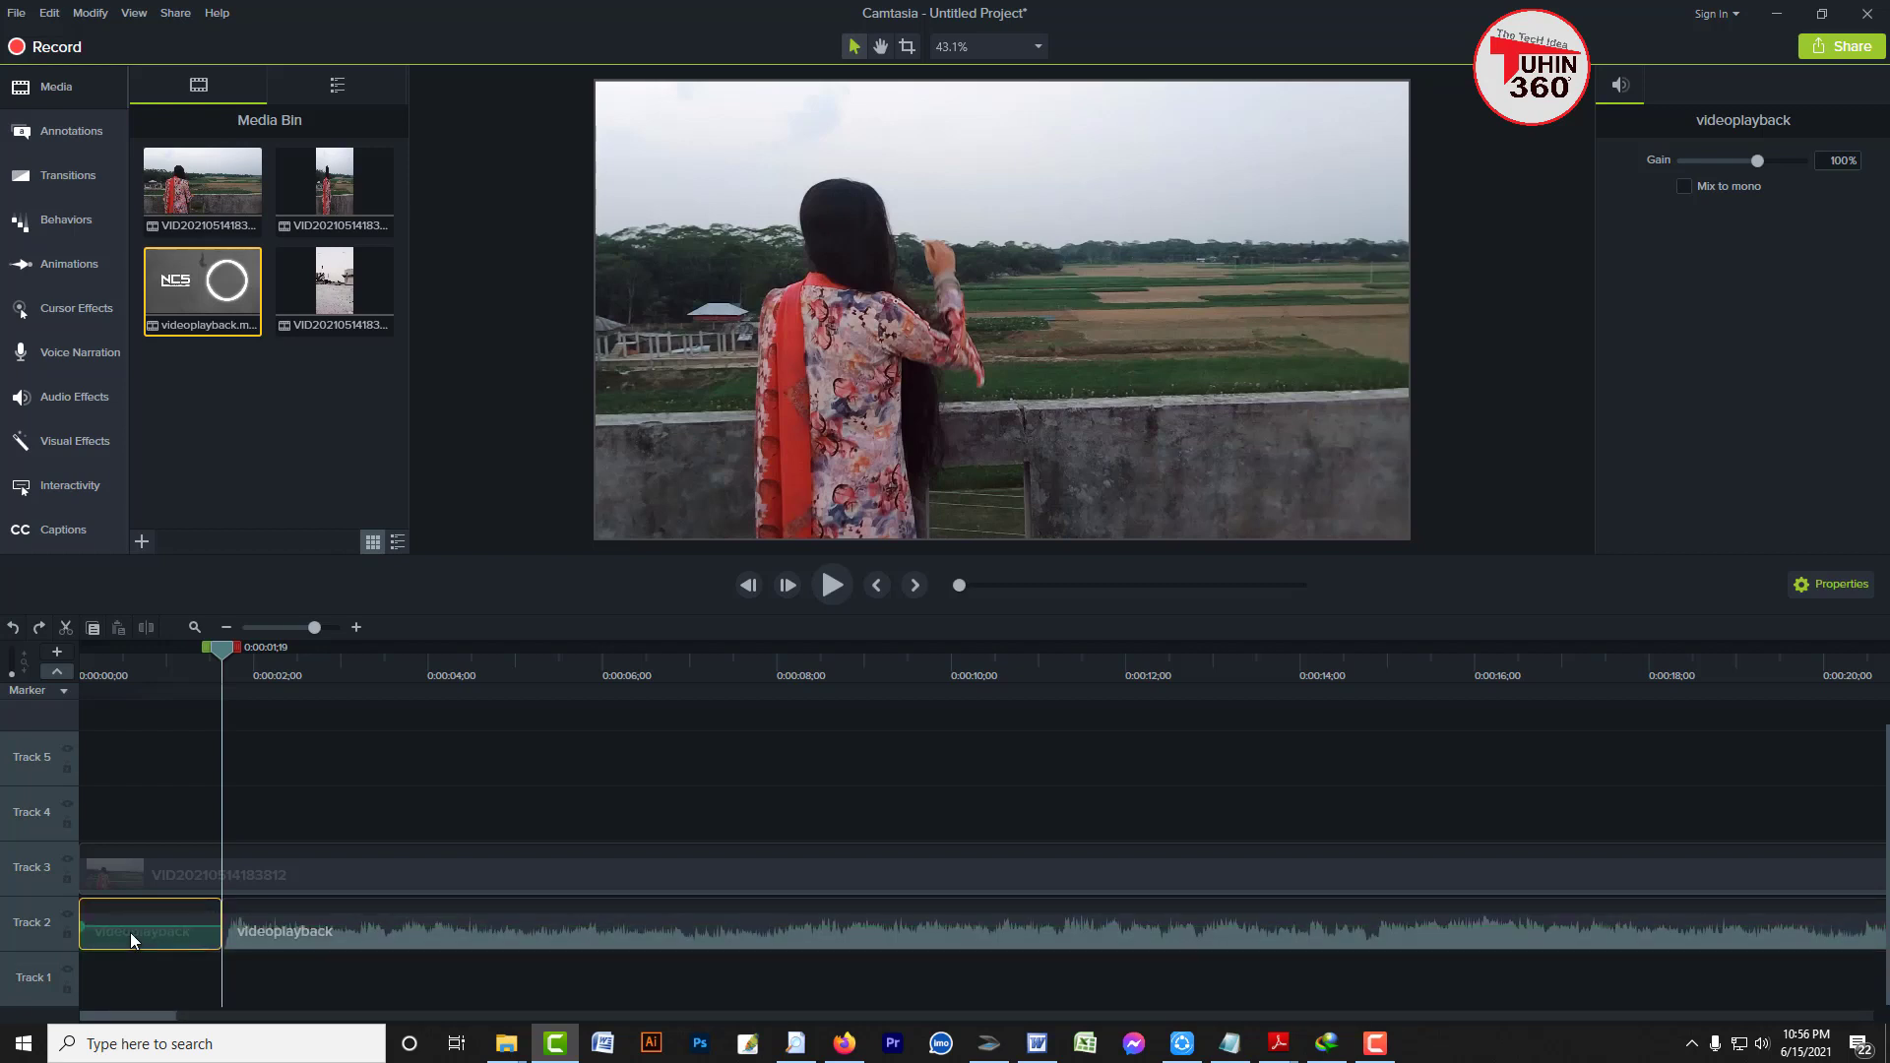
key("ctrl+Delete")
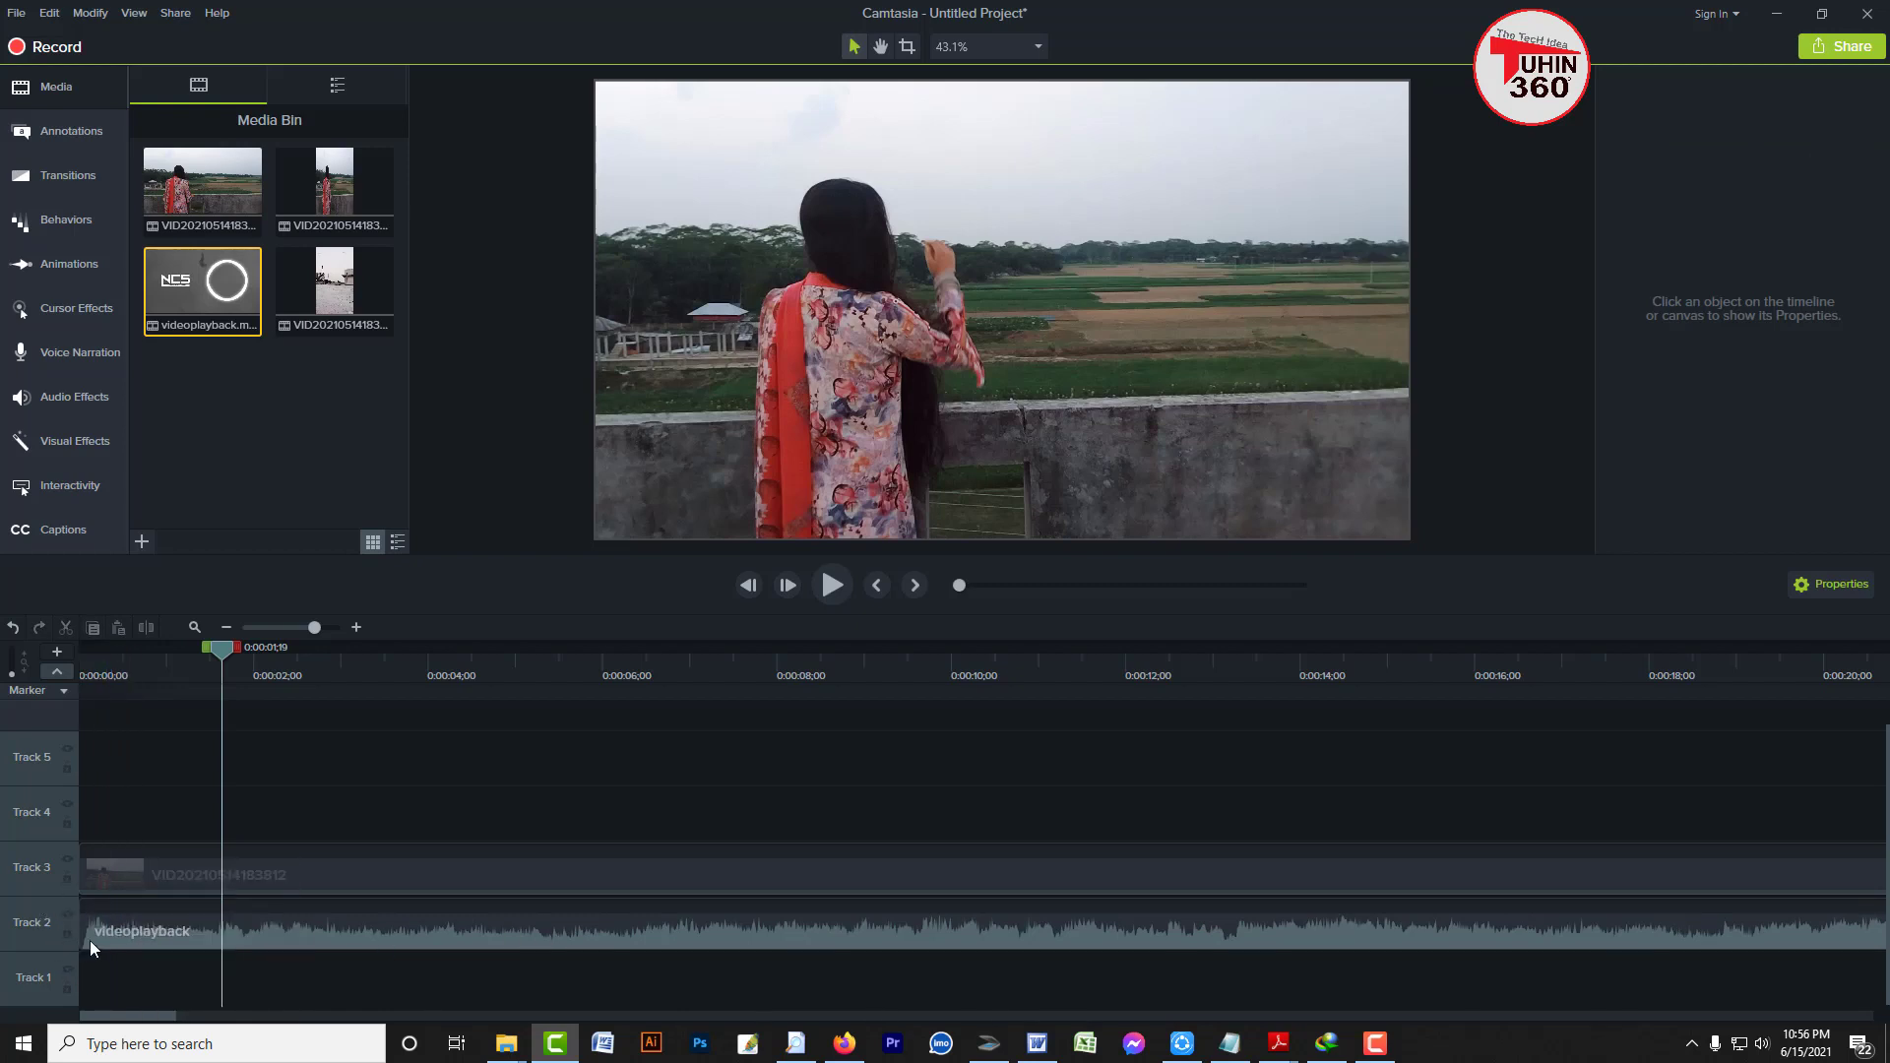
Play the timeline from the beginning to check the video with its trimmed background music
left_click_drag(104, 658, 51, 650)
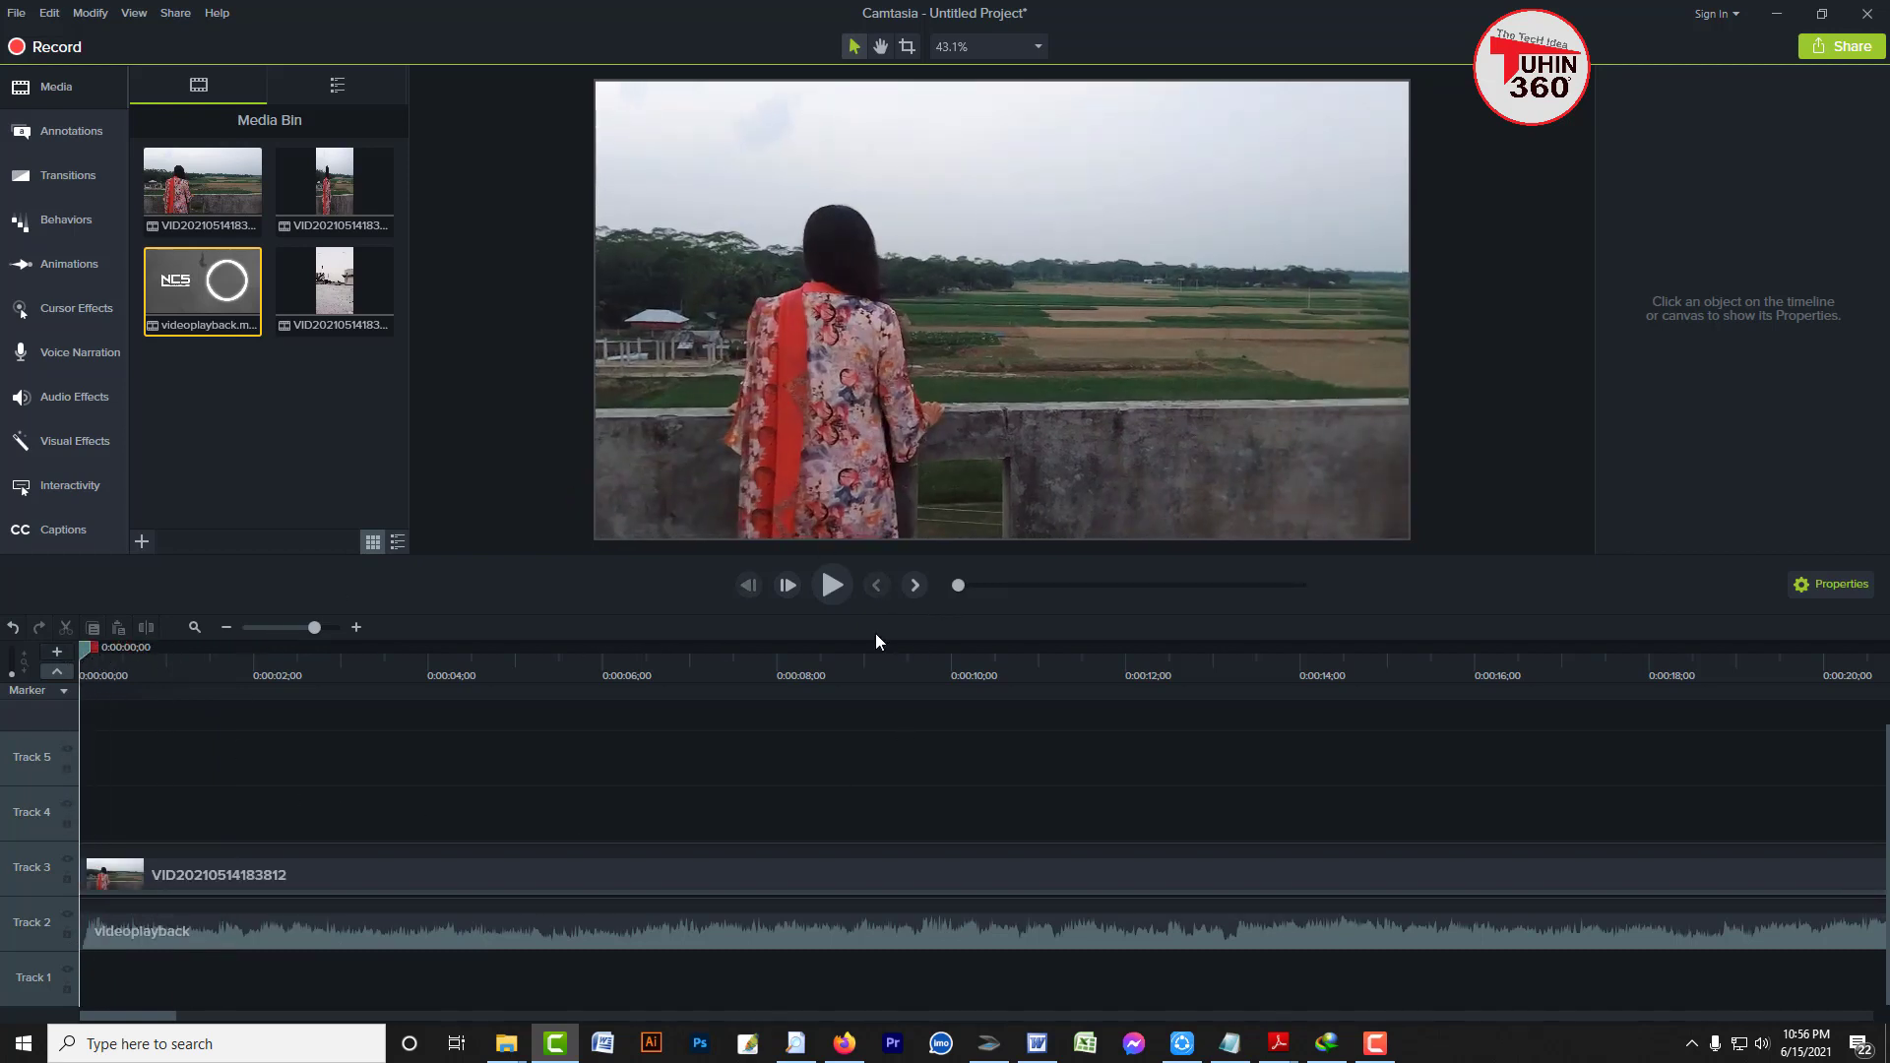
left_click(831, 594)
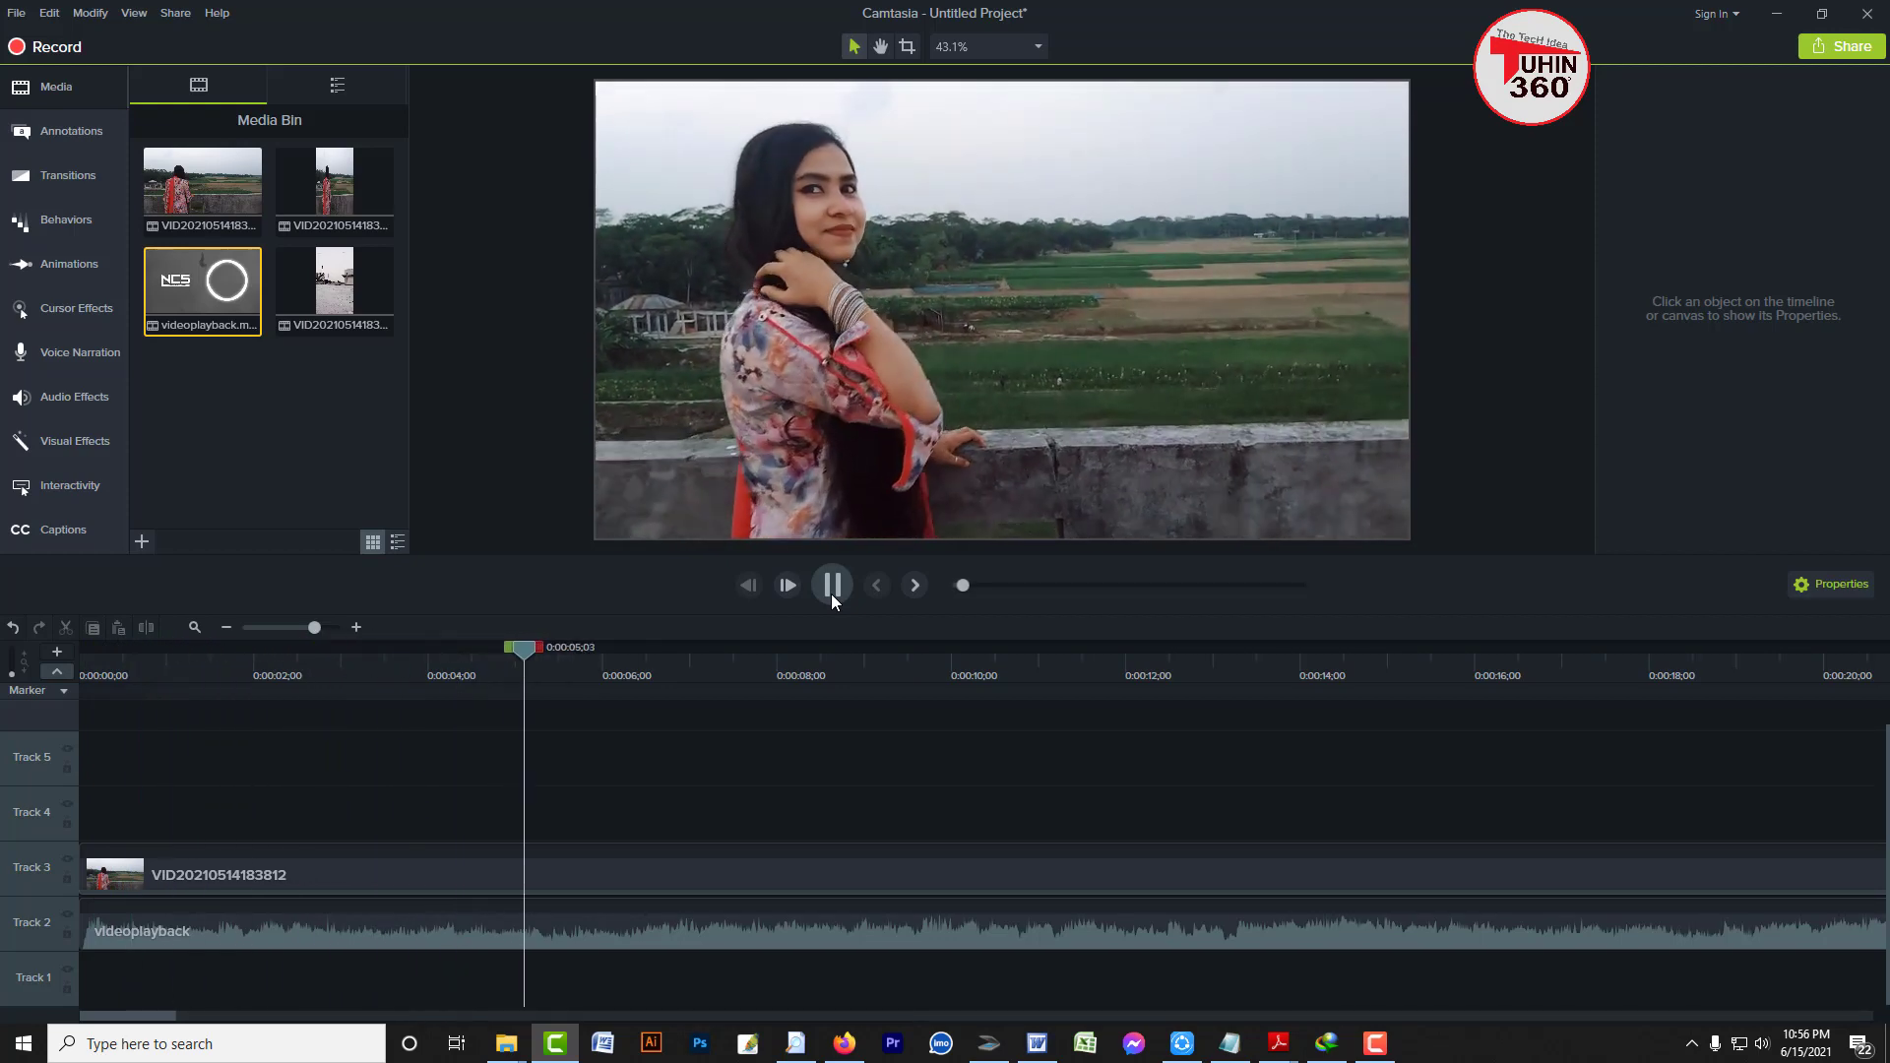
left_click(832, 595)
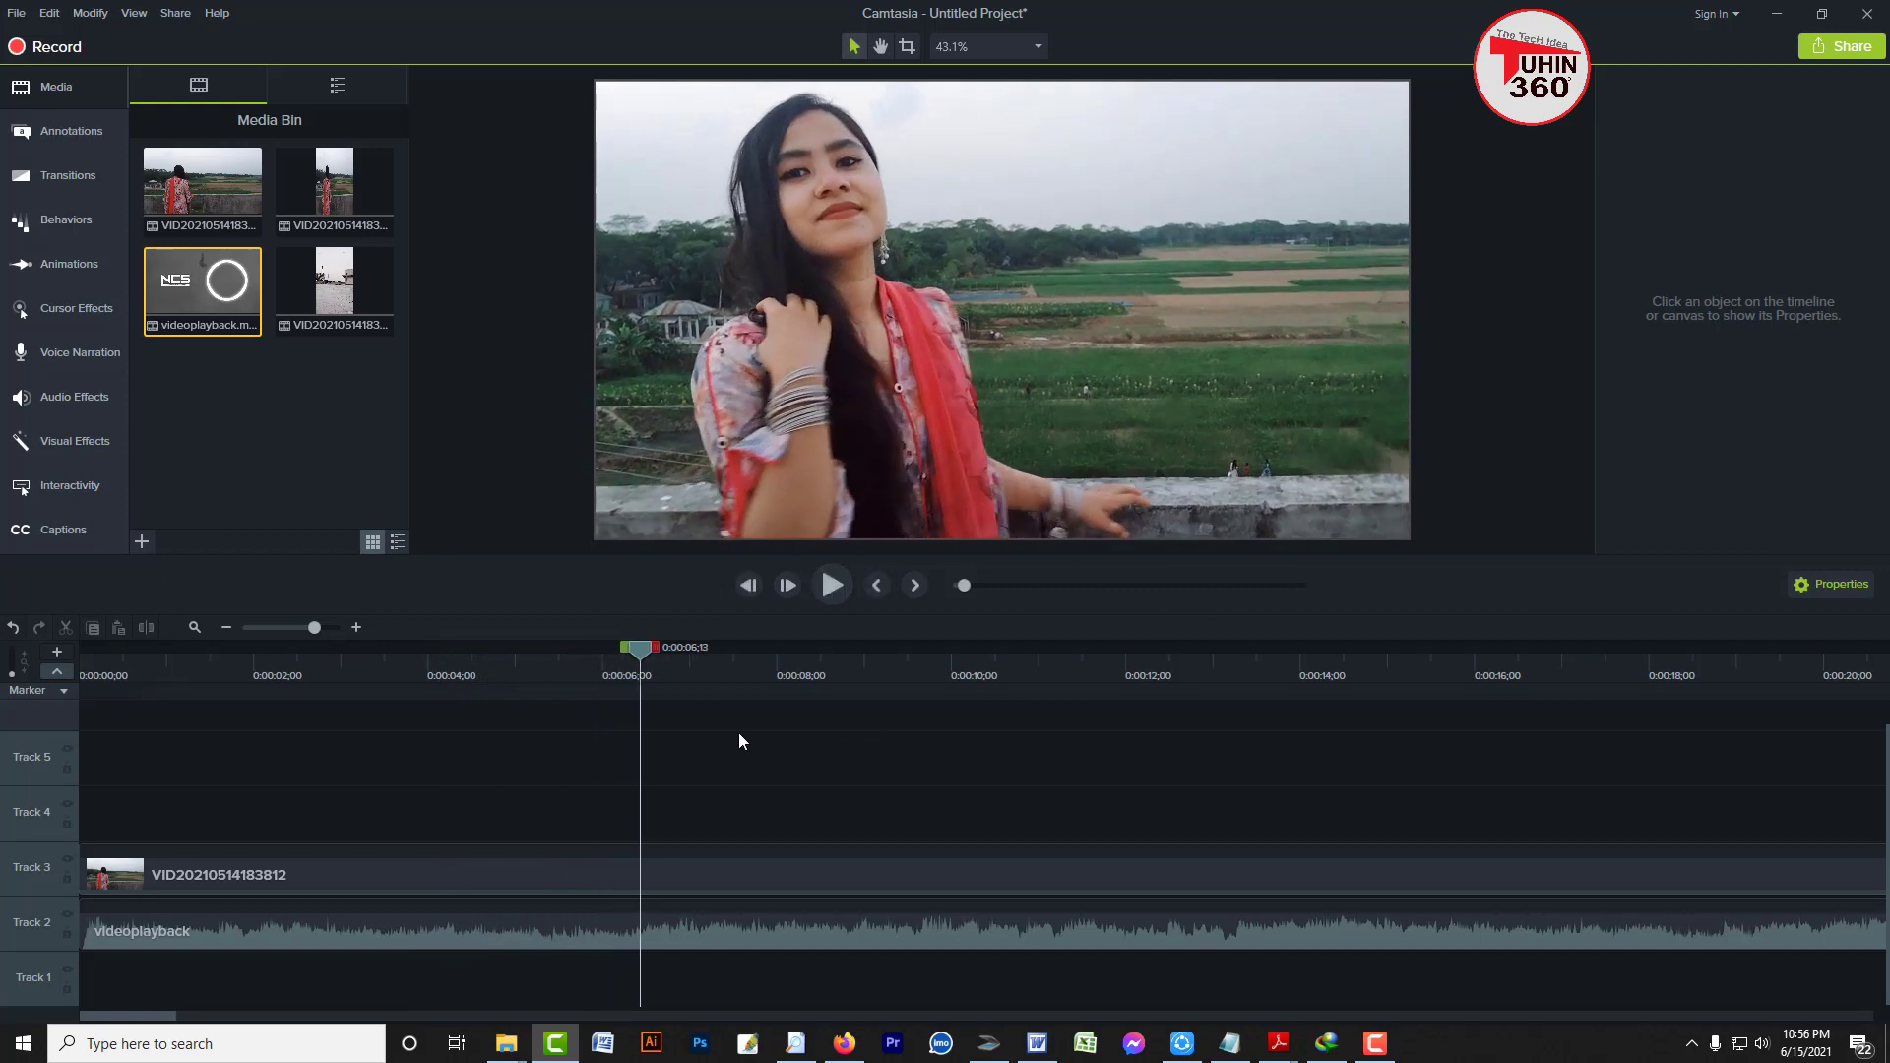
left_click_drag(640, 649, 711, 646)
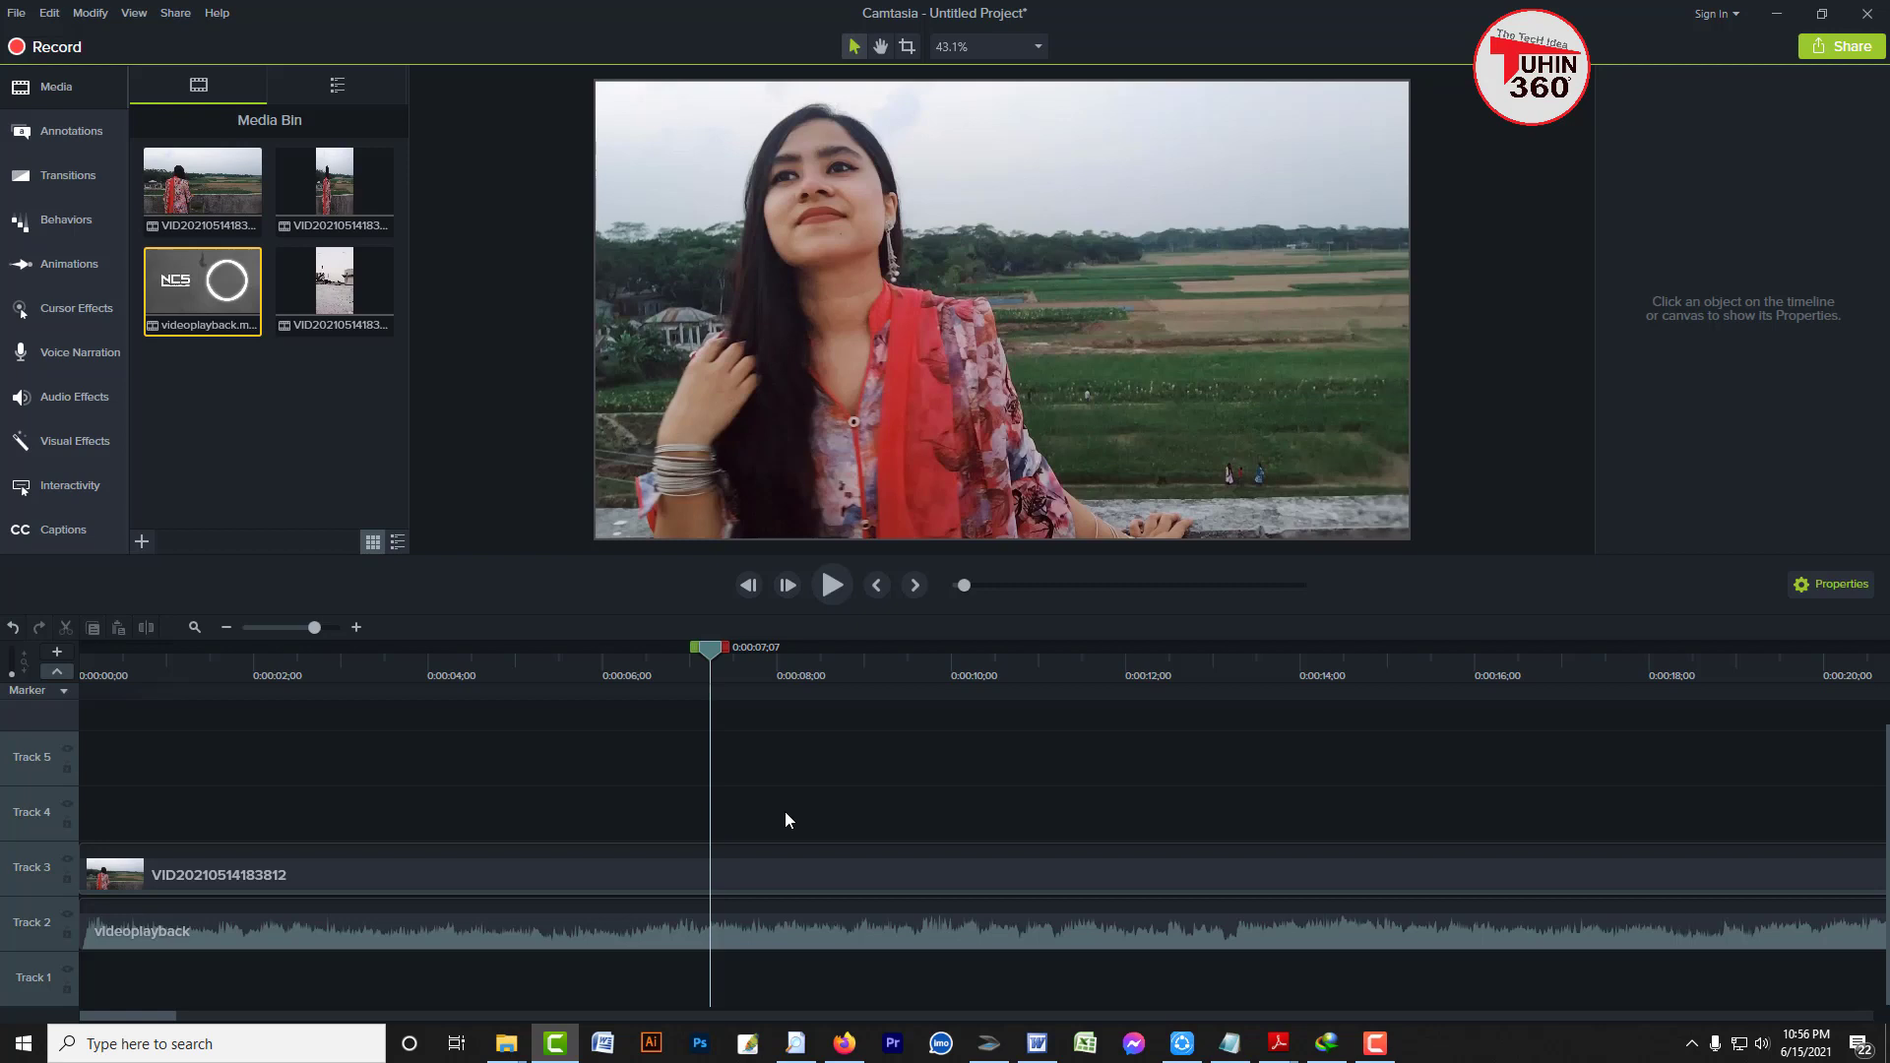
left_click(691, 870)
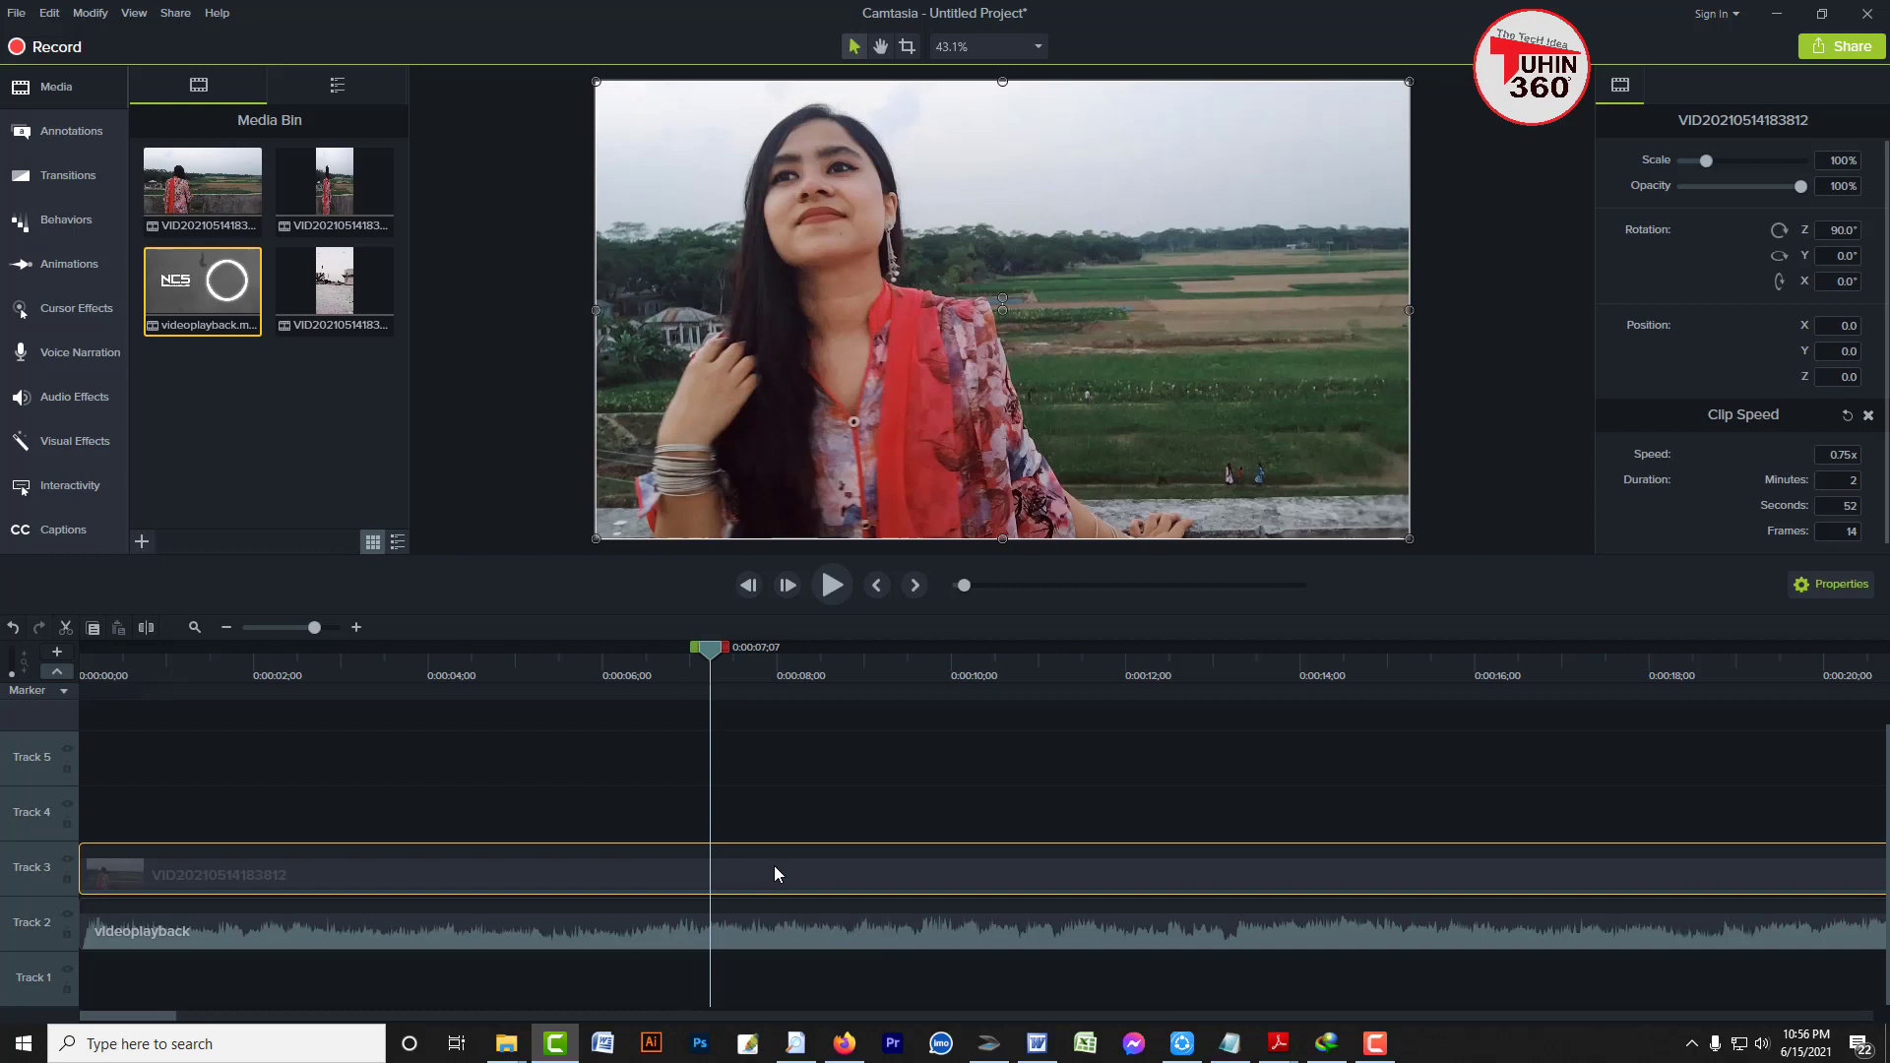
left_click(693, 820)
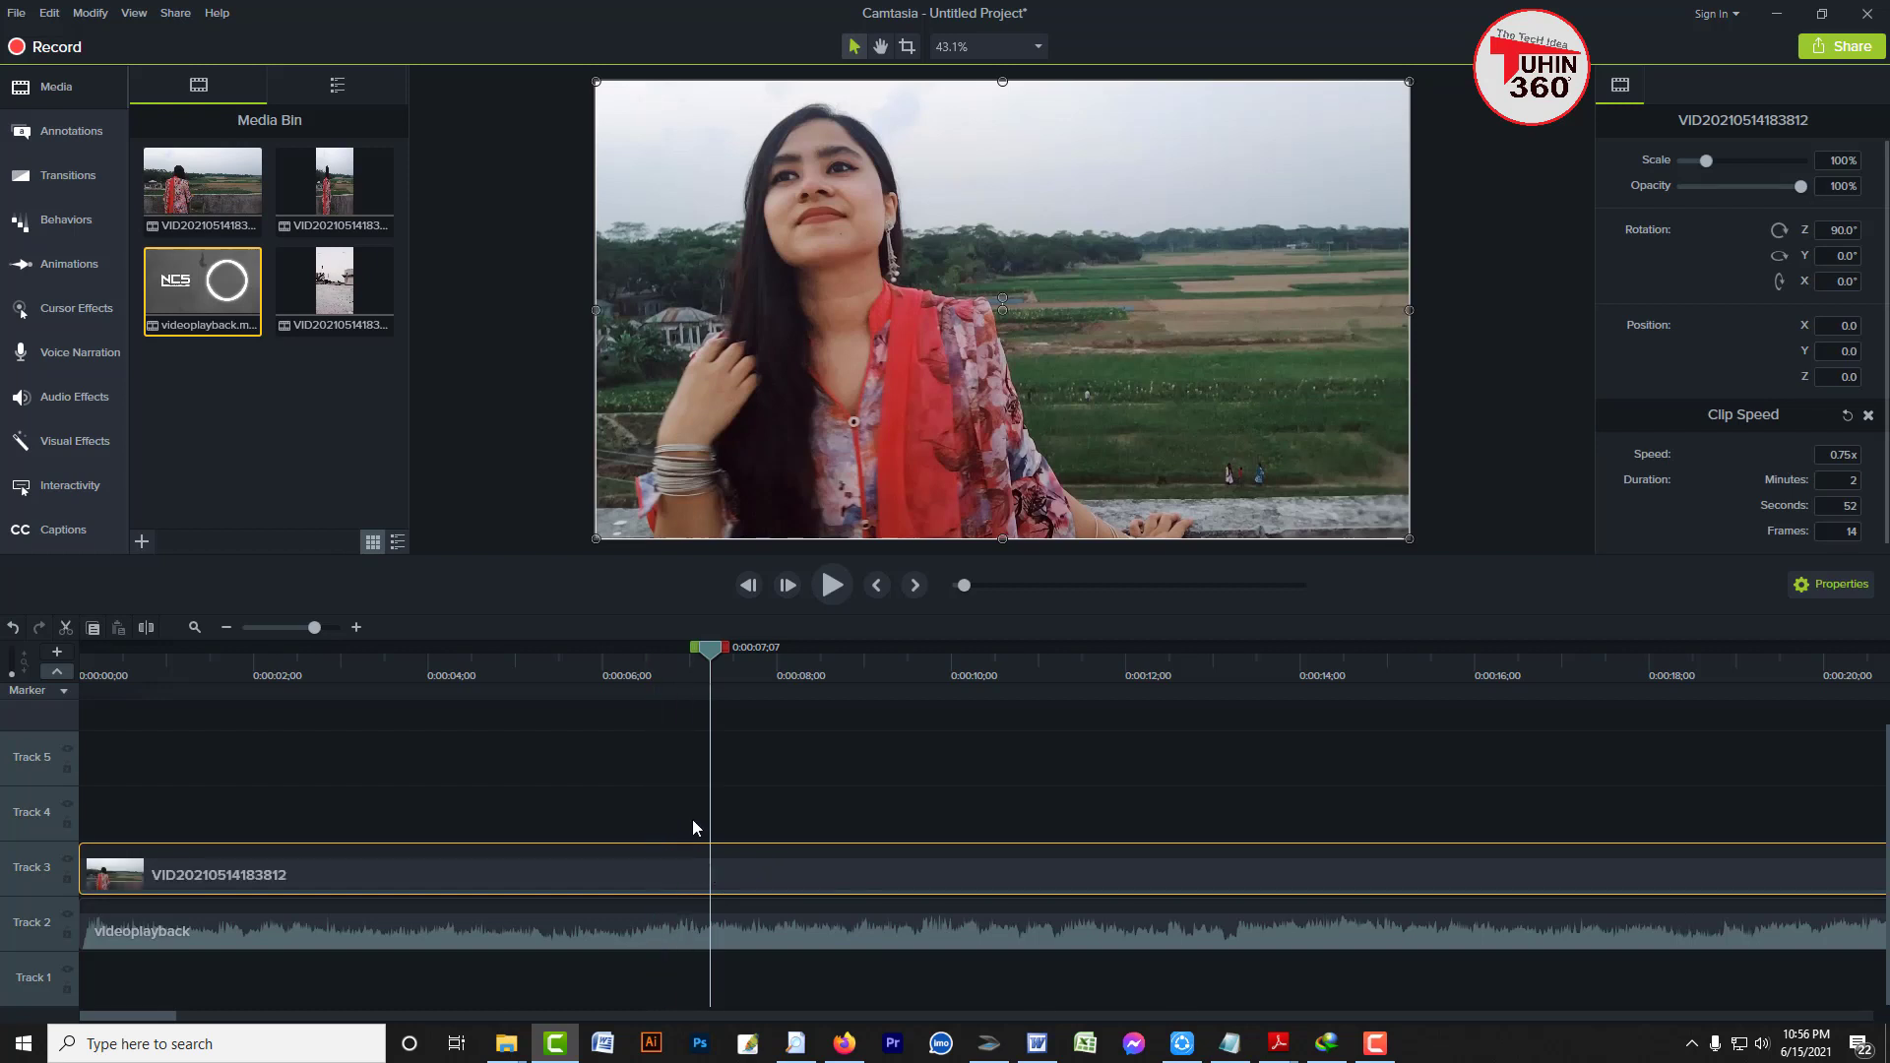
left_click_drag(665, 818, 748, 878)
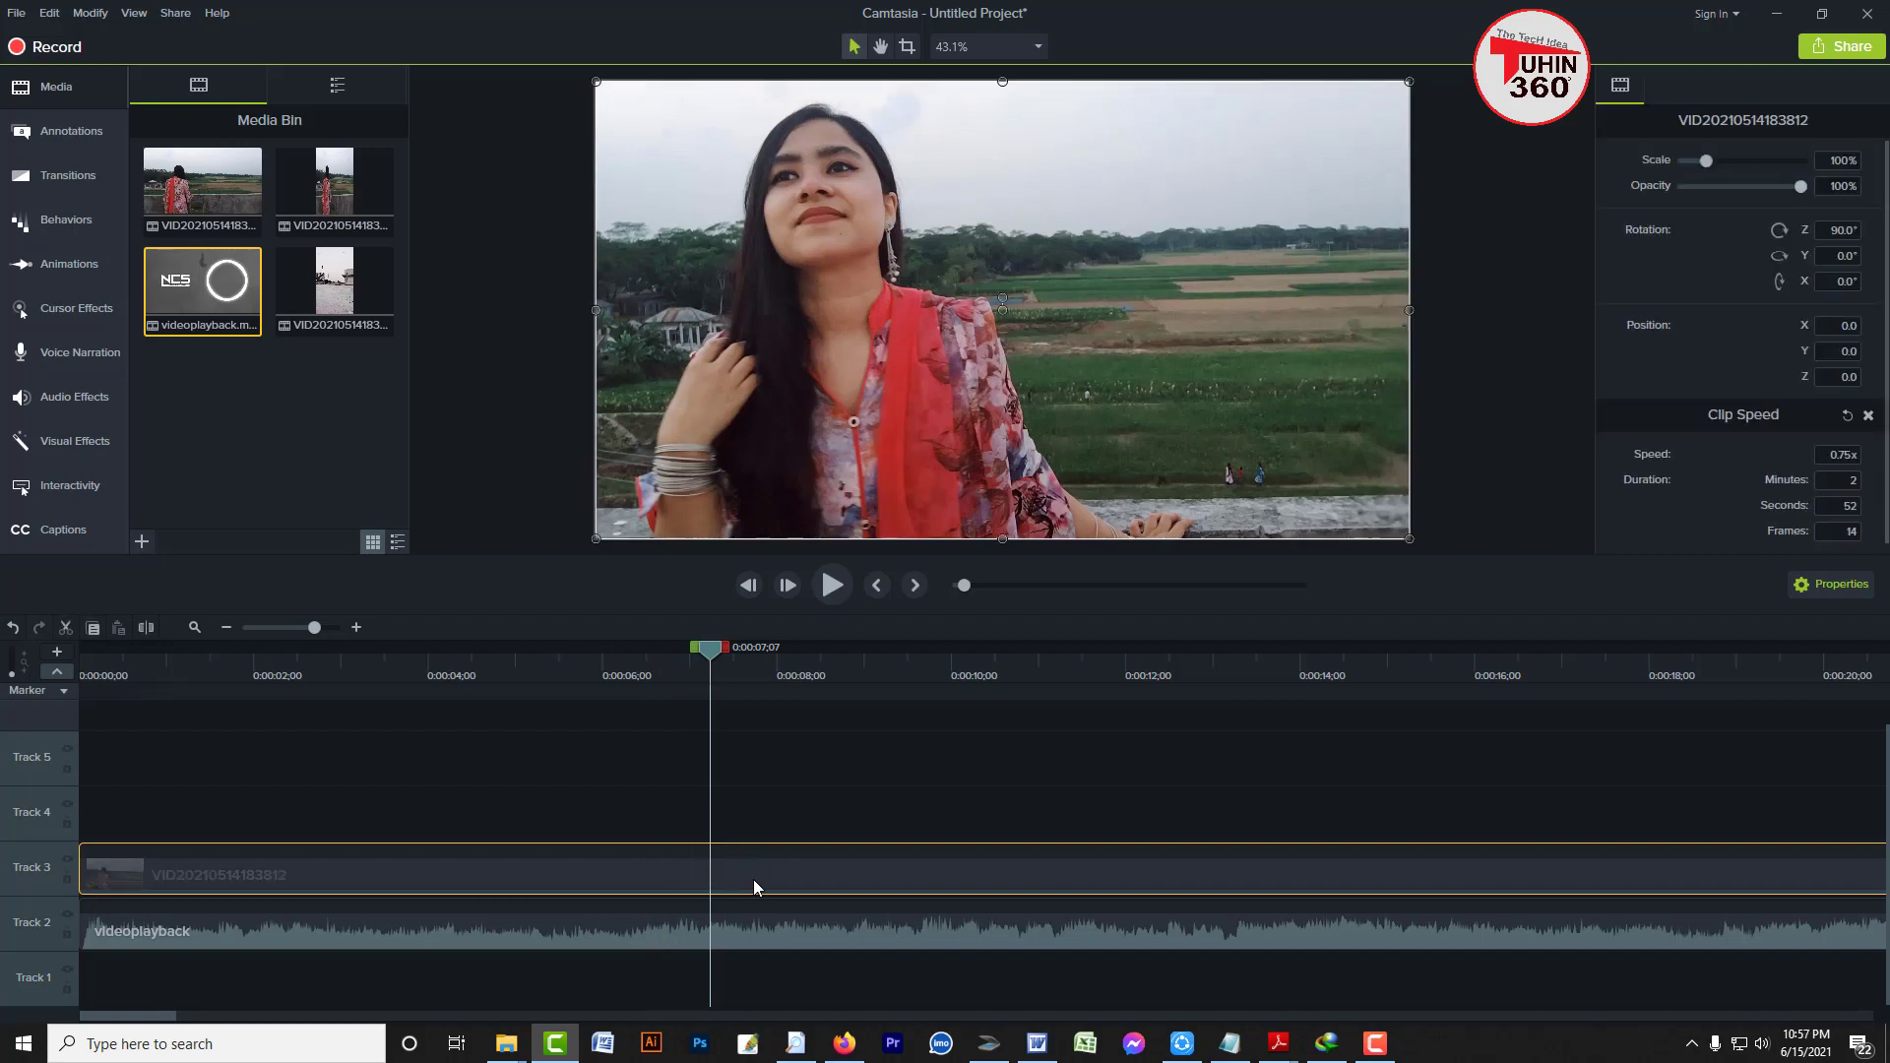
key("s")
left_click_drag(711, 648, 1050, 677)
left_click(722, 856)
left_click(843, 780)
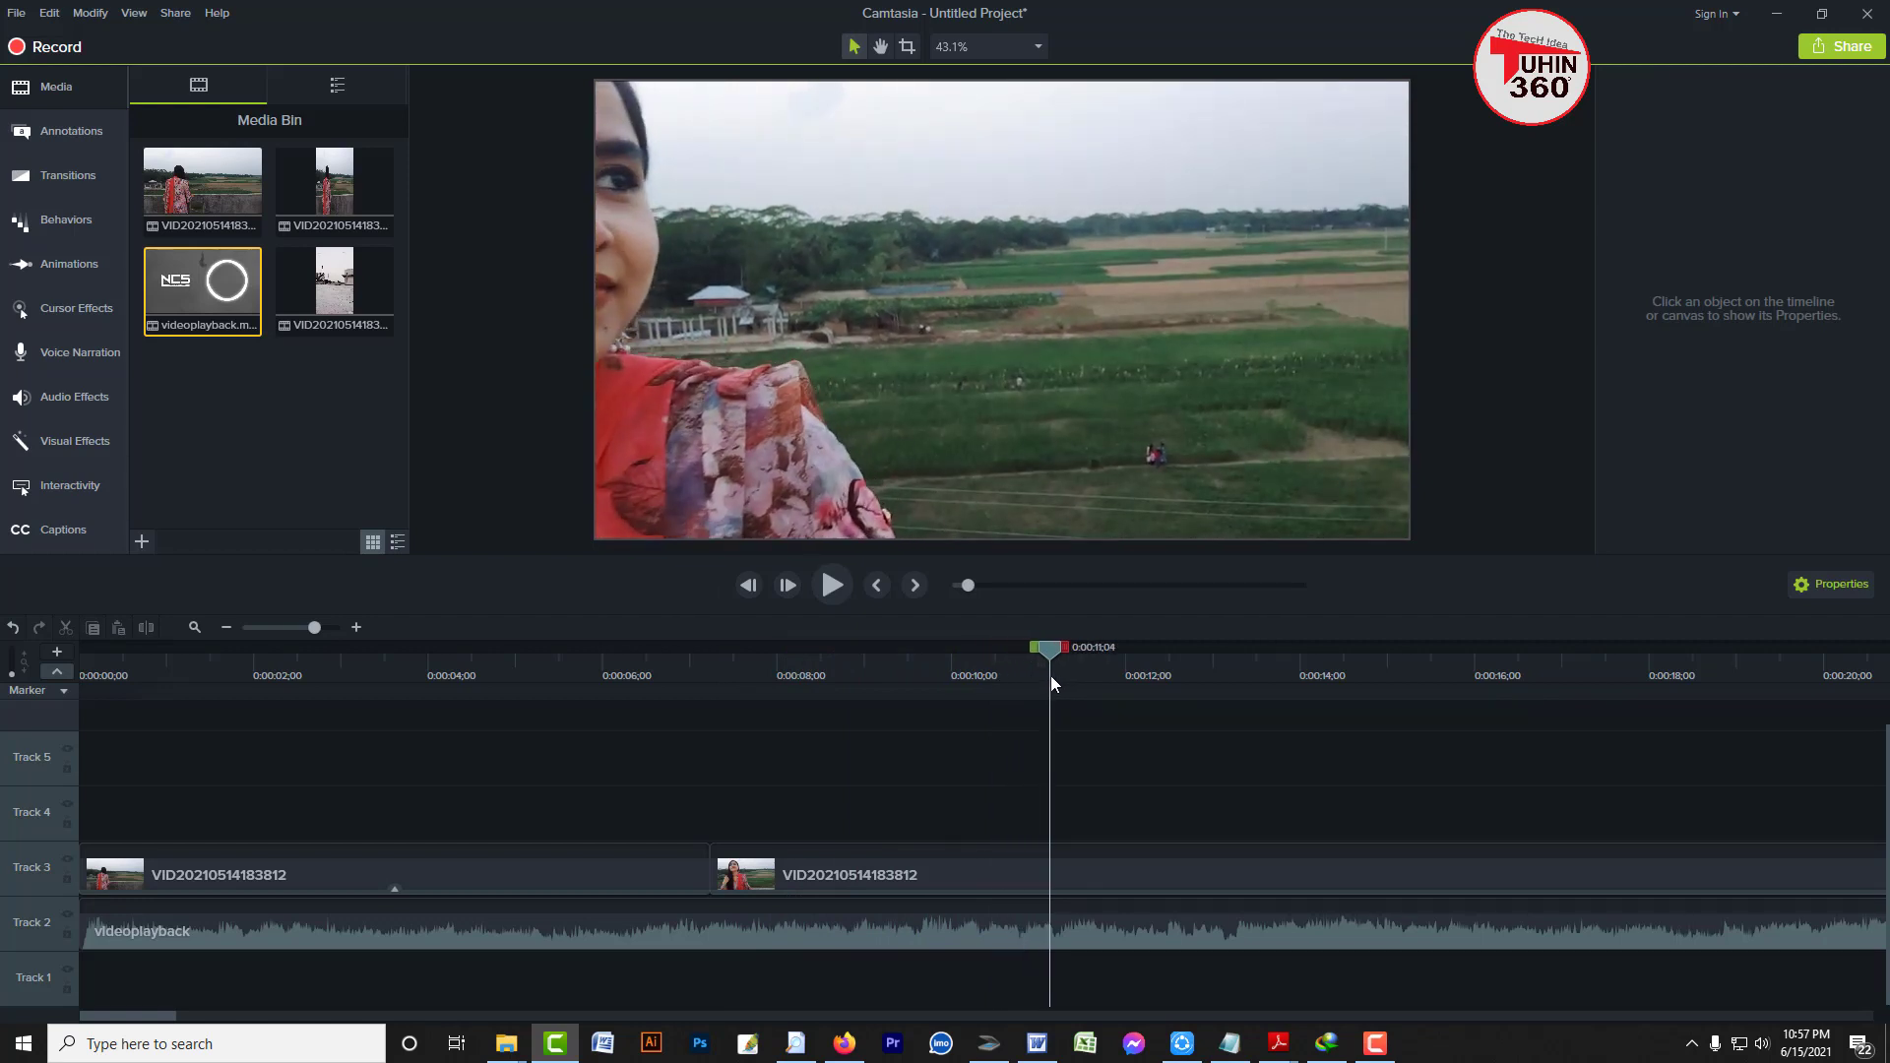
left_click_drag(1050, 676, 1125, 682)
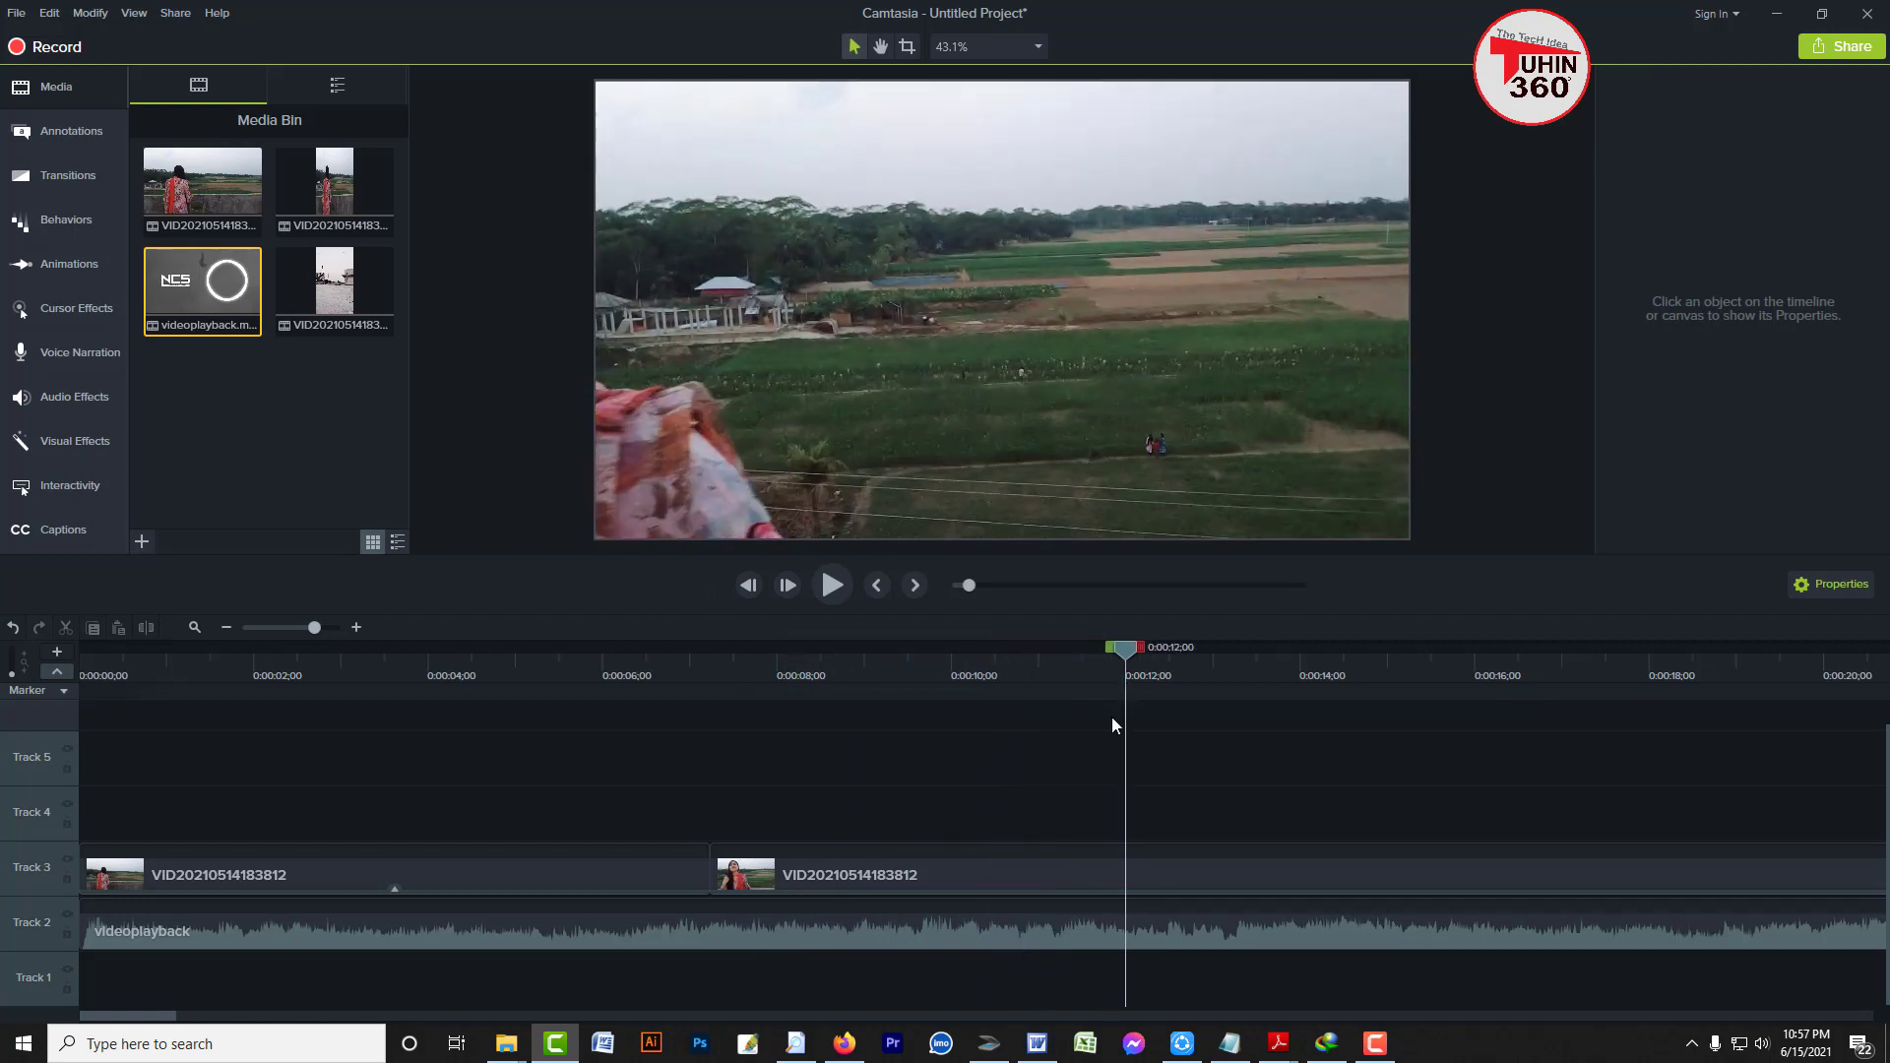
left_click(1054, 882)
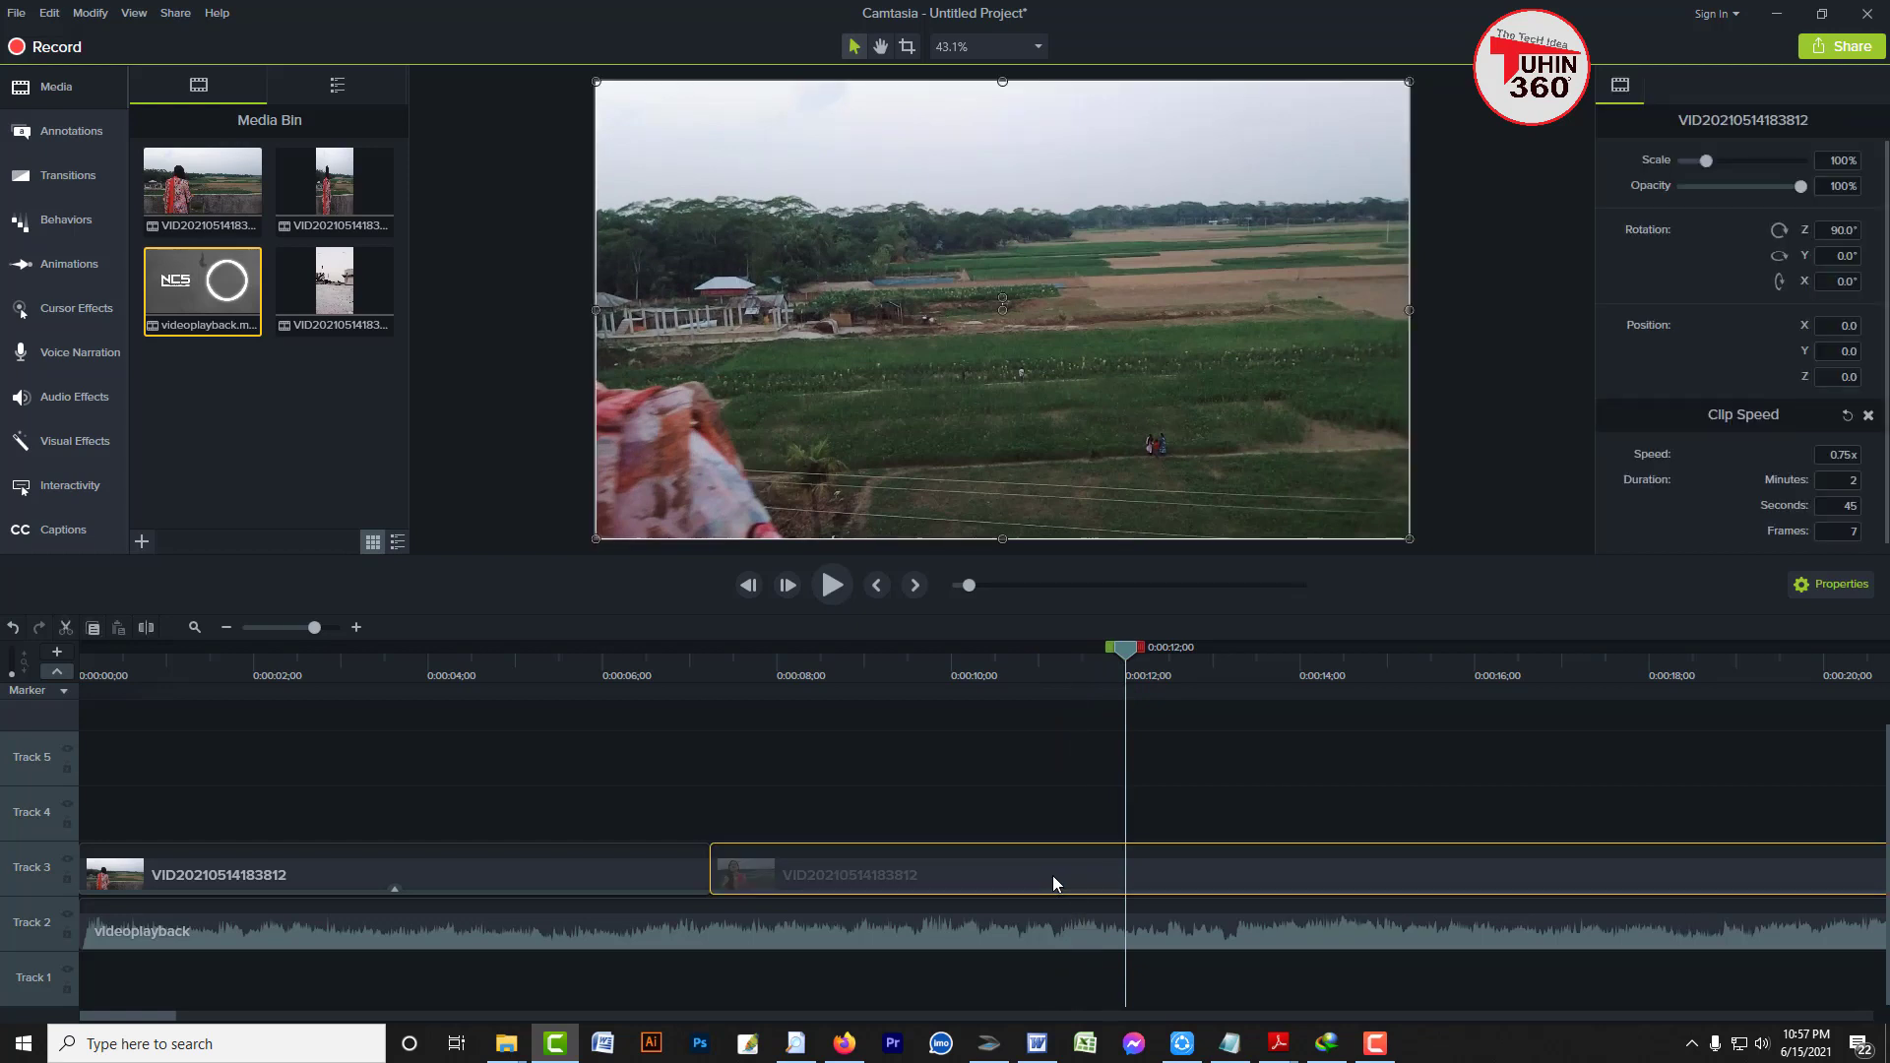
key("s")
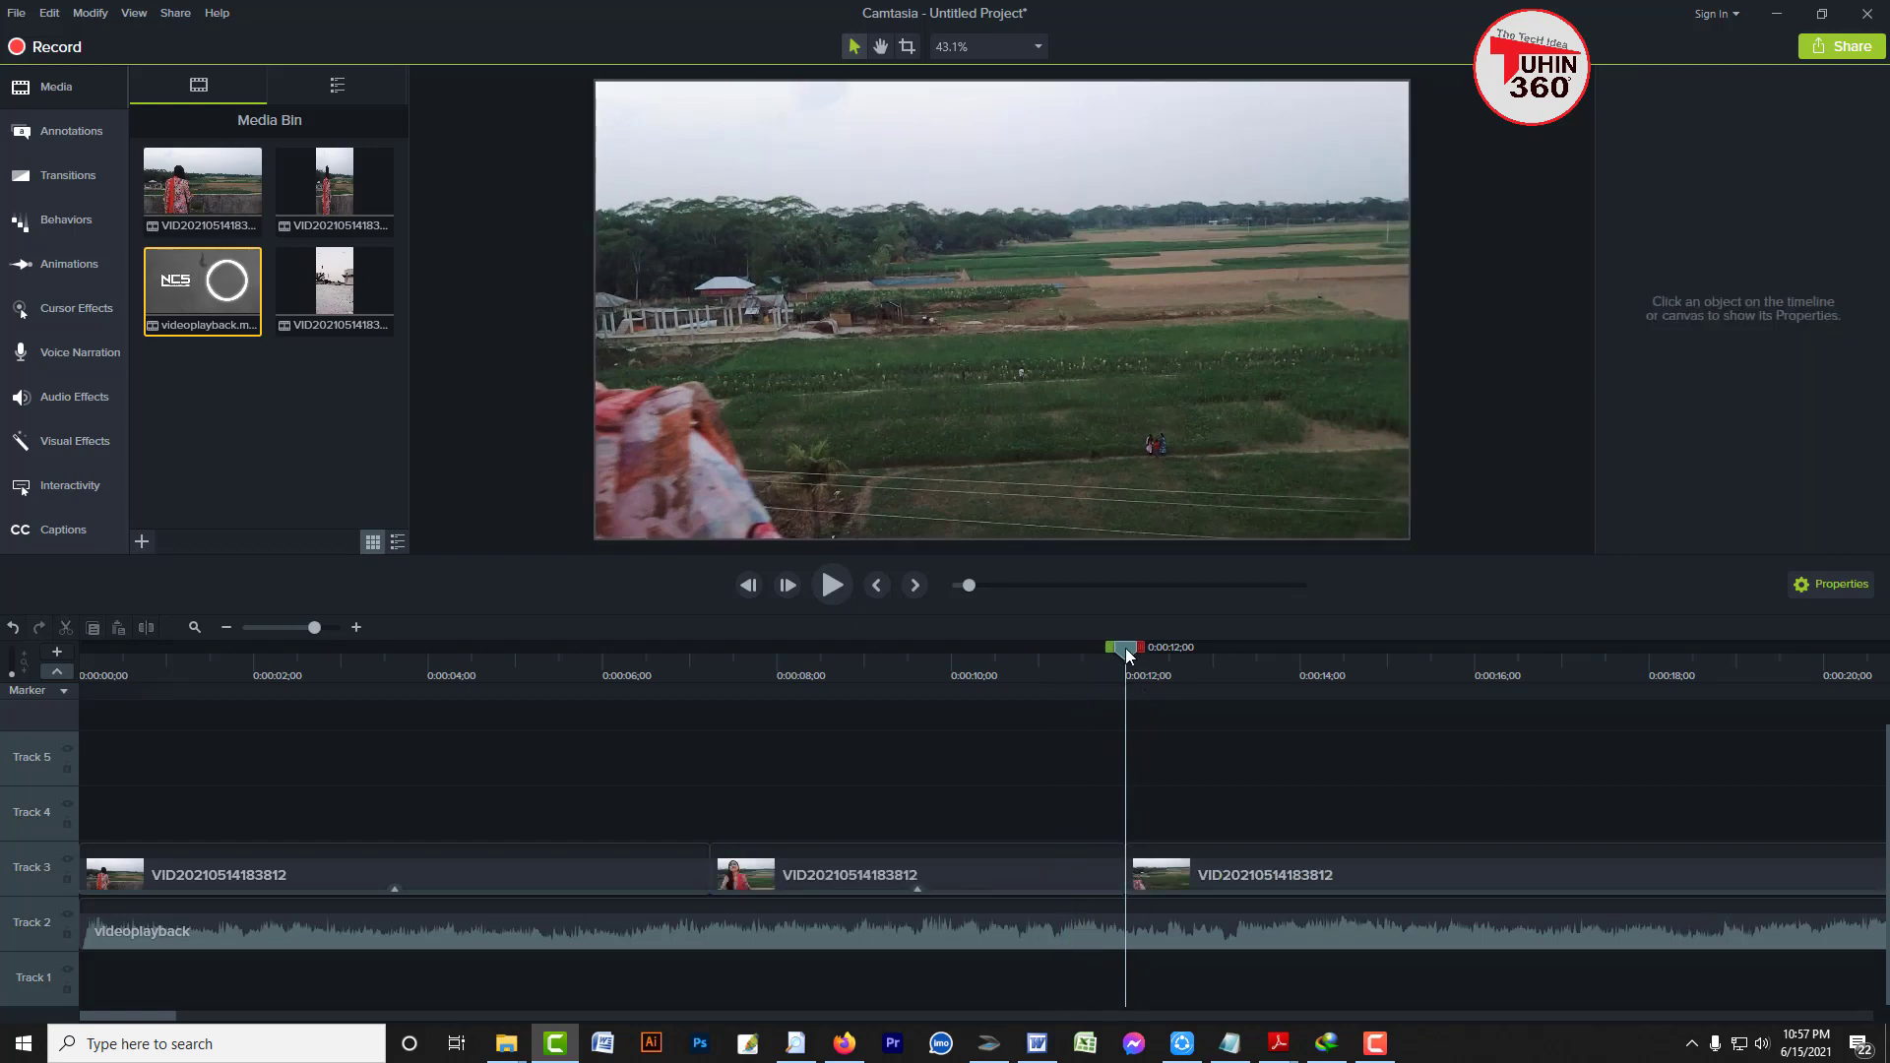
left_click_drag(1125, 648, 1158, 652)
left_click_drag(1121, 825, 1248, 1002)
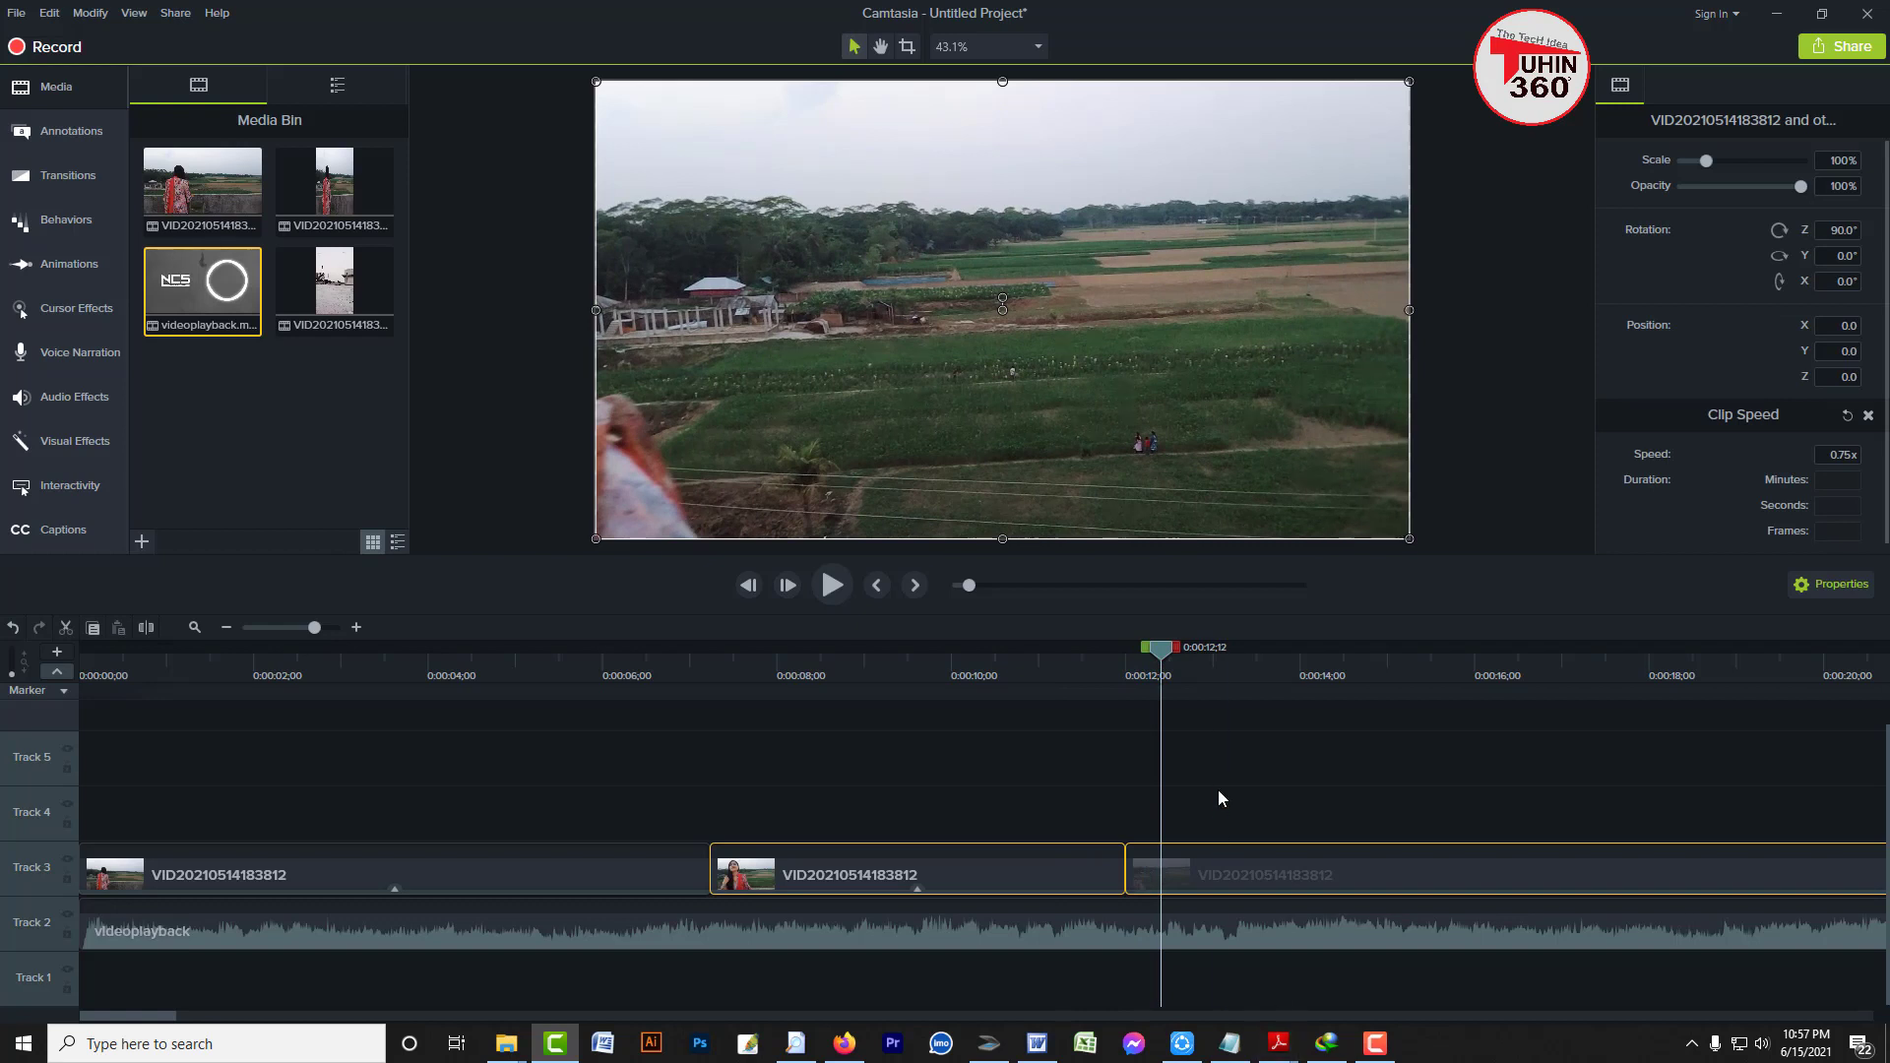
left_click_drag(1219, 795, 1026, 859)
left_click_drag(669, 788, 770, 861)
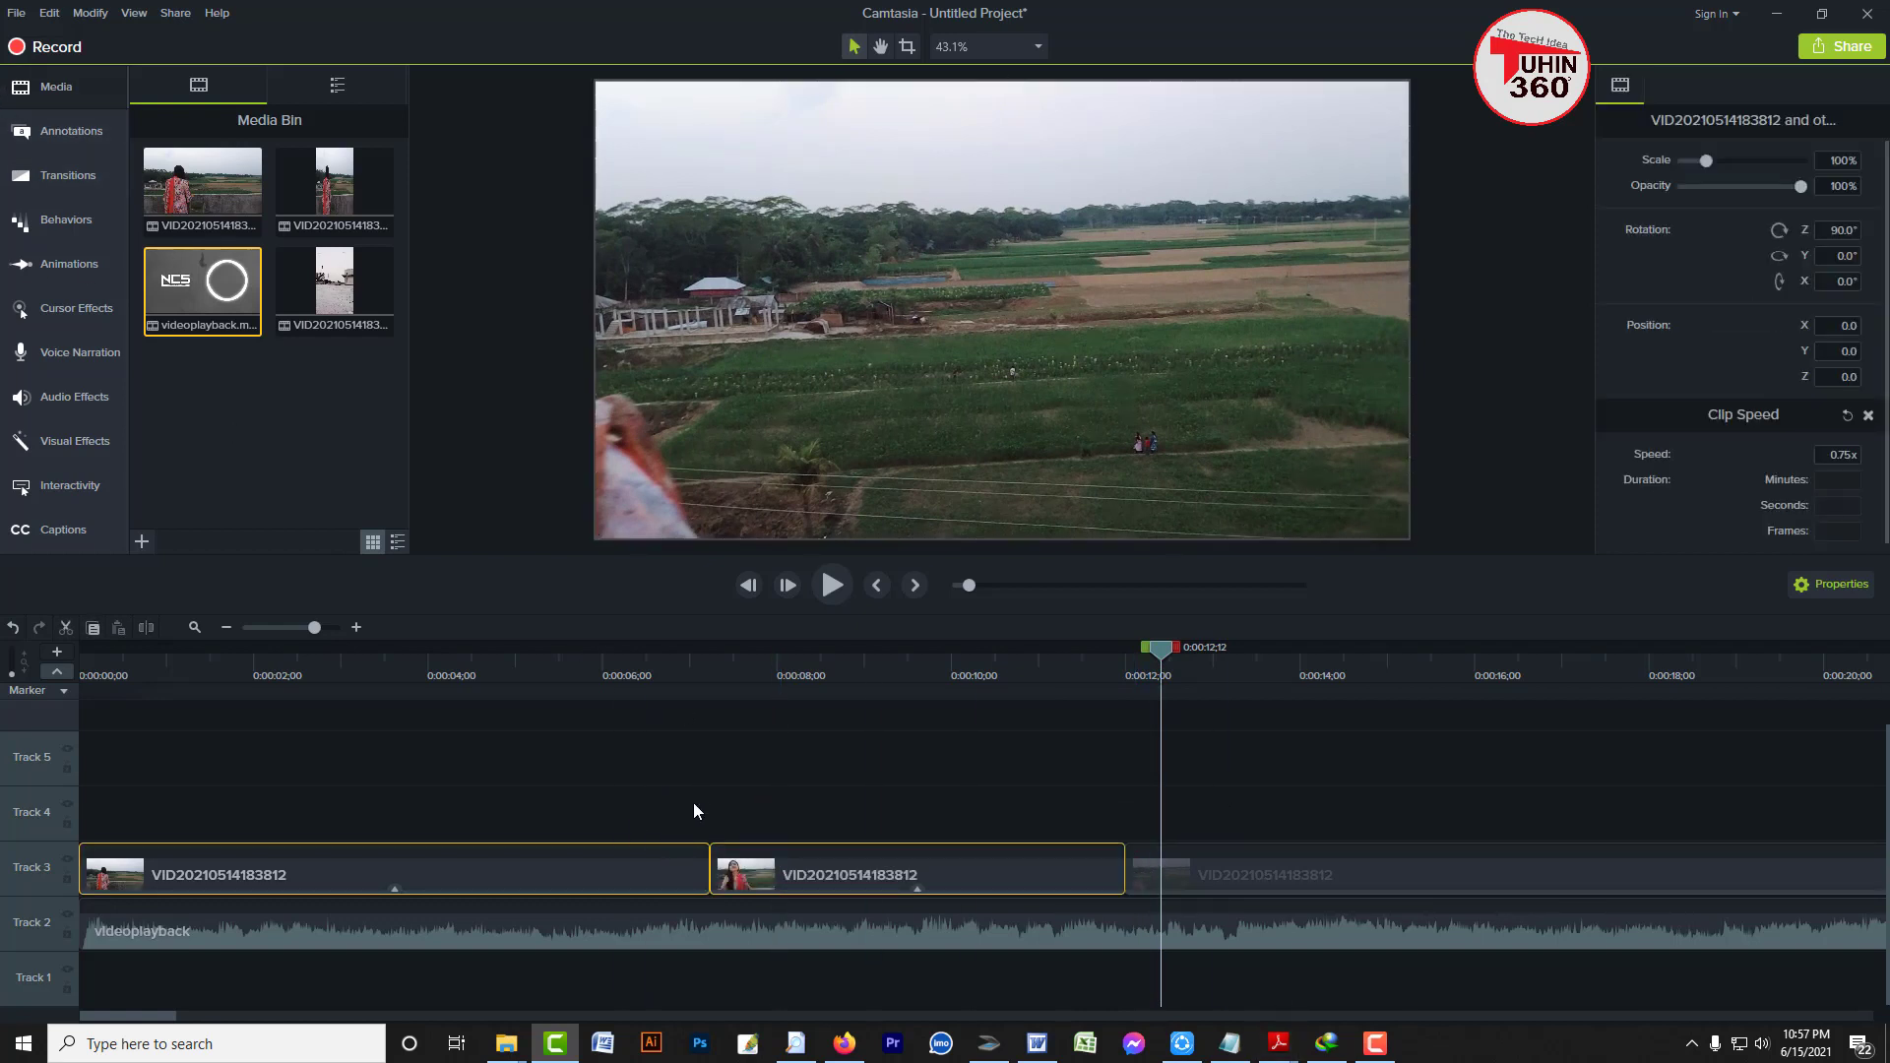
left_click_drag(693, 809, 748, 875)
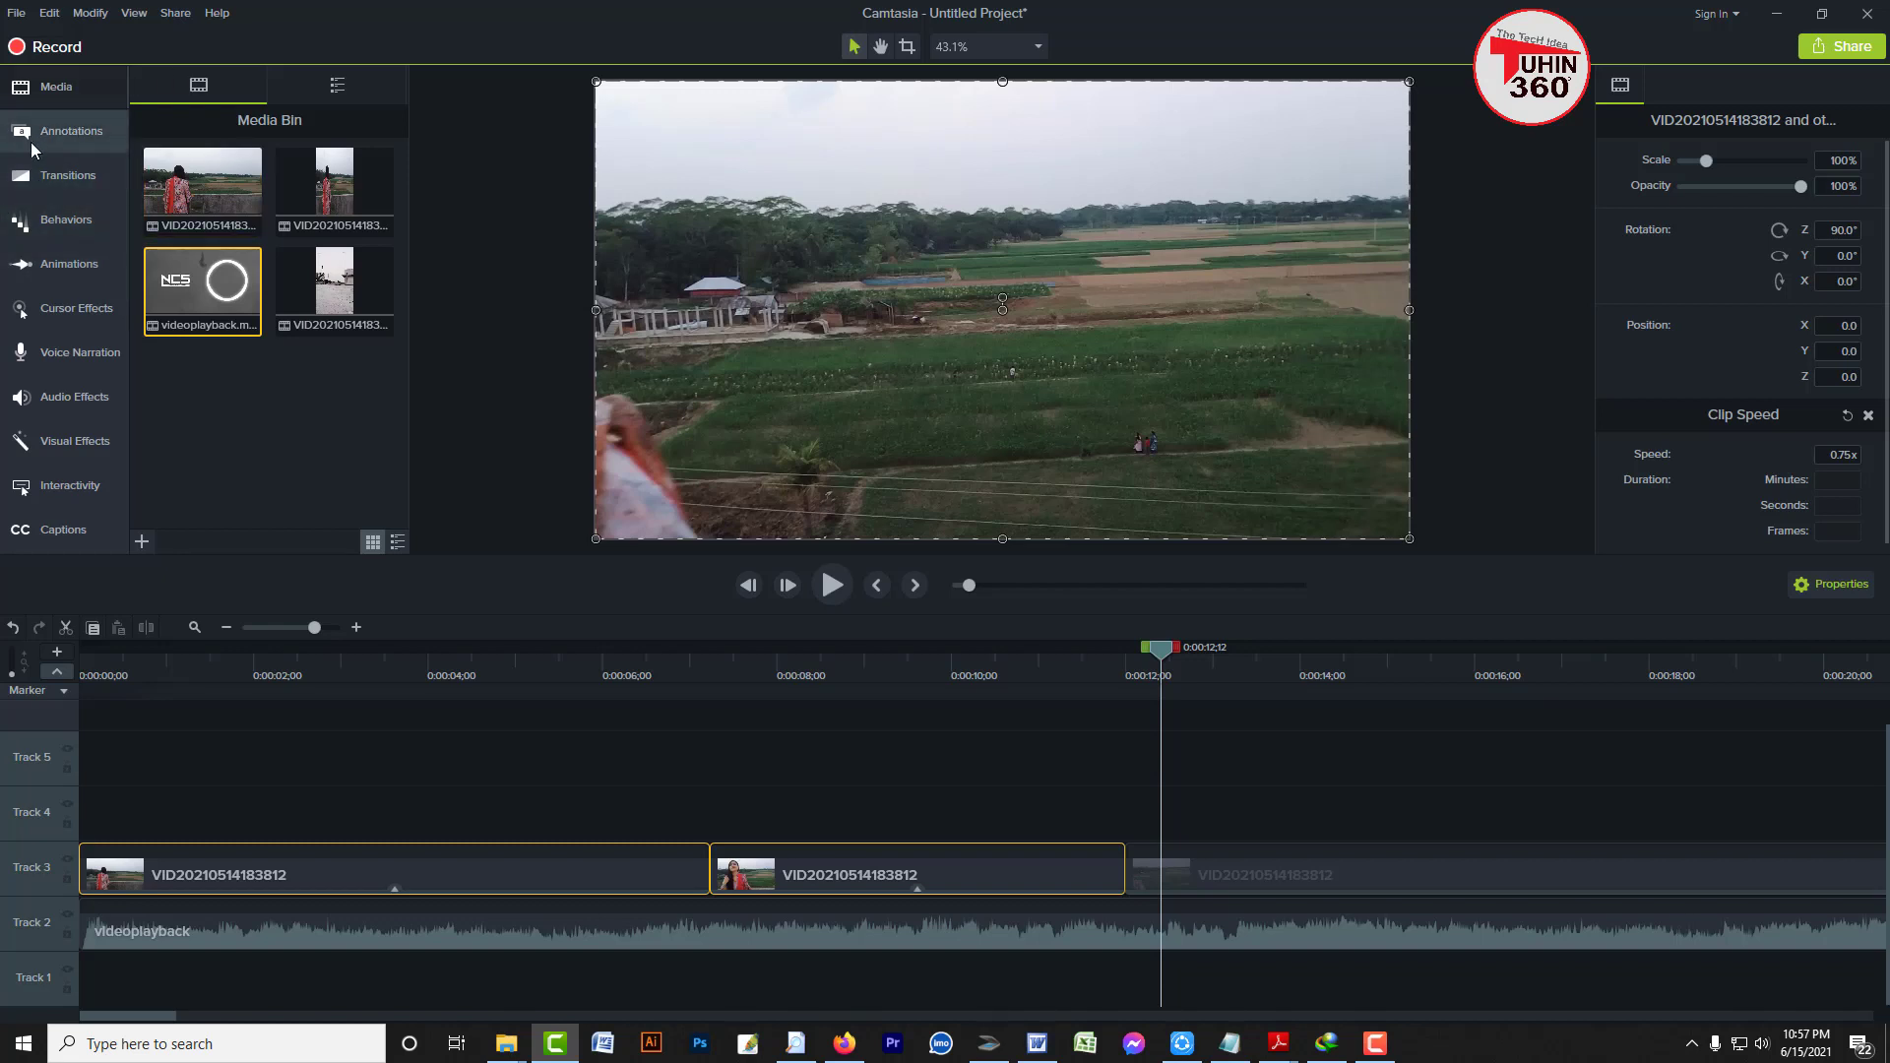
Look through the available transitions with the type filter set to All
left_click(50, 92)
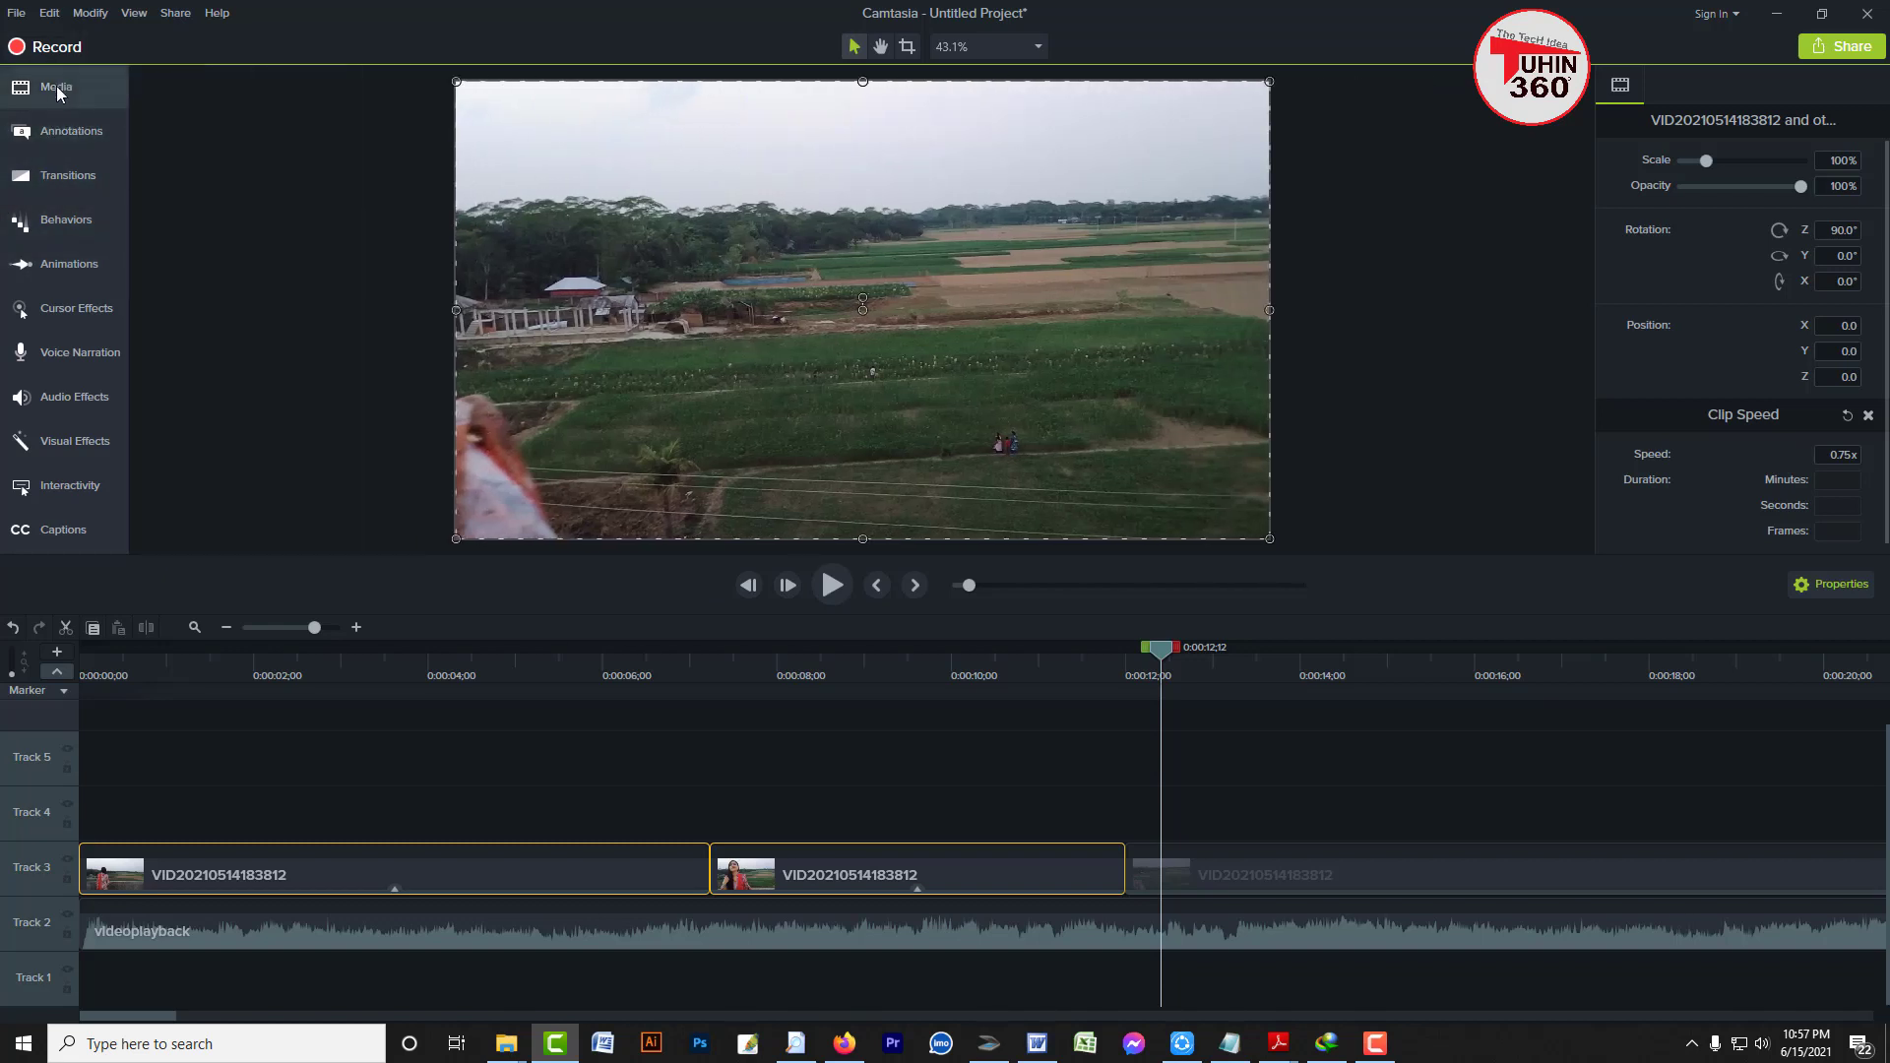
left_click(56, 92)
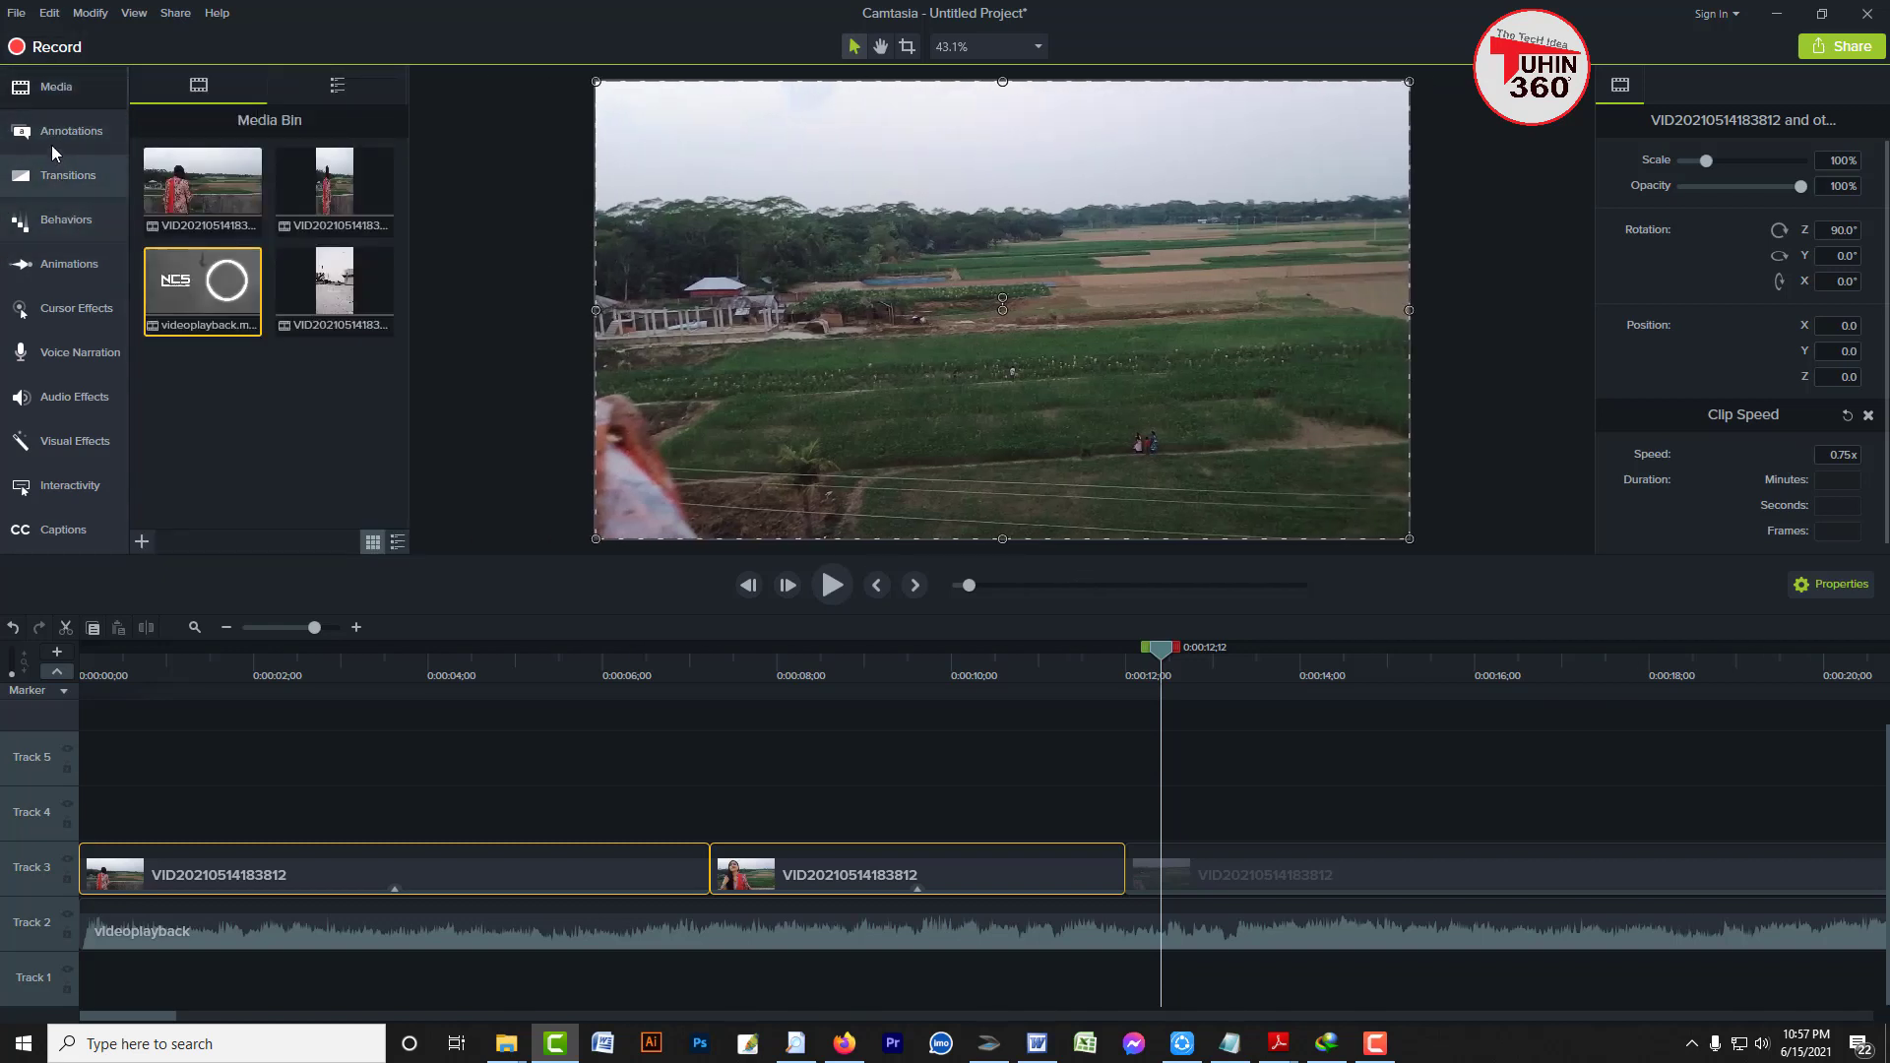
left_click(53, 186)
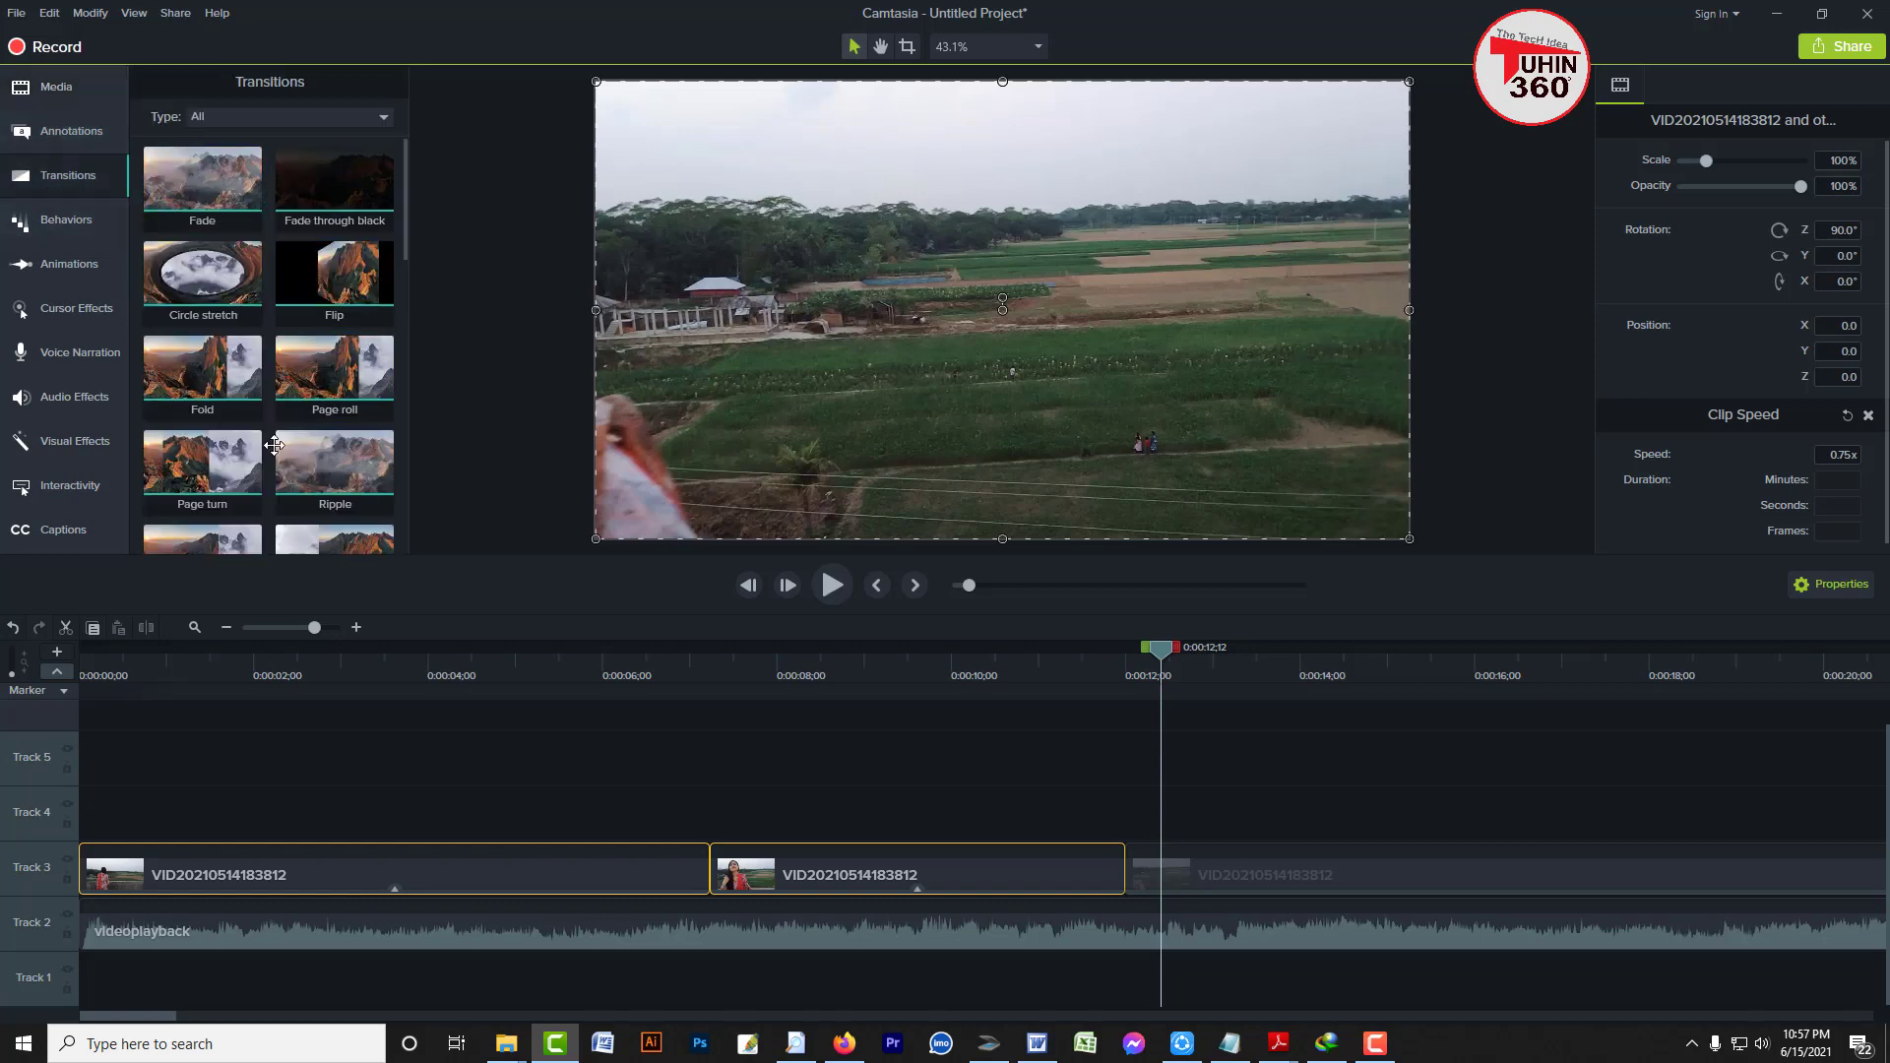
scroll(221, 423, "down", 4)
scroll(232, 400, "down", 1)
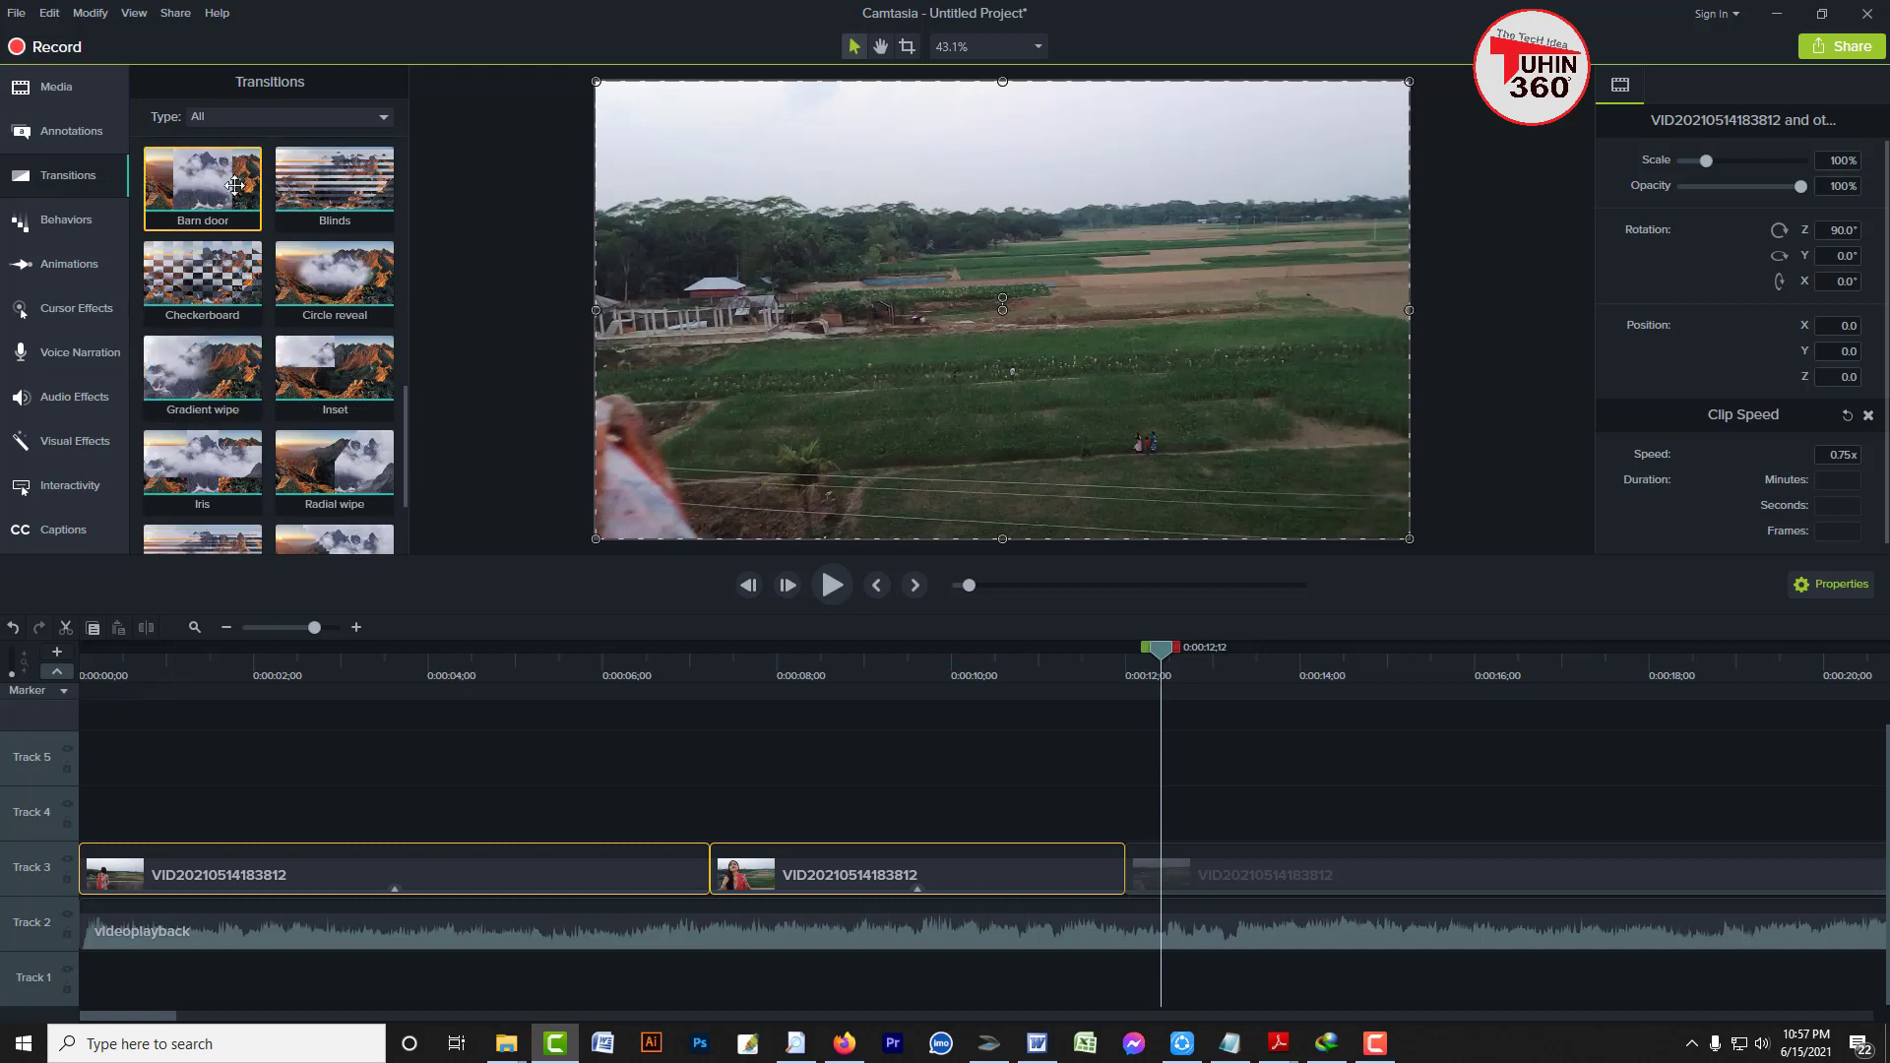
left_click(252, 118)
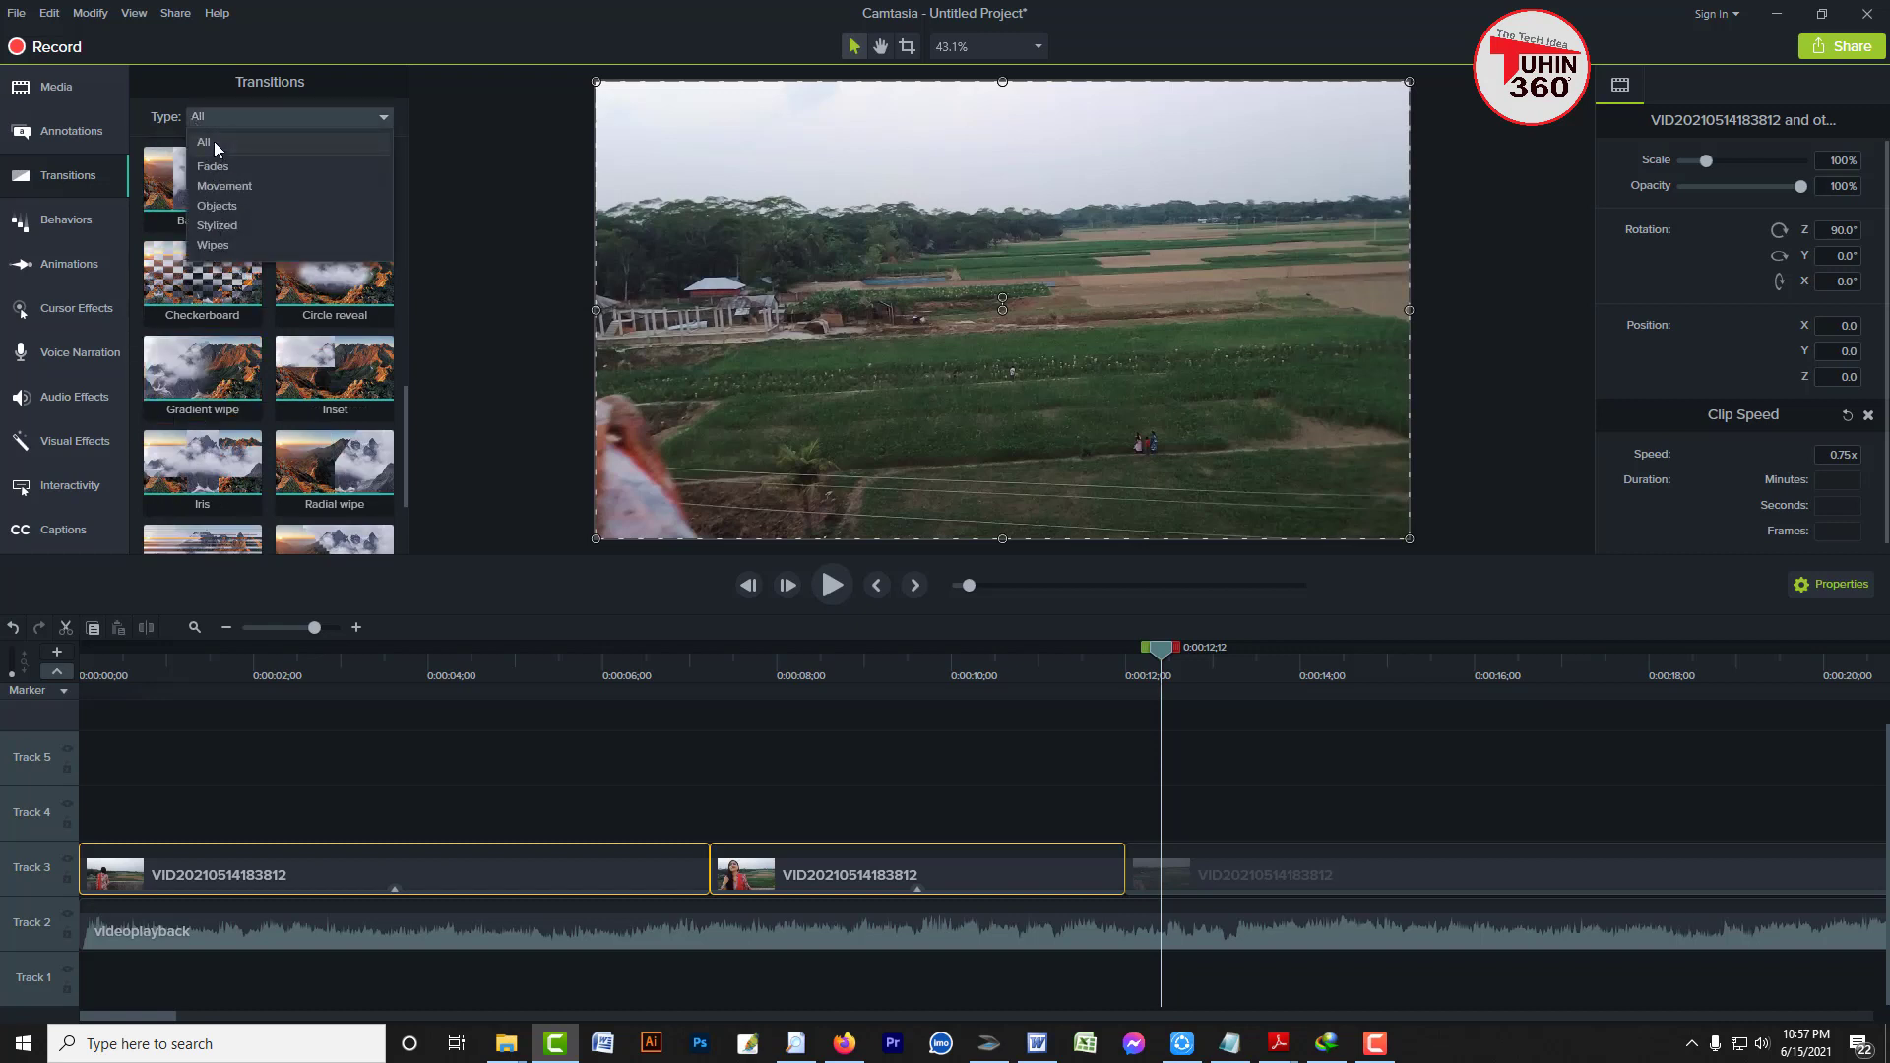
left_click(215, 140)
scroll(243, 442, "down", 2)
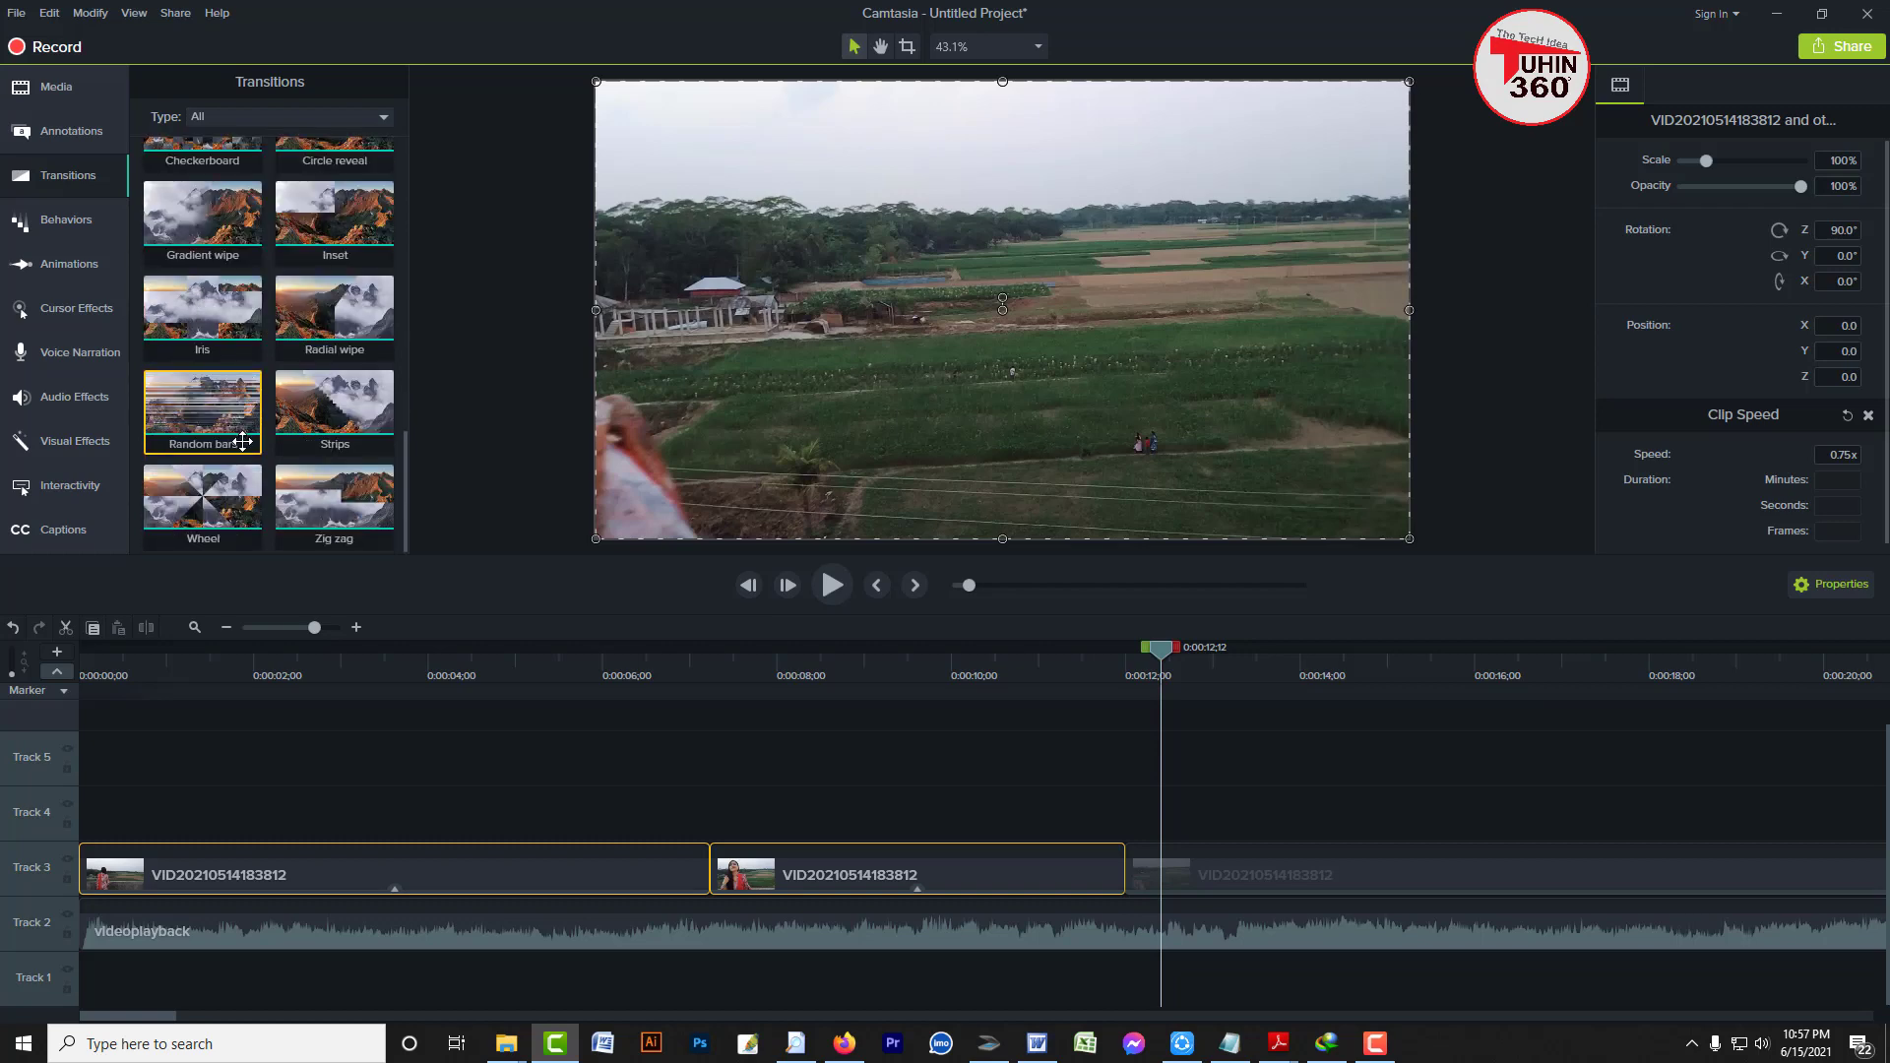
scroll(242, 442, "up", 8)
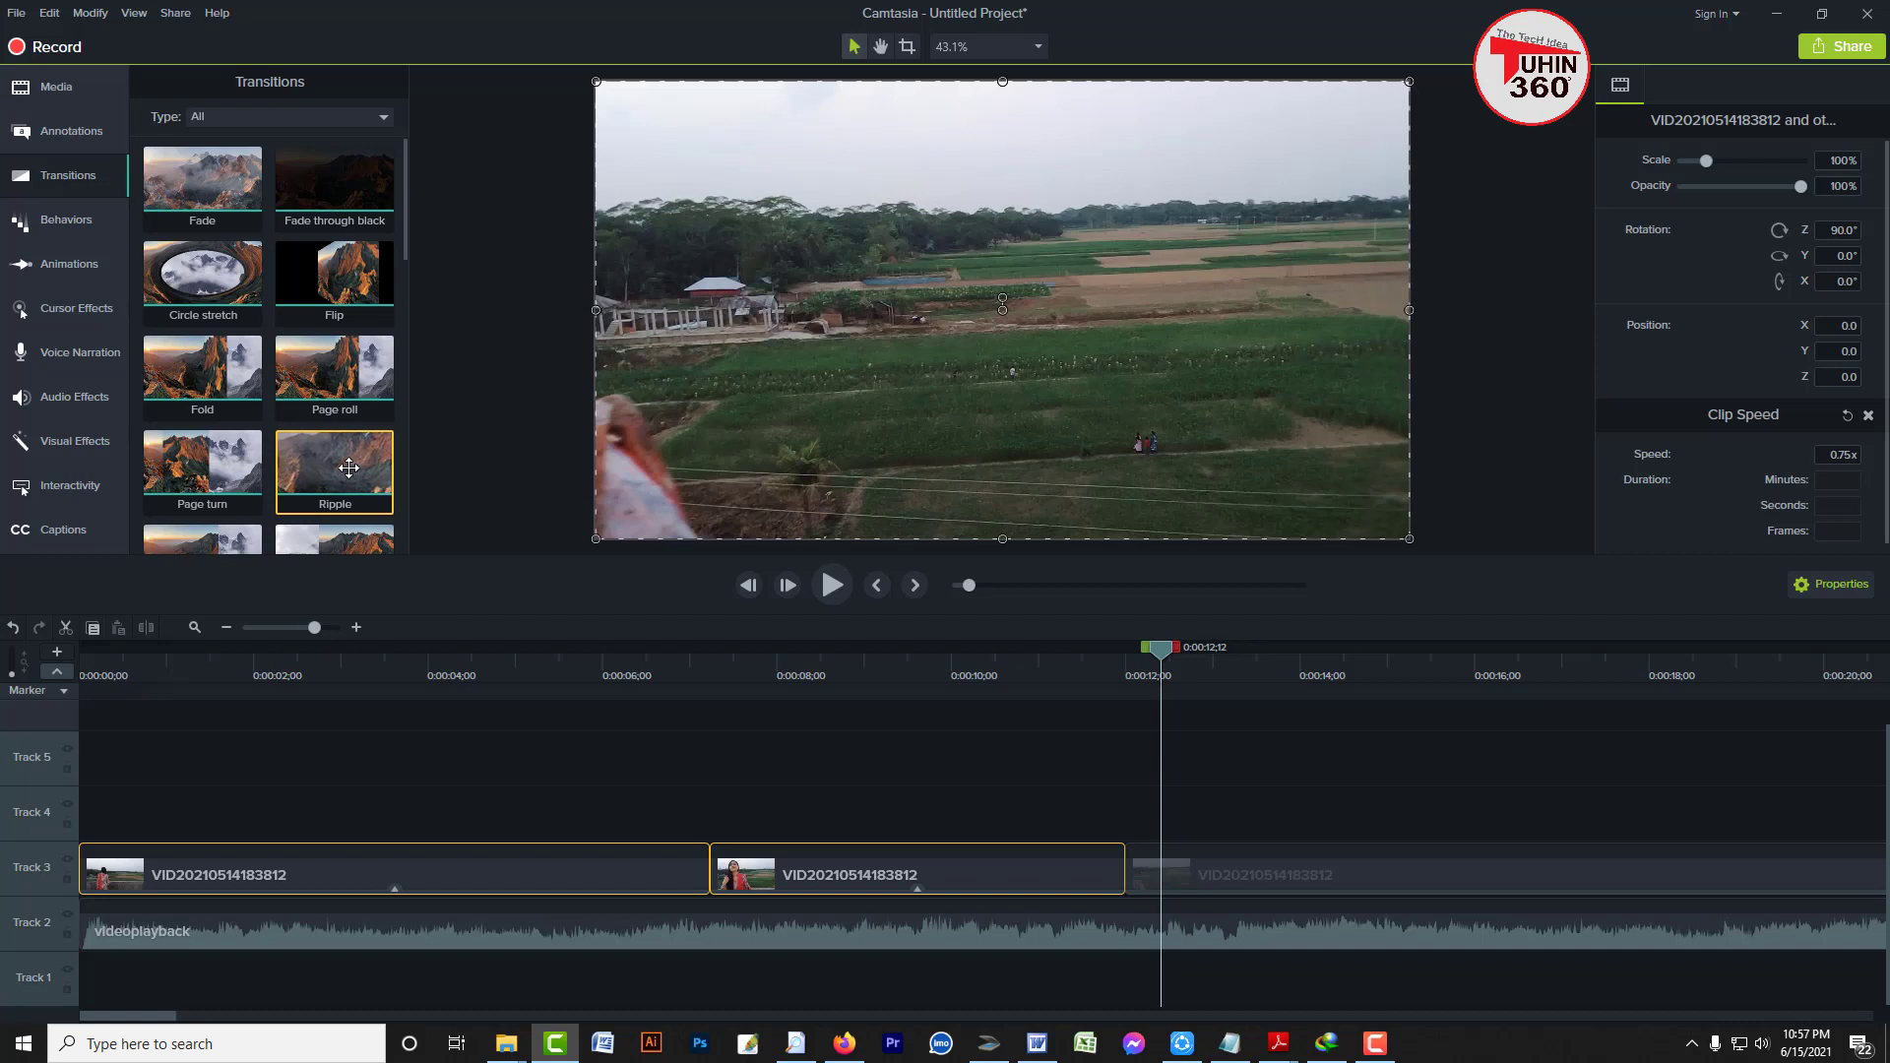
Apply the Fade transition to both cuts of the selected clips on Track 3, and select the one at the first cut
left_click_drag(201, 179, 711, 879)
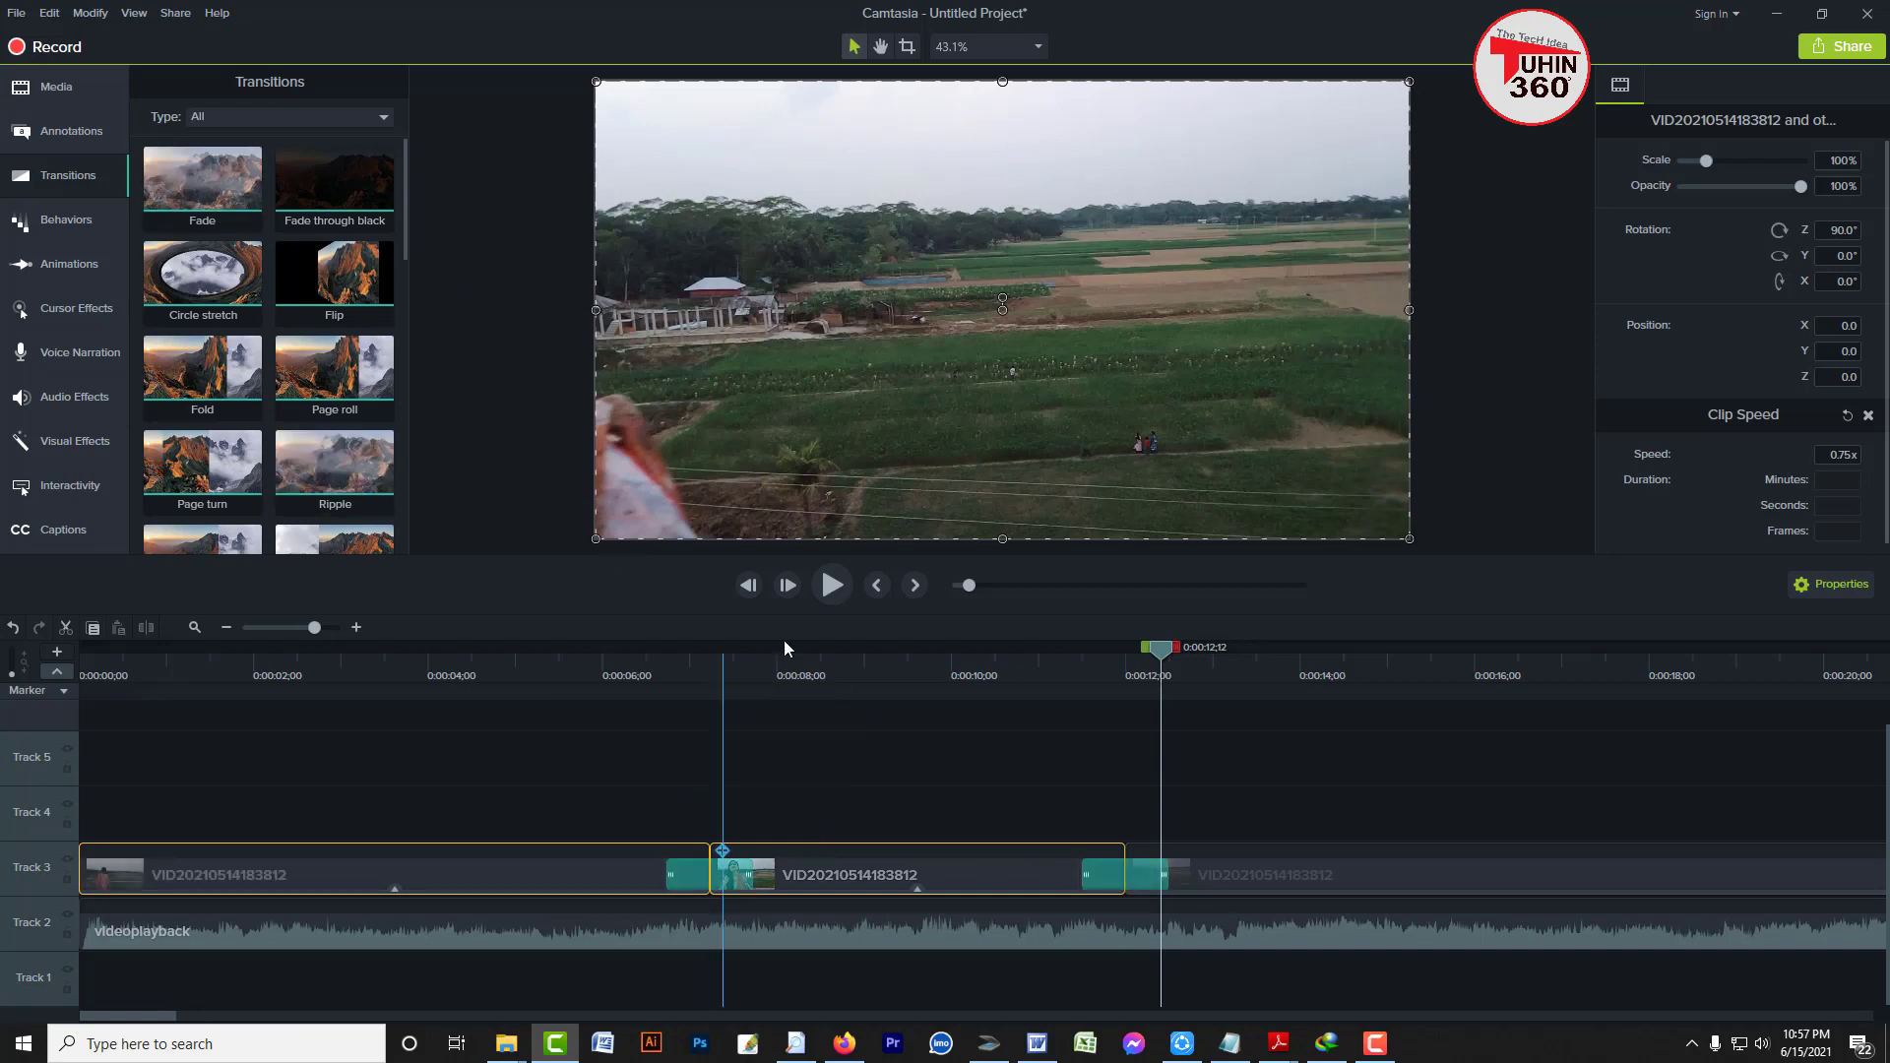
left_click(778, 748)
left_click(685, 879)
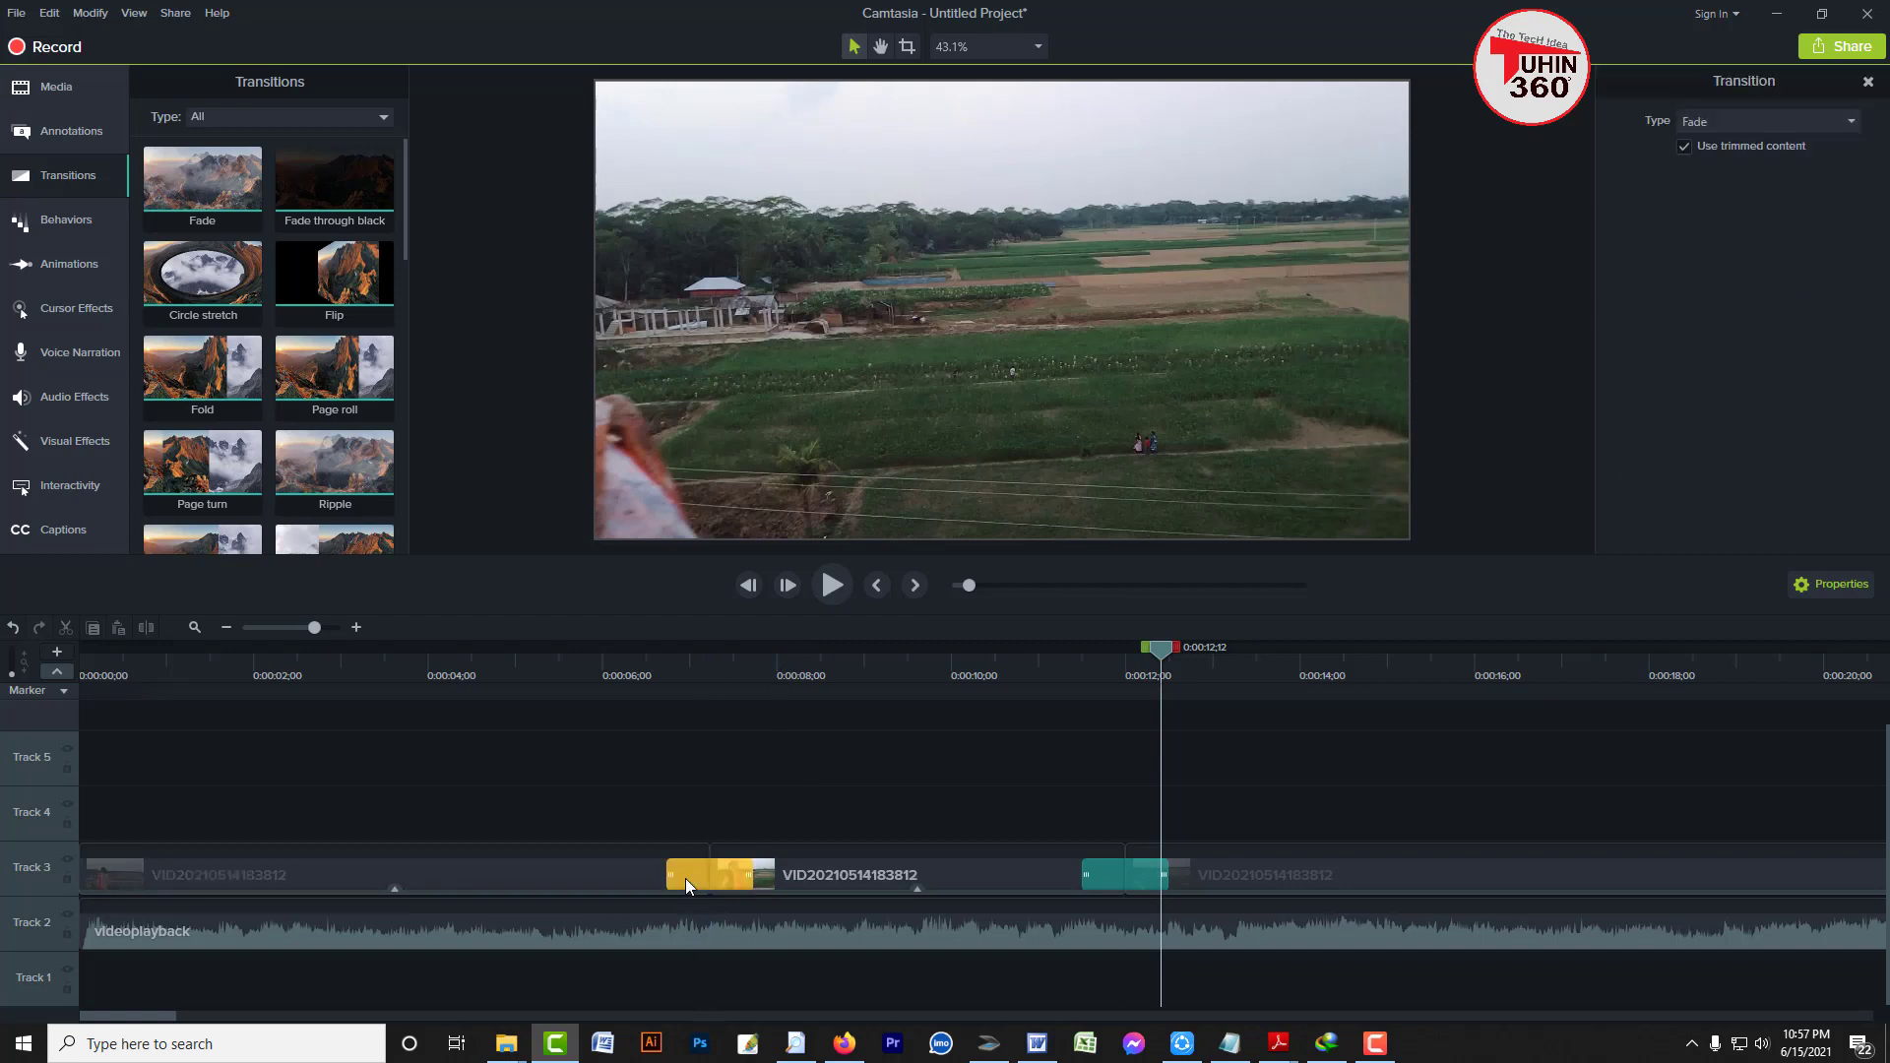
Play the timeline from 0:00:06;11 to preview the Fade transition at the first cut
left_click(635, 658)
left_click(718, 788)
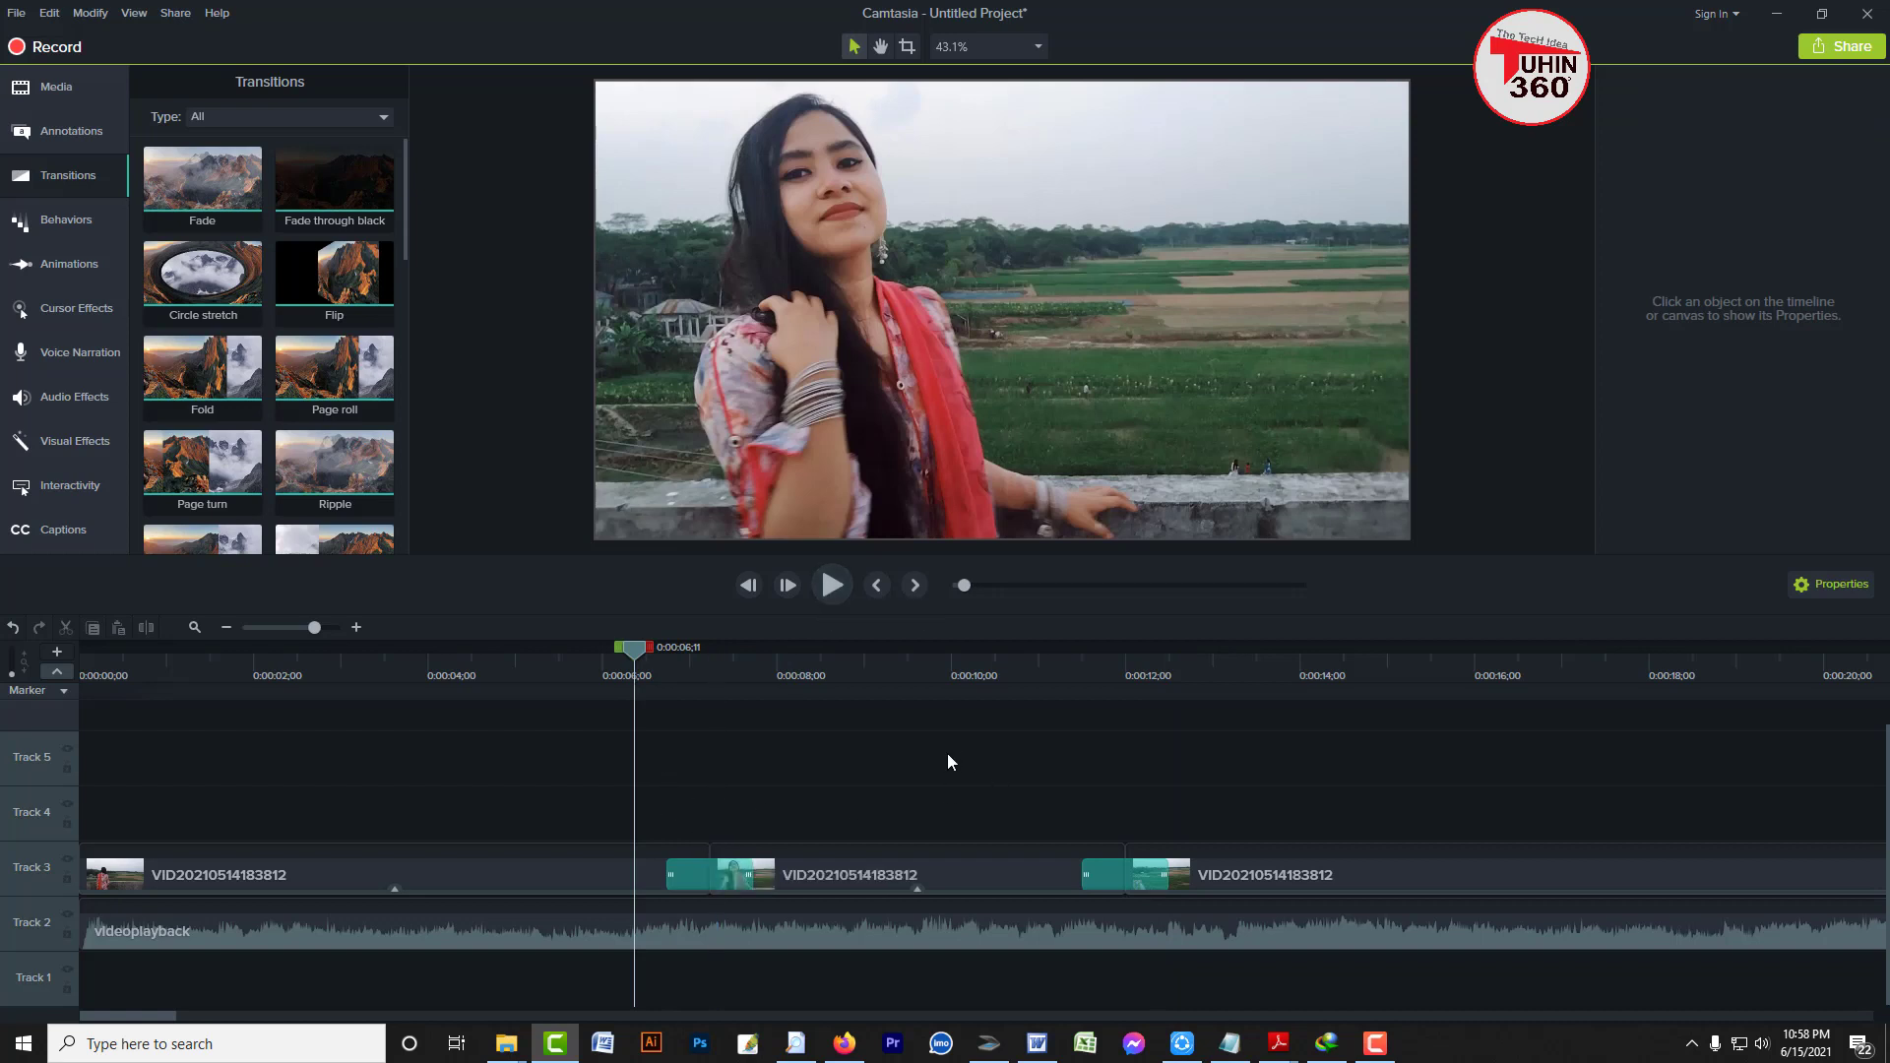
left_click(830, 586)
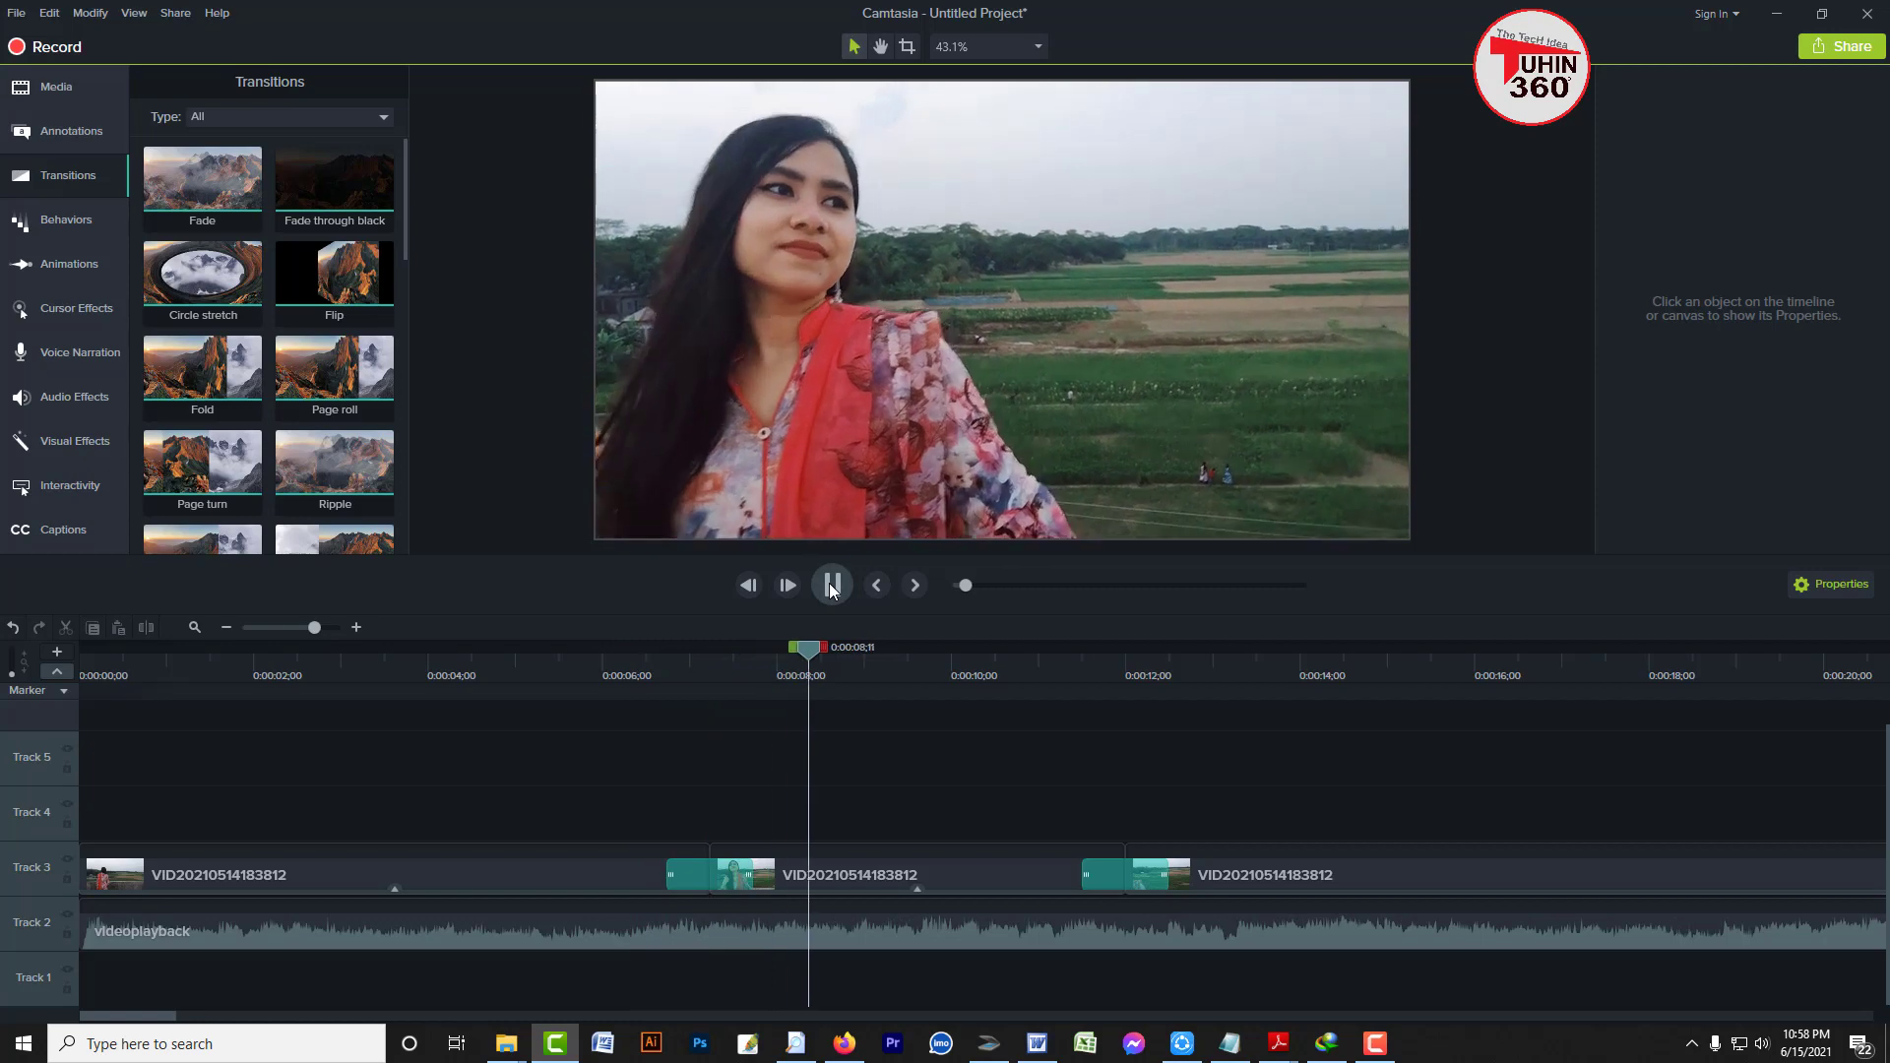
left_click(832, 586)
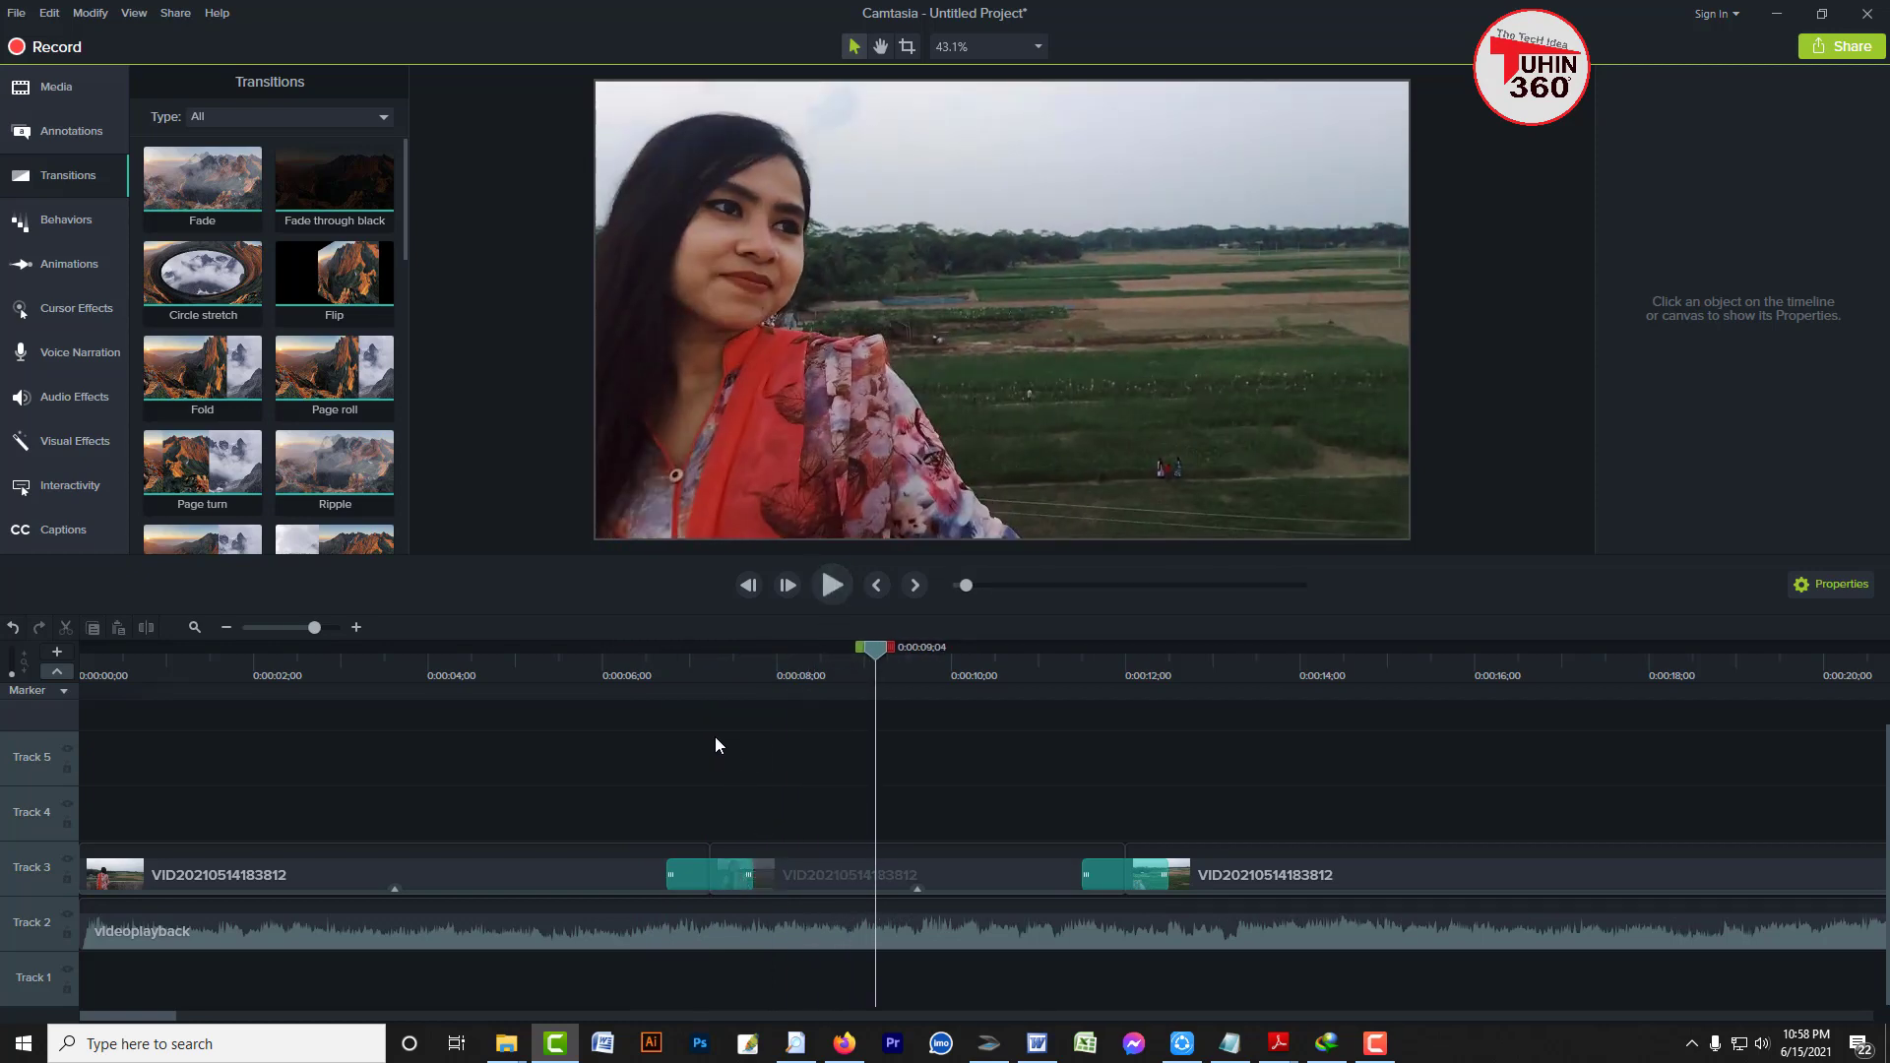
Replace the Fade at the first cut on Track 3 with the Flip transition, and preview it from 0:00:06;16
left_click(648, 658)
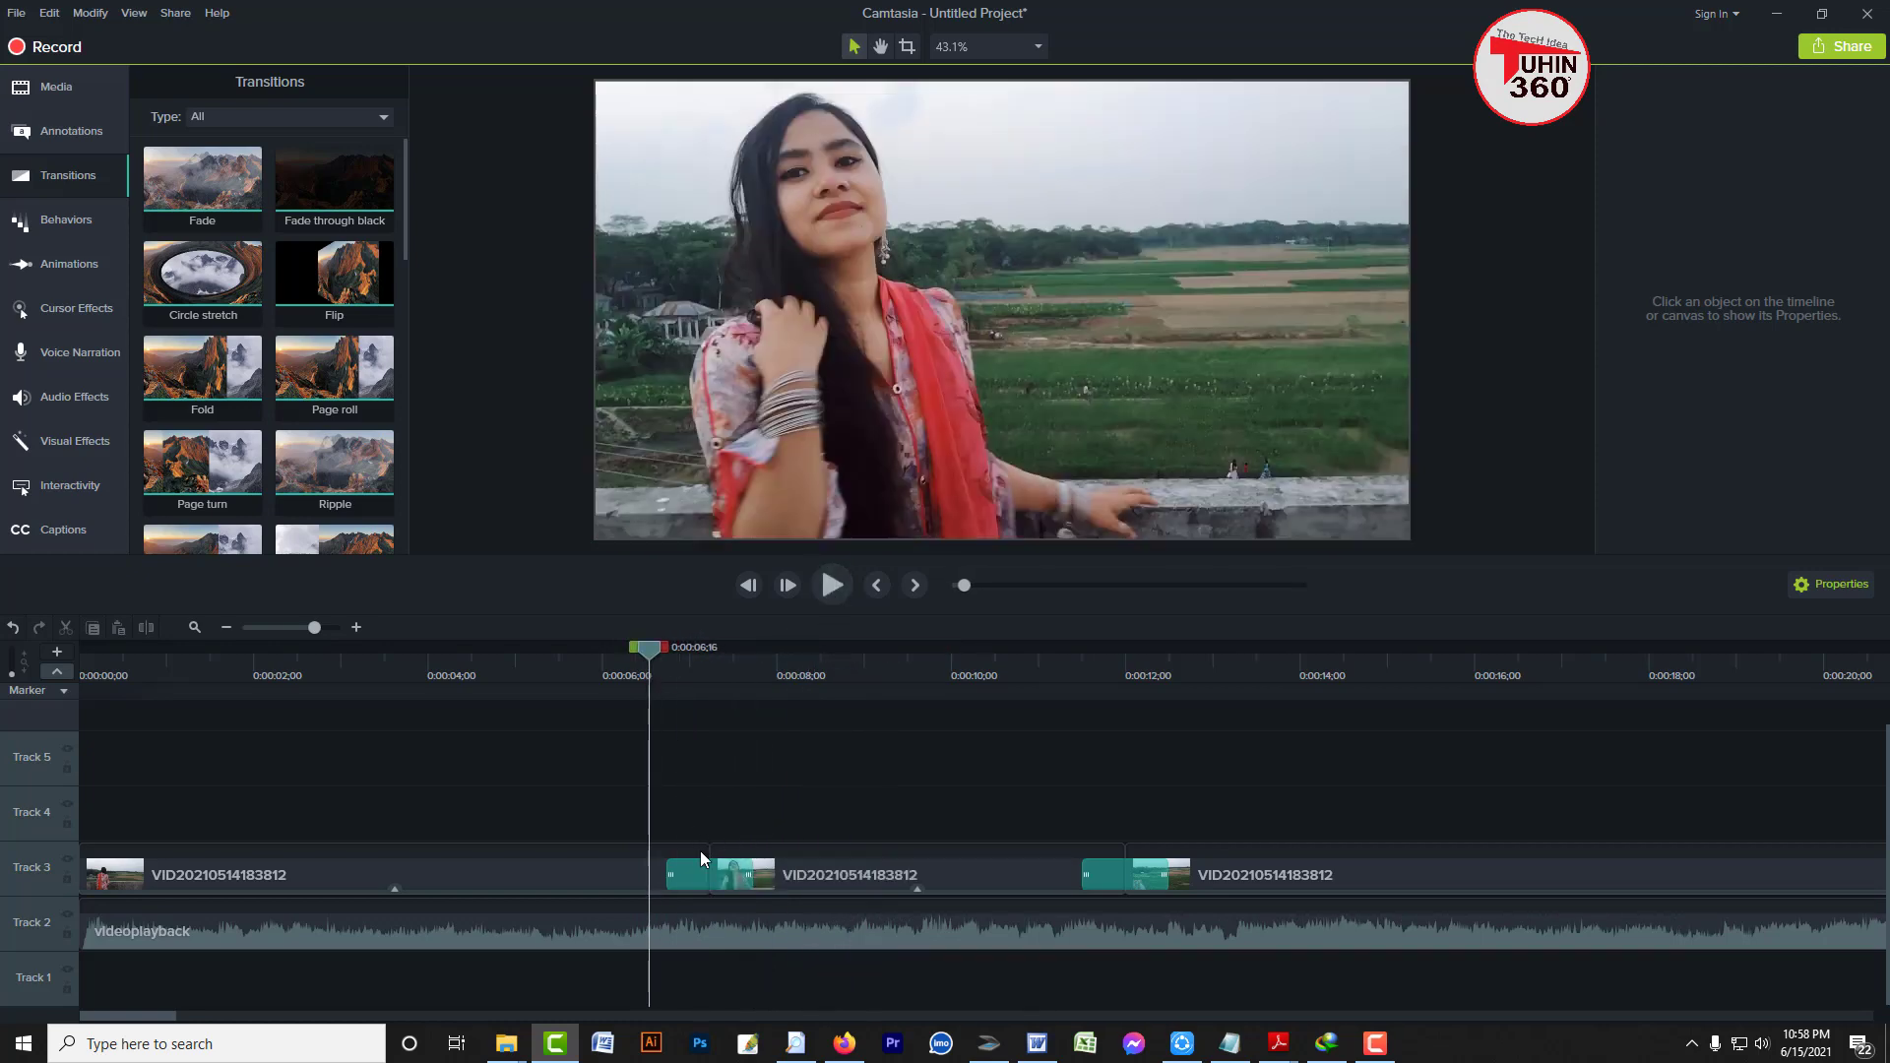
left_click(687, 878)
key("Delete")
left_click(343, 301)
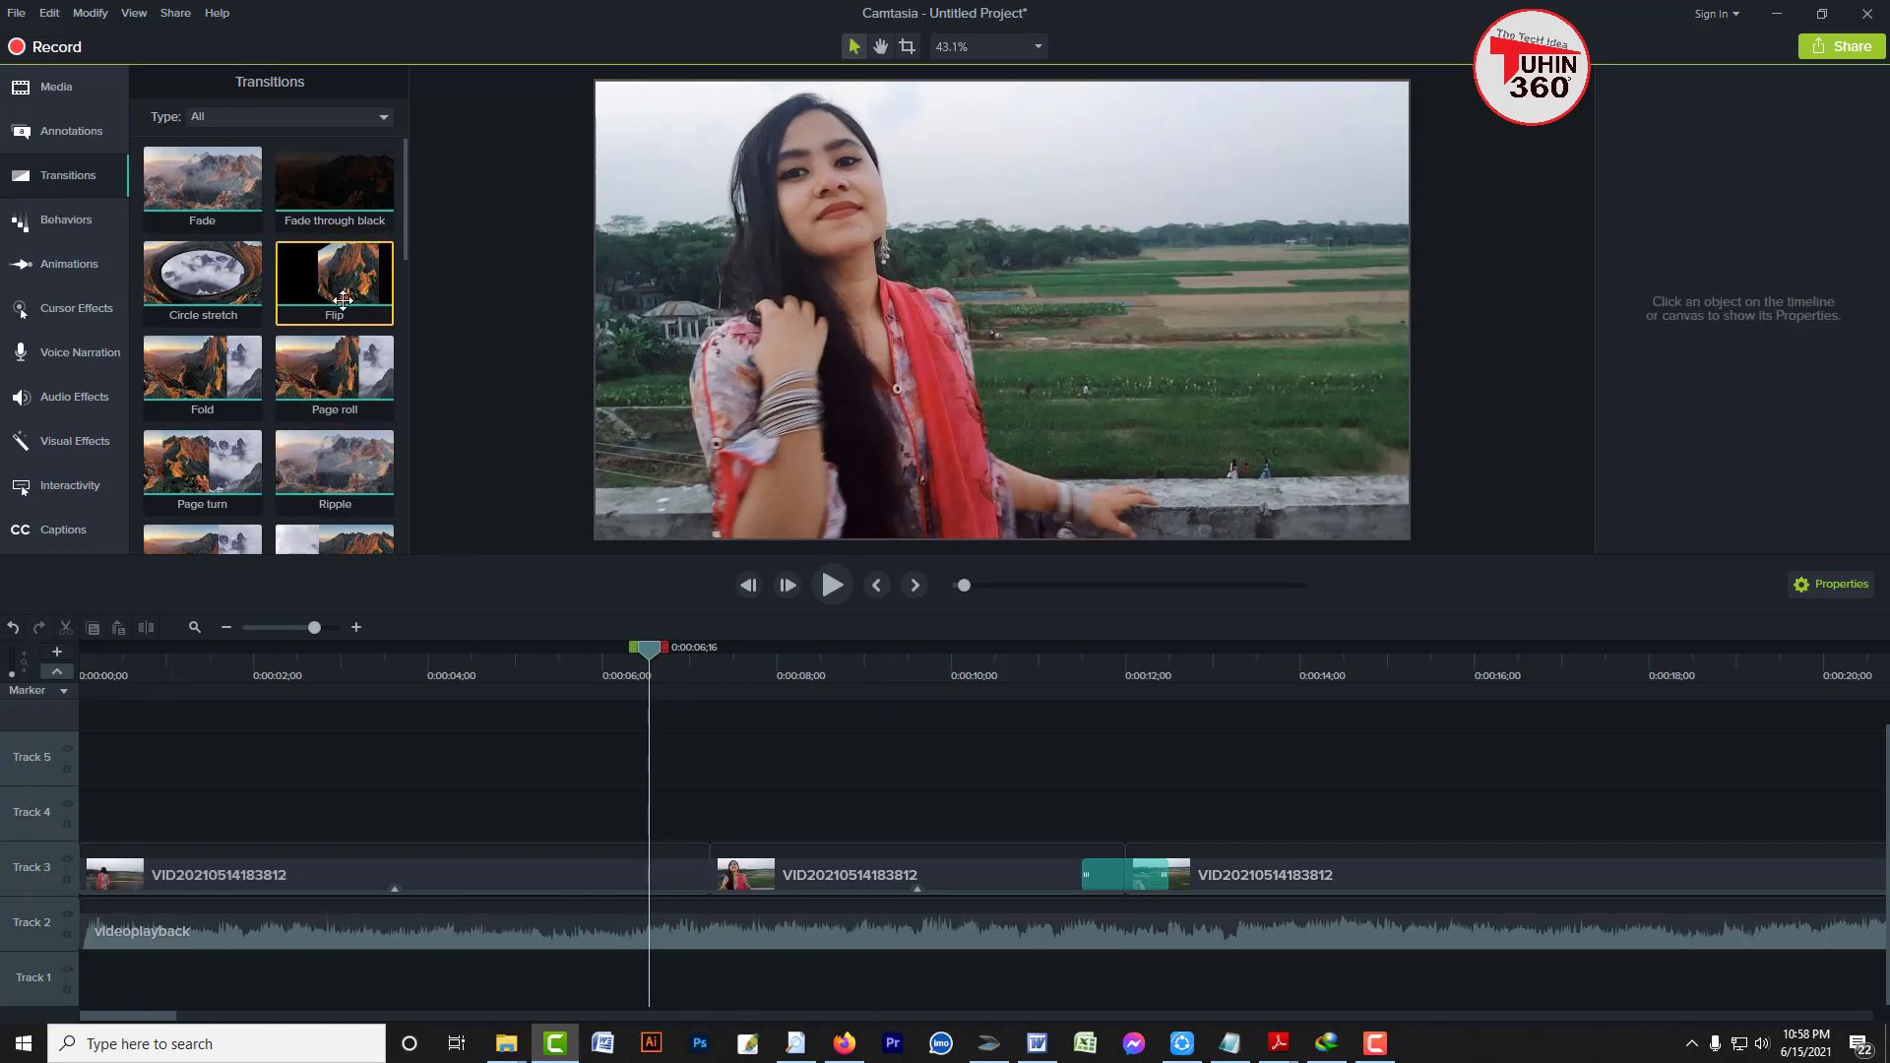
left_click_drag(343, 300, 712, 871)
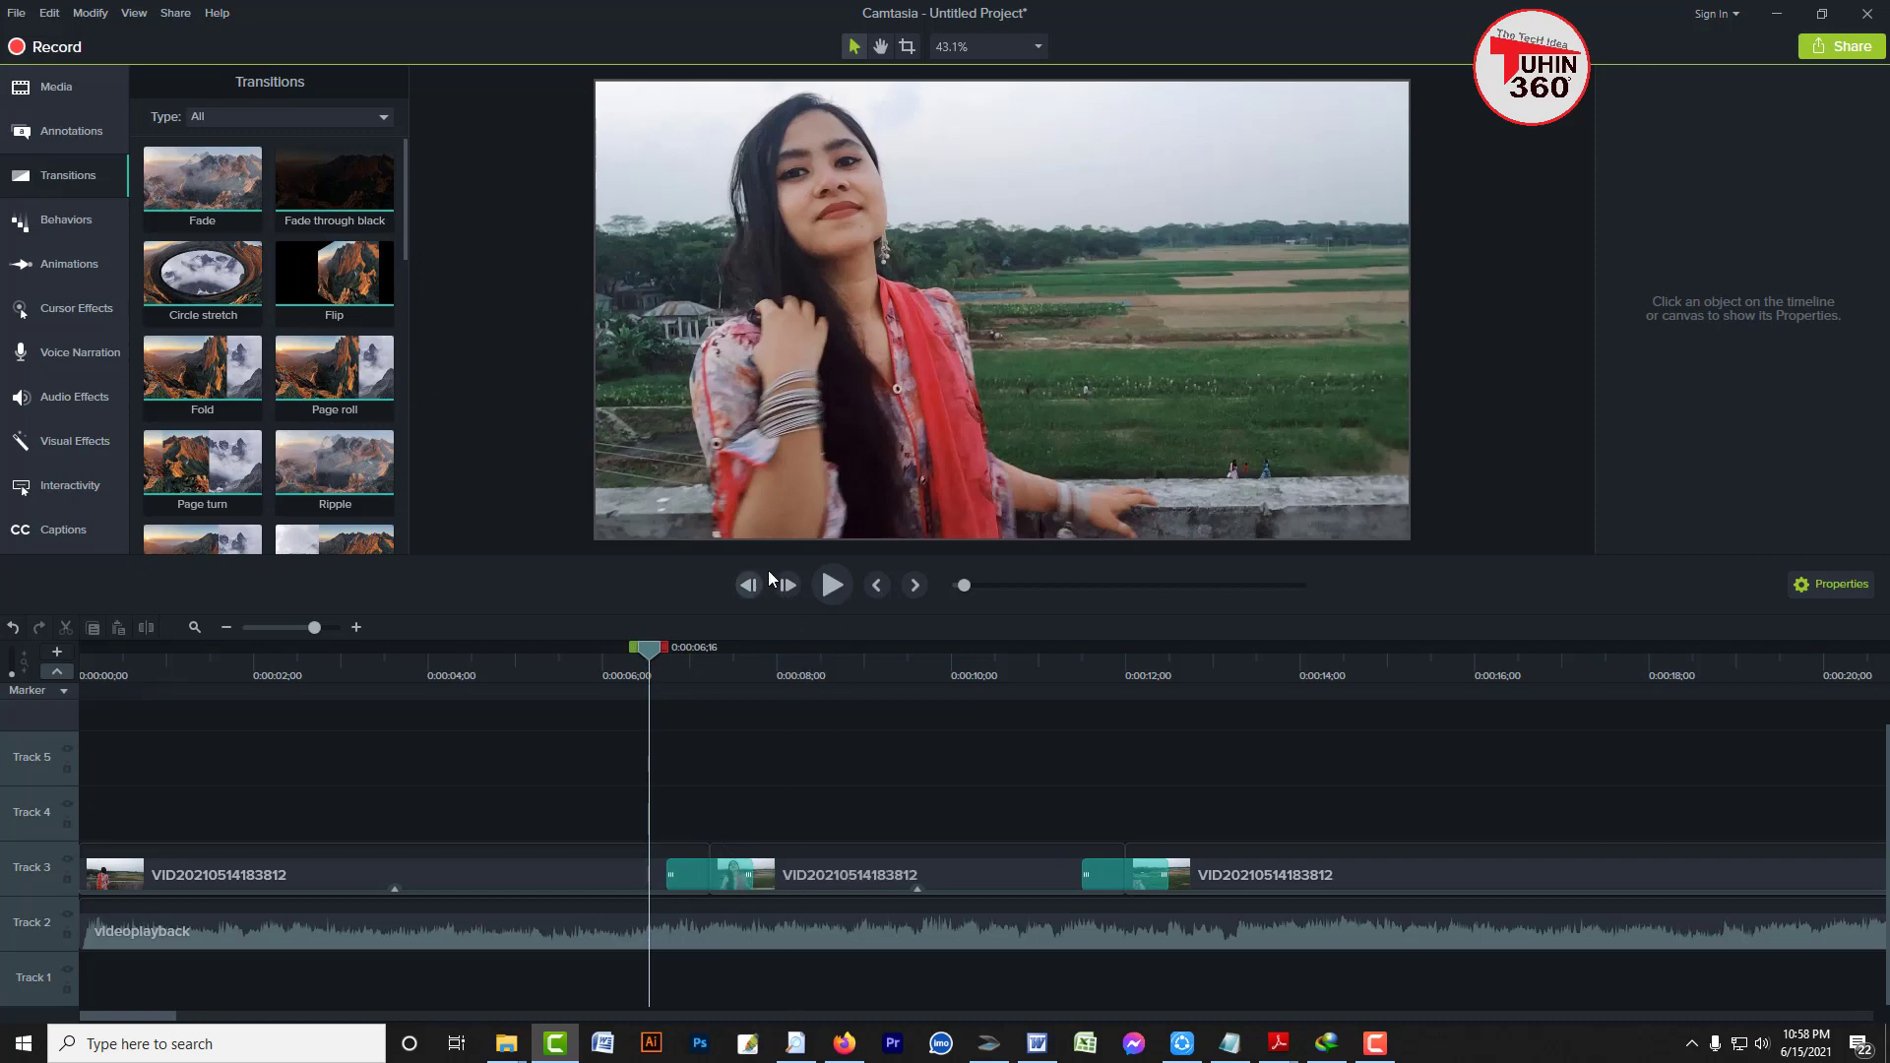
left_click(831, 590)
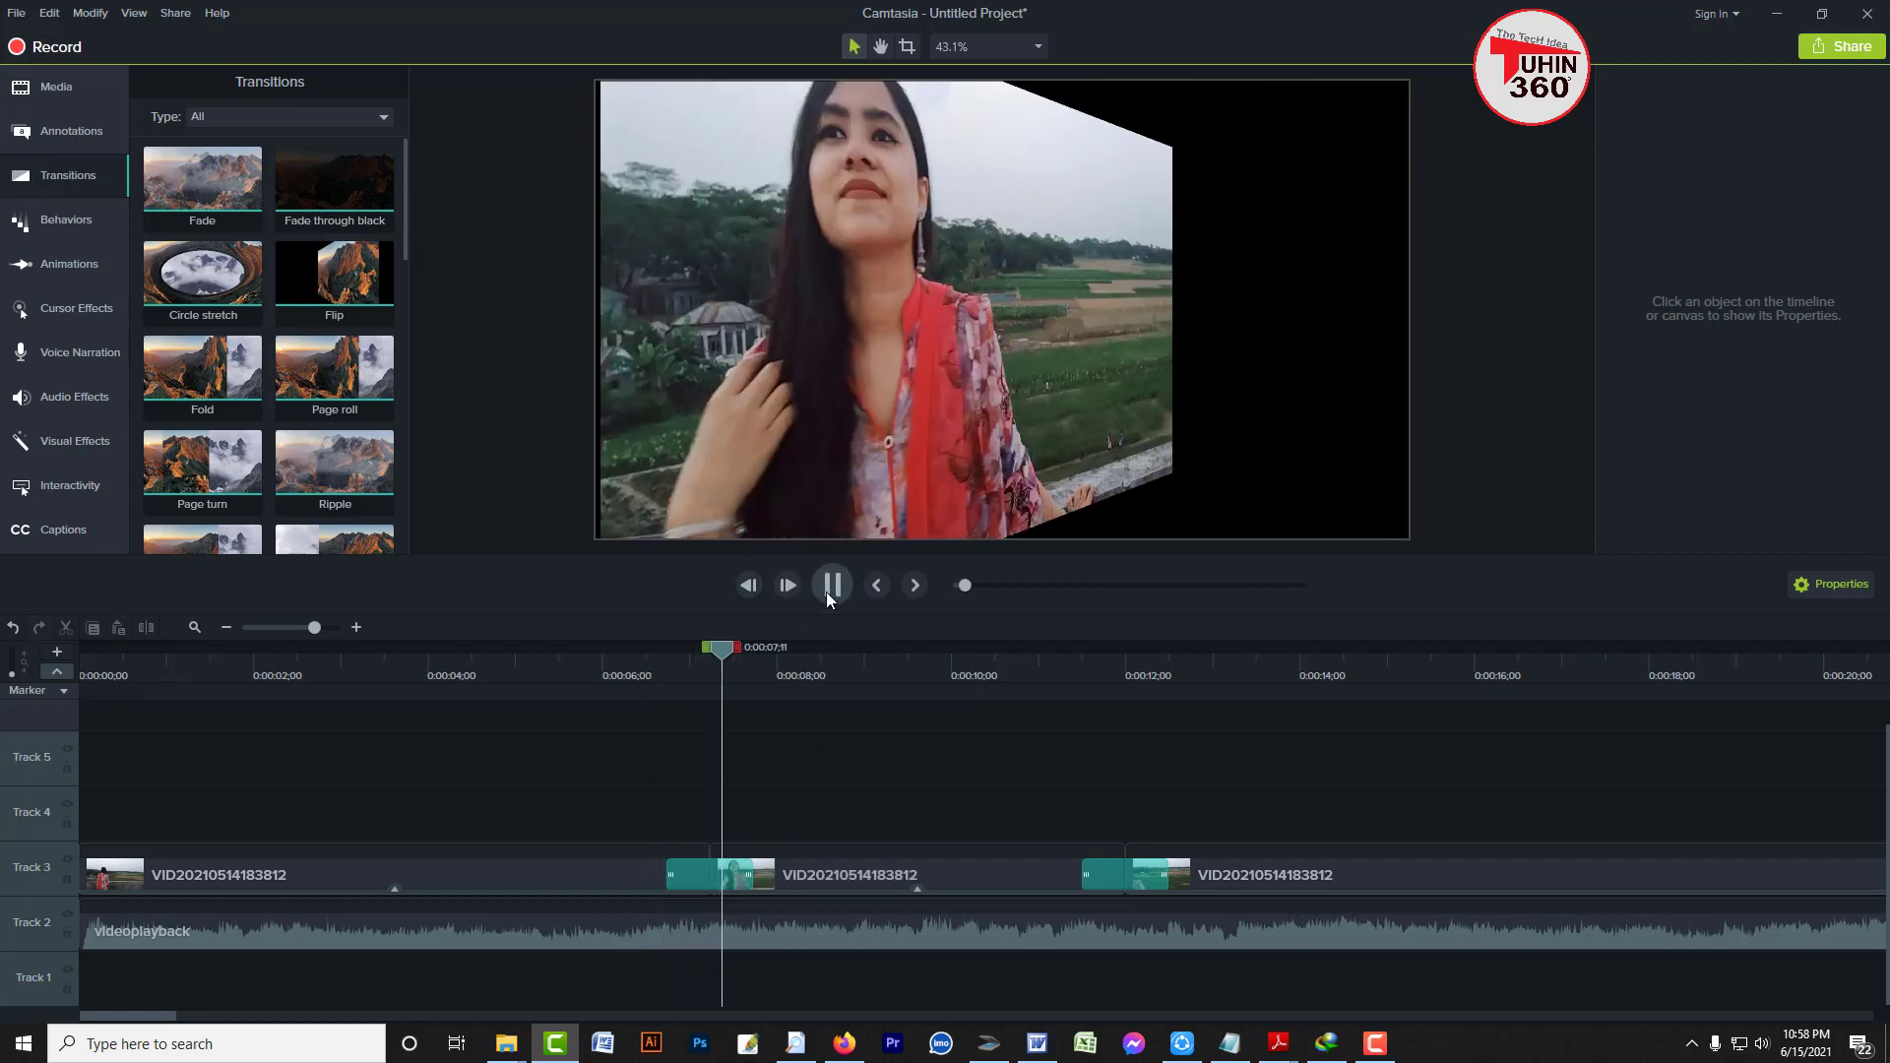
left_click(831, 590)
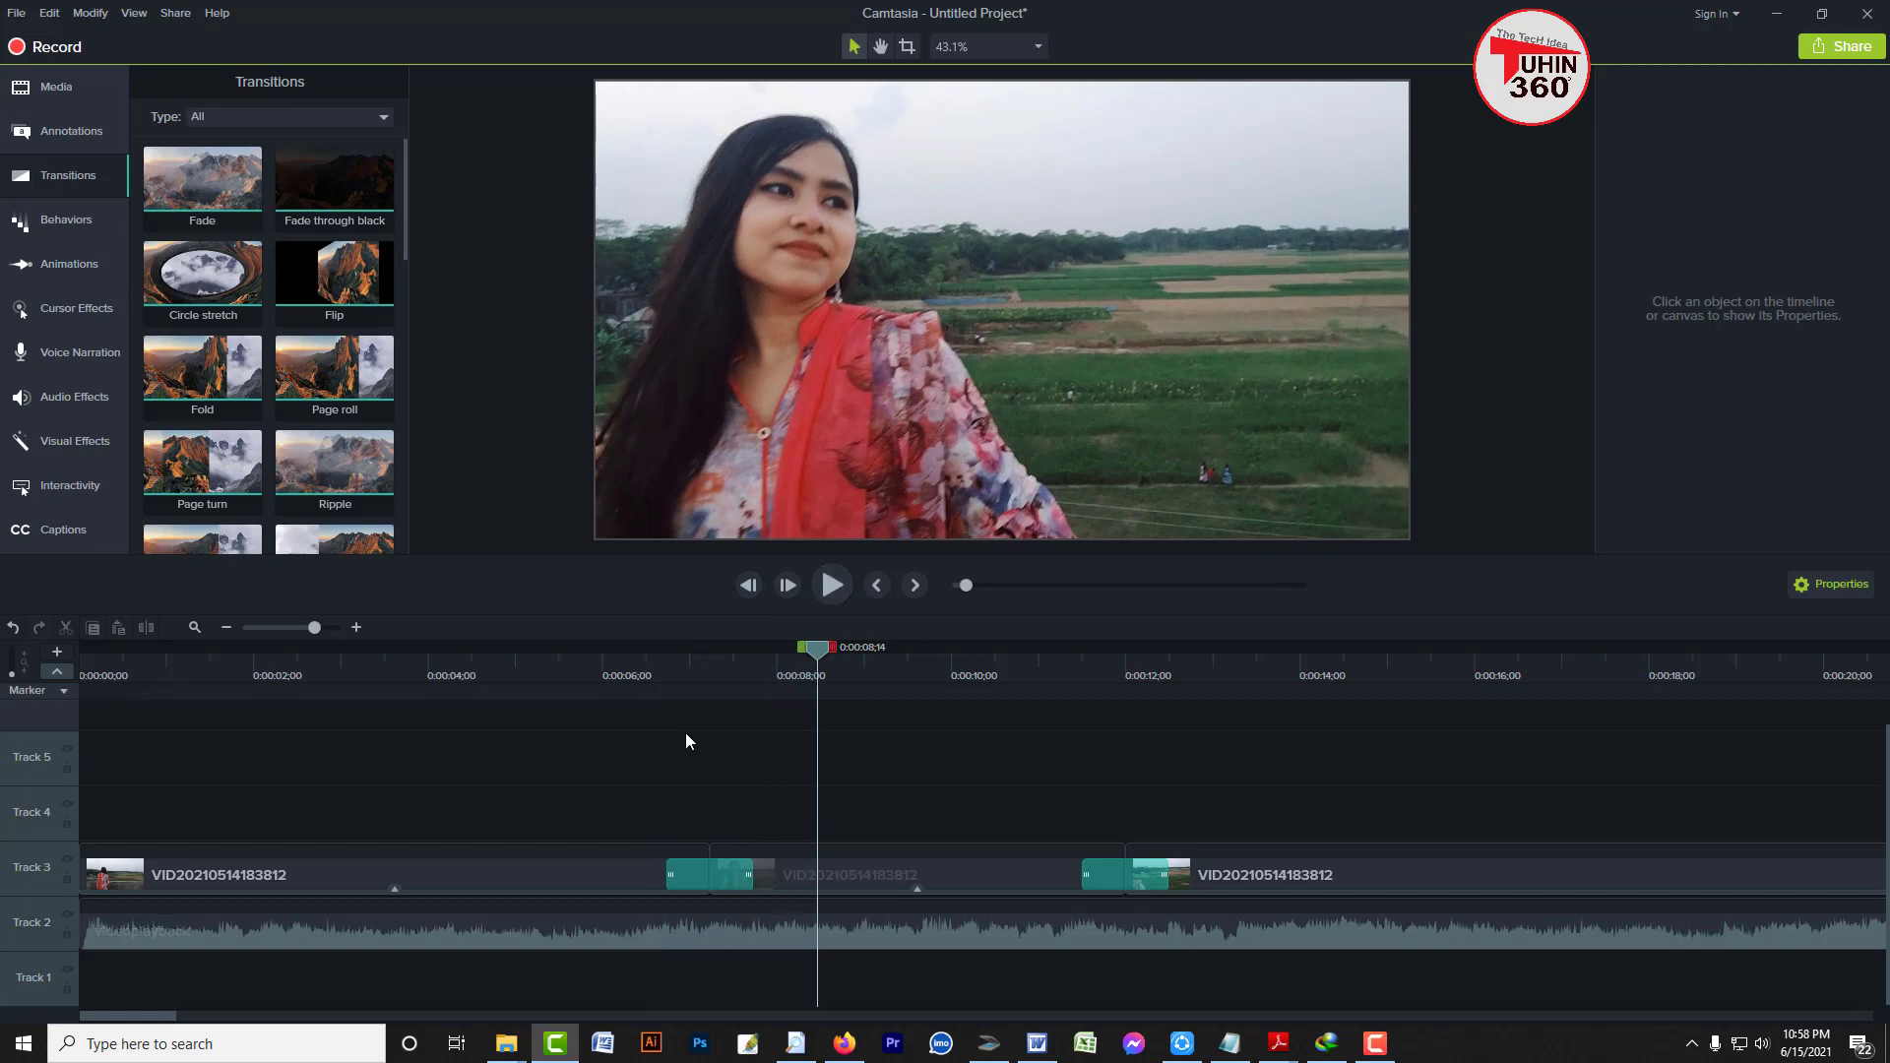
Lengthen the Flip transition at the first cut on Track 3 so that it starts shortly before 0:00:06;00
left_click_drag(667, 650, 726, 656)
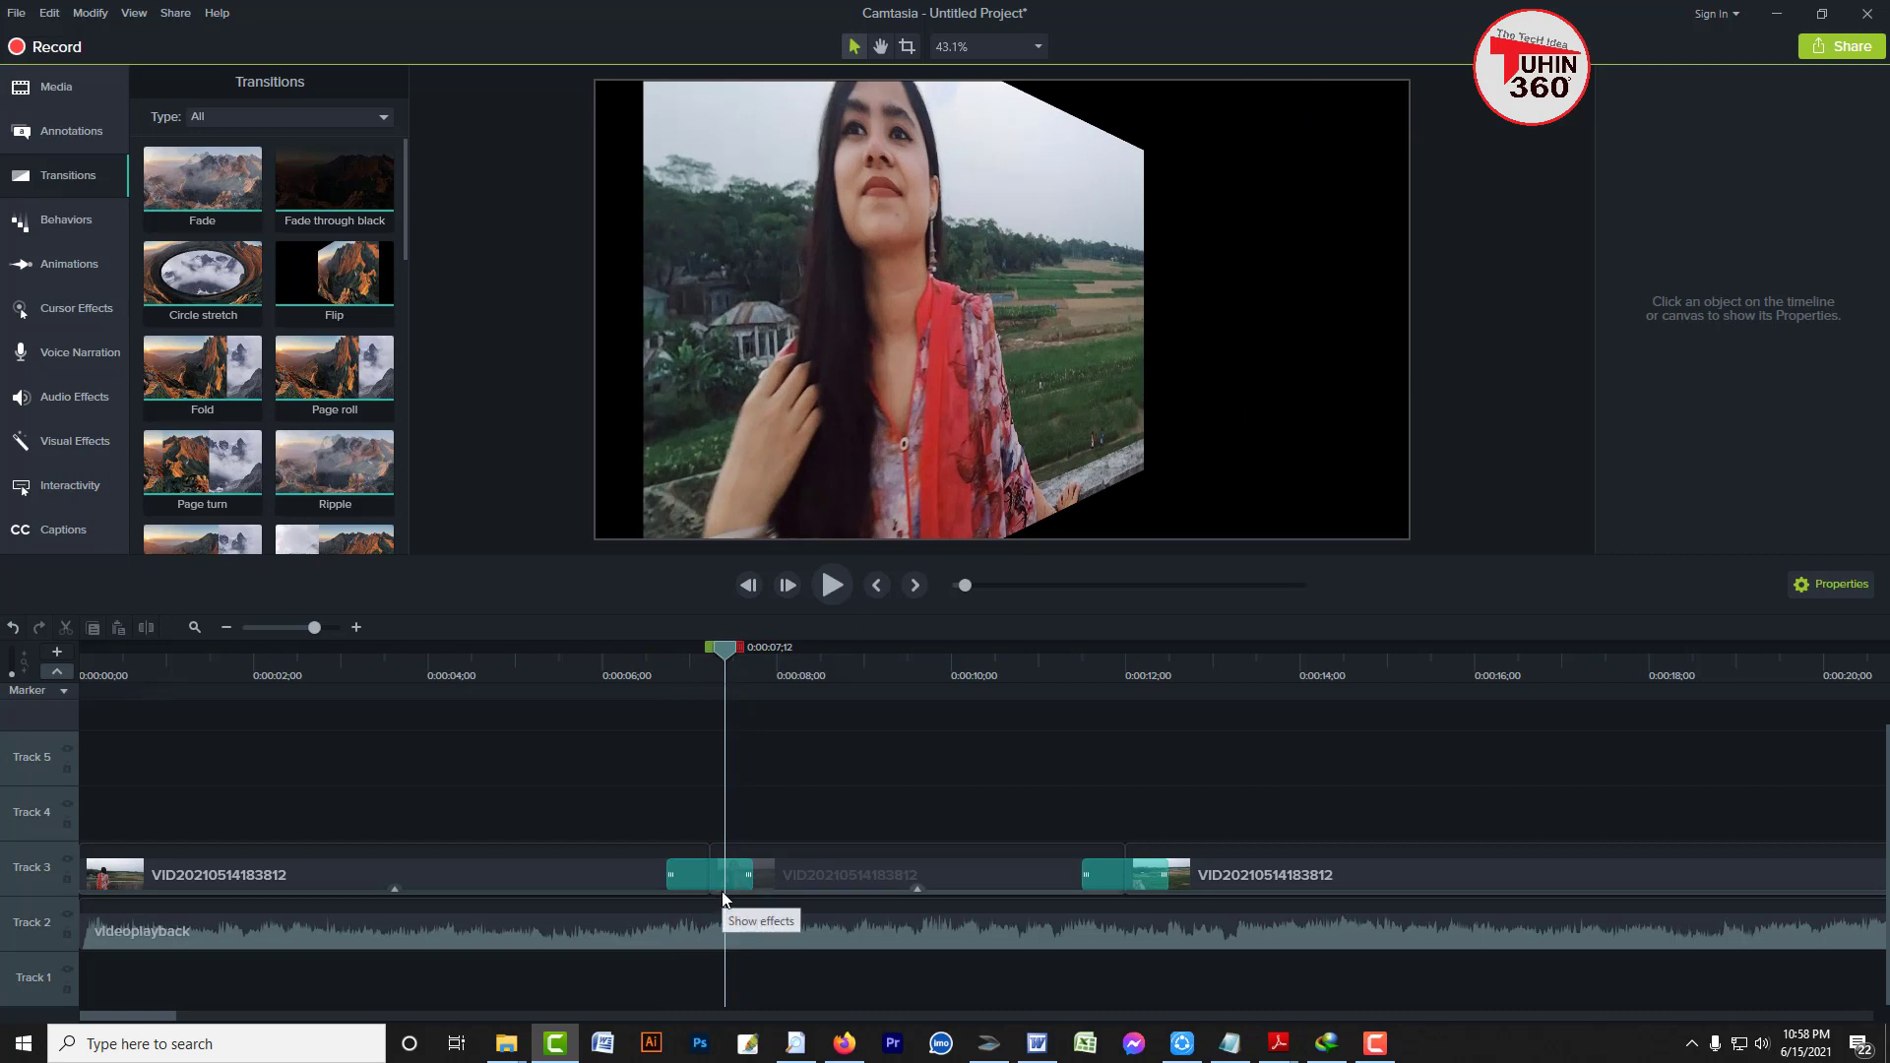
scroll(818, 783, "up", 1)
scroll(819, 779, "up", 1)
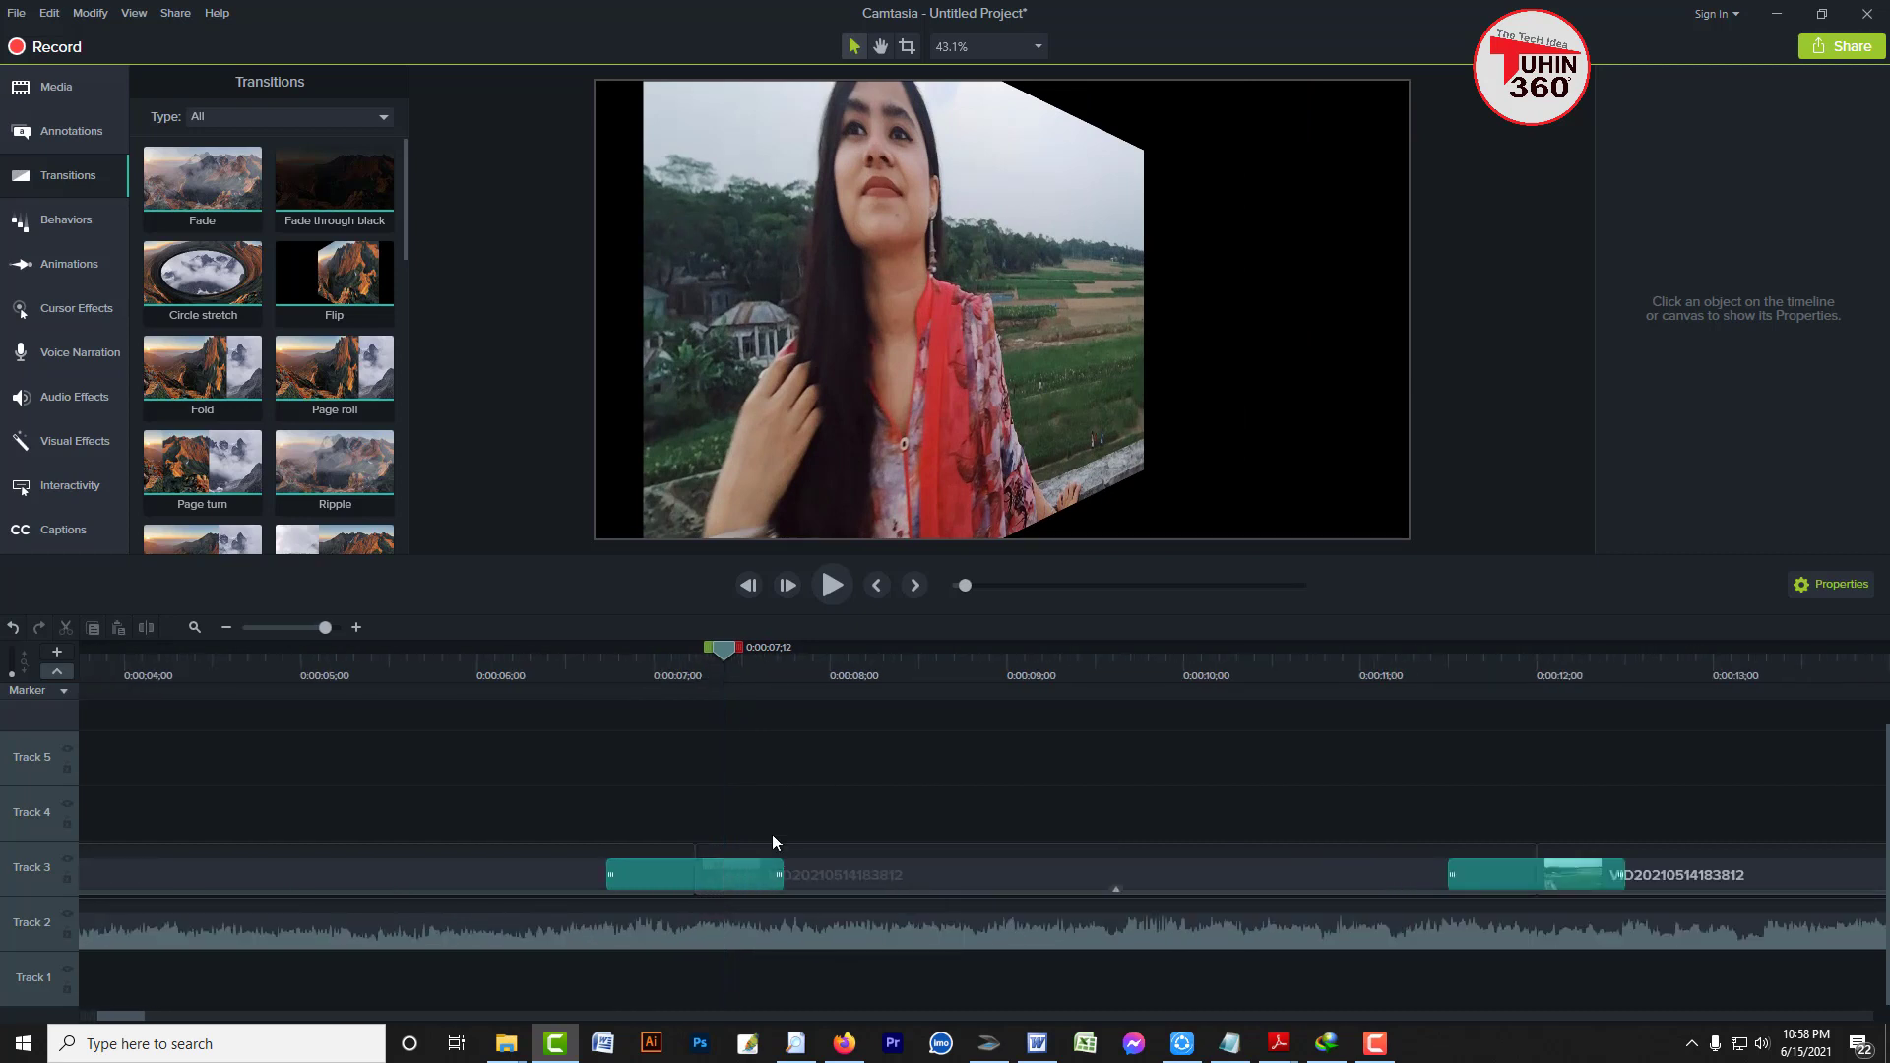
left_click(636, 877)
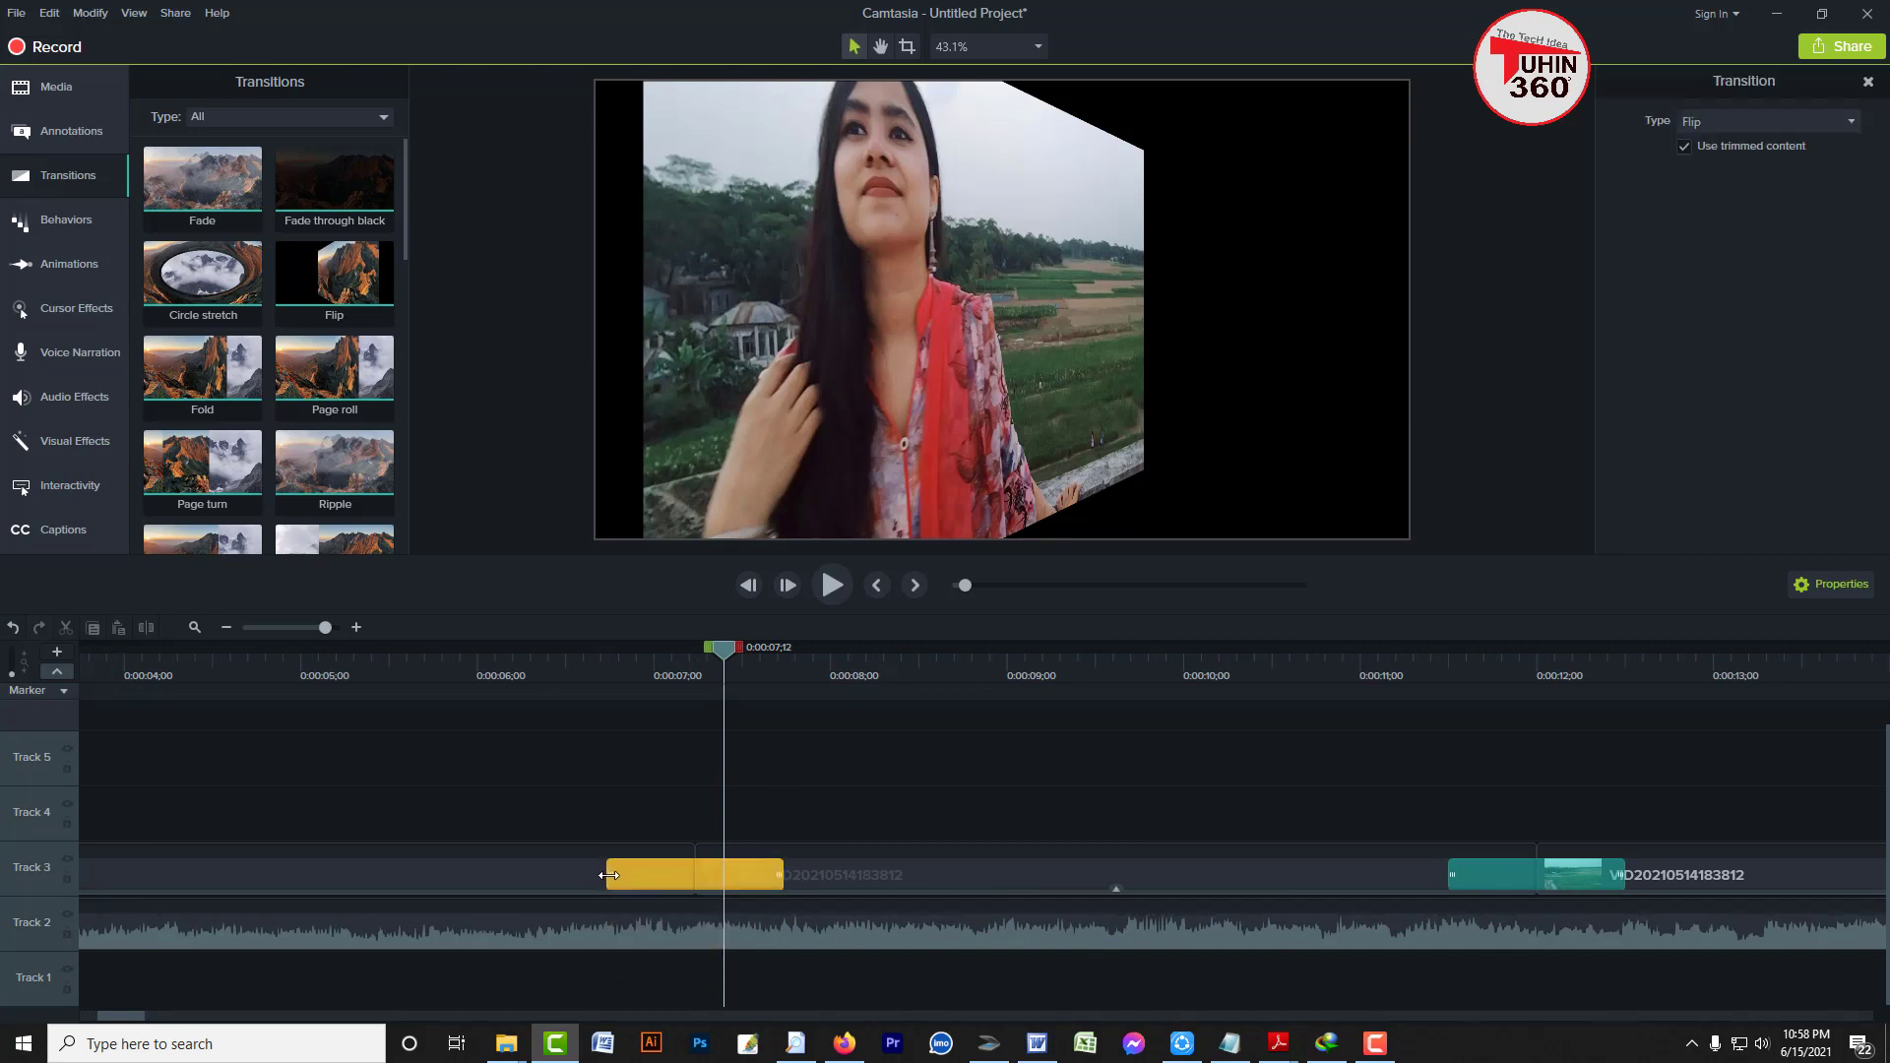
left_click_drag(608, 874, 454, 868)
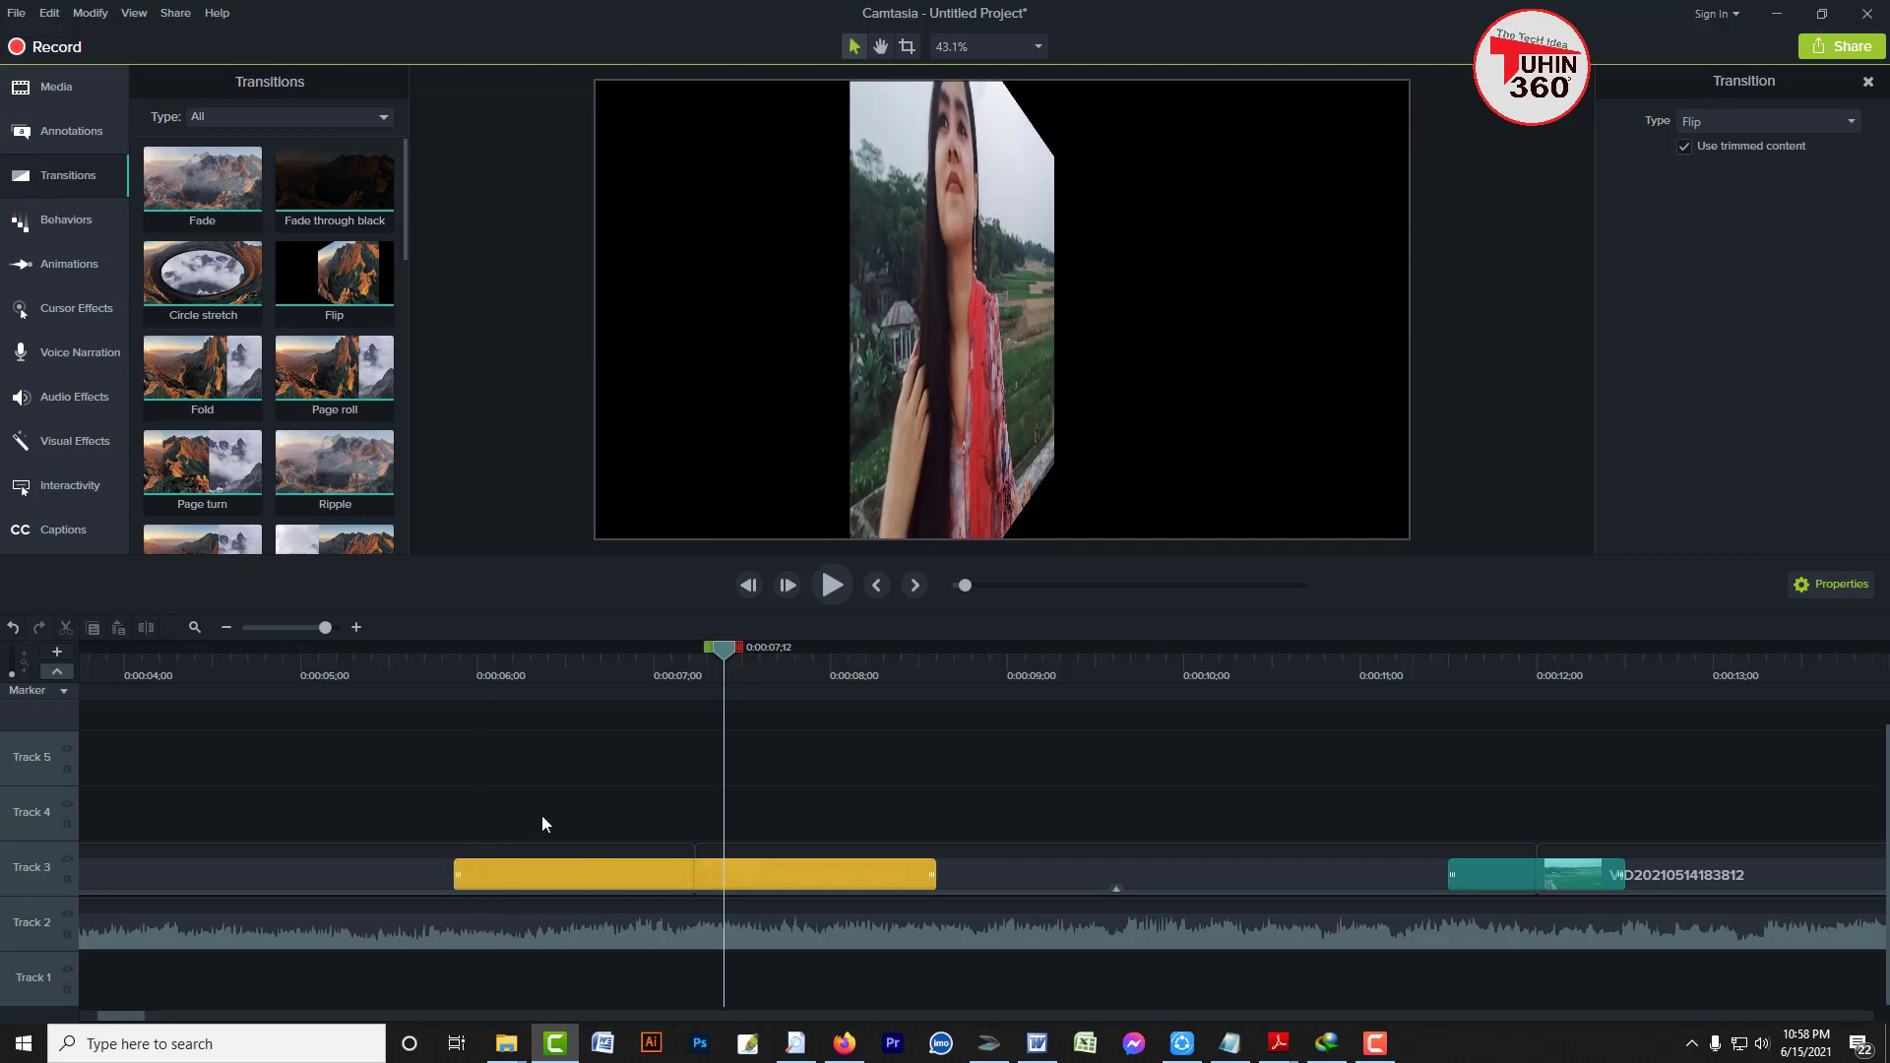
Play the timeline from 0:00:04;29 to preview the lengthened Flip transition
scroll(520, 742, "down", 2)
left_click(512, 658)
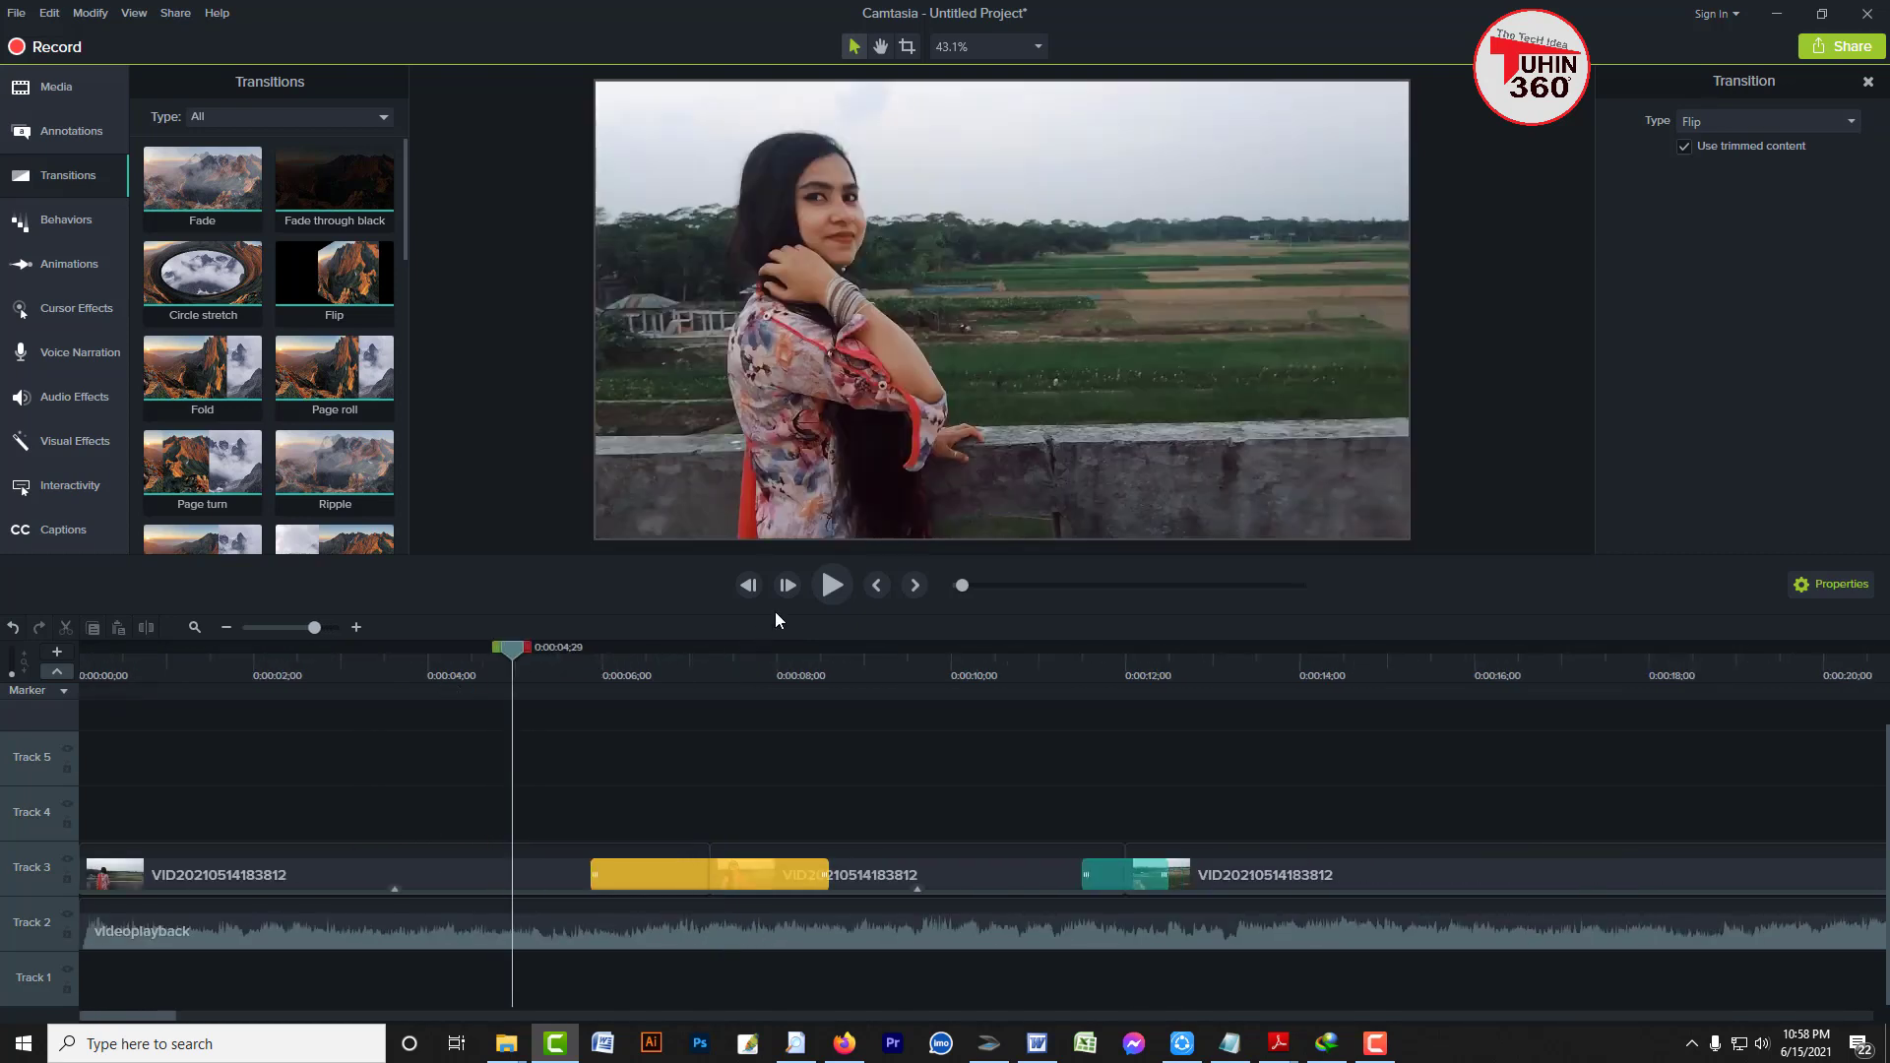
left_click(832, 586)
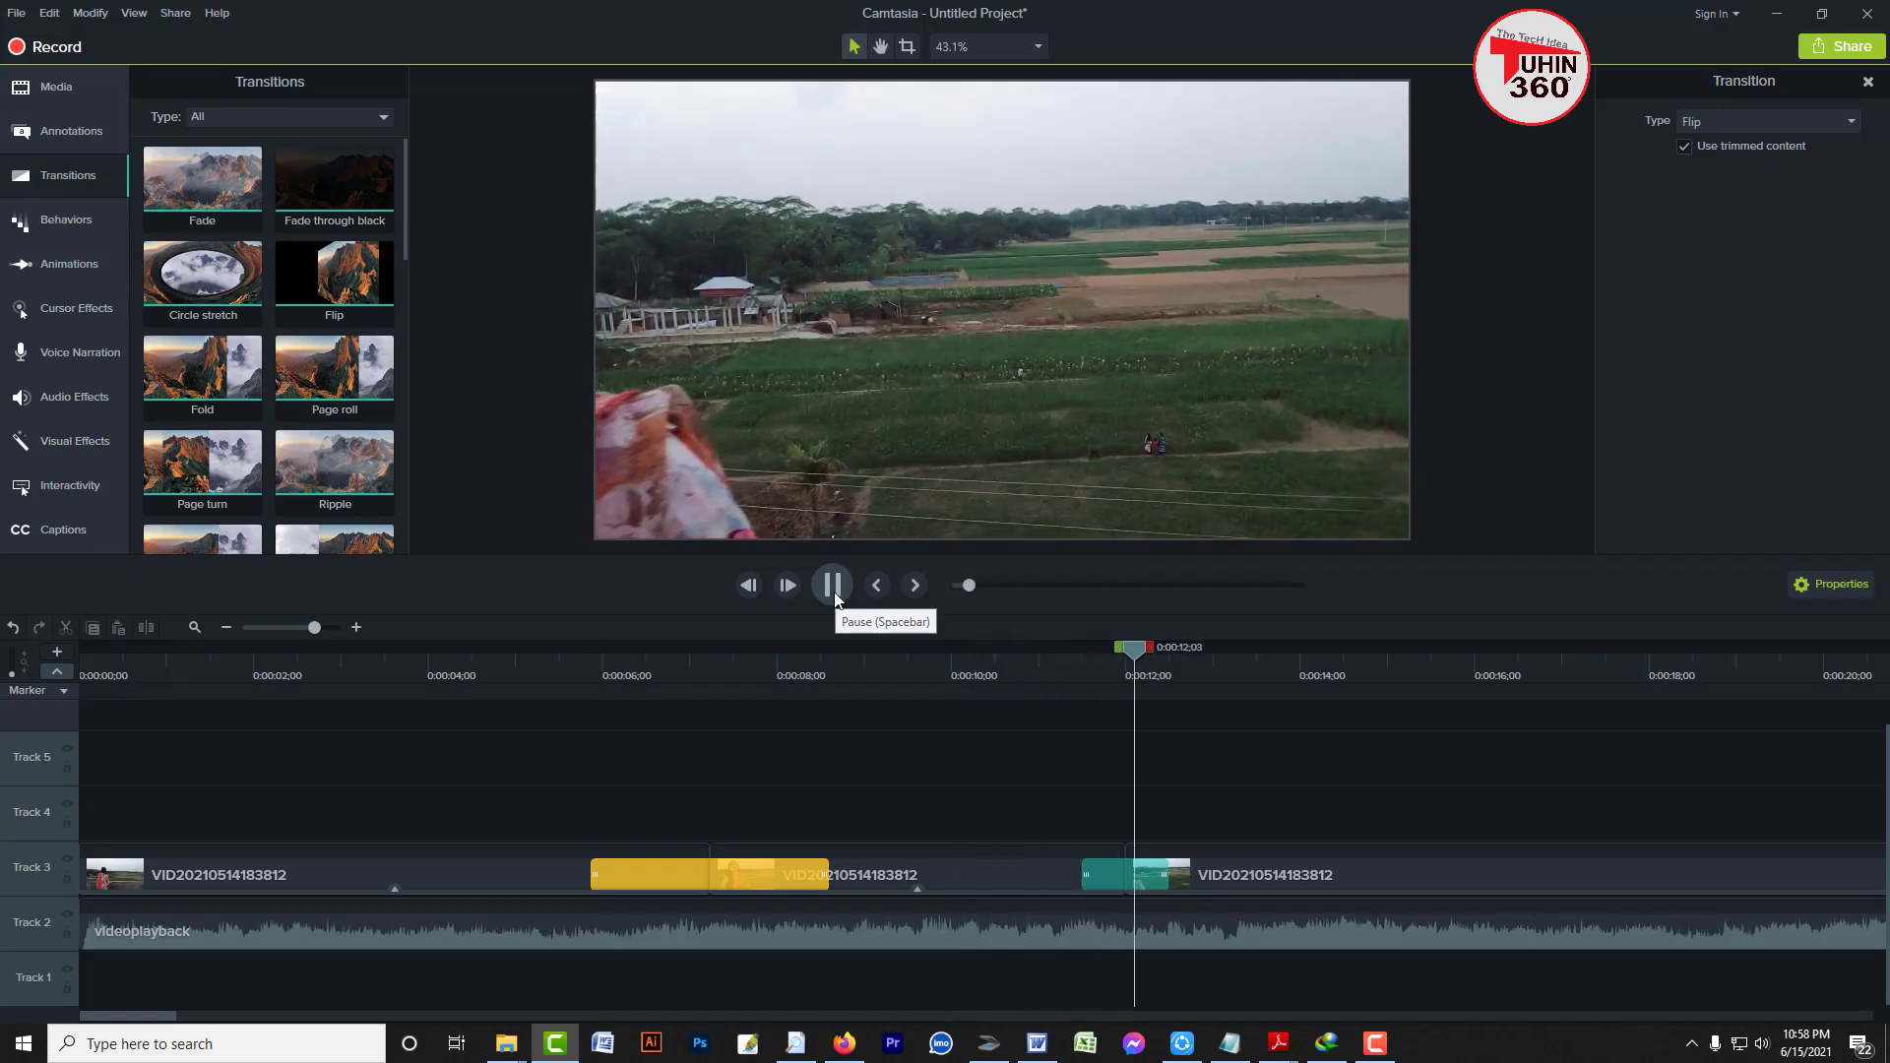
Remove the transition at the second cut on Track 3
left_click_drag(1095, 884, 1132, 876)
scroll(1061, 827, "down", 2)
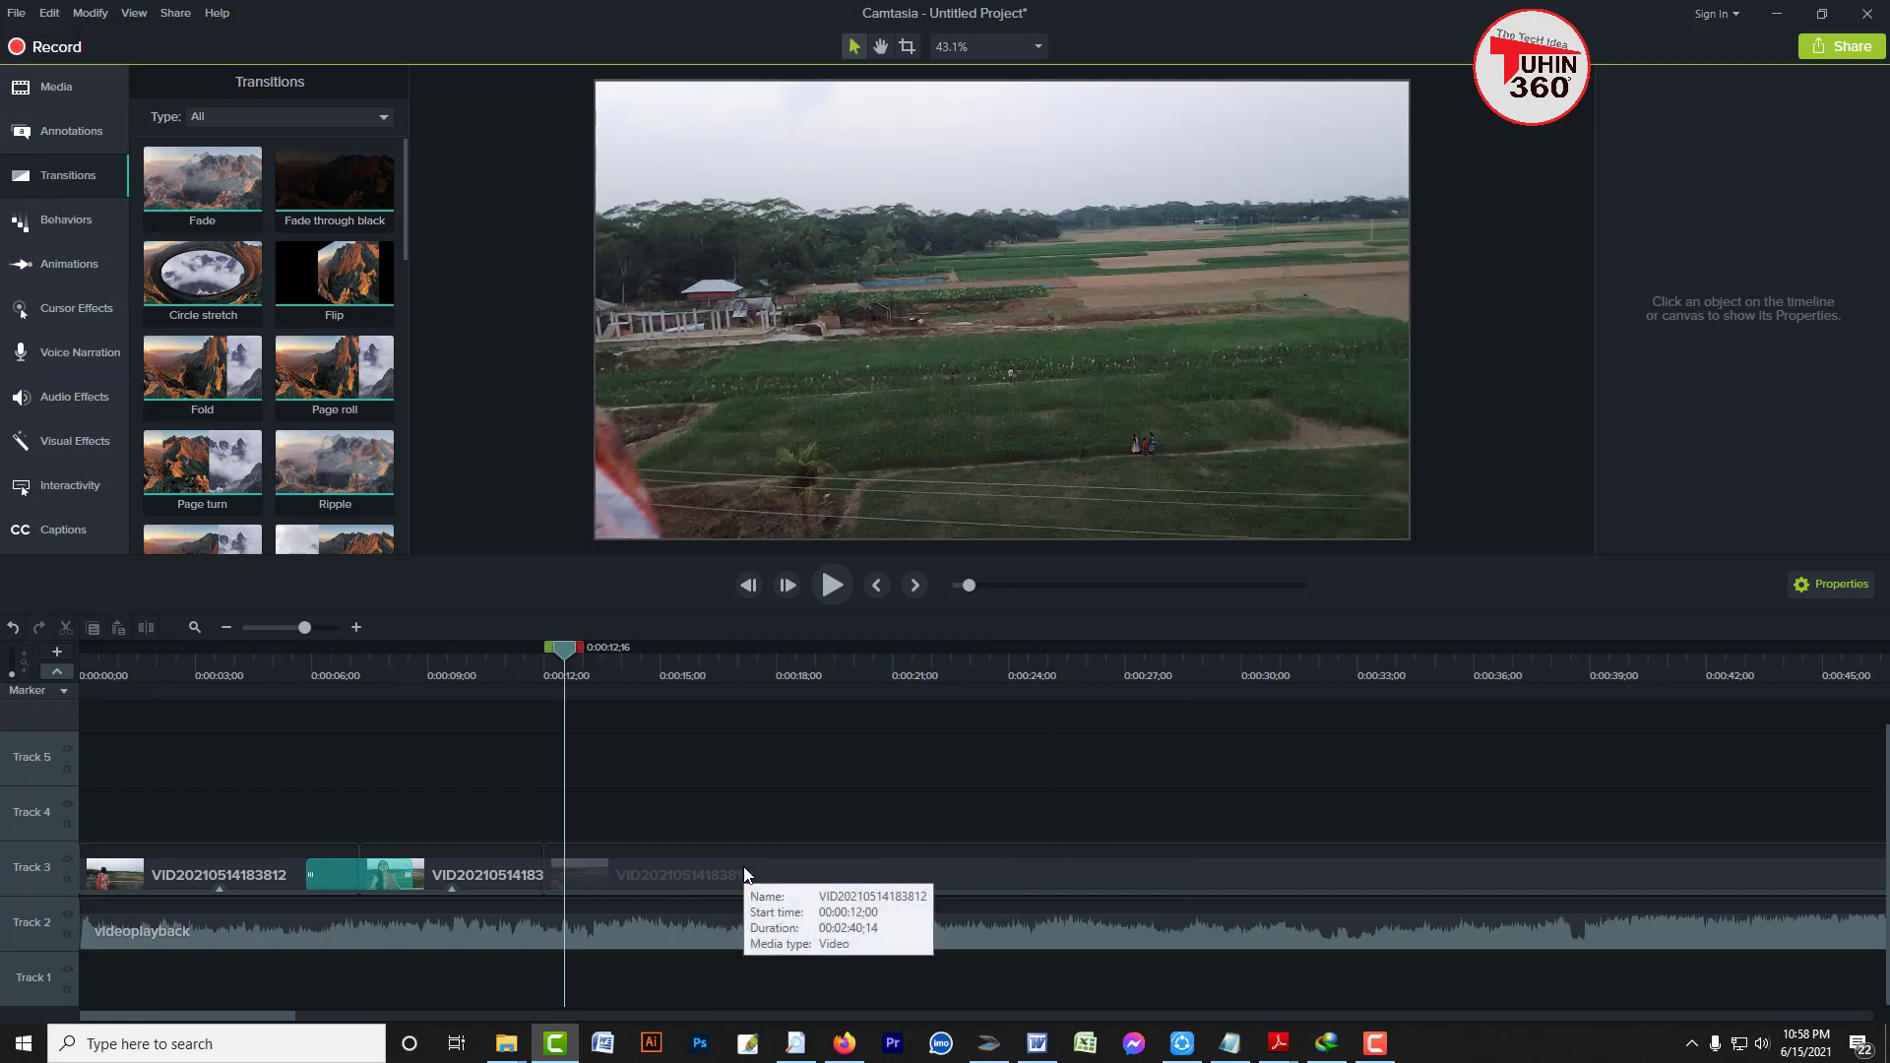
scroll(335, 285, "down", 3)
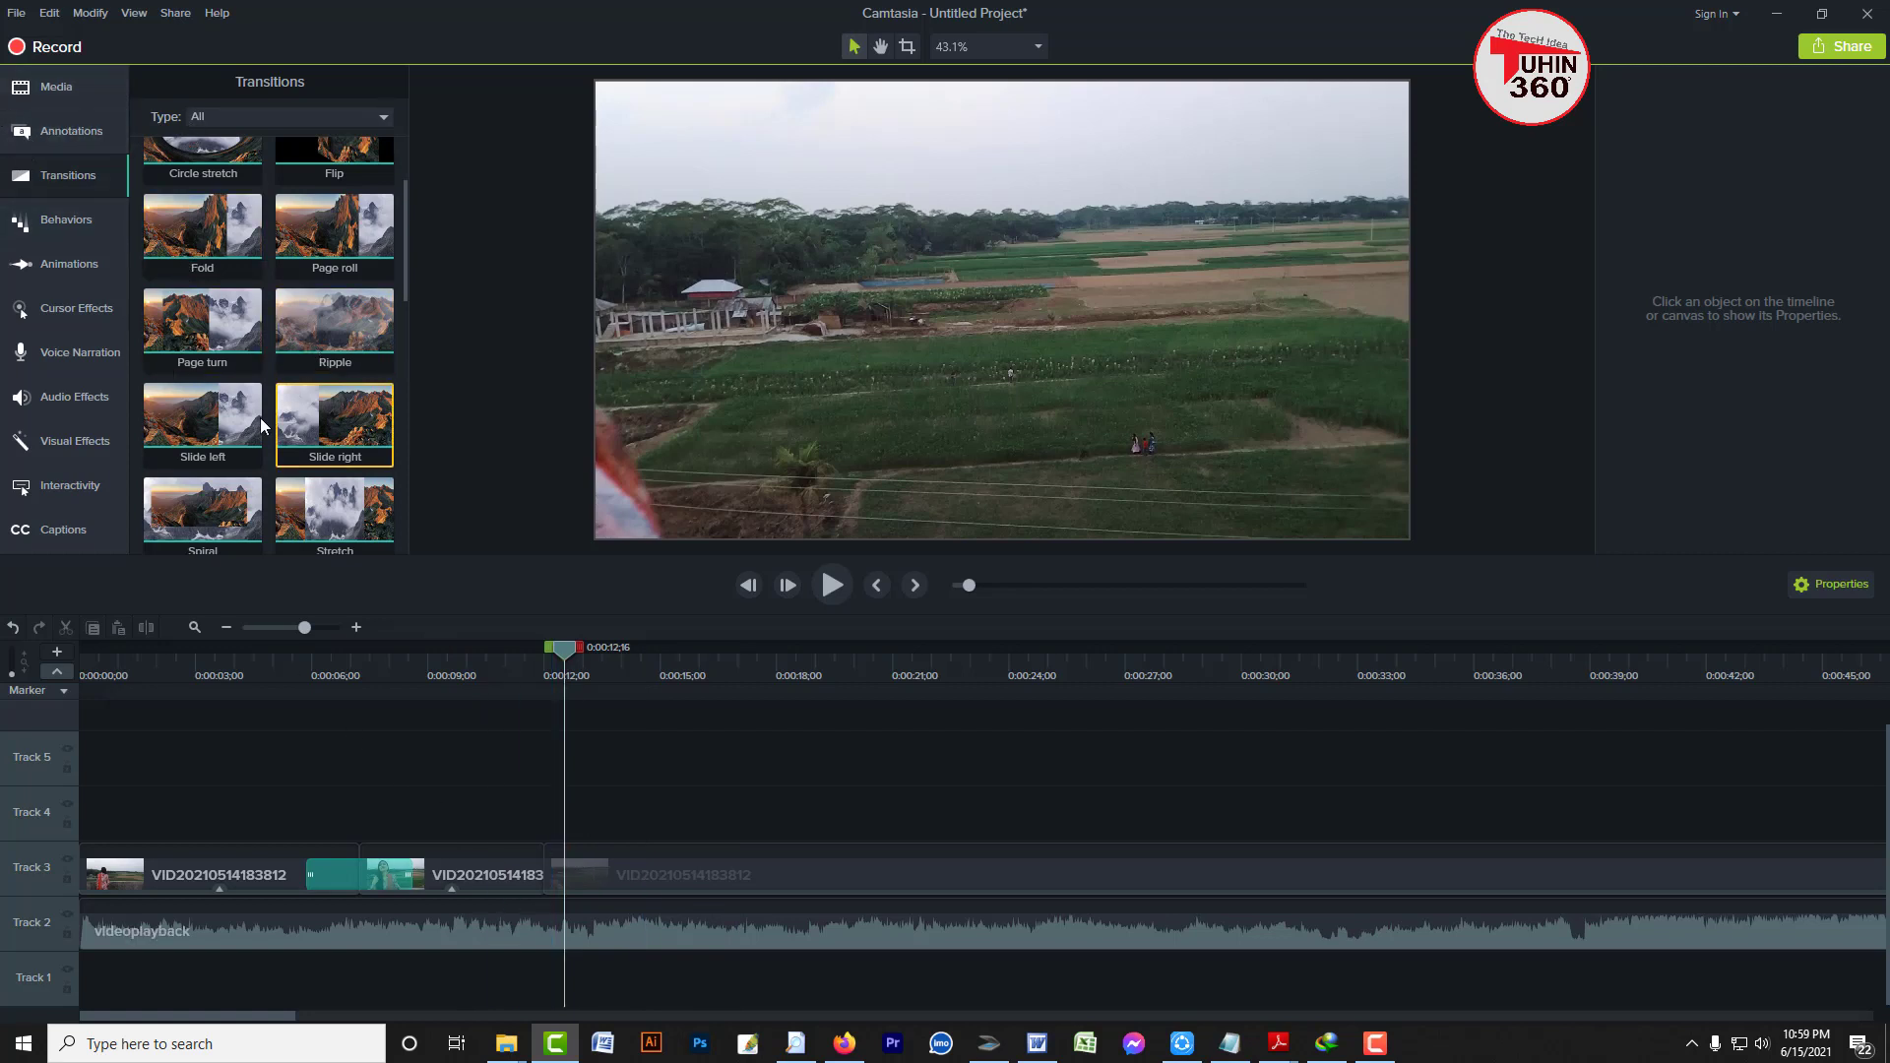
Look through the annotation categories, from callouts, arrows and shapes to blur and highlight, Sketch Motion and keystroke callouts
left_click(36, 138)
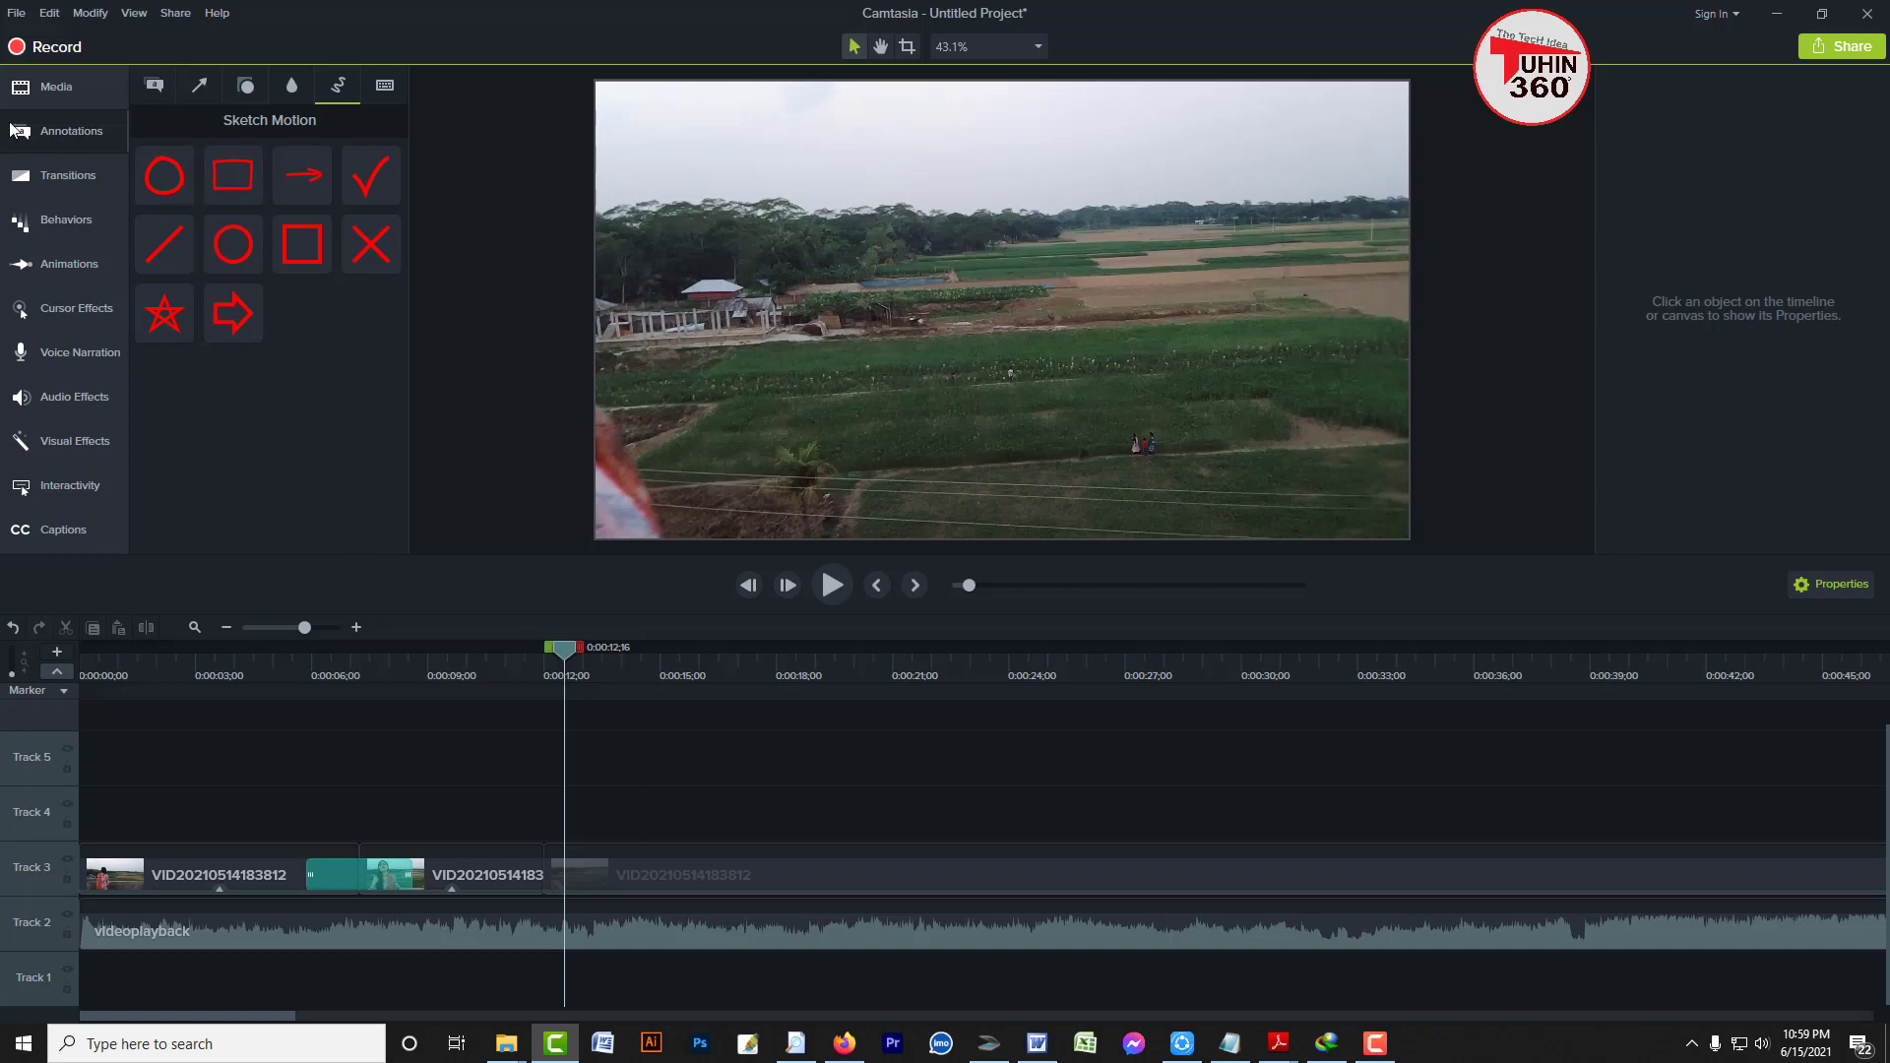
left_click(62, 132)
left_click(119, 137)
left_click(200, 87)
left_click(246, 89)
left_click(291, 87)
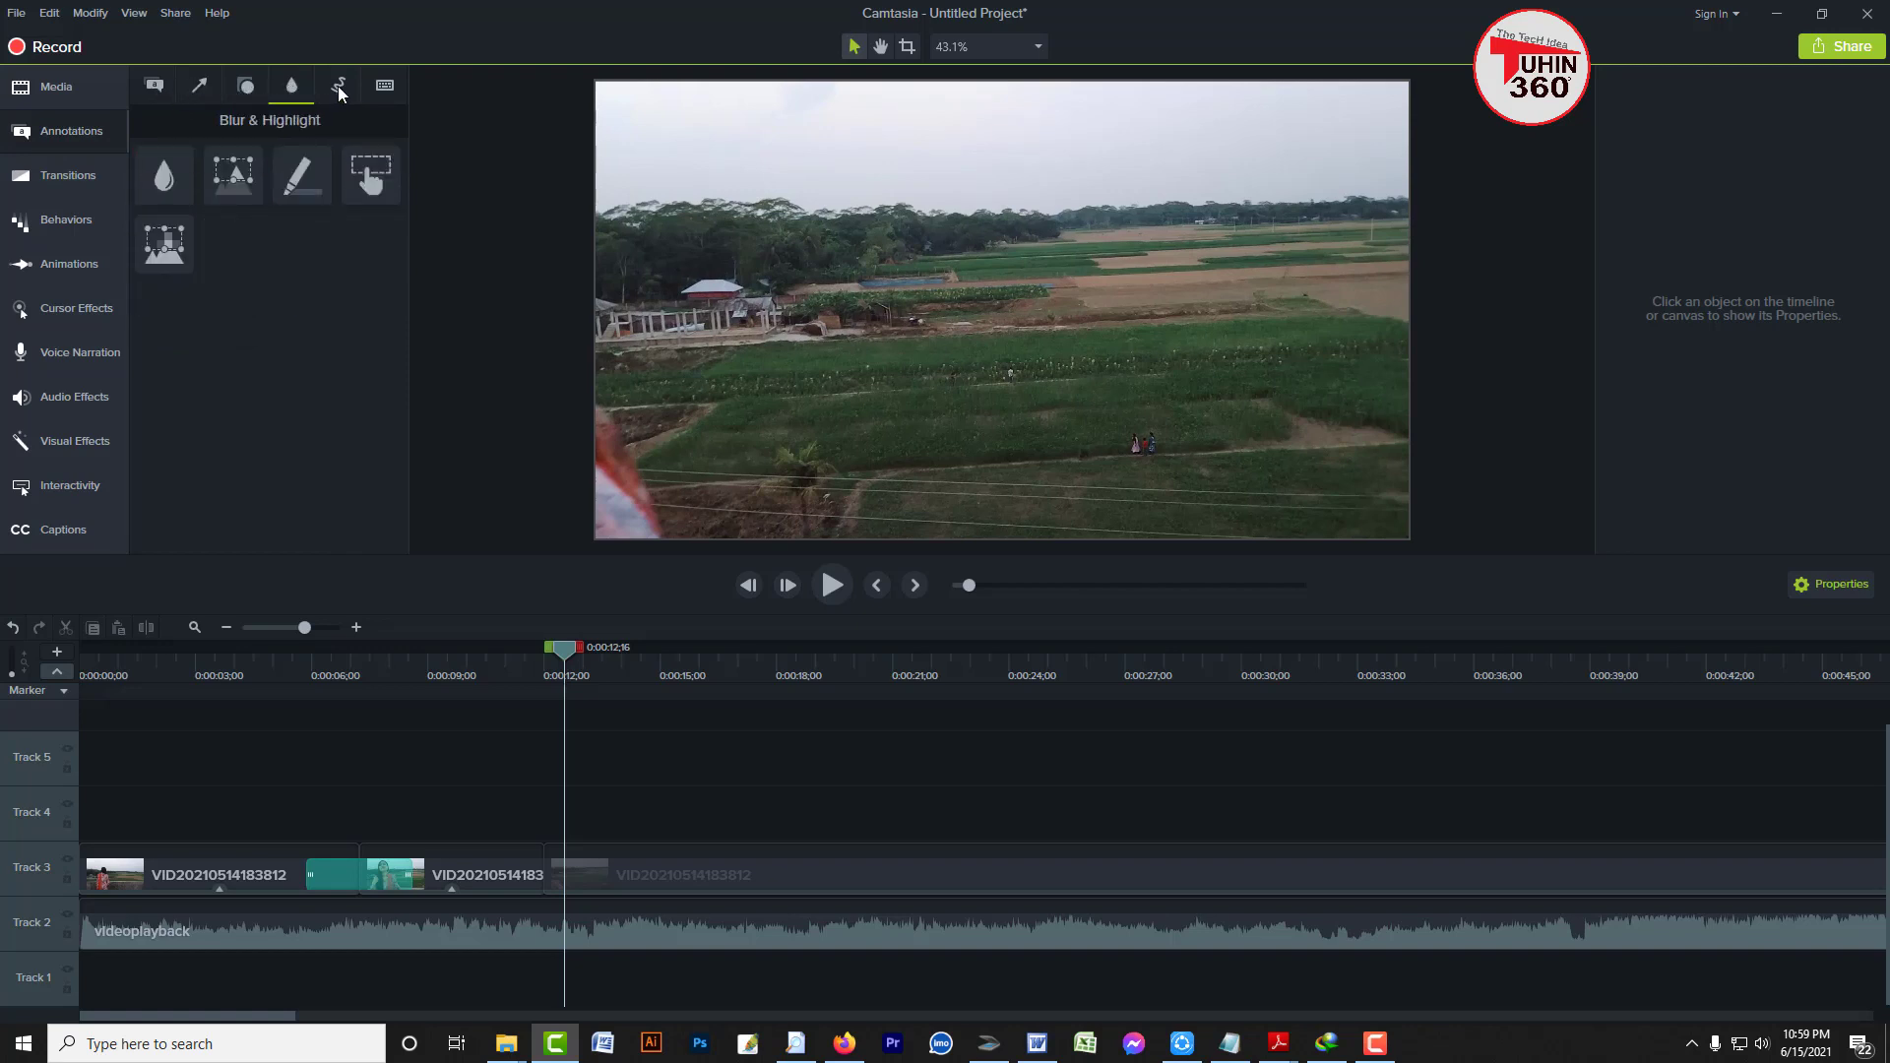
left_click(338, 87)
left_click(385, 86)
left_click(340, 87)
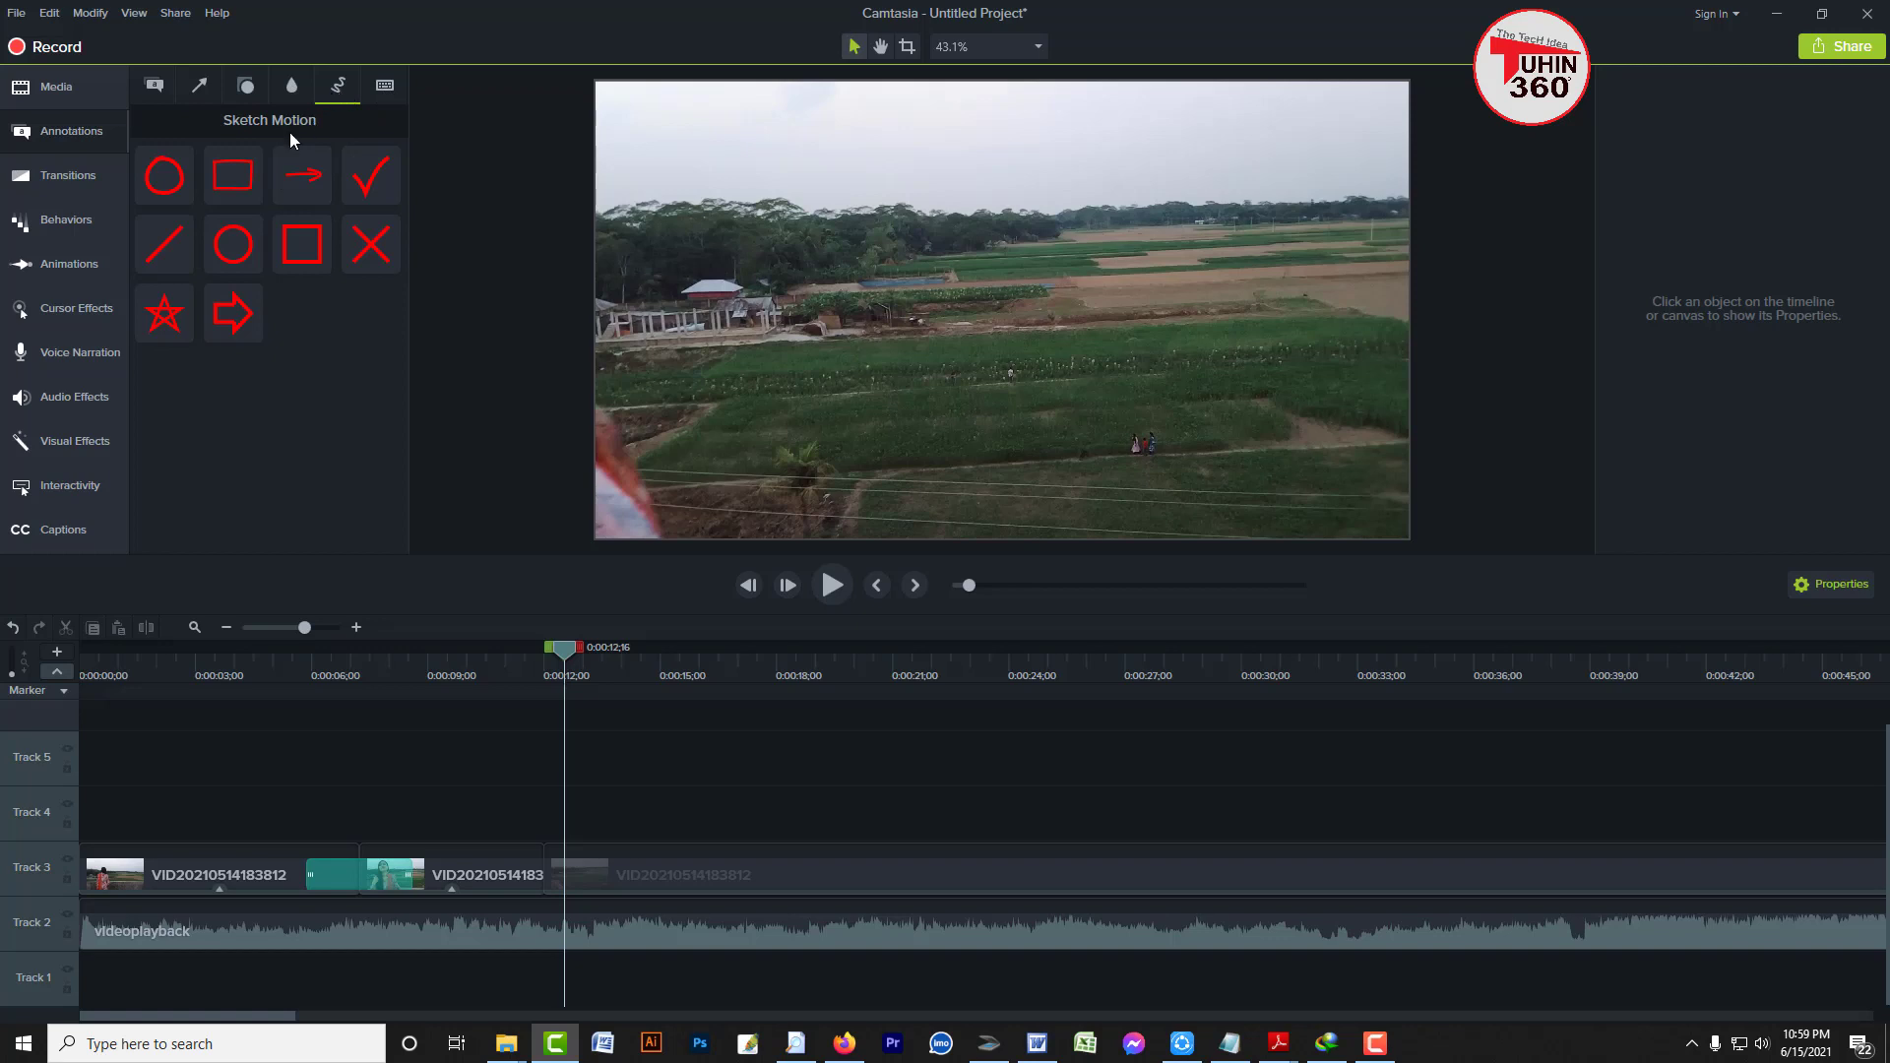
left_click(151, 86)
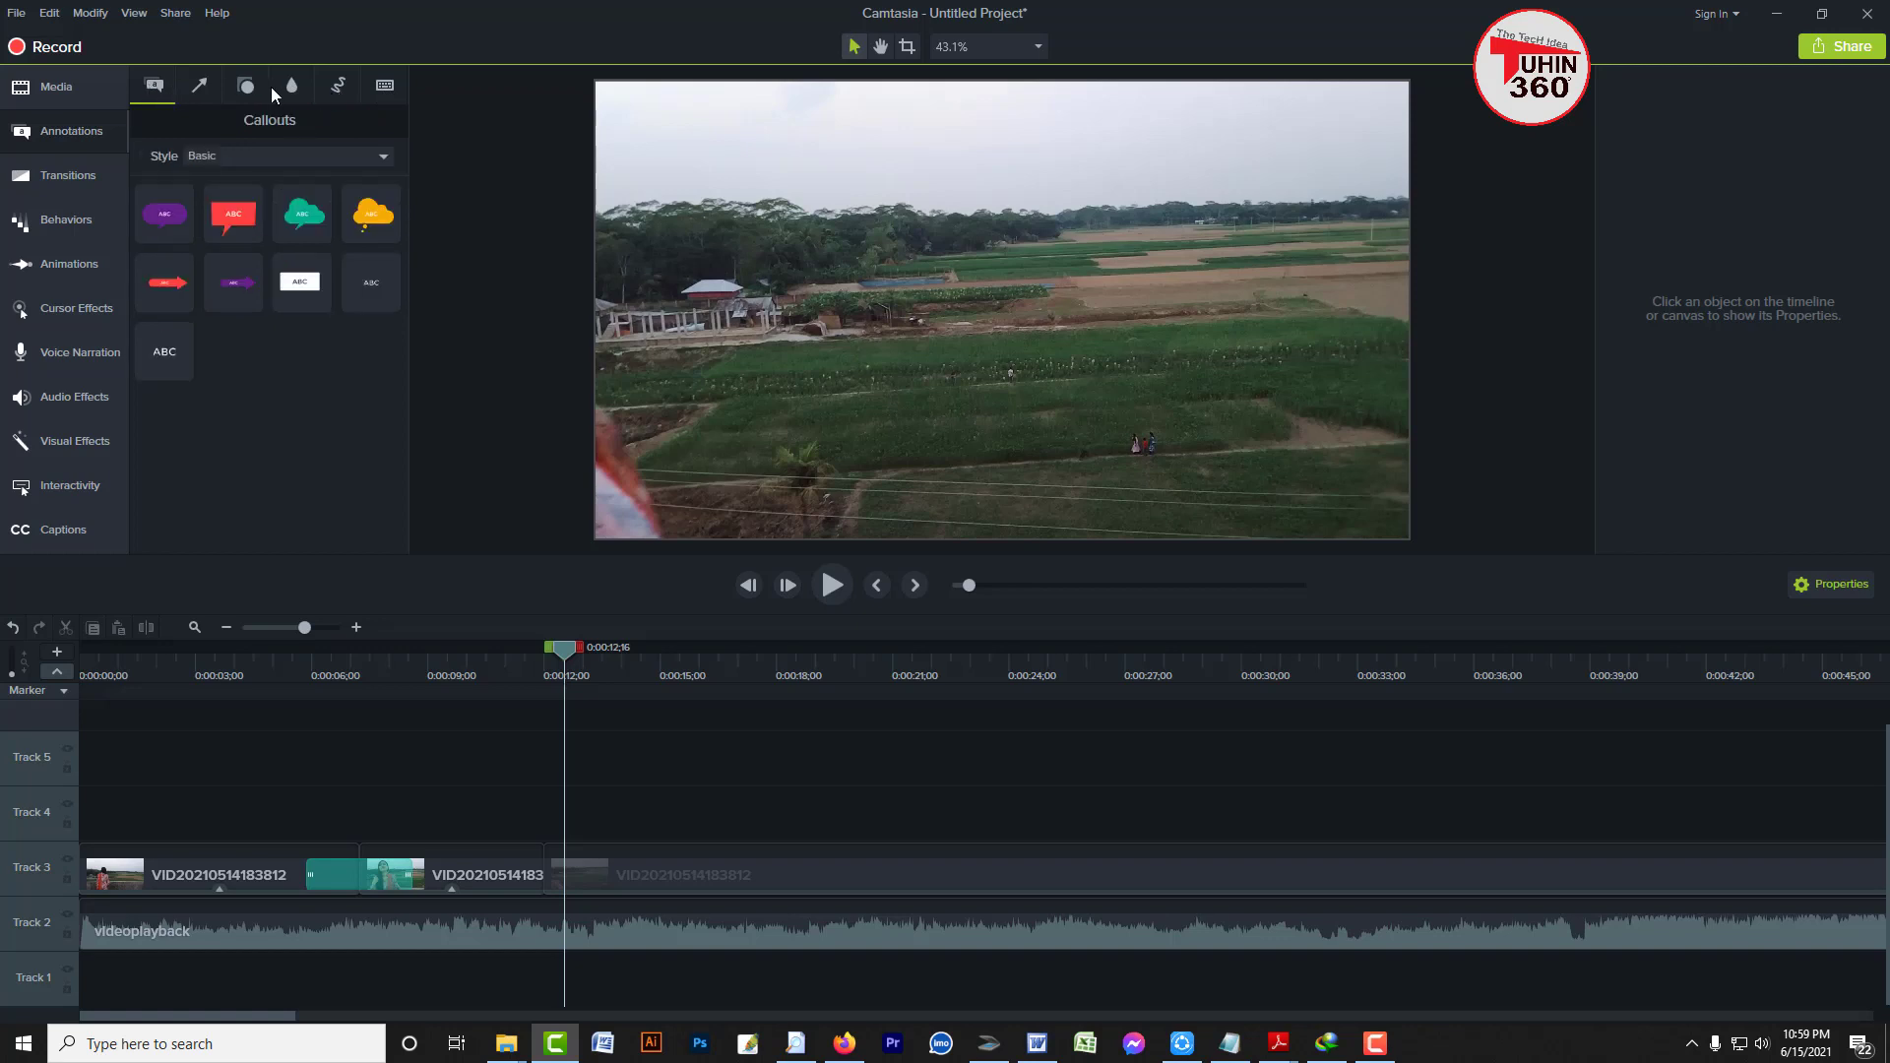
Add a Sketch Motion arrow to Track 4 at 0:00:12;16, rotated, narrowed and placed to point at the two people in the field
left_click(338, 87)
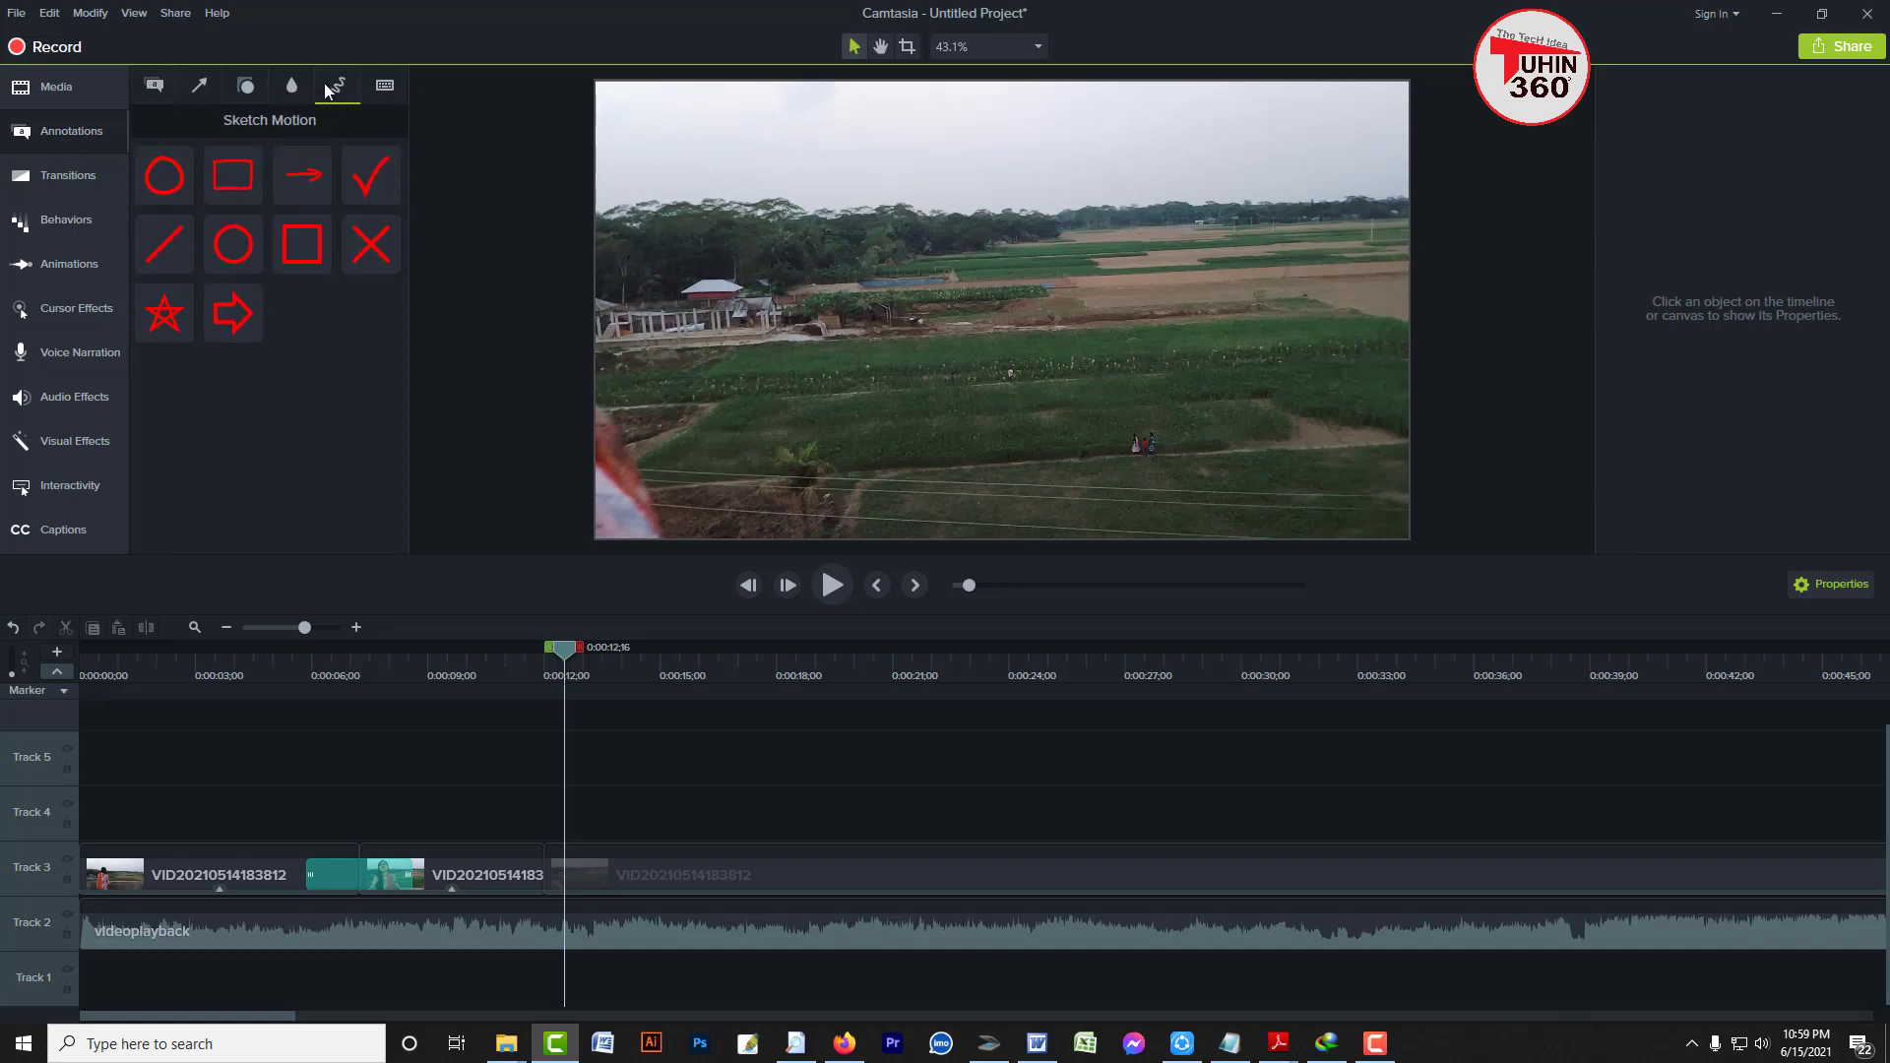
mouse_move(303, 175)
left_mouse_down()
mouse_move(473, 378)
mouse_move(634, 746)
mouse_move(555, 811)
left_mouse_up()
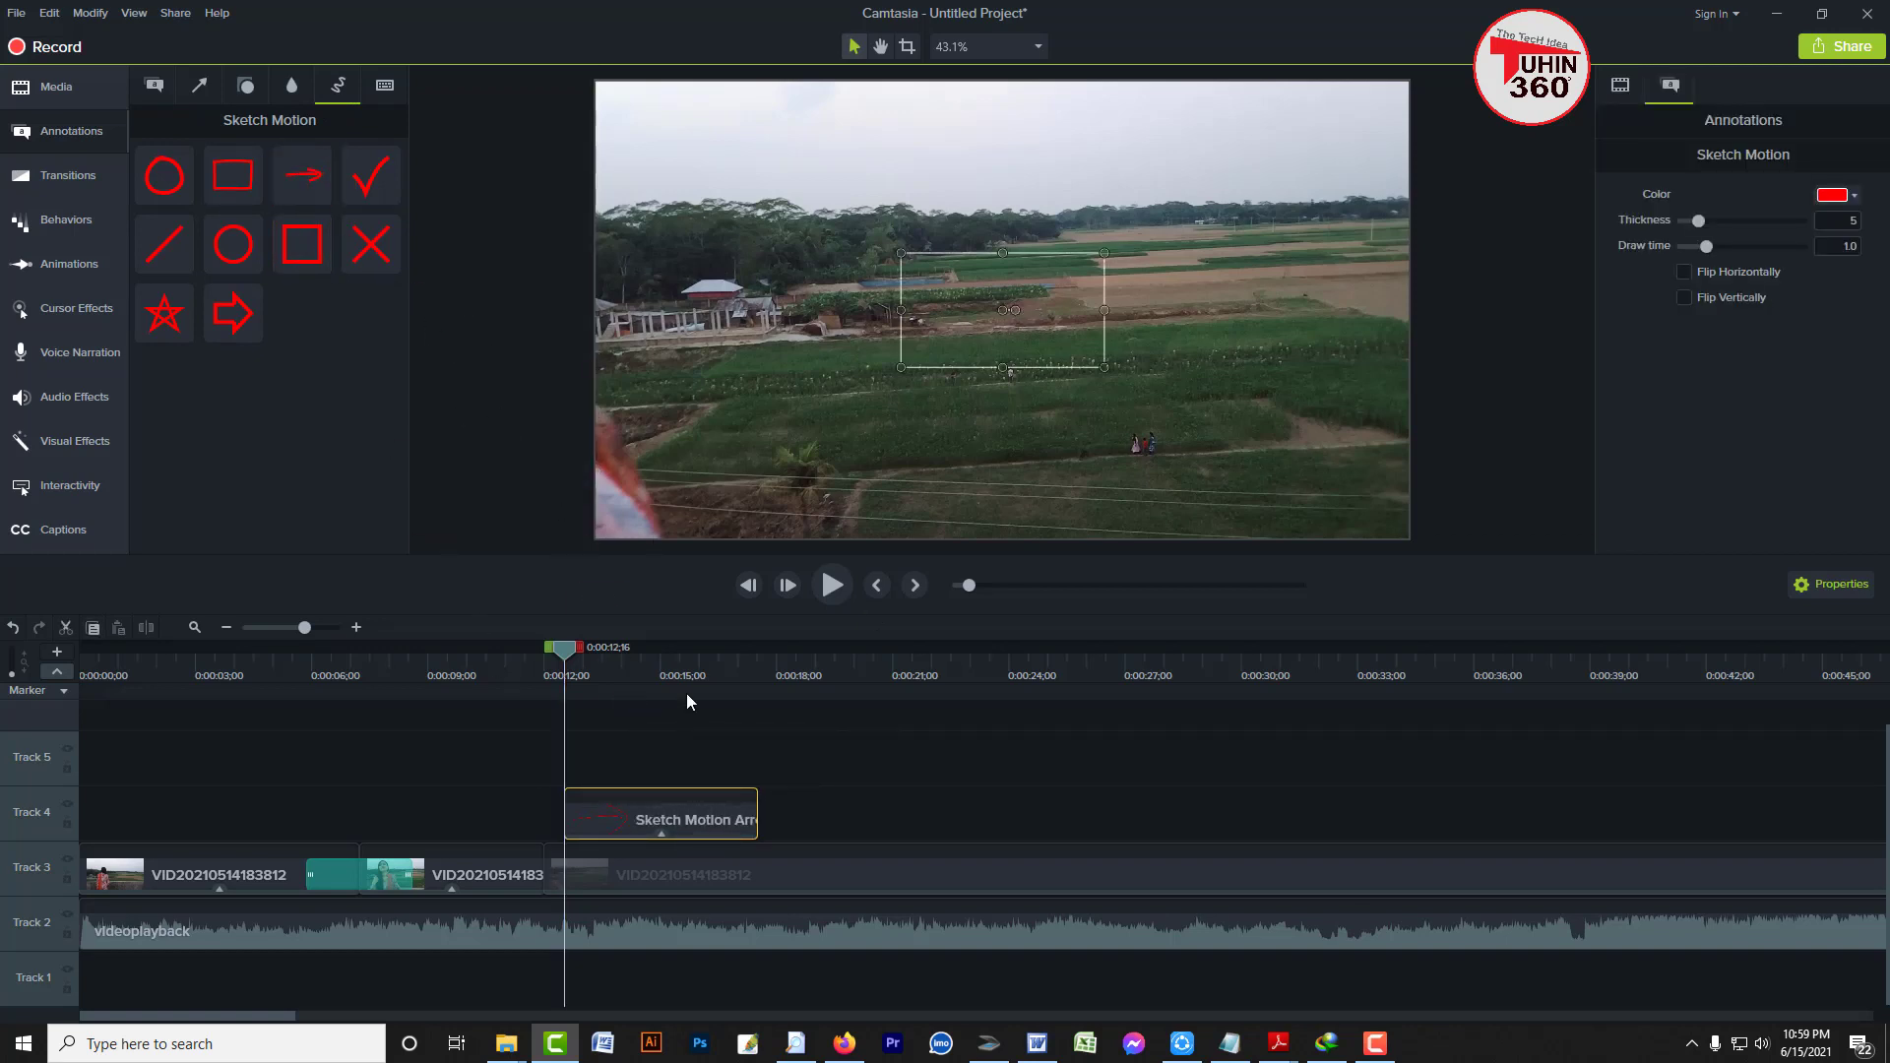
left_click_drag(566, 656, 601, 657)
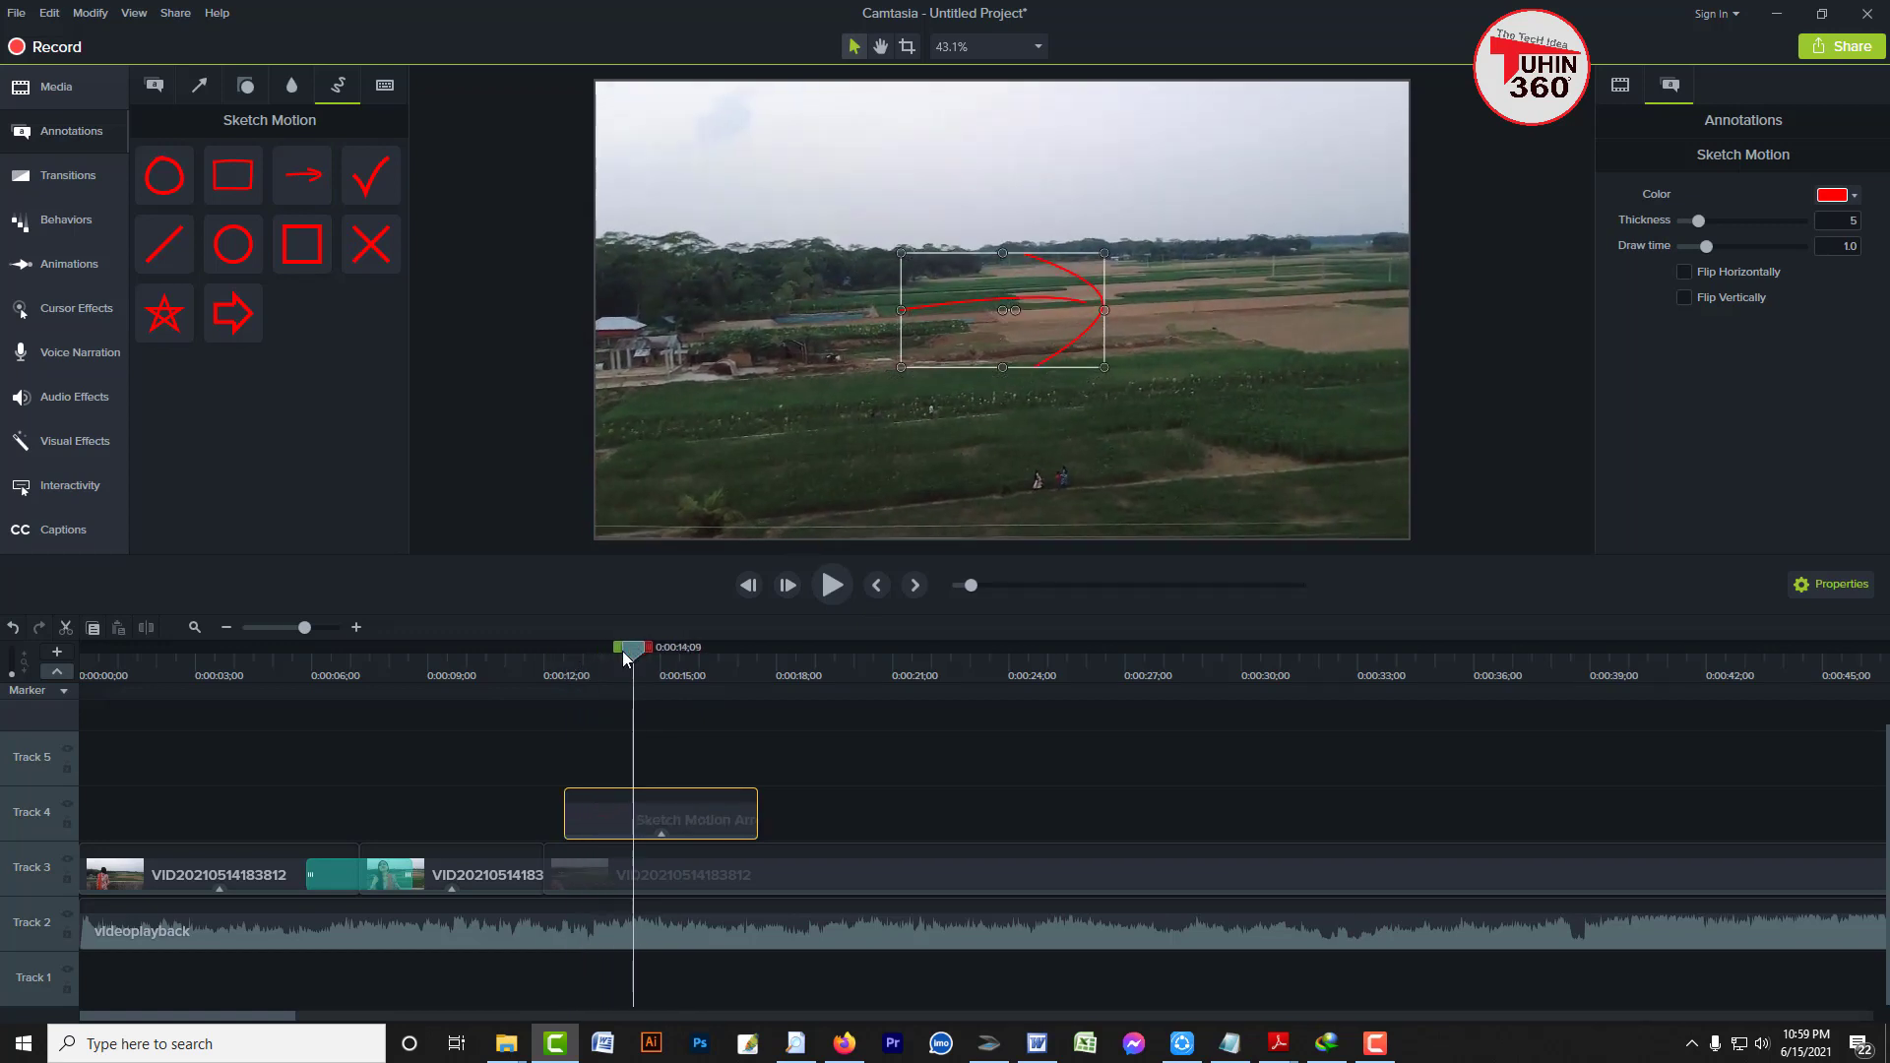
left_click_drag(1014, 309, 1022, 325)
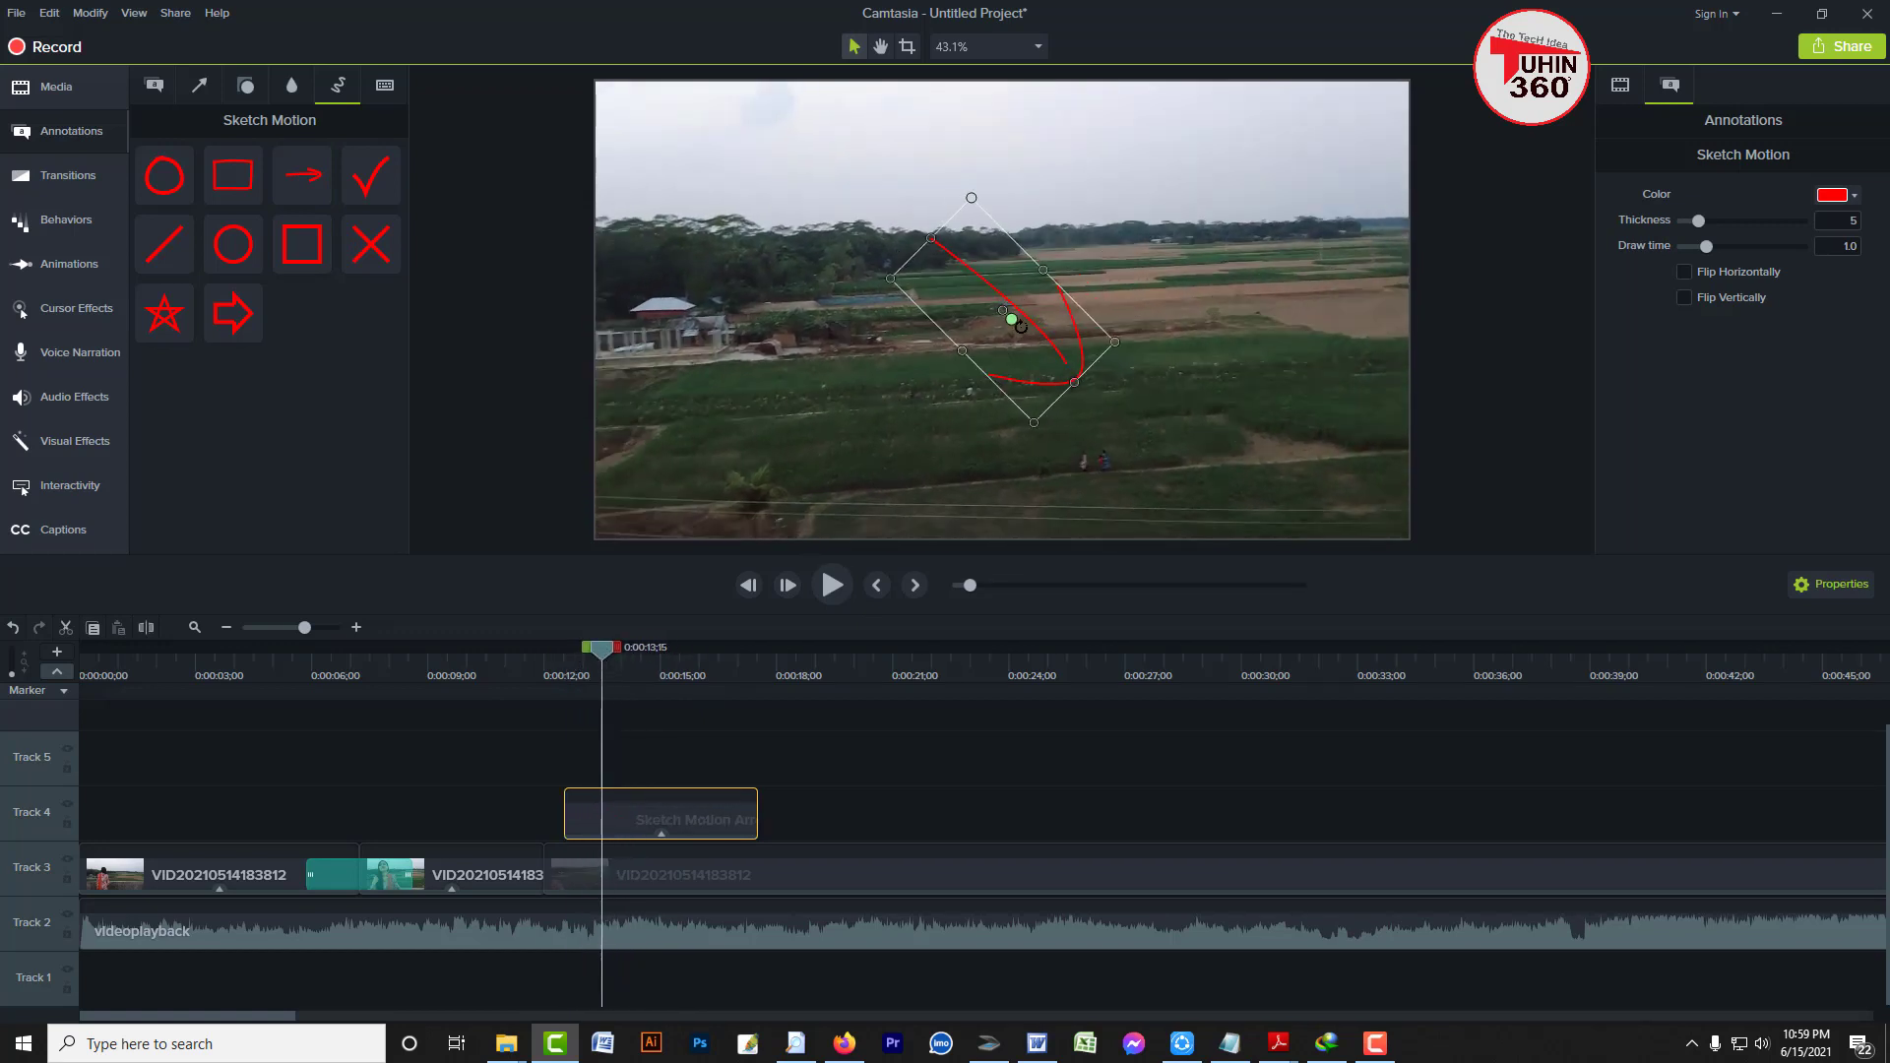
mouse_move(1034, 419)
left_mouse_down()
mouse_move(1044, 282)
mouse_move(1014, 241)
mouse_move(1067, 446)
mouse_move(1043, 447)
left_mouse_up()
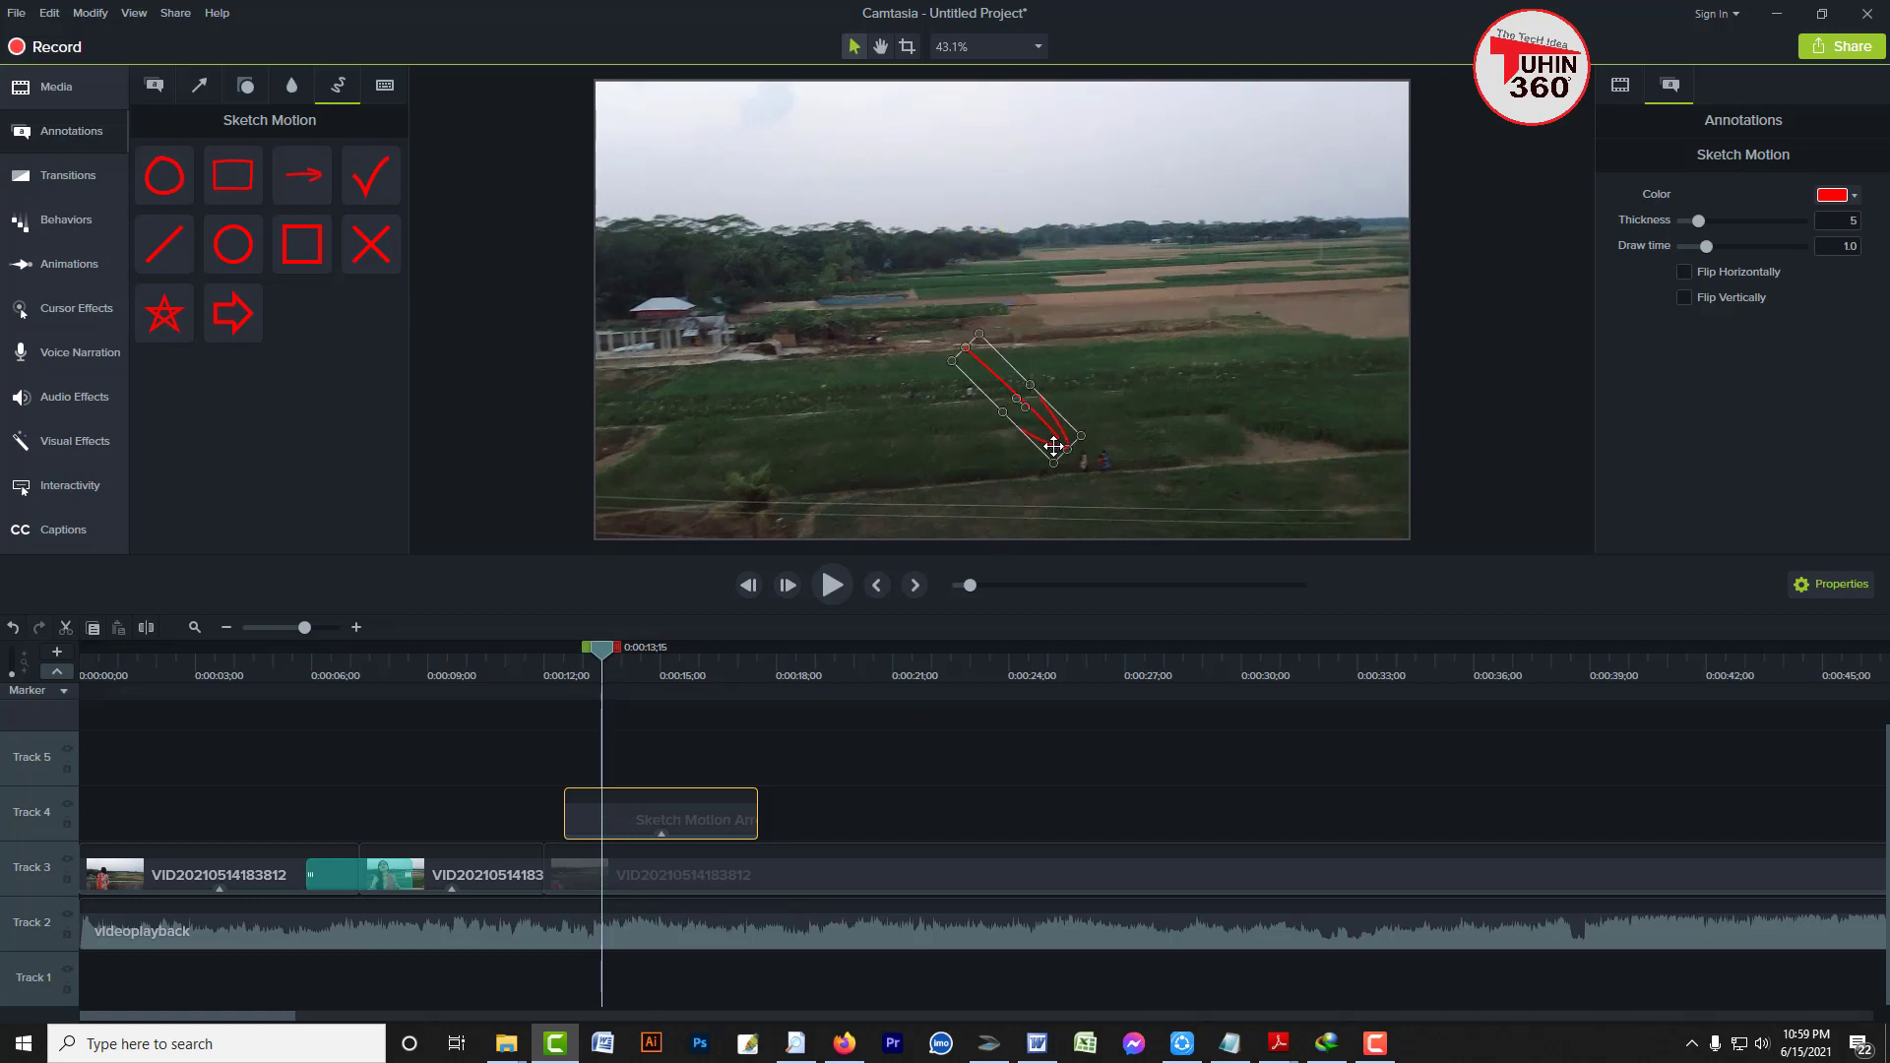
Shorten the arrow clip on Track 4 to end at 0:00:15;00, and preview it from shortly before its start
left_click_drag(757, 816, 661, 816)
left_click(538, 677)
left_click(828, 590)
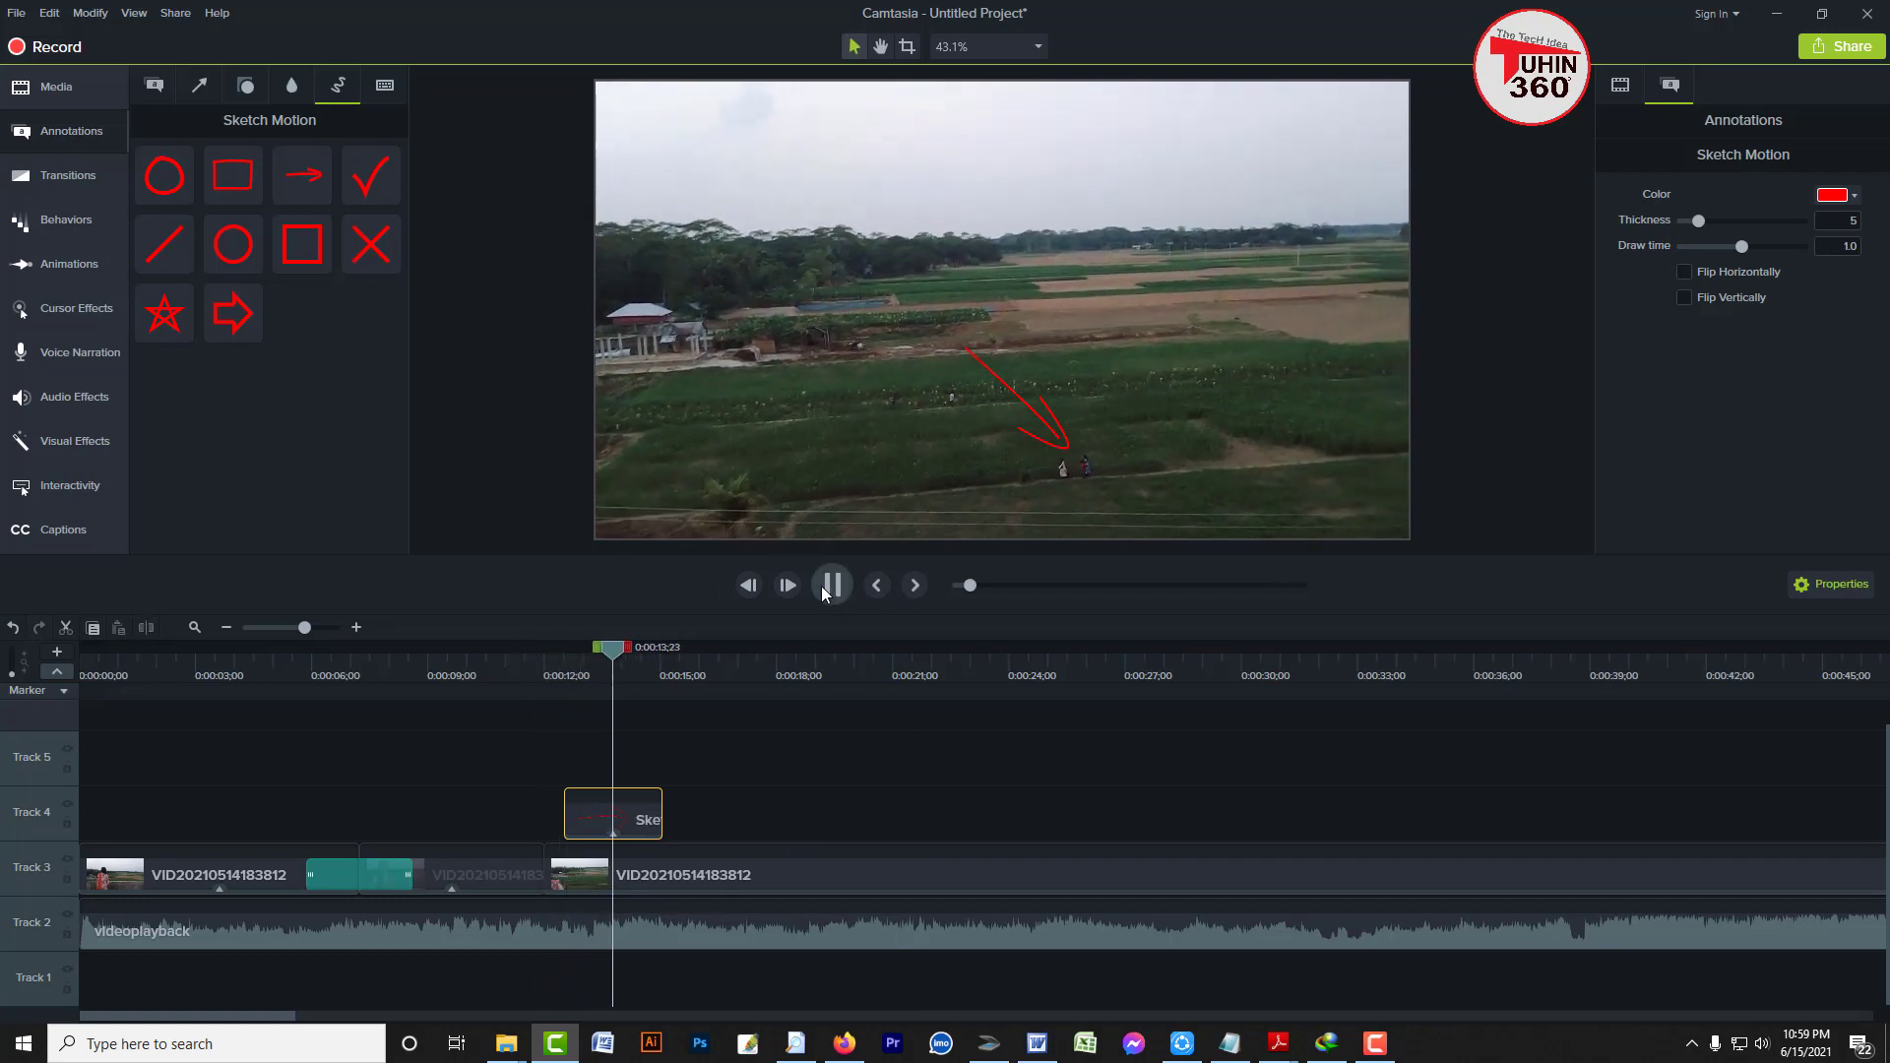
left_click(827, 588)
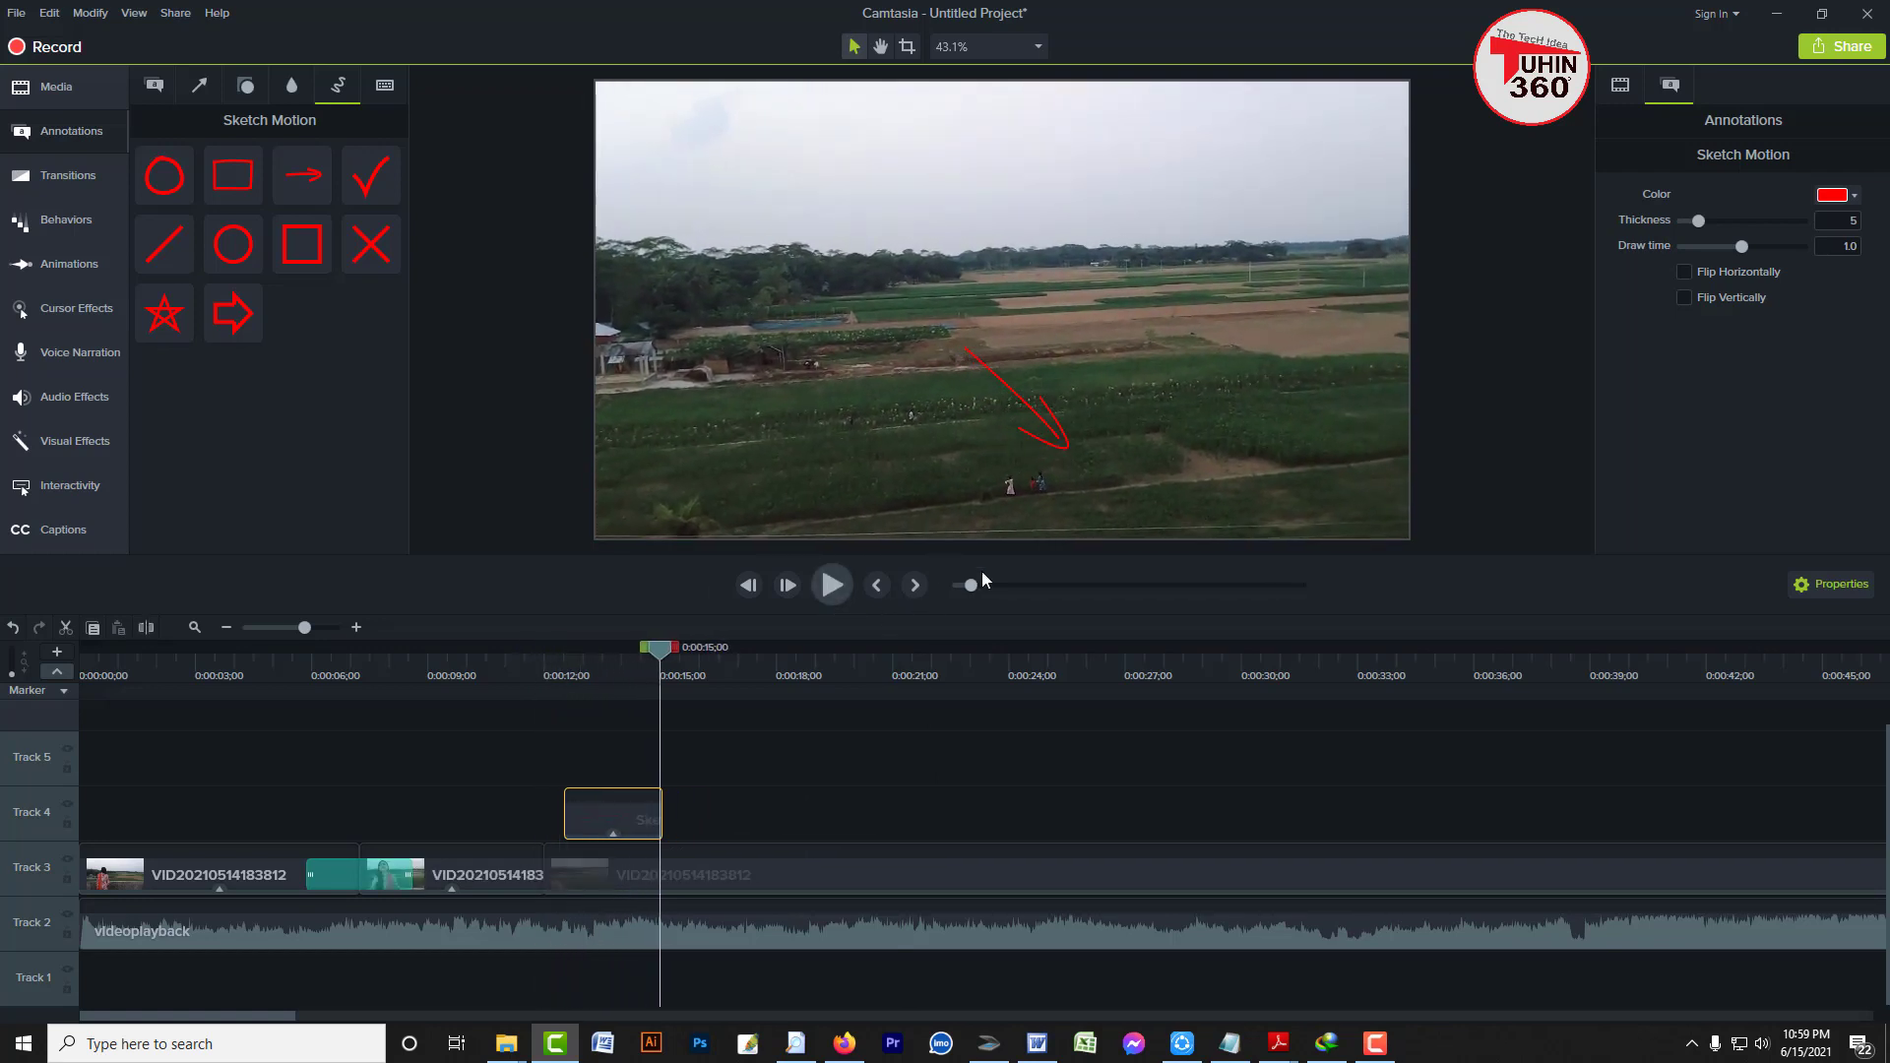
Reposition the arrow on the canvas at 0:00:15;00 so it points at the two people again
left_click(1047, 434)
left_click_drag(1047, 434, 992, 439)
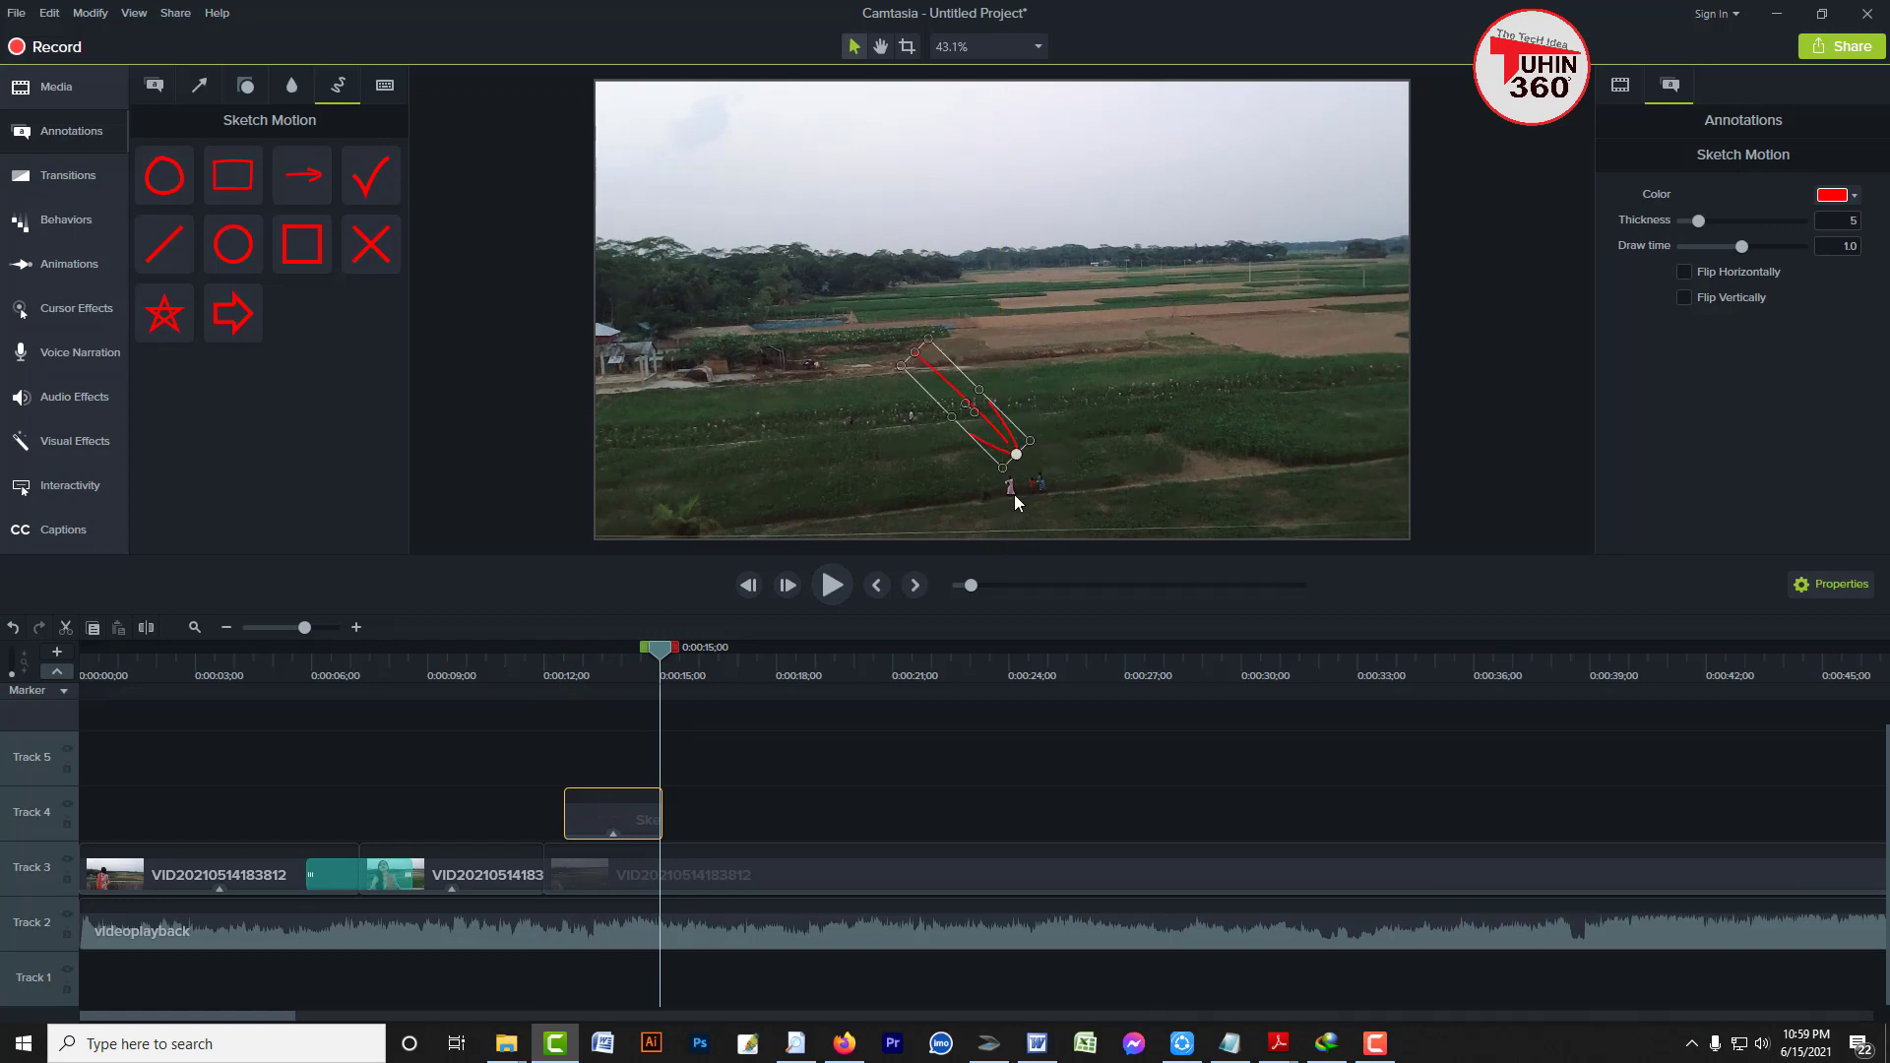
left_click(1059, 689)
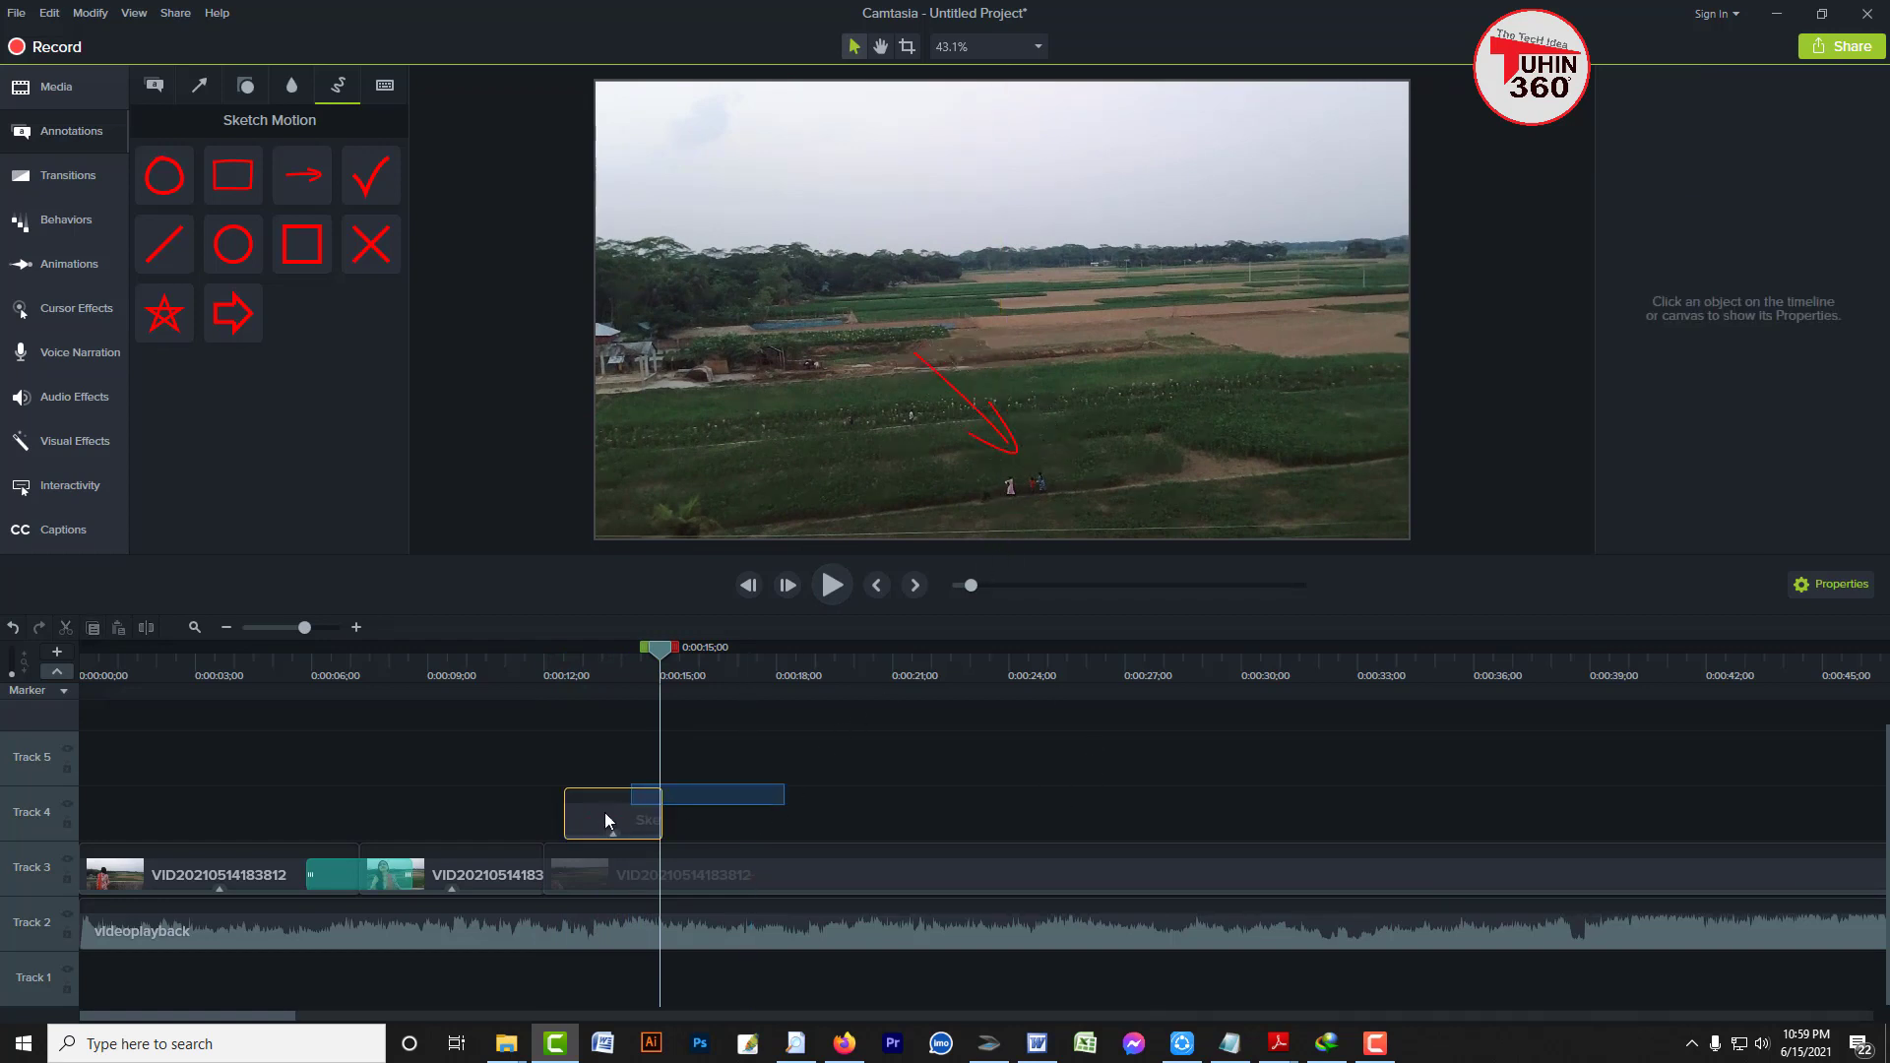
Delete the Sketch Motion arrow clip from Track 4
left_click(571, 830)
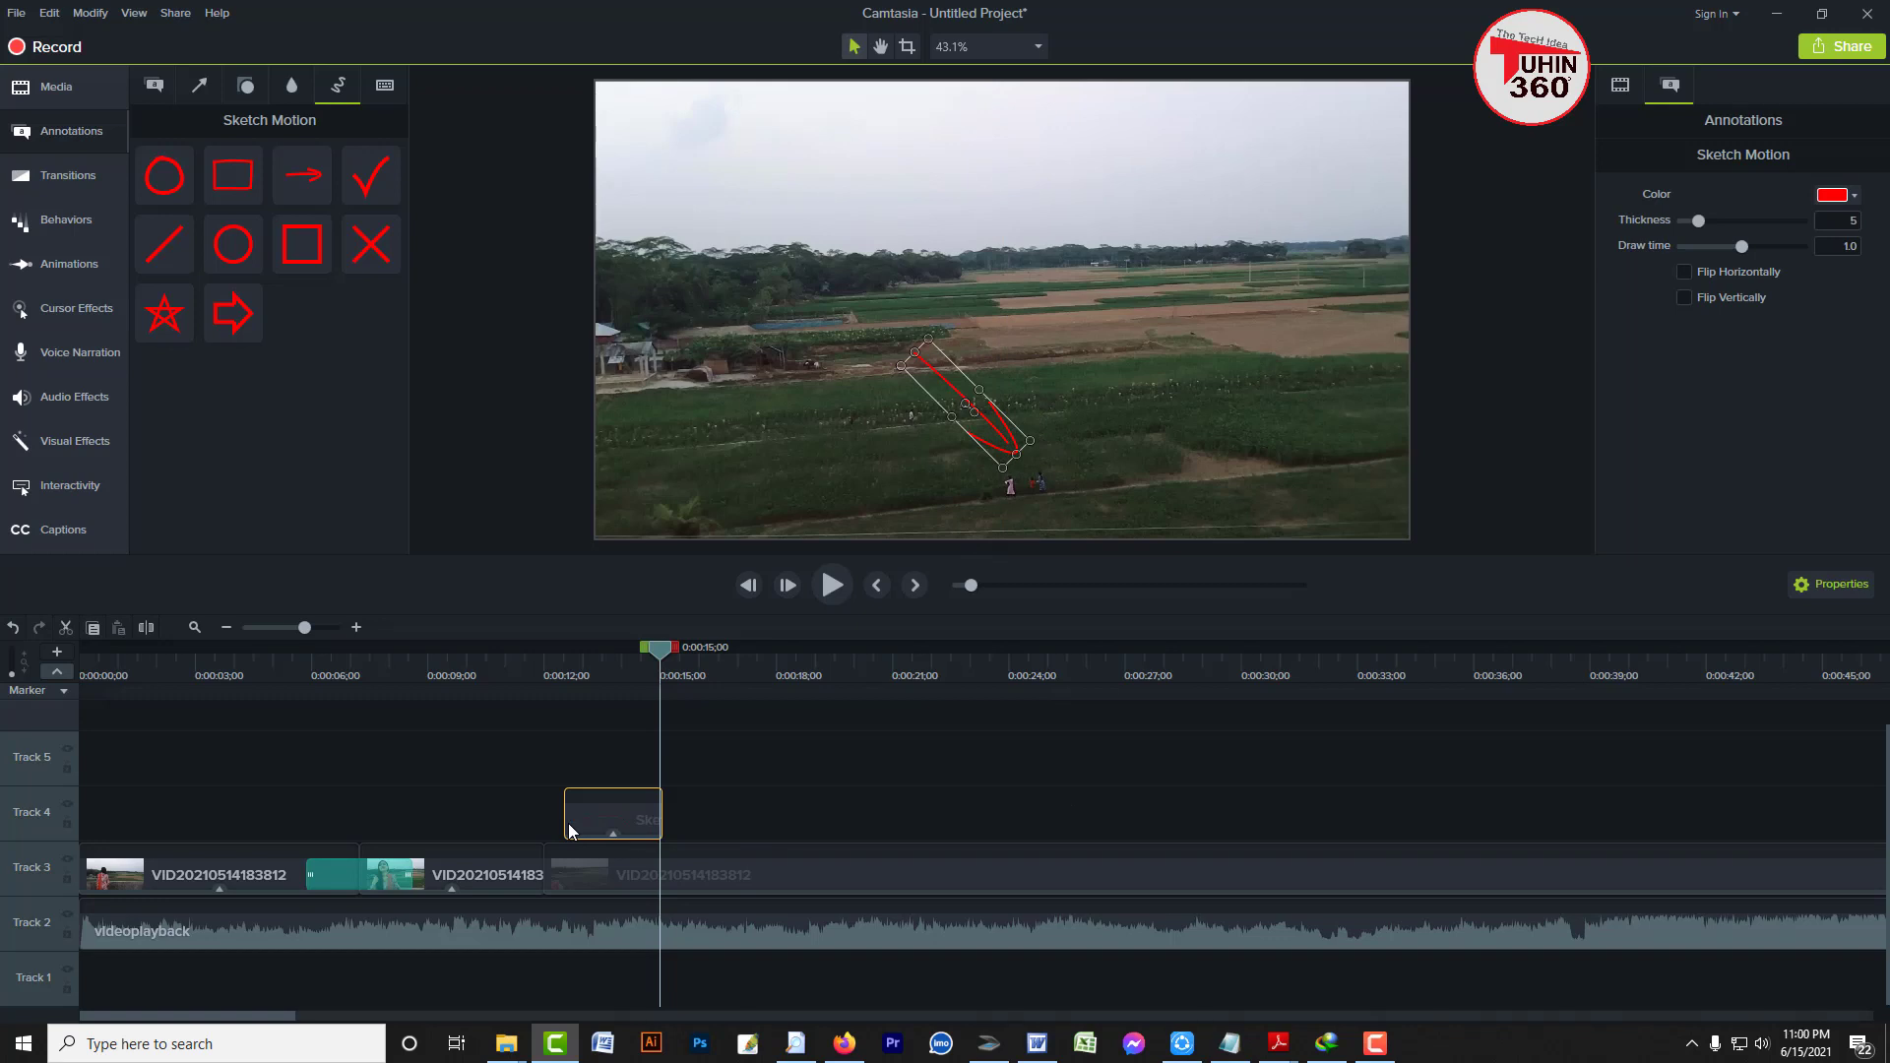
mouse_move(805, 766)
left_mouse_down()
mouse_move(635, 785)
mouse_move(552, 826)
left_mouse_up()
key("Delete")
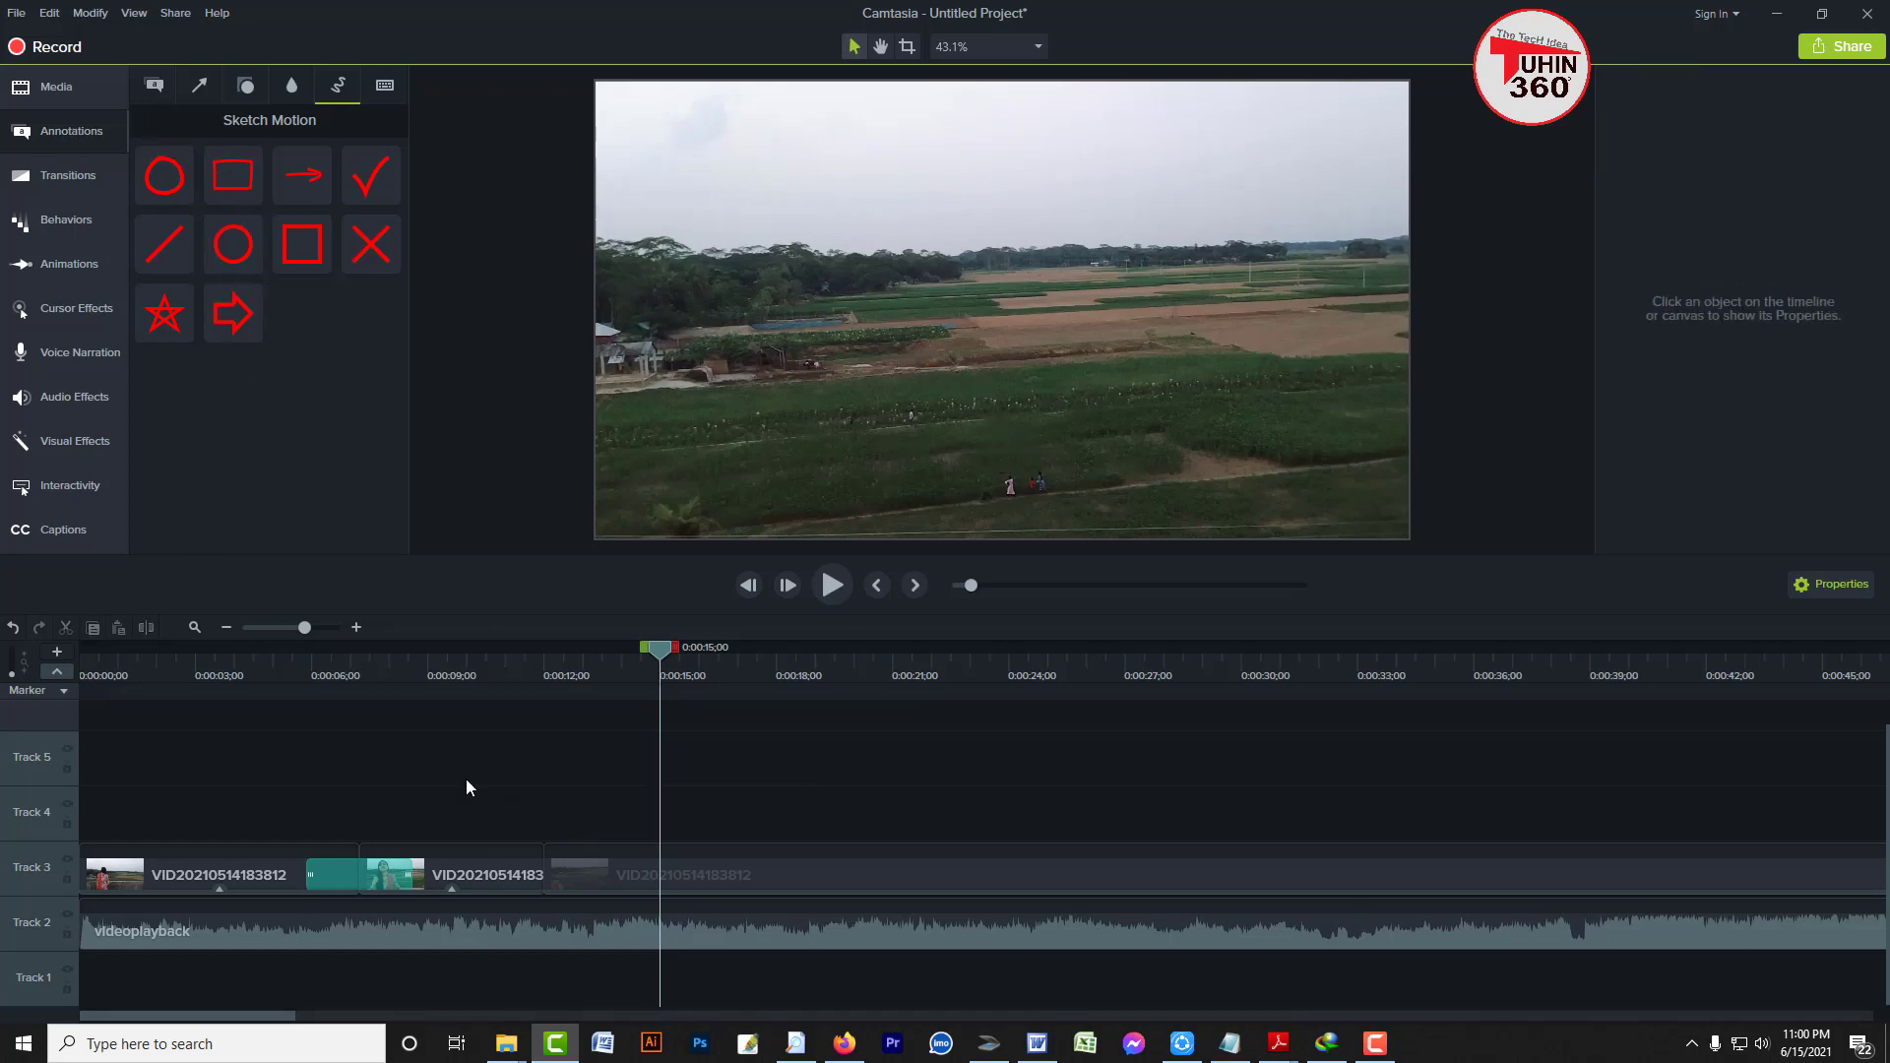
left_click_drag(472, 769, 704, 825)
Look through the basic callouts, the keystroke callouts, the Media Bin and the Library's Lower Thirds and Icons - Universal folders
left_click(152, 89)
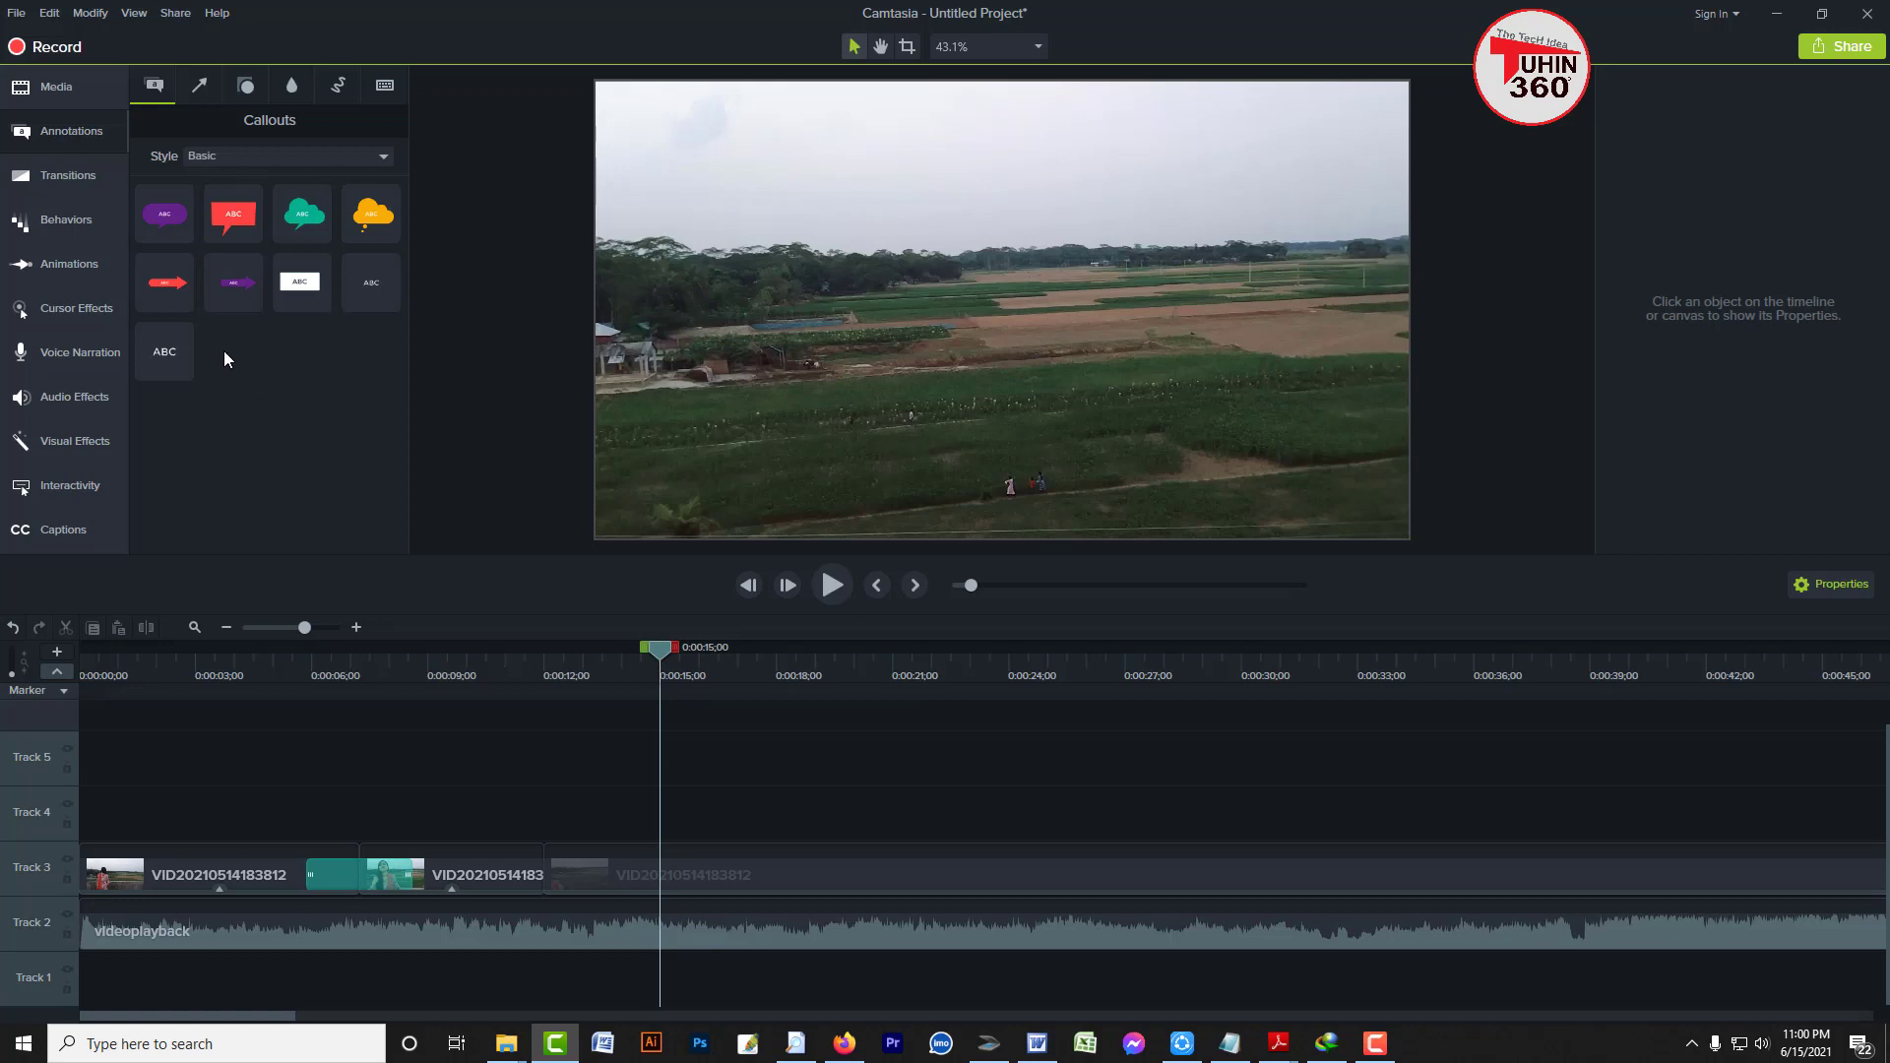
left_click(384, 89)
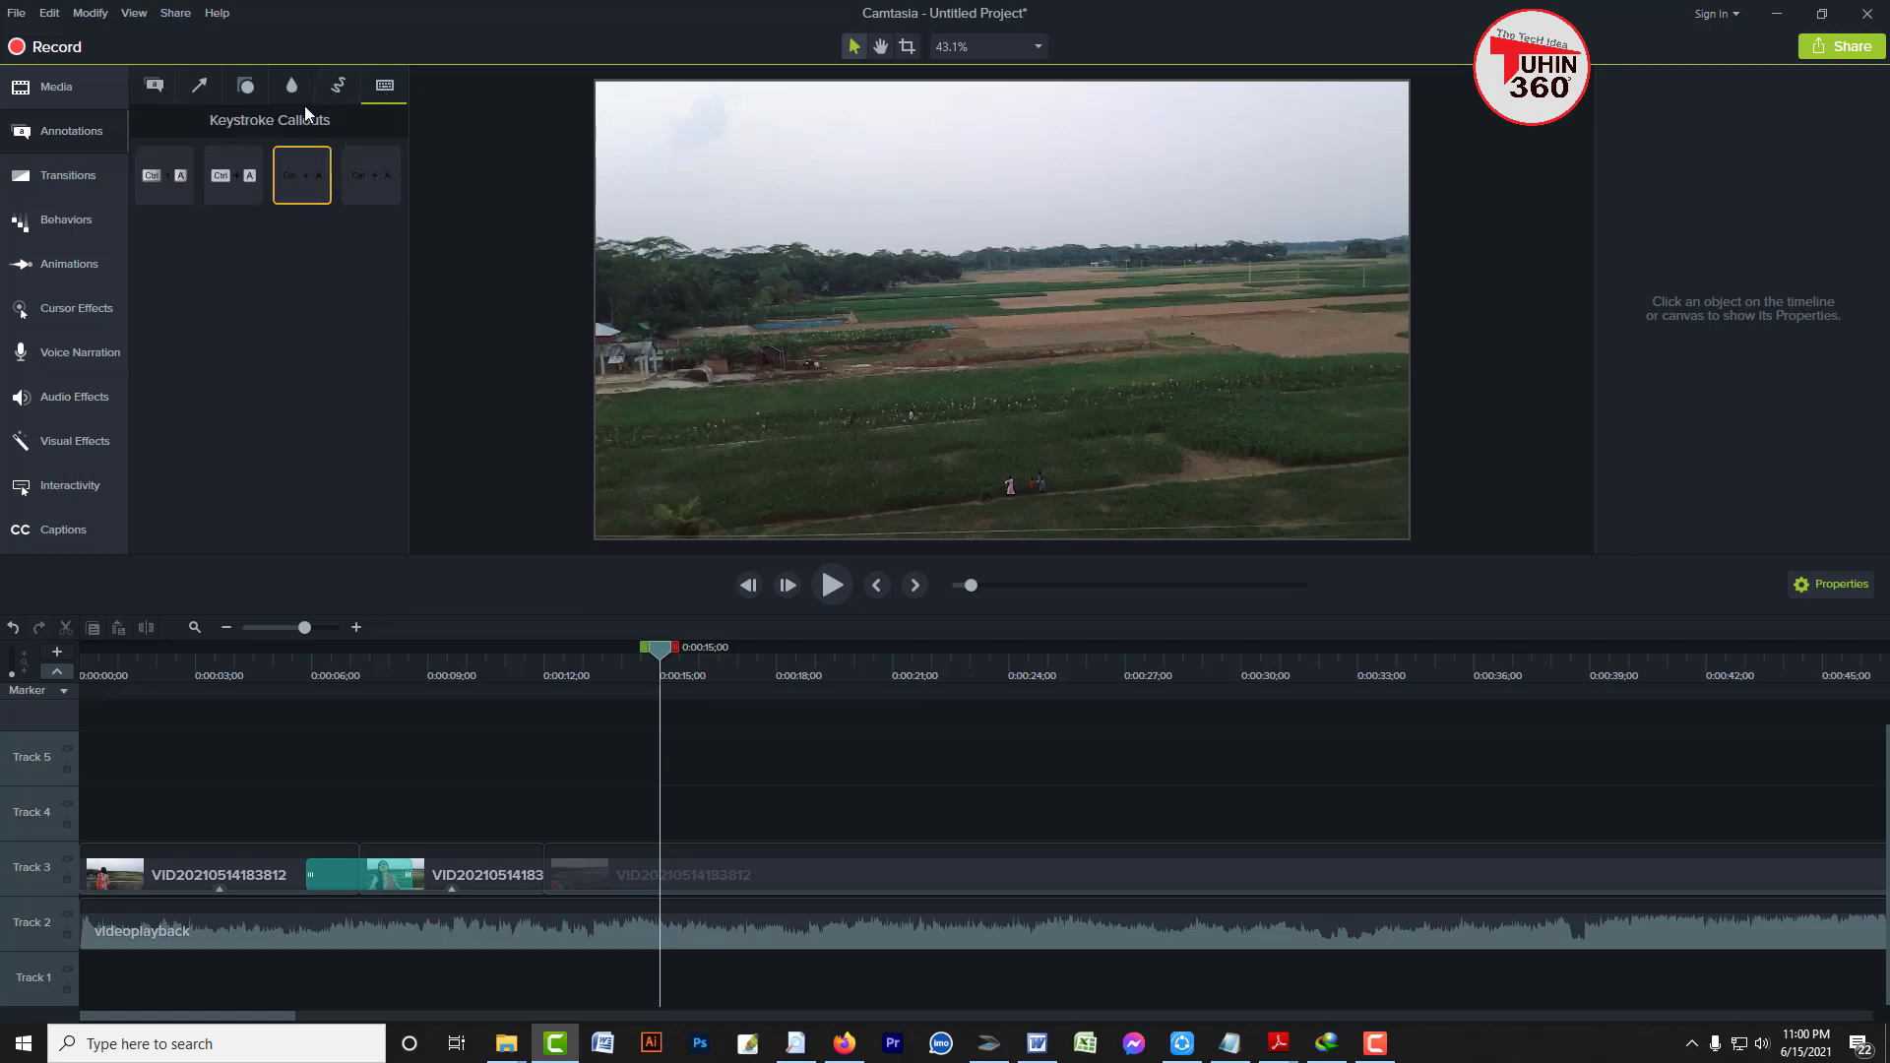
left_click(59, 91)
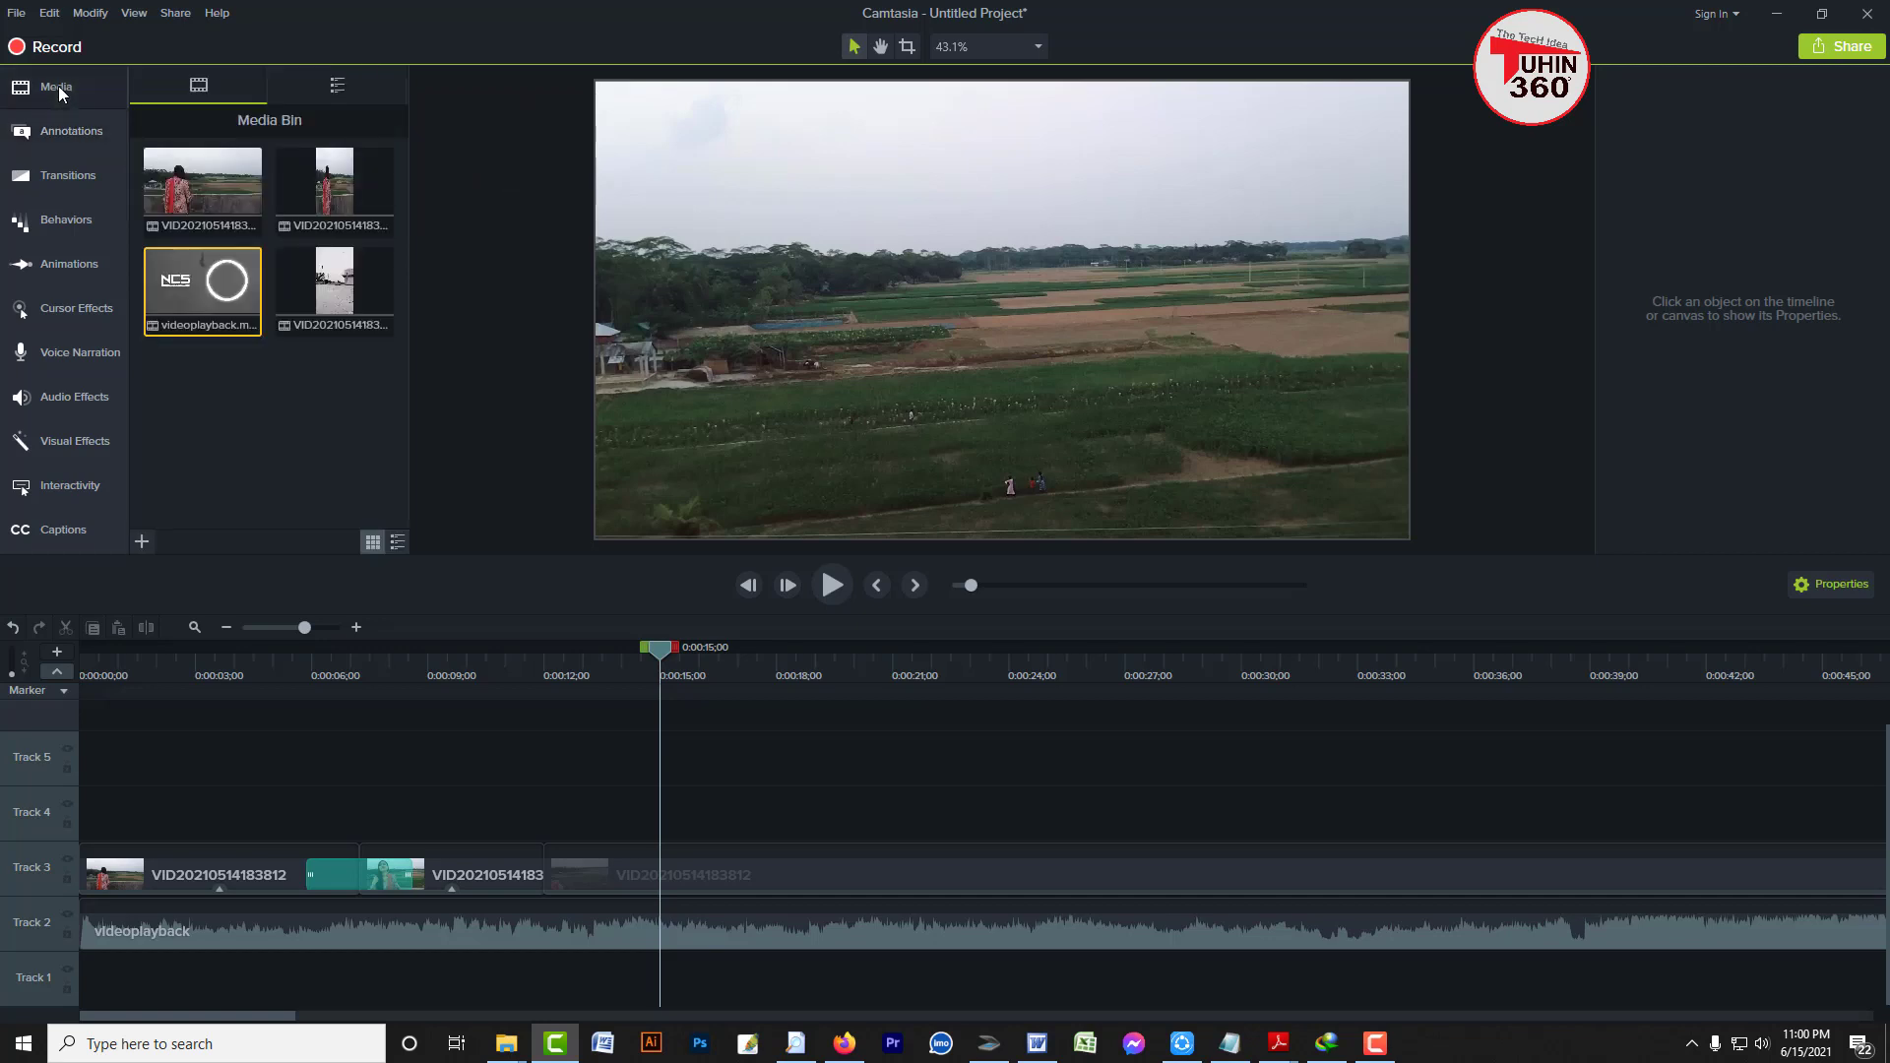
left_click(46, 89)
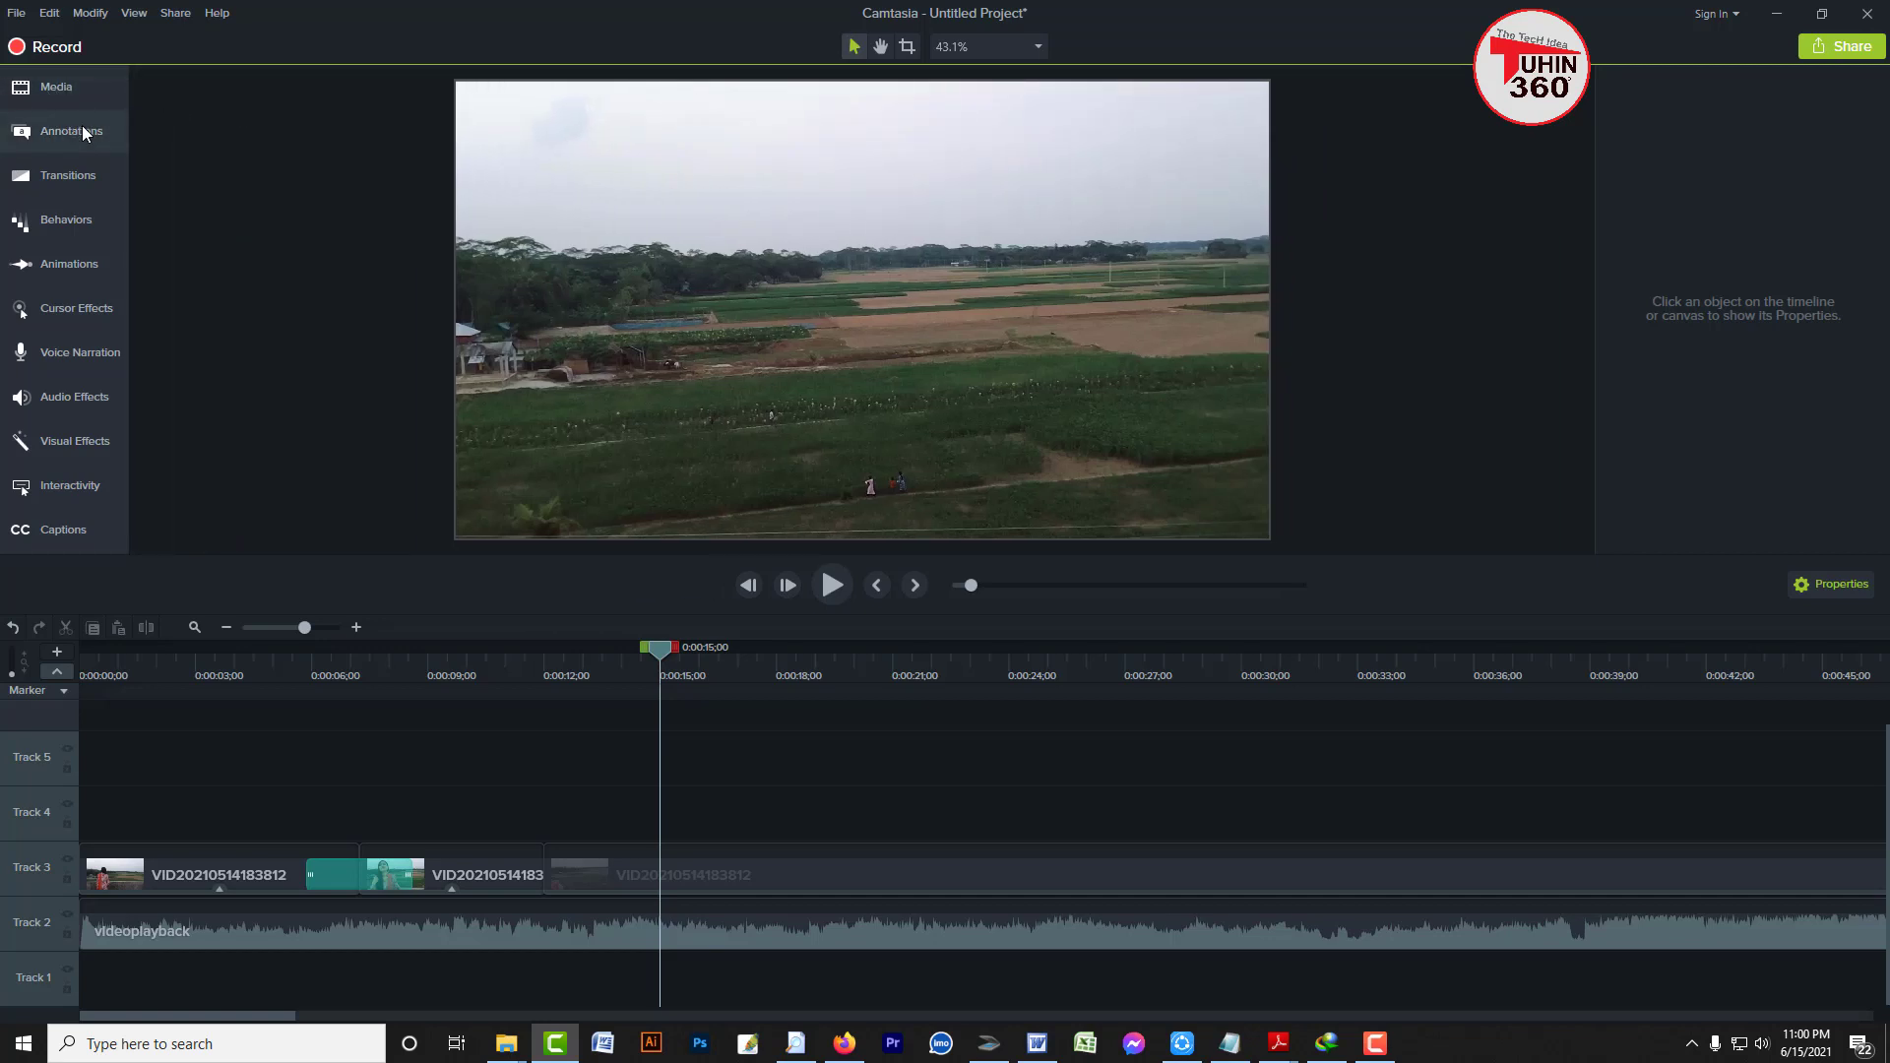
left_click(45, 86)
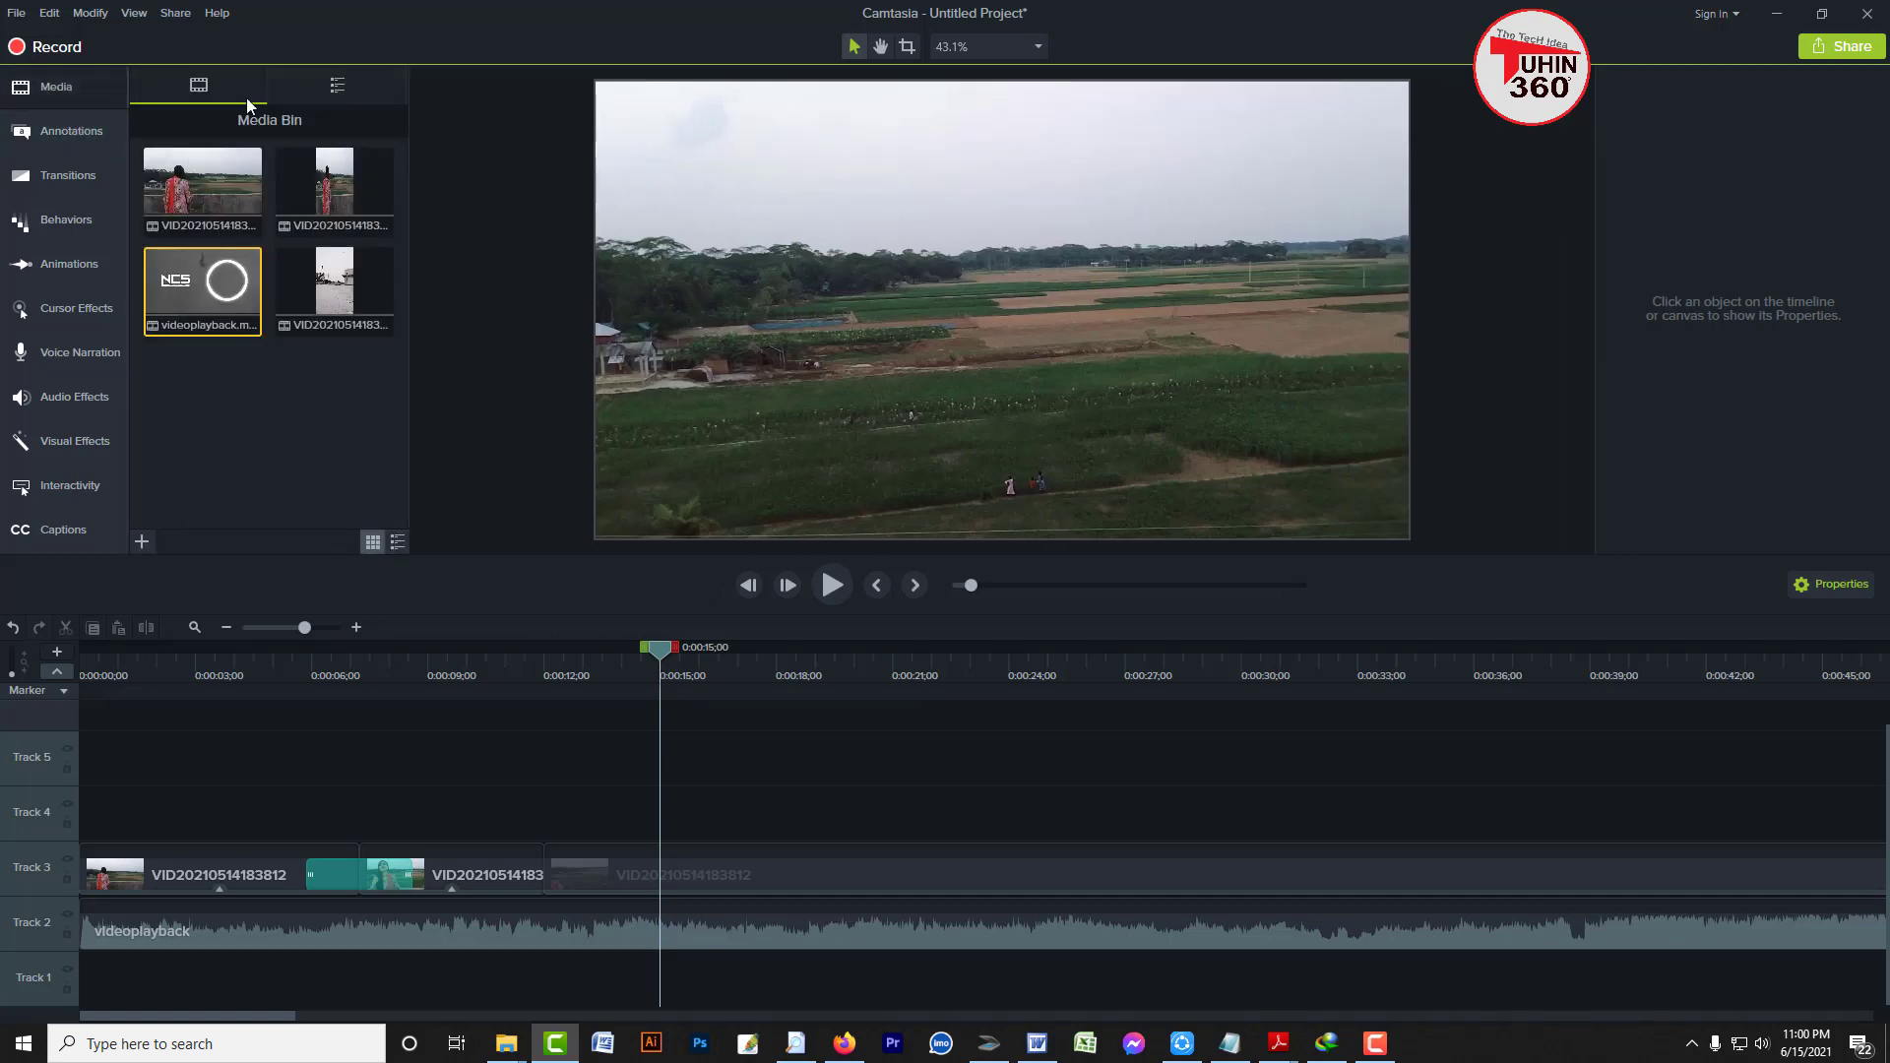
left_click(340, 87)
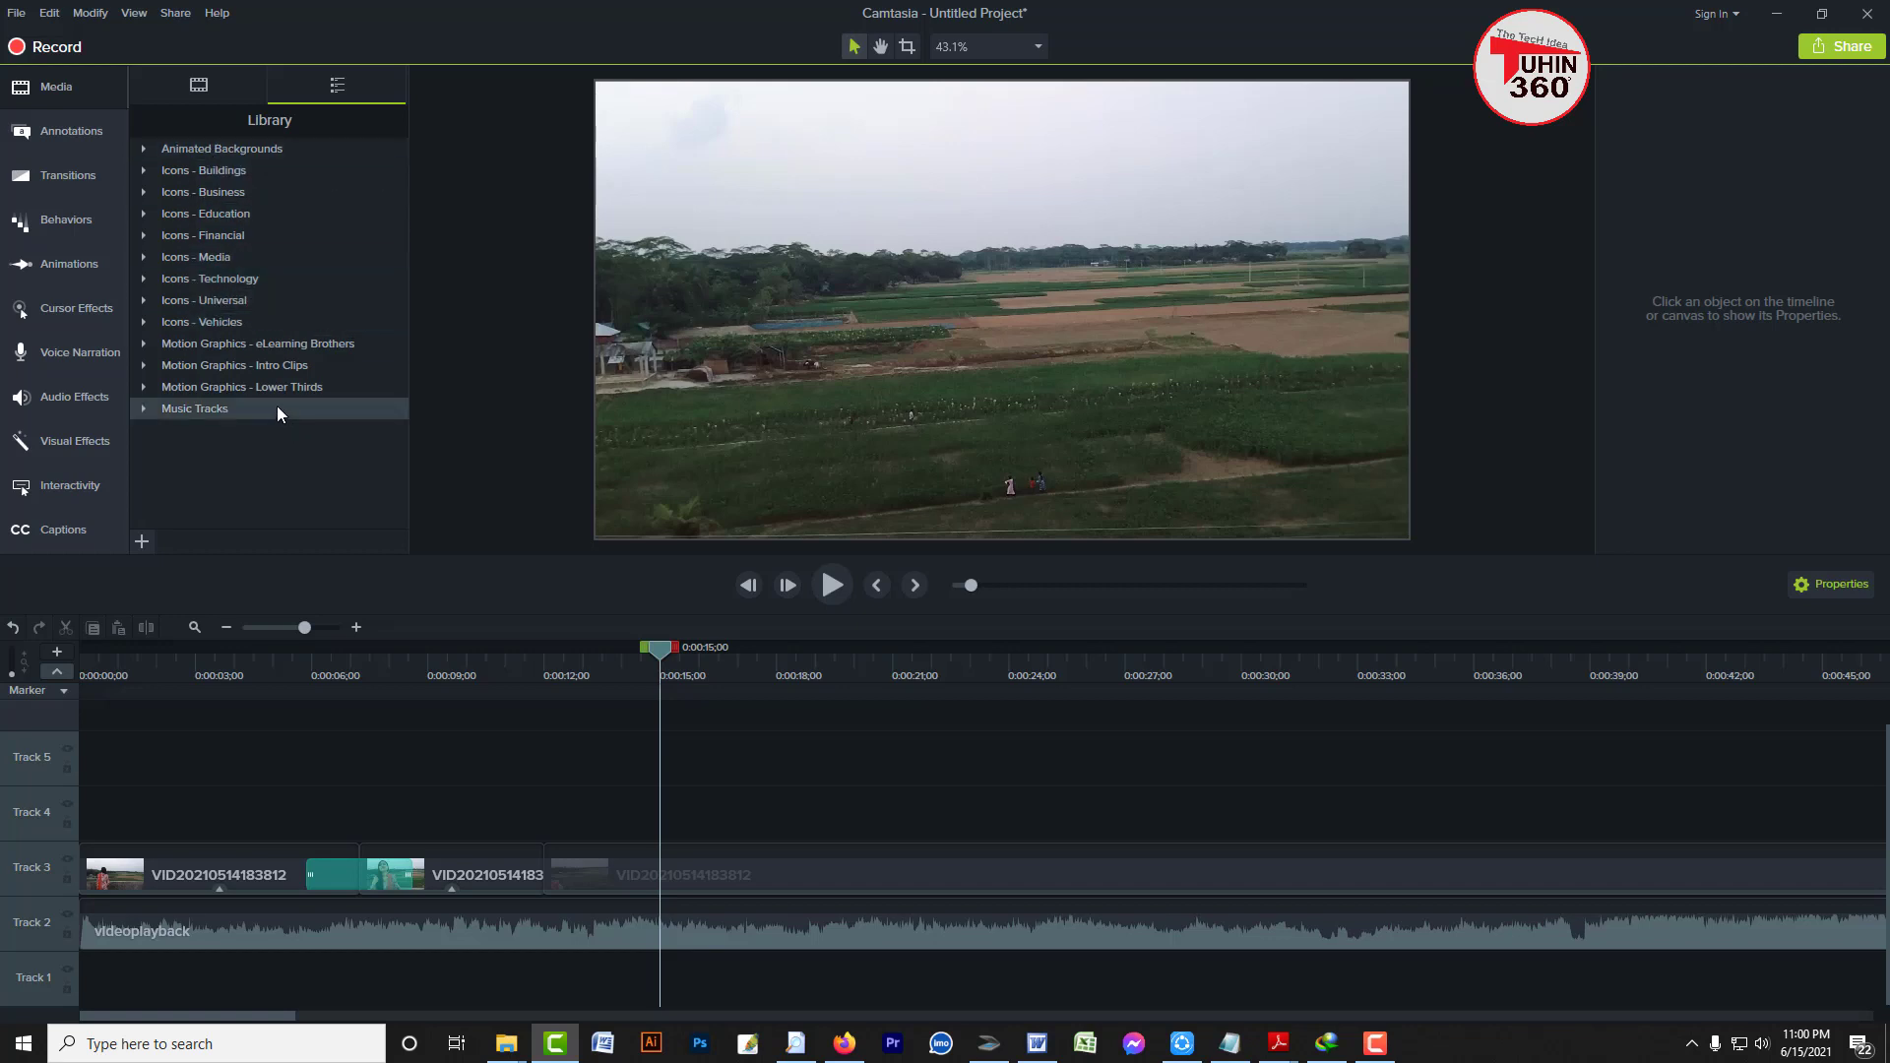
left_click(142, 387)
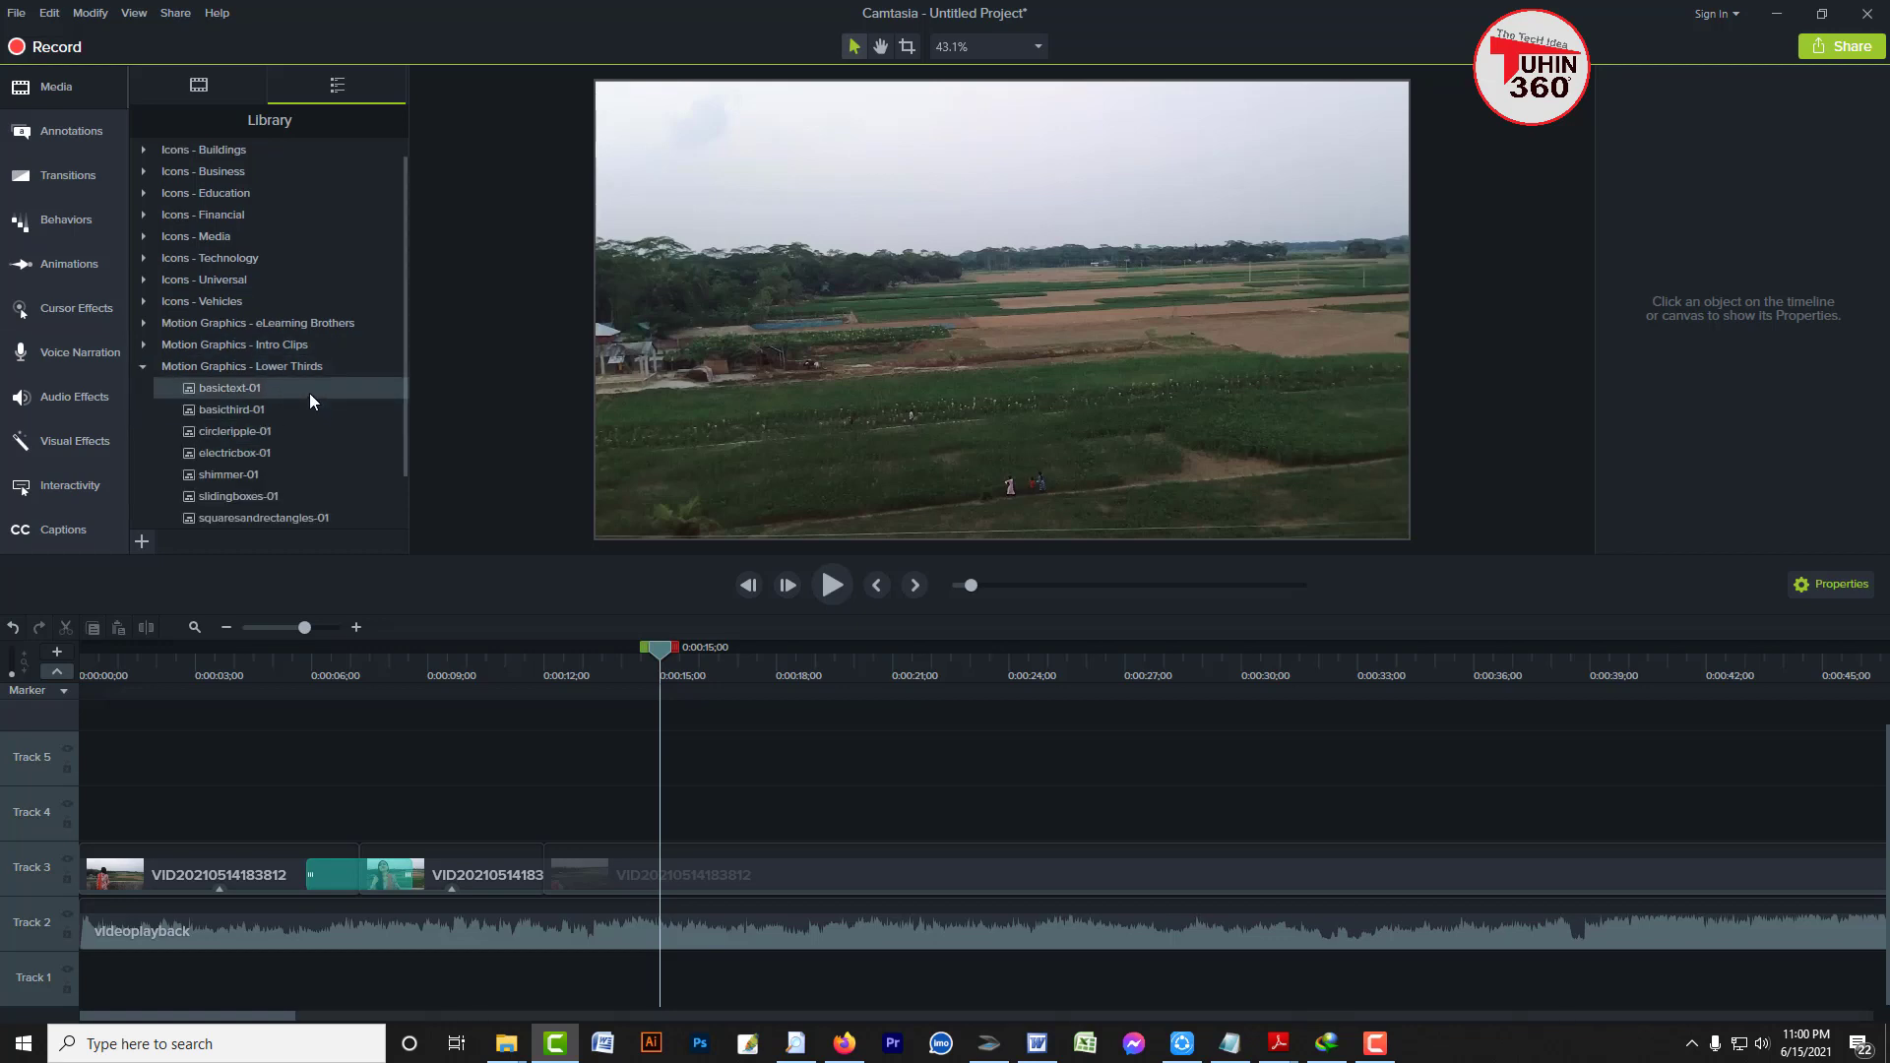
left_click(142, 306)
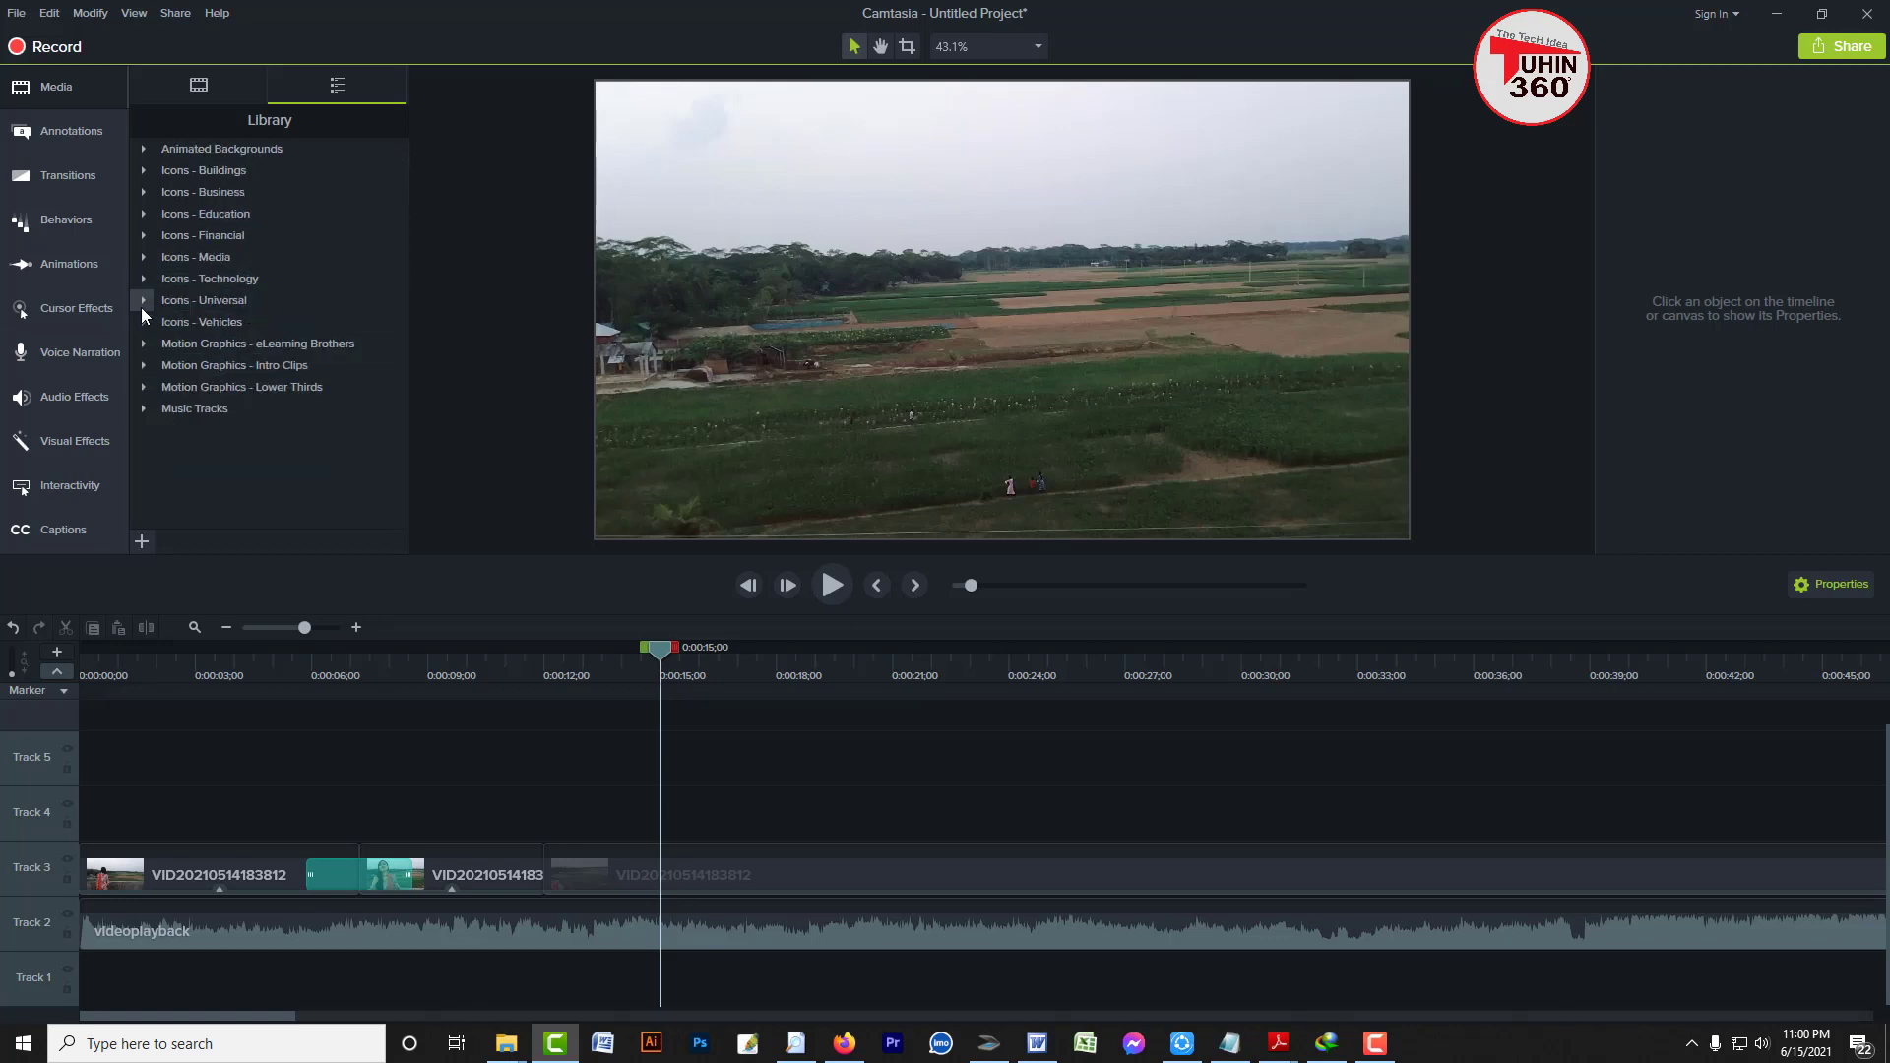
left_click(140, 307)
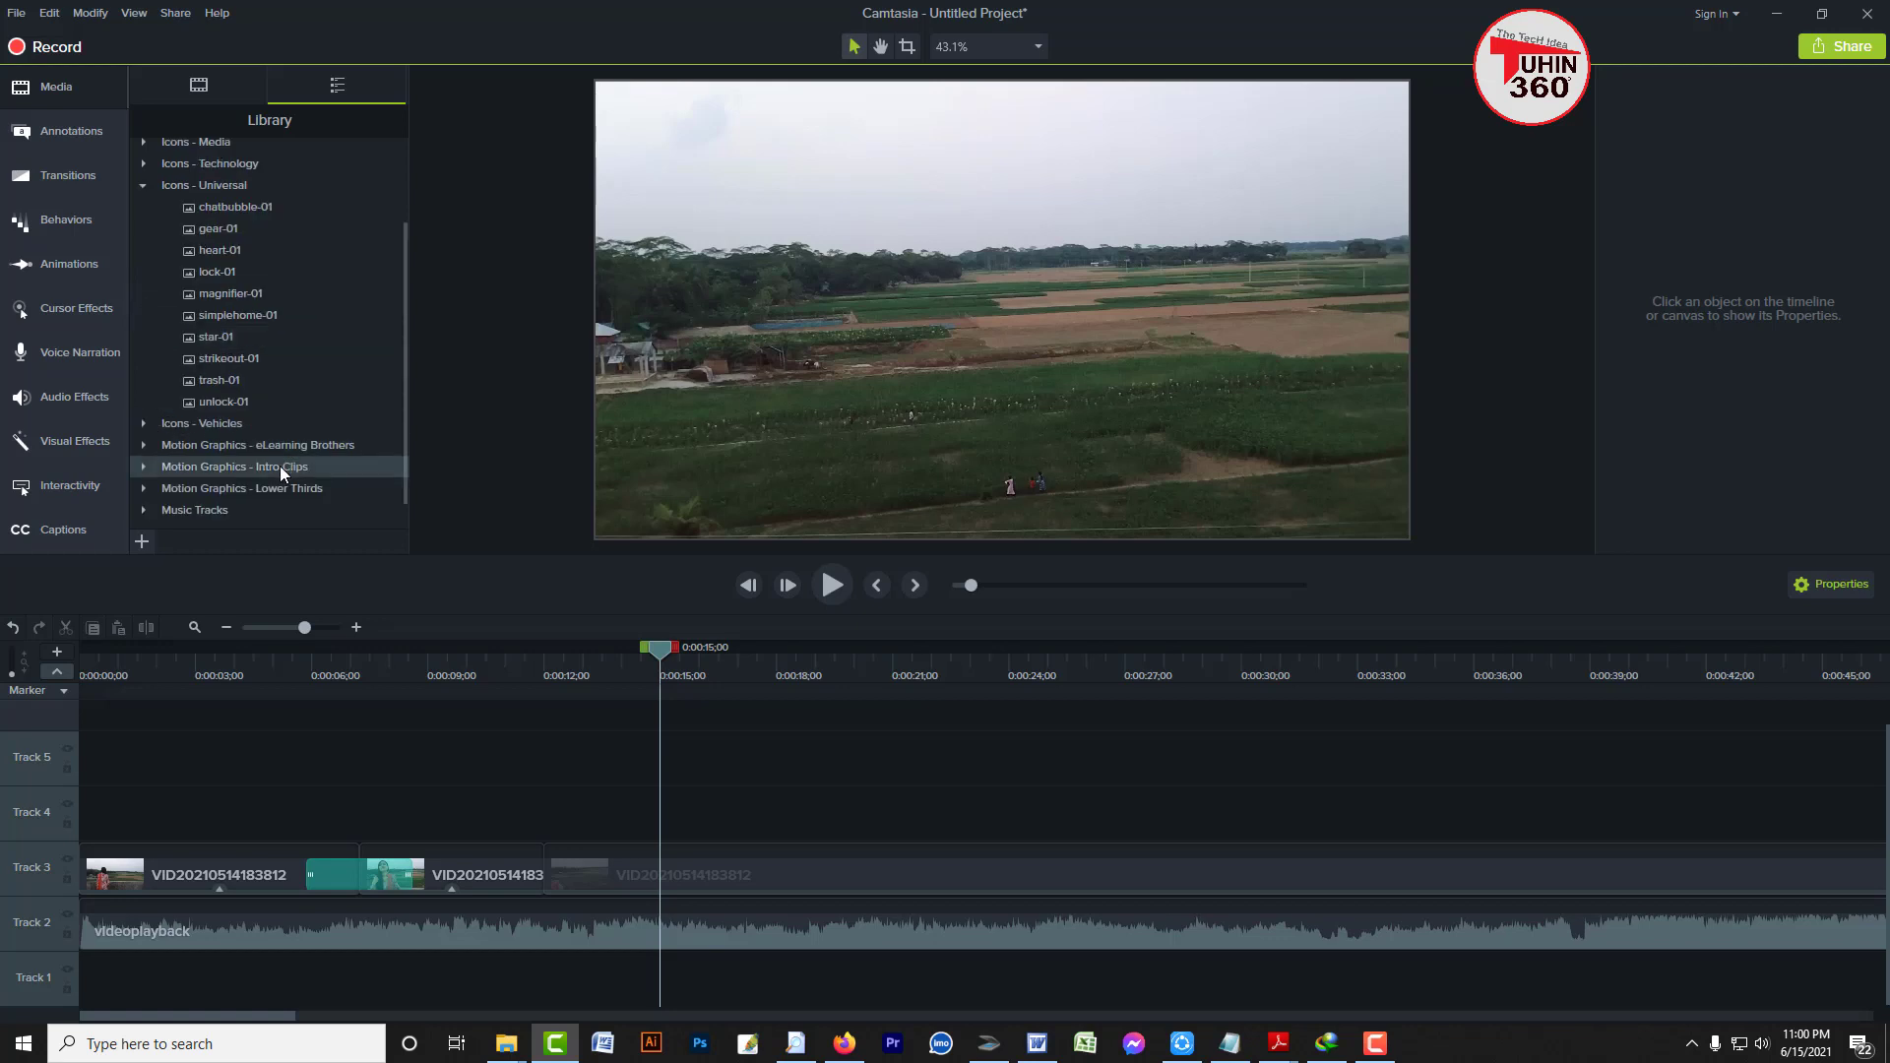
Add the basictext-01 lower third from the Library to Track 4 just after 0:00:12;16, and place the playhead at 0:00:12;10
left_click(143, 486)
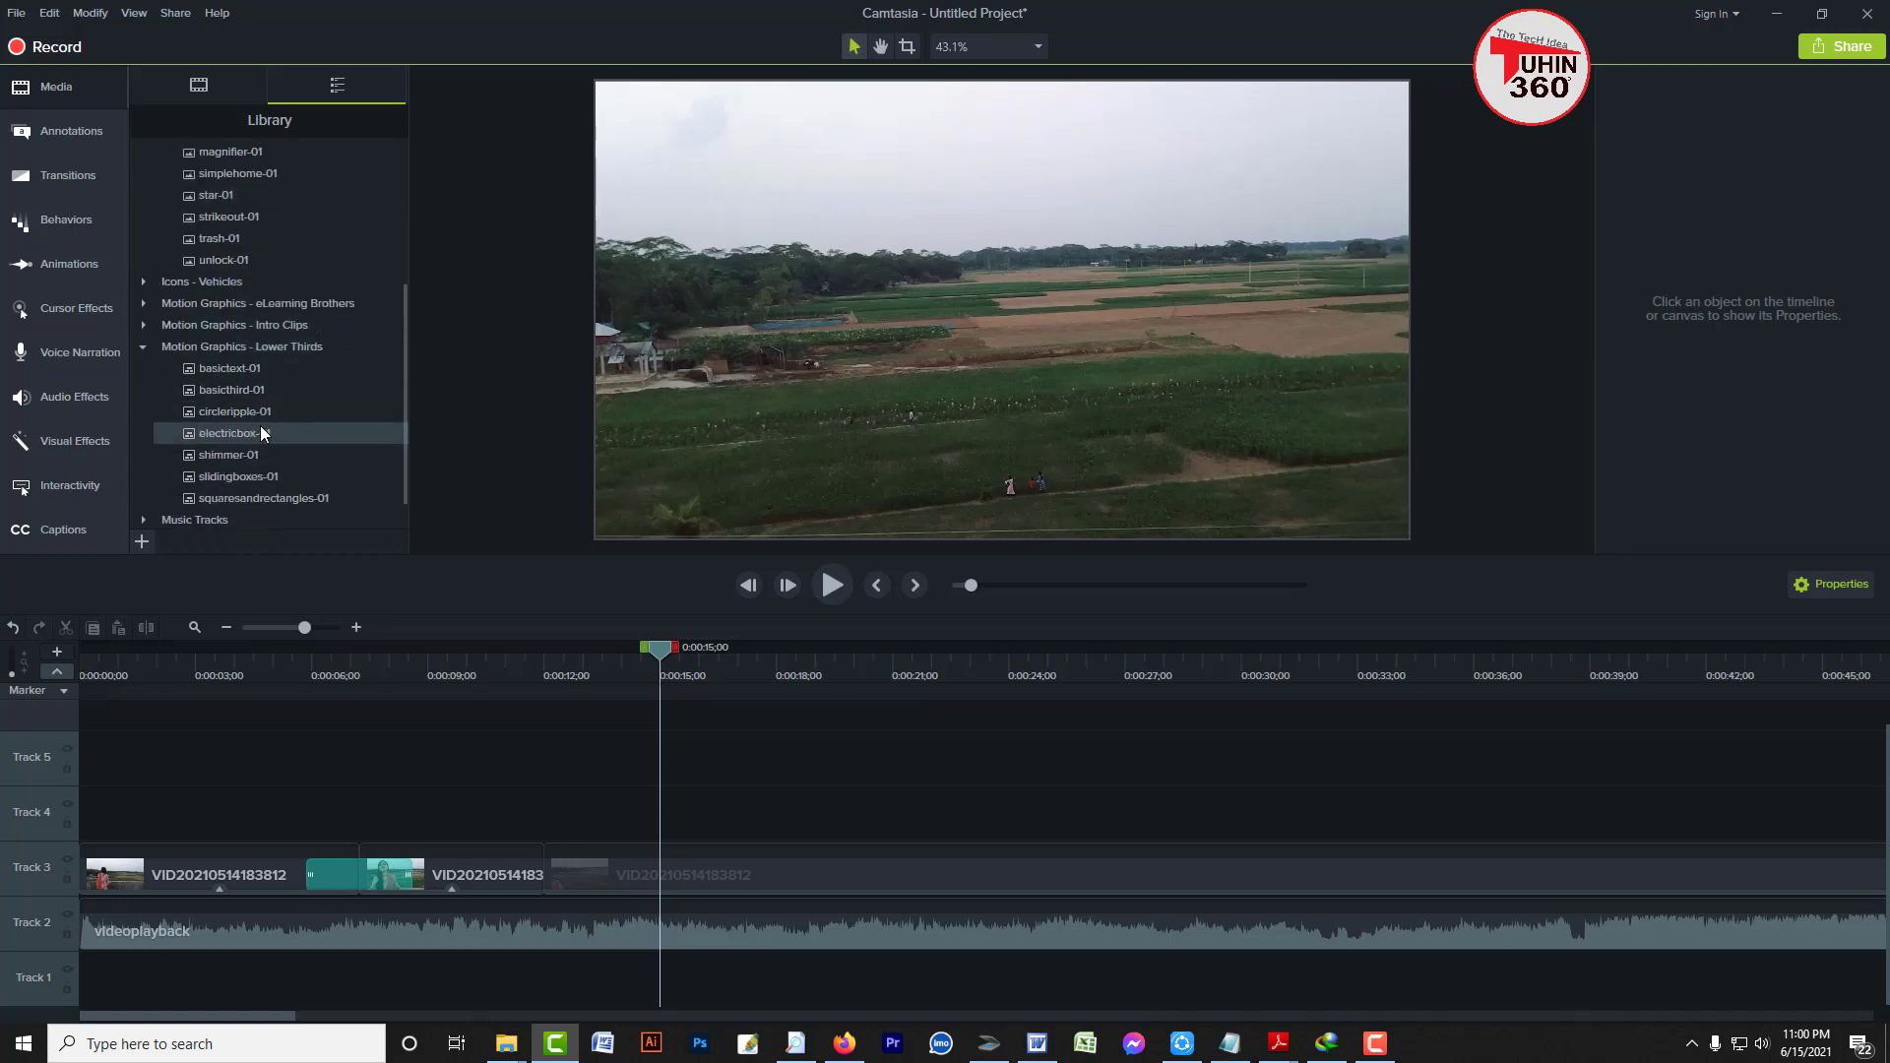
left_click_drag(217, 325, 548, 811)
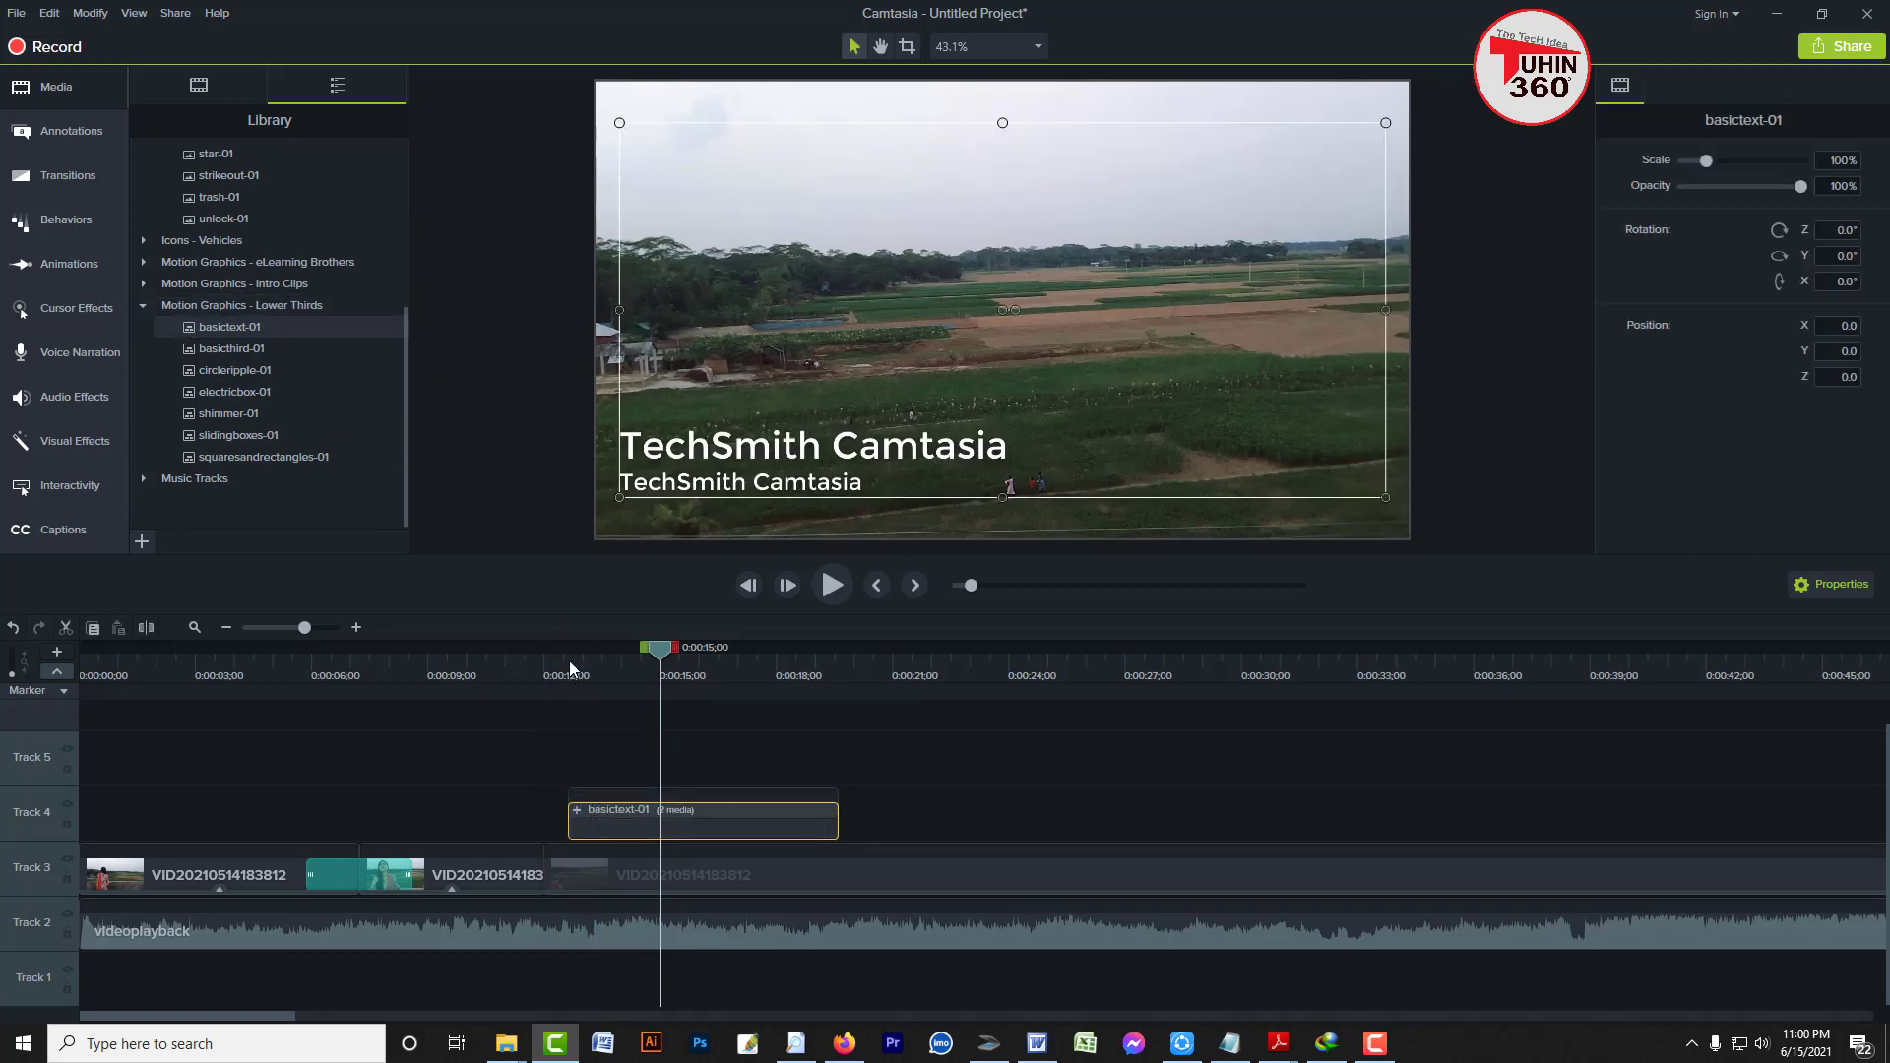
left_click(557, 672)
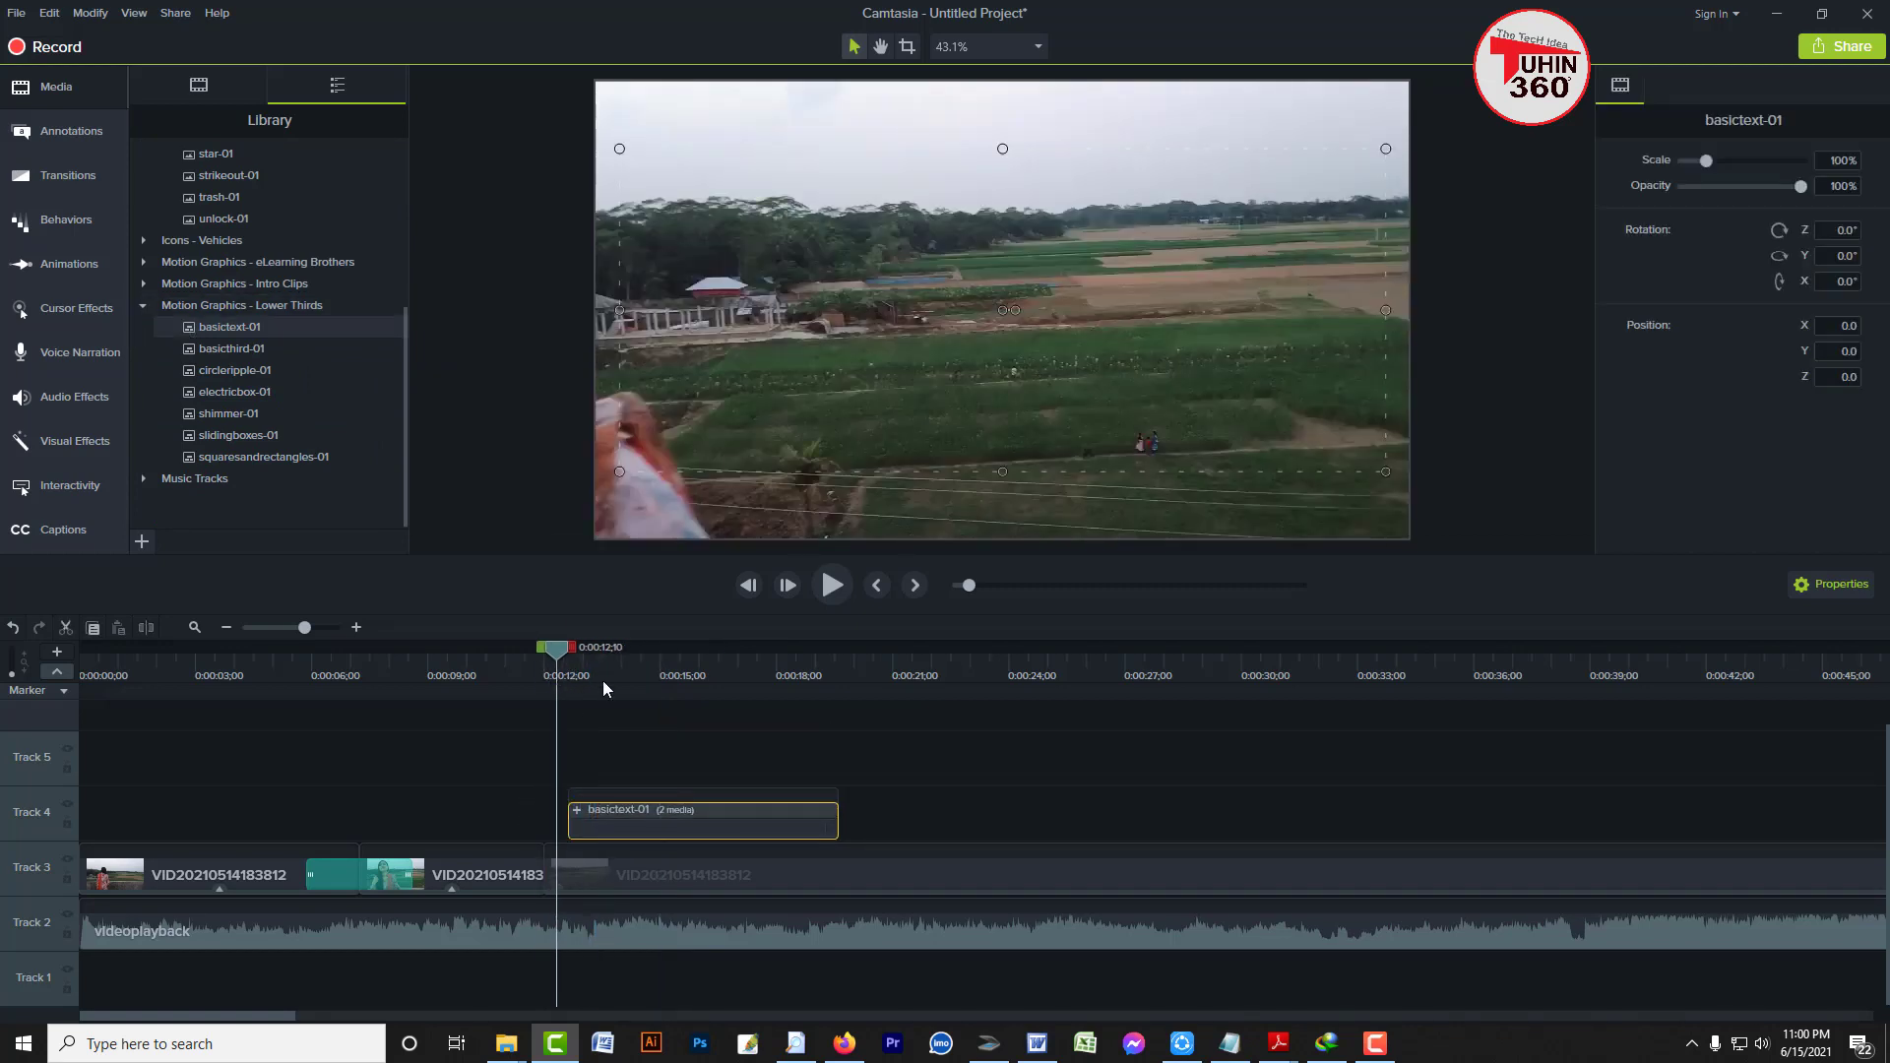
Play the basictext-01 lower third to 0:00:16;15 and move it down on the canvas to about Y -51
left_click(829, 591)
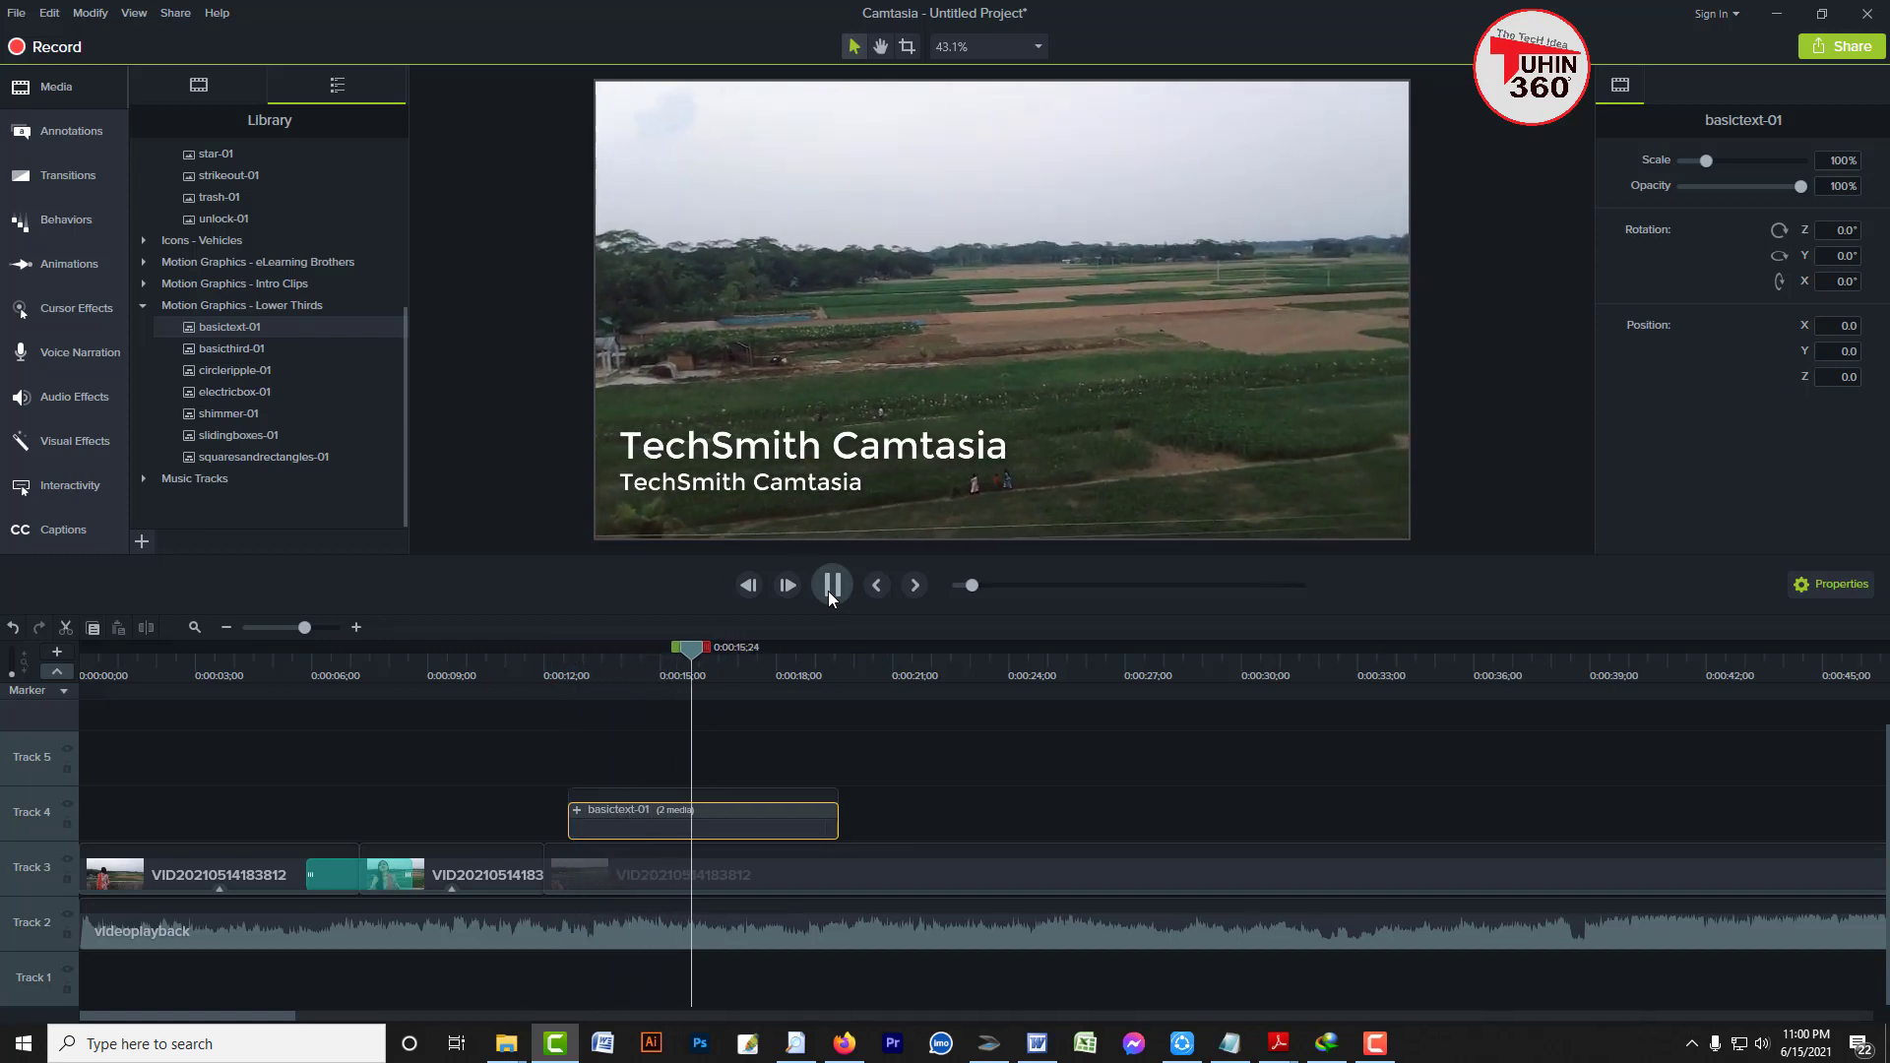
left_click(830, 590)
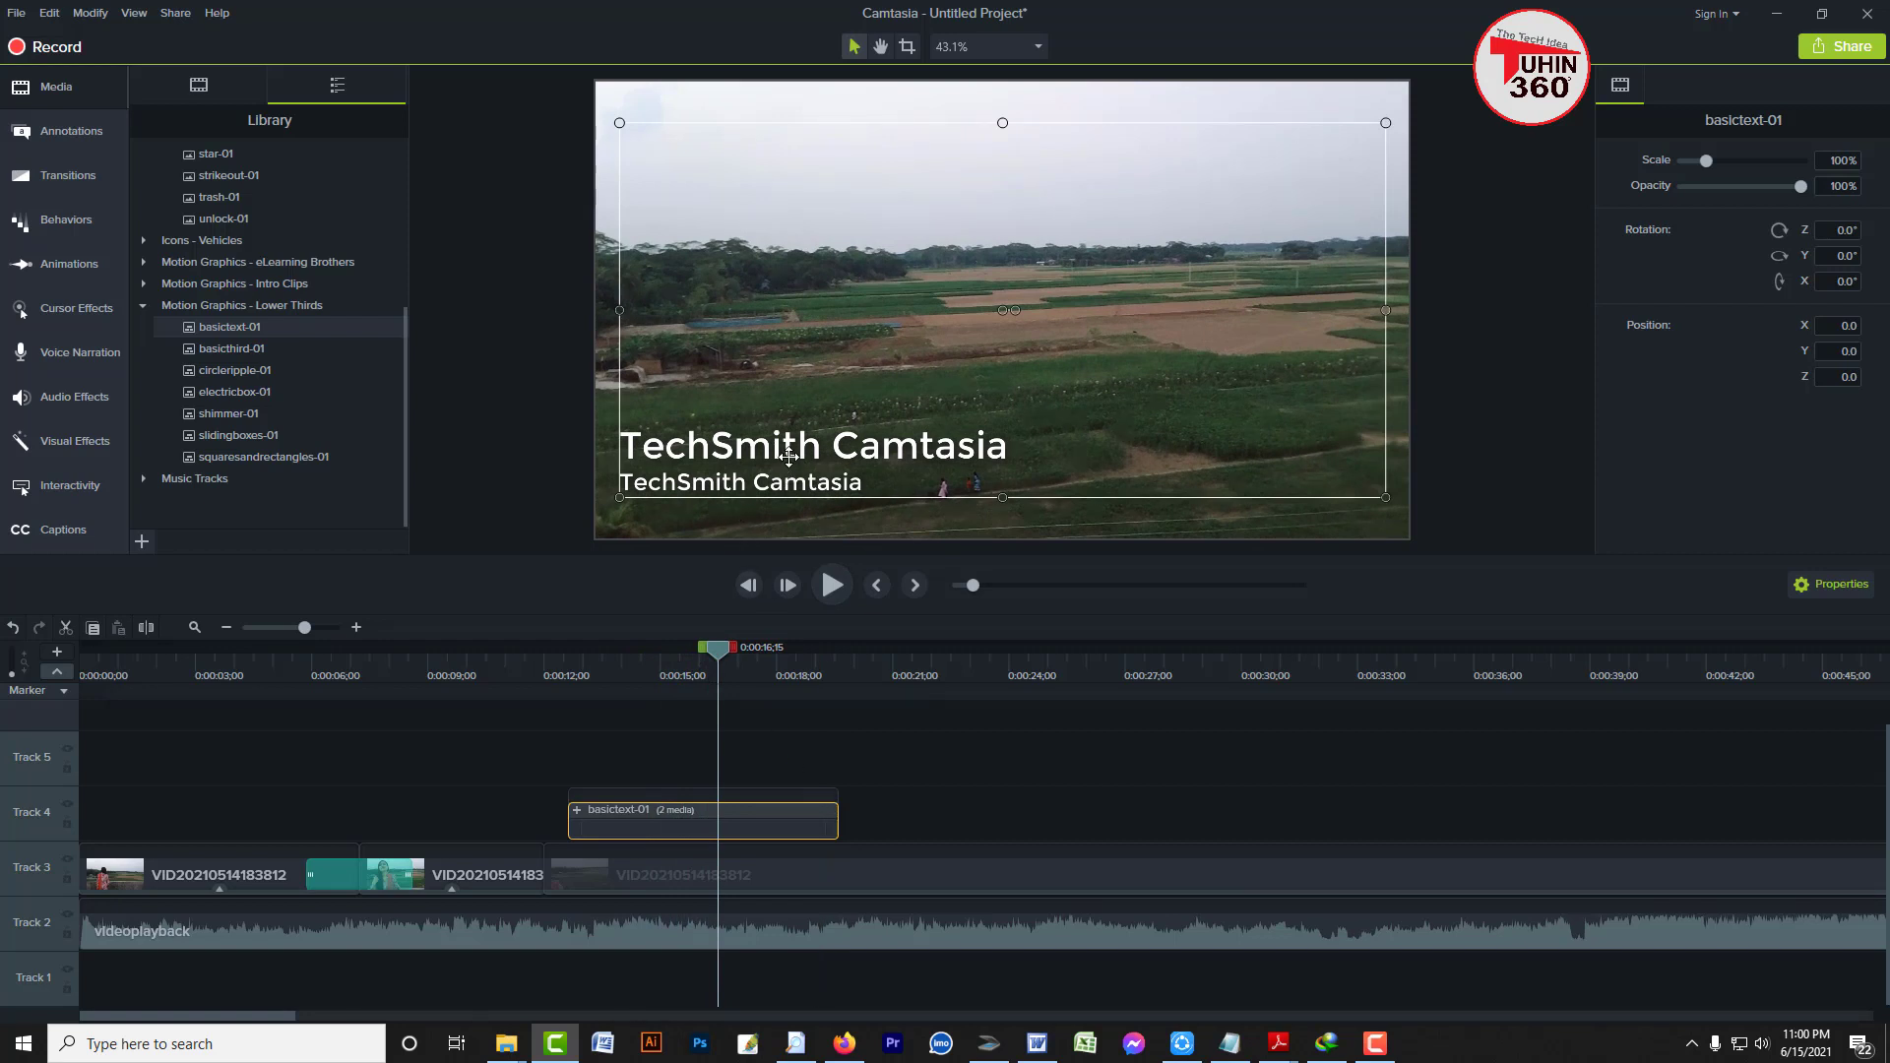
left_click_drag(791, 467, 791, 483)
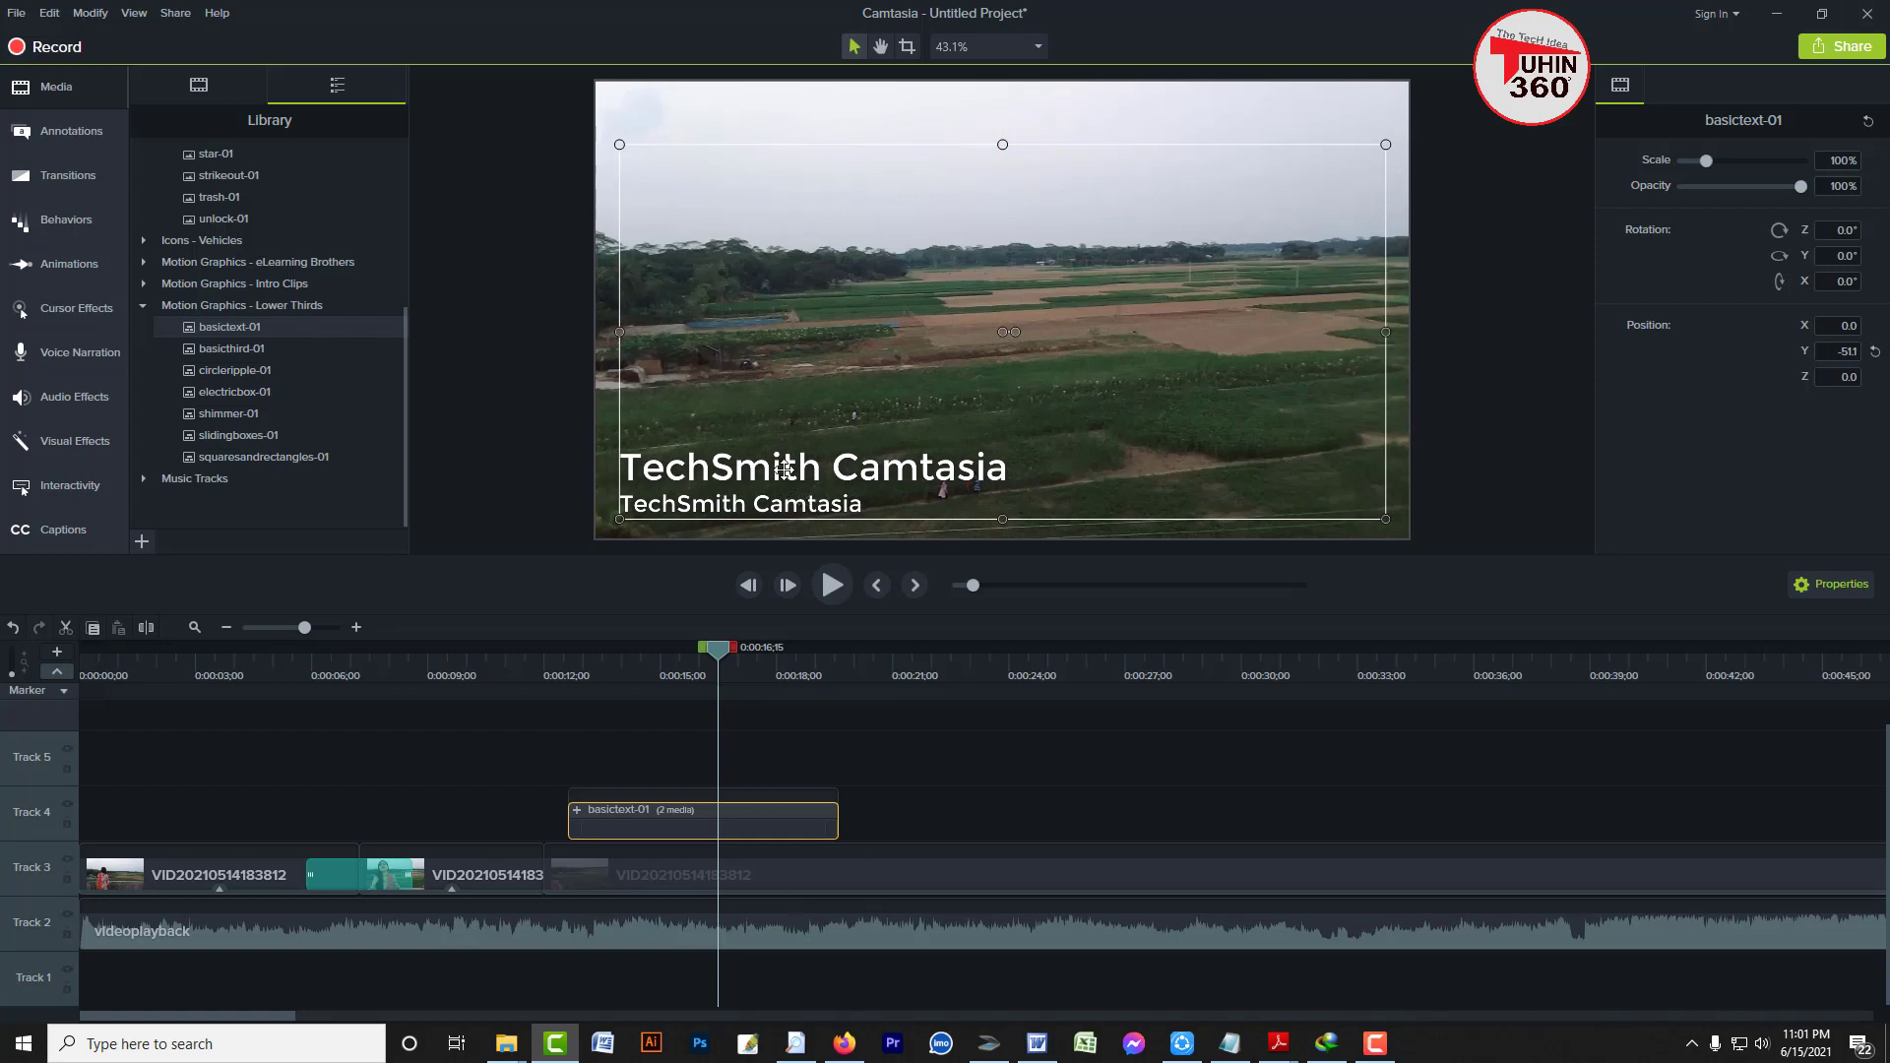
Replace the upper line of the basictext-01 lower third with "TUHIN360"
double_click(785, 468)
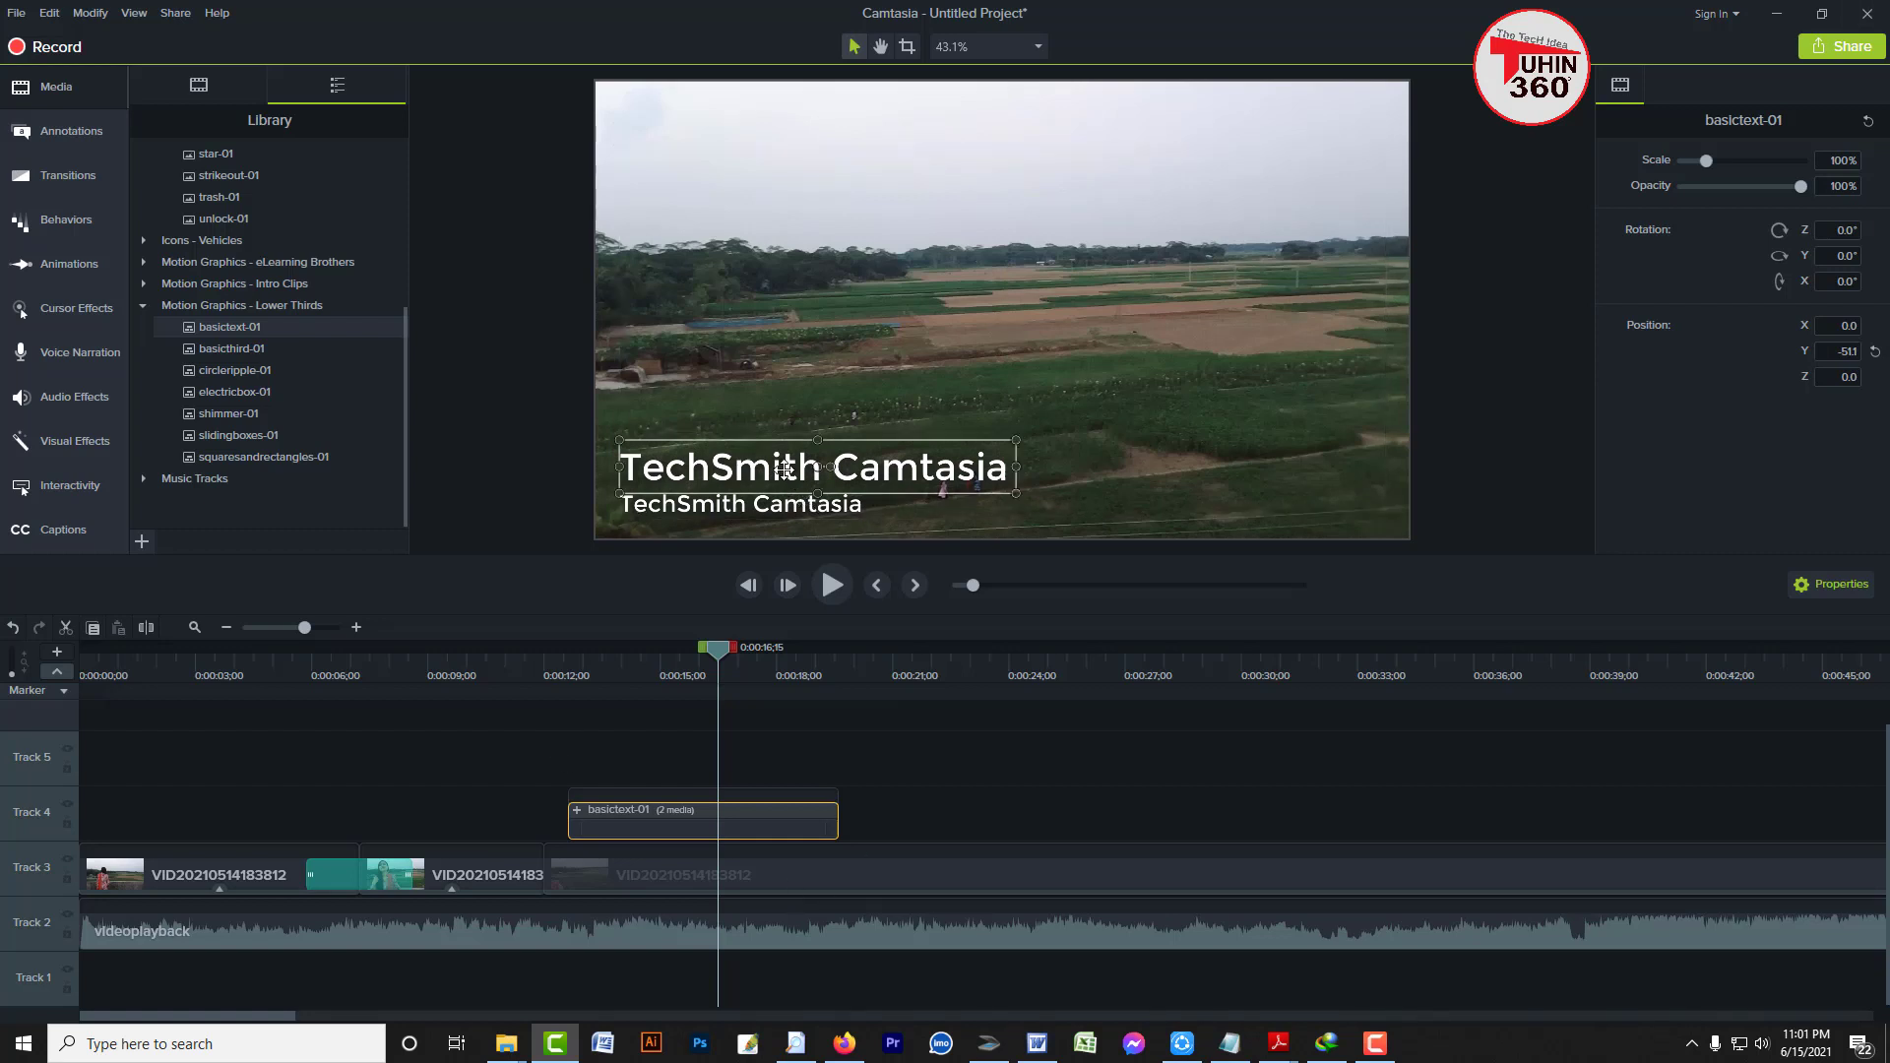
double_click(883, 475)
left_click(952, 469)
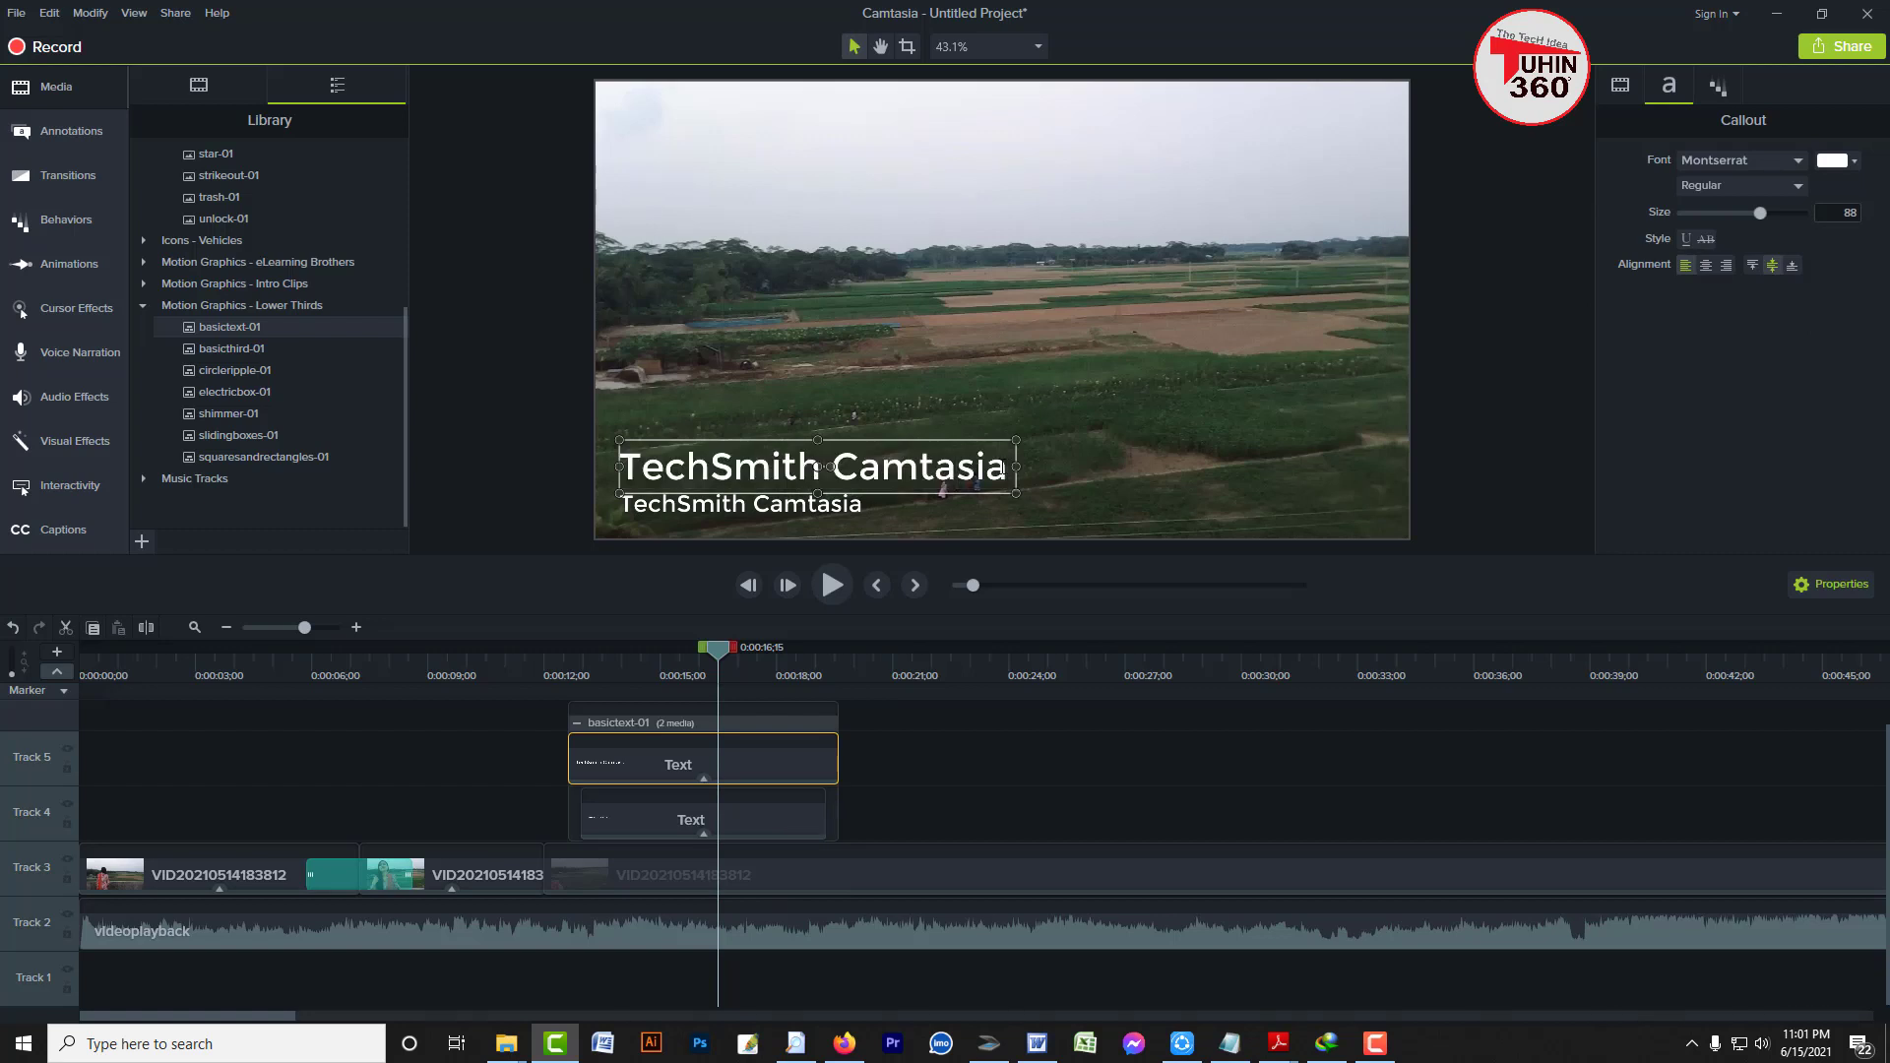
left_click_drag(1002, 470, 621, 470)
type("T")
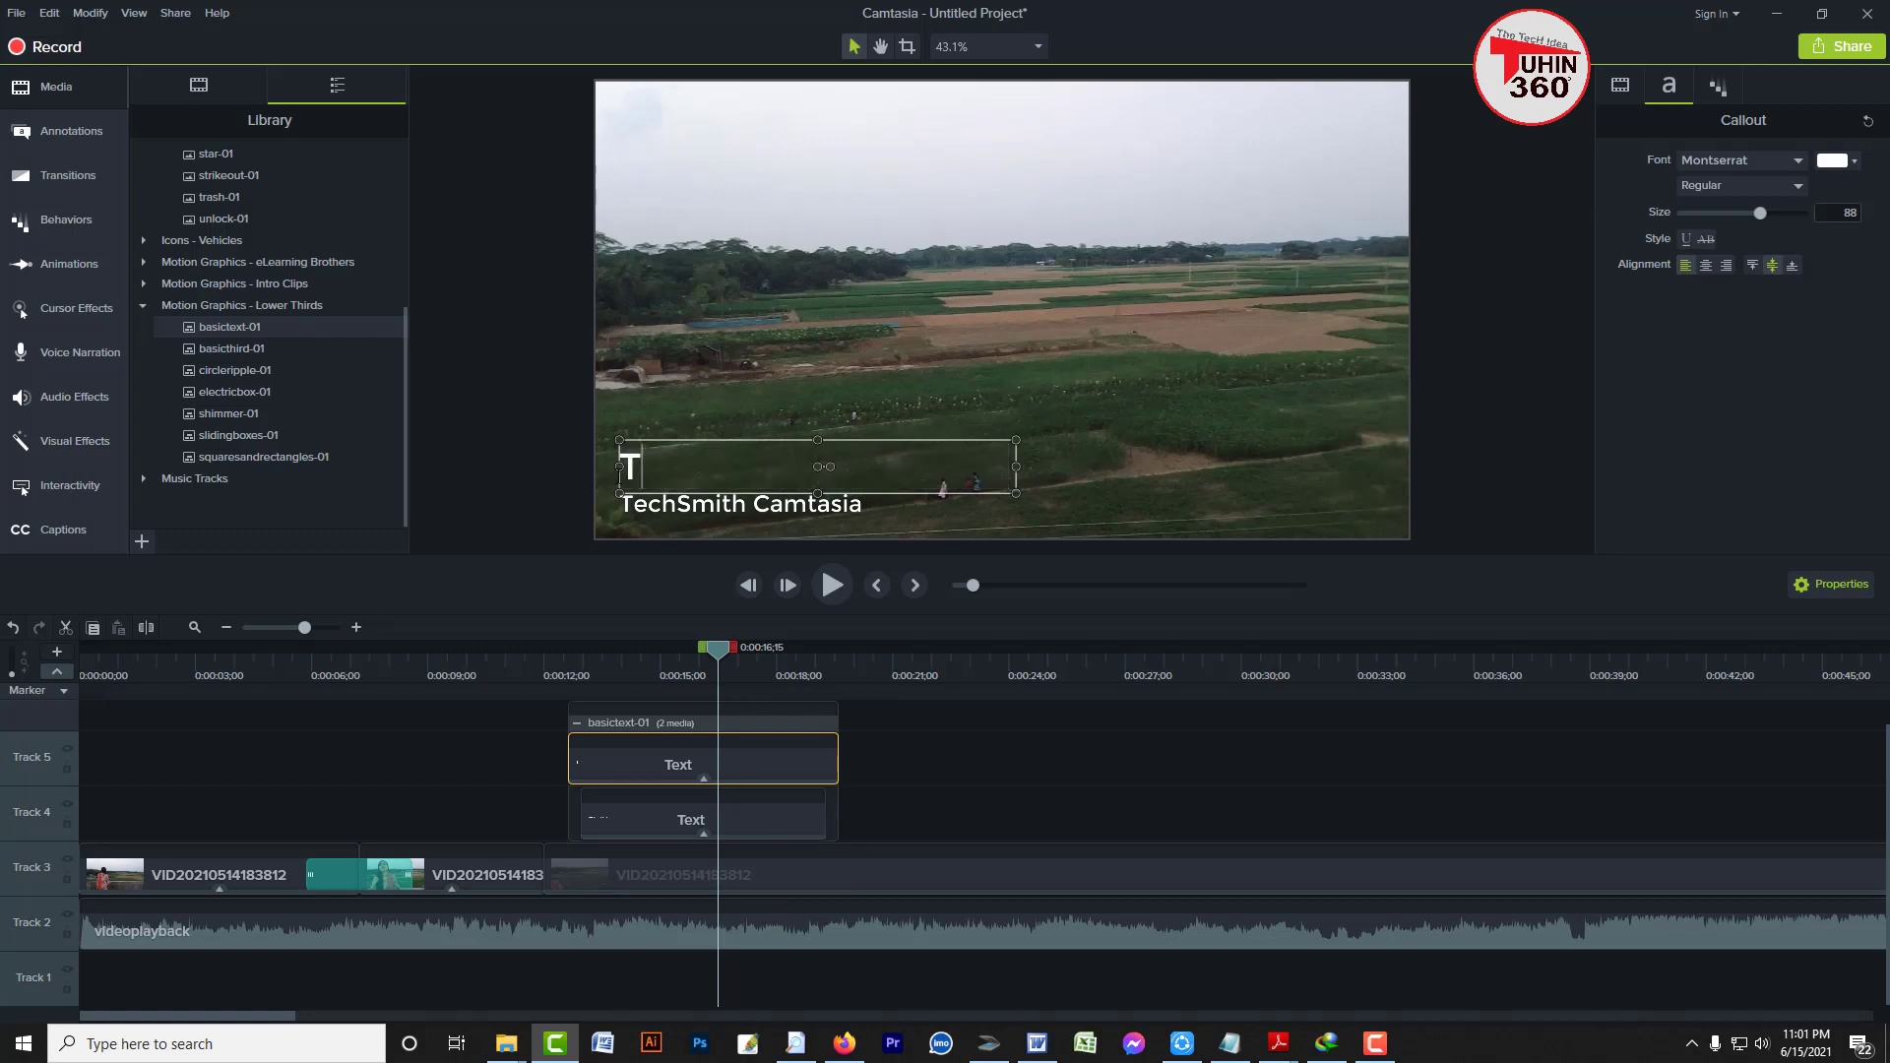
type("UHIN63")
key("BackSpace")
type("360")
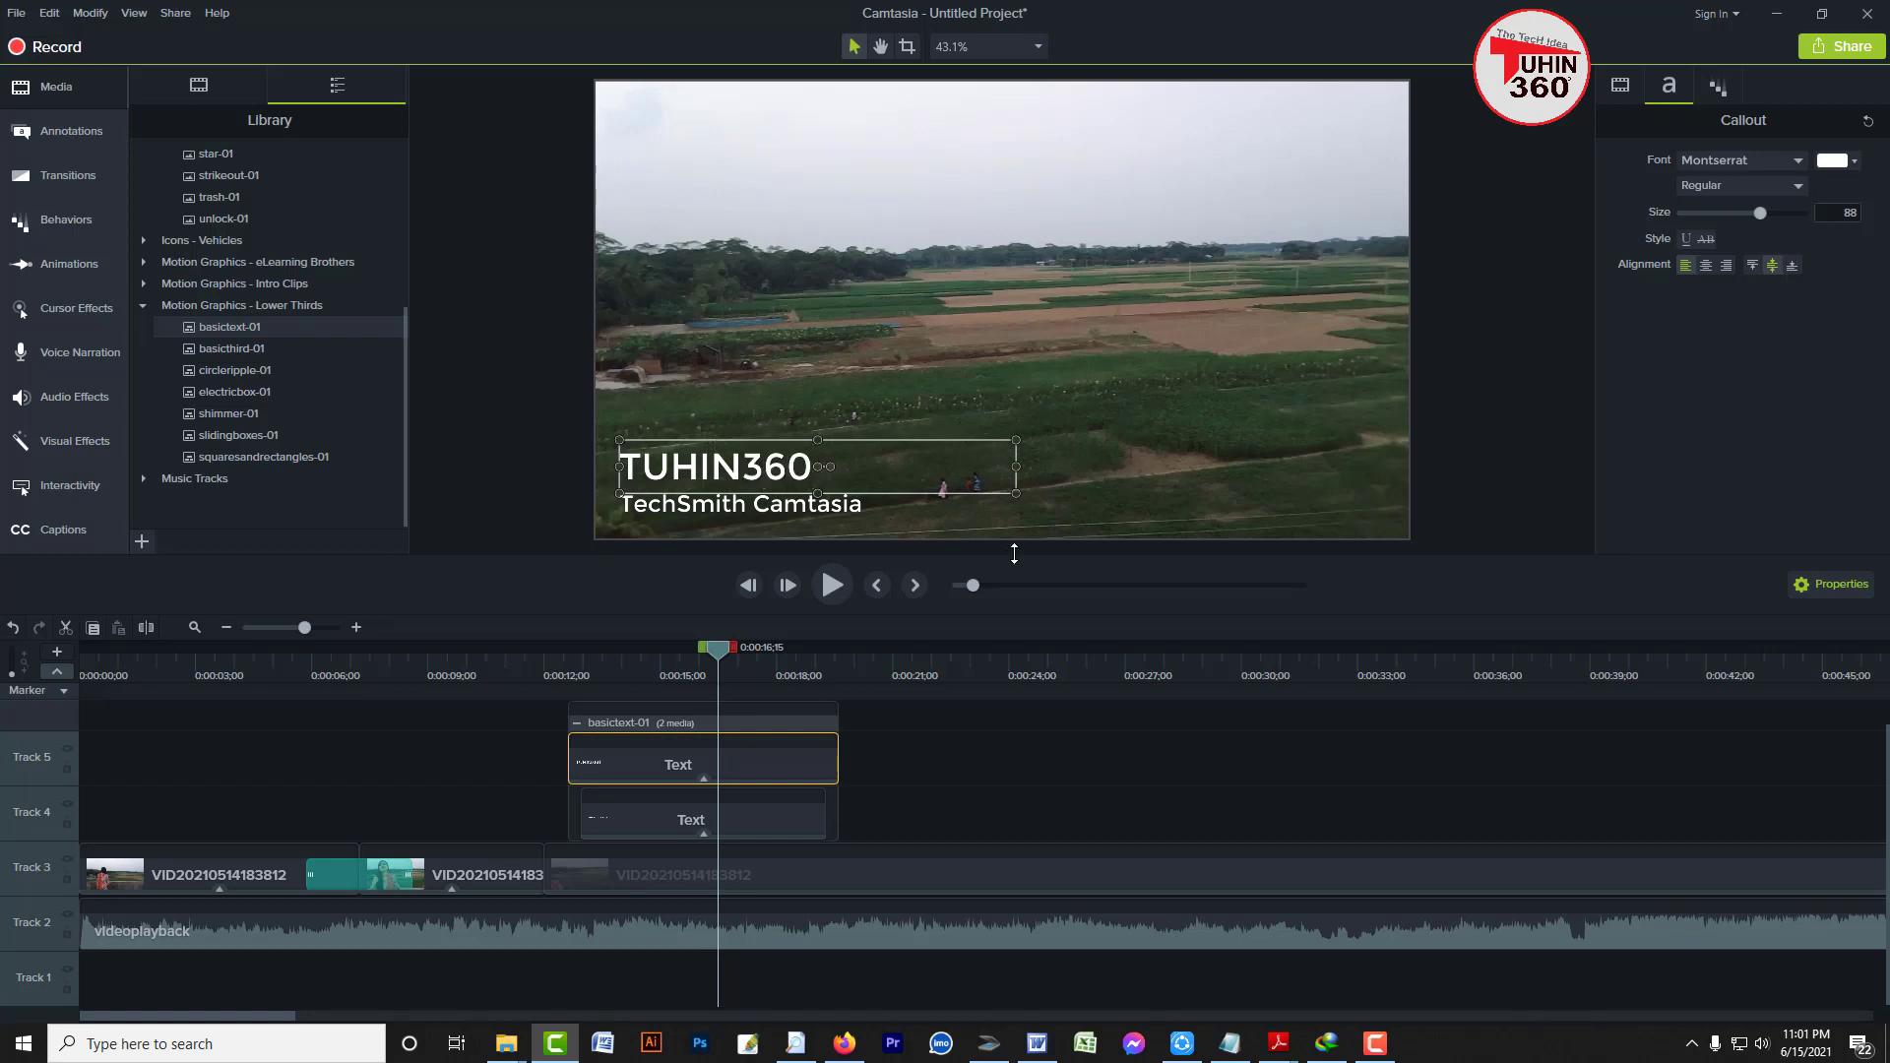
left_click(1043, 707)
Replace the lower line of the basictext-01 lower third with "The Tech Idea" and deselect it
left_click(747, 504)
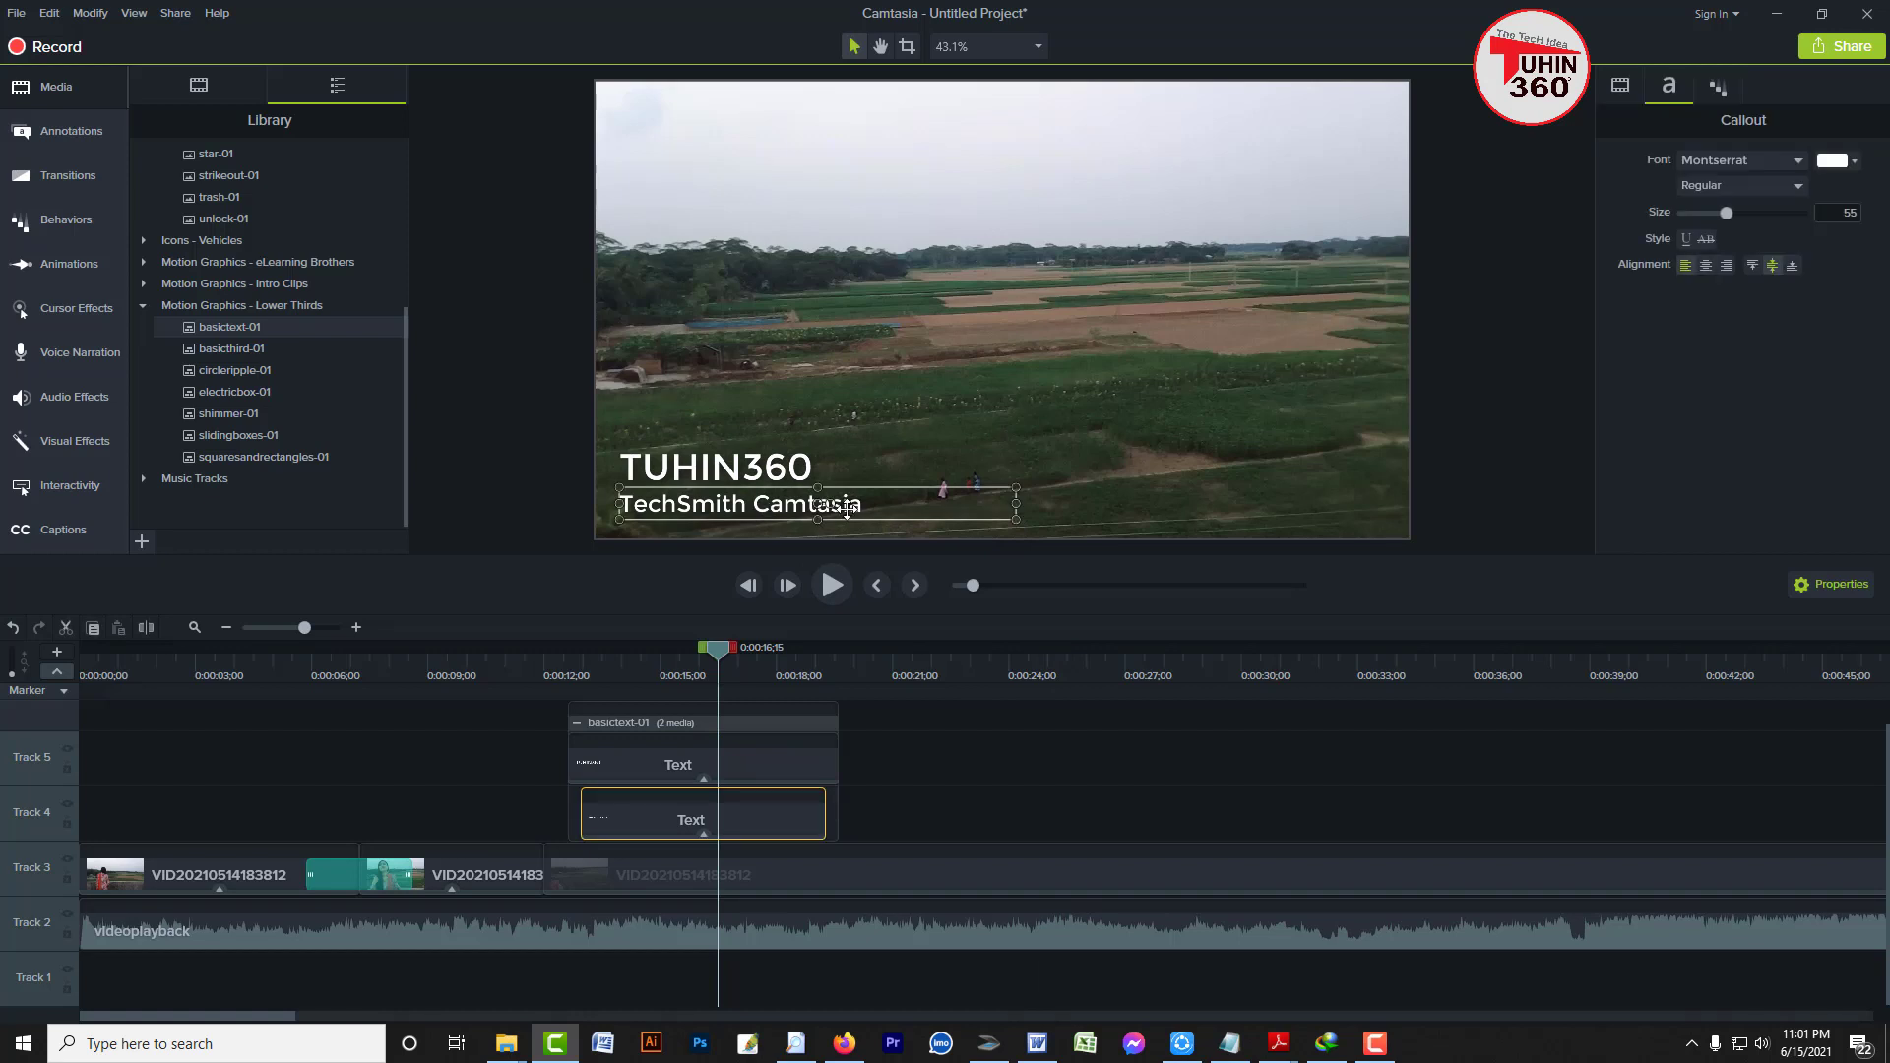
double_click(746, 507)
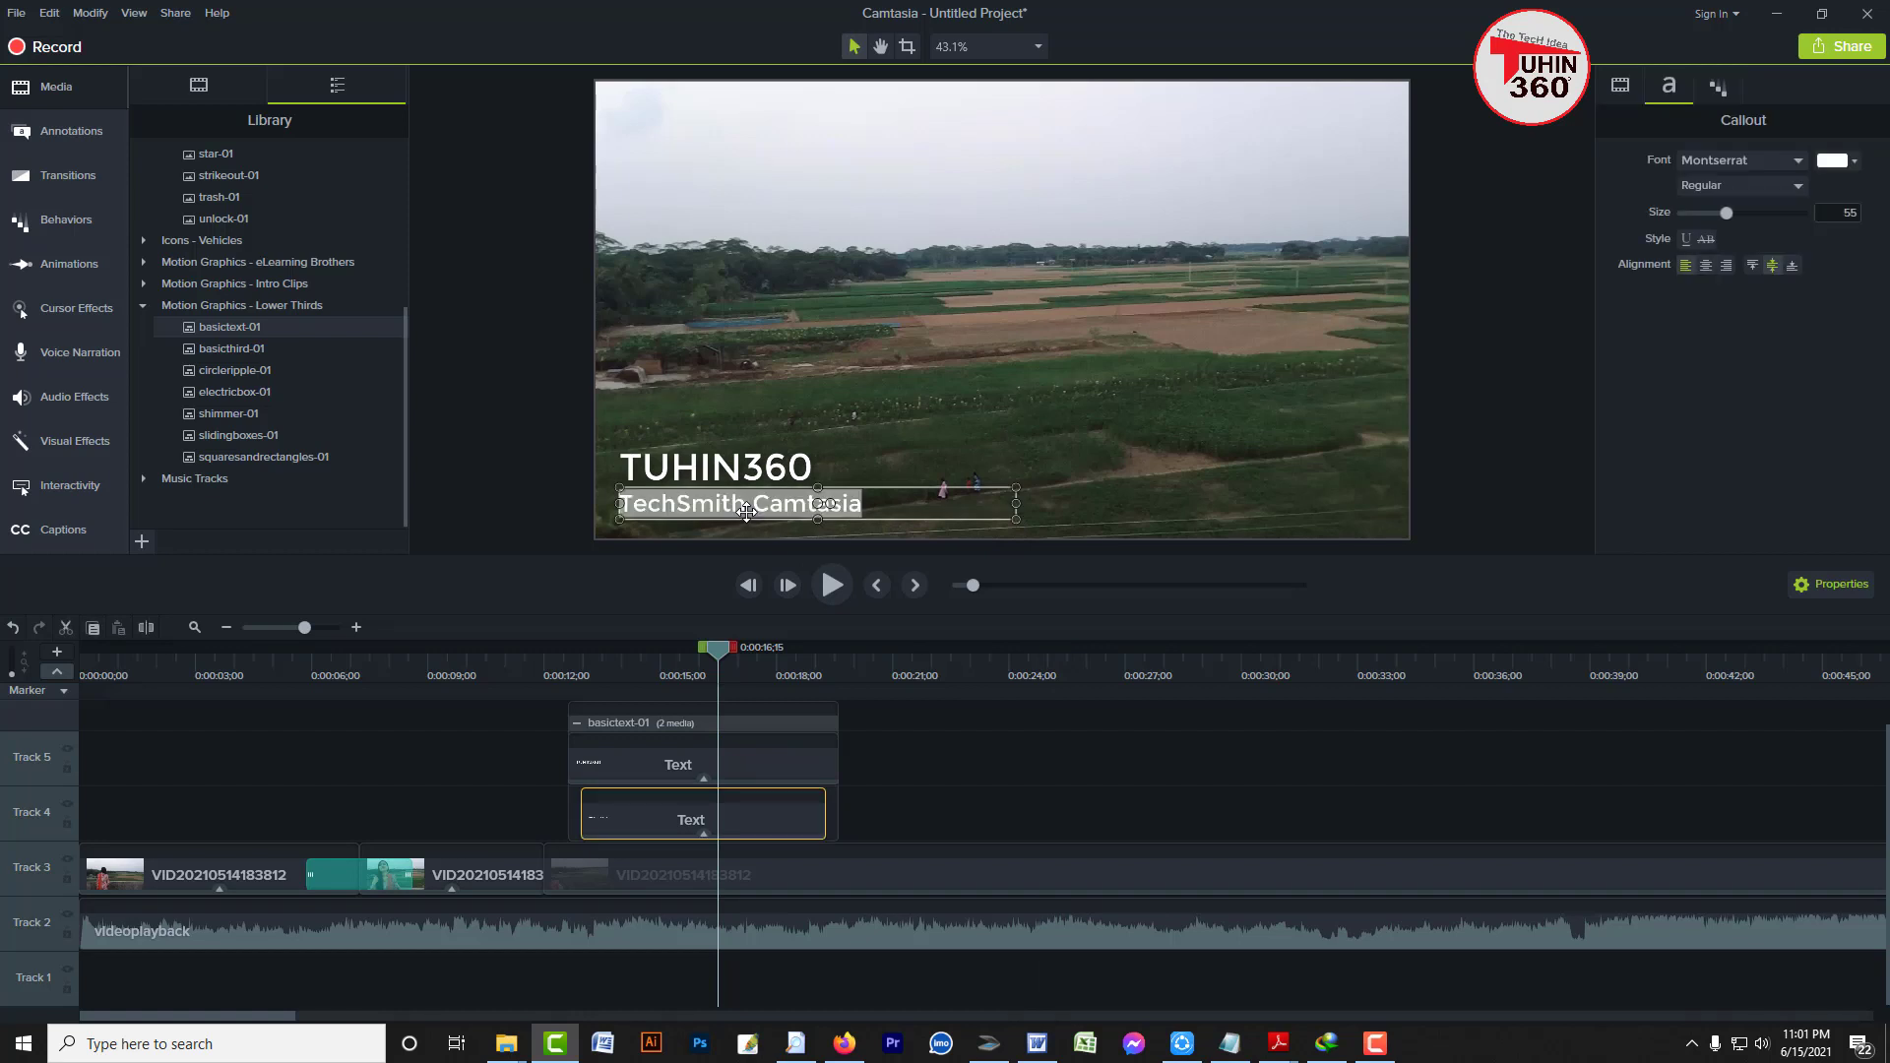
type("The Tech Idea")
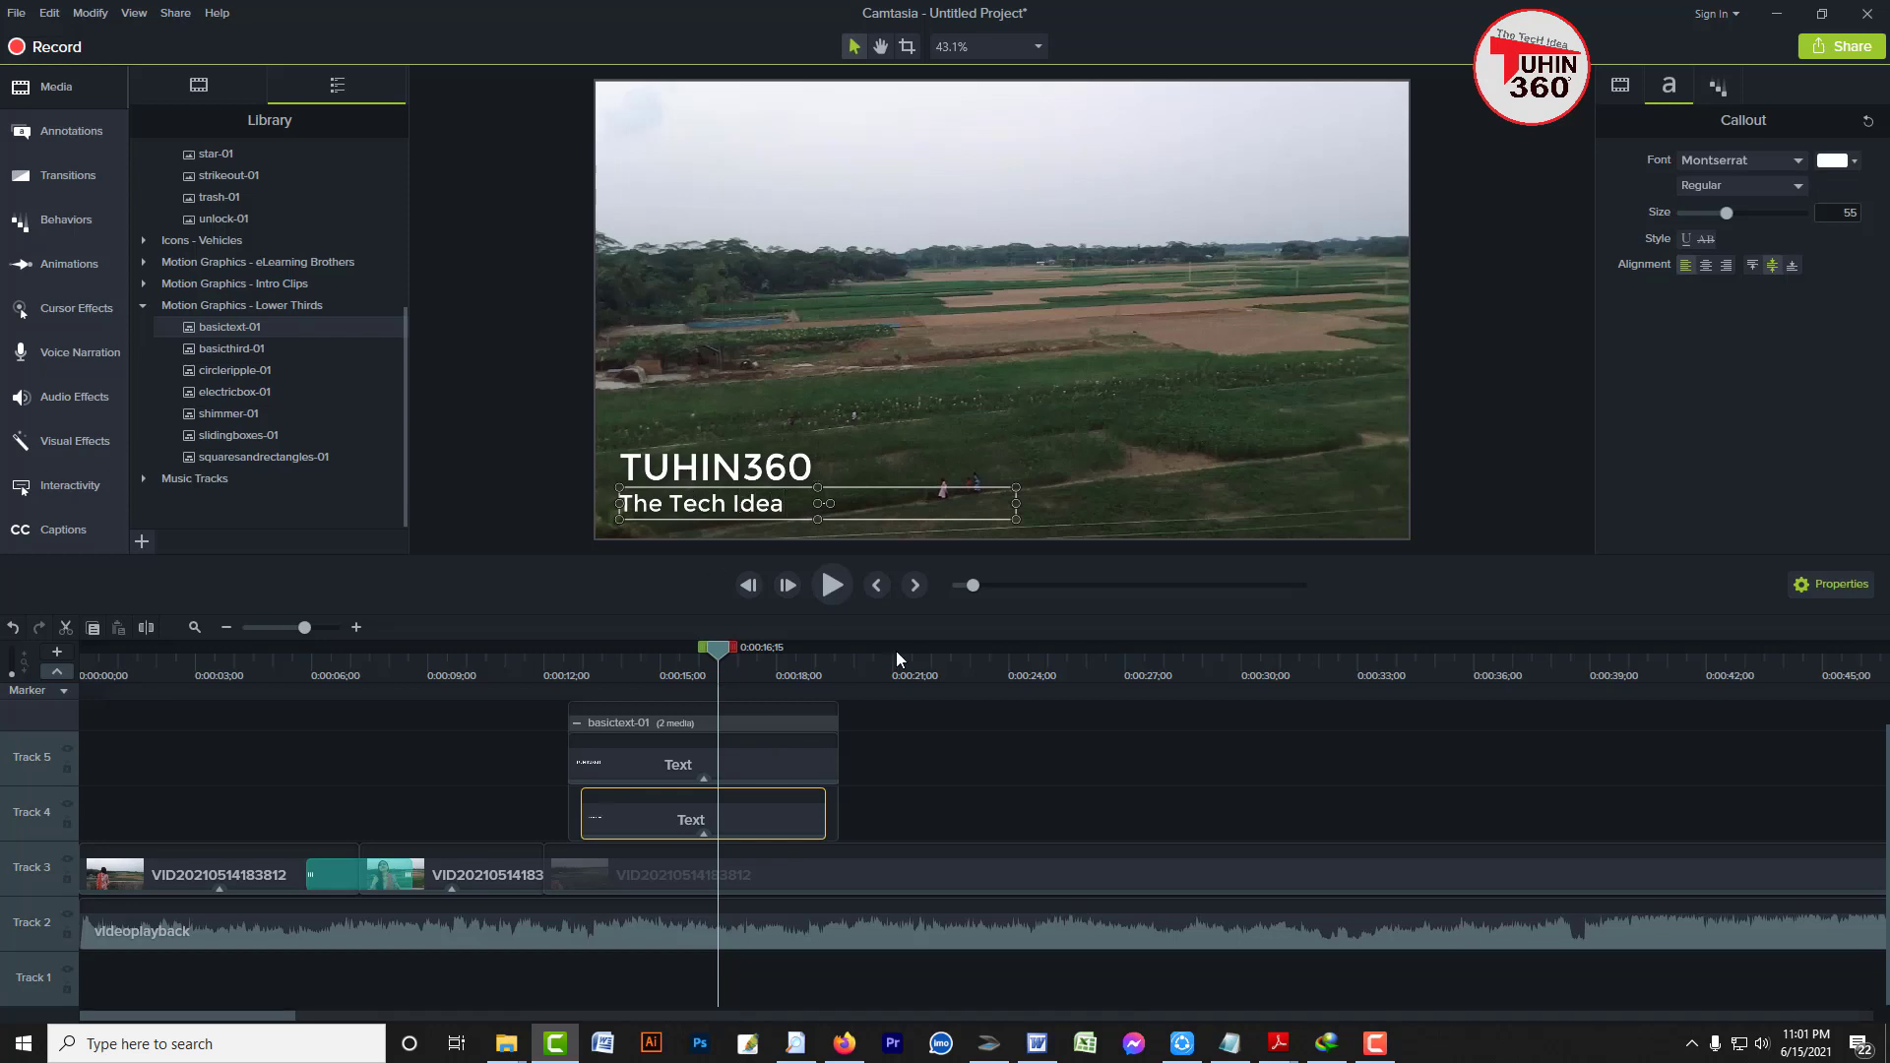
left_click(943, 766)
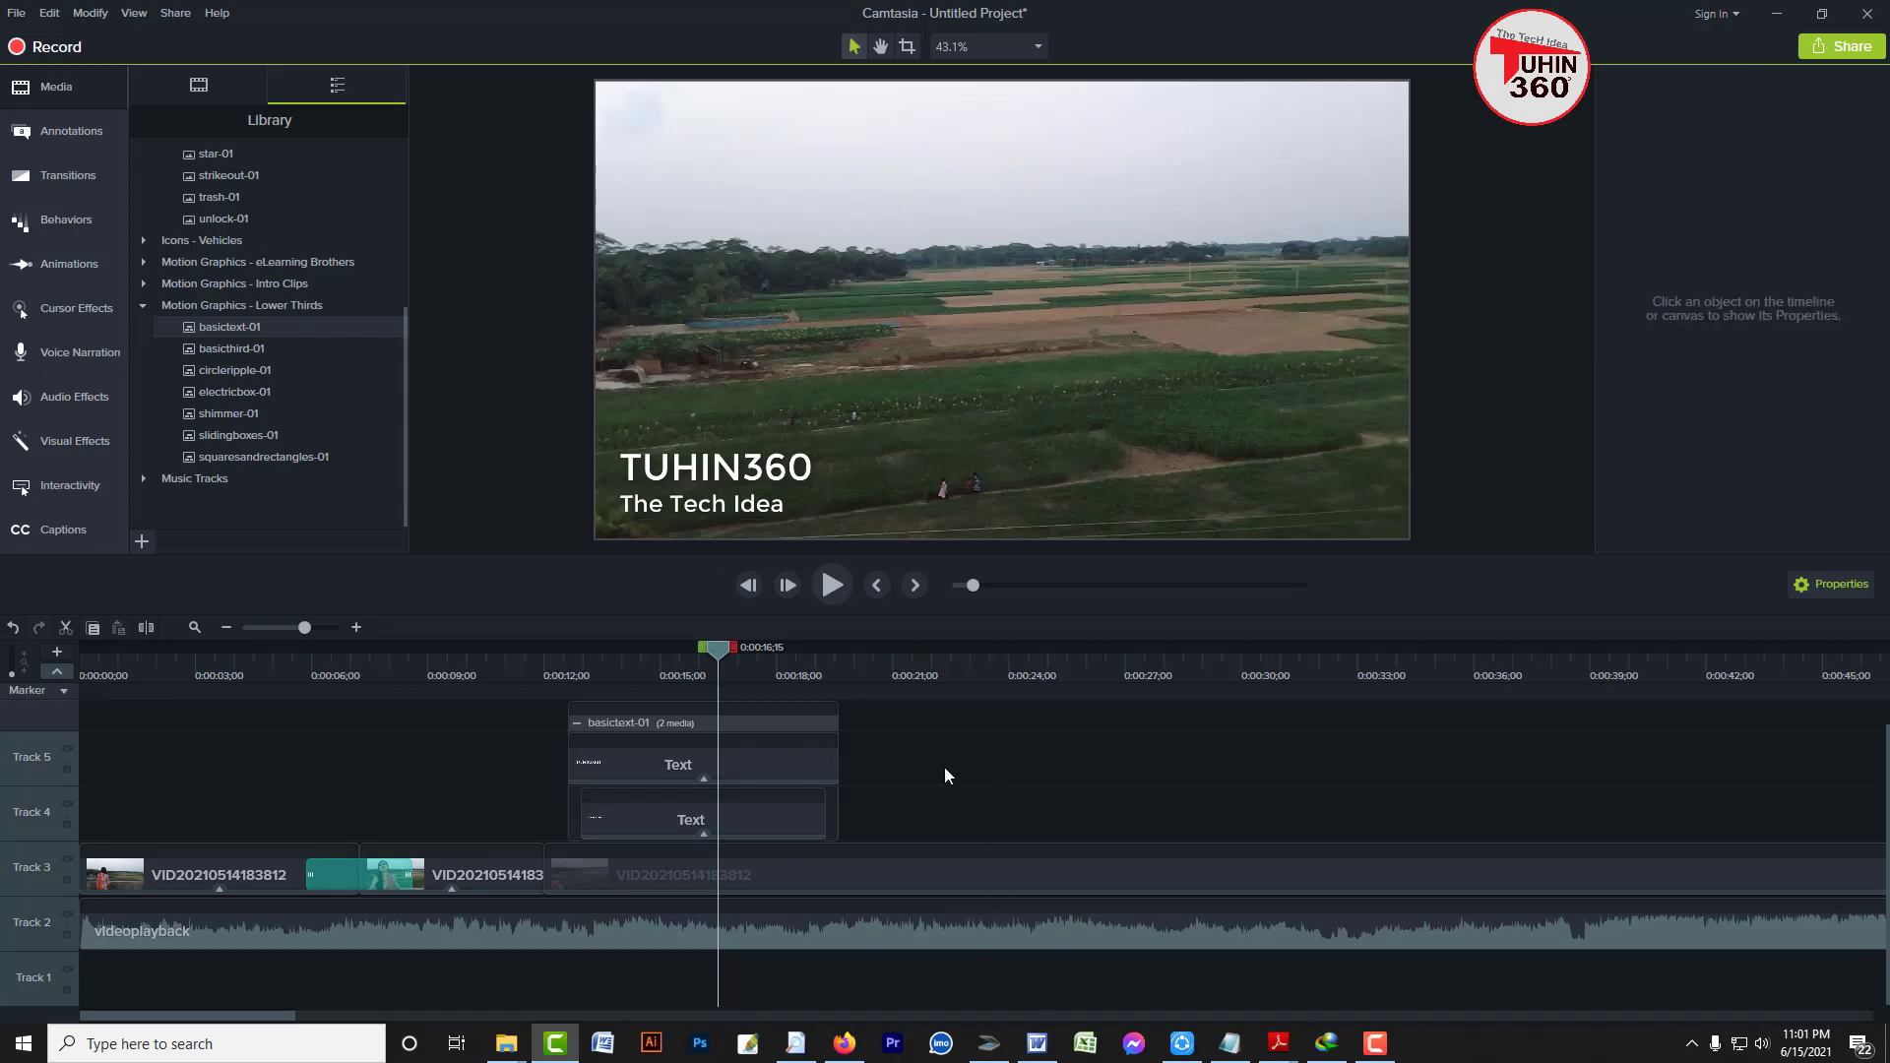
Play the timeline from 0:00:11;23 to 0:00:15;00 to check the edited lower third
left_click(535, 659)
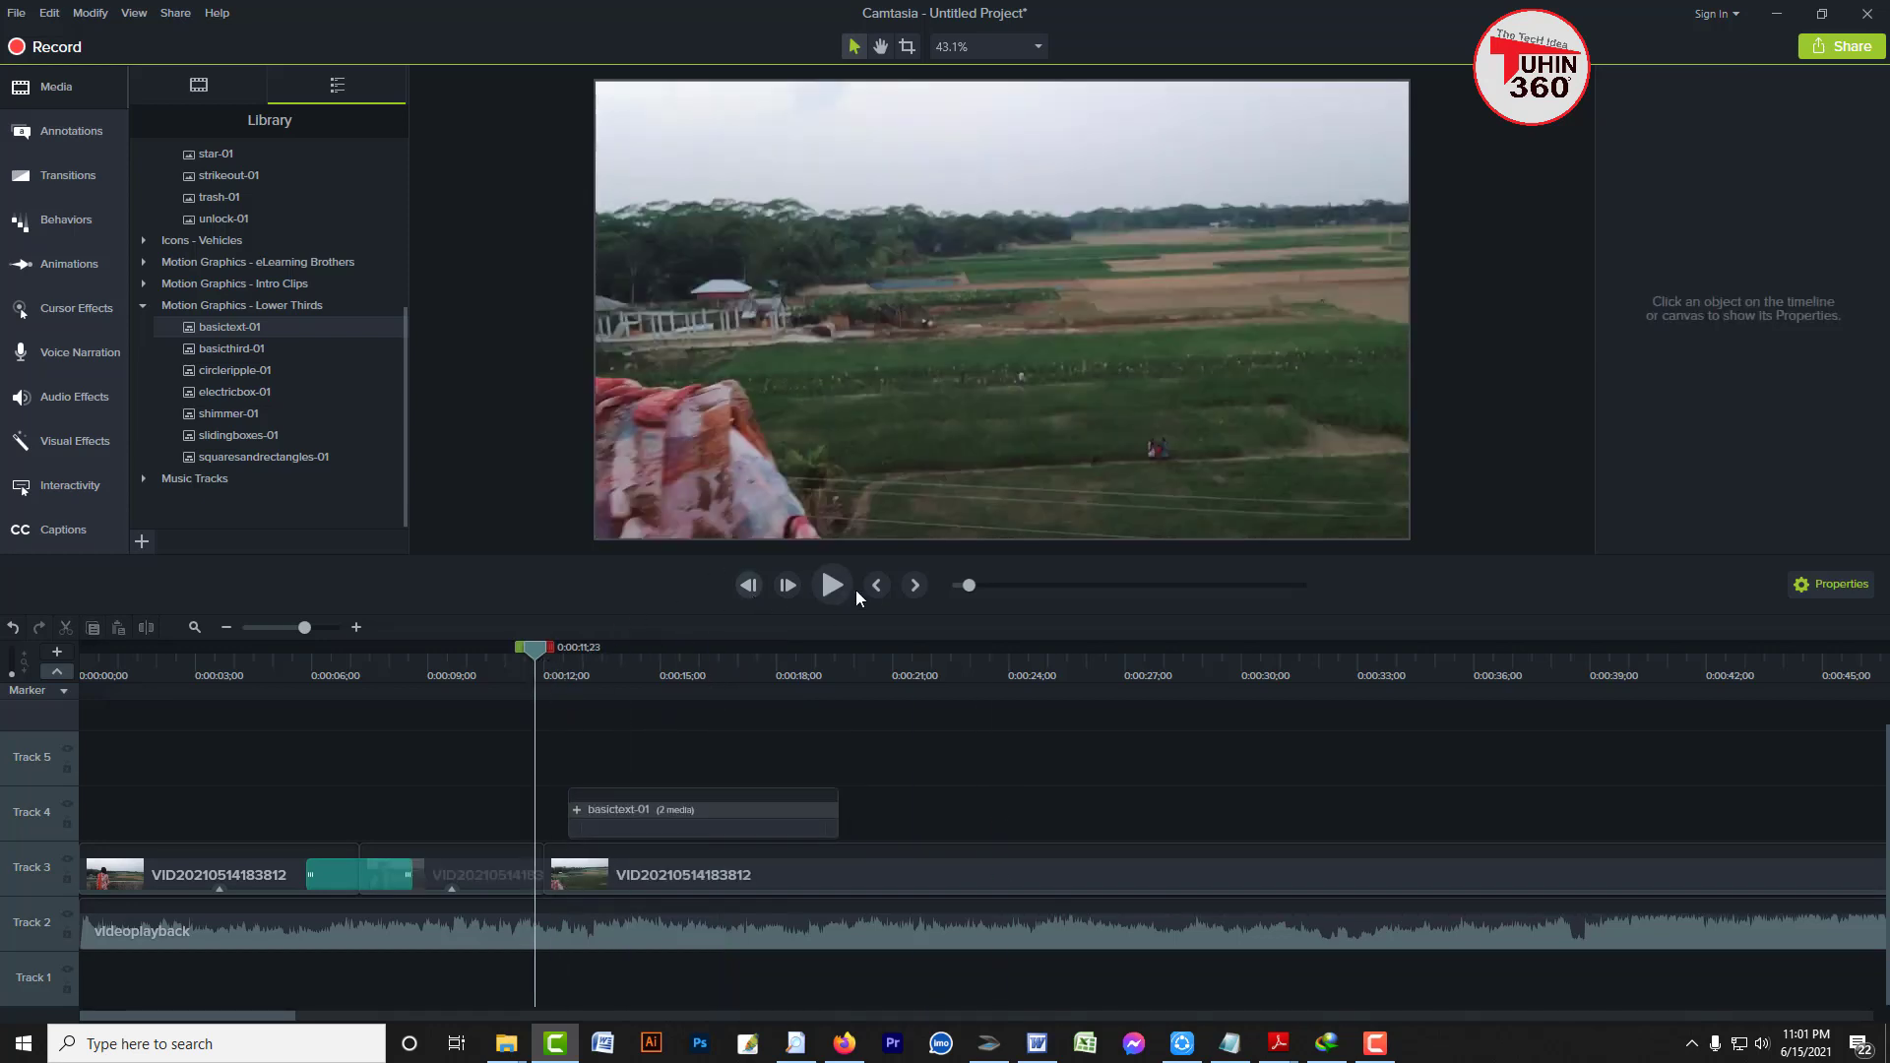
left_click(832, 585)
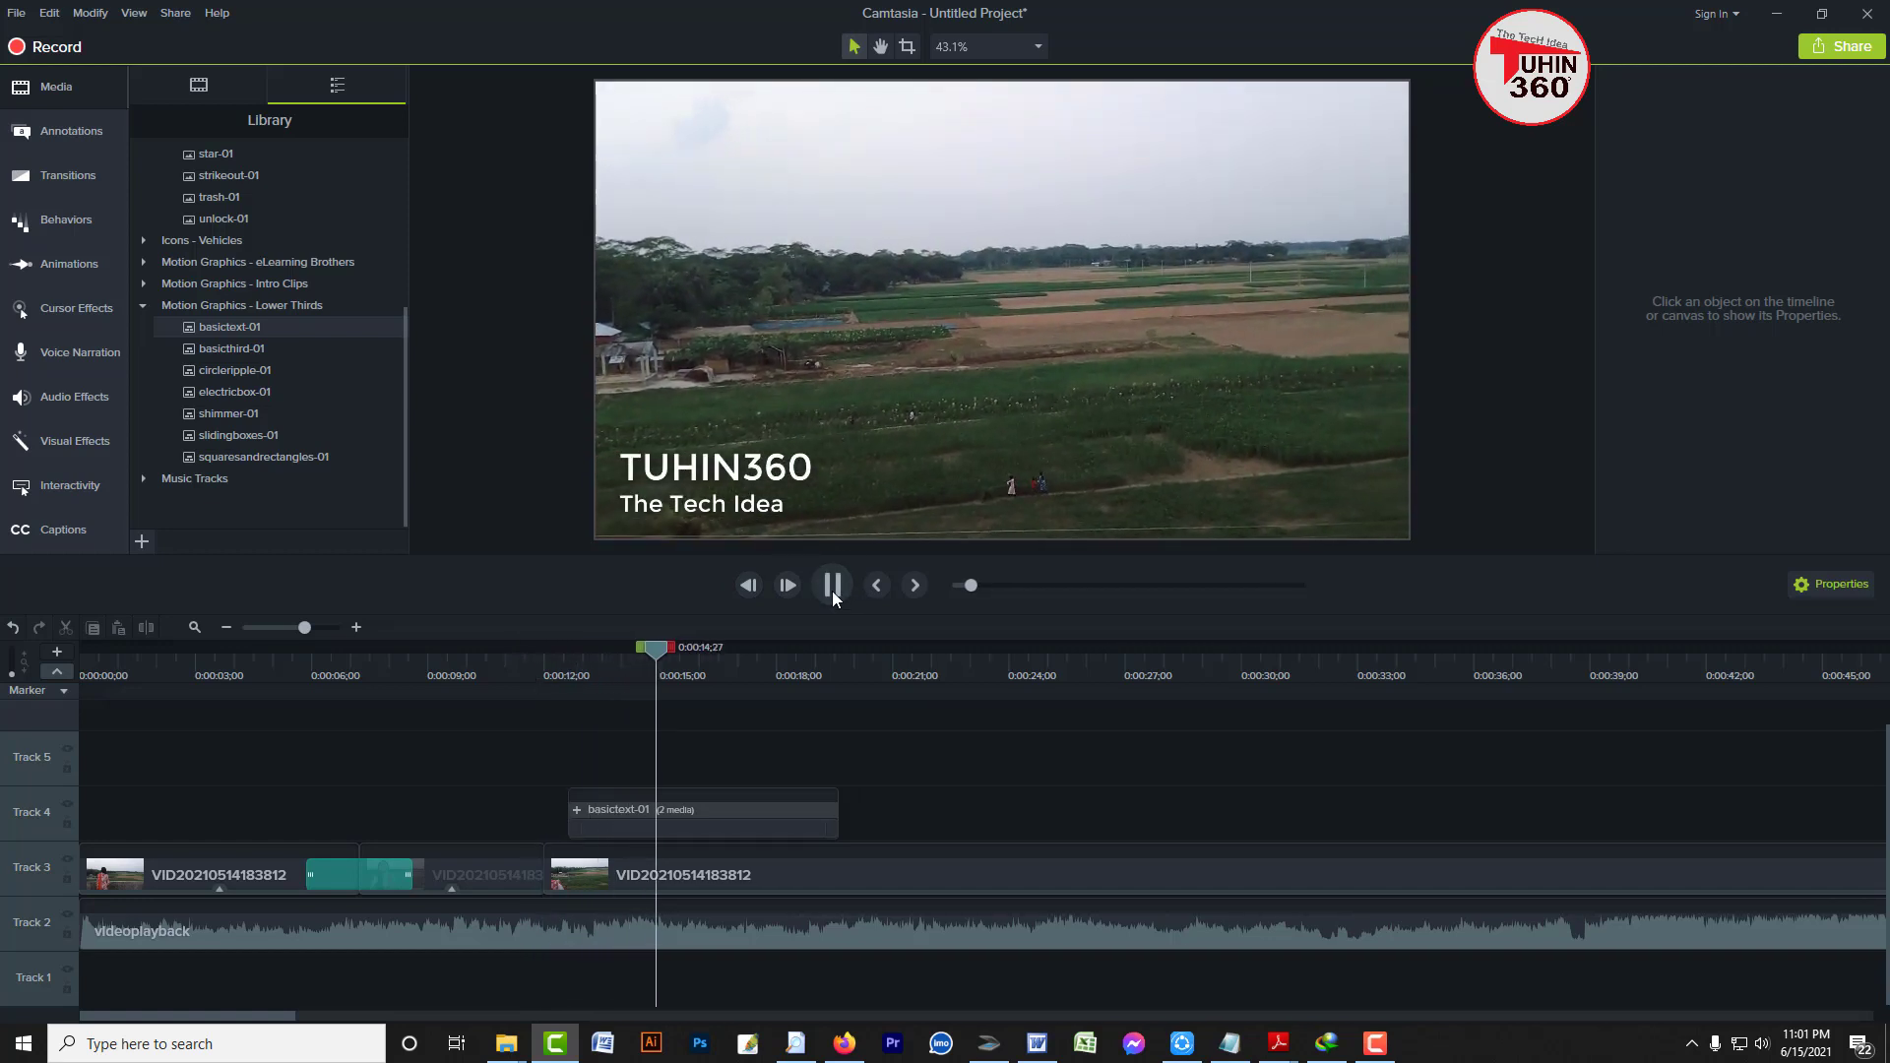
left_click(831, 591)
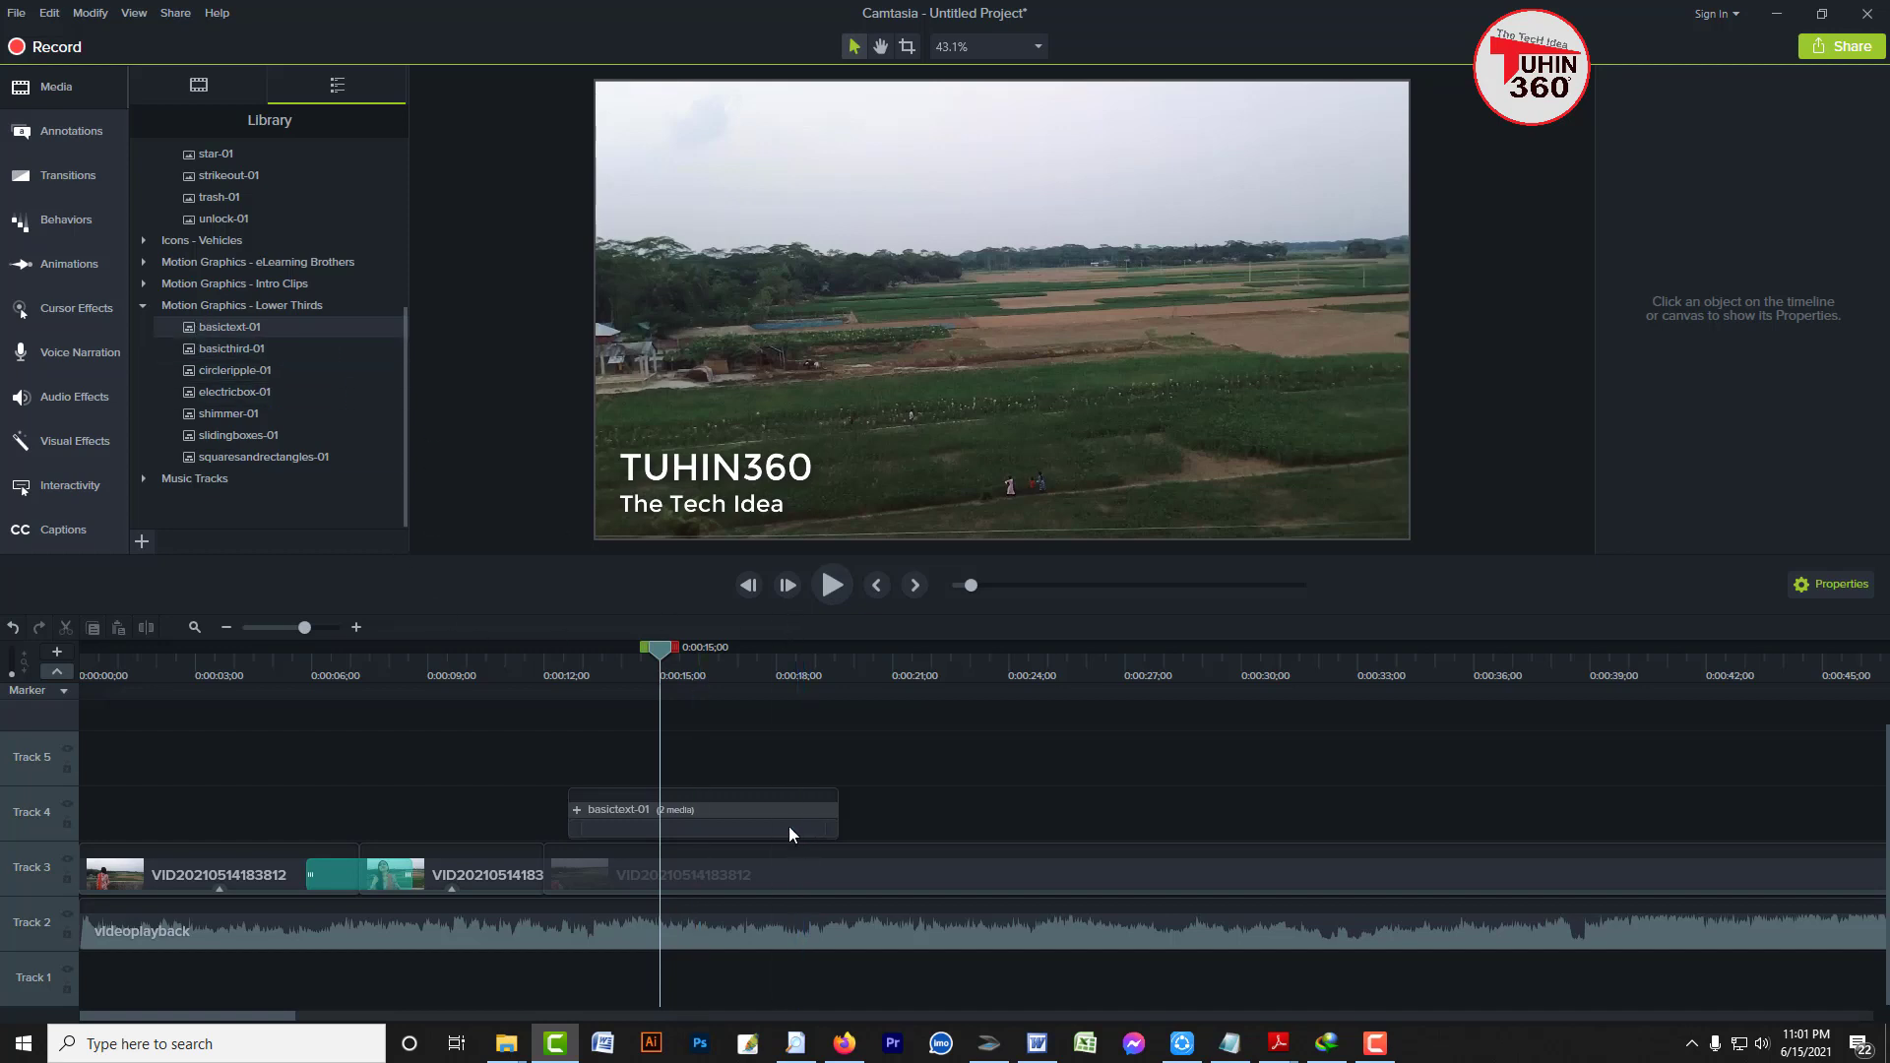
Try the basicthird-01 lower third on Track 4 after the basictext-01 clip, view it at 0:00:24;00 and 0:00:26;25, and delete it
left_click_drag(233, 353, 886, 813)
left_click(1008, 656)
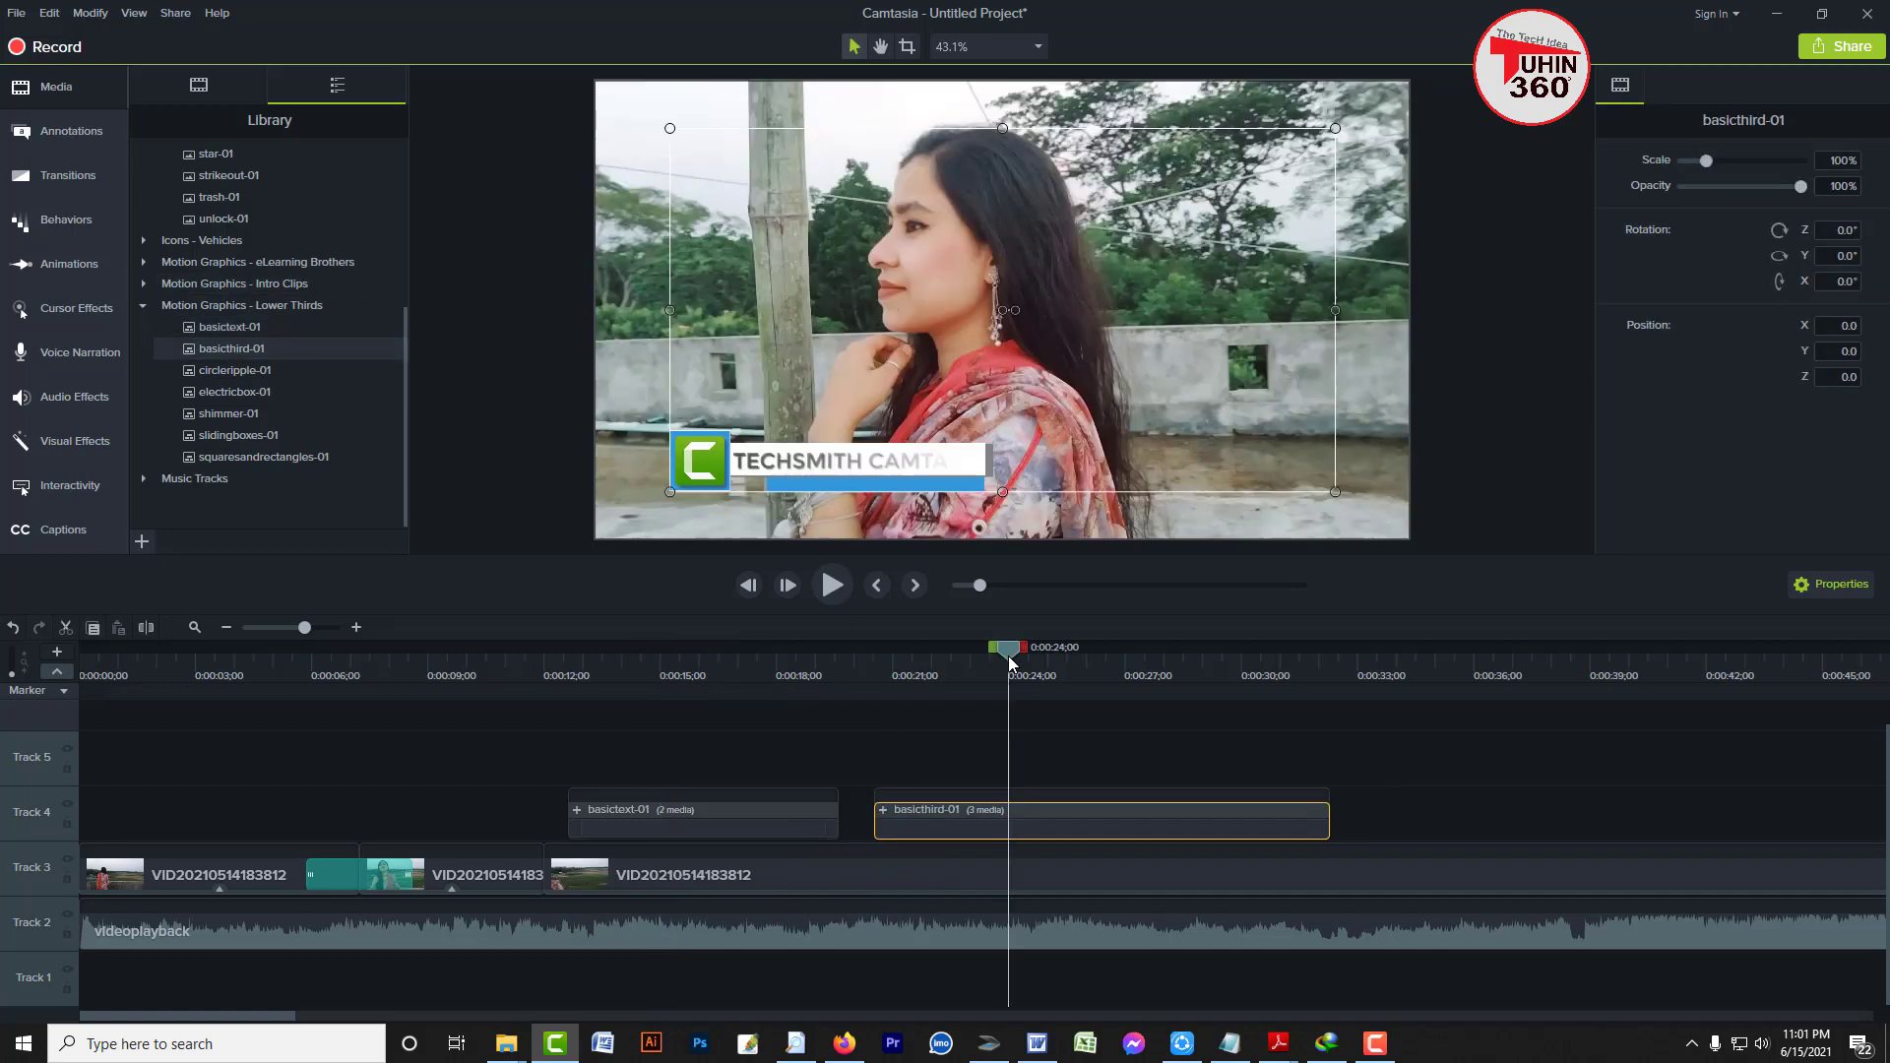
left_click(1118, 651)
left_click_drag(985, 780, 1061, 823)
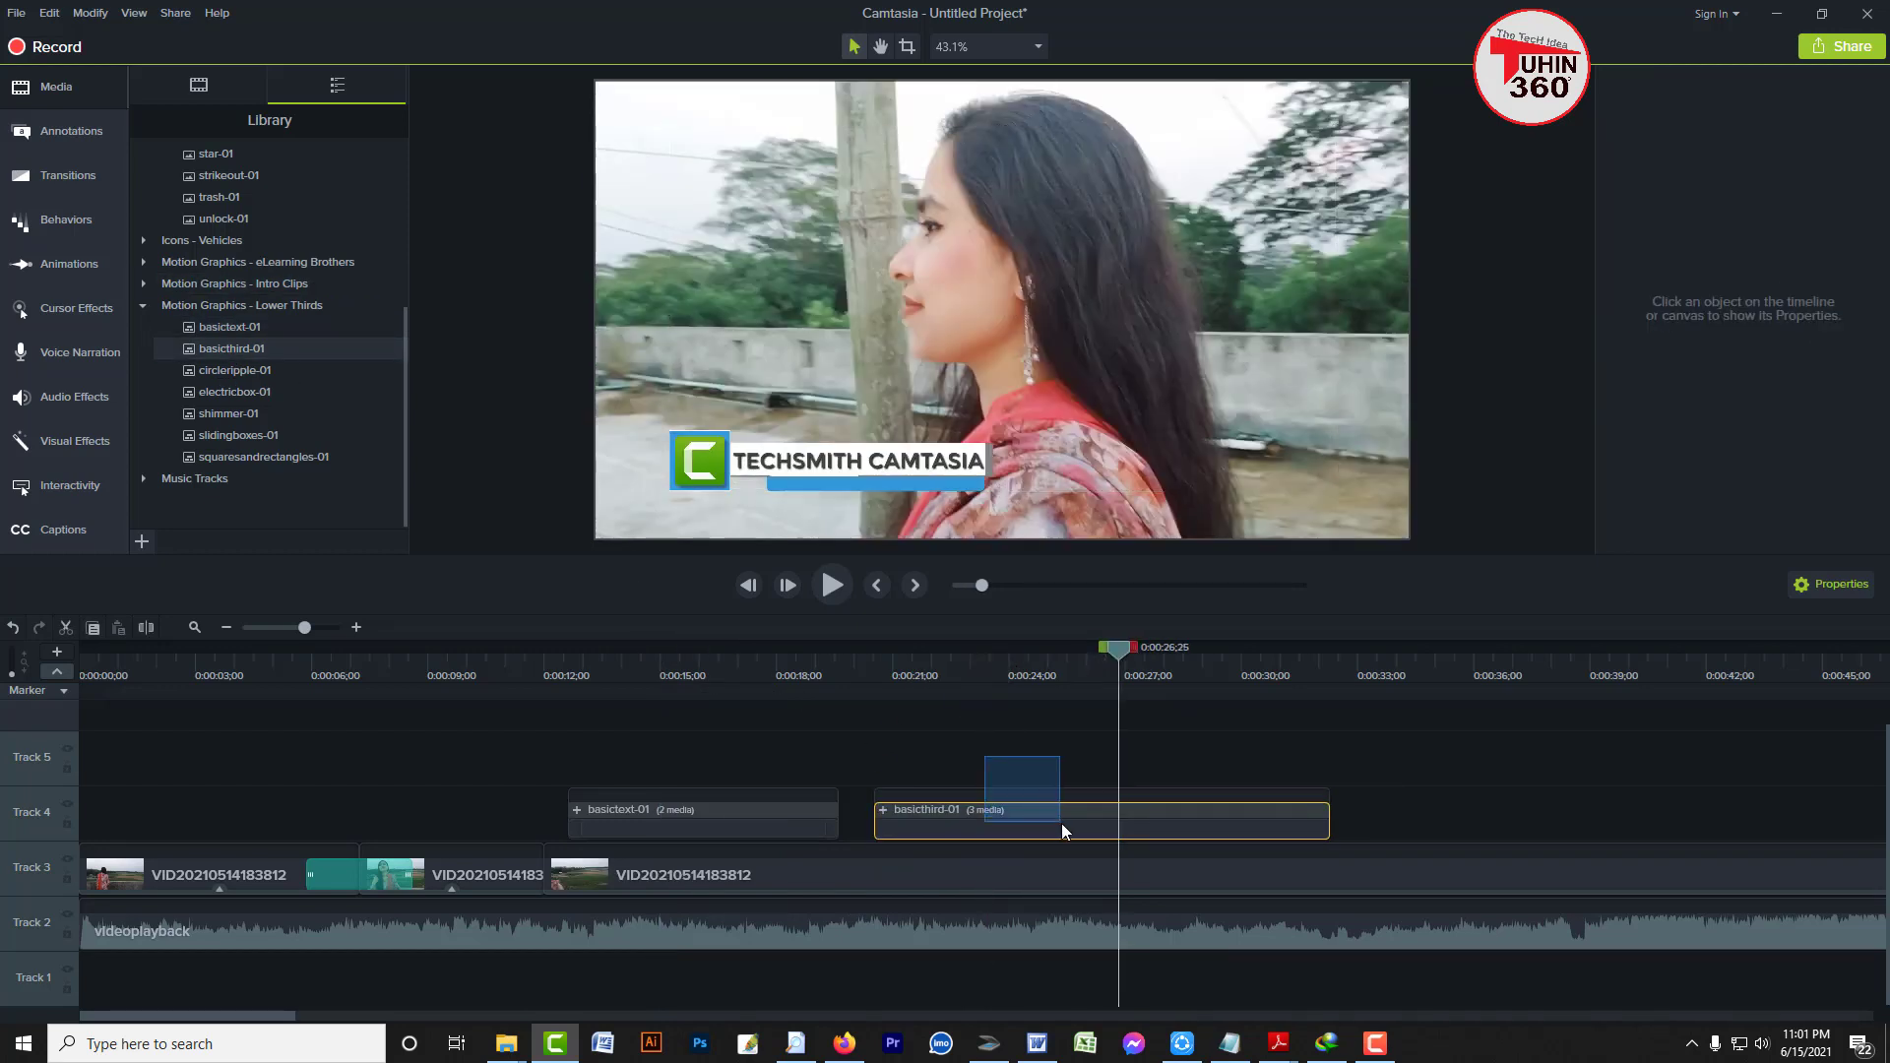
key("Delete")
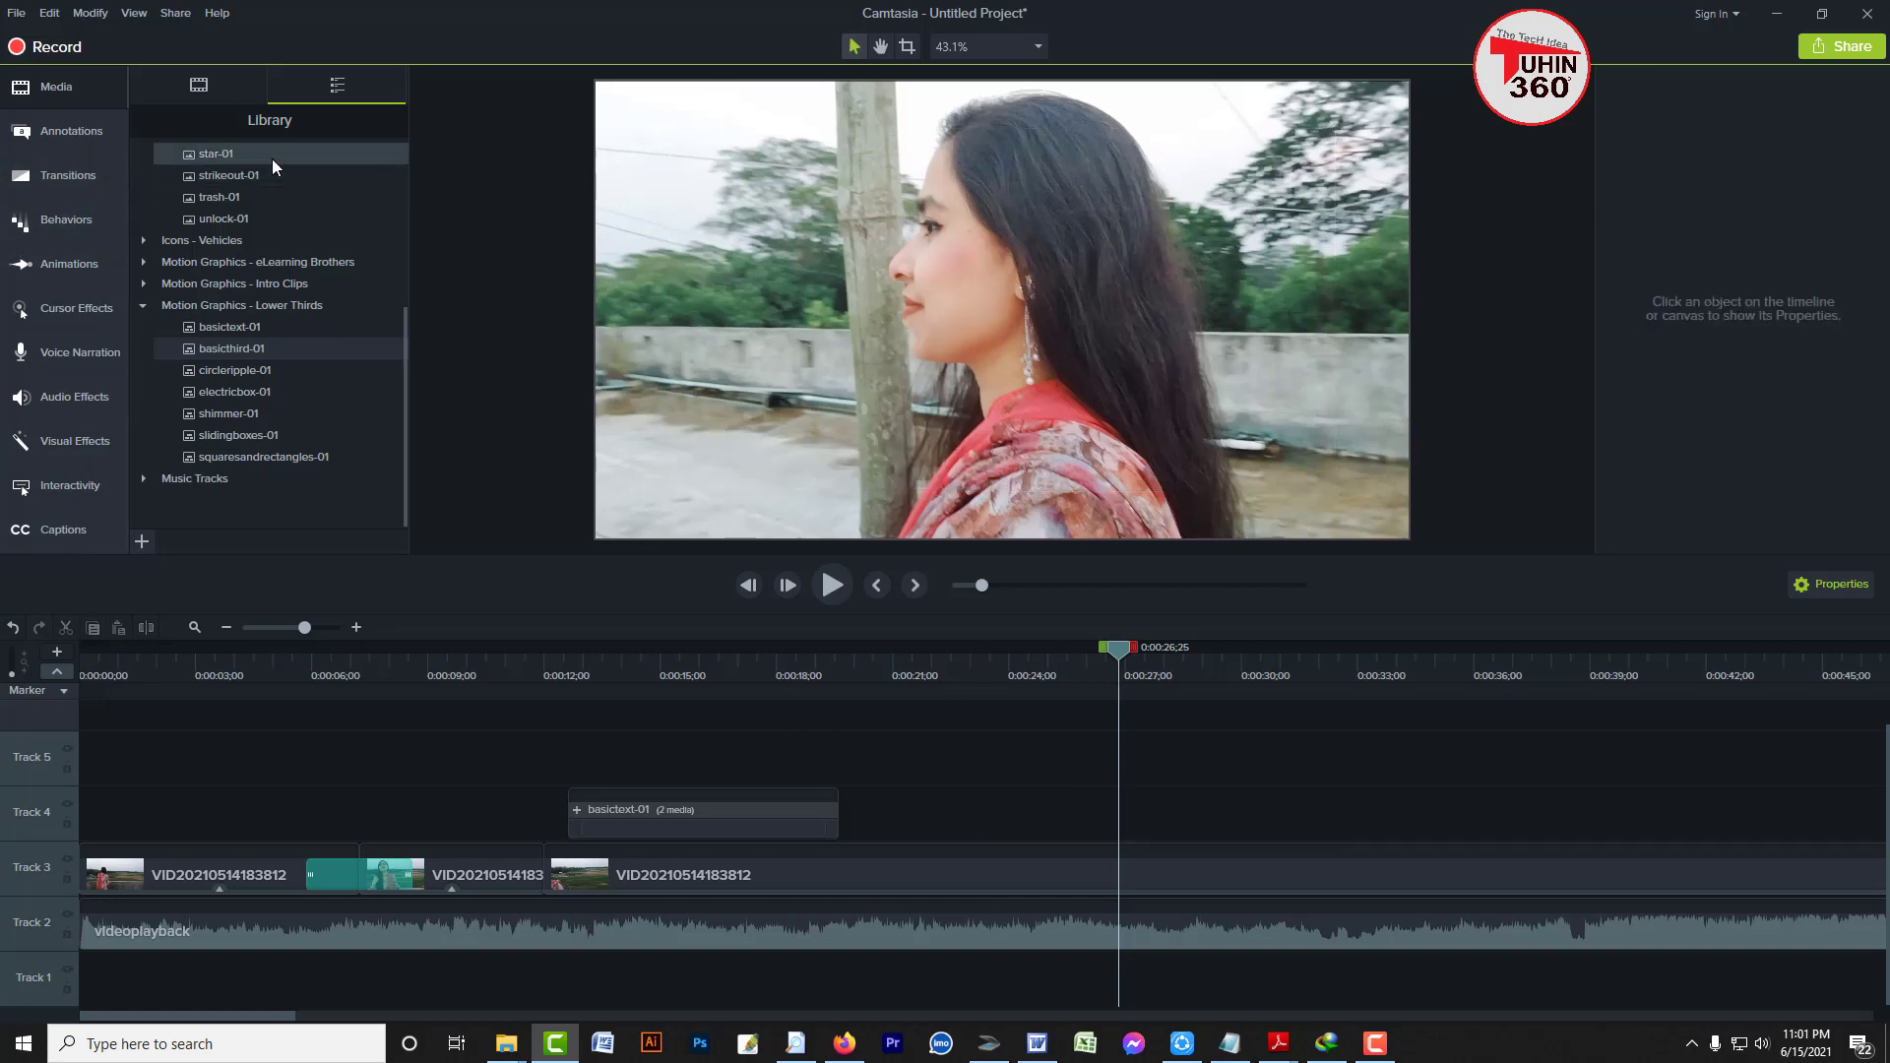
Look through the icon folders in the Library, including the contents of Icons - Education
scroll(238, 469, "up", 2)
scroll(239, 469, "up", 2)
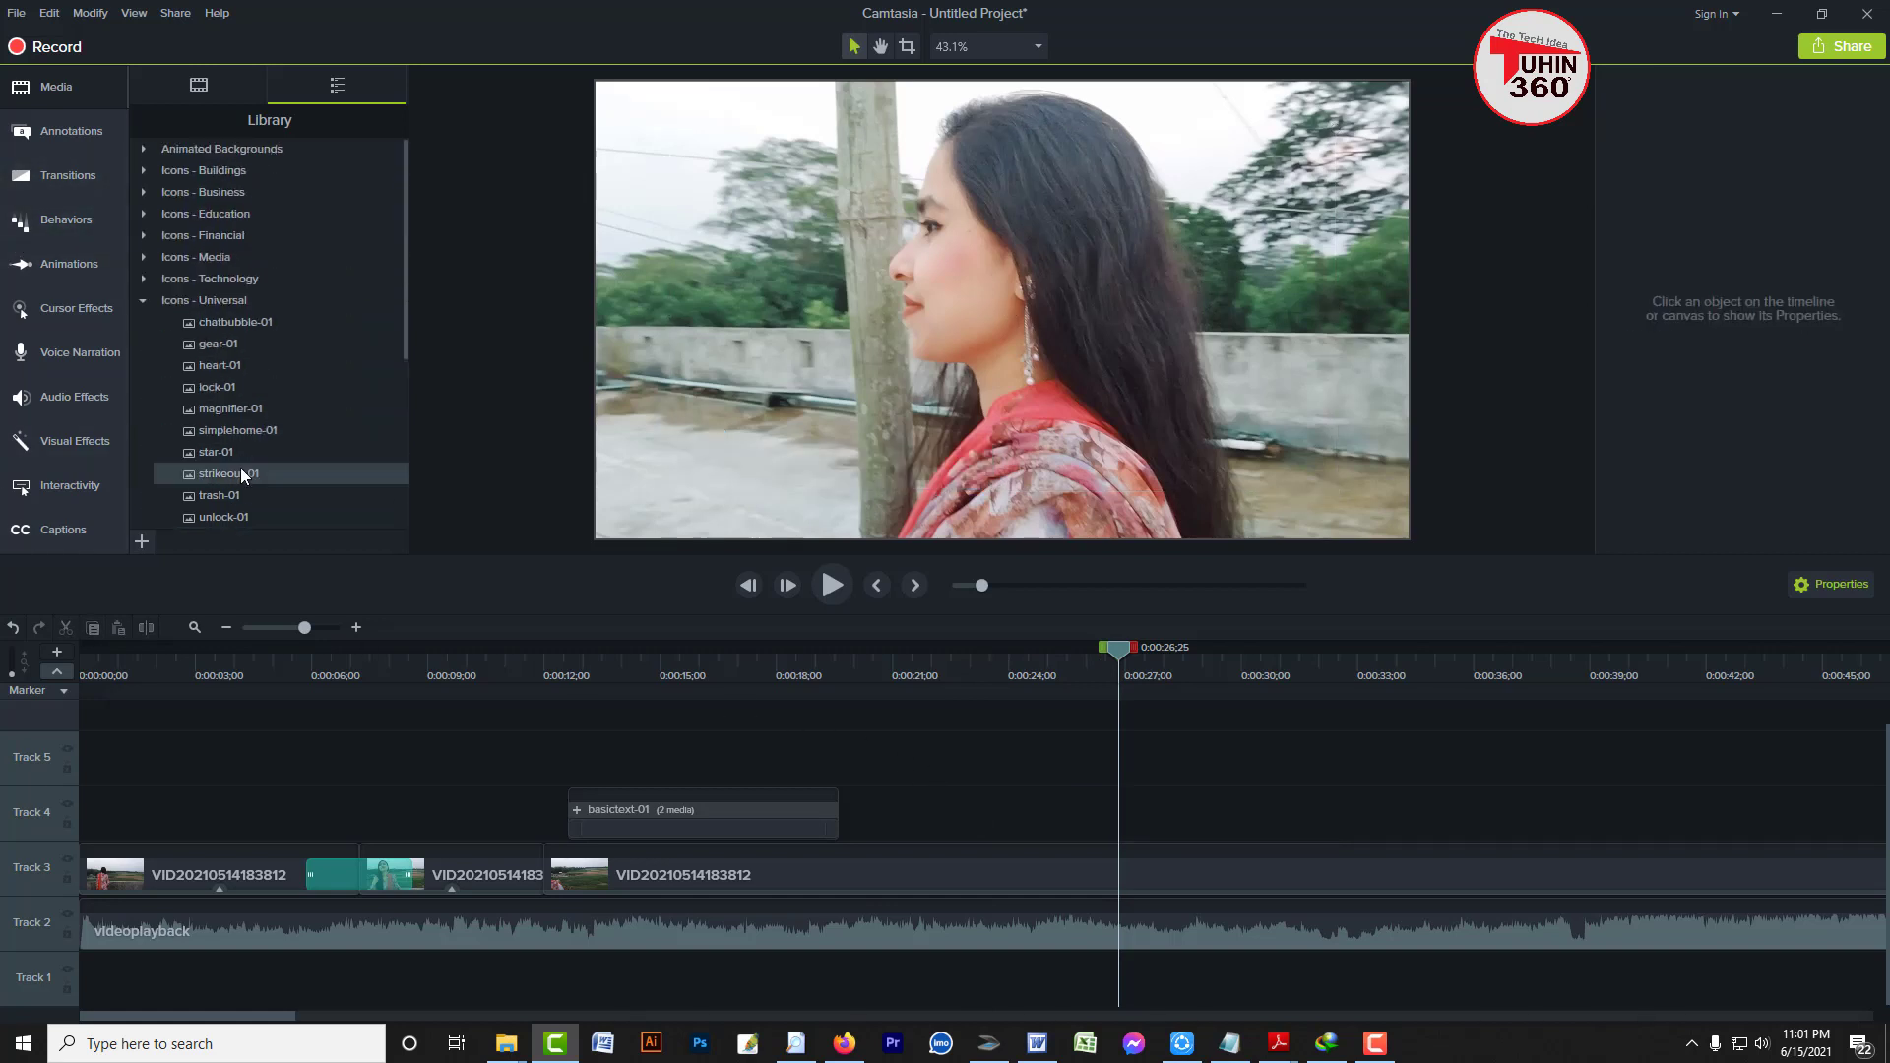
left_click(142, 301)
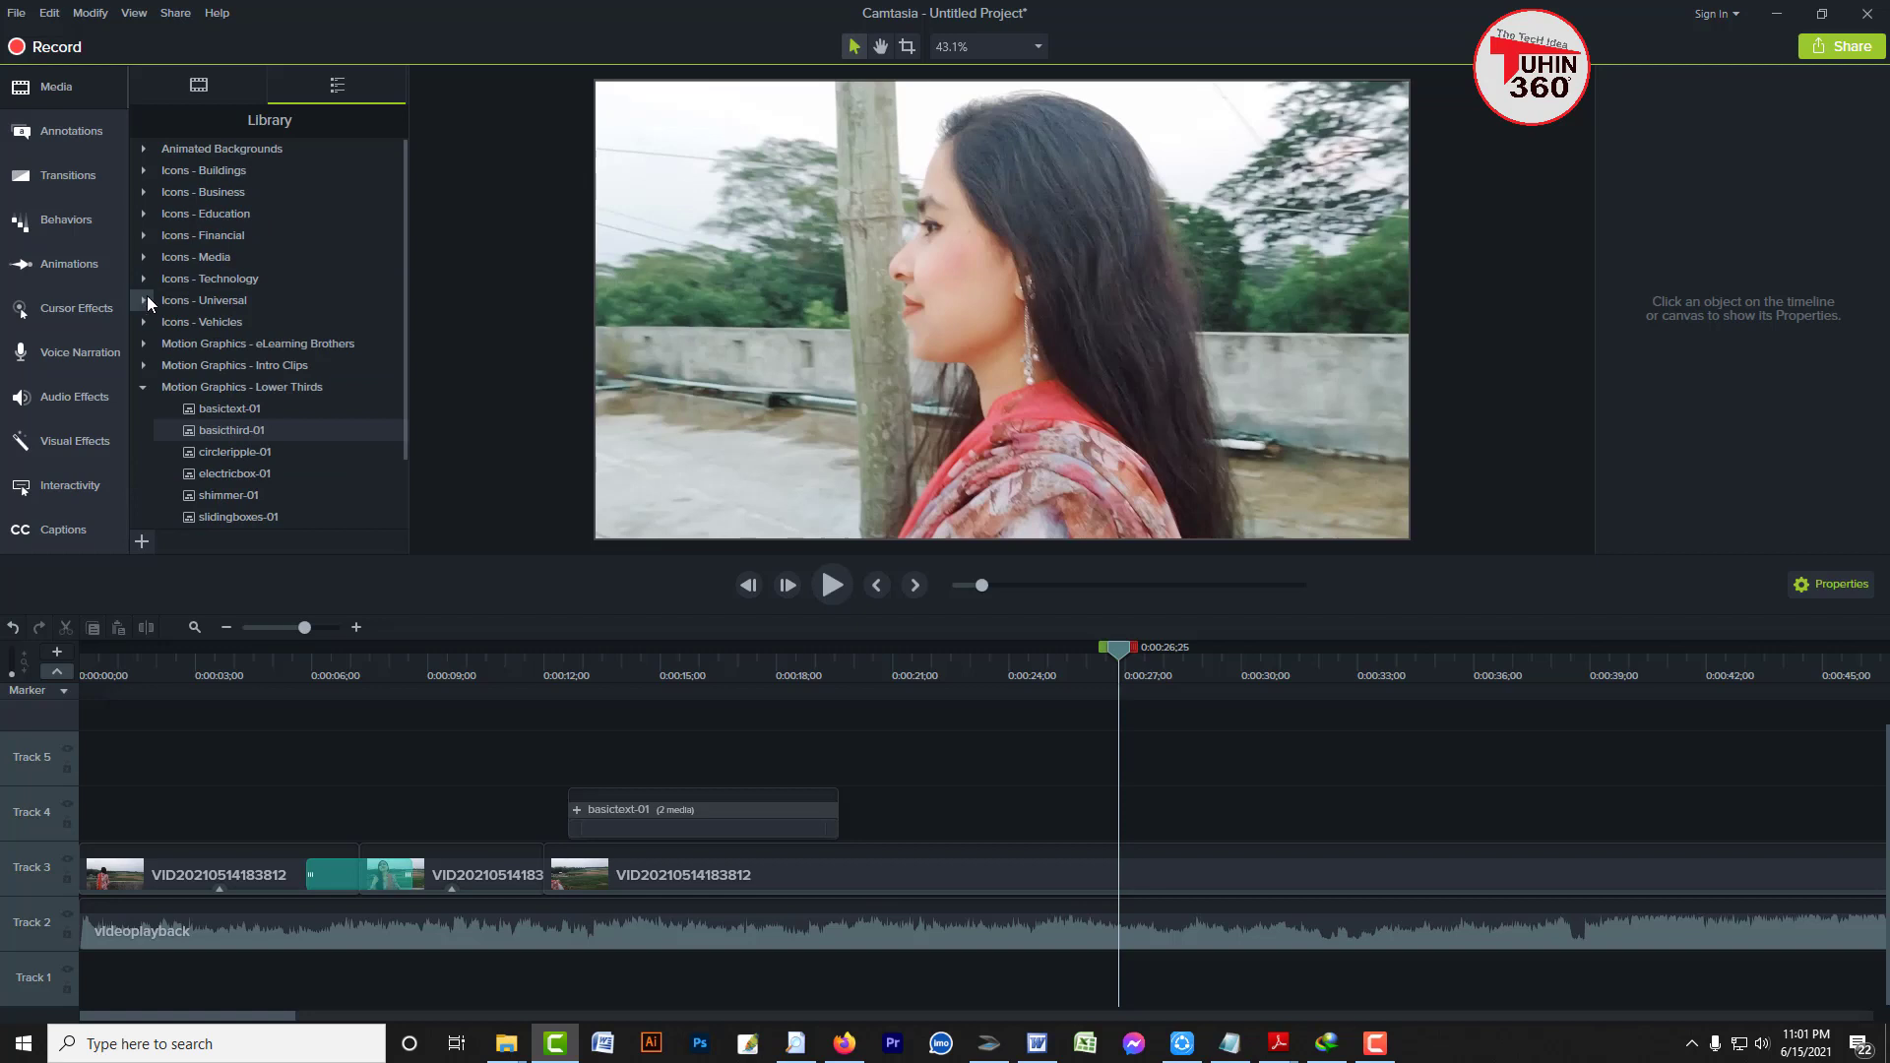
left_click(145, 257)
left_click(143, 215)
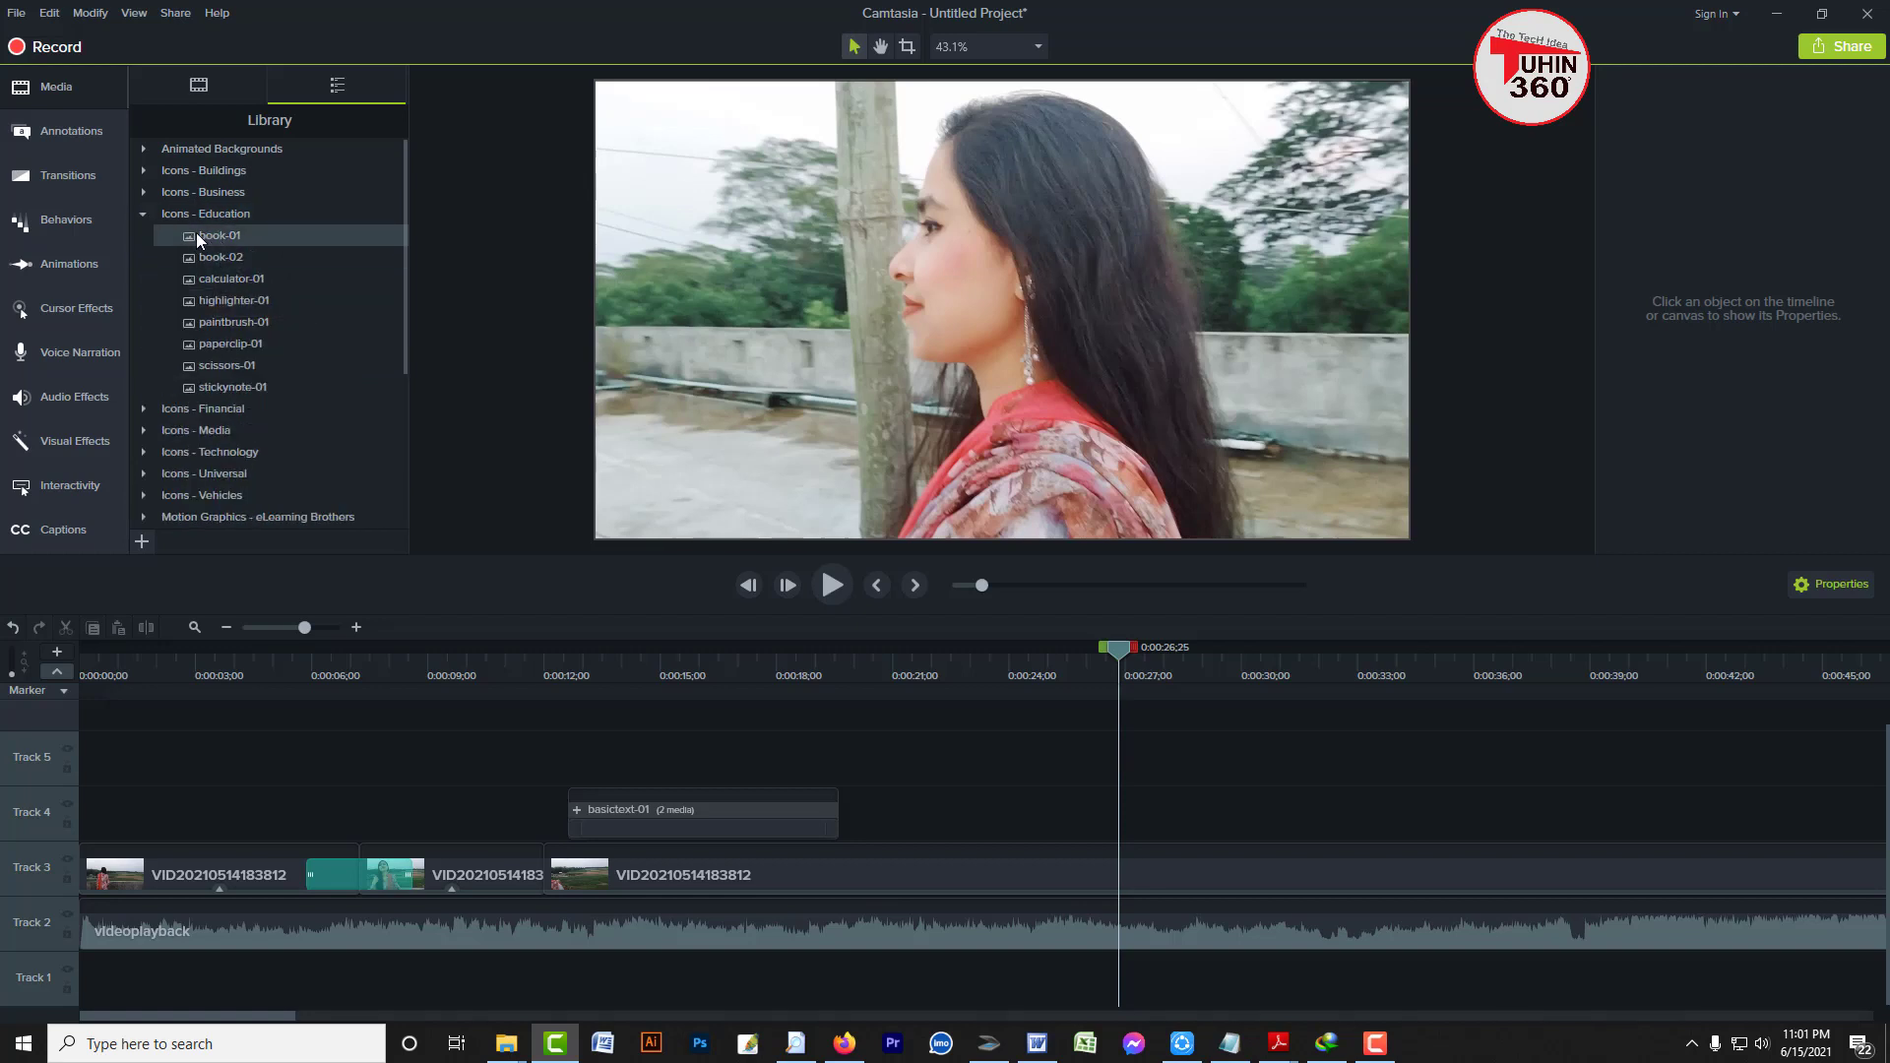
left_click(143, 214)
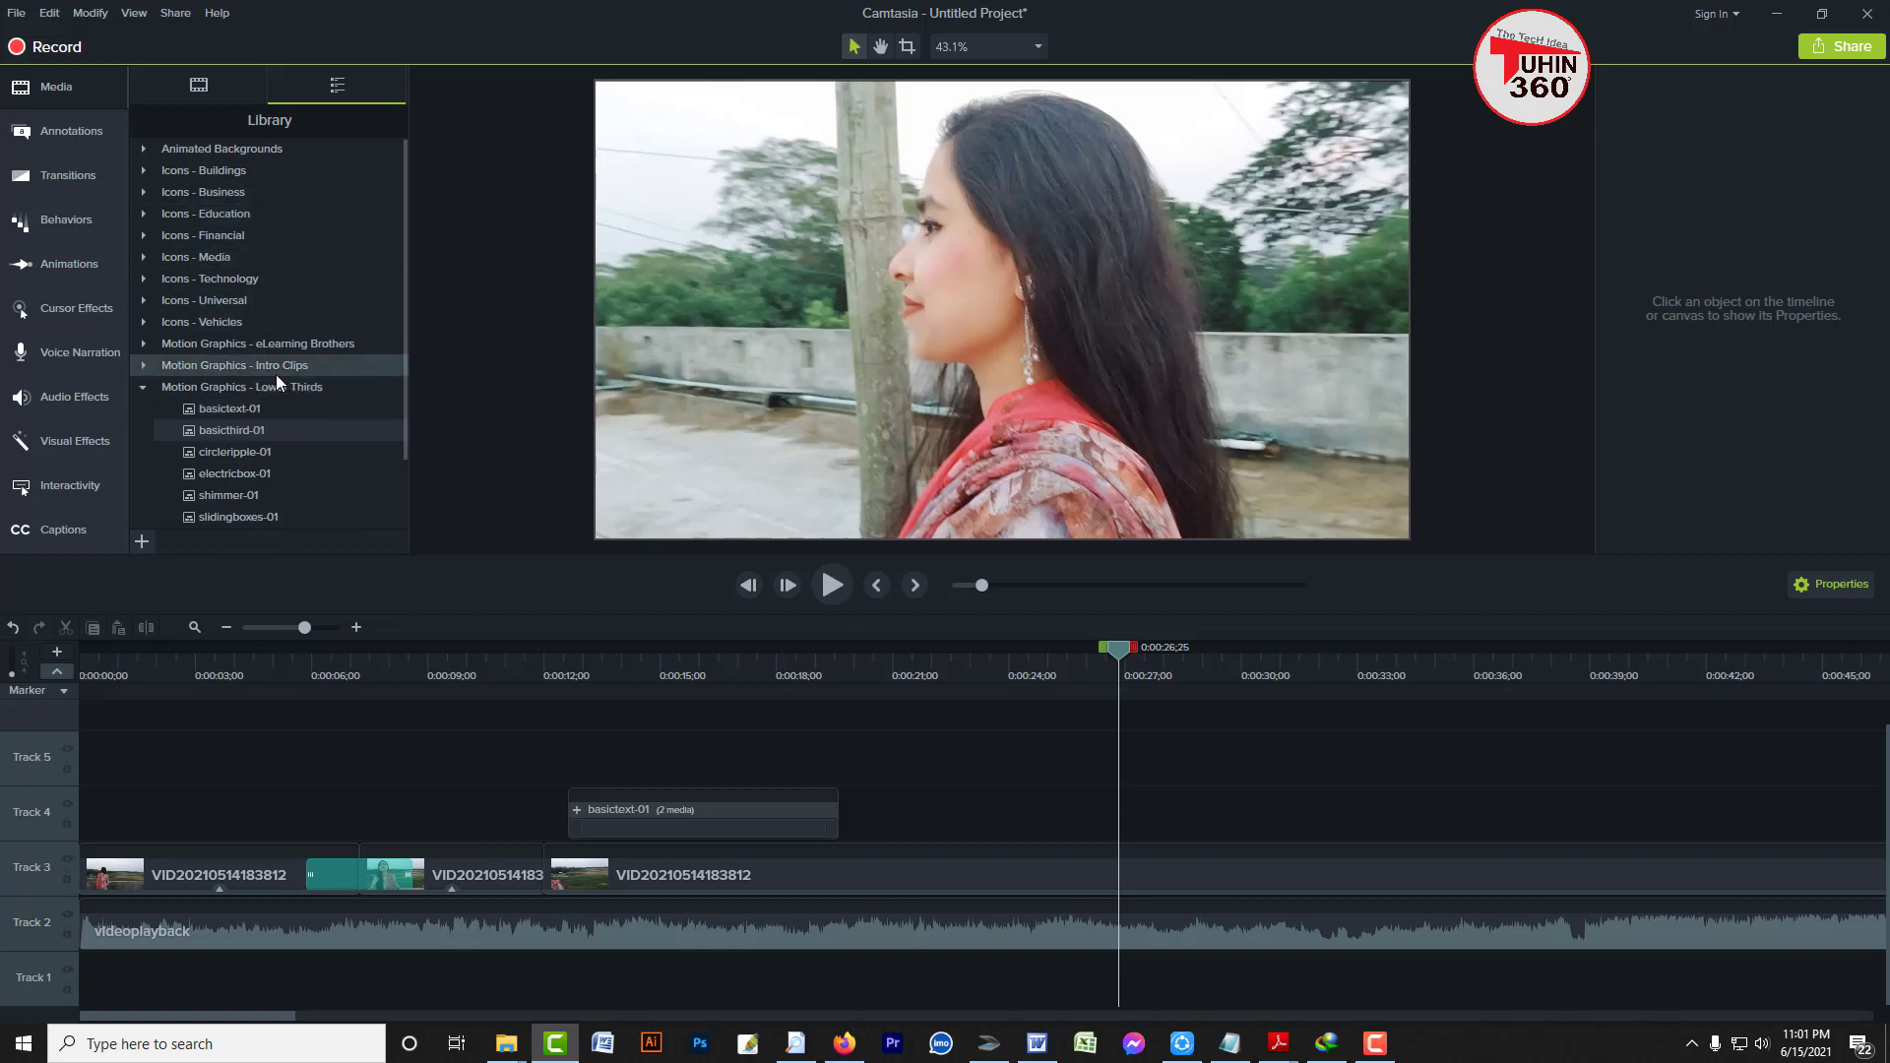
Add the cornercircles intro clip from the Library to Track 4 near 0:00:21 and play it from 0:00:20;09 to 0:00:24;27
left_click(142, 366)
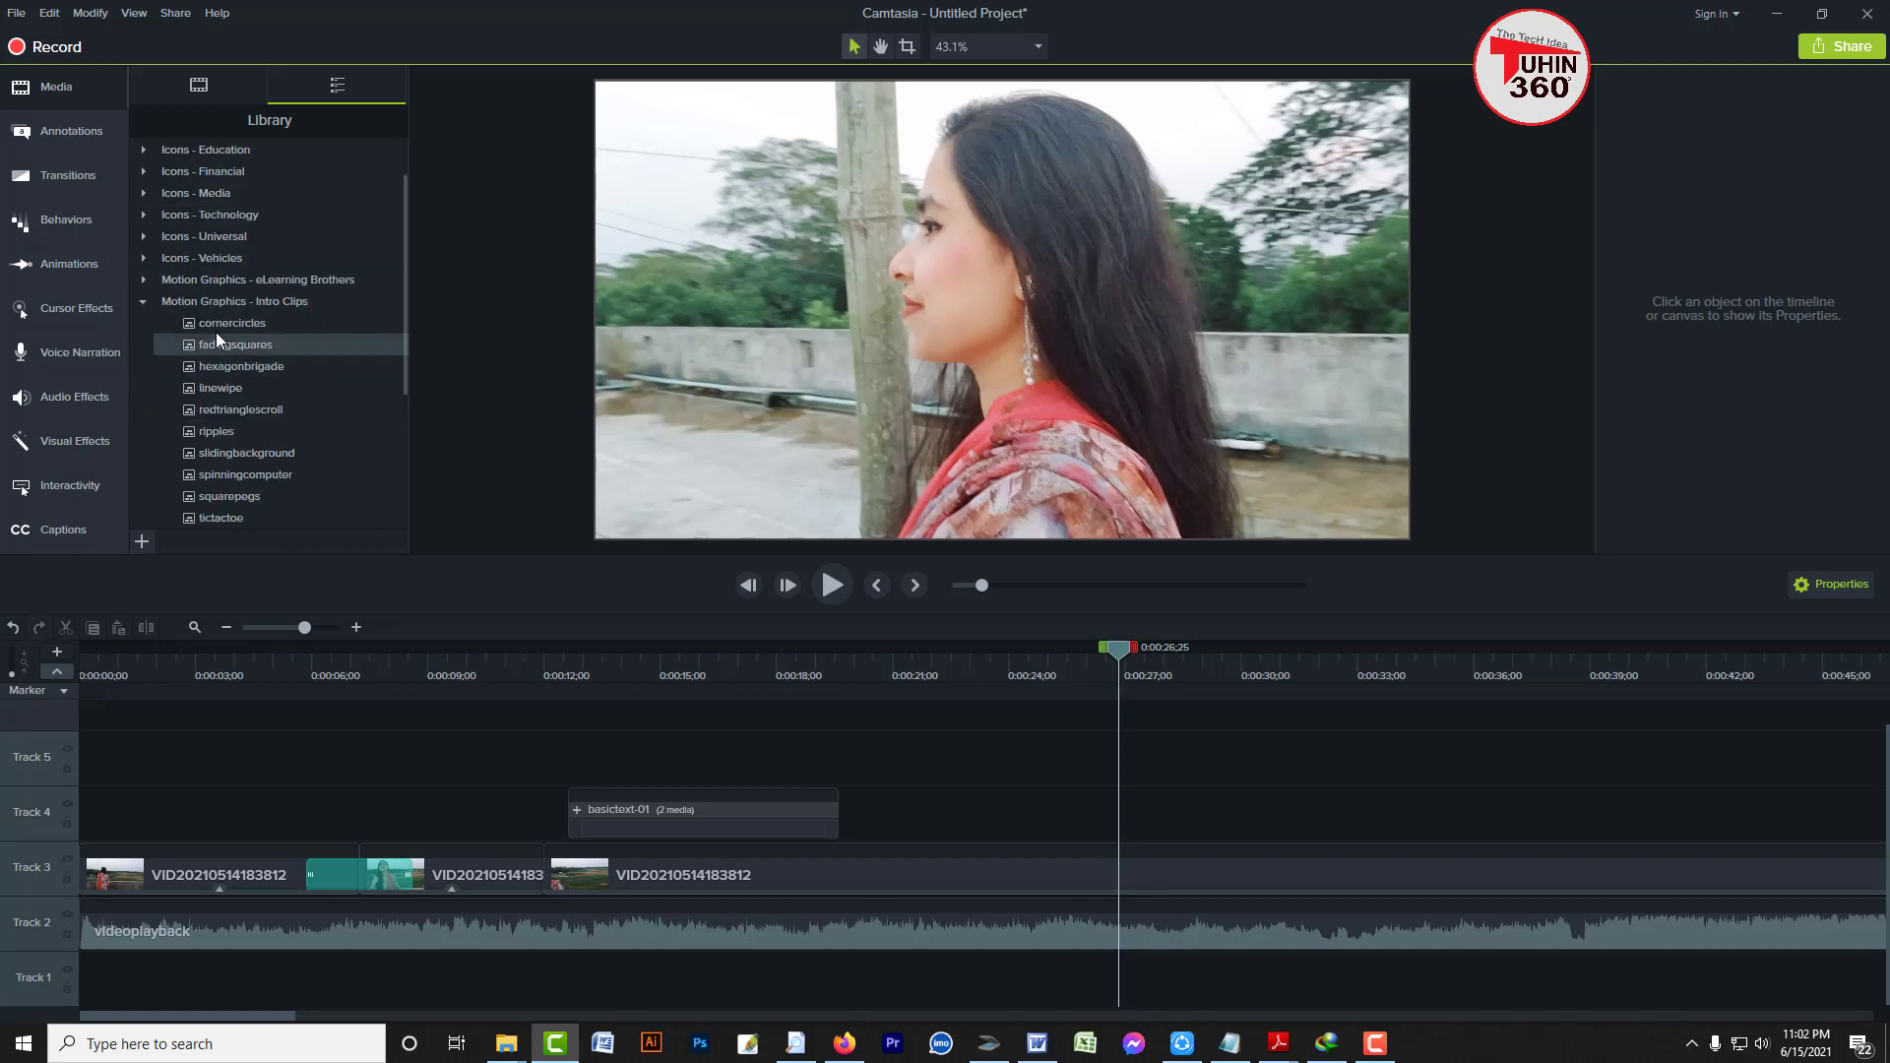
left_click_drag(216, 323, 898, 812)
left_click(863, 666)
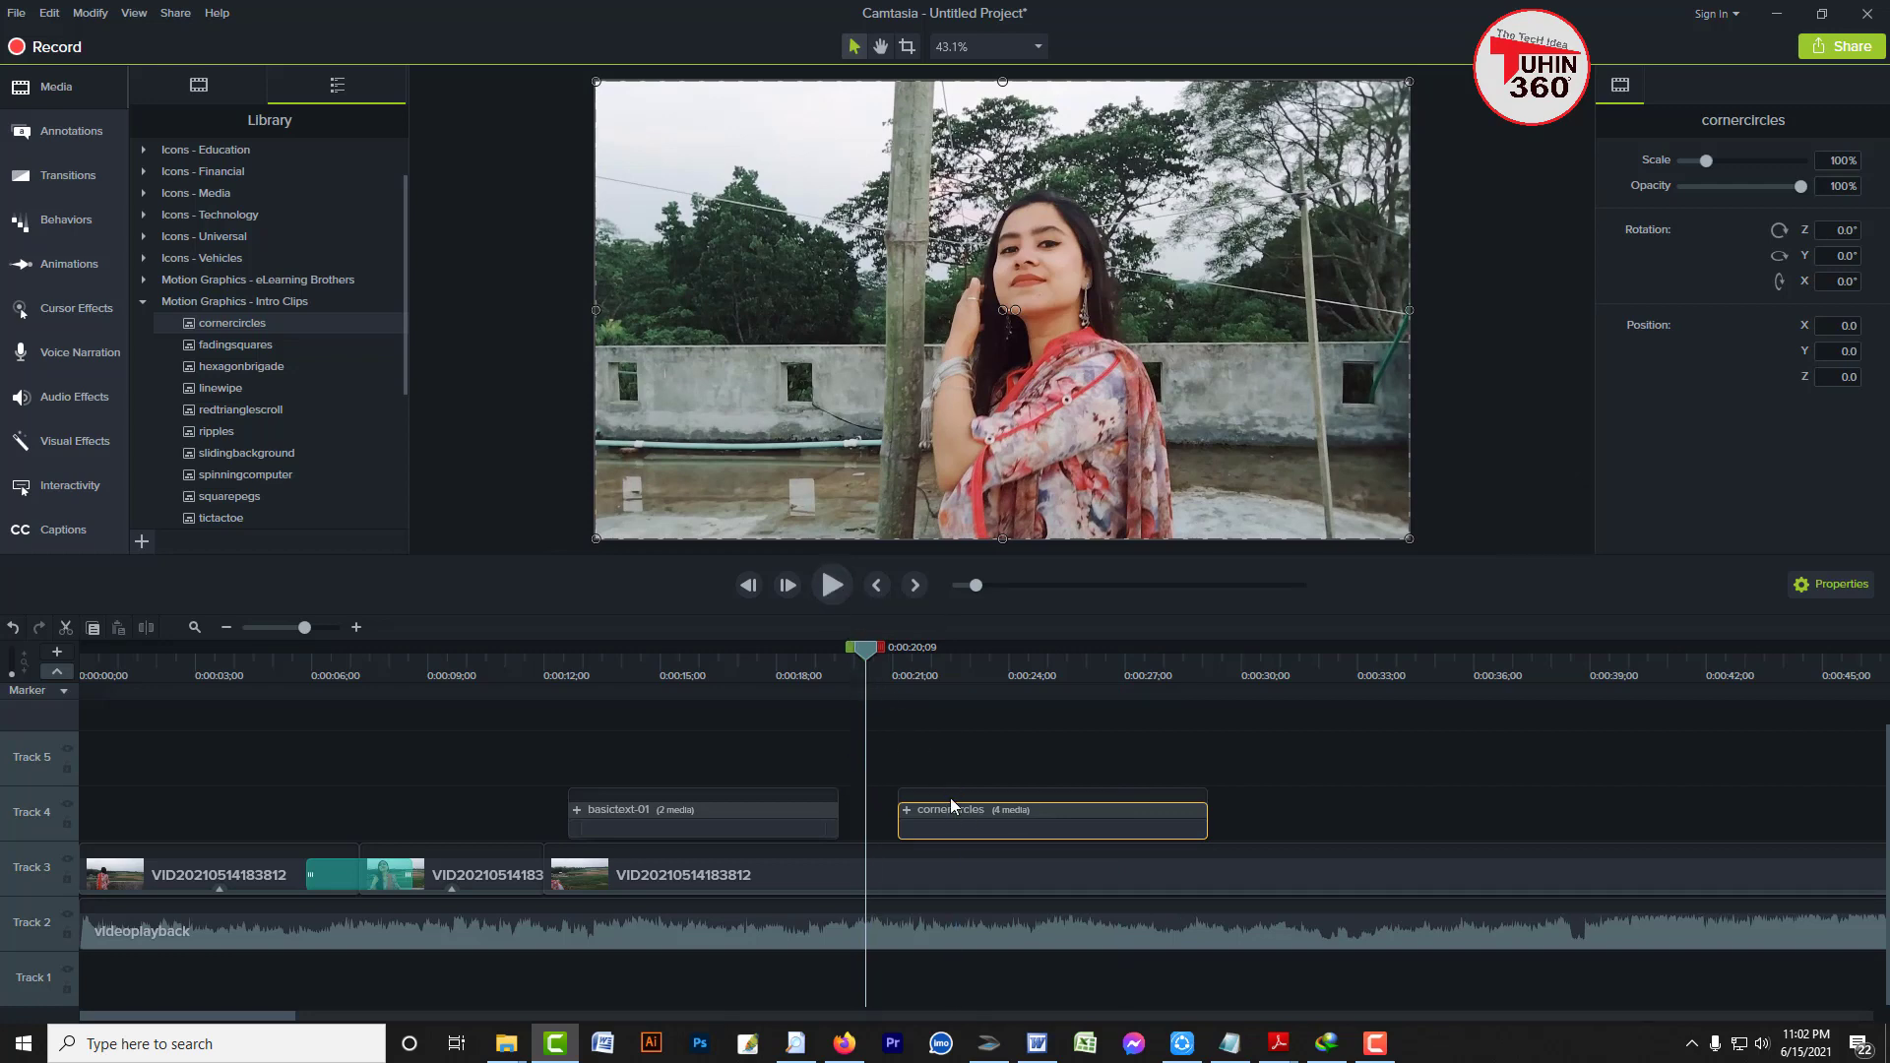
left_click(827, 585)
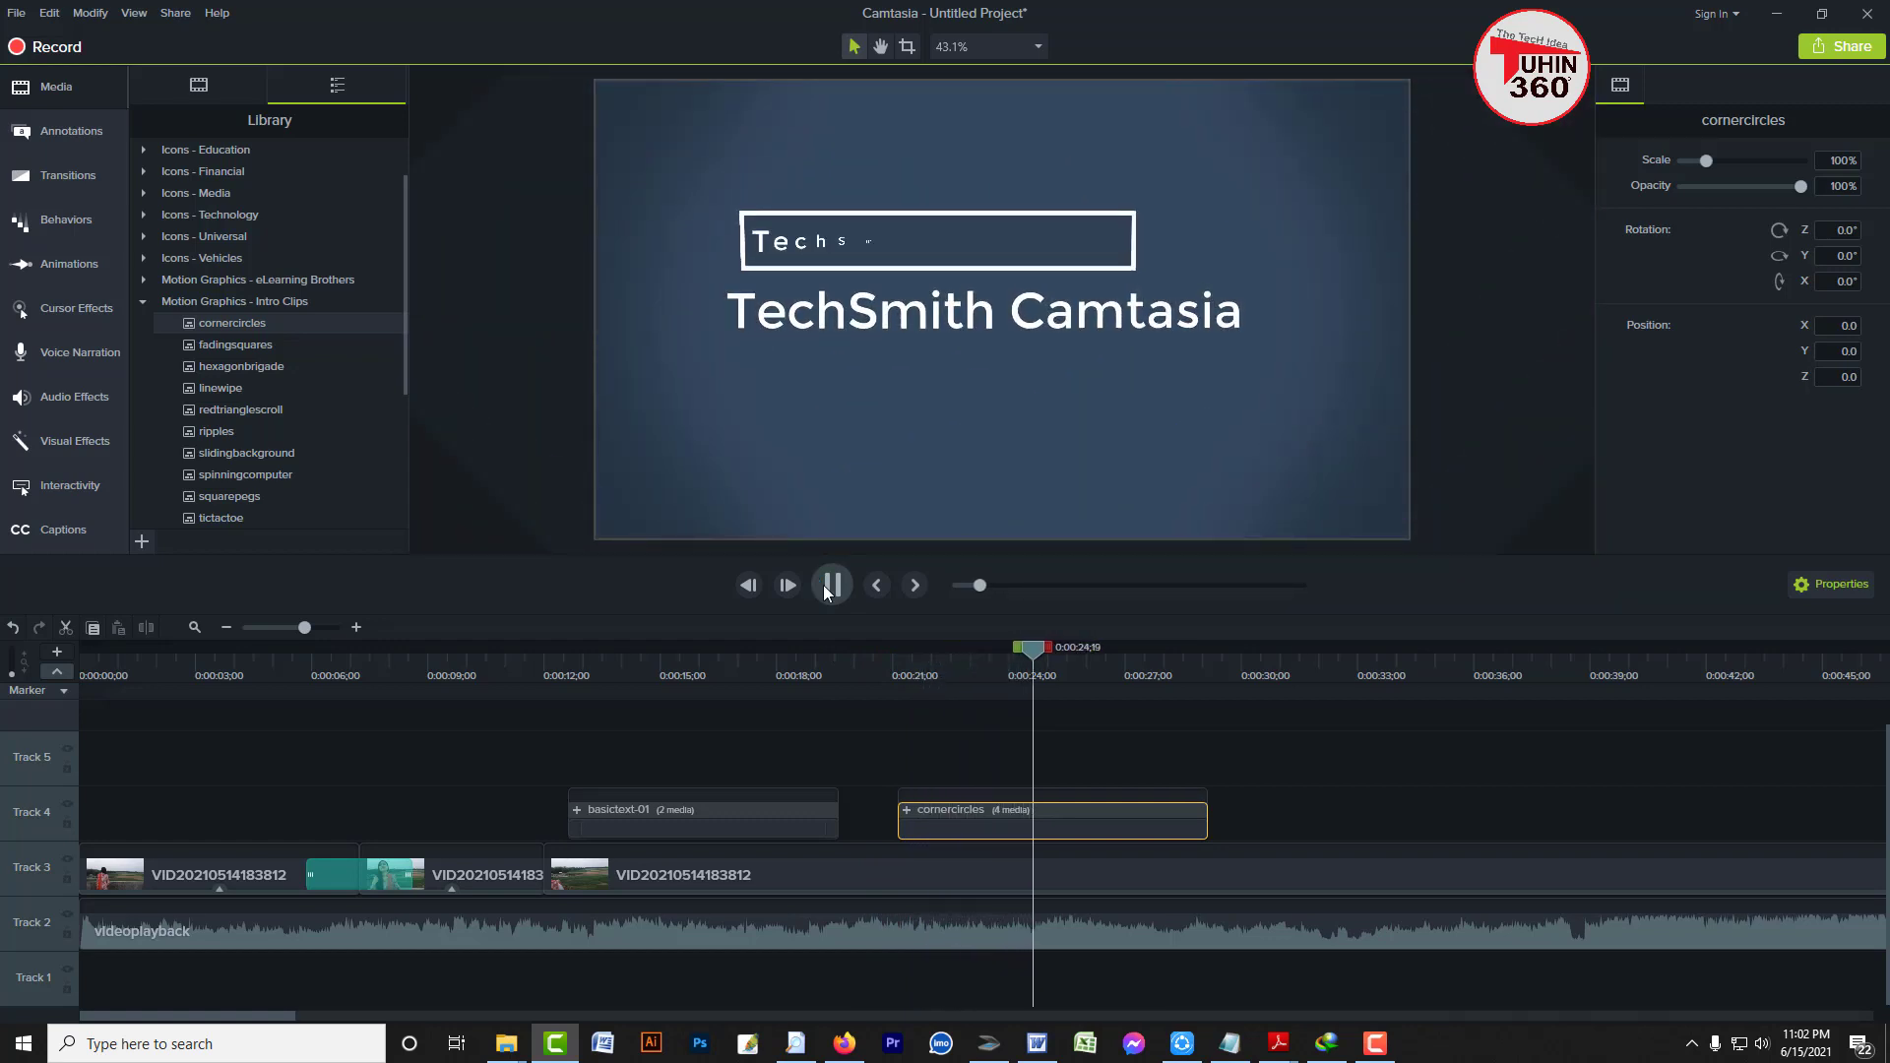
left_click(832, 586)
Open the large title text of the cornercircles intro for editing and leave it without entering new text
left_click(1190, 798)
left_click(1057, 829)
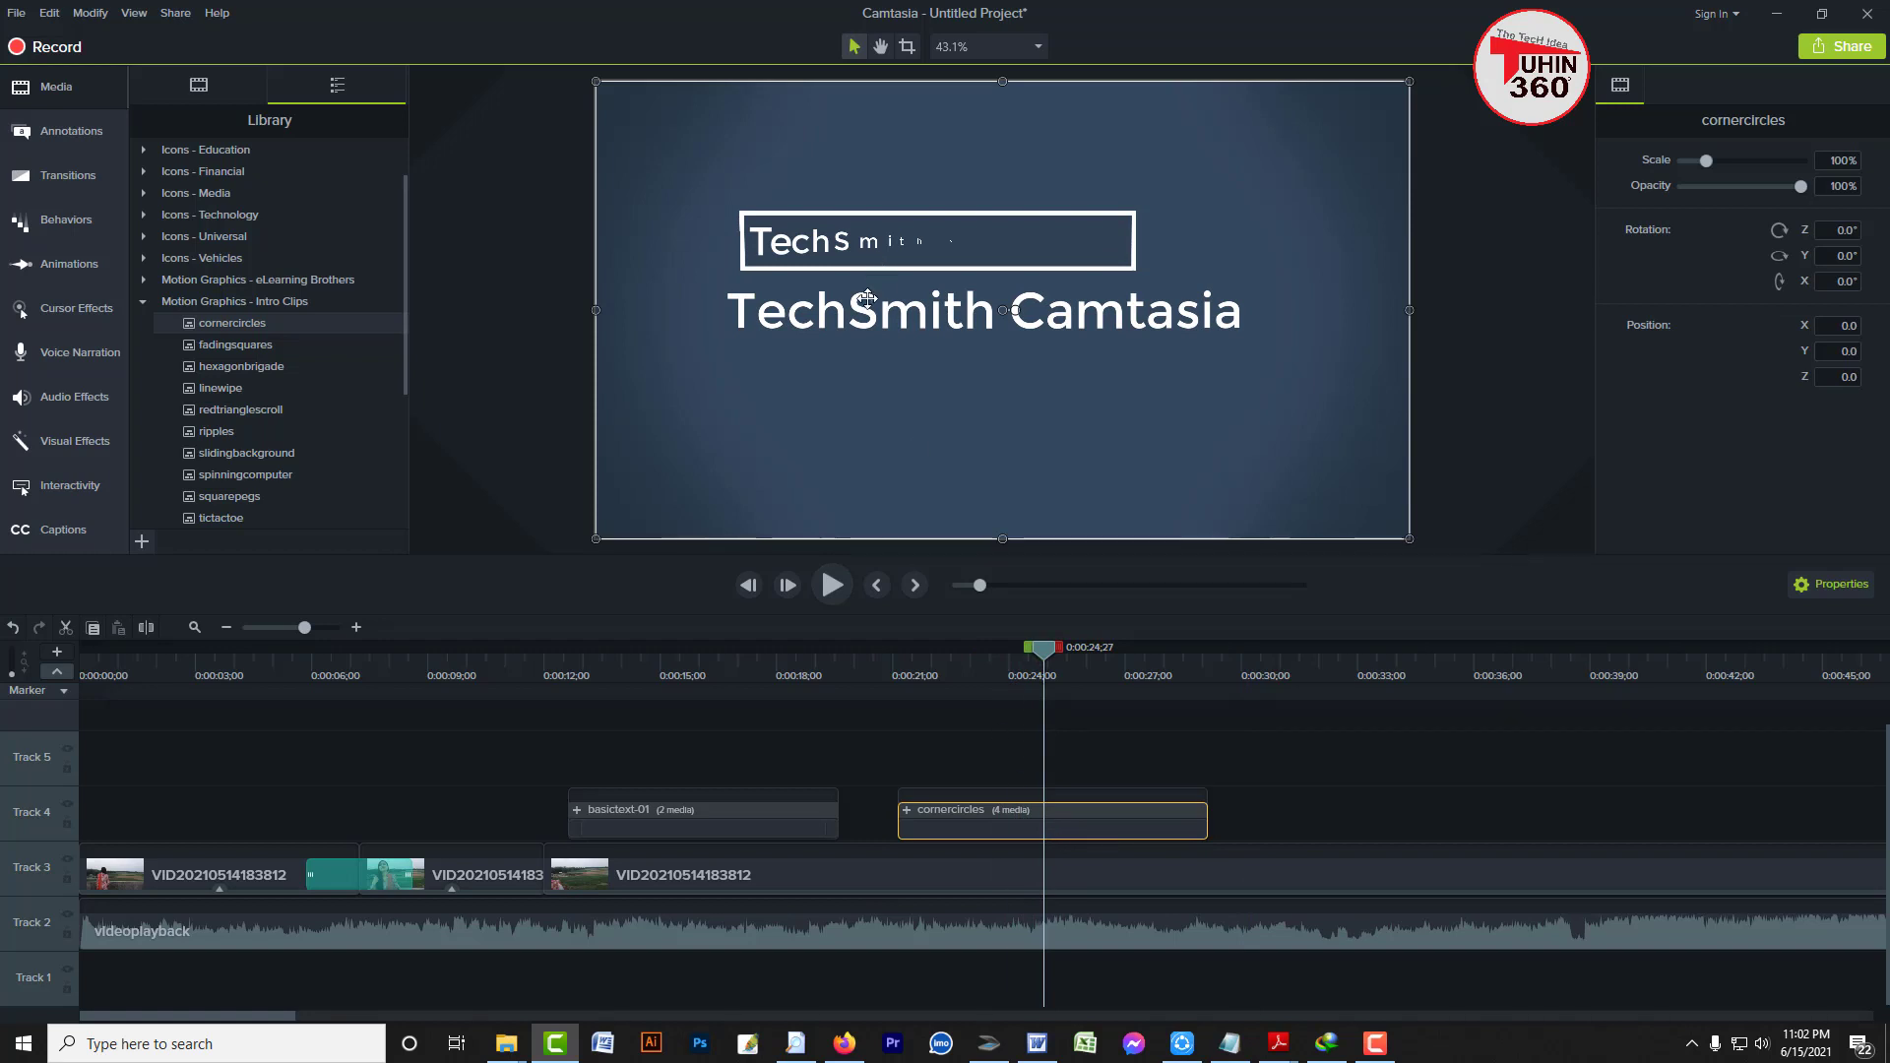
double_click(884, 326)
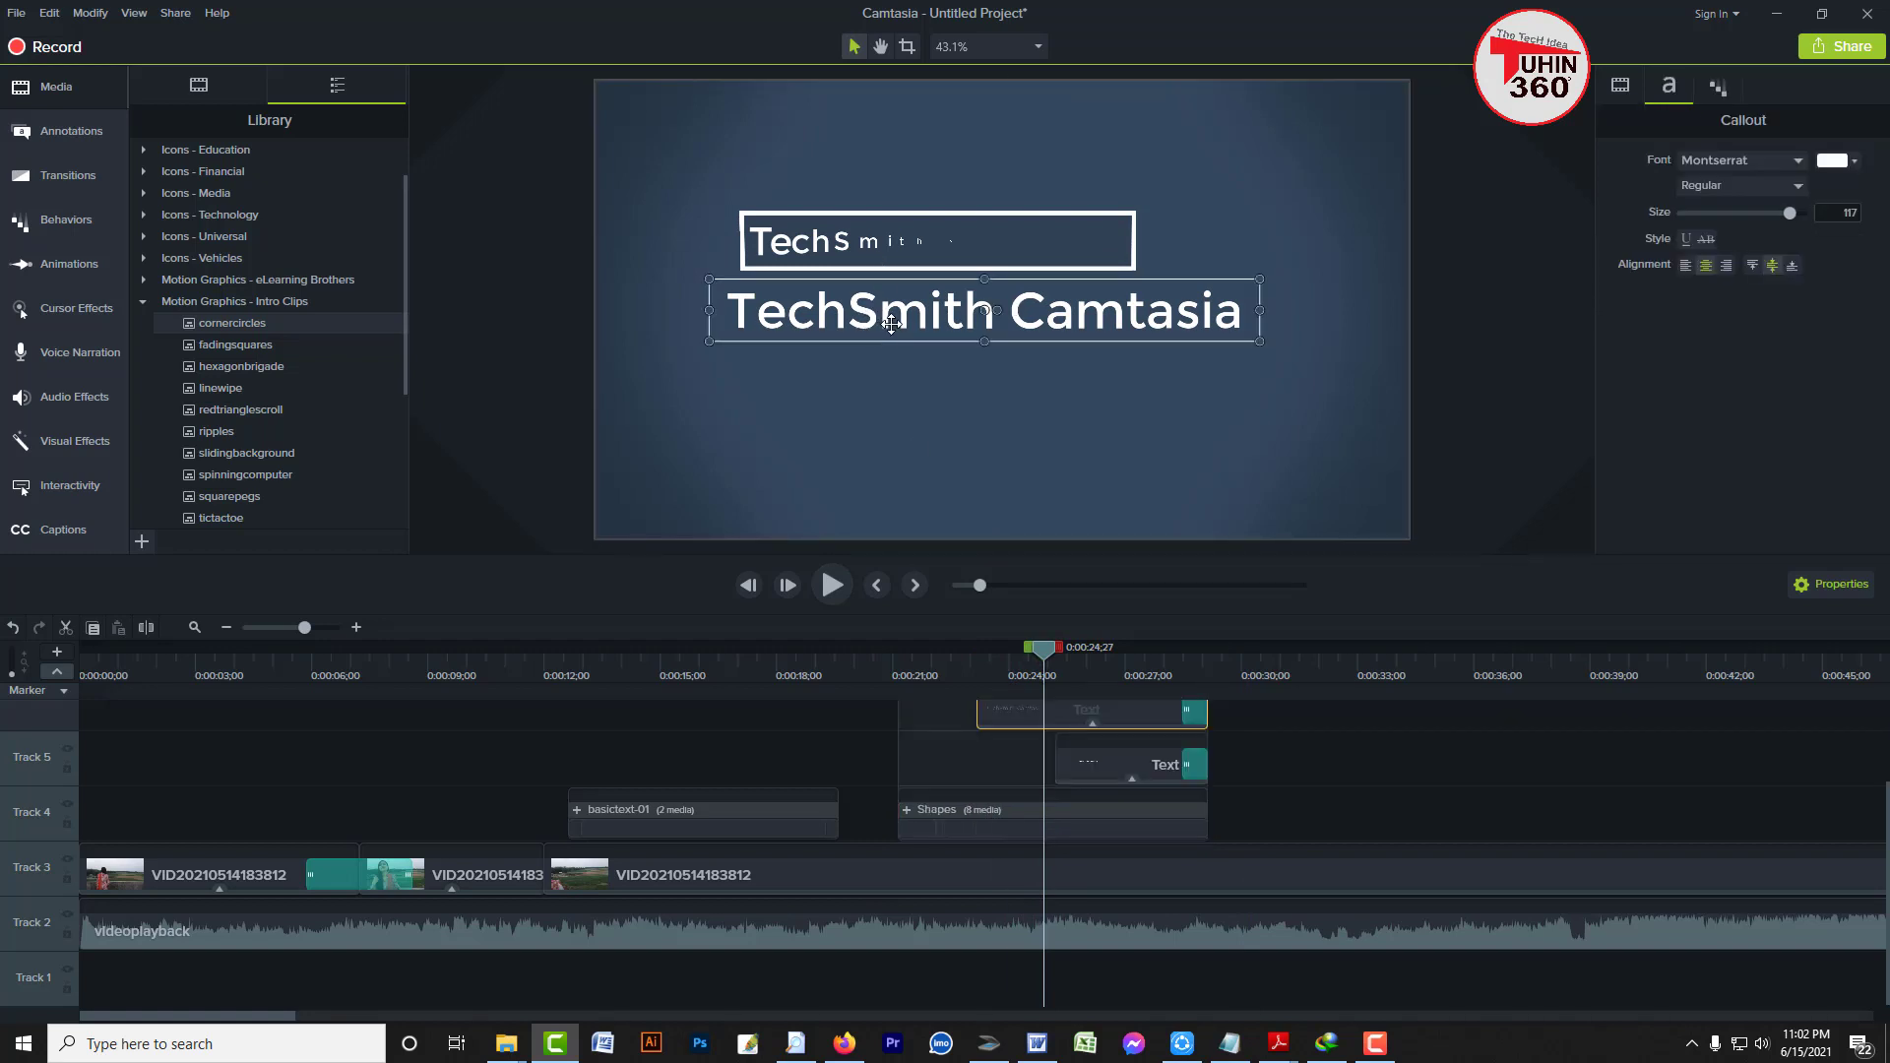
double_click(896, 322)
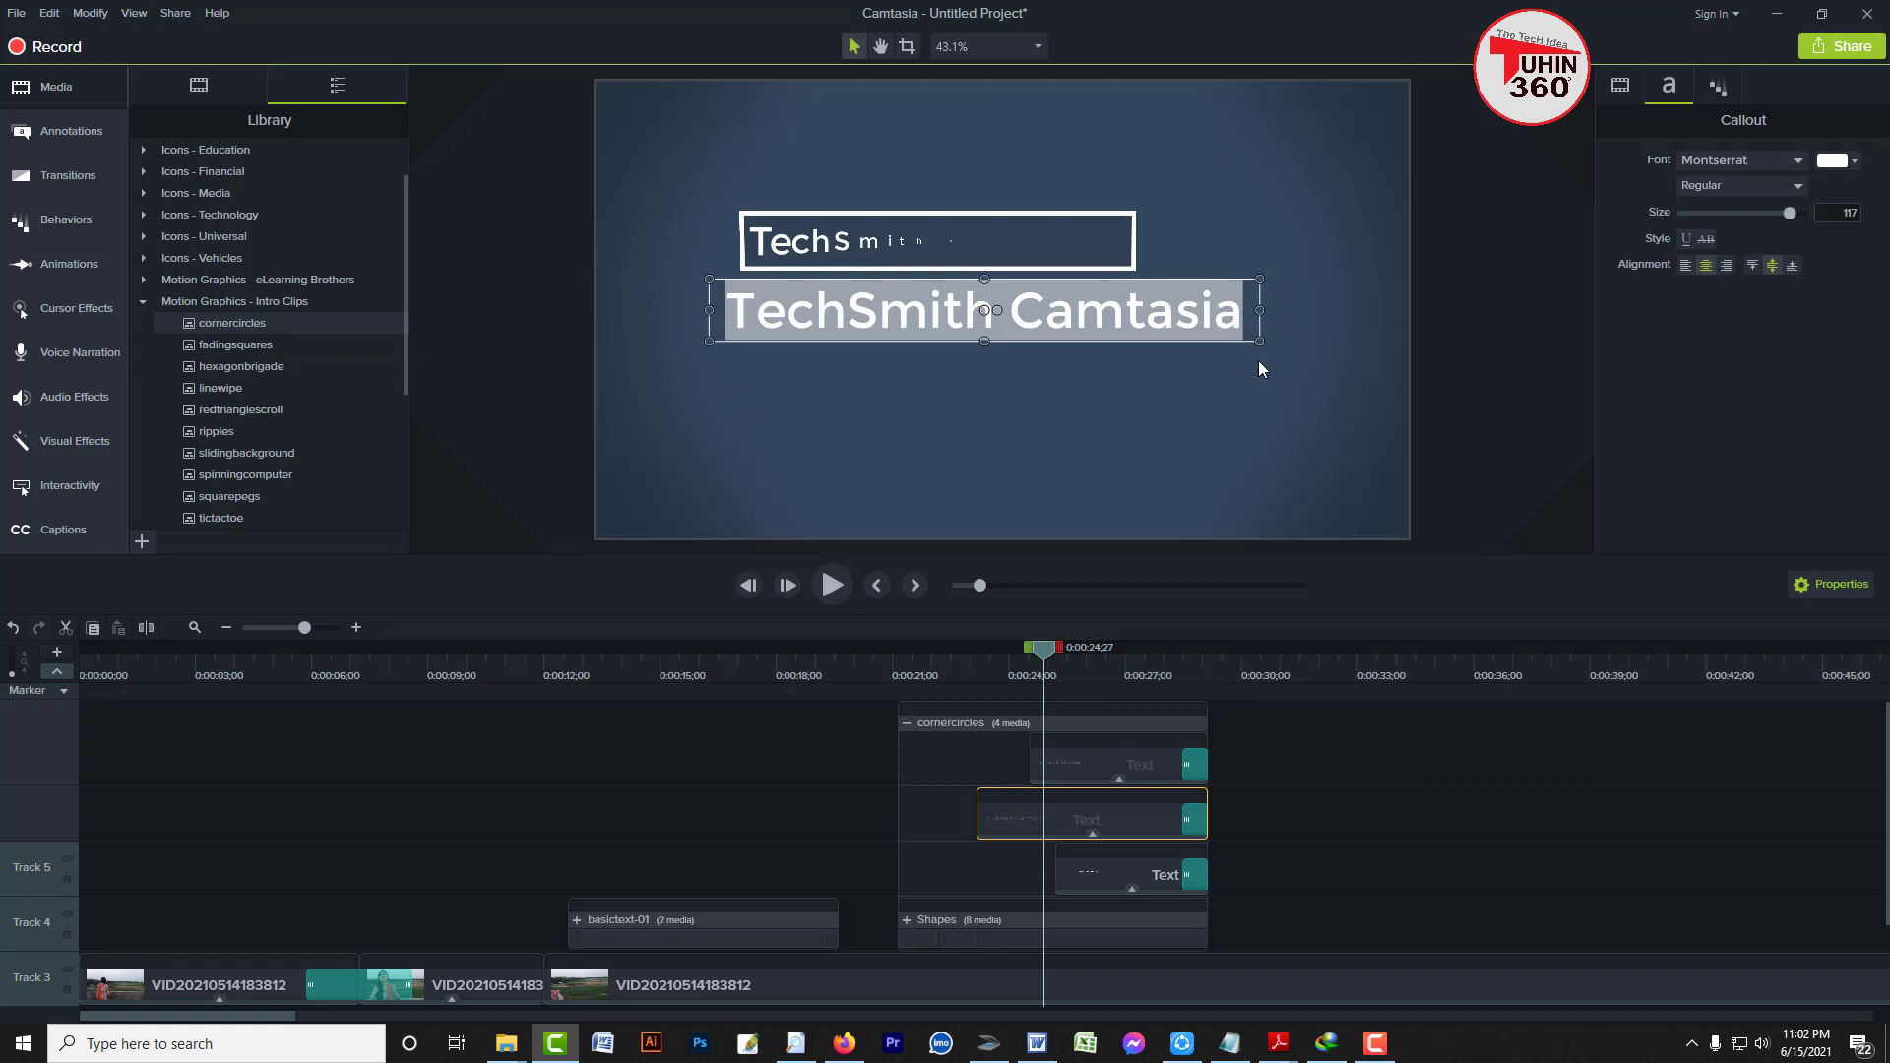
left_click(1273, 858)
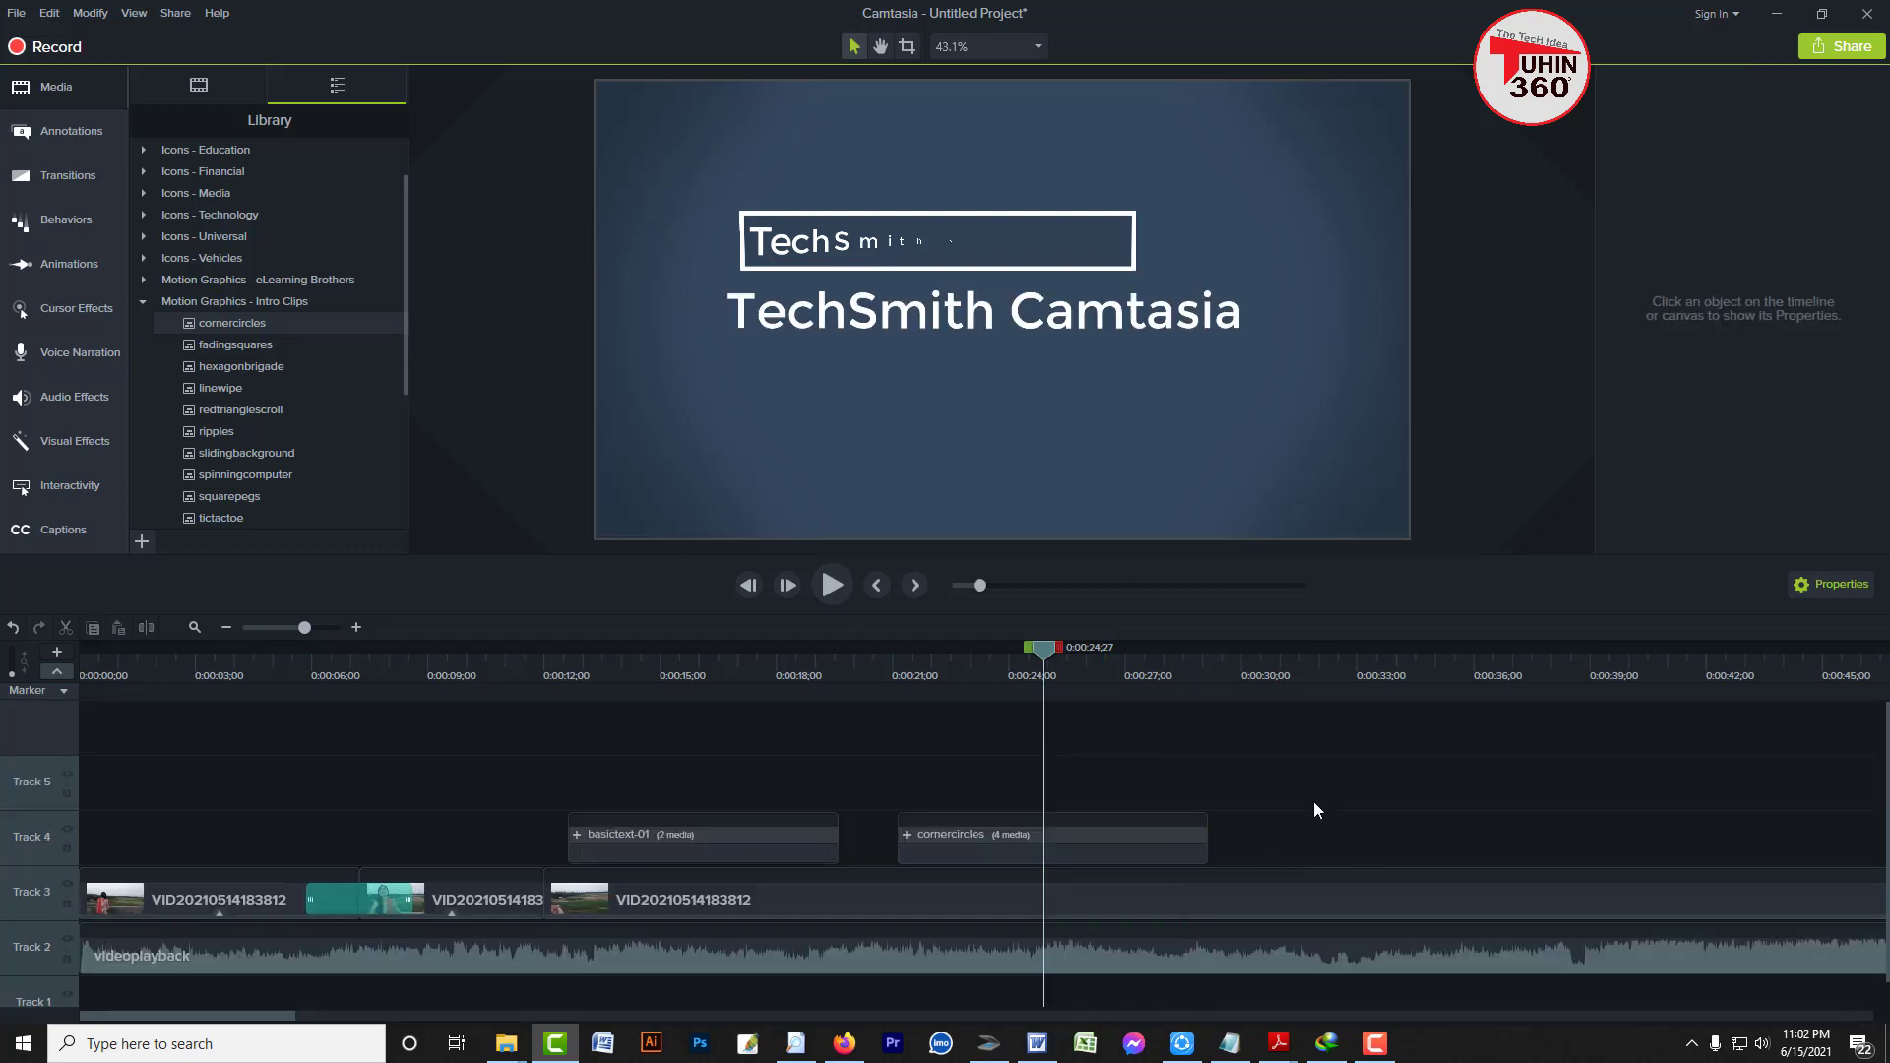
Delete the cornercircles intro clip from Track 4
left_click_drag(1351, 787, 1069, 862)
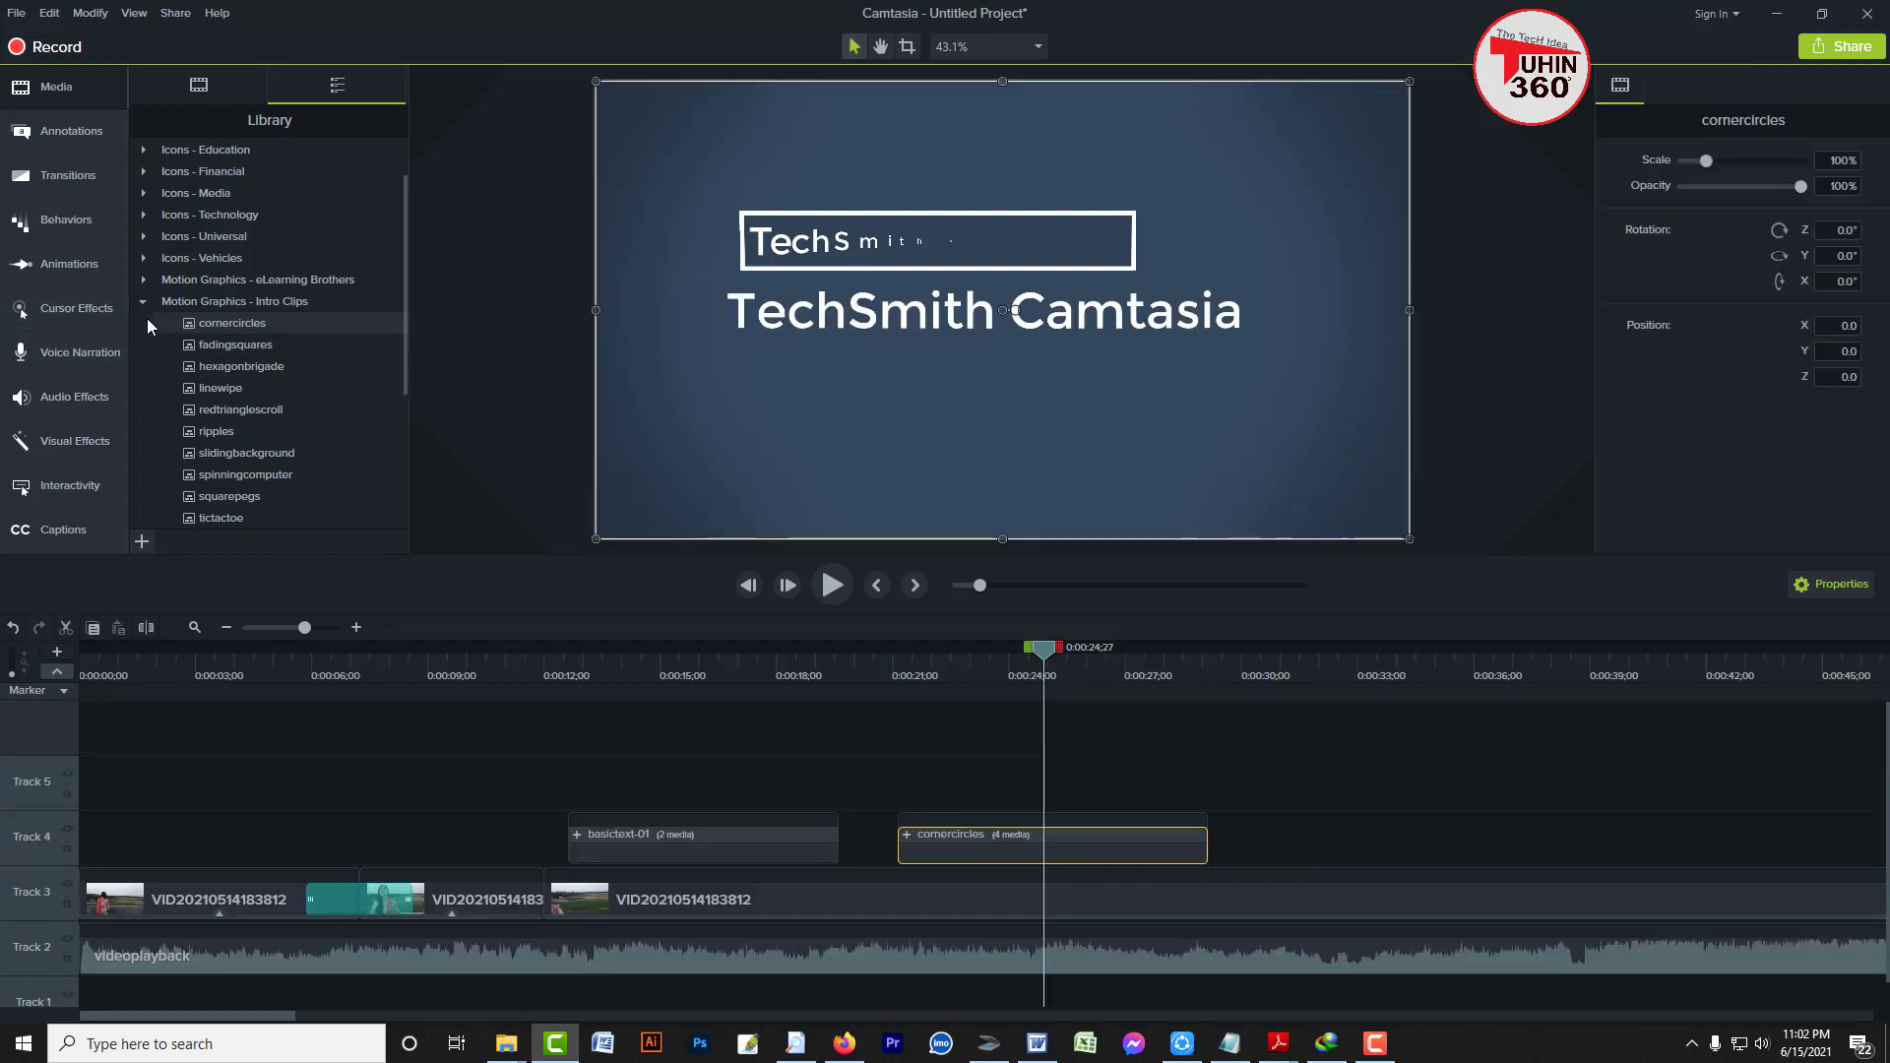
left_click_drag(1285, 787, 1142, 847)
key("Delete")
Add the Basic white rectangle ABC callout to Track 4 at 0:00:24;27
scroll(374, 701, "down", 3)
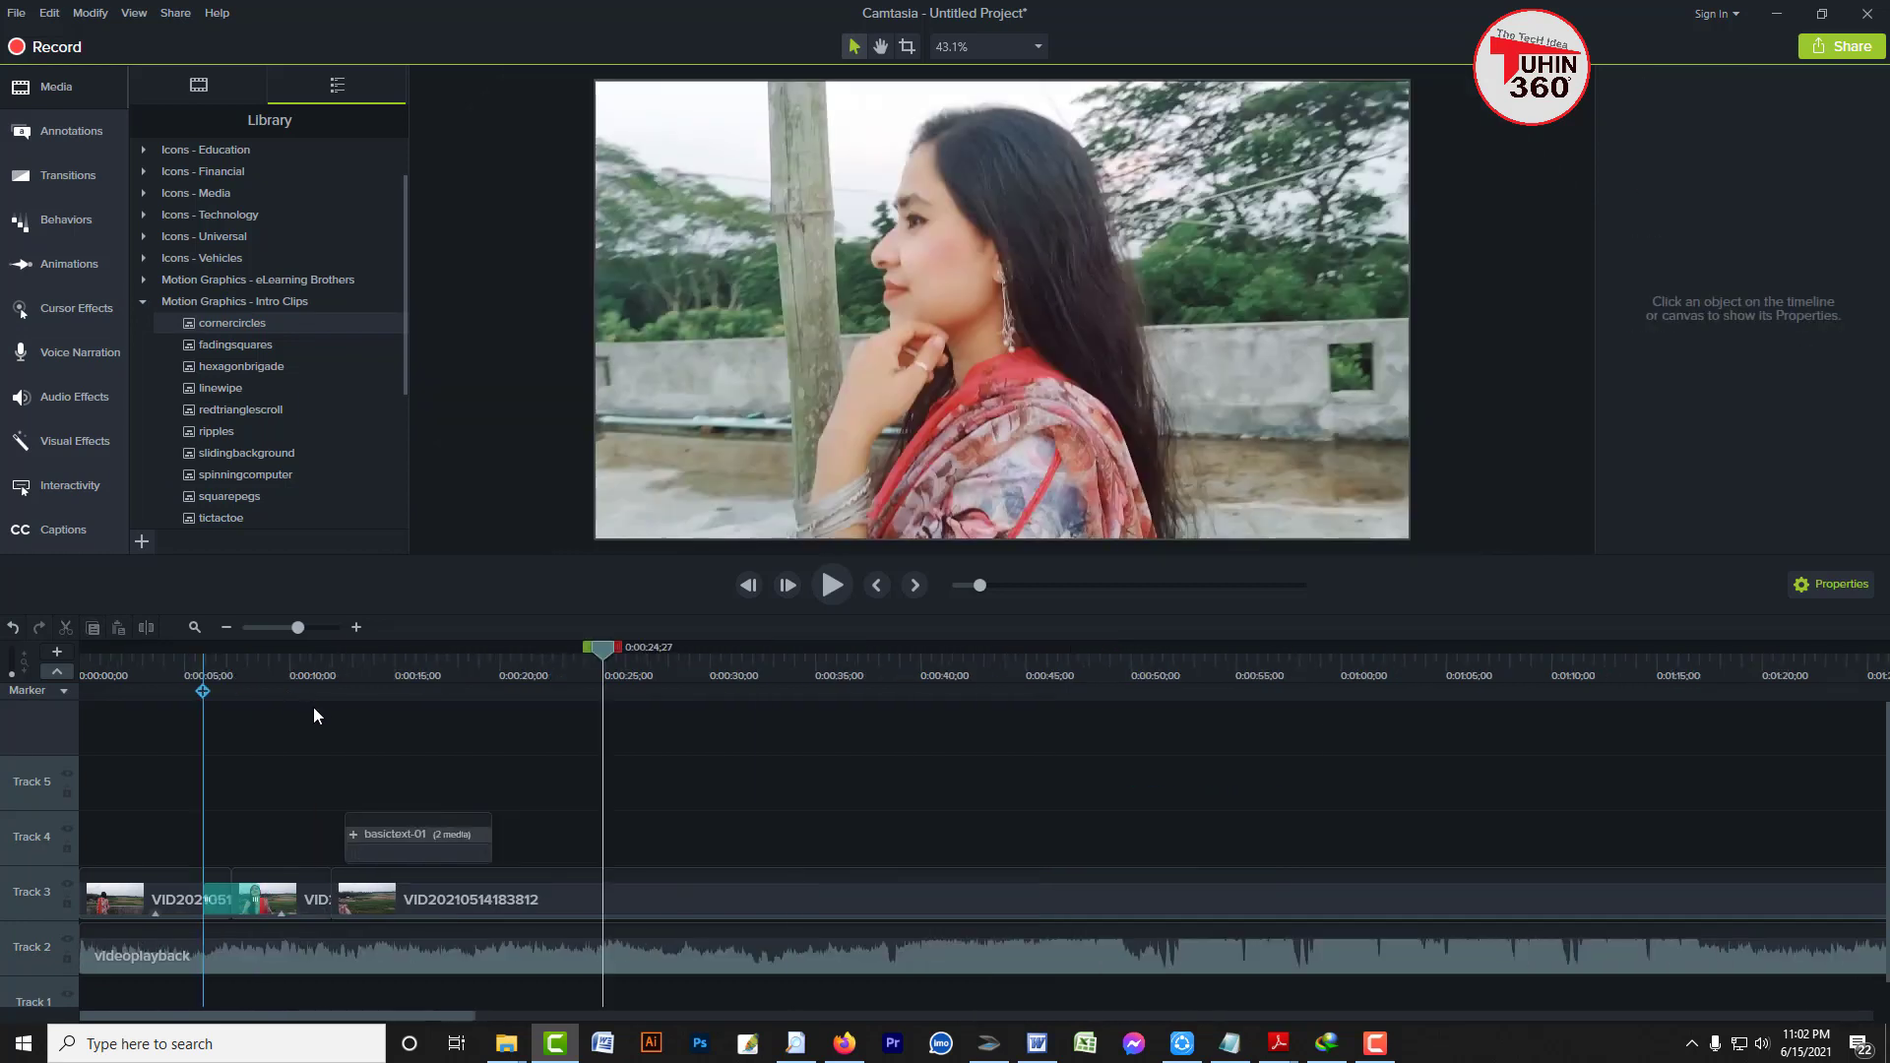
left_click(61, 146)
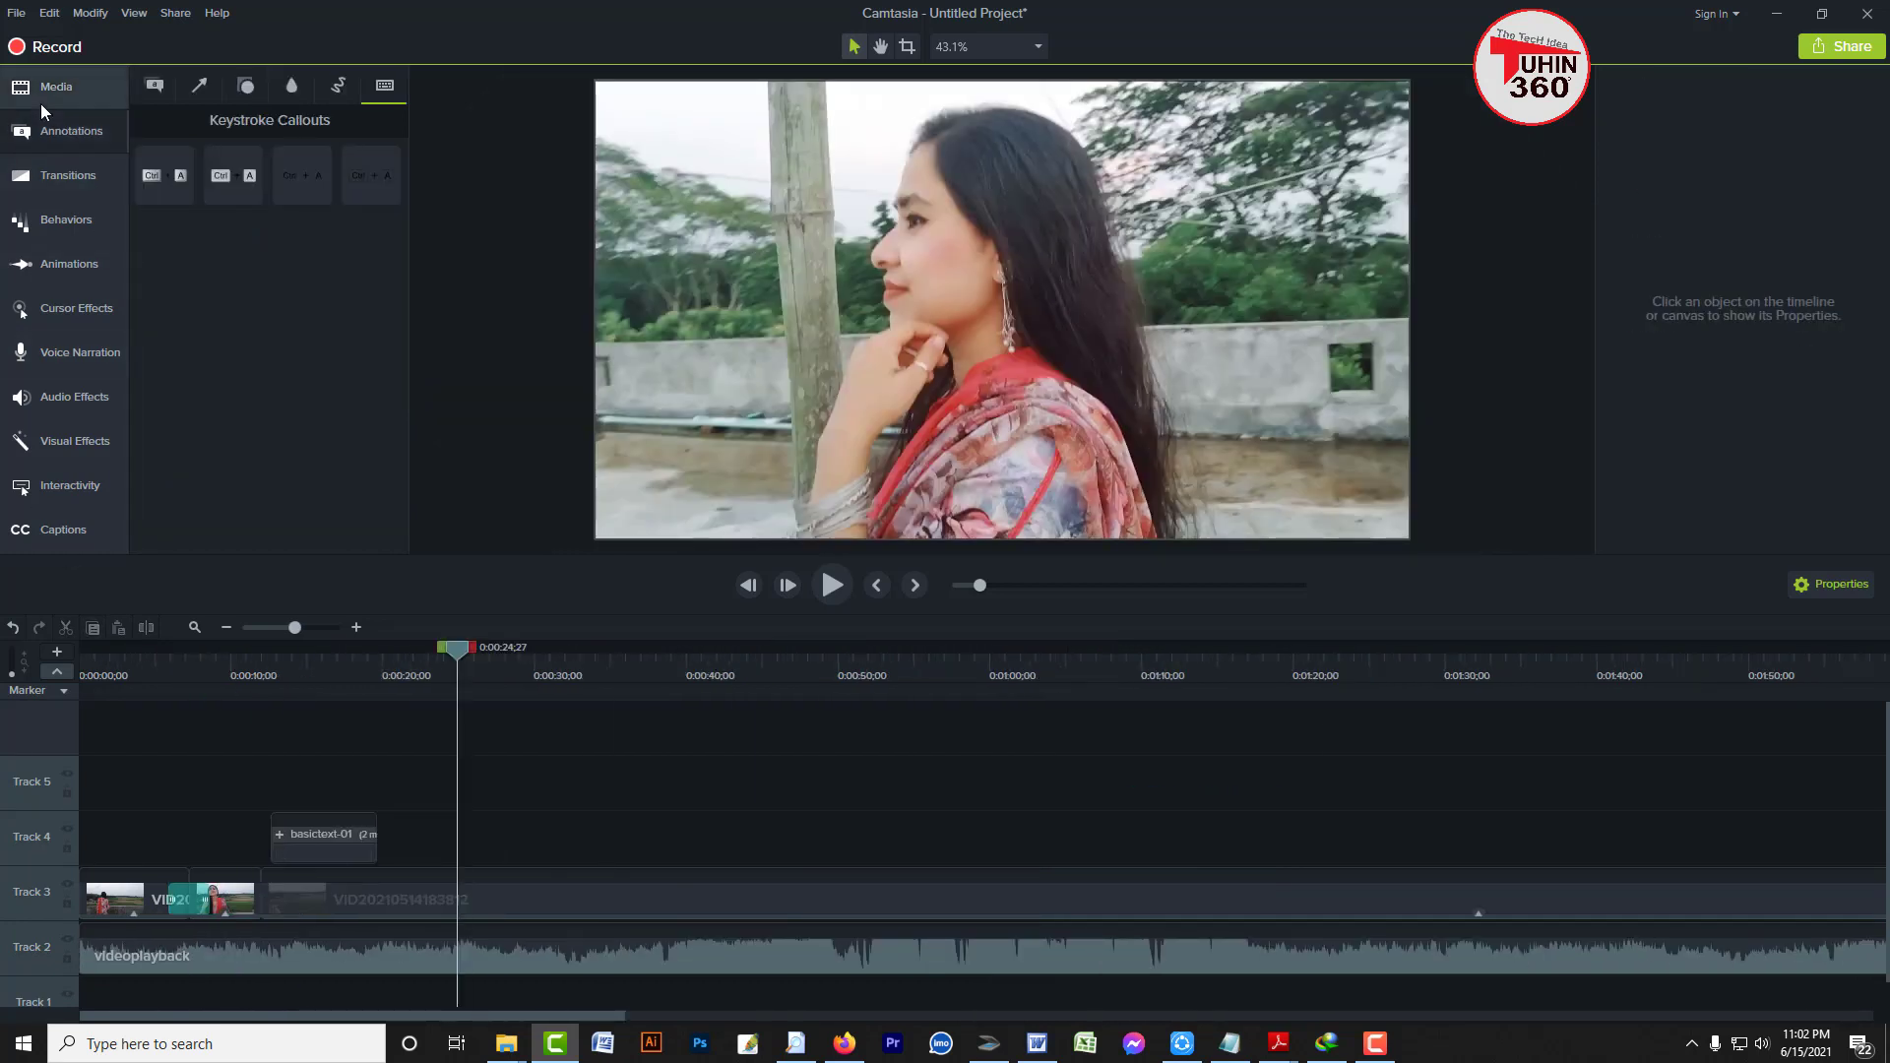
left_click(155, 86)
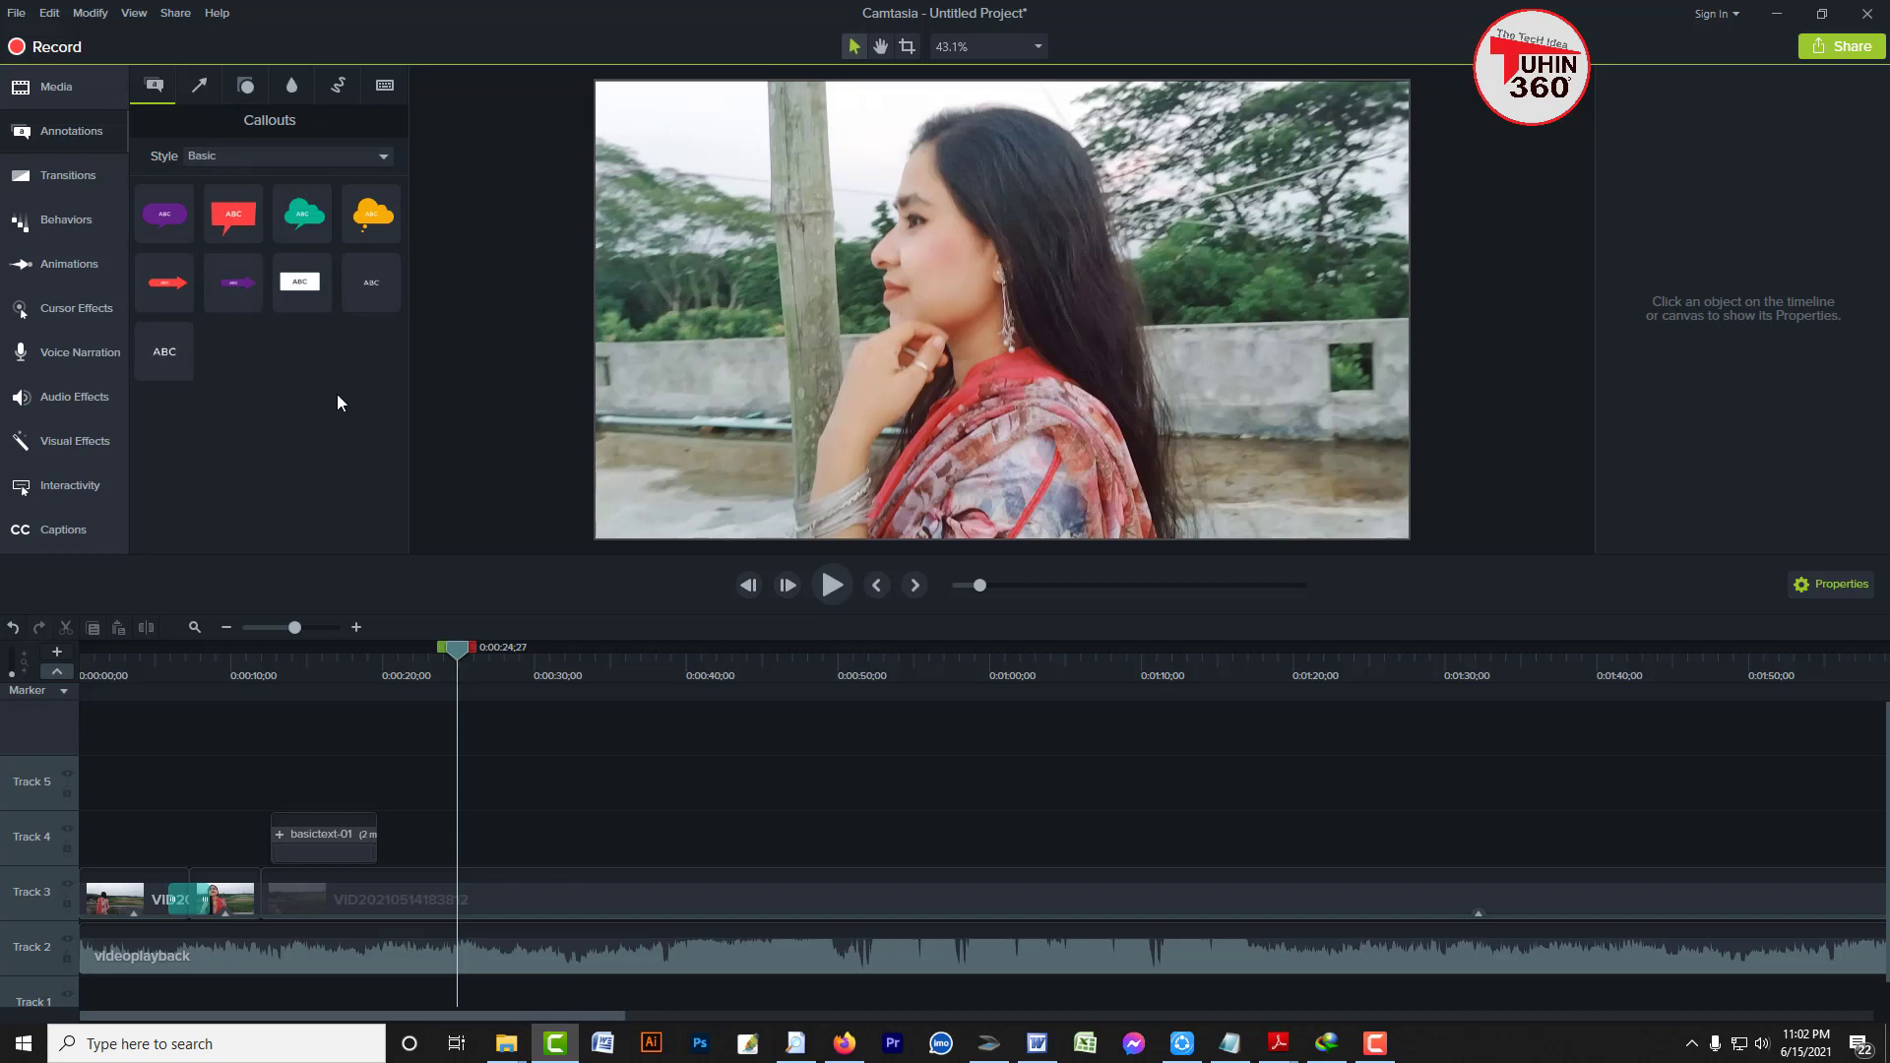
left_click(304, 291)
left_click_drag(302, 289, 492, 837)
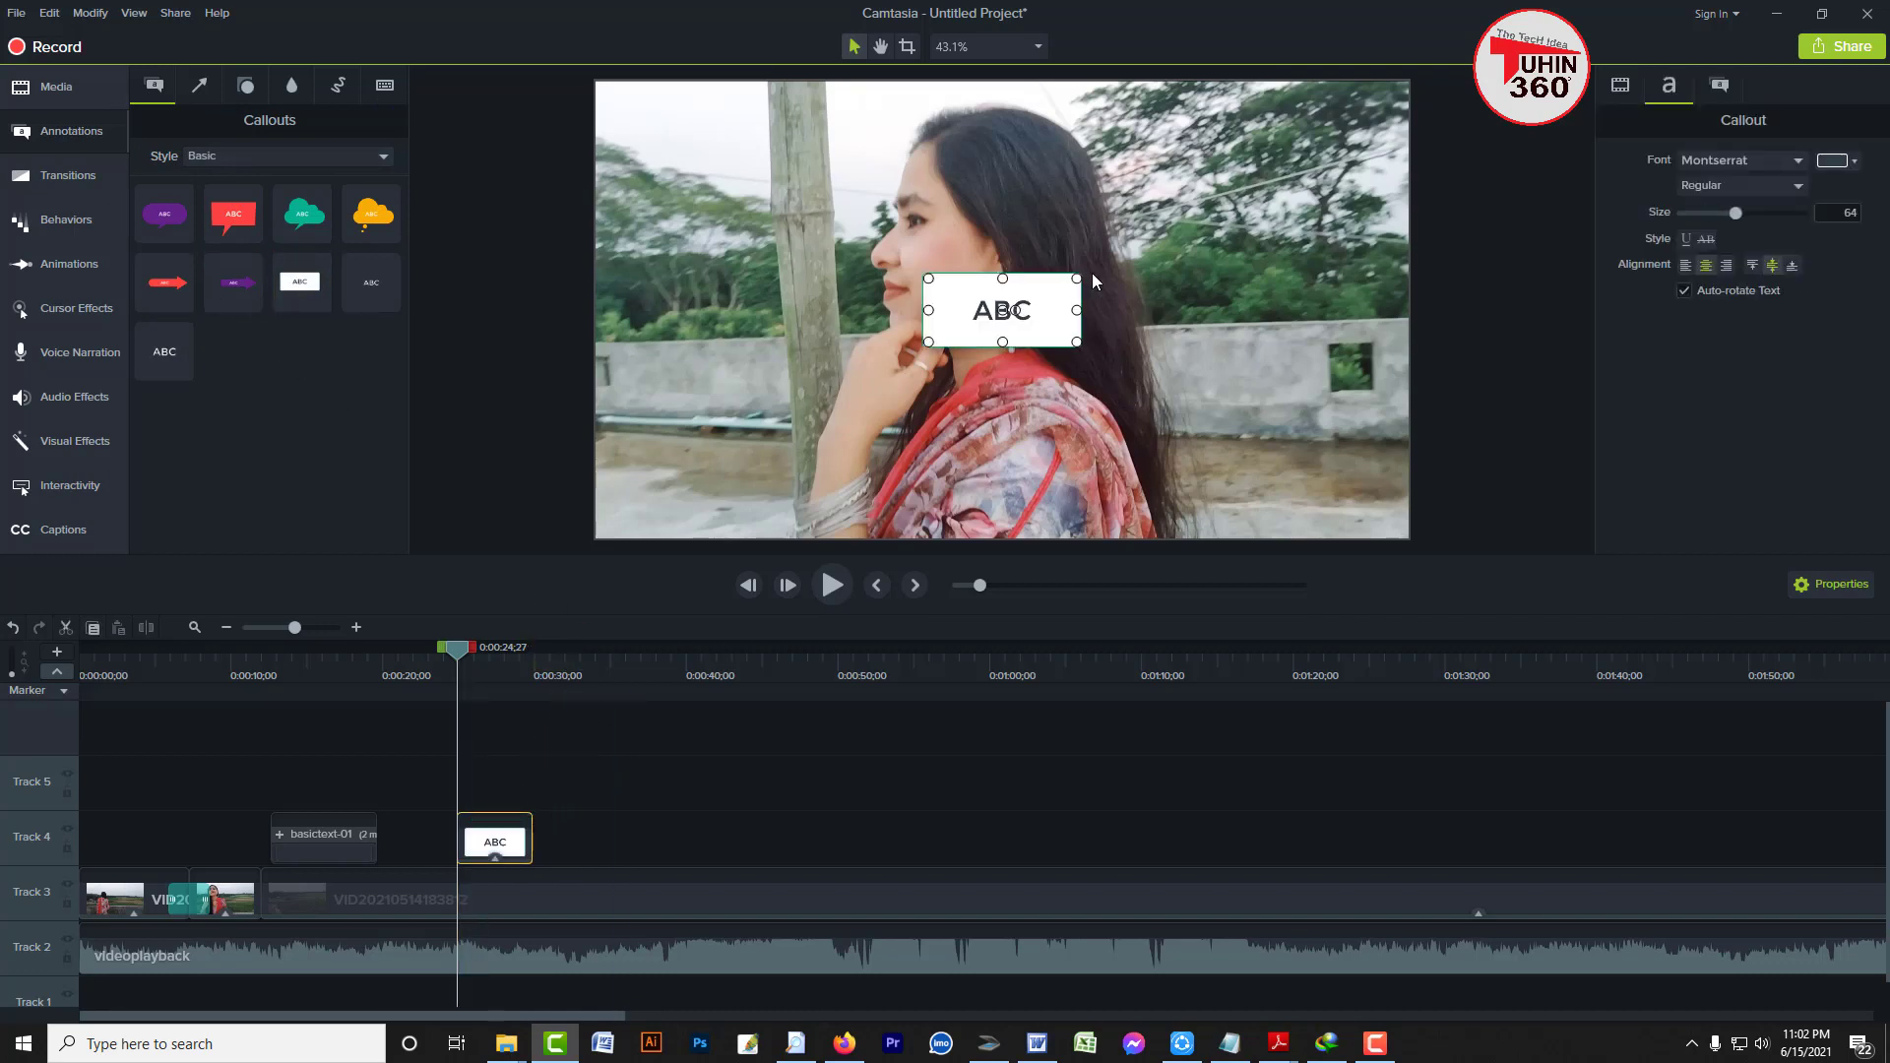
Widen the white ABC callout on both sides and place it in the lower-left corner of the video frame
left_click_drag(1080, 311, 1372, 311)
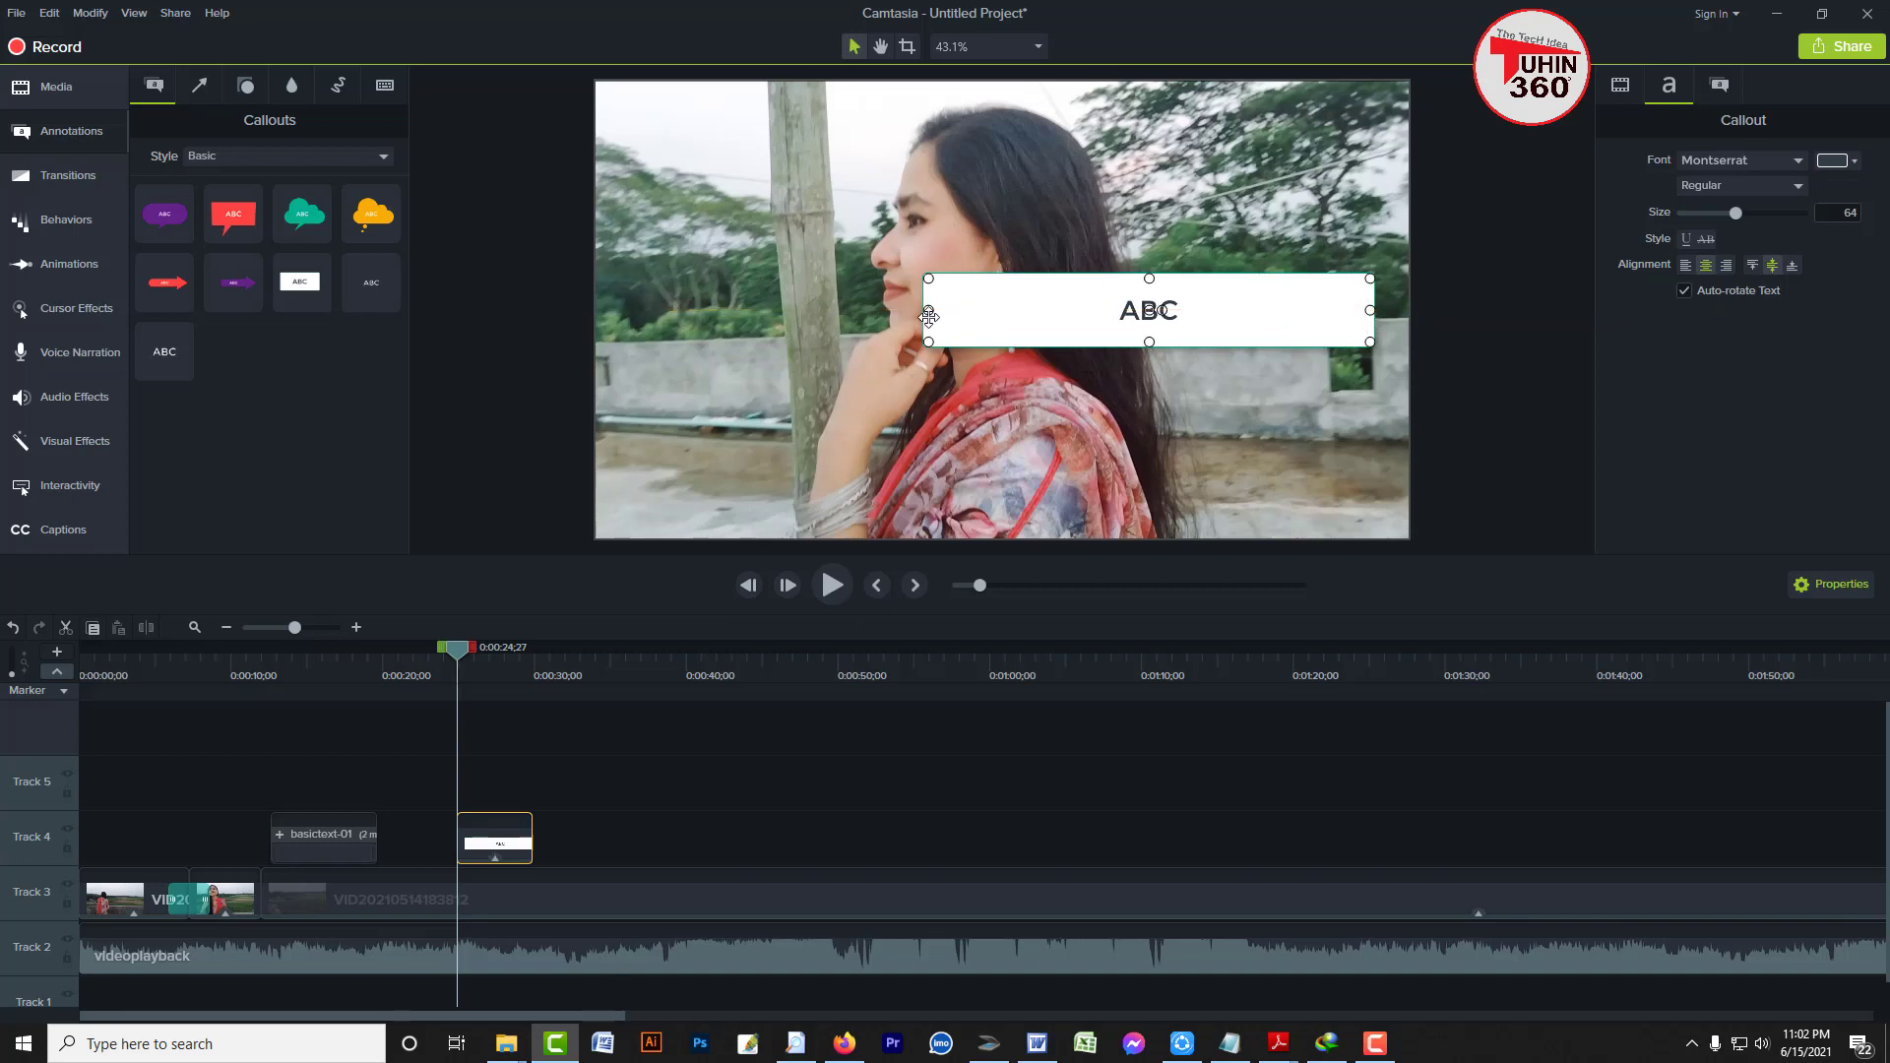
left_click_drag(926, 310, 717, 310)
left_click_drag(864, 296, 776, 477)
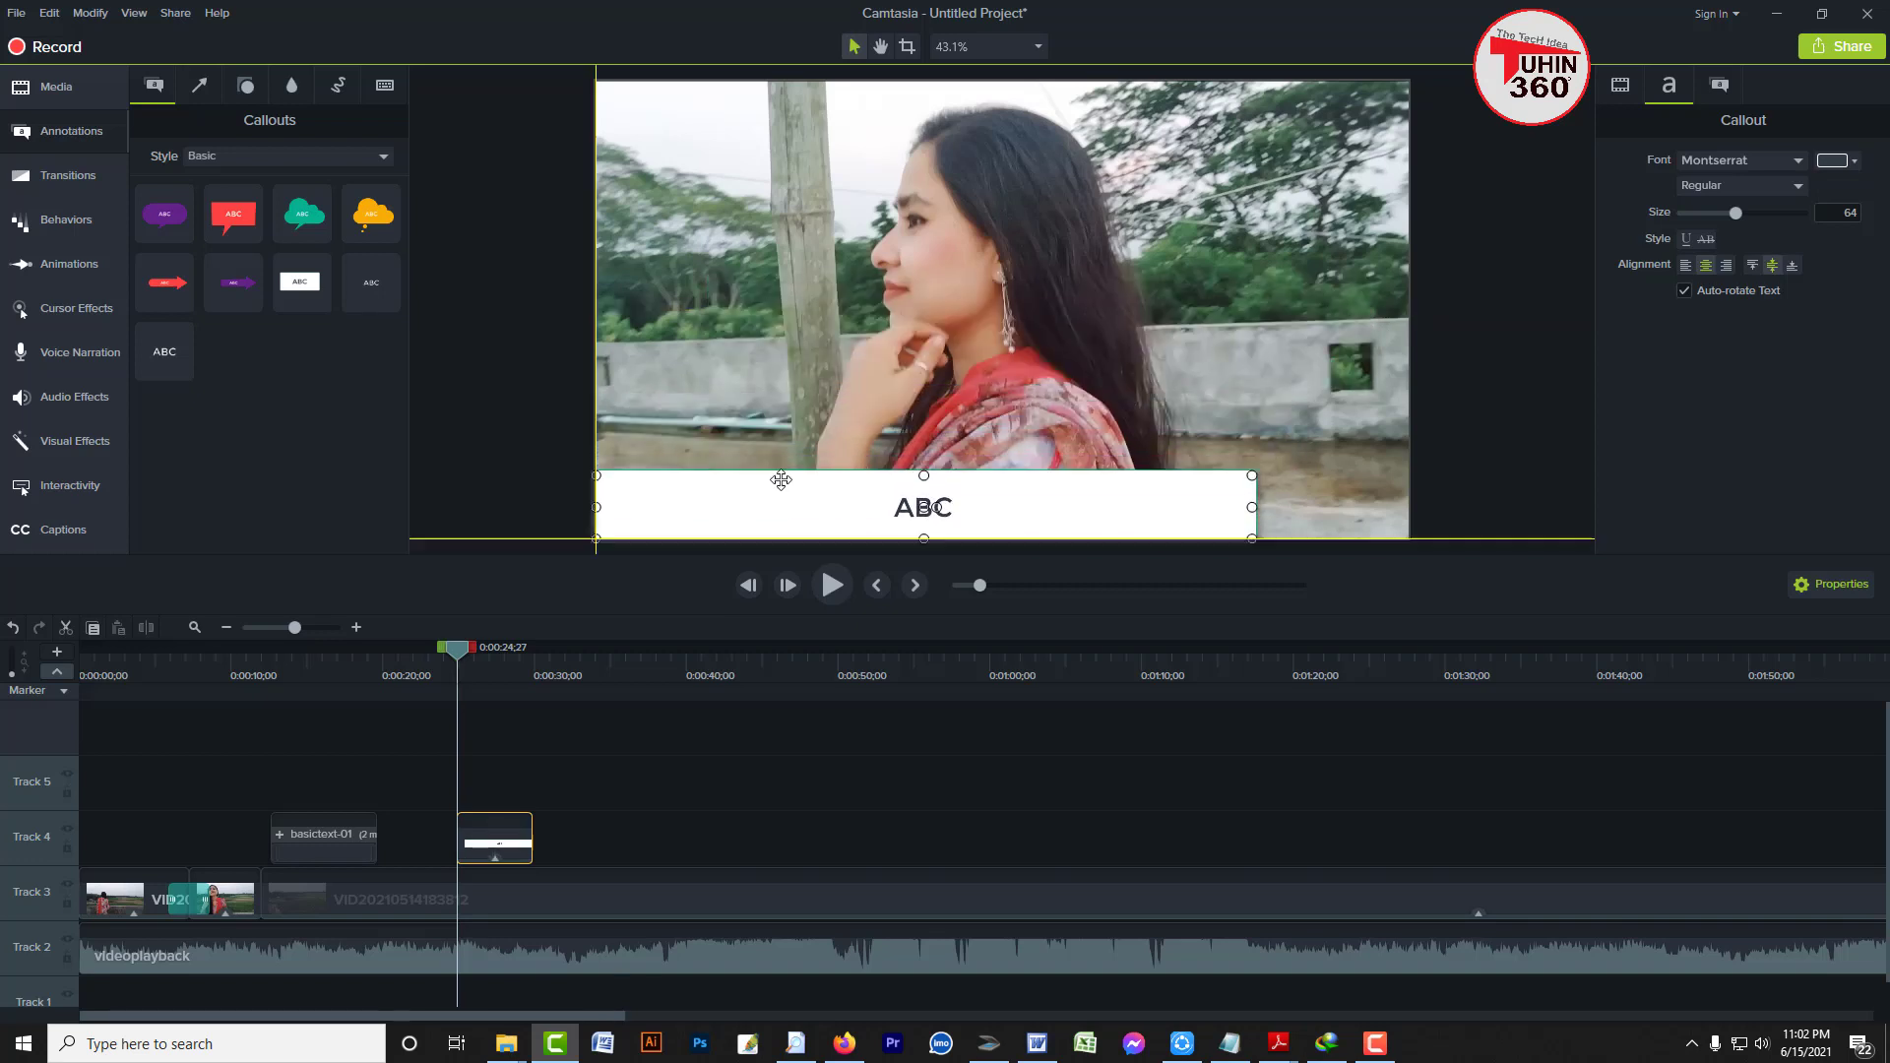
Raise the white callout slightly above the bottom of the video frame and replace its text with TUHIN360
mouse_move(942, 475)
left_mouse_down()
mouse_move(980, 506)
mouse_move(915, 487)
left_mouse_up()
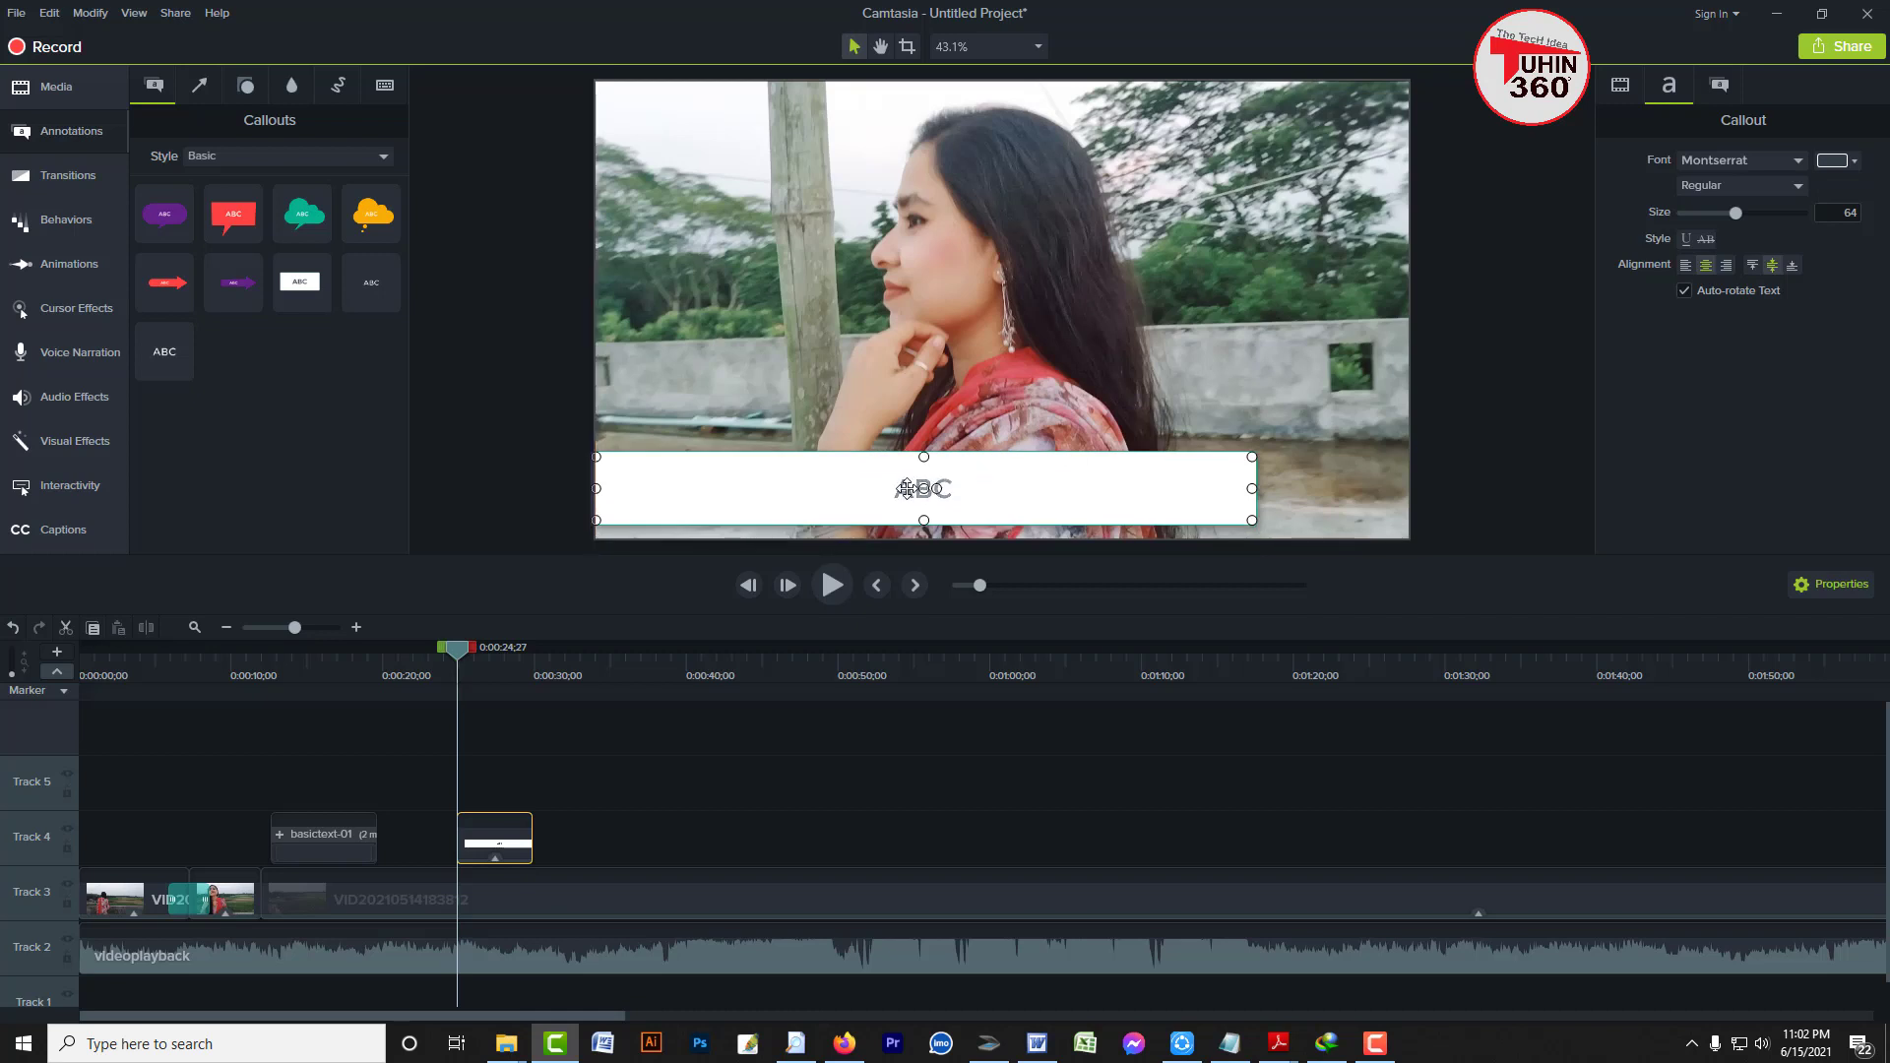
type("TUHIN360")
left_click(499, 748)
Play back the white TUHIN360 callout over the video from 0:00:23;26
left_click_drag(459, 653, 445, 654)
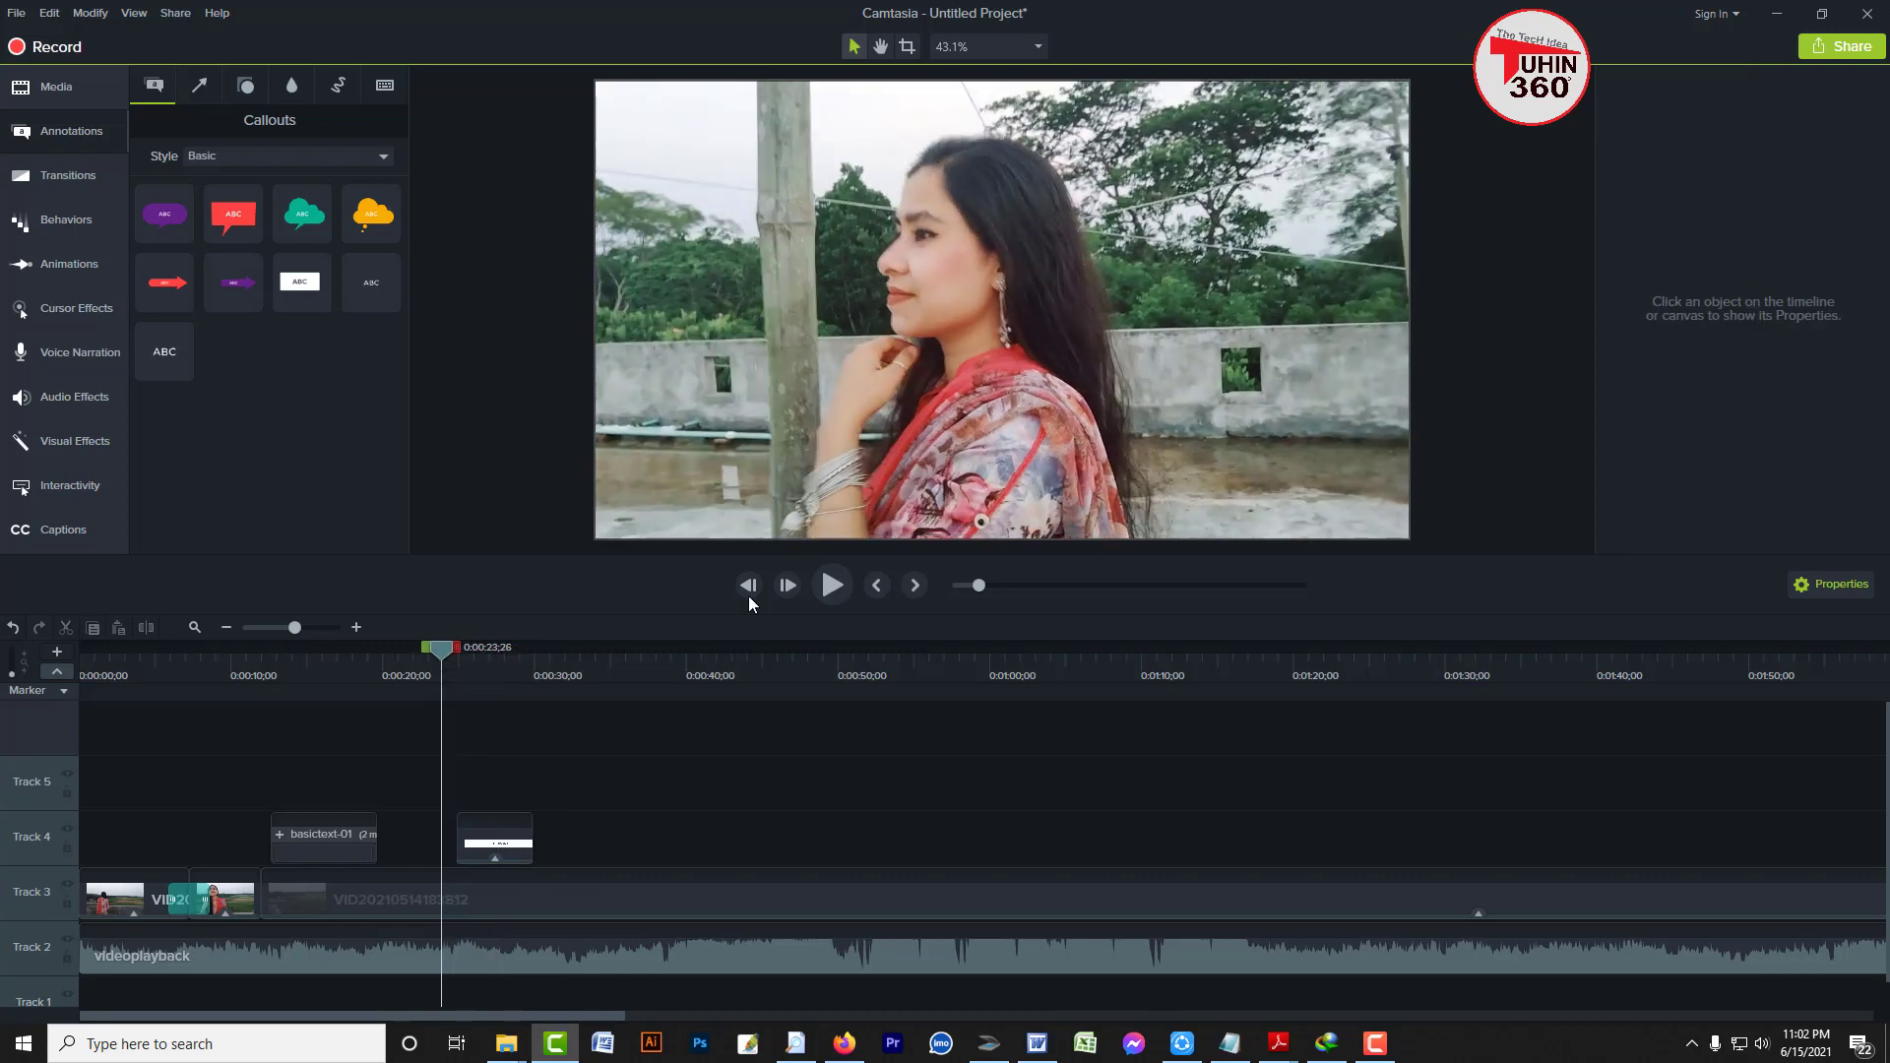
left_click(831, 587)
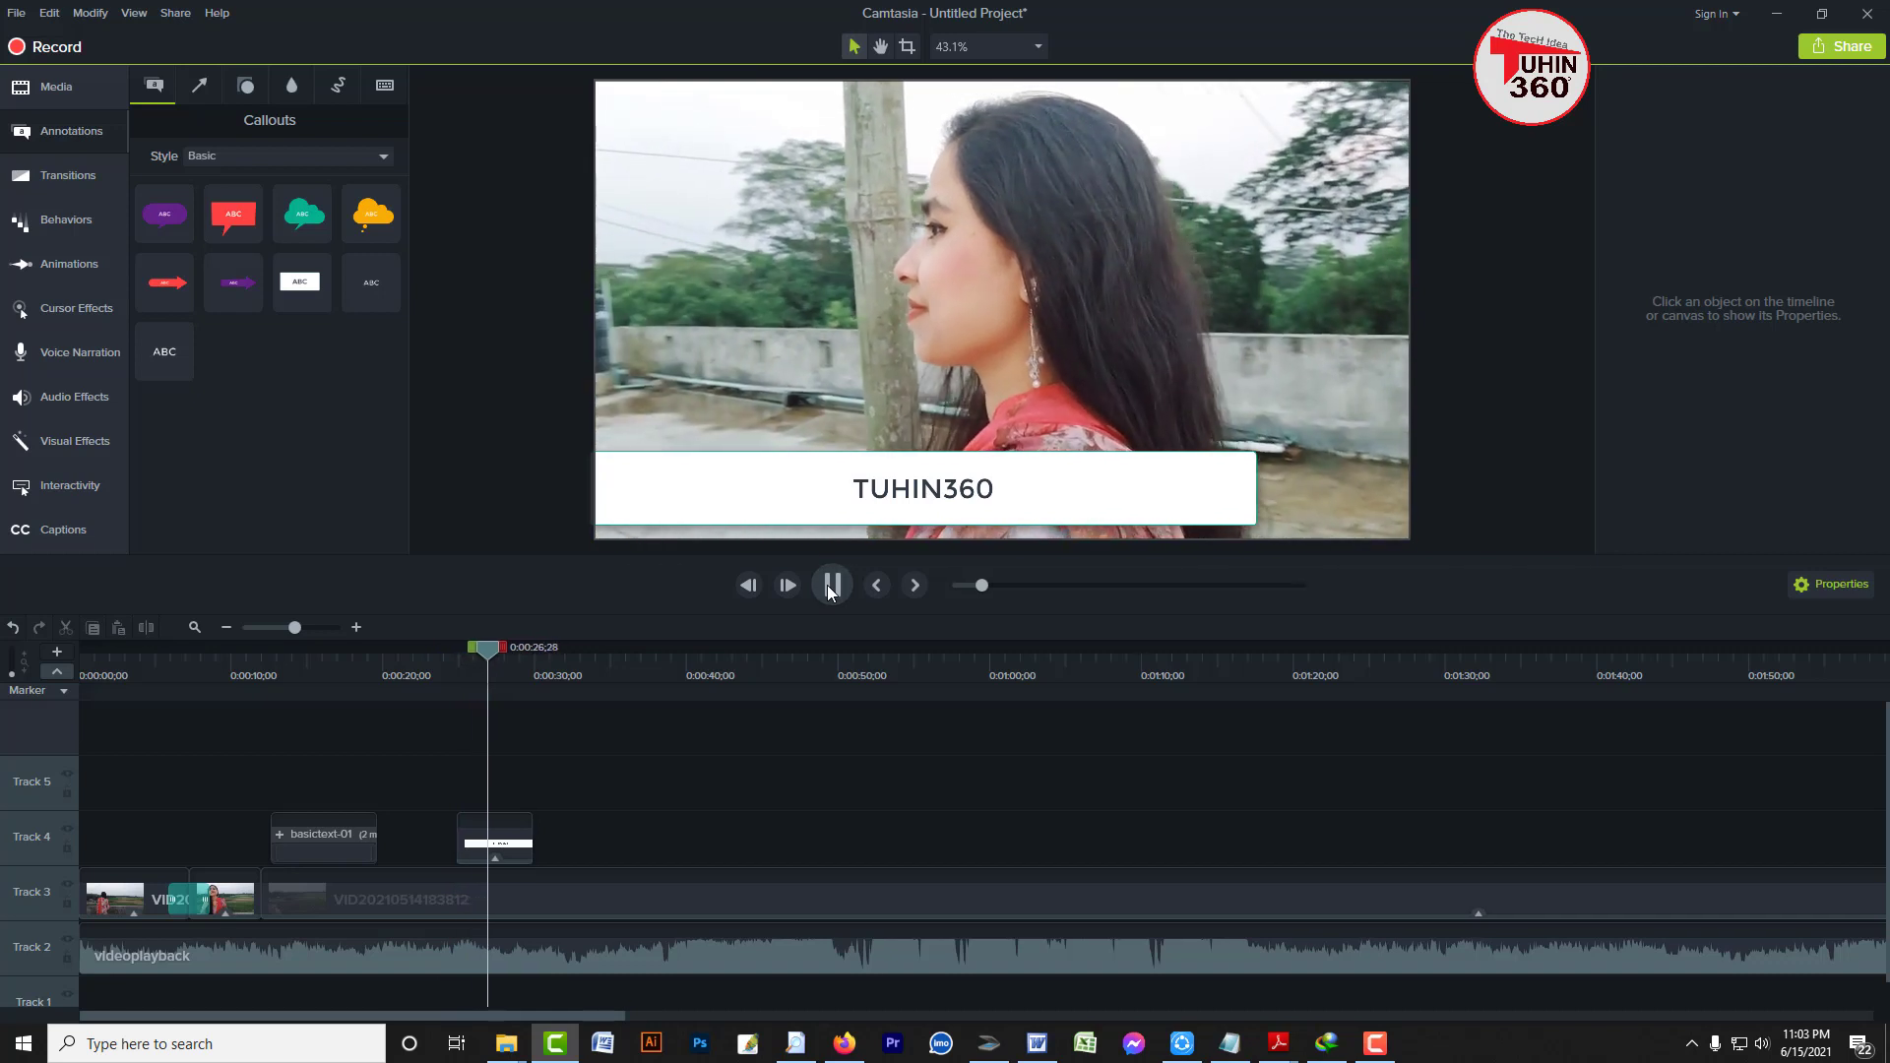
left_click(830, 588)
Delete the white TUHIN360 callout from Track 4
left_click(479, 845)
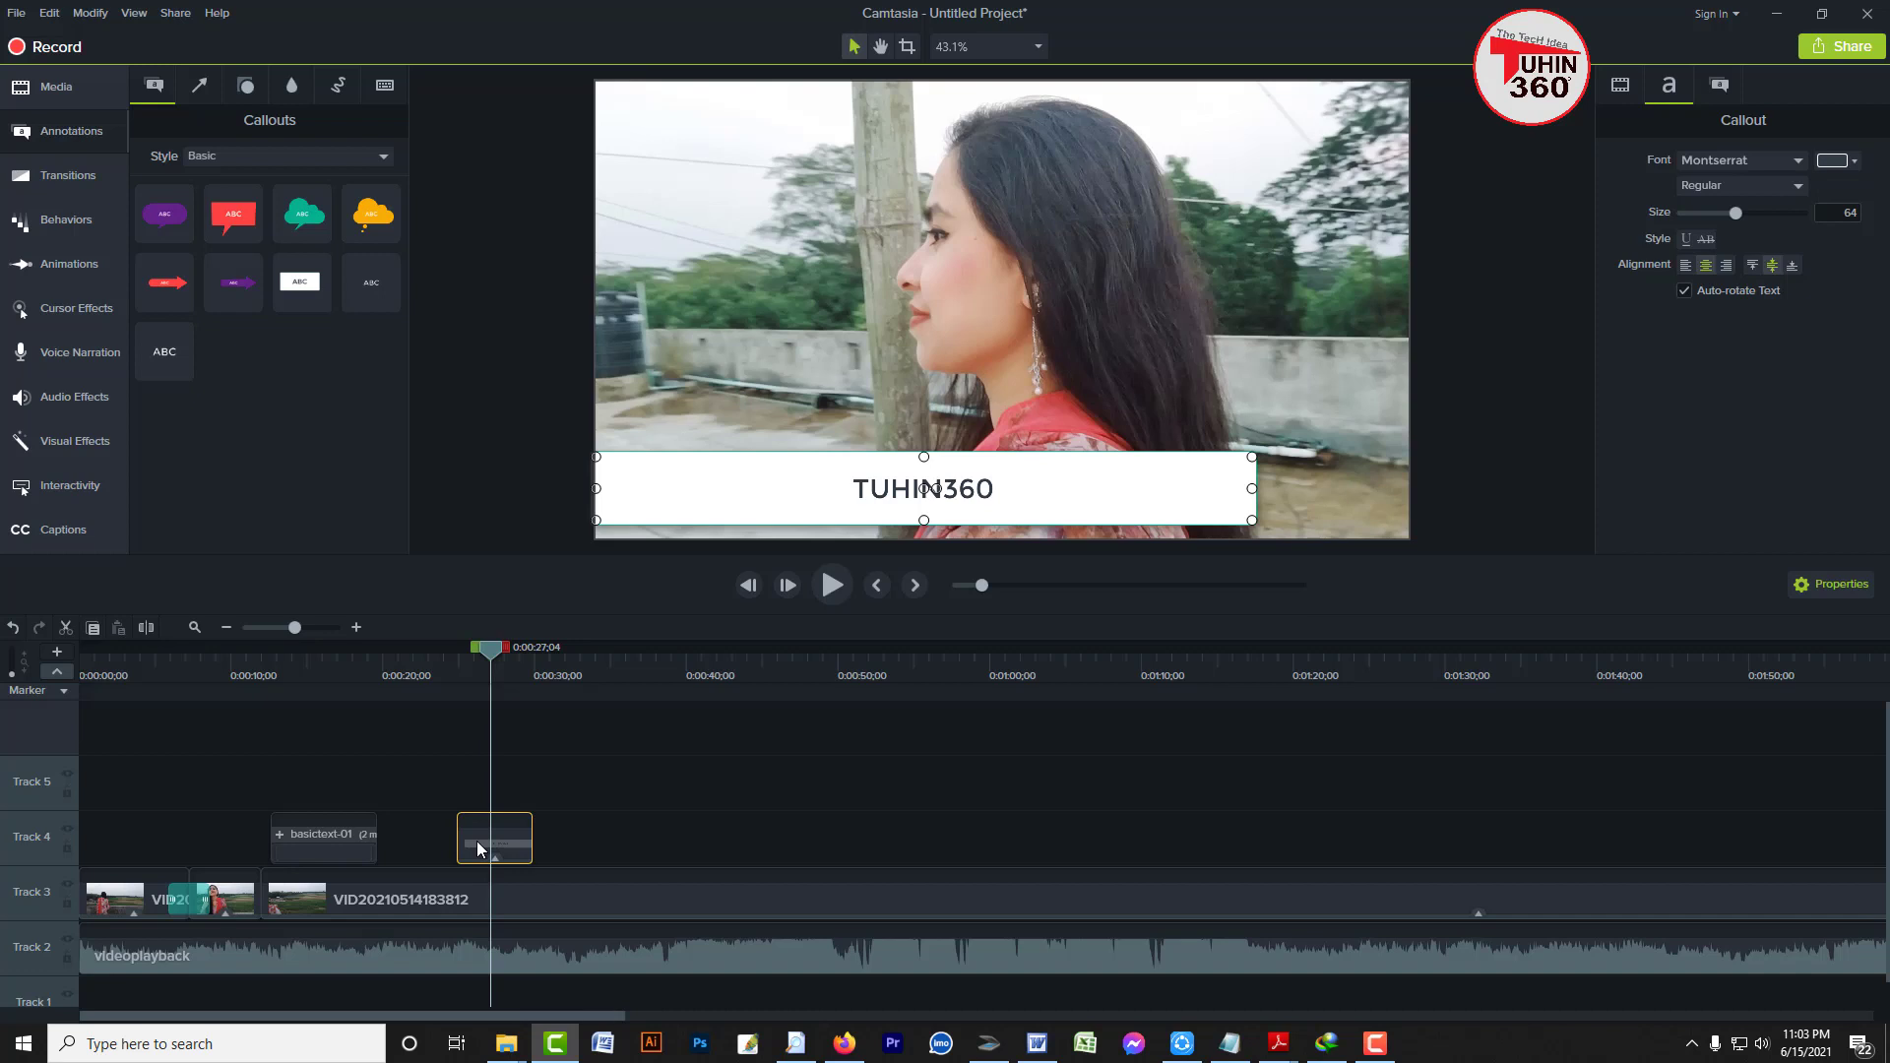
left_click_drag(600, 804, 456, 847)
key("Delete")
Add a Blur annotation to Track 4 at 0:00:27;04
left_click(199, 86)
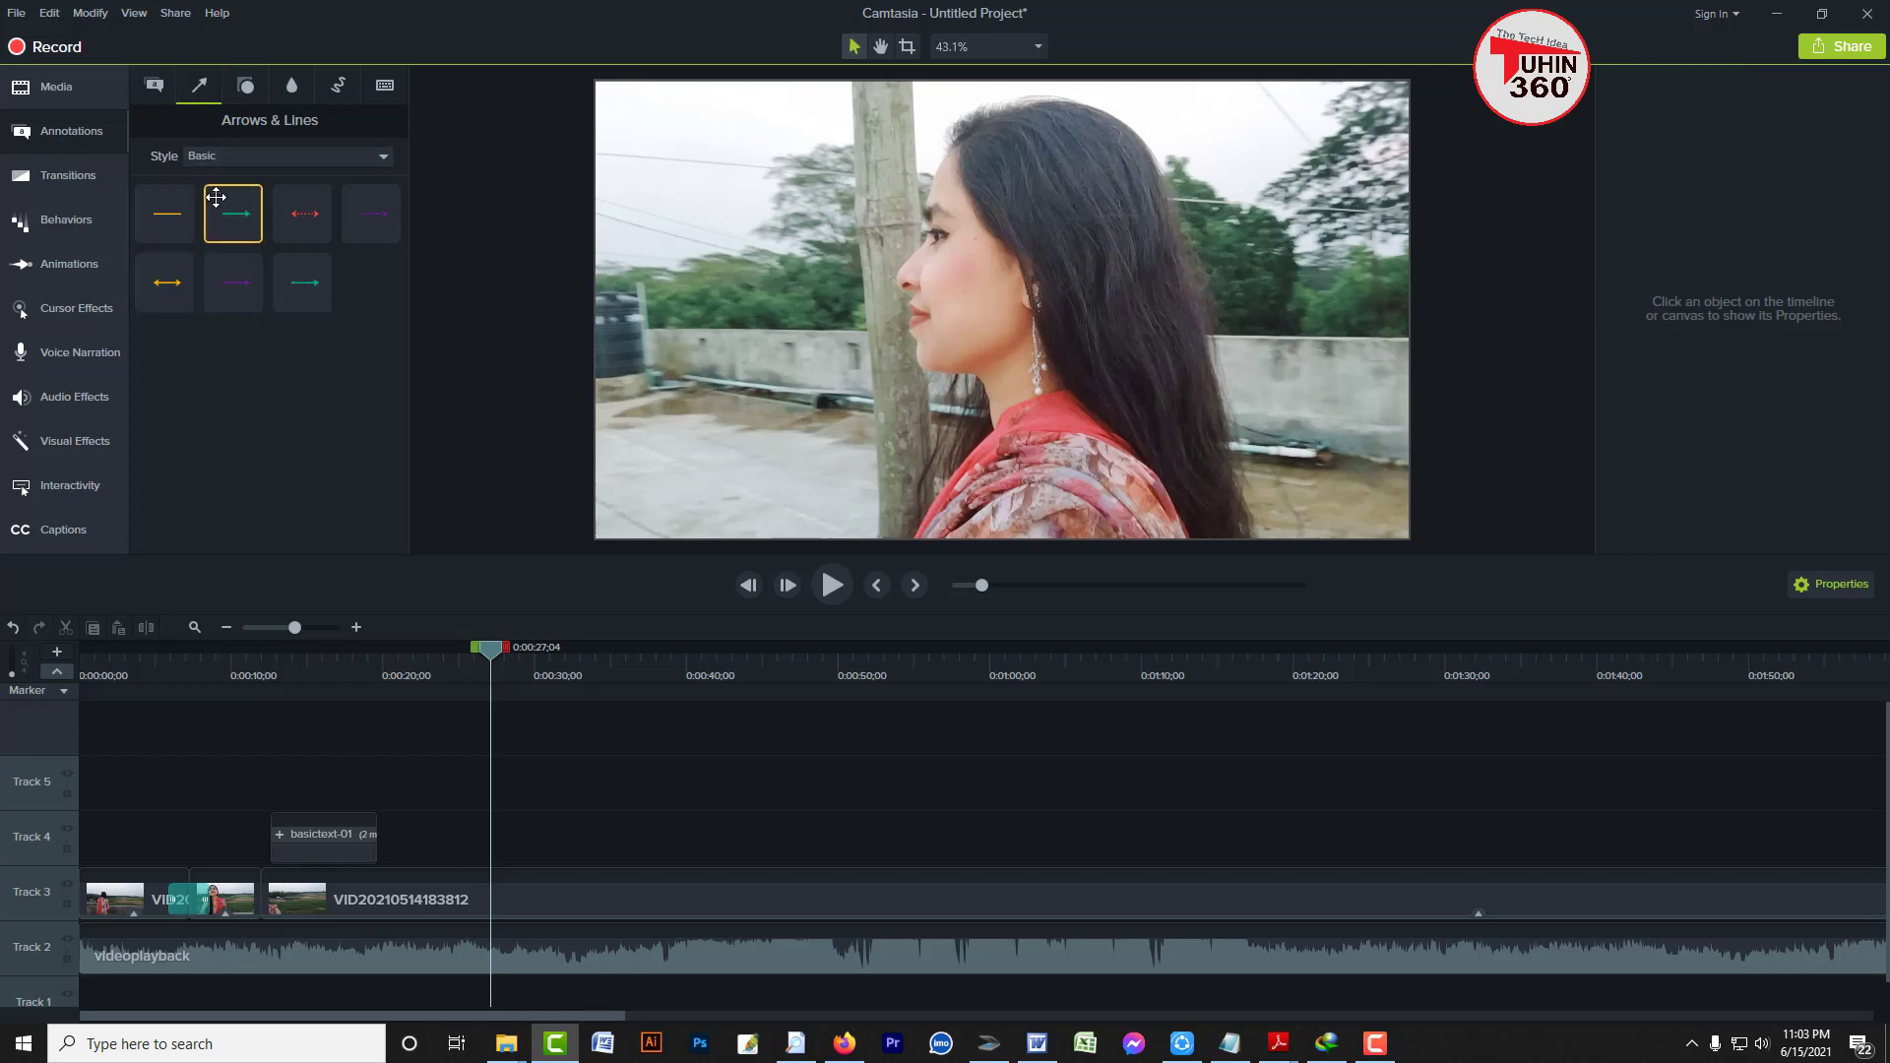
left_click(246, 85)
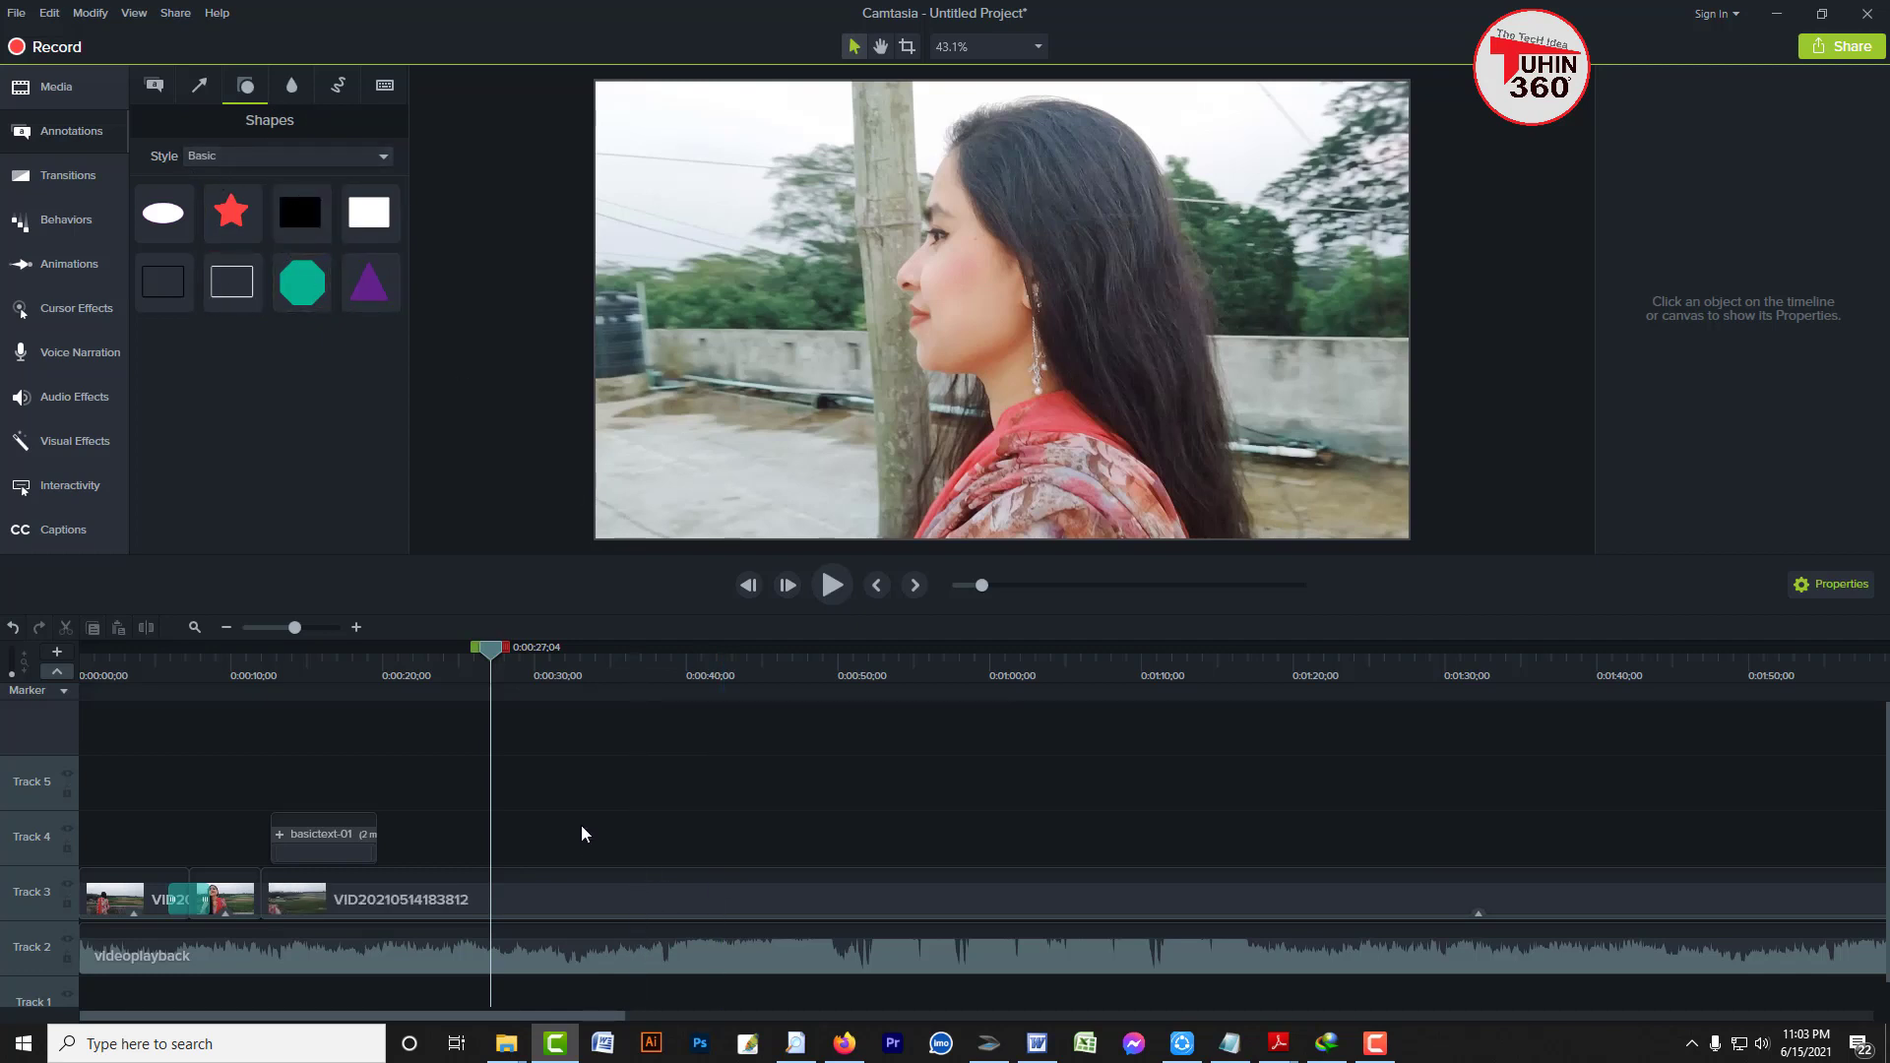
left_click(291, 89)
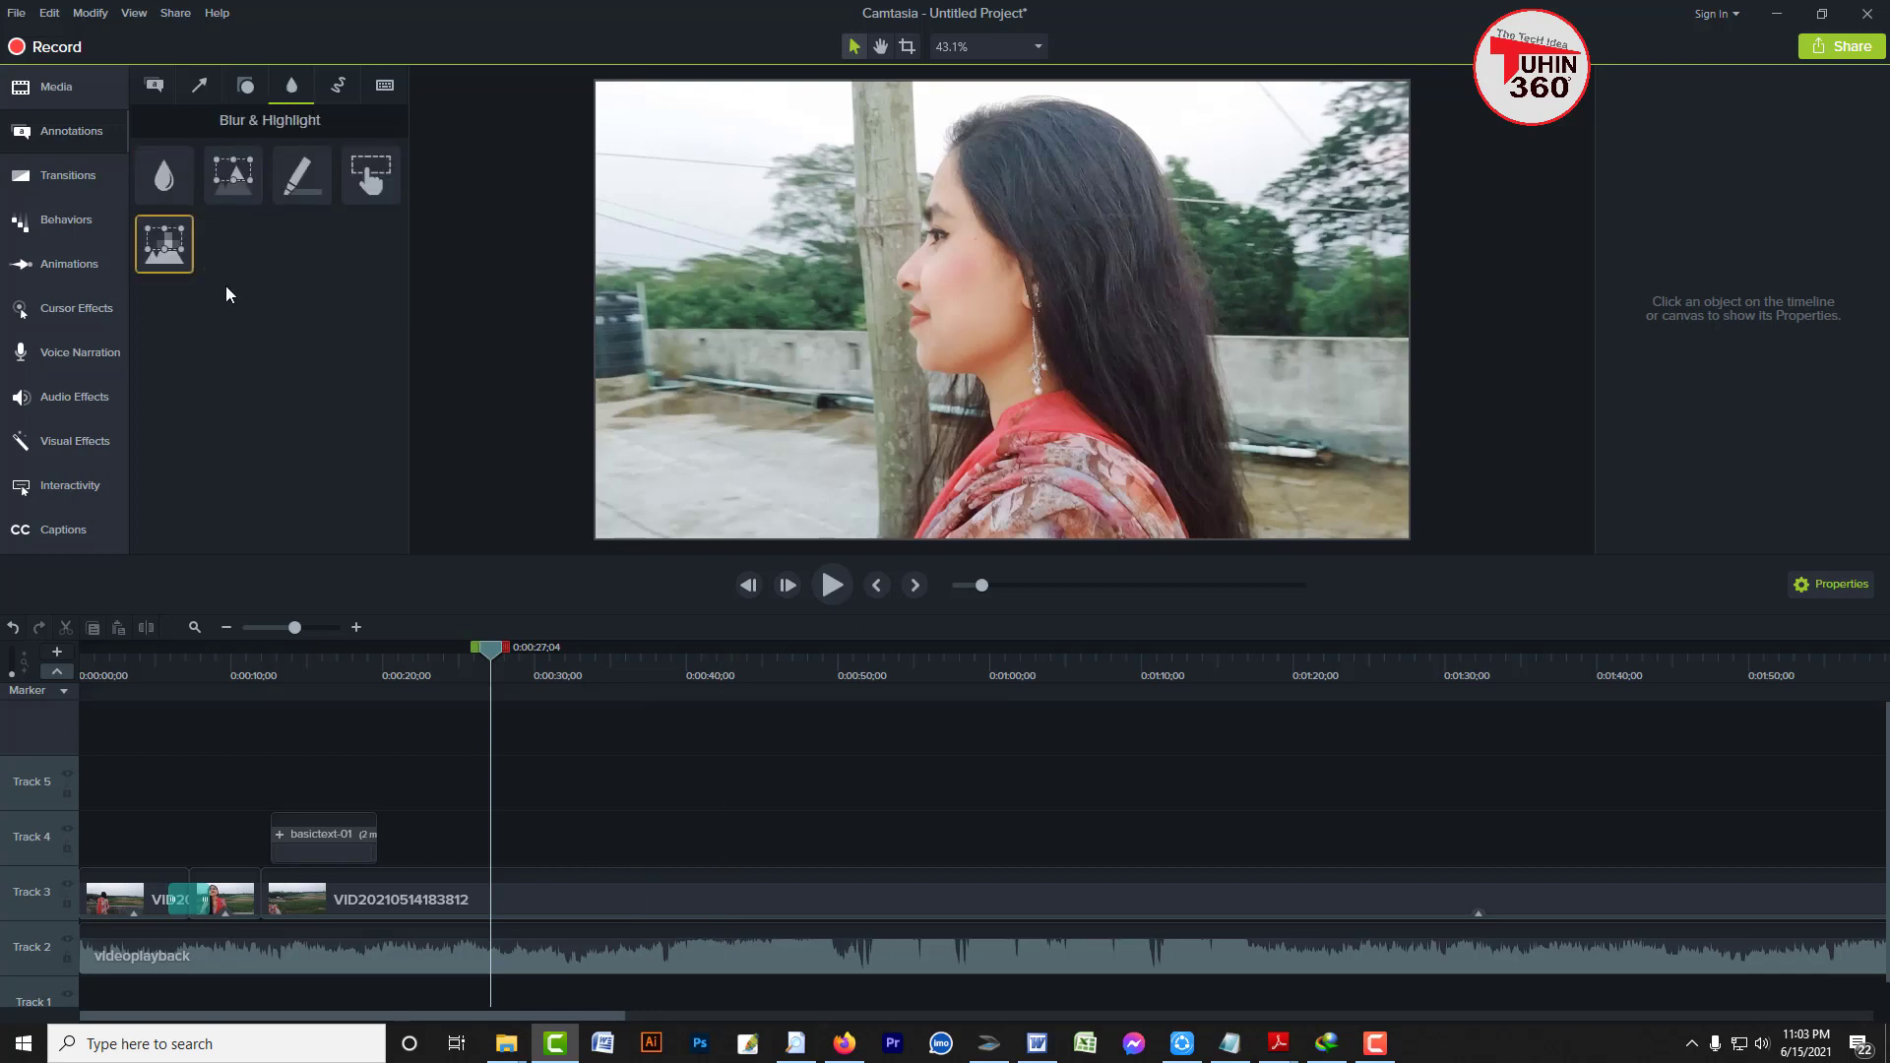
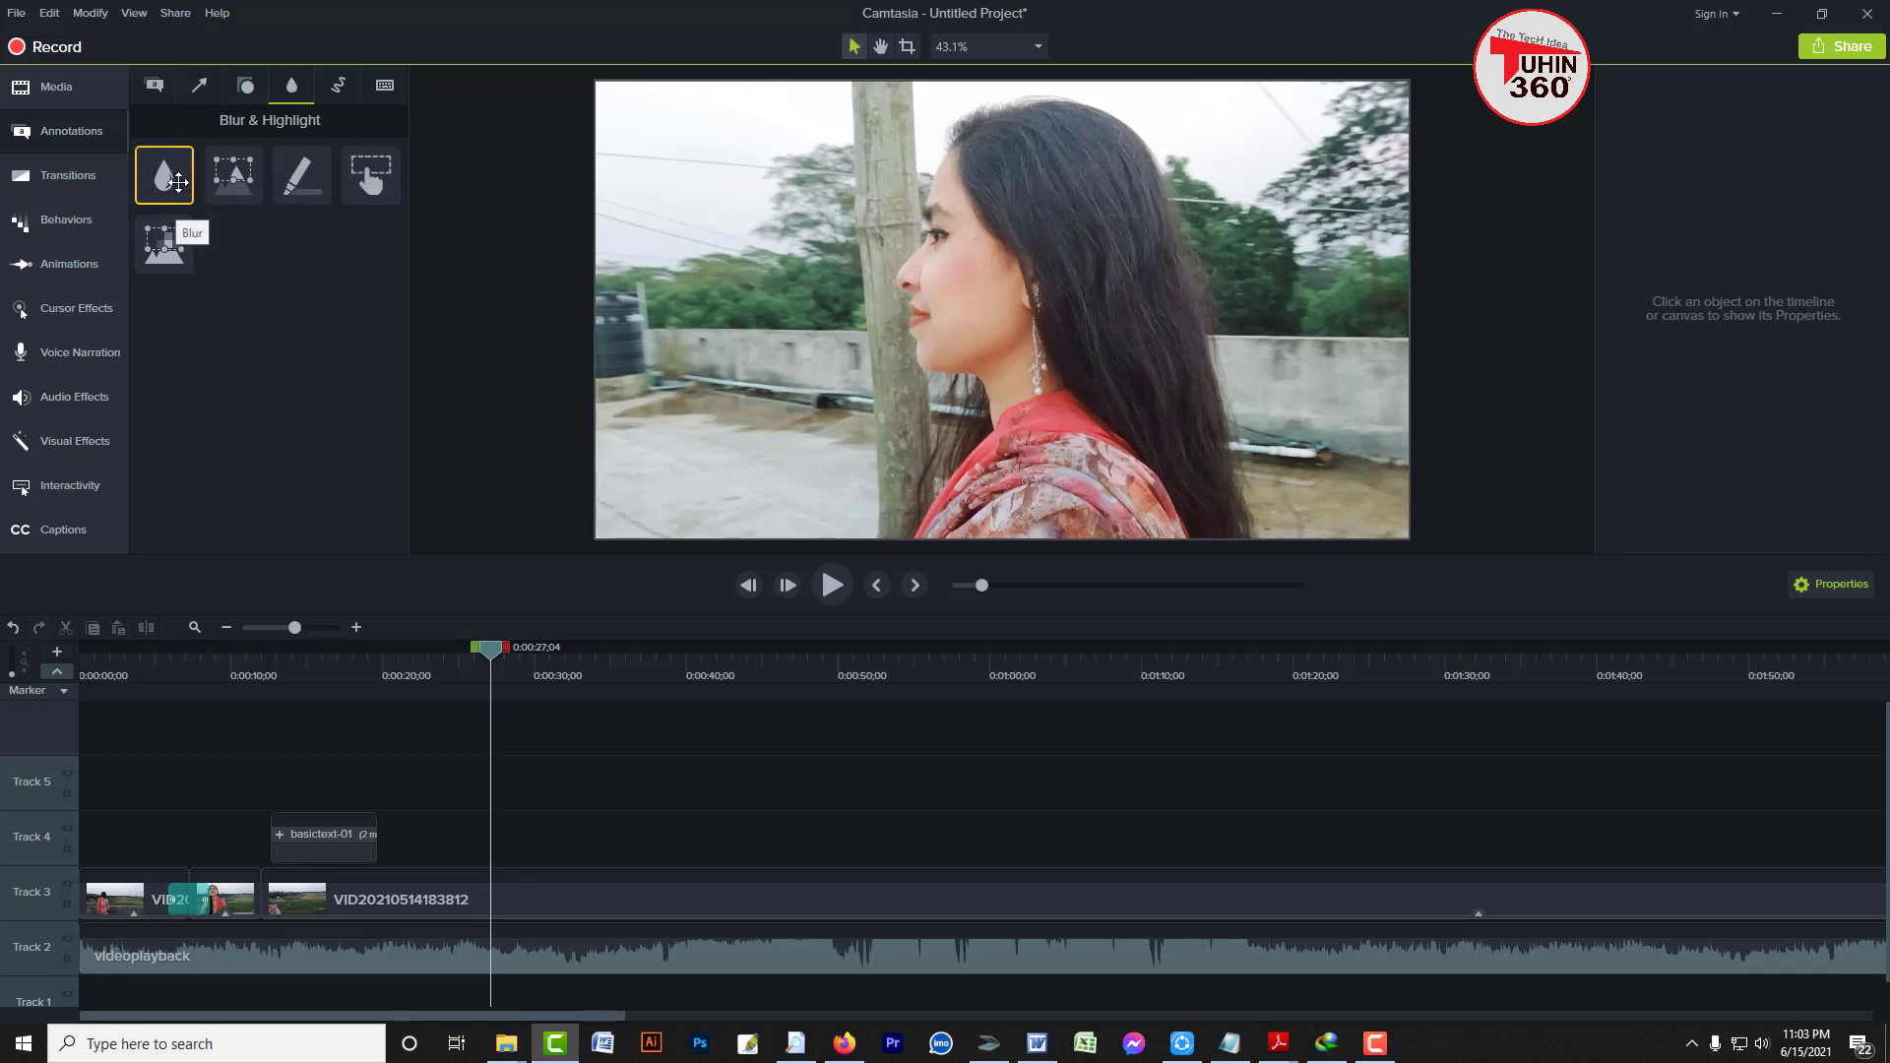
left_click_drag(178, 181, 497, 847)
left_click_drag(490, 650, 490, 666)
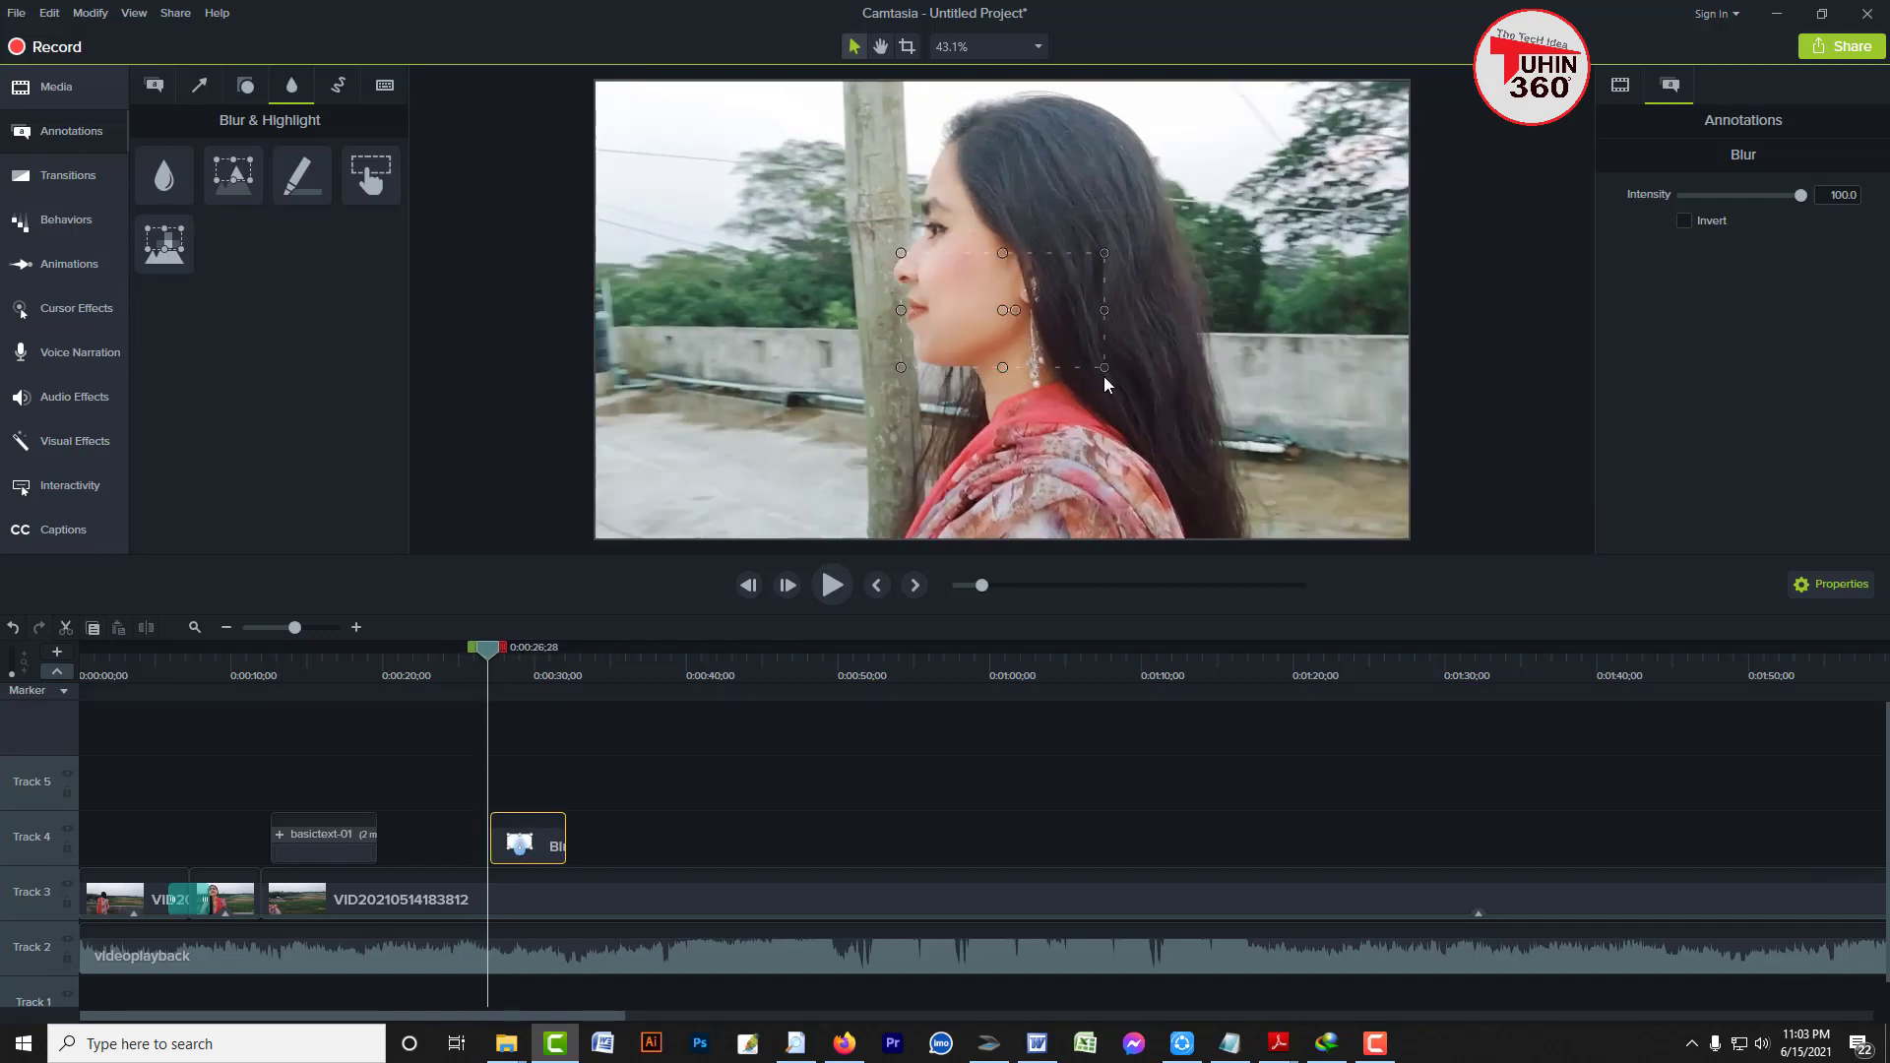
Enlarge the blur region over the woman's face and lengthen the Blur clip on Track 4 to about 0:00:44
left_click_drag(1104, 367, 1185, 424)
left_click_drag(489, 657, 506, 658)
left_click_drag(1022, 399, 919, 298)
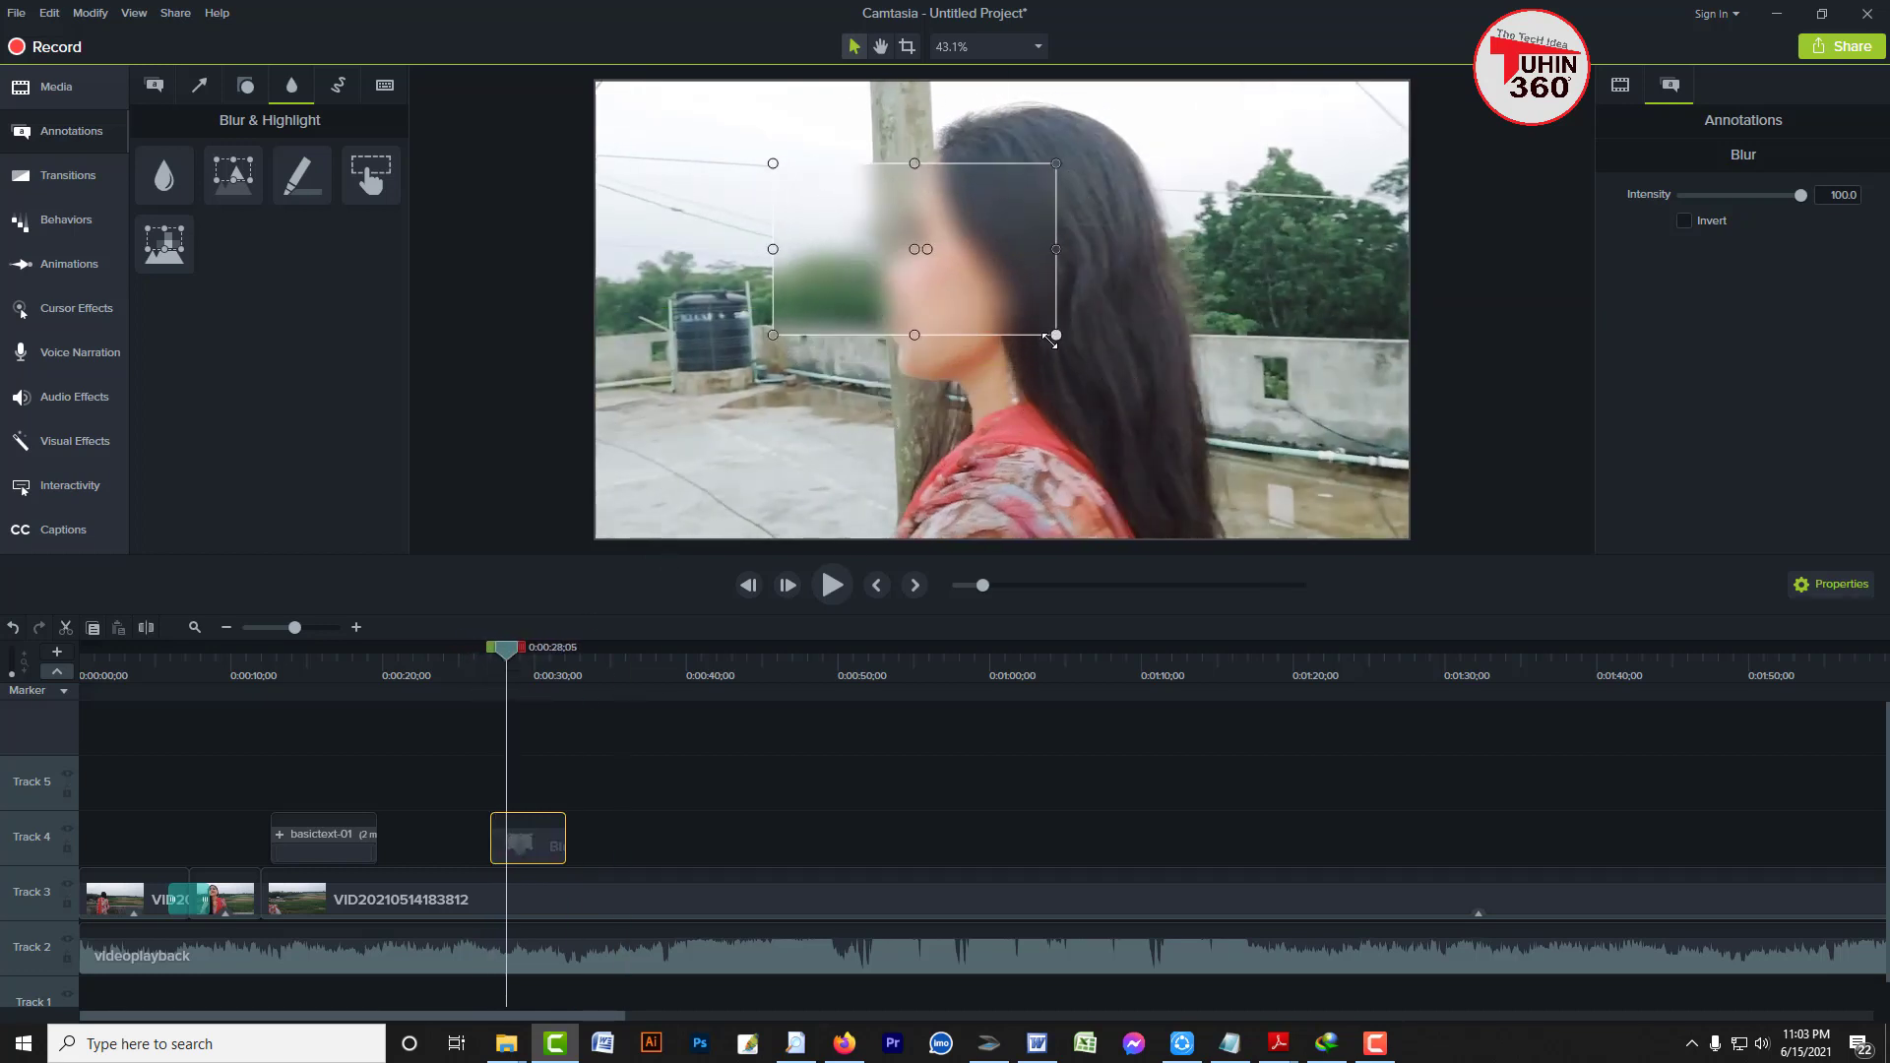
left_click_drag(1052, 338, 1052, 415)
mouse_move(514, 657)
left_mouse_down()
mouse_move(476, 657)
mouse_move(499, 656)
left_mouse_up()
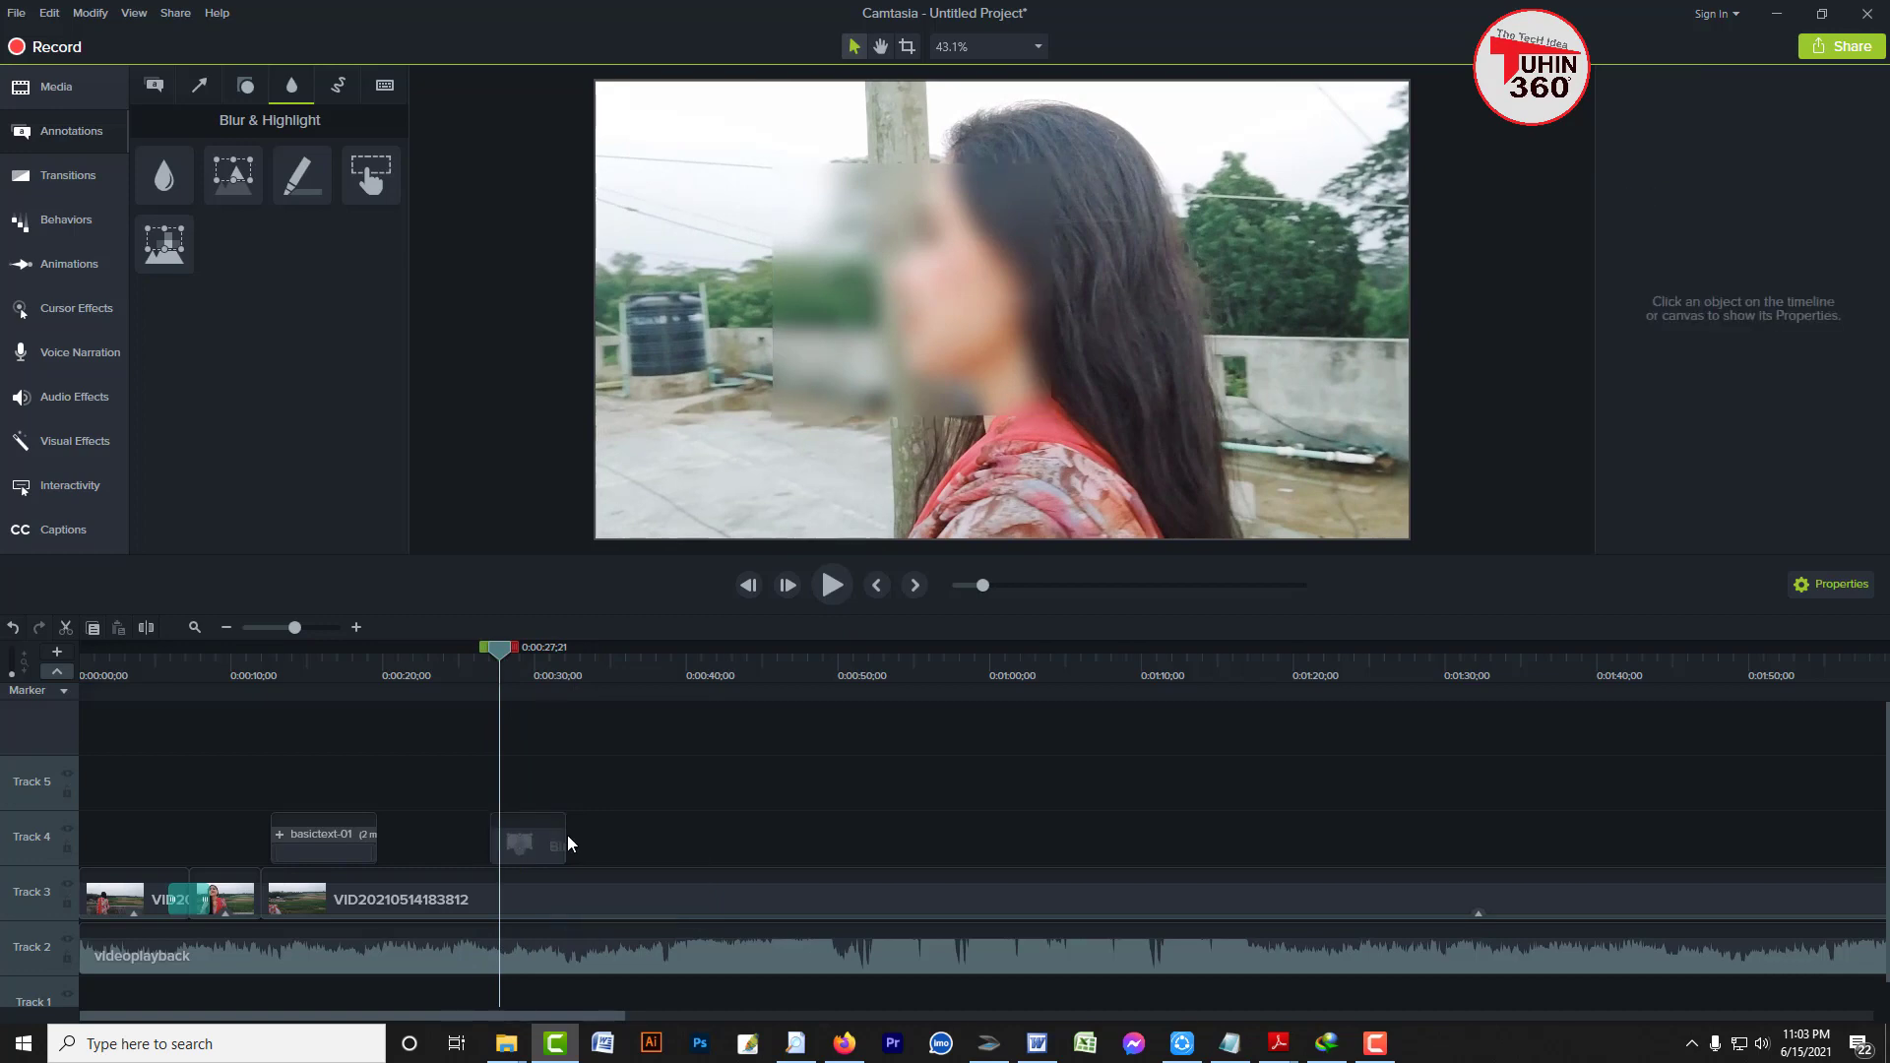
left_click_drag(565, 839, 745, 837)
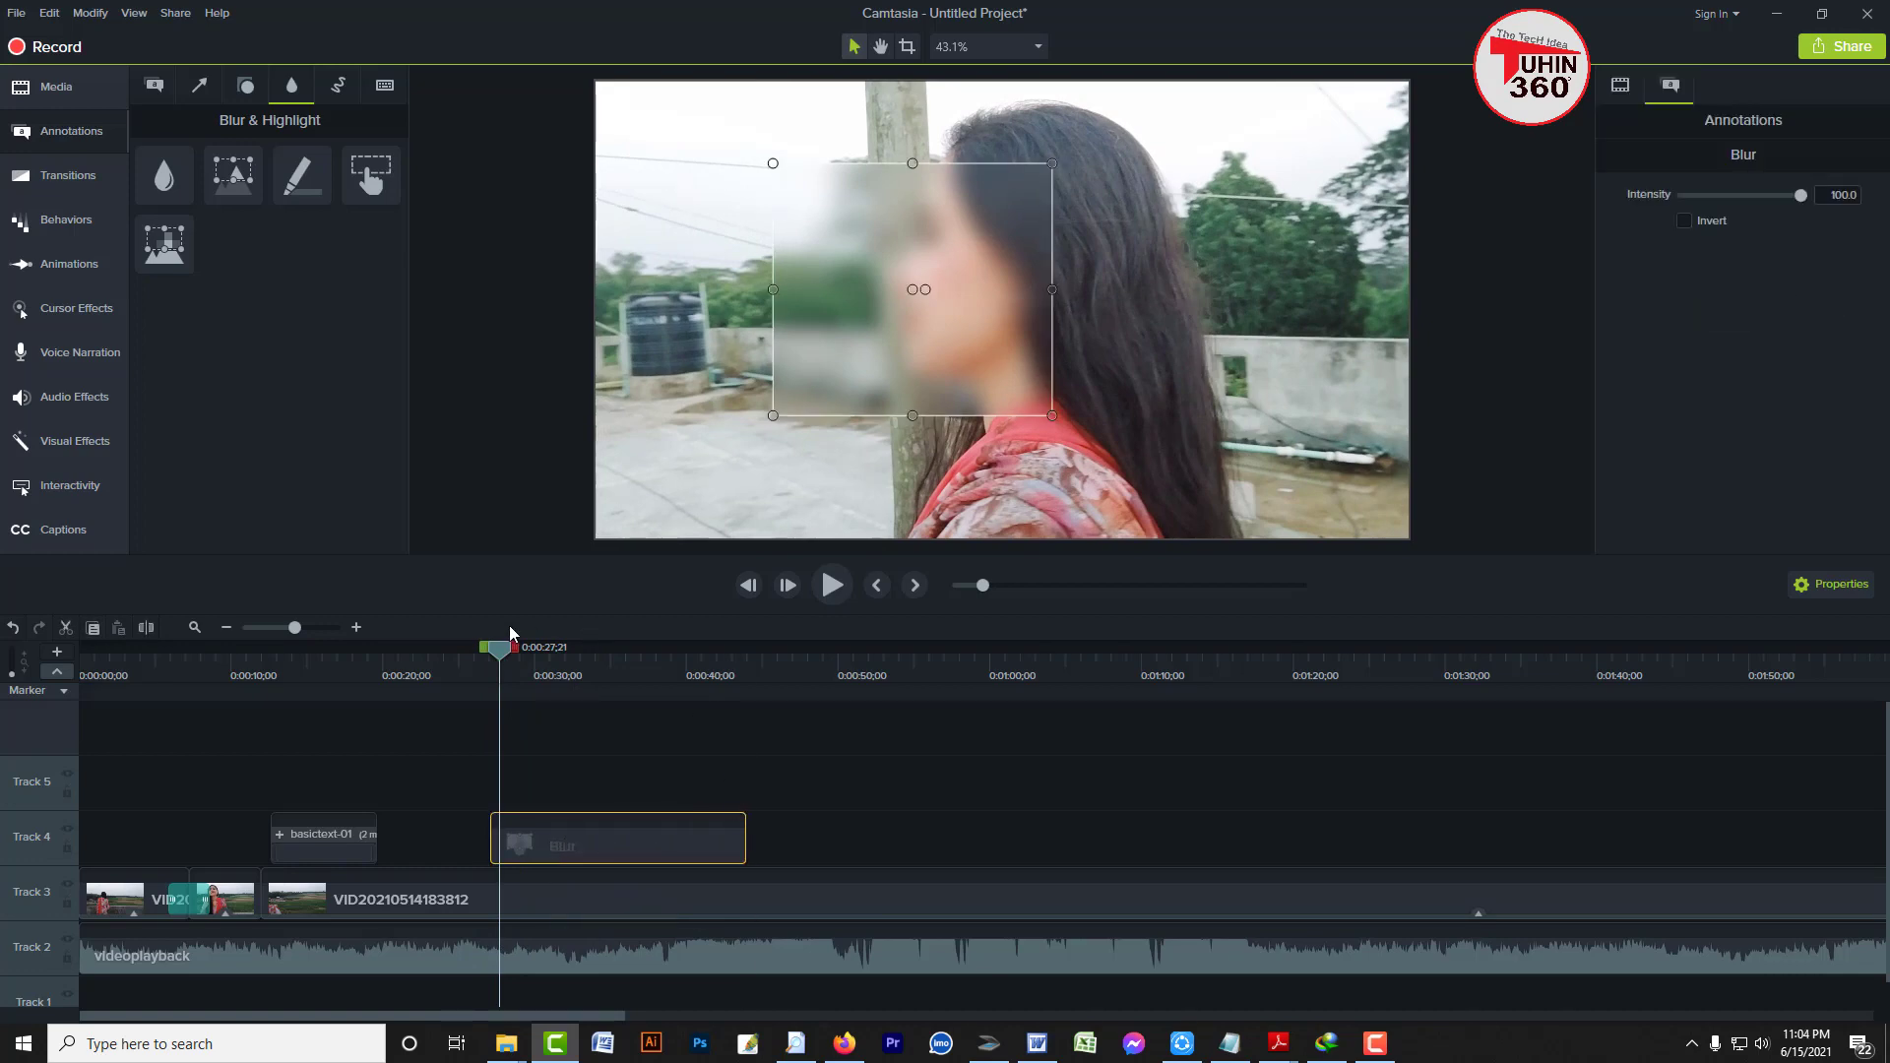
mouse_move(500, 654)
left_mouse_down()
mouse_move(604, 676)
mouse_move(511, 669)
left_mouse_up()
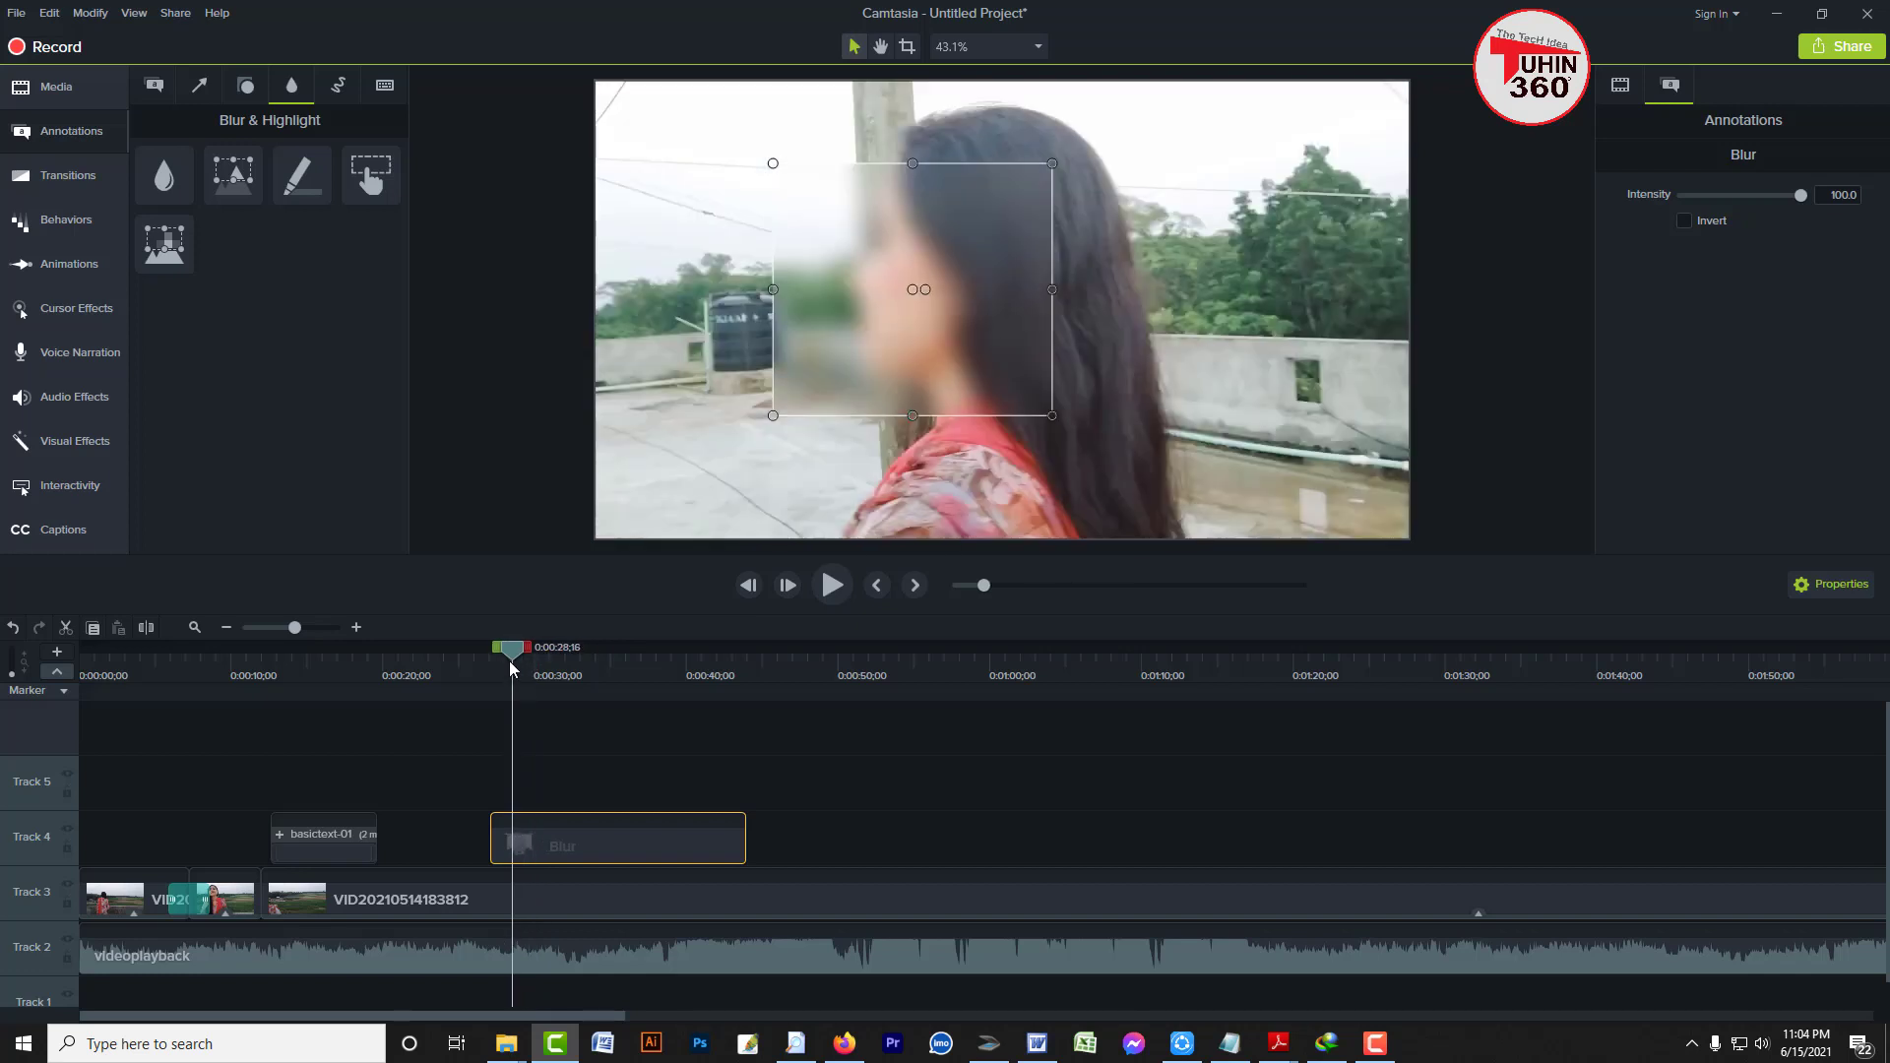
Delete the Blur clip from Track 4
left_click(662, 844)
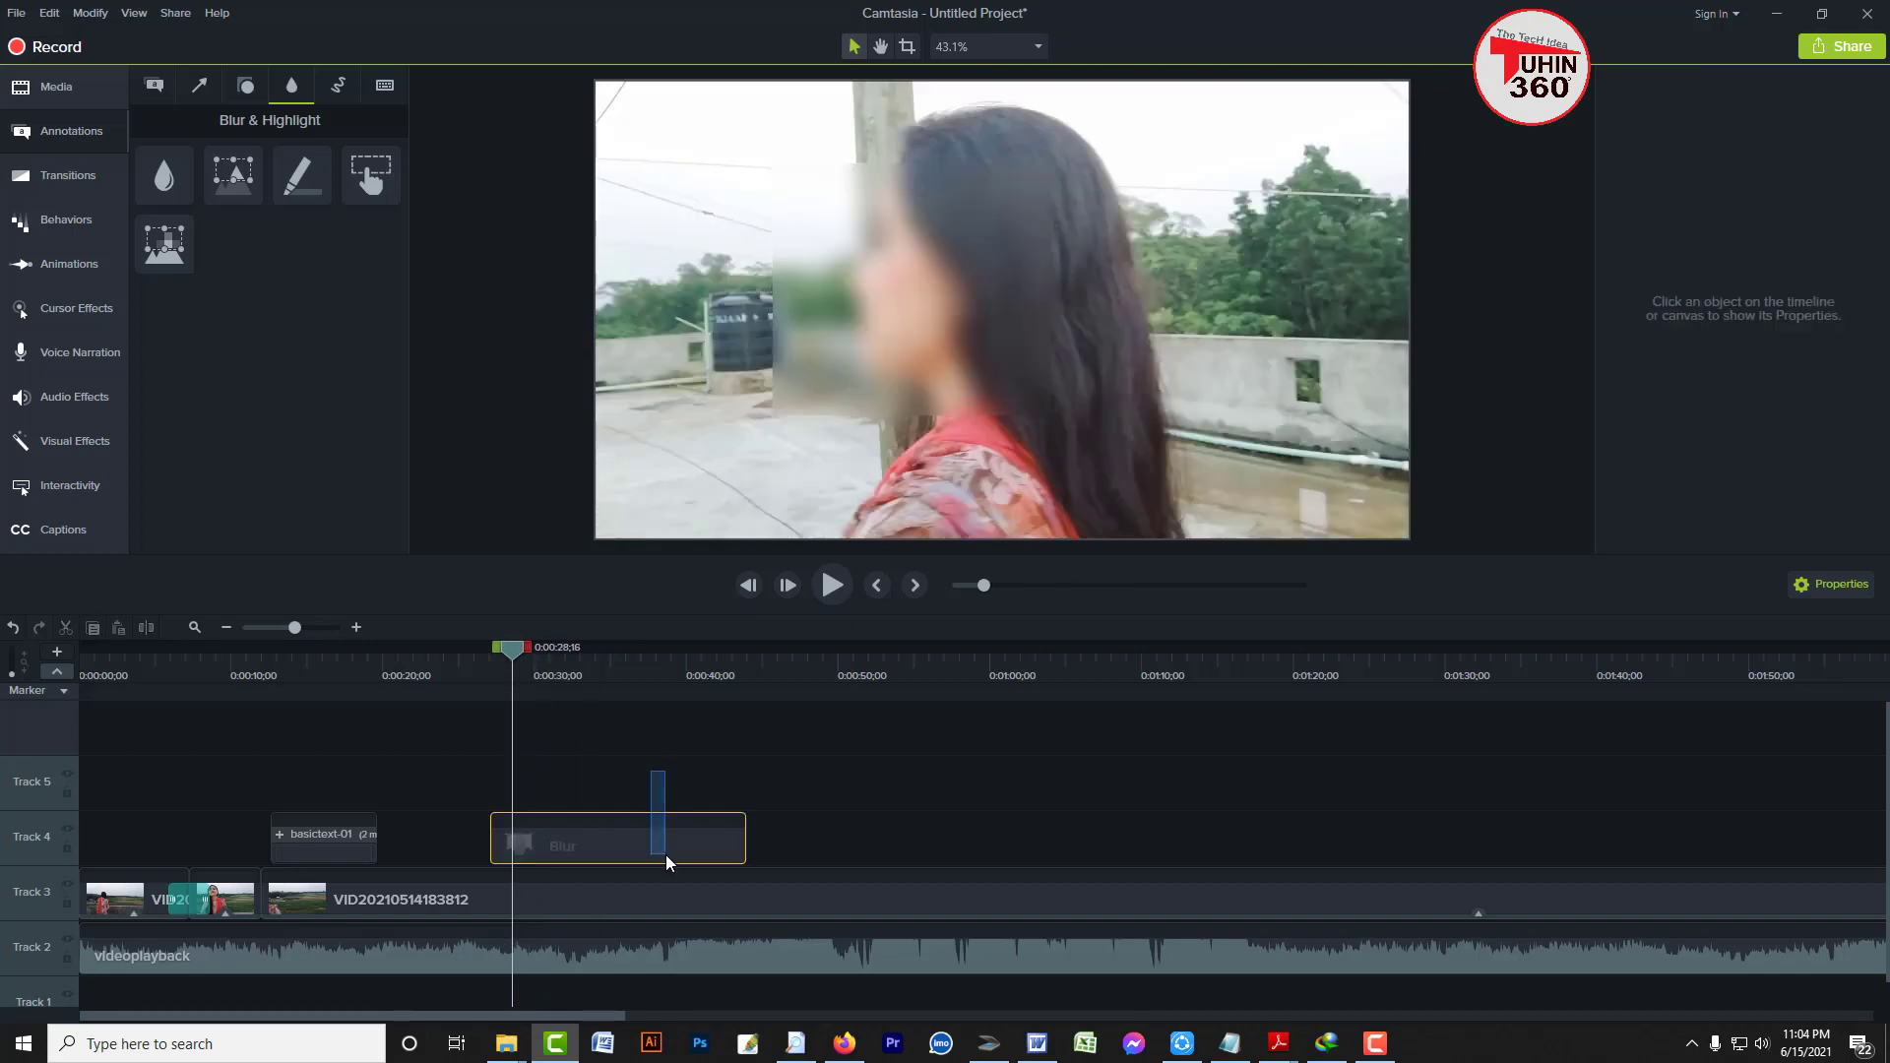
left_click(663, 864)
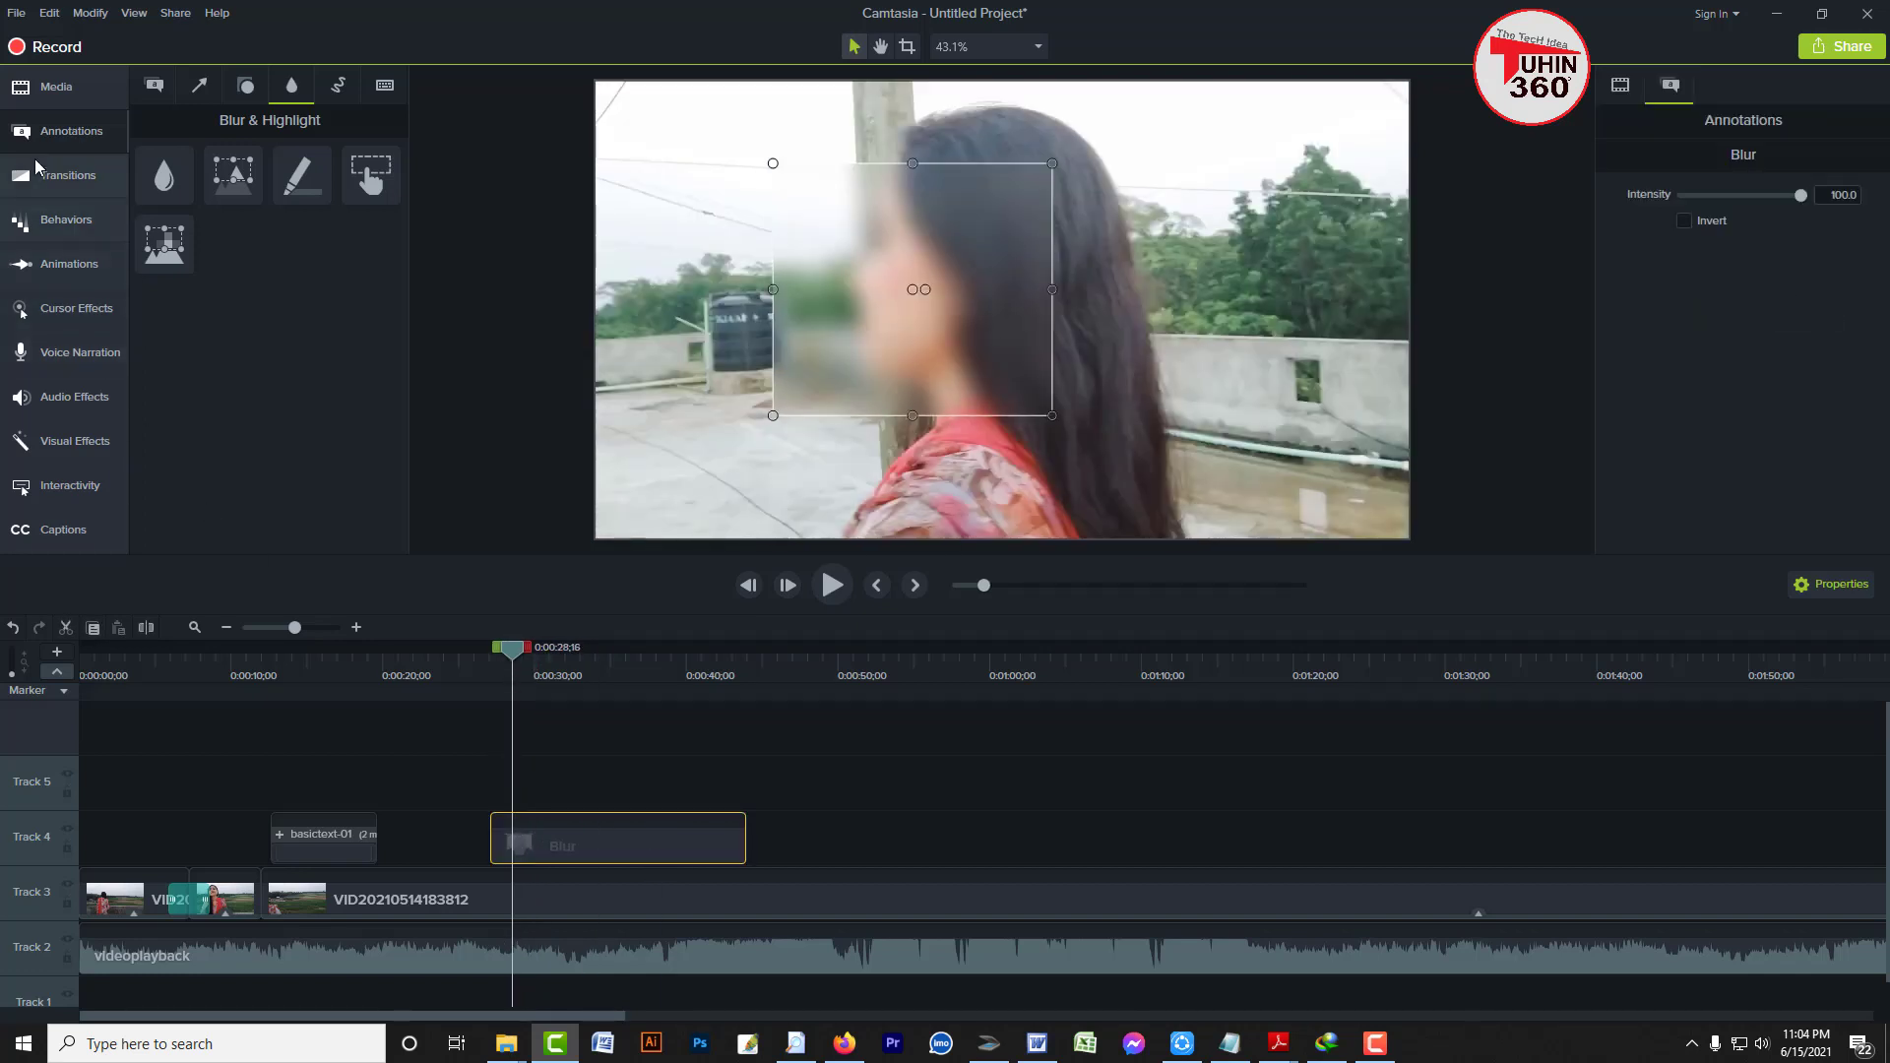
key("Delete")
left_click(65, 130)
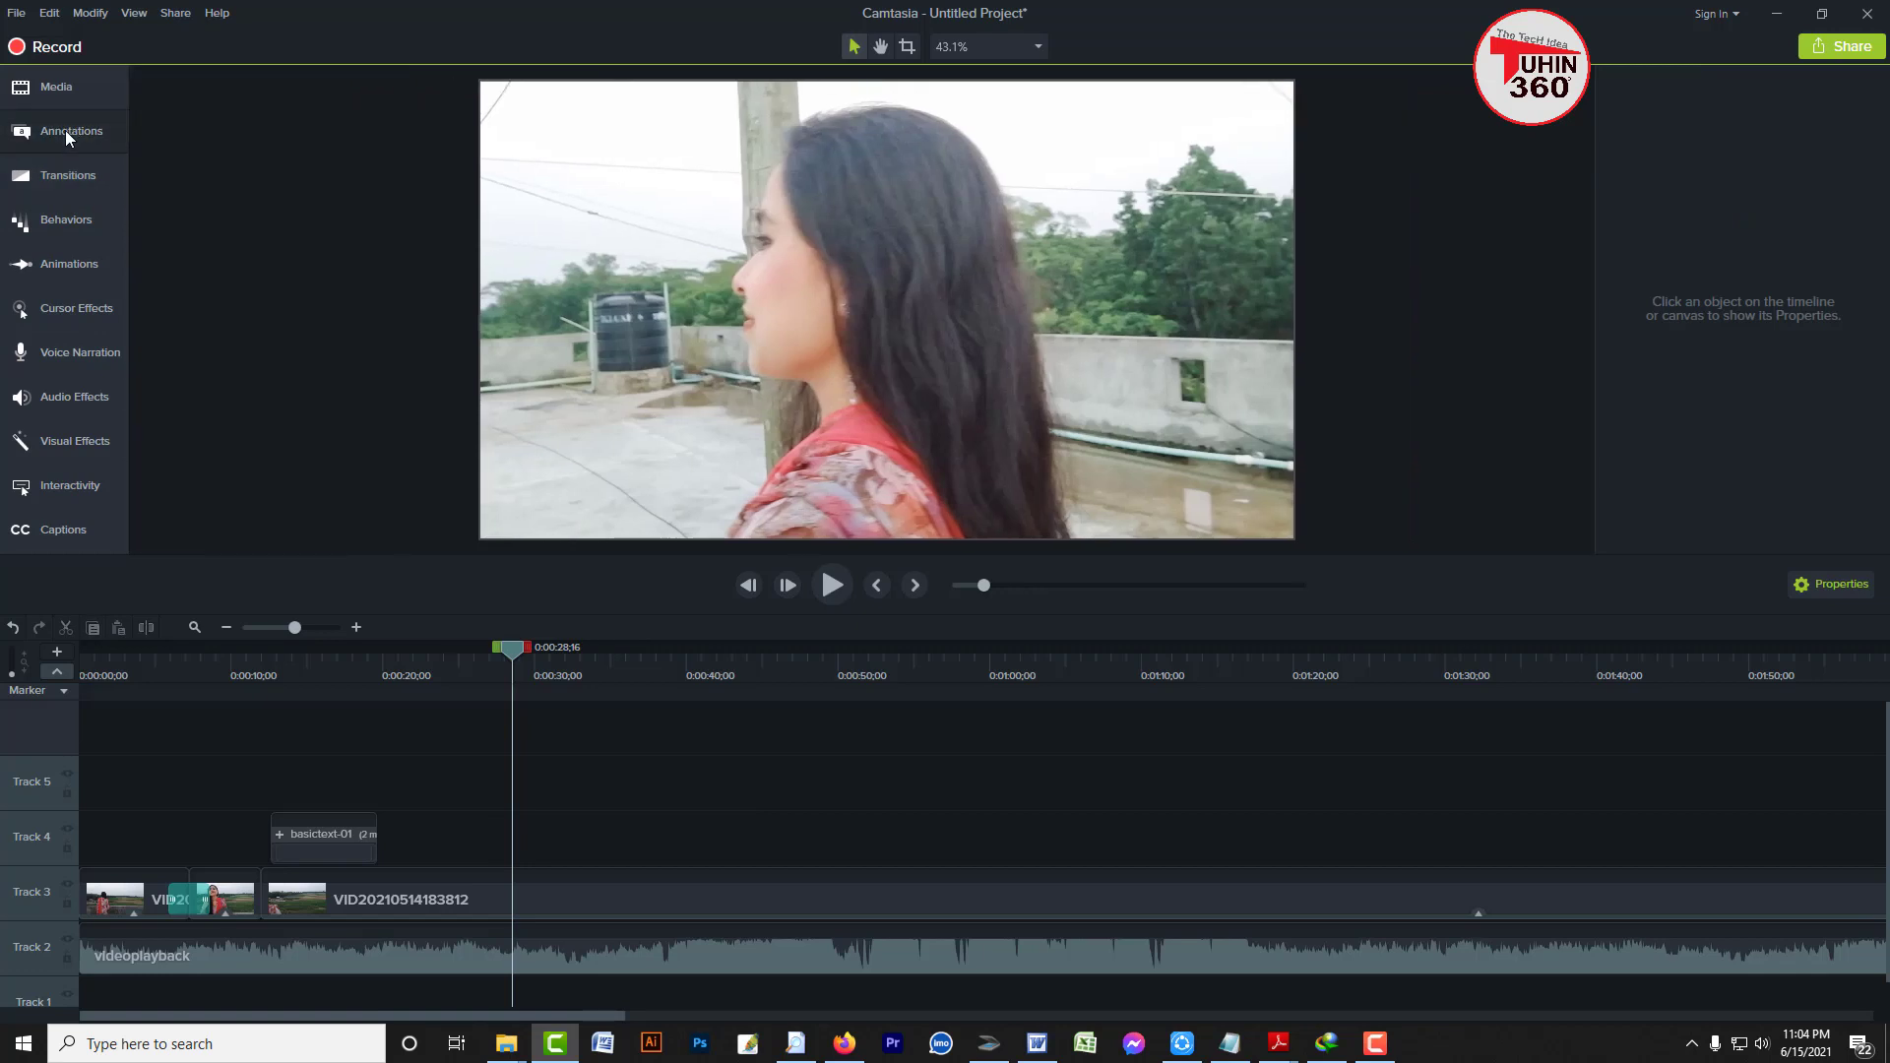
left_click(67, 175)
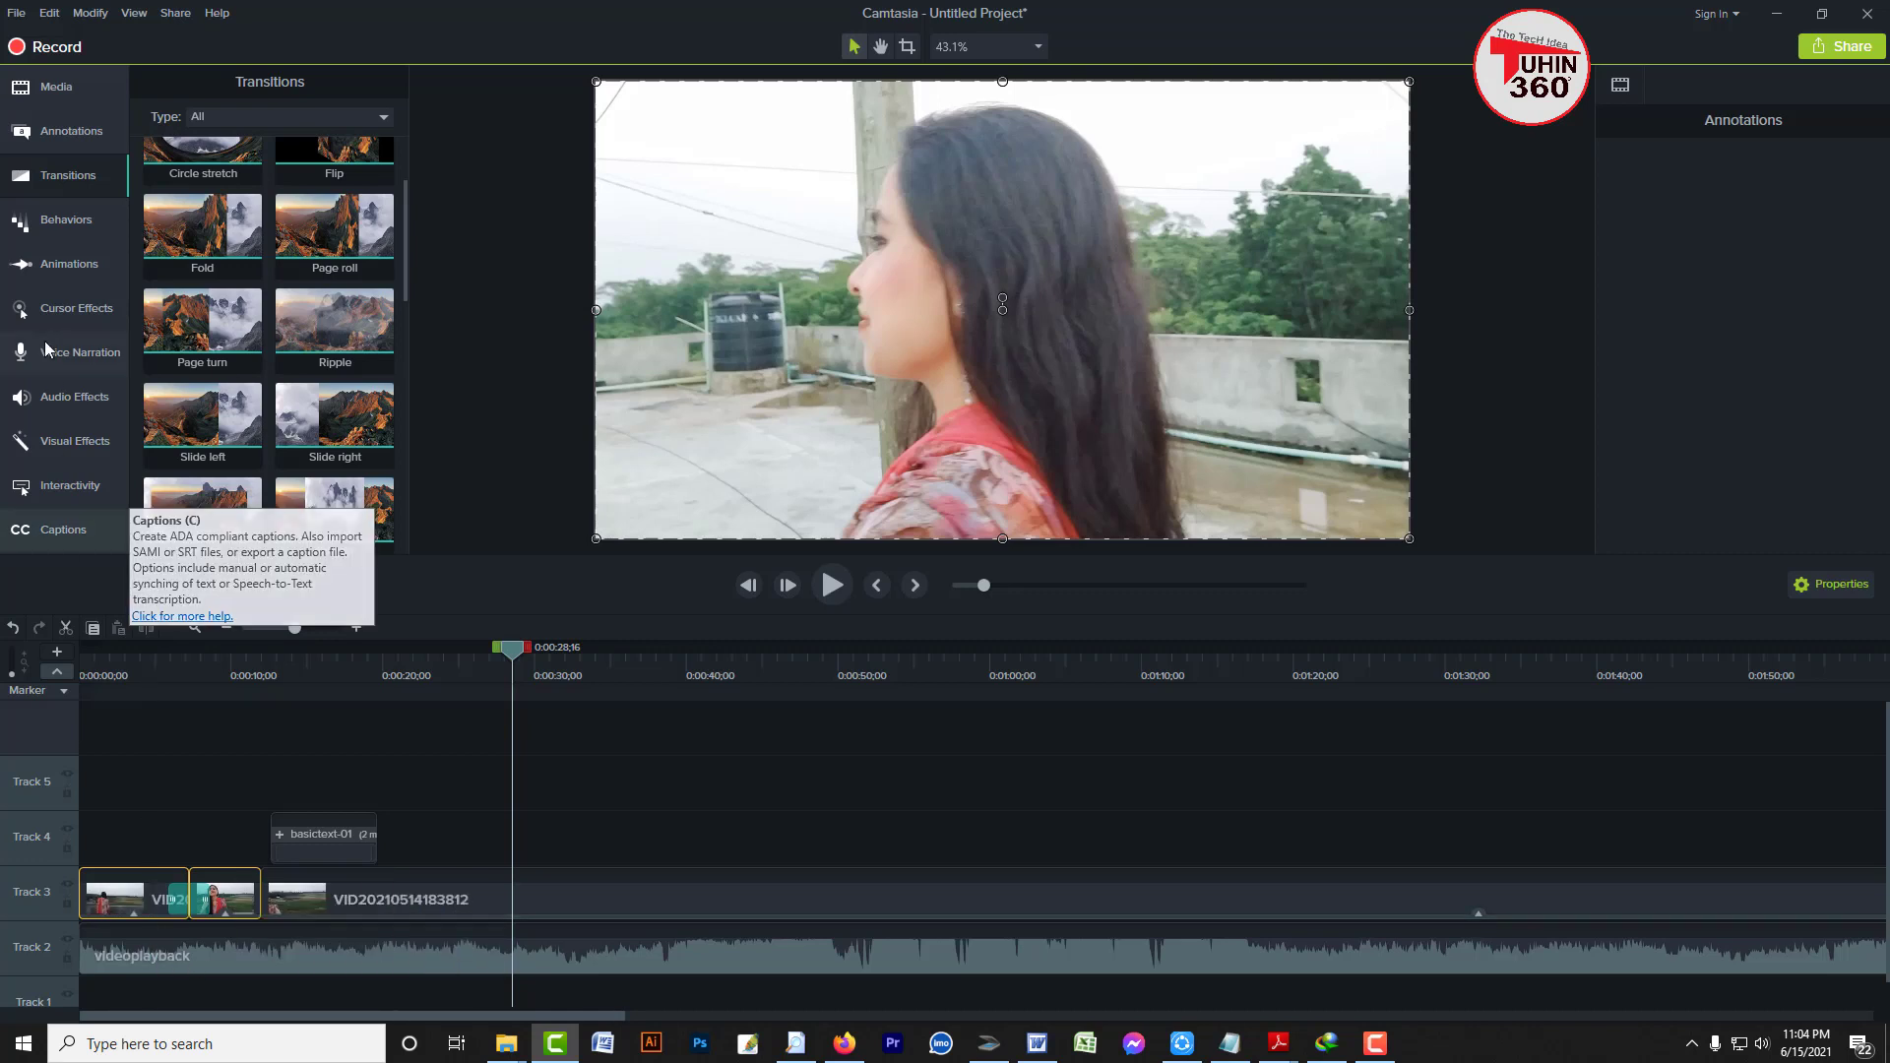
left_click(66, 219)
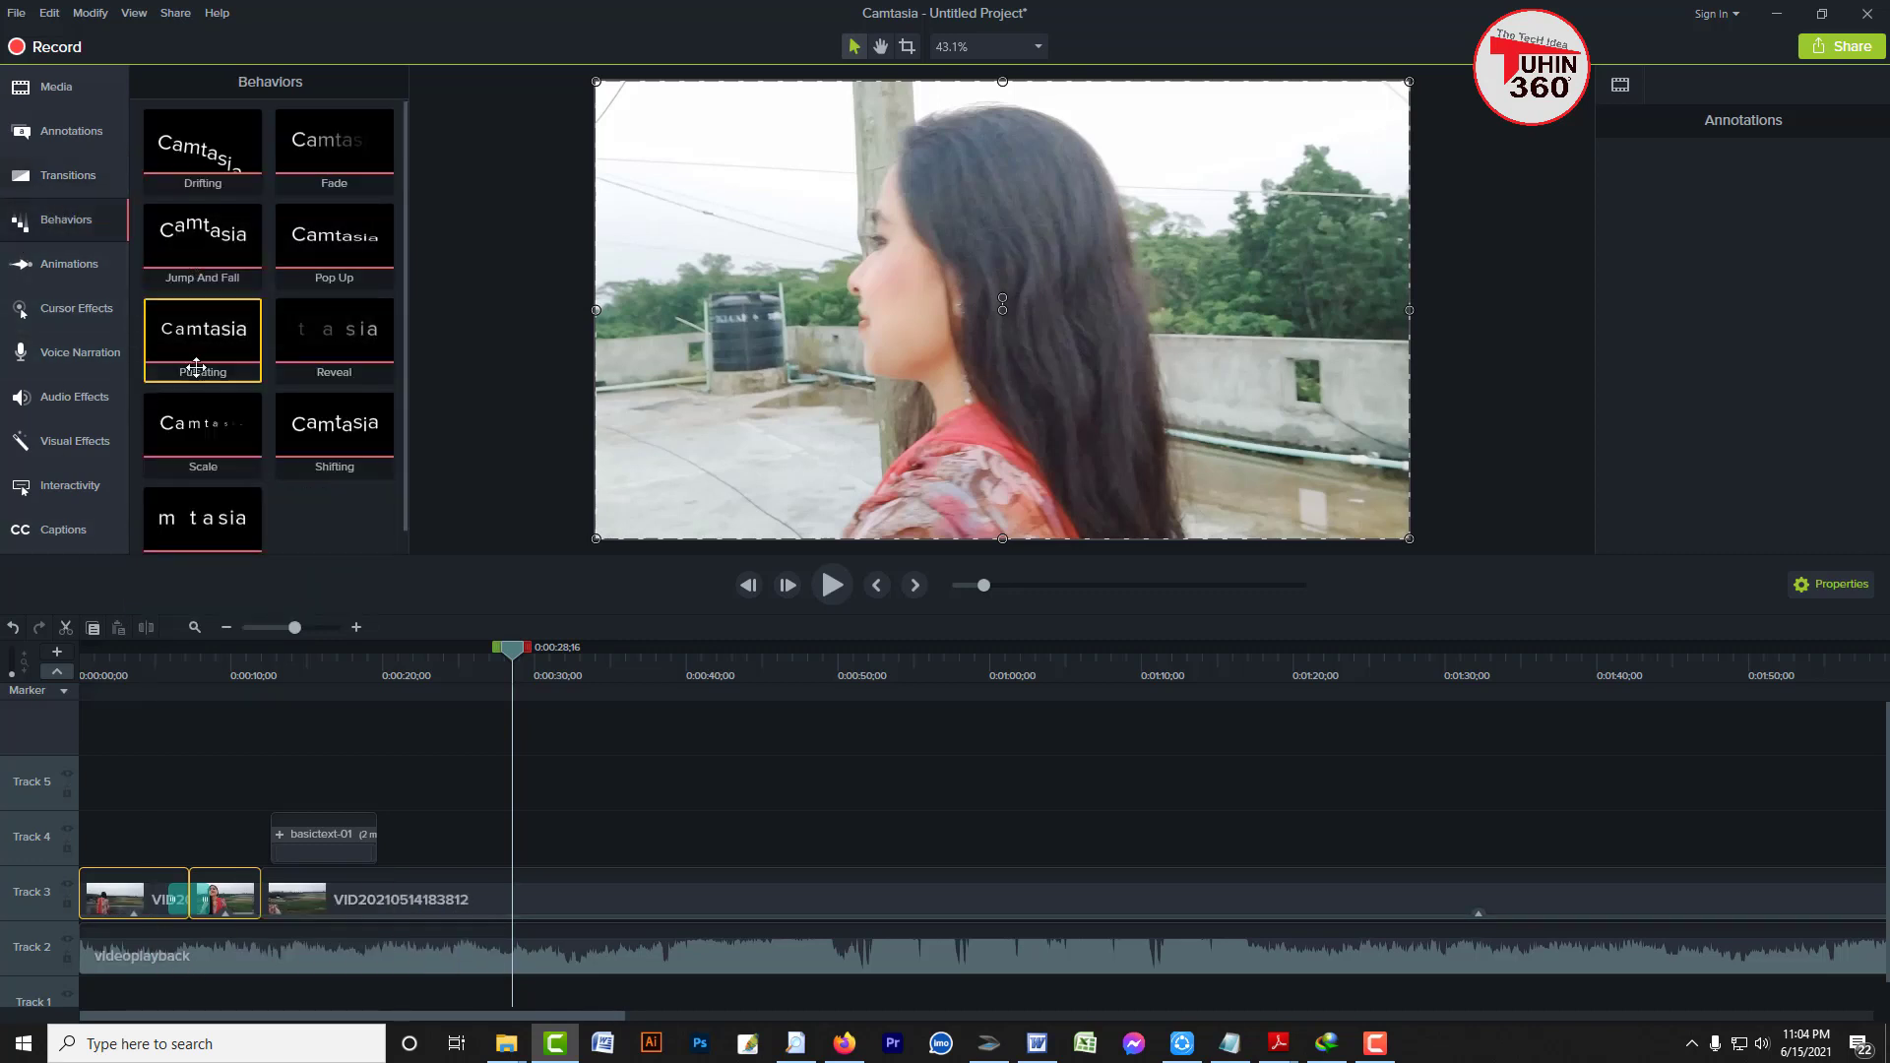
left_click(451, 821)
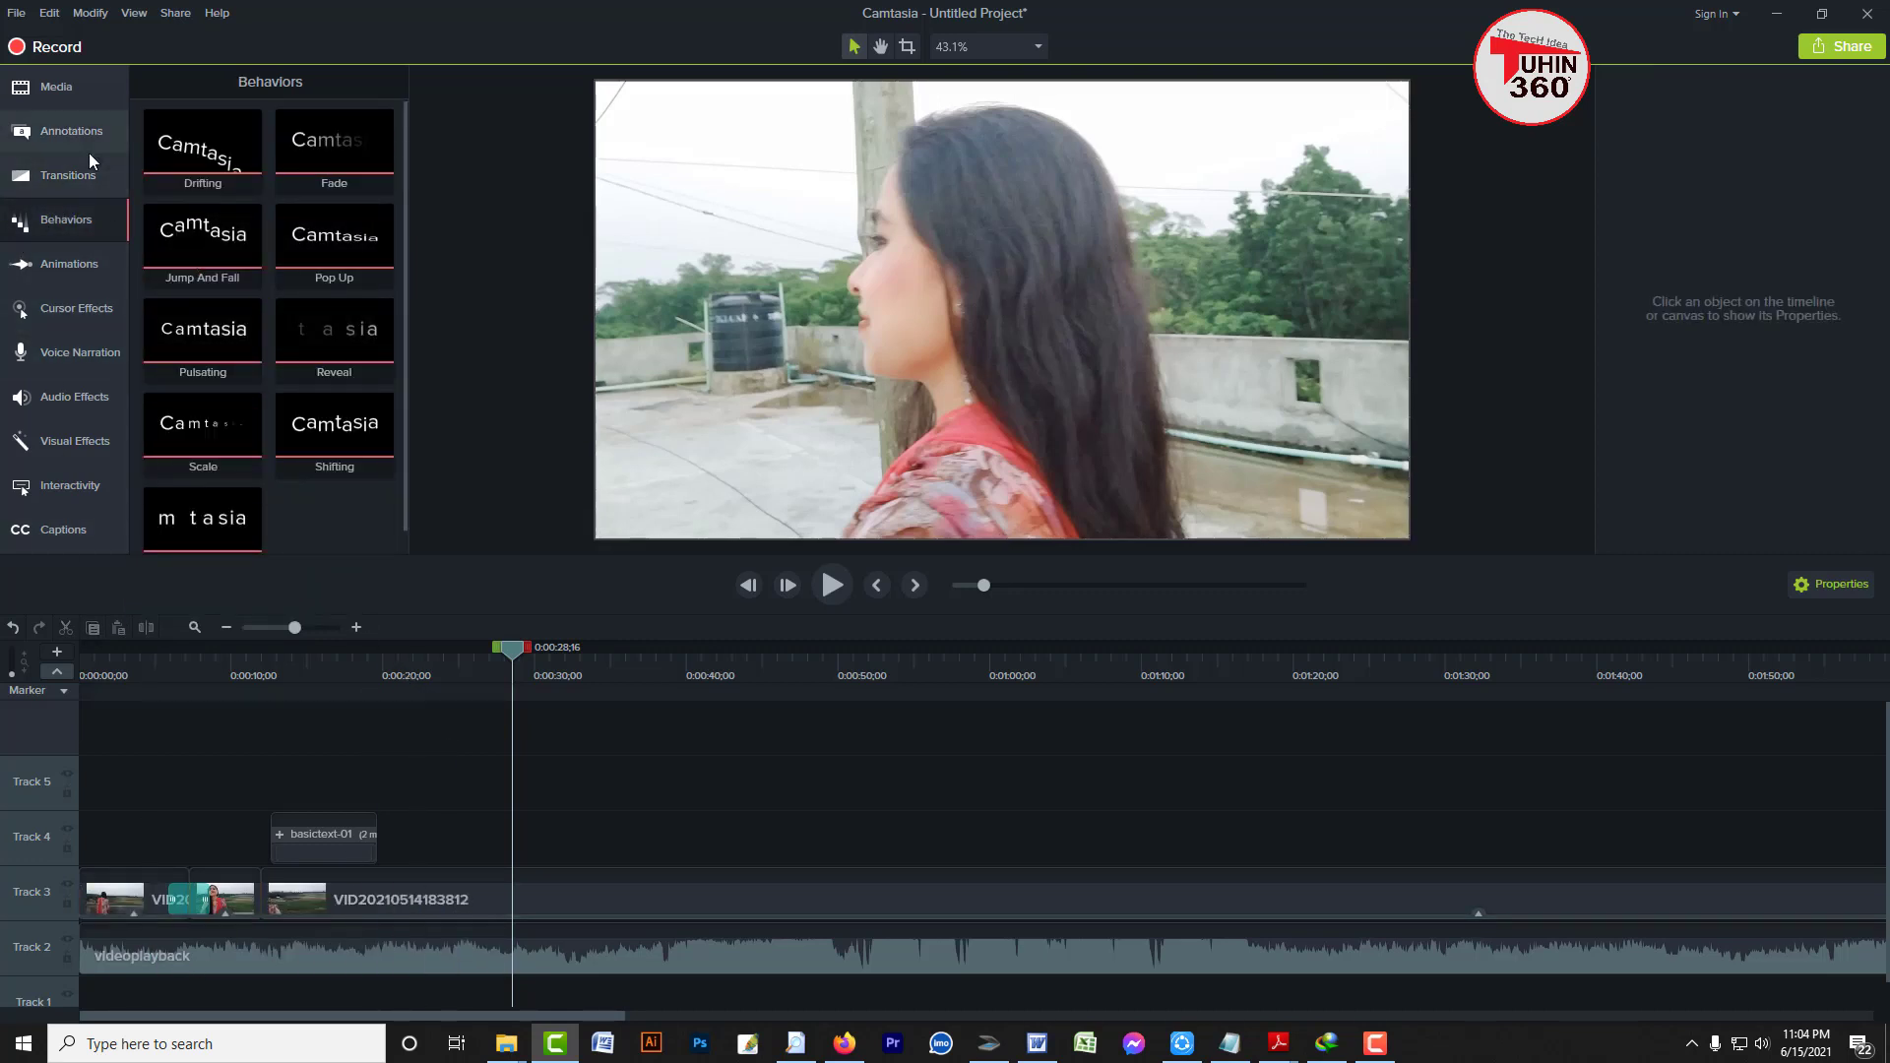
Add the Basic plain-text ABC callout without a background to Track 4 at 0:00:28;16
left_click(72, 129)
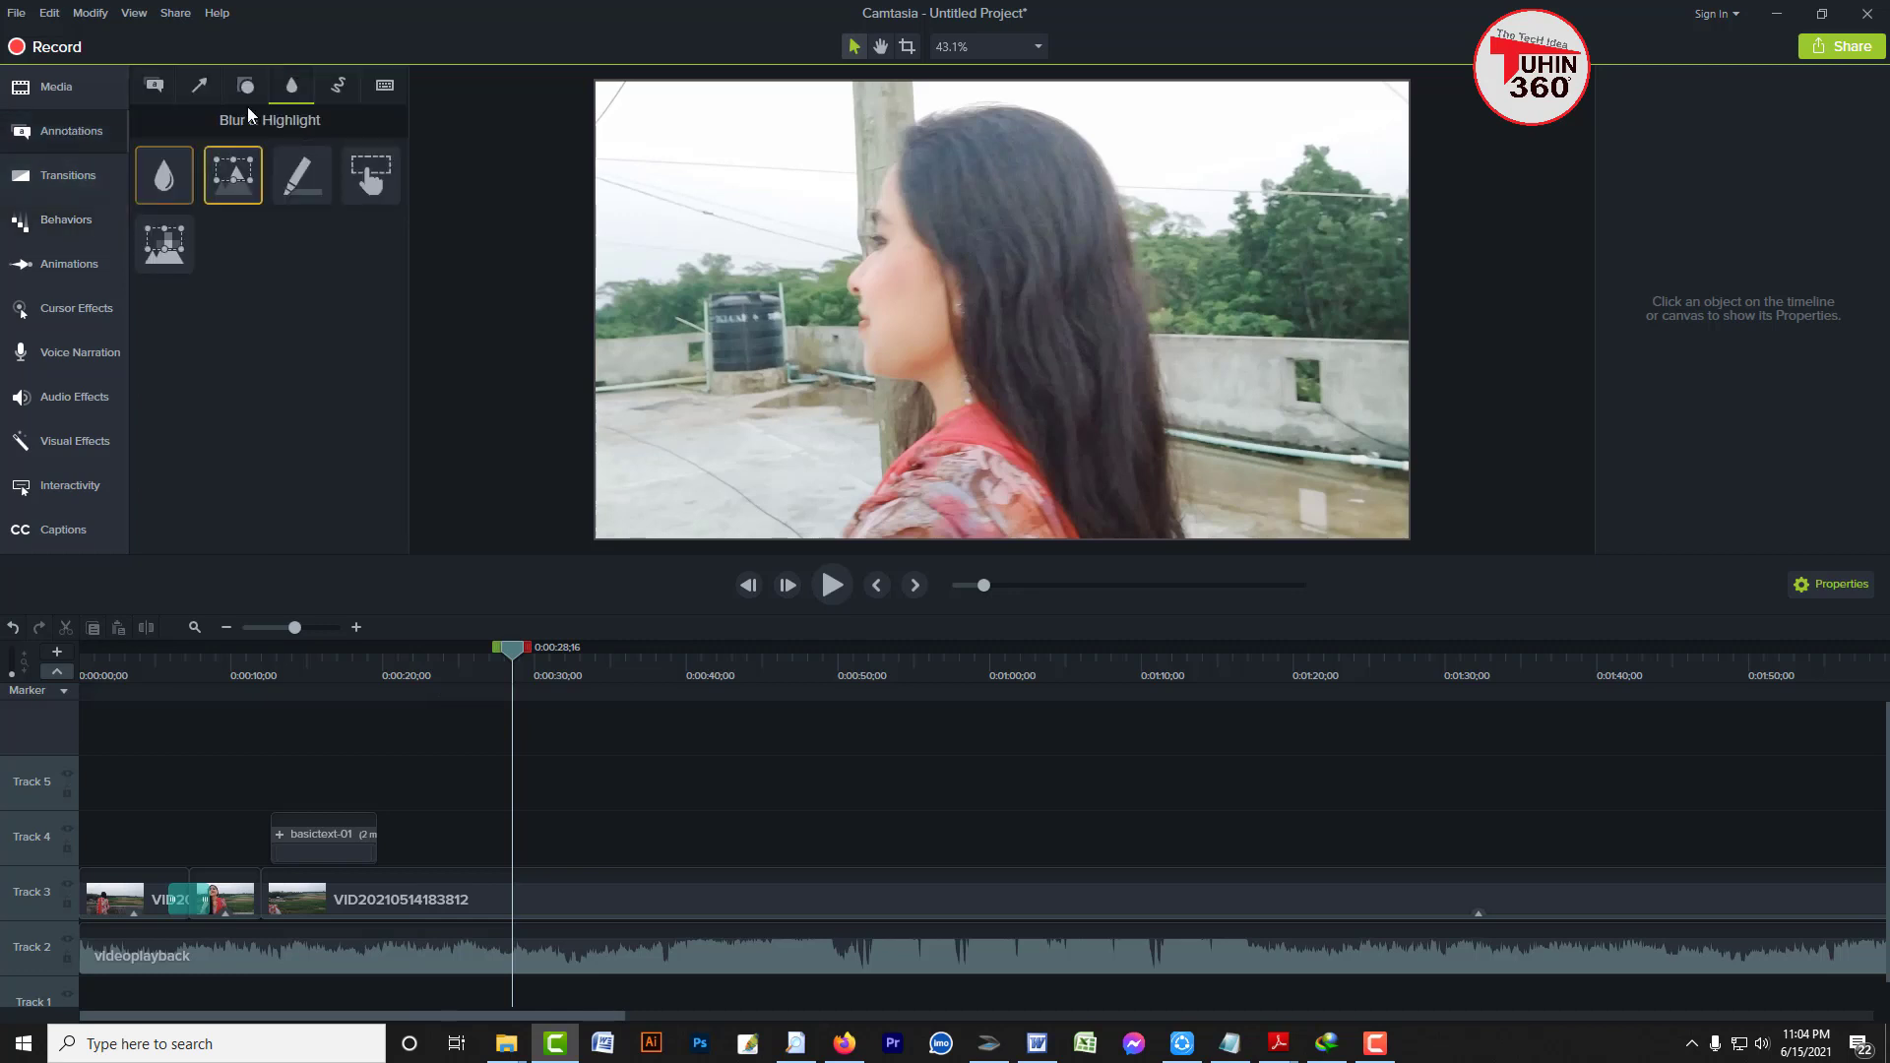
left_click(202, 89)
left_click(154, 86)
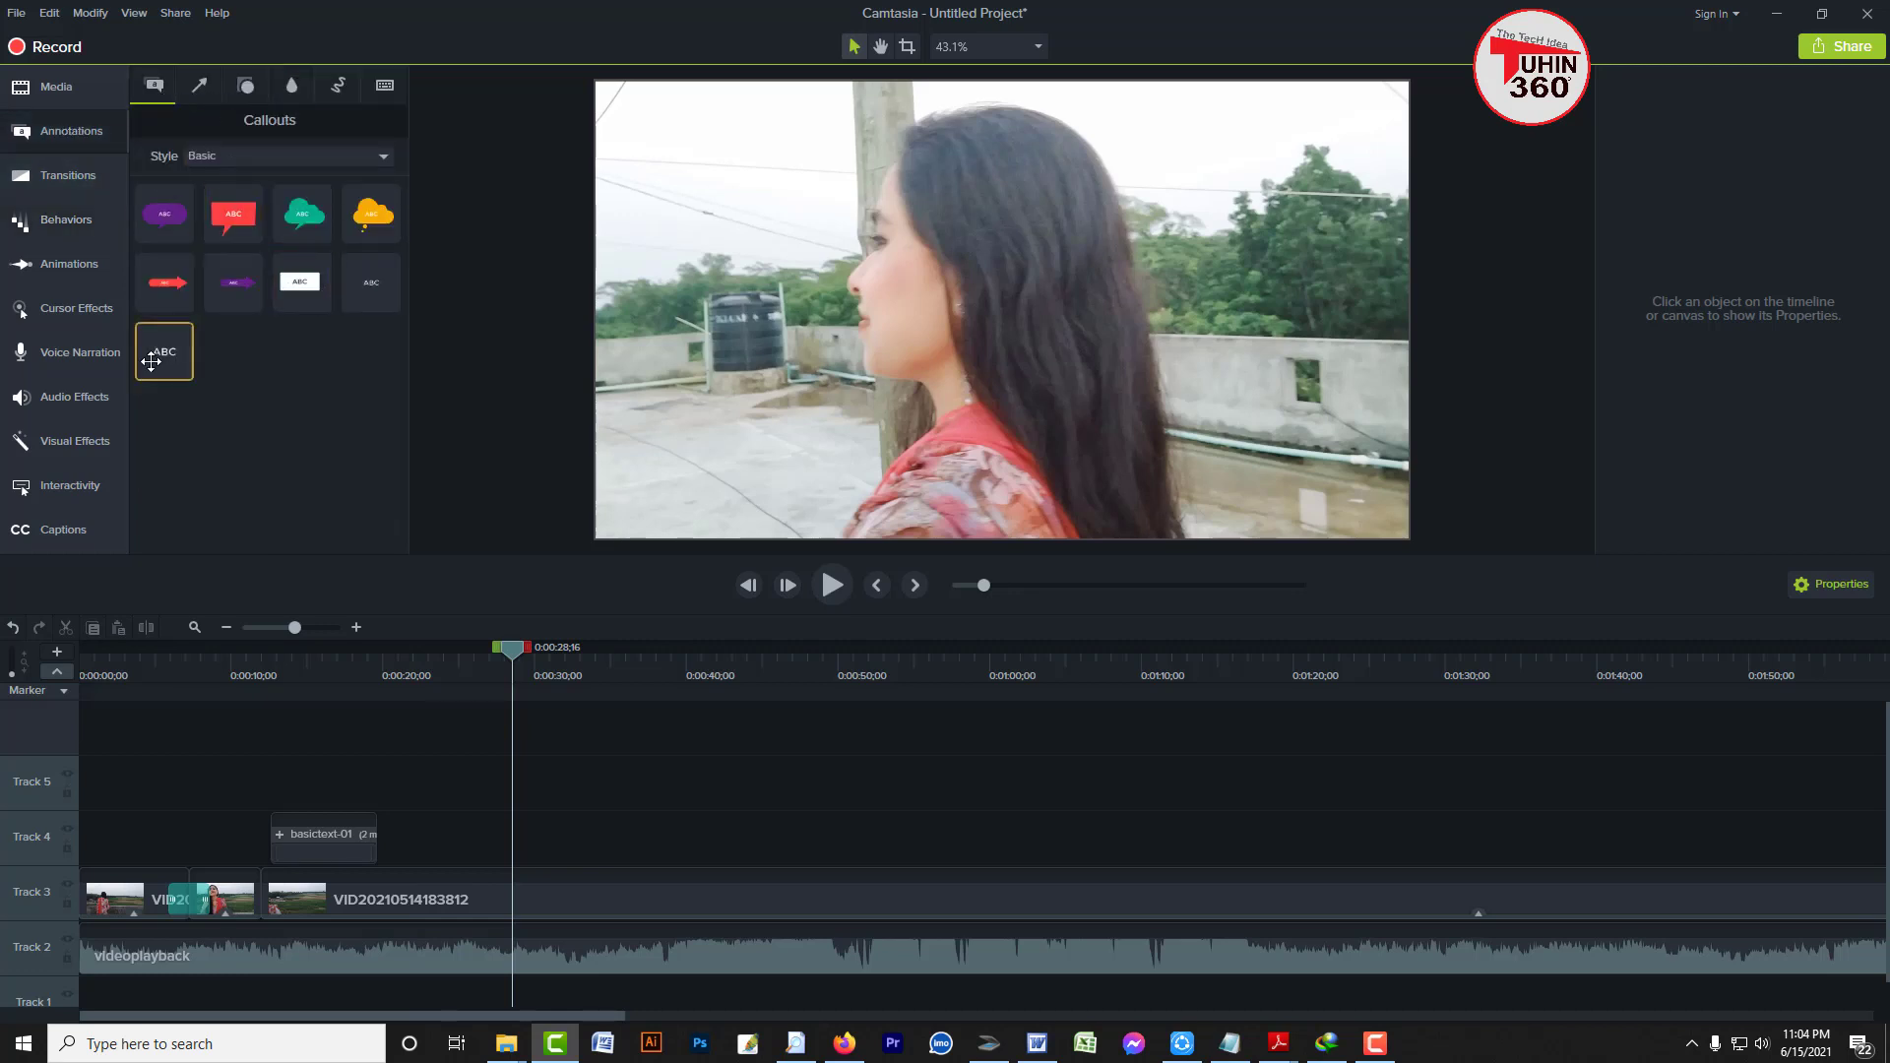
left_click_drag(157, 351, 271, 441)
left_click_drag(169, 352, 510, 851)
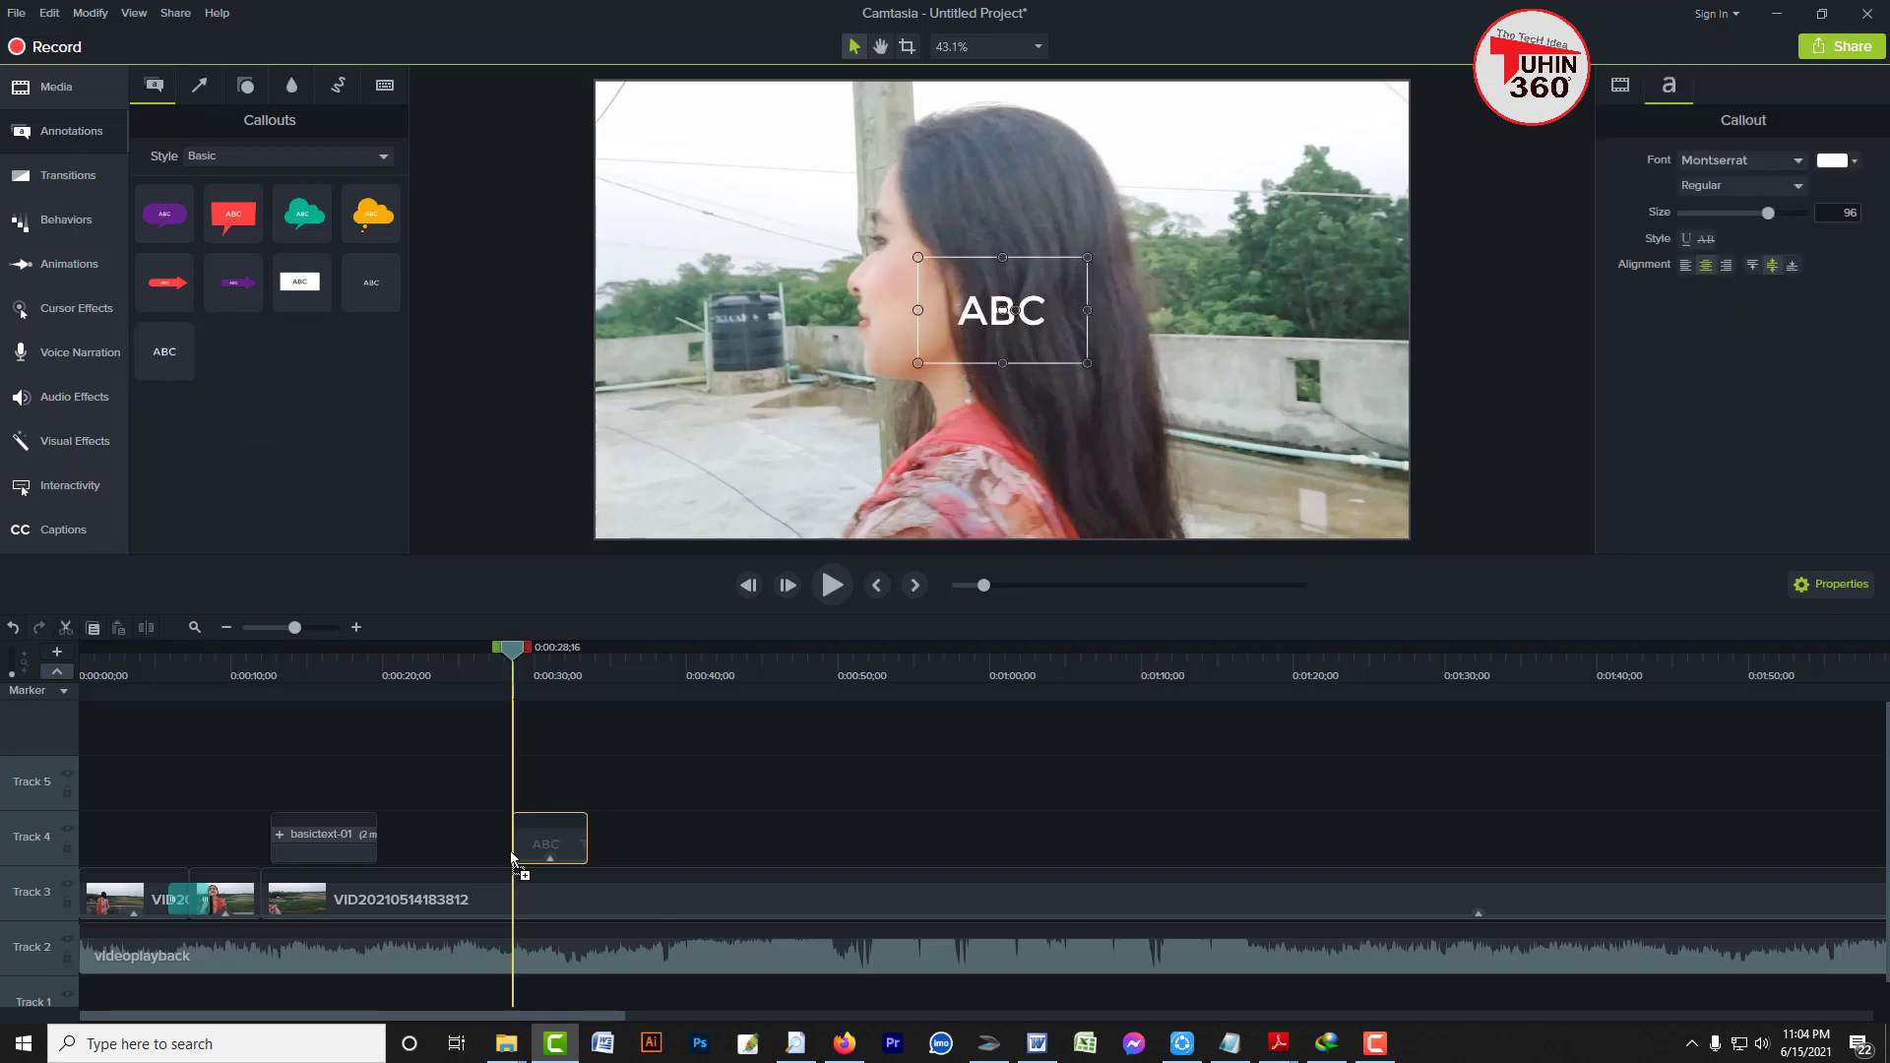
Place the text callout in the lower-left area of the video frame, change its text to TUHIN360 and widen its box
left_click_drag(976, 320, 754, 500)
type("TUHIN360")
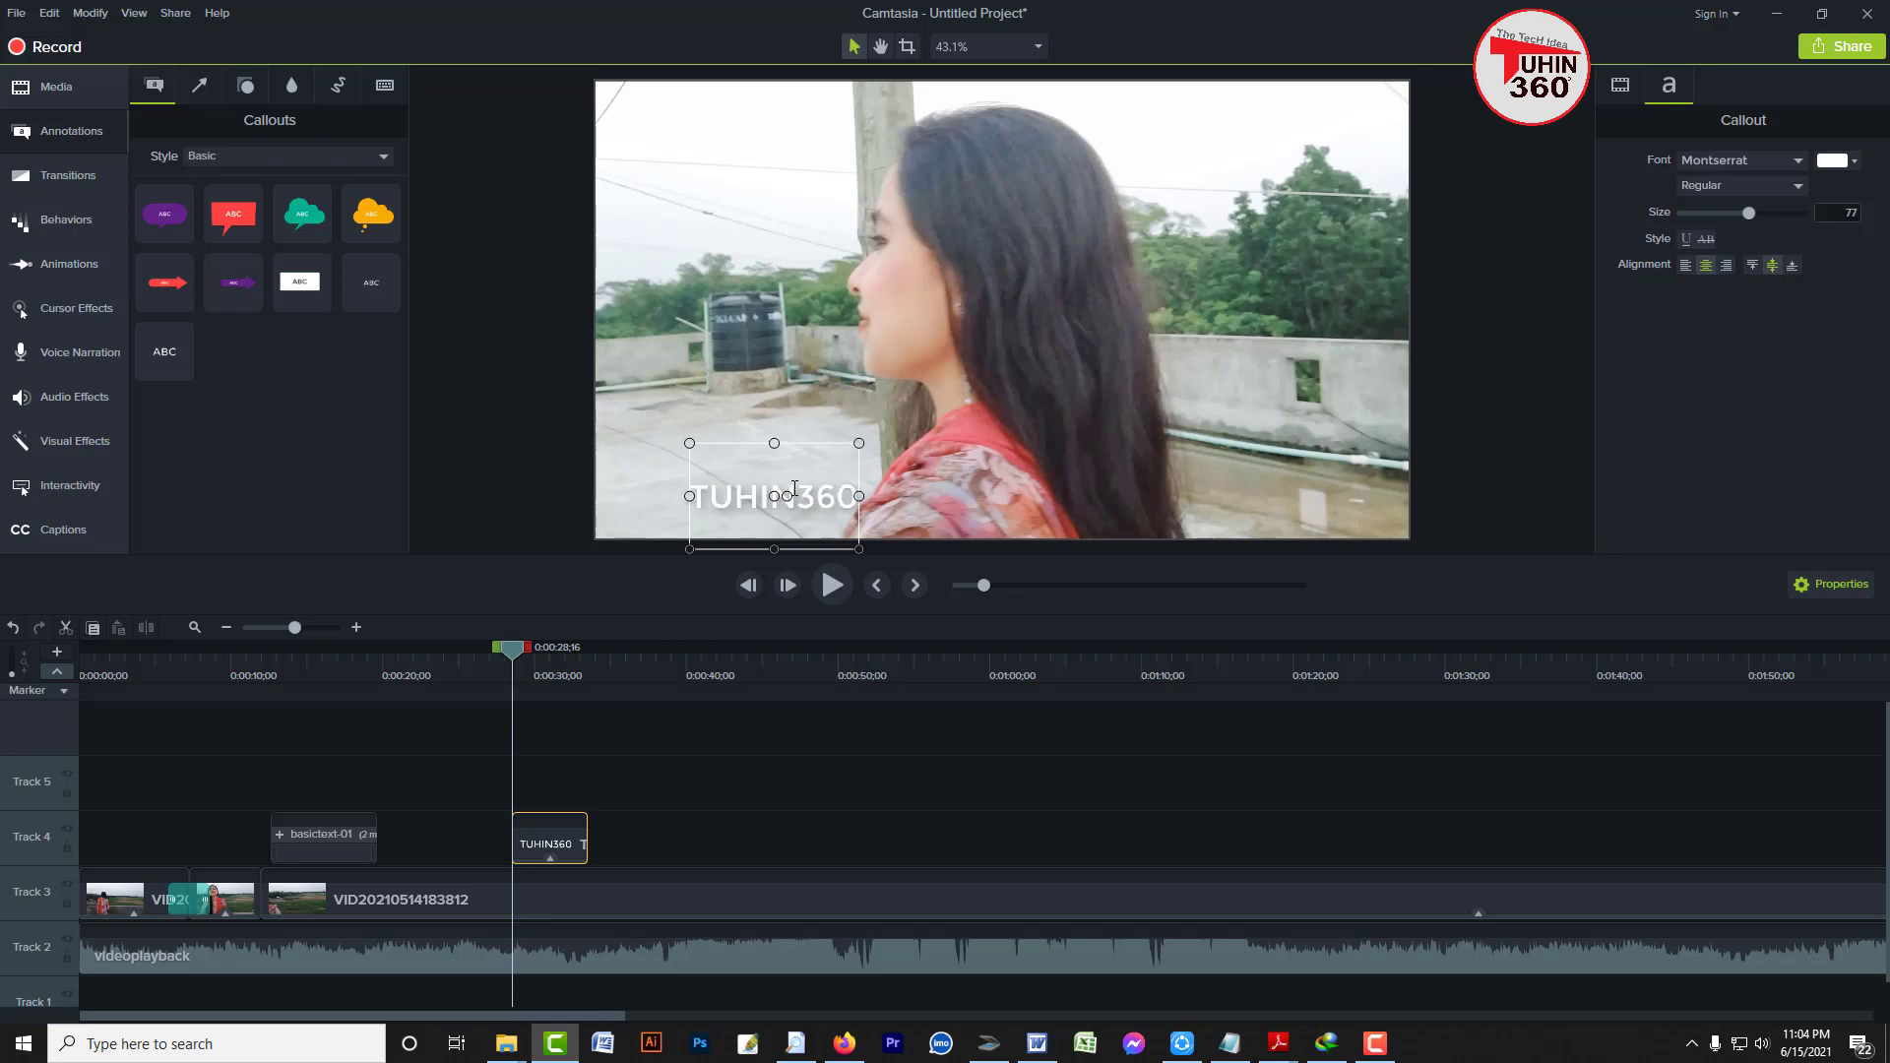
left_click_drag(857, 548, 974, 519)
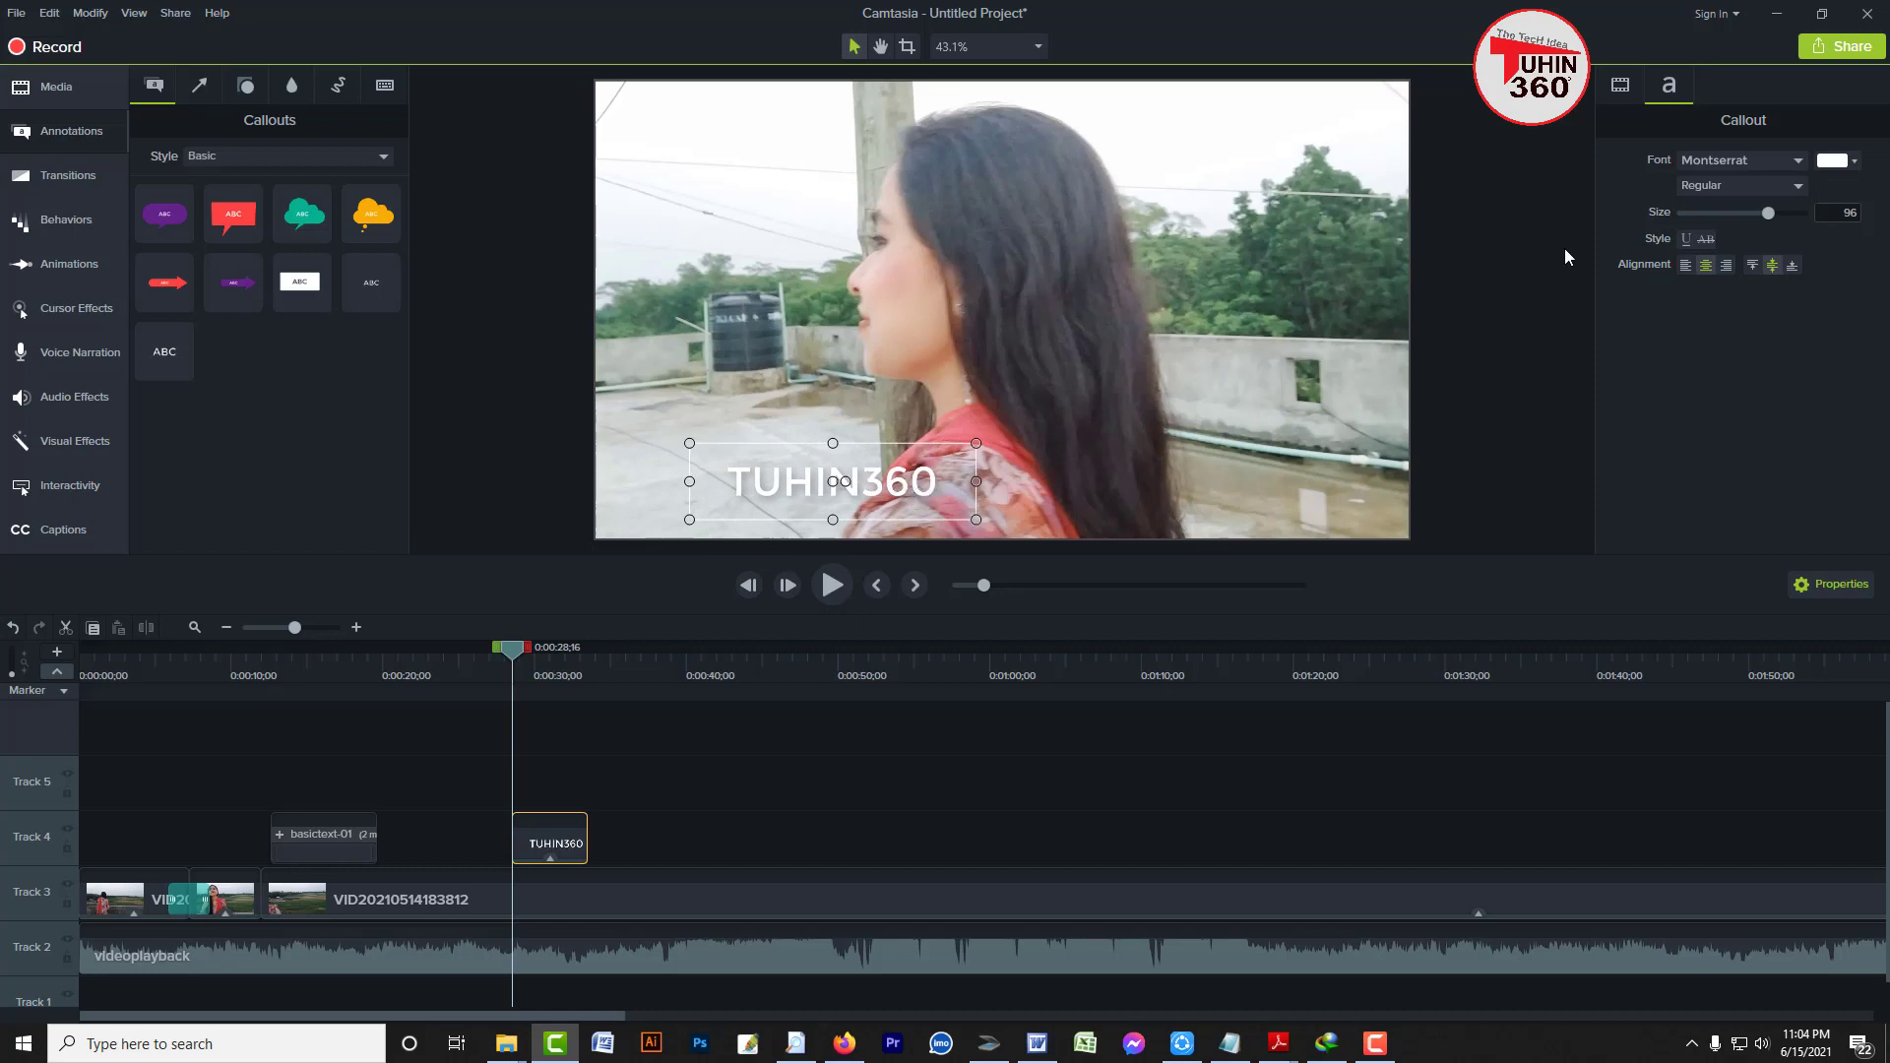
Set the TUHIN360 text to MS UI Gothic at size 117 and align its box with the video frame's left edge
mouse_move(1767, 213)
left_mouse_down()
mouse_move(1793, 213)
mouse_move(1727, 221)
mouse_move(1770, 215)
left_mouse_up()
left_click(1722, 161)
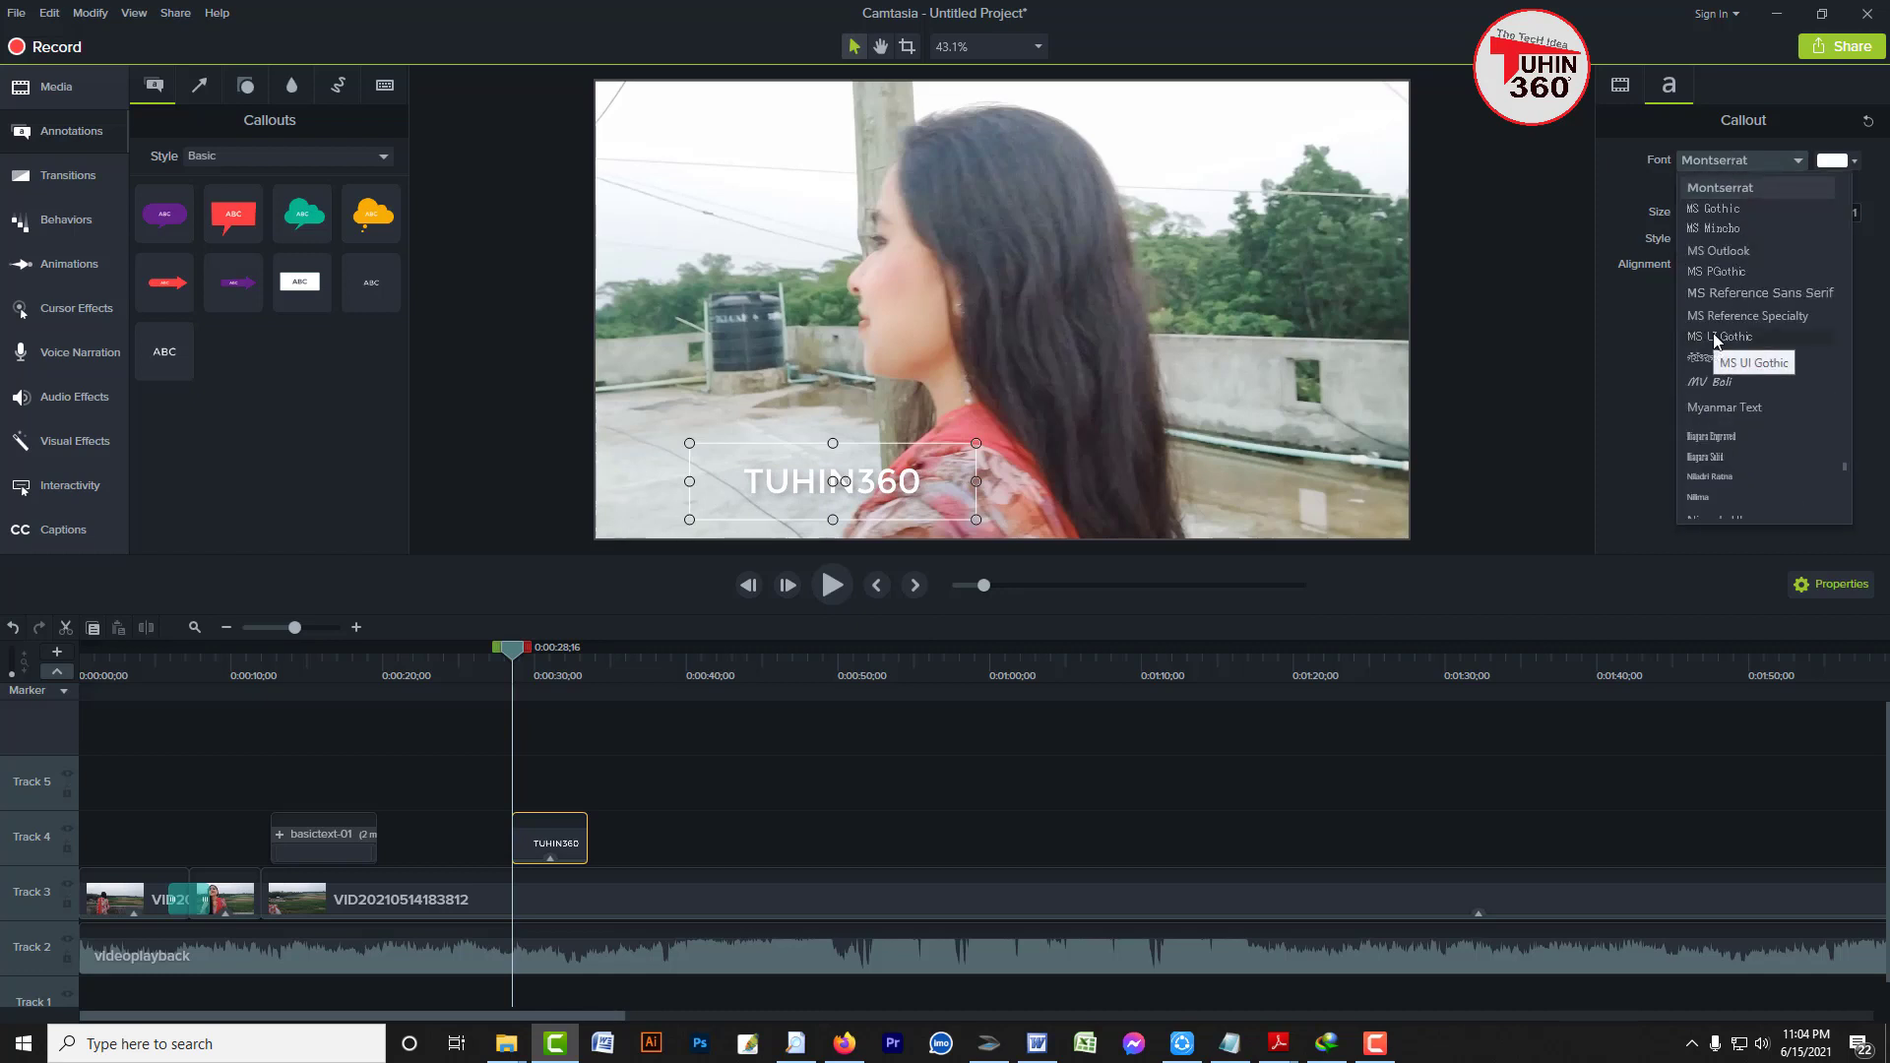
left_click(1716, 336)
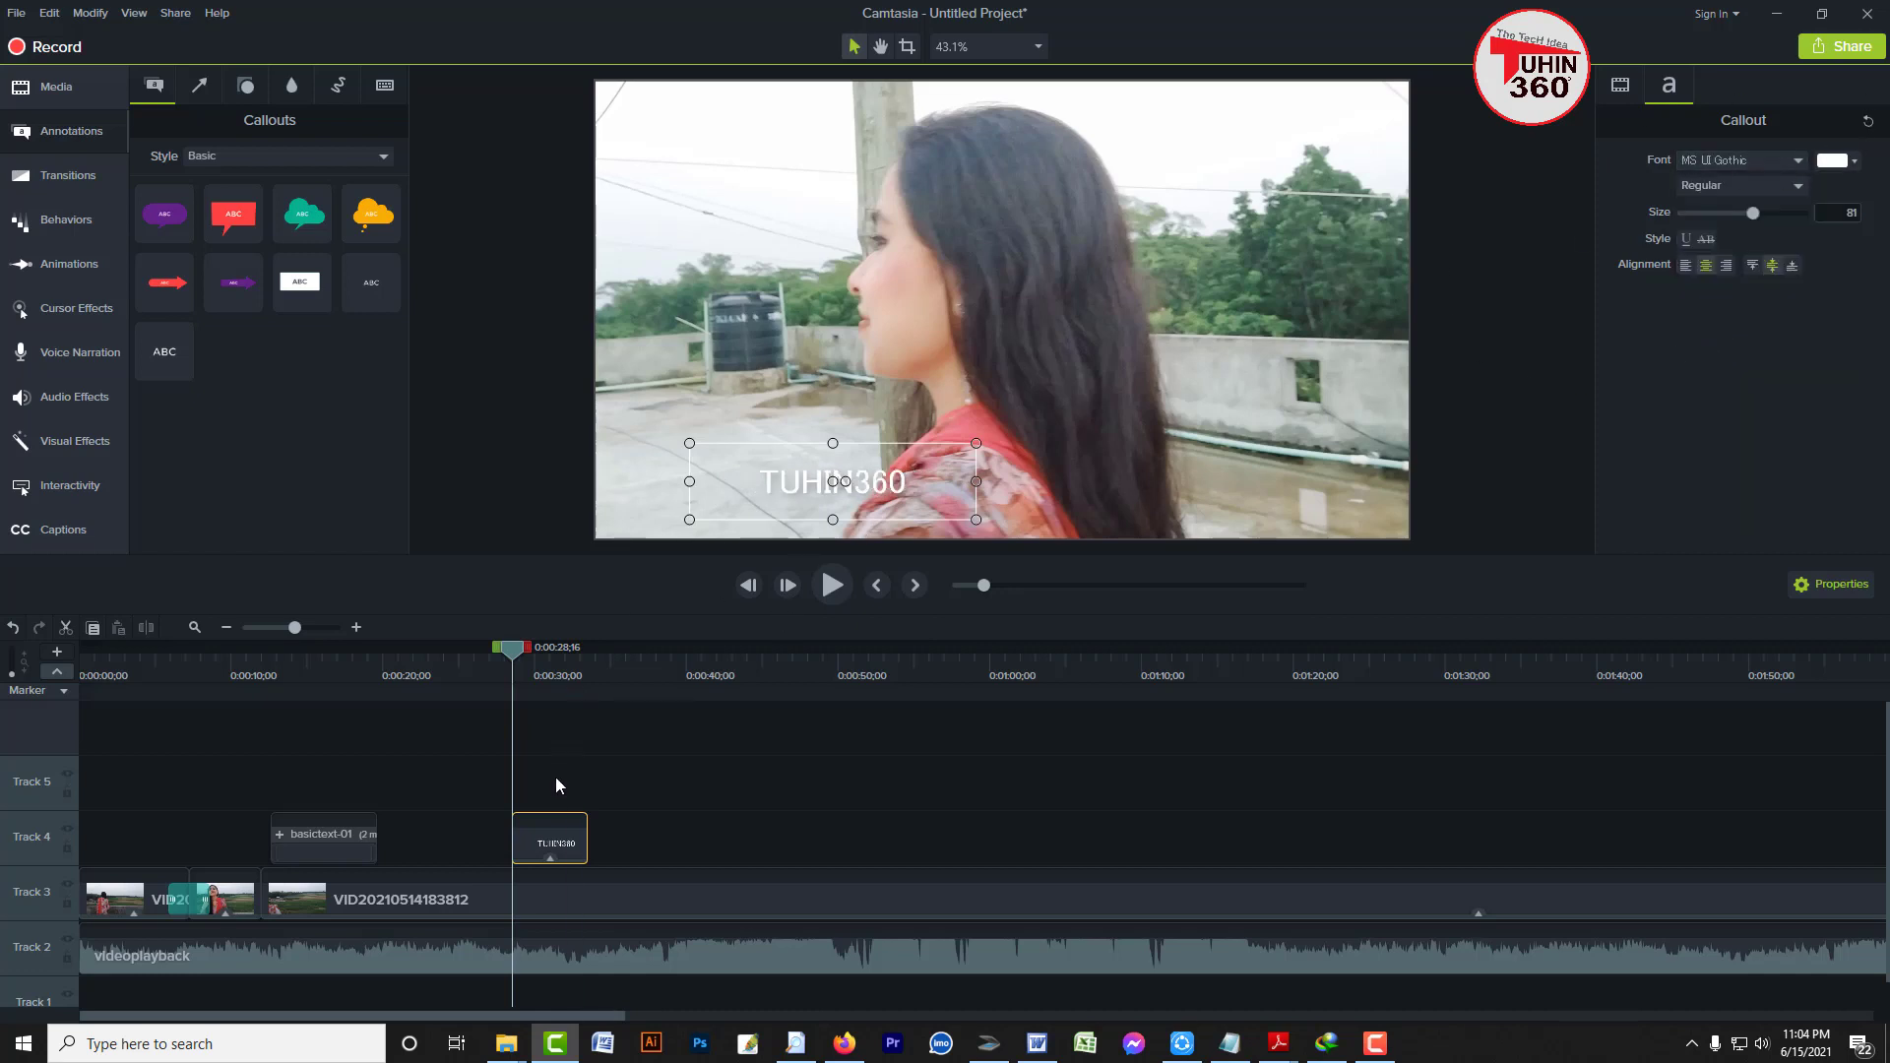
left_click_drag(1752, 215, 1793, 219)
left_click_drag(893, 483, 808, 485)
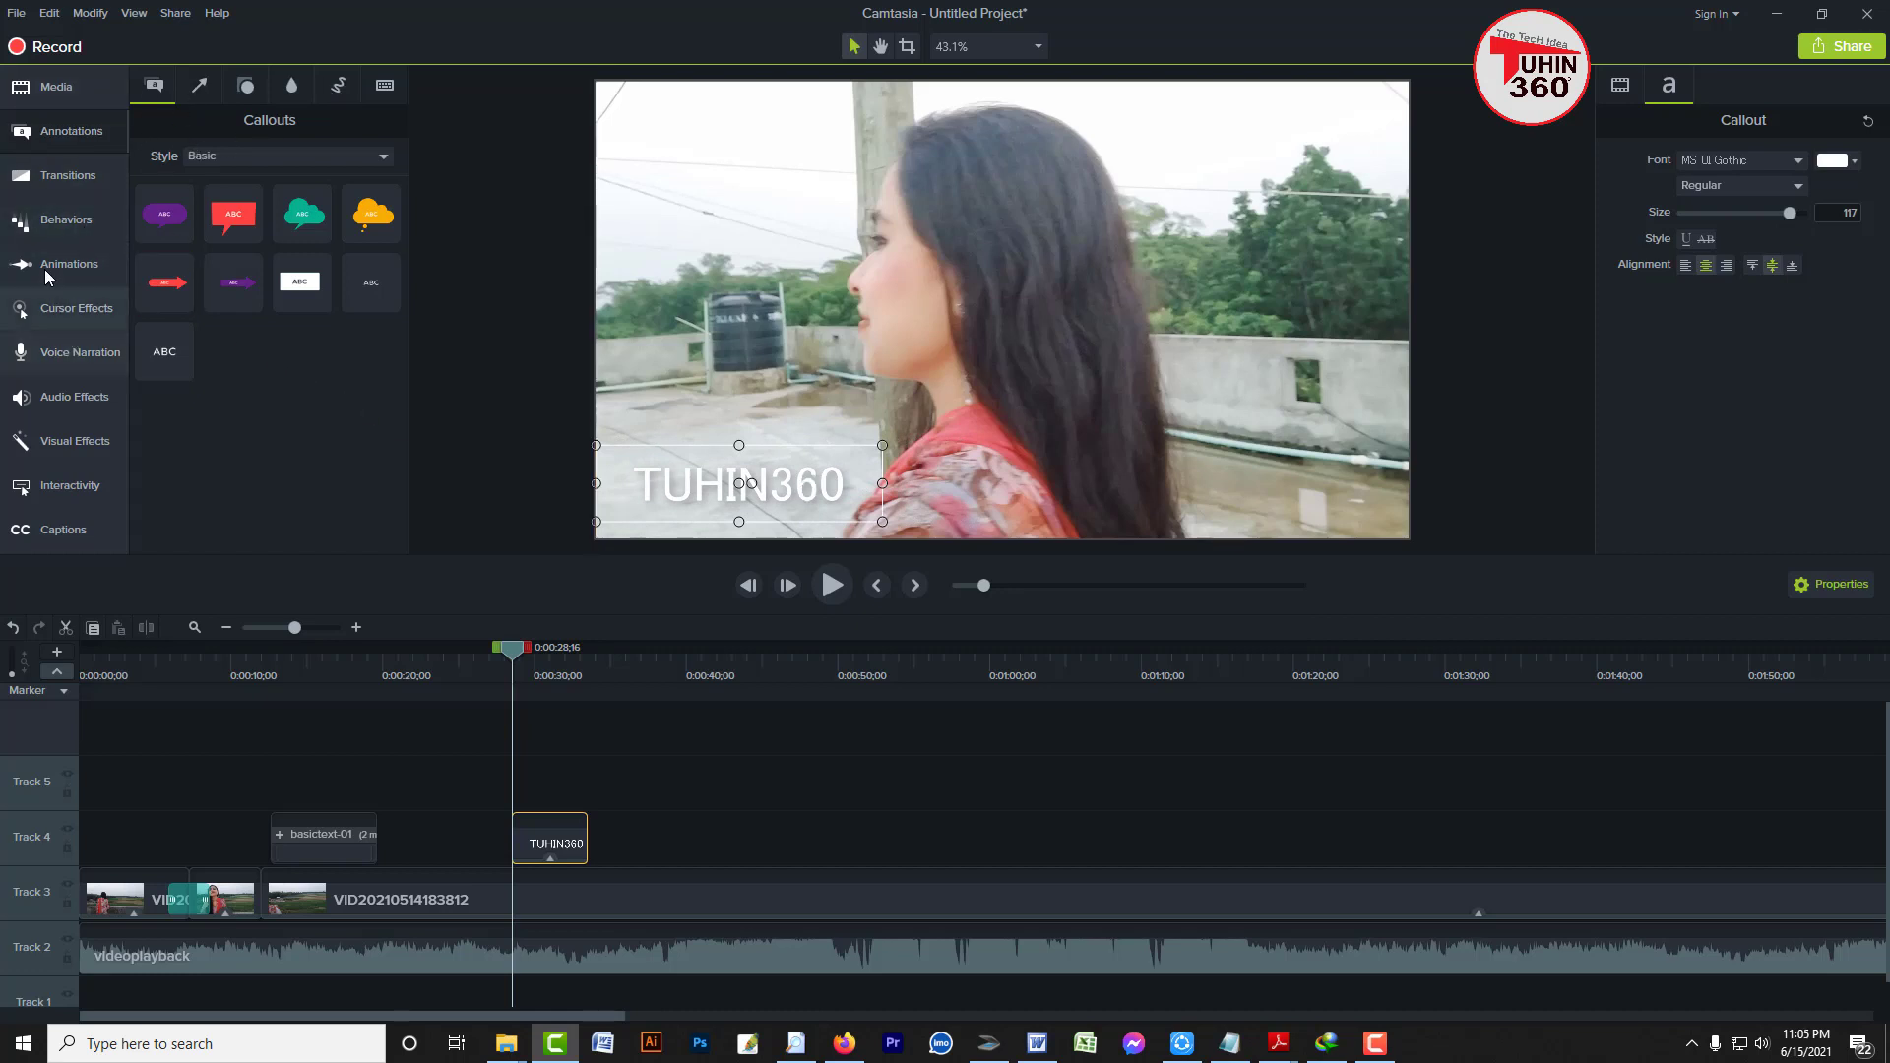
Apply the Reveal behavior to the TUHIN360 callout on Track 4 and preview its entrance and exit
left_click(49, 230)
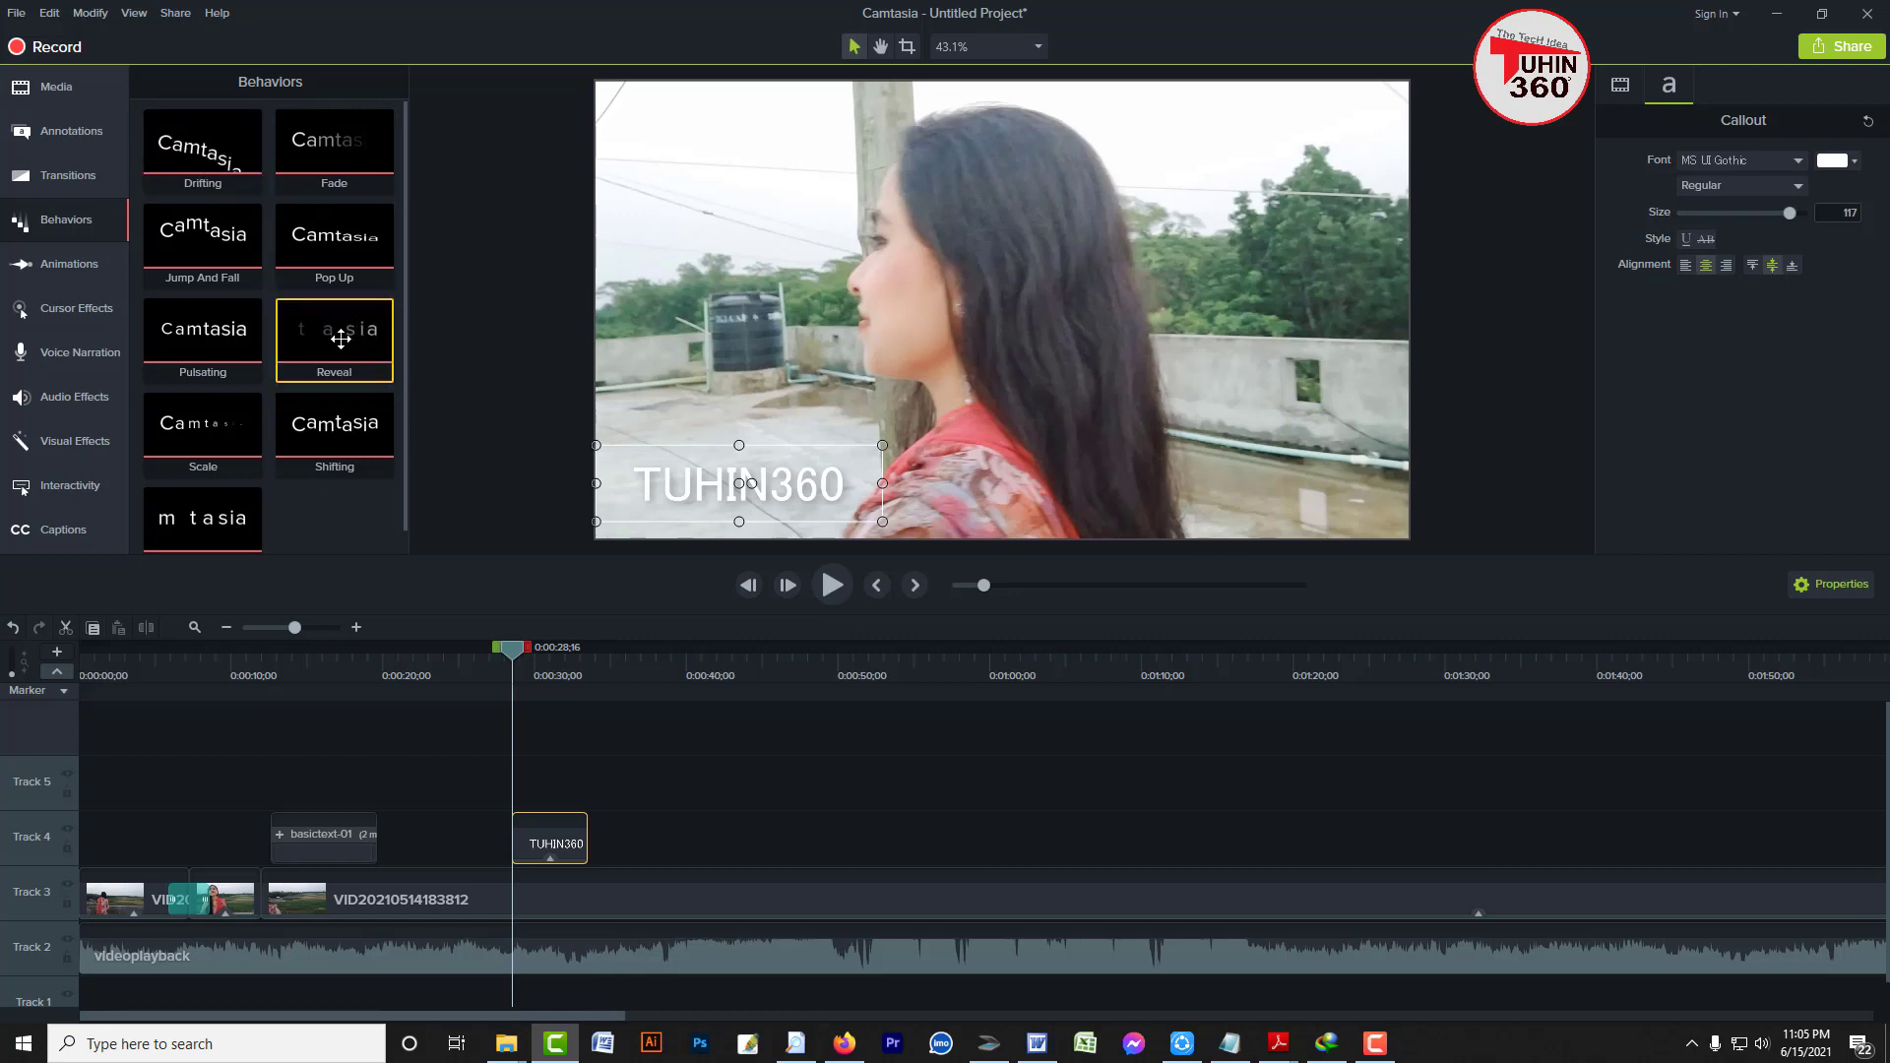
left_click_drag(339, 338, 553, 834)
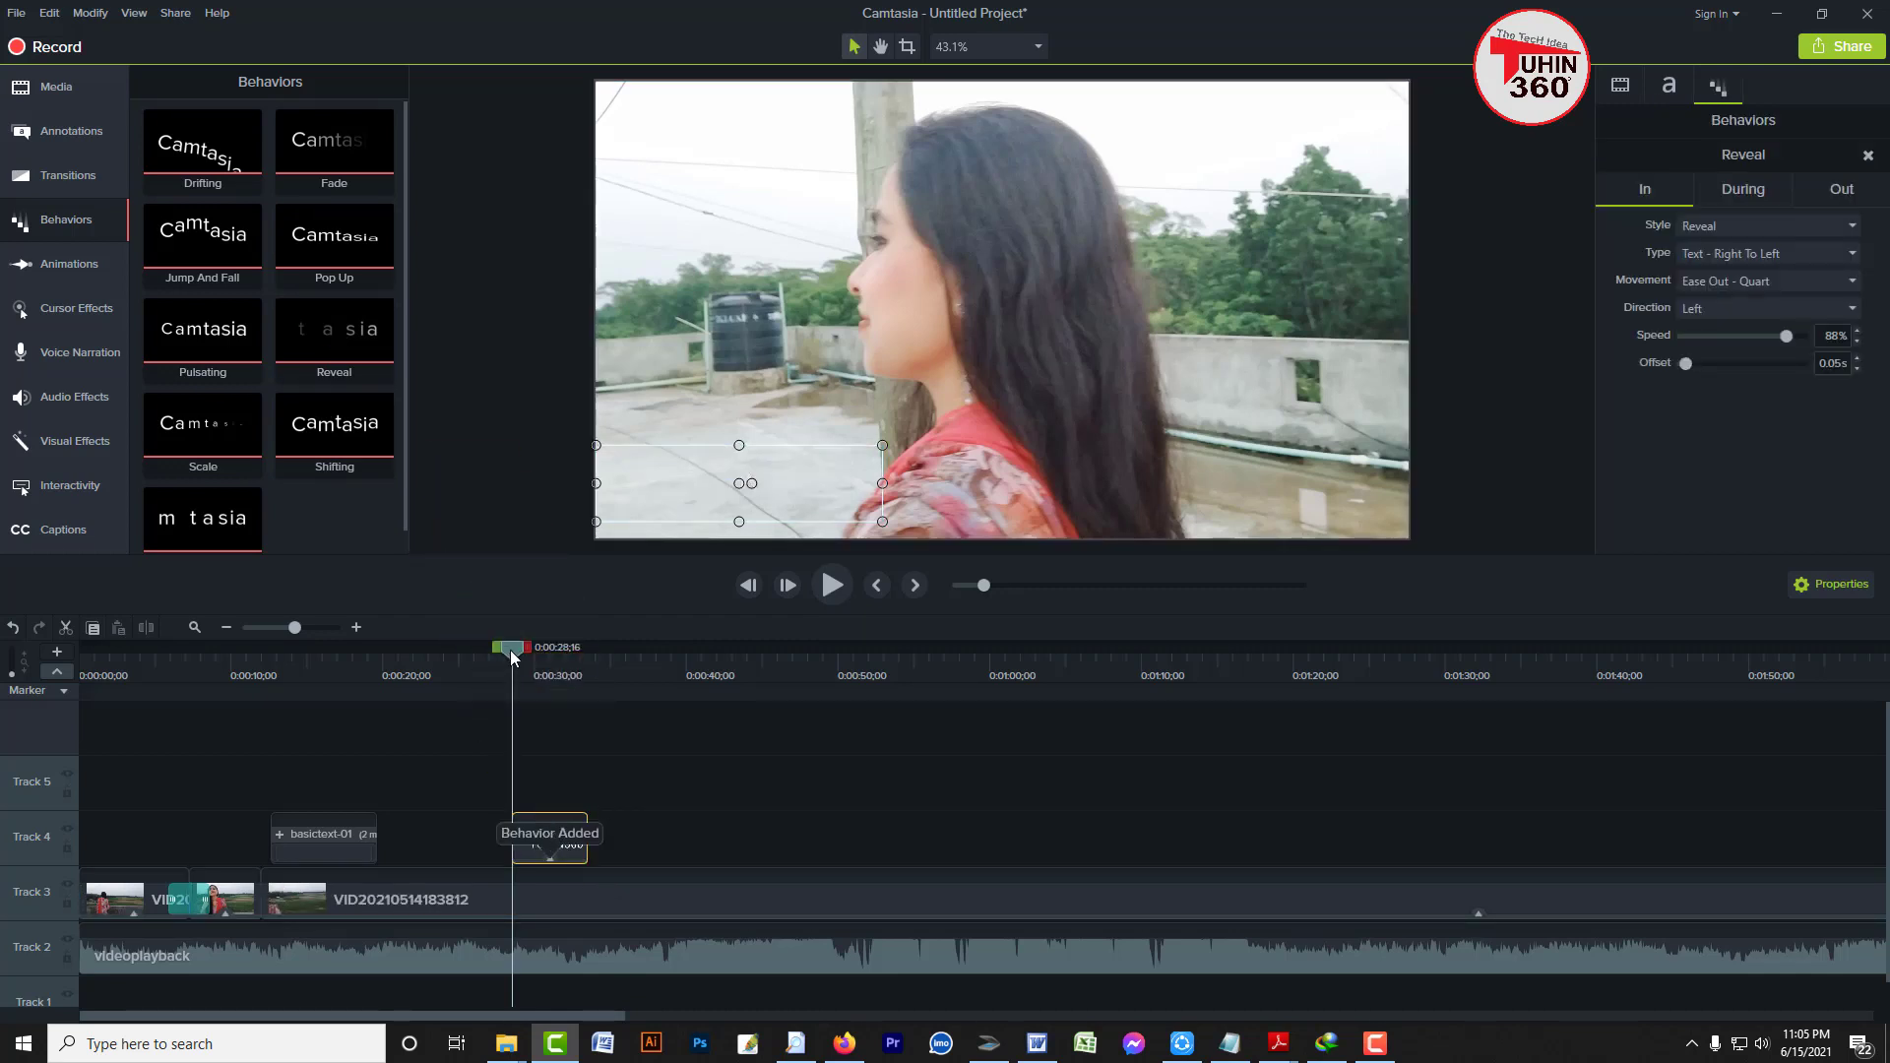
left_click_drag(510, 650, 506, 650)
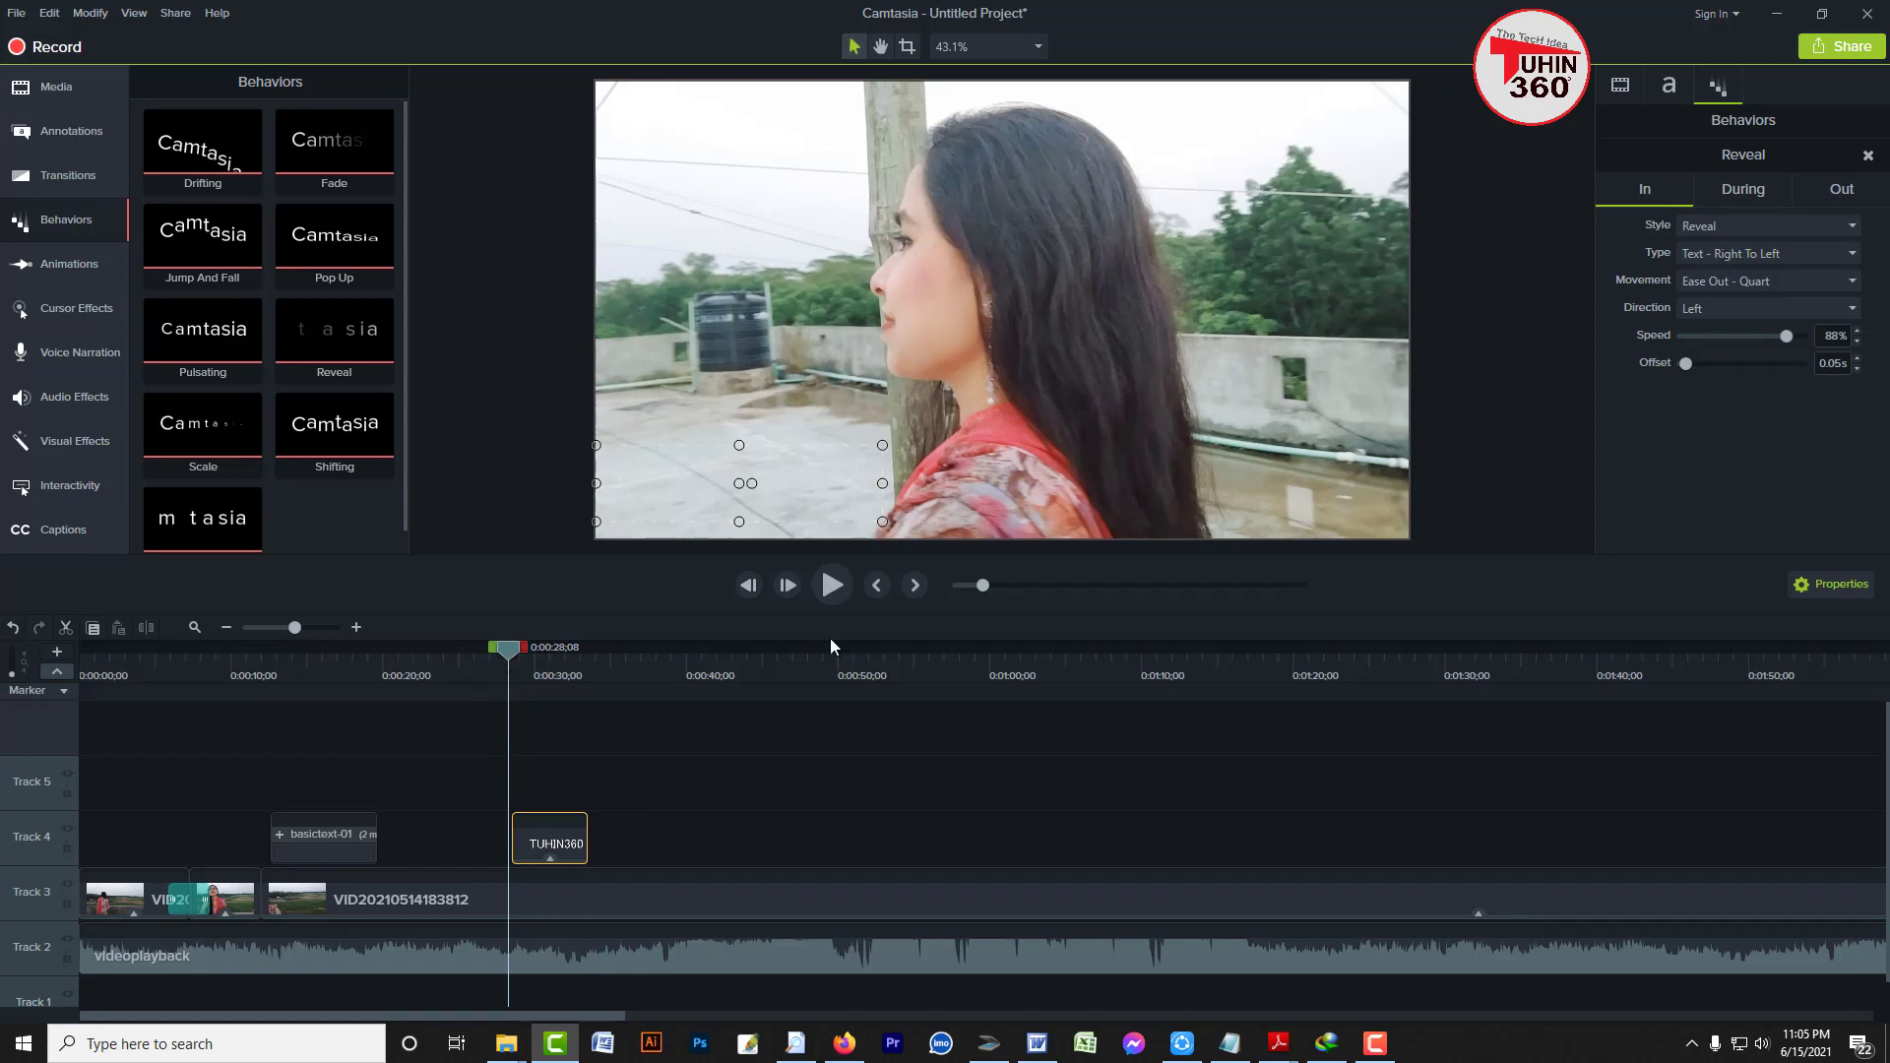
left_click(837, 594)
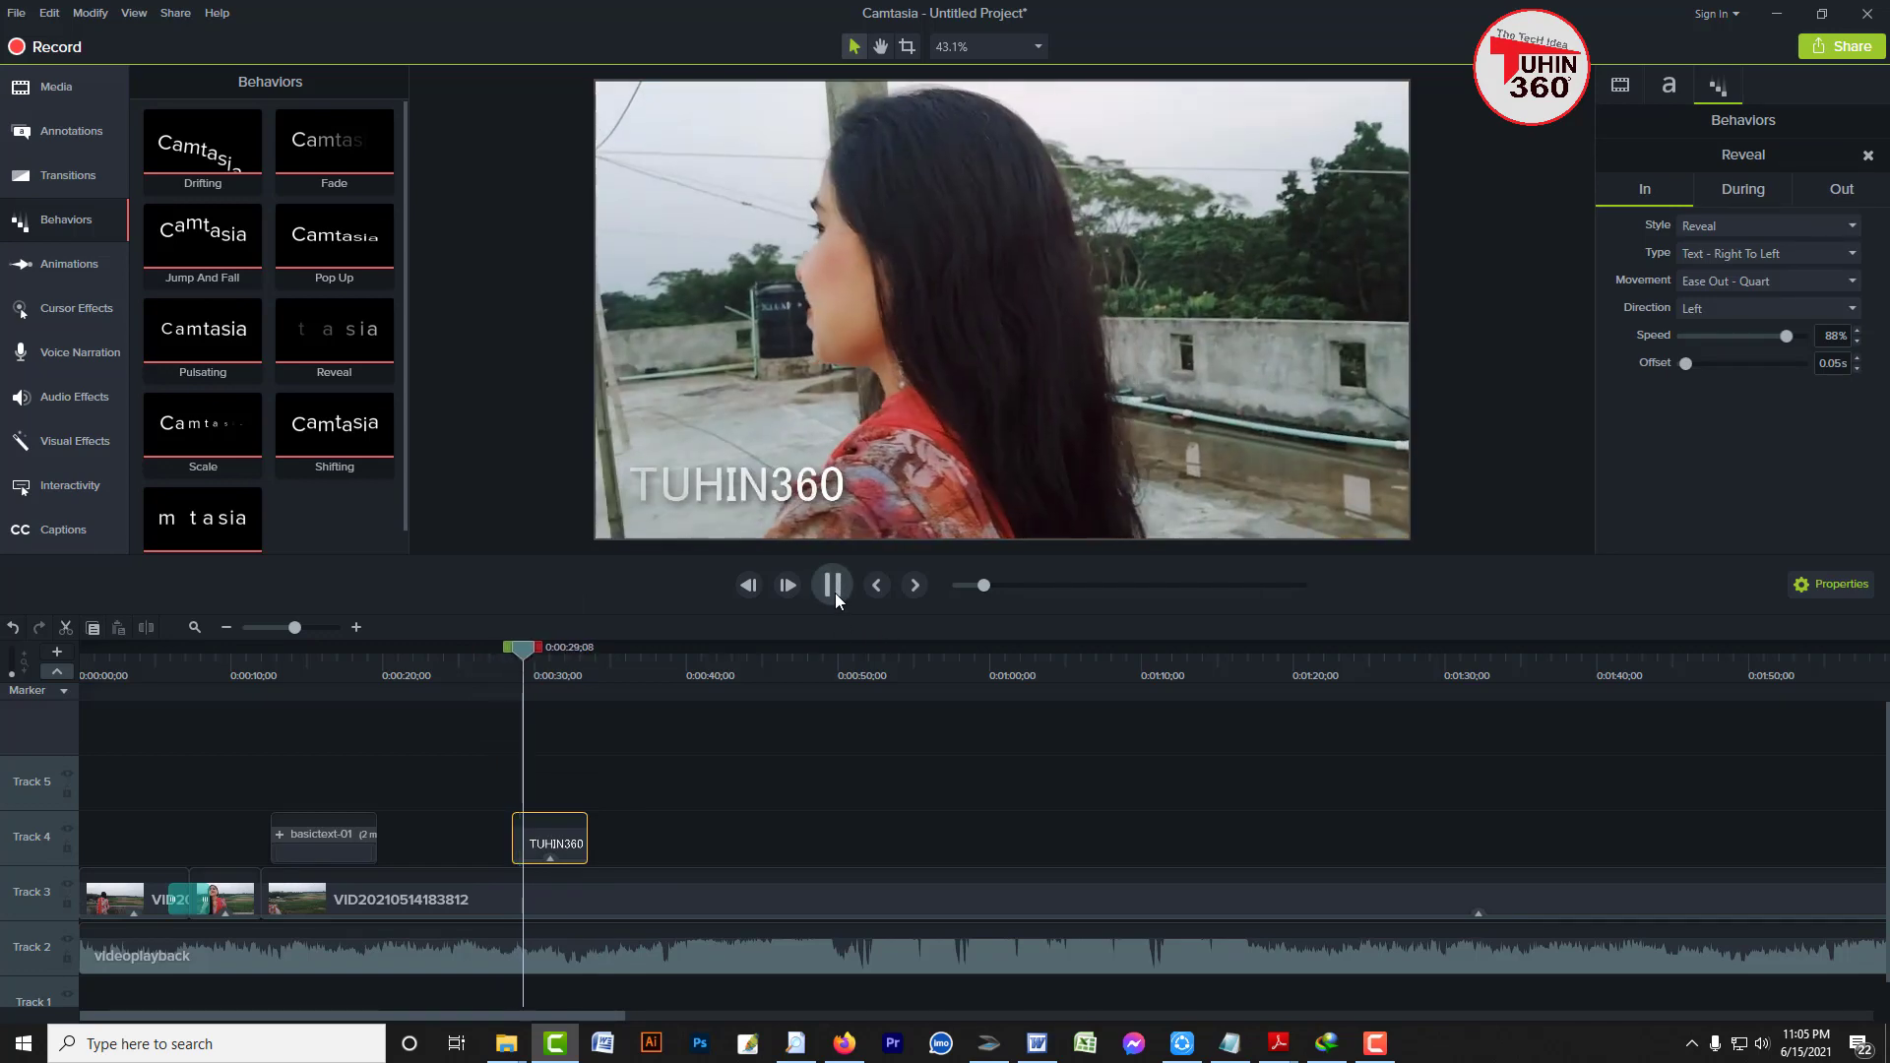
left_click(831, 593)
left_click(650, 495)
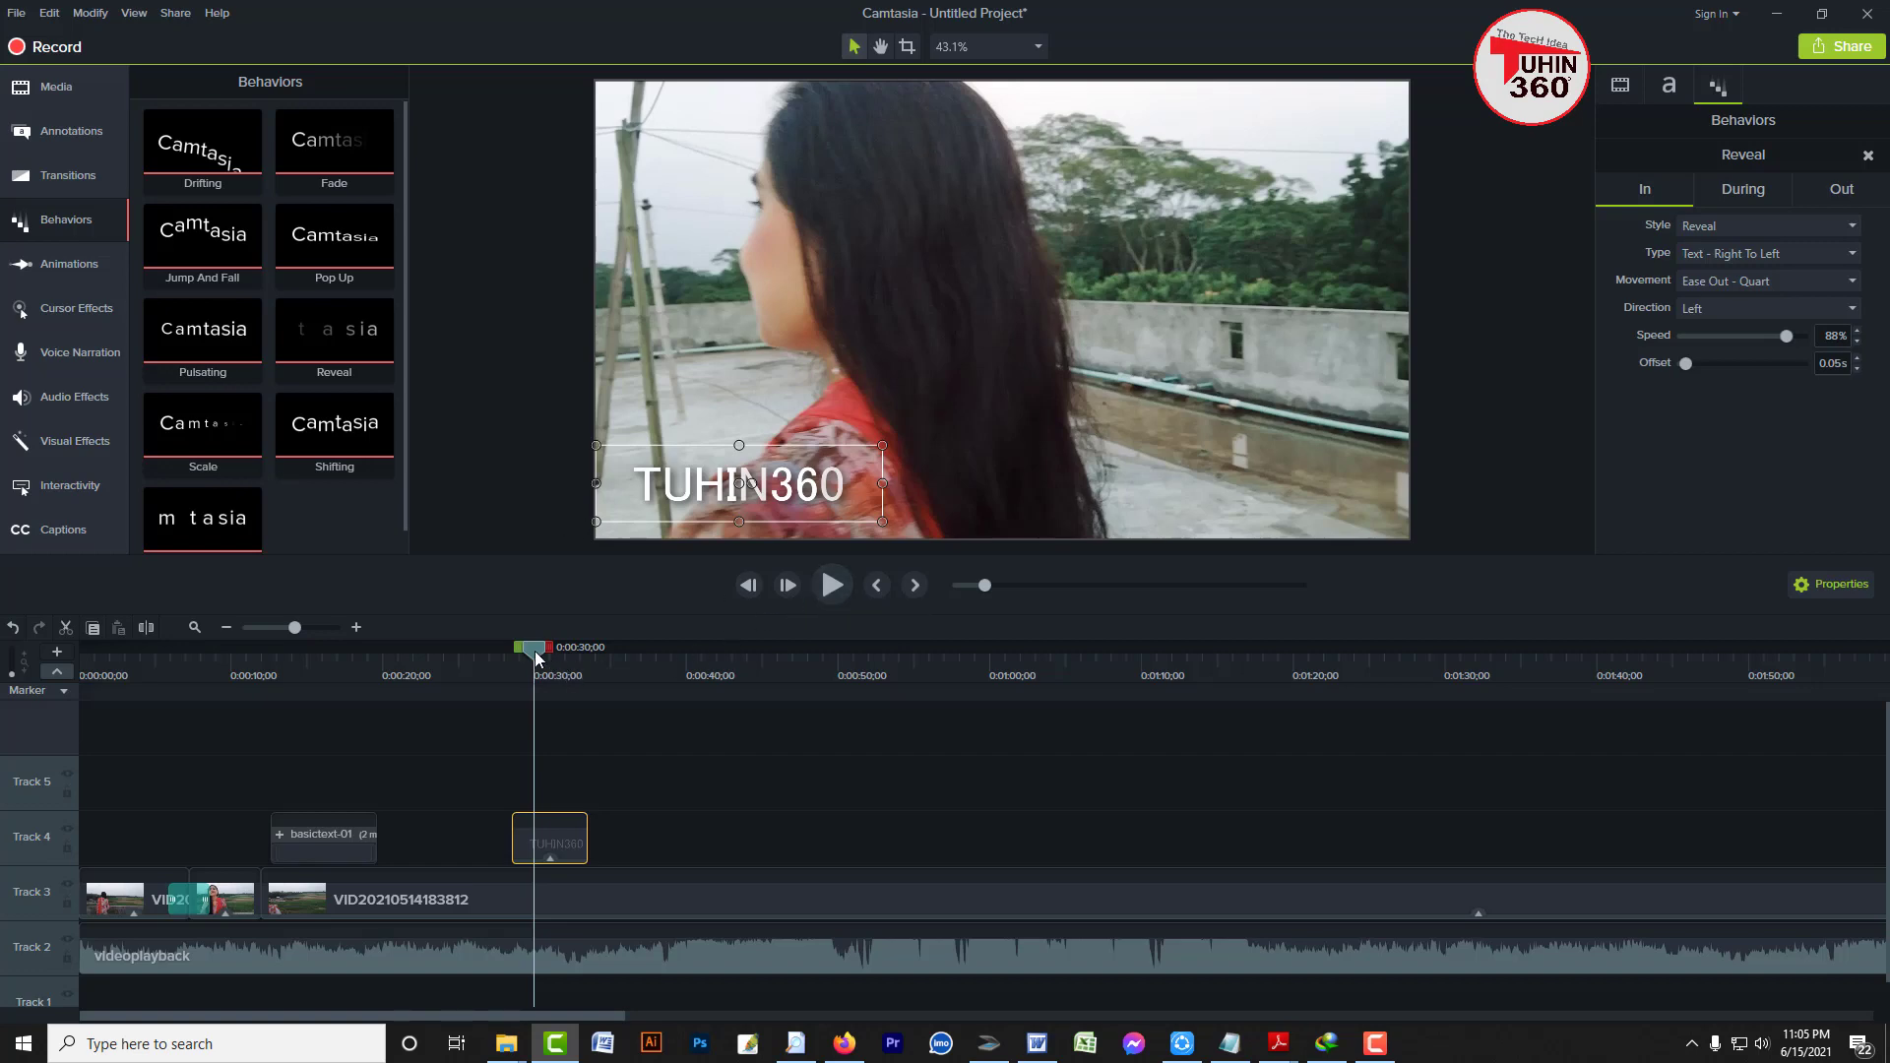
left_click_drag(538, 659, 583, 658)
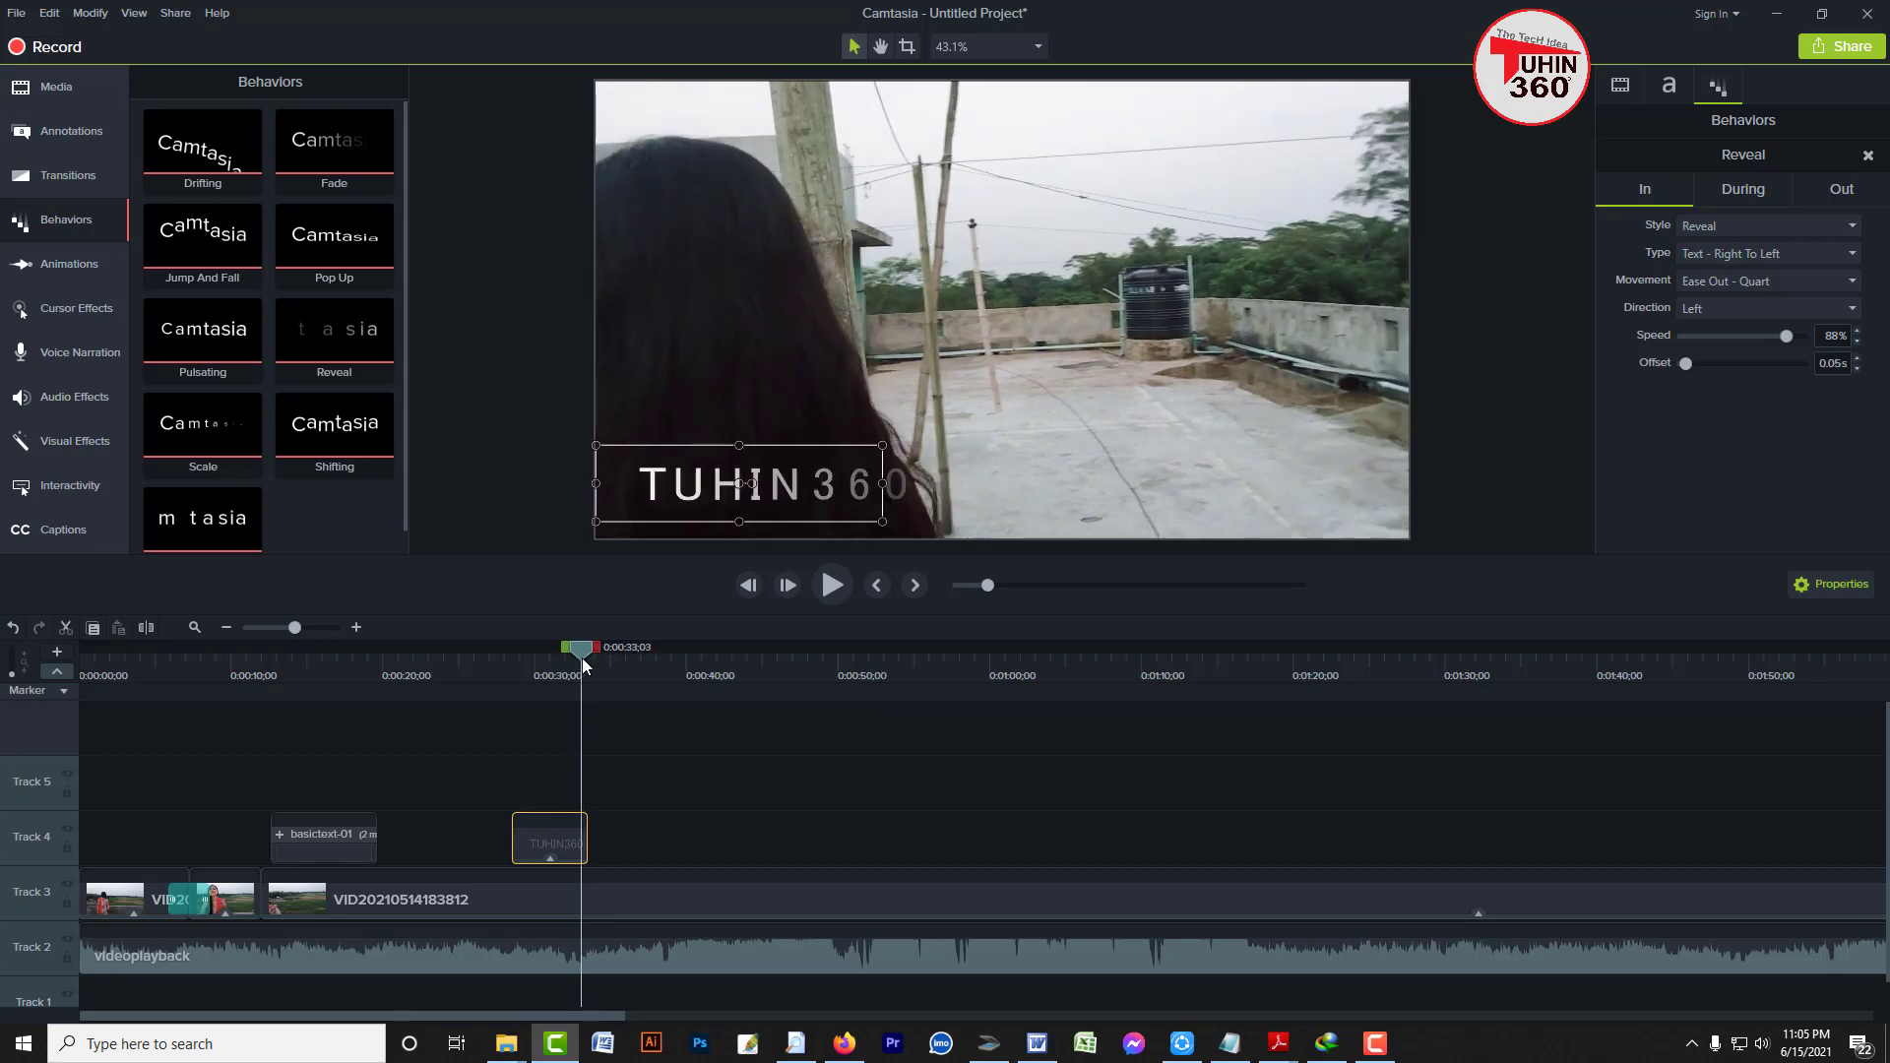
Remove the Drop Shadow effect and the Reveal behavior from the TUHIN360 callout on Track 4
left_click(547, 857)
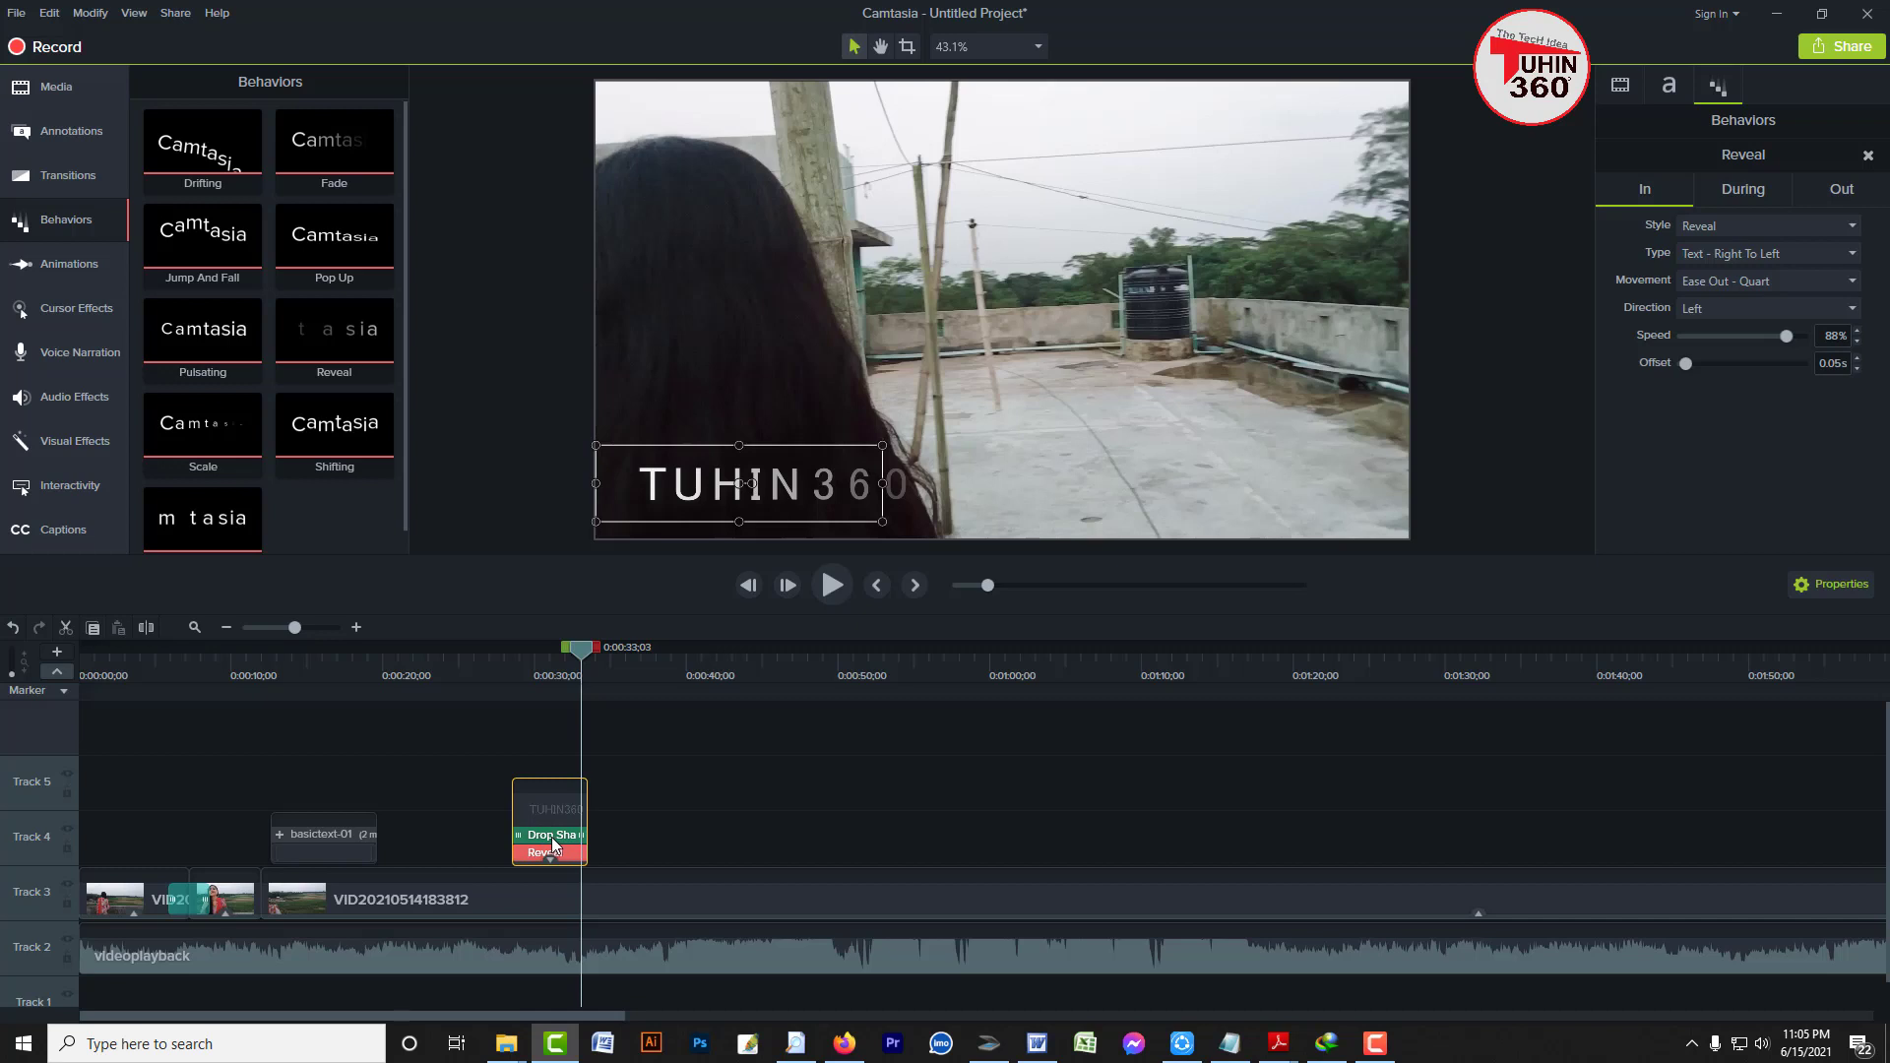
left_click(551, 837)
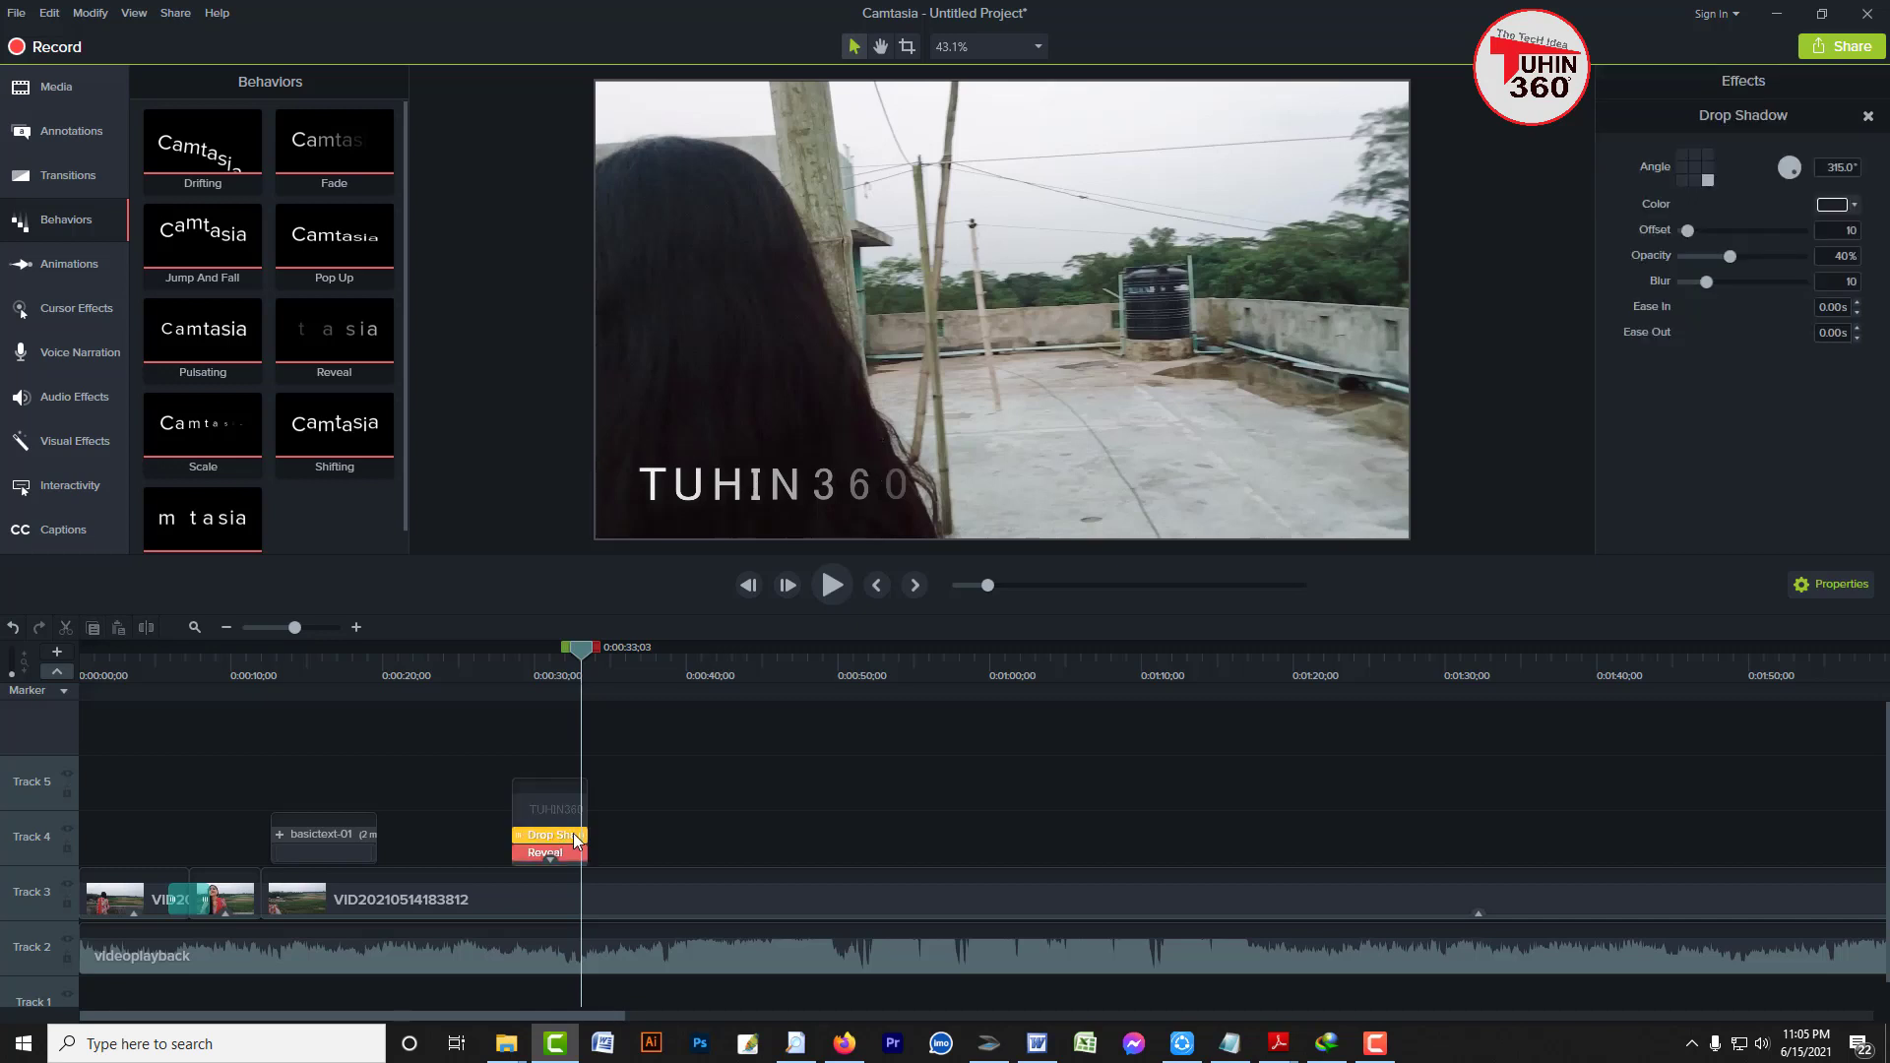
left_click(529, 854)
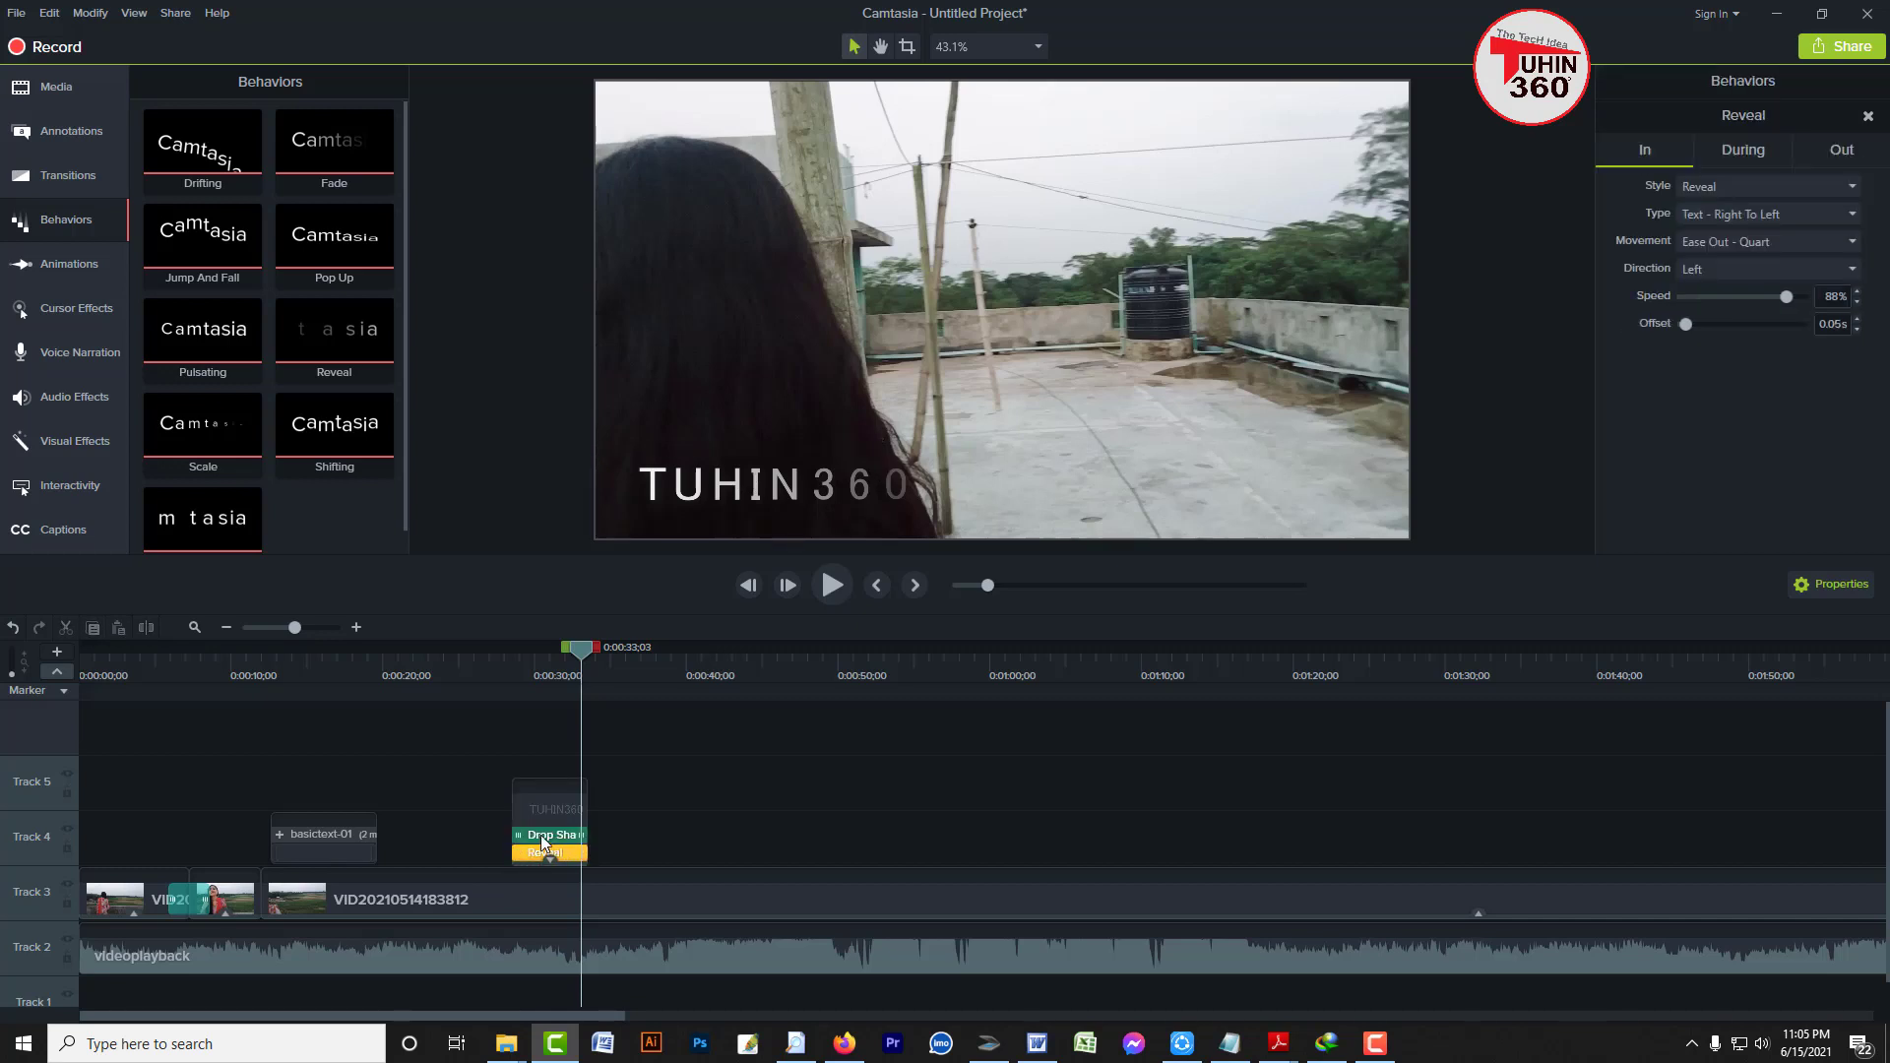
left_click(540, 835)
key("Delete")
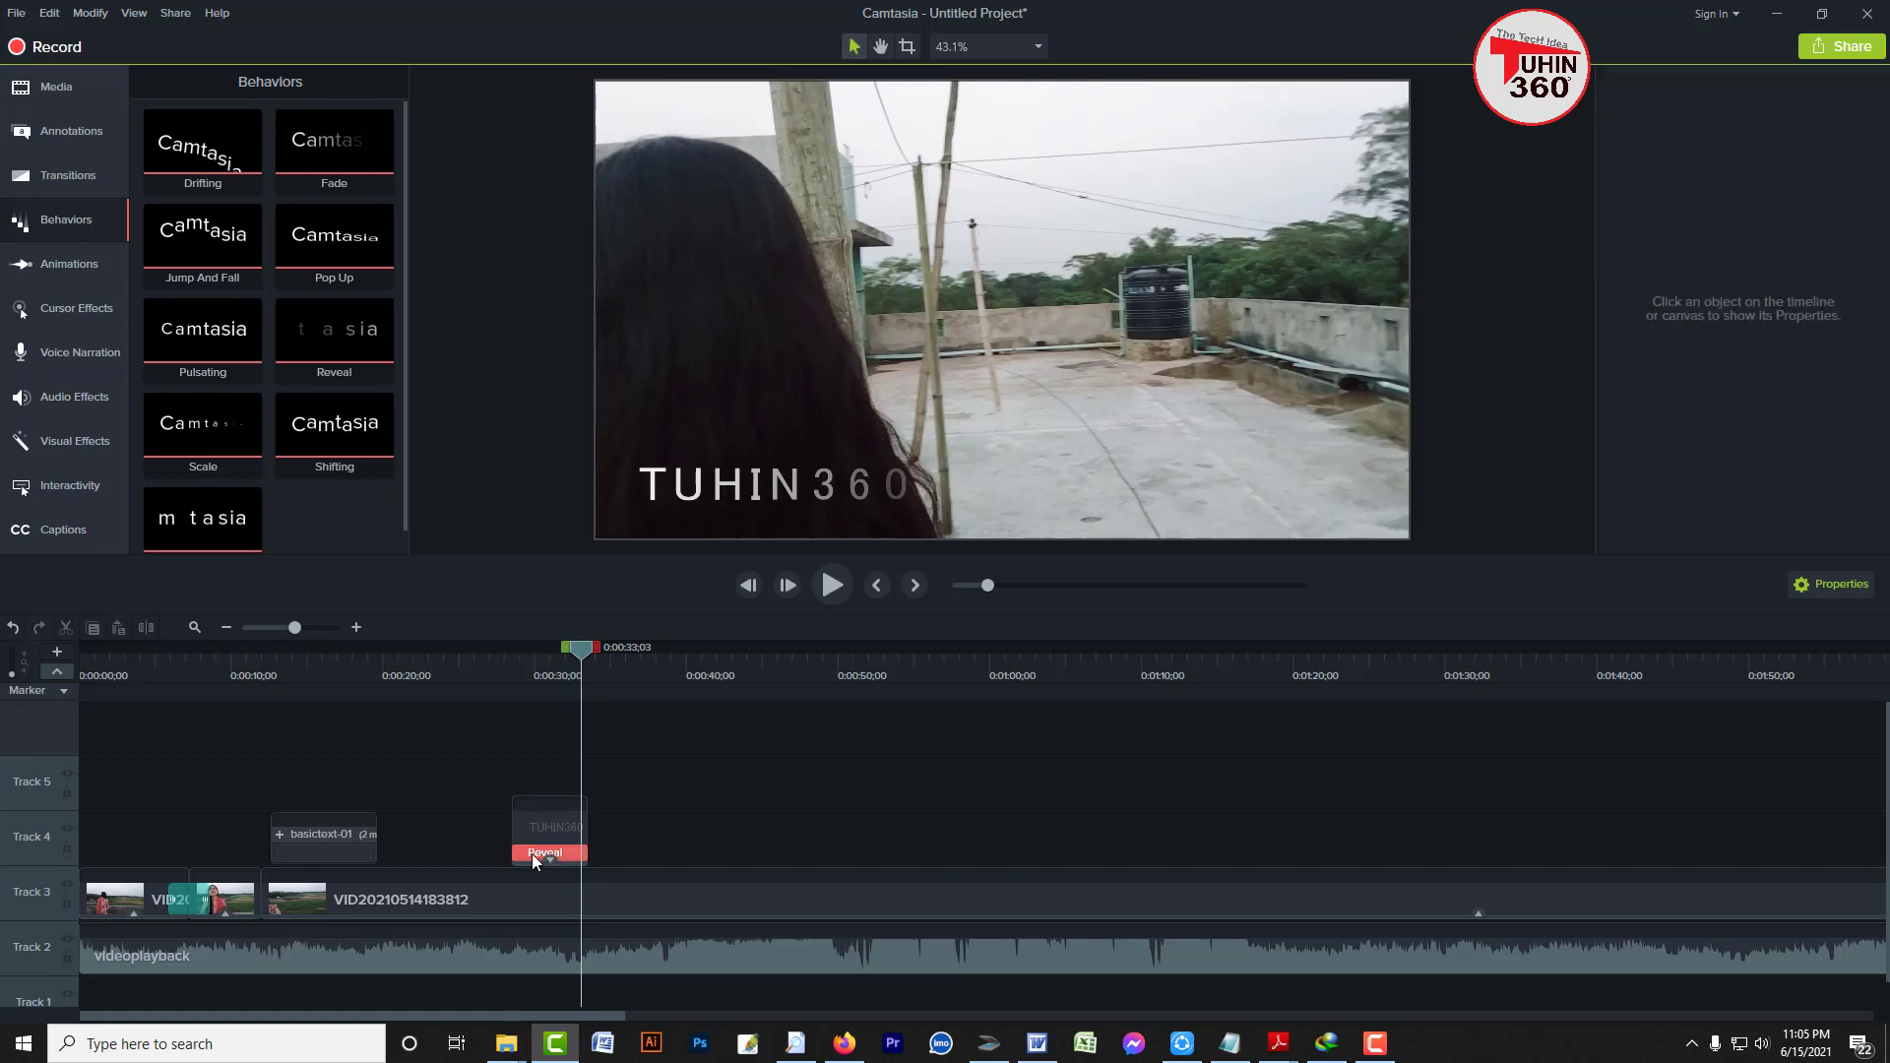
left_click(532, 854)
key("Delete")
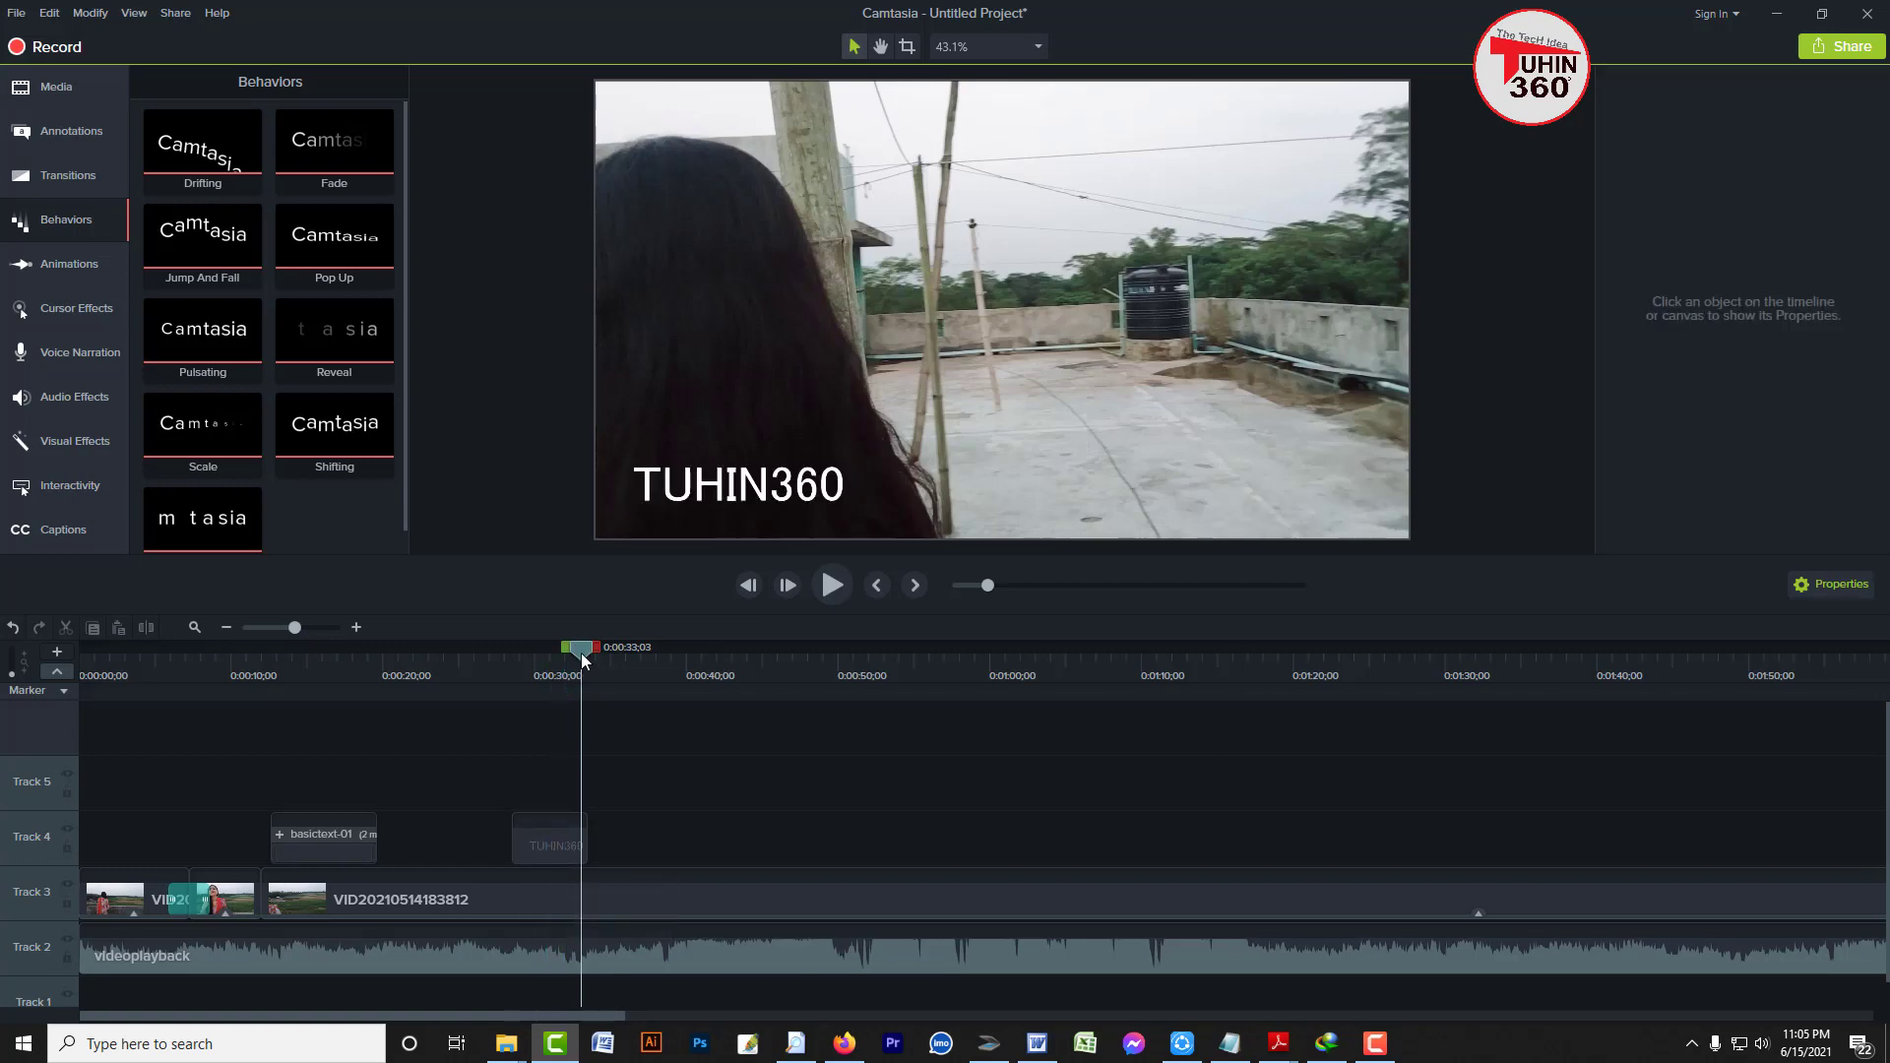
Try the Scale behavior on the TUHIN360 callout and delete the callout from Track 4
left_click_drag(580, 653, 530, 662)
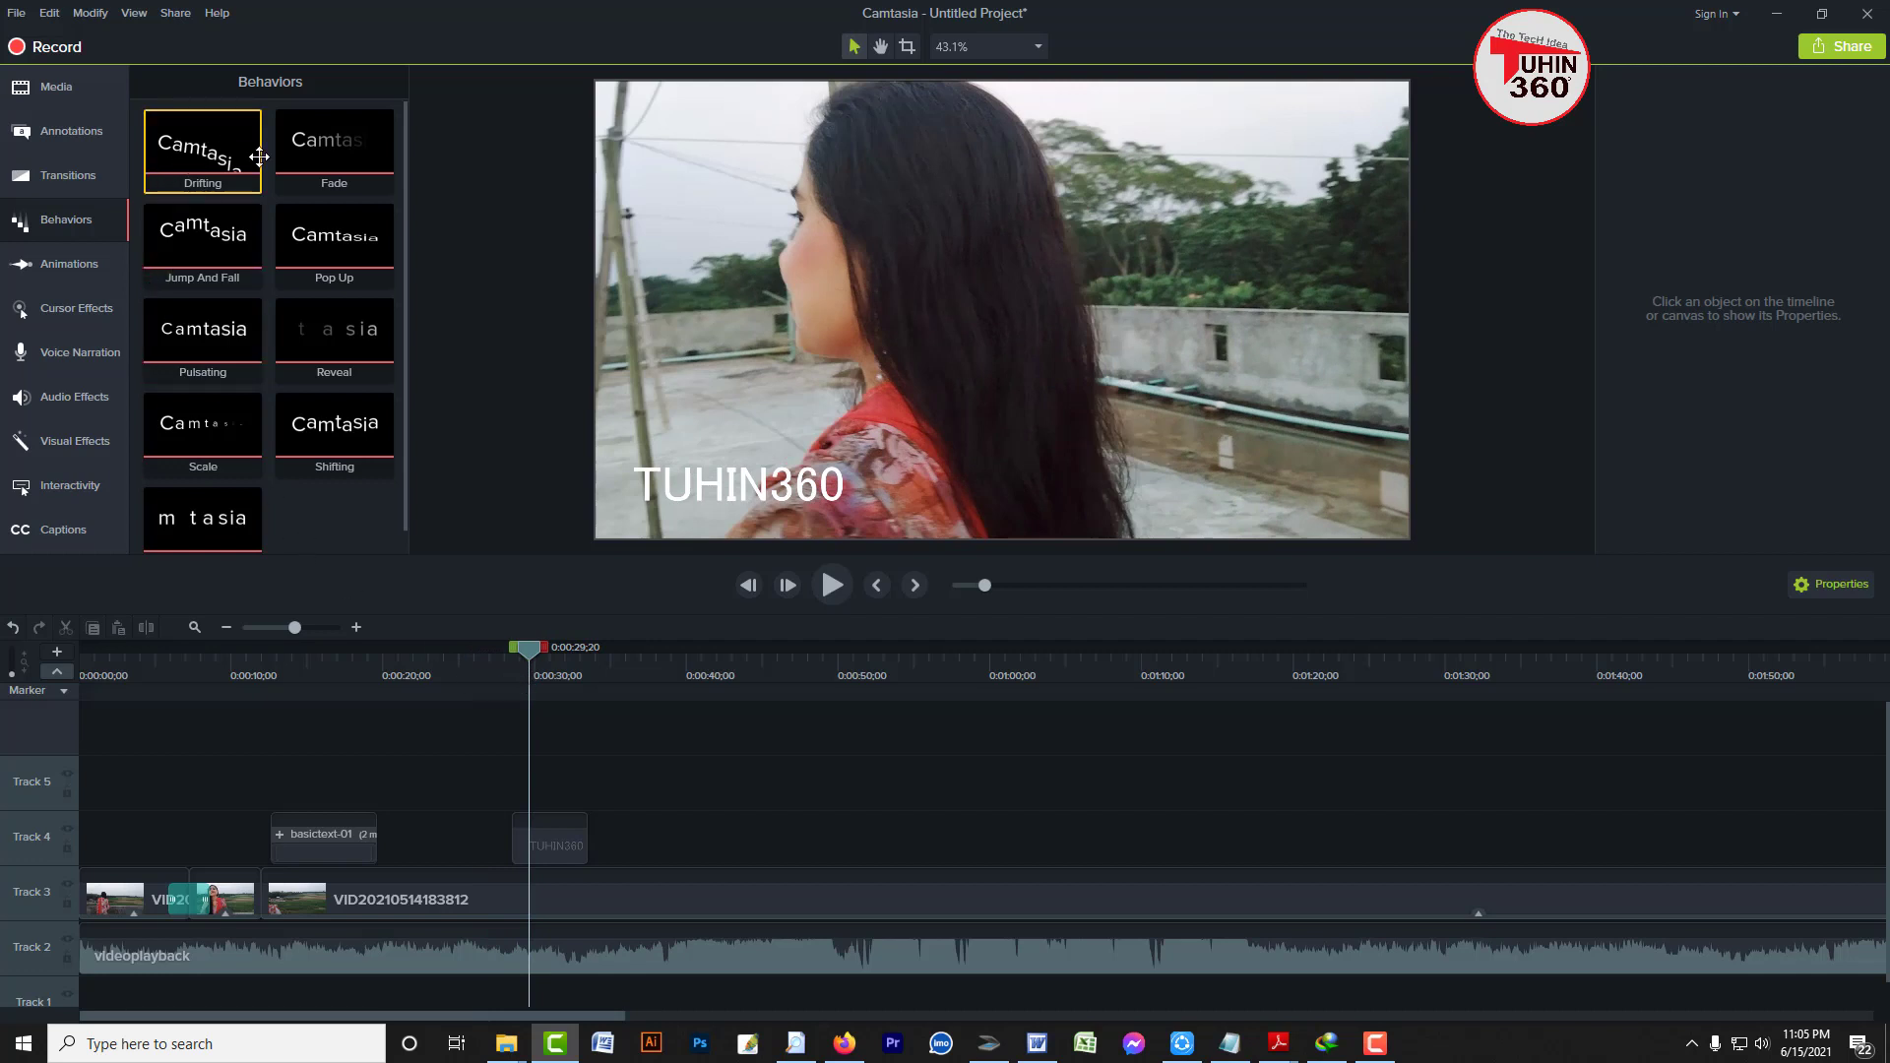
left_click_drag(212, 433, 551, 825)
left_click_drag(530, 651, 573, 671)
left_click_drag(640, 815, 552, 839)
key("Delete")
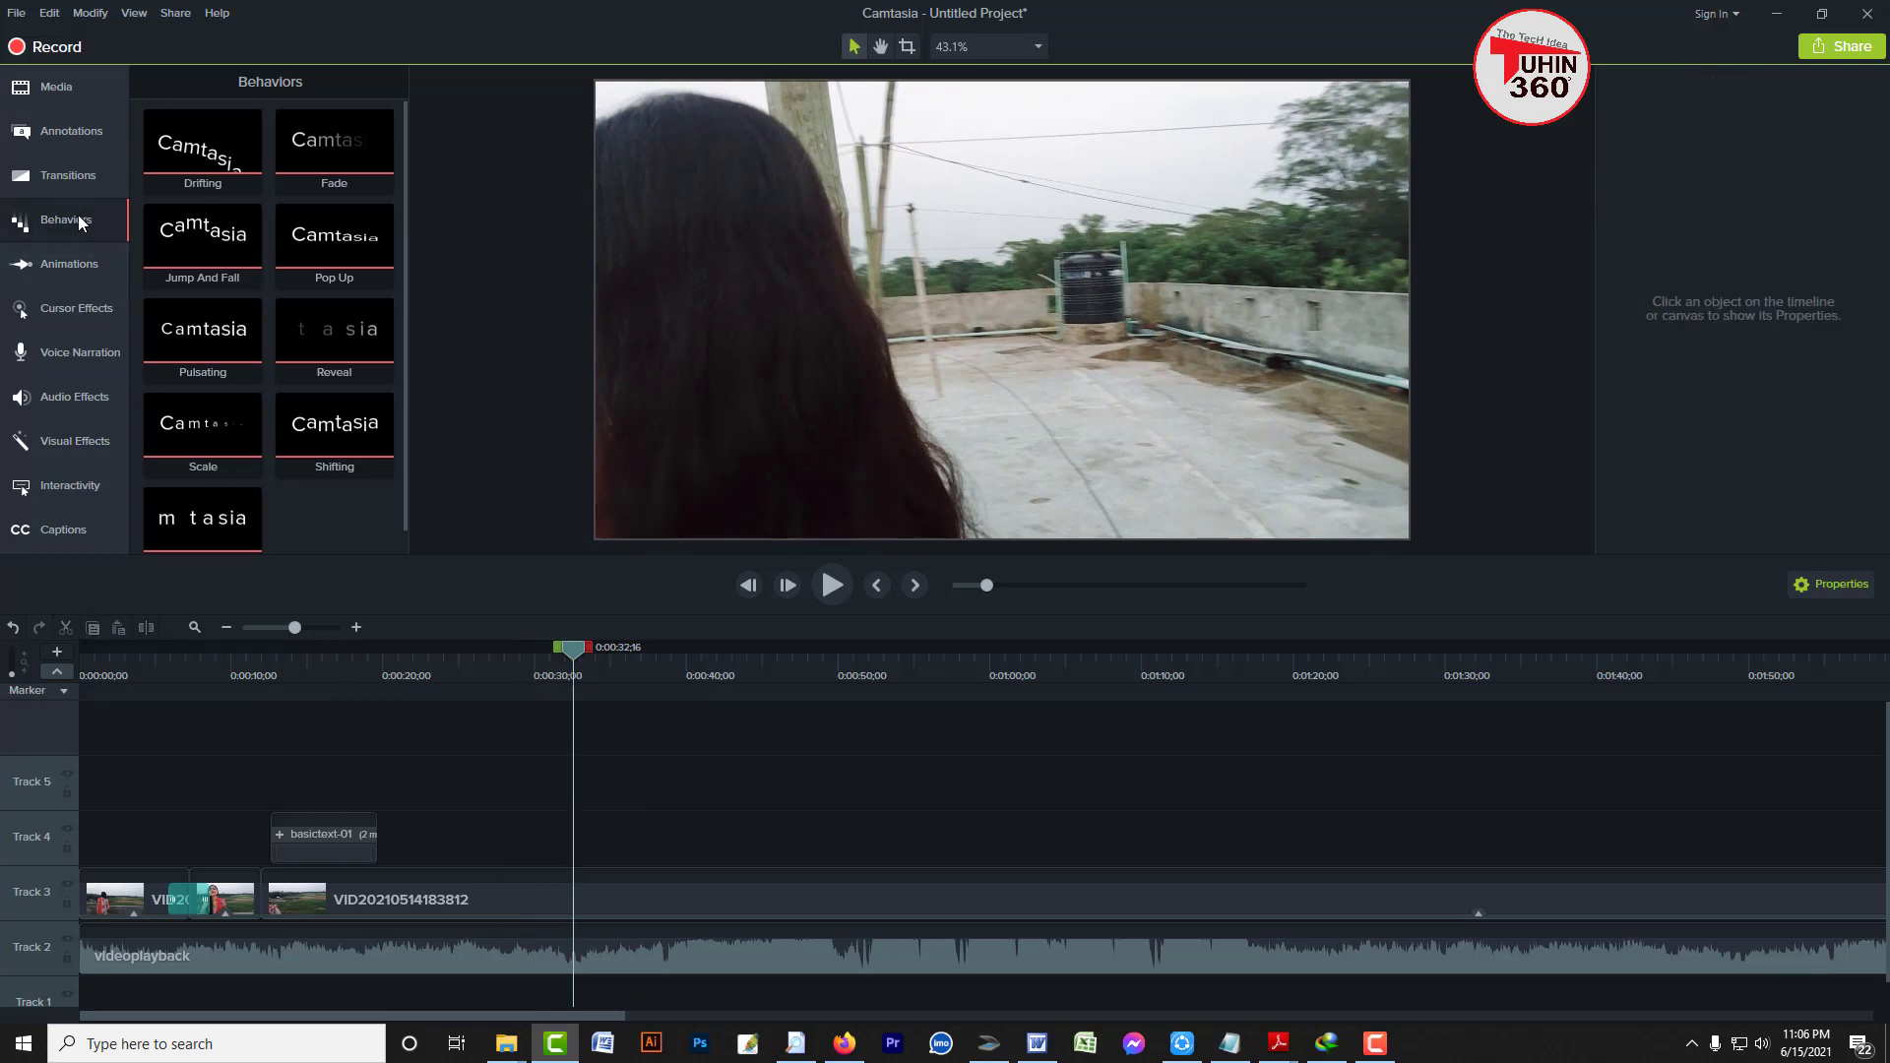
left_click(61, 276)
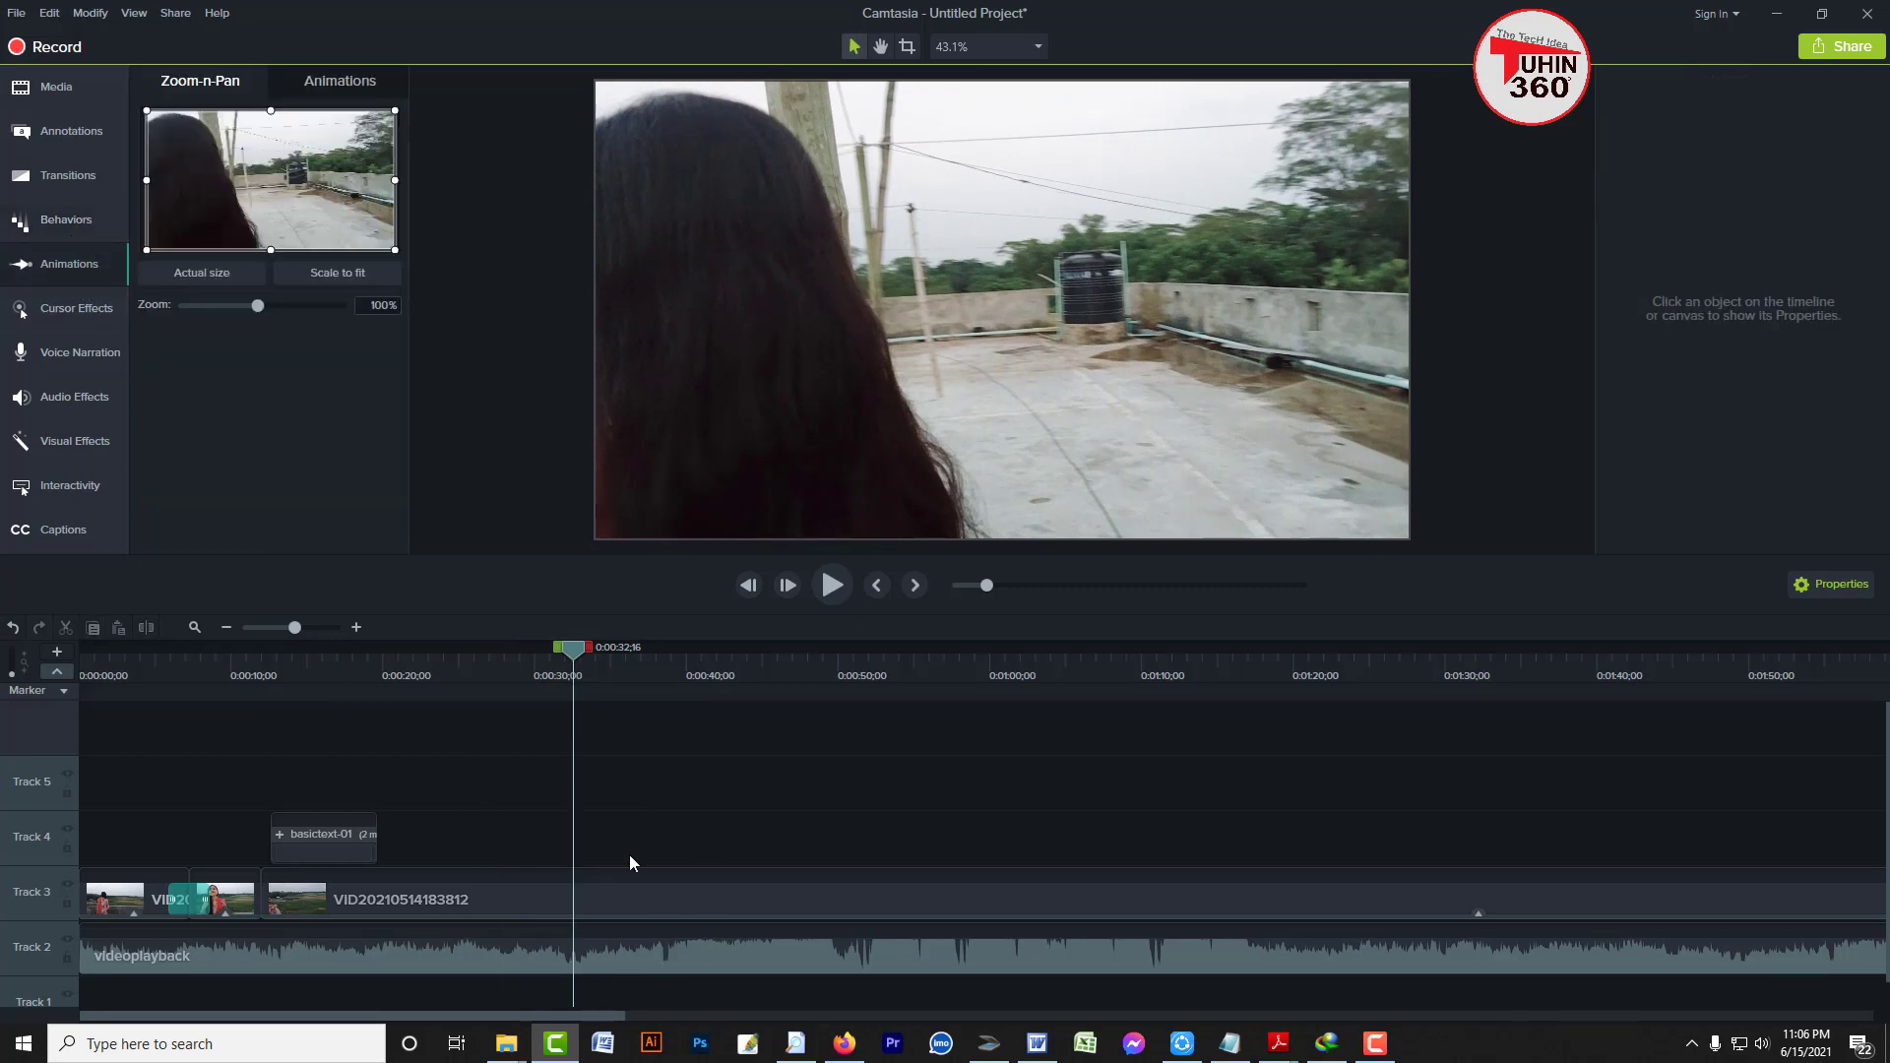
left_click_drag(607, 661, 636, 722)
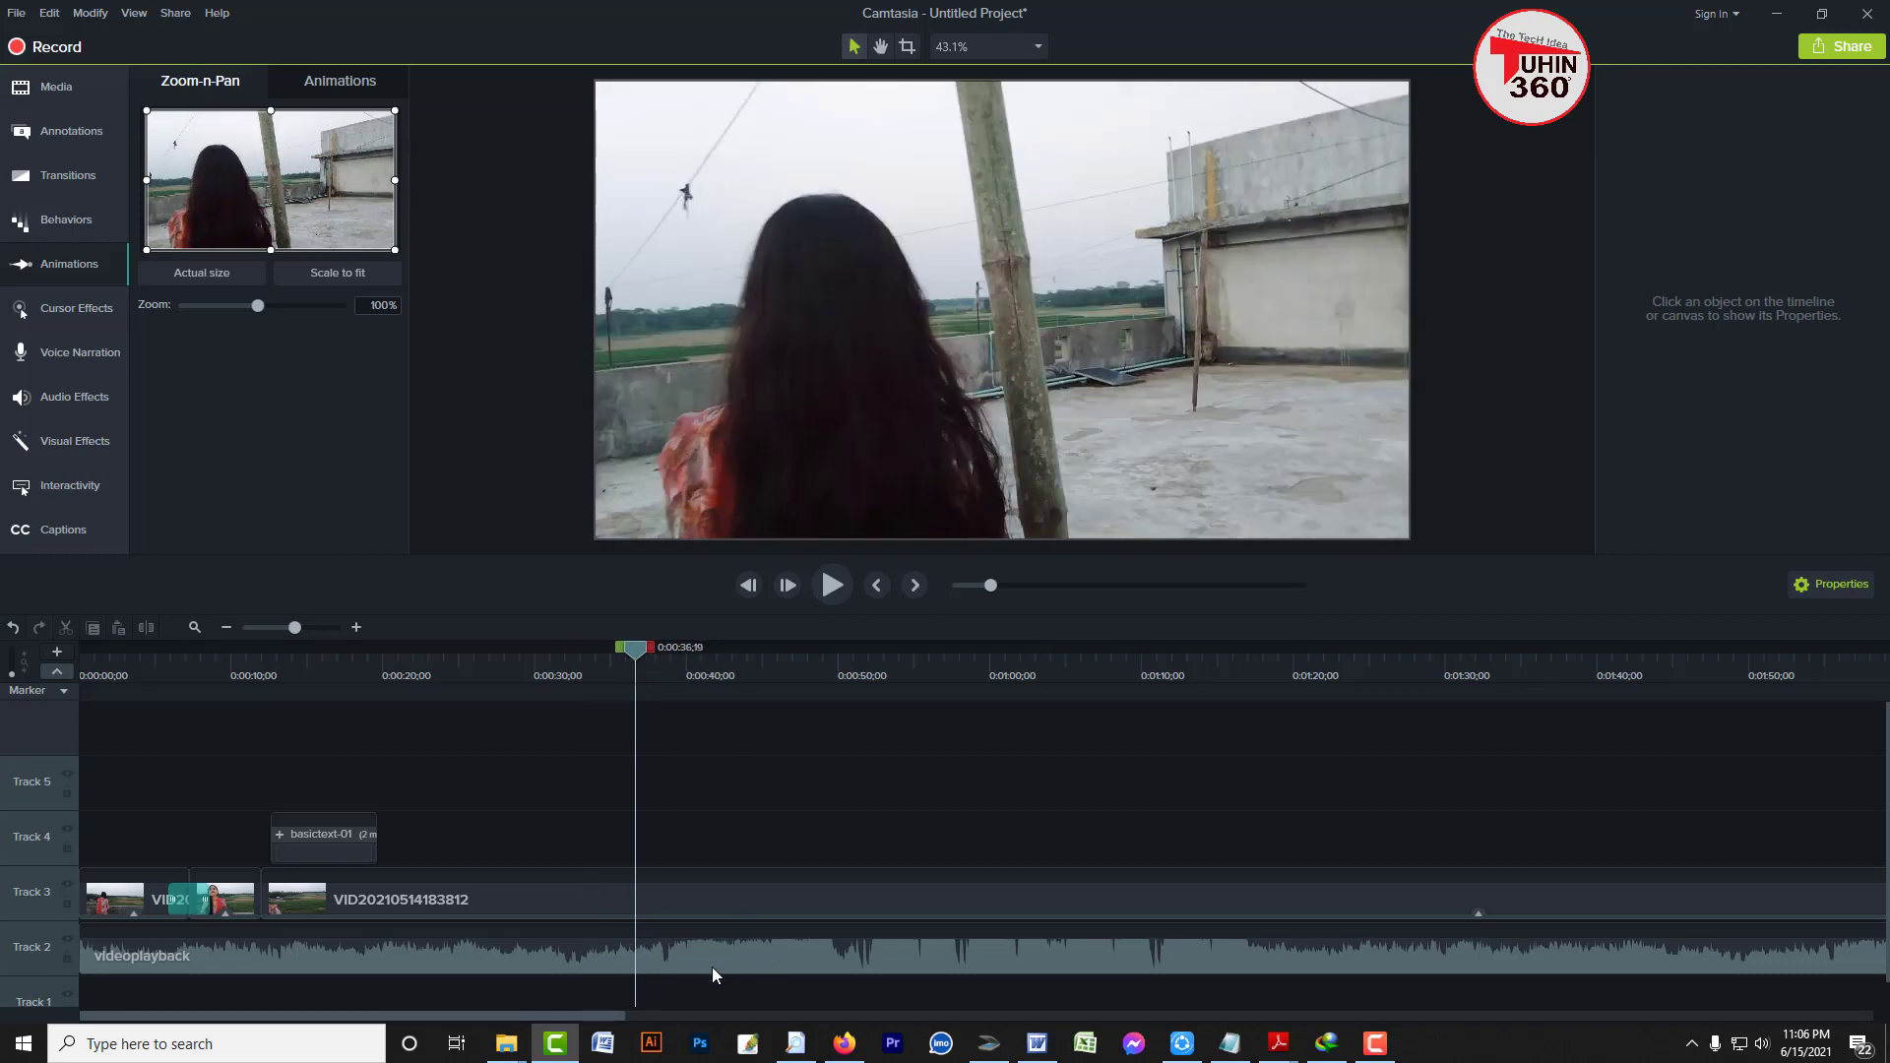
left_click(666, 898)
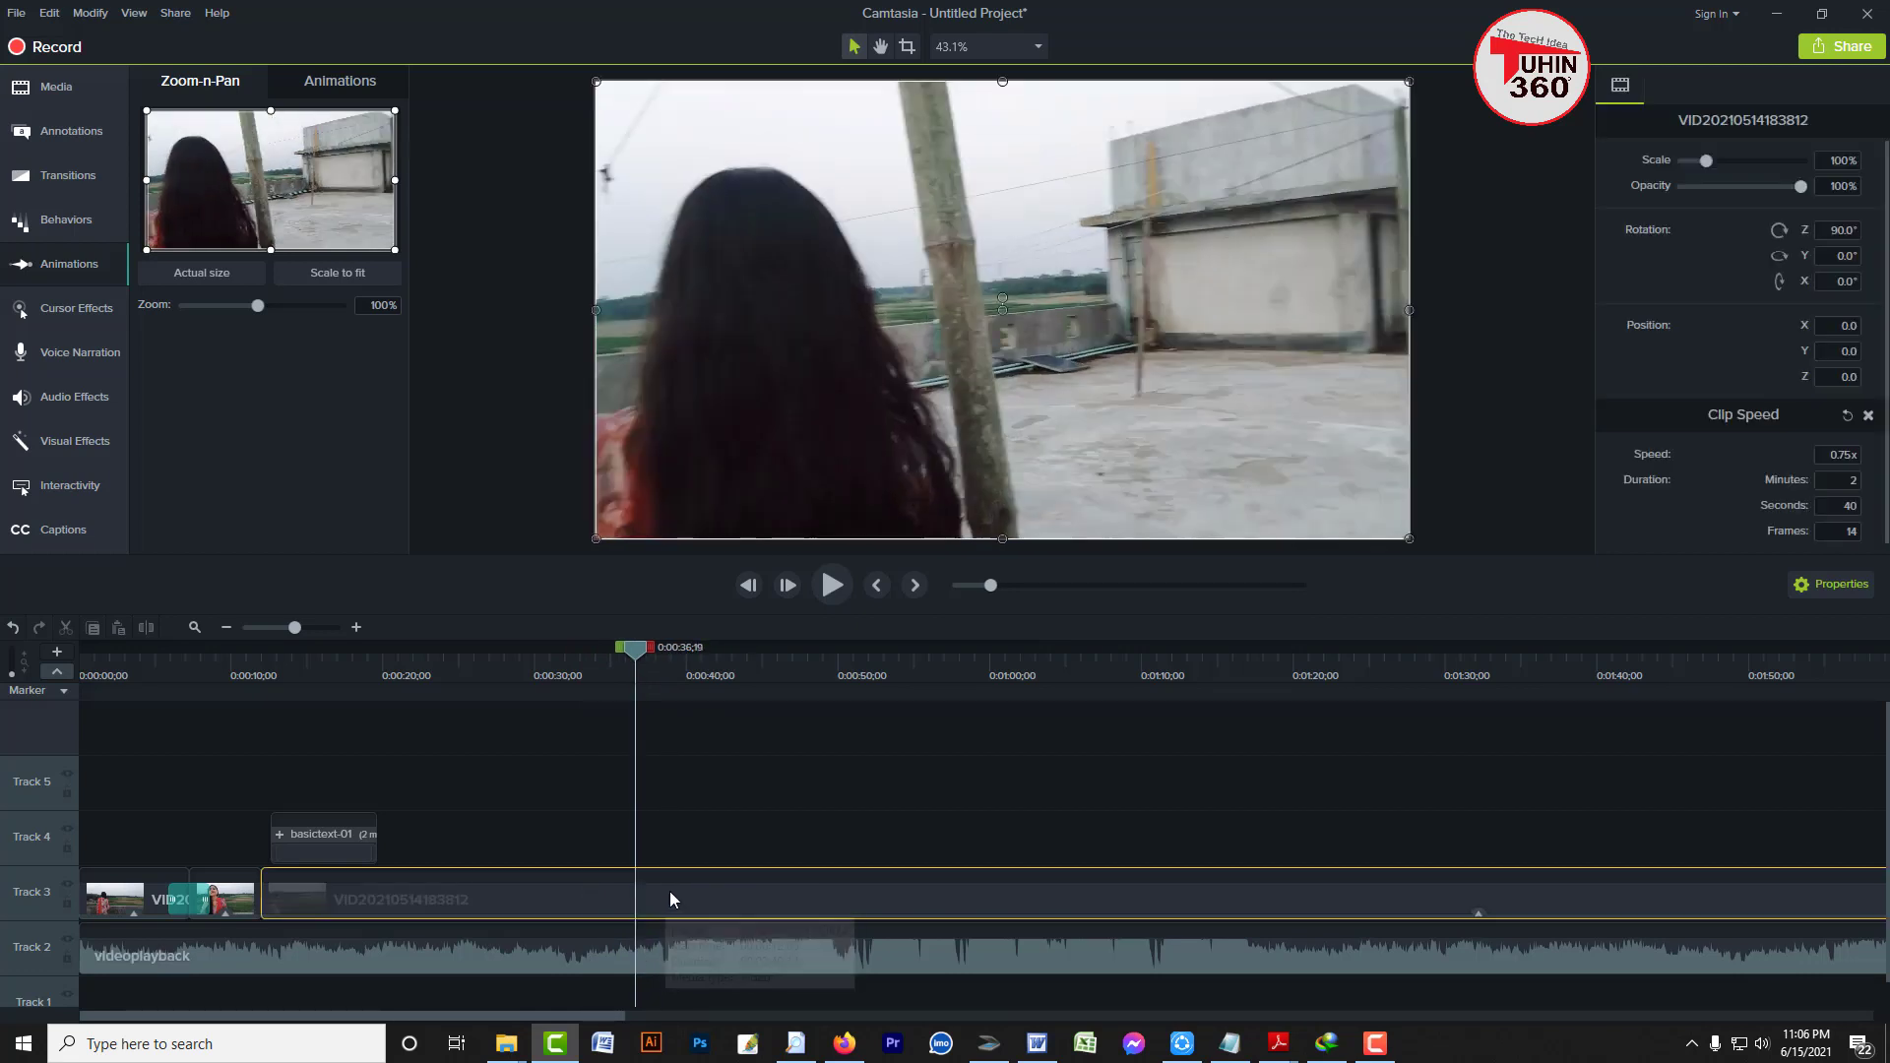
key("s")
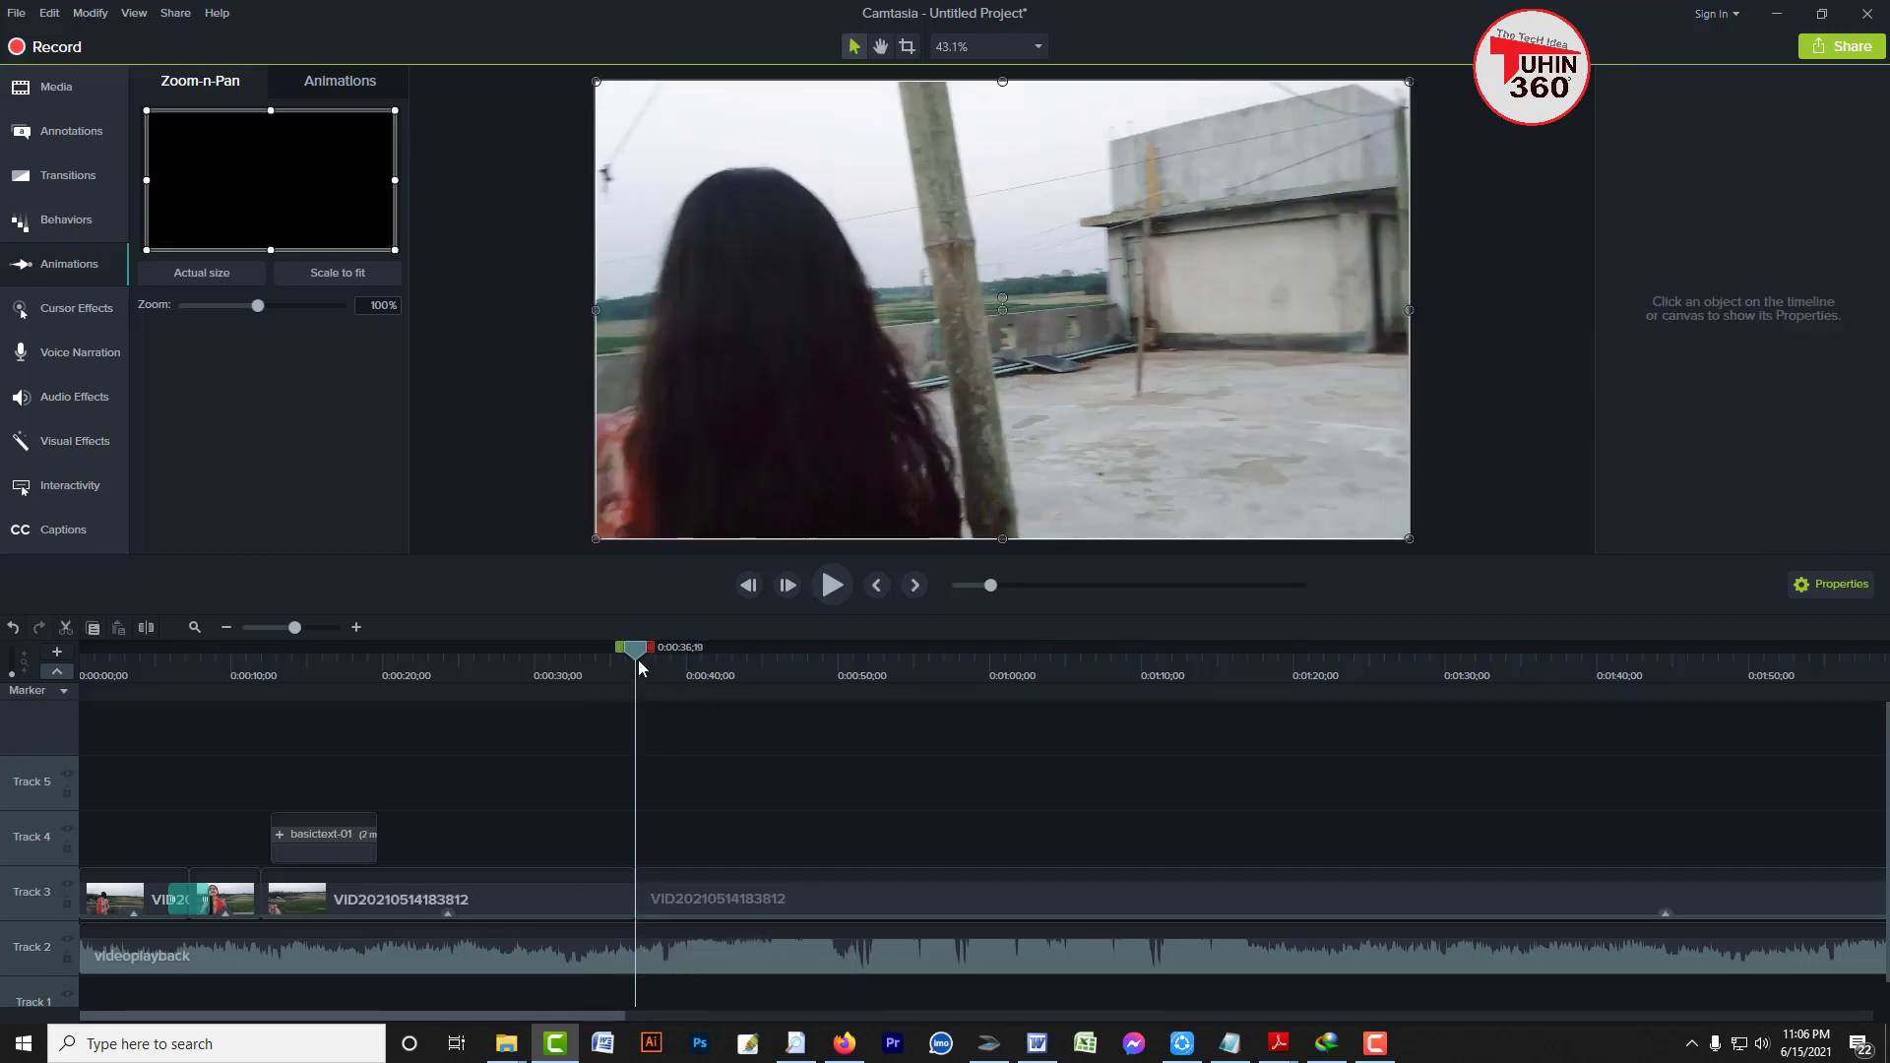
Add a Zoom-n-Pan animation at 0:00:42;22 that zooms in to 177% around the woman
left_click_drag(646, 654, 728, 660)
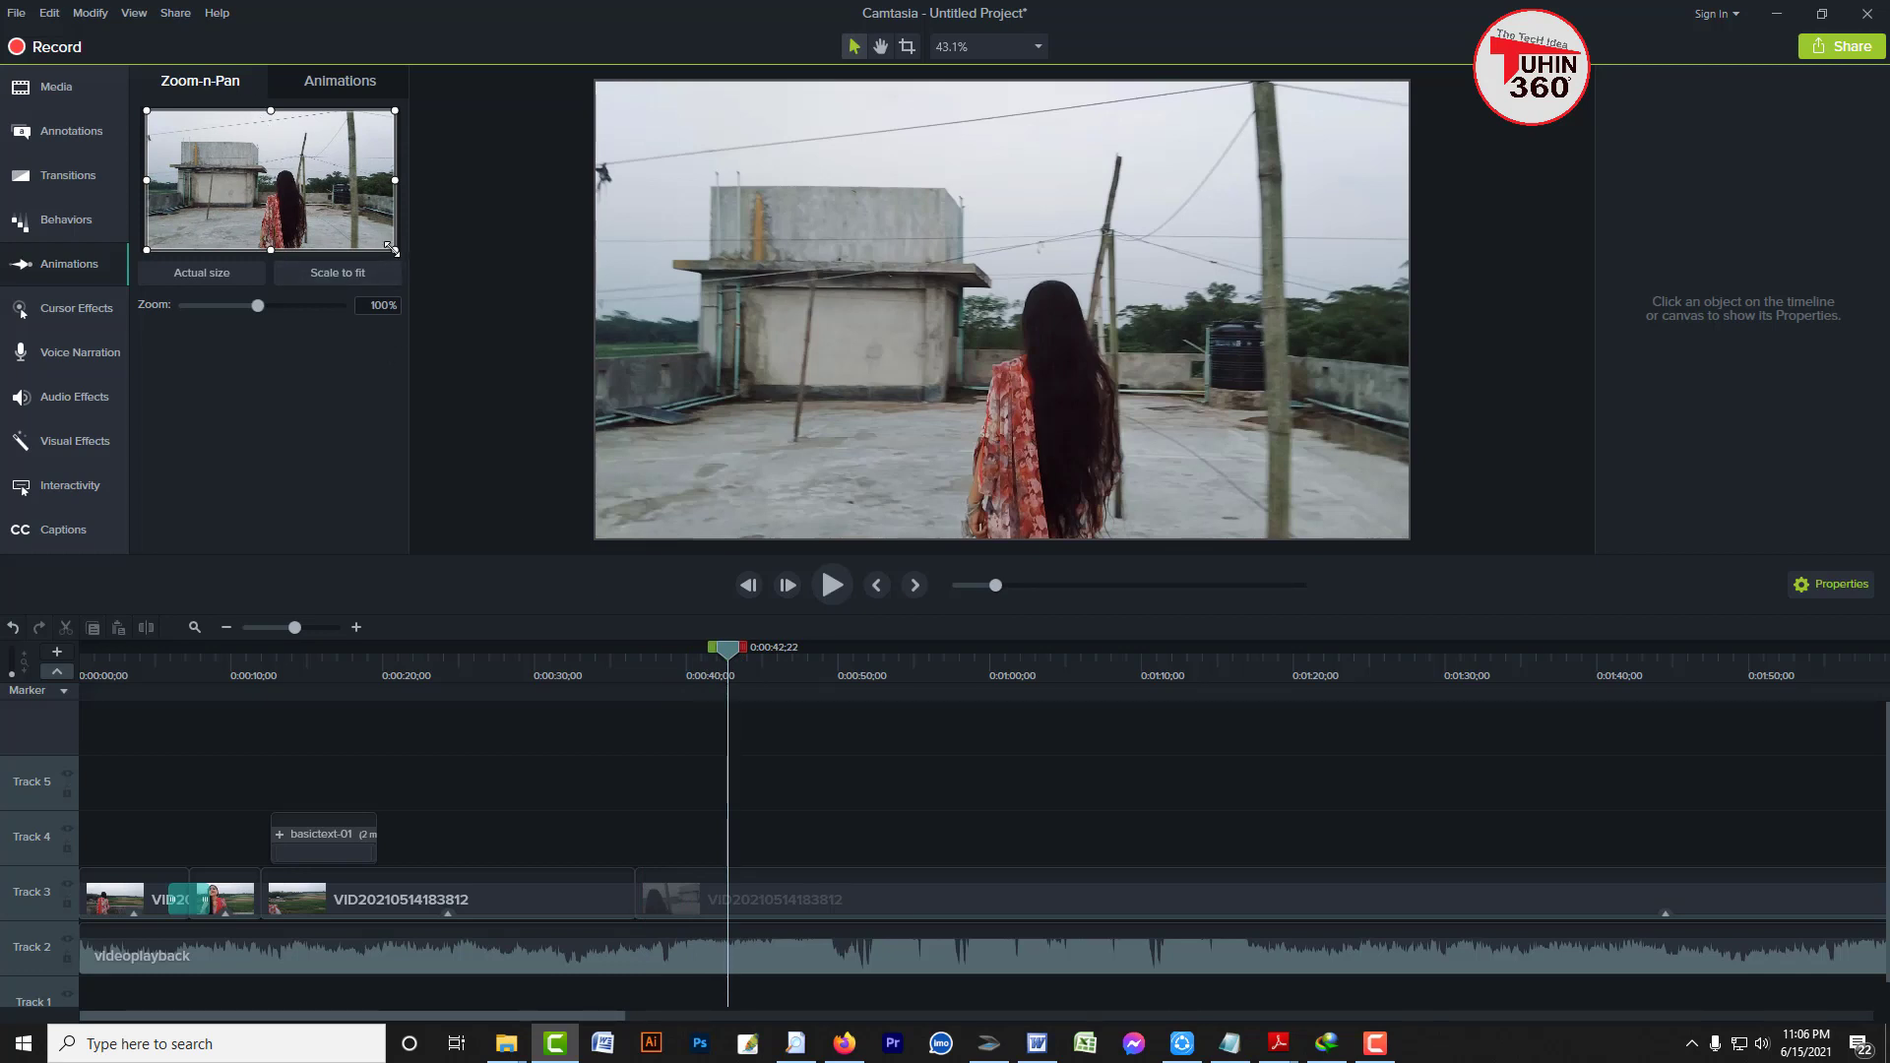
left_click_drag(391, 248, 367, 234)
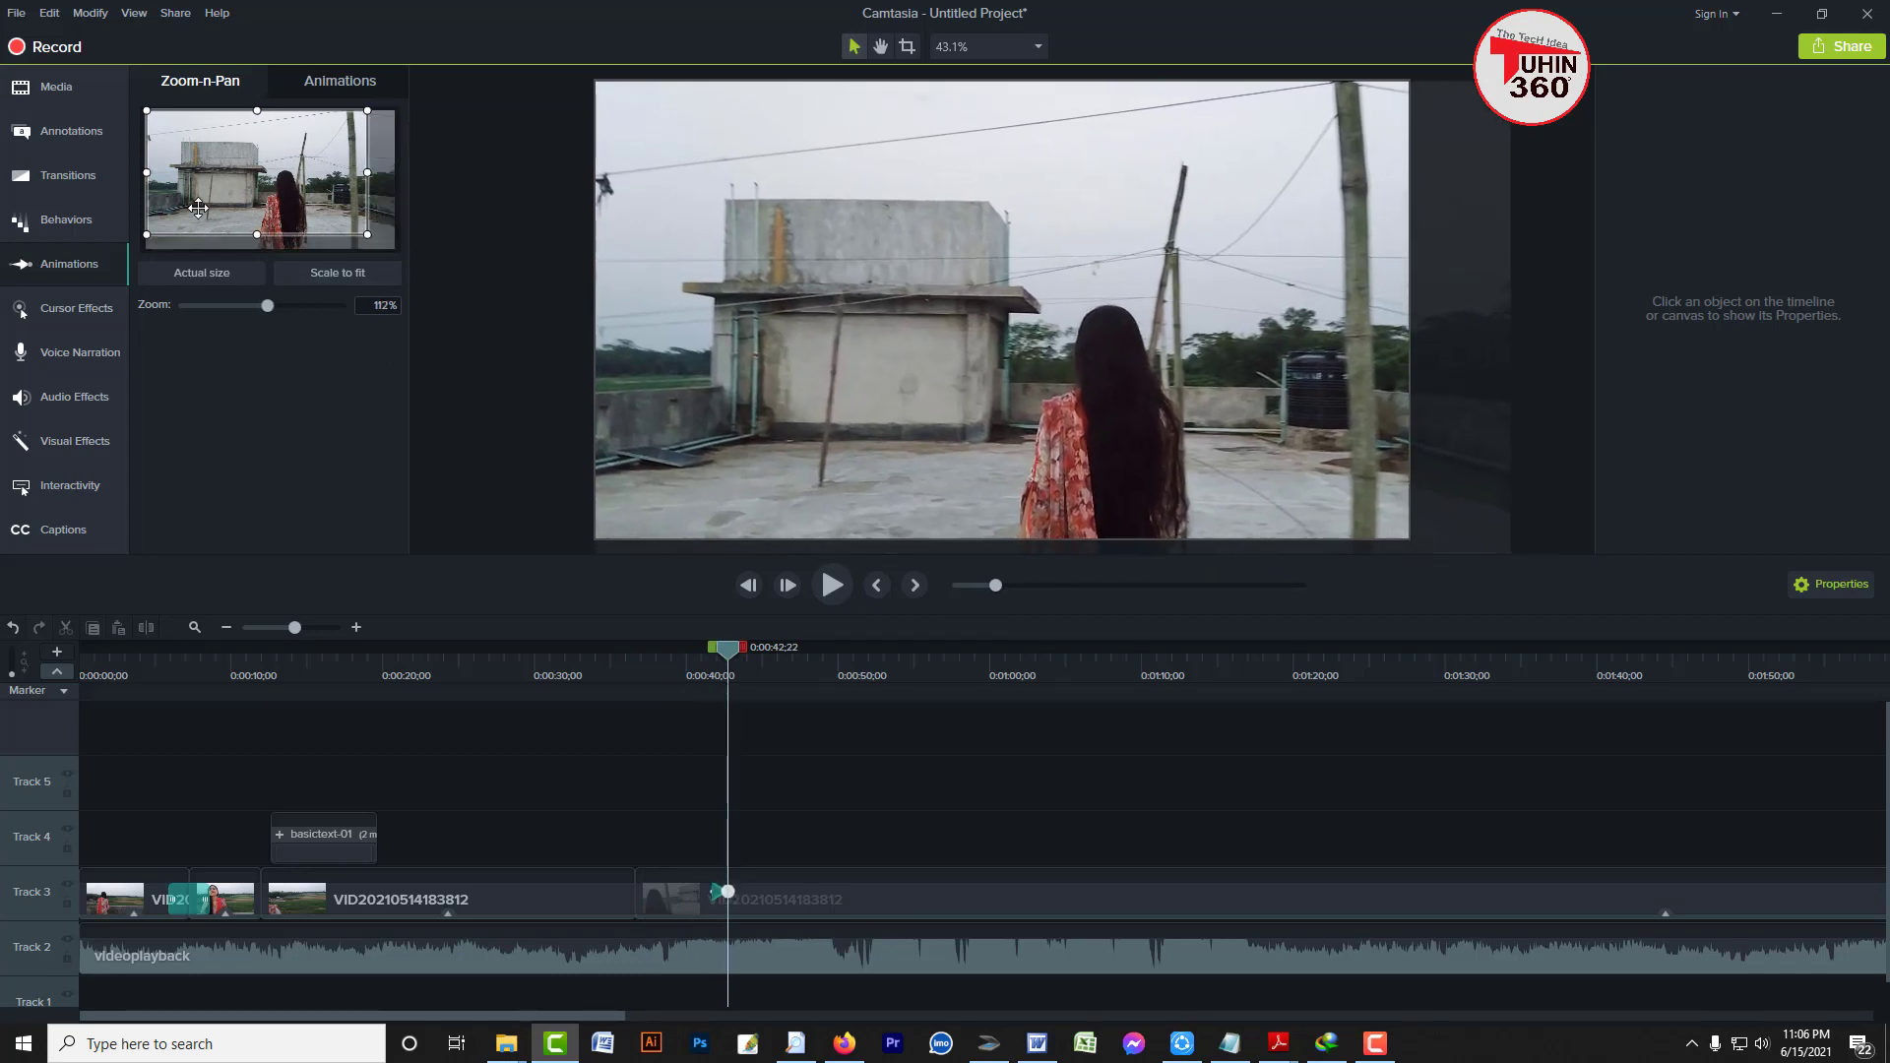
left_click_drag(150, 115, 280, 167)
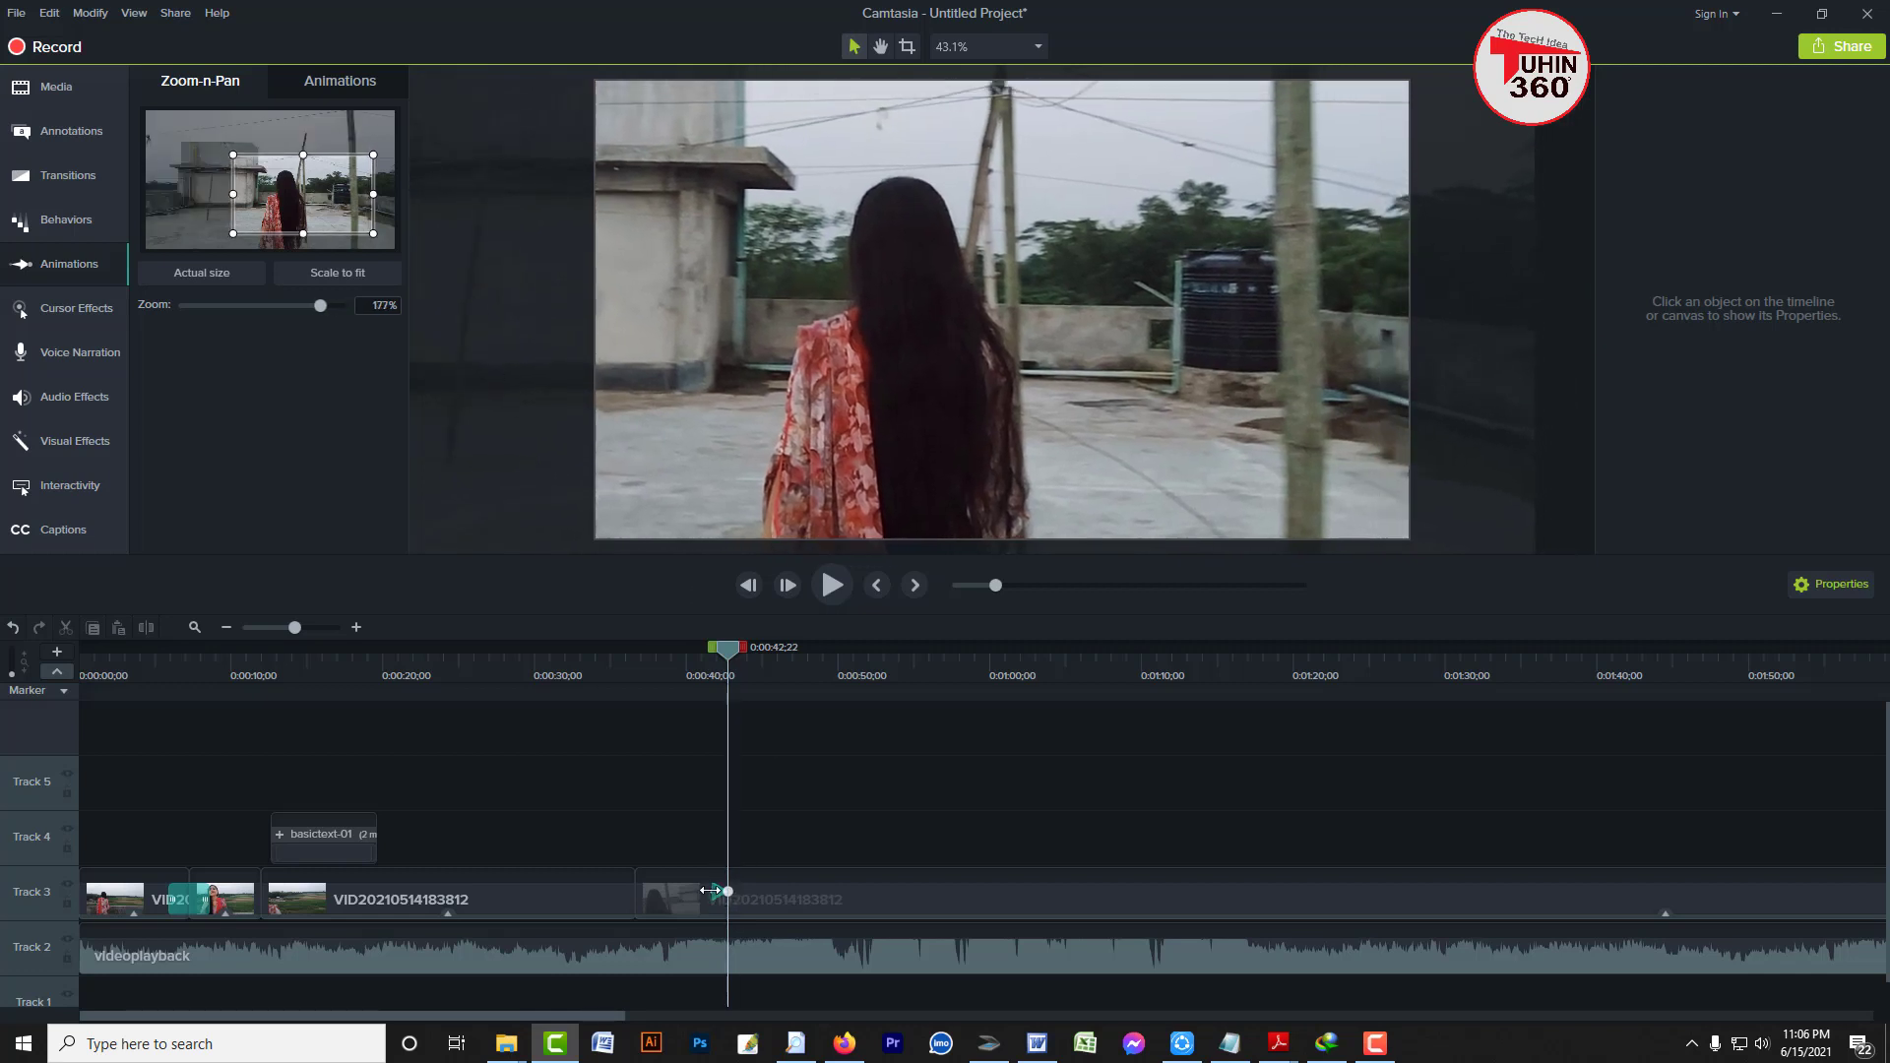
Stretch the zoom-in animation from the split clip's start to about 0:00:45 and preview it
left_click_drag(710, 891, 636, 891)
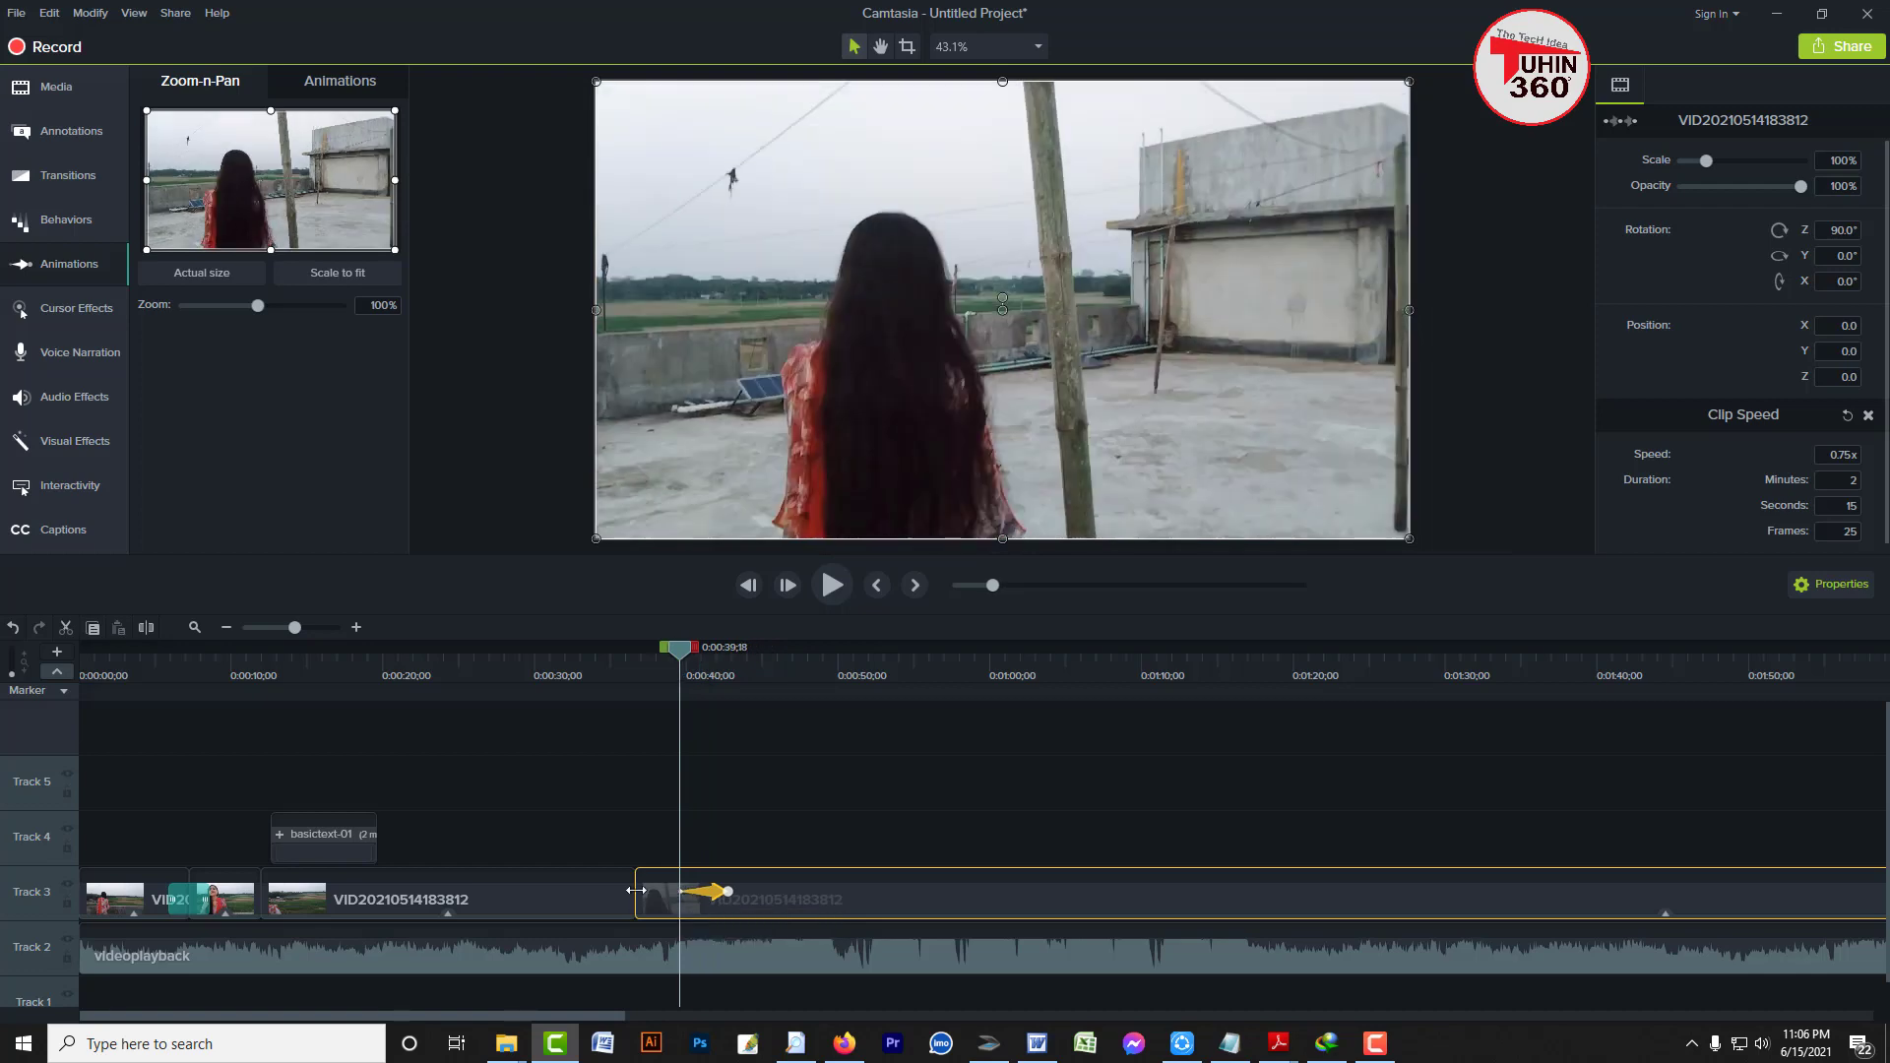
left_click_drag(729, 891, 756, 891)
left_click(615, 668)
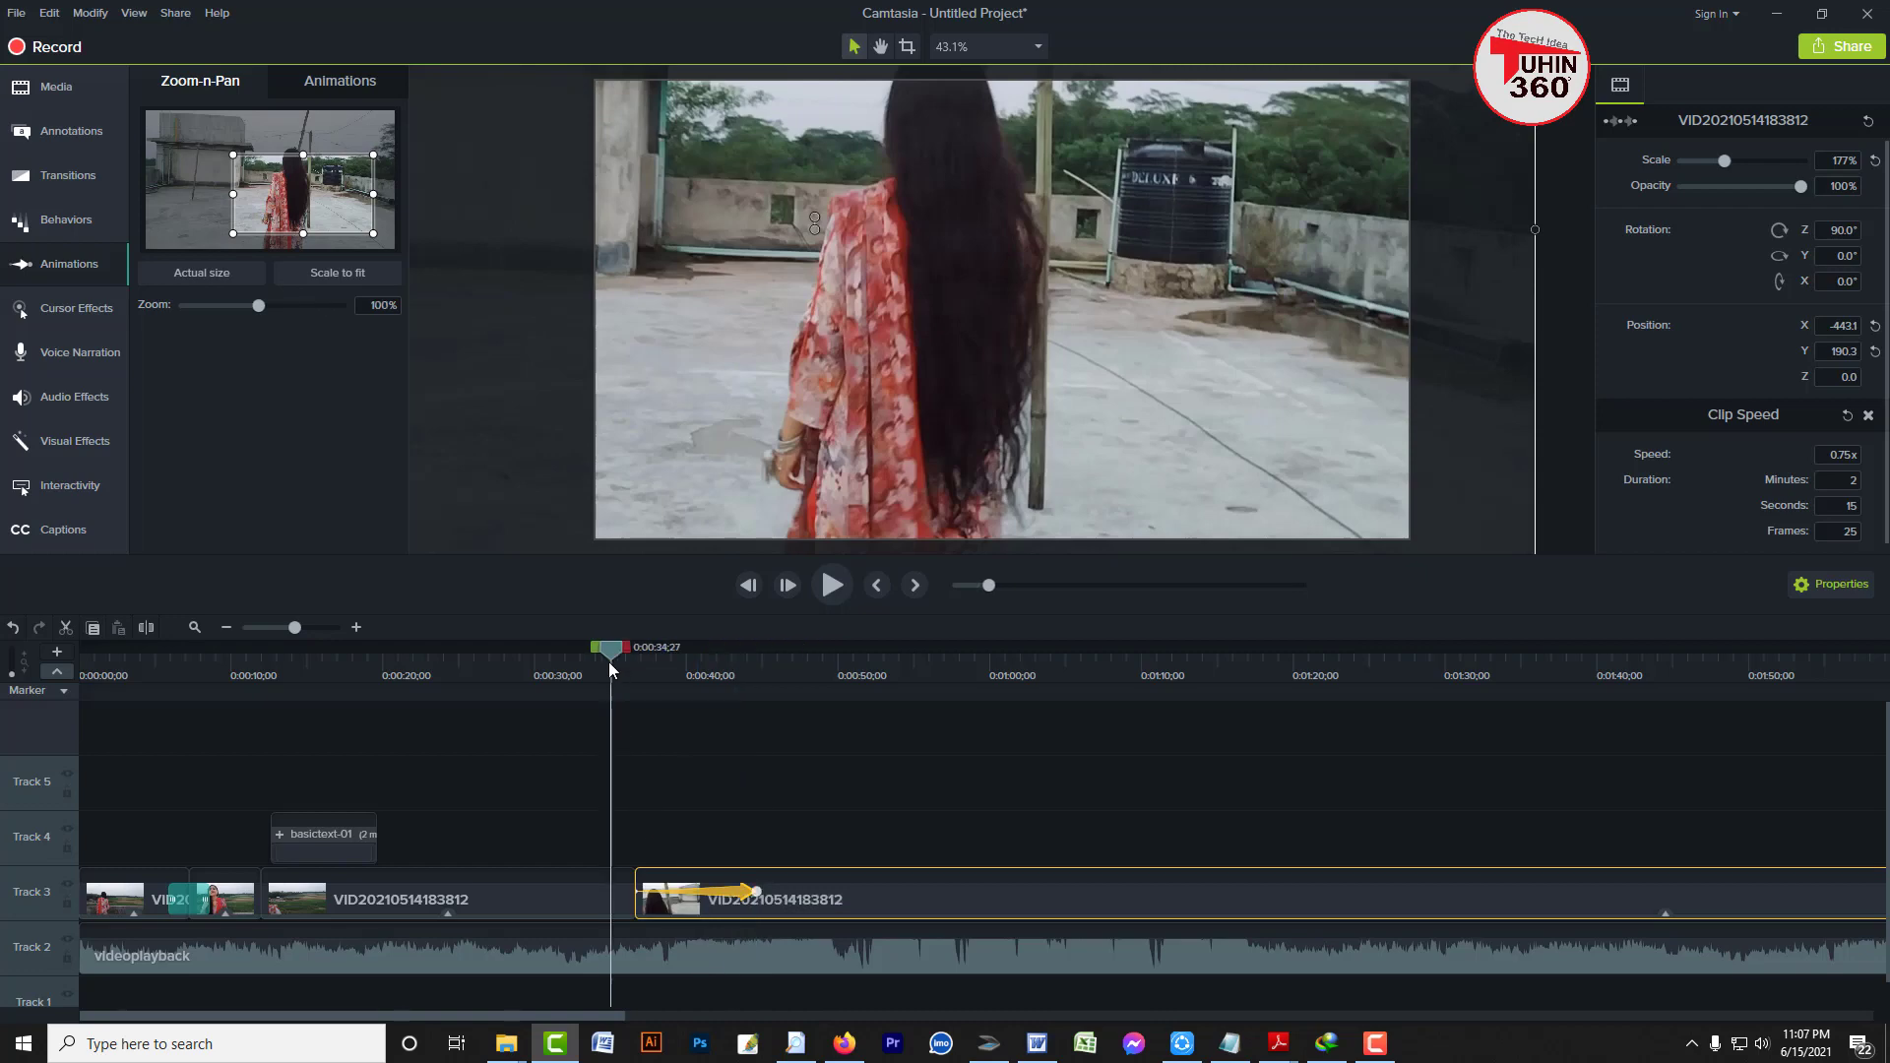
left_click(827, 588)
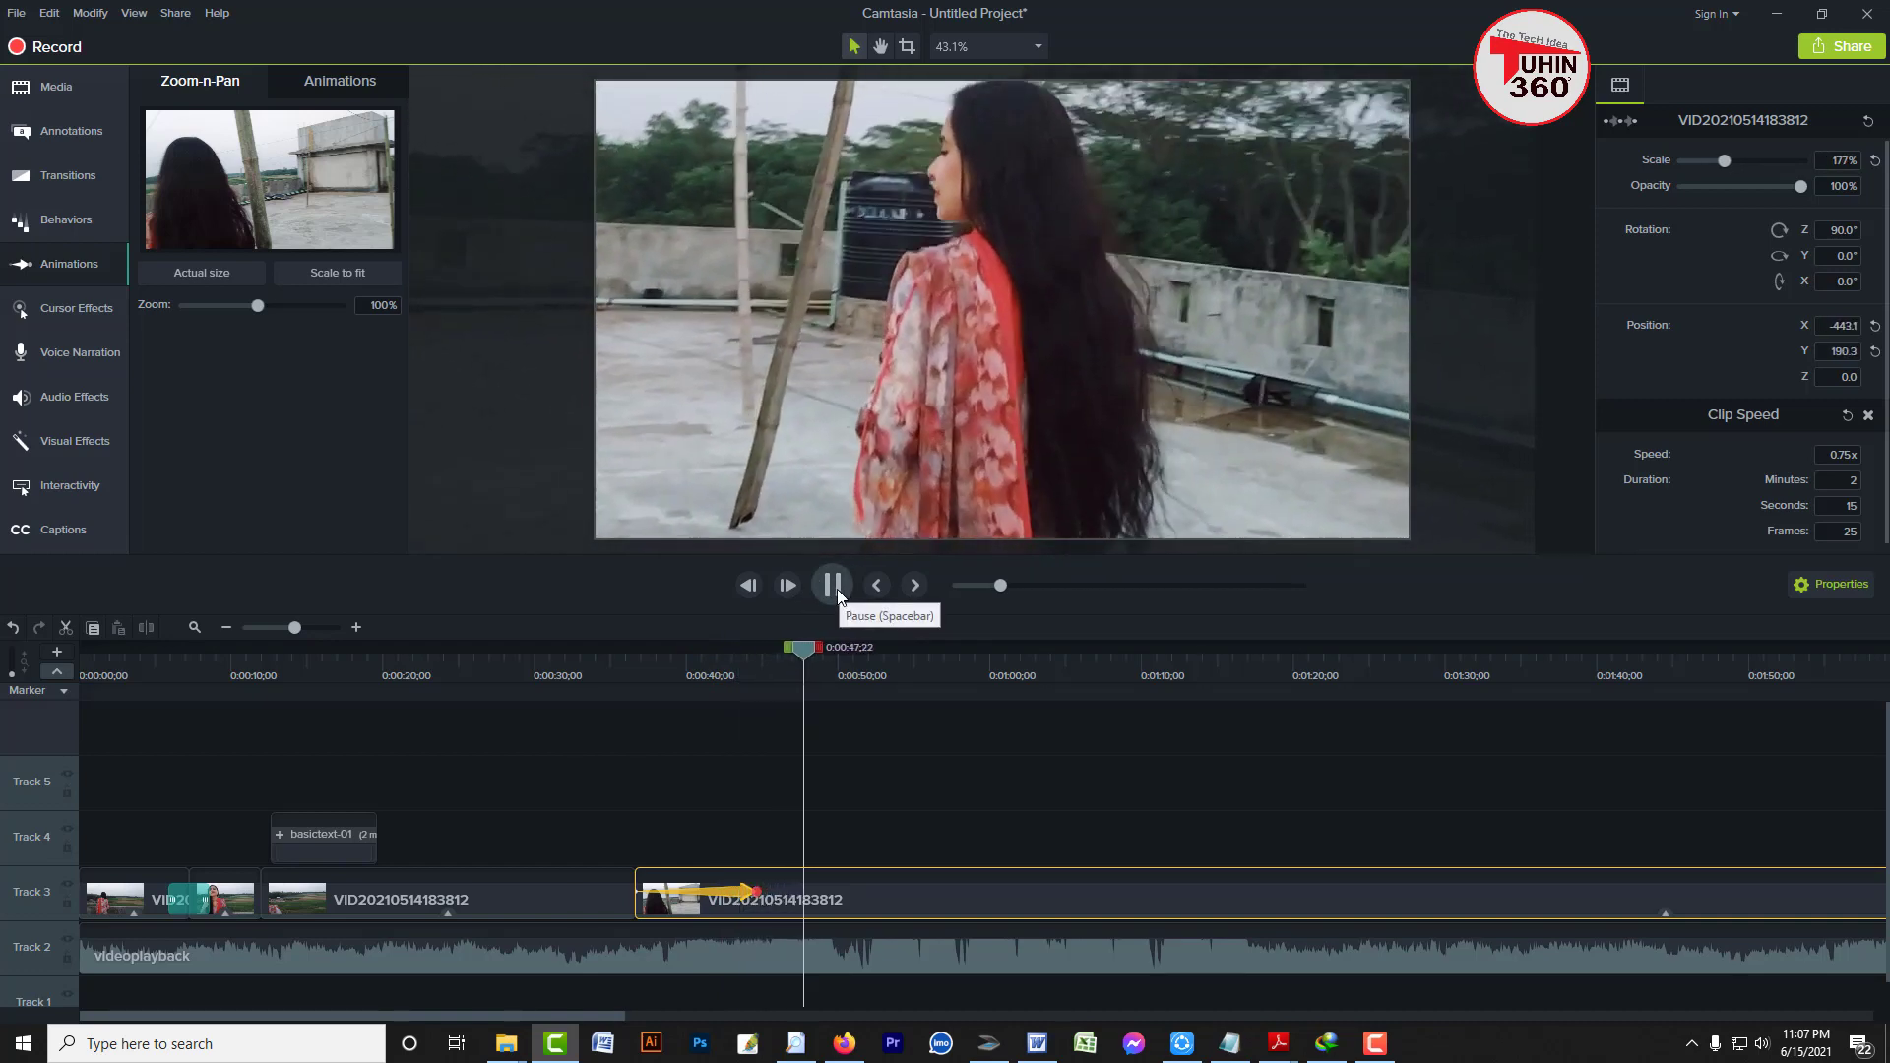
left_click(835, 588)
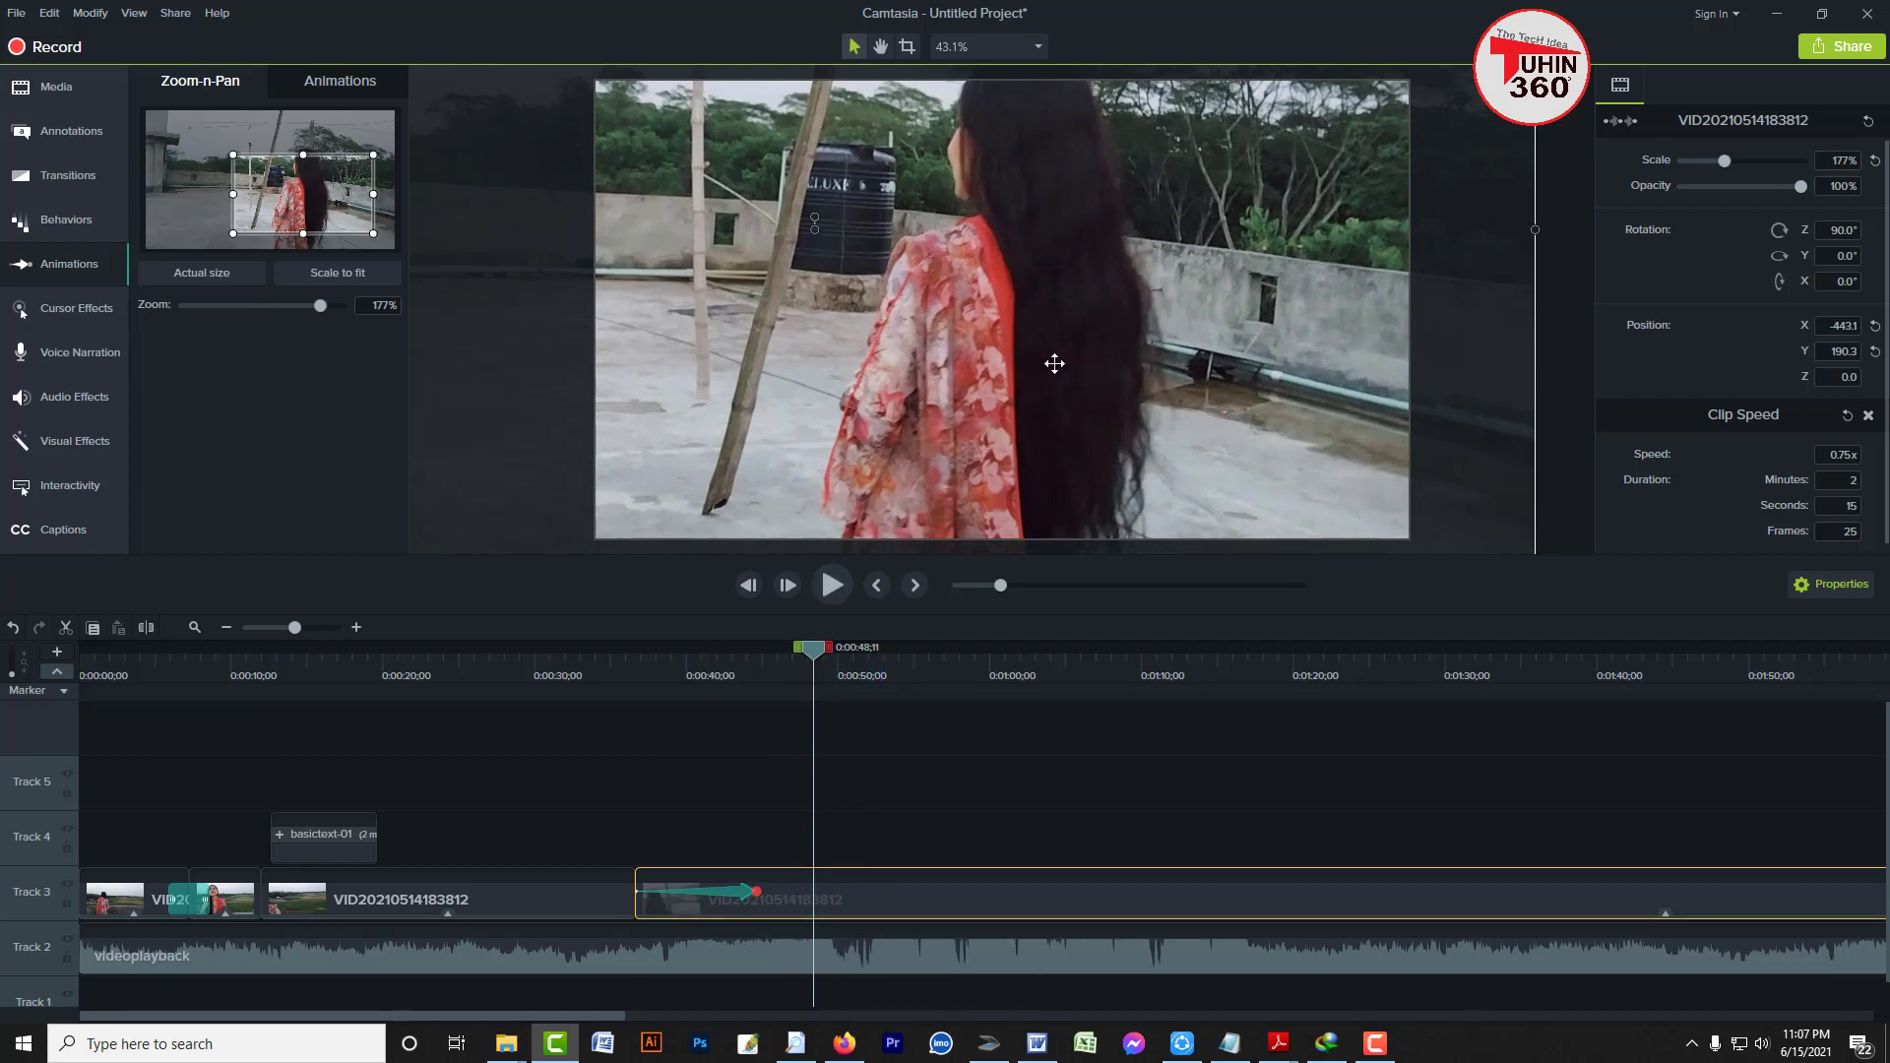
Shift the zoomed video to position X -412.9, Y -53.6 so the woman's head is inside the frame
left_click_drag(1054, 363, 1075, 422)
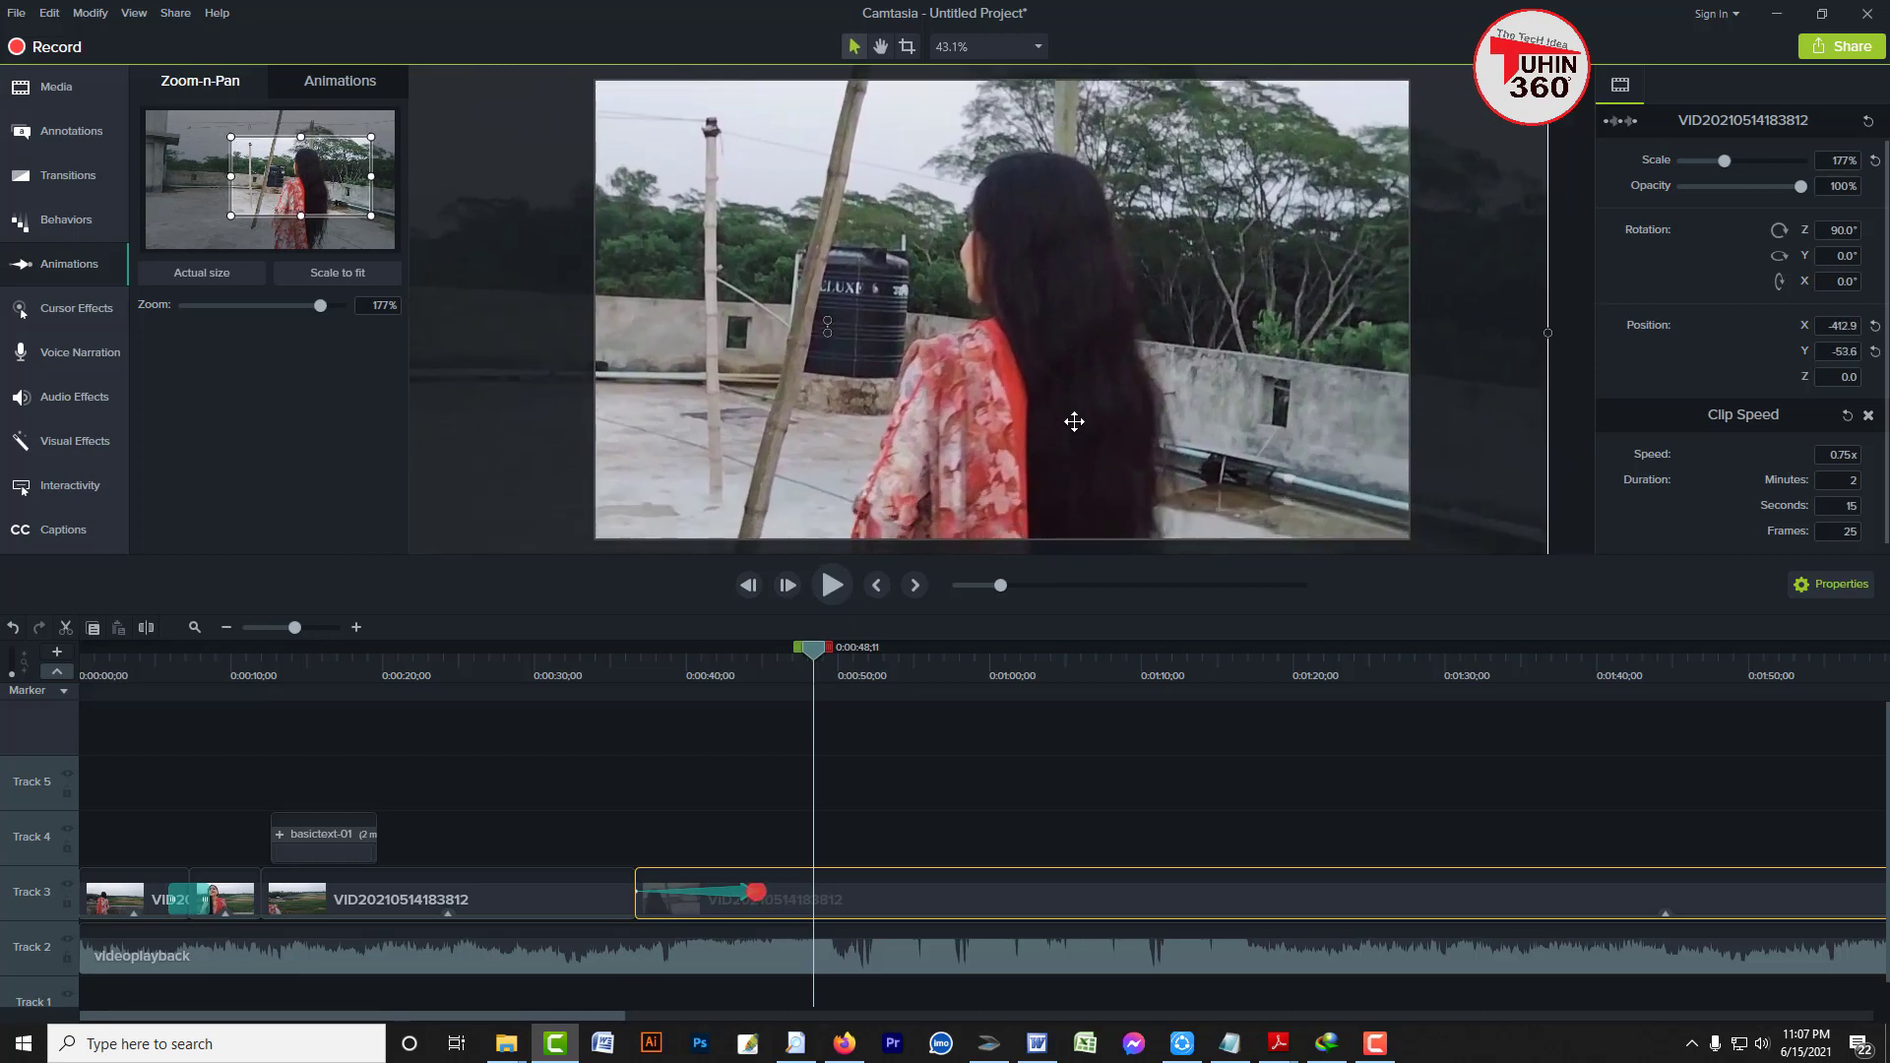
left_click(900, 783)
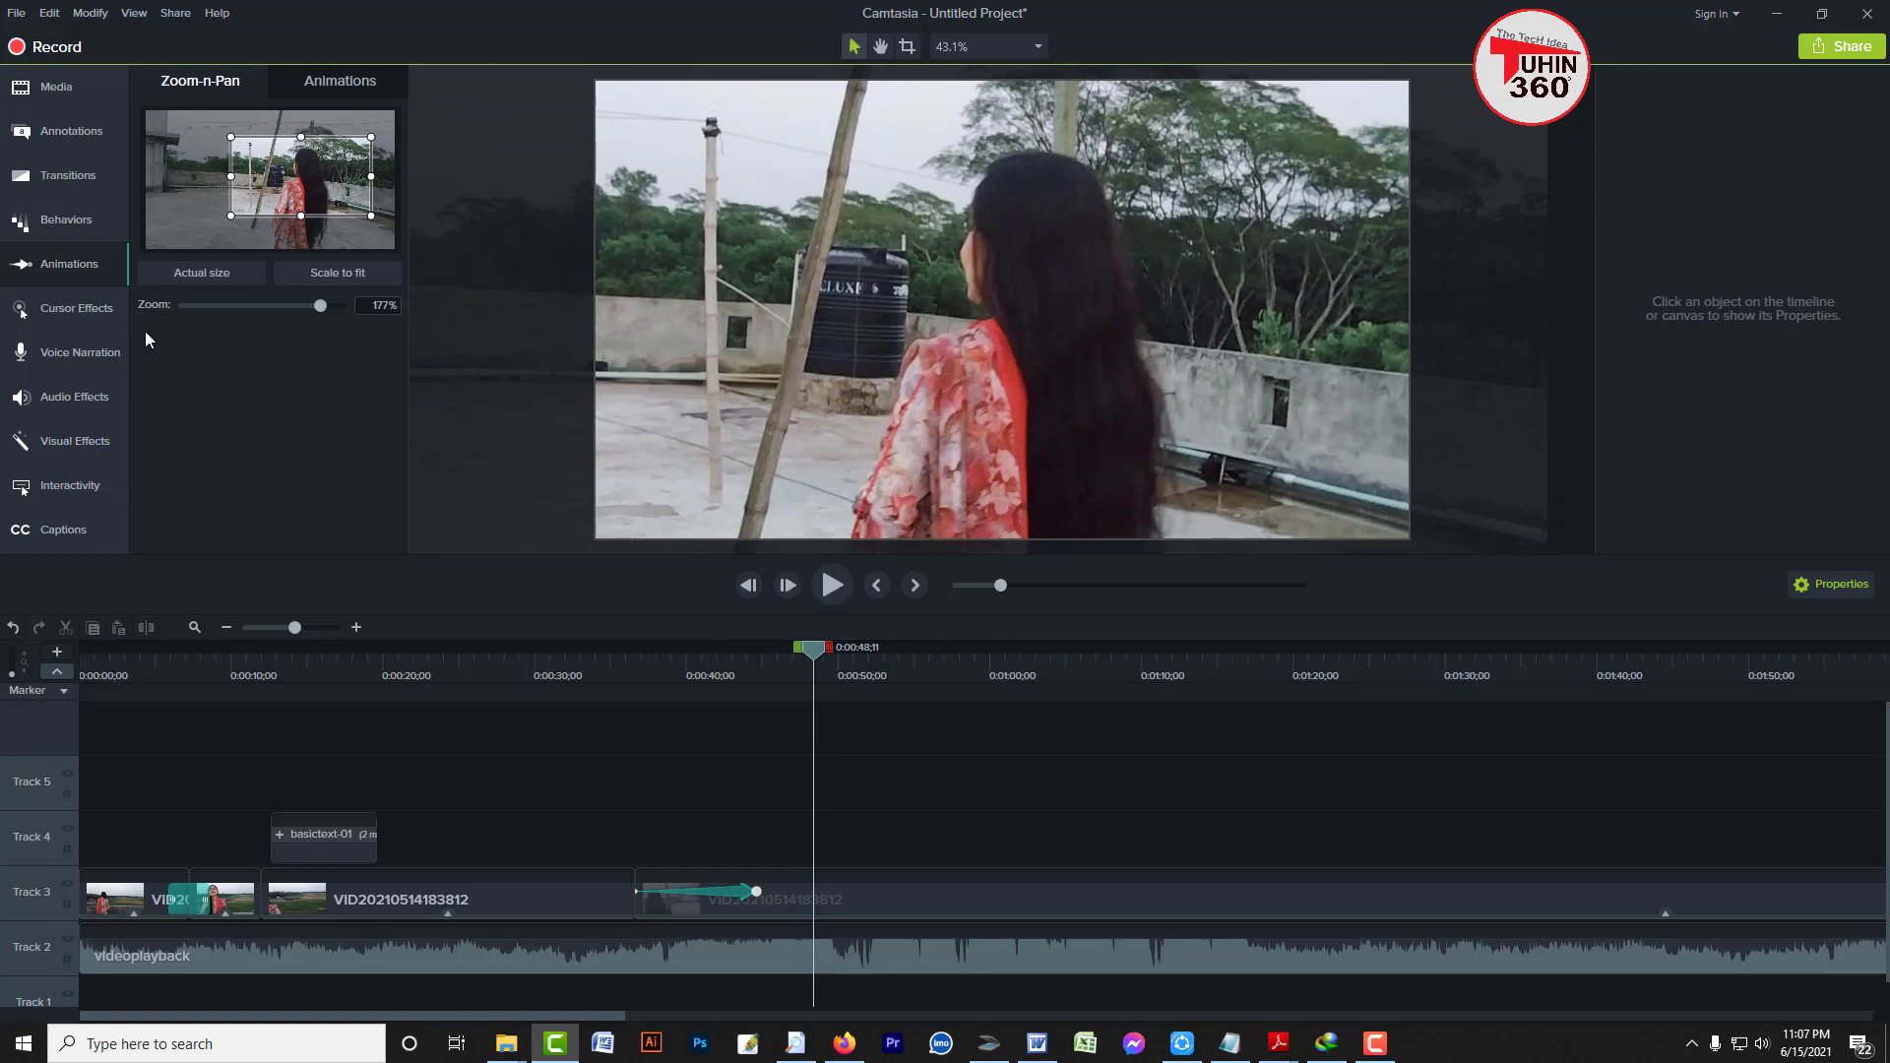
left_click(58, 276)
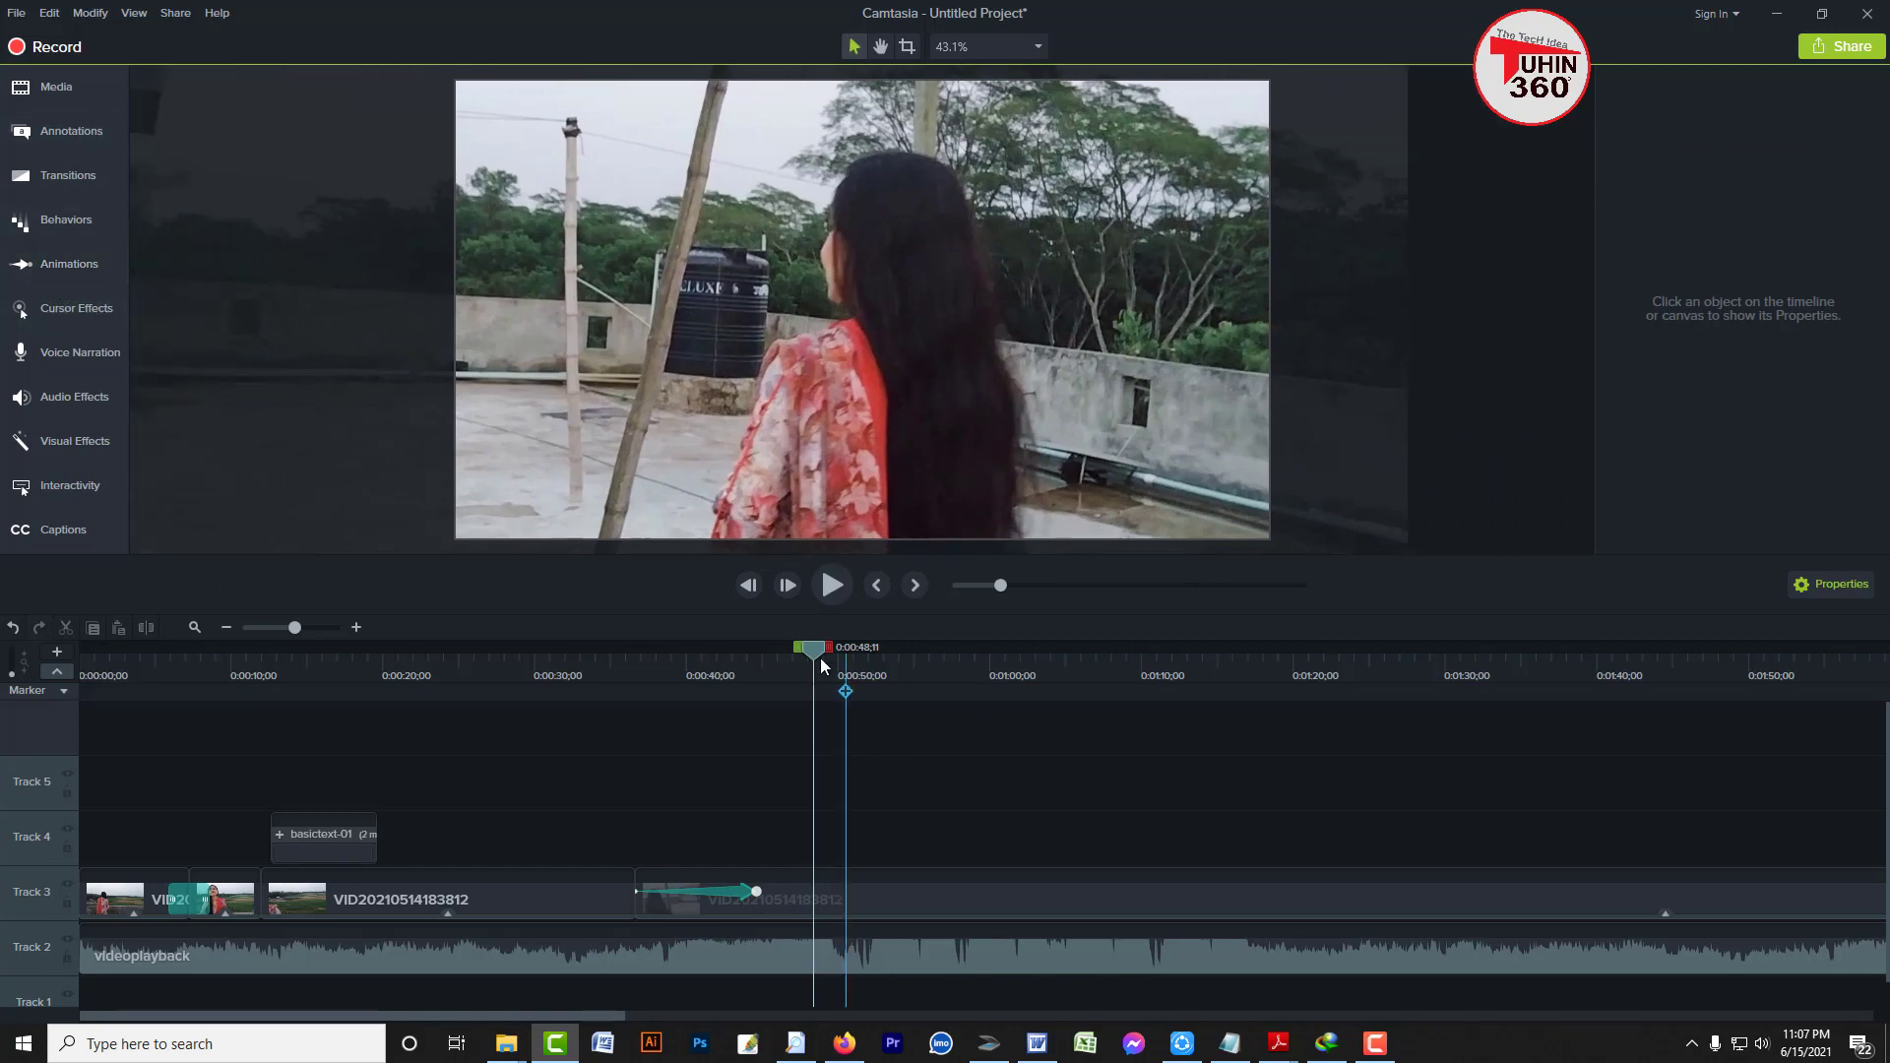
left_click_drag(811, 653, 768, 662)
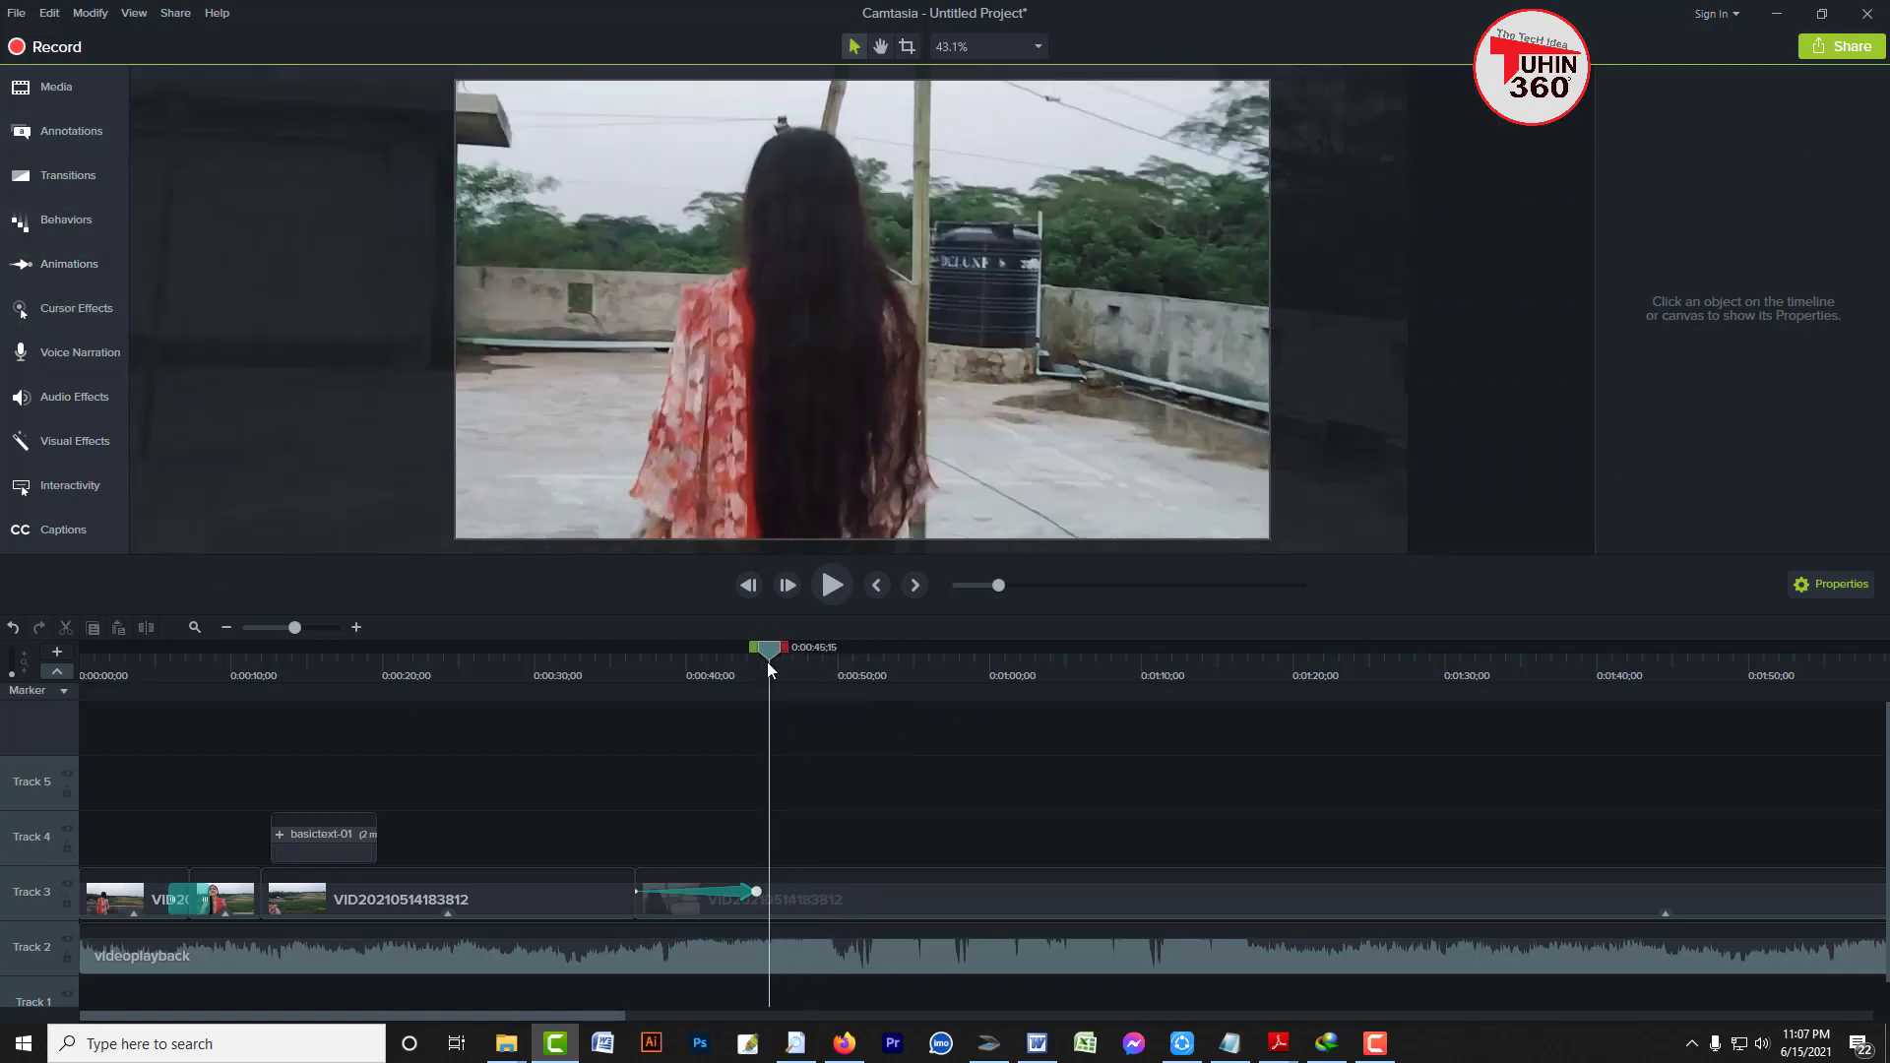
left_click(1090, 903)
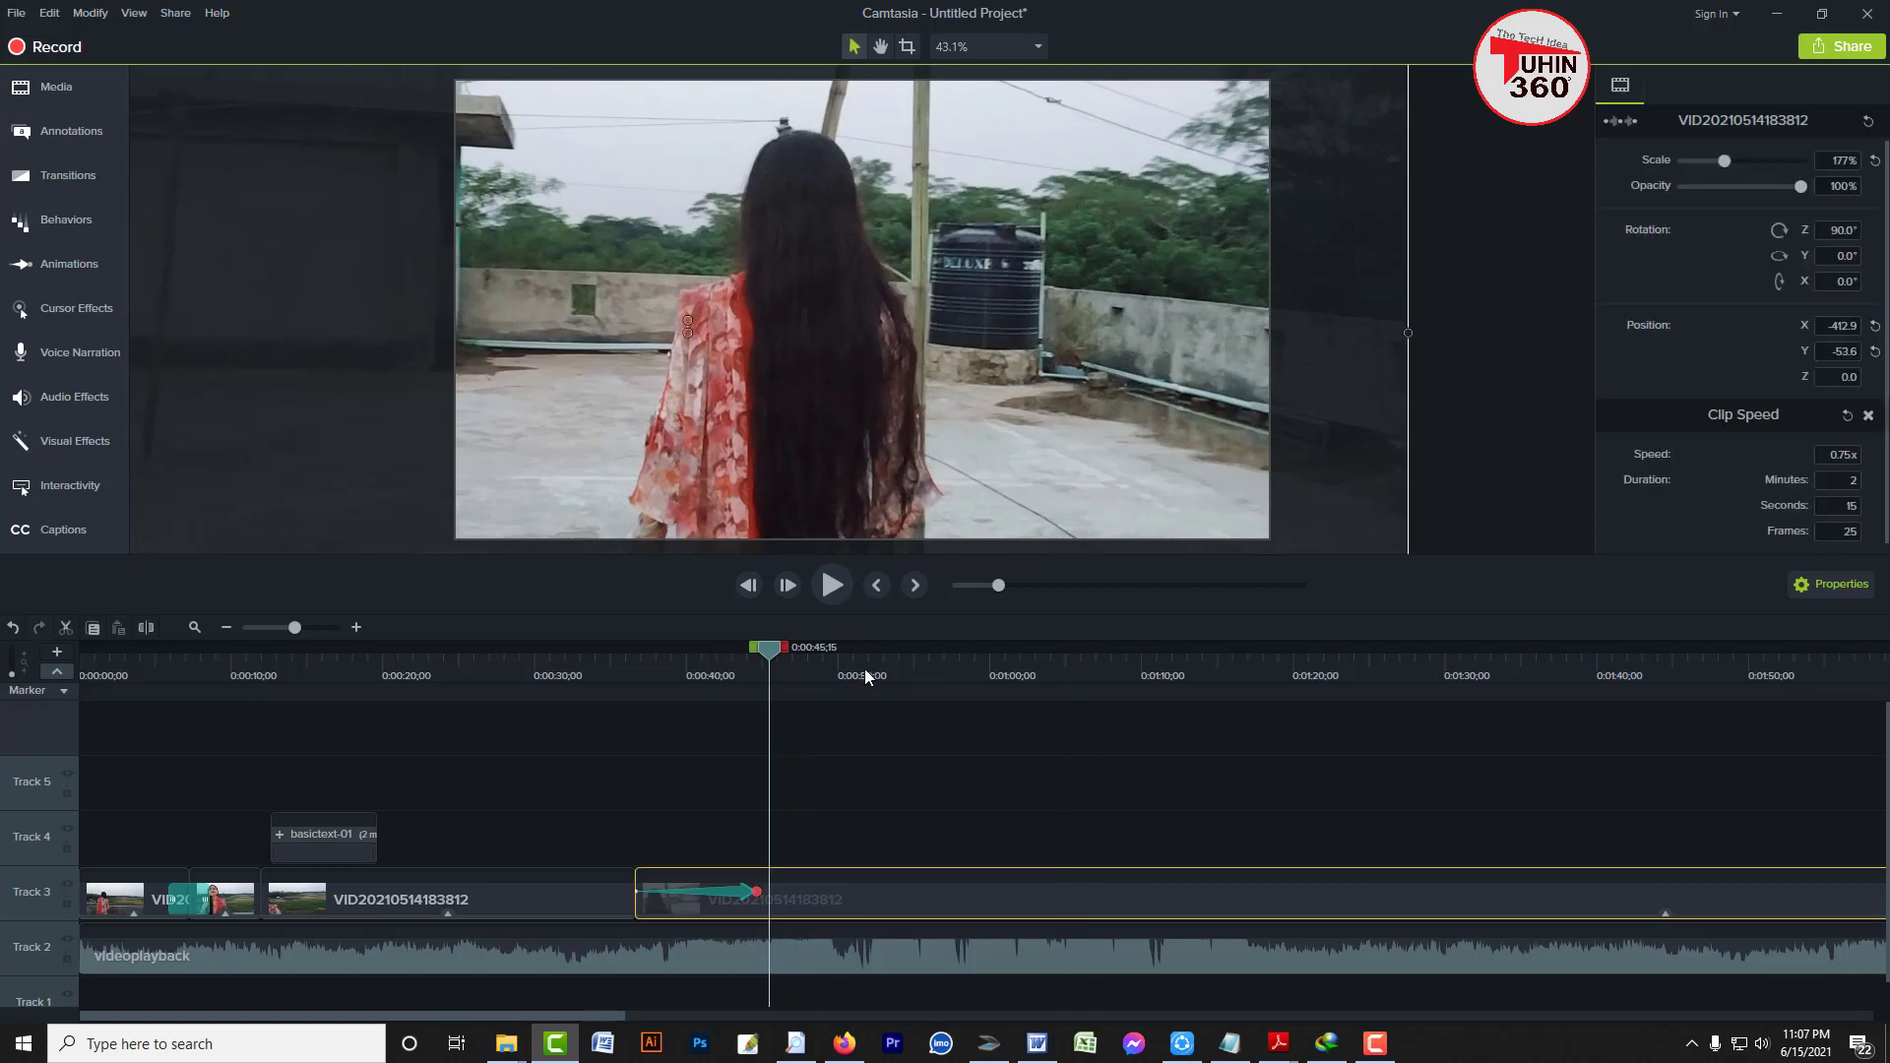
left_click(955, 653)
left_click(1090, 650)
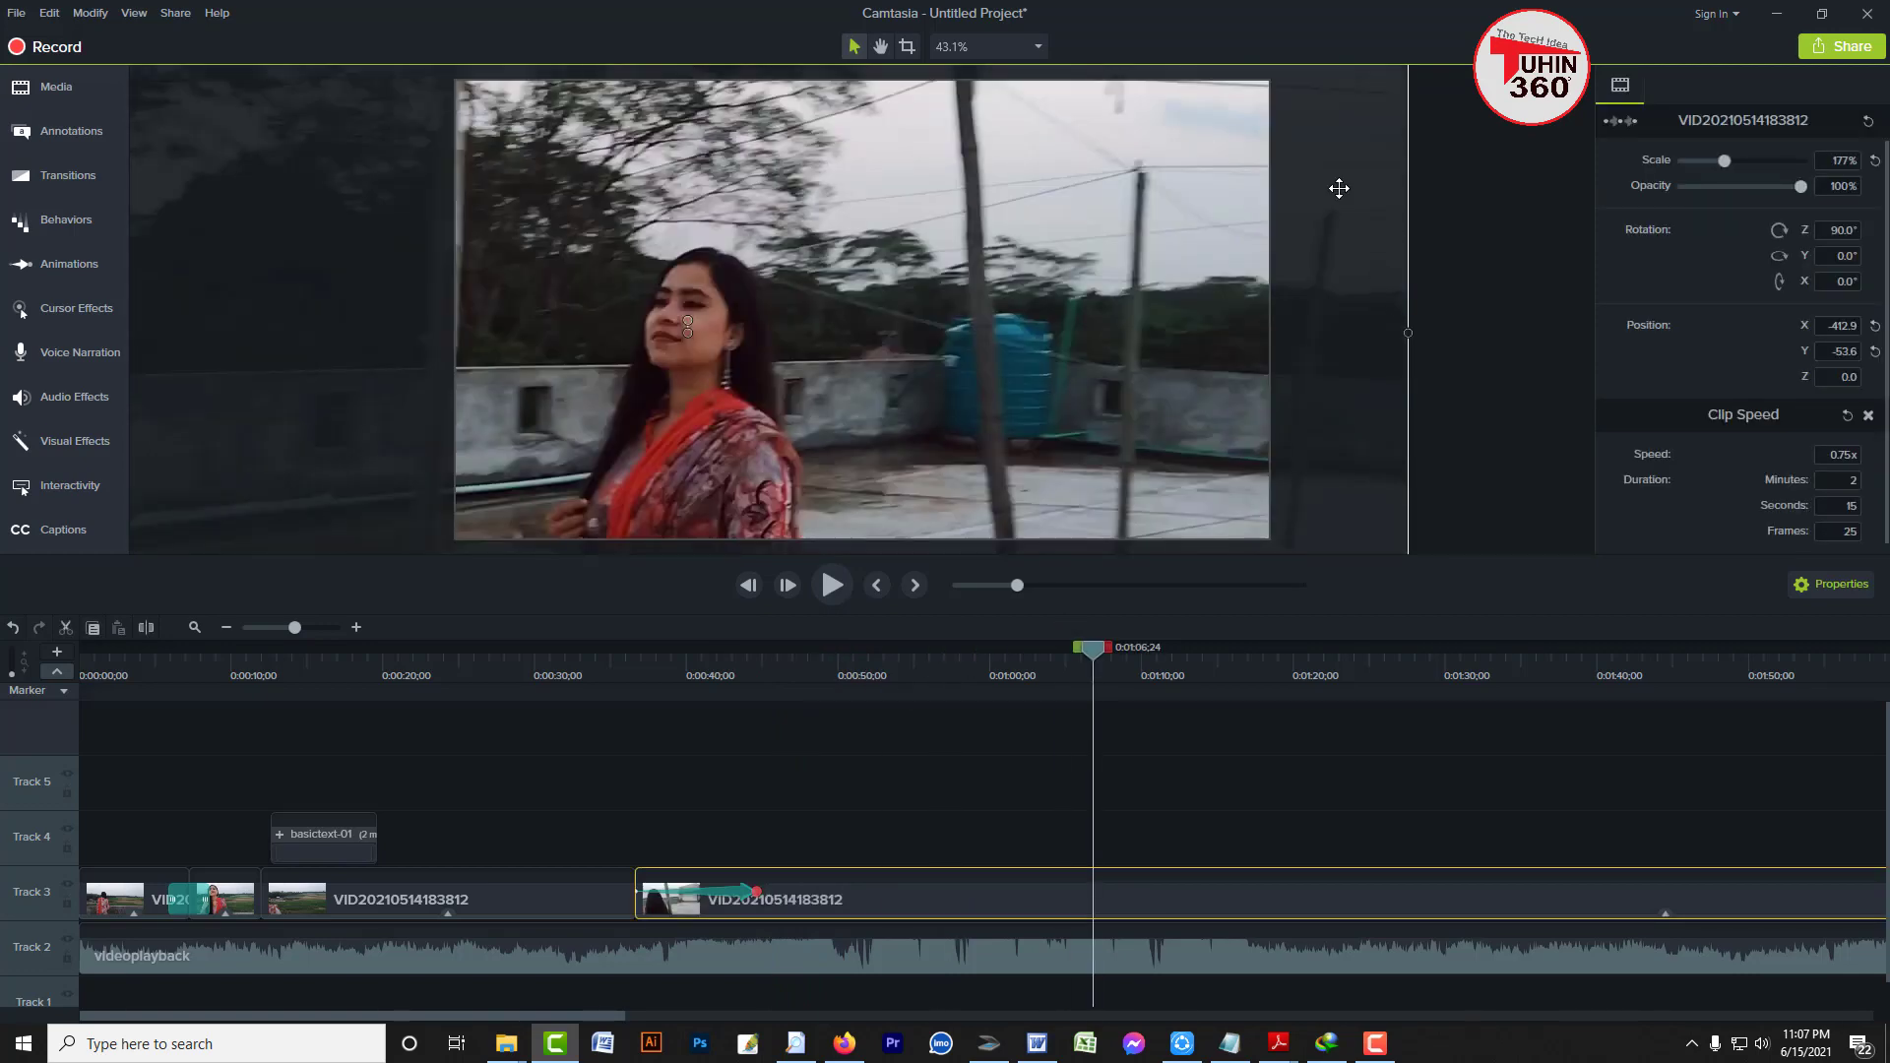
left_click(815, 661)
left_click_drag(813, 652, 967, 666)
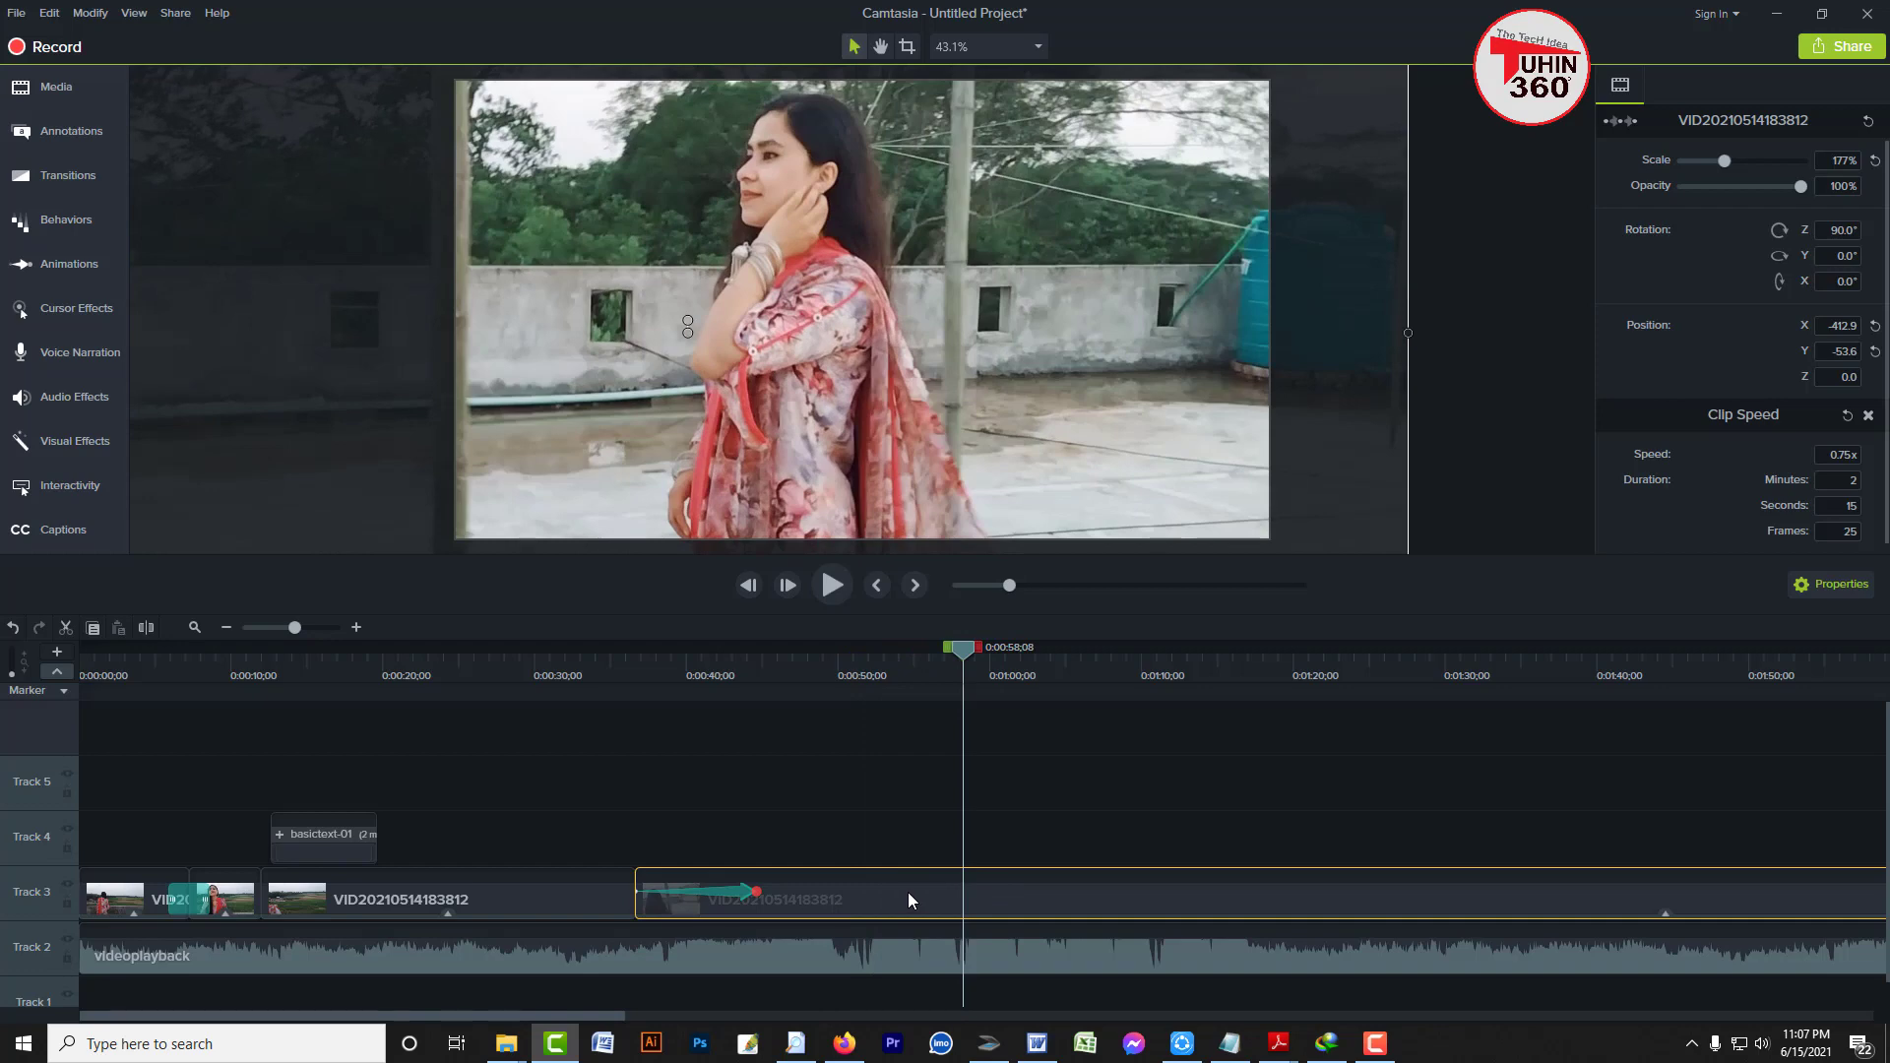
key("s")
Add a Zoom-n-Pan animation at 0:01:02;10 on the new clip segment that zooms out to 95%
left_click_drag(965, 658, 1019, 653)
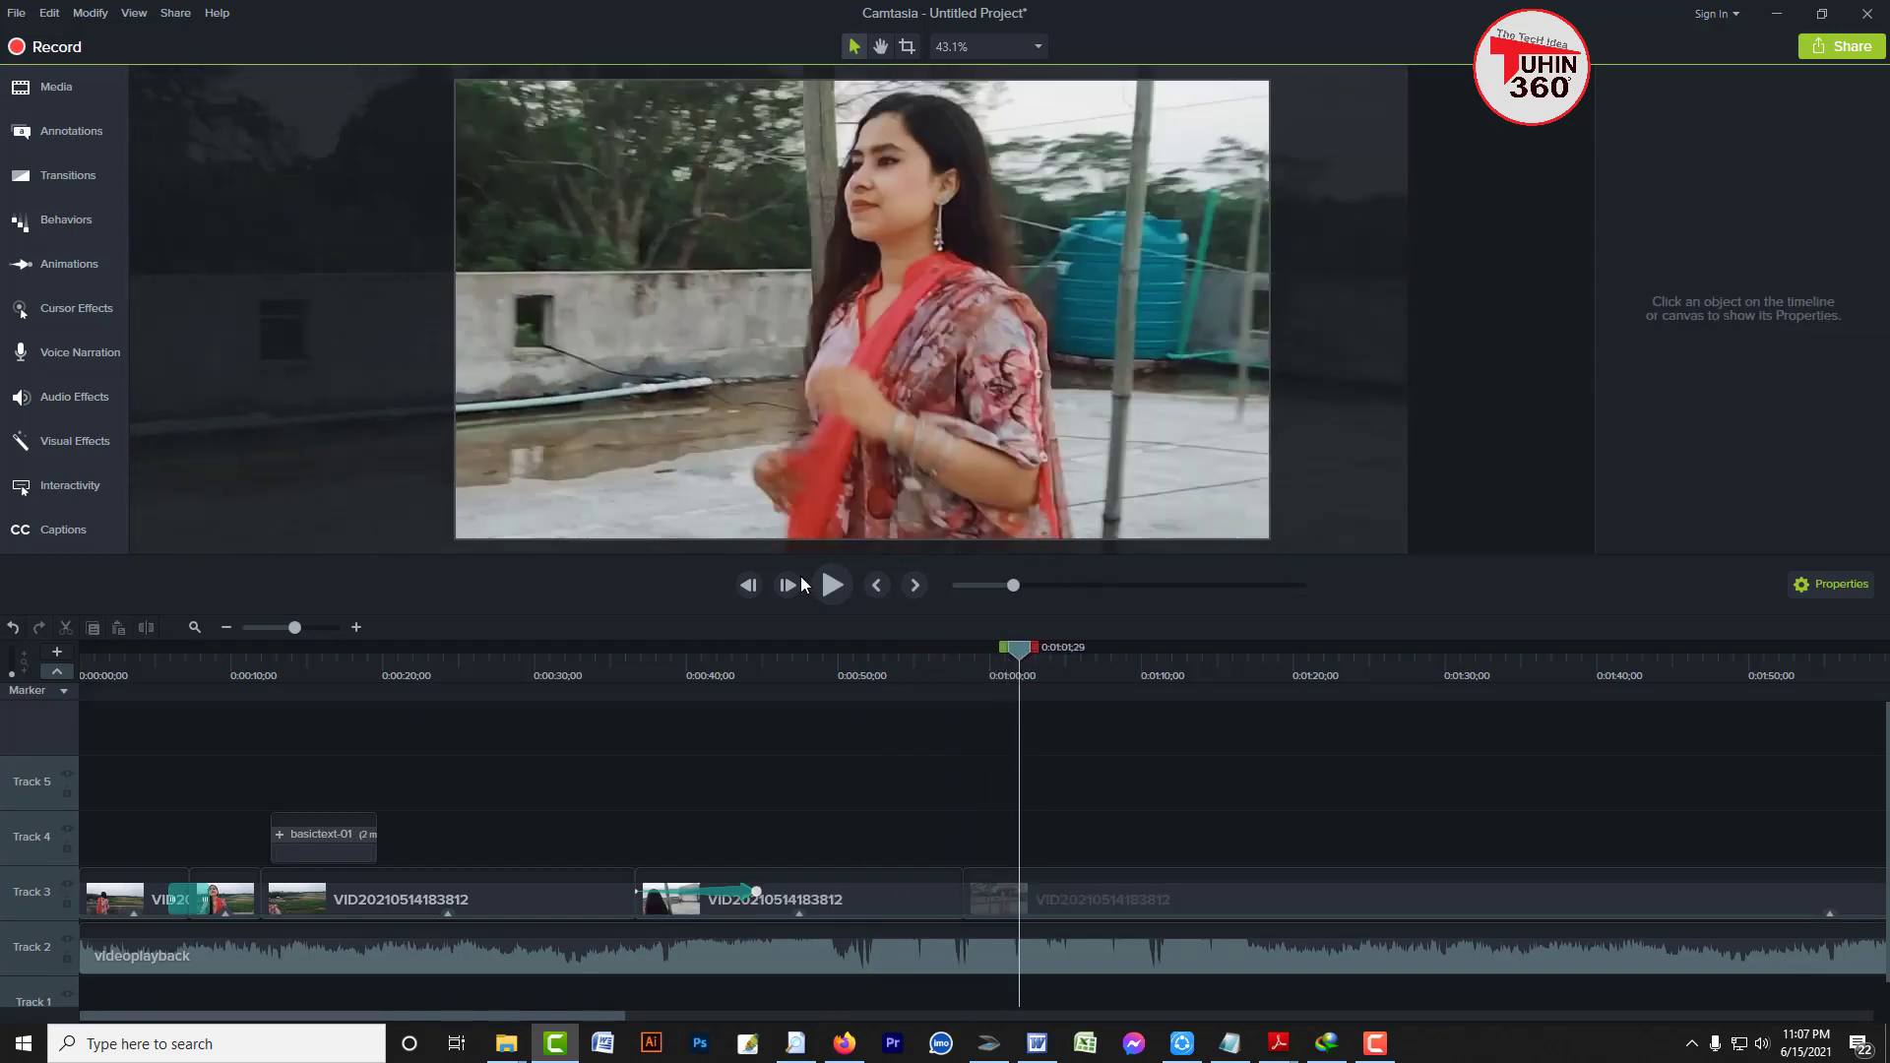
left_click(1016, 904)
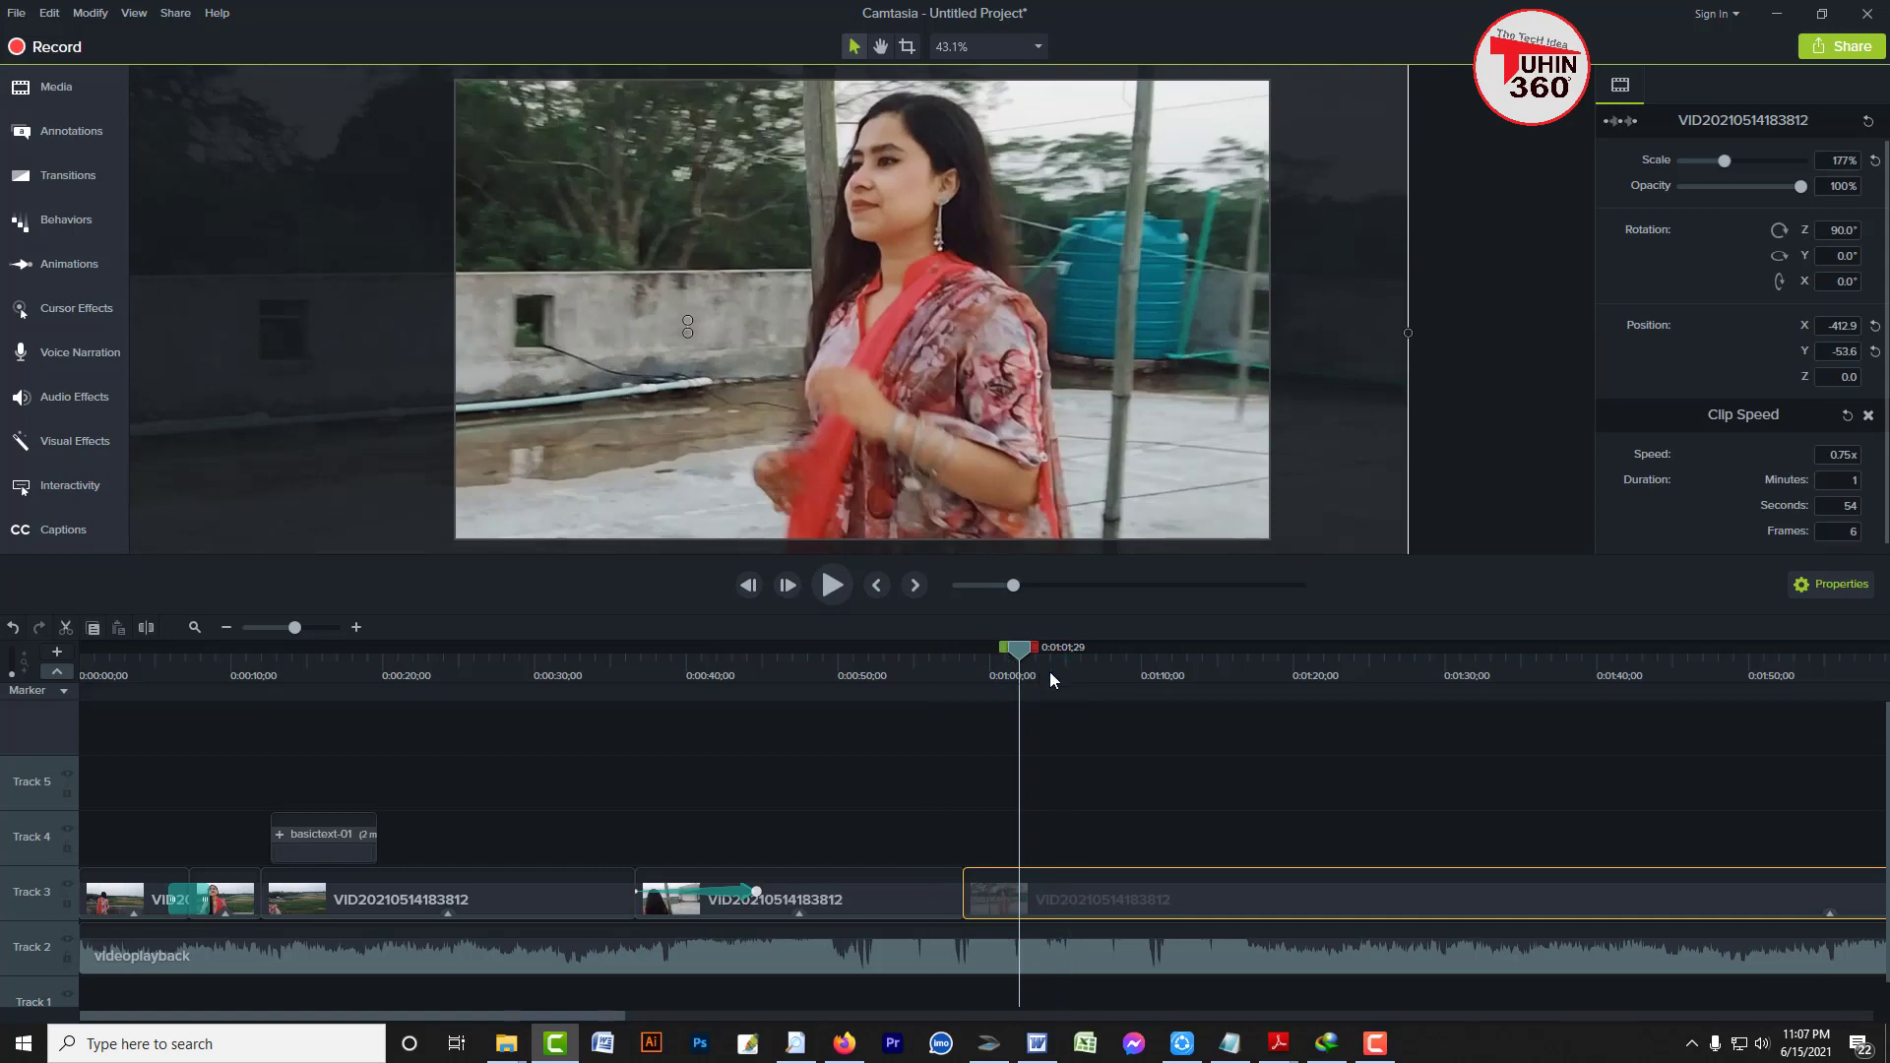
left_click_drag(1034, 653, 1018, 658)
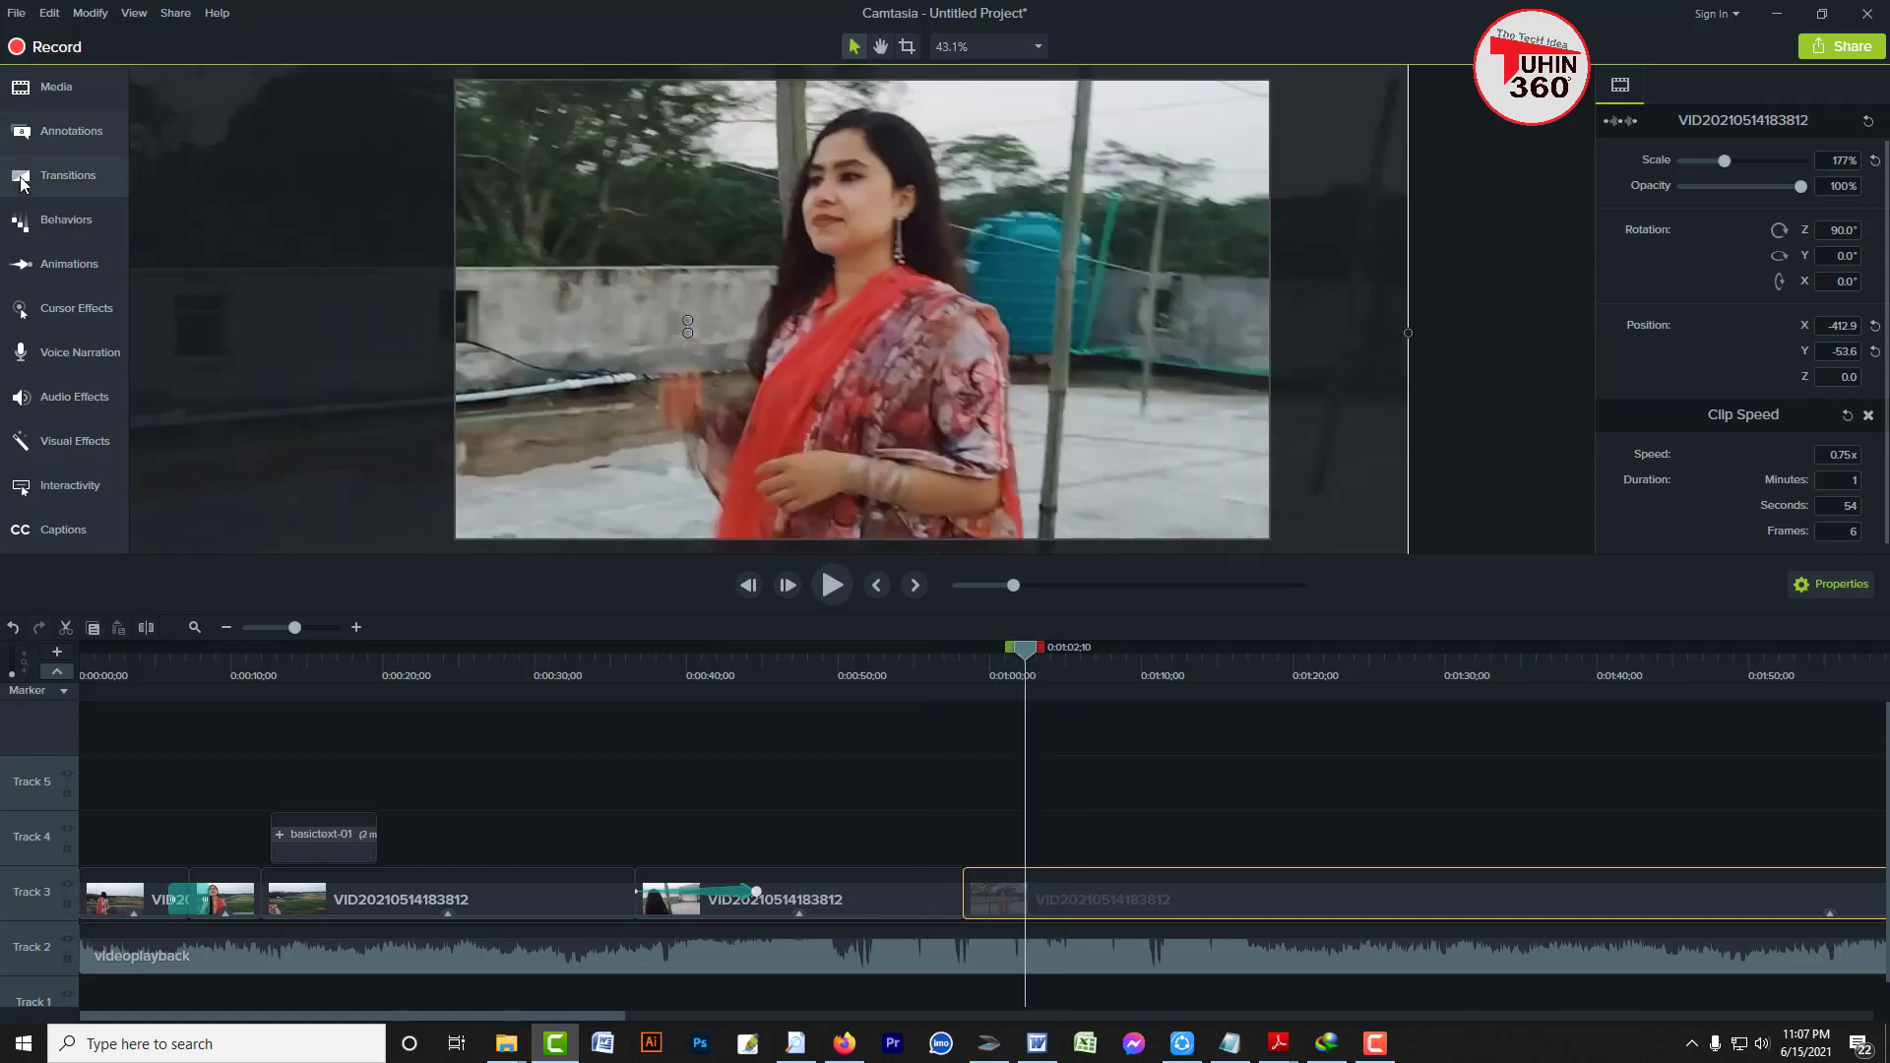
left_click(61, 264)
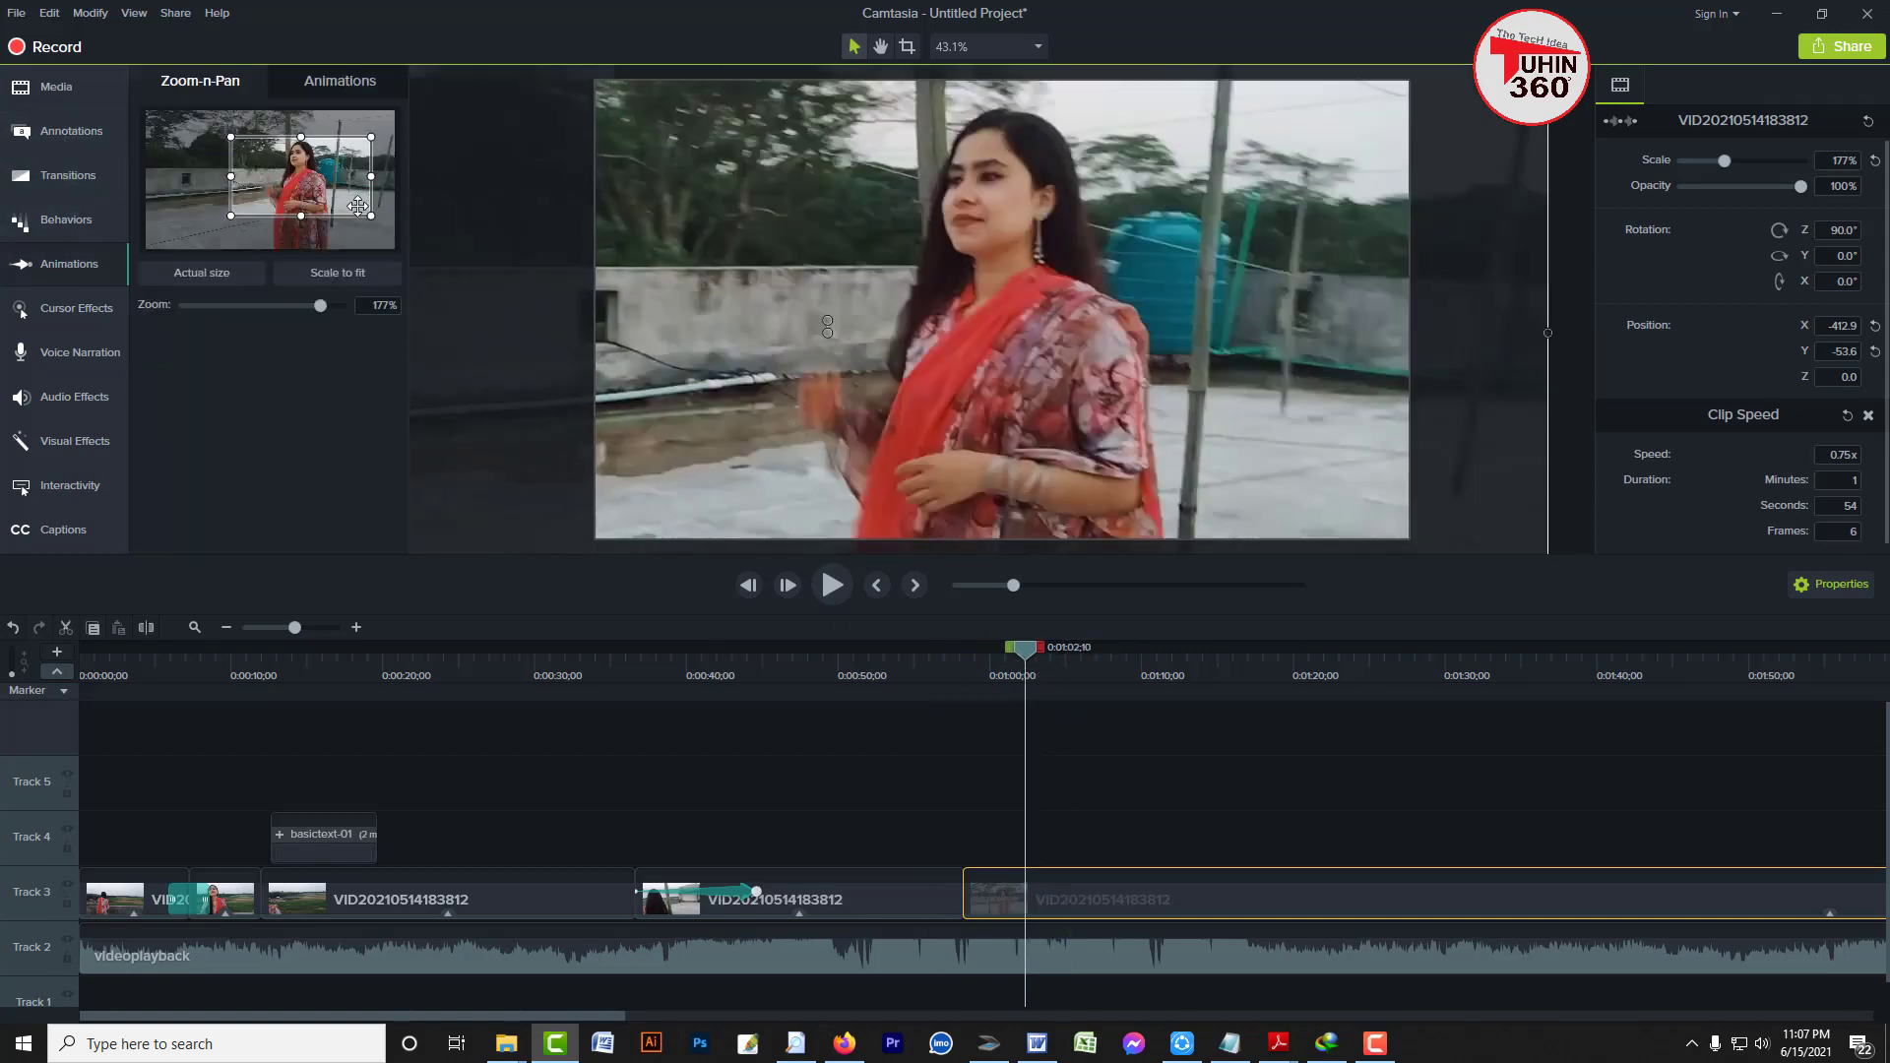
left_click_drag(378, 217, 392, 242)
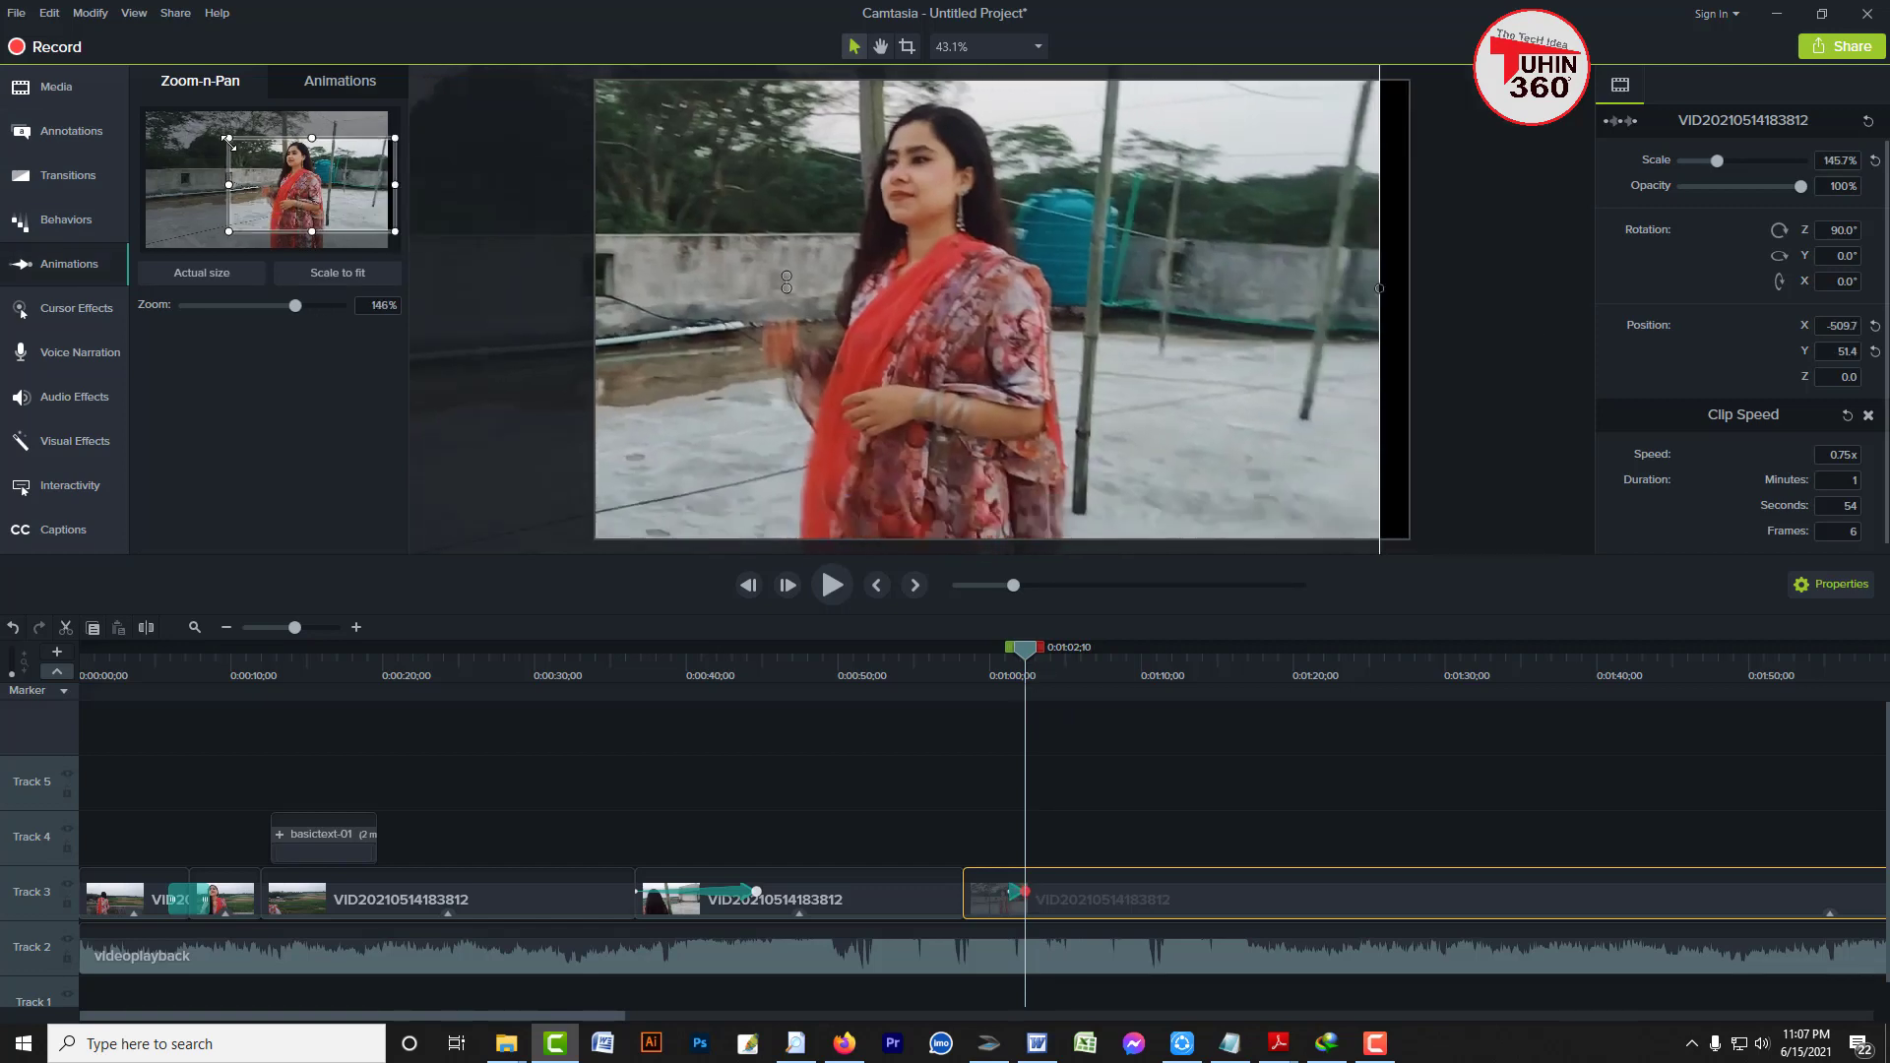
left_click_drag(228, 141, 118, 248)
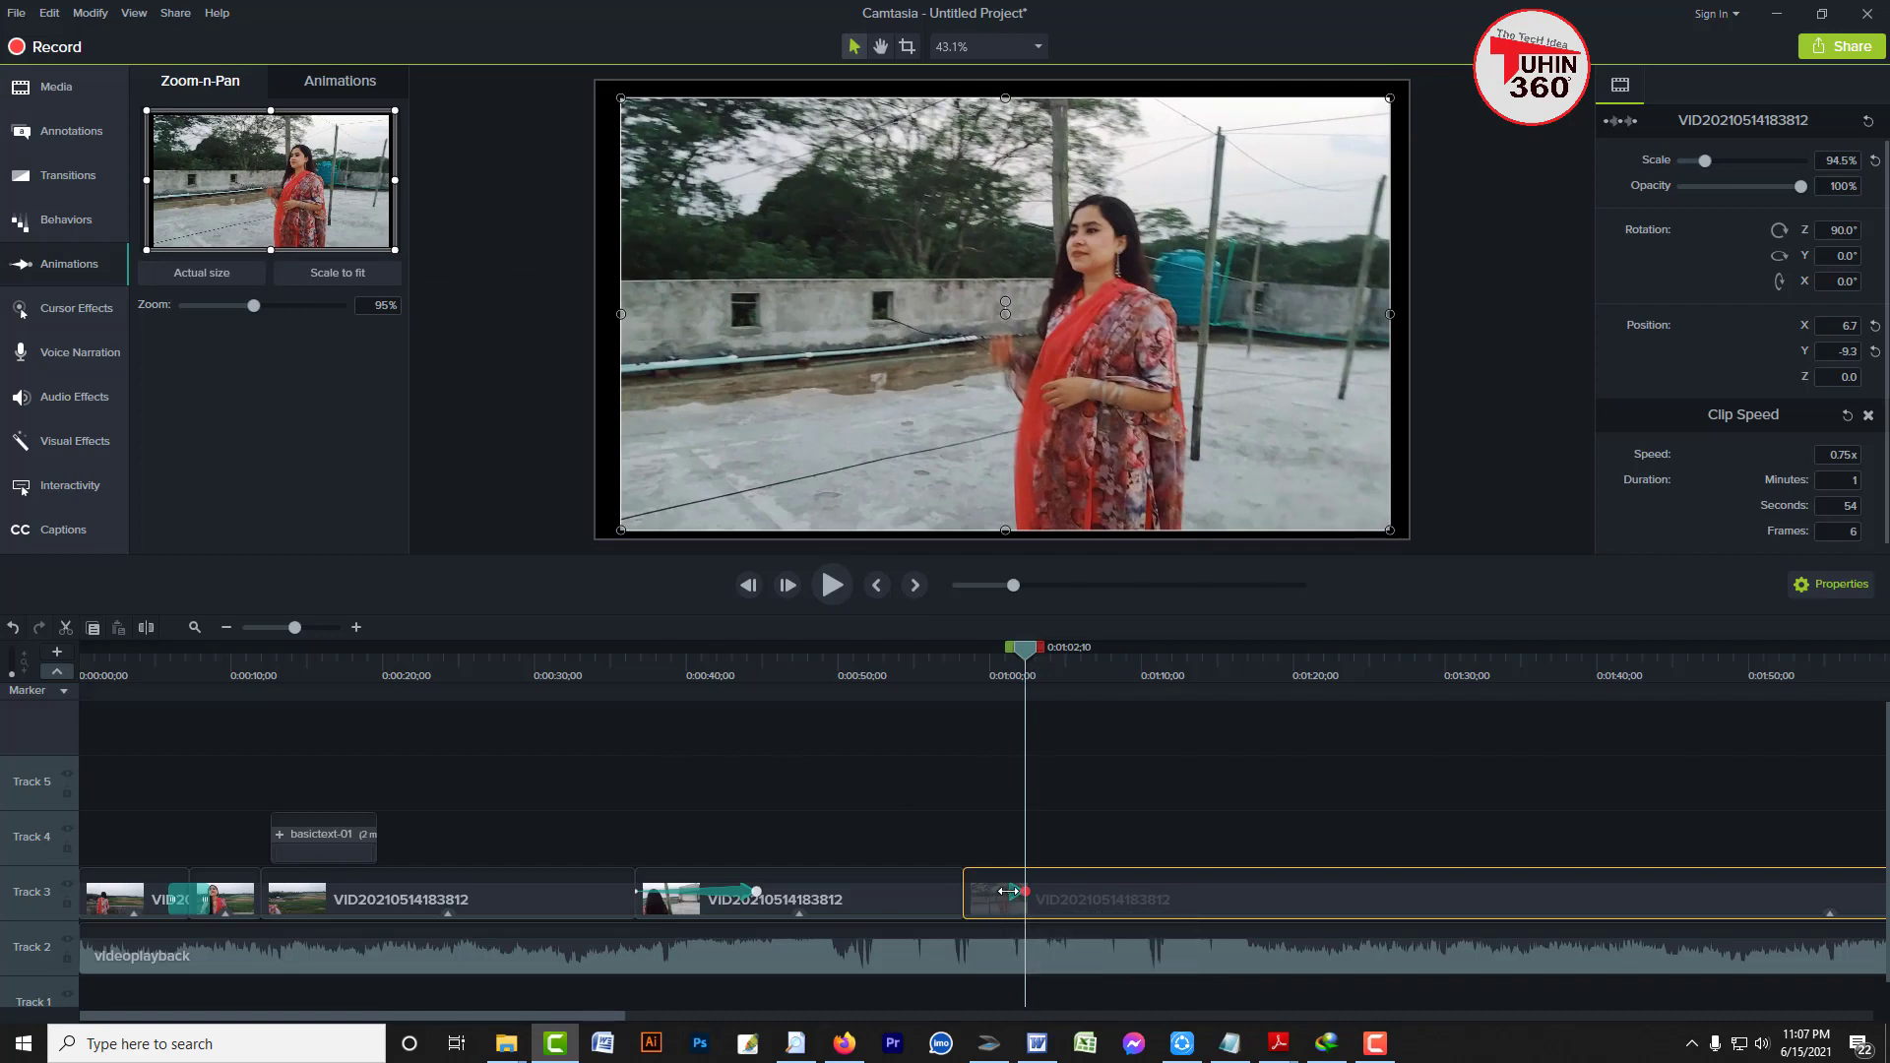
Extend the zoom-out animation back to its clip's start at 0:00:58;08 and preview it
left_click_drag(1014, 892, 945, 896)
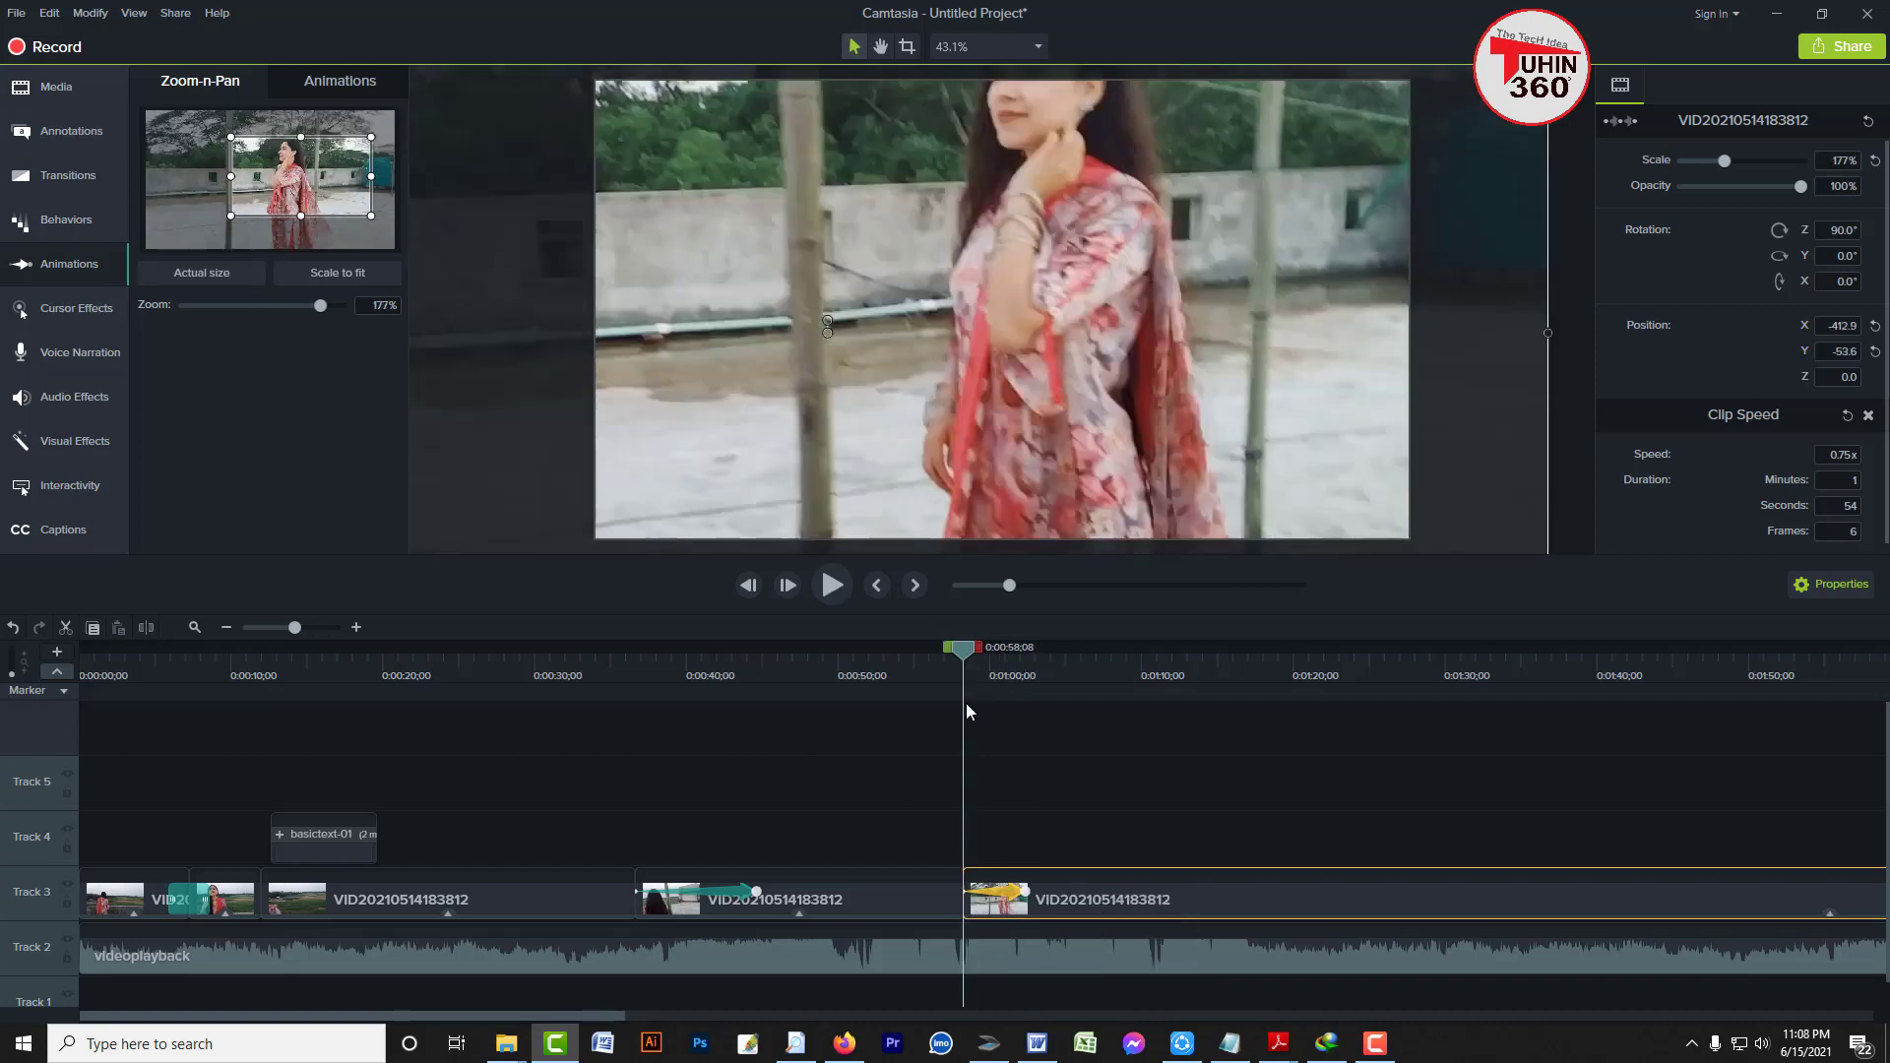
left_click(833, 587)
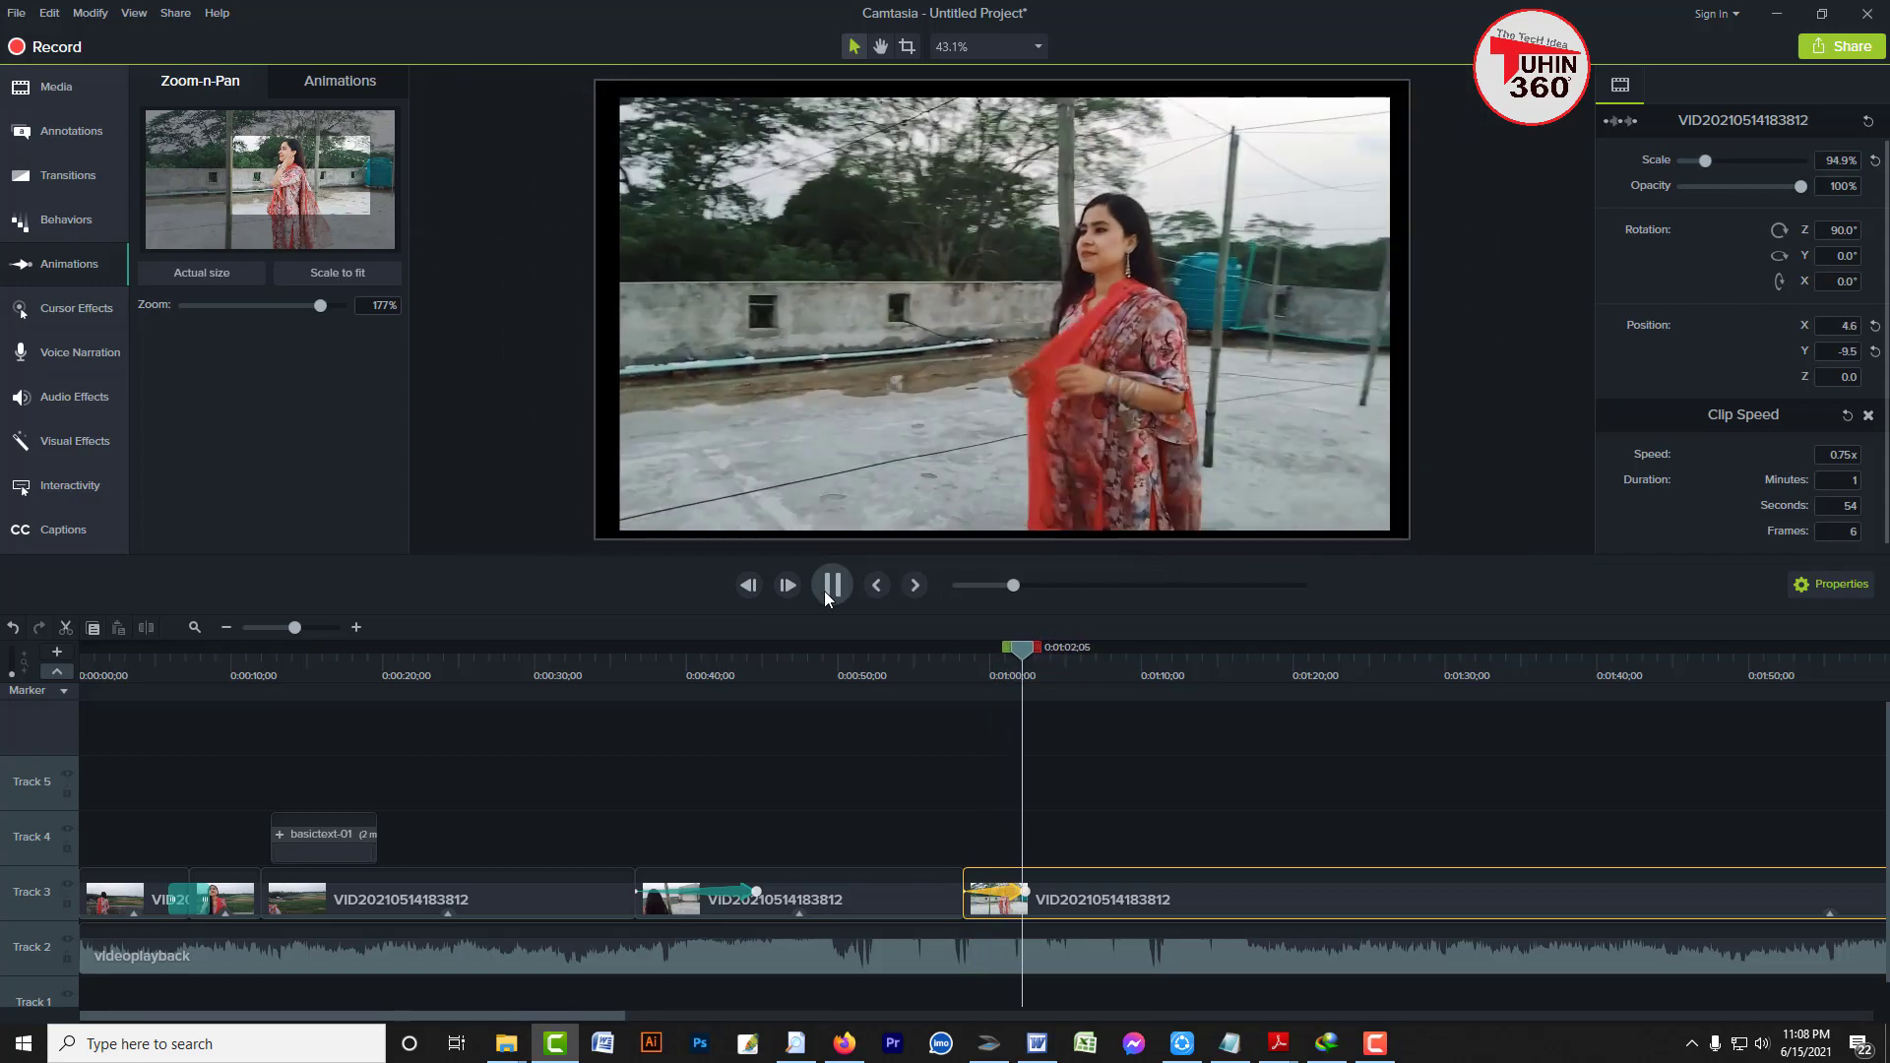
left_click(828, 594)
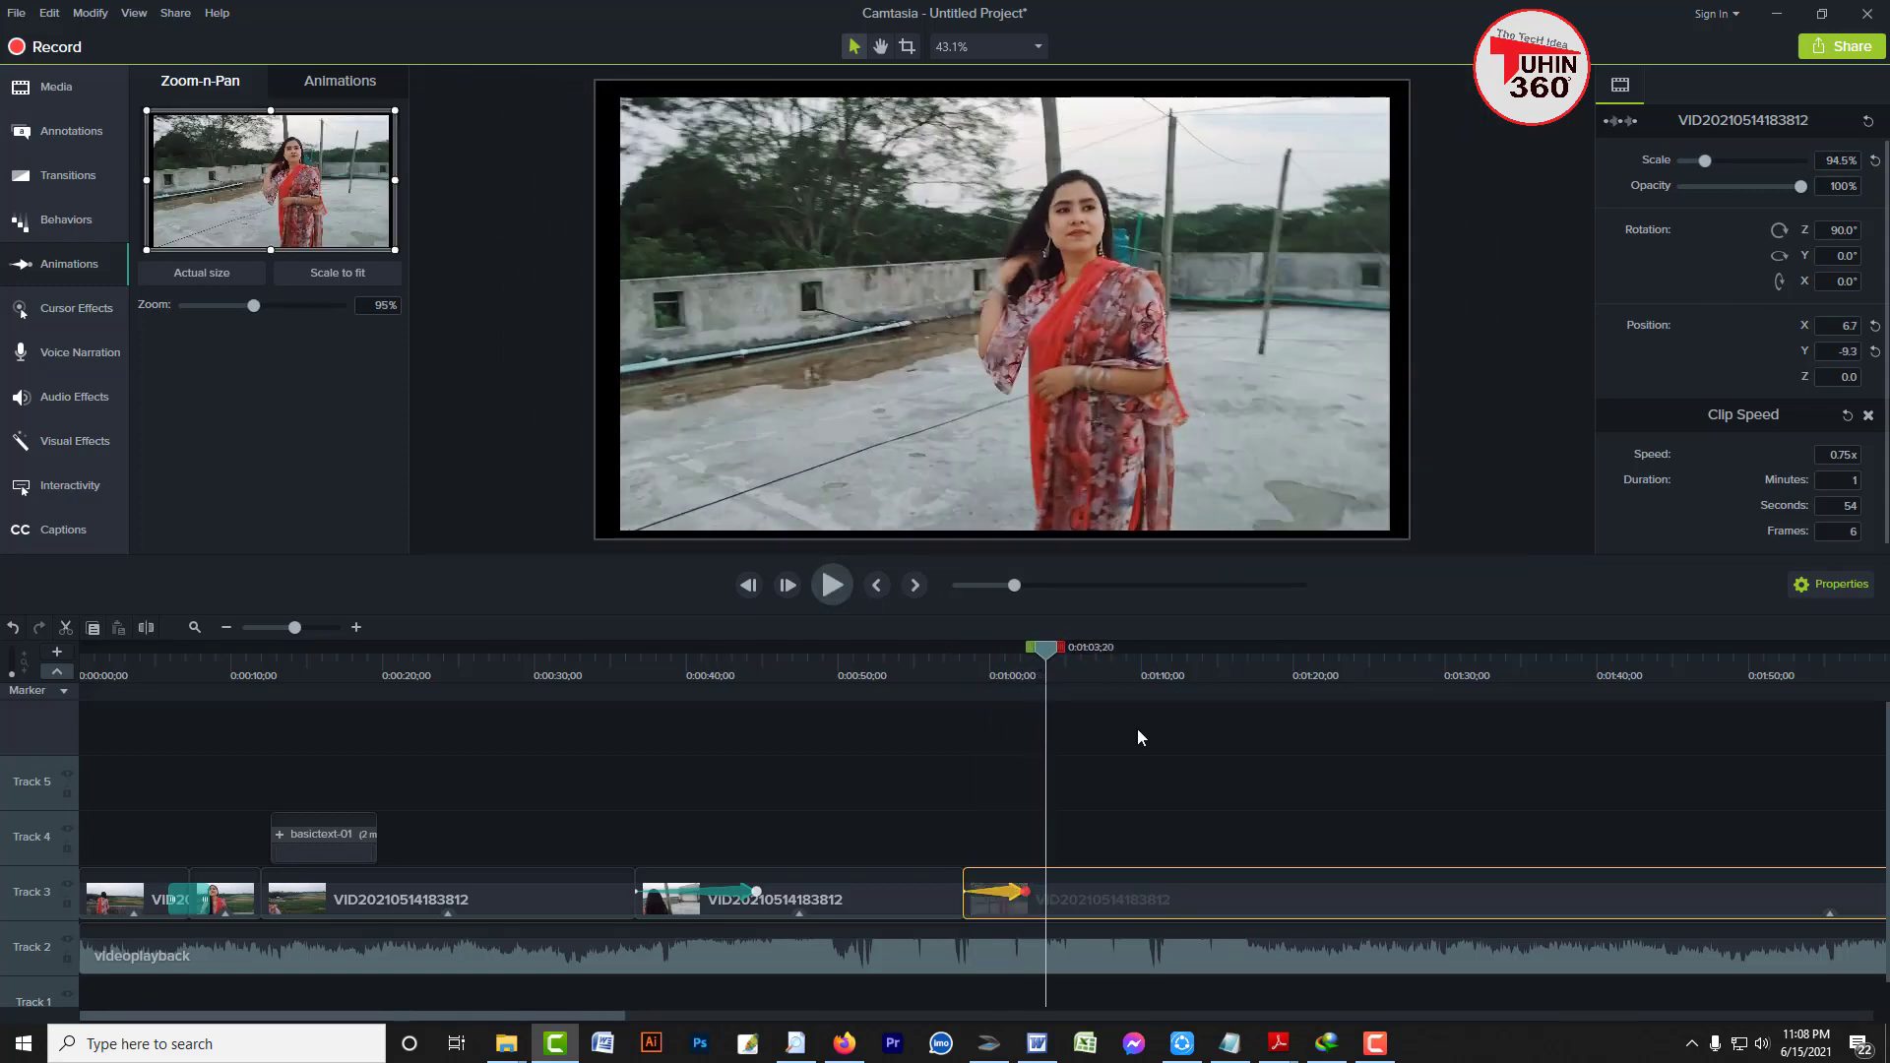
left_click(993, 669)
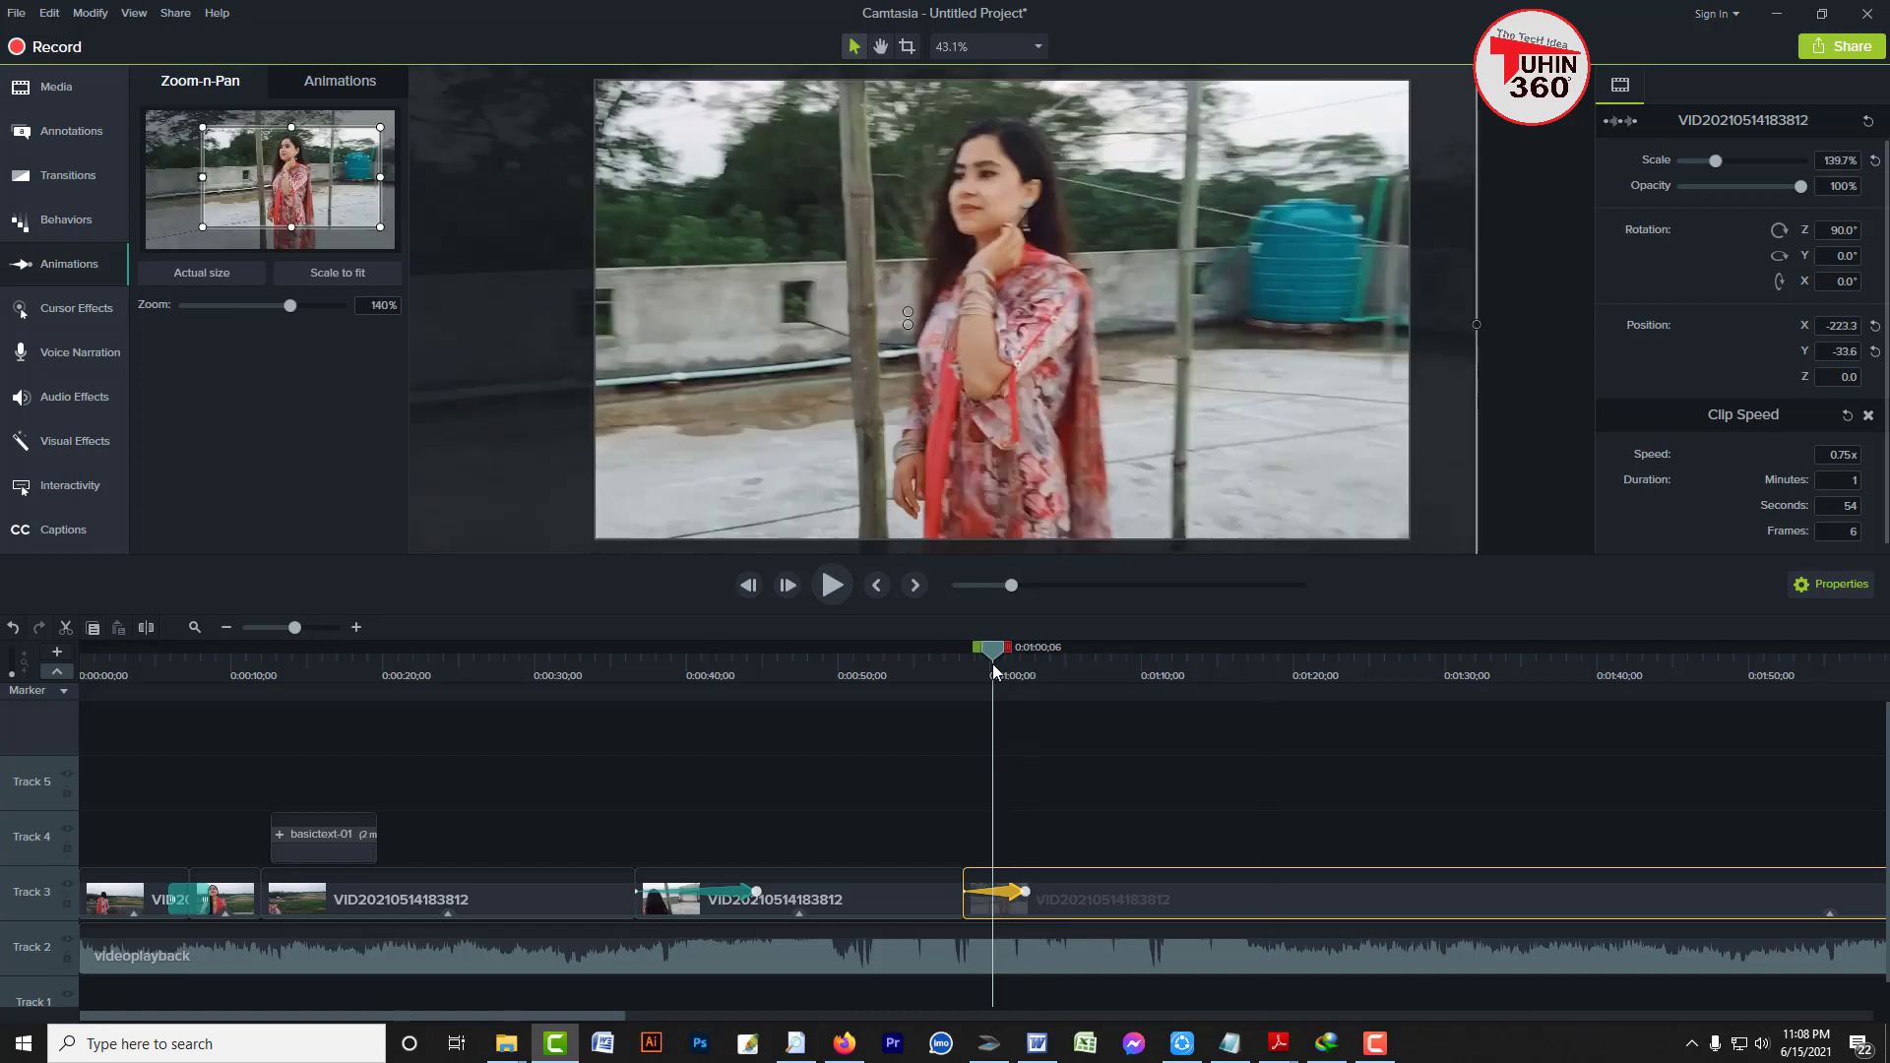
Show the voice narration tools and shift the videoplayback music on Track 2 to start at about 0:01:35
left_click(1137, 653)
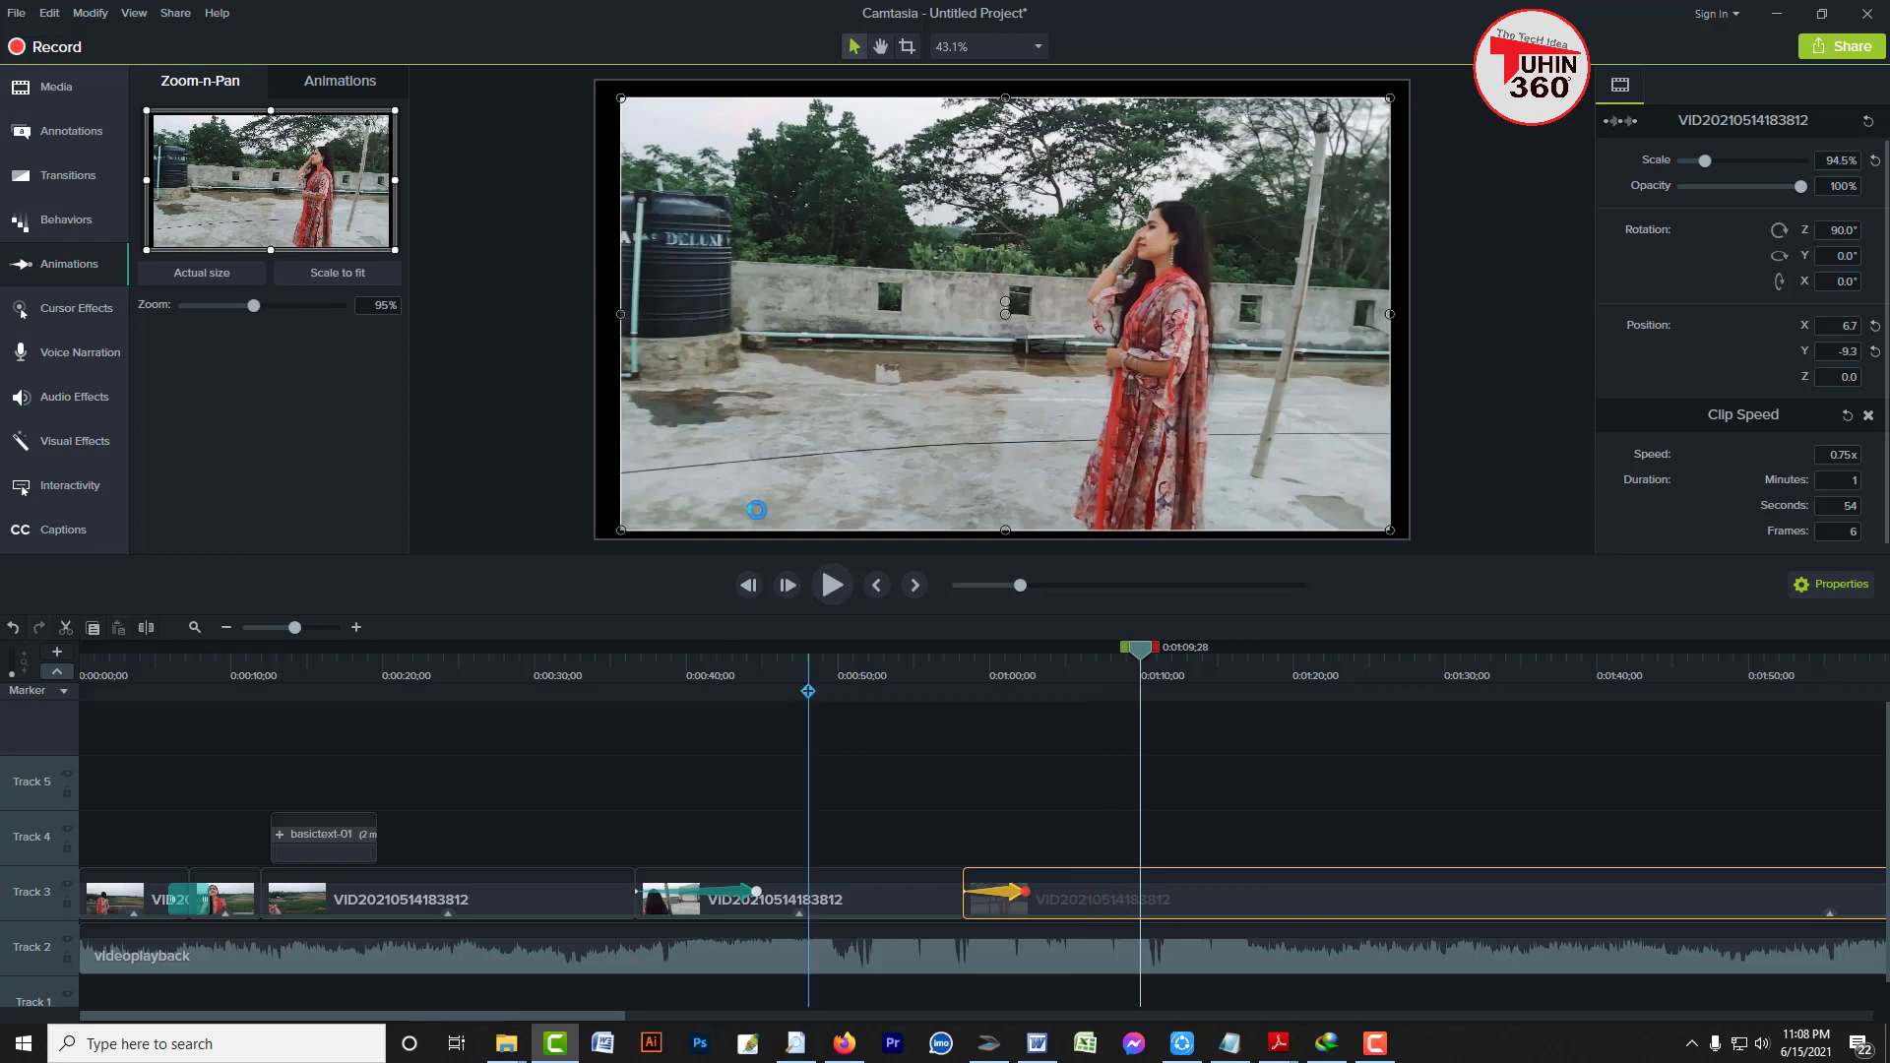
left_click(1059, 798)
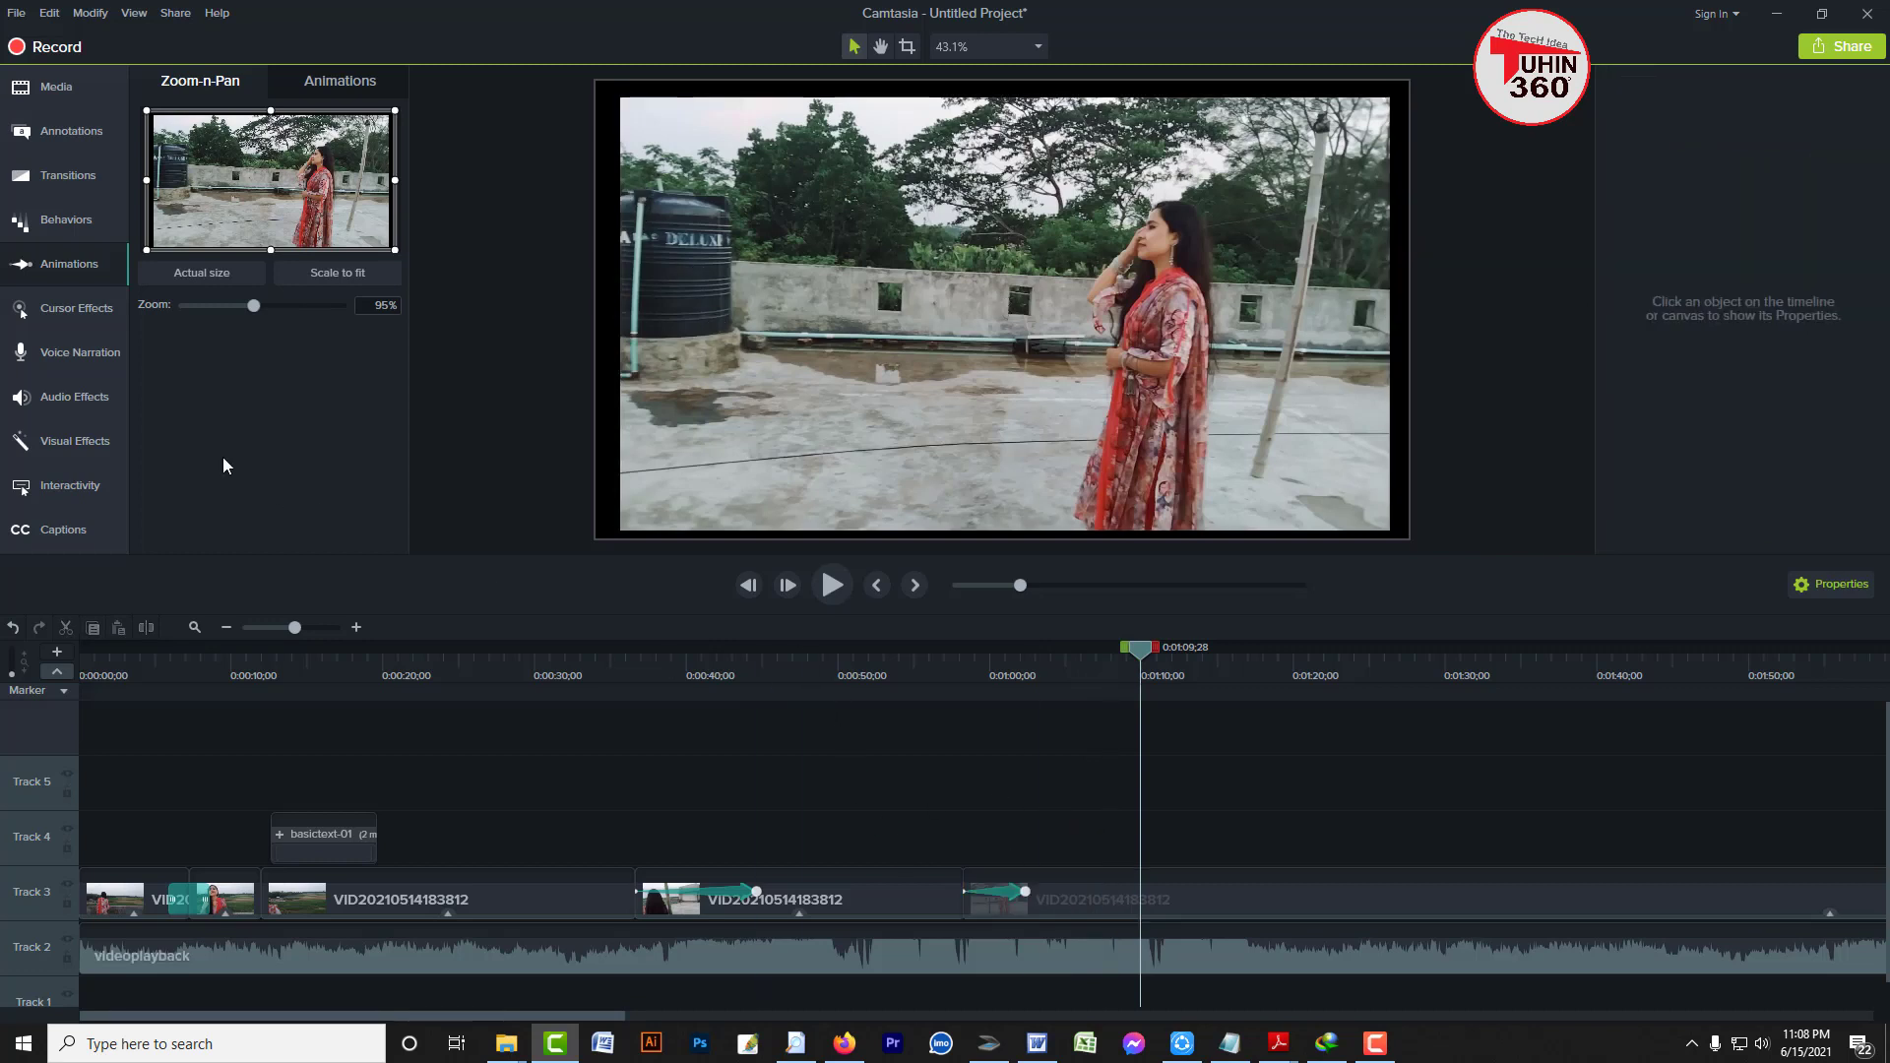
left_click(67, 361)
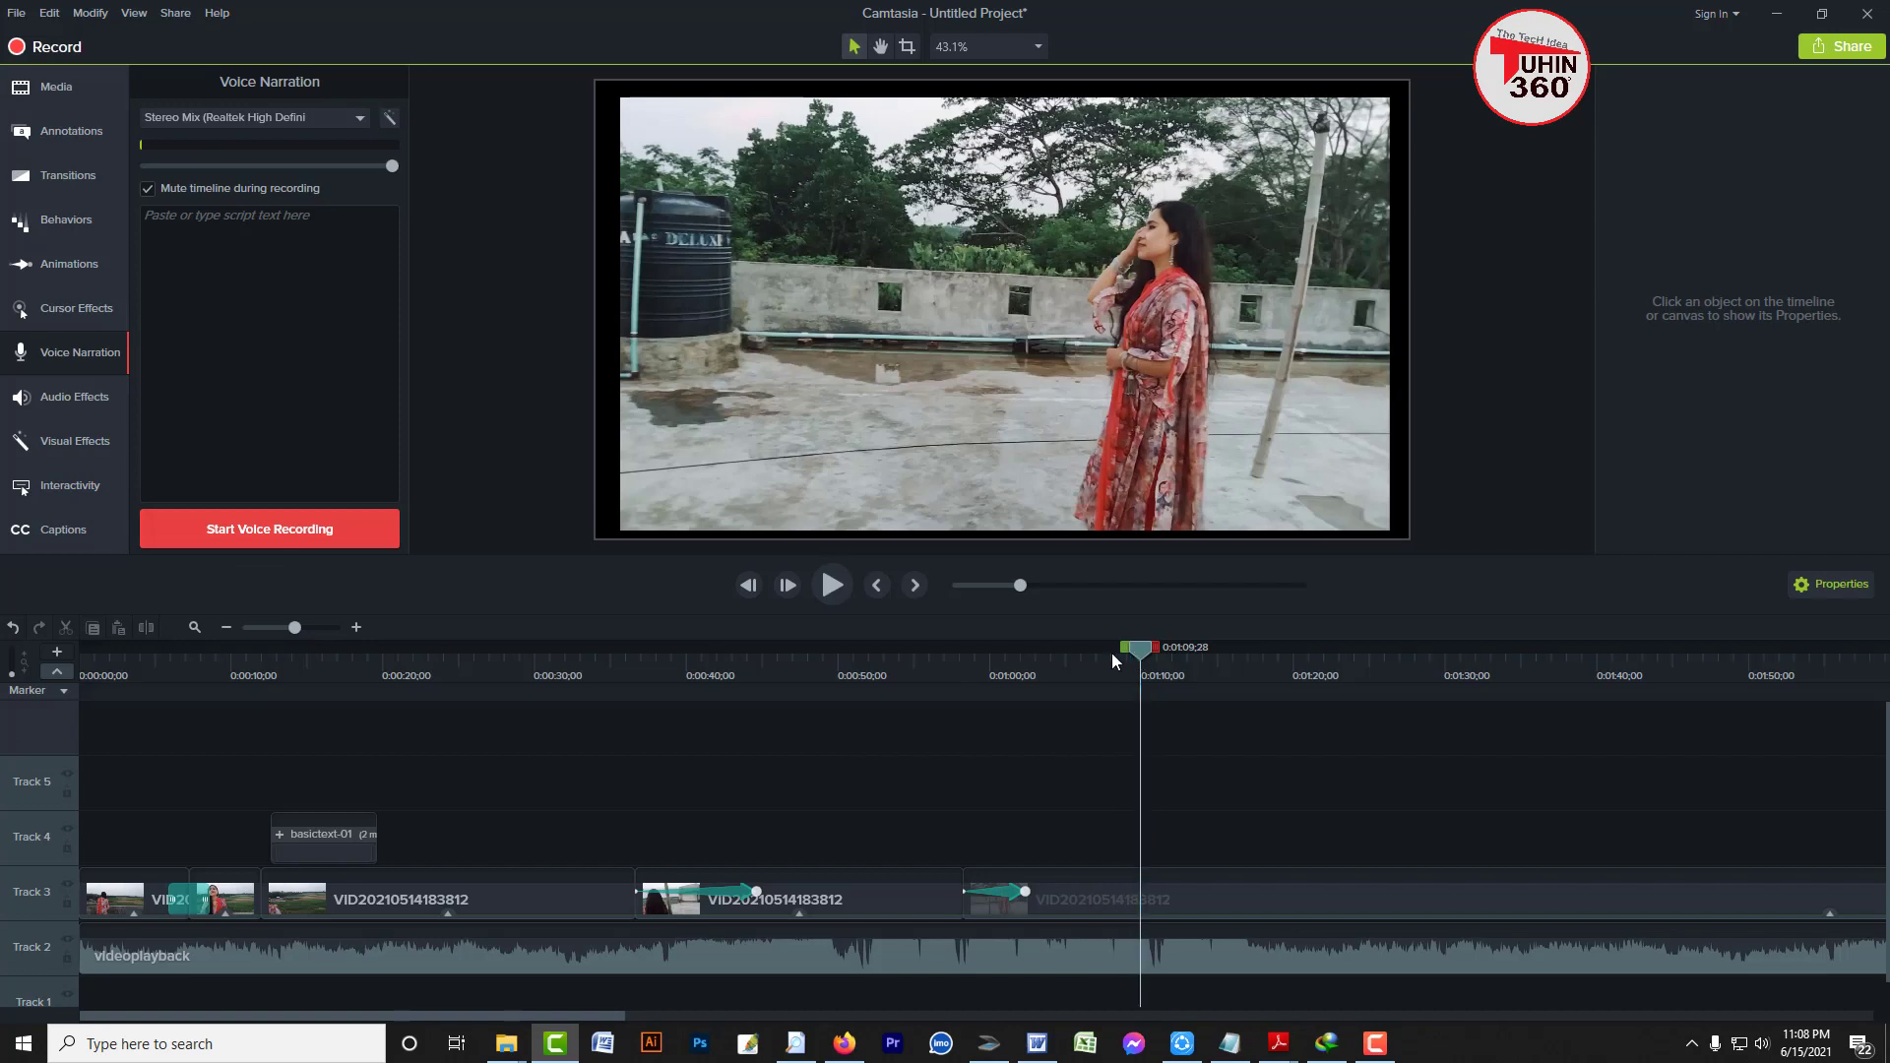
left_click_drag(1113, 653, 1038, 671)
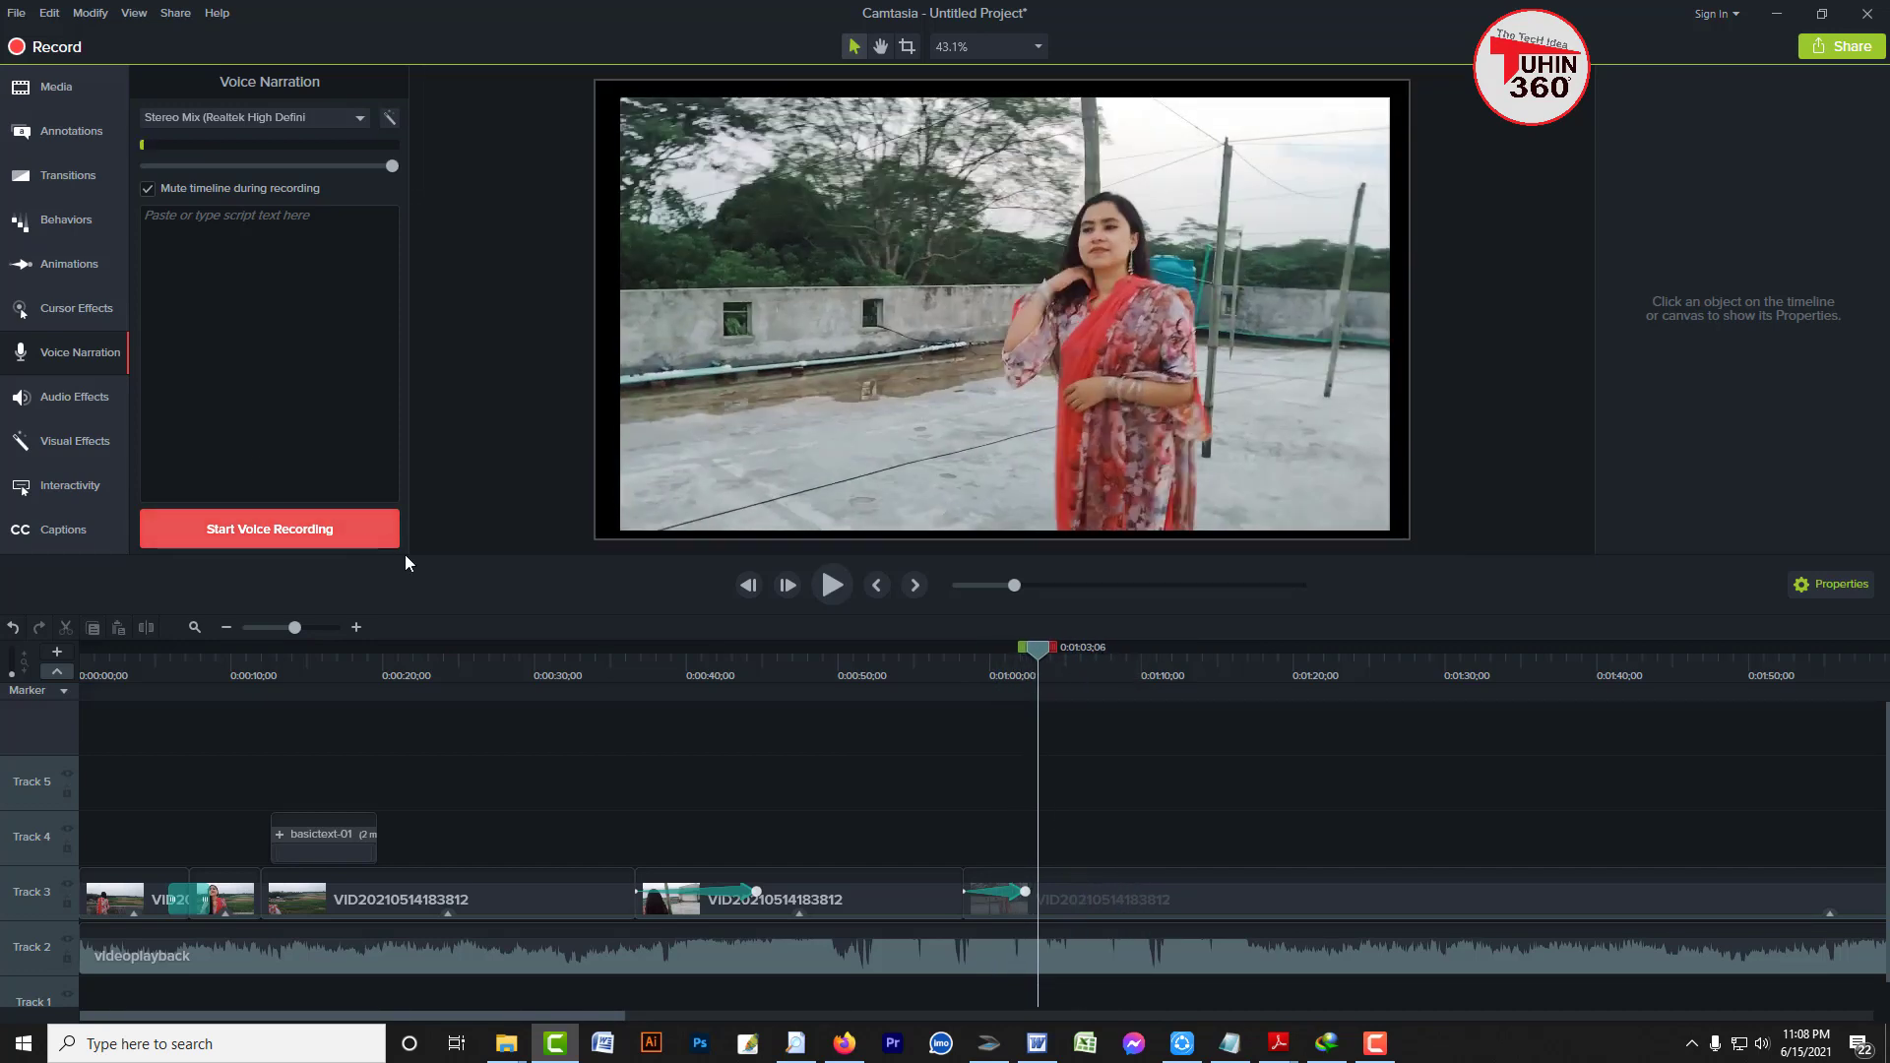
left_click(1074, 955)
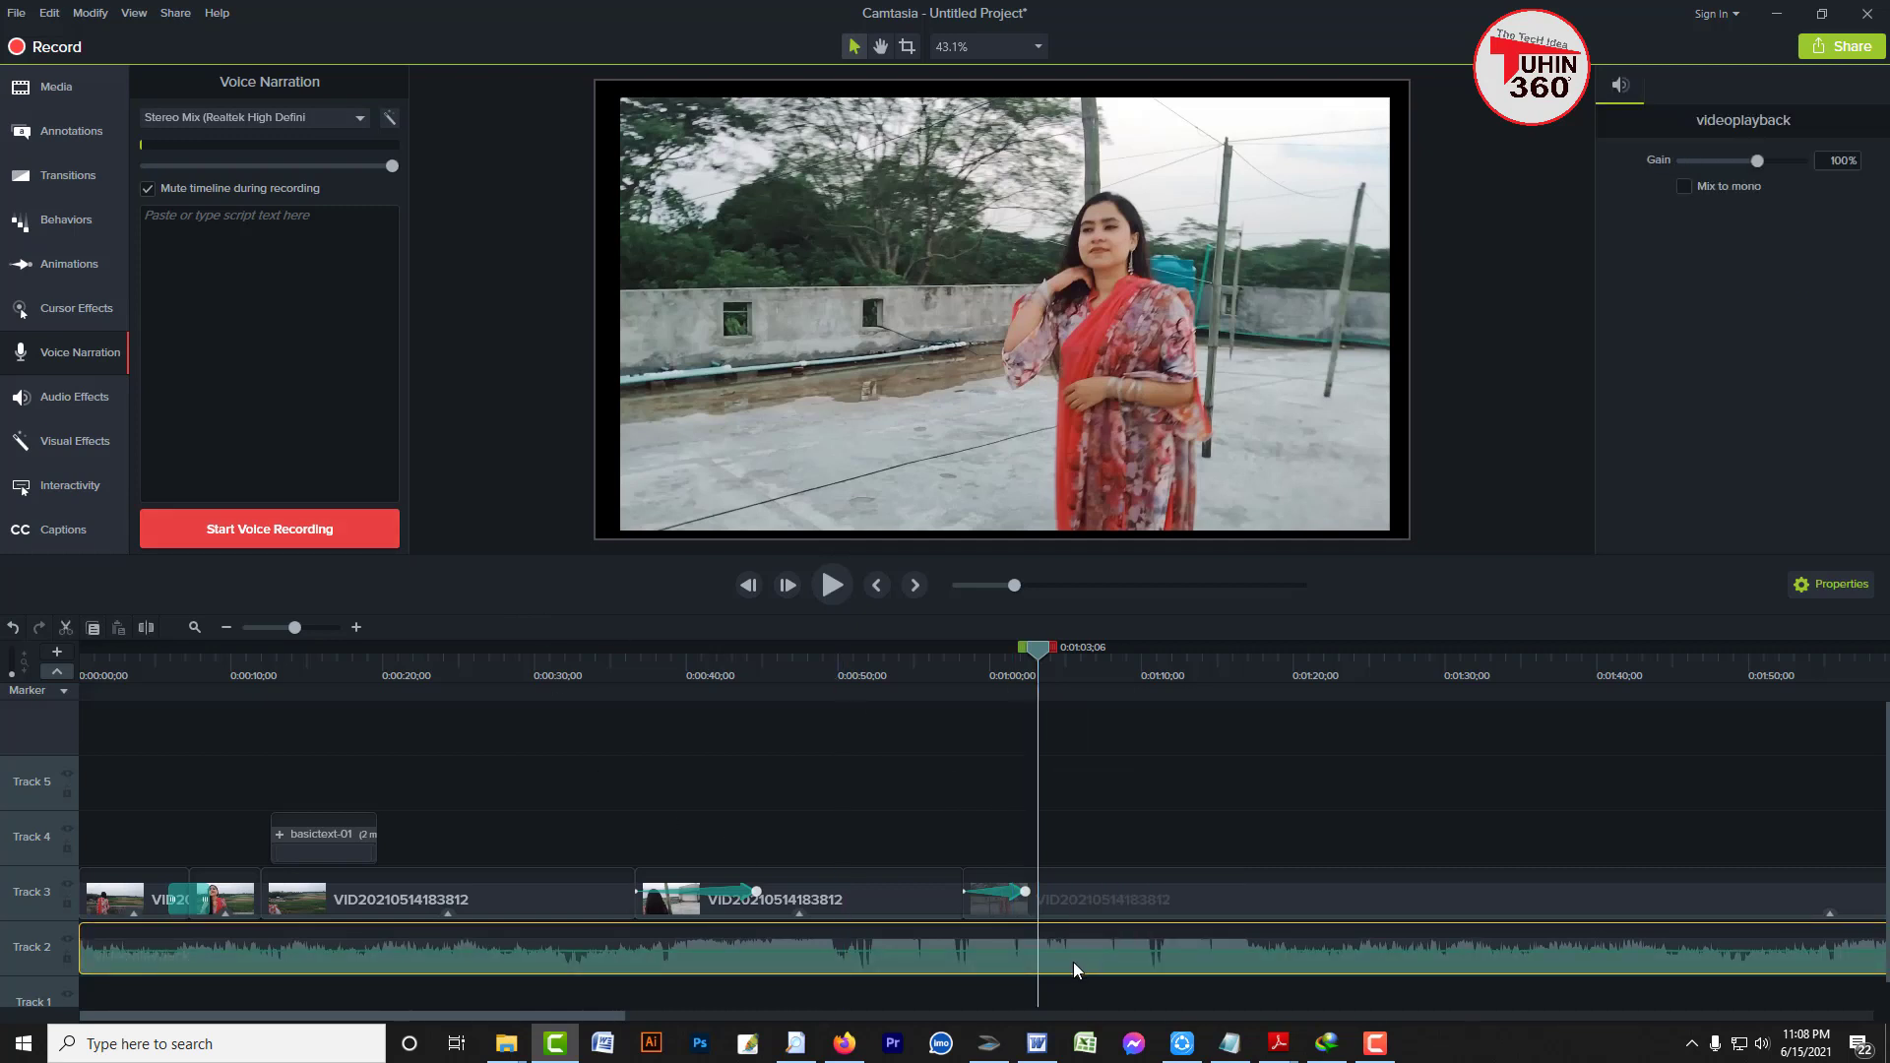
left_click_drag(79, 977, 1550, 967)
left_click(1027, 720)
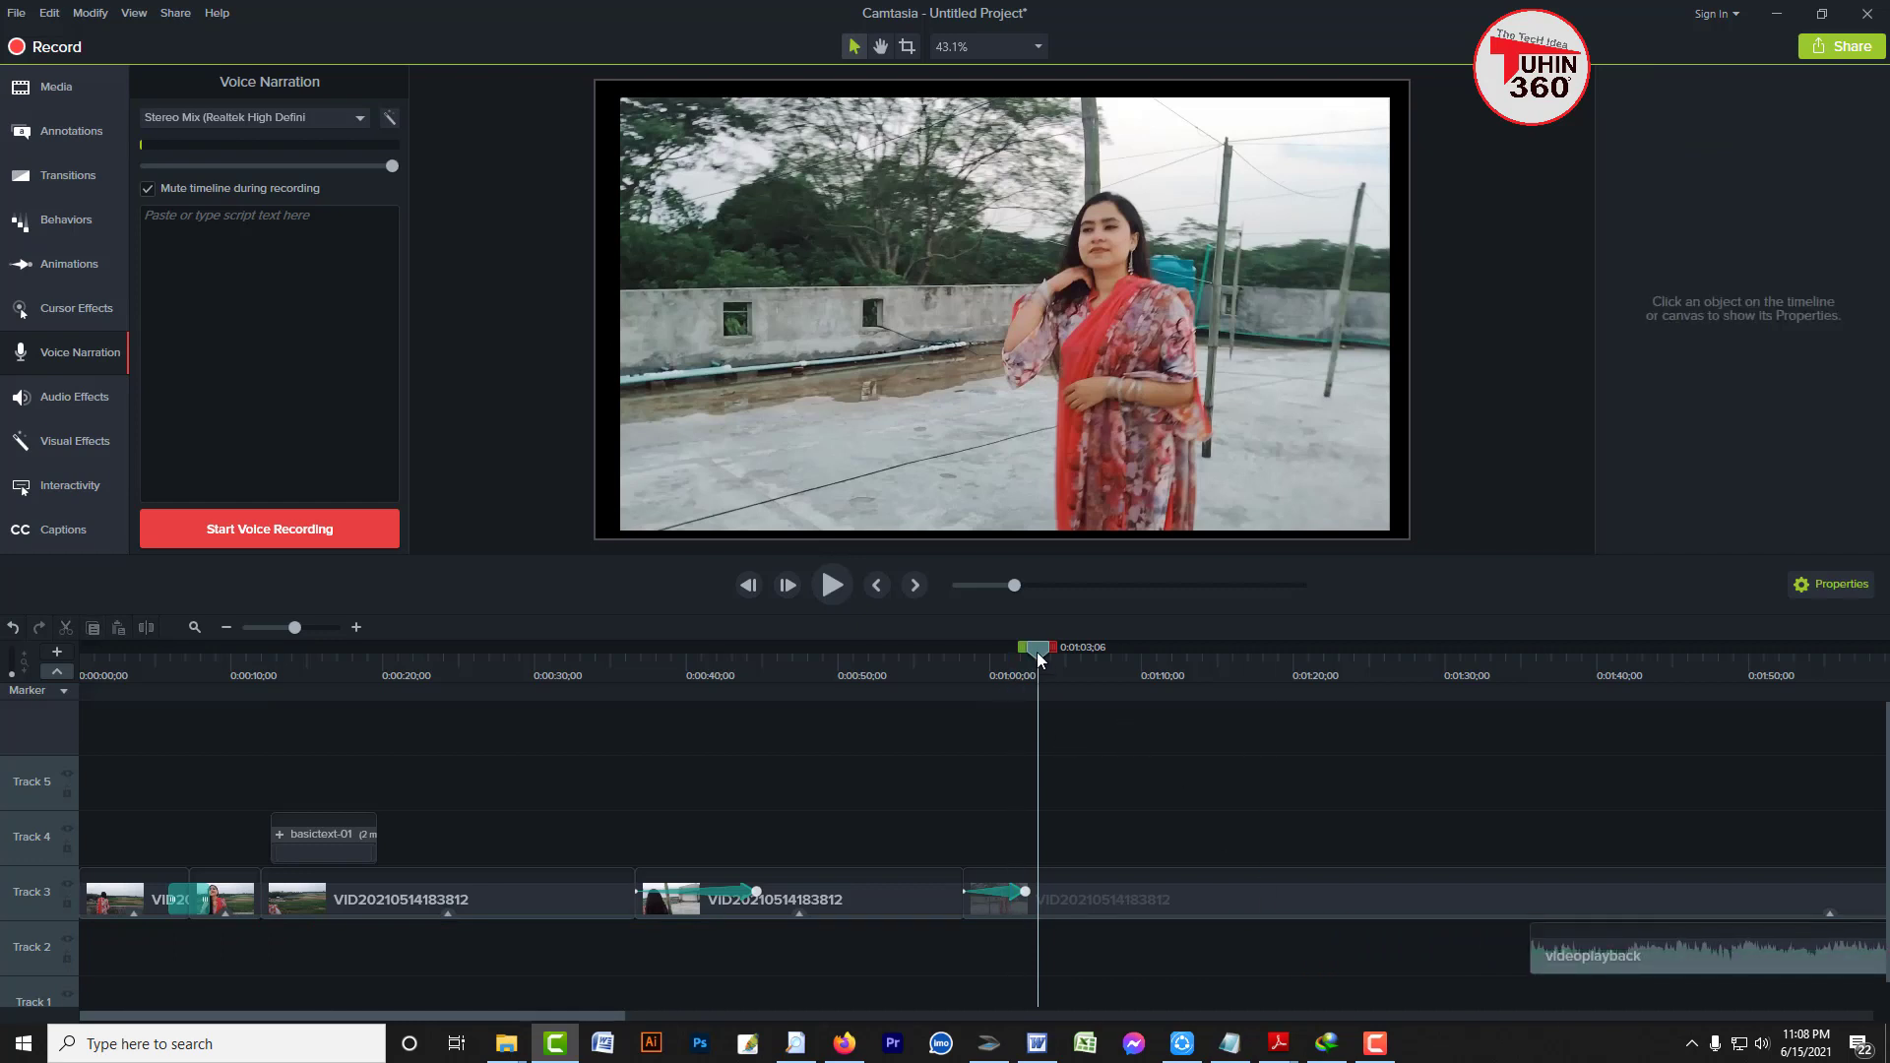
Record a voice narration of about 18 seconds from 0:01:03;02 and save it as Narration 3.m4a
left_click_drag(1042, 659, 1039, 660)
left_click(55, 359)
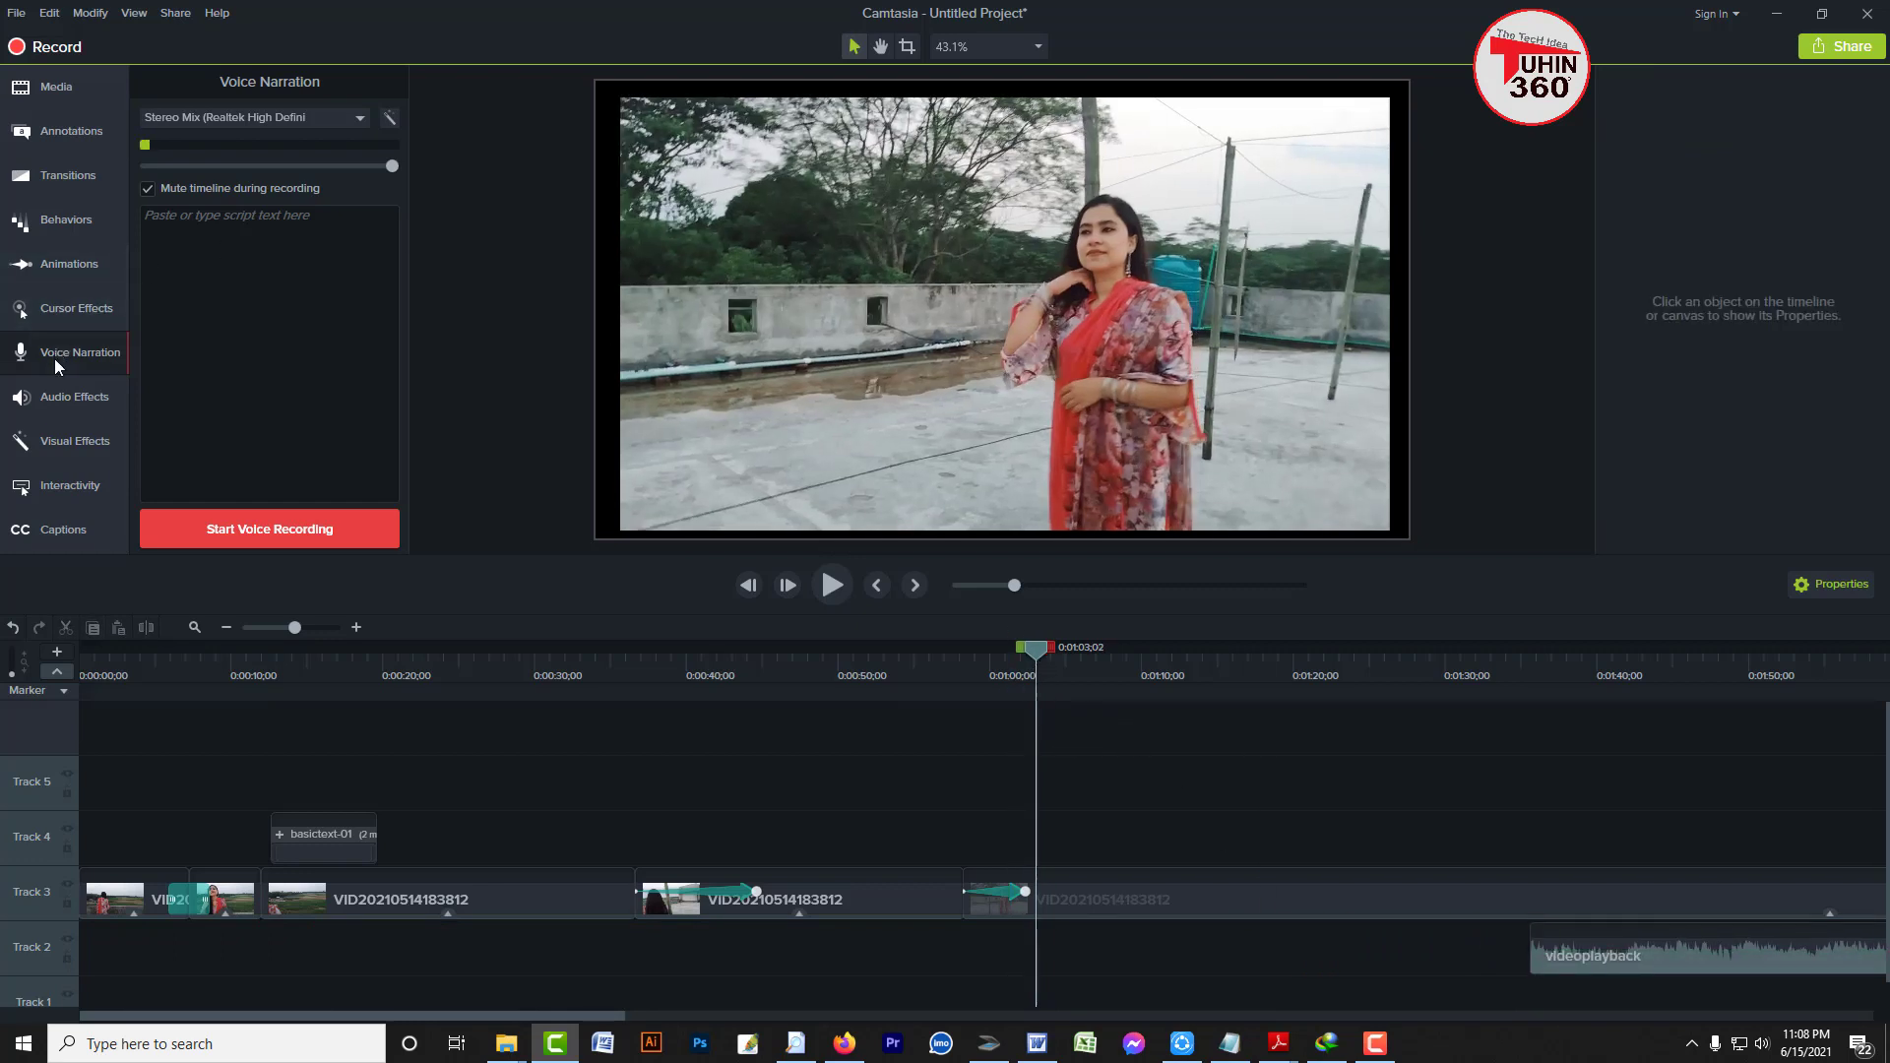
left_click(55, 358)
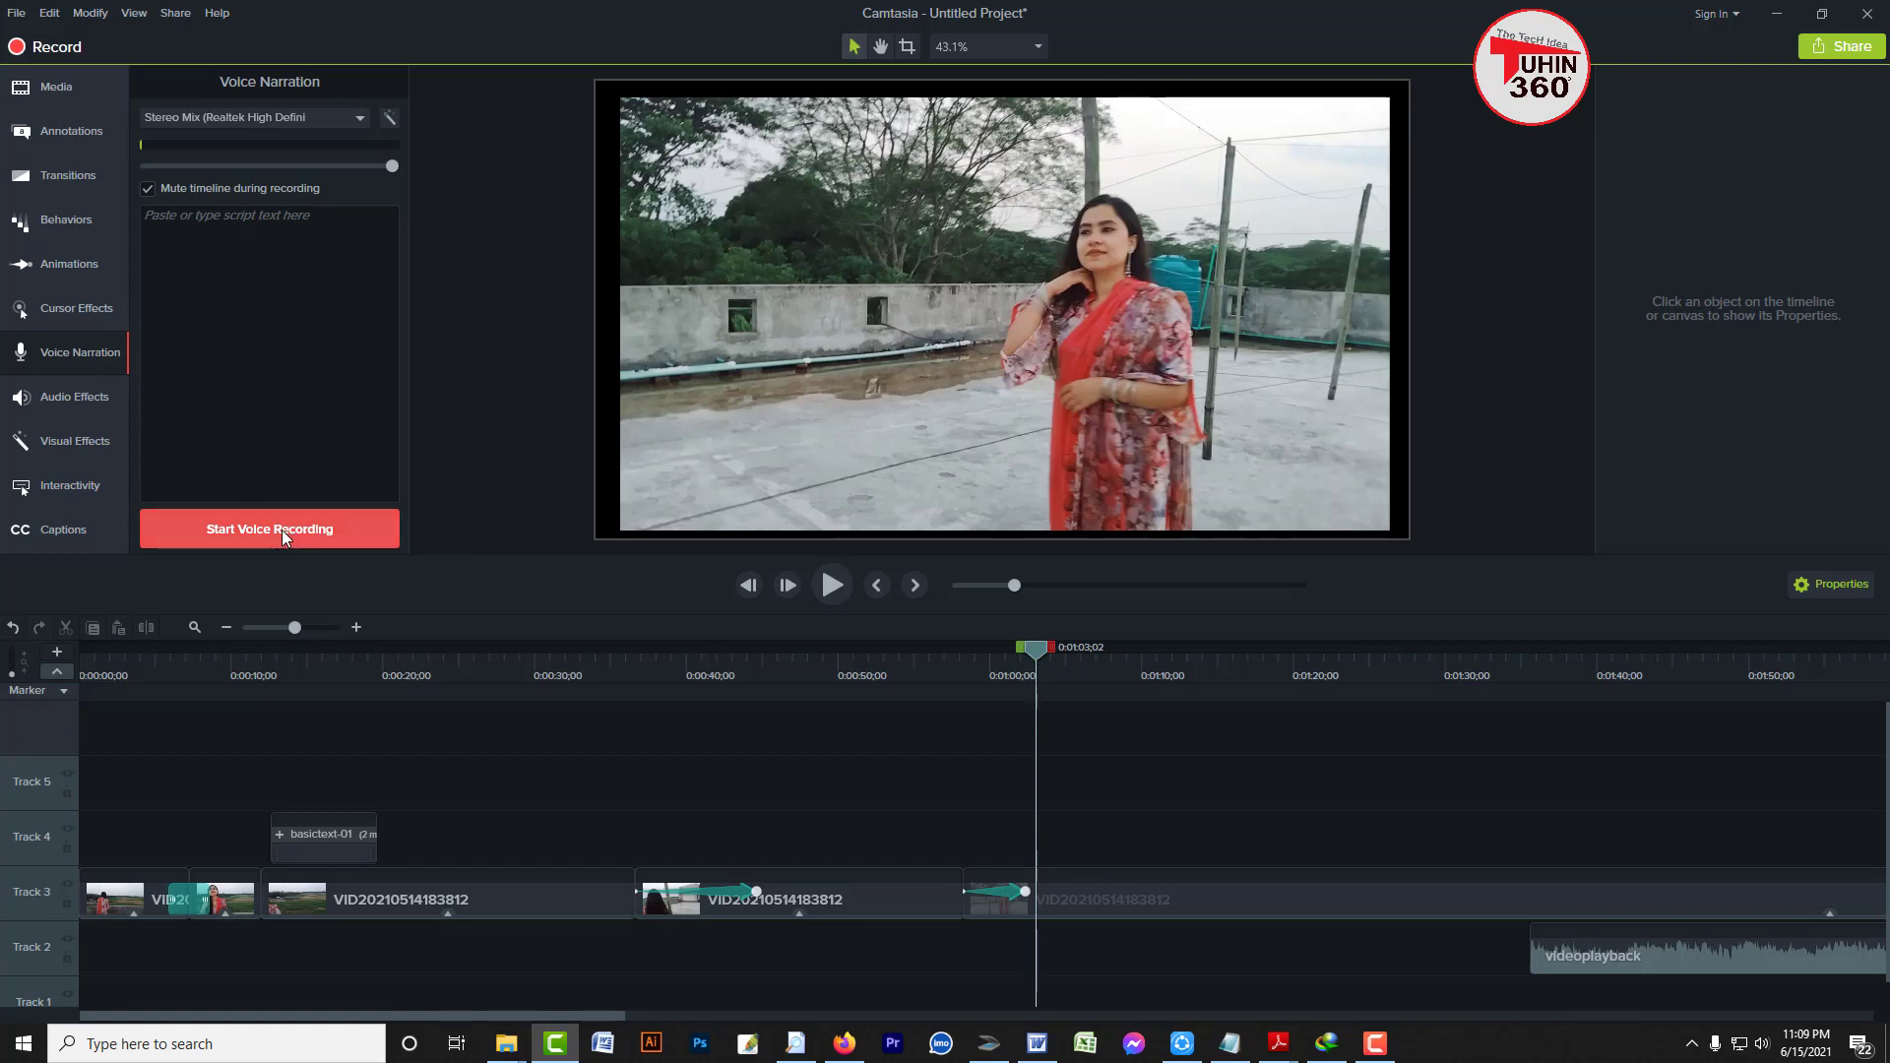
left_click(282, 530)
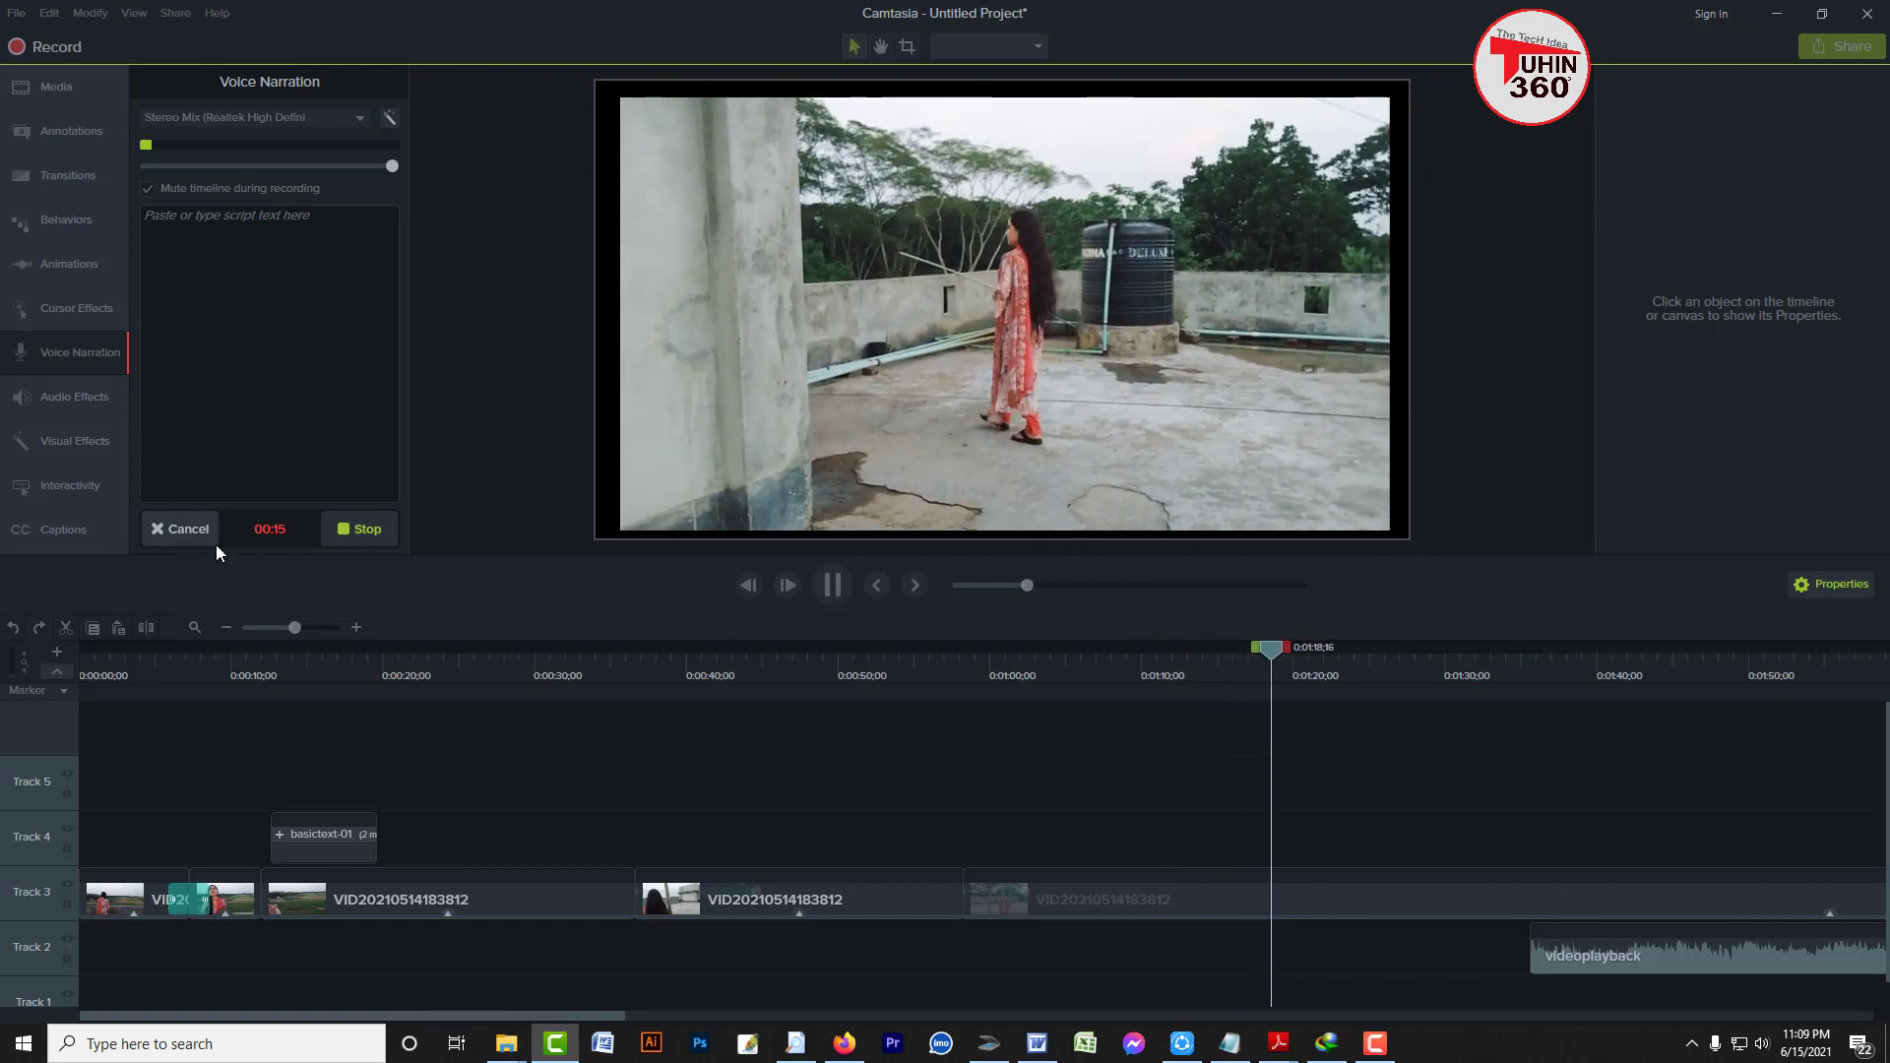
left_click(364, 534)
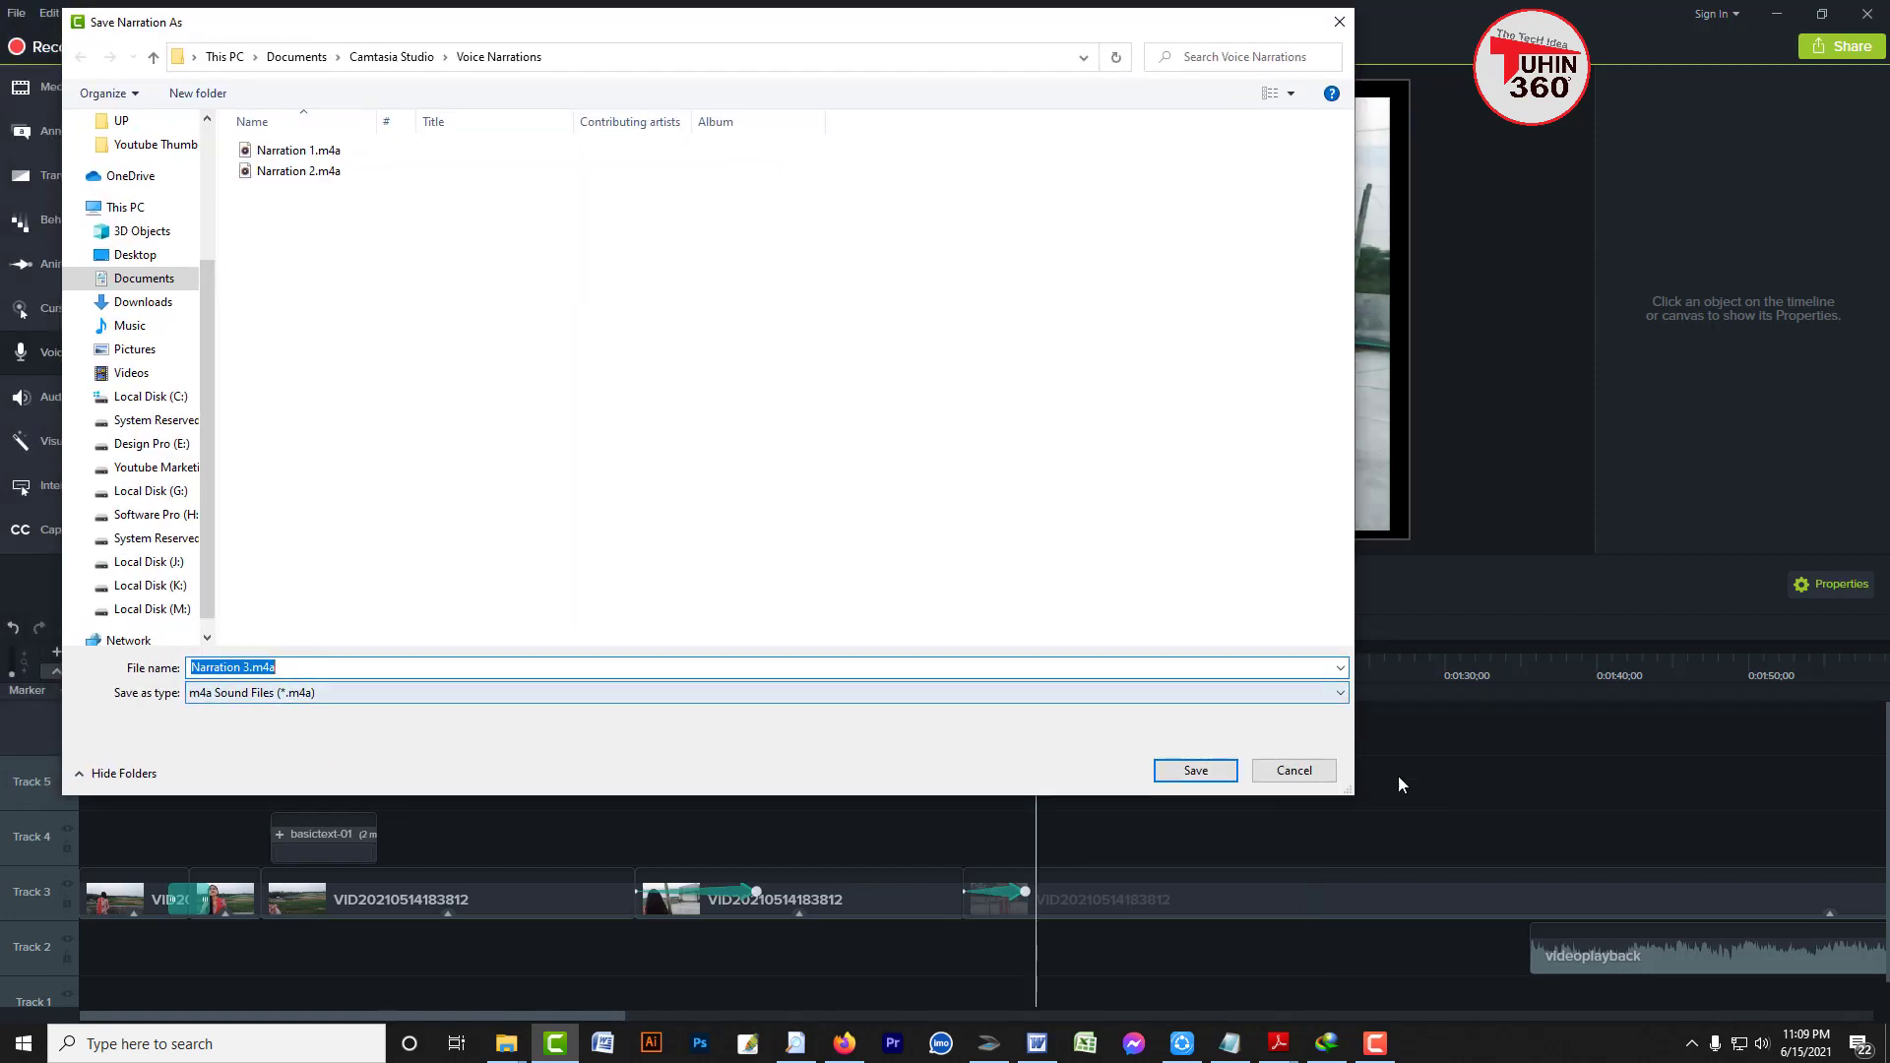
left_click(1213, 781)
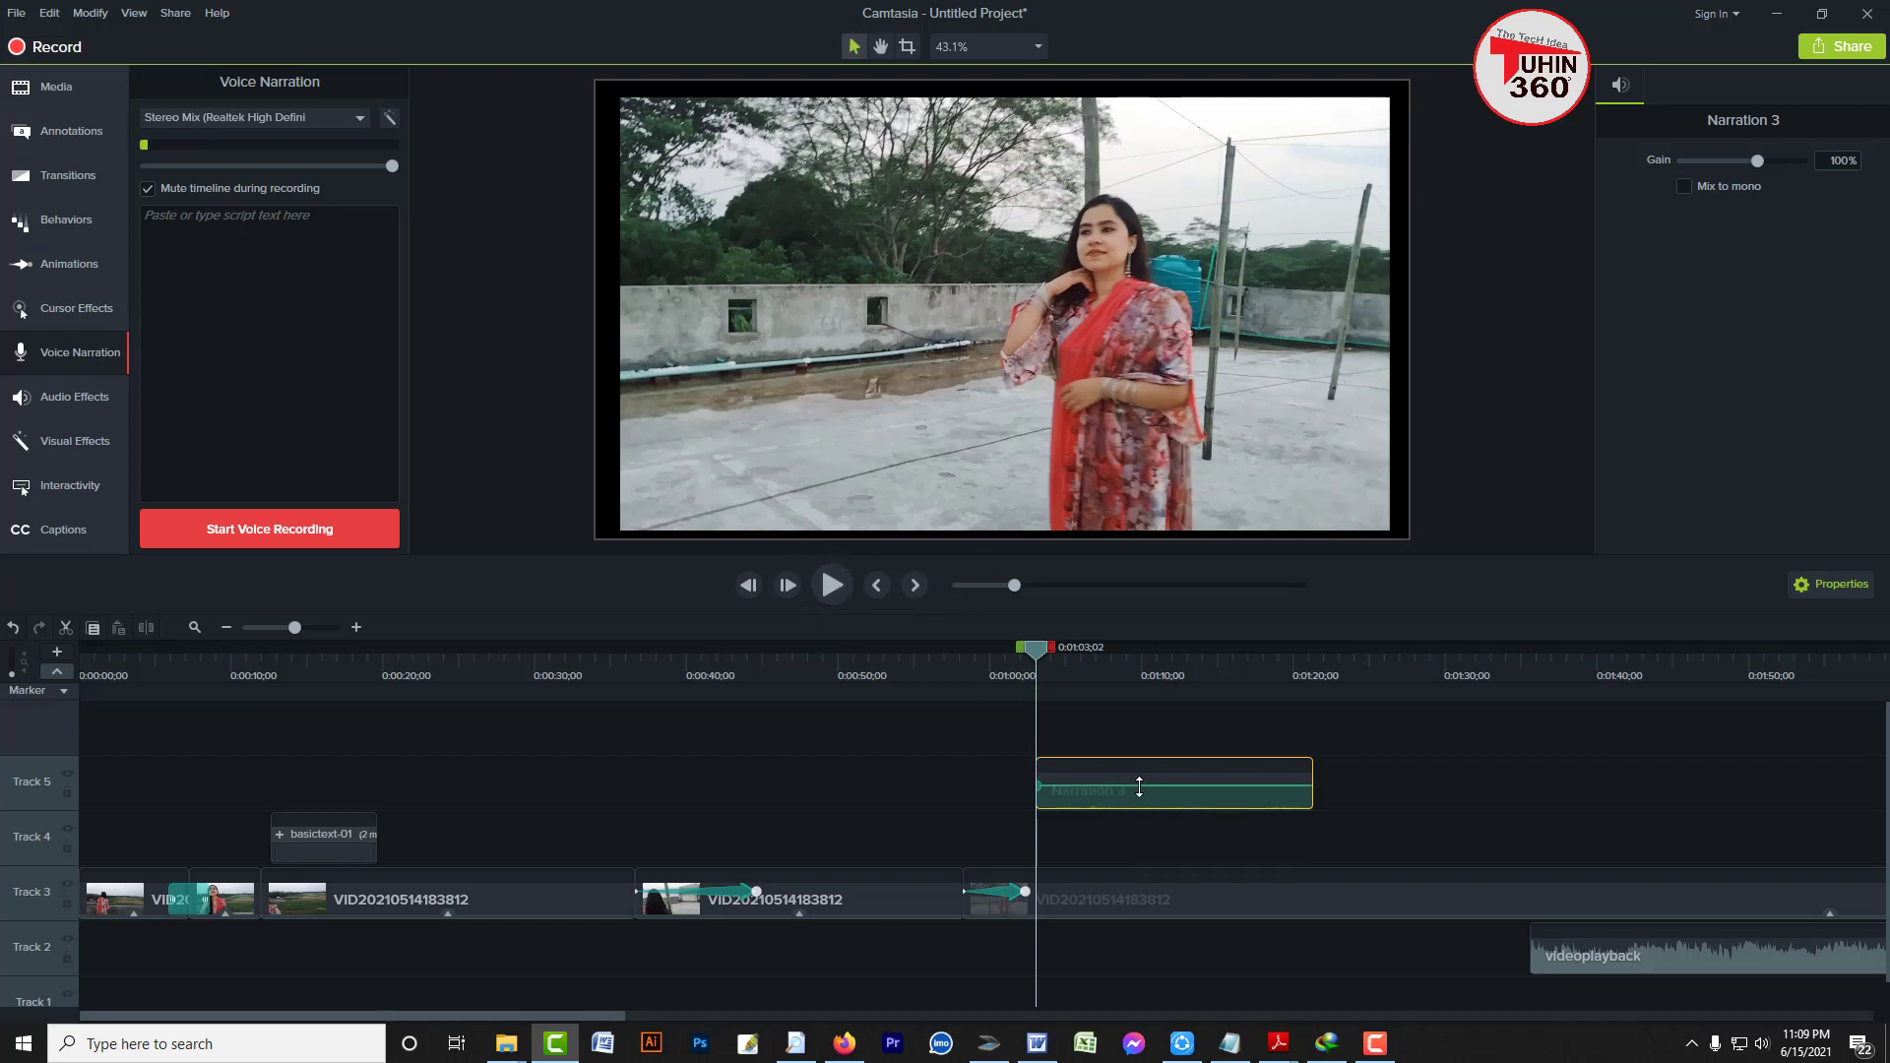
Raise the Narration 3 clip's volume to 500% on Track 5 and play it back to check the sound
left_click_drag(1146, 787, 1165, 765)
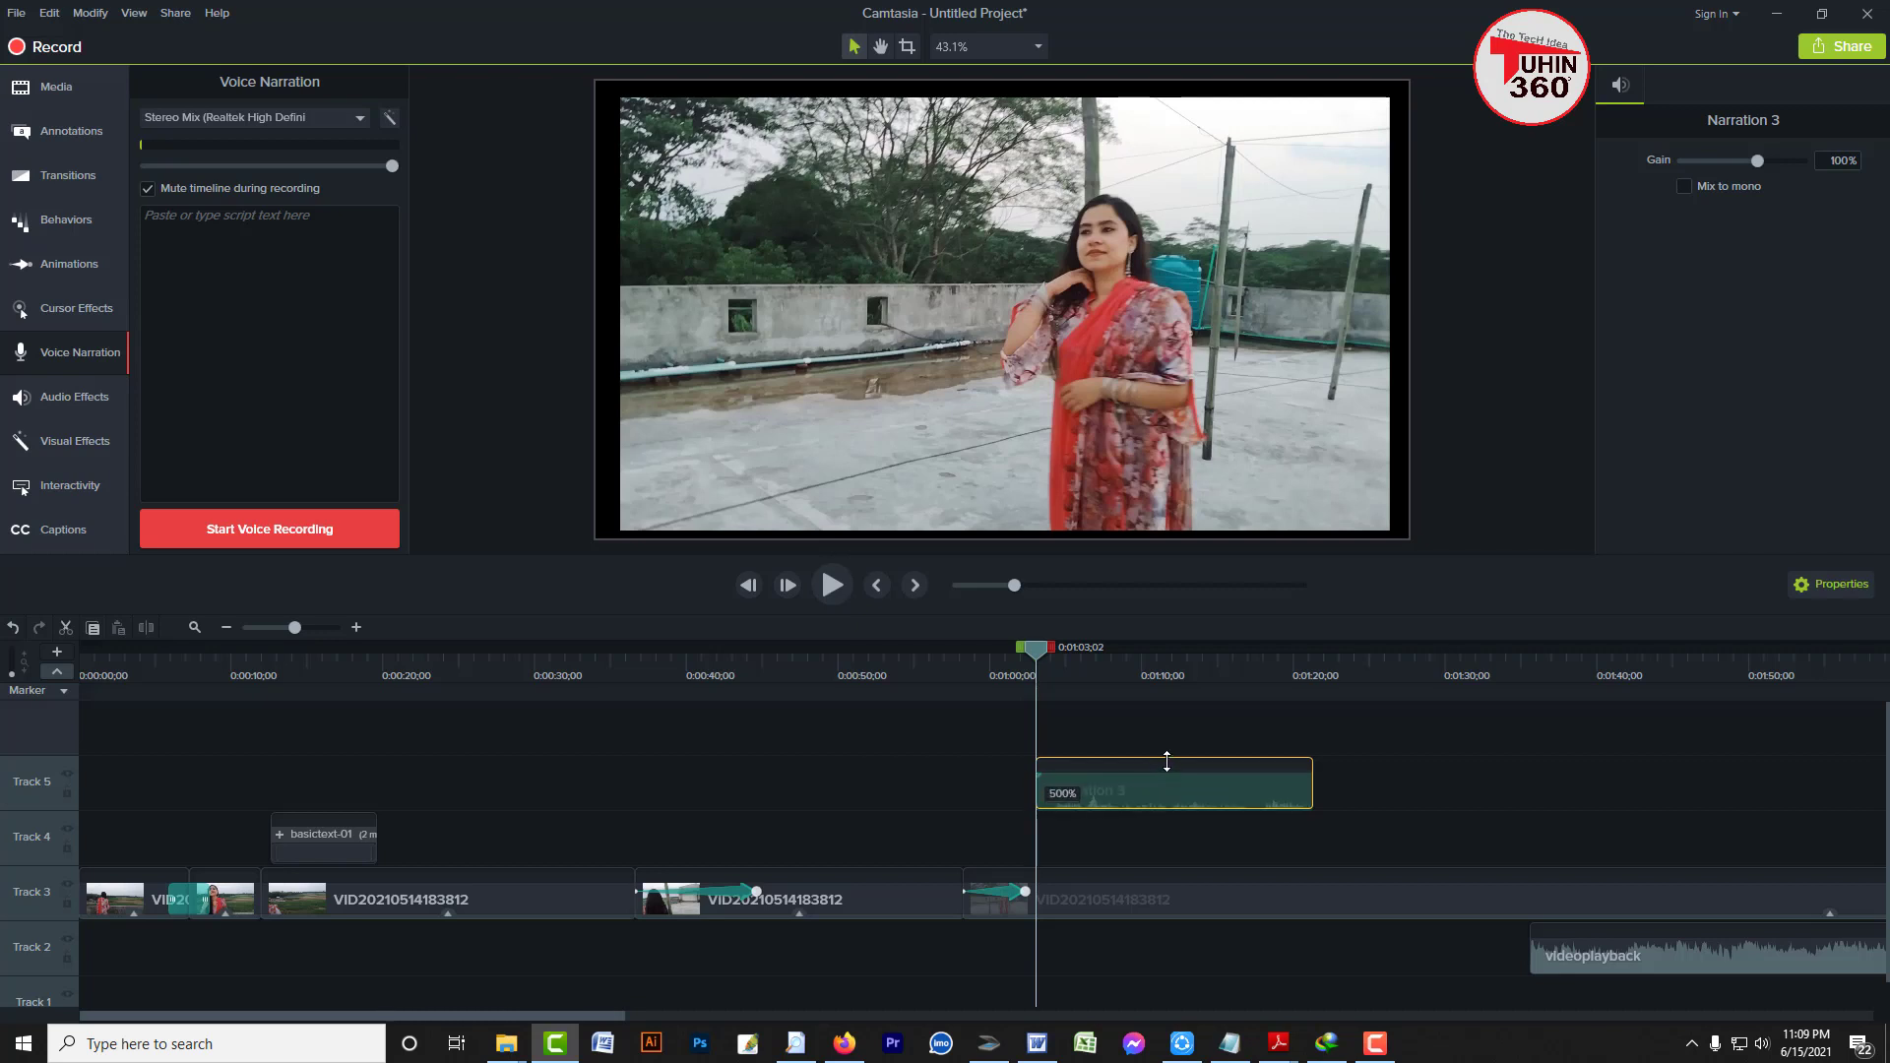
left_click(831, 588)
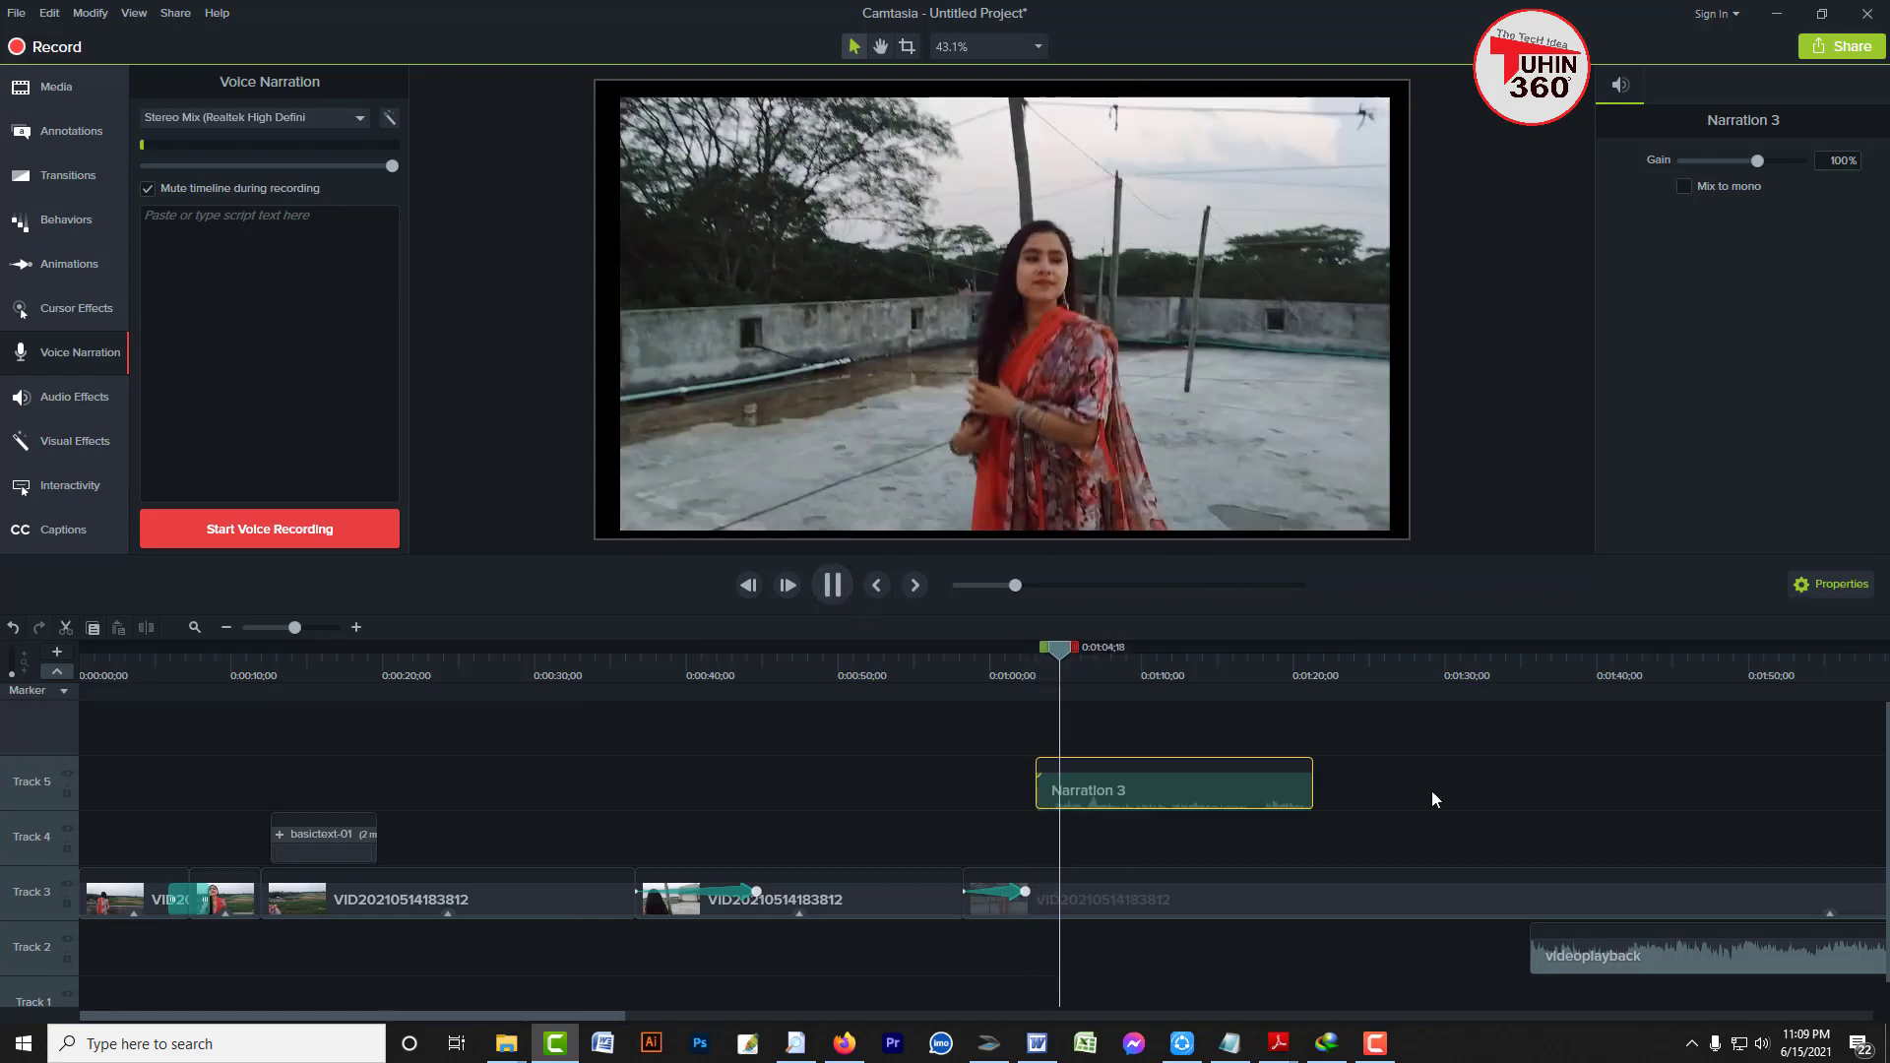
left_click(1763, 1046)
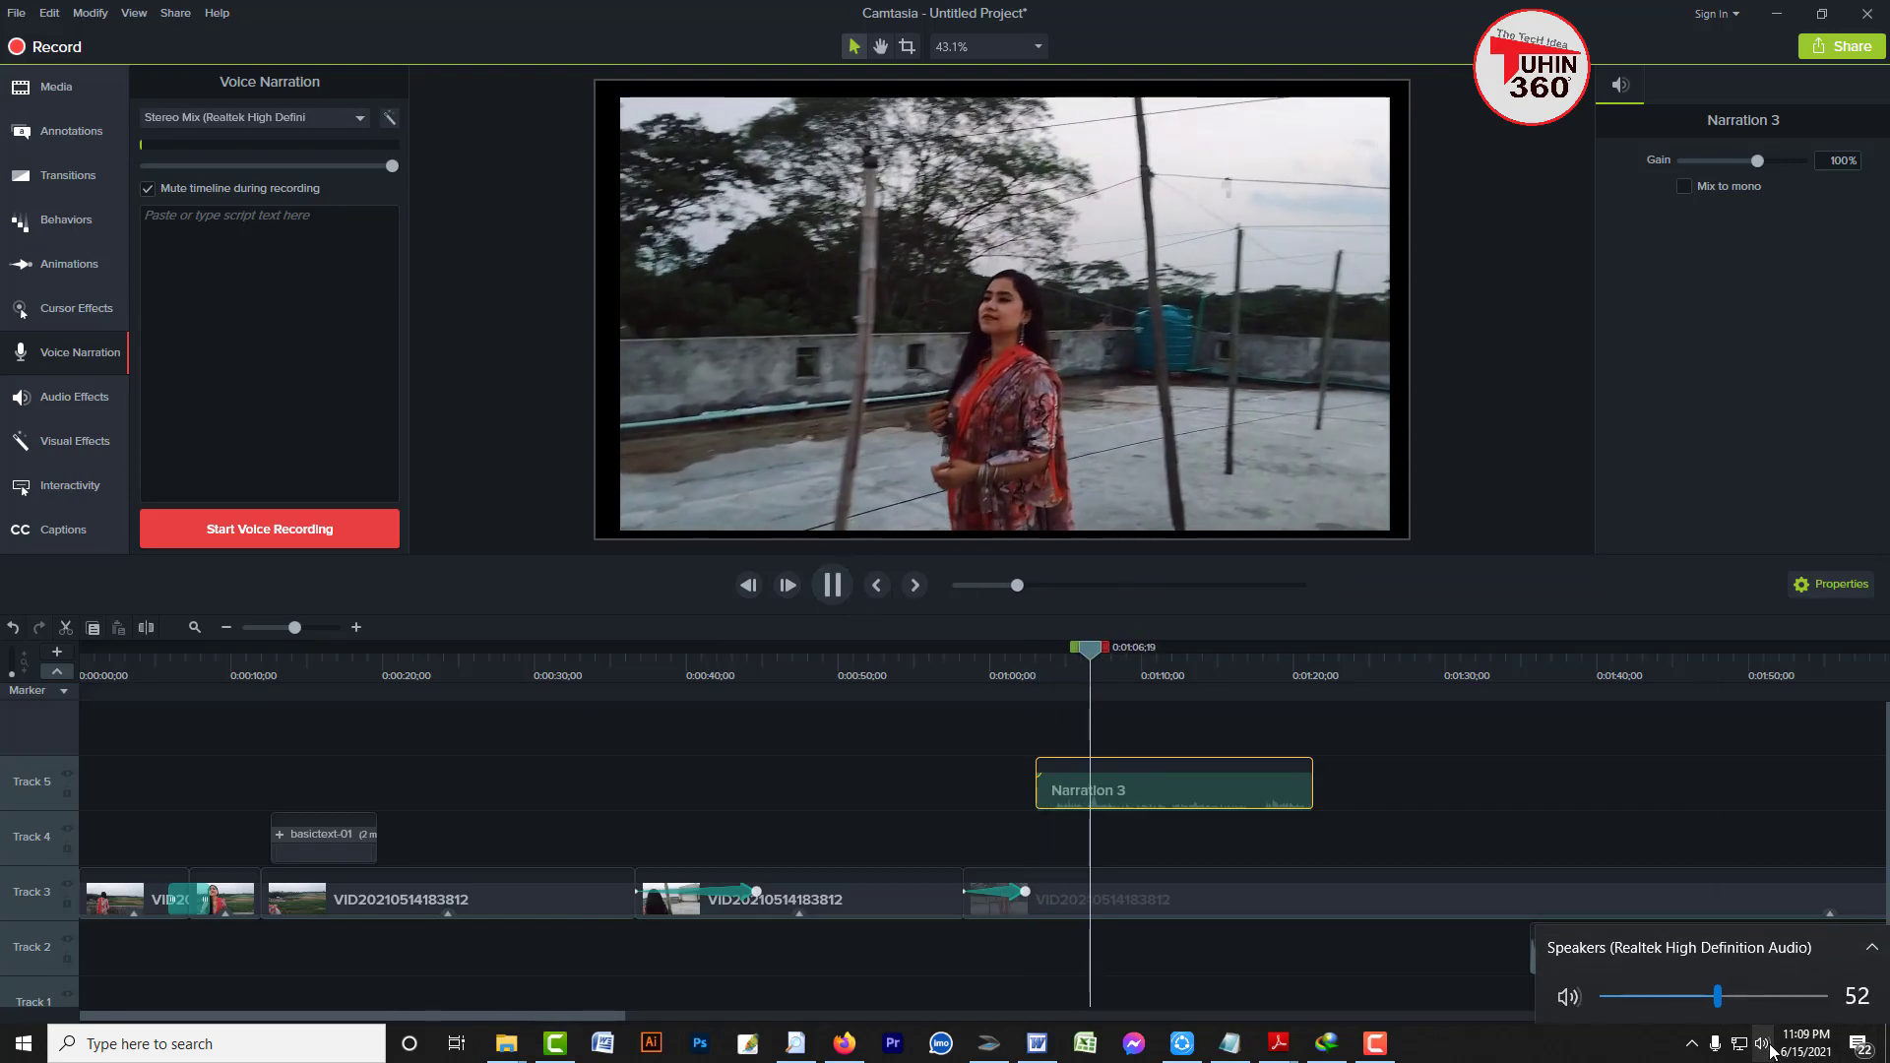
left_click(1429, 806)
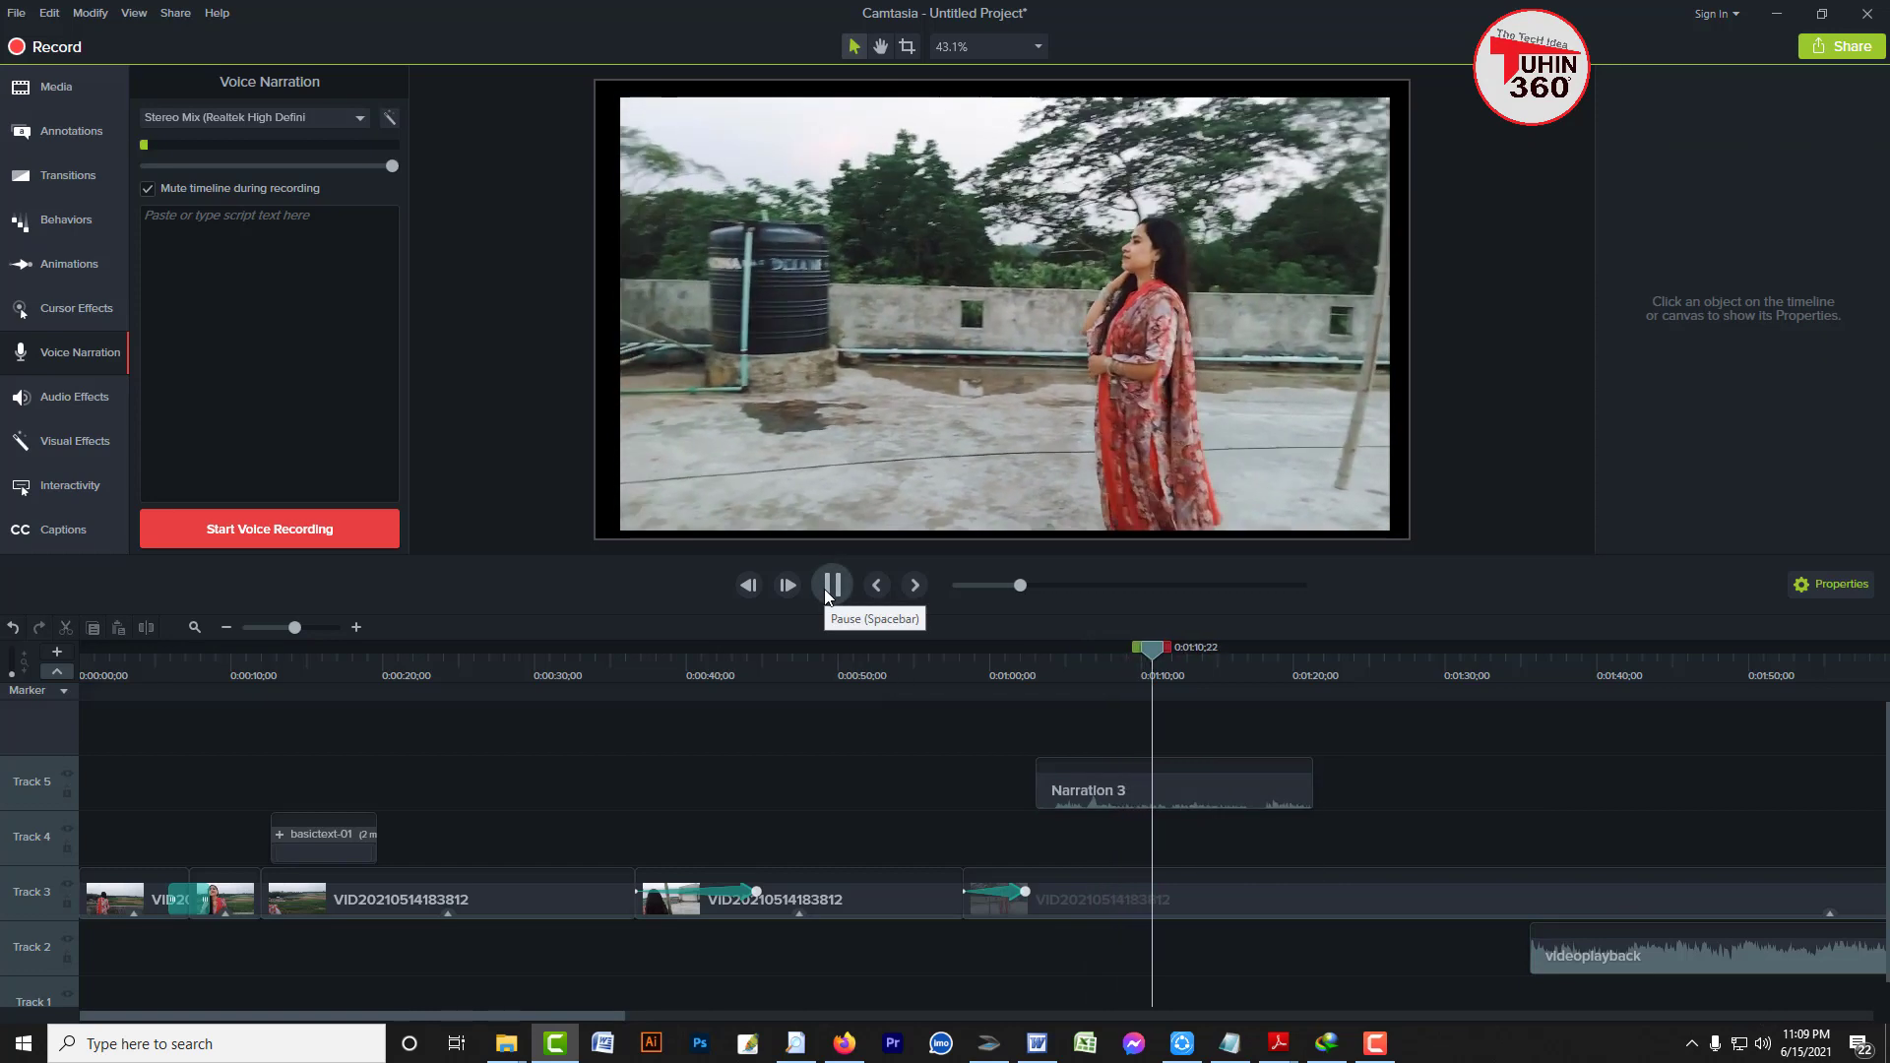
left_click(827, 591)
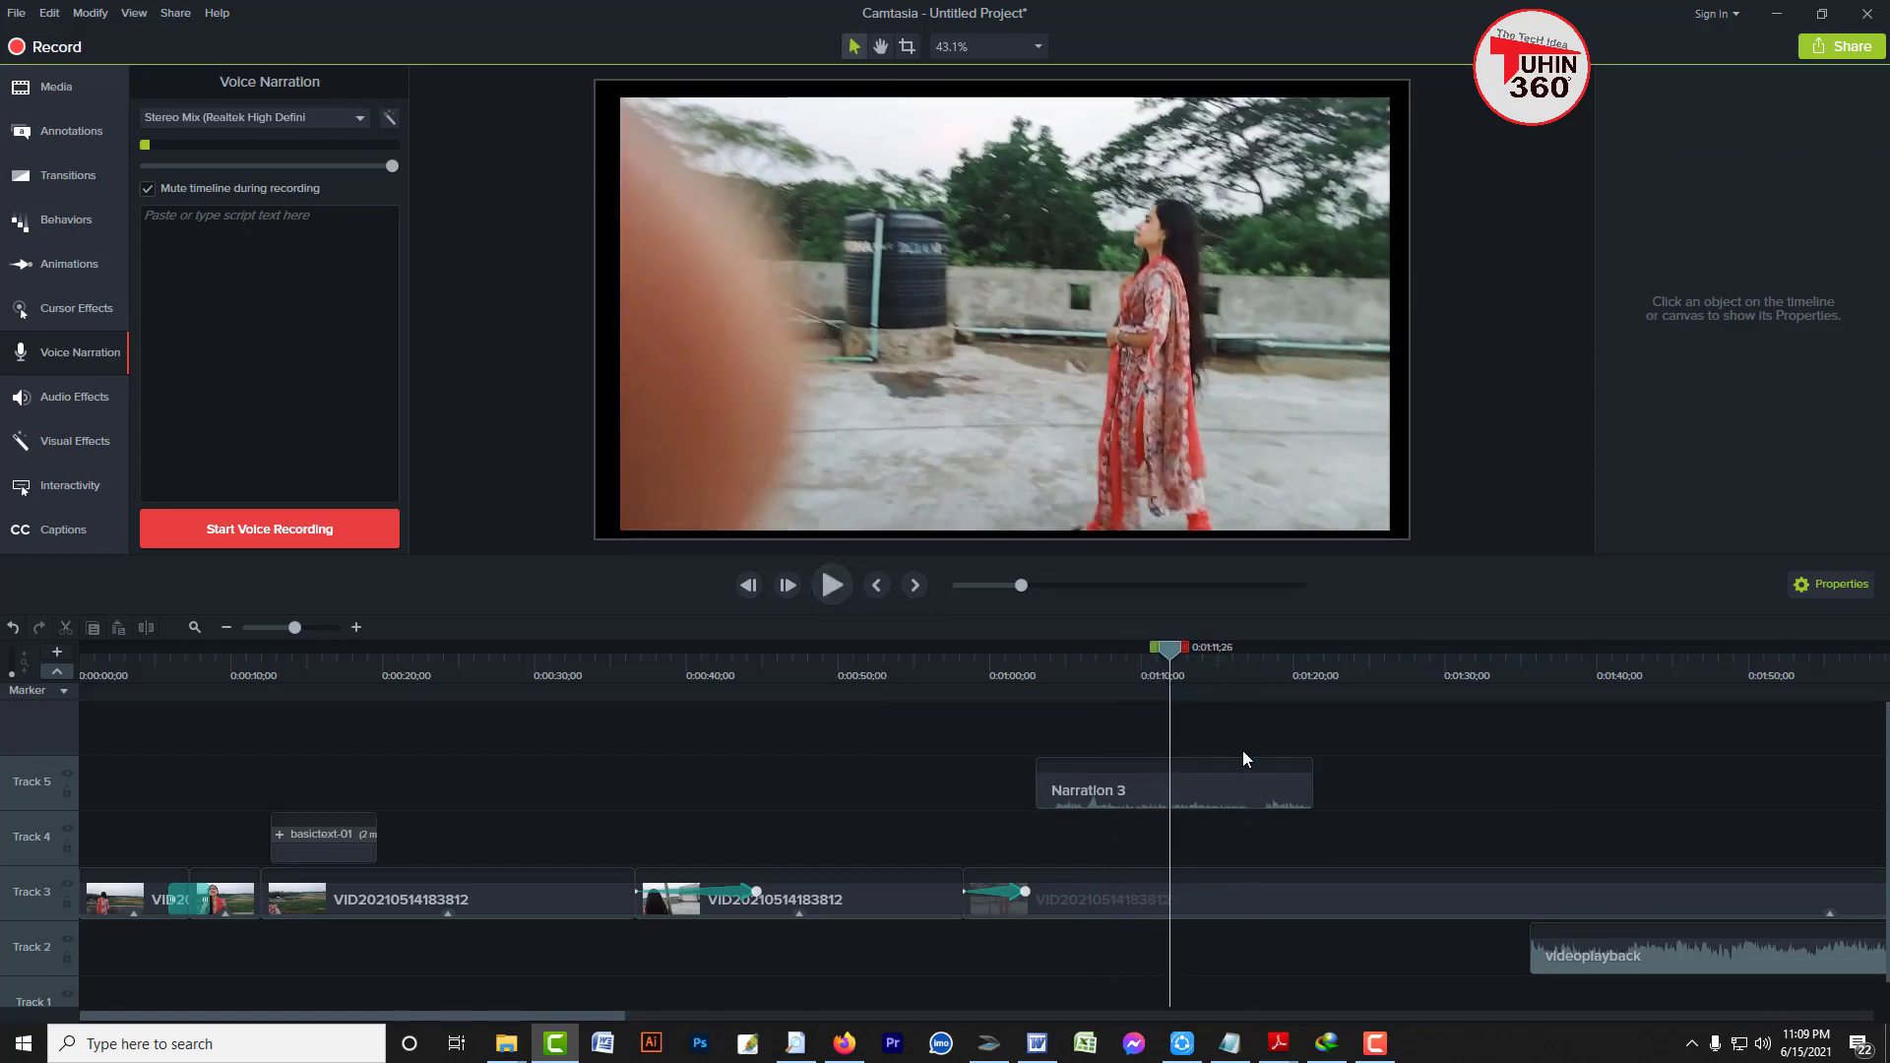
Split the Narration 3 clip at 0:01:16;26 and delete the part after the cut
left_click_drag(1171, 642, 1244, 675)
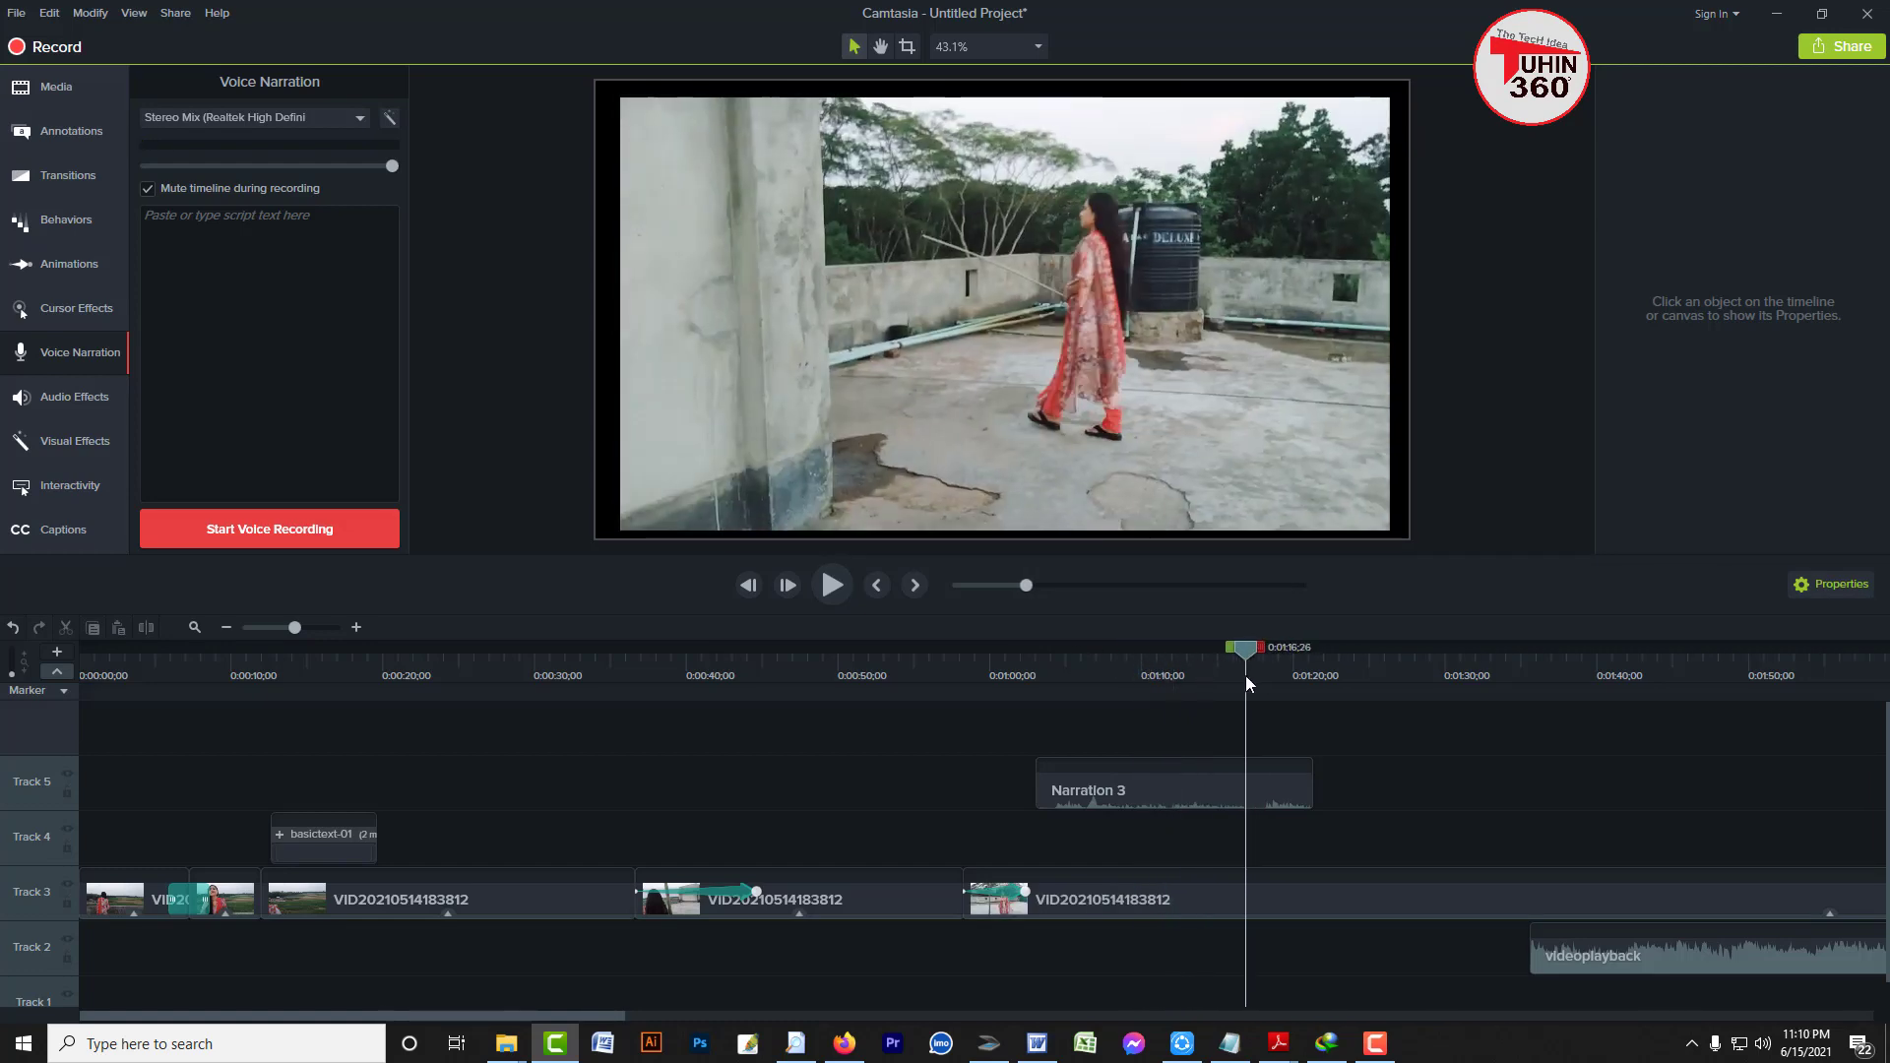
left_click(1279, 790)
key("s")
left_click(1272, 796)
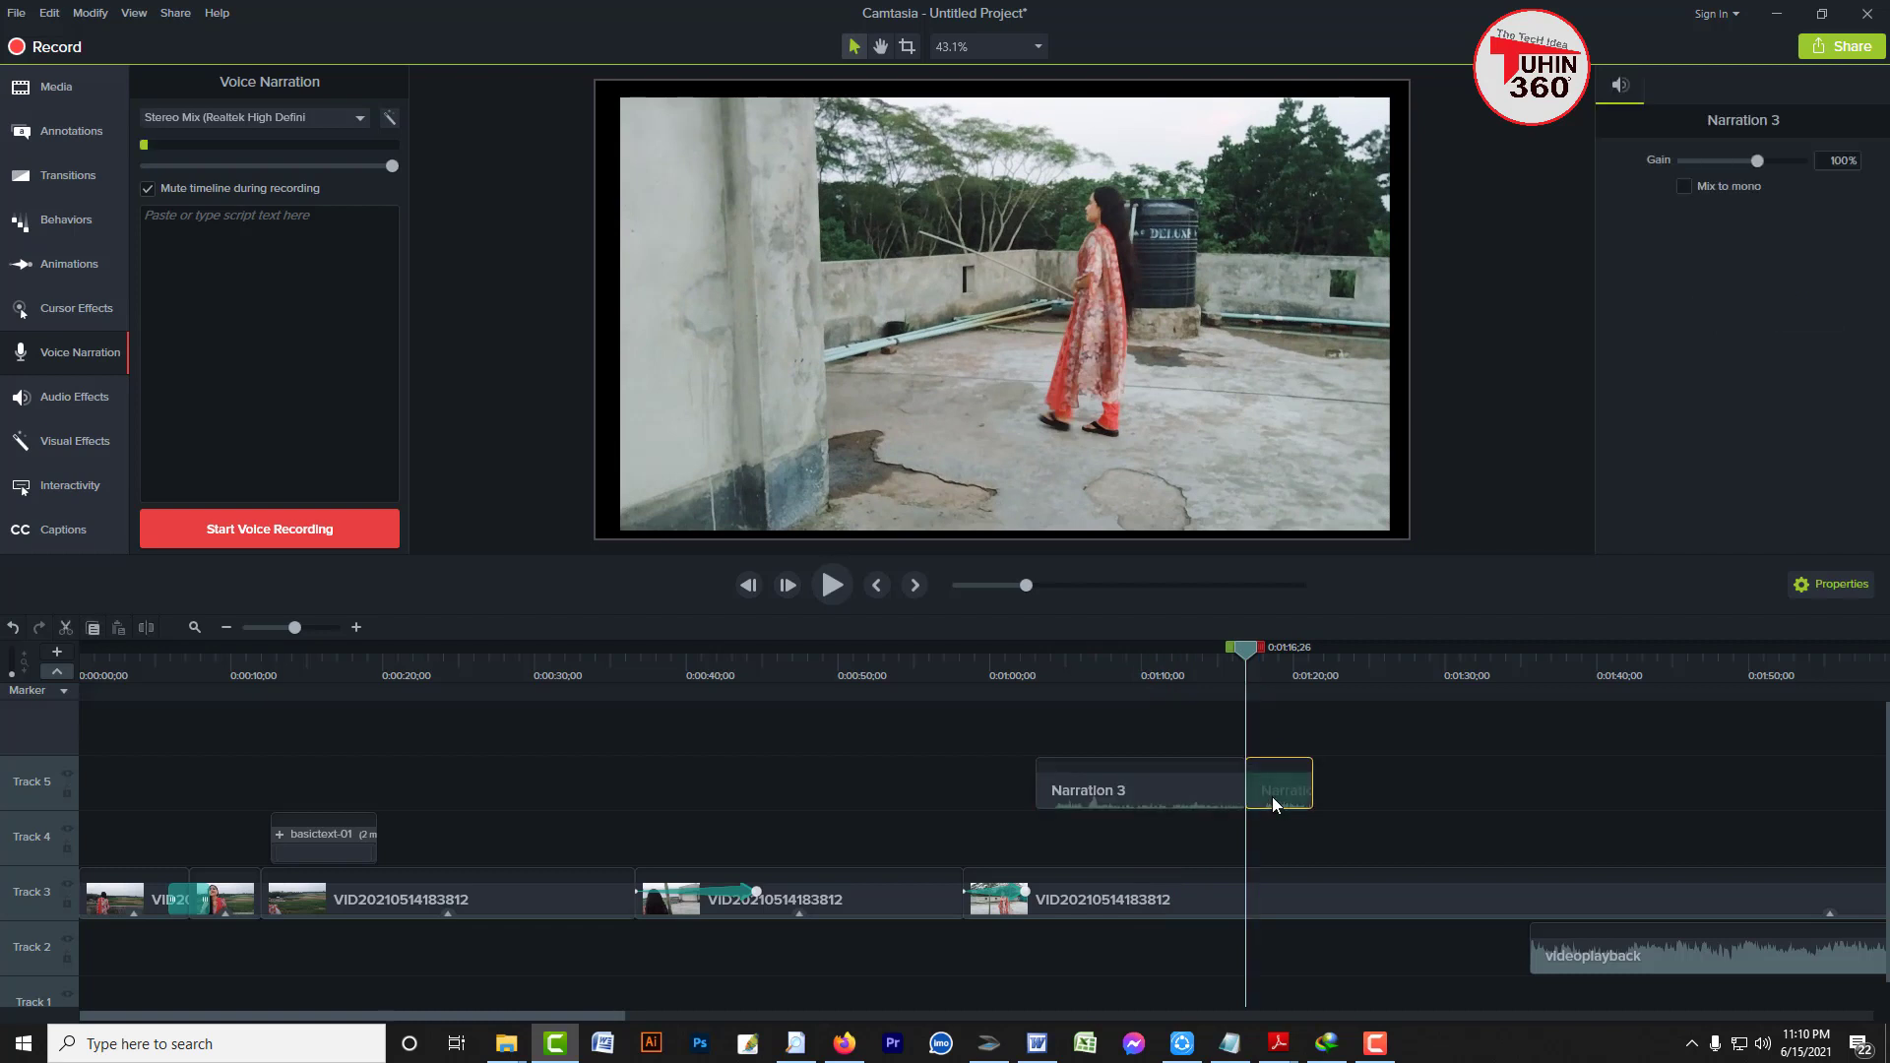
key("Delete")
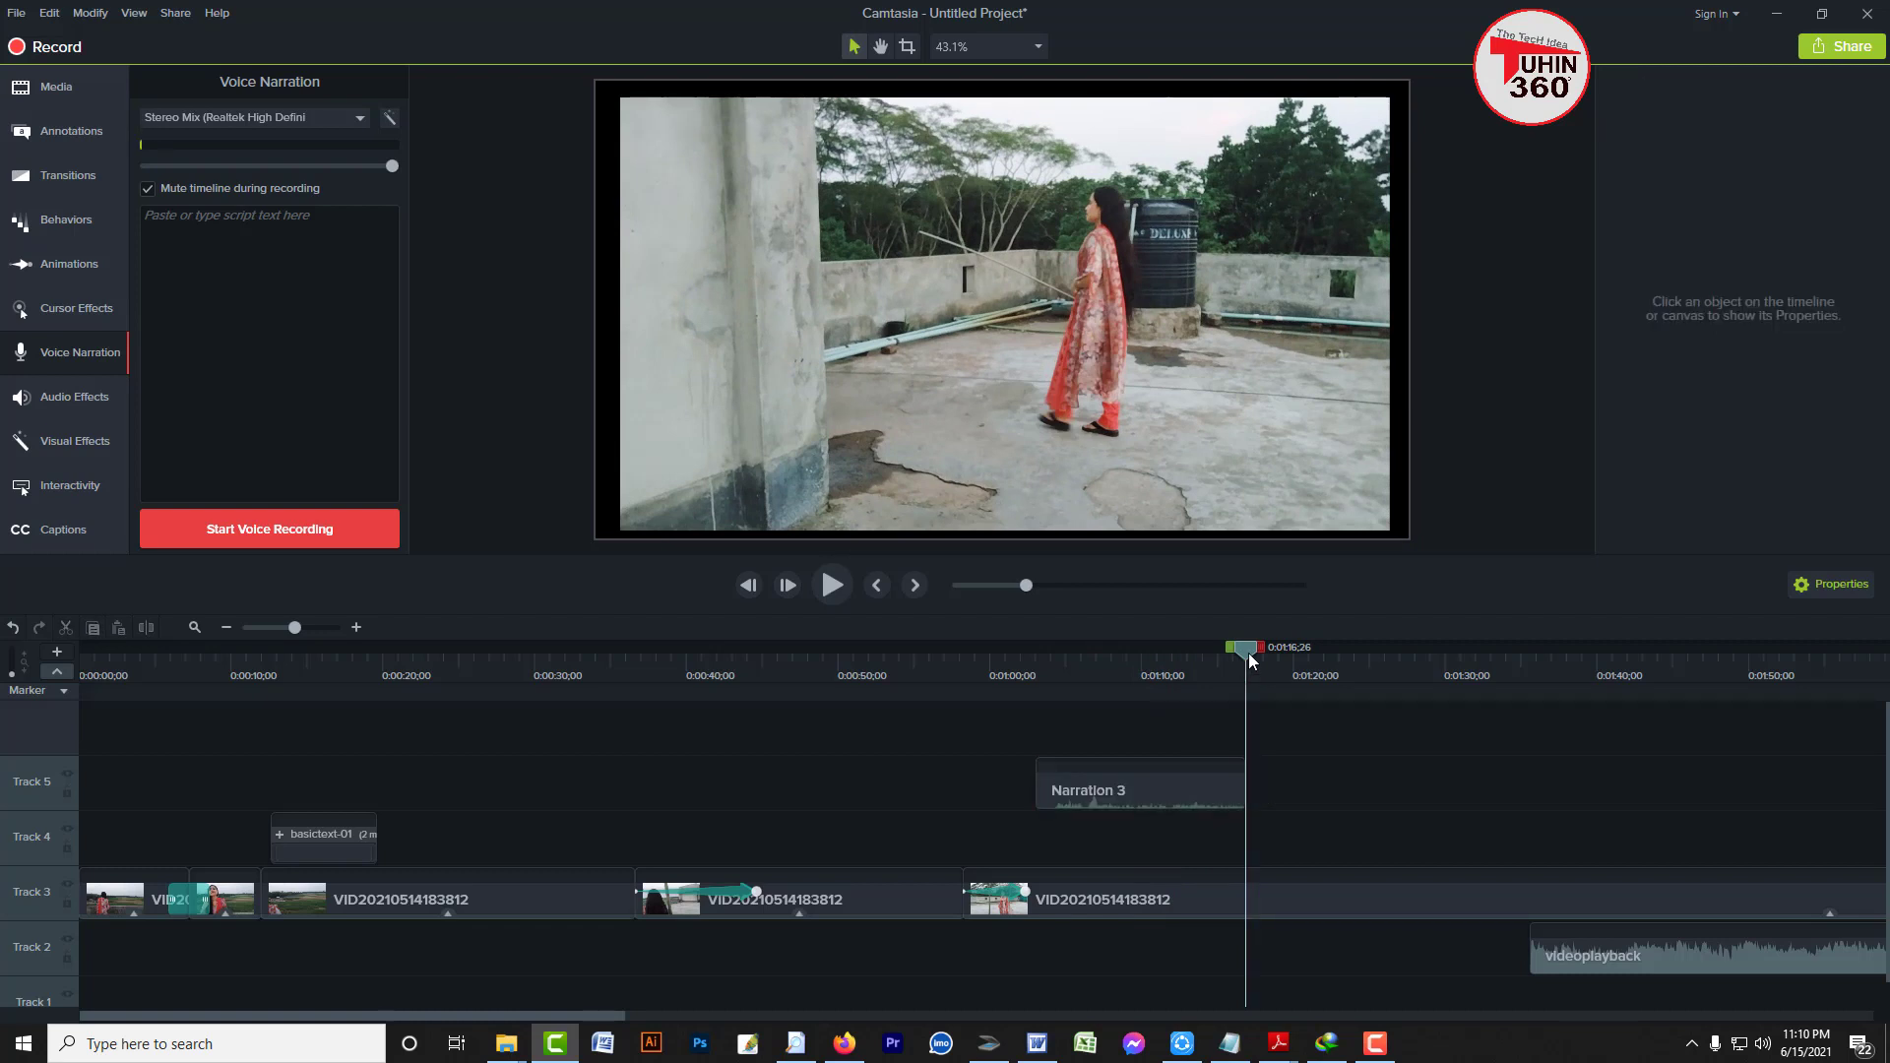
left_click_drag(1249, 652, 1186, 654)
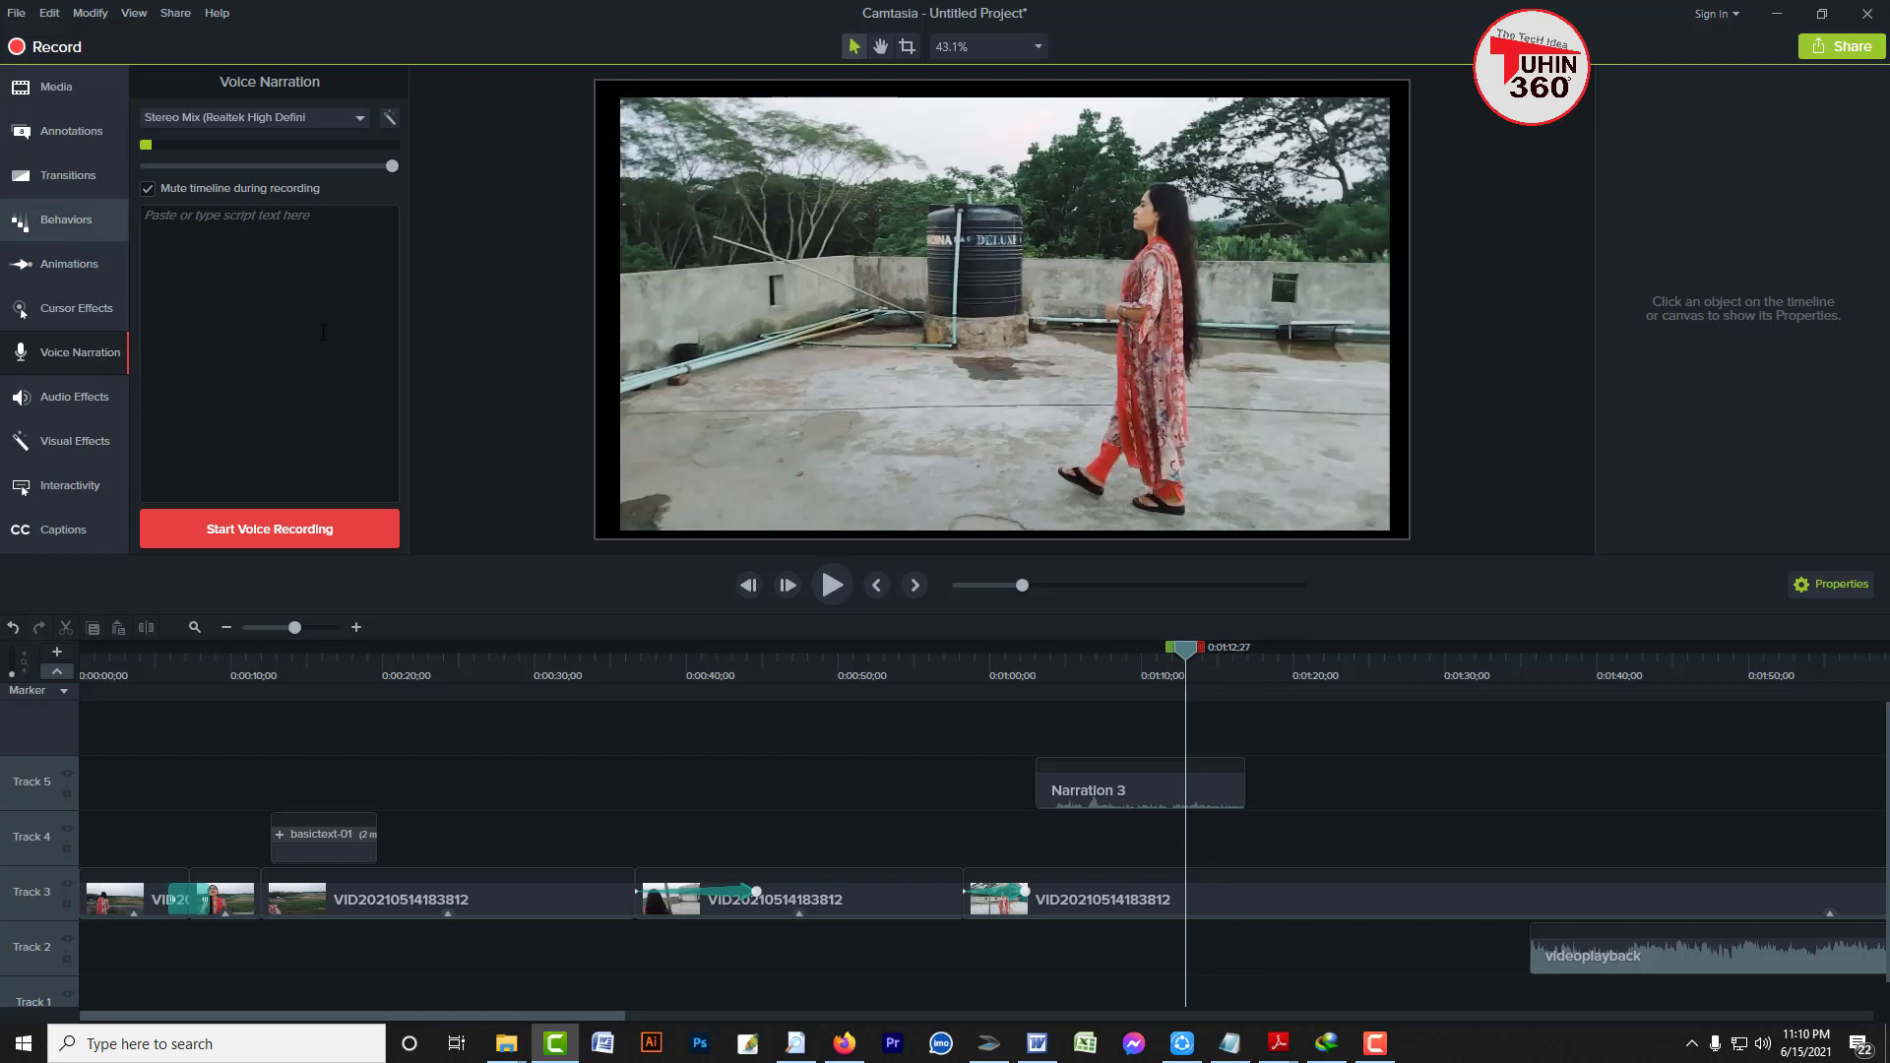
left_click_drag(996, 731, 1321, 815)
left_click(1387, 827)
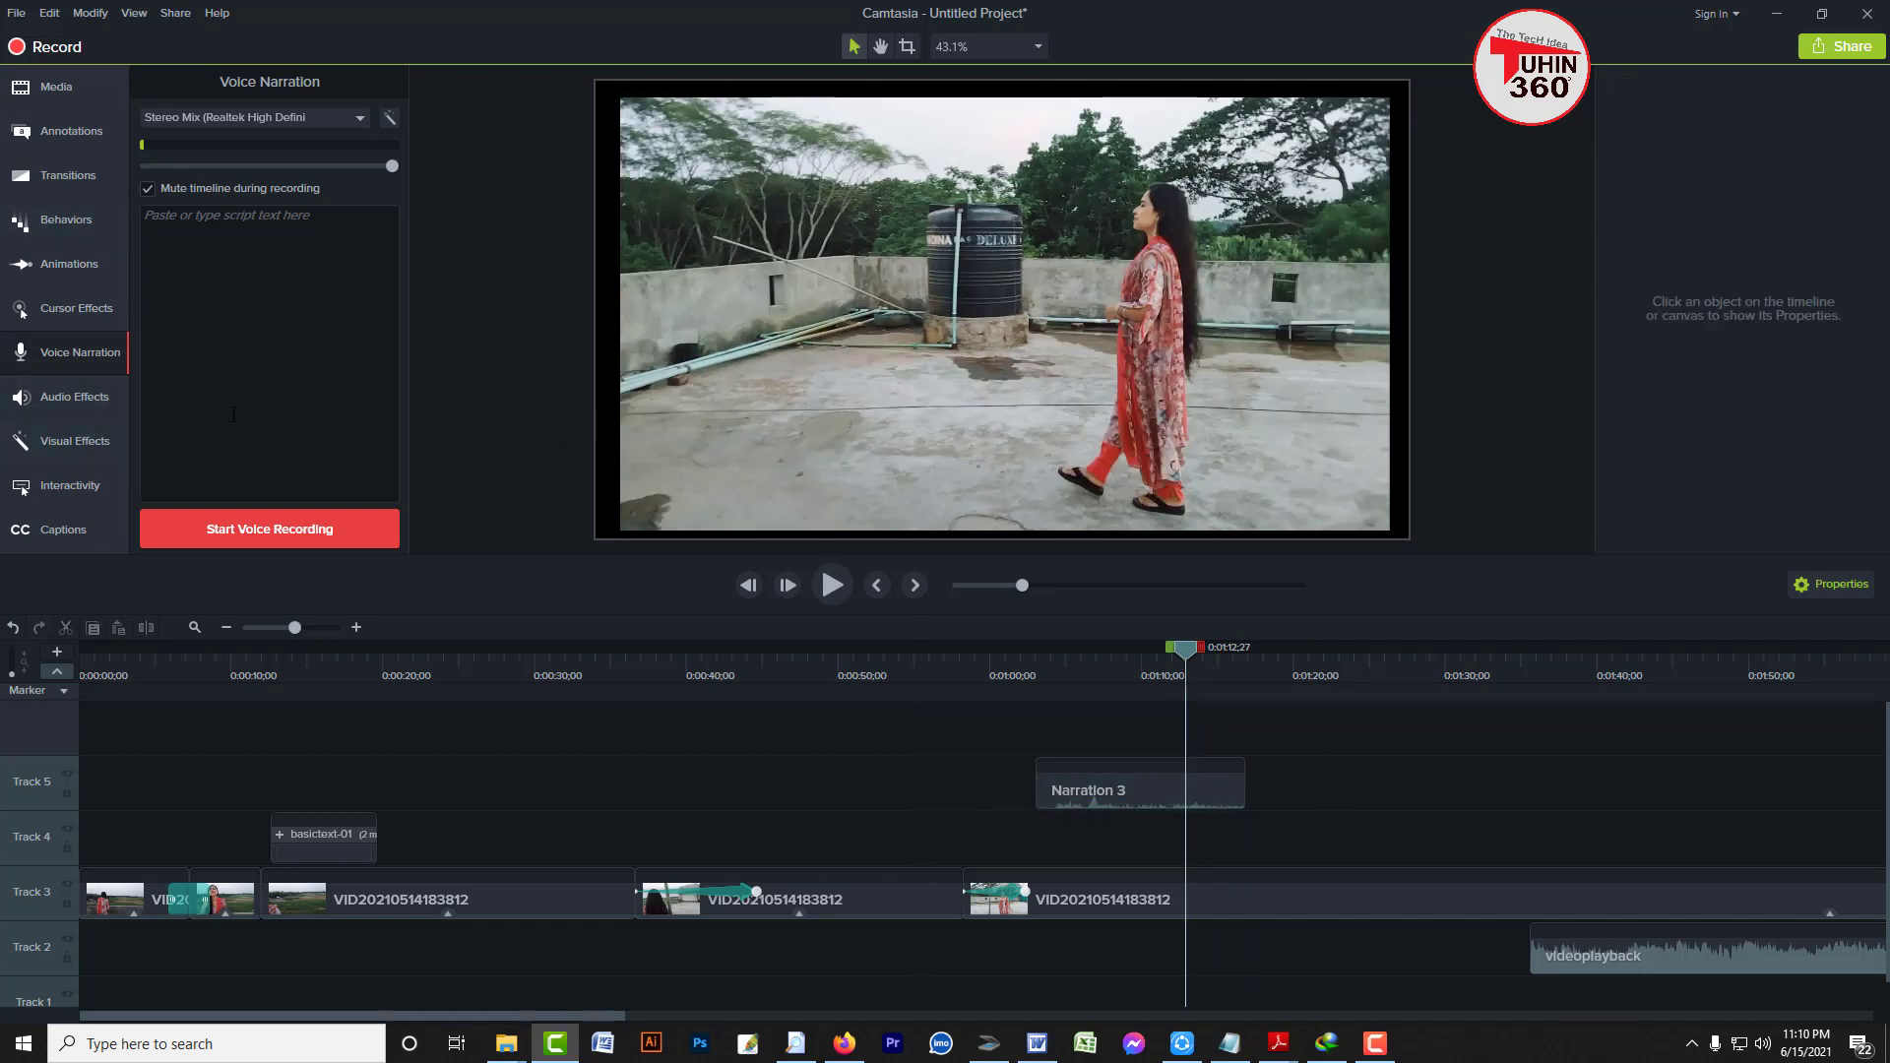
Show the audio effects and move the videoplayback music back to the start of Track 2
left_click(95, 411)
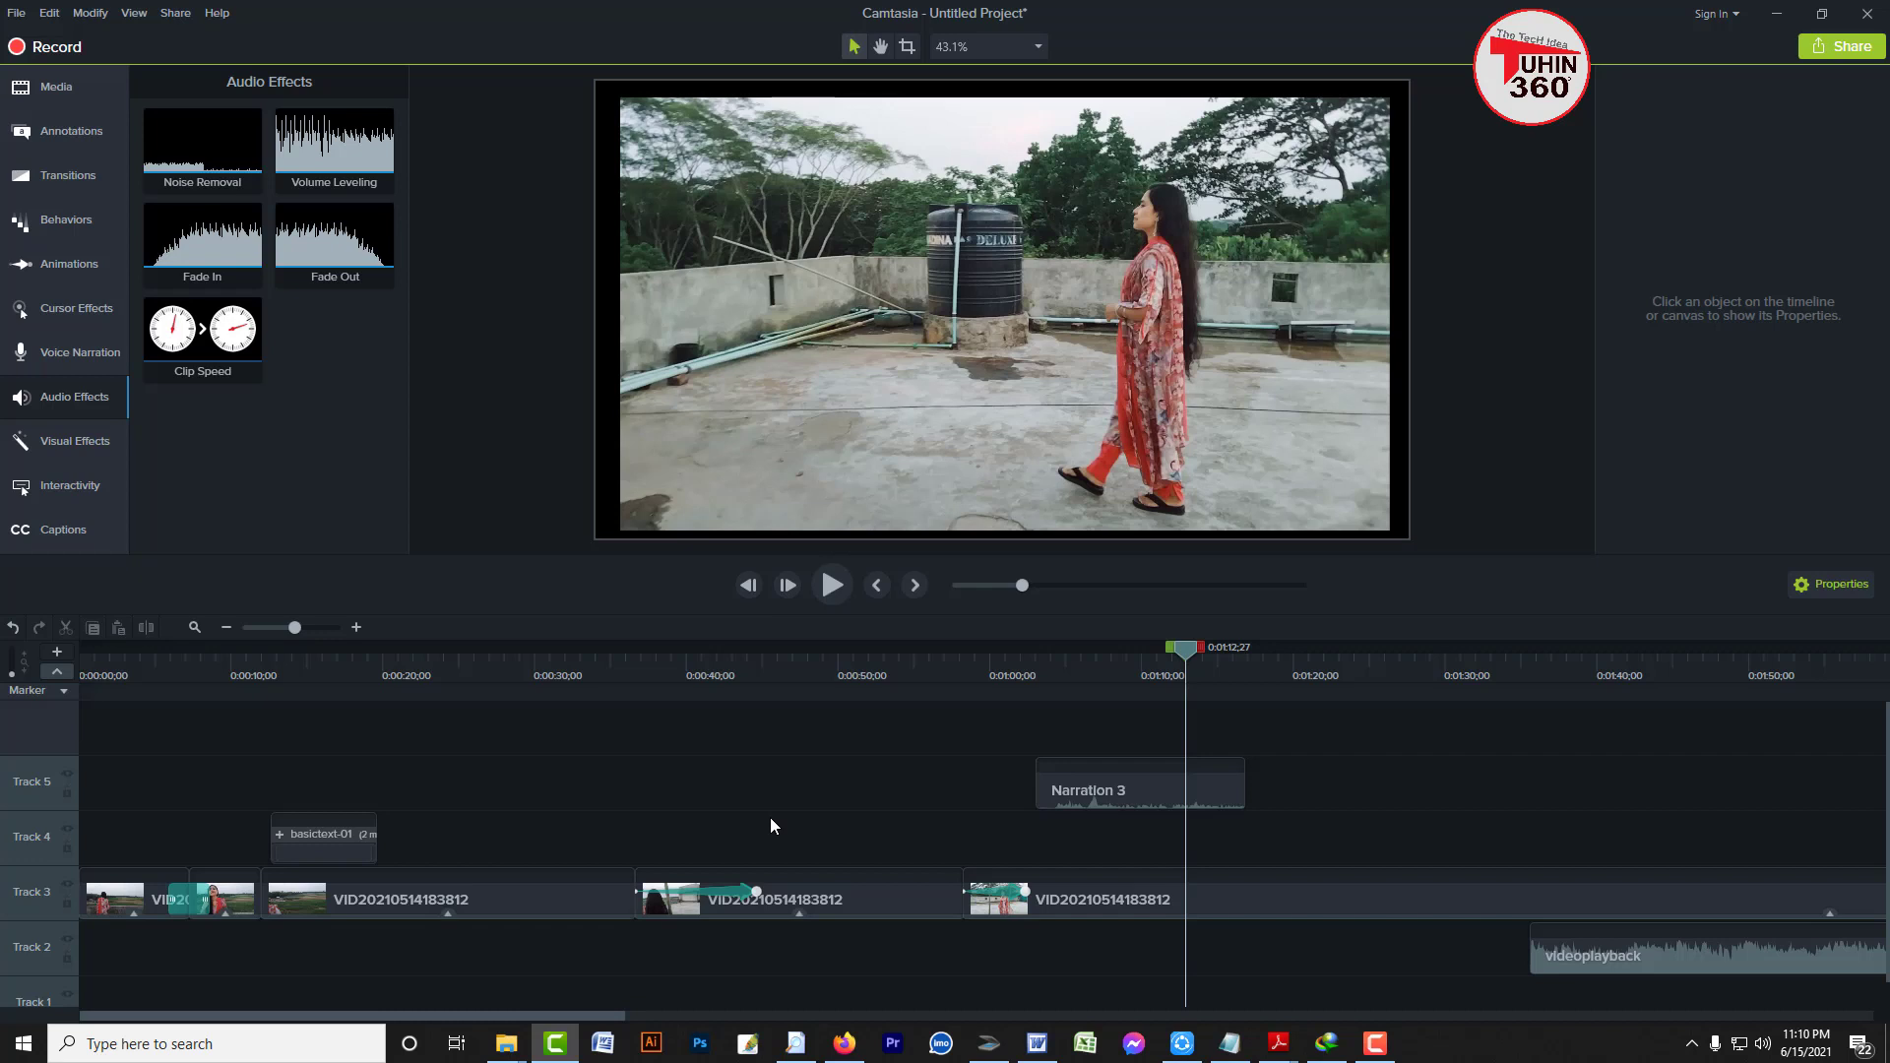
left_click(1639, 961)
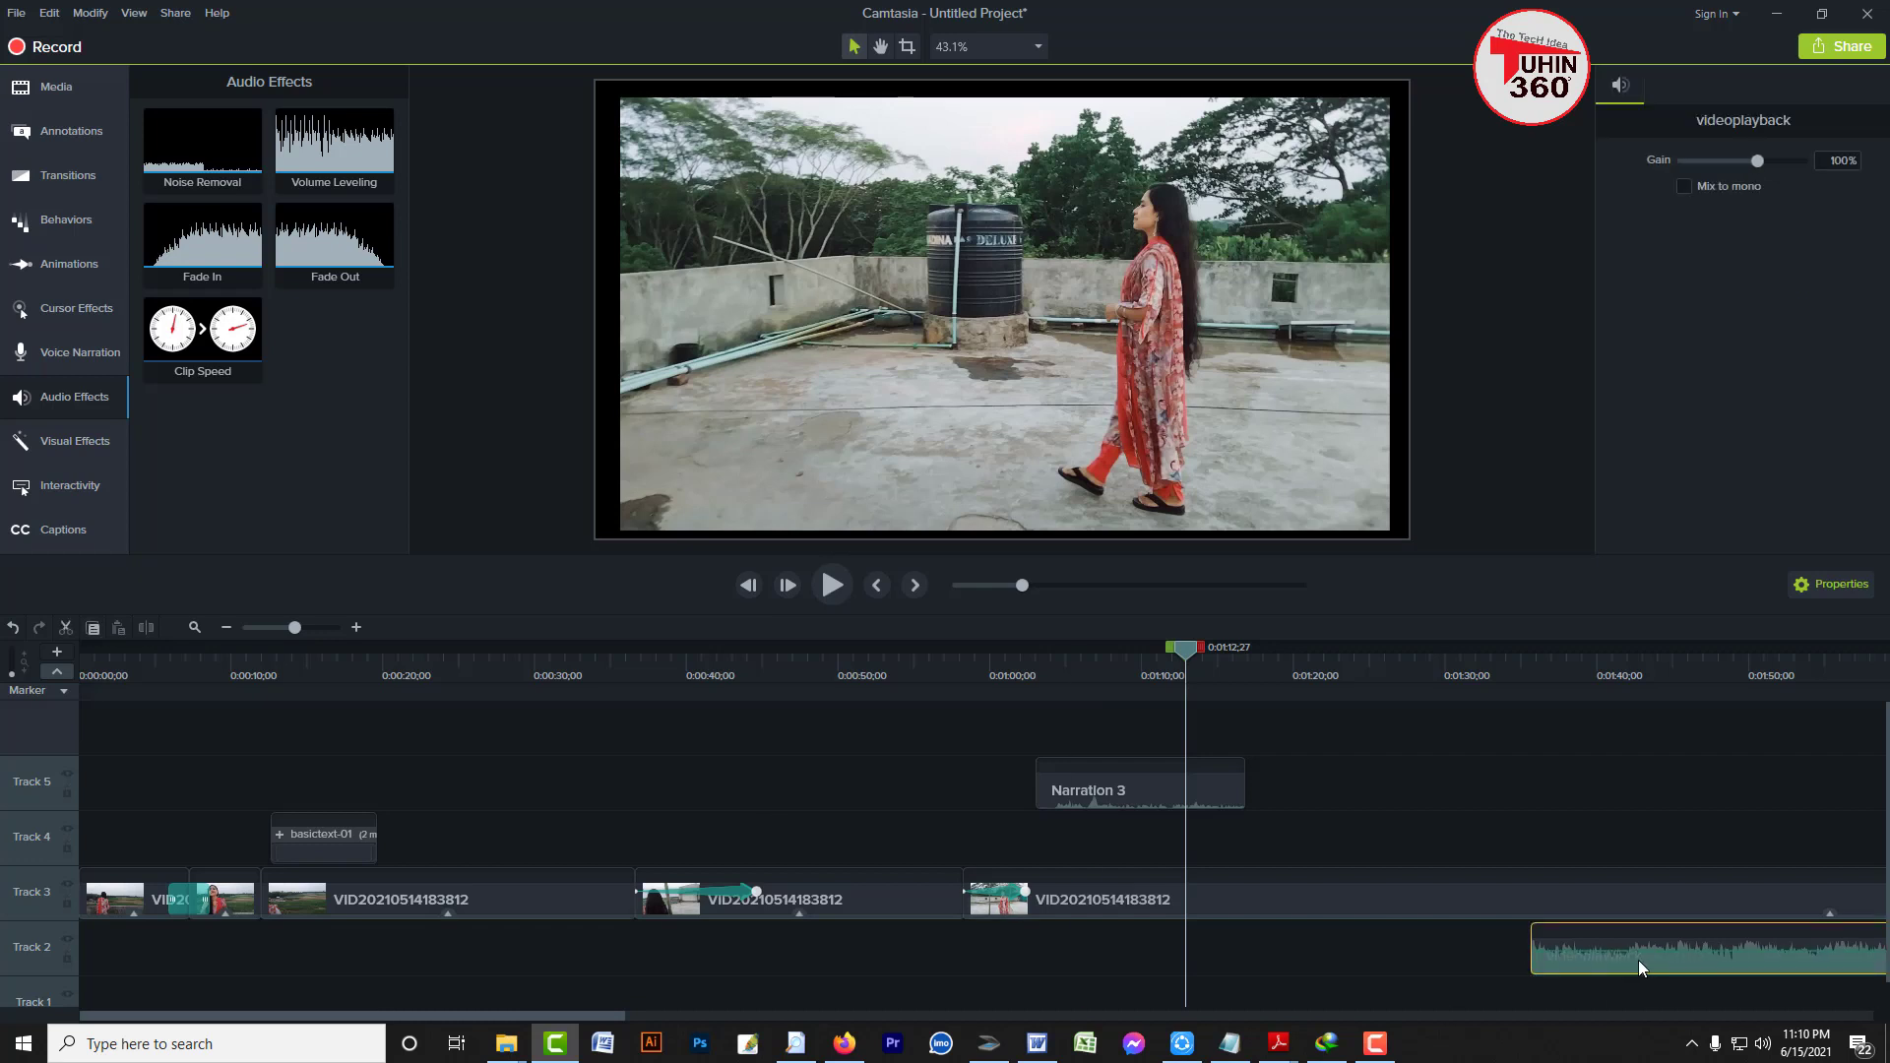
left_click_drag(1639, 960, 186, 960)
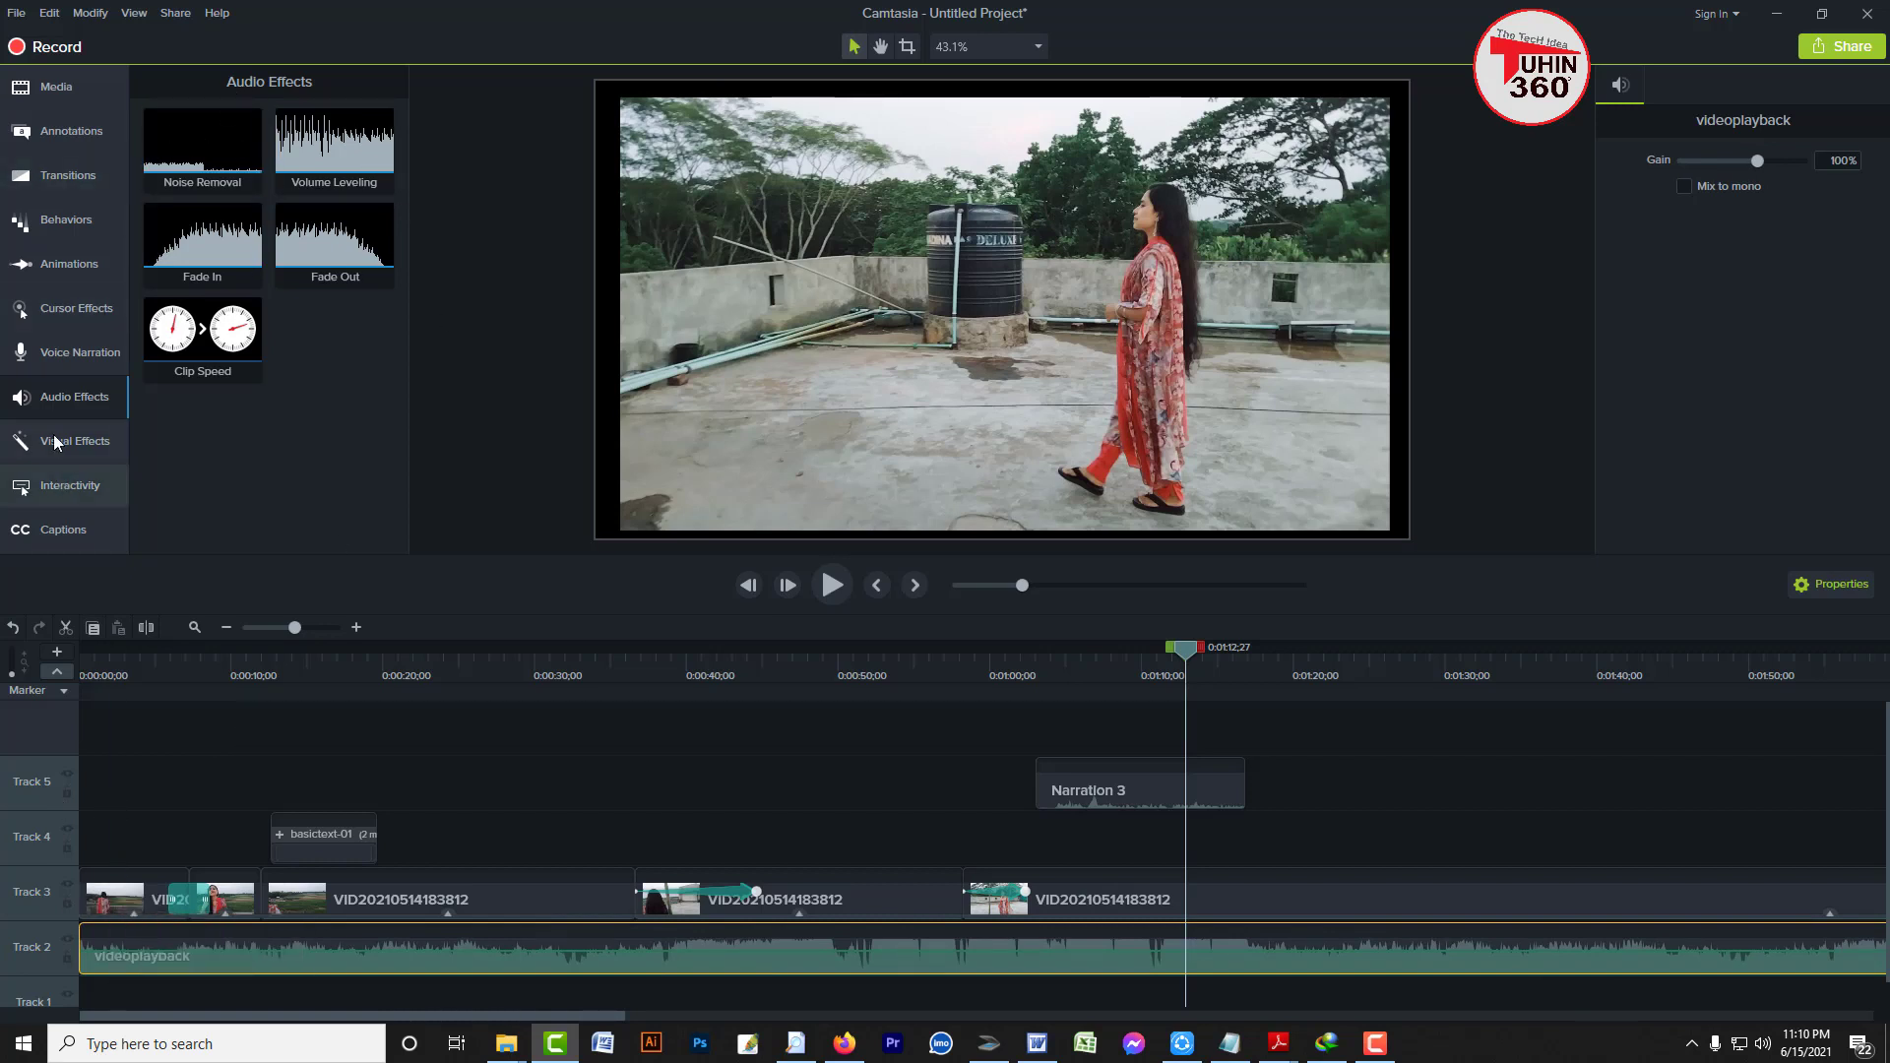
Apply the Noise Removal audio effect to the Narration 3 clip on Track 5
left_click(62, 402)
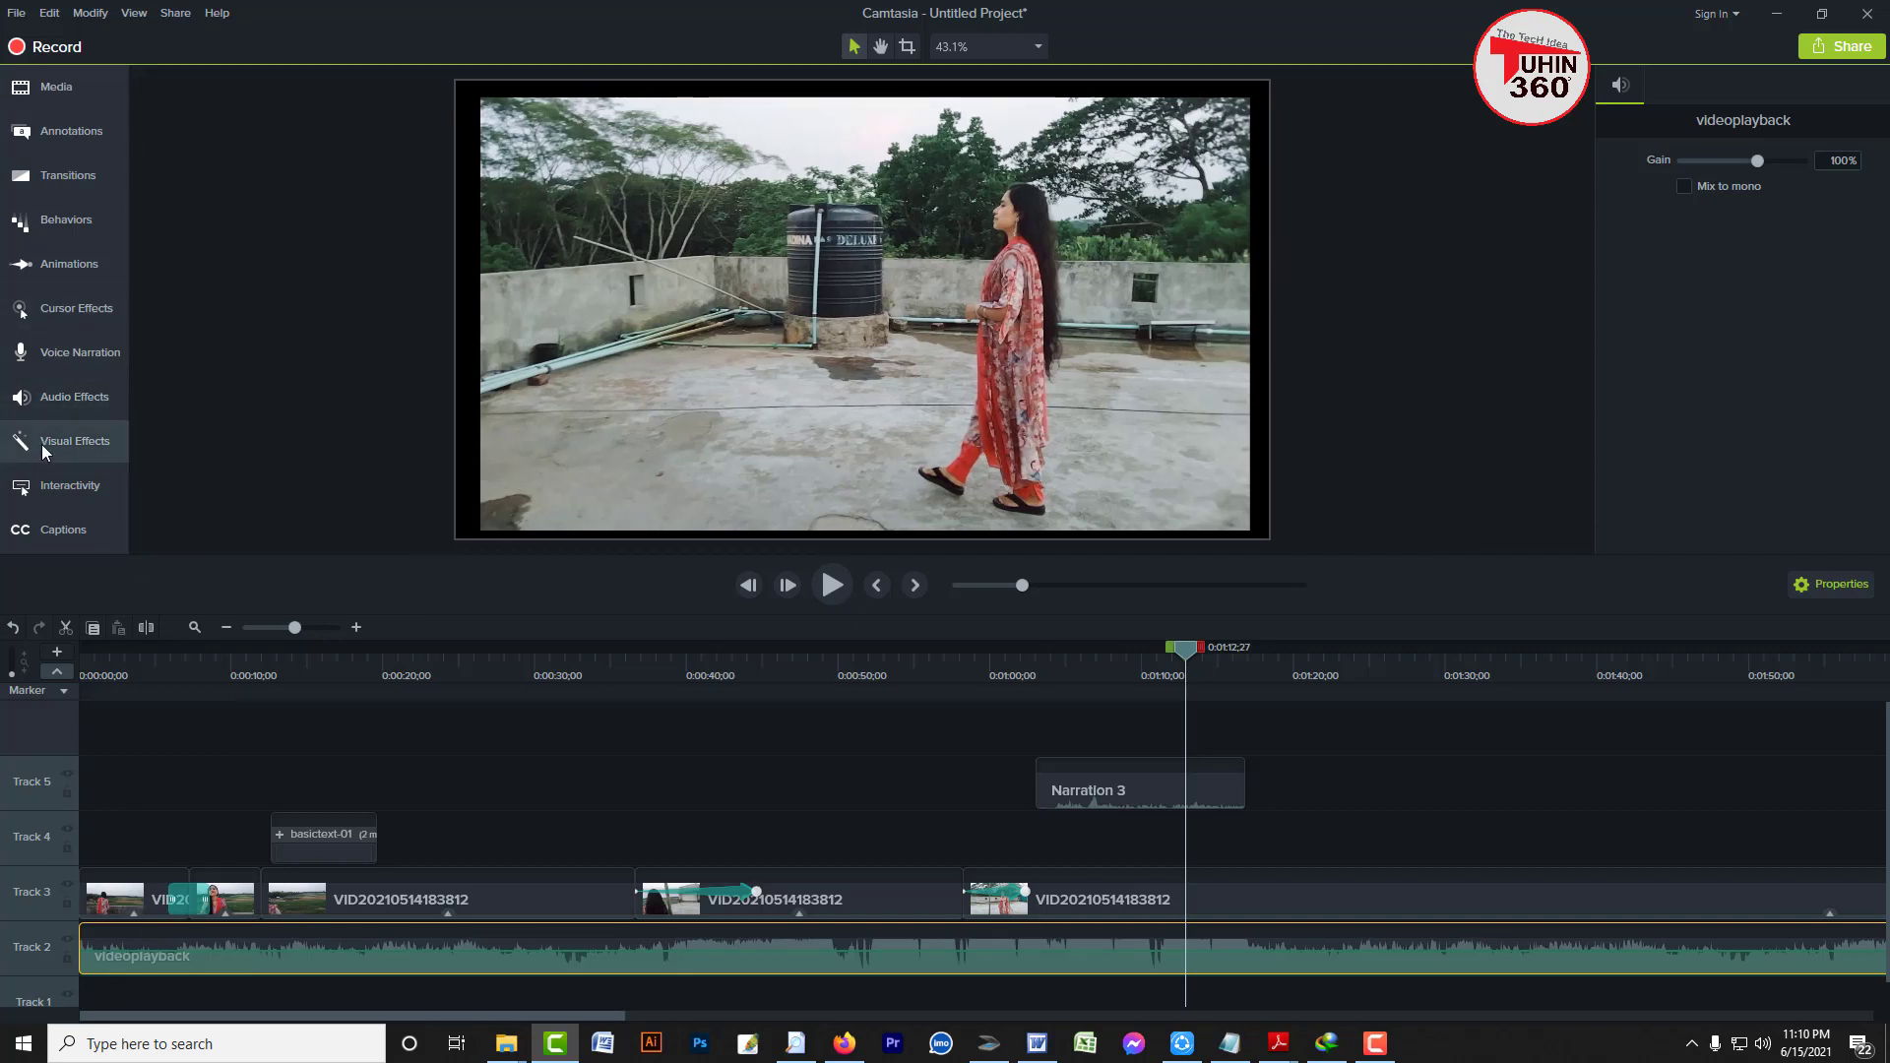
left_click(54, 404)
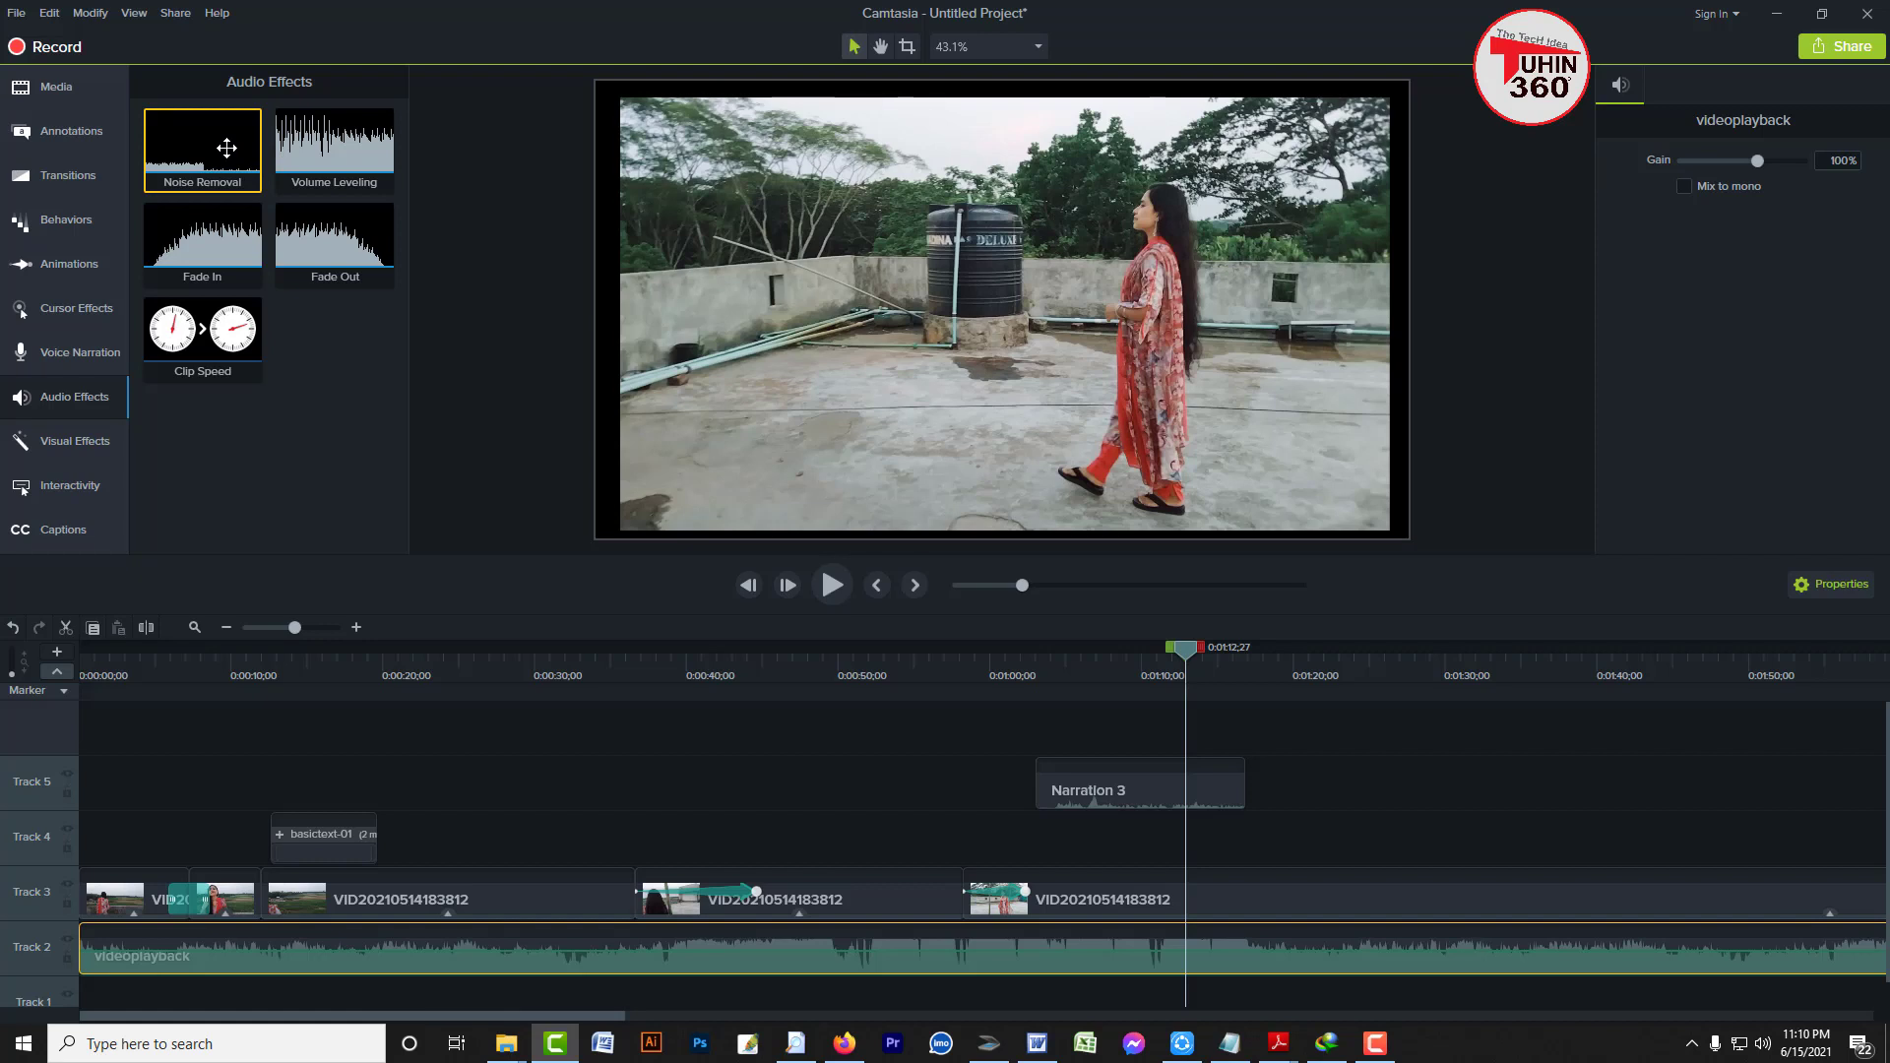
left_click_drag(611, 403, 1066, 810)
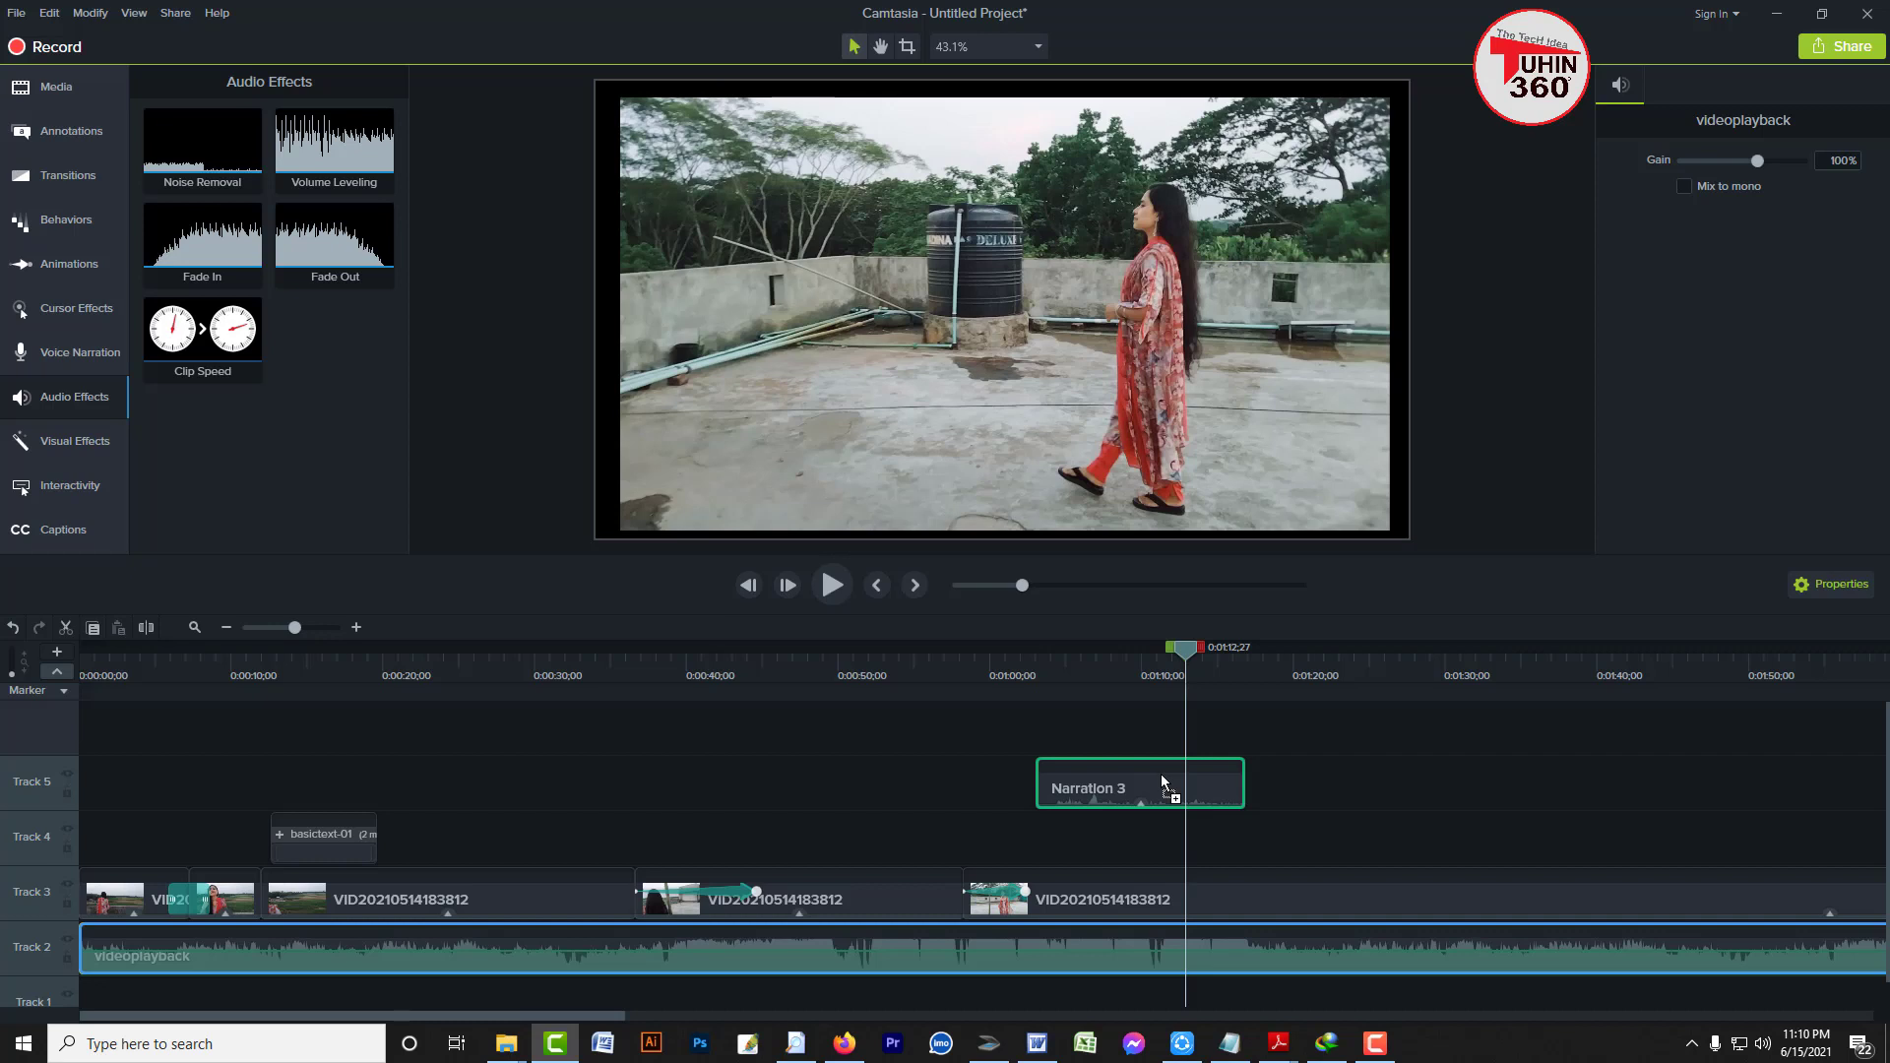
left_click_drag(1162, 775, 1161, 776)
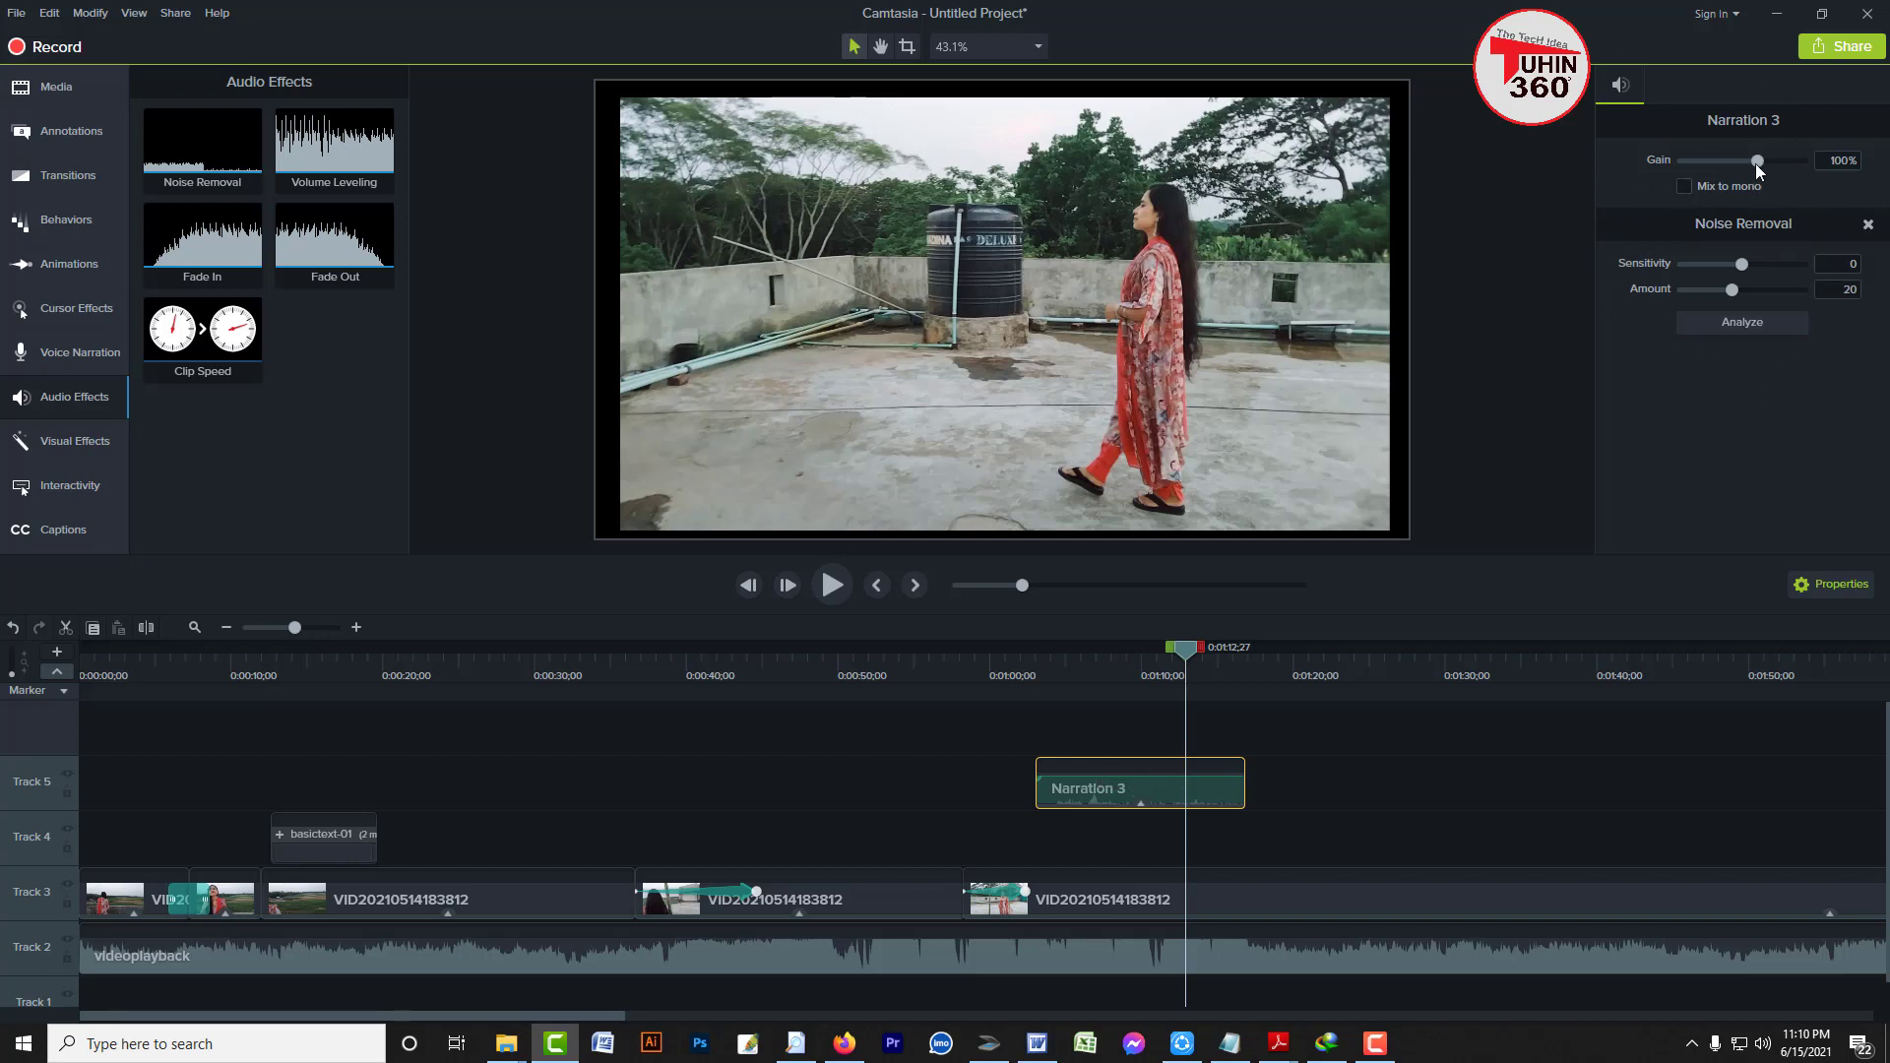
Set Narration 3's gain to 250% and its Noise Removal to sensitivity 17 and amount 5, with the playhead at 0:01:04;20
left_click_drag(1759, 162, 1815, 165)
left_click_drag(1801, 266, 1692, 289)
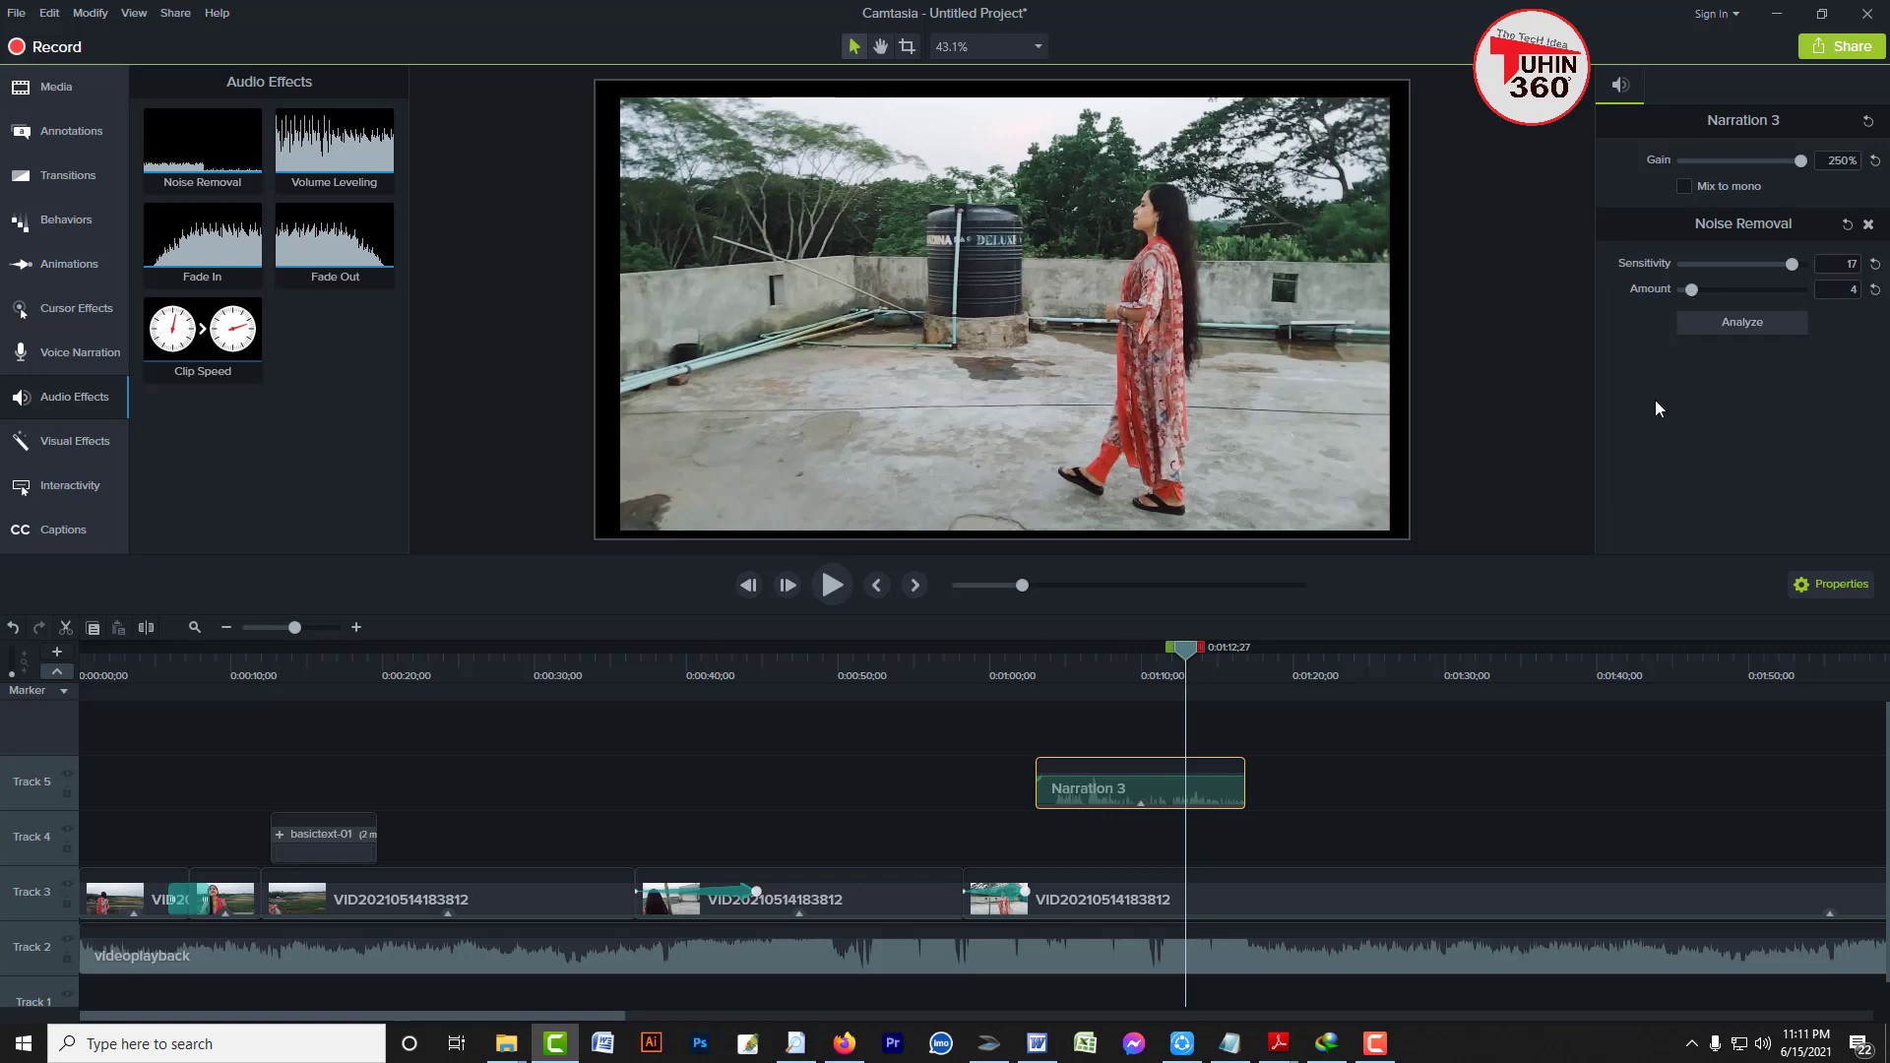
left_click(1060, 668)
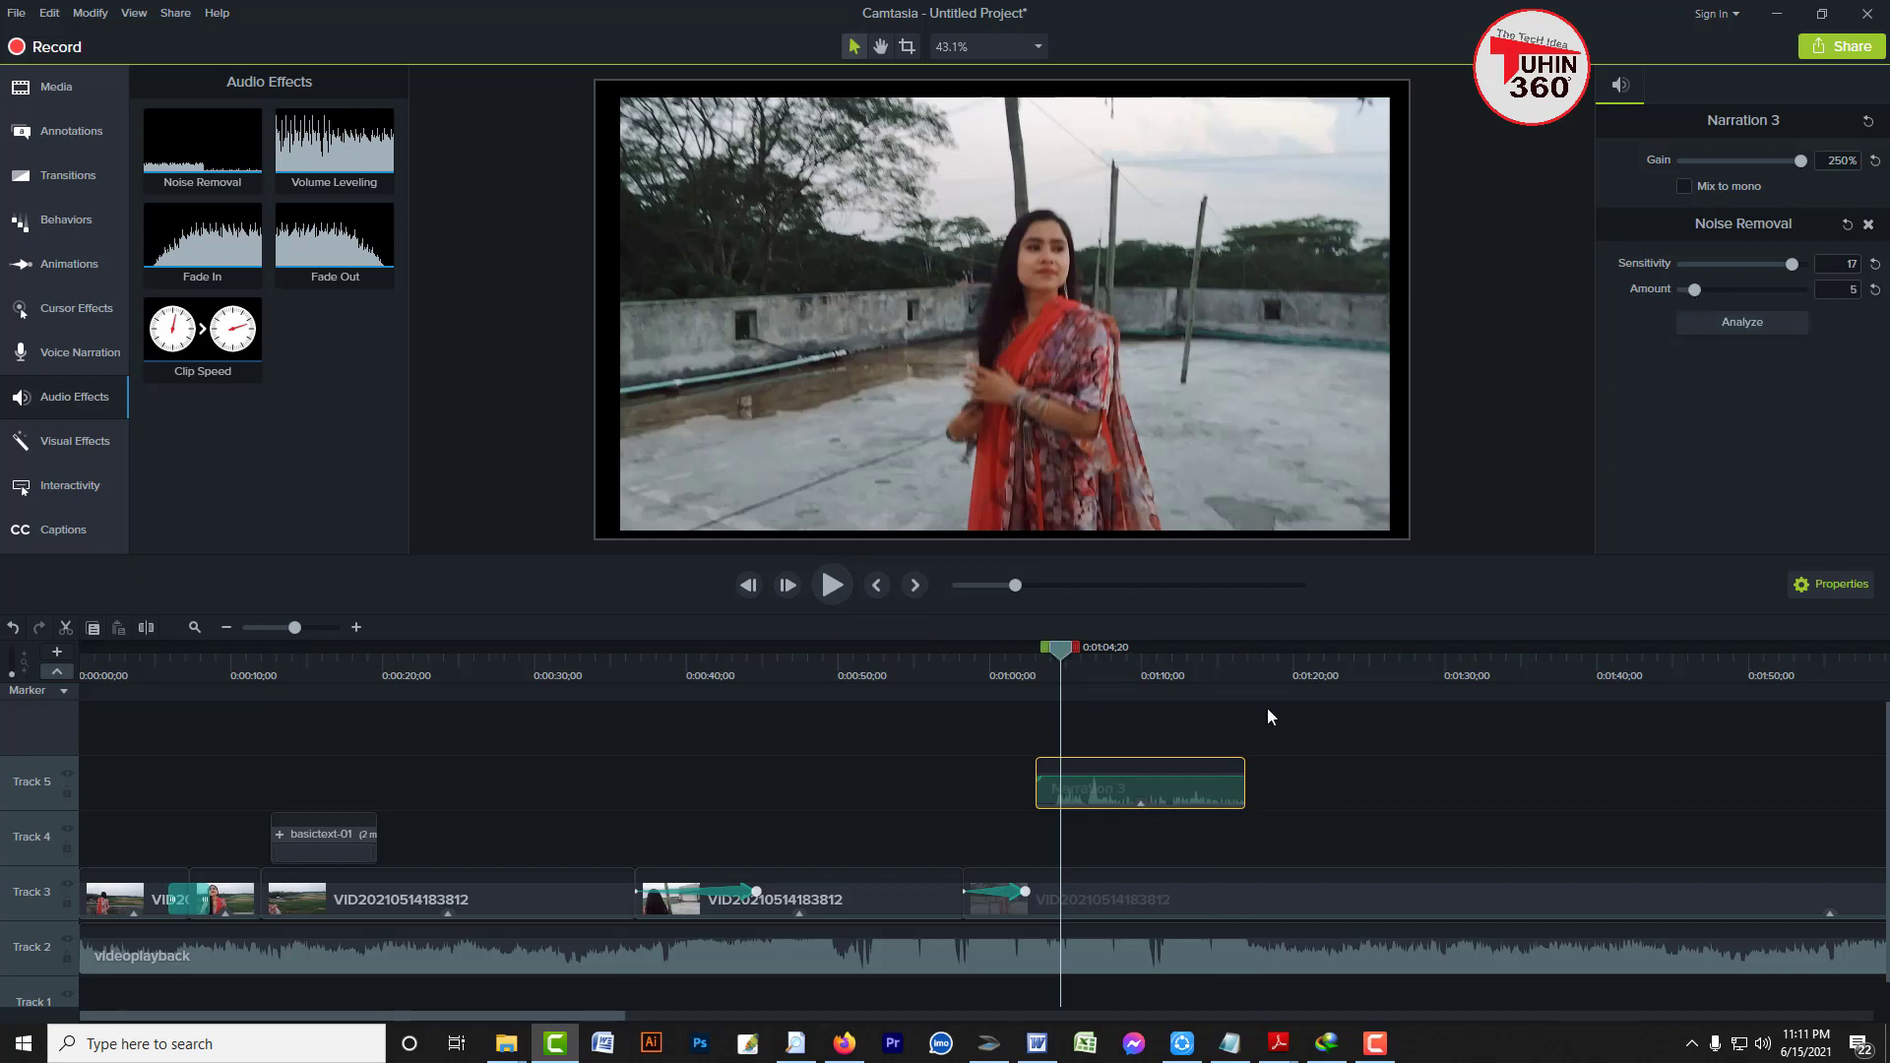
left_click(1356, 776)
left_click_drag(1350, 742, 1183, 808)
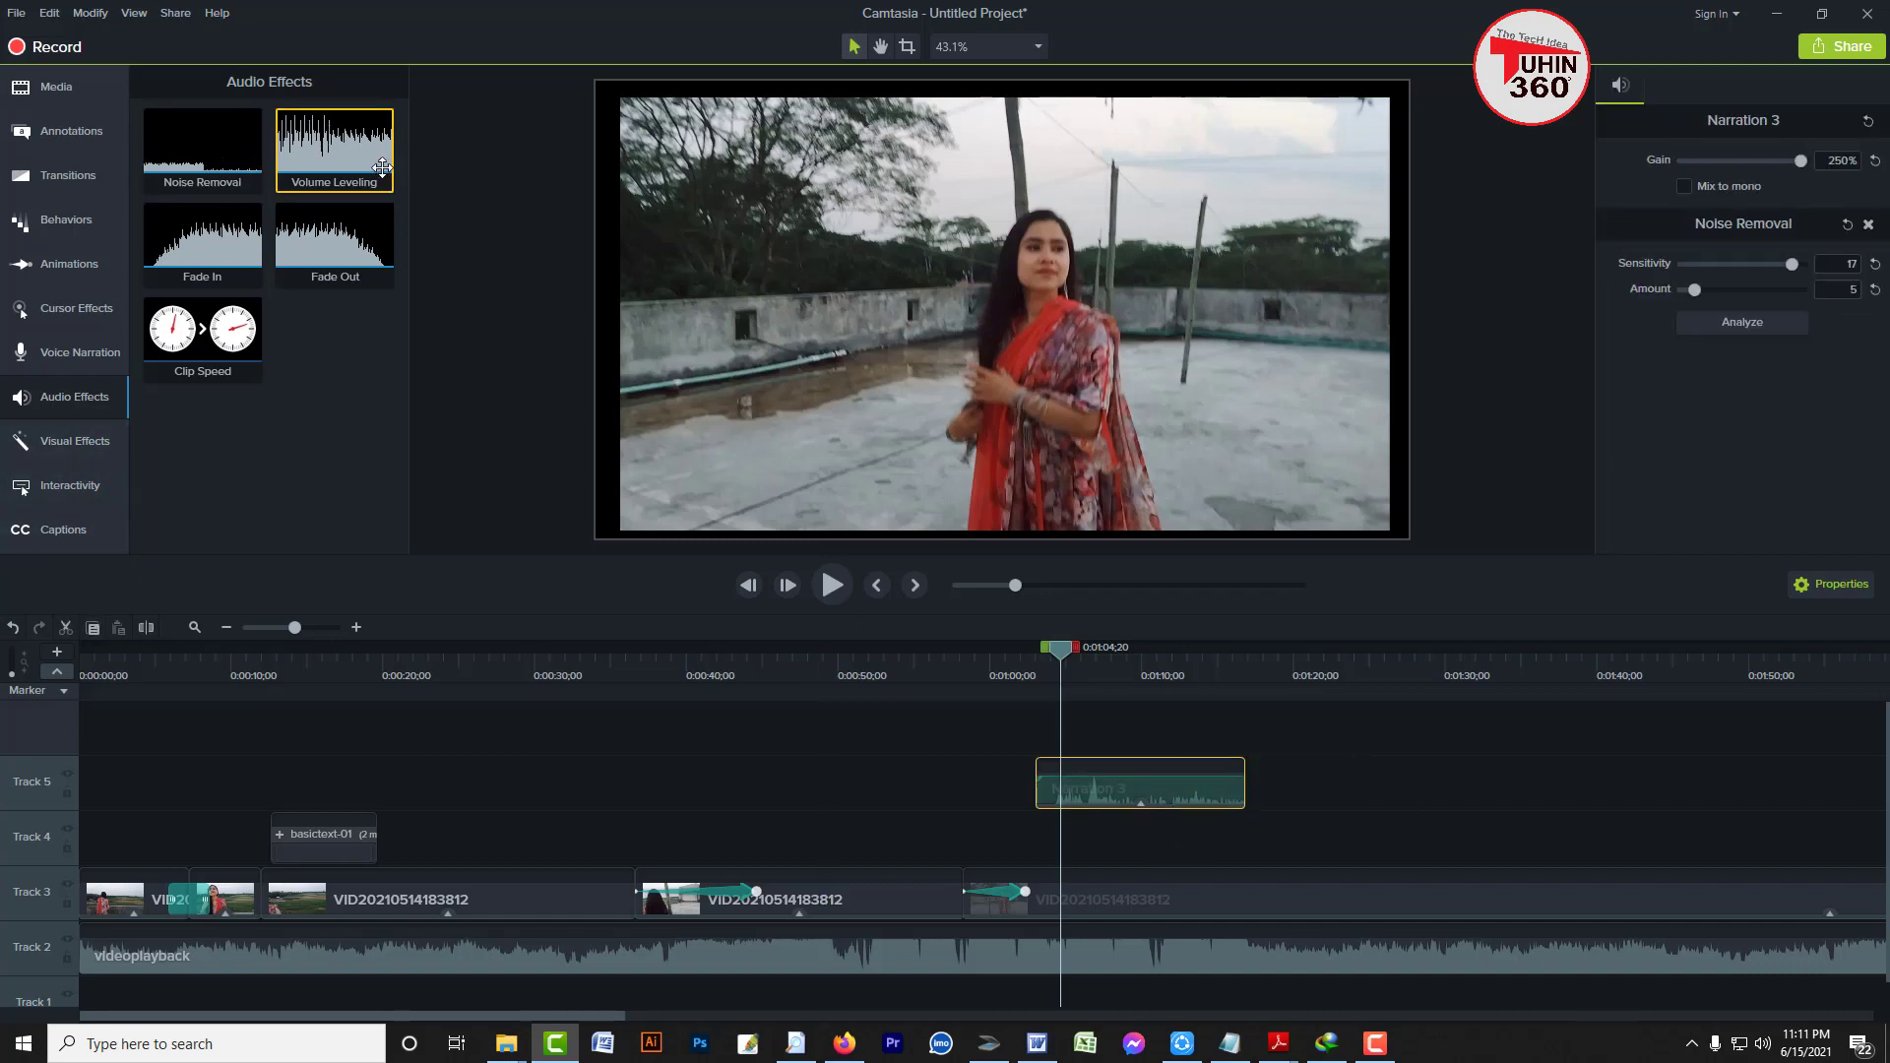
left_click_drag(309, 155, 1050, 770)
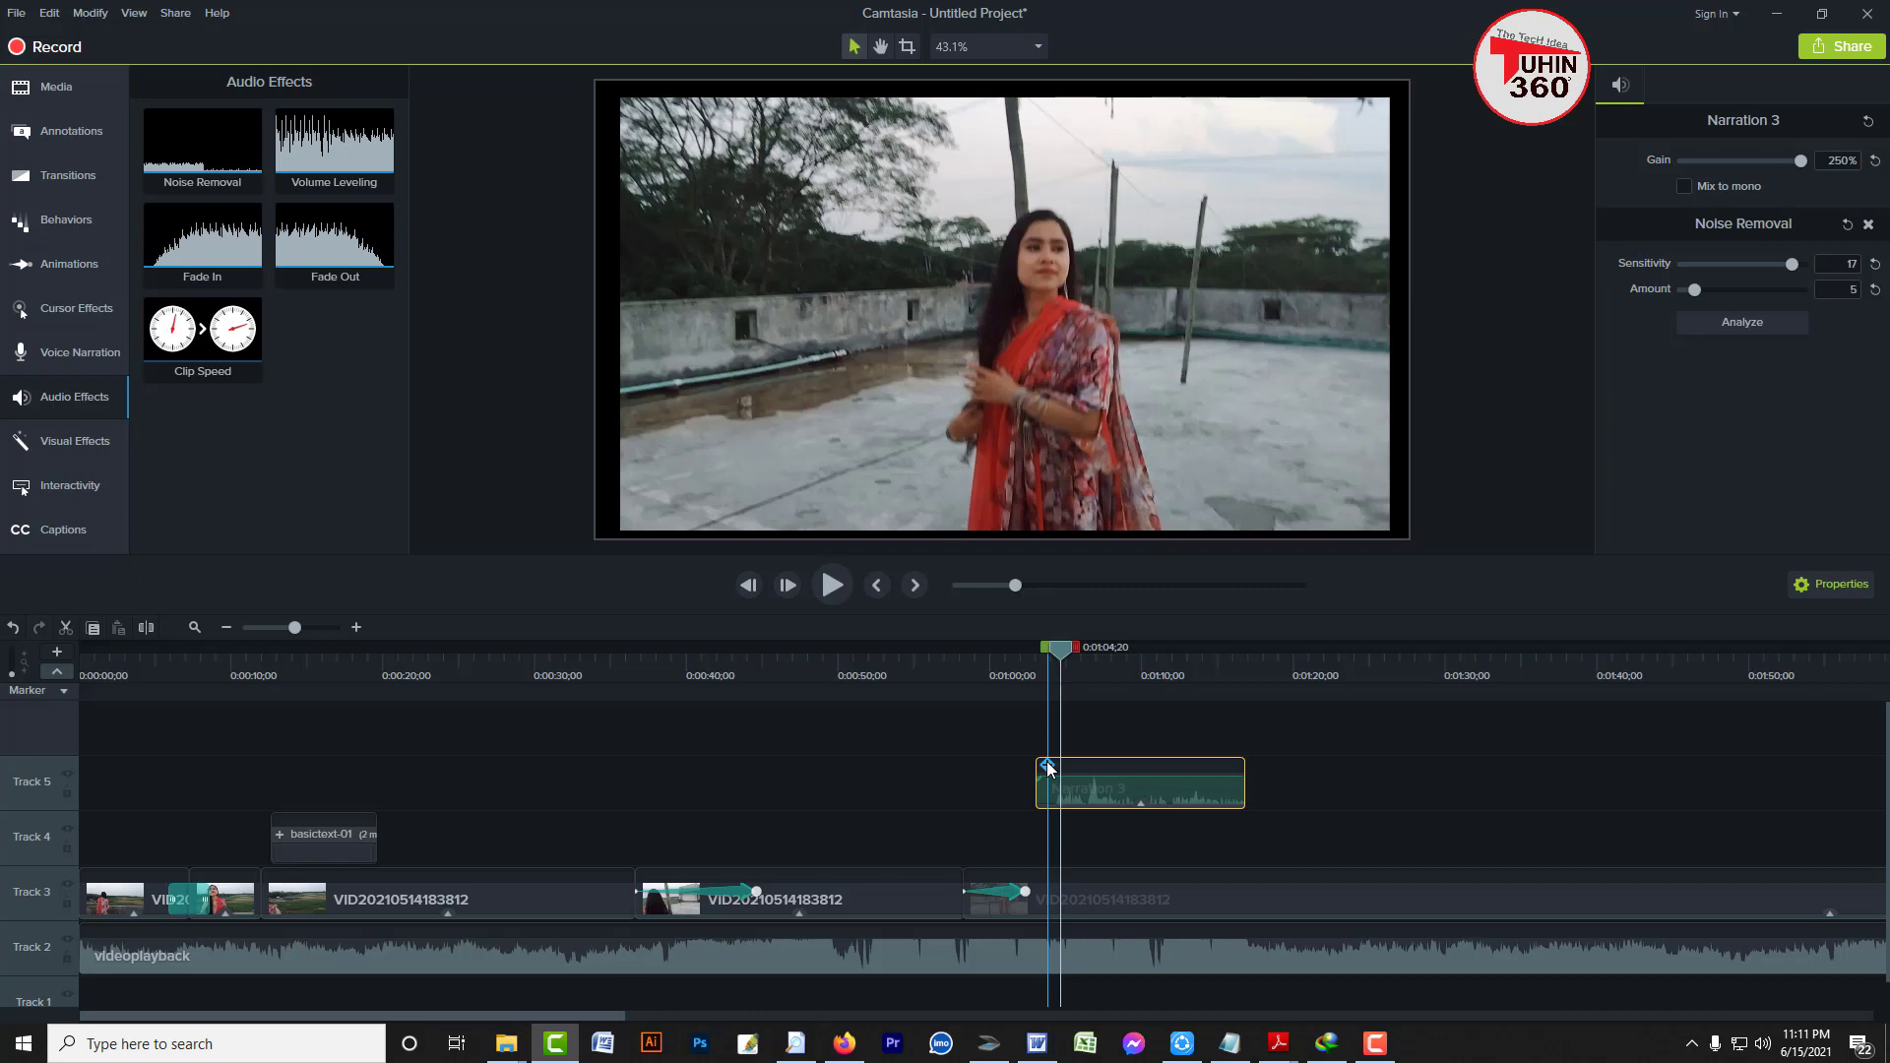
left_click_drag(1050, 770, 1022, 703)
left_click(63, 445)
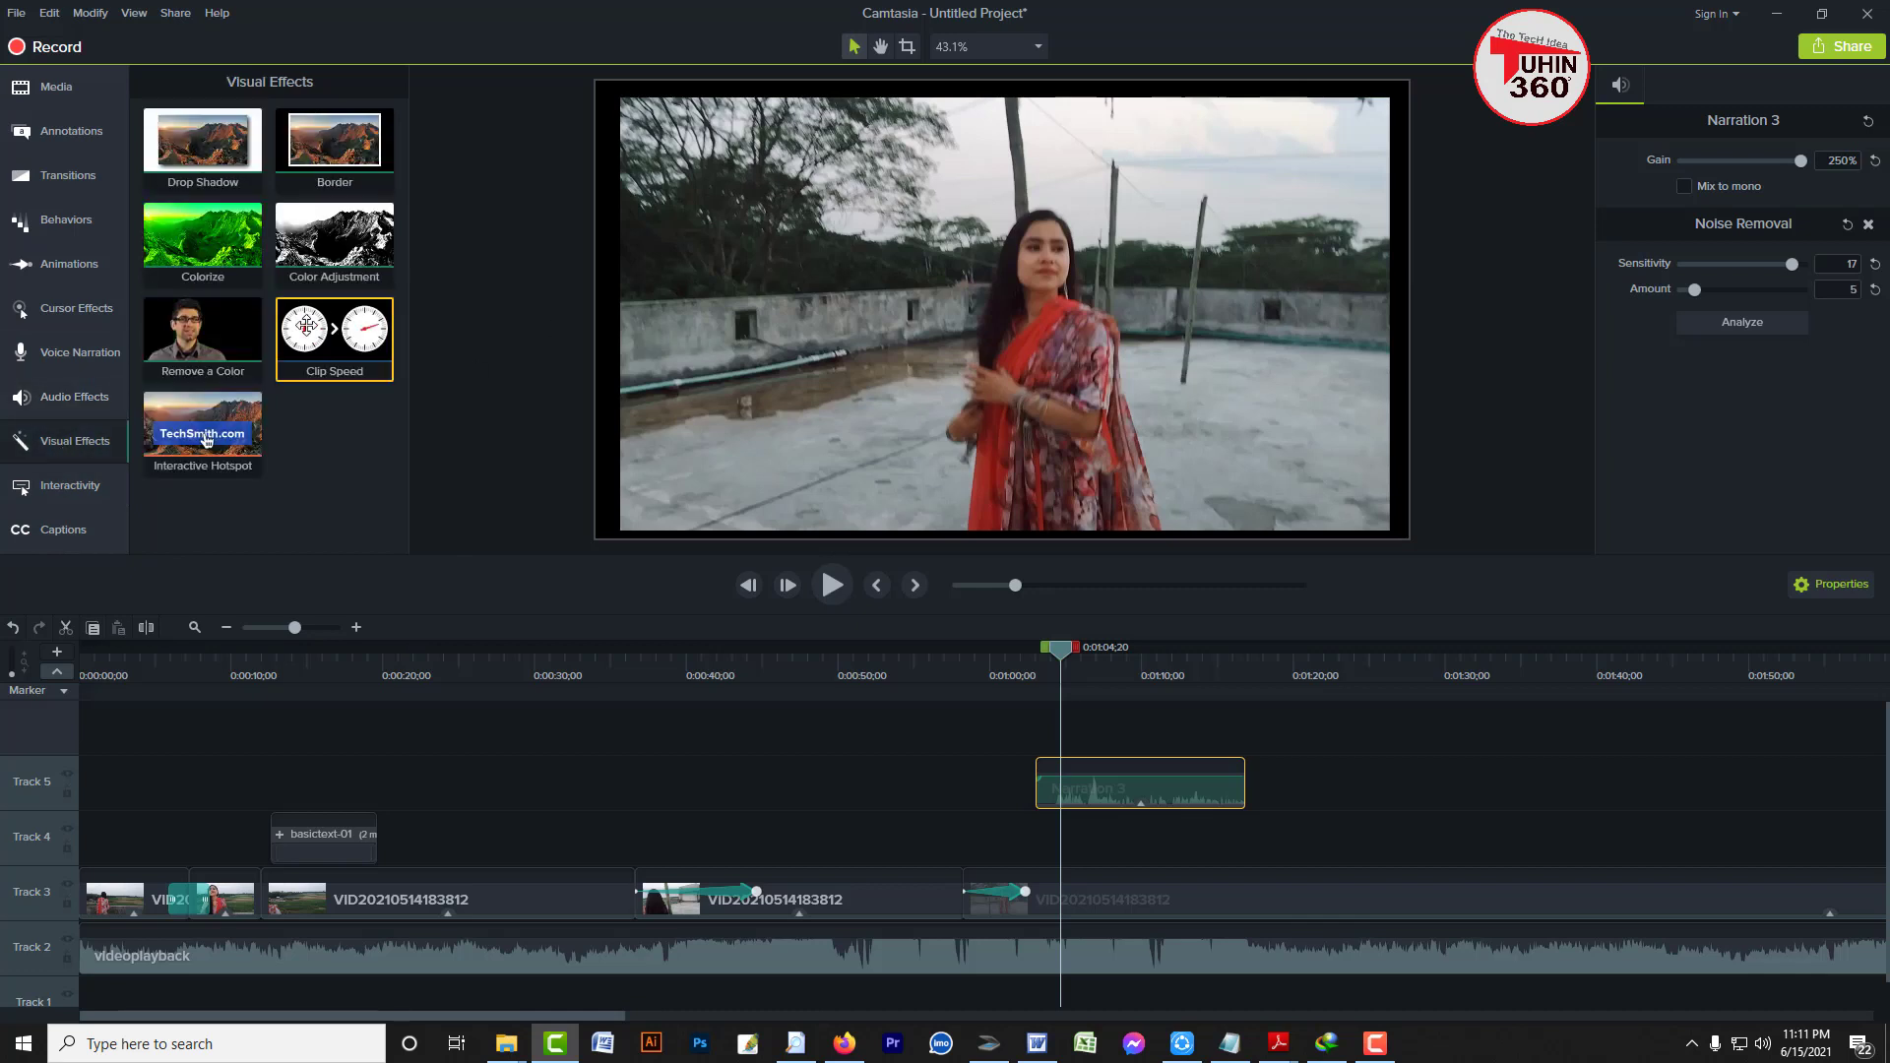
left_click_drag(240, 311, 207, 335)
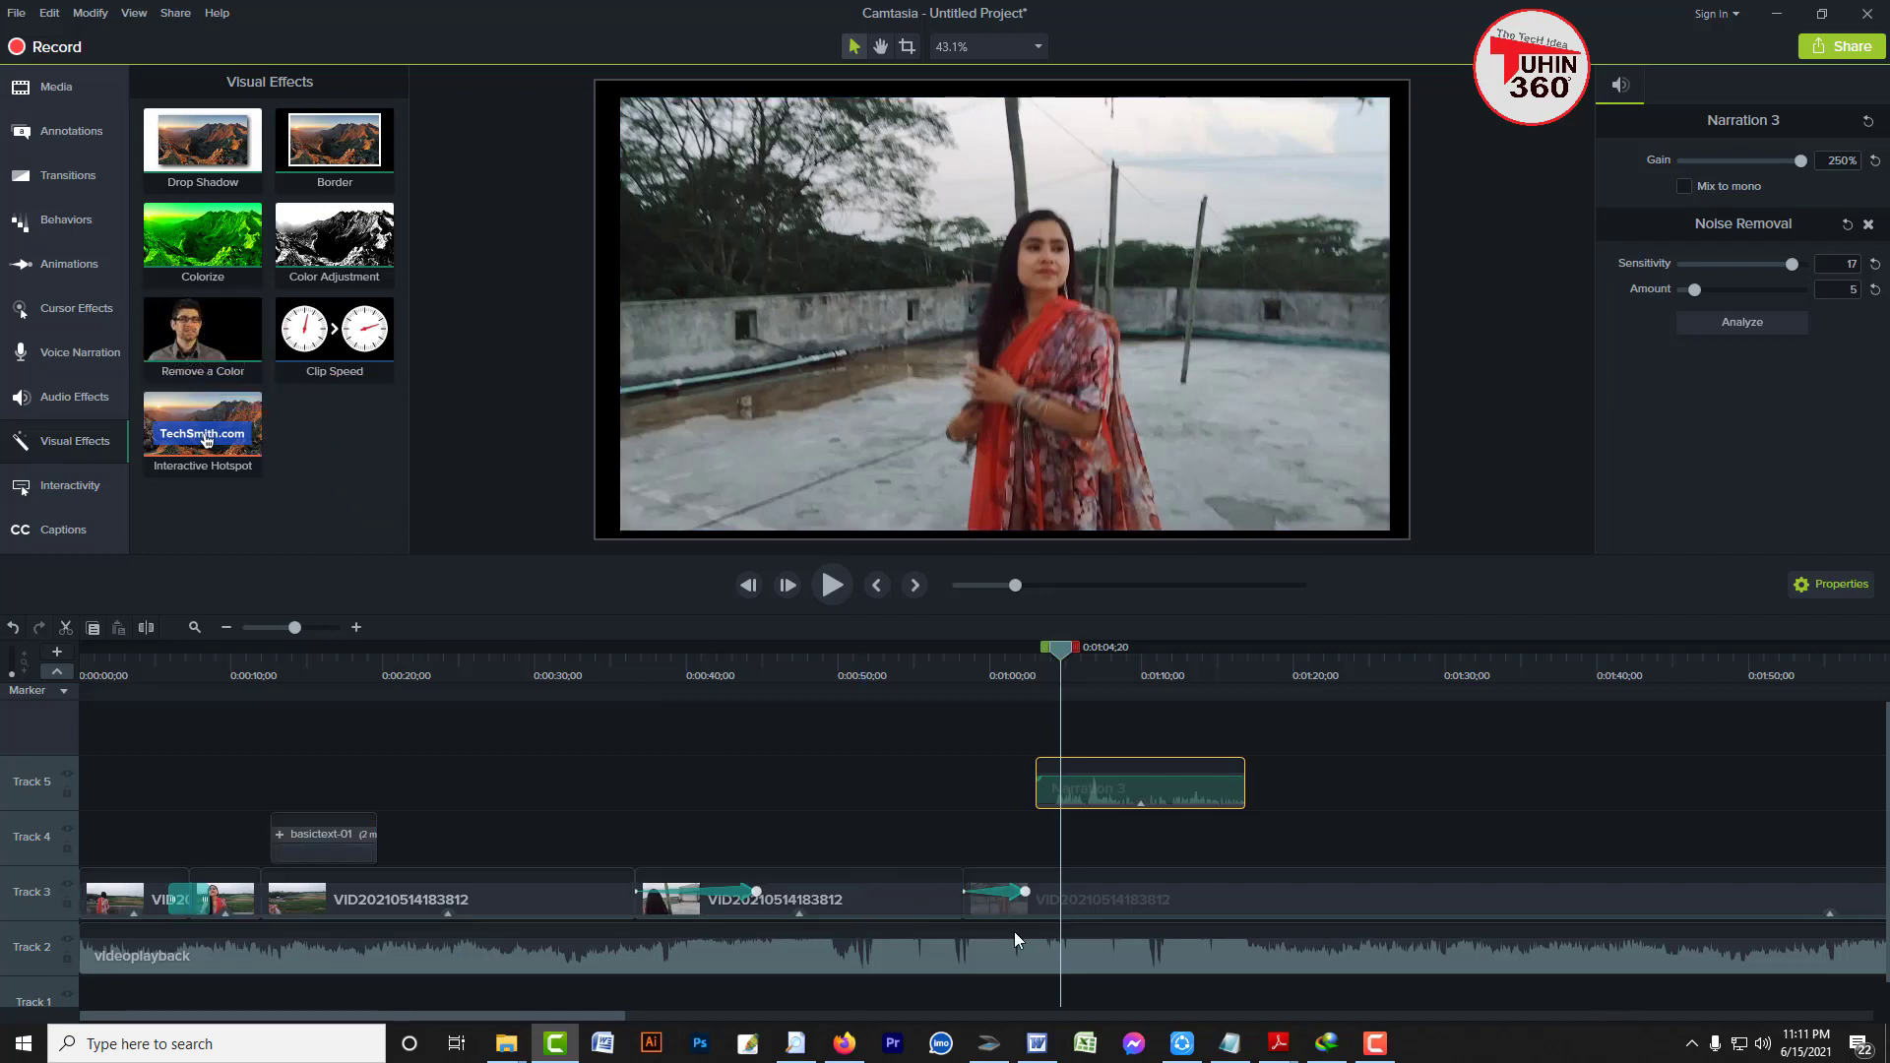
left_click(760, 653)
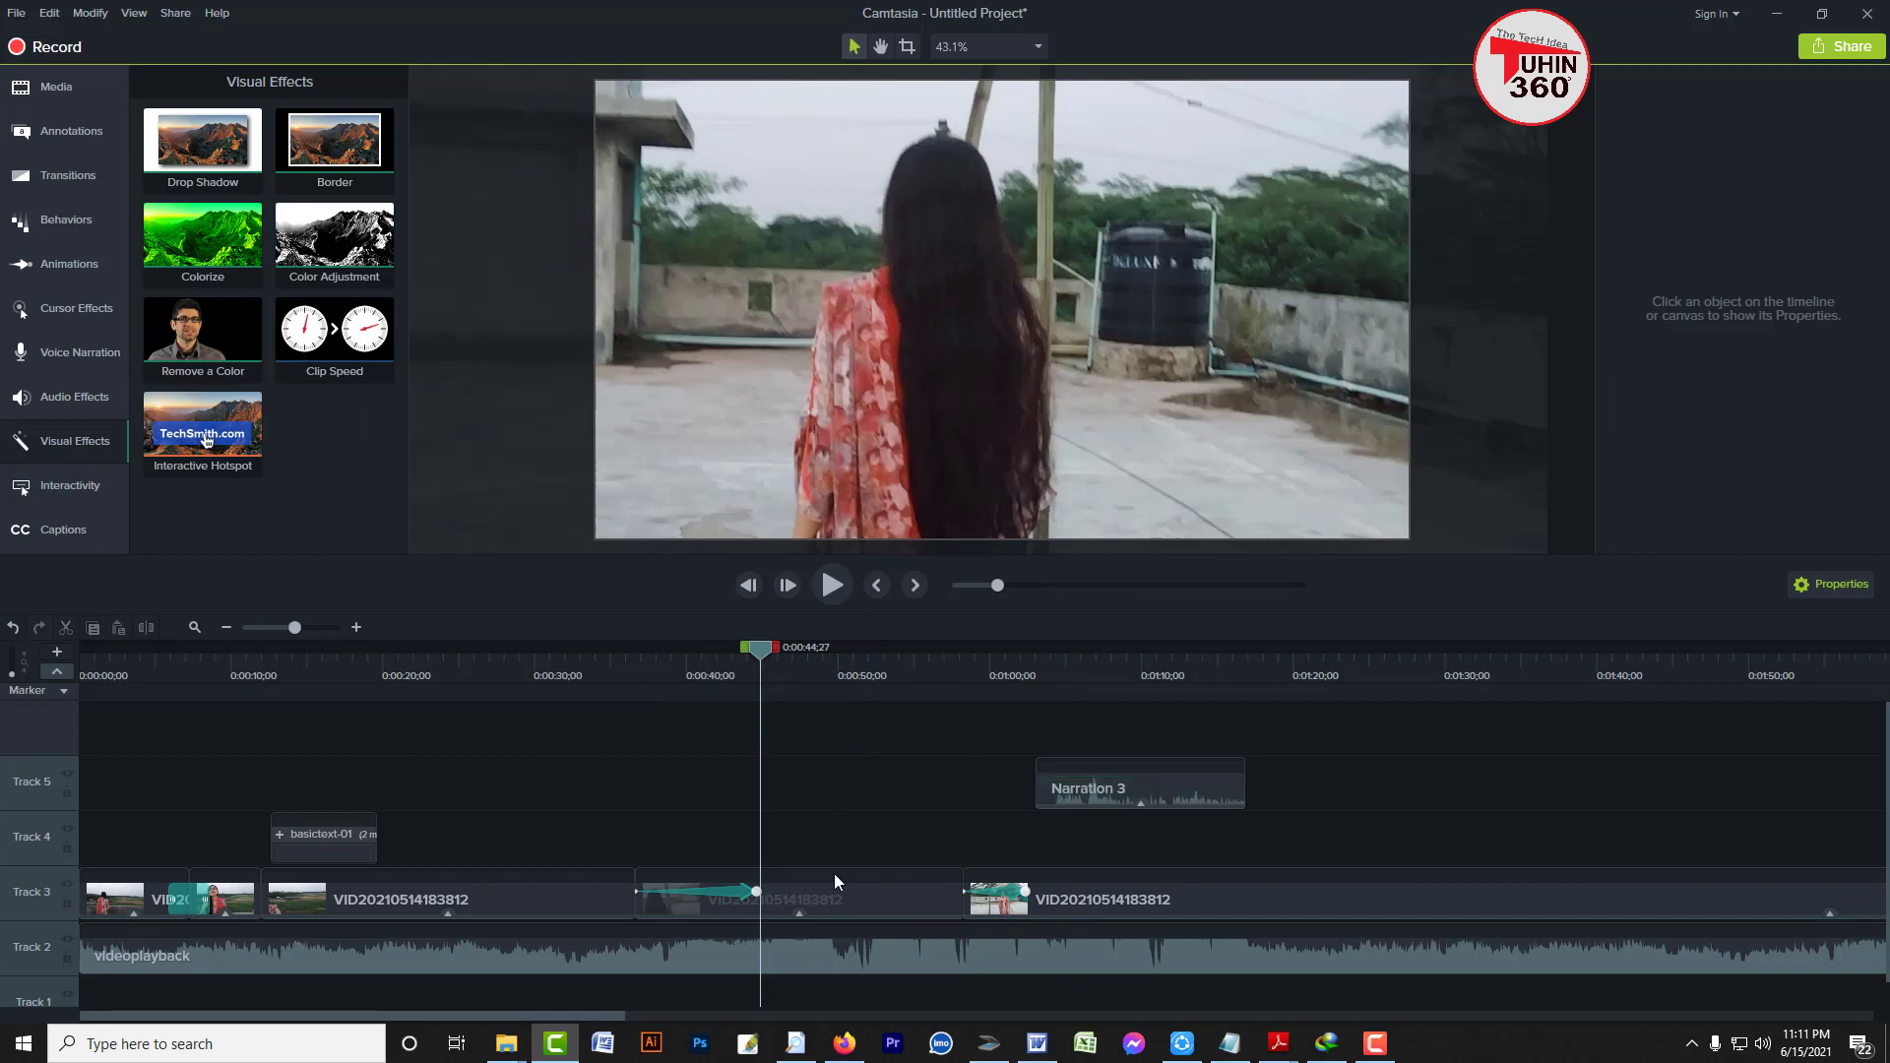
left_click(797, 902)
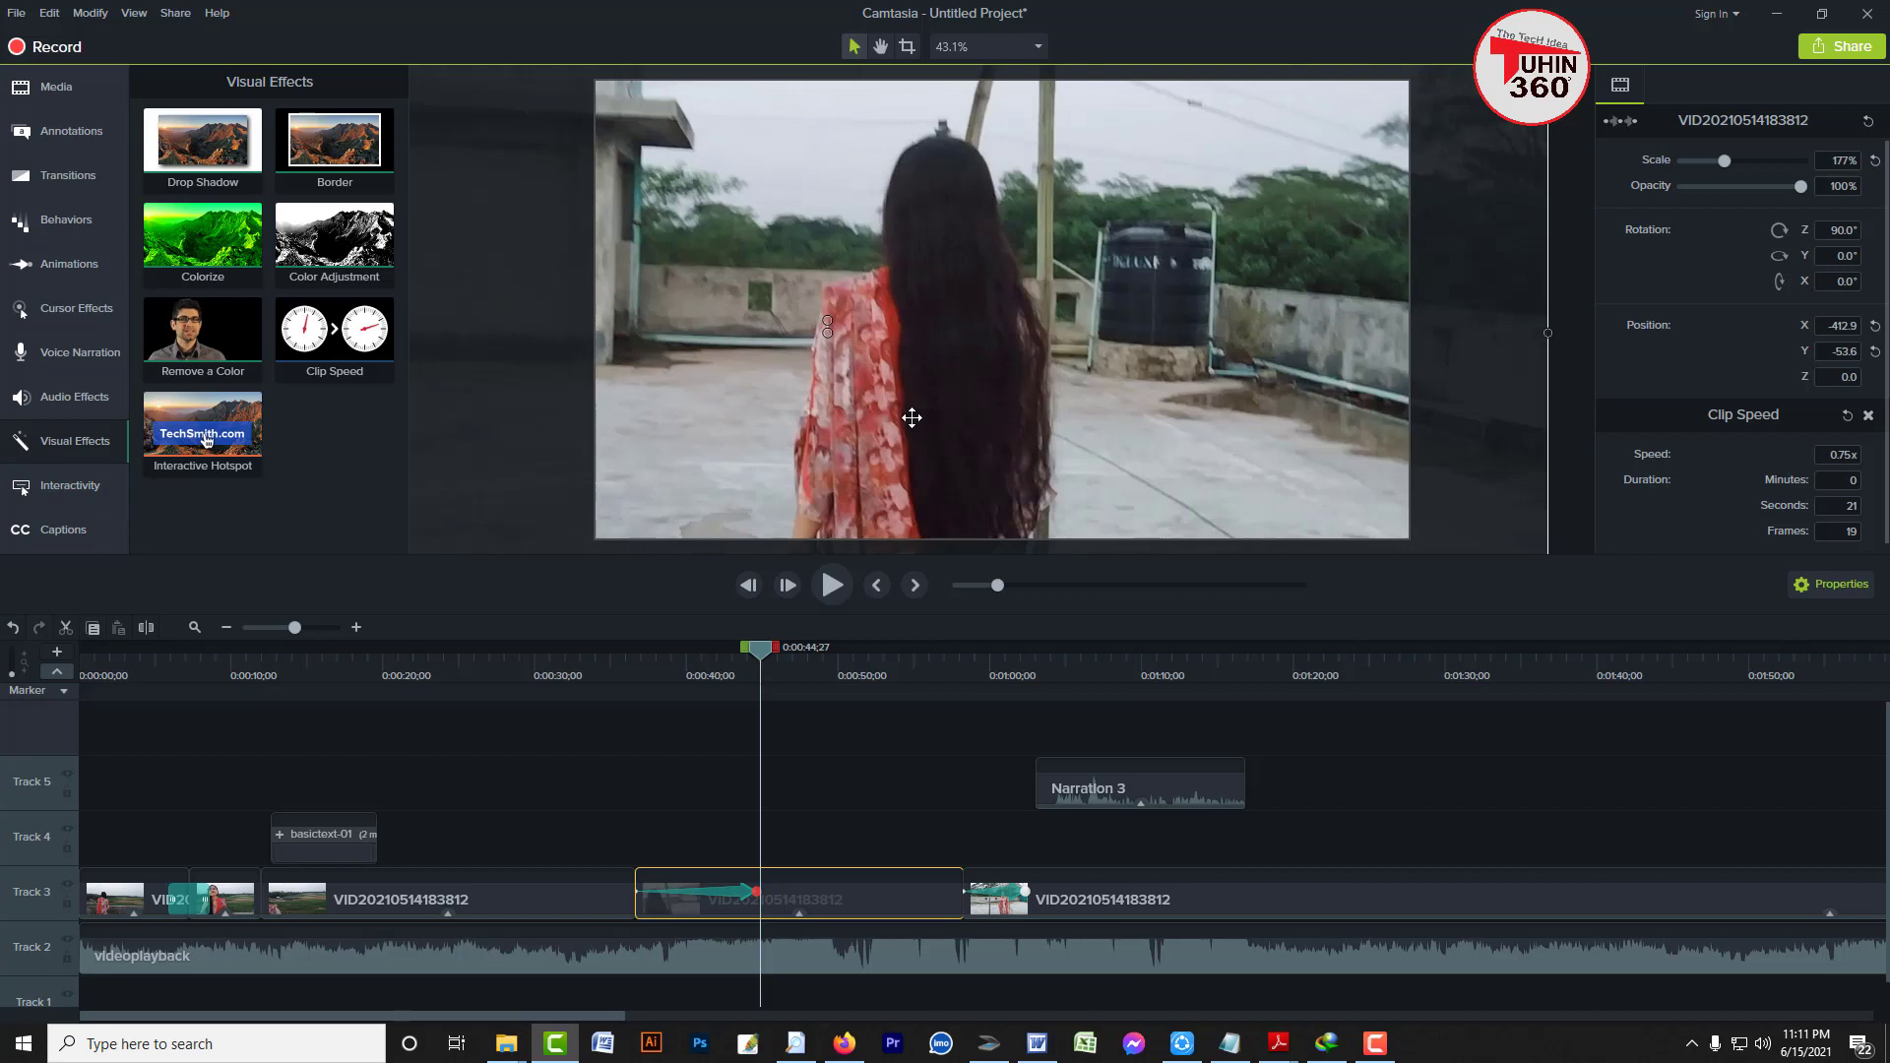
scroll(912, 418, "down", 1)
scroll(678, 890, "down", 1)
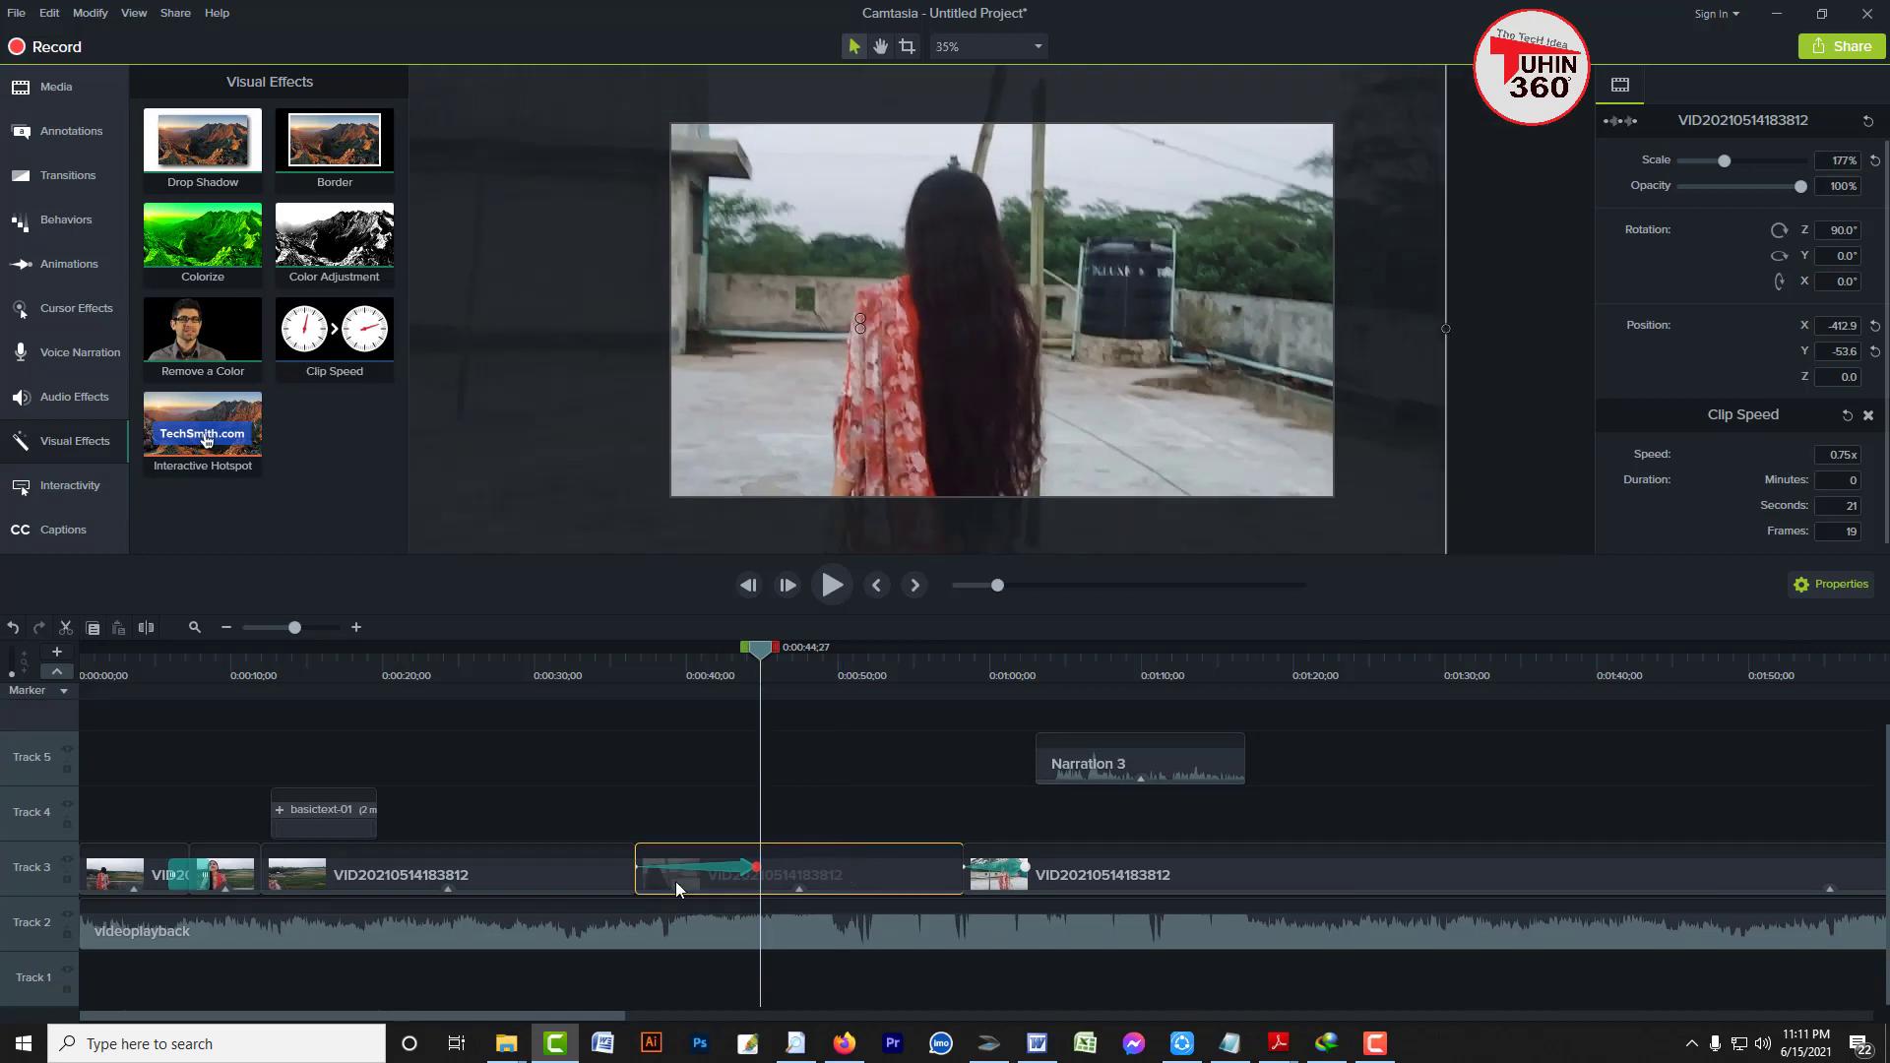
left_click_drag(201, 326, 790, 865)
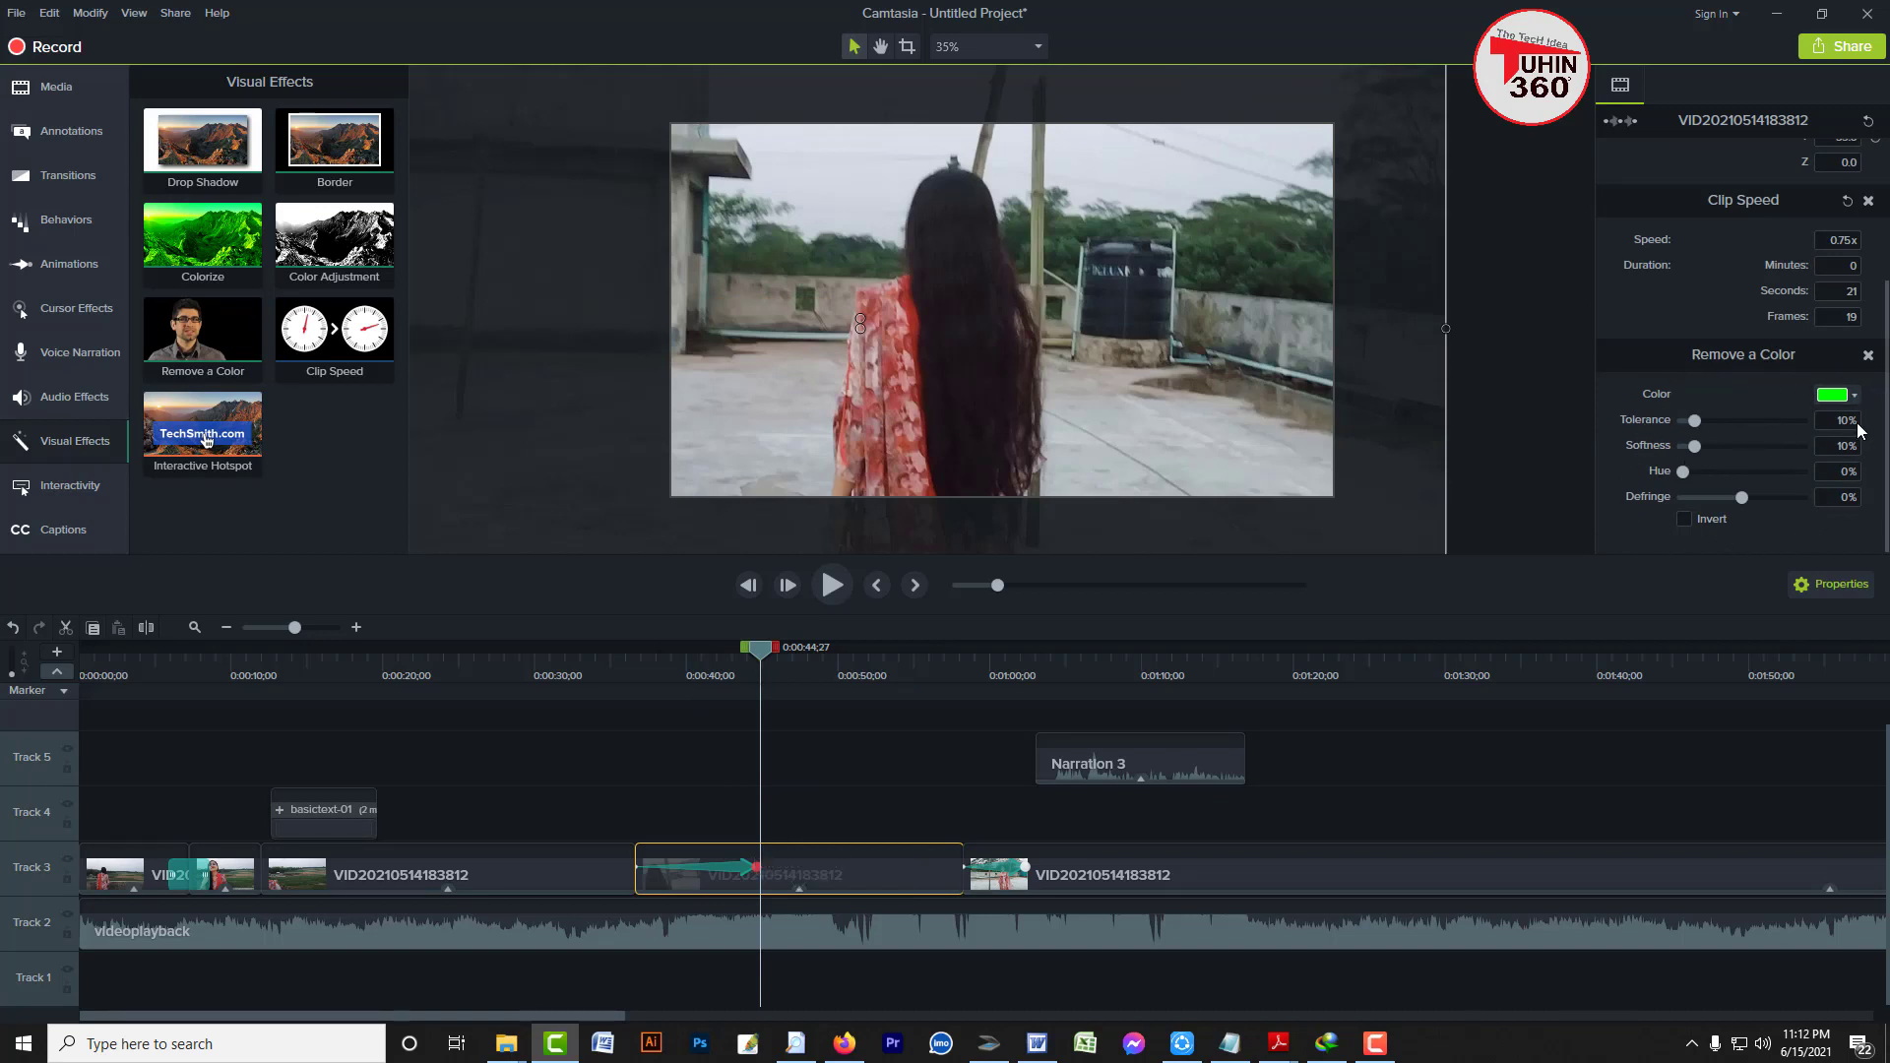
Set the color to remove to the pale grey #D1D8DE by sampling the sky in the video
left_click(1850, 395)
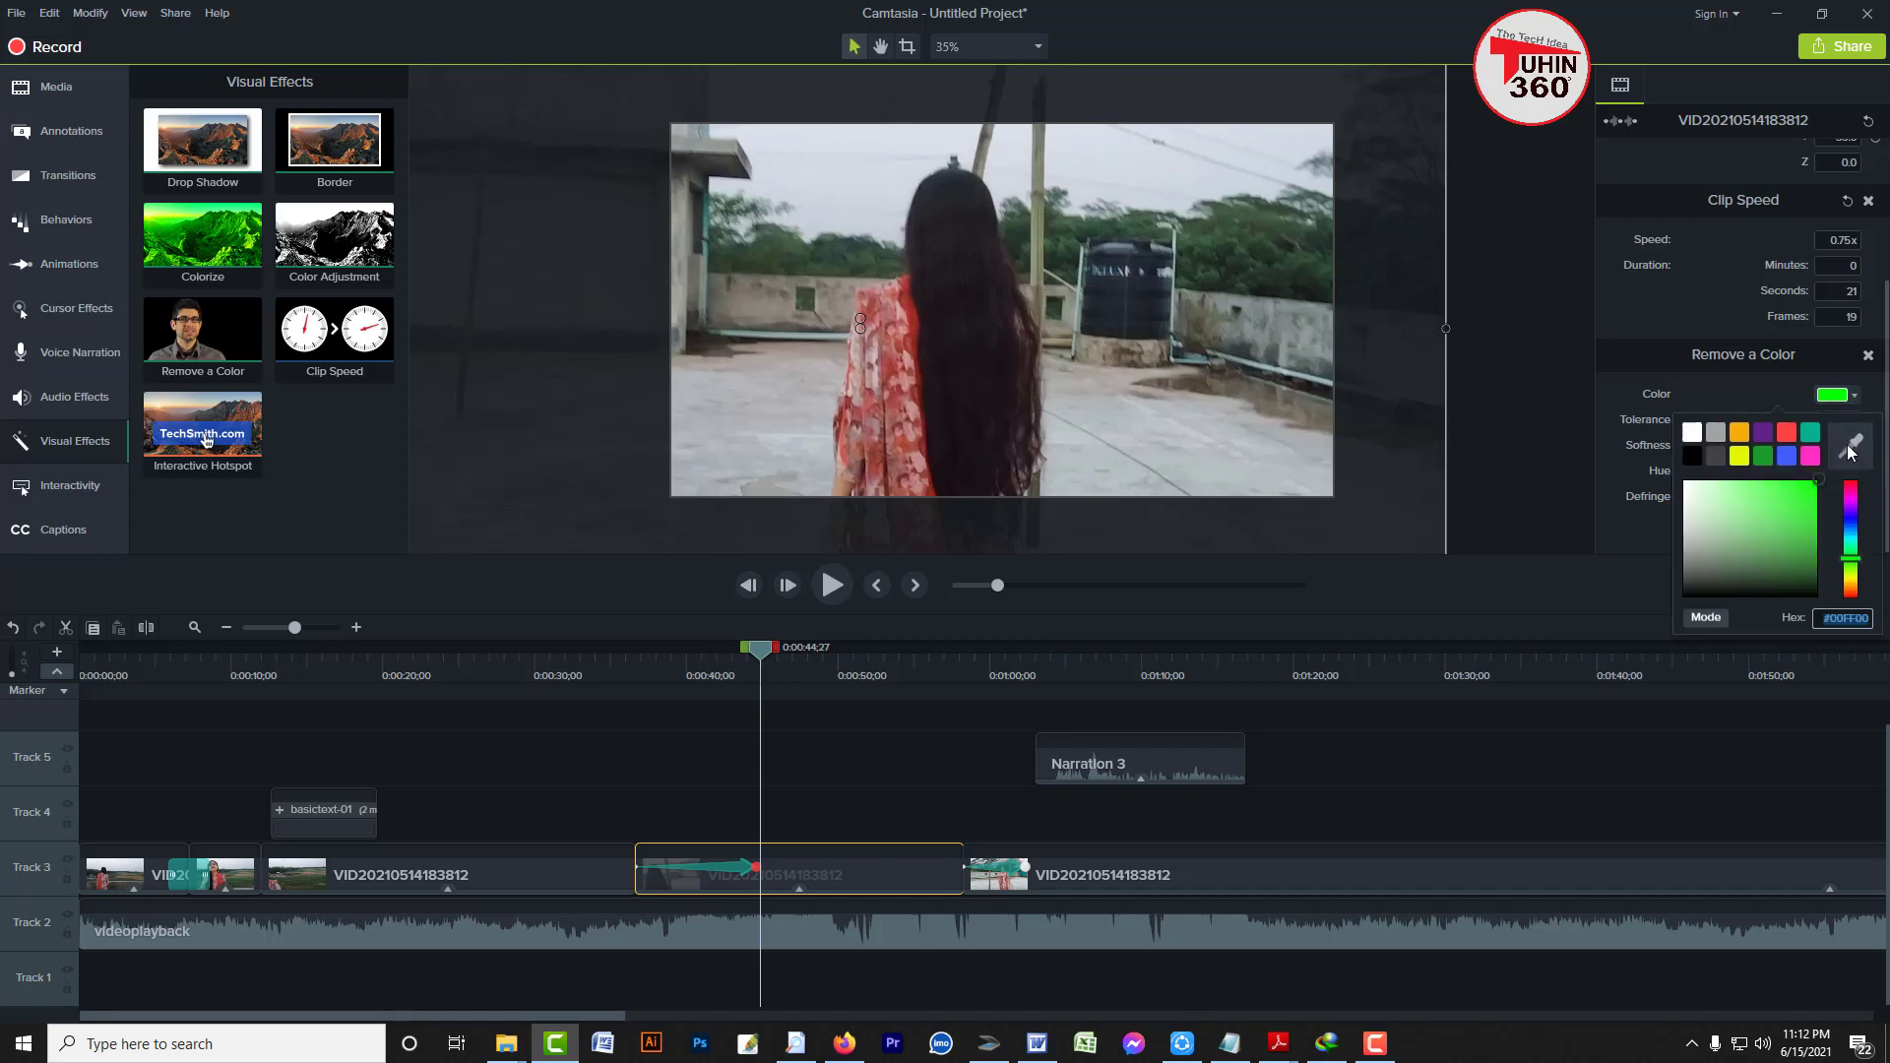
left_click(1850, 448)
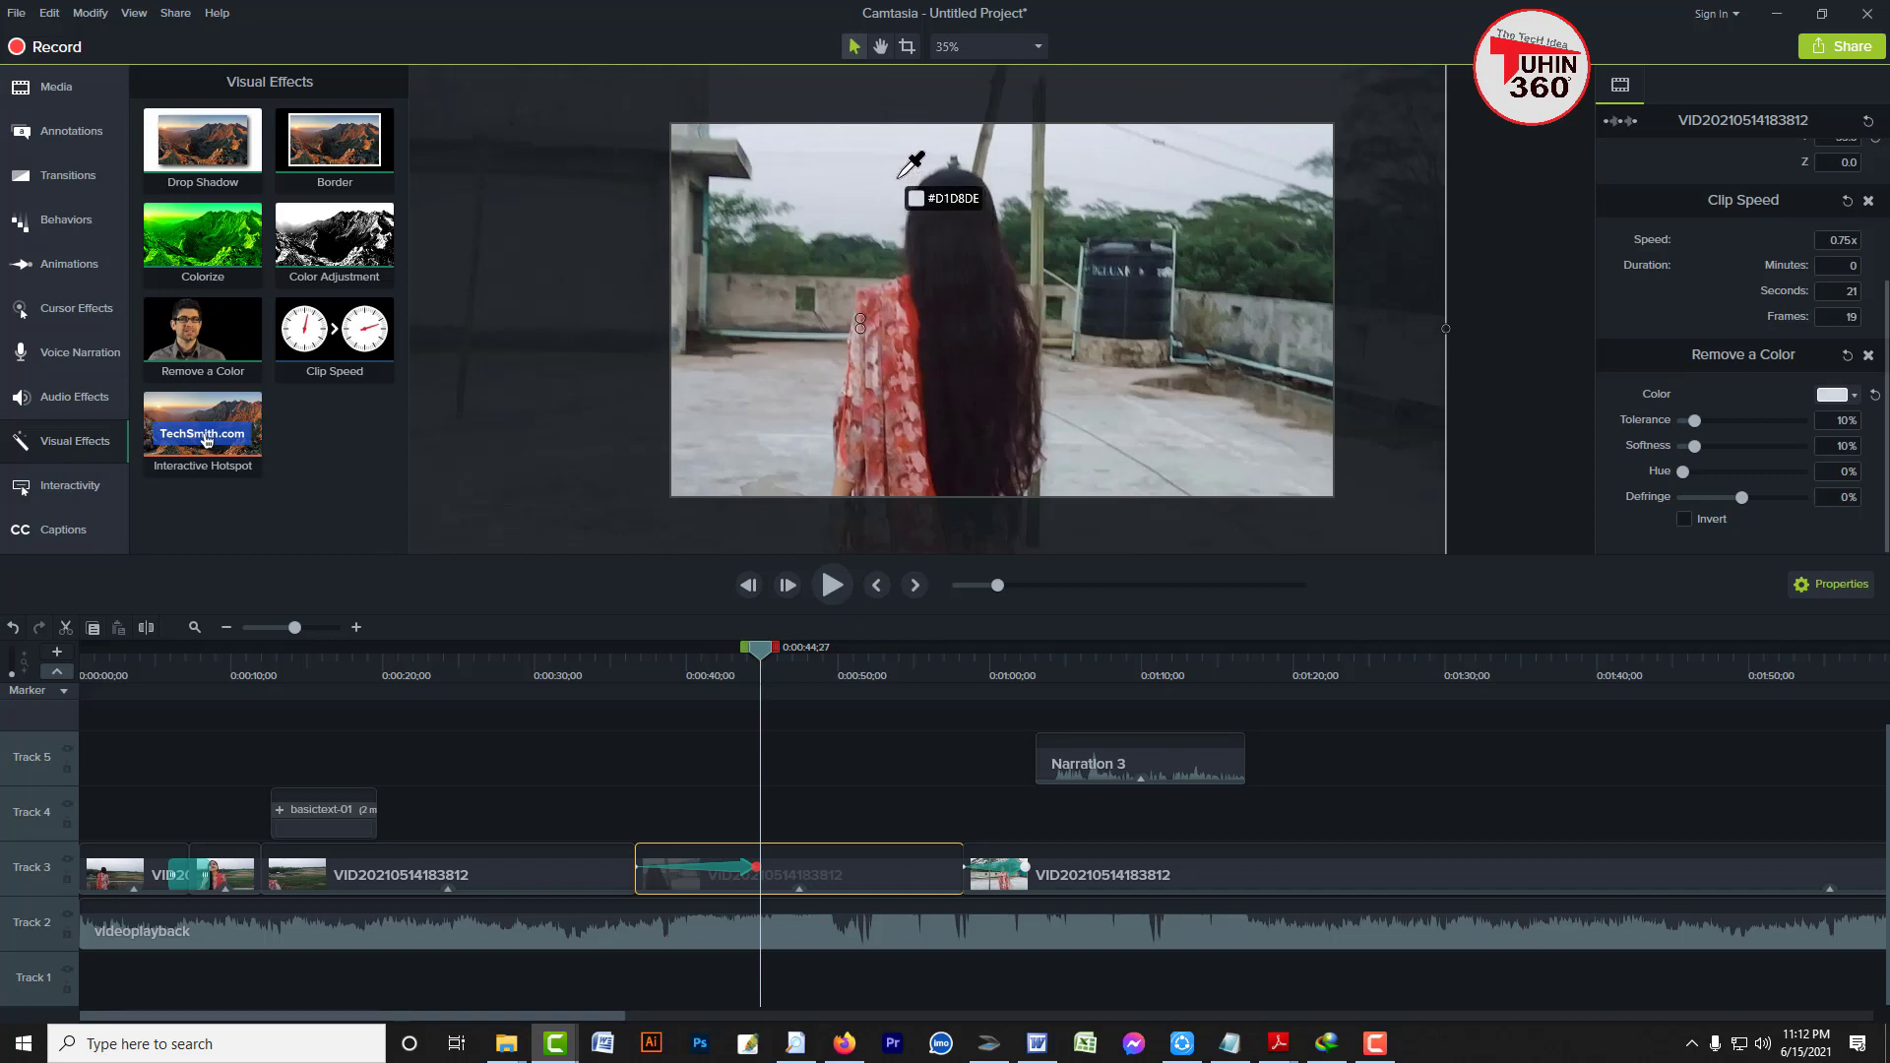
left_click(899, 177)
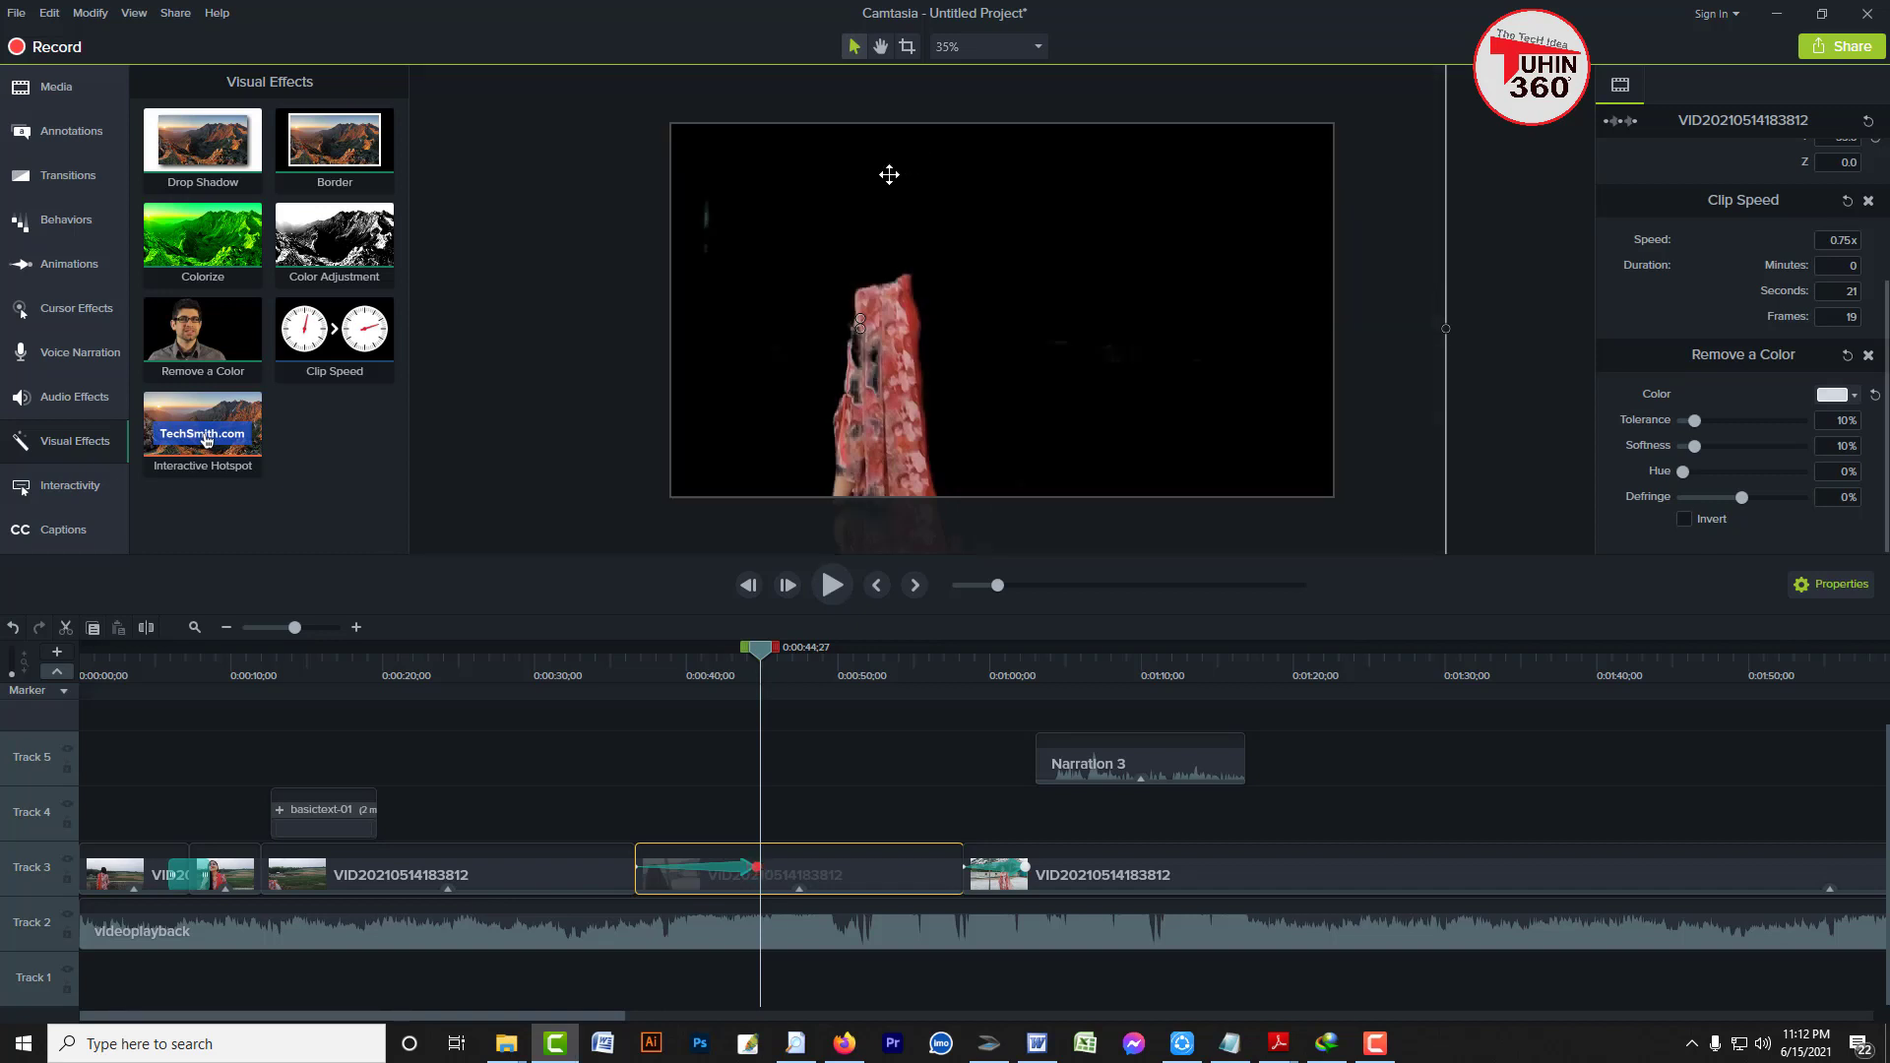
Resample the color to remove from the reddish pink of the woman's dress
left_click(1837, 396)
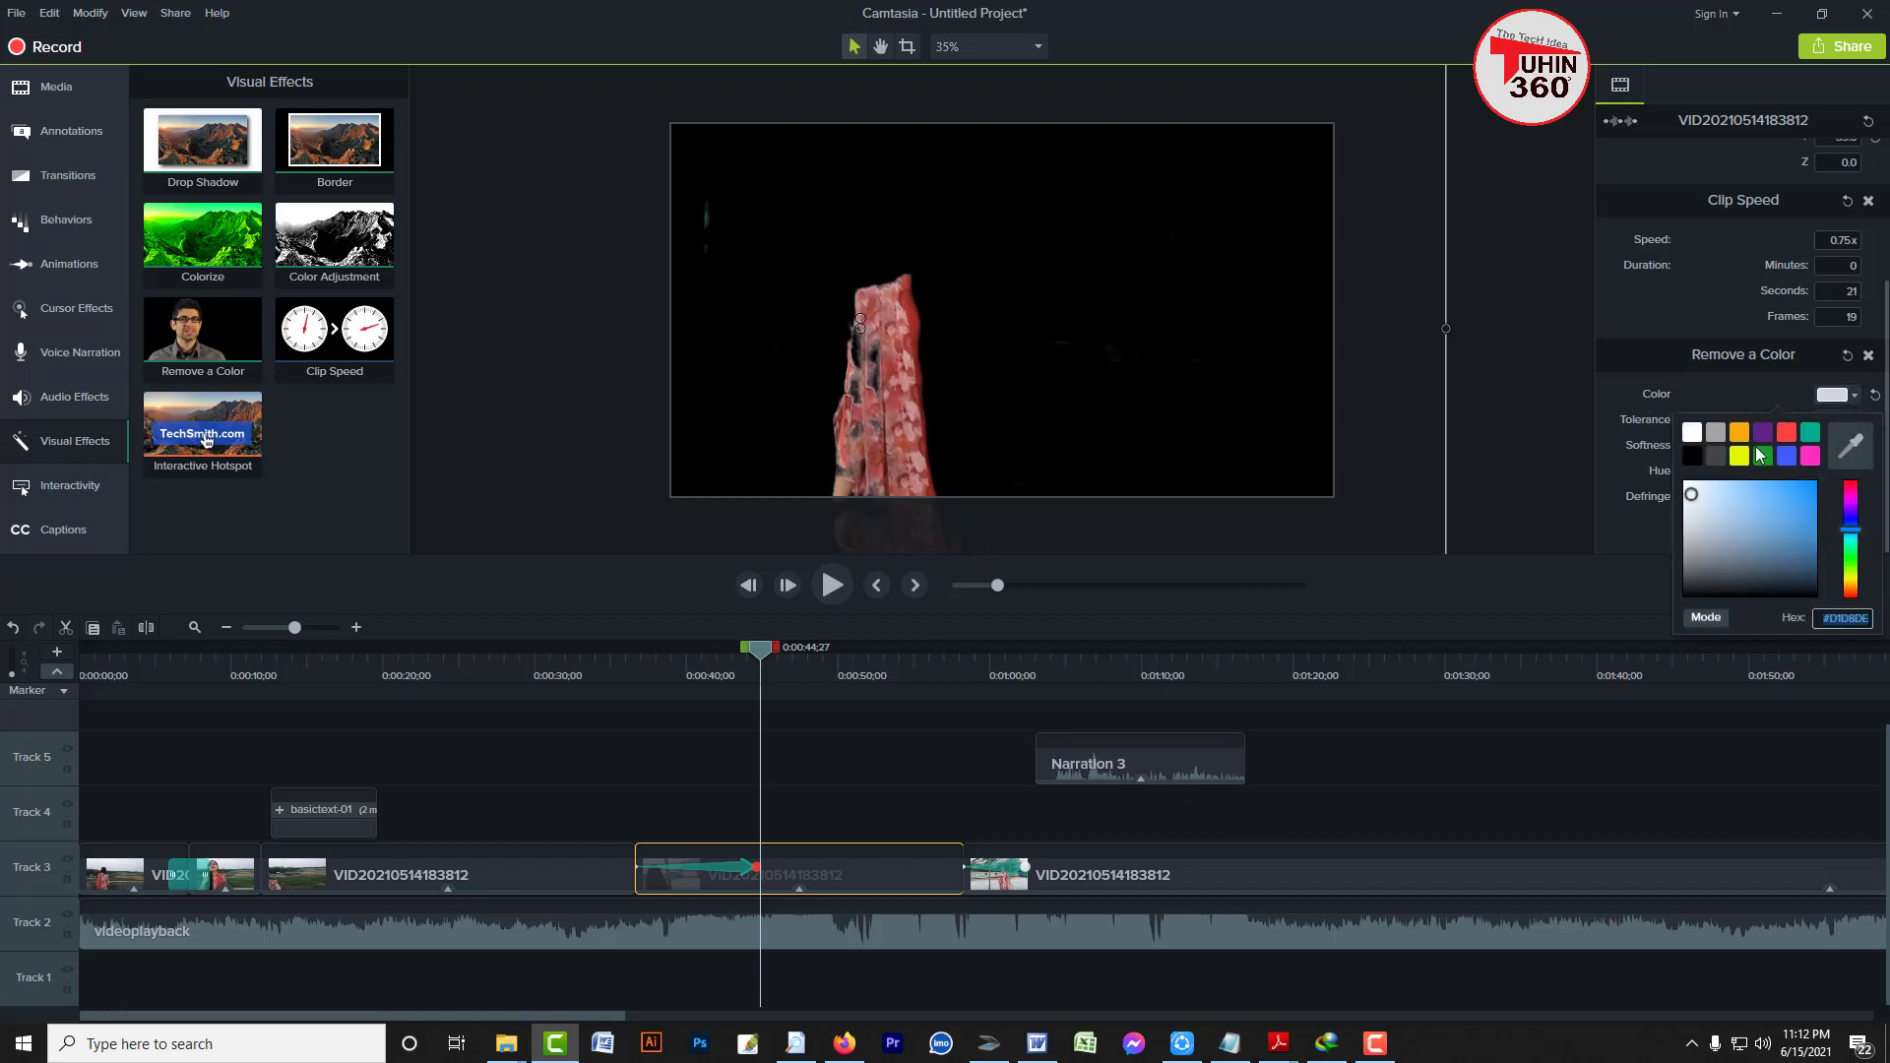
left_click(1850, 445)
left_click(893, 377)
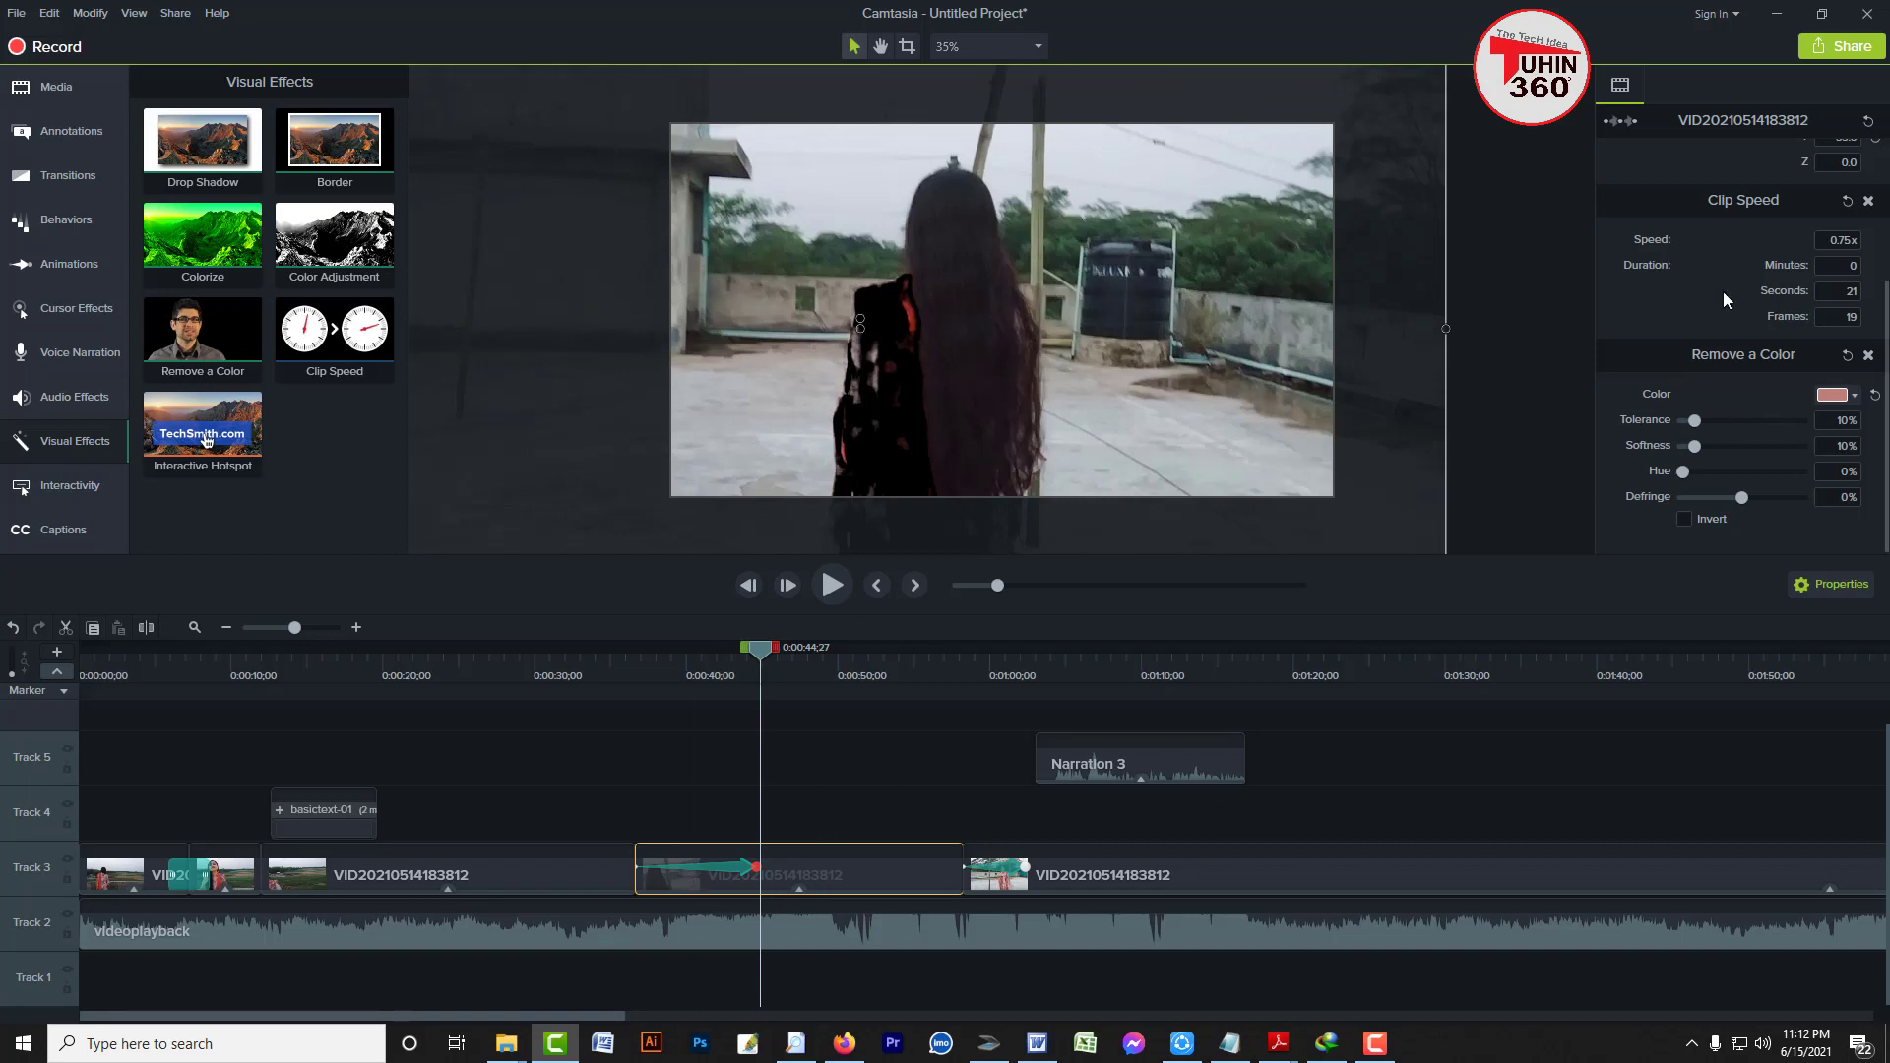
left_click(208, 430)
Resample the color to remove from the dark green trees in the frame at 0:00:56;17
left_click_drag(777, 659, 937, 678)
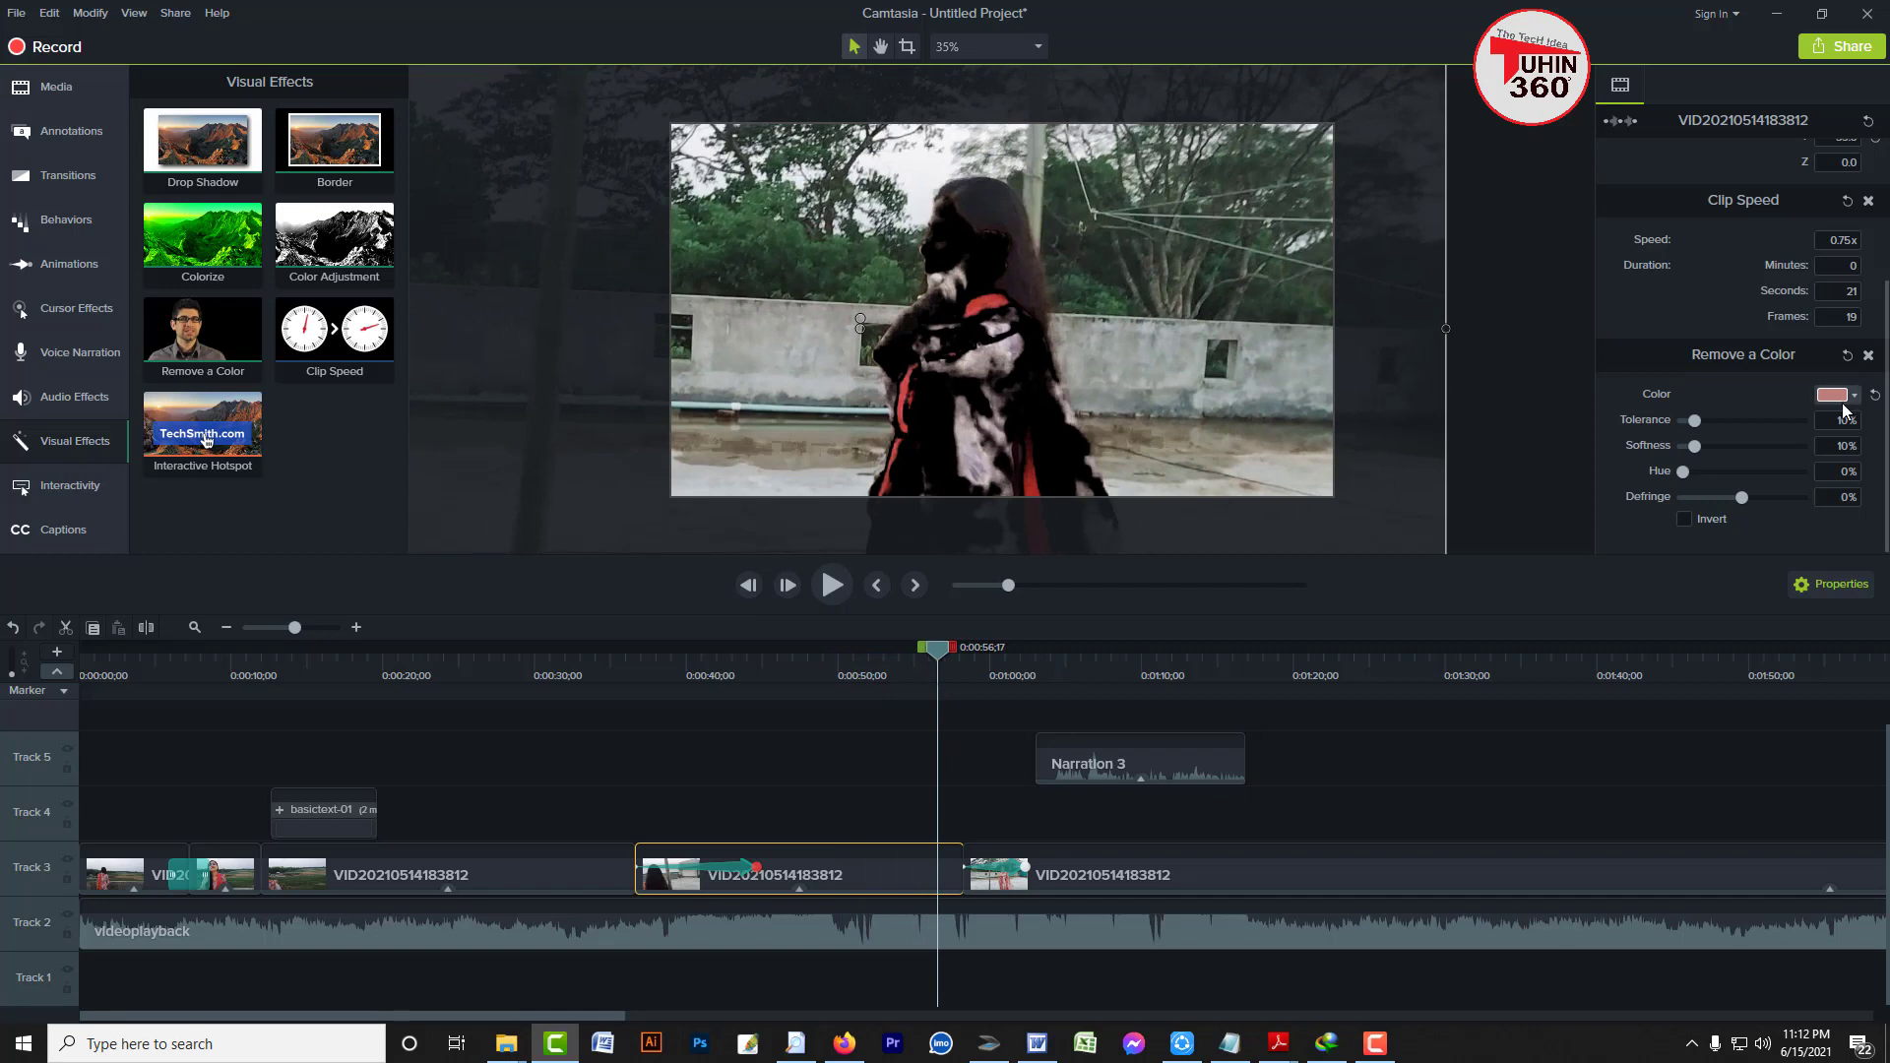
left_click(1858, 403)
left_click(1858, 439)
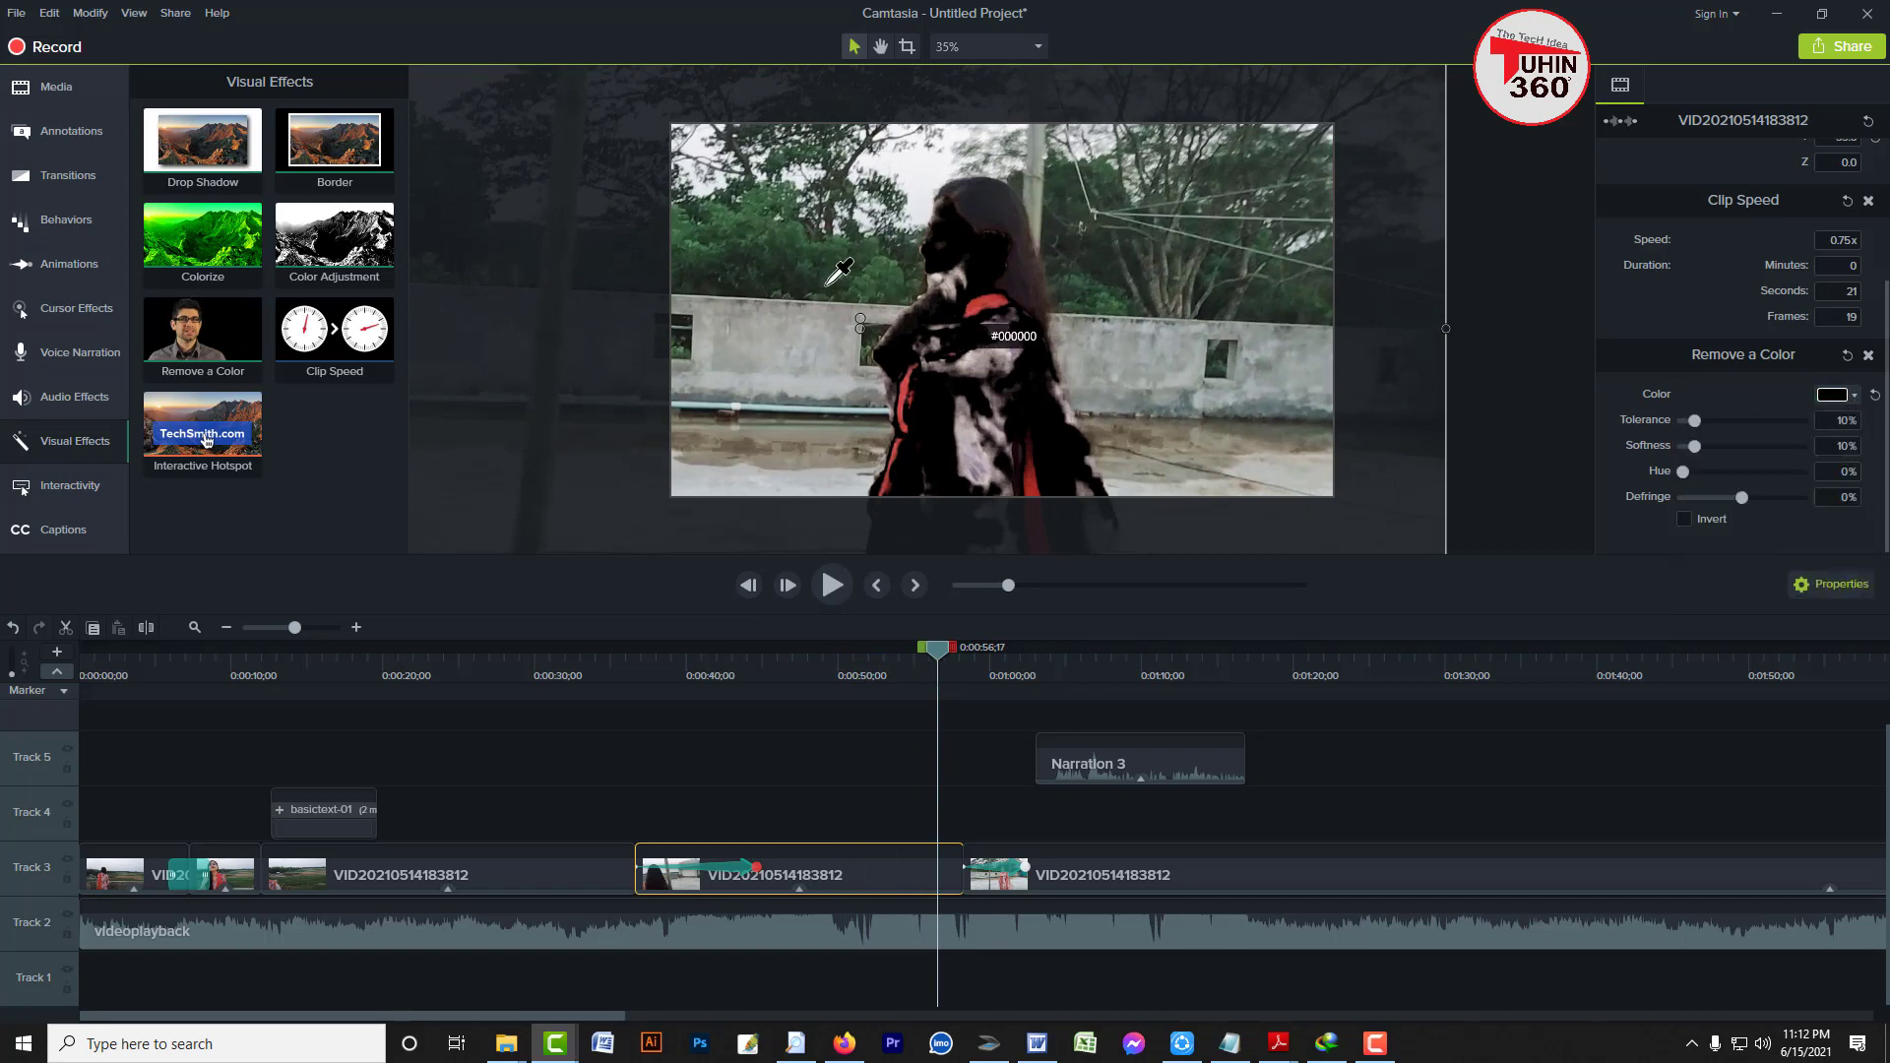
left_click(783, 240)
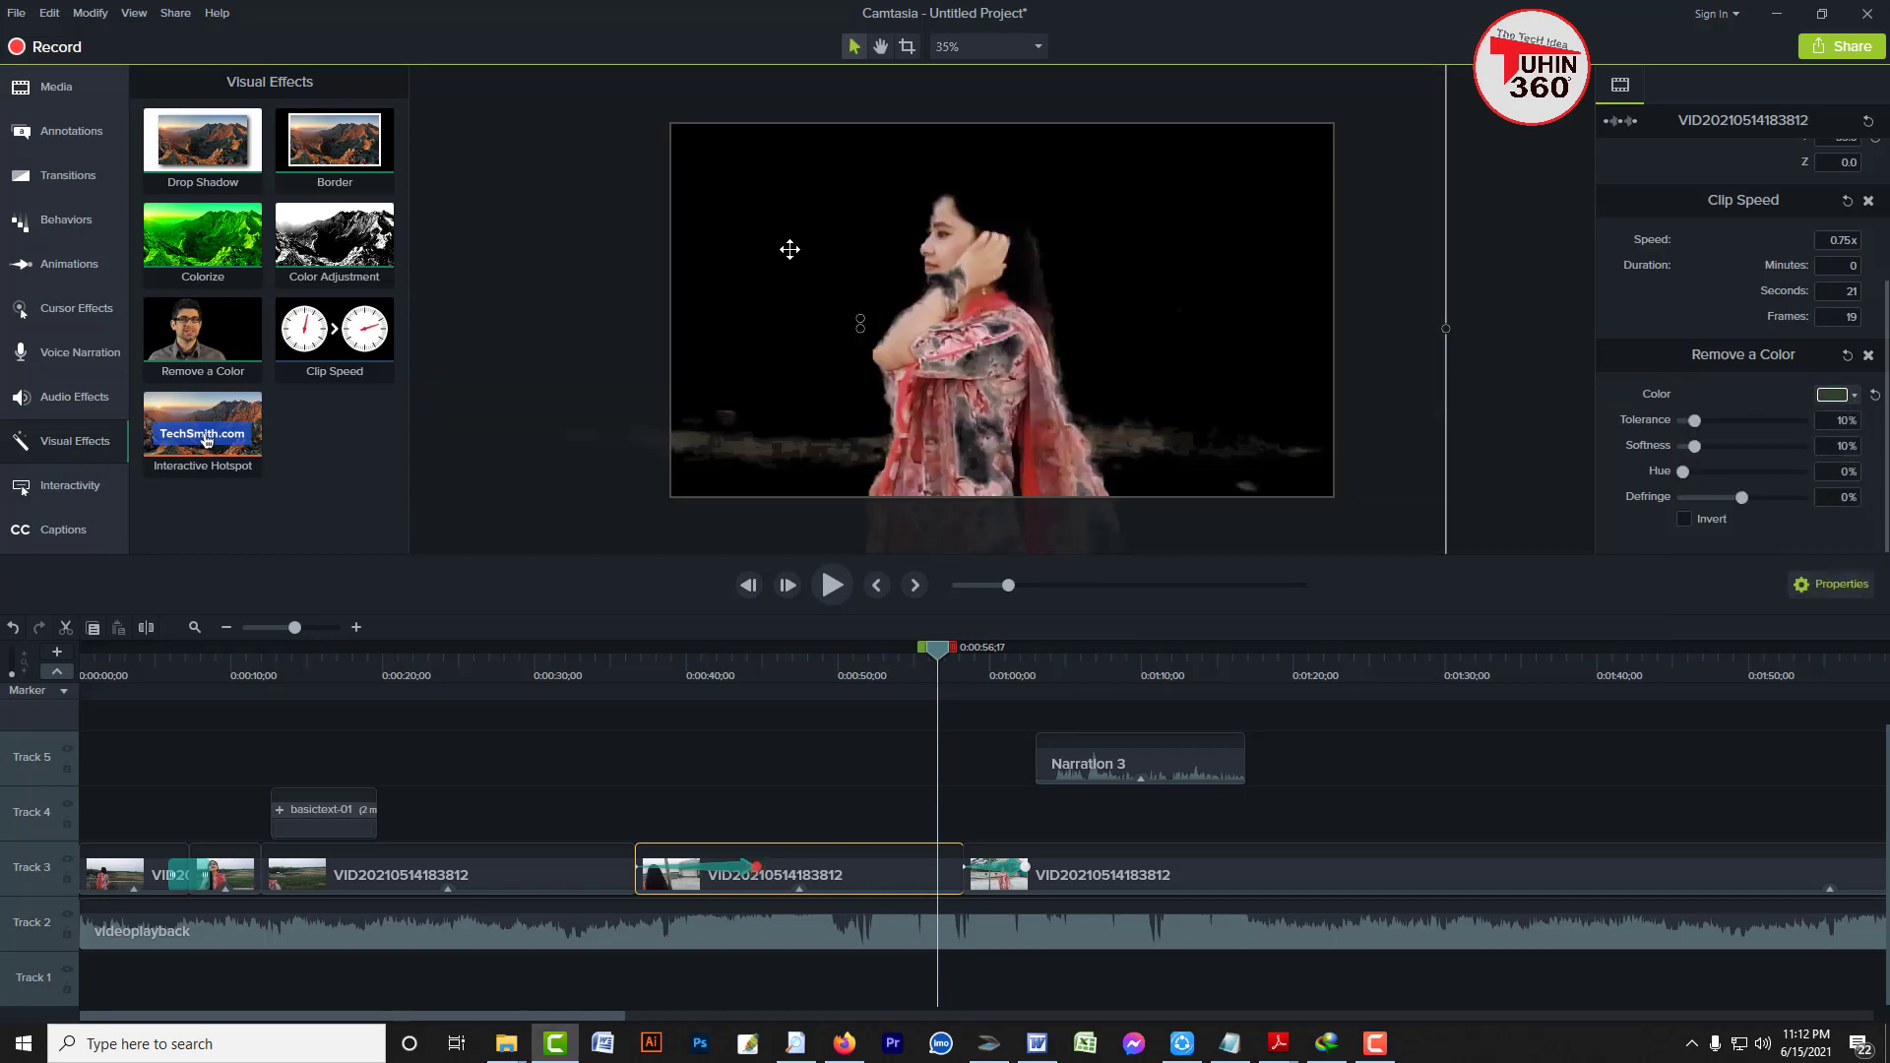
Play the clip with the green removed for a few seconds up to 0:00:52;18 to check the effect
left_click_drag(937, 648, 796, 646)
left_click(872, 646)
left_click(832, 587)
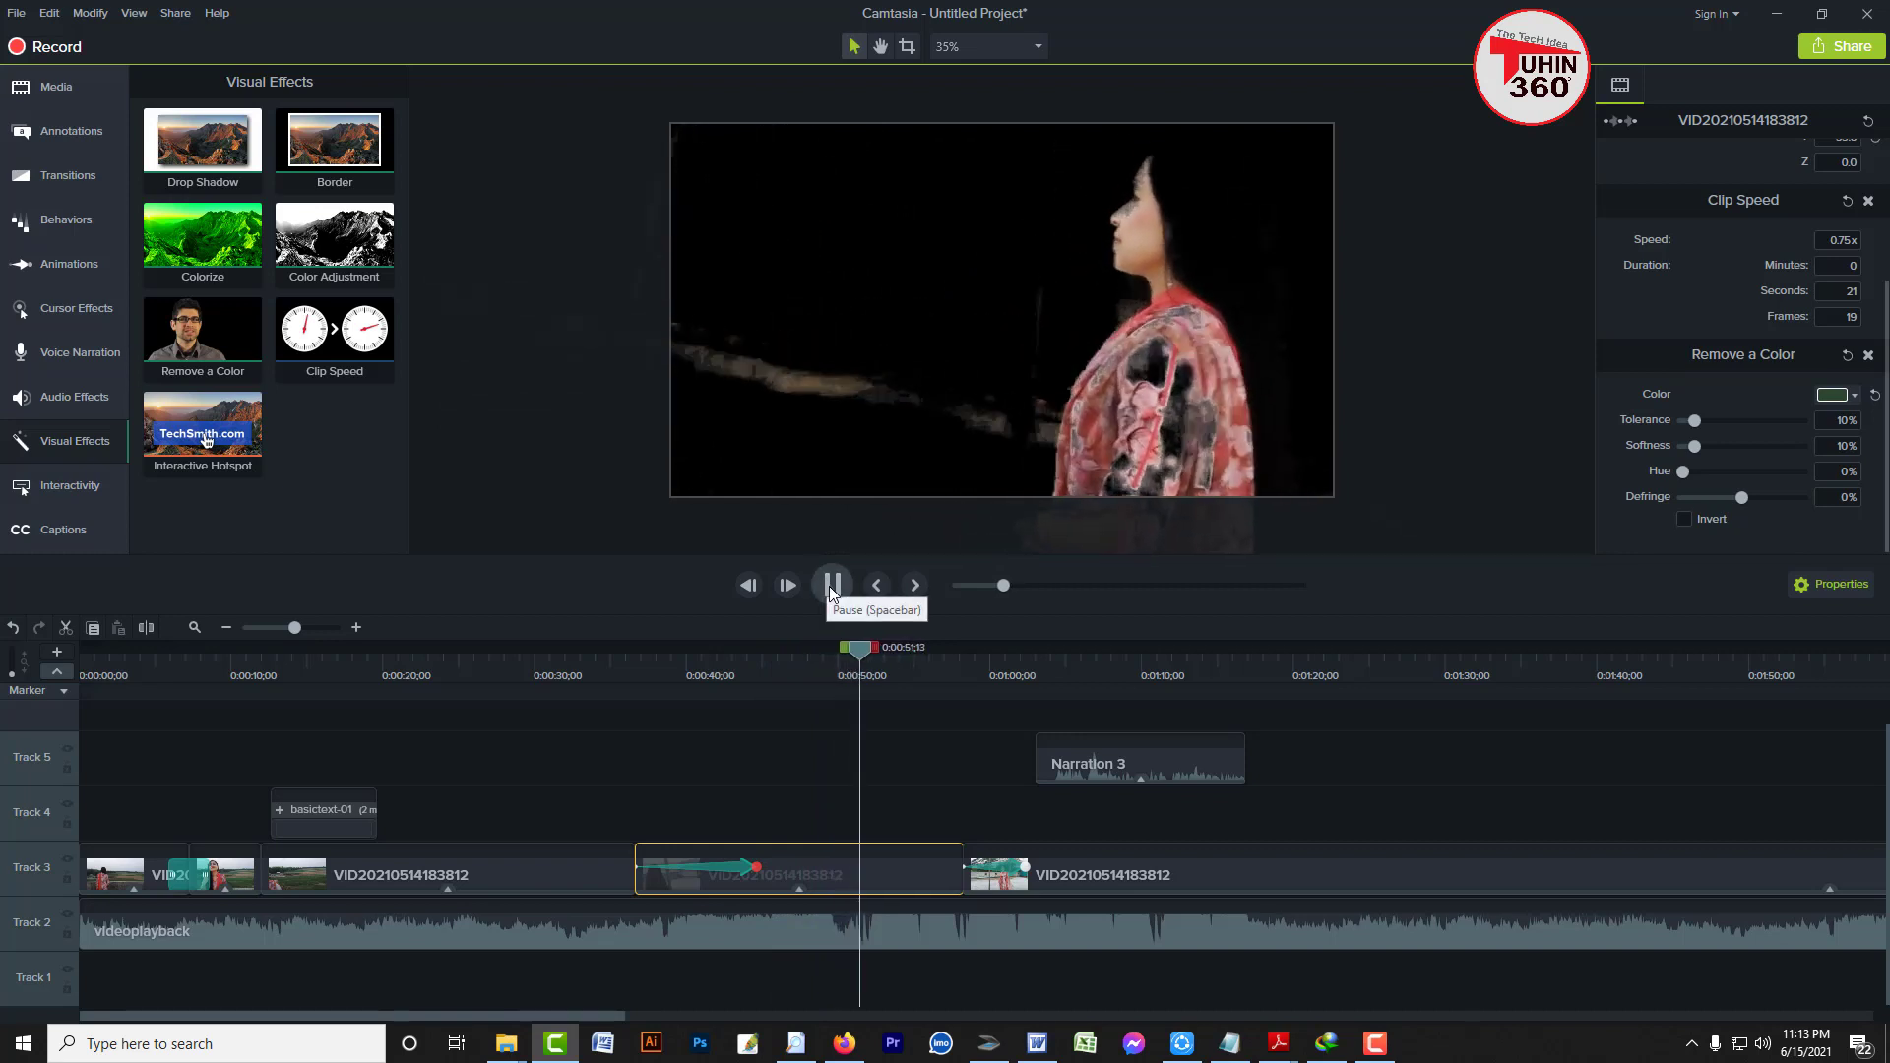
left_click(832, 586)
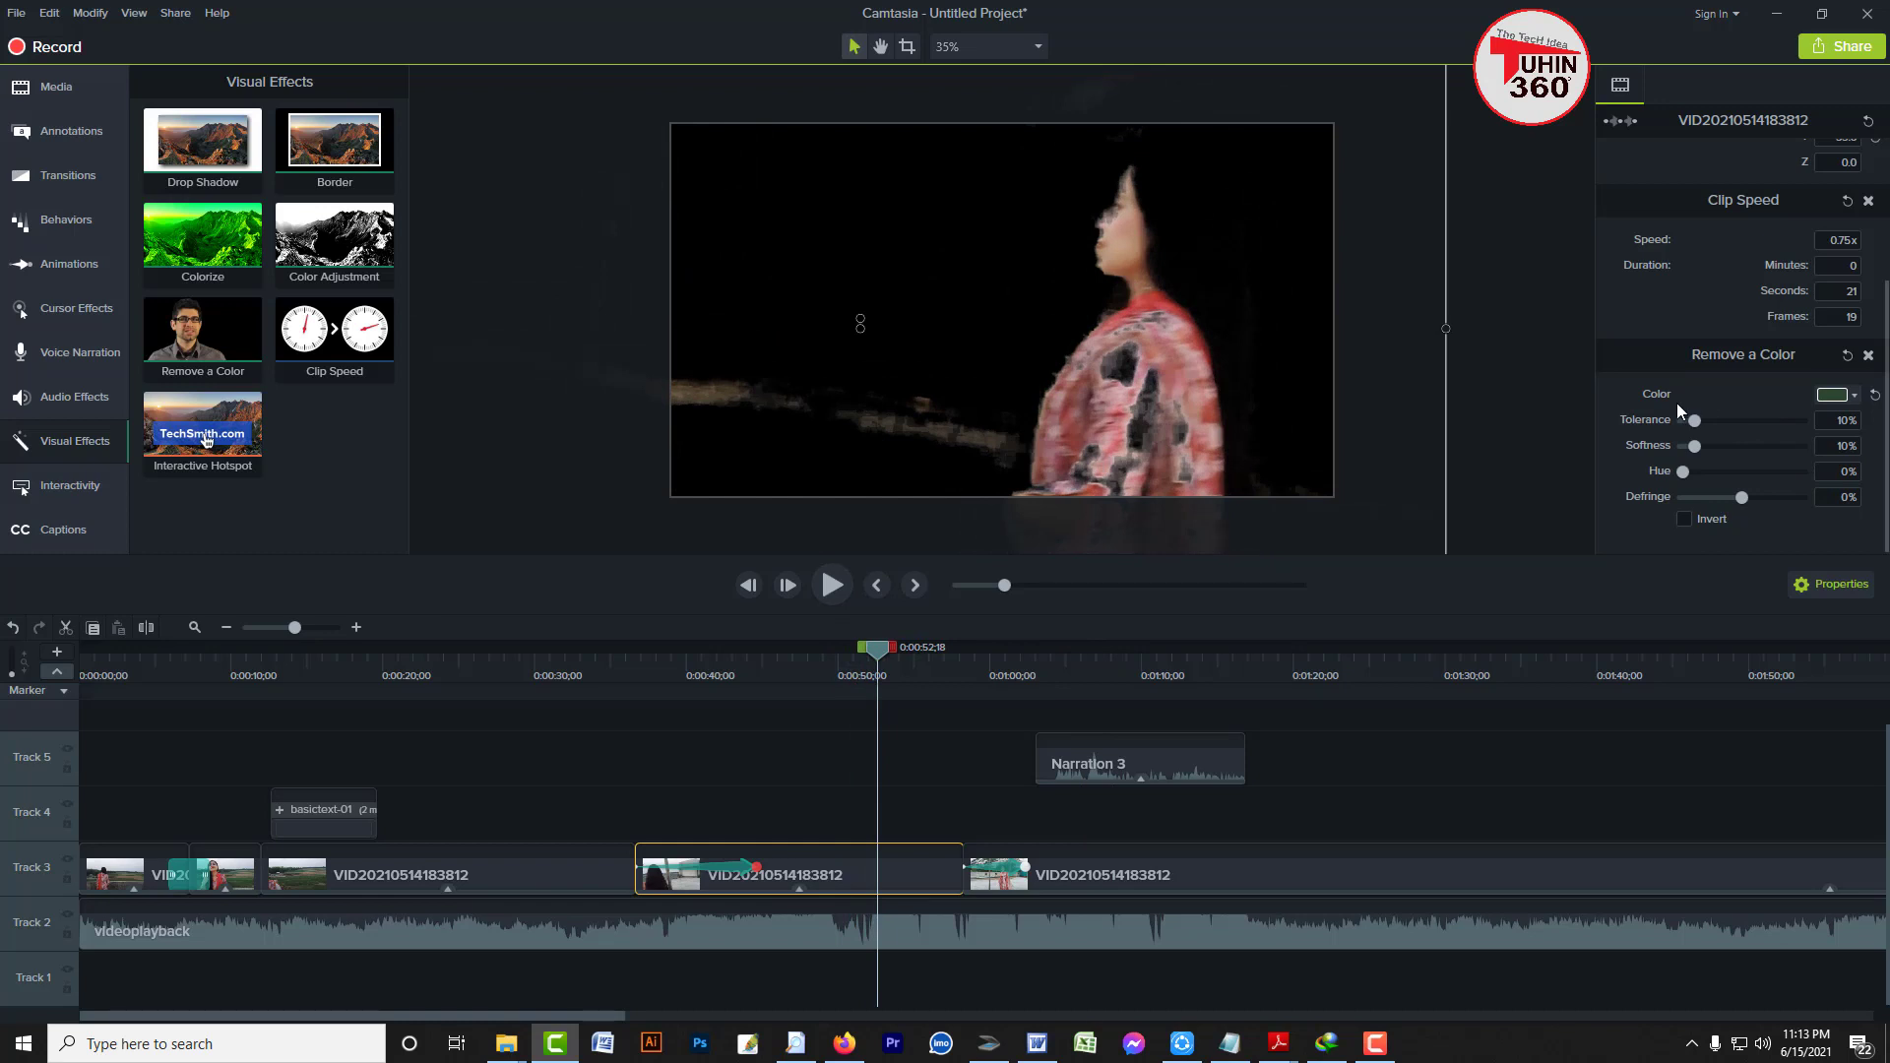
left_click(1855, 396)
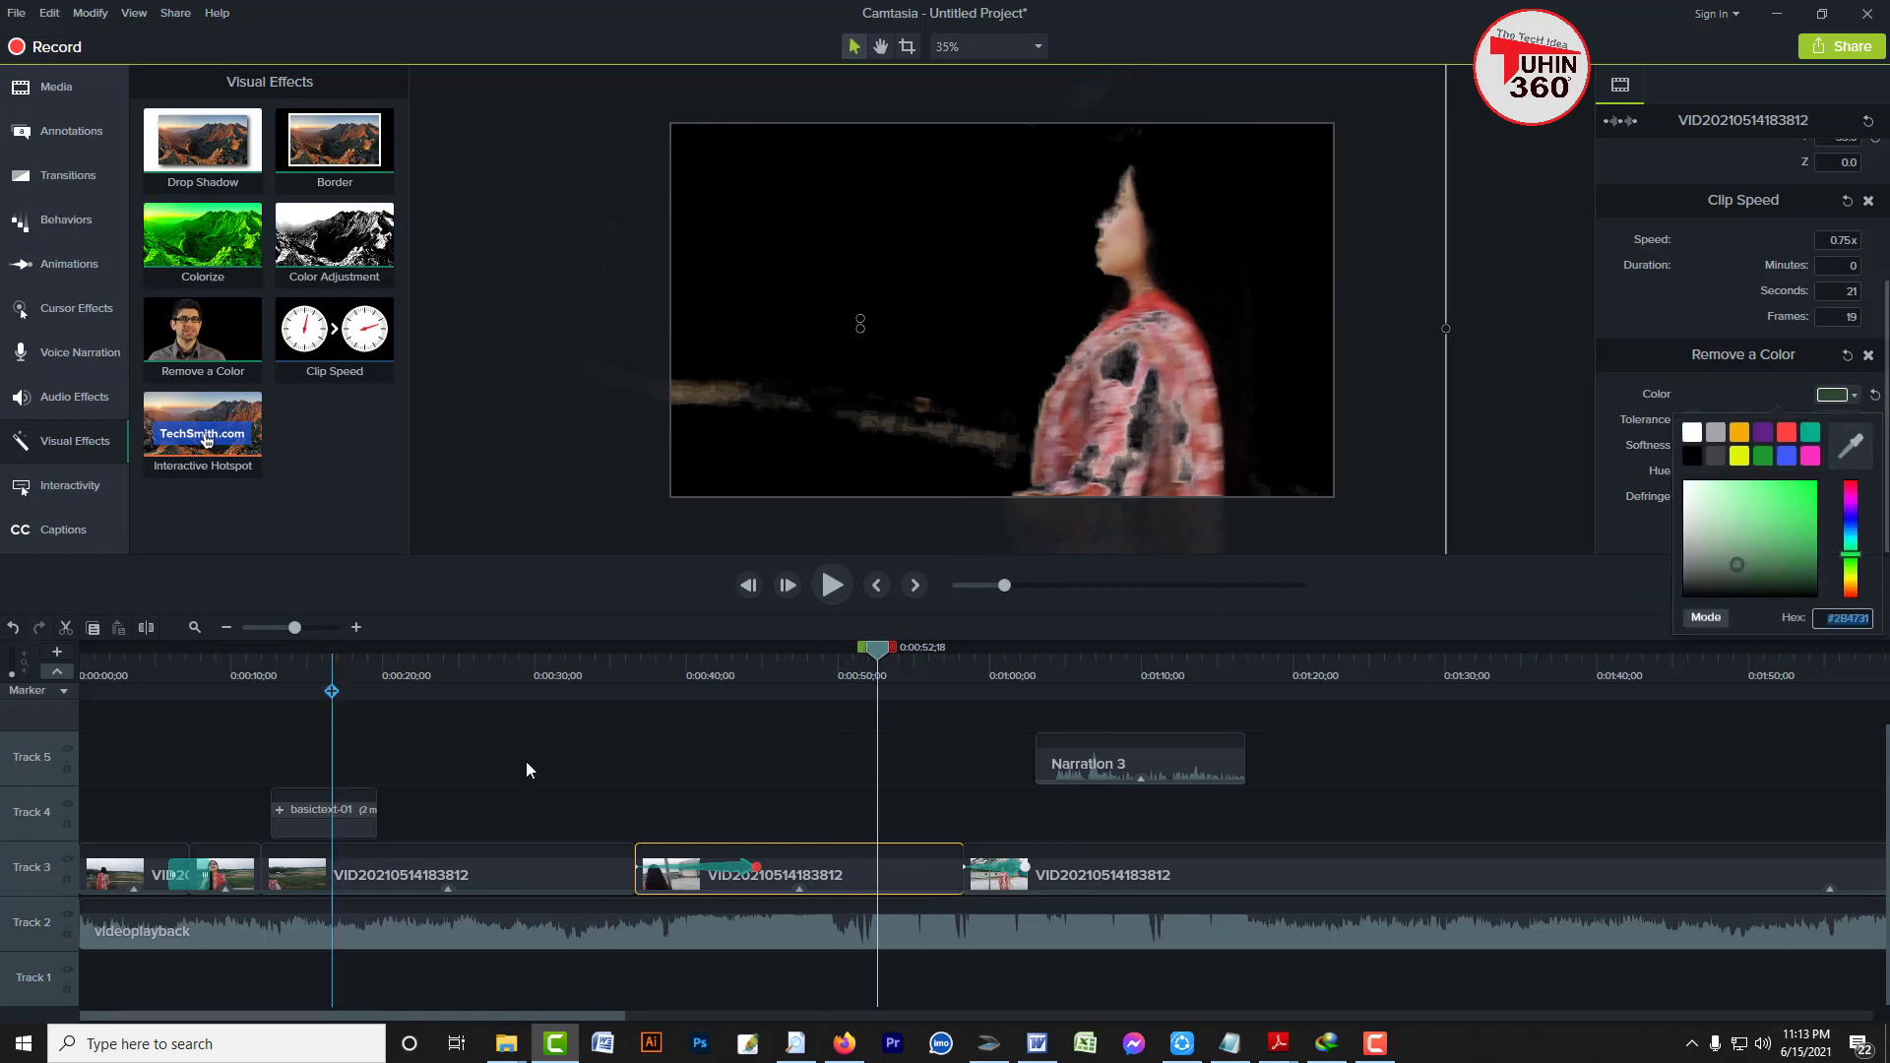
left_click(800, 891)
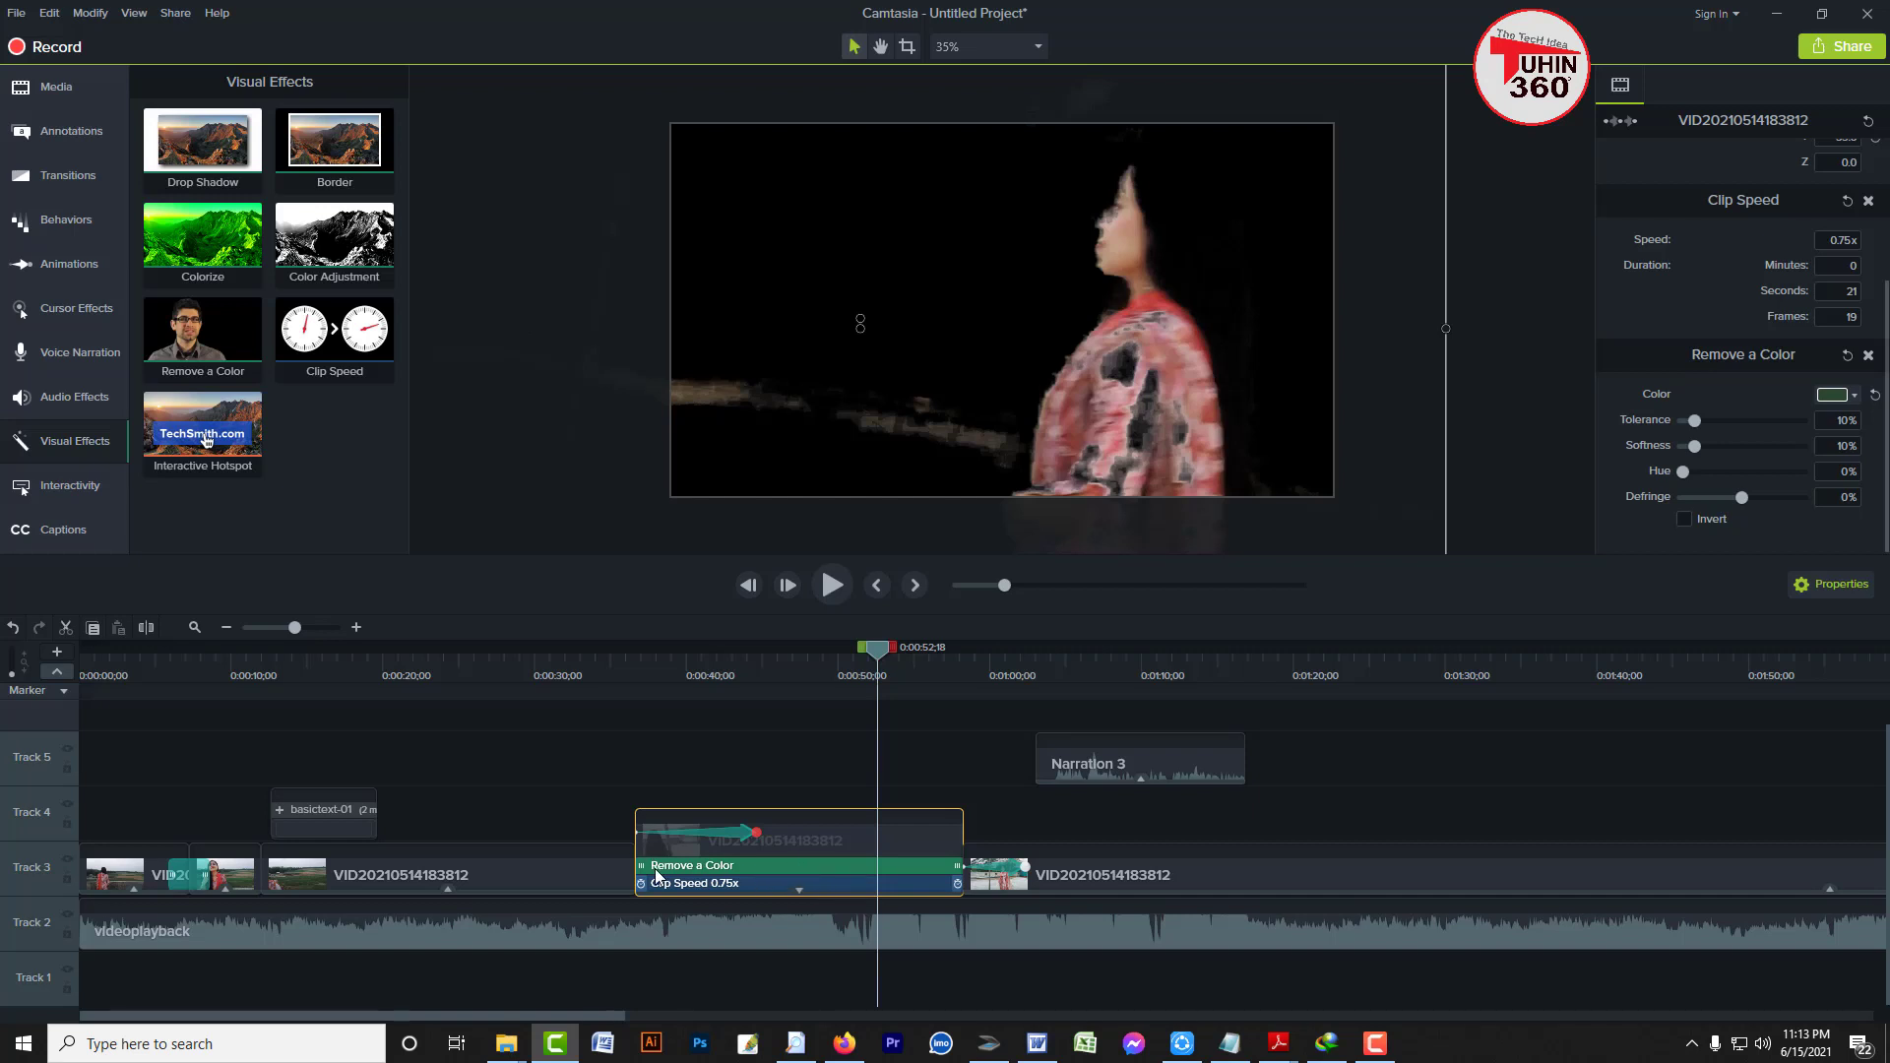
left_click(729, 873)
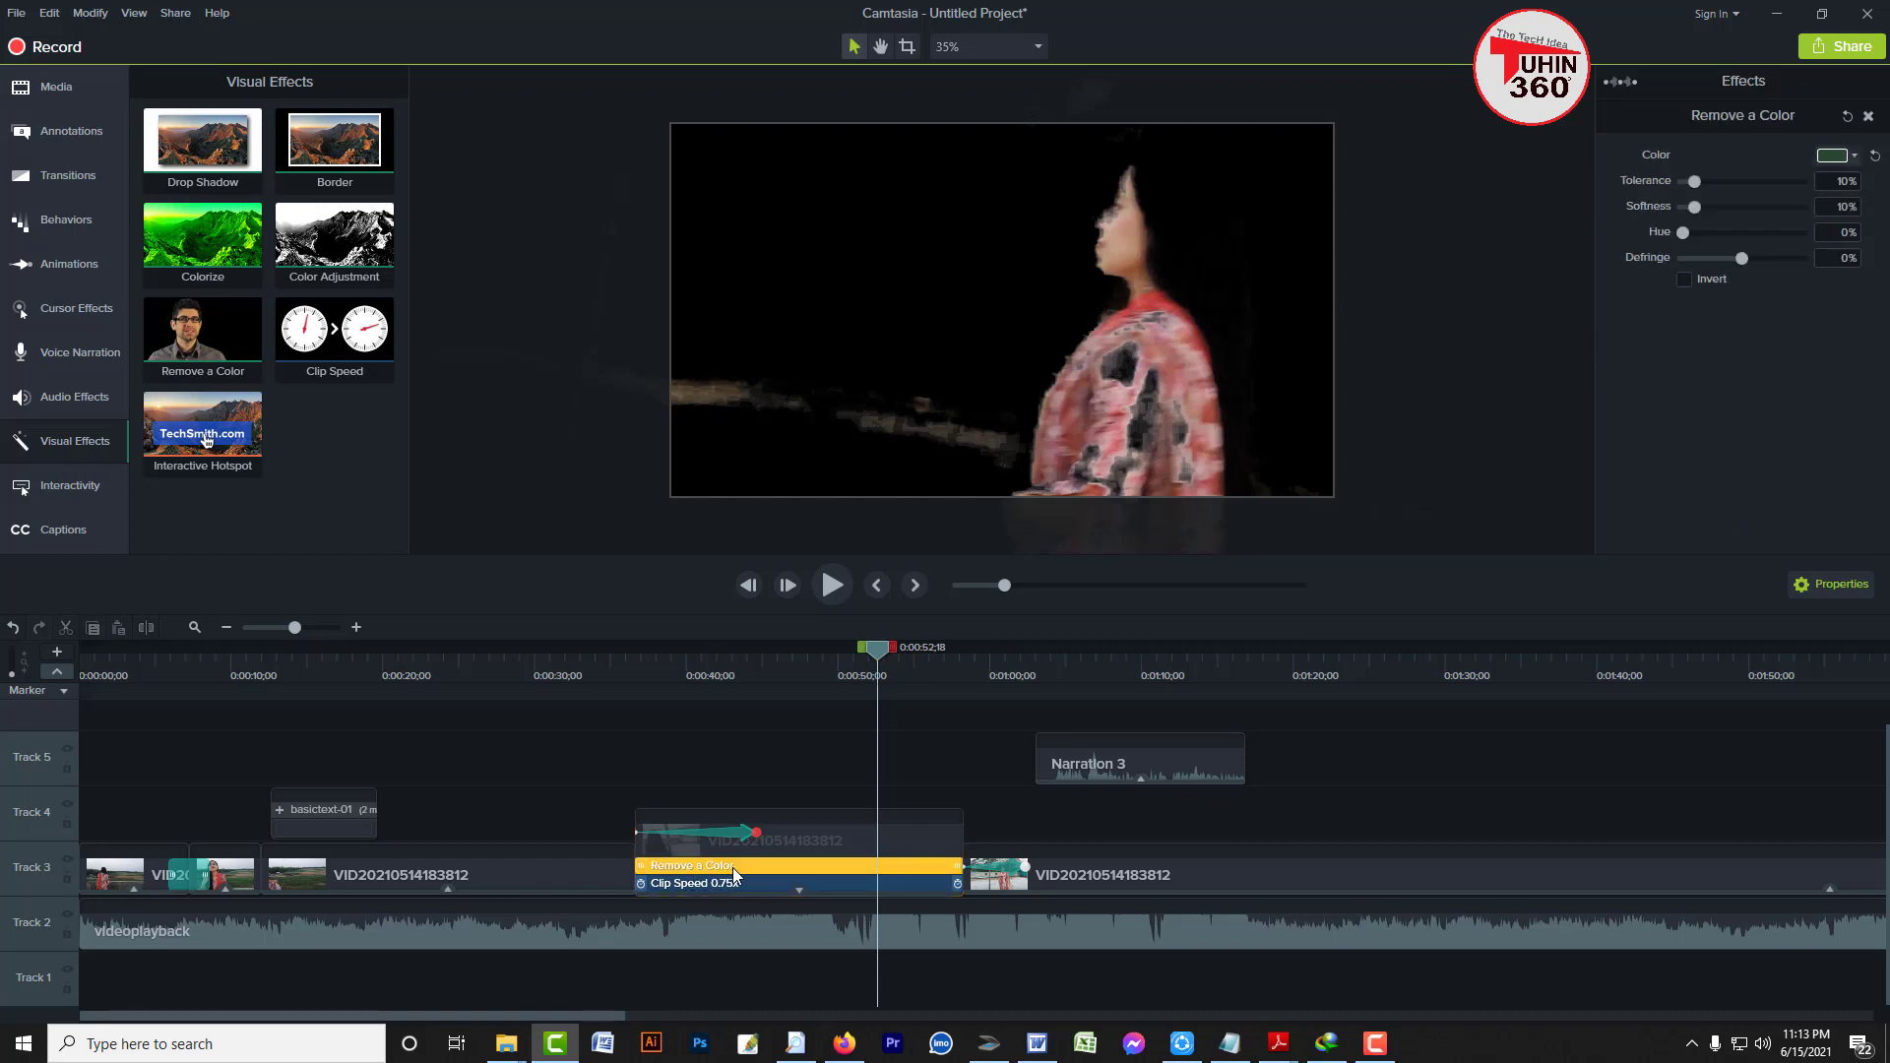
key("Delete")
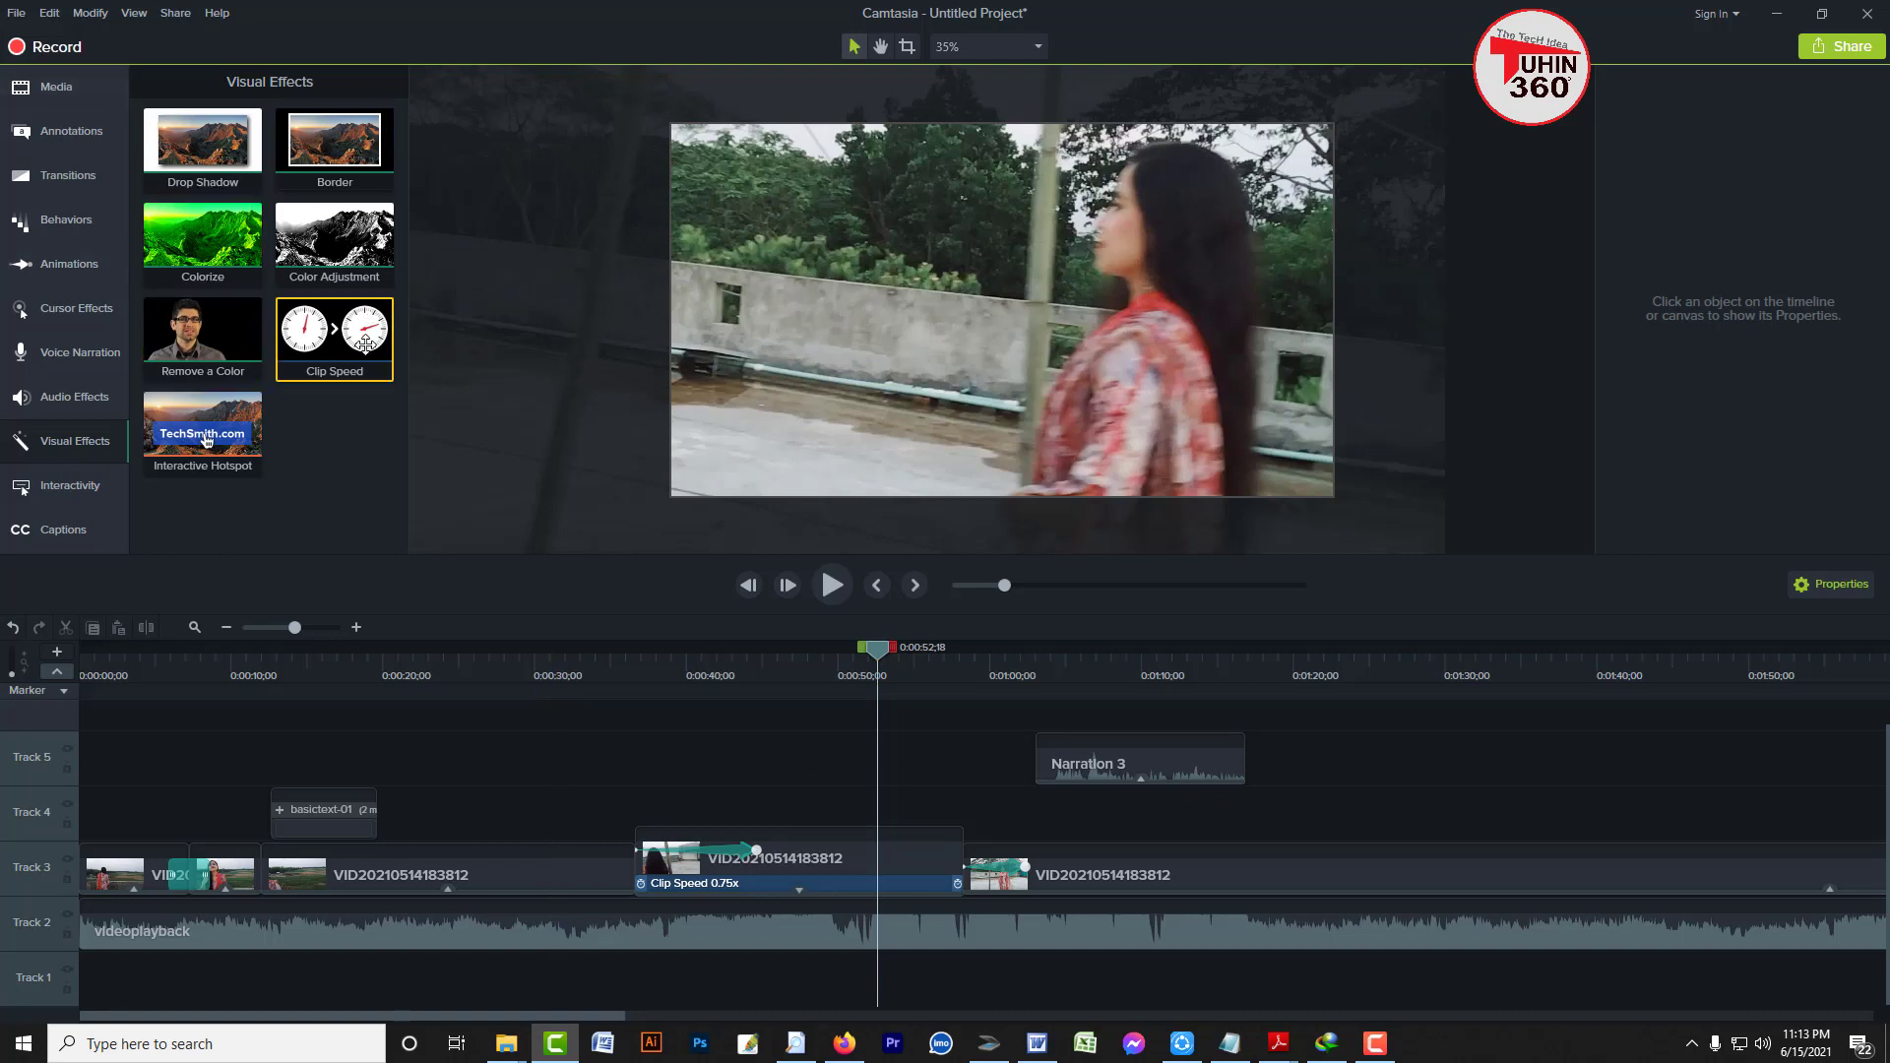
left_click(203, 241)
left_click(325, 246)
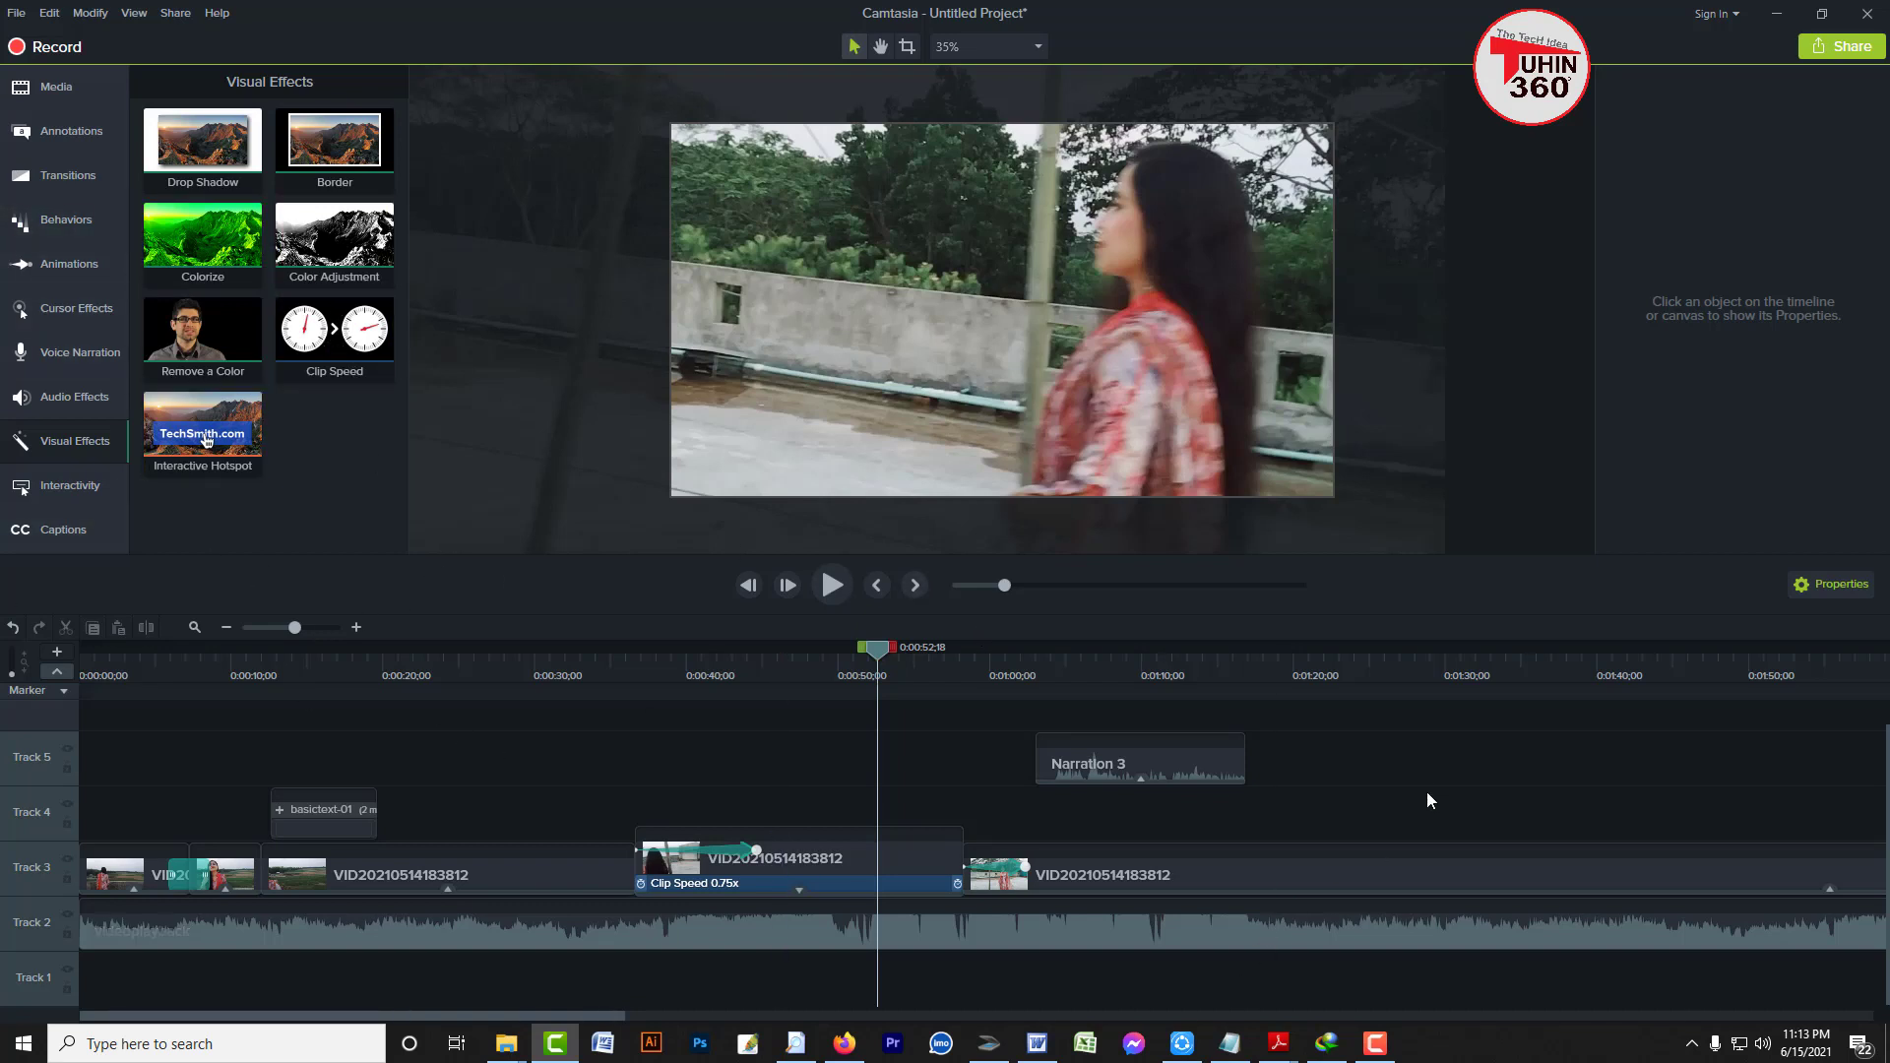
Split the timeline at 0:02:52;18, delete all clips and music after the cut, and return the playhead to 0:01:41;26
scroll(892, 793, "down", 3)
scroll(894, 794, "down", 1)
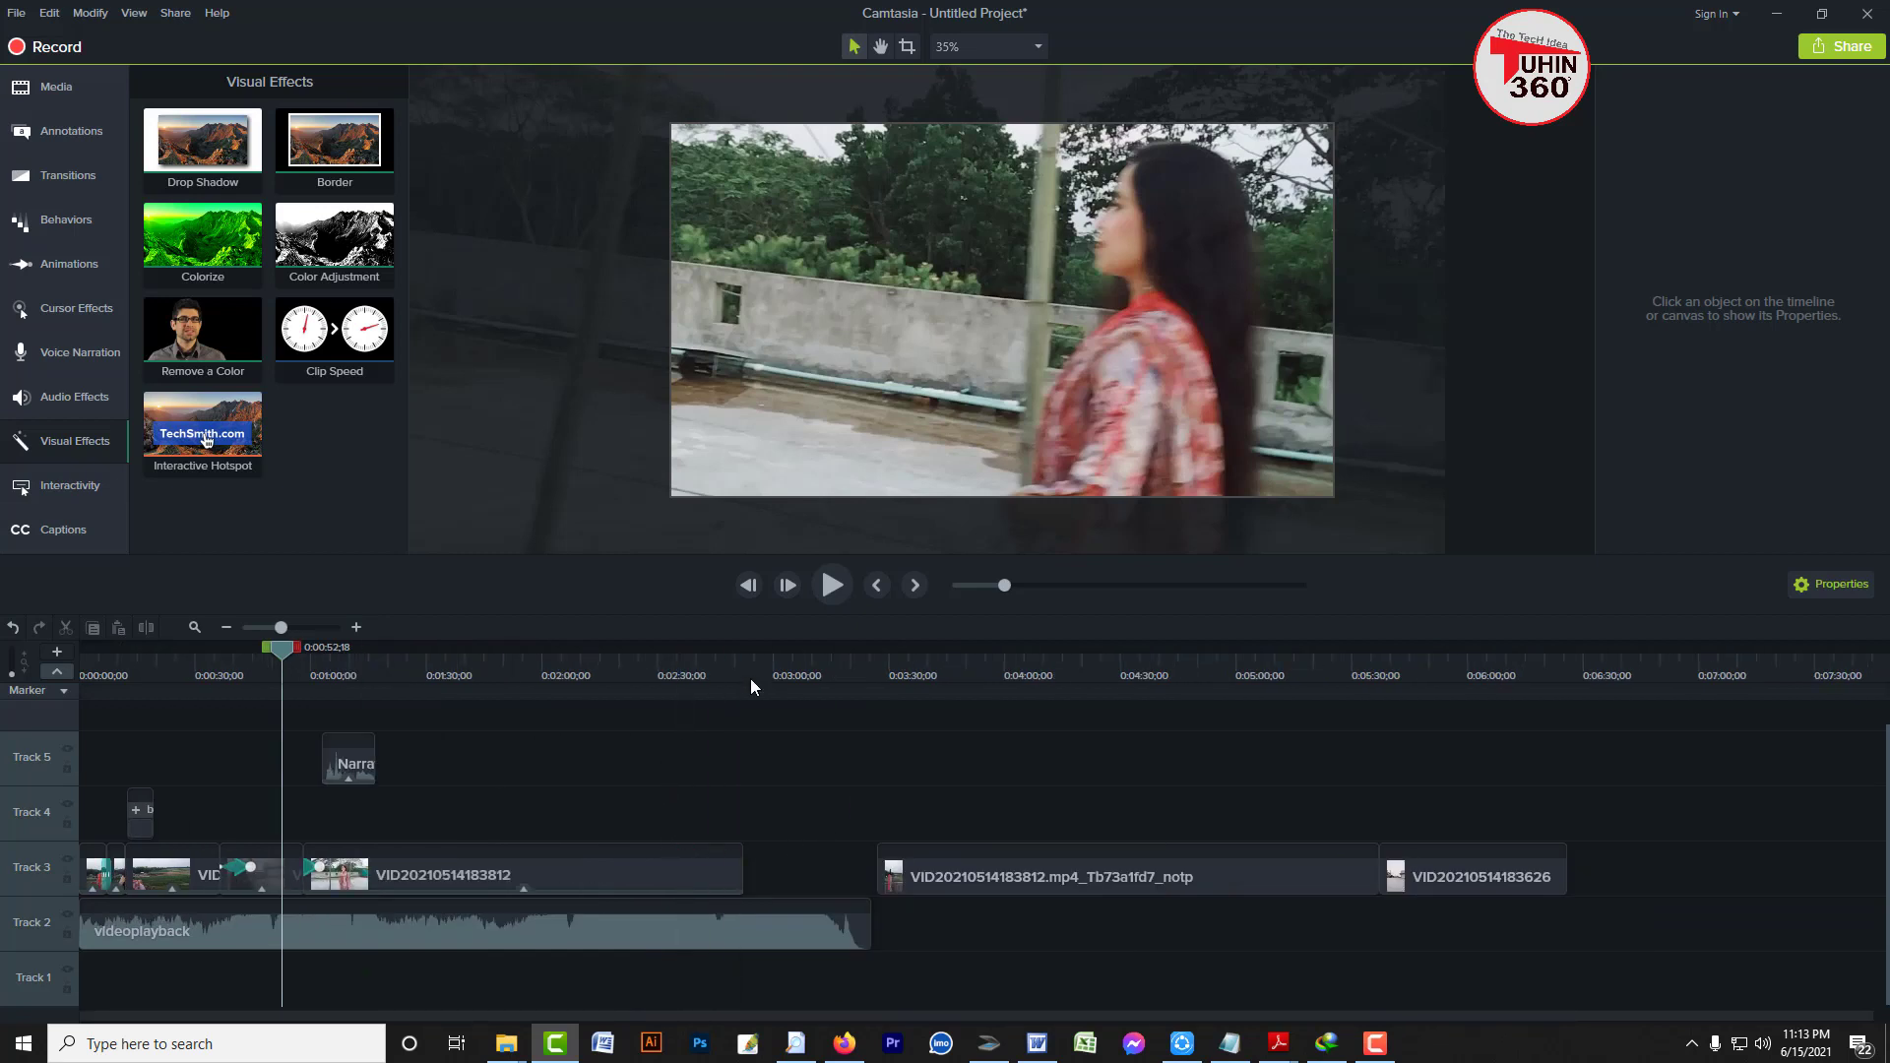
left_click_drag(951, 797, 1467, 874)
left_click(973, 747)
left_click(721, 652)
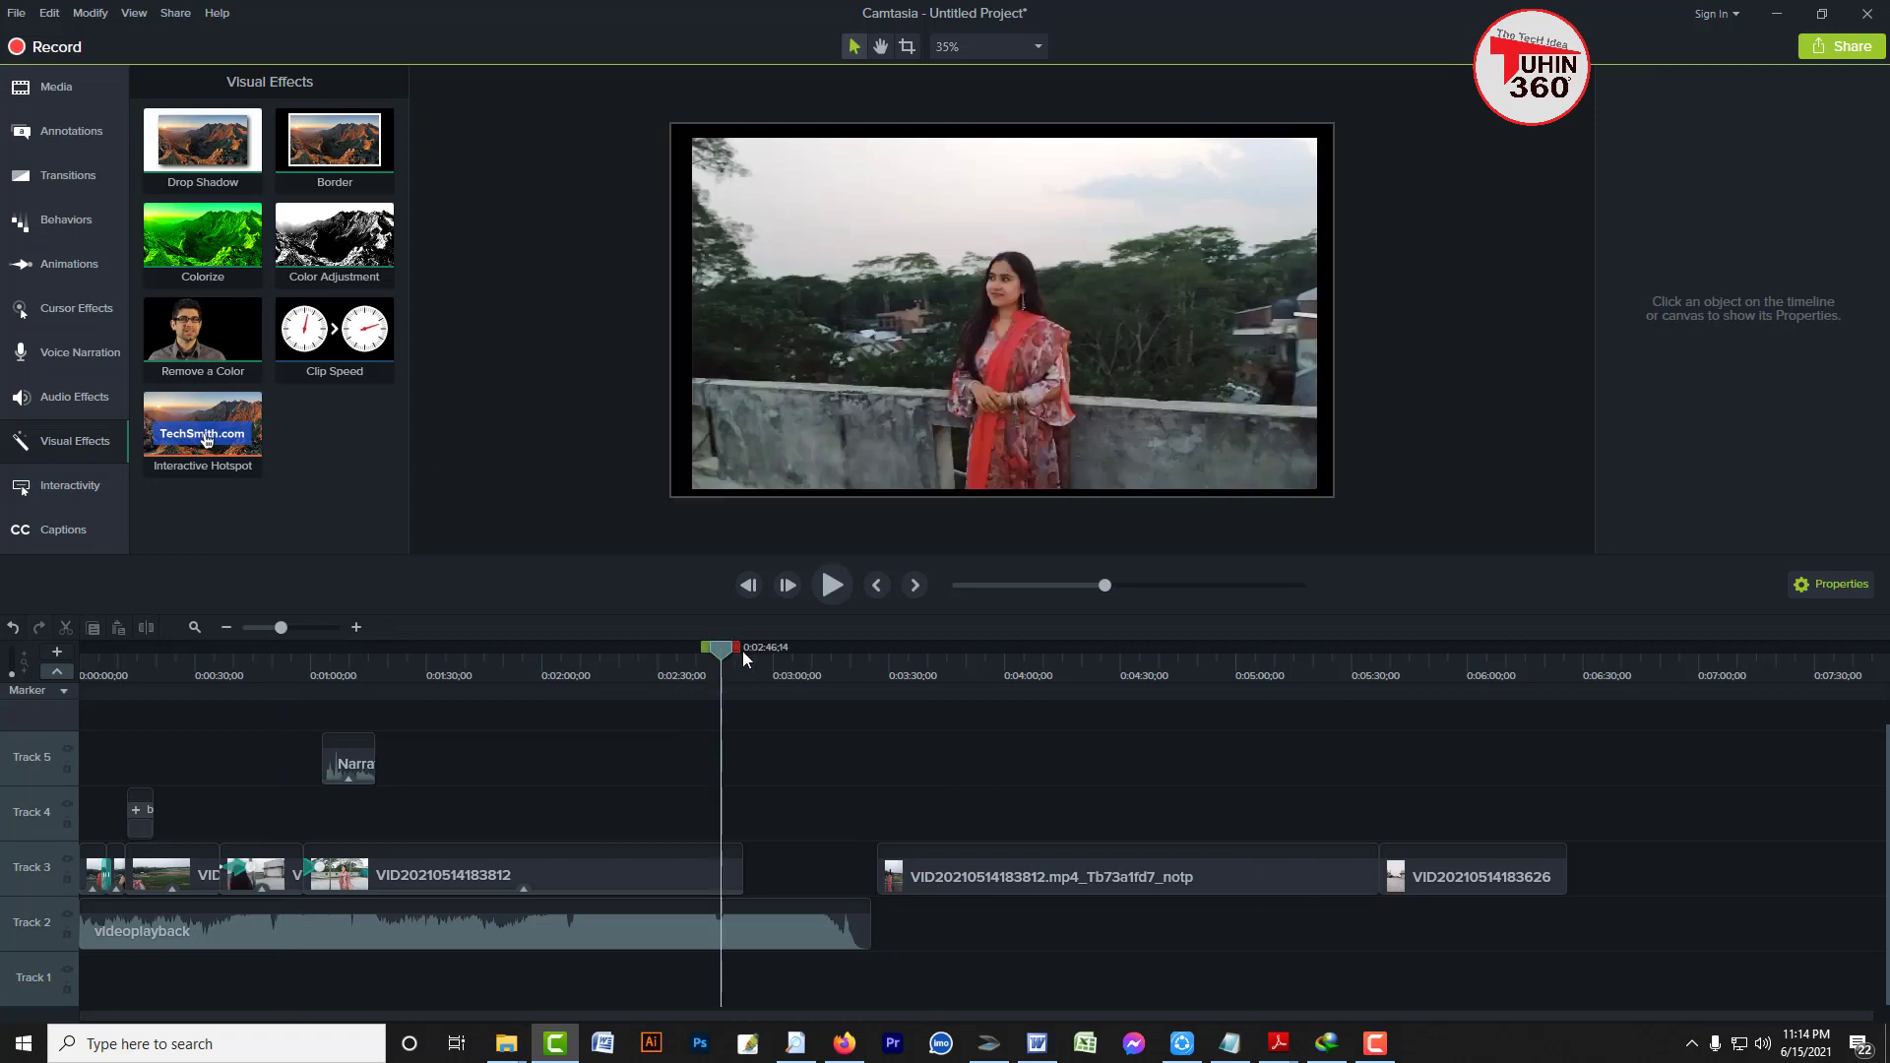
key("space")
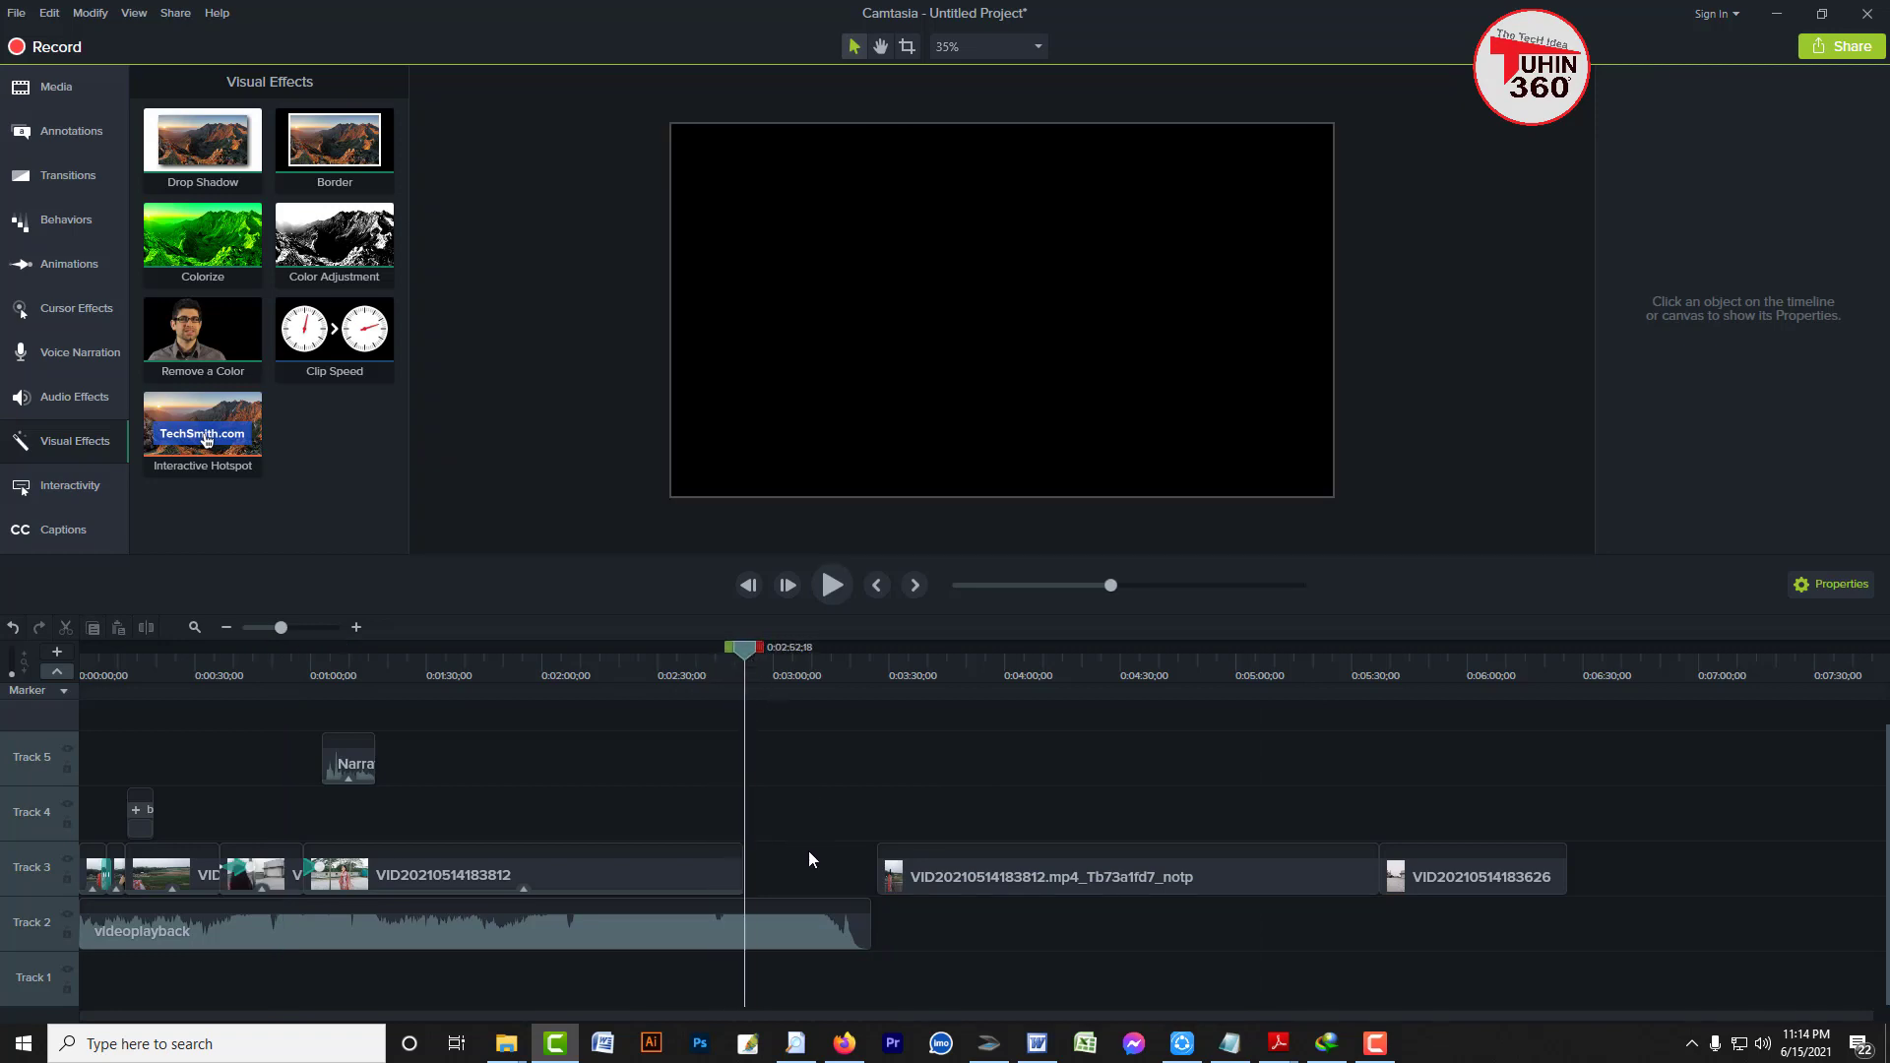
key("s")
left_click_drag(793, 790, 1718, 963)
key("Delete")
scroll(689, 694, "up", 1)
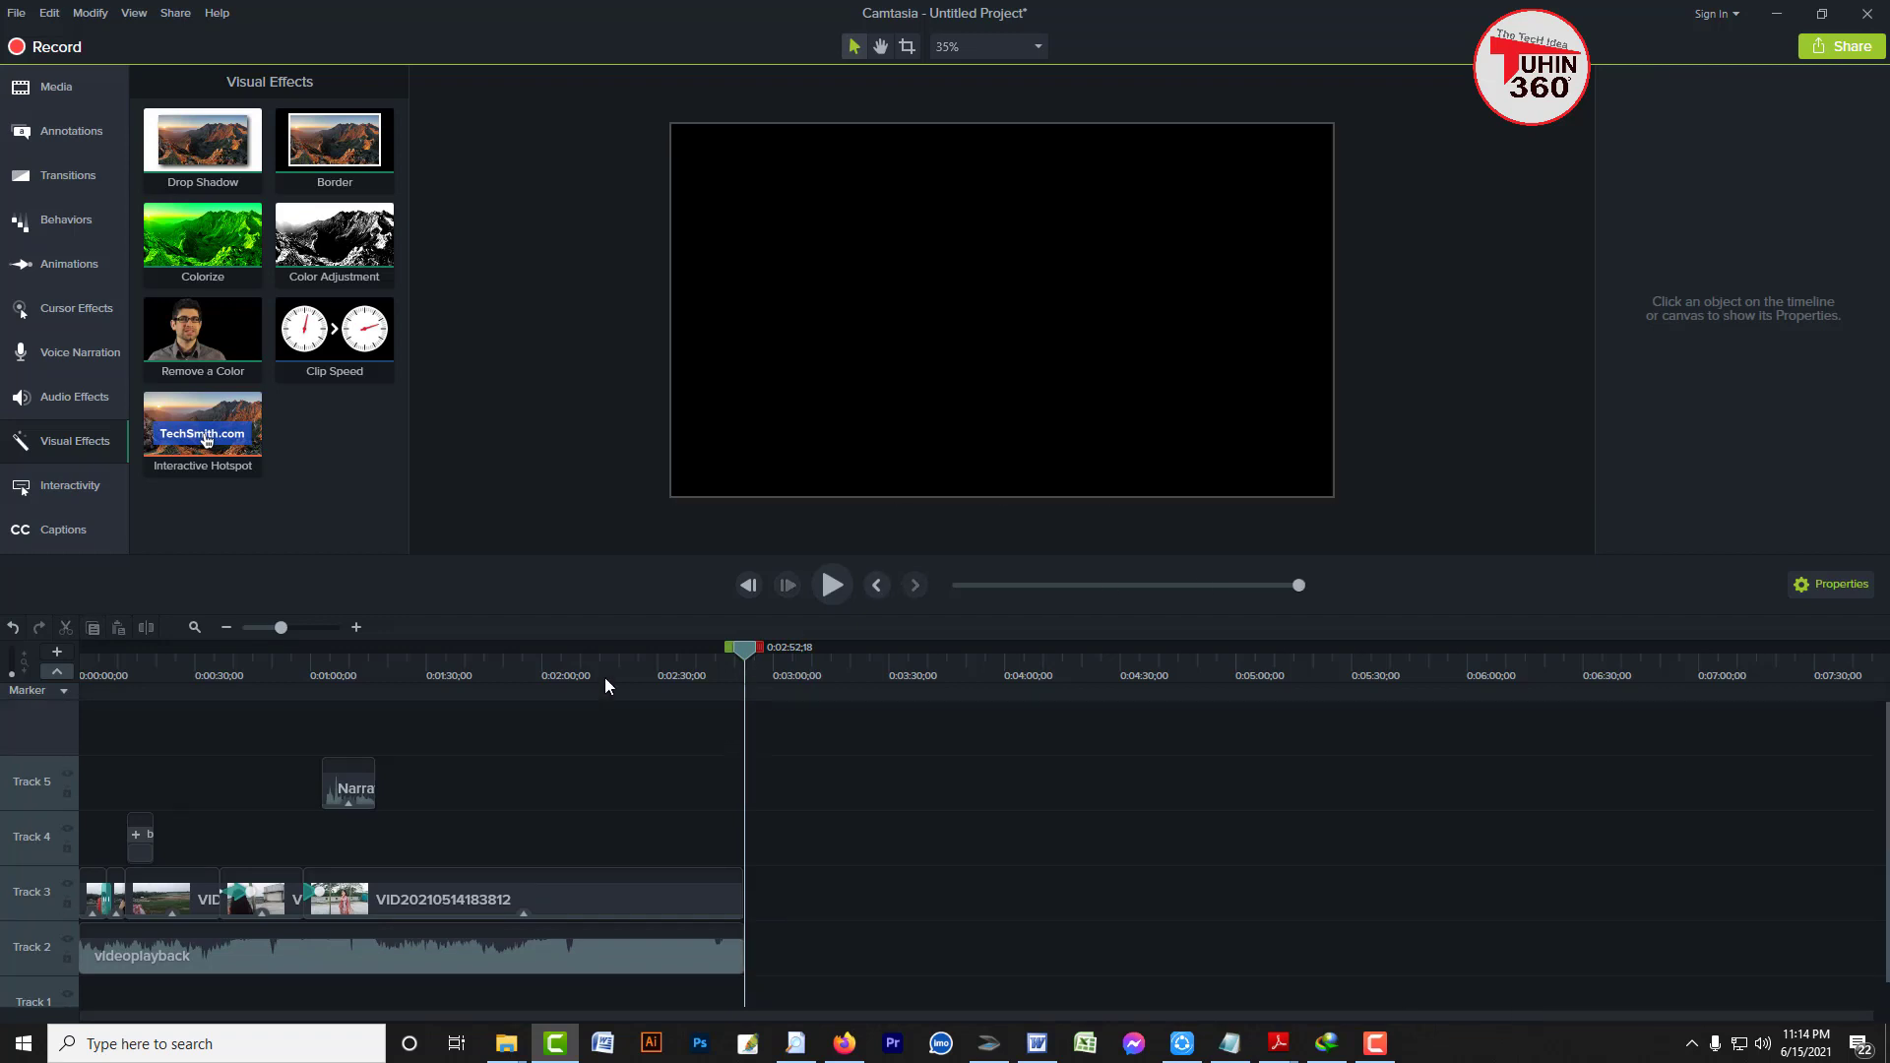
left_click_drag(573, 652, 475, 718)
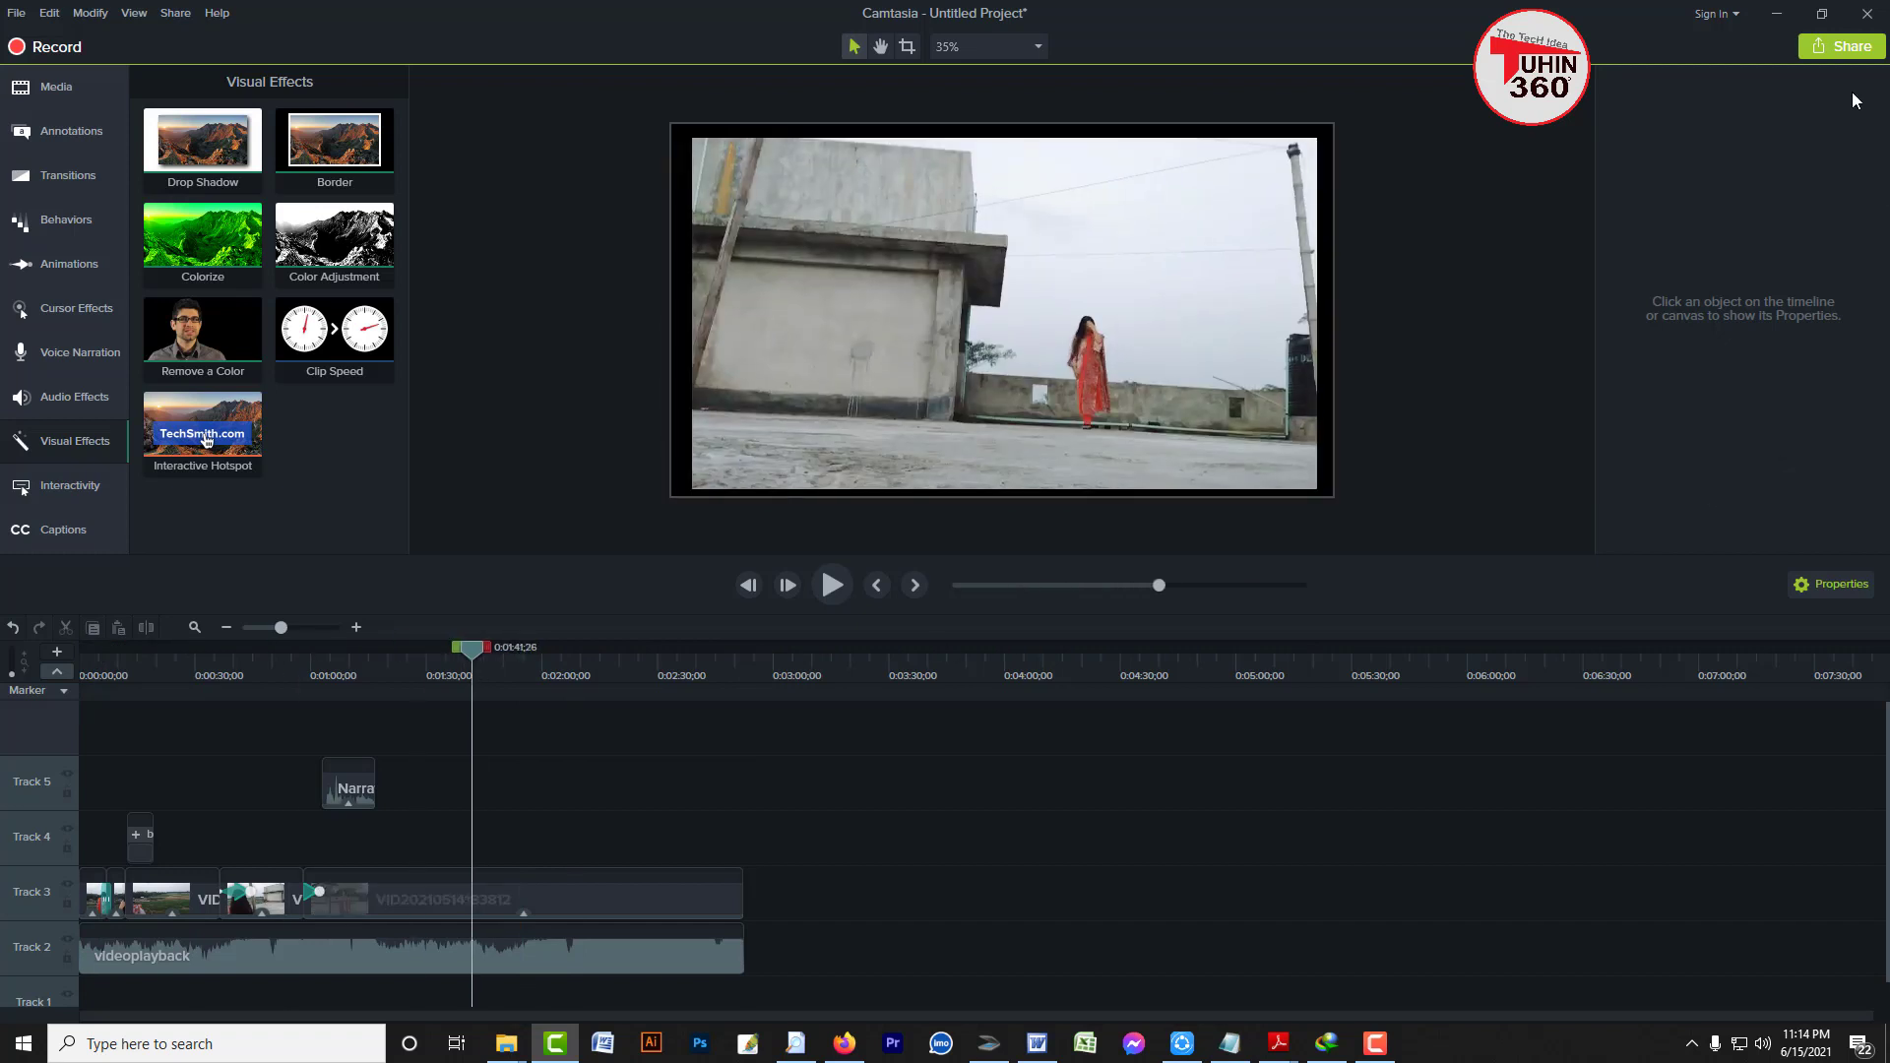
Start a local file export with custom production settings, MP4 - Smart Player (HTML5) format and the default options, dismissing the activation notice
left_click(1829, 49)
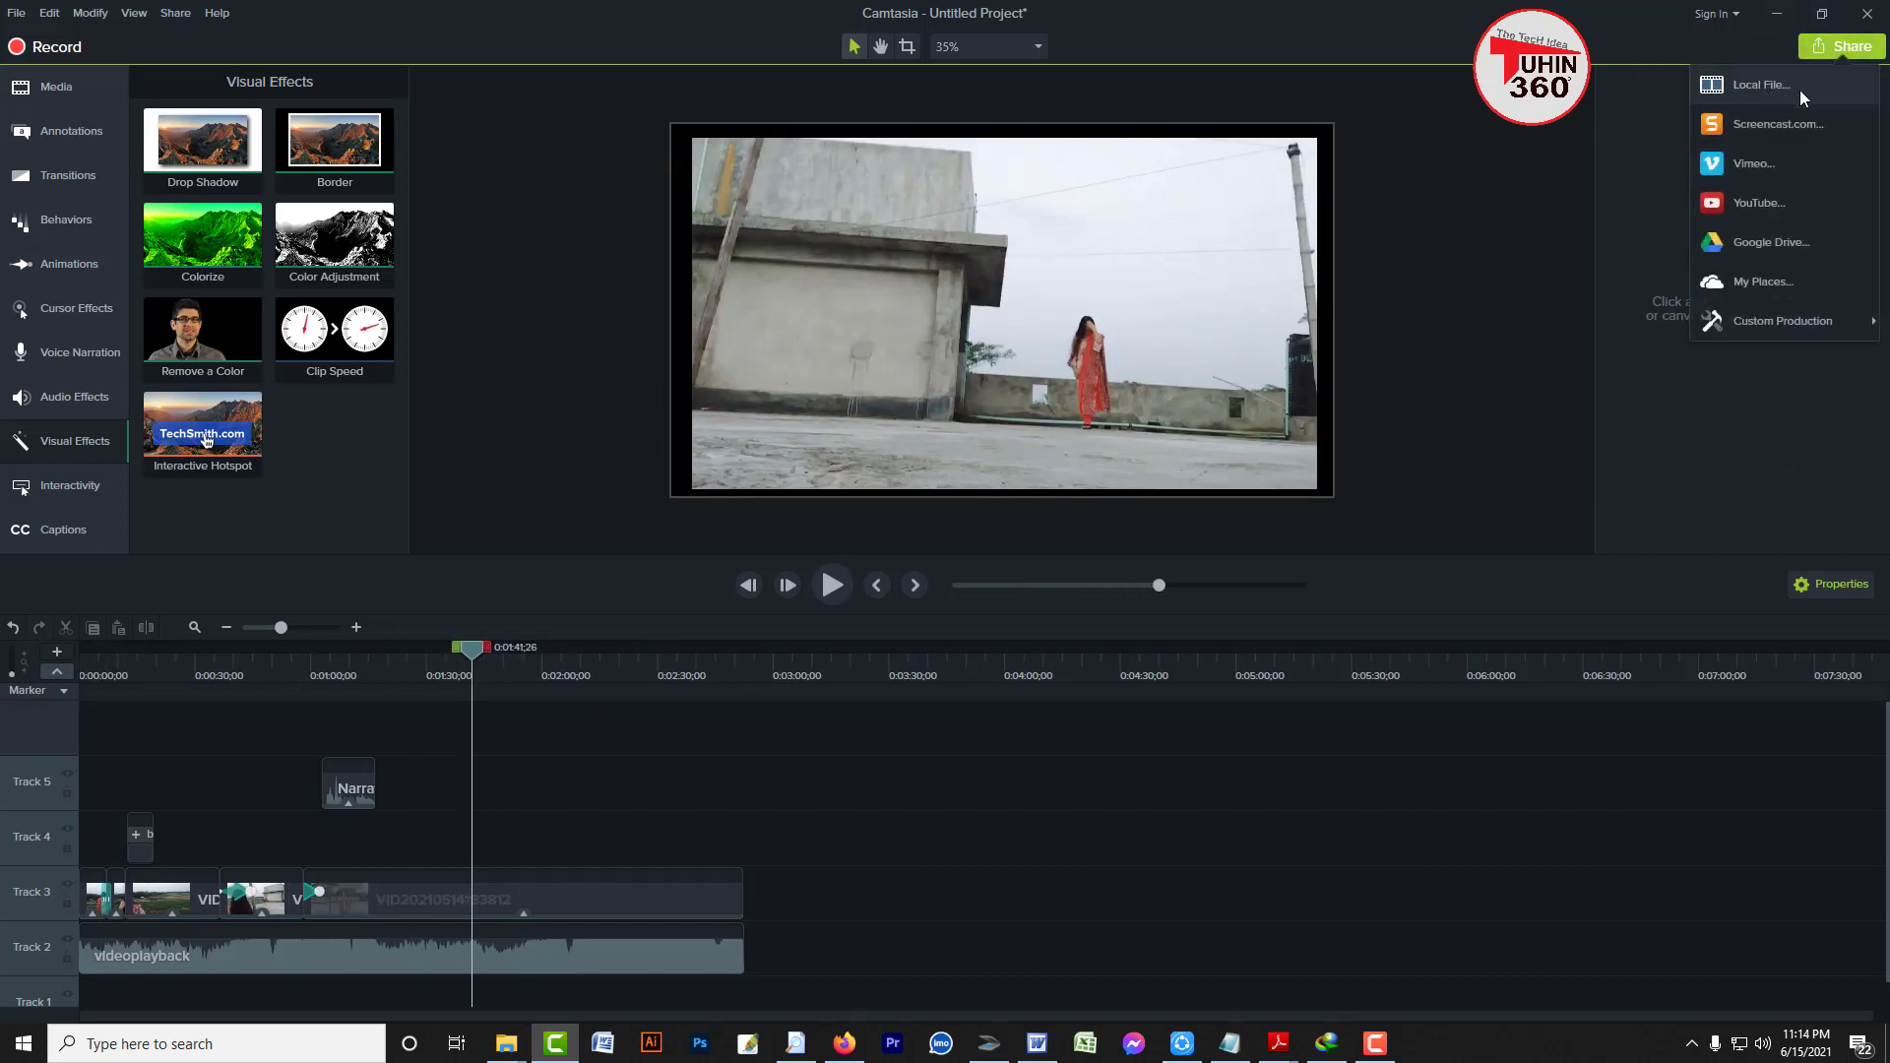
left_click(1798, 86)
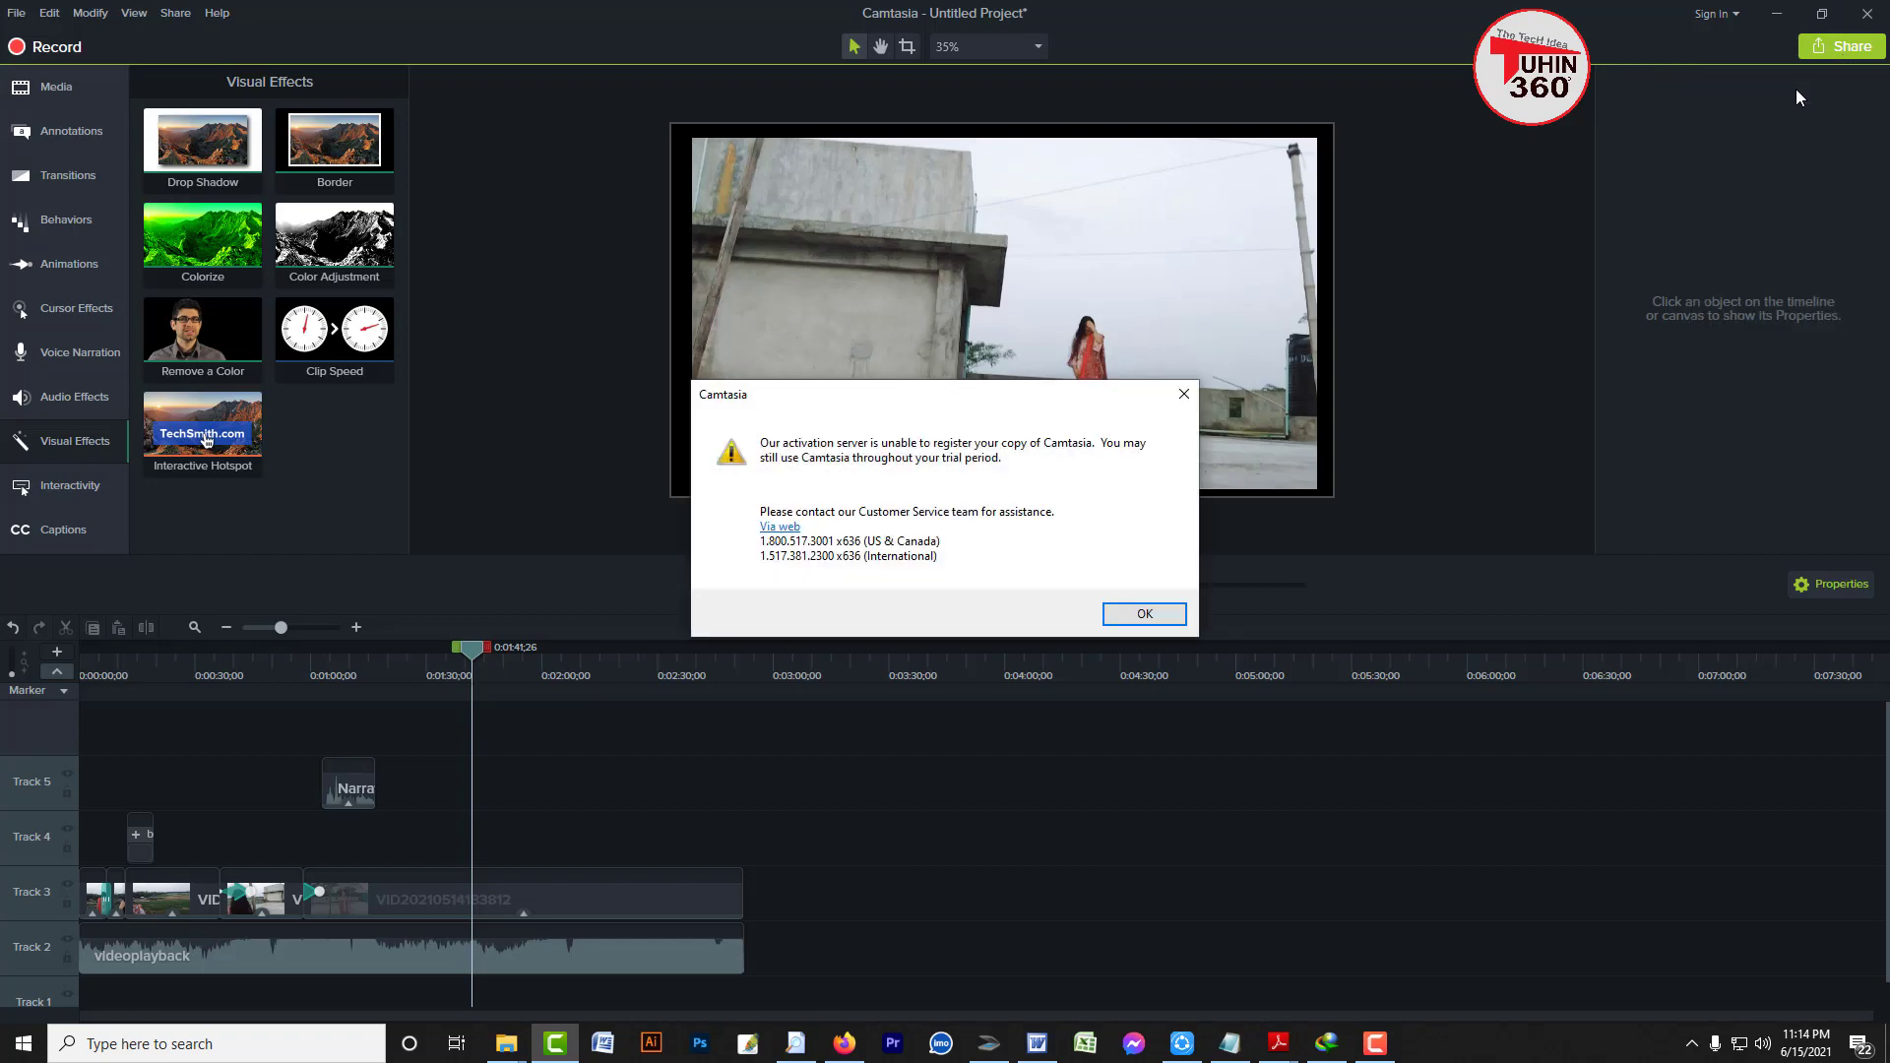
left_click(1138, 614)
left_click_drag(975, 233, 611, 177)
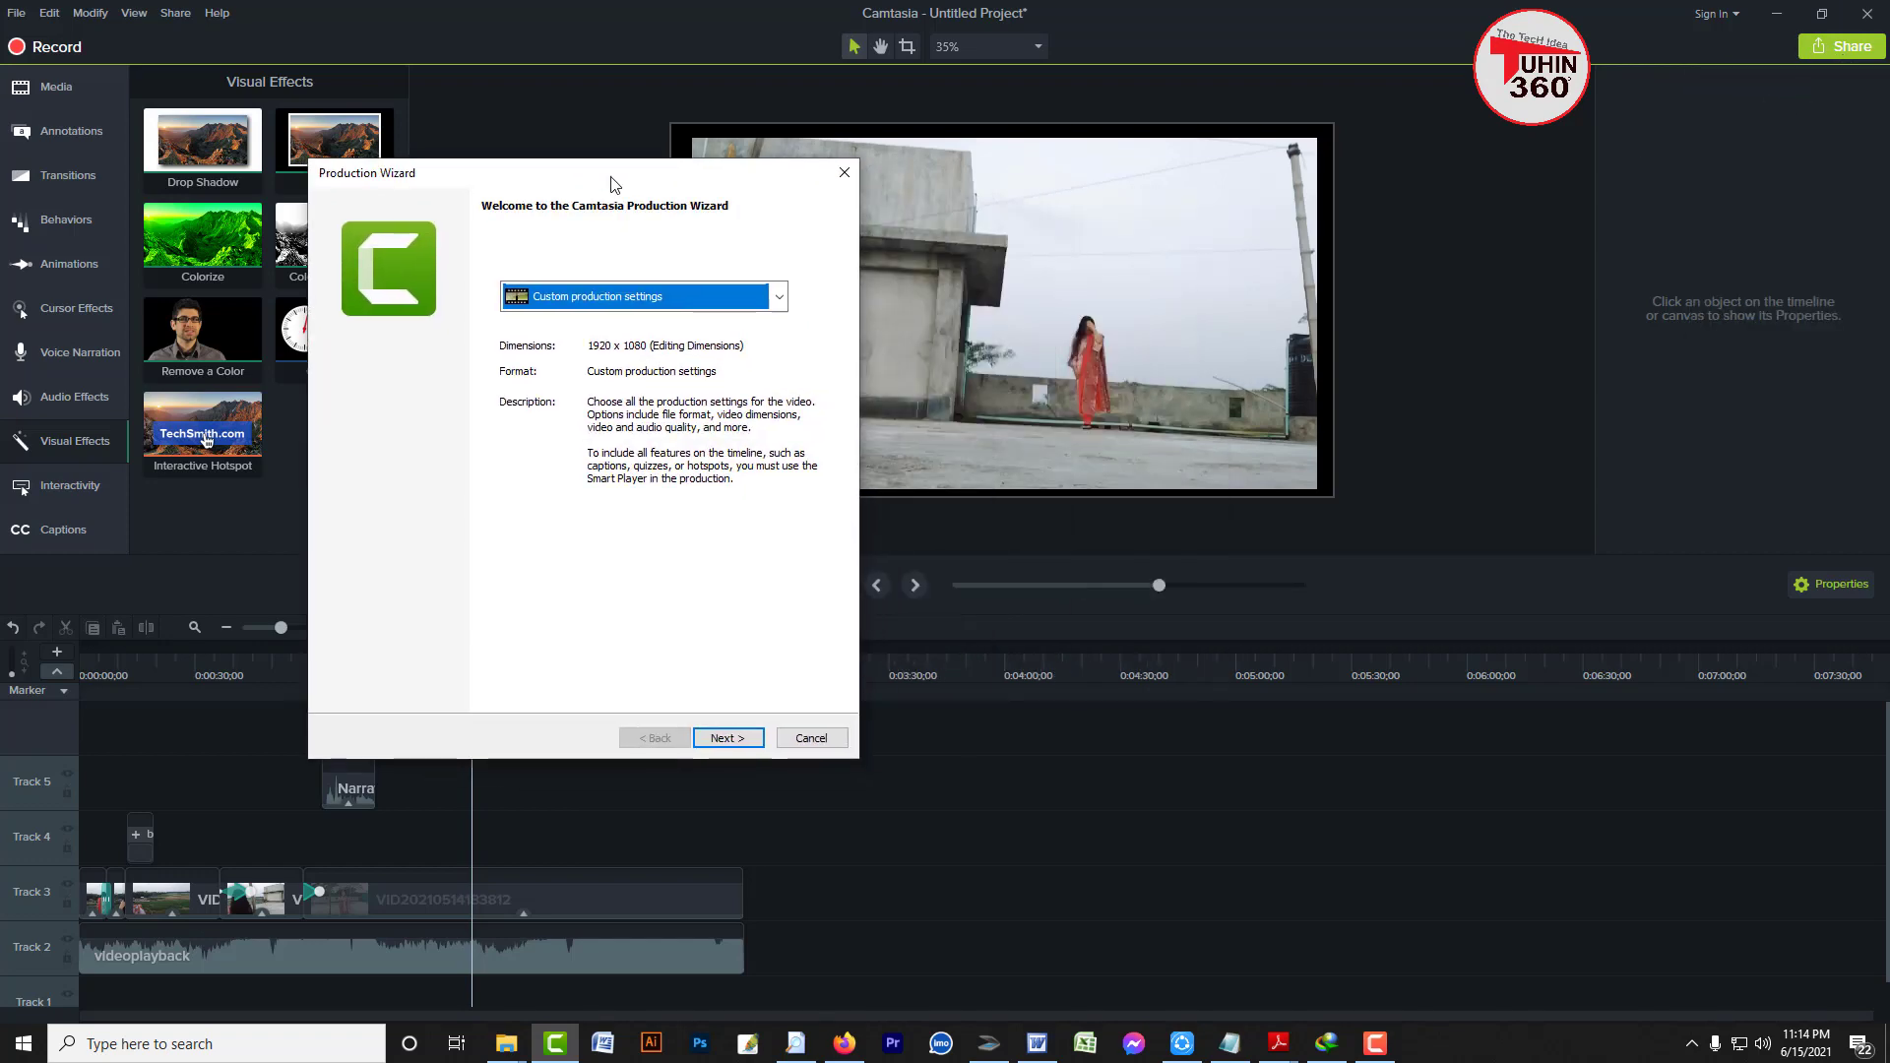
left_click(728, 739)
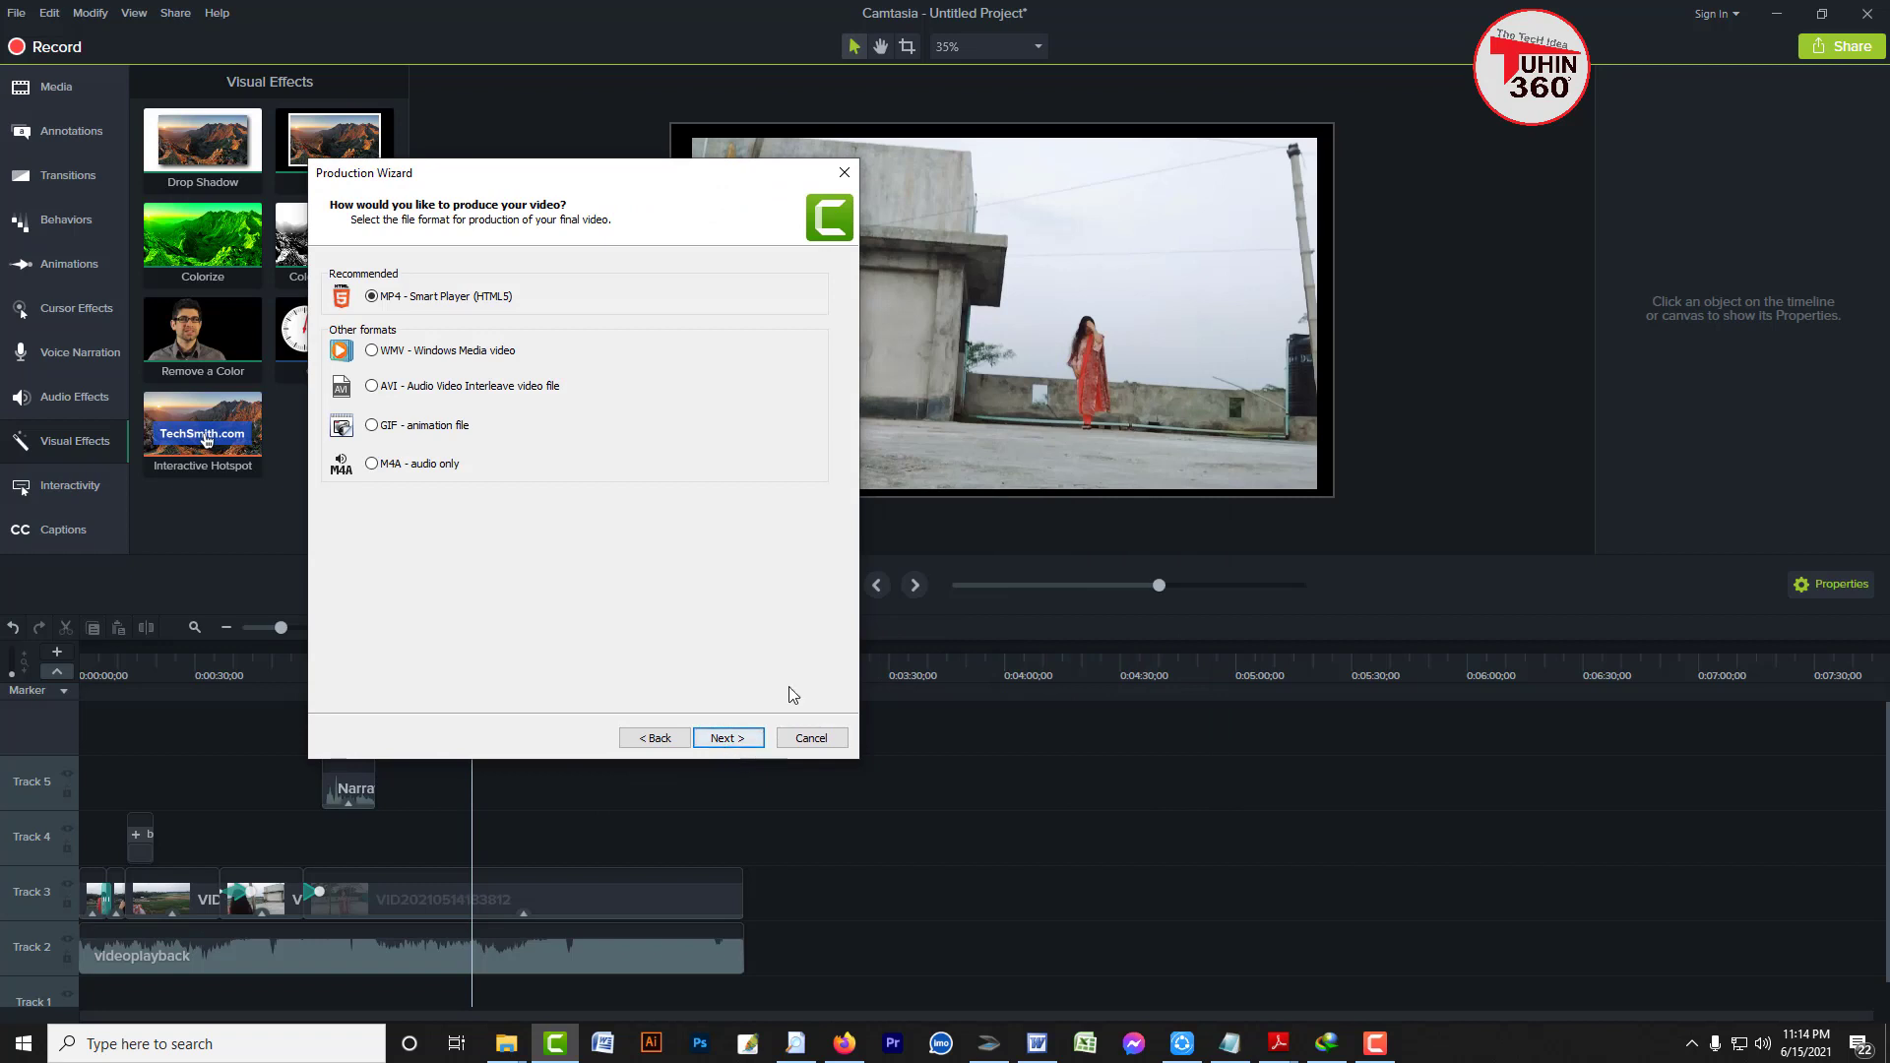
left_click(729, 739)
left_click(728, 740)
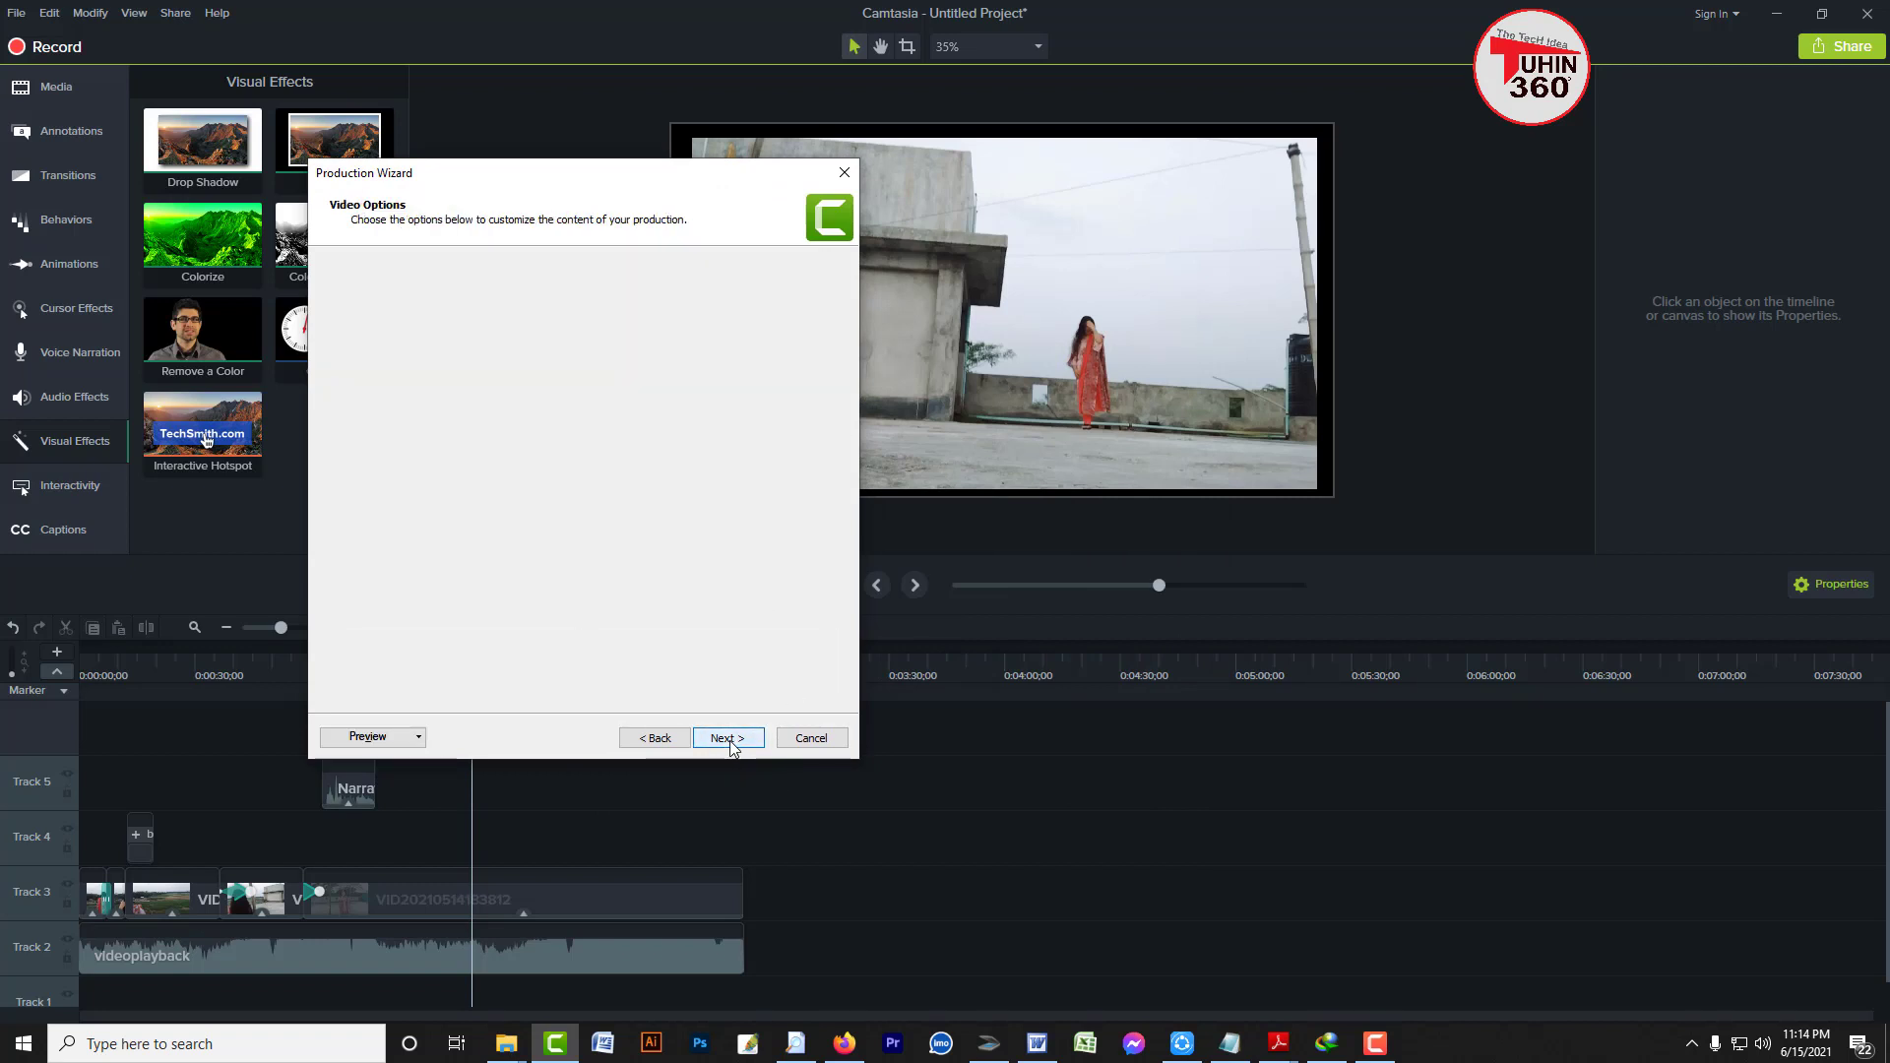
left_click(726, 738)
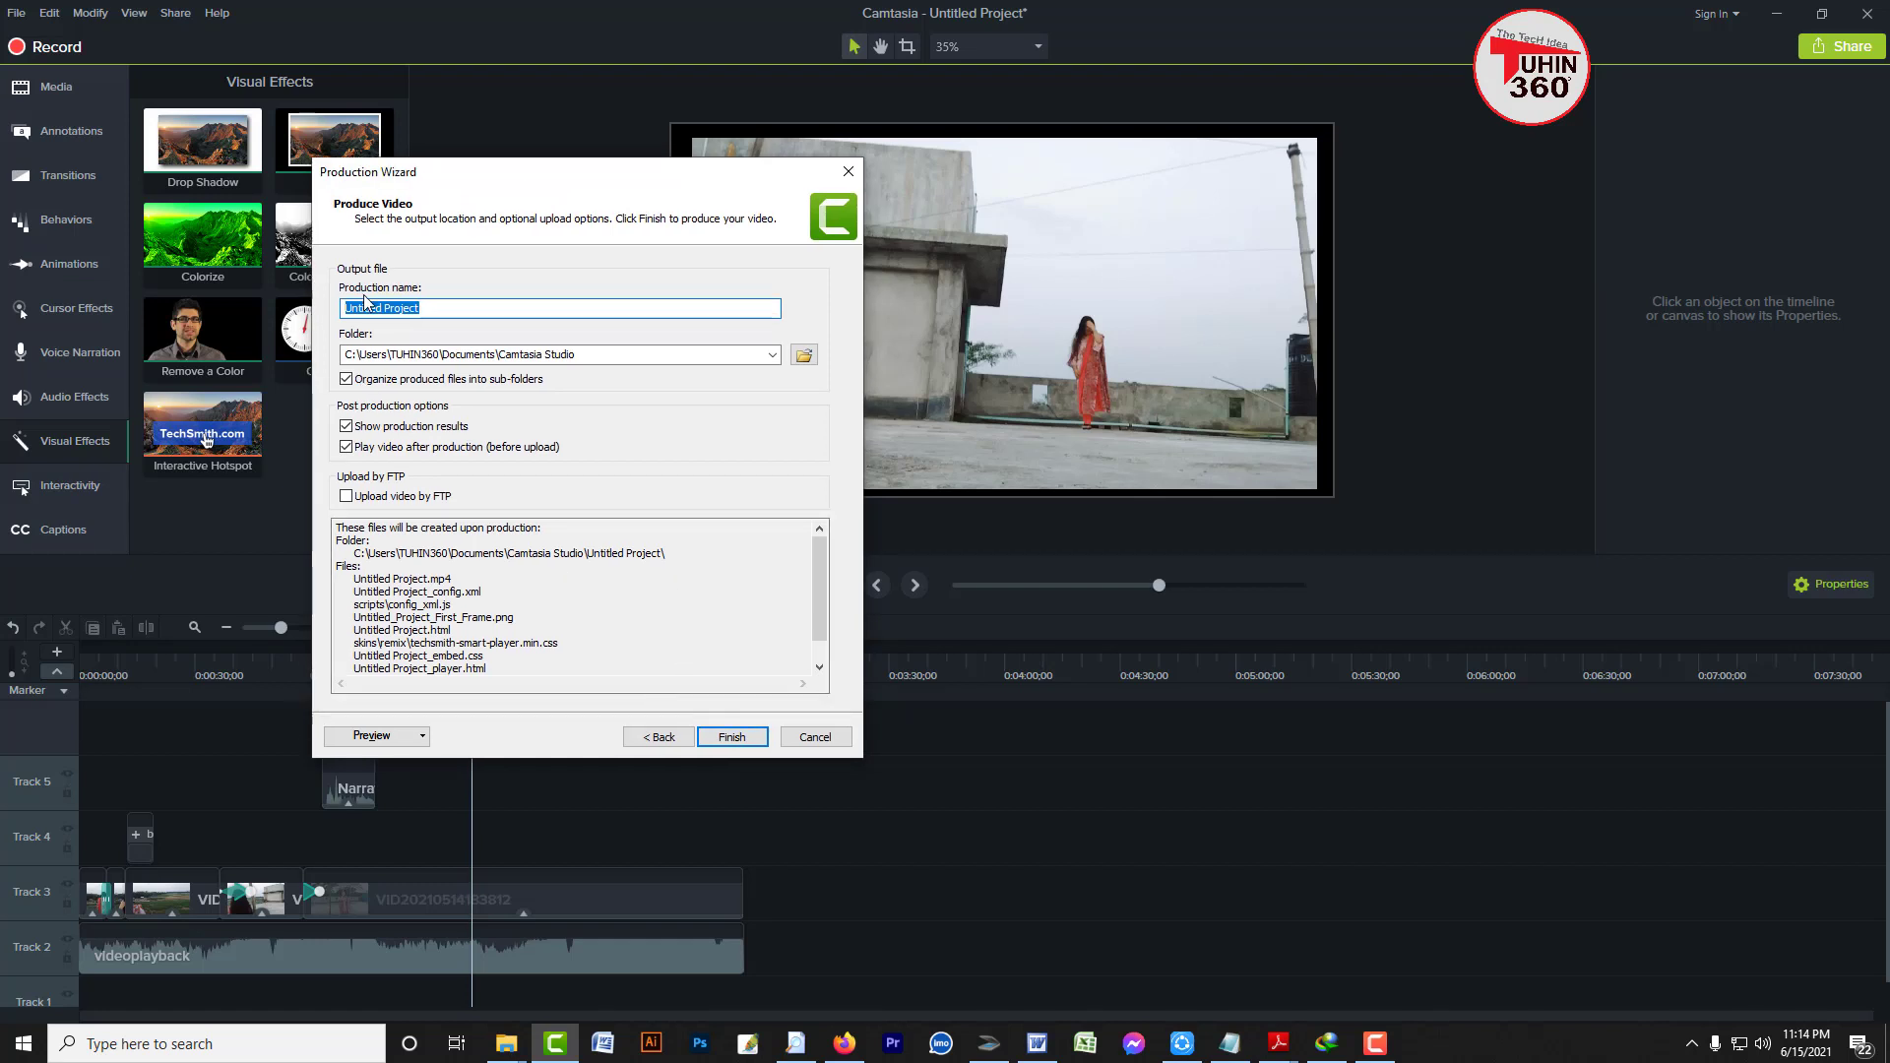
Name the production Sample, keep the Camtasia Studio output folder, and start rendering the video
left_click(401, 309)
triple_click(401, 309)
type("Tuh")
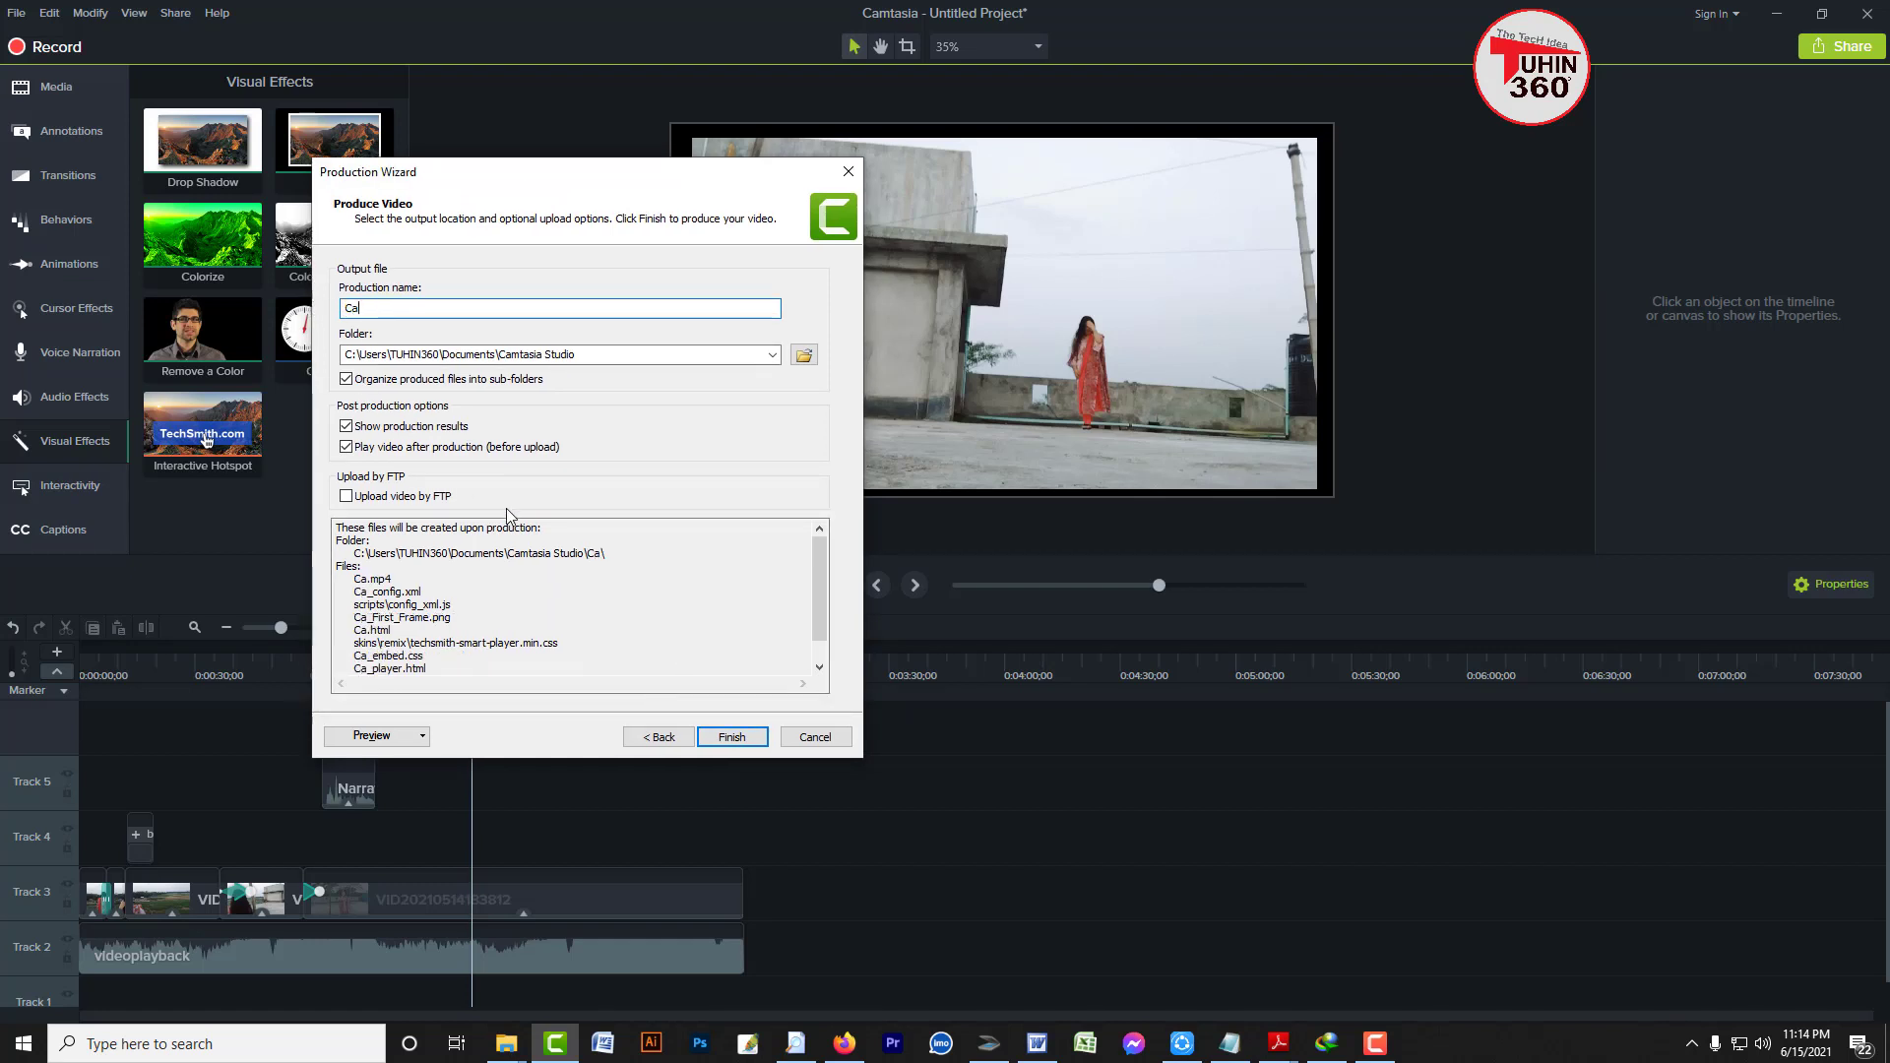
key("BackSpace")
key("BackSpace")
key("BackSpace")
type("Sample")
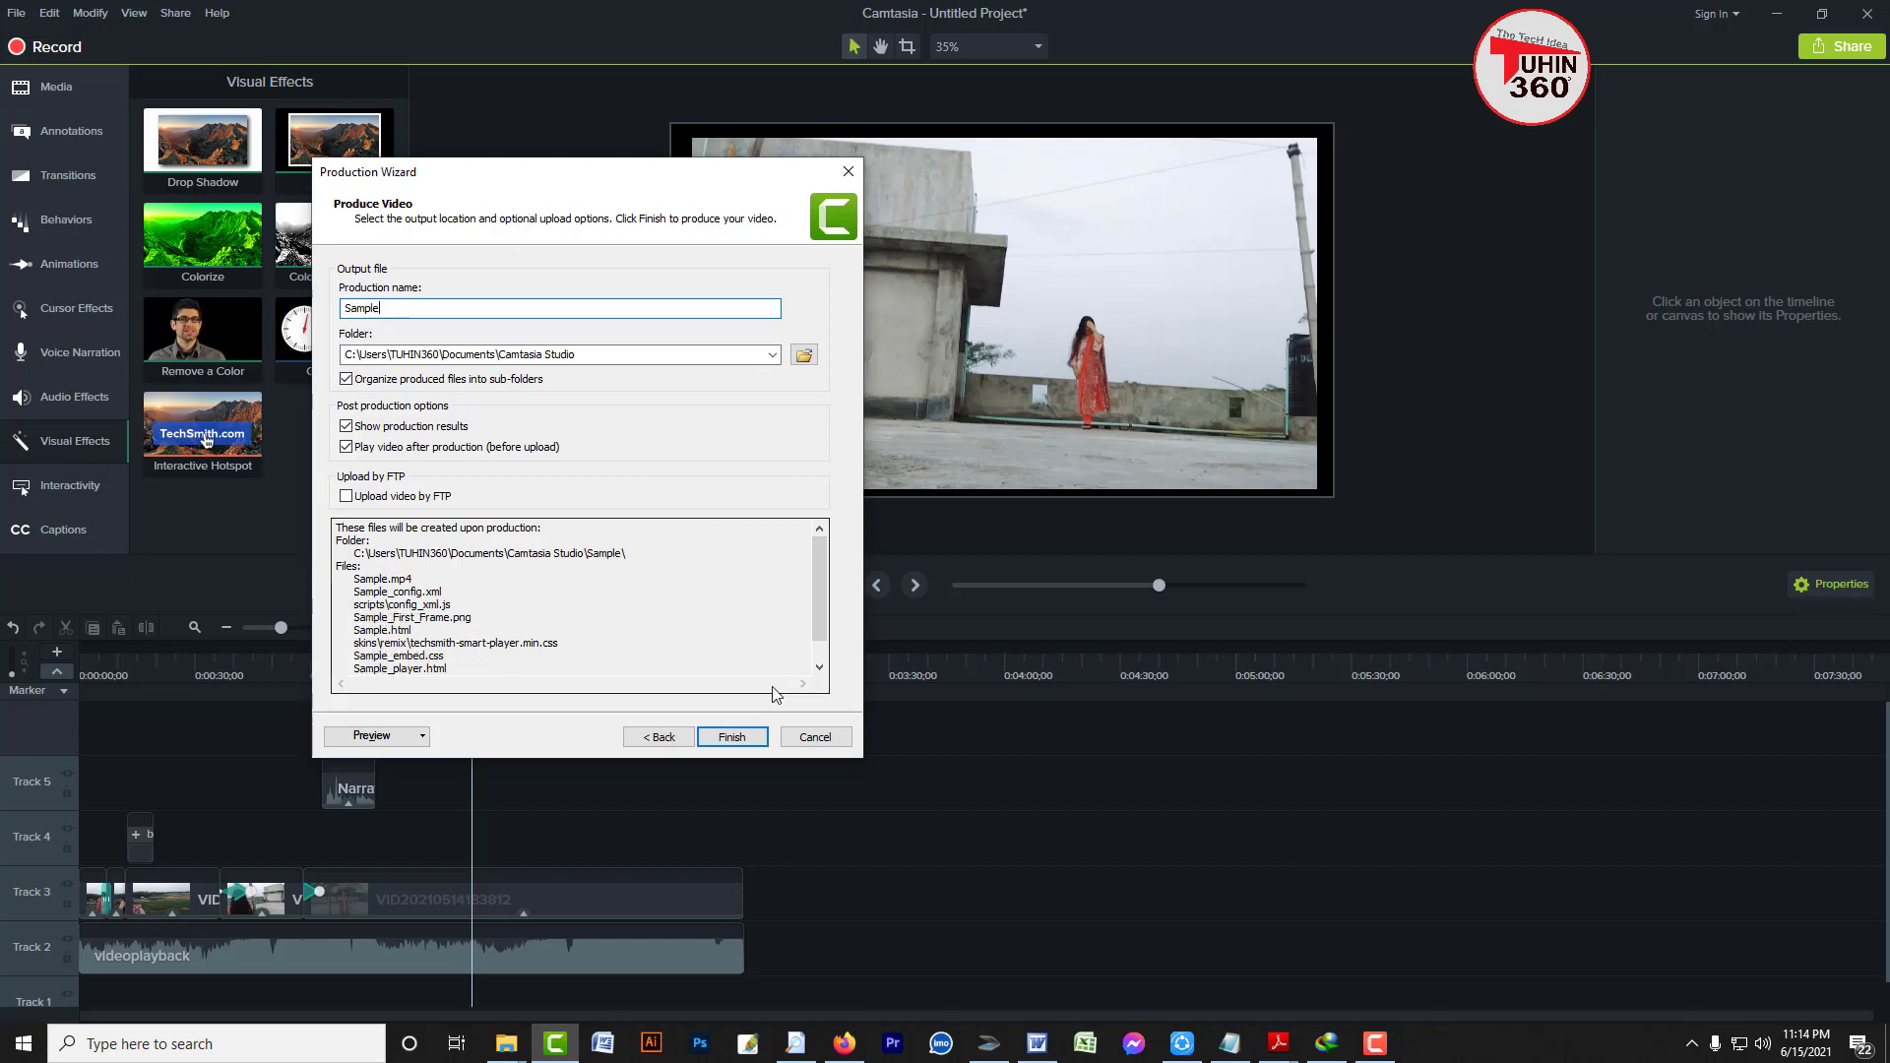
left_click(730, 739)
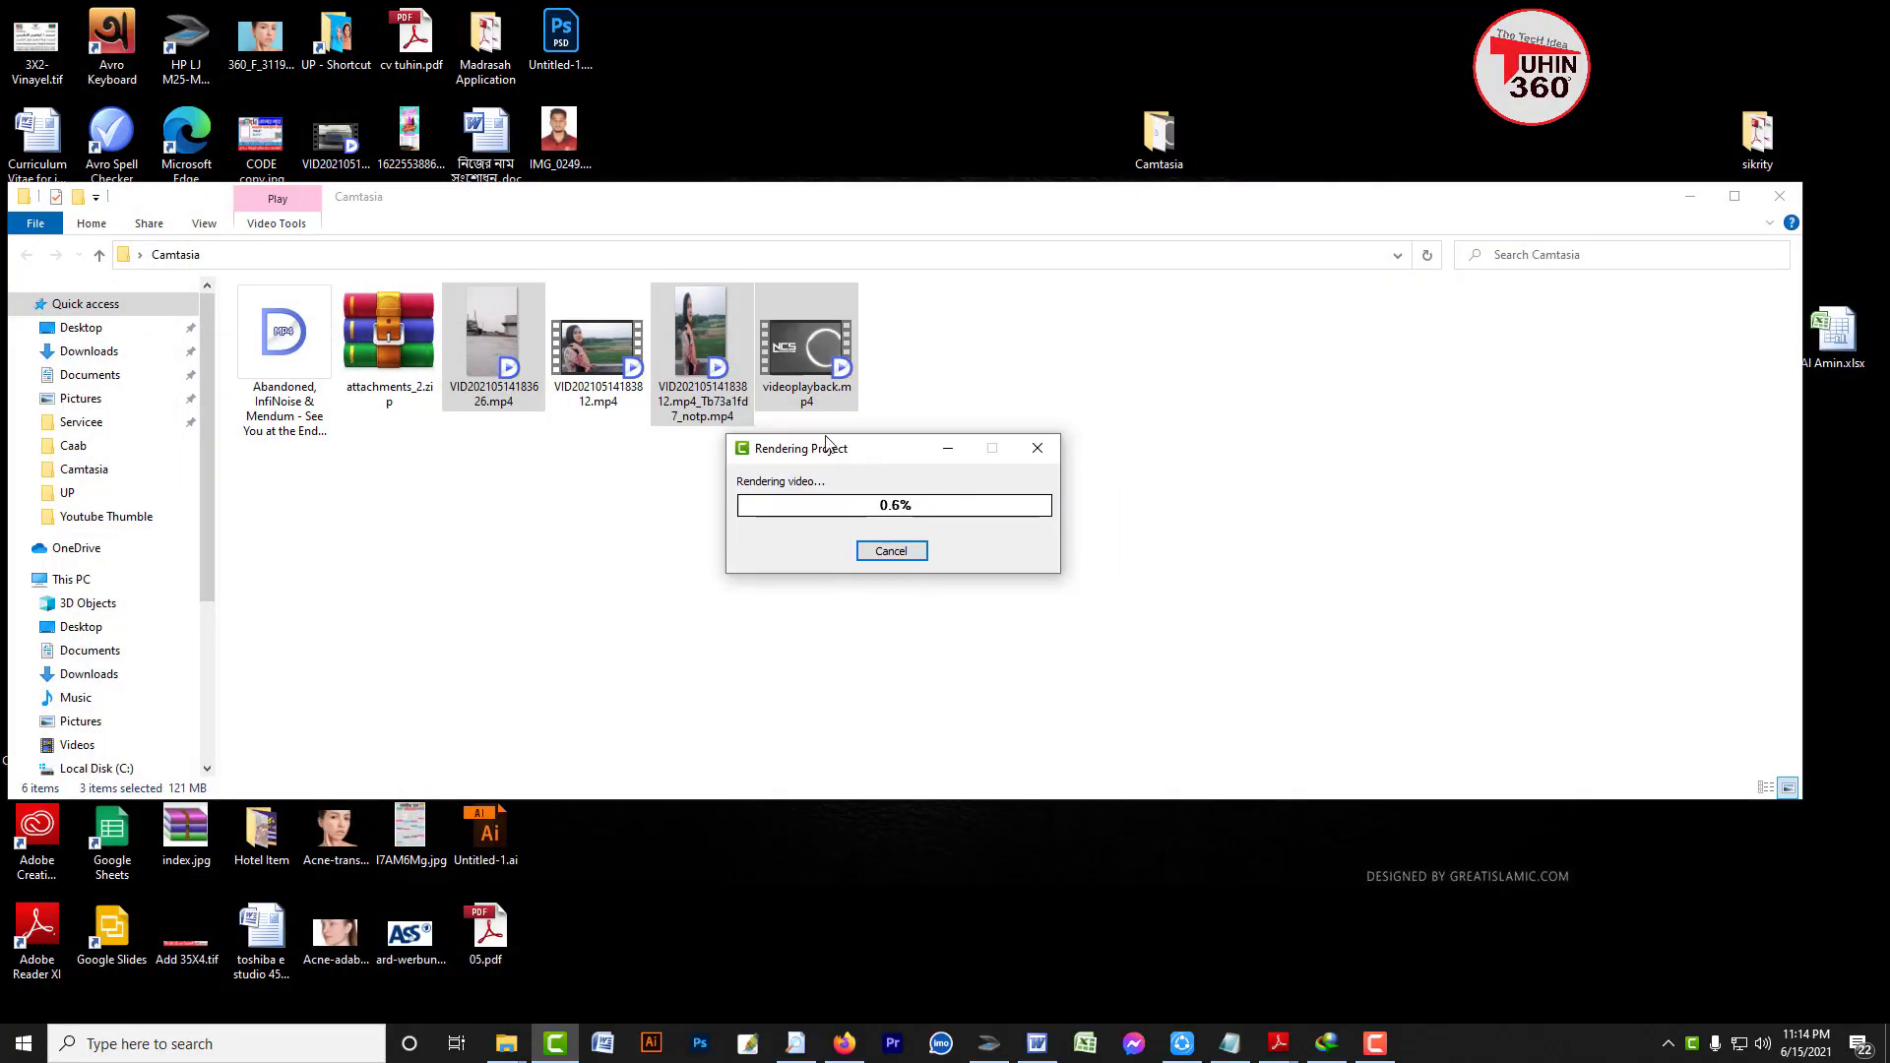
Minimize the open Camtasia folder window and view the Sample output folder under Documents > Camtasia Studio in File Explorer
left_click_drag(852, 455, 1011, 462)
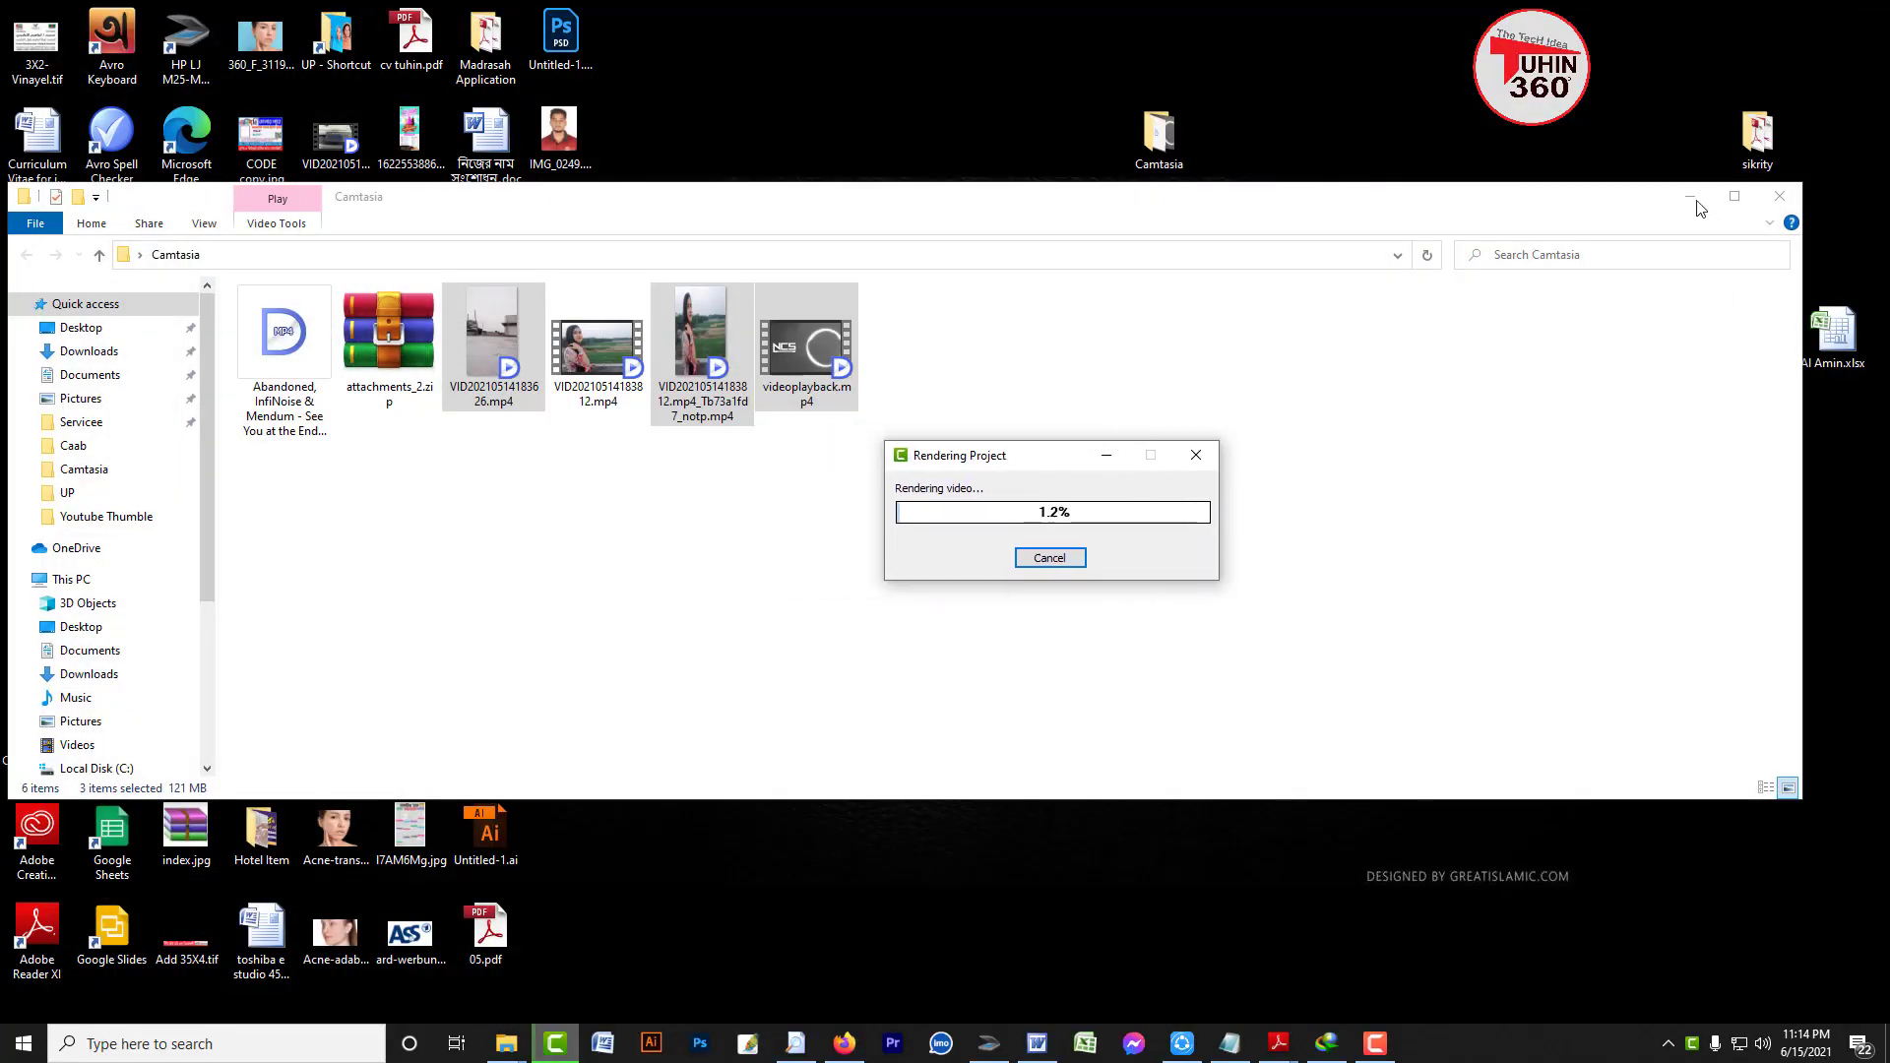
left_click(1690, 196)
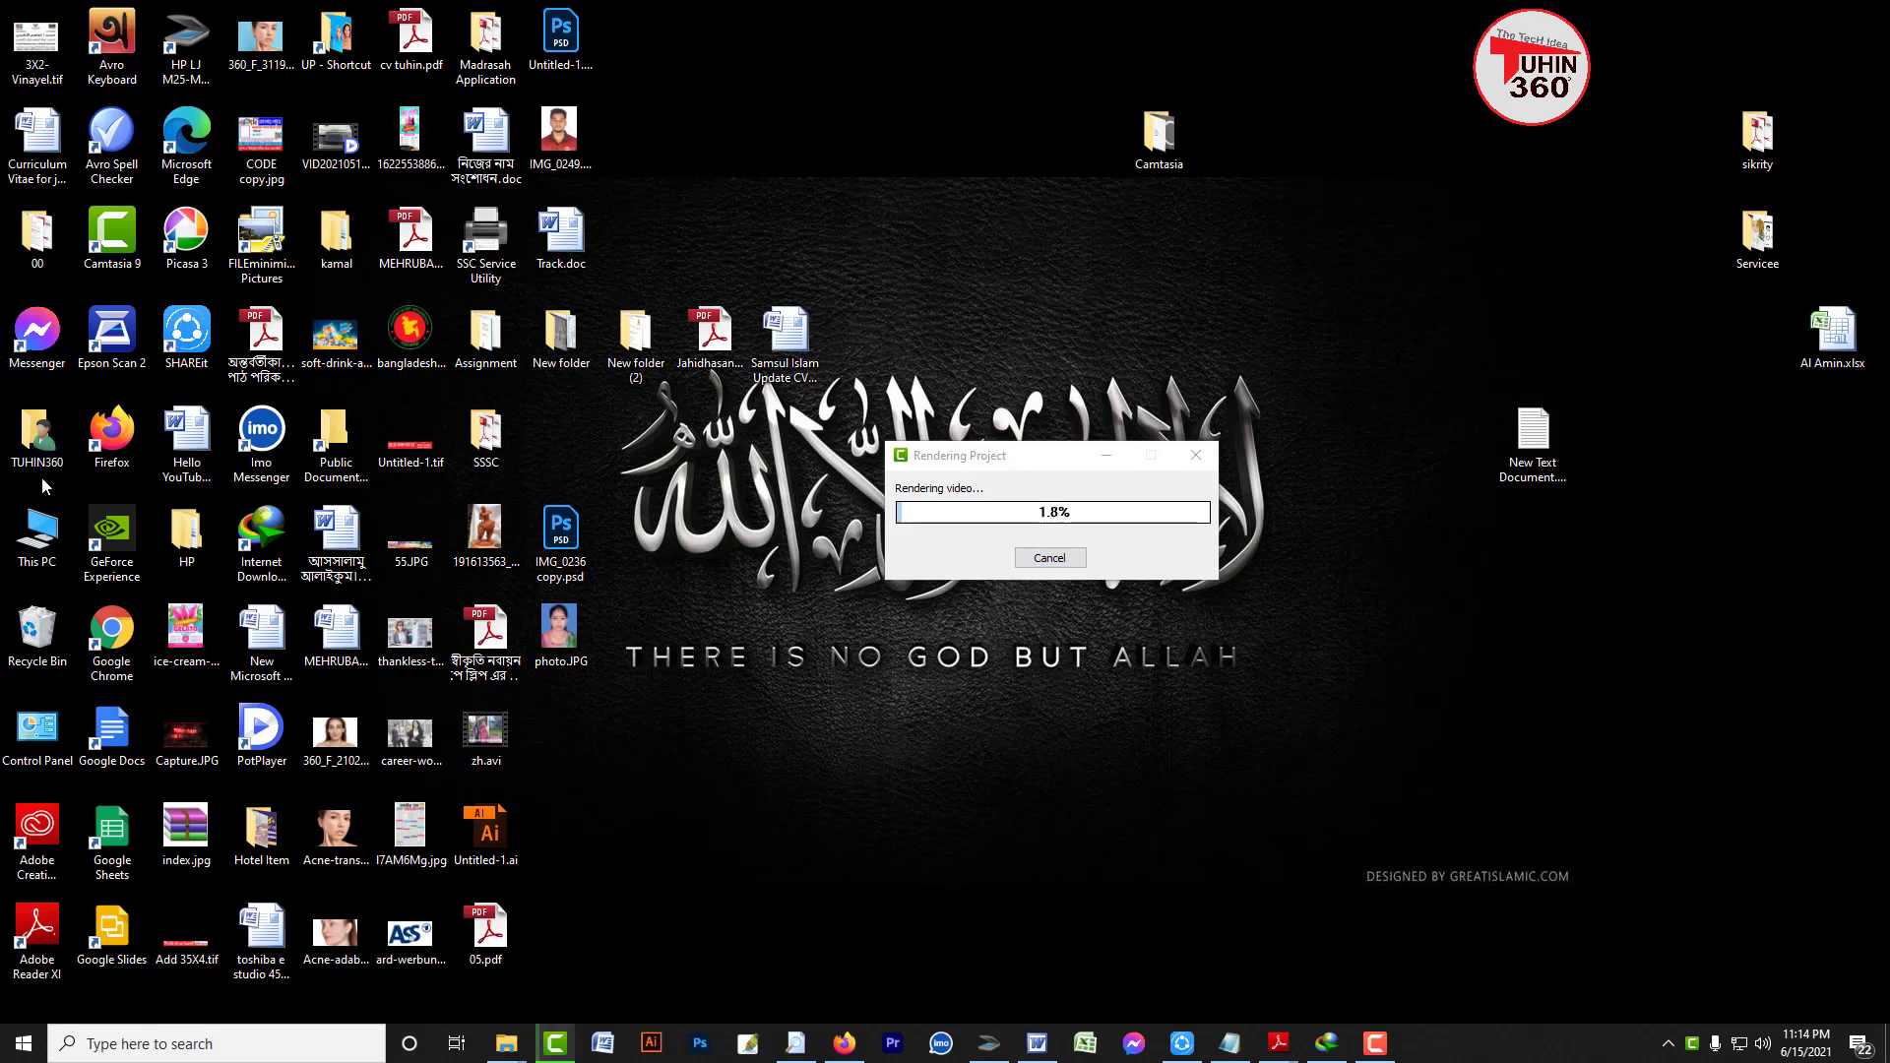
double_click(32, 444)
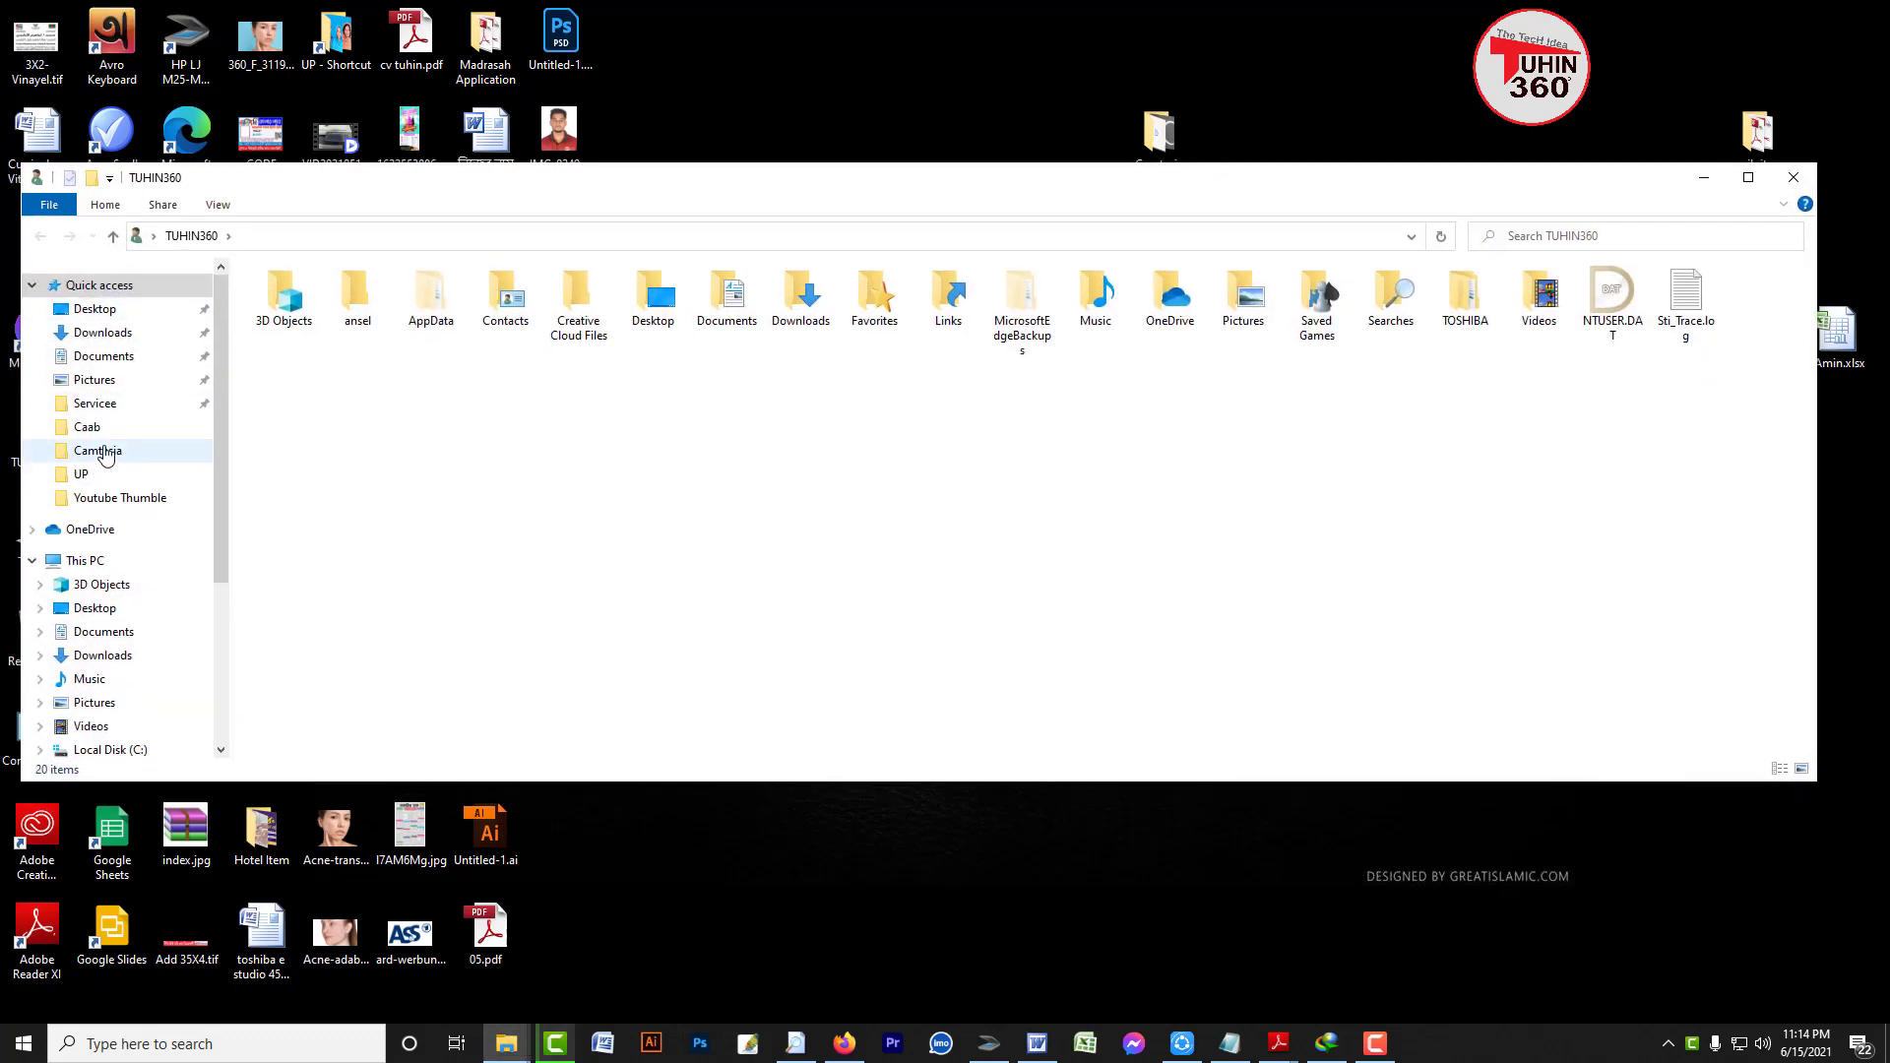
left_click(98, 451)
left_click(103, 357)
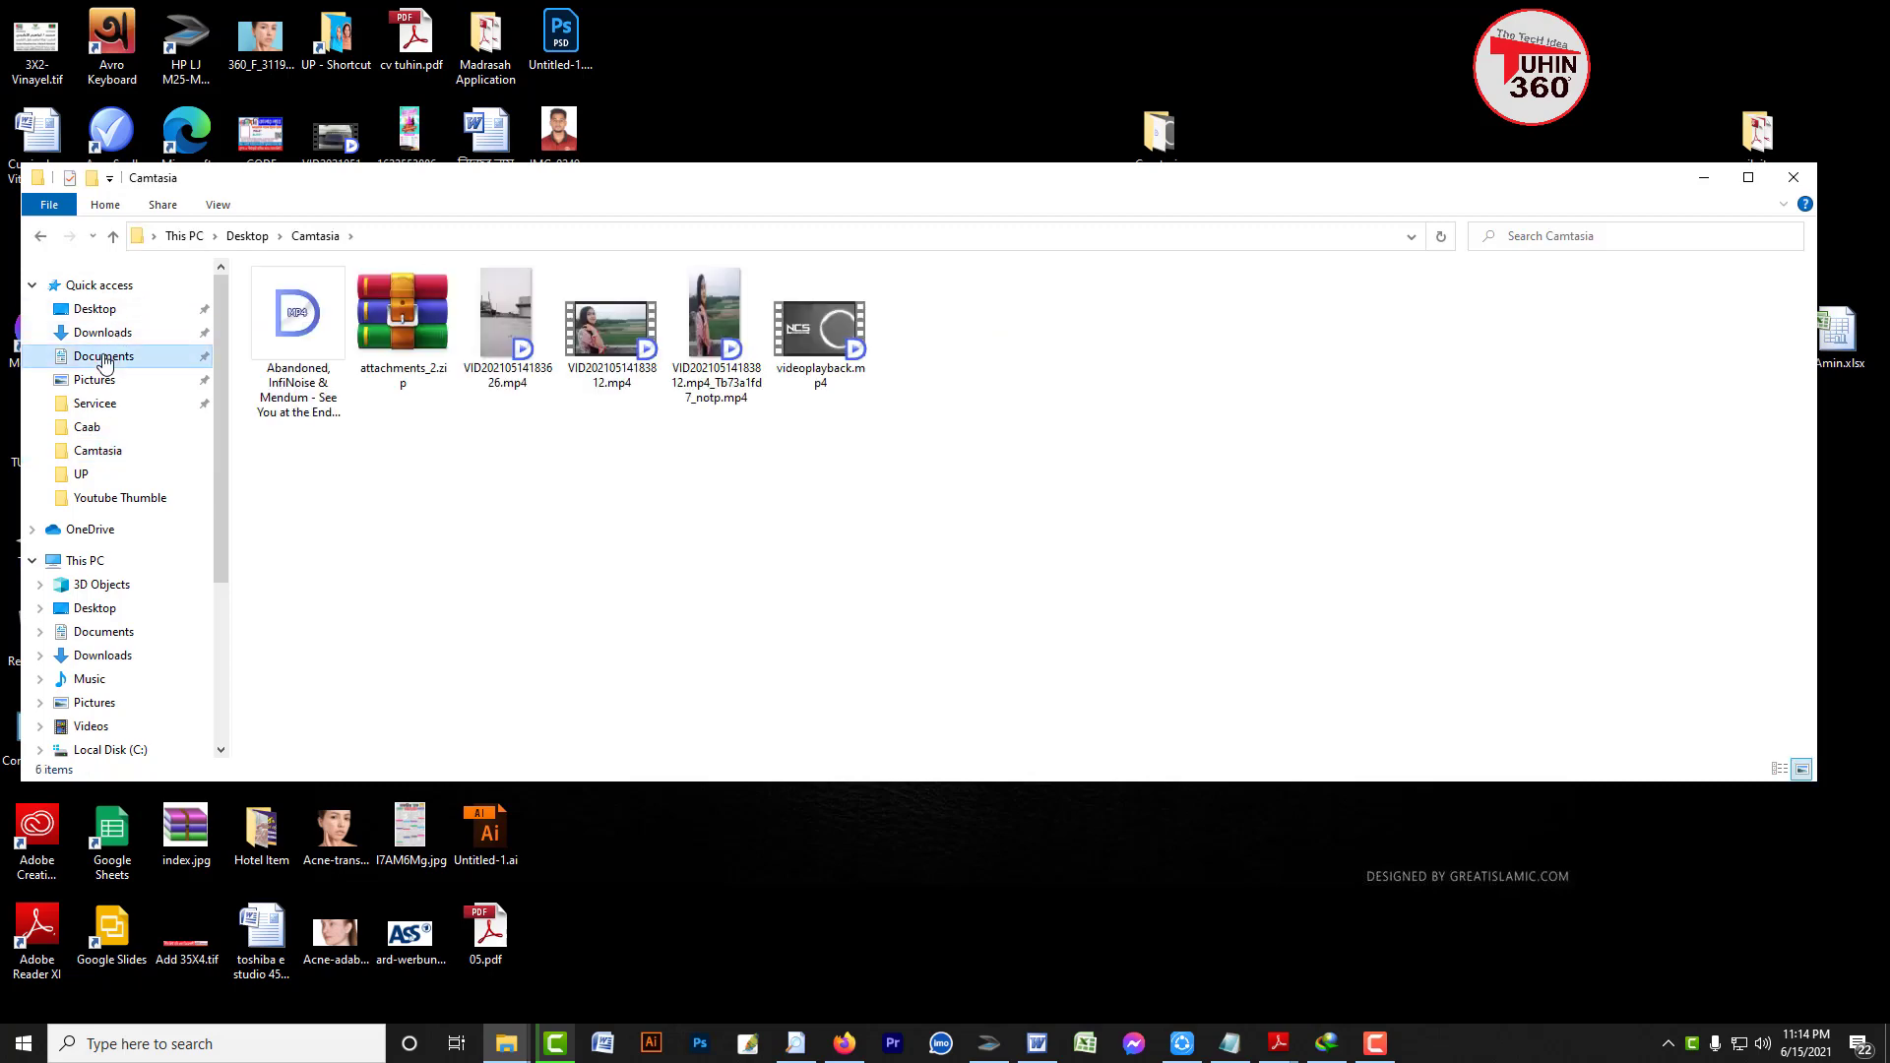
double_click(340, 321)
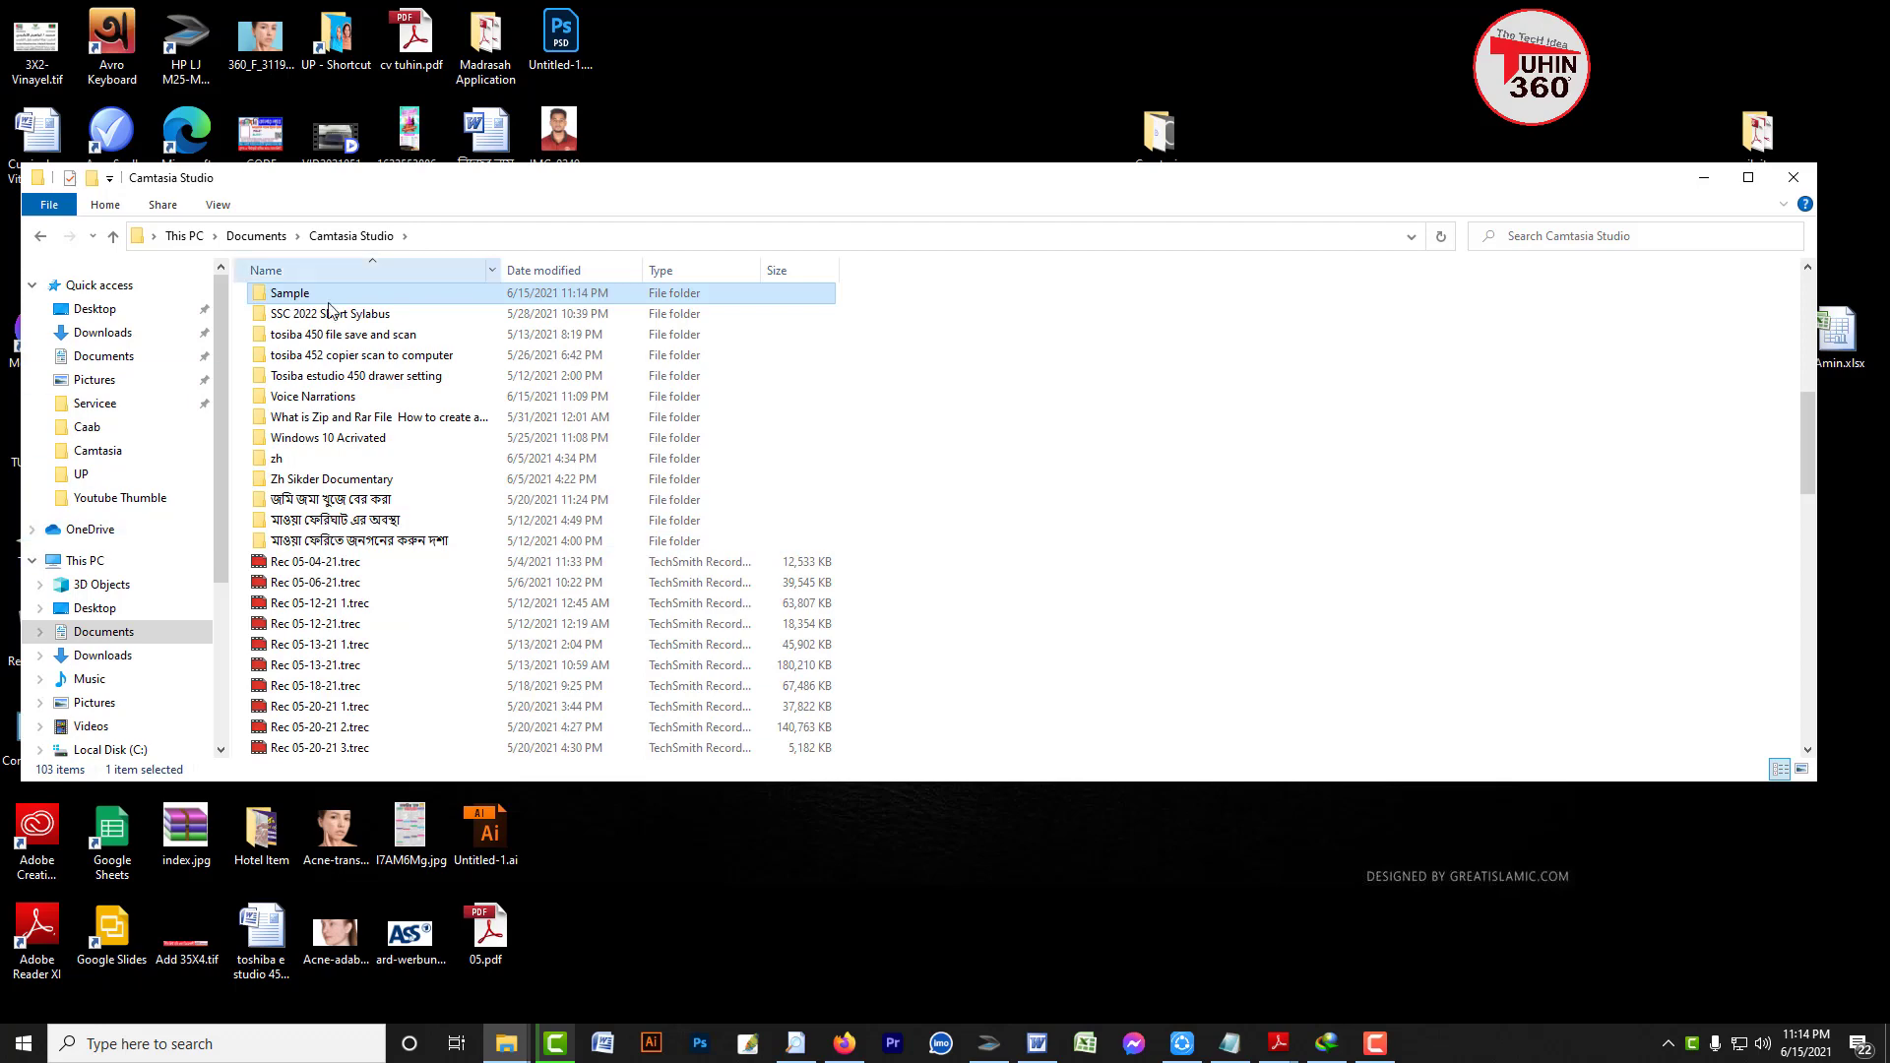
double_click(298, 296)
left_click_drag(443, 462, 328, 329)
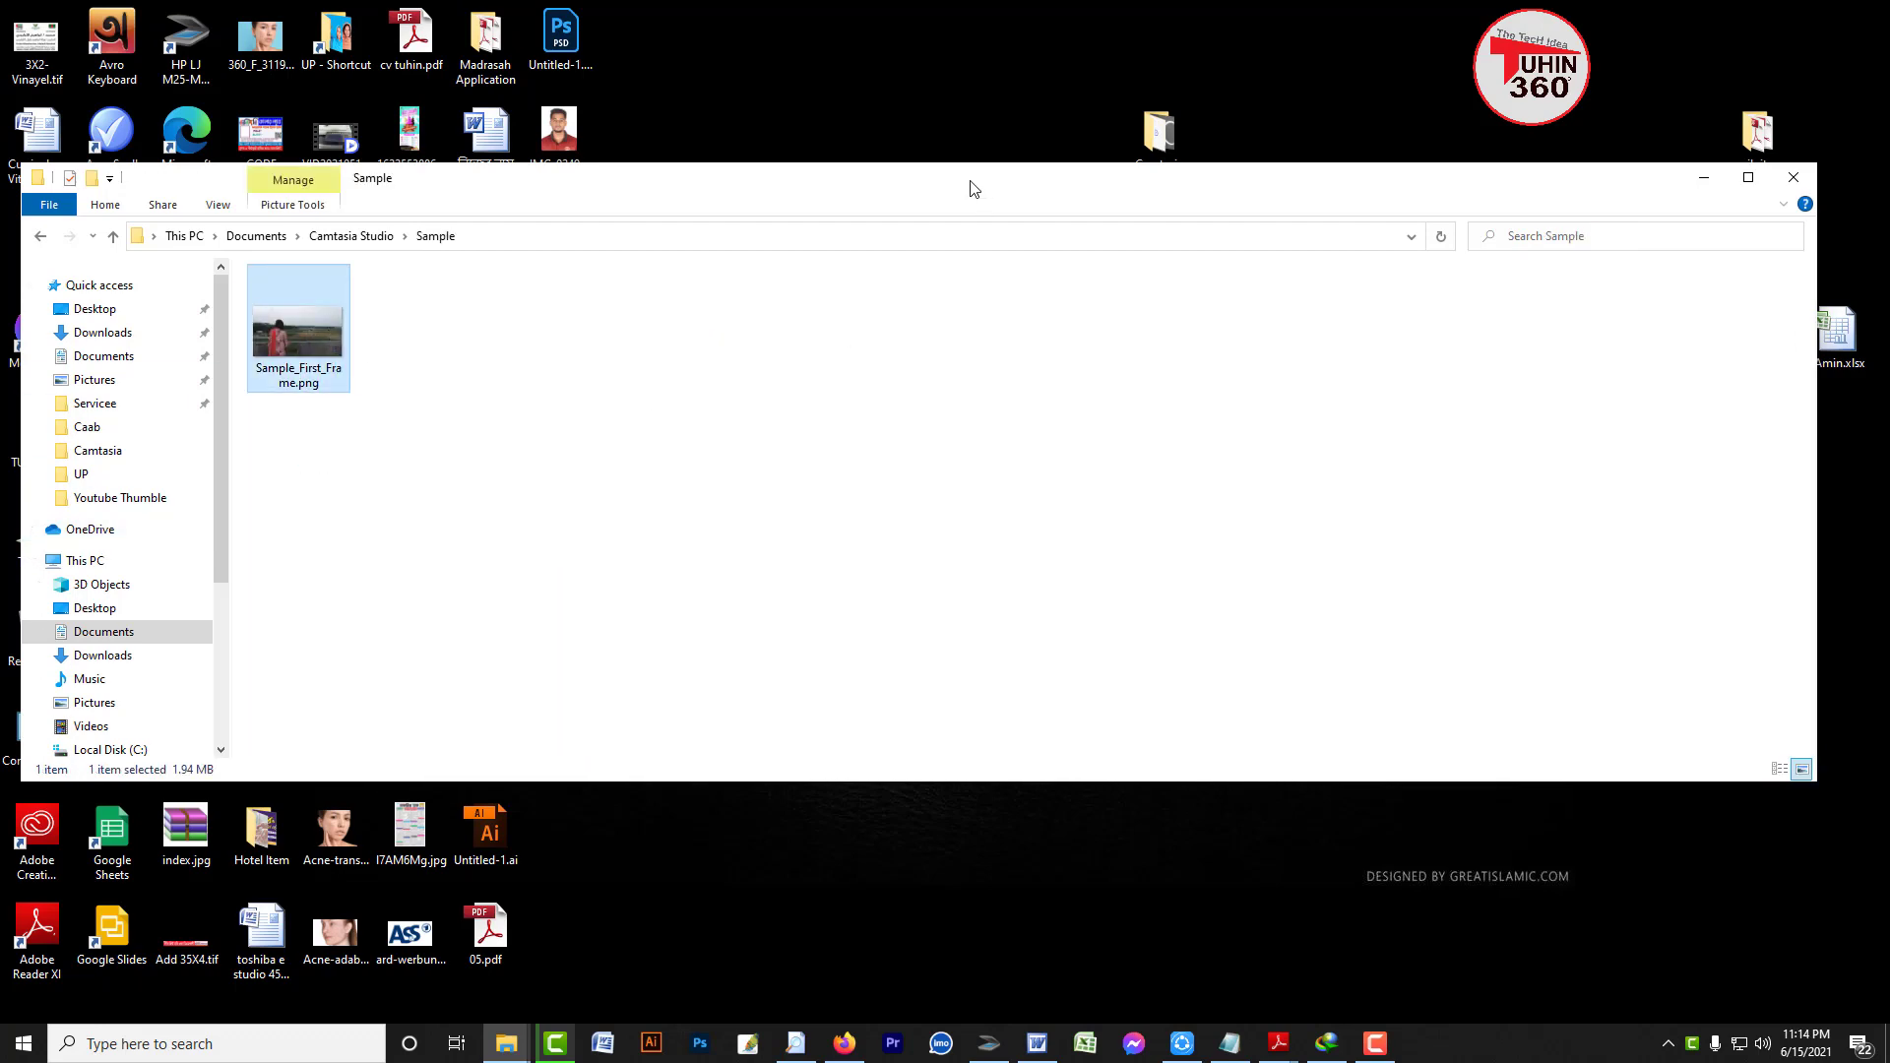
Move the Sample folder window clear of the rendering progress dialog and close the folder window
left_click_drag(971, 186, 1243, 605)
left_click_drag(906, 947, 683, 714)
left_click_drag(1673, 588, 1616, 641)
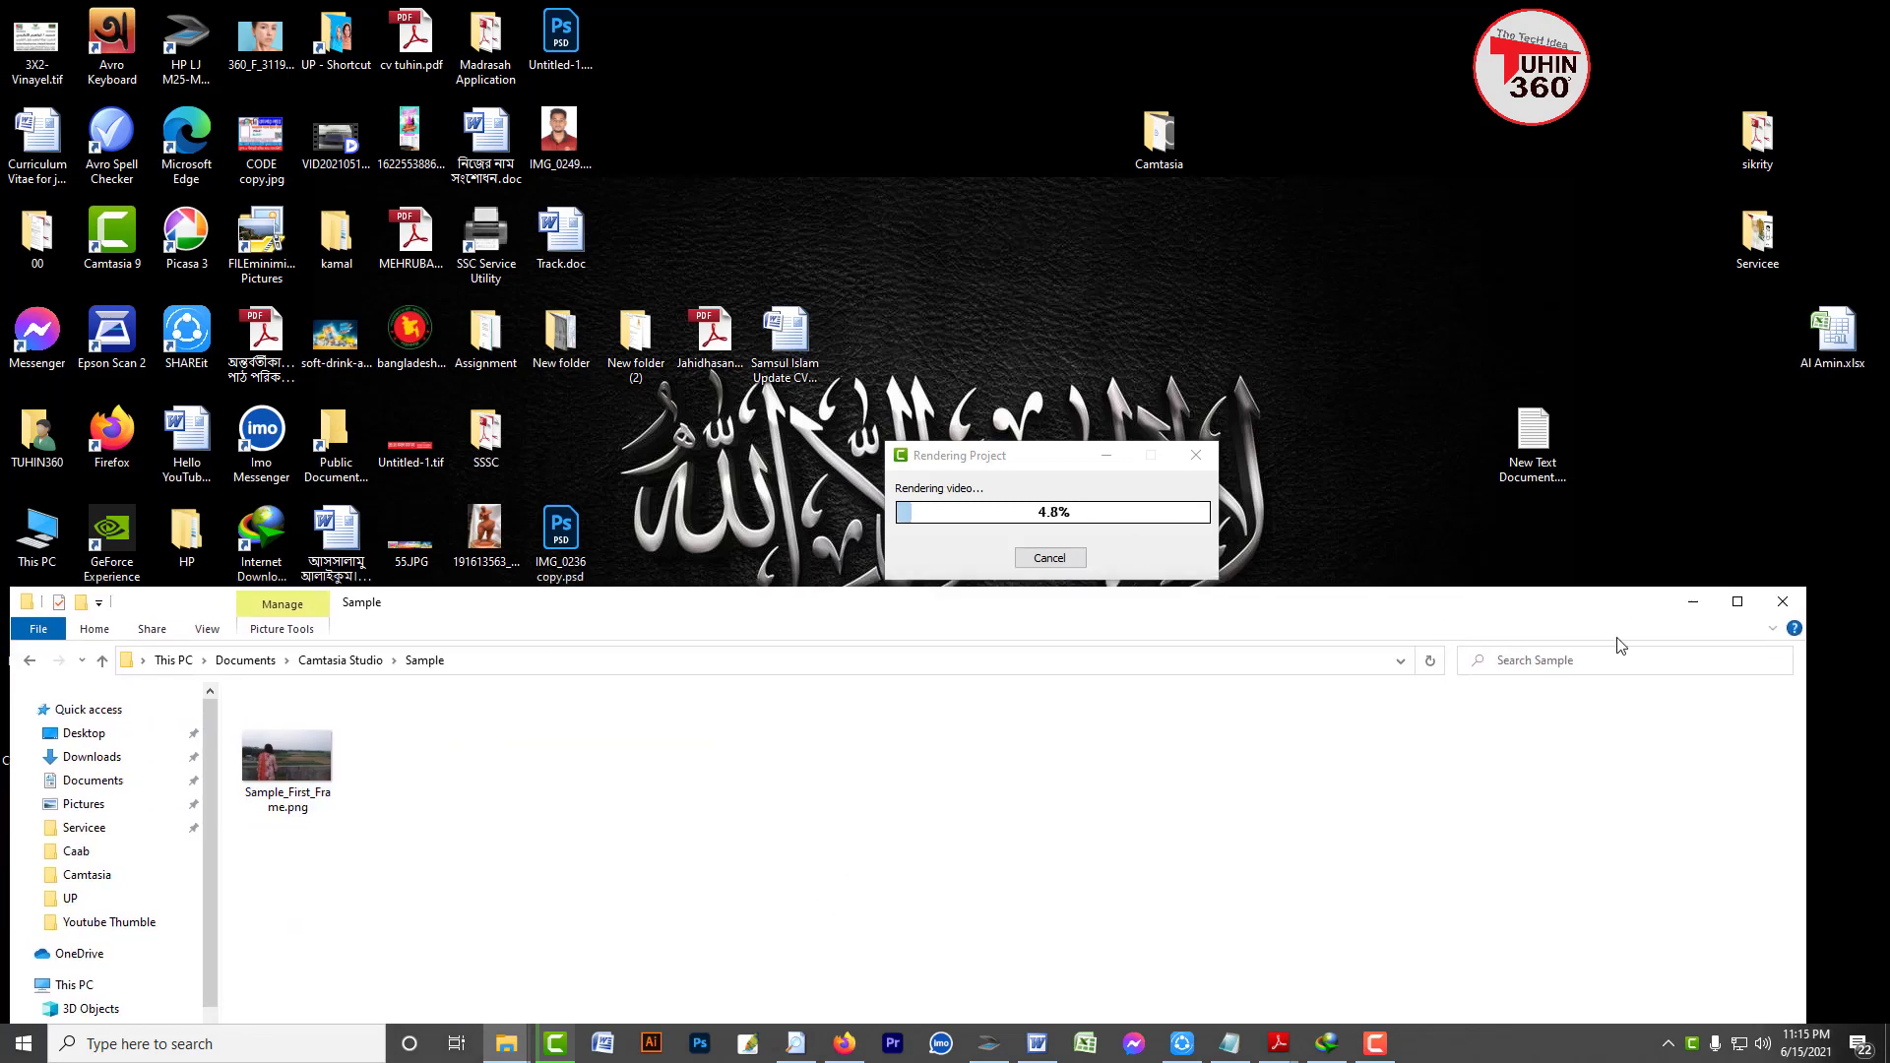
left_click(1772, 606)
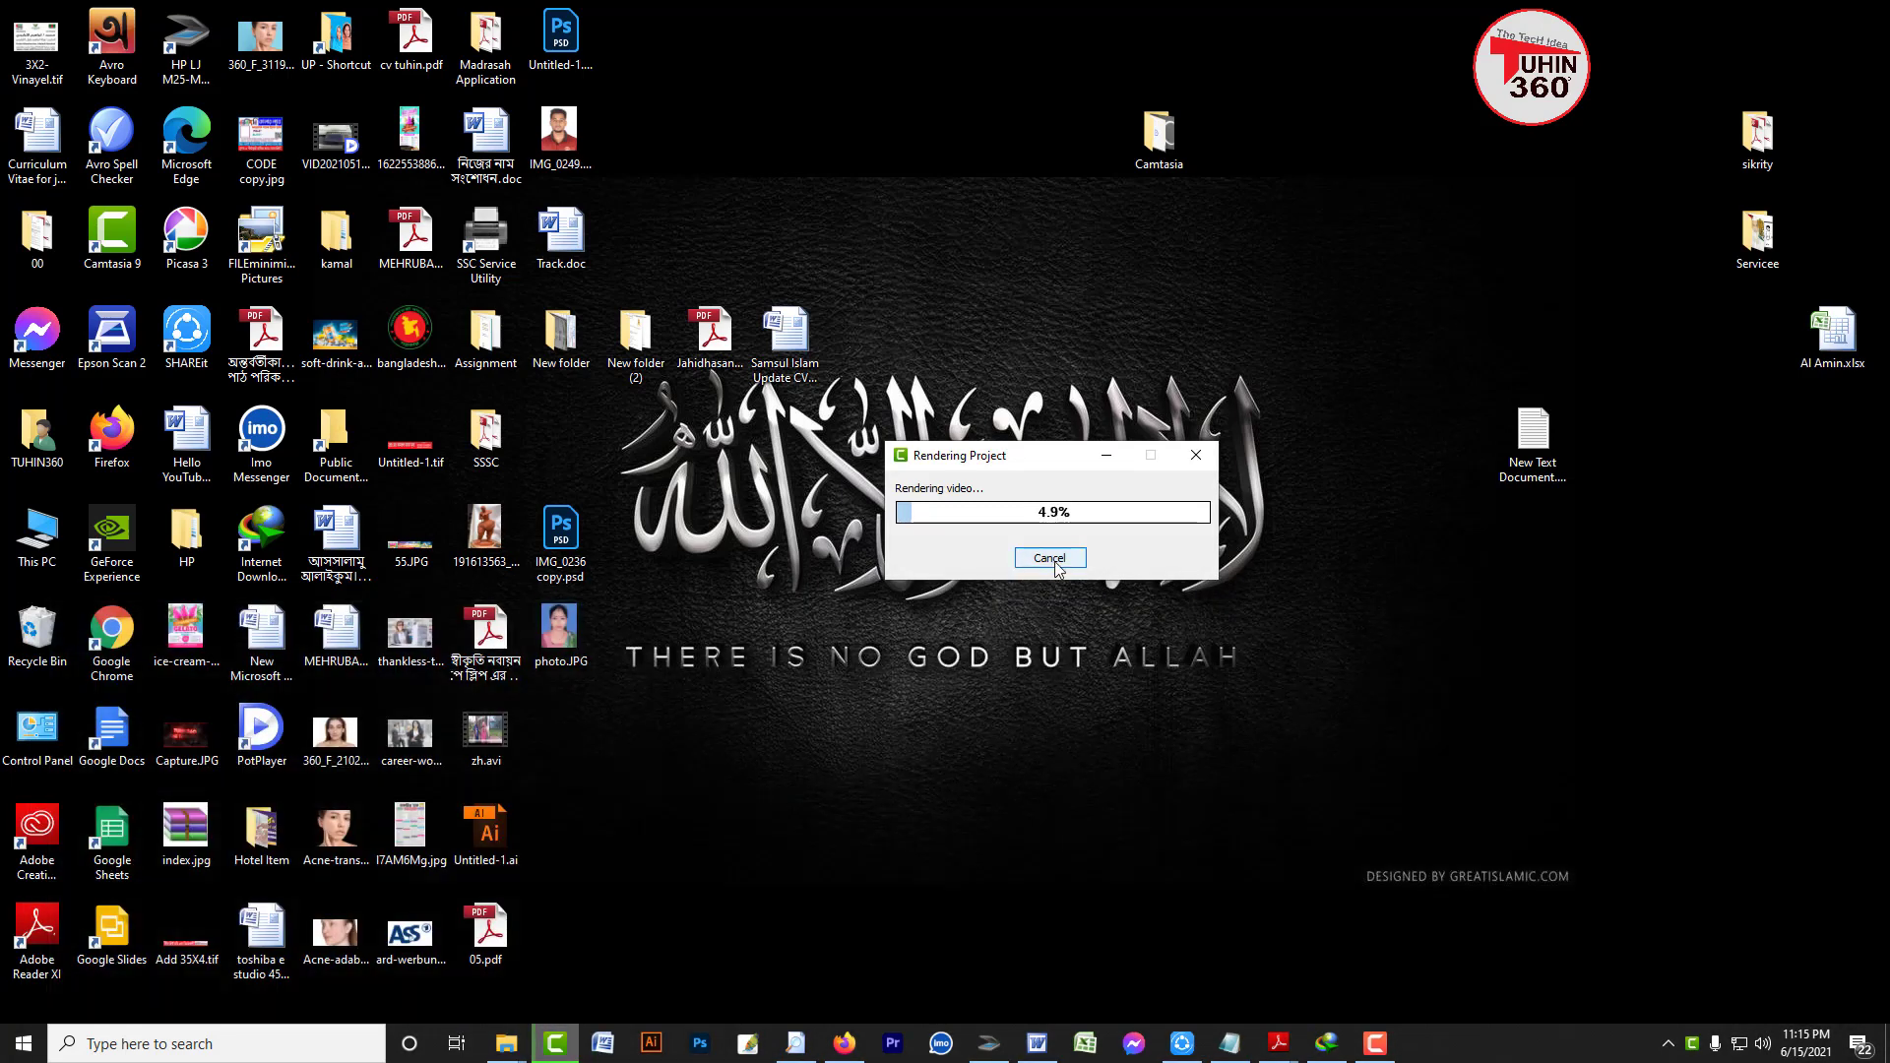